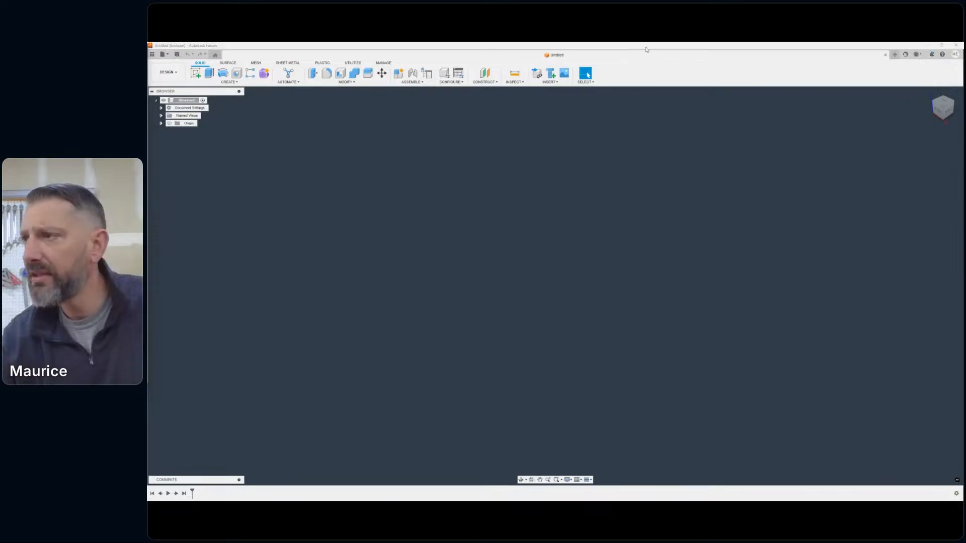
pyautogui.moveTo(610, 54); pyautogui.dragTo(436, 125)
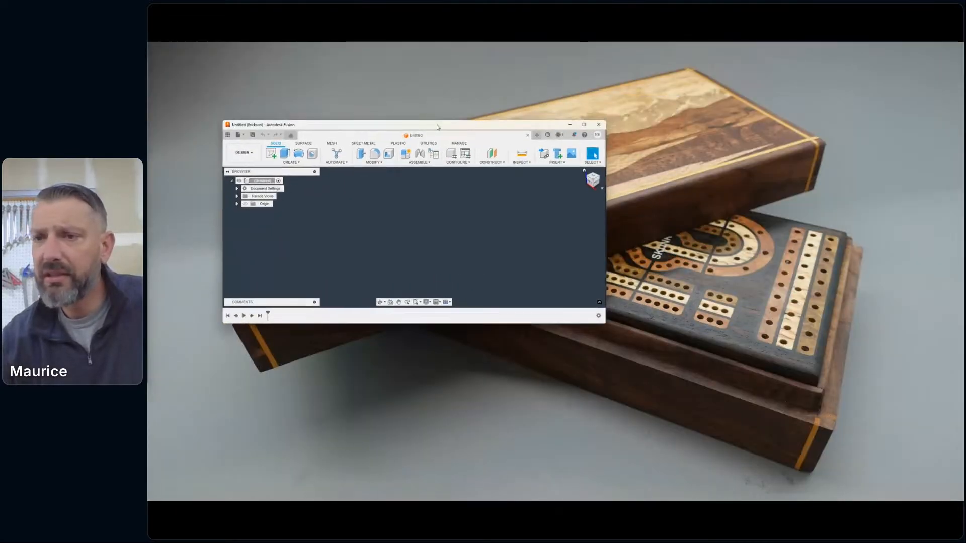
pyautogui.doubleClick(436, 126)
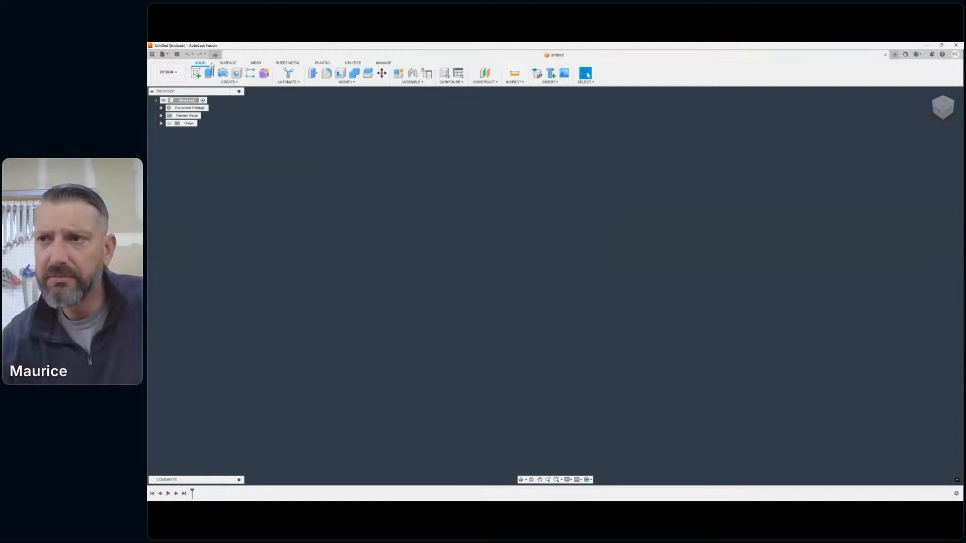
# - Open the Simple 6.5 x 6.5 Puzzle design from the Puzzles project
pyautogui.click(163, 53)
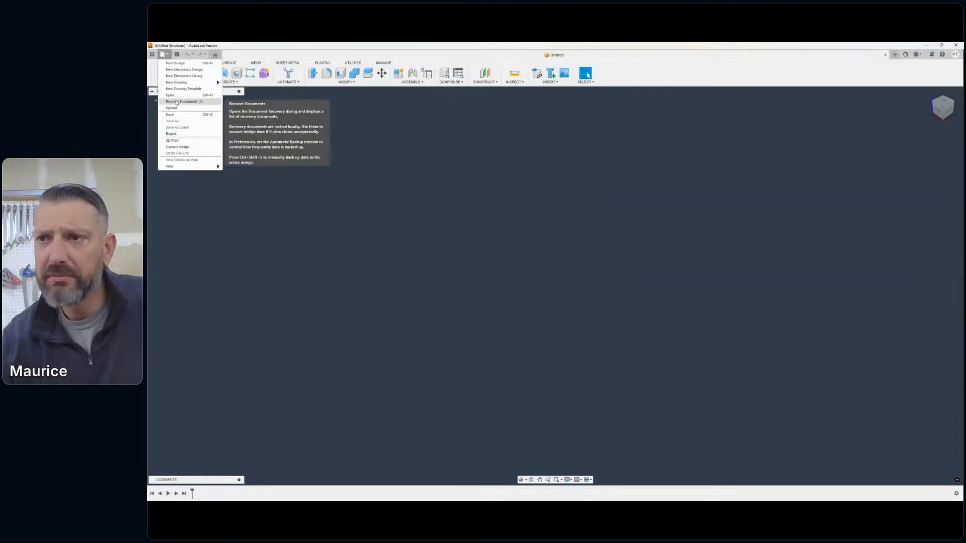
pyautogui.click(304, 158)
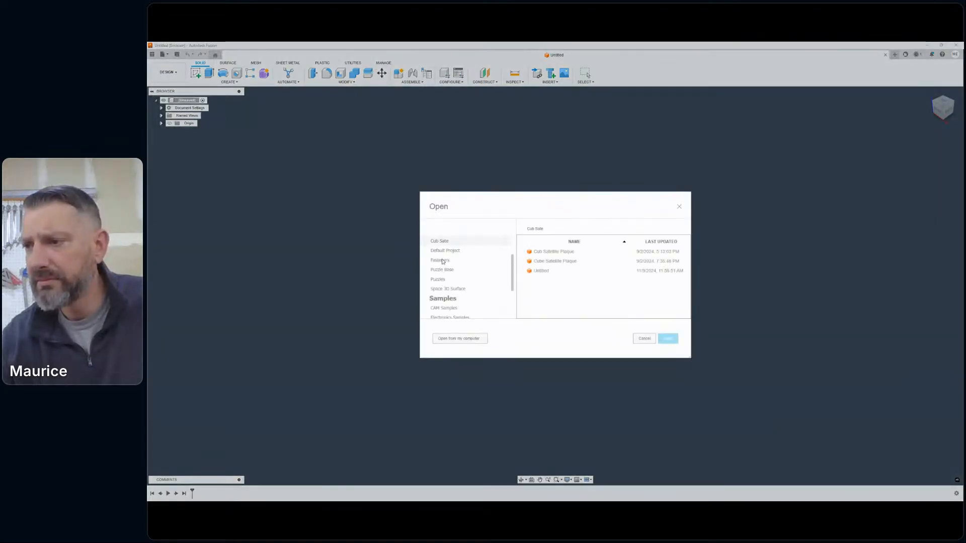
pyautogui.click(438, 279)
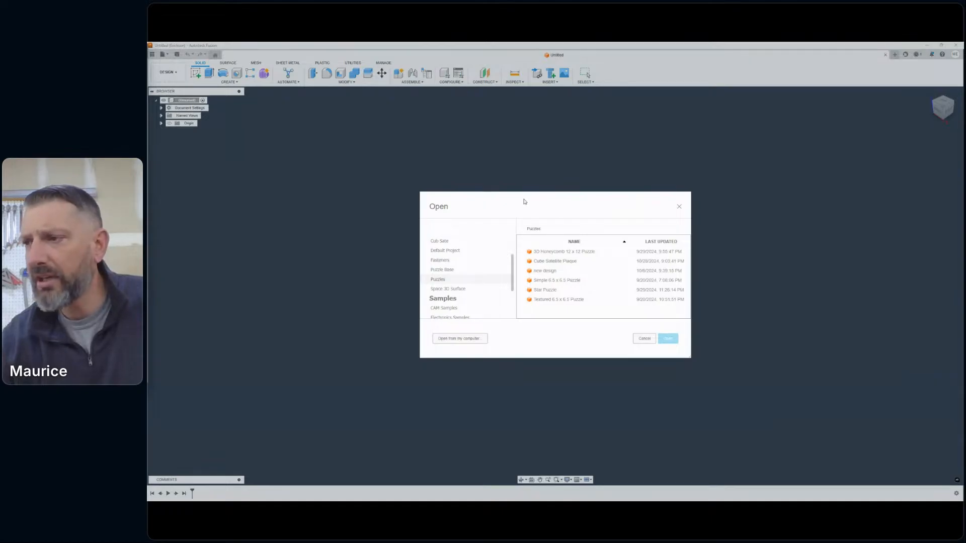
pyautogui.moveTo(523, 201); pyautogui.dragTo(447, 196)
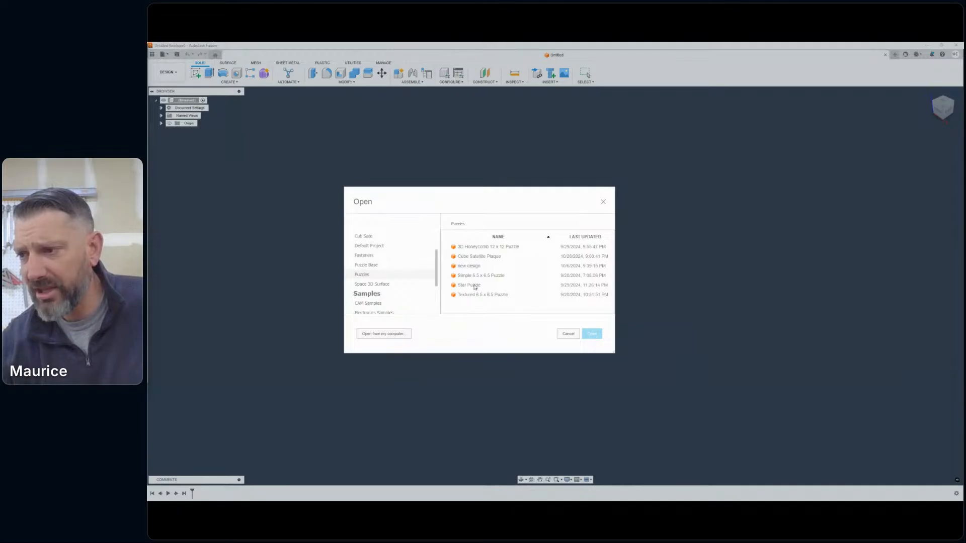
pyautogui.doubleClick(478, 276)
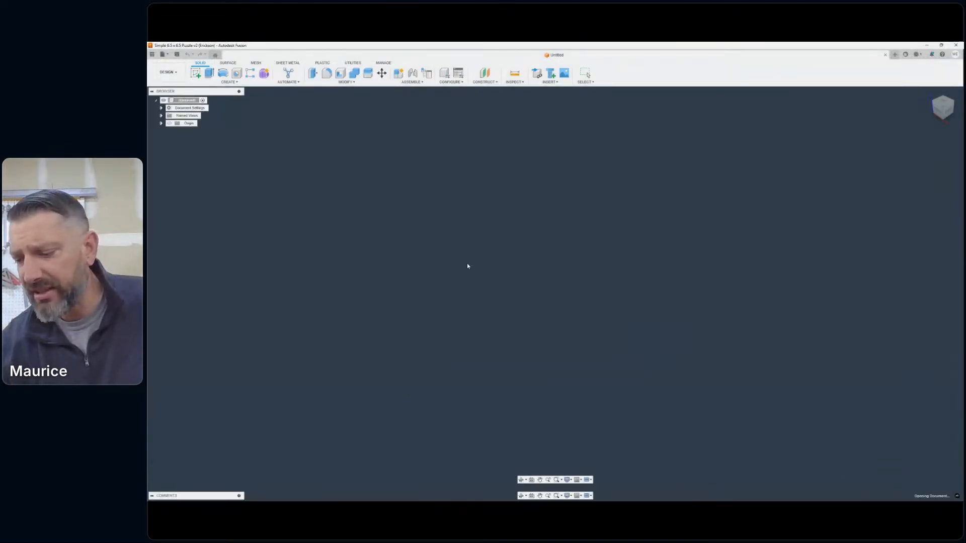
# - Switch to the Design workspace, show the Puzzle Pieces body group and hide the solid board body
pyautogui.click(169, 72)
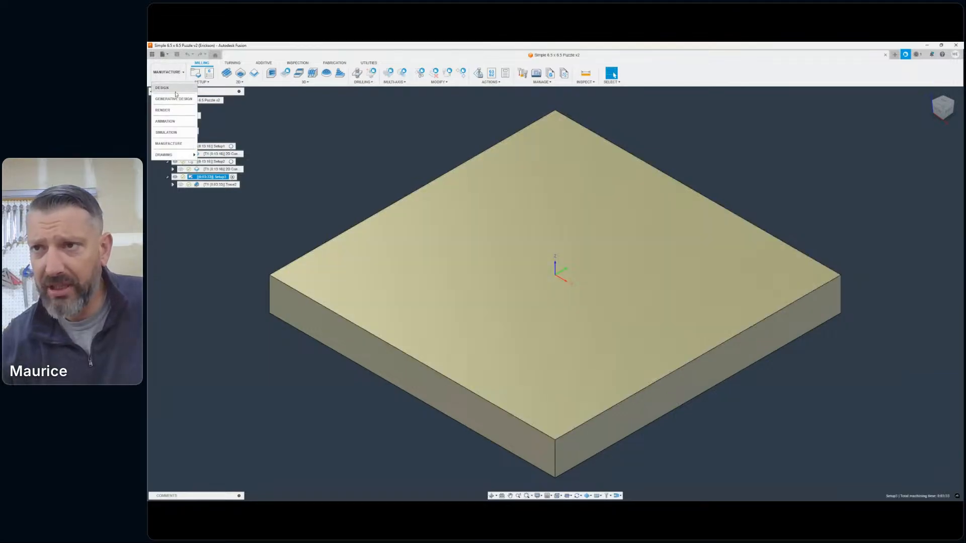
pyautogui.click(216, 114)
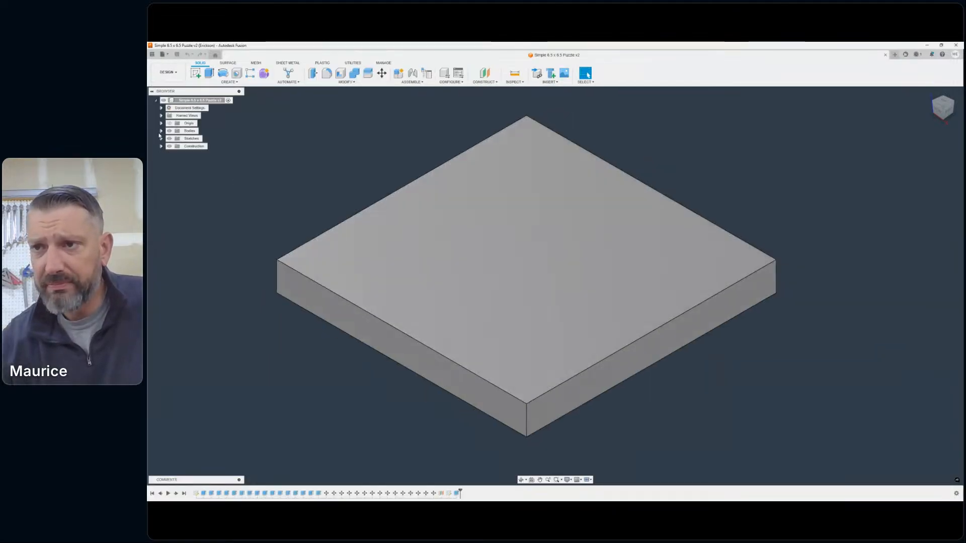
pyautogui.click(161, 131)
pyautogui.click(175, 138)
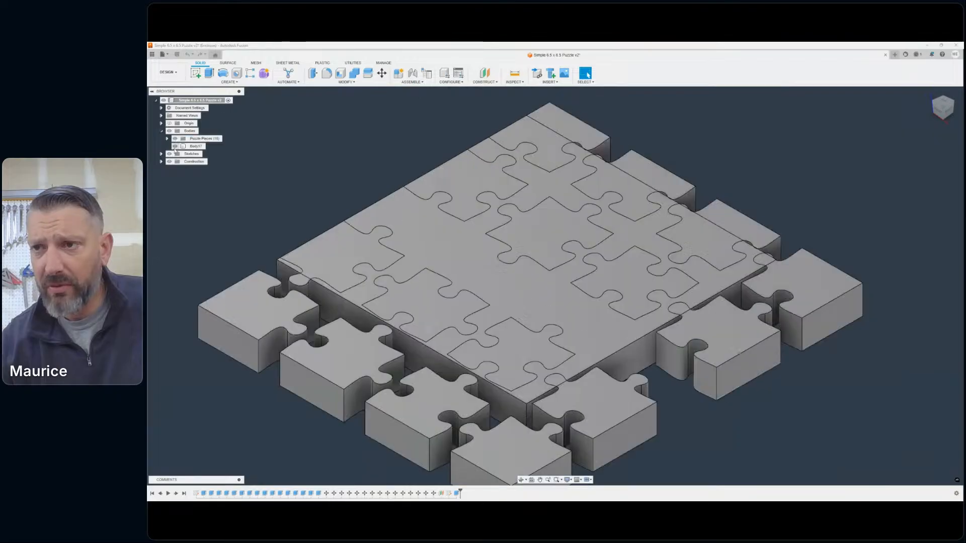
pyautogui.click(175, 145)
# - Examine the separated interlocking puzzle pieces up close and as a whole layout
pyautogui.scroll(-2, 500, 263)
pyautogui.scroll(6, 452, 269)
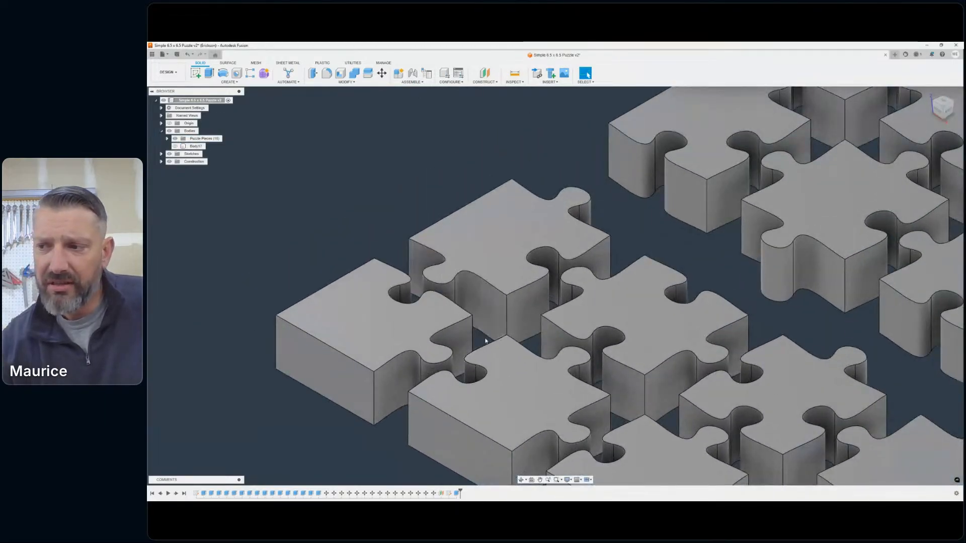
pyautogui.scroll(-6, 573, 262)
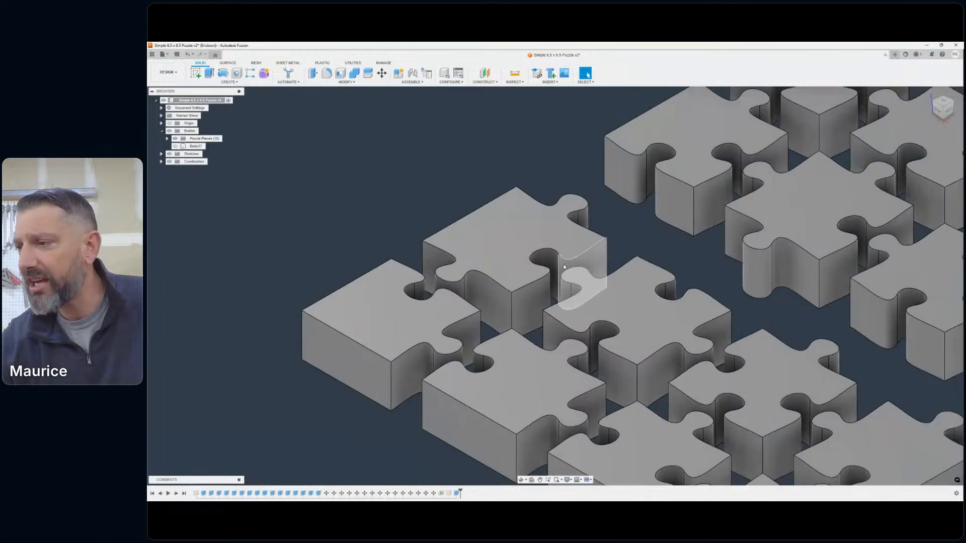
pyautogui.moveTo(572, 248); pyautogui.dragTo(543, 227, button='middle')
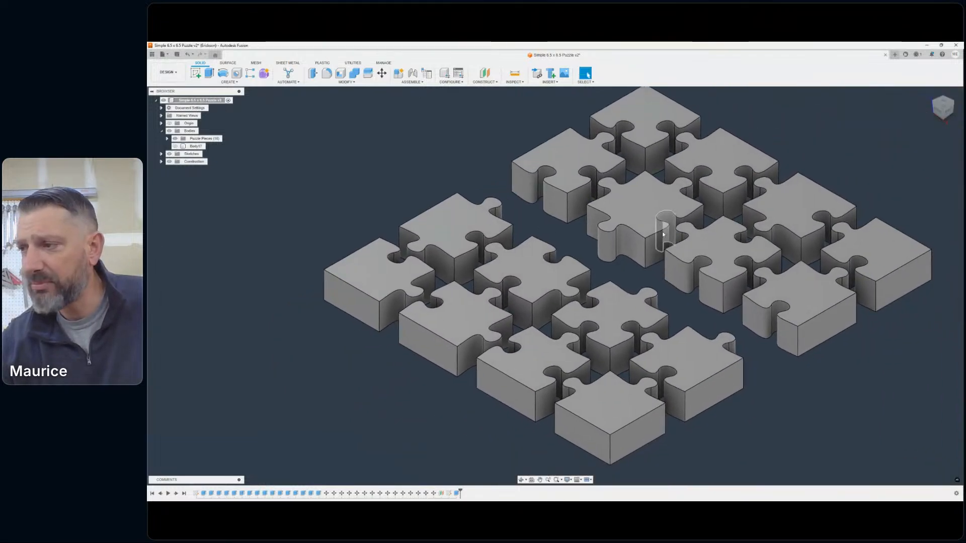
pyautogui.scroll(-2, 700, 234)
pyautogui.moveTo(668, 239); pyautogui.dragTo(593, 239, button='middle')
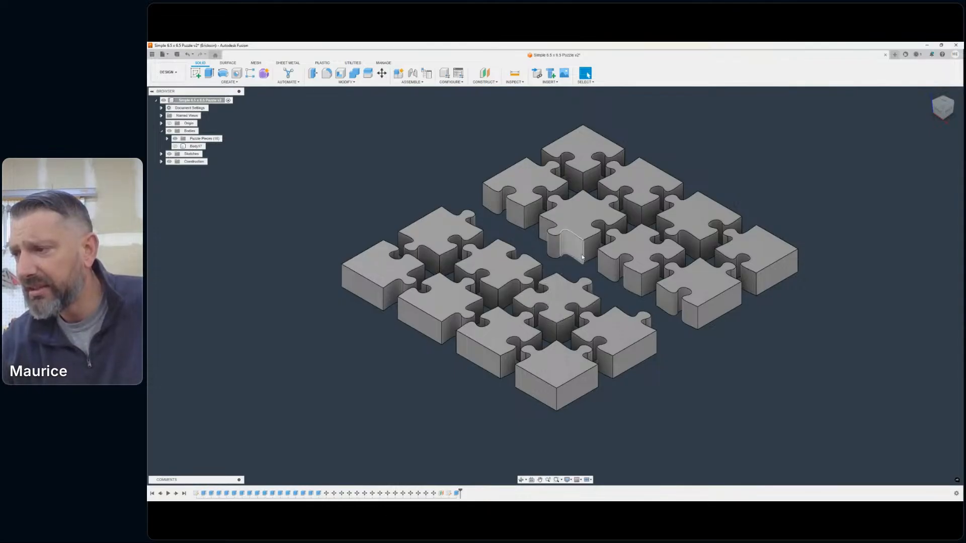
pyautogui.scroll(-2, 527, 238)
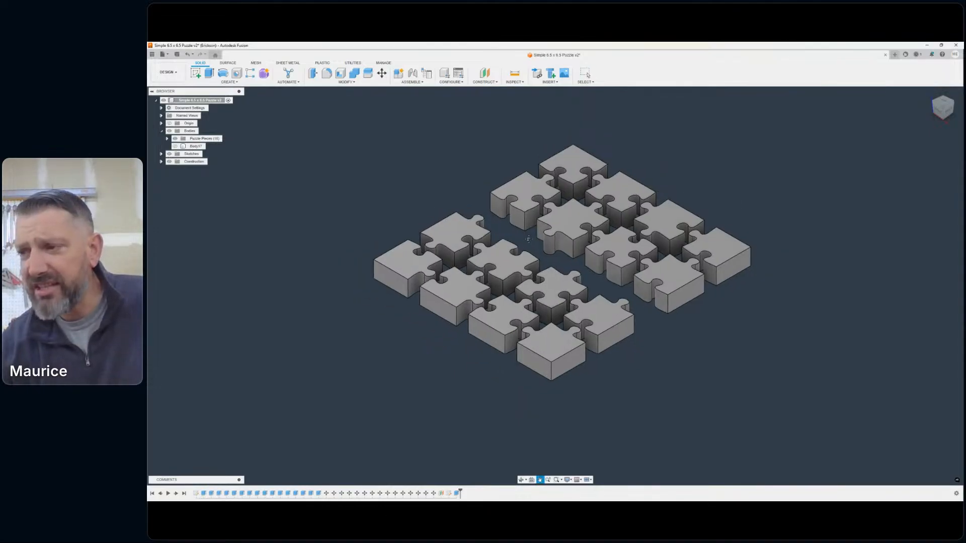
pyautogui.moveTo(528, 238); pyautogui.dragTo(516, 255, button='middle')
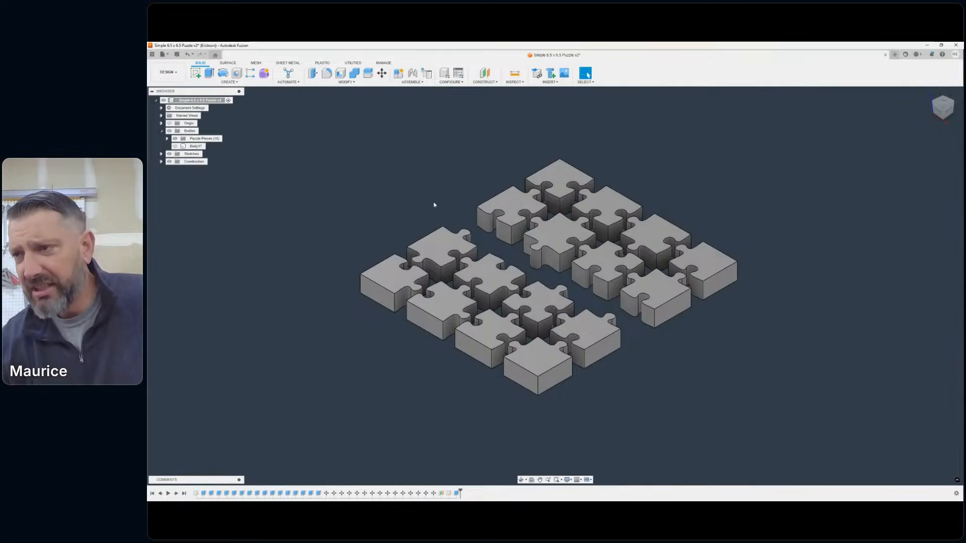
# - Open the Textured 6.5 x 6.5 Puzzle design from the Puzzles project
pyautogui.click(165, 54)
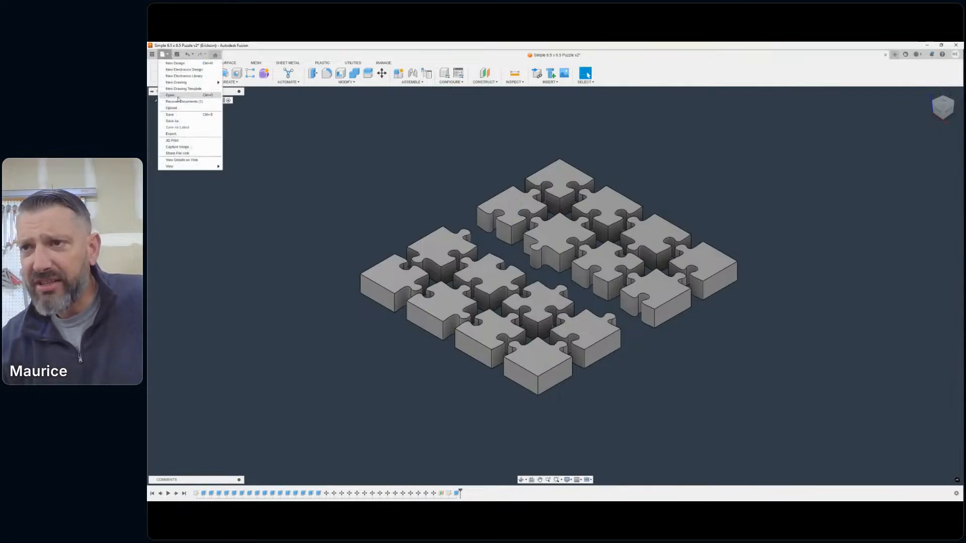
pyautogui.click(187, 96)
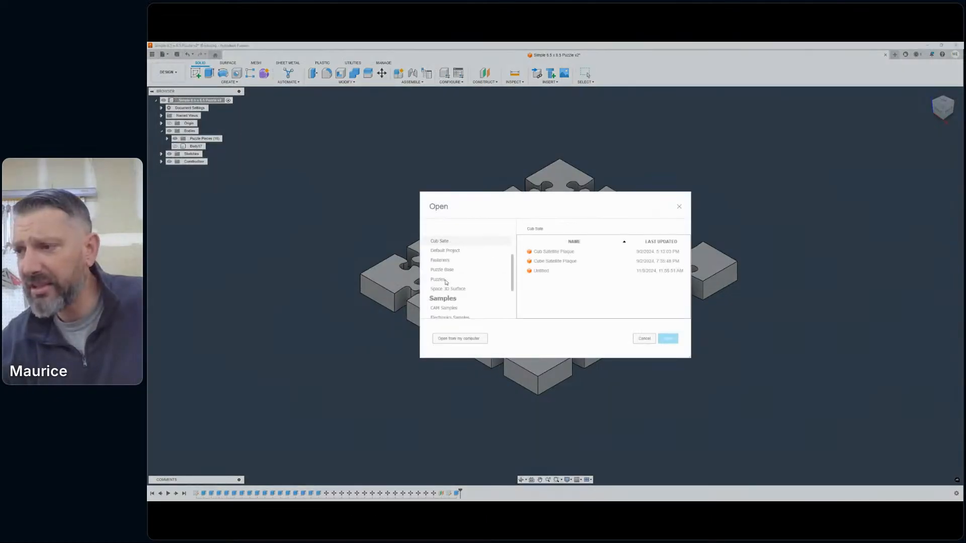
pyautogui.click(445, 280)
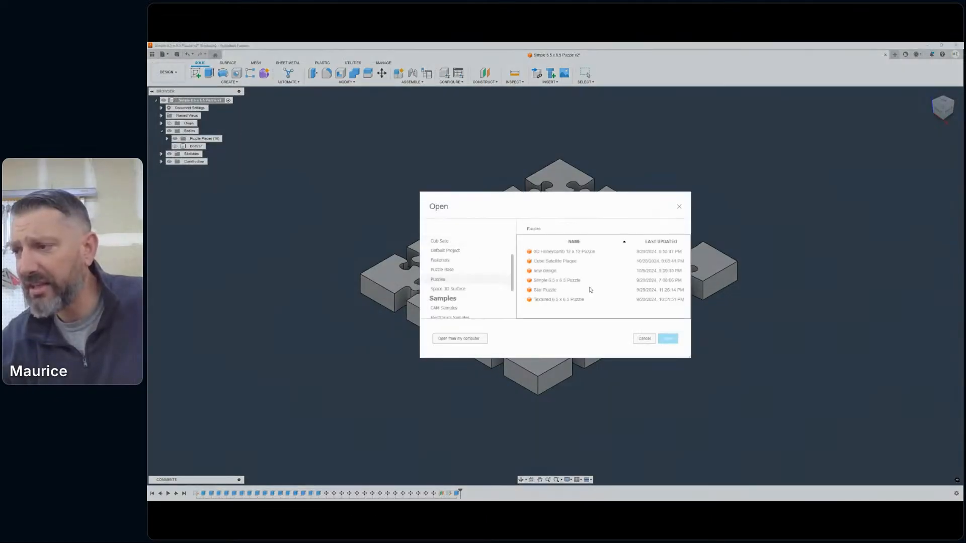
pyautogui.doubleClick(557, 300)
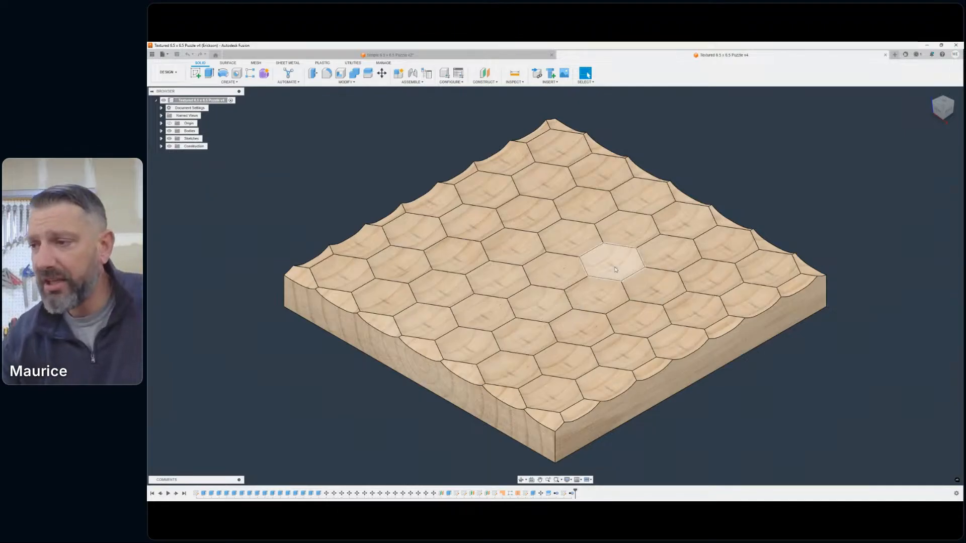
# - Compare the textured puzzle board with the flat pieces in the Simple 6.5 x 6.5 Puzzle design
pyautogui.scroll(-3, 568, 267)
pyautogui.keyDown('shift'); pyautogui.moveTo(577, 270); pyautogui.dragTo(554, 285, button='middle'); pyautogui.keyUp('shift')
pyautogui.moveTo(937, 97); pyautogui.dragTo(945, 112)
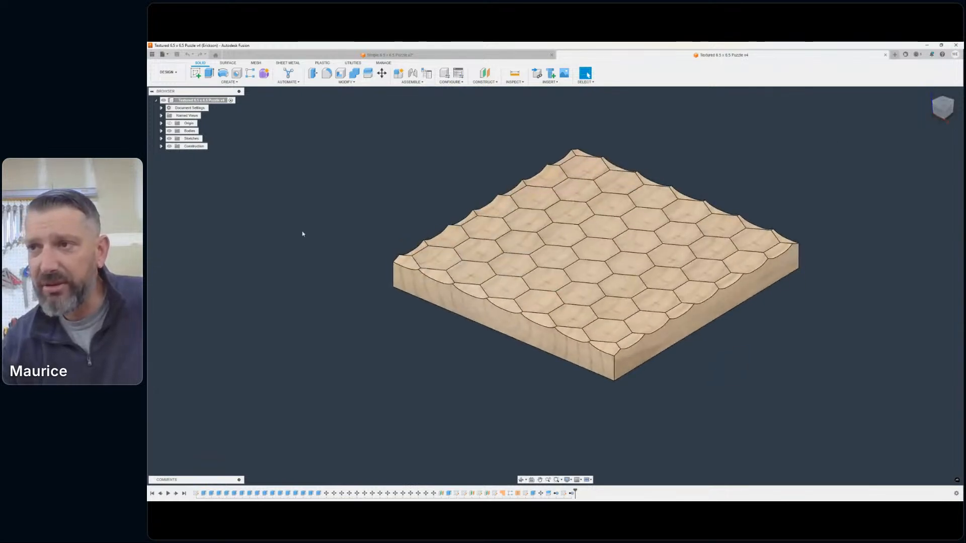
pyautogui.click(340, 54)
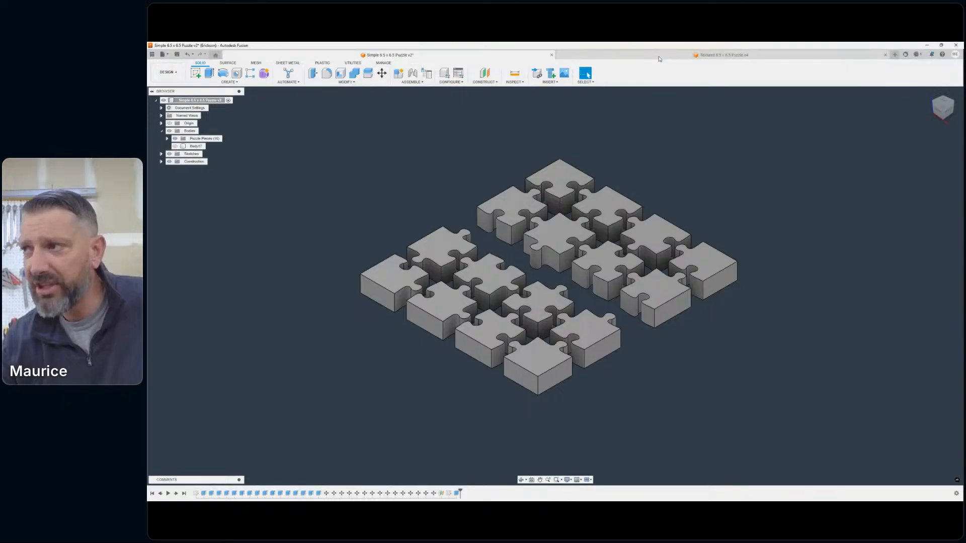
pyautogui.click(686, 55)
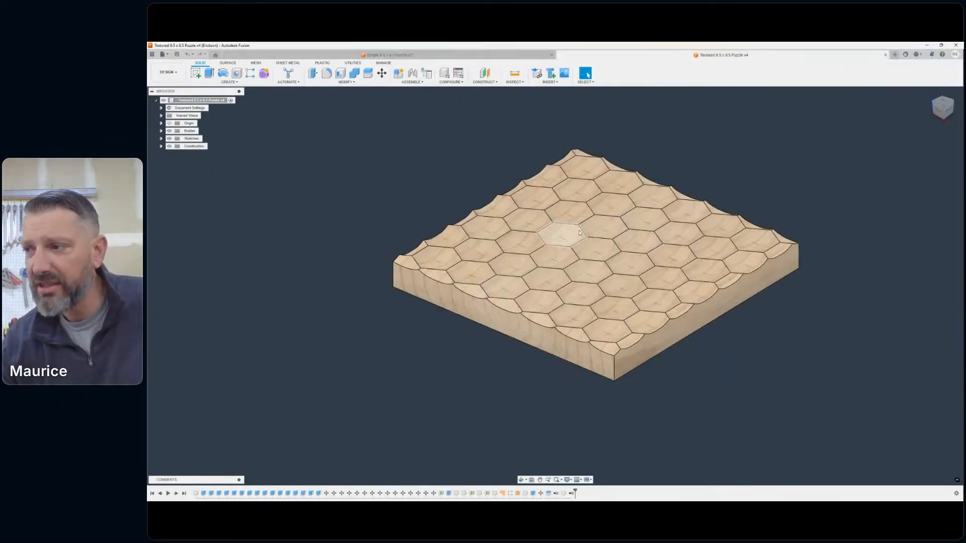
# - Examine the hexagonal scooped texture and wavy edges of the textured board from several angles
pyautogui.scroll(8, 543, 270)
pyautogui.scroll(-6, 542, 270)
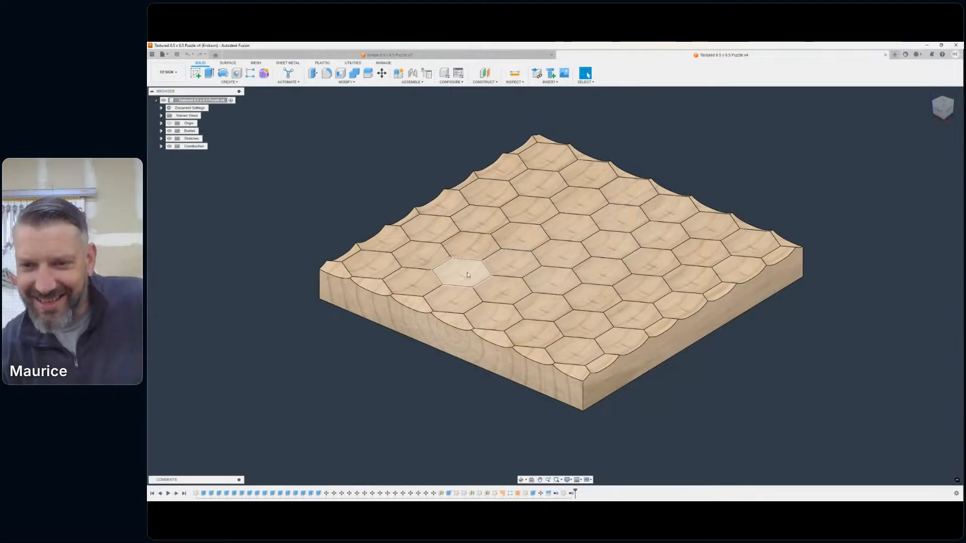
pyautogui.moveTo(555, 237); pyautogui.dragTo(602, 253, button='middle')
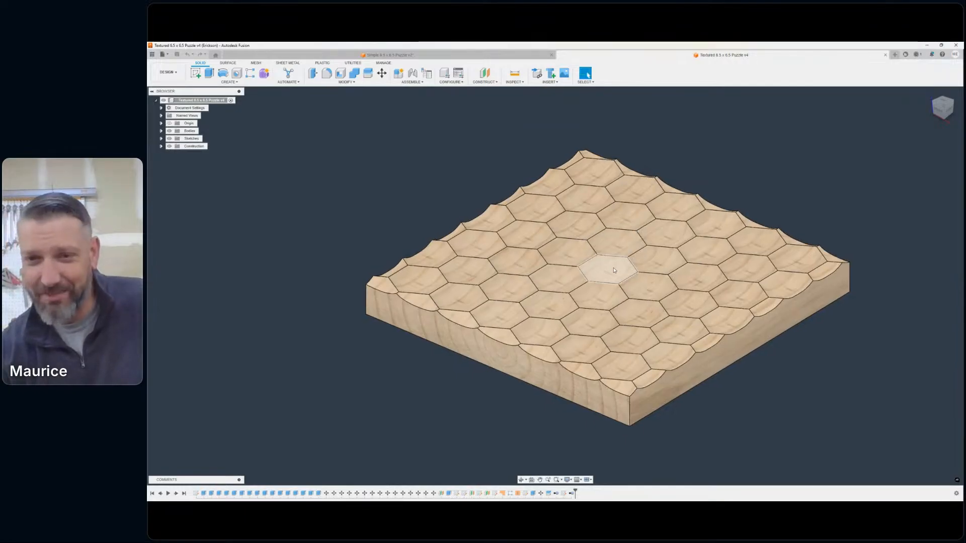
pyautogui.moveTo(826, 188); pyautogui.dragTo(822, 220, button='middle')
pyautogui.scroll(-2, 791, 207)
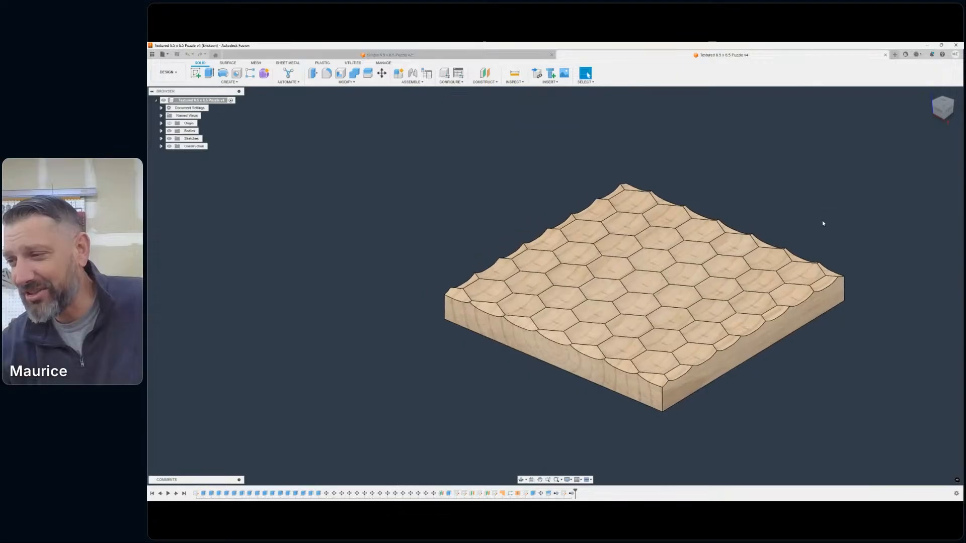
pyautogui.scroll(2, 742, 253)
pyautogui.scroll(4, 628, 257)
pyautogui.moveTo(595, 314); pyautogui.dragTo(554, 285, button='middle')
pyautogui.scroll(-3, 598, 297)
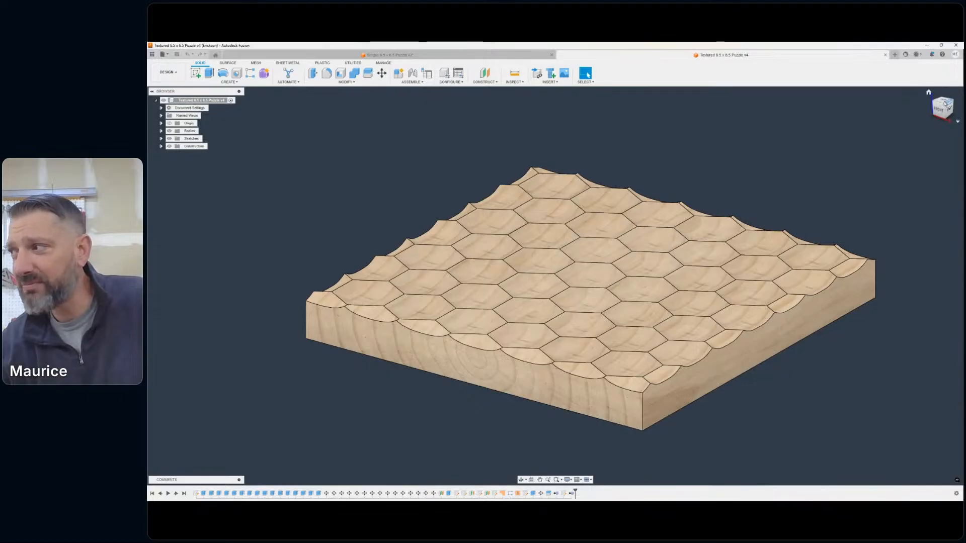
pyautogui.moveTo(941, 105)
pyautogui.mouseDown()
pyautogui.moveTo(905, 103)
pyautogui.moveTo(927, 115)
pyautogui.moveTo(956, 104)
pyautogui.mouseUp()
pyautogui.scroll(-3, 303, 224)
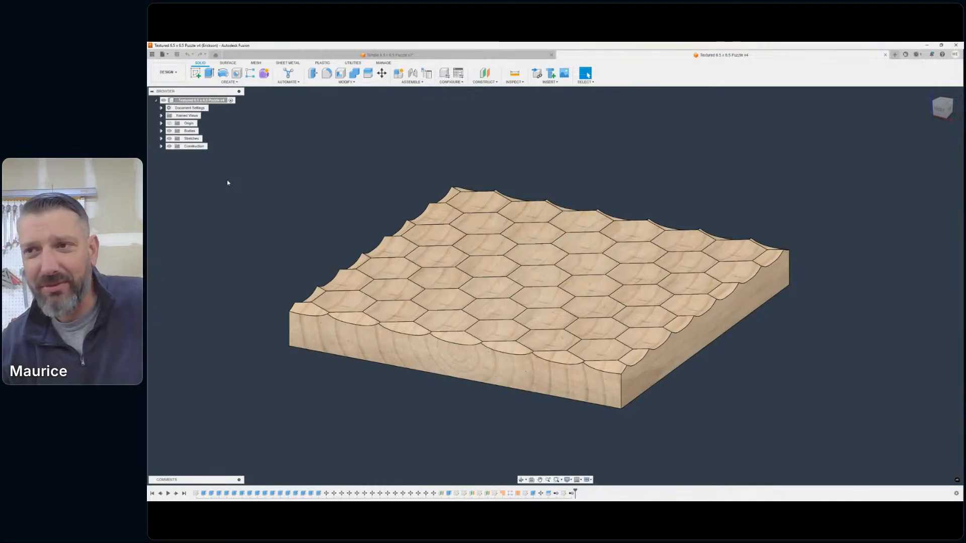
# - Hide the textured board body and show the Puzzle Pieces group to view the pieces beneath the texture
pyautogui.click(162, 130)
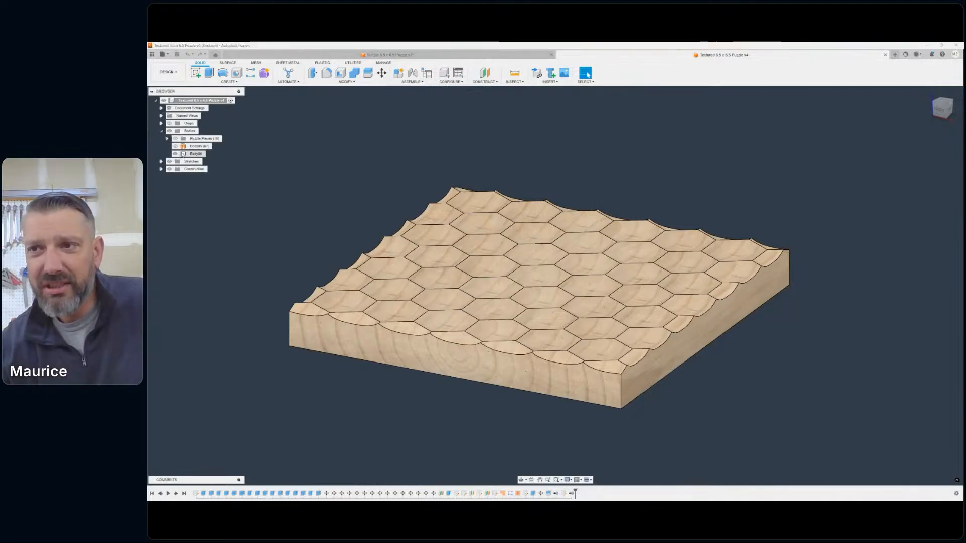
pyautogui.click(176, 154)
pyautogui.click(175, 155)
pyautogui.click(175, 139)
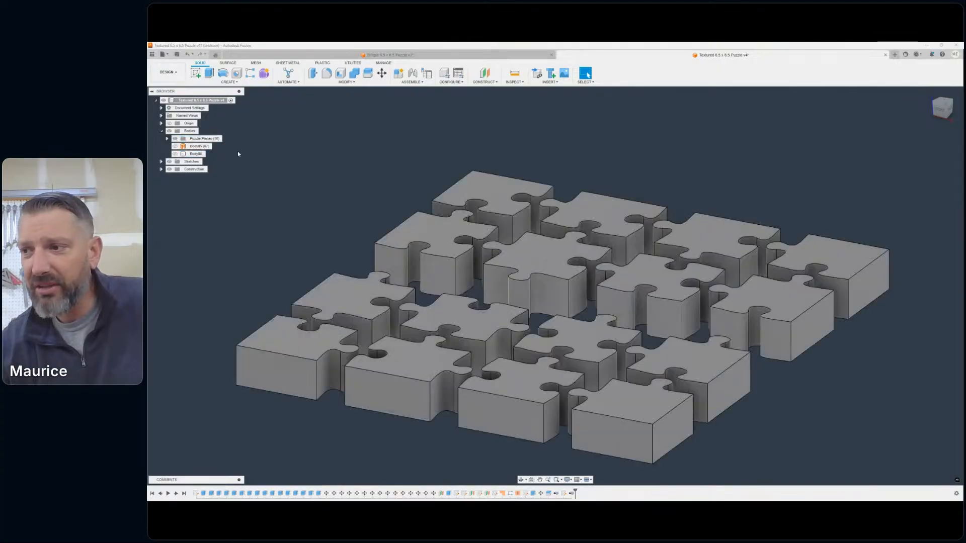
pyautogui.scroll(-4, 508, 234)
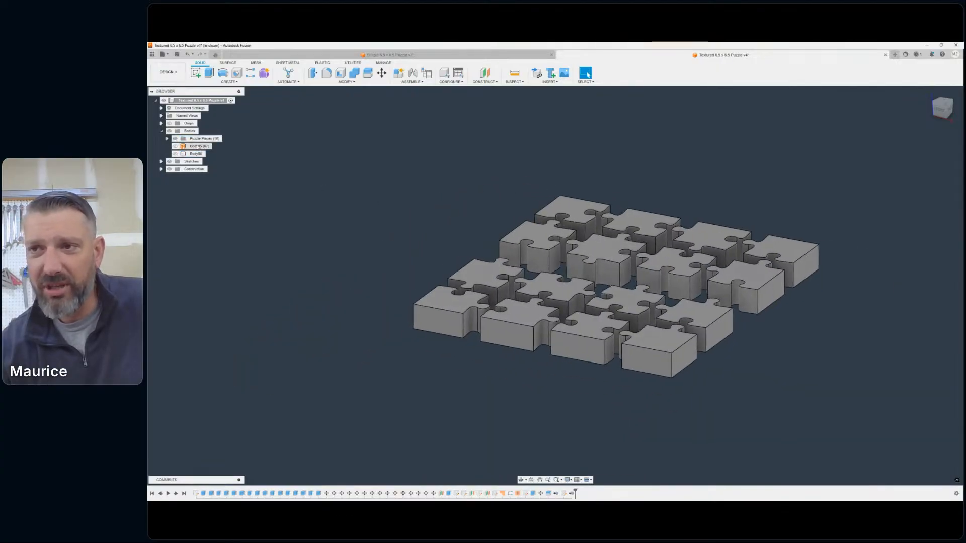
# - Hide the Puzzle Pieces group, show the textured board body again and inspect its surface
pyautogui.click(176, 139)
pyautogui.click(175, 138)
pyautogui.click(175, 154)
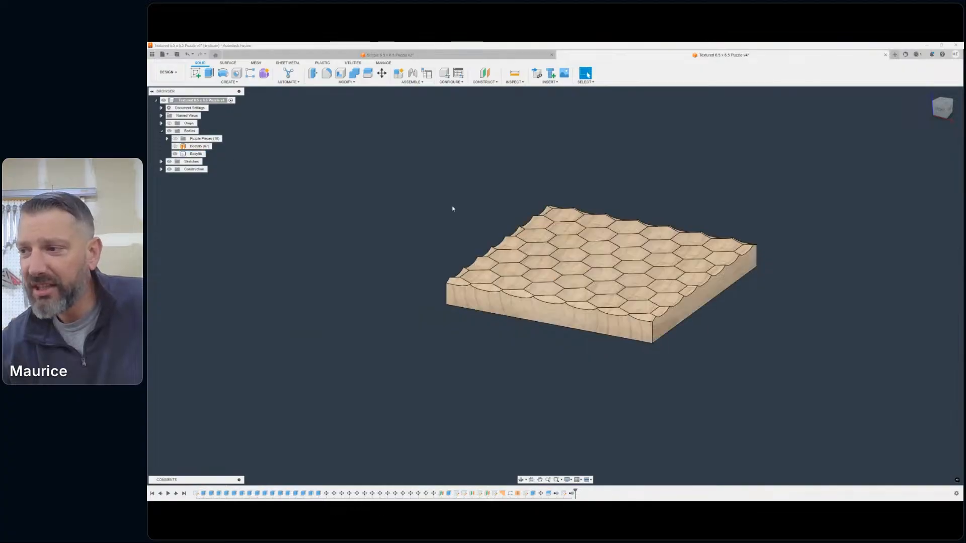
pyautogui.scroll(5, 589, 283)
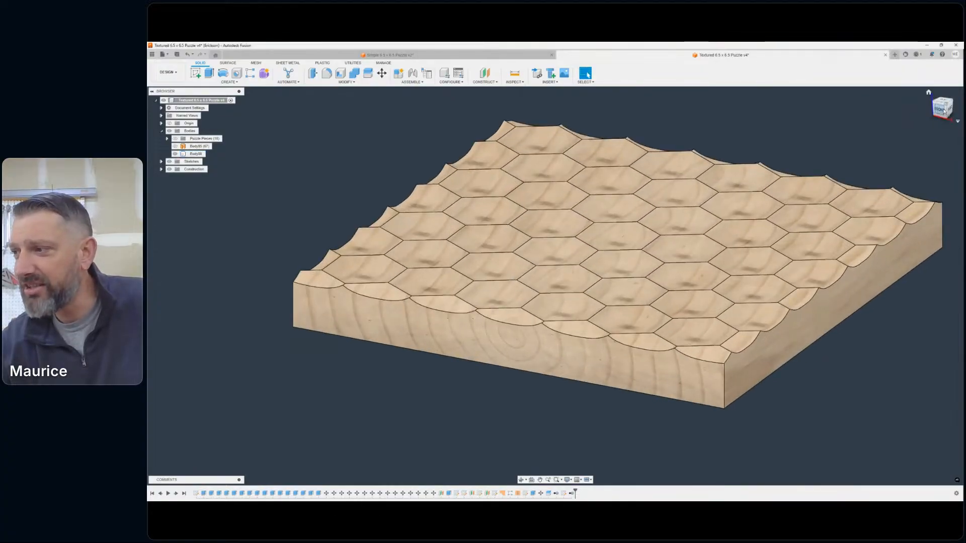
pyautogui.keyDown('shift'); pyautogui.moveTo(556, 284); pyautogui.dragTo(617, 165, button='middle'); pyautogui.keyUp('shift')
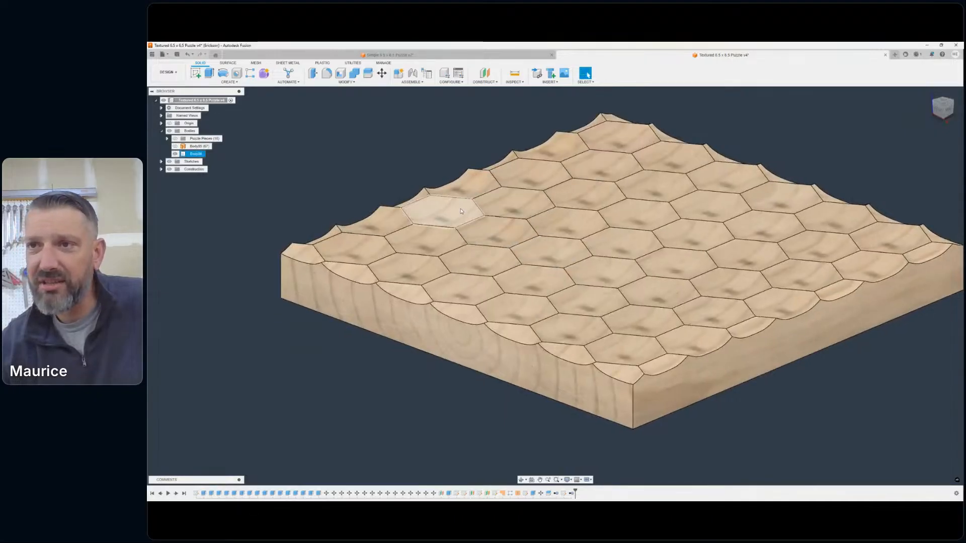
# - Switch the textured puzzle design to the Manufacture workspace
pyautogui.click(168, 71)
pyautogui.click(179, 143)
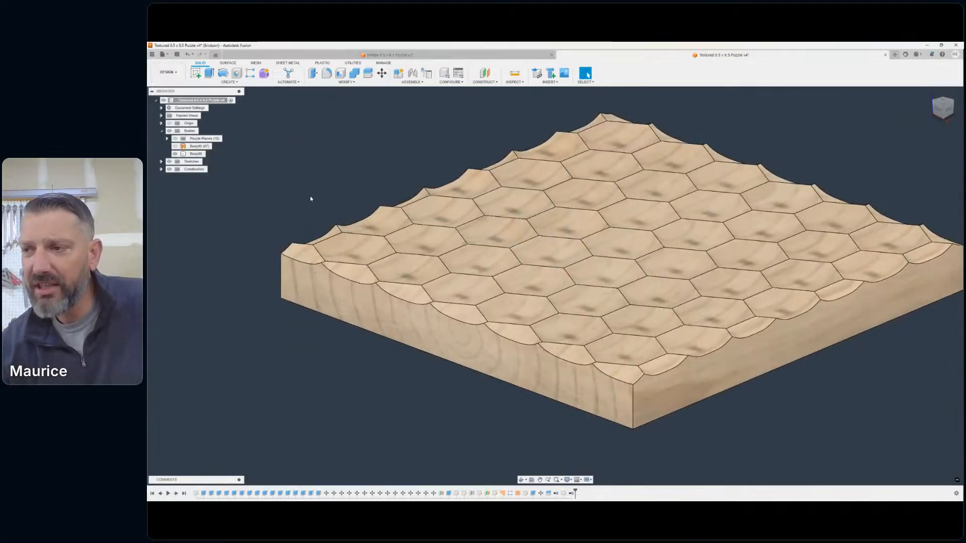
# - Expand the active setup of the textured board and display its Project toolpath over the surface
pyautogui.scroll(-2, 286, 236)
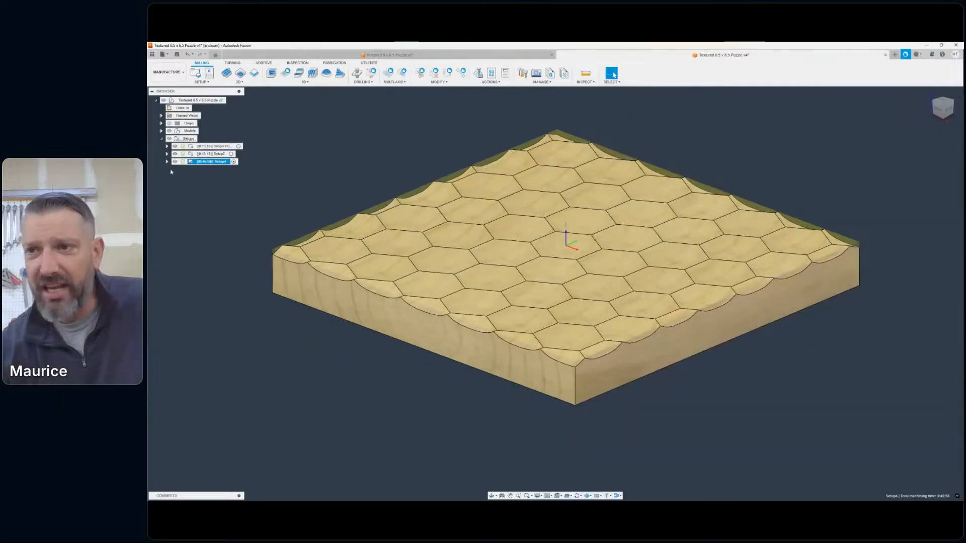
pyautogui.click(167, 162)
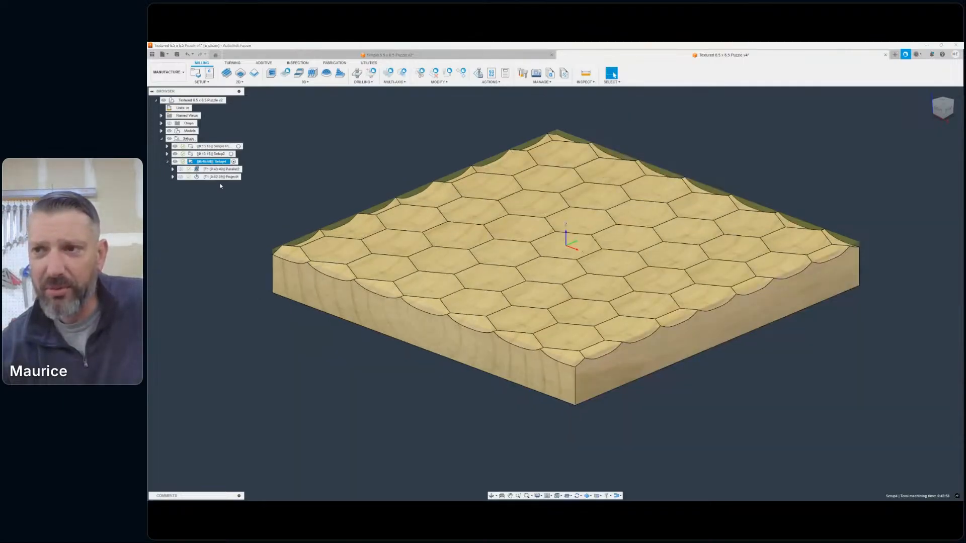
pyautogui.click(212, 177)
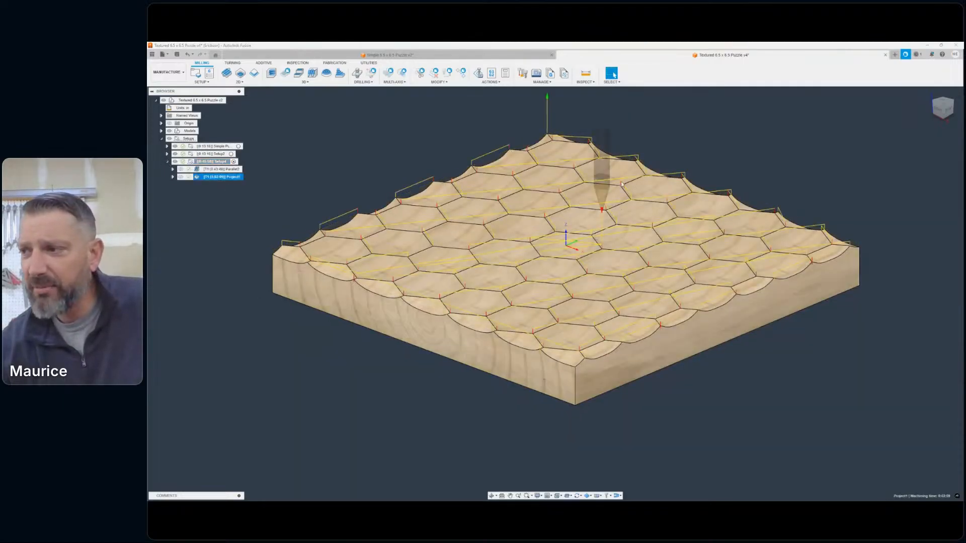
pyautogui.moveTo(575, 245); pyautogui.dragTo(632, 266, button='middle')
# - Simulate the Project operation through to its end and look closely at the cut lines on the stock
pyautogui.click(491, 82)
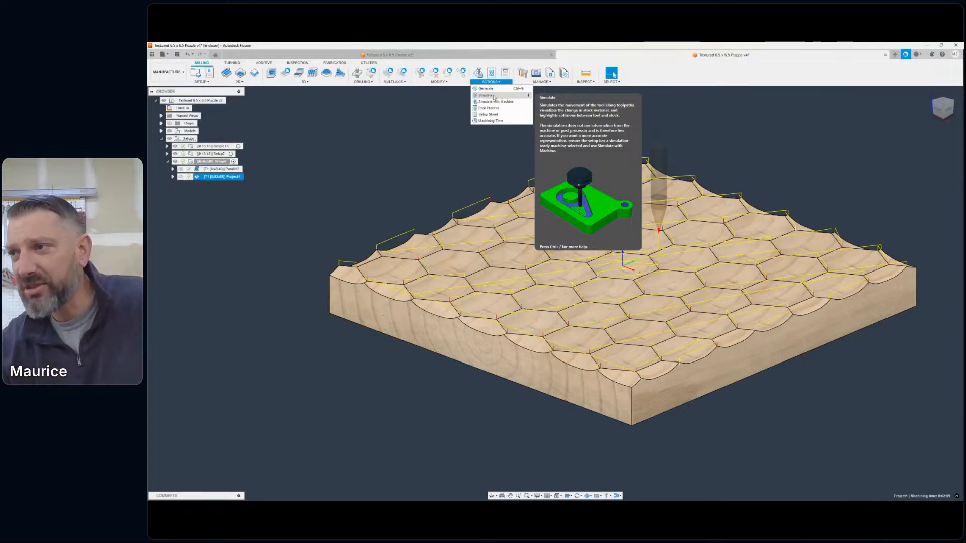
pyautogui.click(486, 95)
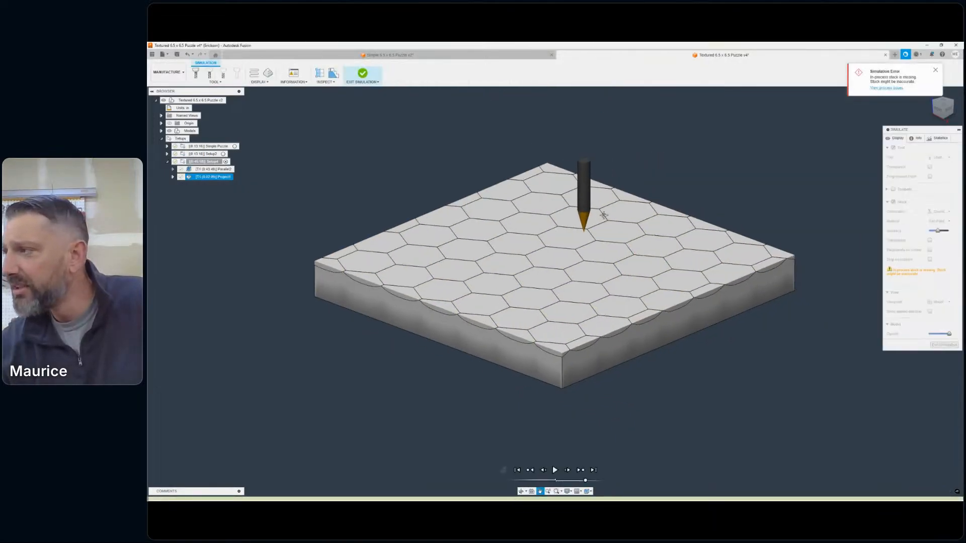
pyautogui.click(934, 71)
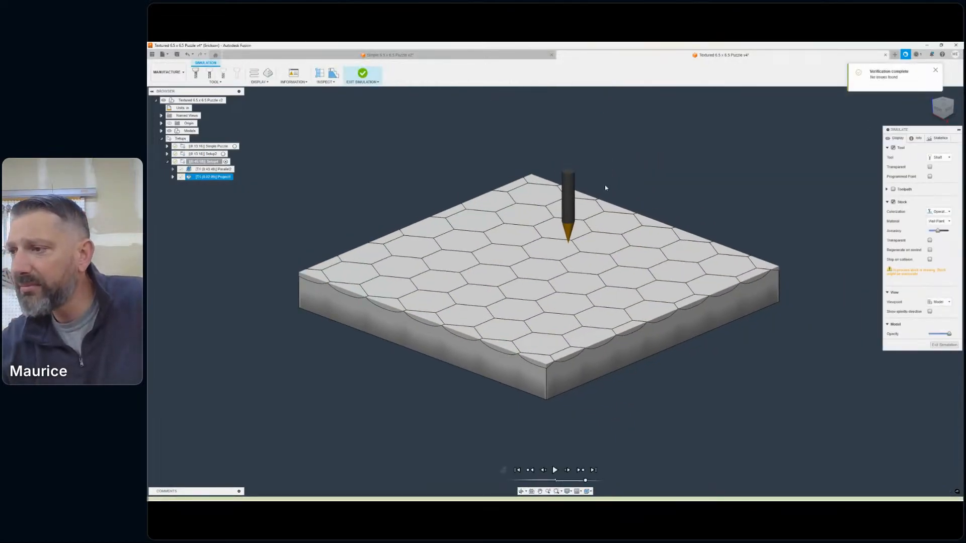
pyautogui.moveTo(686, 207); pyautogui.dragTo(777, 205, button='middle')
pyautogui.scroll(-1, 622, 283)
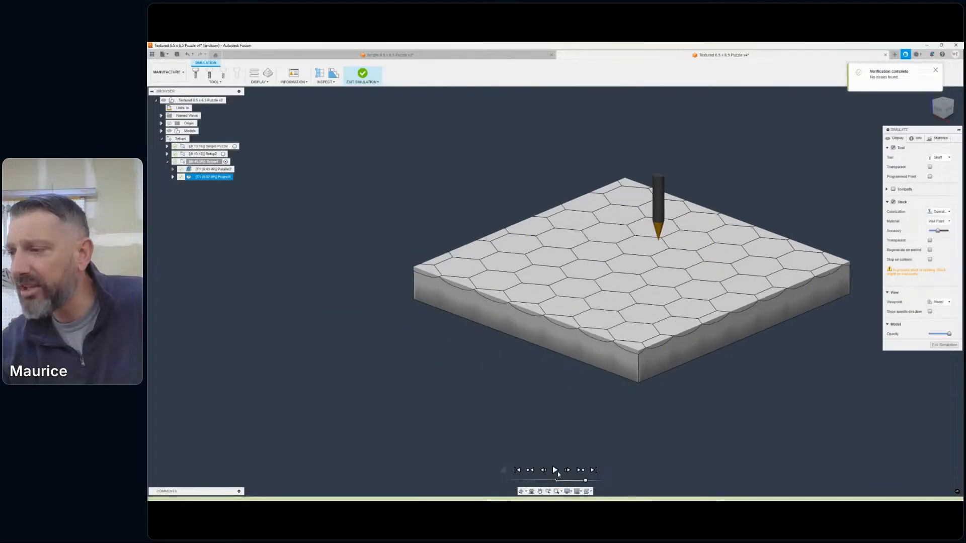
pyautogui.click(555, 470)
pyautogui.scroll(10, 701, 336)
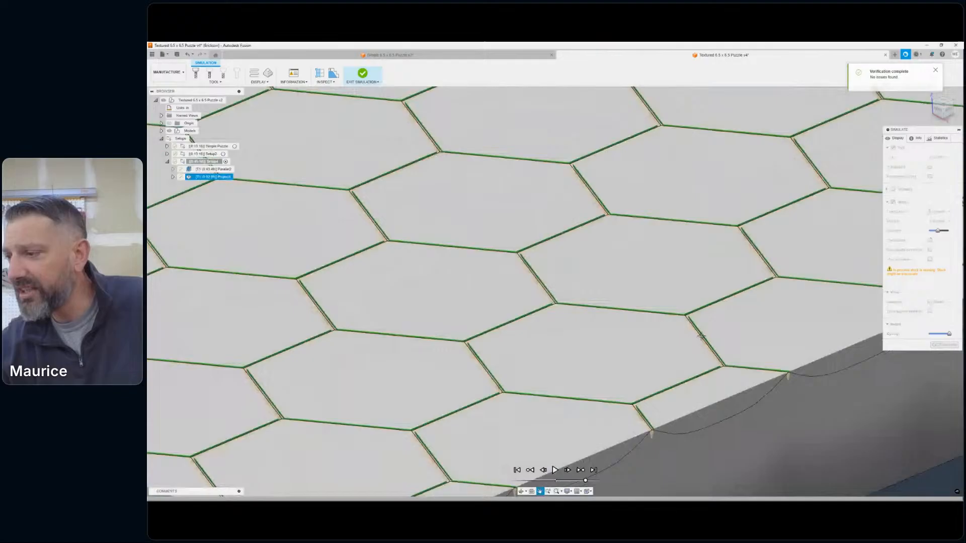
pyautogui.moveTo(701, 335); pyautogui.dragTo(658, 309, button='middle')
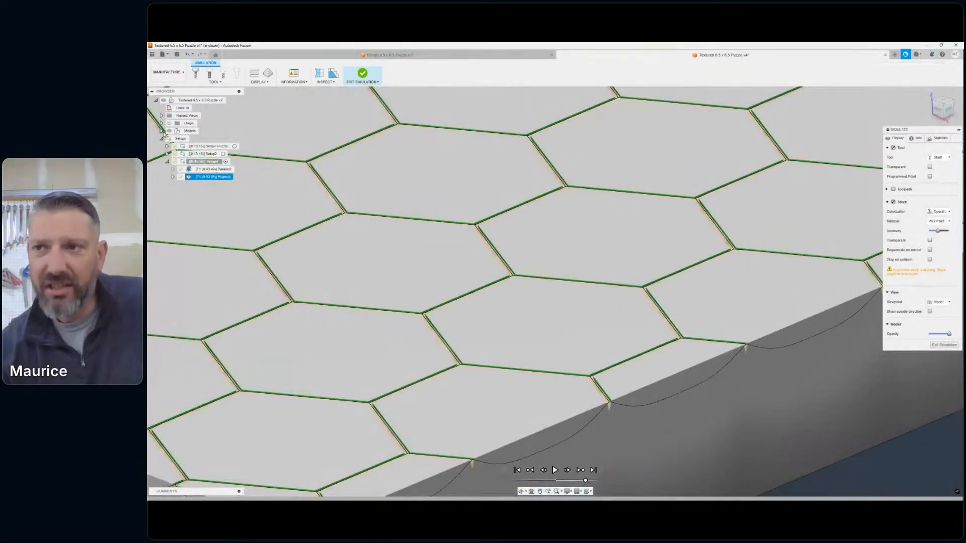
# - Hide the models in the simulation and examine the hexagon outlines cut into the stock from several angles
pyautogui.click(170, 131)
pyautogui.scroll(-2, 474, 244)
pyautogui.moveTo(558, 256); pyautogui.dragTo(663, 341, button='middle')
pyautogui.scroll(3, 663, 341)
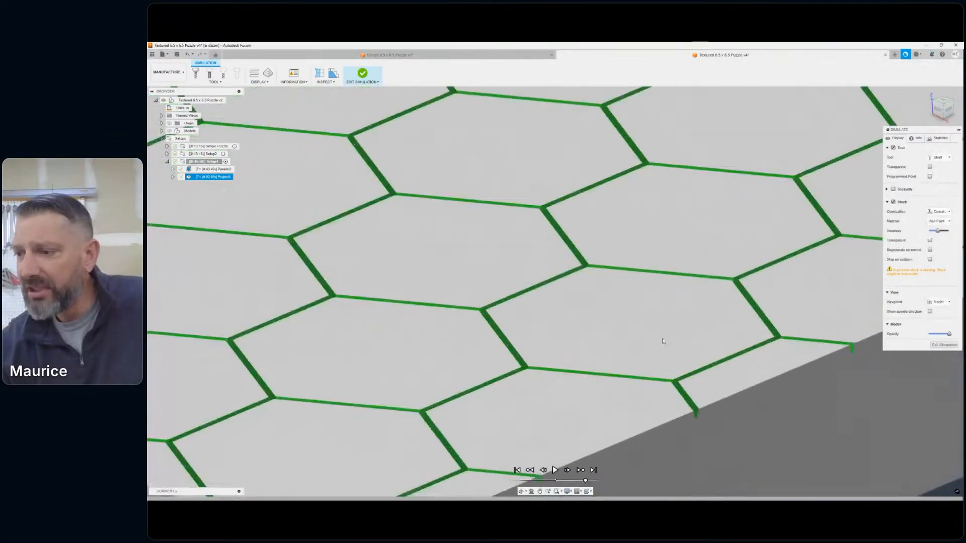
pyautogui.scroll(-8, 662, 341)
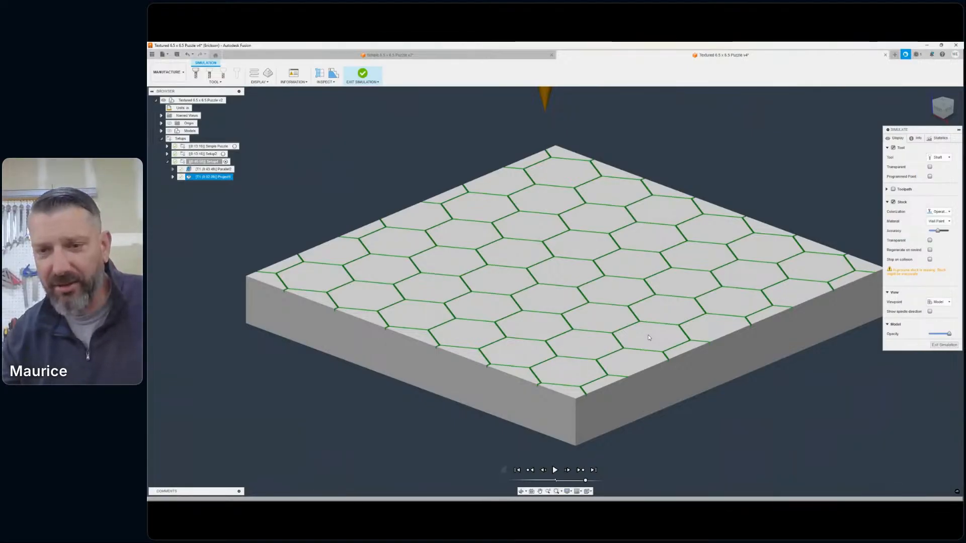
pyautogui.scroll(10, 657, 336)
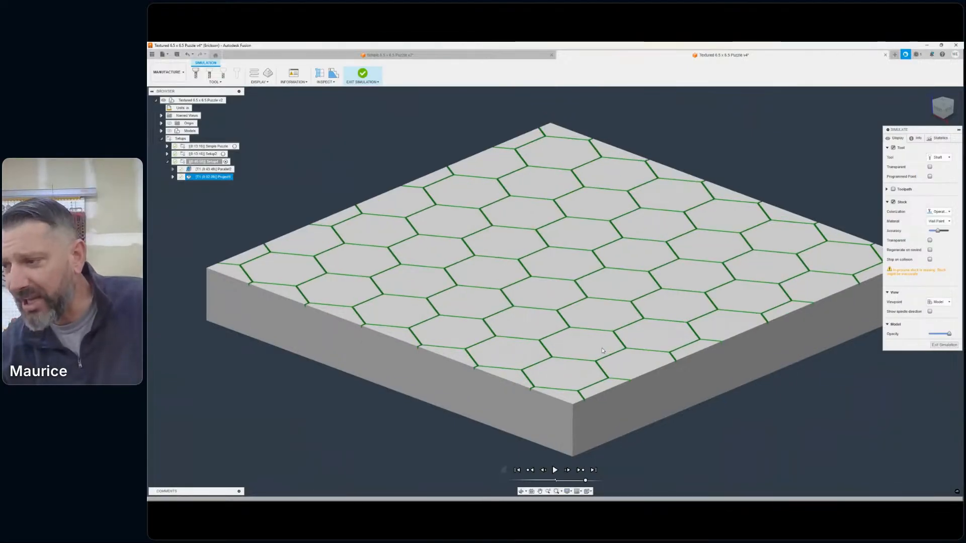
pyautogui.scroll(-10, 618, 373)
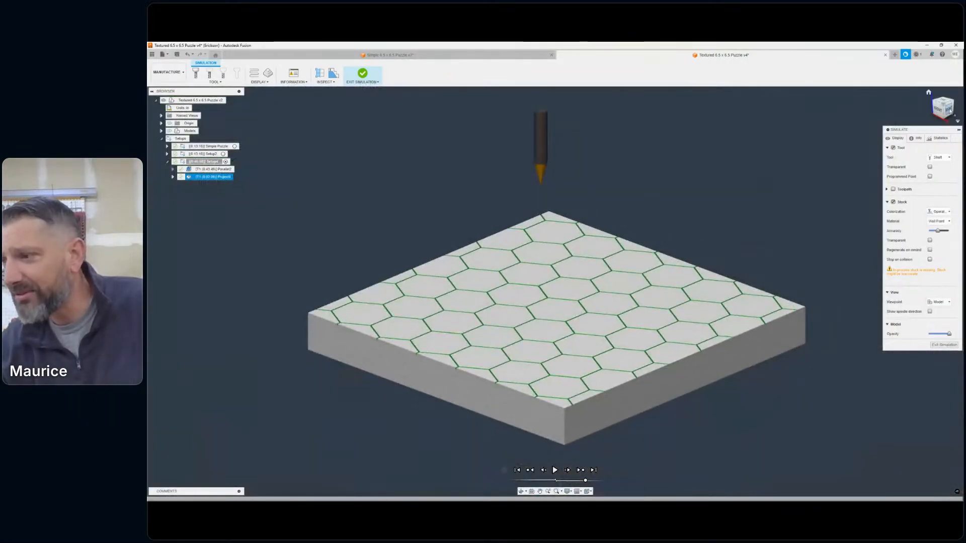
pyautogui.keyDown('shift'); pyautogui.moveTo(554, 290); pyautogui.dragTo(560, 256, button='middle'); pyautogui.keyUp('shift')
pyautogui.moveTo(648, 196)
pyautogui.keyDown('shift'); pyautogui.mouseDown(button='middle')
pyautogui.moveTo(683, 200)
pyautogui.moveTo(702, 216)
pyautogui.mouseUp(button='middle'); pyautogui.keyUp('shift')
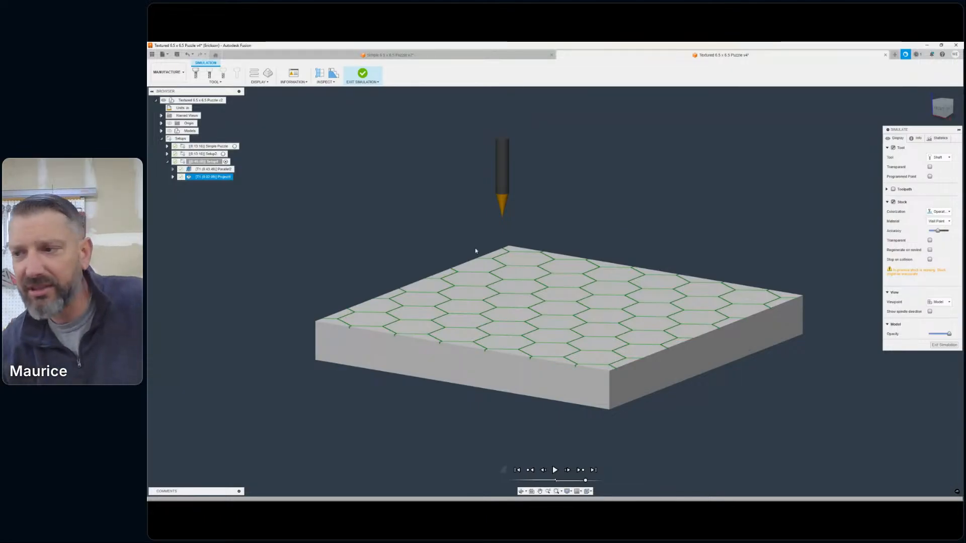
pyautogui.scroll(3, 475, 266)
pyautogui.scroll(-1, 523, 278)
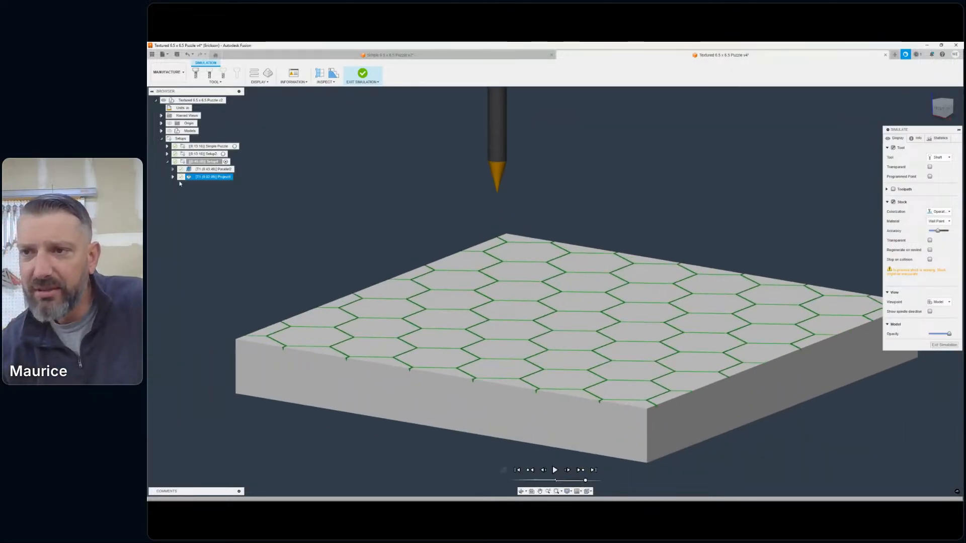
# - Check the tool and selections listed under the Project operation, then exit the simulation
pyautogui.click(172, 177)
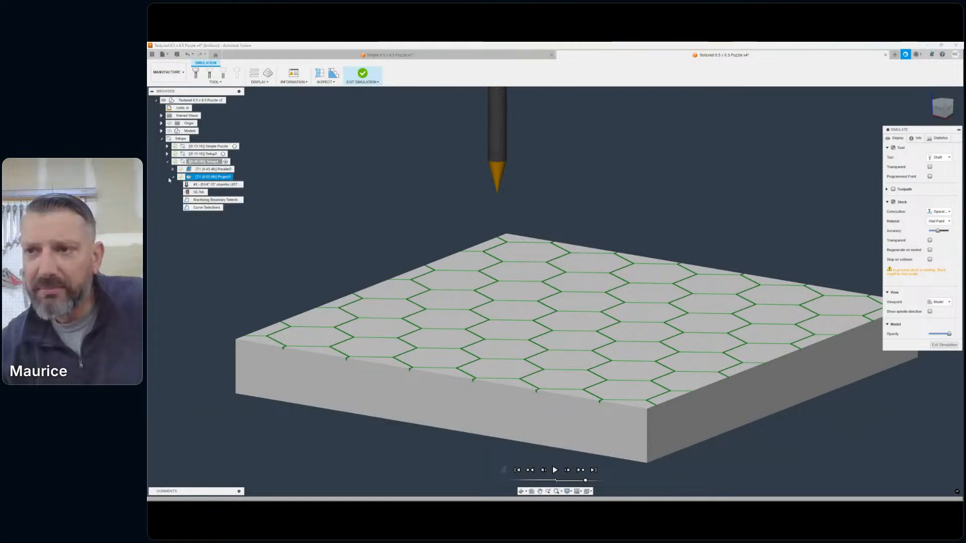
pyautogui.click(173, 177)
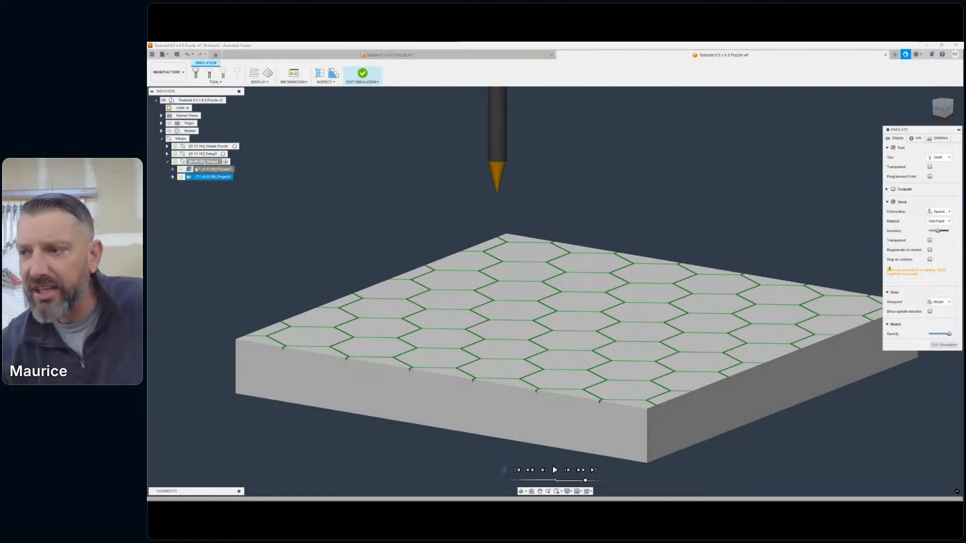
pyautogui.scroll(-3, 631, 277)
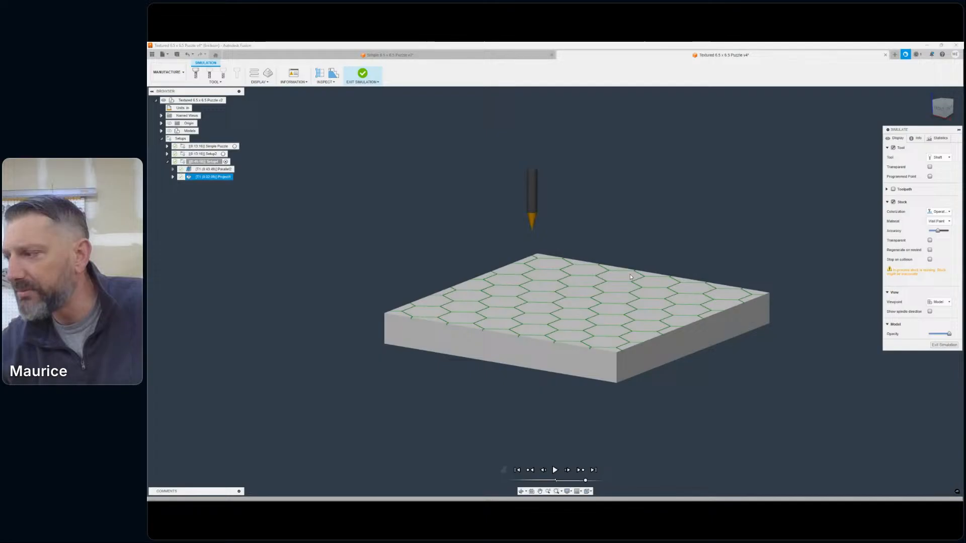
pyautogui.click(944, 345)
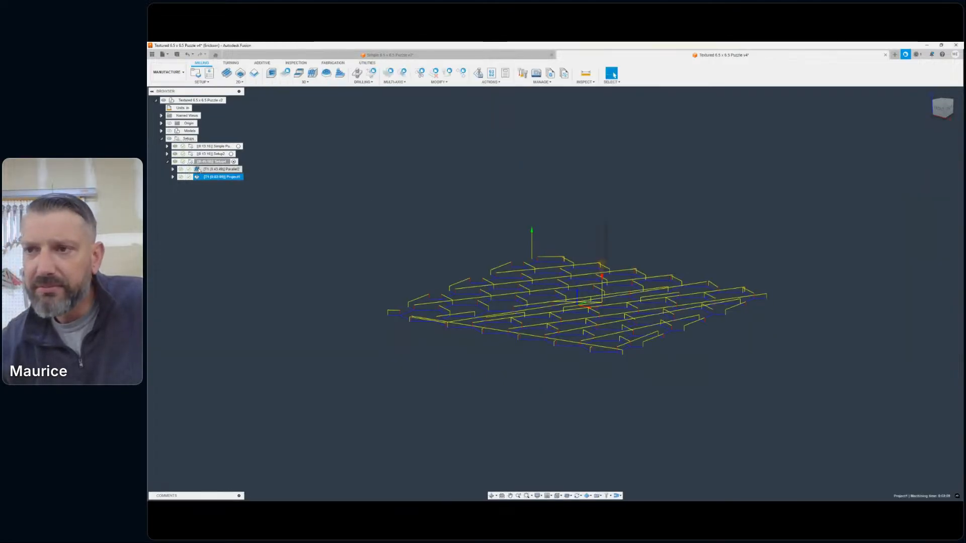
# - Show the models again and display the Parallel toolpath over the textured board
pyautogui.click(199, 170)
pyautogui.click(461, 220)
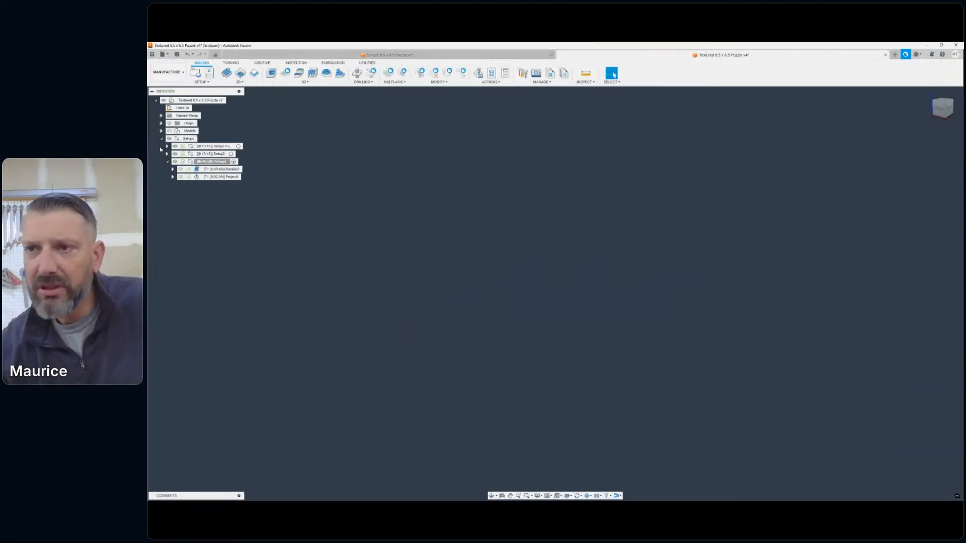
pyautogui.click(170, 131)
pyautogui.scroll(5, 581, 280)
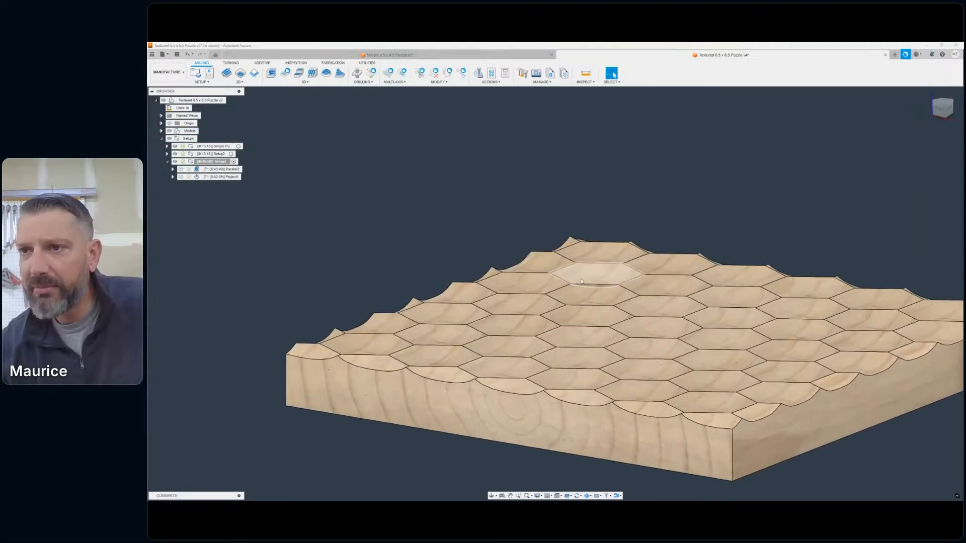
pyautogui.moveTo(581, 281); pyautogui.dragTo(470, 213, button='middle')
pyautogui.click(220, 170)
pyautogui.scroll(2, 652, 268)
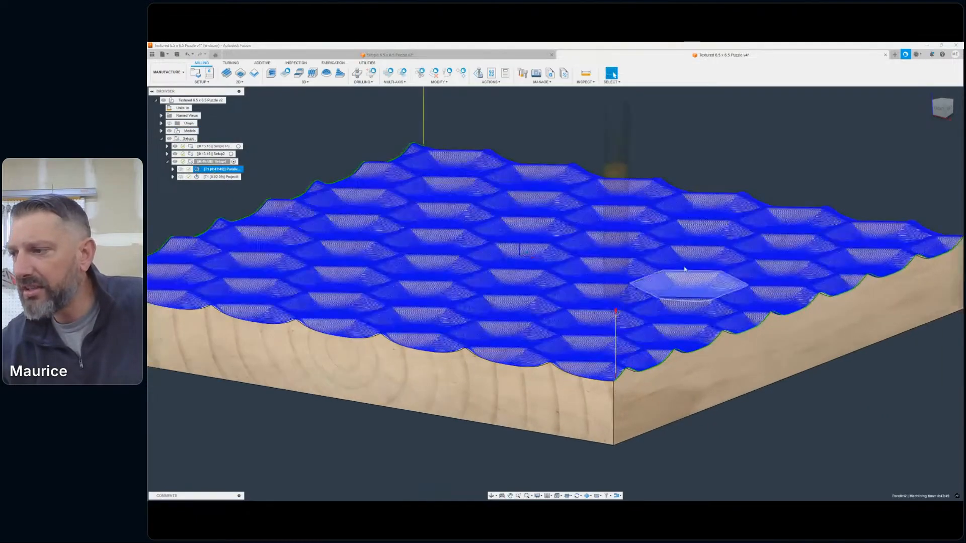
pyautogui.scroll(-6, 774, 170)
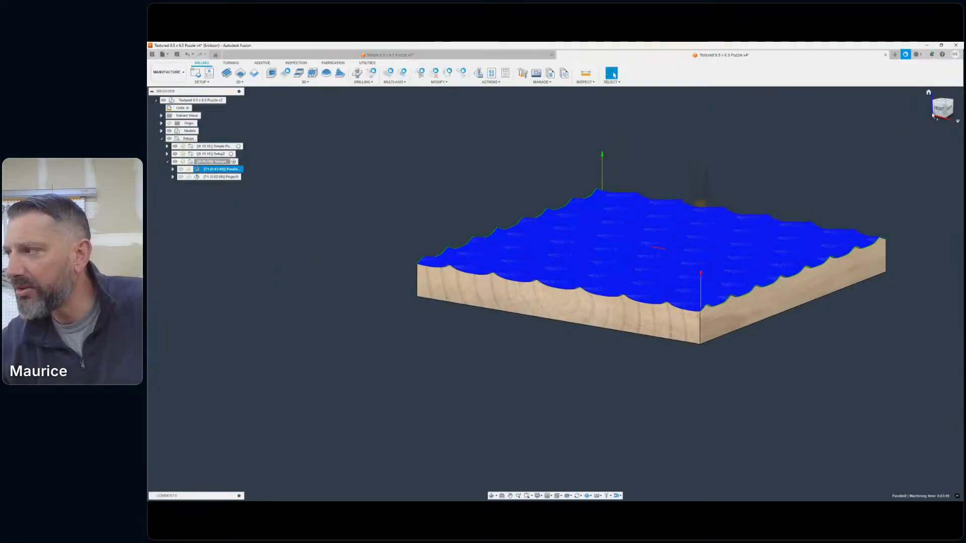
# - Inspect the dense Parallel toolpath on the hexagonal scoops from a higher and a lower angle
pyautogui.click(937, 119)
pyautogui.moveTo(937, 120)
pyautogui.mouseDown()
pyautogui.moveTo(926, 161)
pyautogui.moveTo(911, 166)
pyautogui.mouseUp()
pyautogui.click(198, 171)
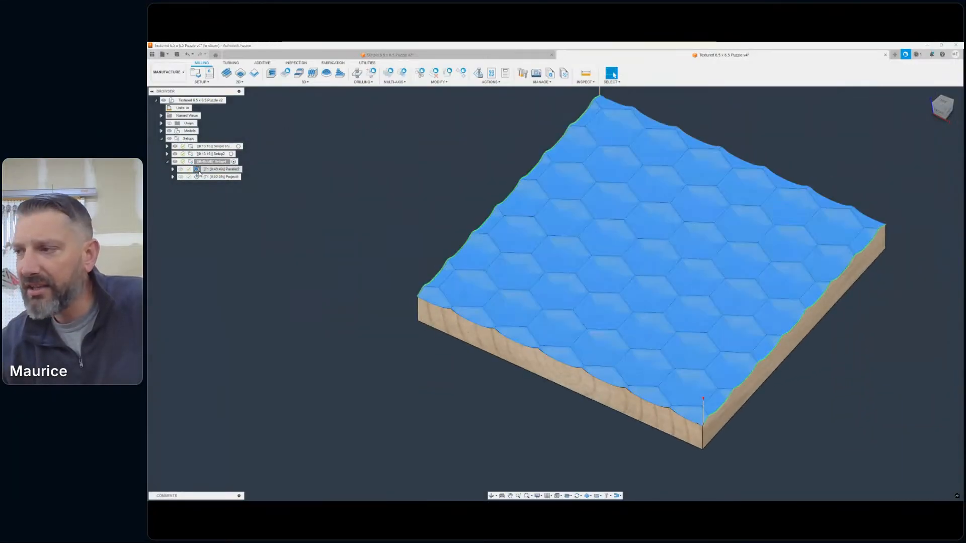
pyautogui.scroll(5, 627, 205)
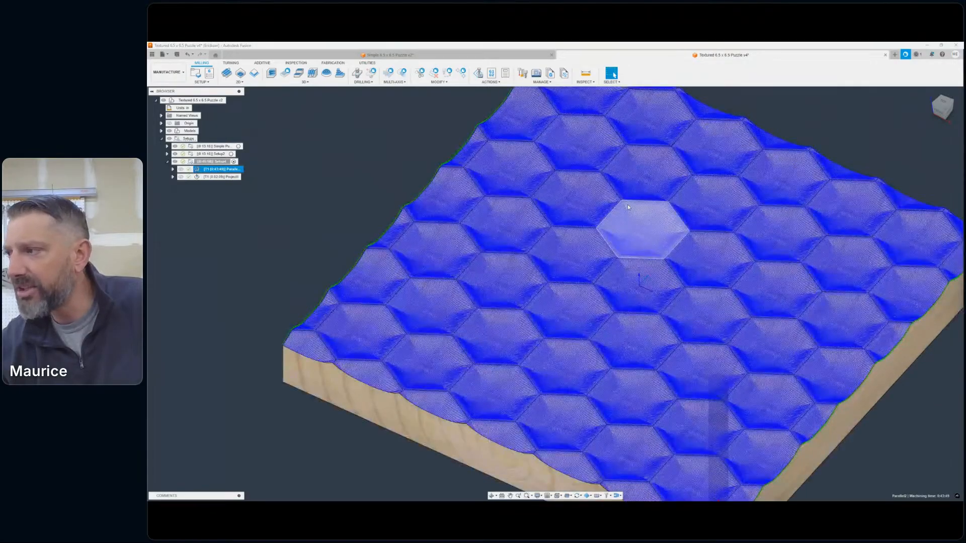
pyautogui.scroll(2, 627, 205)
pyautogui.click(951, 103)
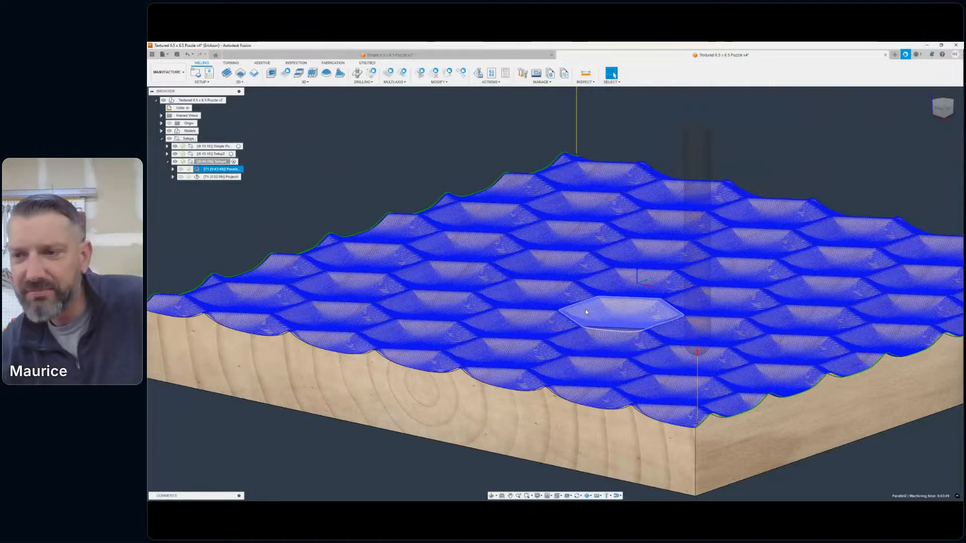
# - Display the Project toolpath on the board again, then preview the Row 3 and 4 Puzzle toolpath in the second setup
pyautogui.click(204, 178)
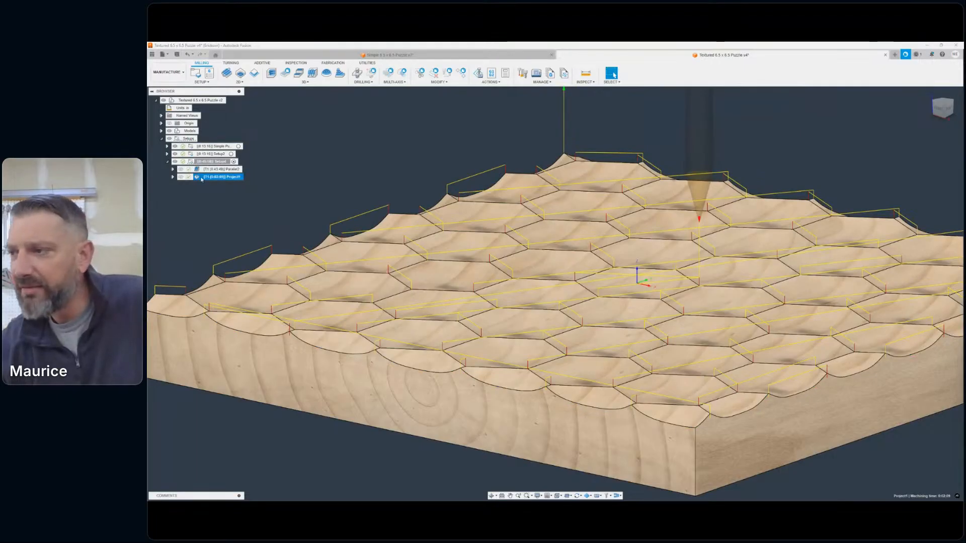
pyautogui.scroll(-4, 296, 209)
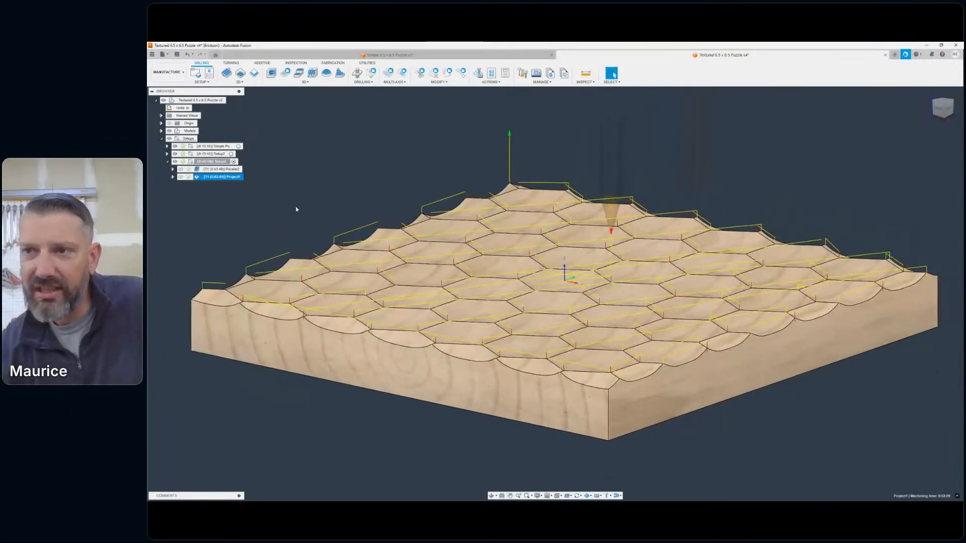
pyautogui.click(229, 225)
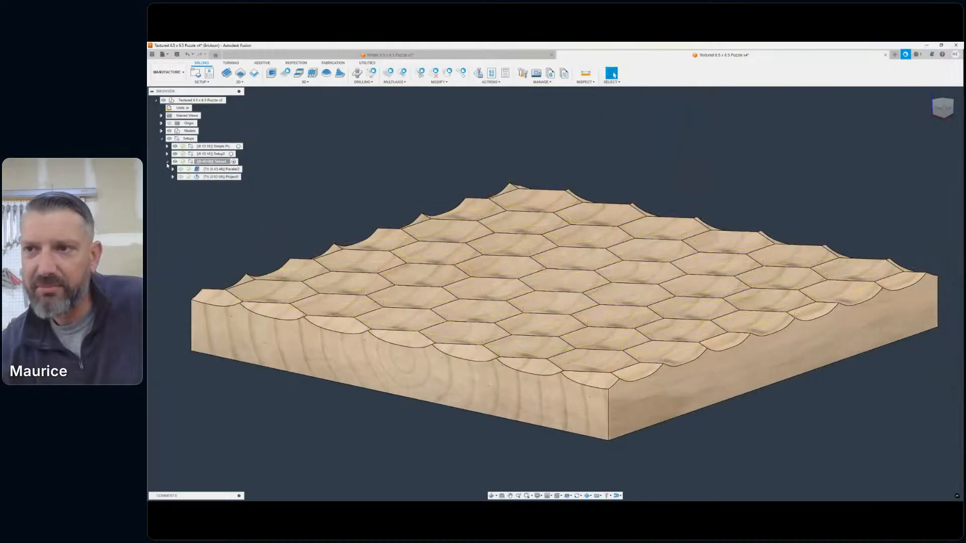
pyautogui.click(168, 154)
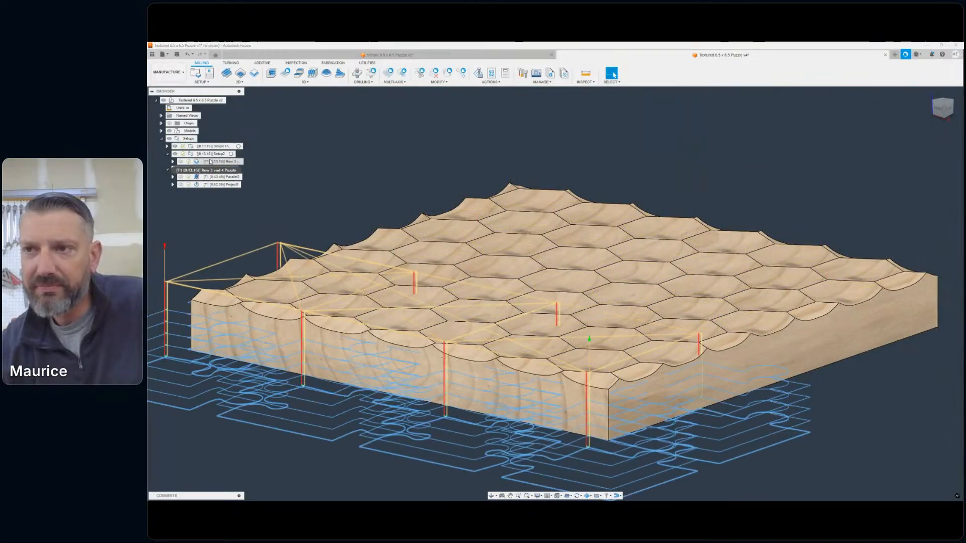
pyautogui.click(167, 154)
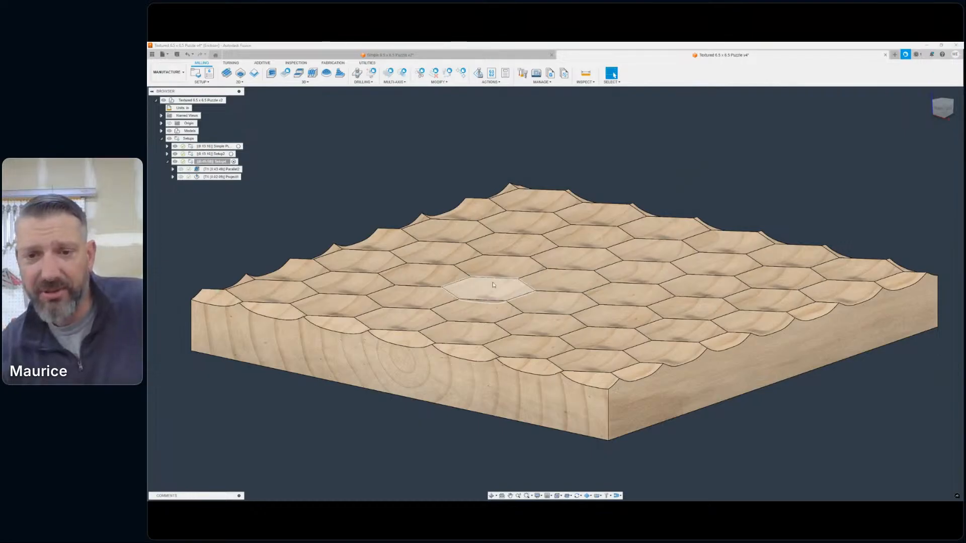
pyautogui.scroll(3, 506, 251)
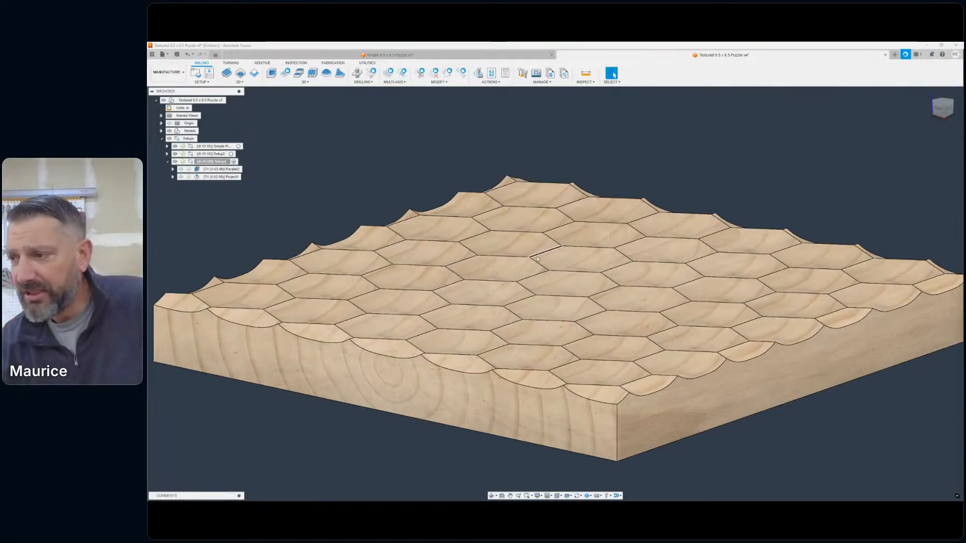
pyautogui.scroll(-3, 596, 316)
pyautogui.moveTo(597, 315); pyautogui.dragTo(595, 292, button='middle')
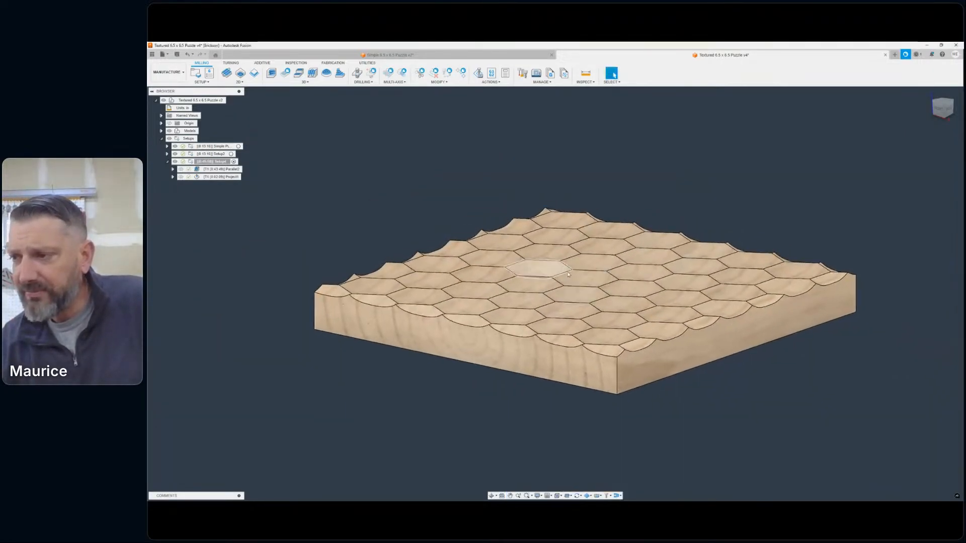
pyautogui.scroll(3, 578, 280)
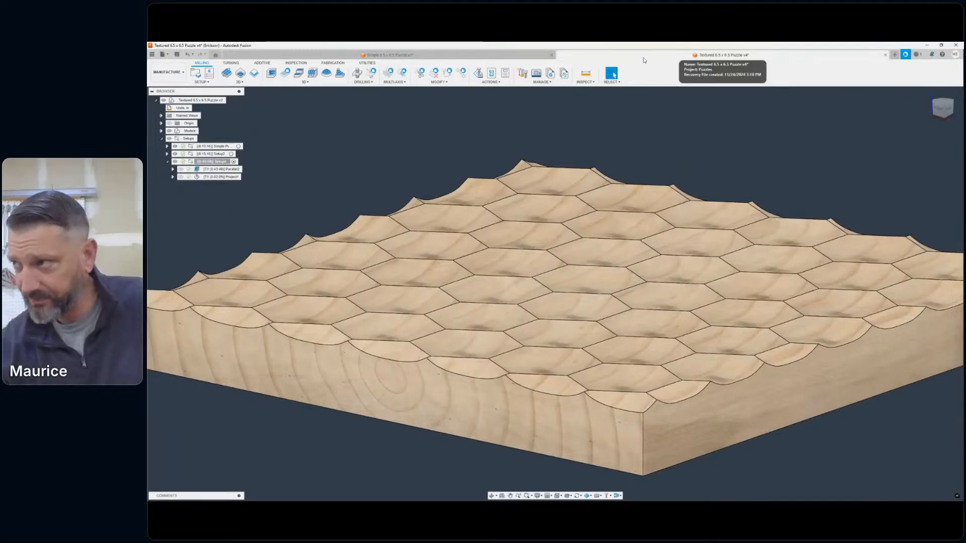
# - Open the 3D Honeycomb 12 x 12 Puzzle design from the Puzzles project
pyautogui.click(168, 55)
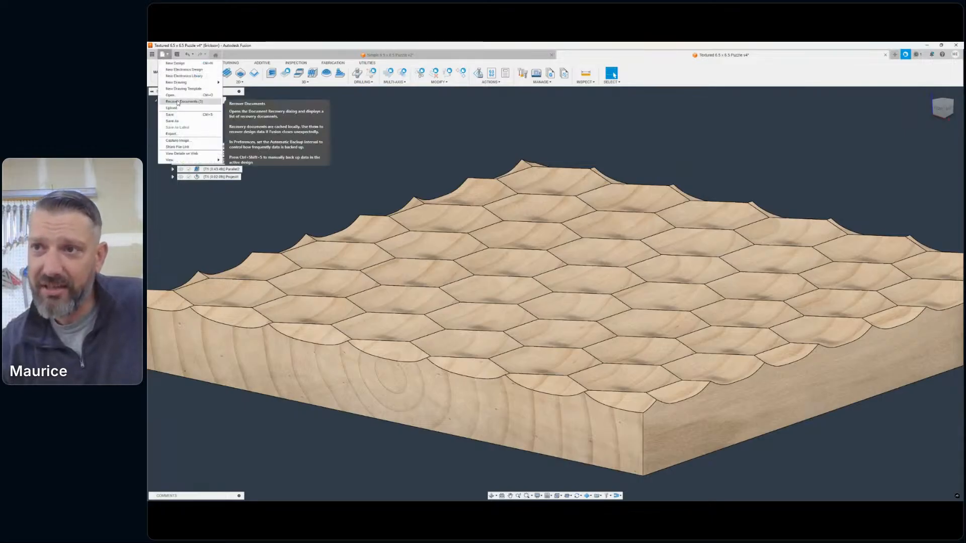
pyautogui.click(184, 94)
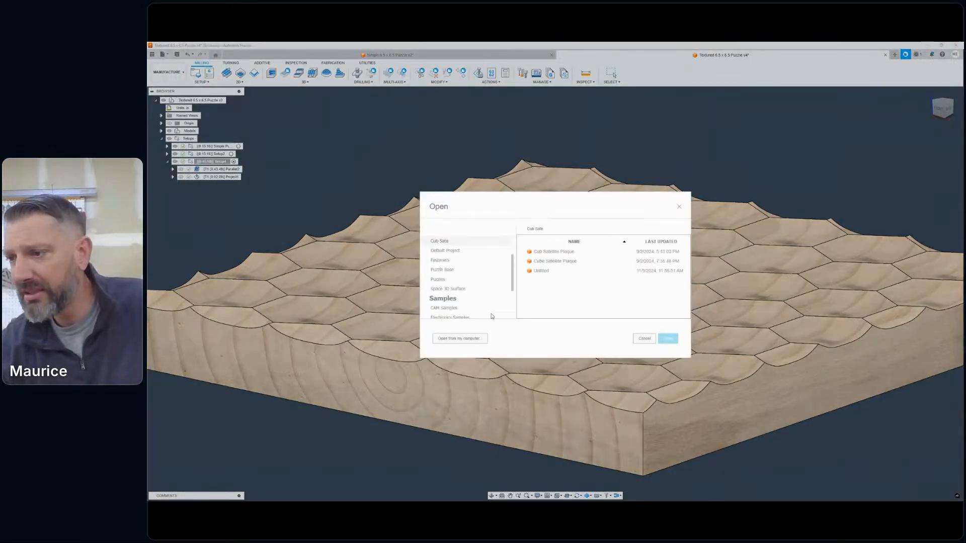
pyautogui.click(485, 282)
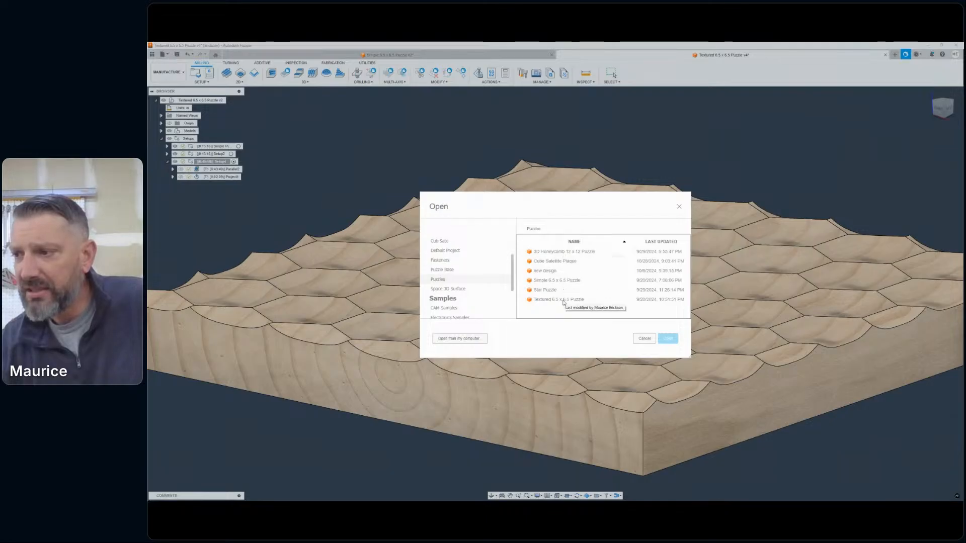
pyautogui.doubleClick(563, 251)
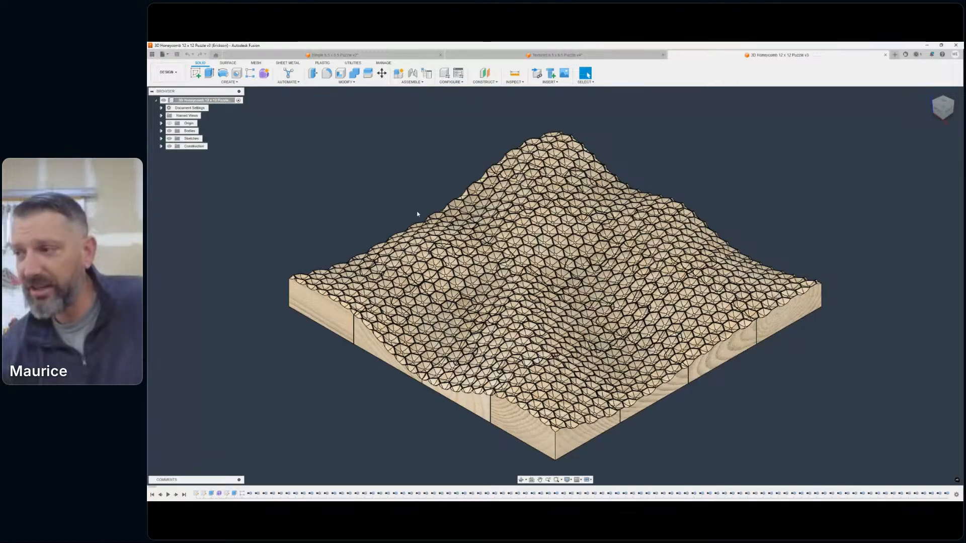
# - Inspect the wavy honeycomb surface of the whole board from a lower angle, both close up and at full size
pyautogui.scroll(2, 416, 213)
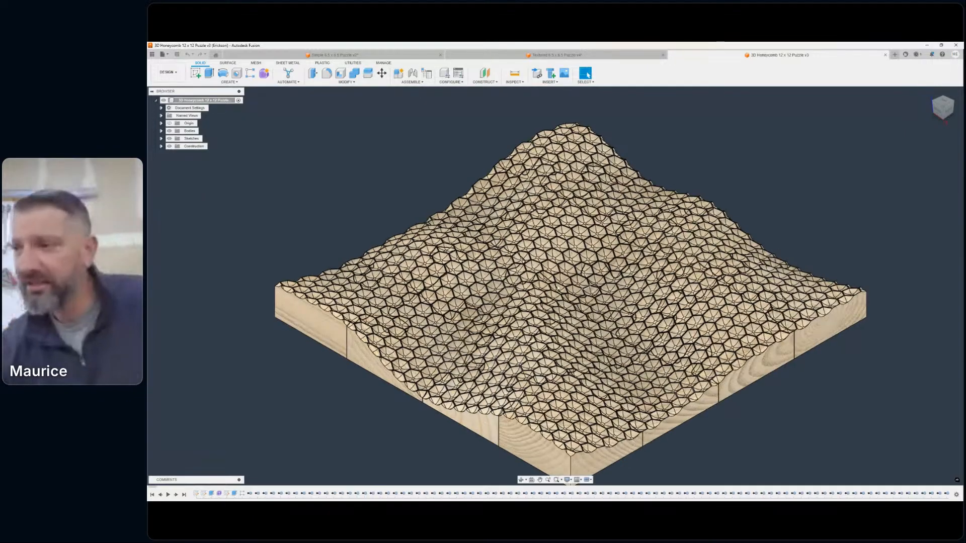
pyautogui.click(939, 112)
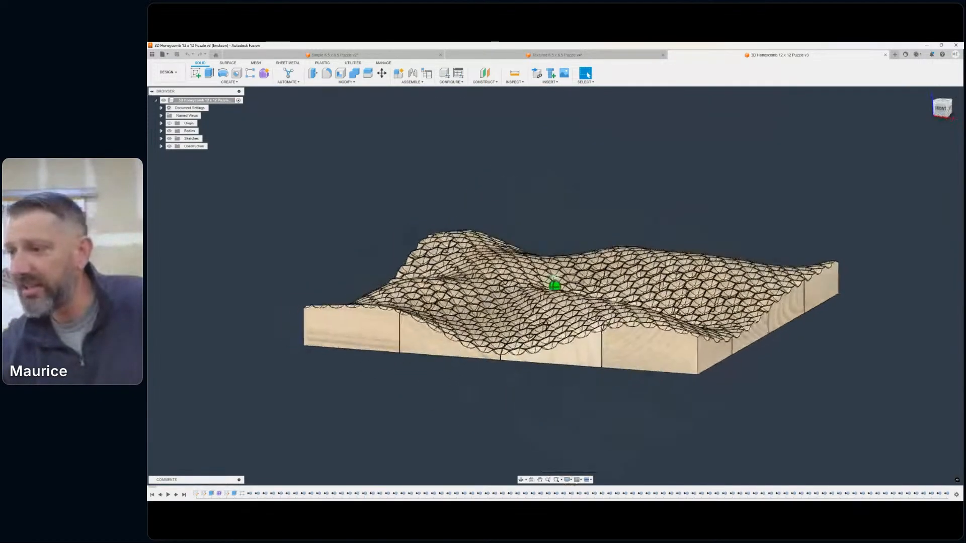
pyautogui.moveTo(956, 104); pyautogui.dragTo(933, 110)
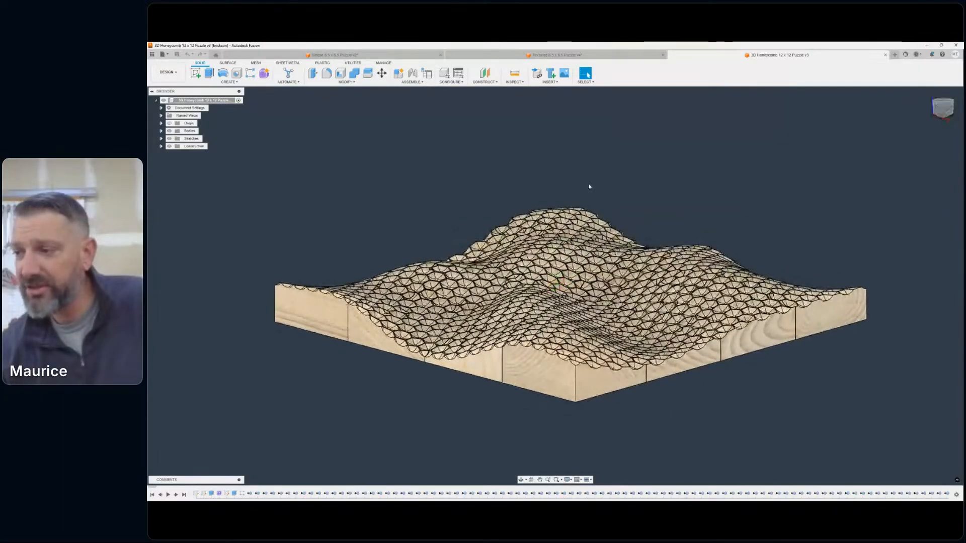
pyautogui.scroll(5, 567, 323)
pyautogui.moveTo(567, 323); pyautogui.dragTo(691, 320, button='middle')
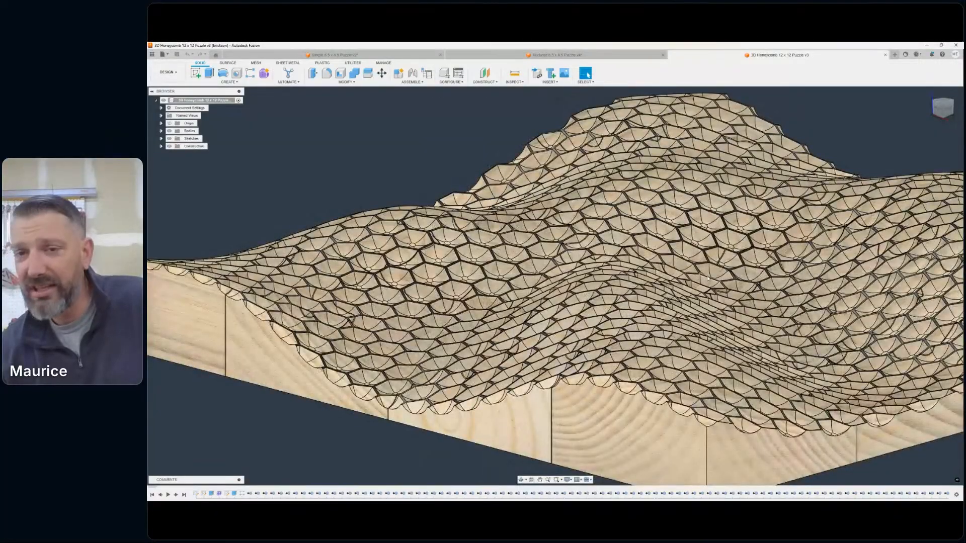
pyautogui.scroll(-2, 707, 279)
pyautogui.moveTo(707, 279); pyautogui.dragTo(499, 265, button='middle')
pyautogui.scroll(-3, 546, 252)
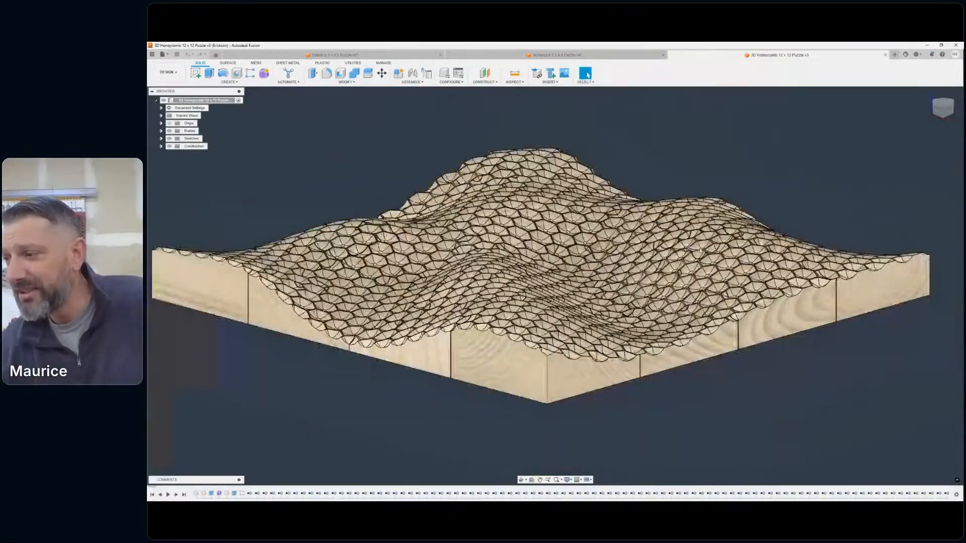
pyautogui.moveTo(551, 240); pyautogui.dragTo(590, 246, button='middle')
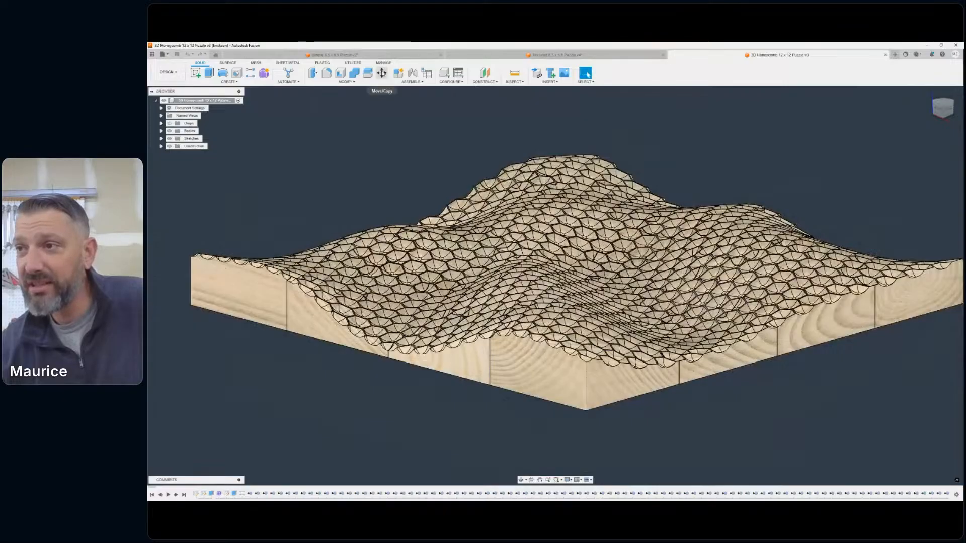
# - Move one interior puzzle piece straight up along Z, clear of the honeycomb board, using the Translate move type
pyautogui.click(382, 73)
pyautogui.click(639, 213)
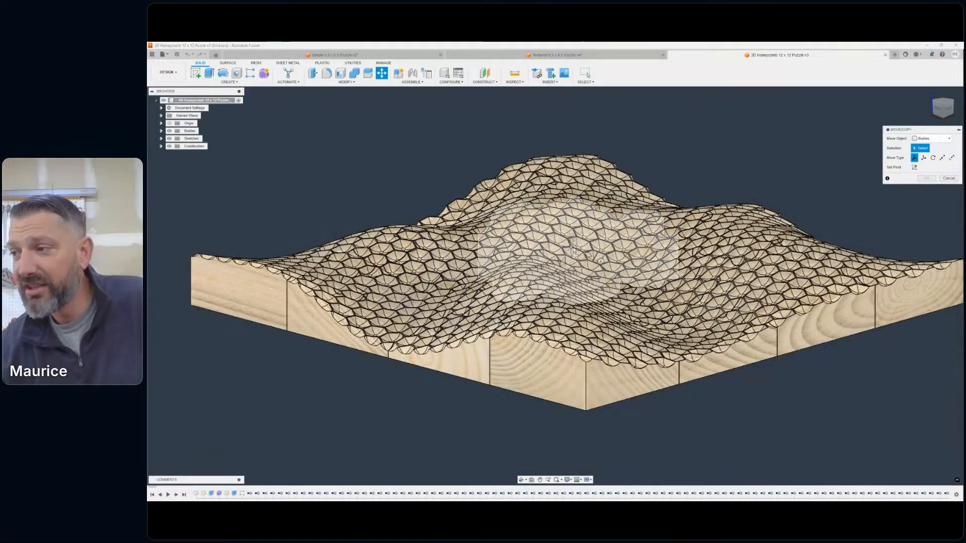
pyautogui.click(924, 158)
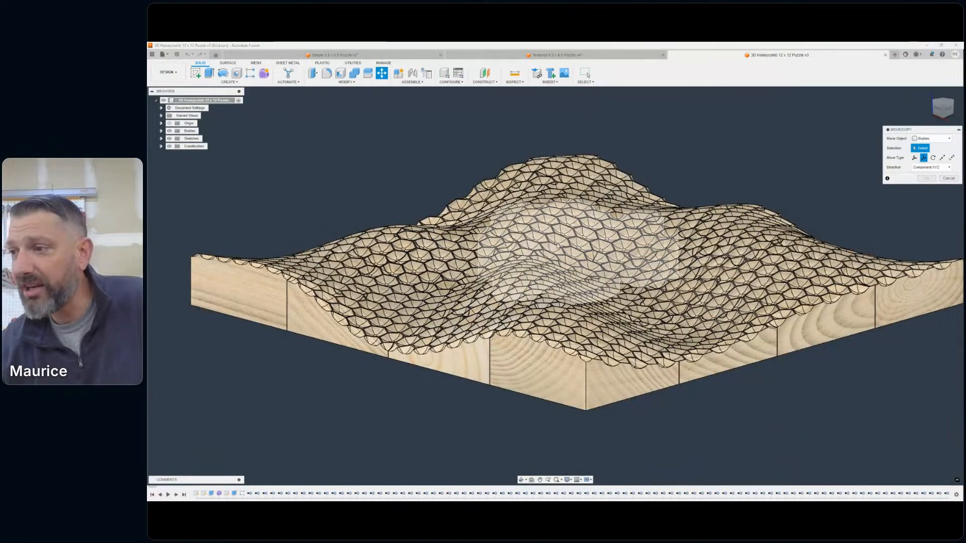
pyautogui.click(572, 214)
pyautogui.moveTo(562, 225); pyautogui.dragTo(562, 93)
pyautogui.scroll(-3, 718, 159)
pyautogui.scroll(-1, 718, 159)
pyautogui.moveTo(718, 159); pyautogui.dragTo(635, 230, button='middle')
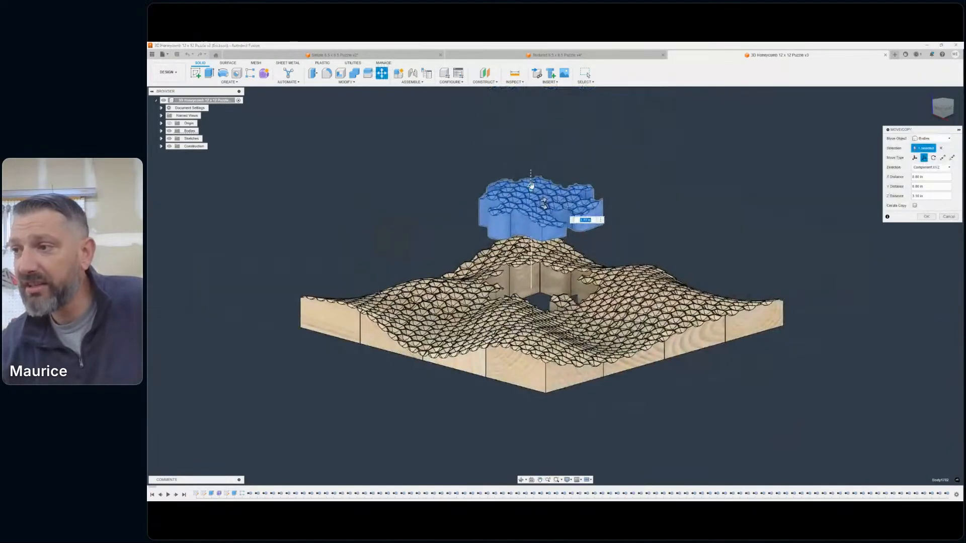
pyautogui.moveTo(525, 190); pyautogui.dragTo(525, 149)
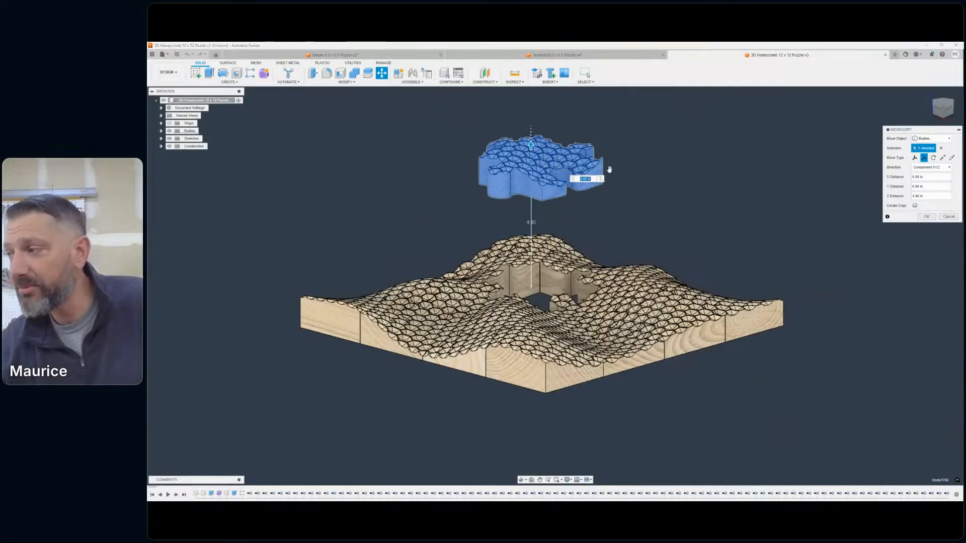
pyautogui.click(930, 218)
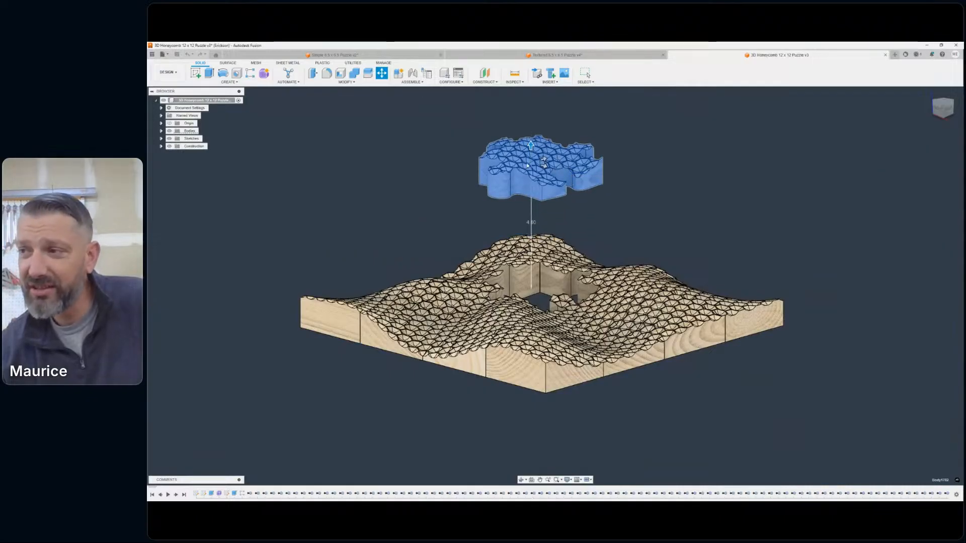
# - Examine the hexagonal scoops and the flat ridges between them on the raised puzzle piece at close range
pyautogui.scroll(3, 500, 152)
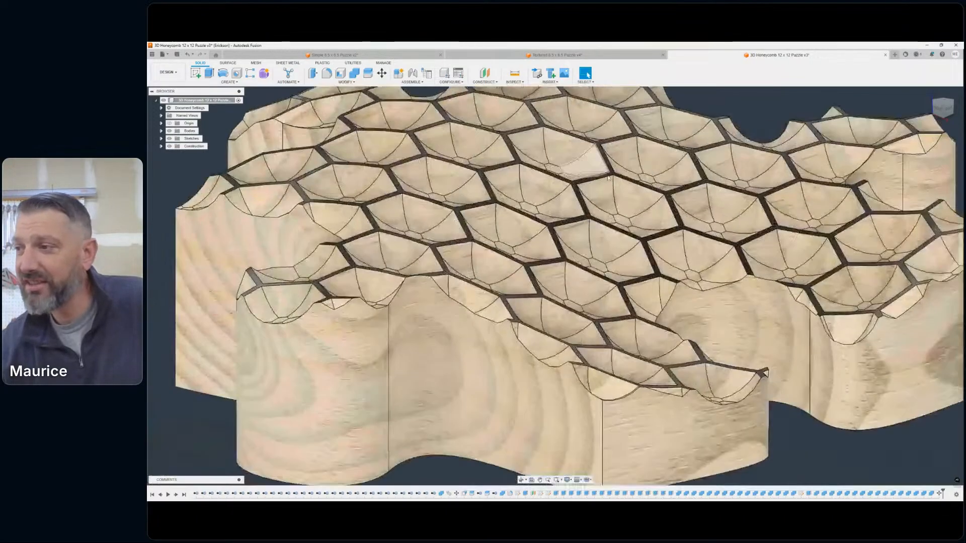
pyautogui.keyDown('shift'); pyautogui.moveTo(855, 150); pyautogui.dragTo(962, 142, button='middle'); pyautogui.keyUp('shift')
pyautogui.keyDown('shift'); pyautogui.moveTo(707, 118); pyautogui.dragTo(700, 178, button='middle'); pyautogui.keyUp('shift')
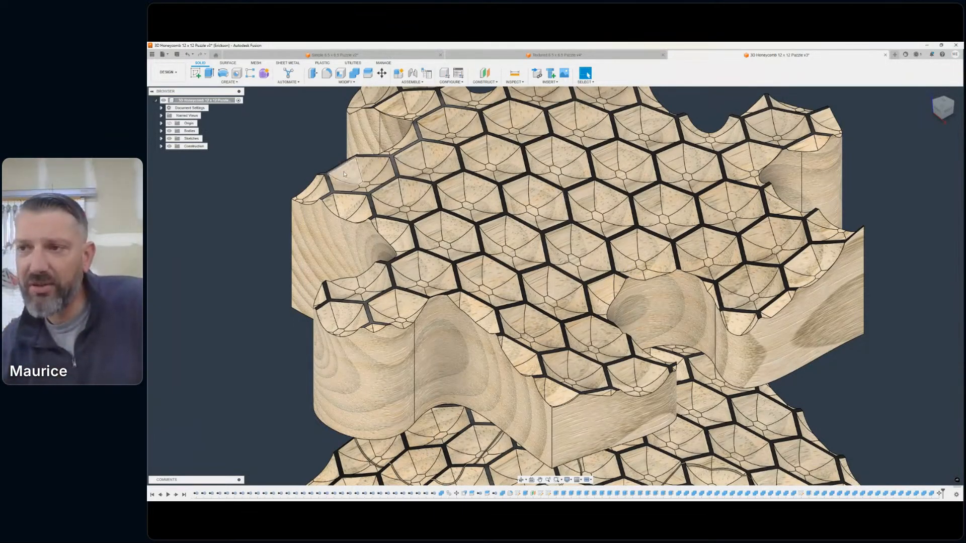
pyautogui.scroll(3, 340, 181)
pyautogui.scroll(3, 322, 182)
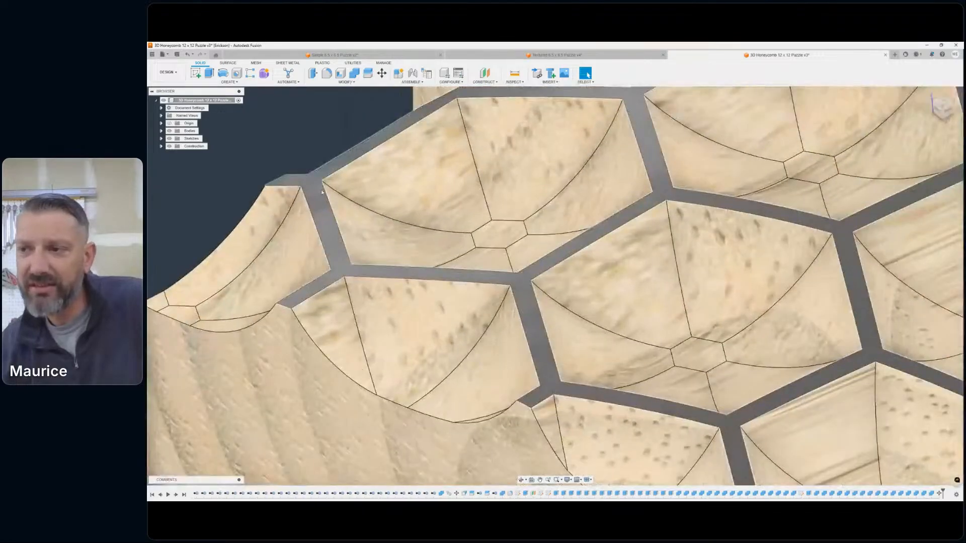
pyautogui.scroll(-10, 322, 191)
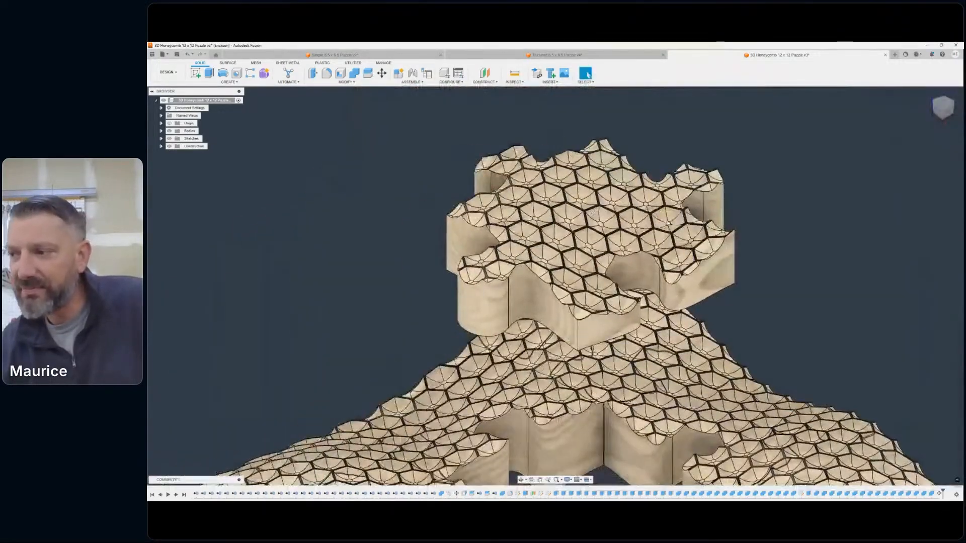
# - Examine the raised piece and its opening in the board from another side, ending with the whole board in view
pyautogui.scroll(-2, 667, 223)
pyautogui.moveTo(667, 223); pyautogui.dragTo(598, 205, button='middle')
pyautogui.moveTo(939, 103); pyautogui.dragTo(934, 98)
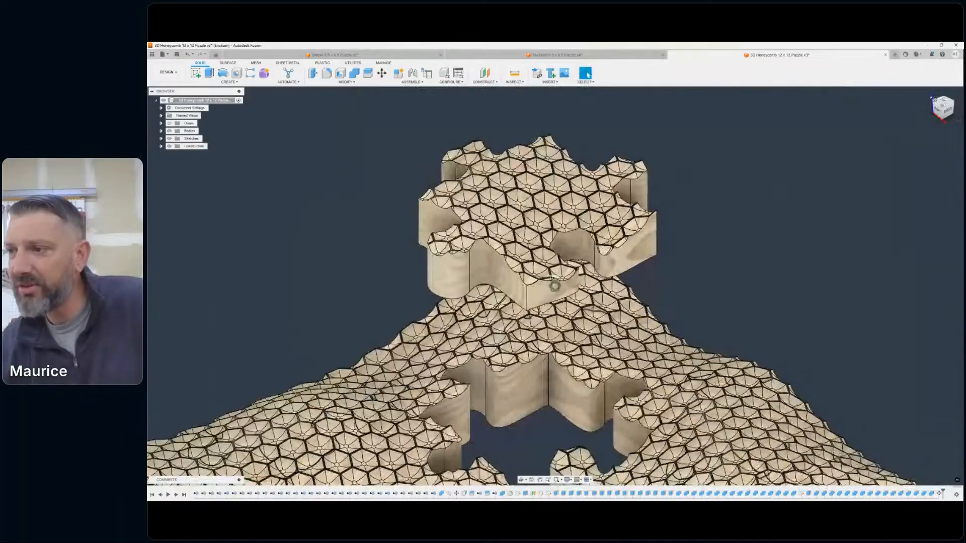
pyautogui.moveTo(554, 285)
pyautogui.keyDown('shift'); pyautogui.mouseDown(button='middle')
pyautogui.moveTo(503, 246)
pyautogui.moveTo(432, 236)
pyautogui.moveTo(377, 257)
pyautogui.moveTo(342, 289)
pyautogui.moveTo(377, 335)
pyautogui.moveTo(683, 207)
pyautogui.mouseUp(button='middle'); pyautogui.keyUp('shift')
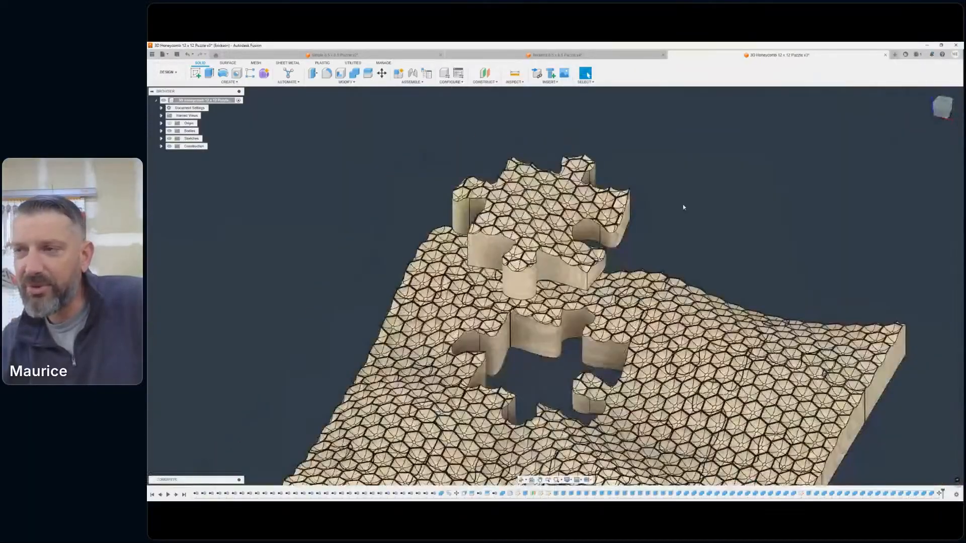
pyautogui.scroll(-1, 683, 207)
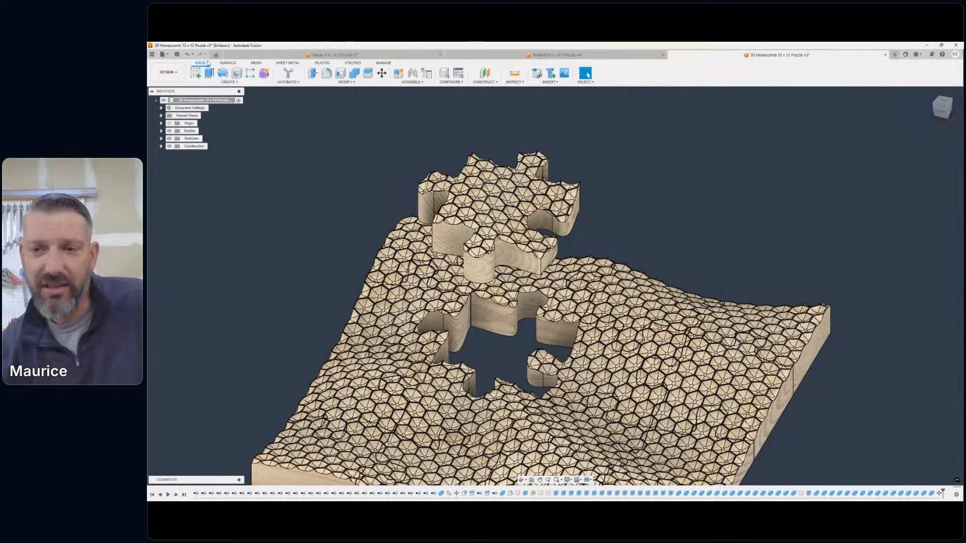
pyautogui.scroll(10, 463, 171)
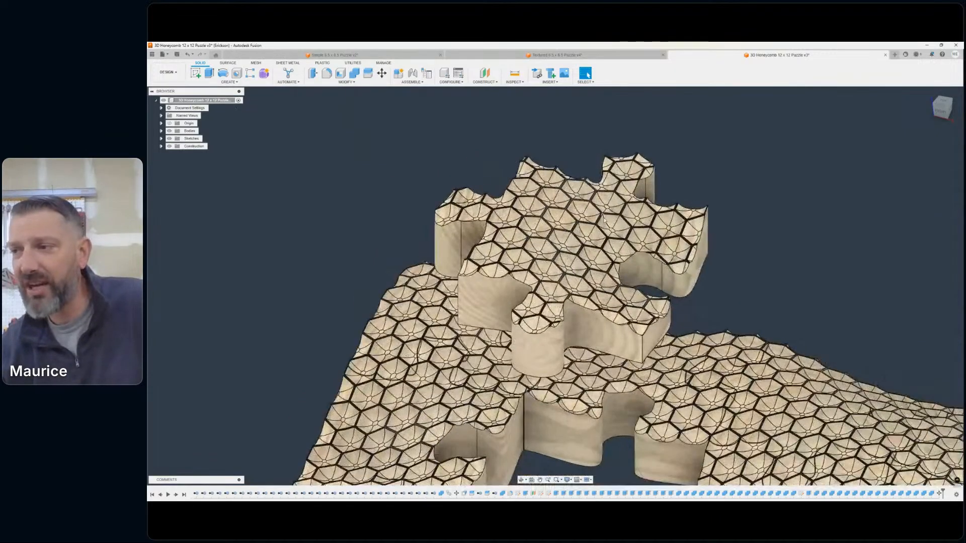
pyautogui.scroll(-10, 591, 211)
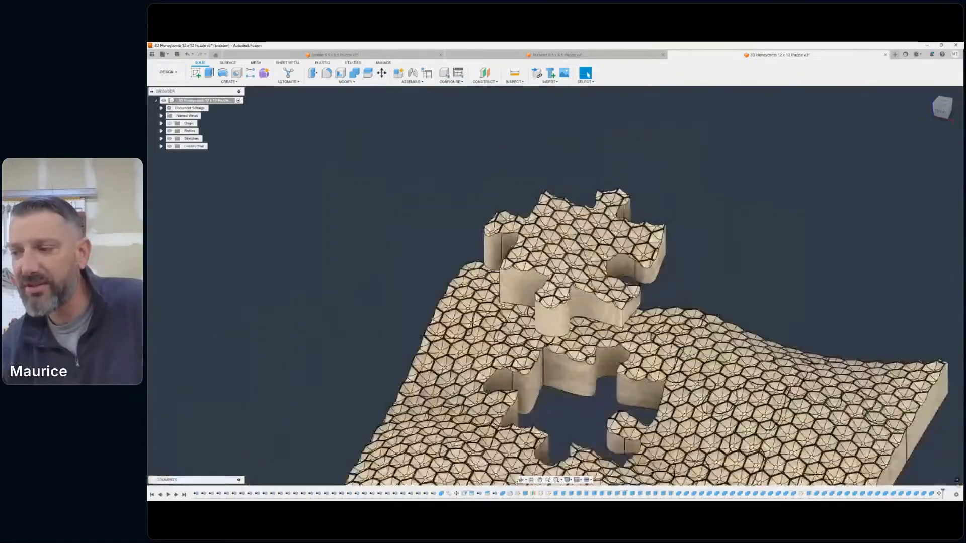
pyautogui.scroll(-1, 589, 185)
pyautogui.moveTo(620, 259); pyautogui.dragTo(544, 203, button='middle')
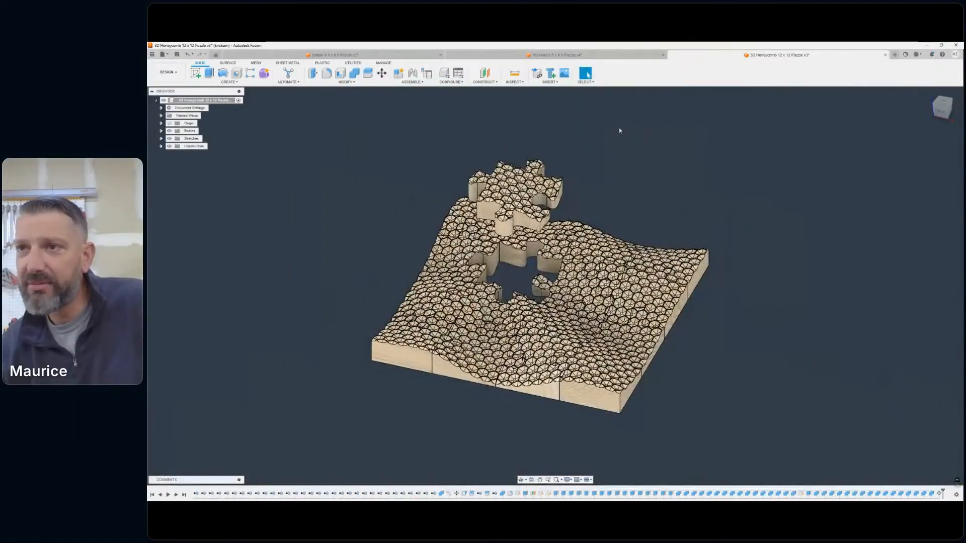
# - Open the Star Puzzle design from the Puzzles project, using its recovery document
pyautogui.click(163, 53)
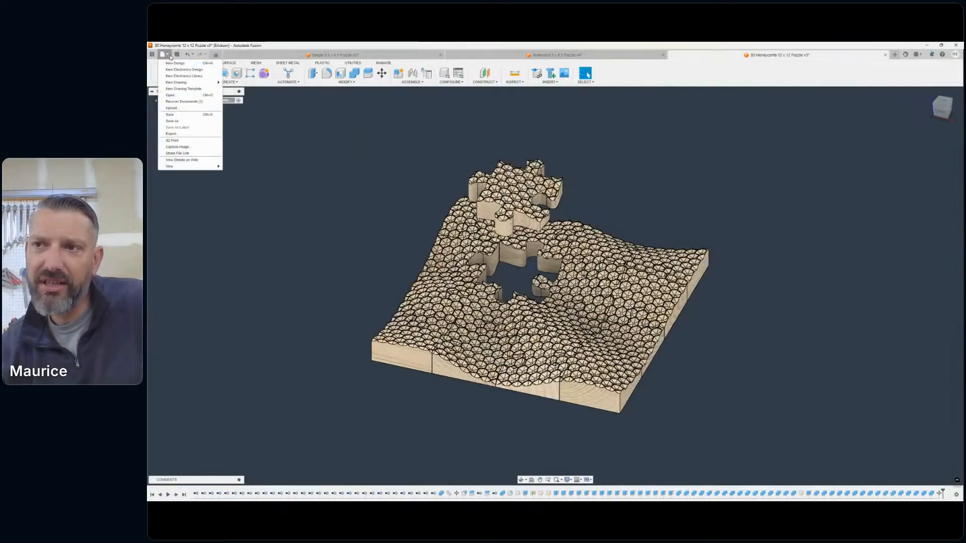
pyautogui.click(182, 94)
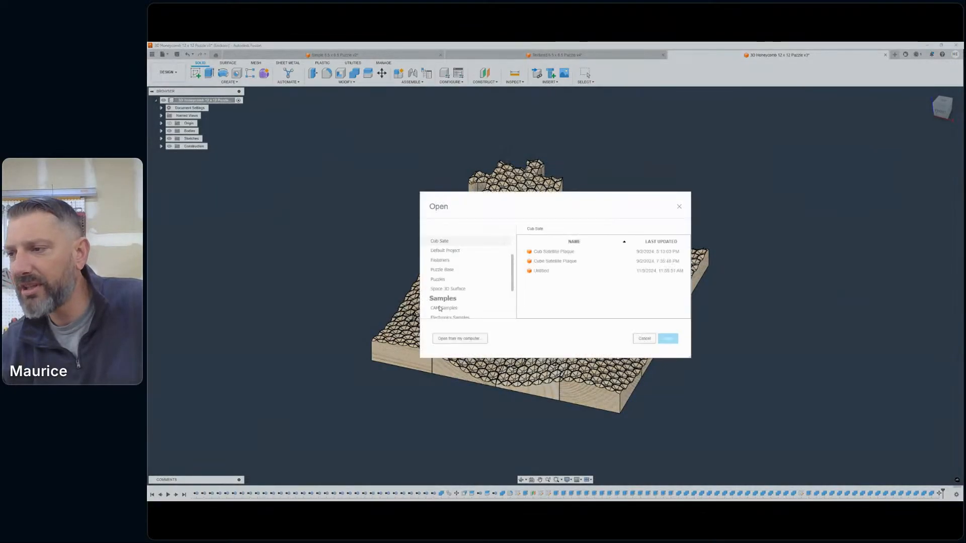
pyautogui.click(441, 270)
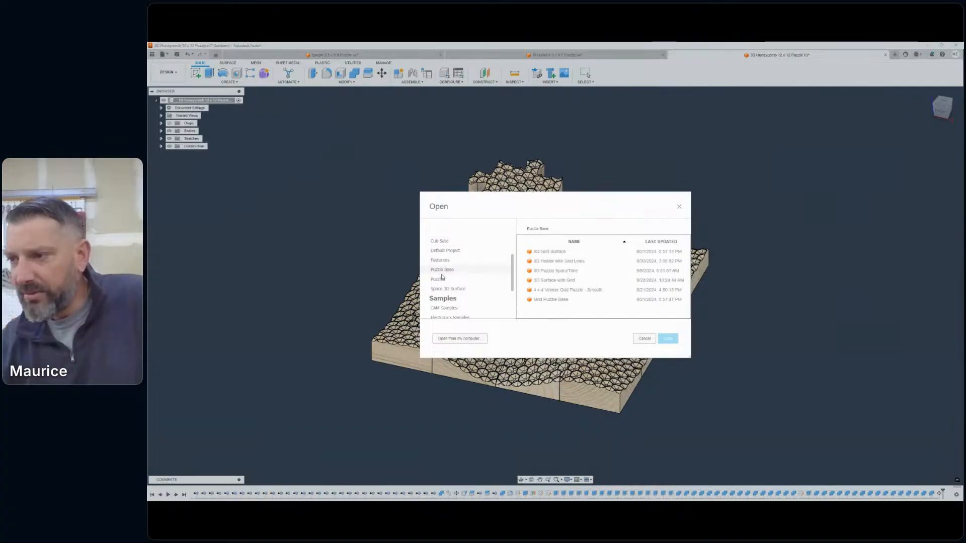
pyautogui.click(438, 280)
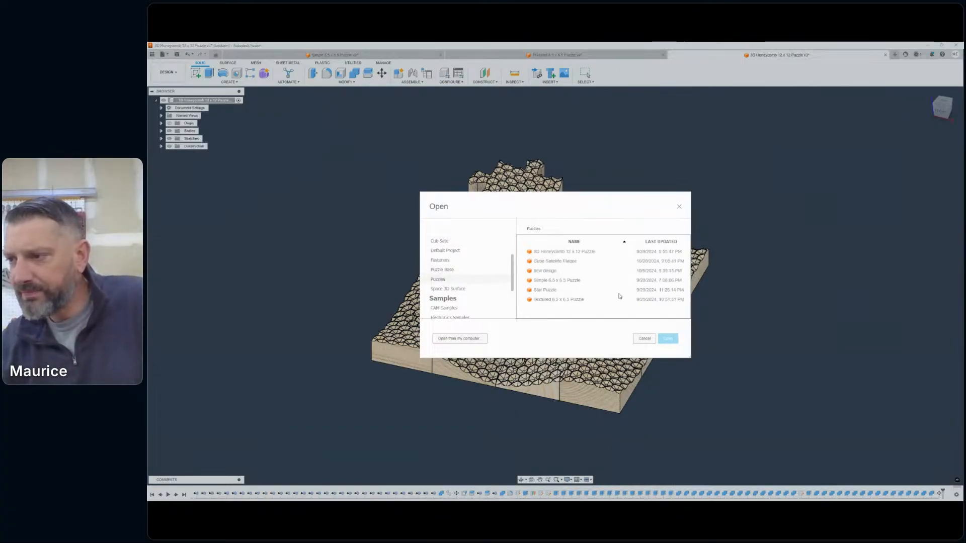
pyautogui.doubleClick(551, 291)
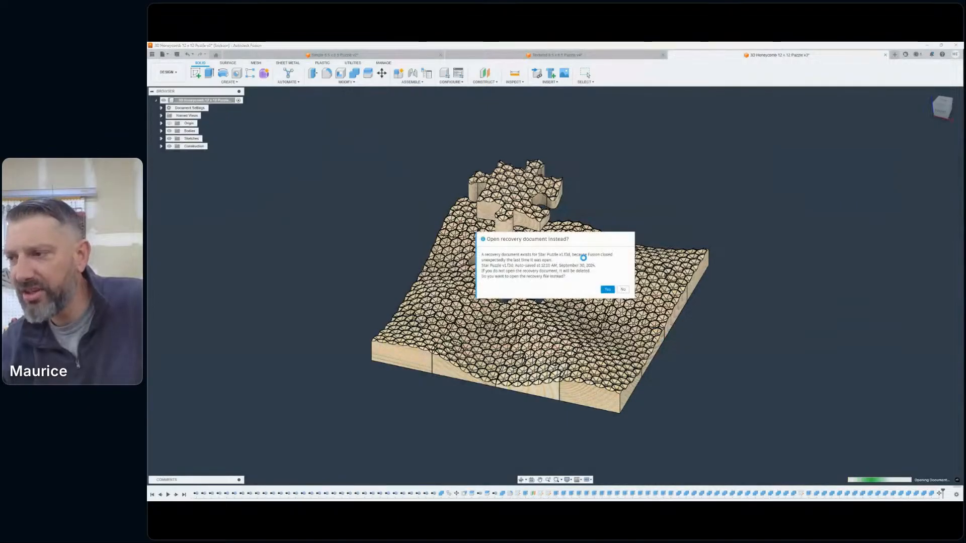
pyautogui.click(609, 289)
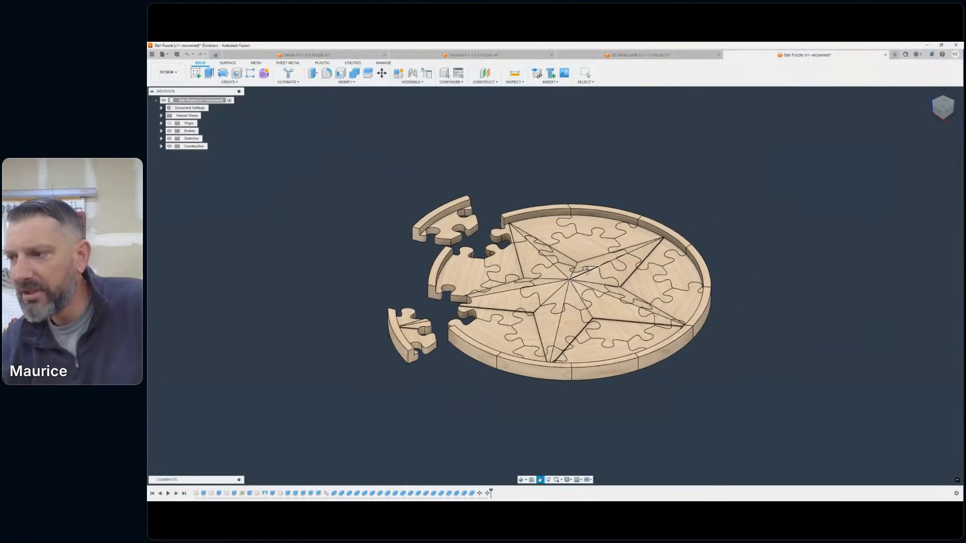
# - Delete the two Move features that hold the two rim pieces away from the round star puzzle
pyautogui.scroll(5, 603, 266)
pyautogui.scroll(-5, 587, 270)
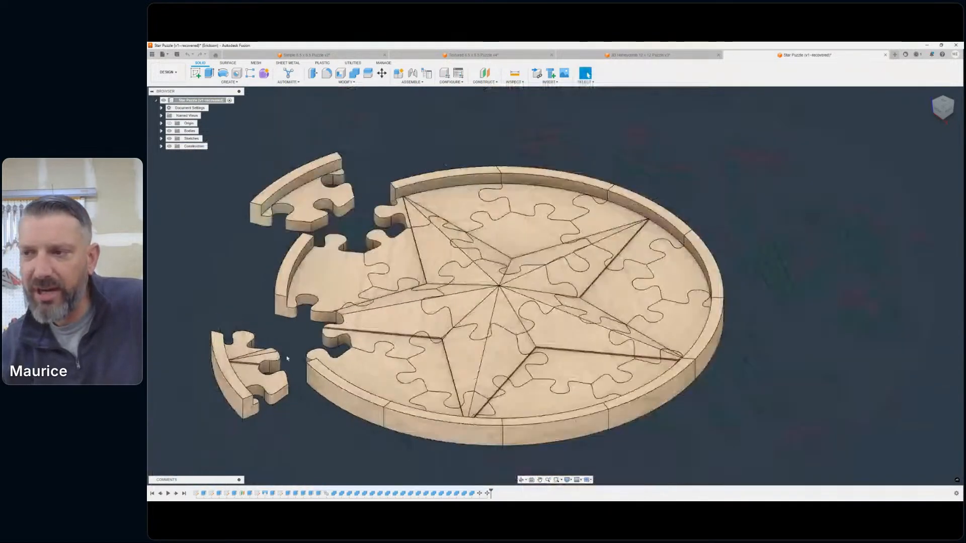
pyautogui.scroll(-1, 288, 358)
pyautogui.moveTo(287, 359); pyautogui.dragTo(354, 356, button='middle')
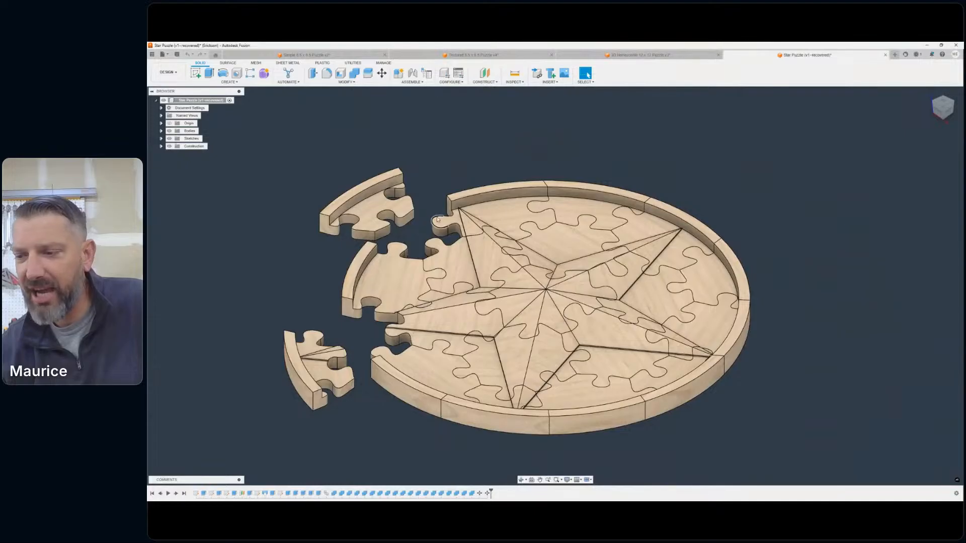
pyautogui.click(487, 494)
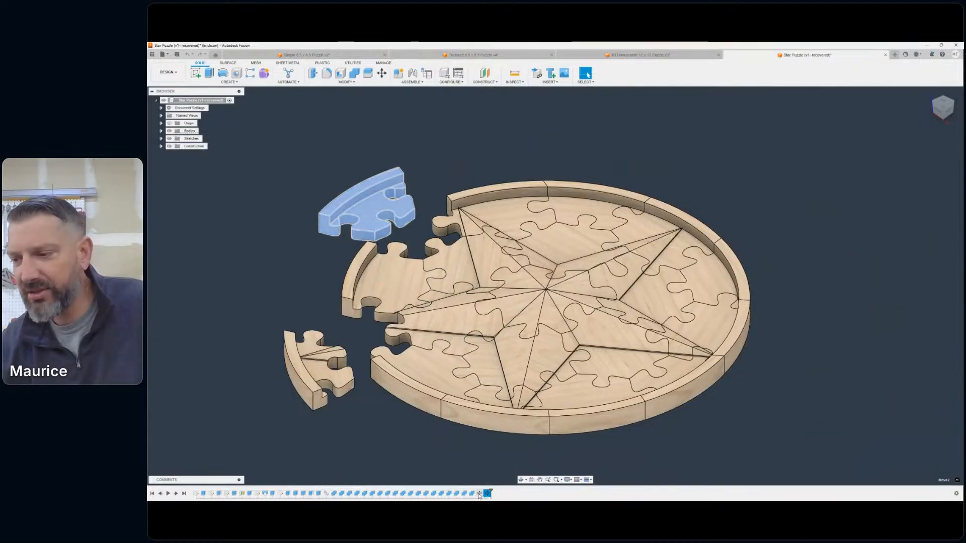
pyautogui.keyDown('ctrl'); pyautogui.click(477, 493); pyautogui.keyUp('ctrl')
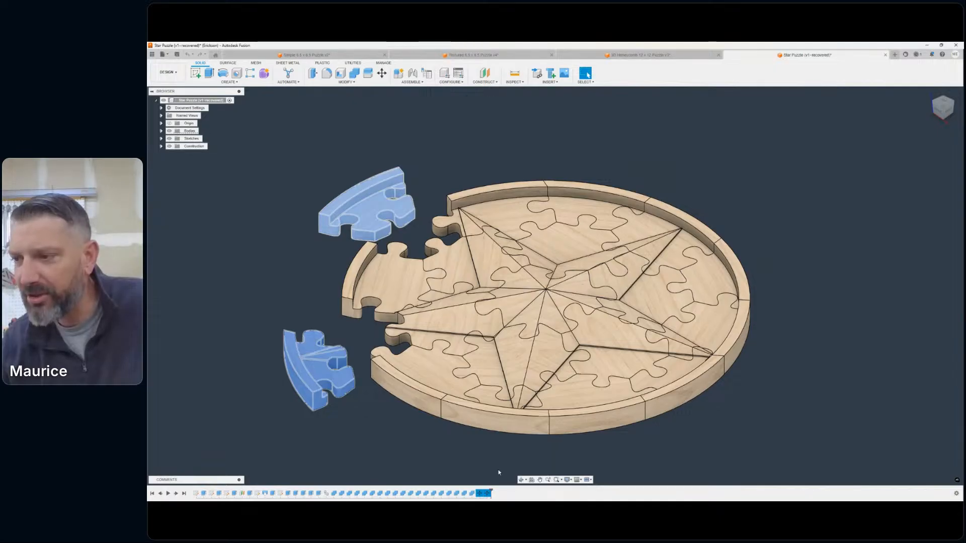
pyautogui.press('Delete')
pyautogui.scroll(5, 415, 235)
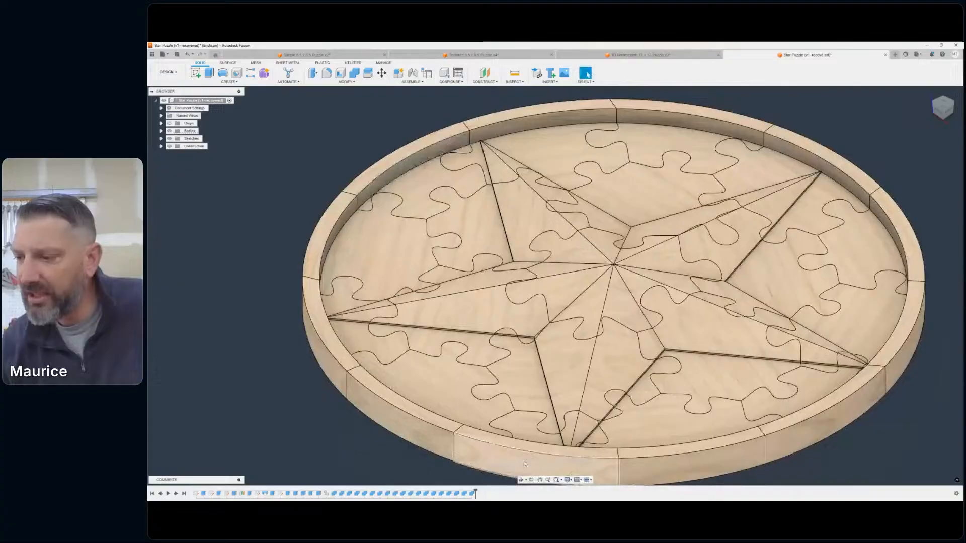
# - Set the visual style of the star puzzle to Shaded, without any edge lines
pyautogui.click(567, 480)
pyautogui.moveTo(588, 433)
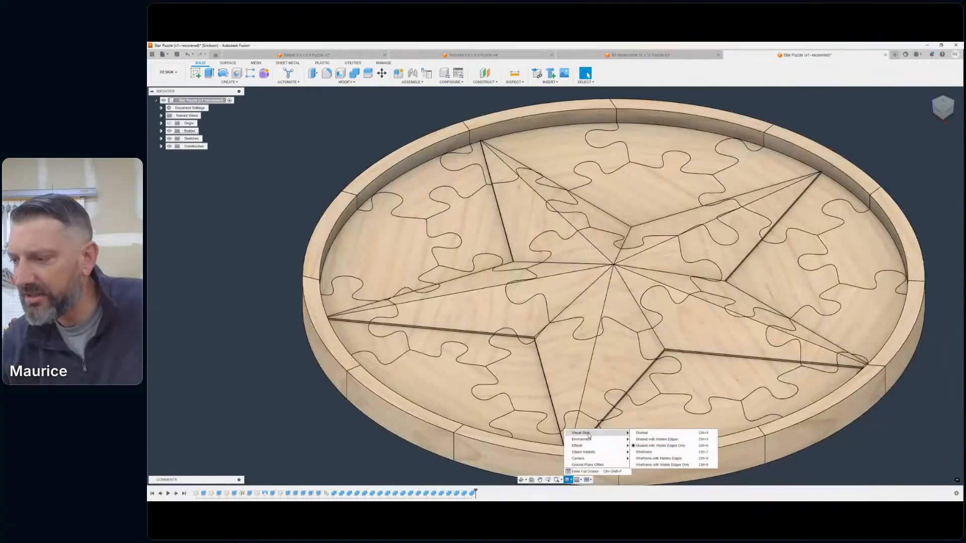
pyautogui.click(654, 435)
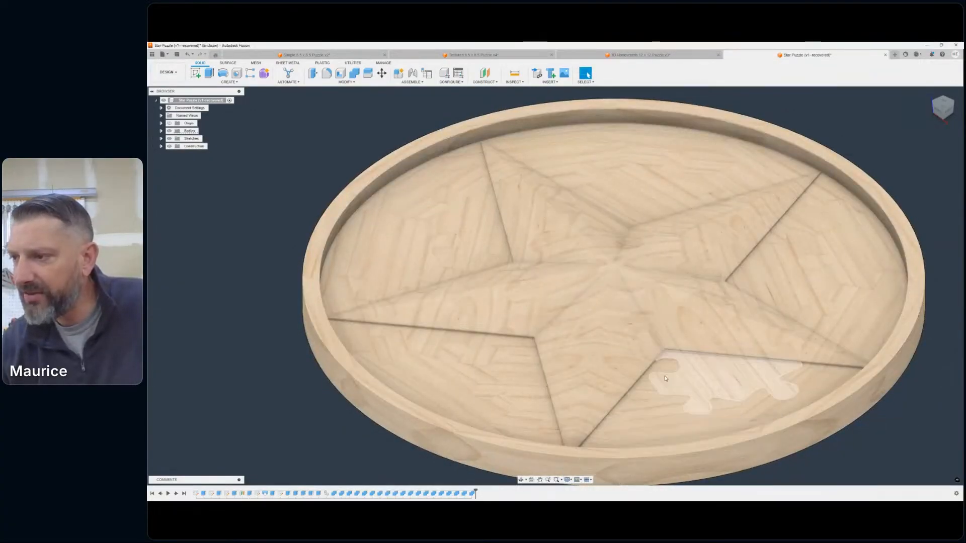
# - Move the central piece of the star puzzle up and out beyond the round rim
pyautogui.scroll(-5, 628, 328)
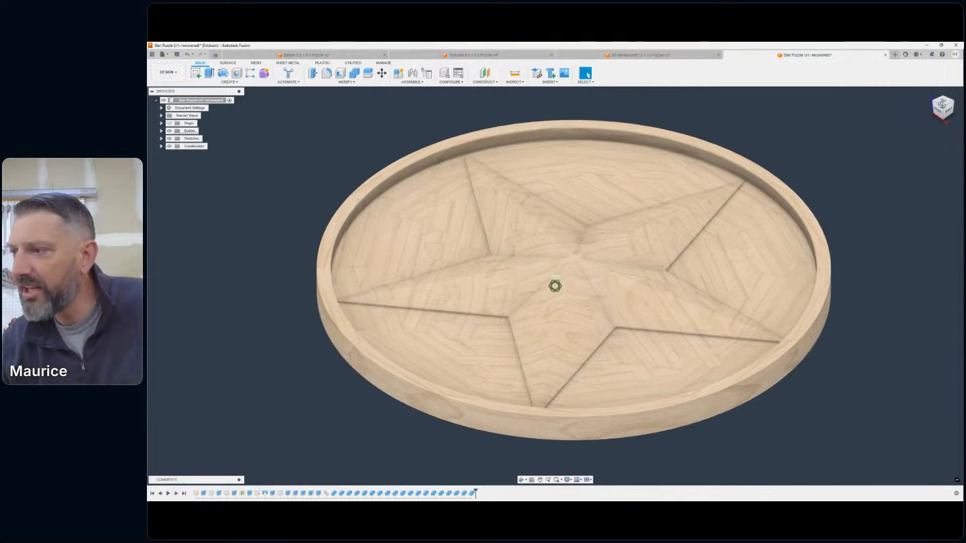
pyautogui.keyDown('shift'); pyautogui.moveTo(555, 287); pyautogui.dragTo(554, 286, button='middle'); pyautogui.keyUp('shift')
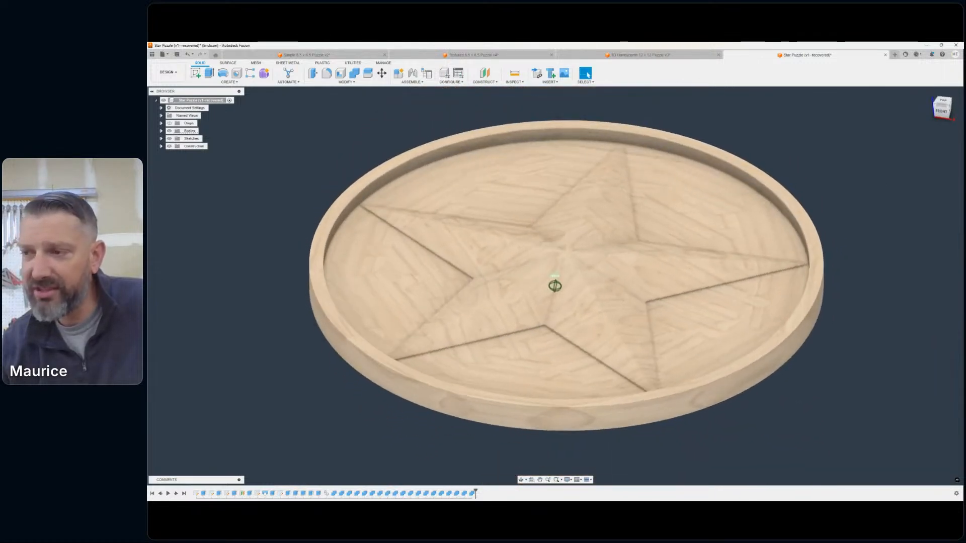
pyautogui.moveTo(942, 109); pyautogui.dragTo(937, 114)
pyautogui.scroll(-1, 528, 186)
pyautogui.moveTo(533, 274)
pyautogui.mouseDown(button='middle')
pyautogui.moveTo(590, 285)
pyautogui.moveTo(549, 276)
pyautogui.moveTo(542, 264)
pyautogui.mouseUp(button='middle')
pyautogui.click(381, 73)
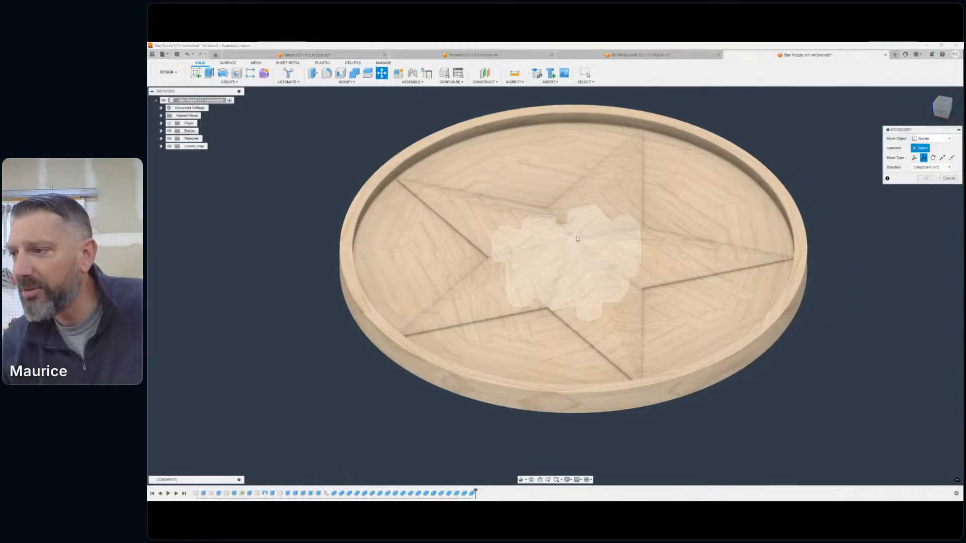
pyautogui.click(577, 239)
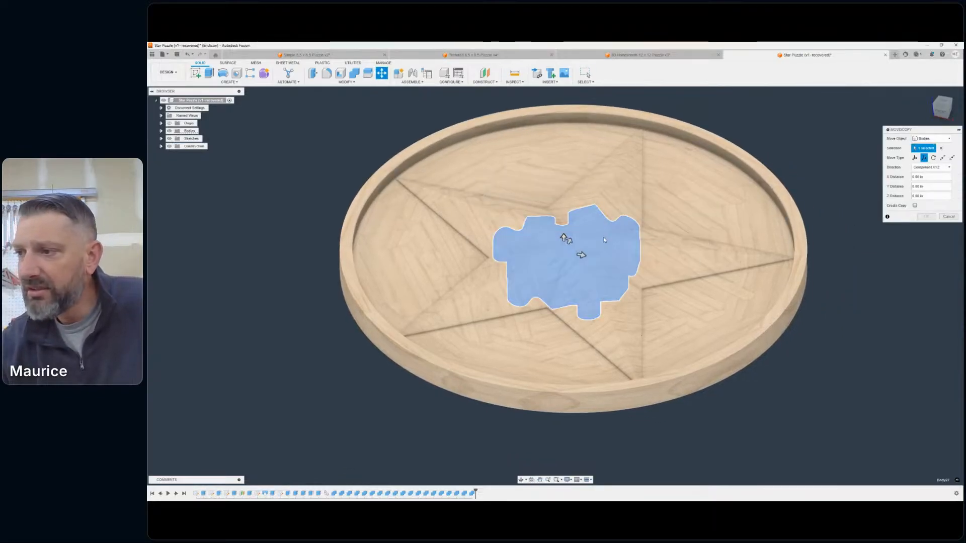
pyautogui.moveTo(563, 236); pyautogui.dragTo(808, 170)
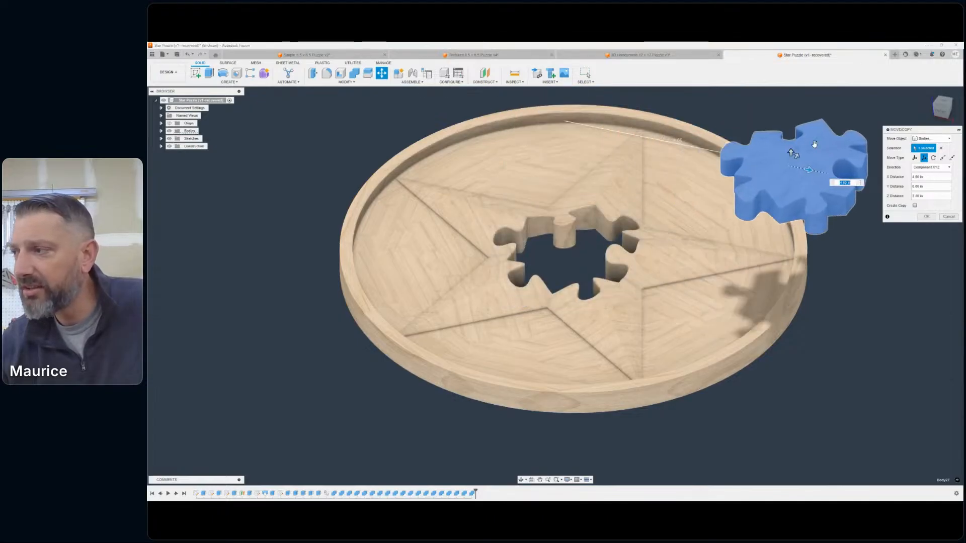
pyautogui.click(926, 216)
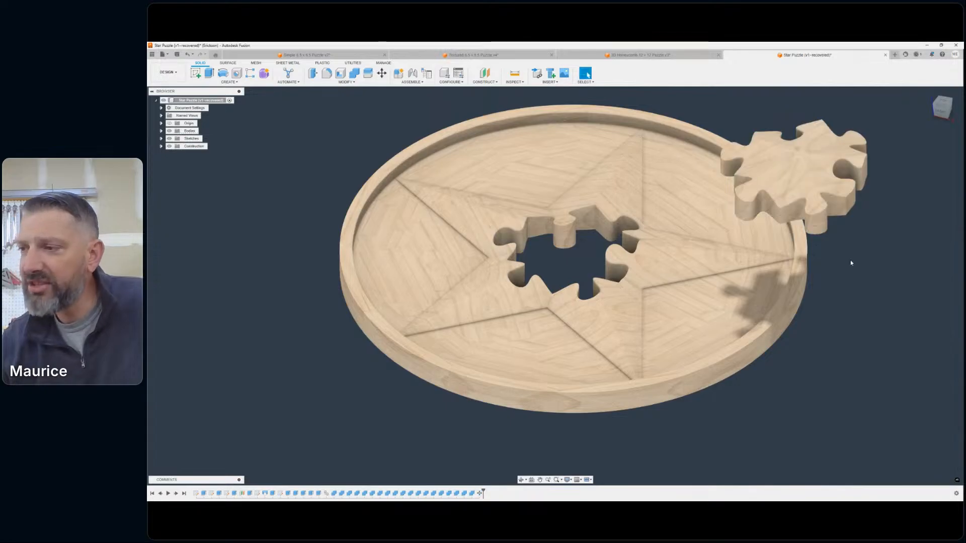
pyautogui.moveTo(849, 258); pyautogui.dragTo(823, 239, button='middle')
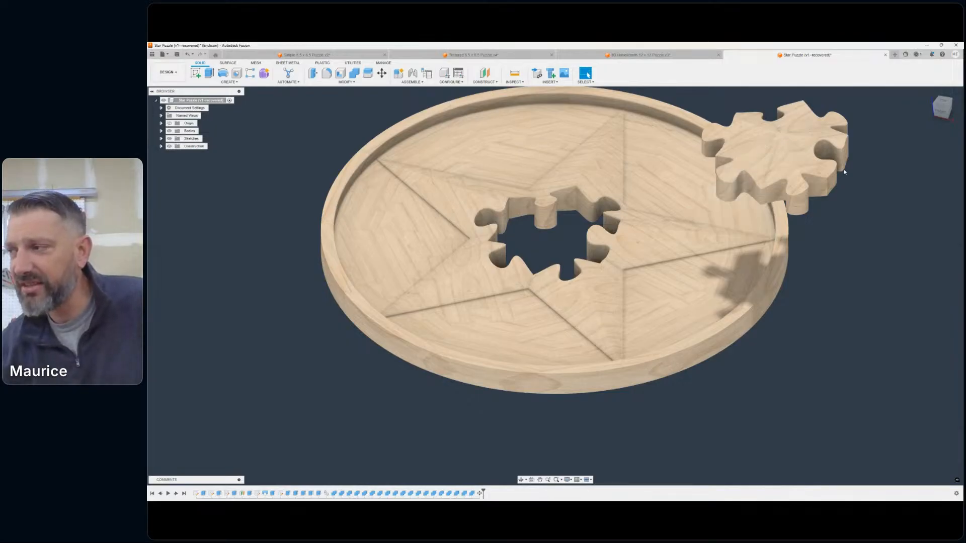
pyautogui.moveTo(840, 167); pyautogui.dragTo(846, 205, button='middle')
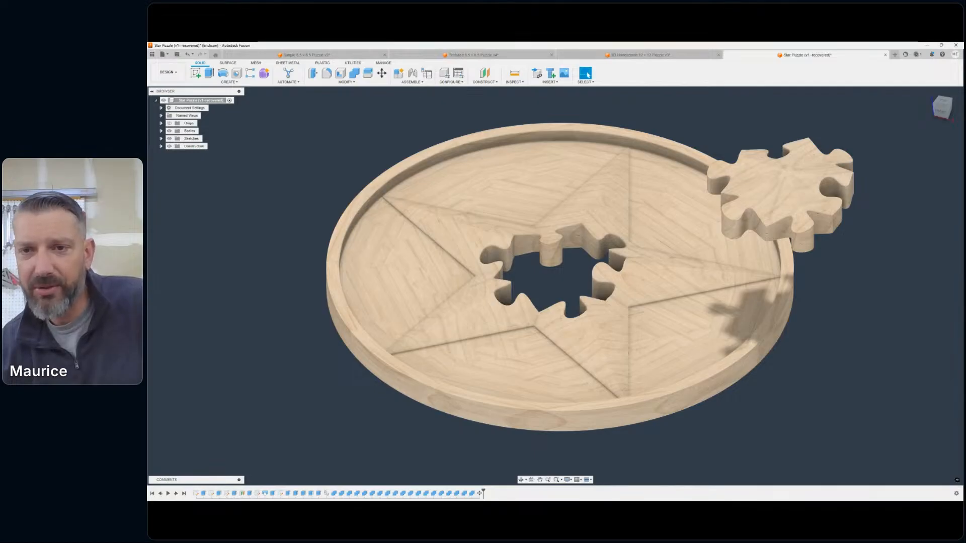
pyautogui.scroll(-4, 642, 231)
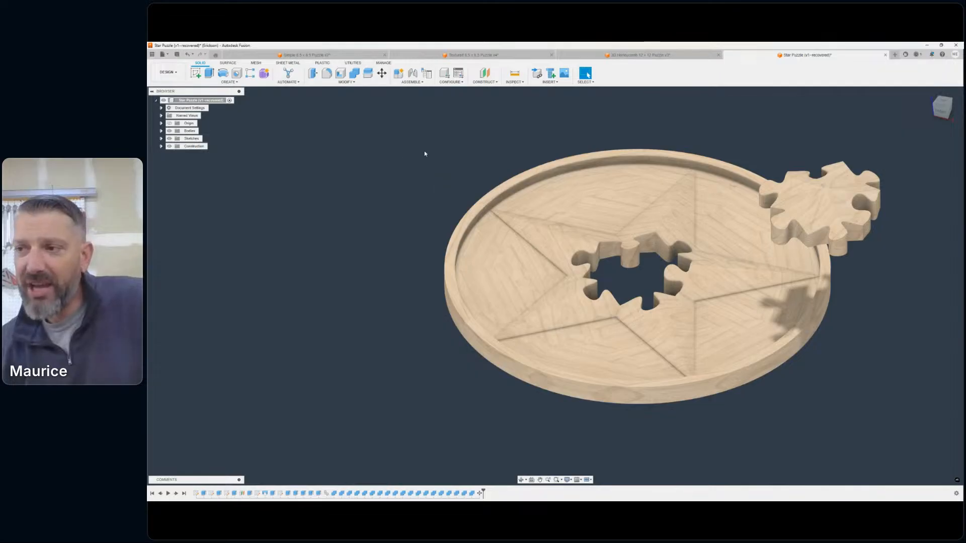
pyautogui.scroll(-5, 425, 154)
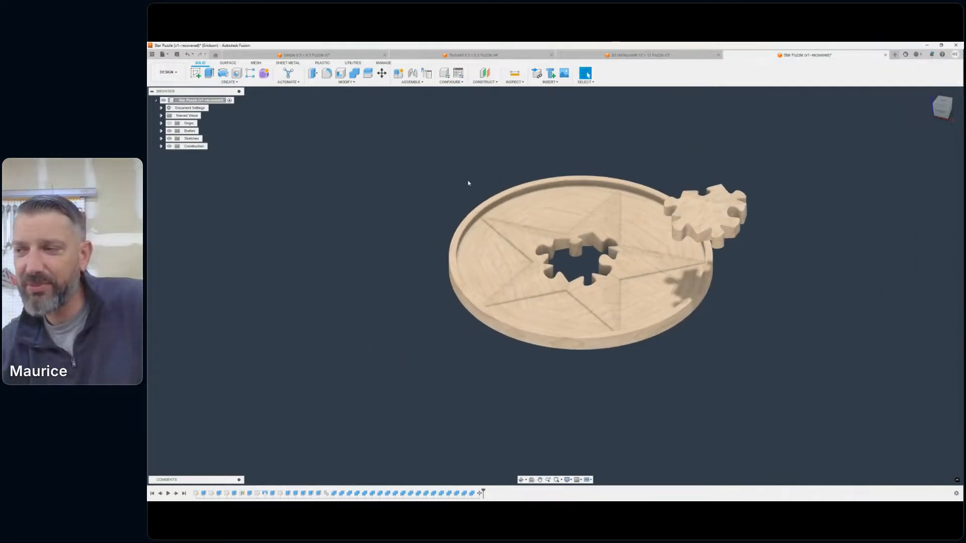
pyautogui.moveTo(476, 167); pyautogui.dragTo(430, 171, button='middle')
pyautogui.scroll(-1, 434, 173)
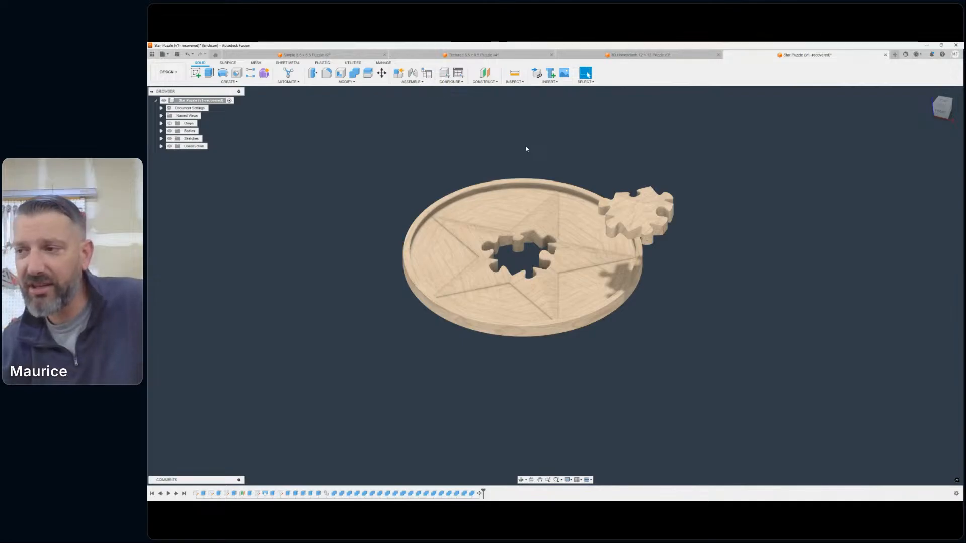
pyautogui.scroll(3, 513, 238)
pyautogui.moveTo(518, 234); pyautogui.dragTo(574, 267, button='middle')
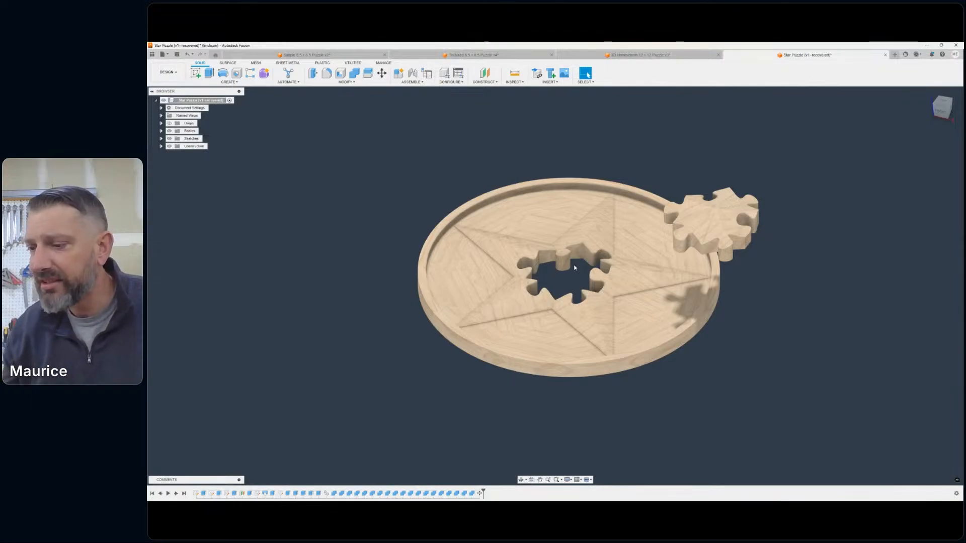
# - Examine the interlocking walls of the central opening up close, and compare them with the removed star center piece
pyautogui.scroll(-2, 482, 173)
pyautogui.moveTo(483, 173); pyautogui.dragTo(594, 202, button='middle')
pyautogui.scroll(4, 645, 293)
pyautogui.scroll(5, 645, 294)
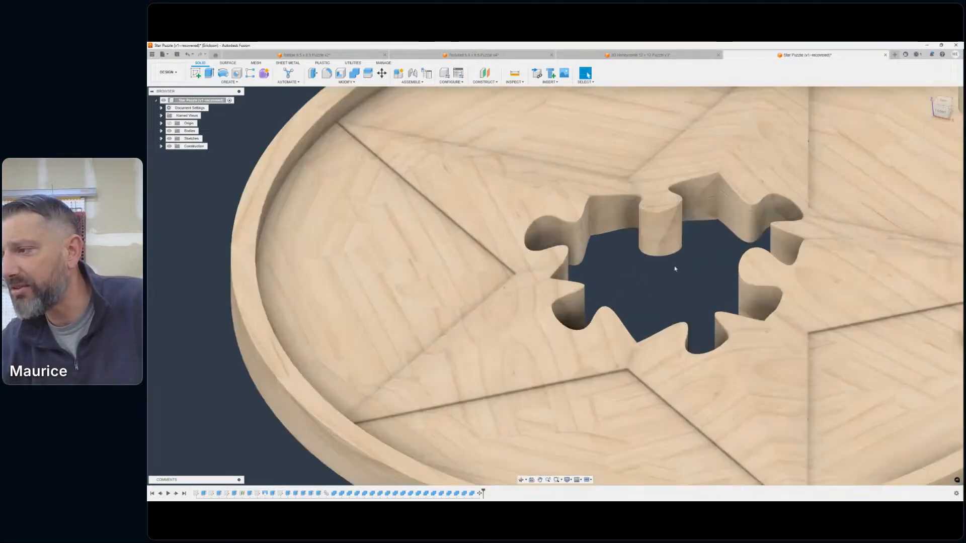
pyautogui.scroll(-4, 674, 265)
pyautogui.moveTo(658, 272); pyautogui.dragTo(574, 272, button='middle')
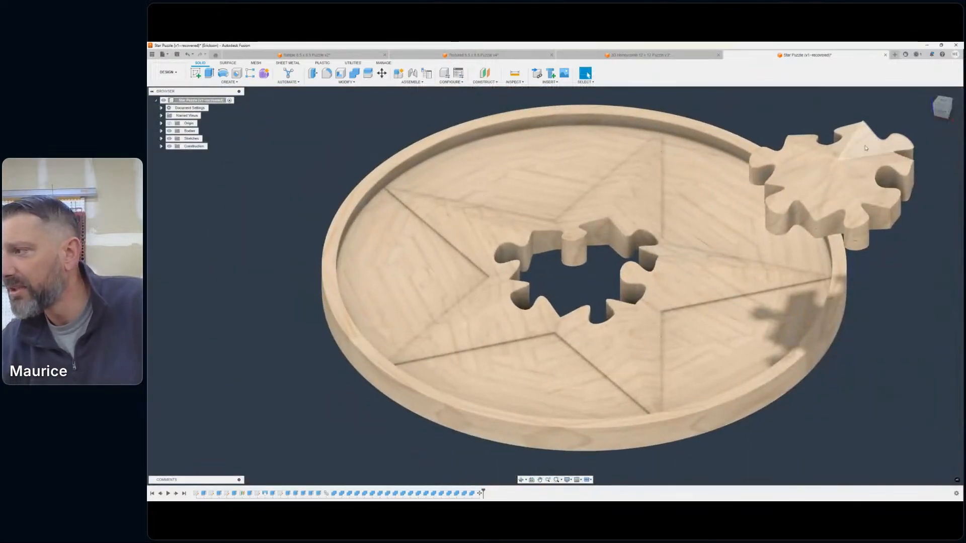
pyautogui.scroll(-3, 825, 111)
pyautogui.moveTo(826, 111); pyautogui.dragTo(792, 148, button='middle')
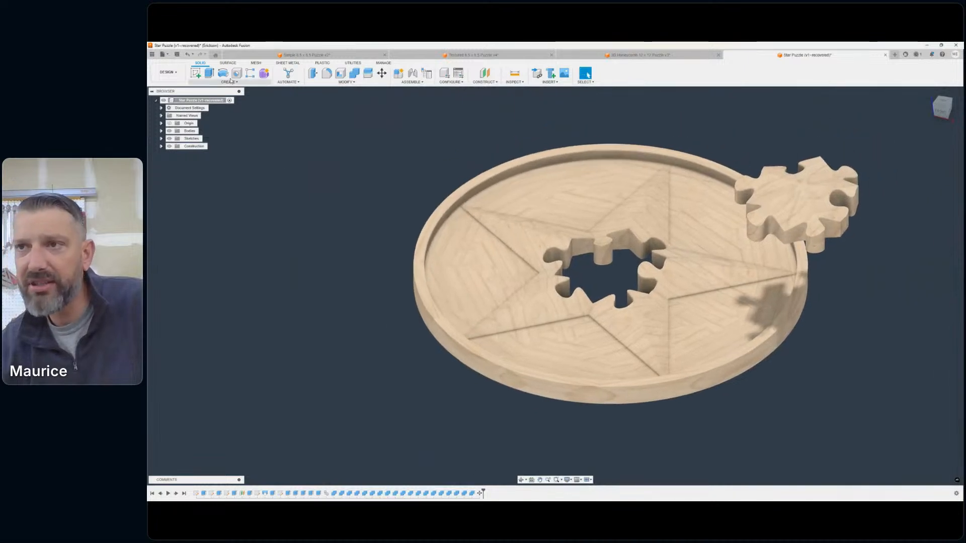
# - Undo the move of the central piece and view the assembled star puzzle straight from the top
pyautogui.click(187, 54)
pyautogui.scroll(4, 617, 254)
pyautogui.scroll(-1, 617, 254)
pyautogui.moveTo(616, 254); pyautogui.dragTo(594, 266, button='middle')
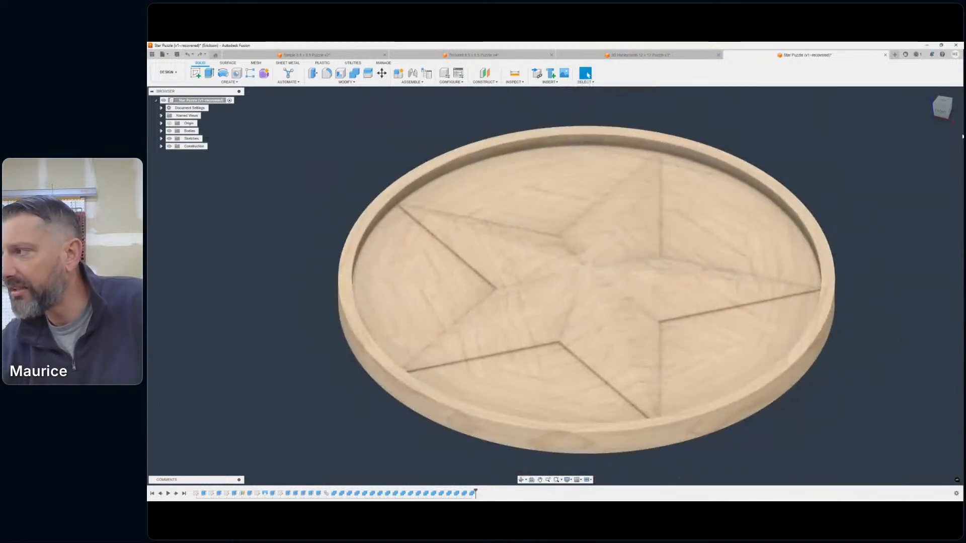
pyautogui.click(944, 99)
pyautogui.moveTo(646, 219); pyautogui.dragTo(616, 240, button='middle')
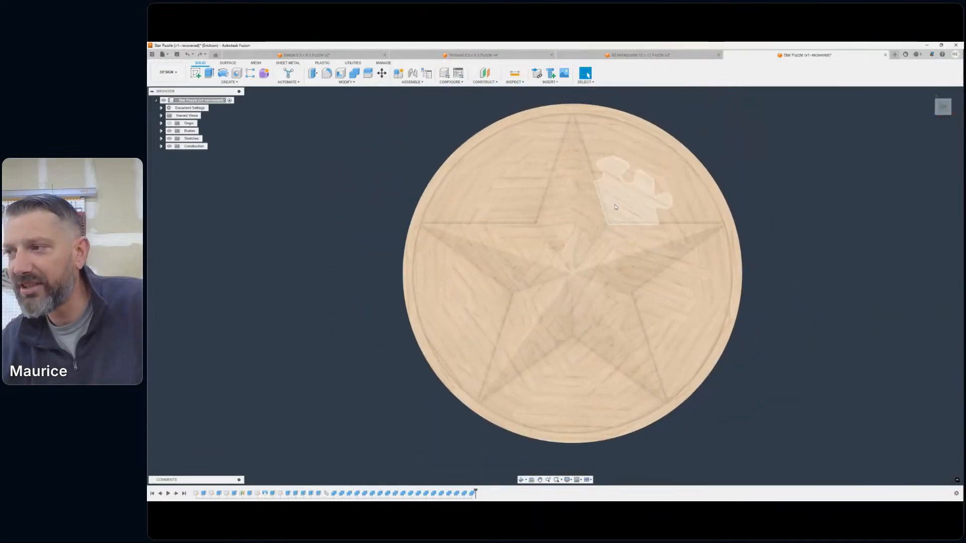
pyautogui.scroll(-1, 672, 189)
pyautogui.moveTo(672, 187)
pyautogui.mouseDown(button='middle')
pyautogui.moveTo(735, 197)
pyautogui.moveTo(667, 187)
pyautogui.mouseUp(button='middle')
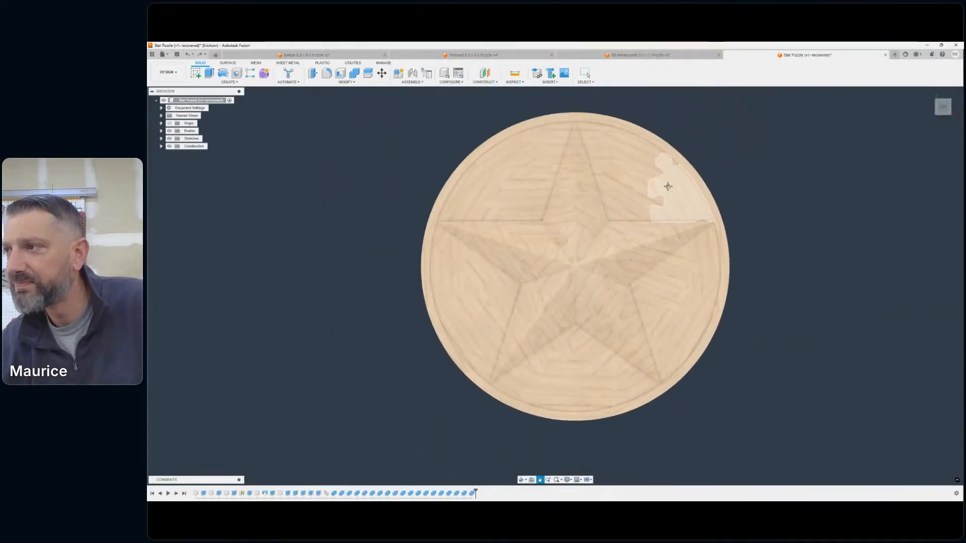
# - Switch to the open Simple 6.5 x 6.5 Puzzle design and bring all its separated pieces into view
pyautogui.click(302, 56)
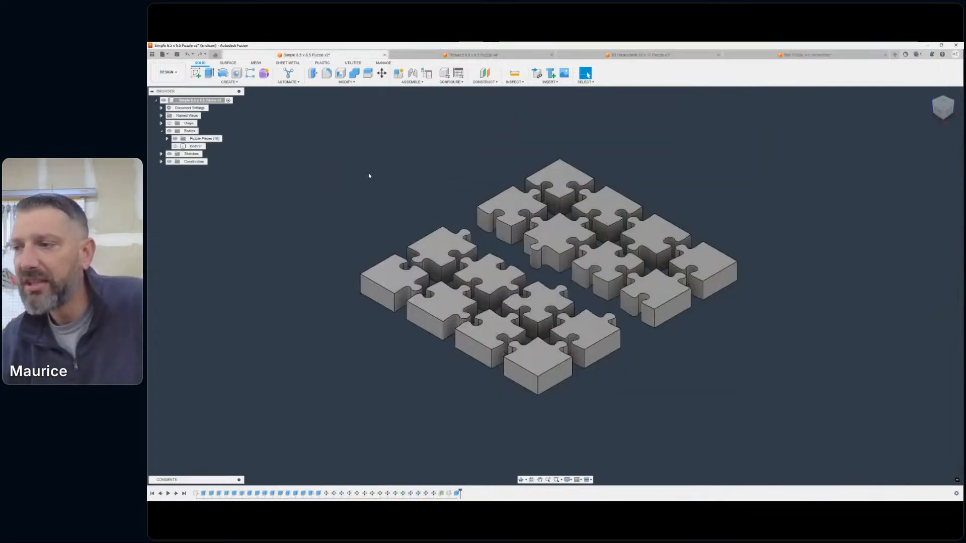
pyautogui.scroll(-1, 538, 221)
pyautogui.moveTo(539, 221)
pyautogui.mouseDown(button='middle')
pyautogui.moveTo(579, 220)
pyautogui.moveTo(532, 226)
pyautogui.mouseUp(button='middle')
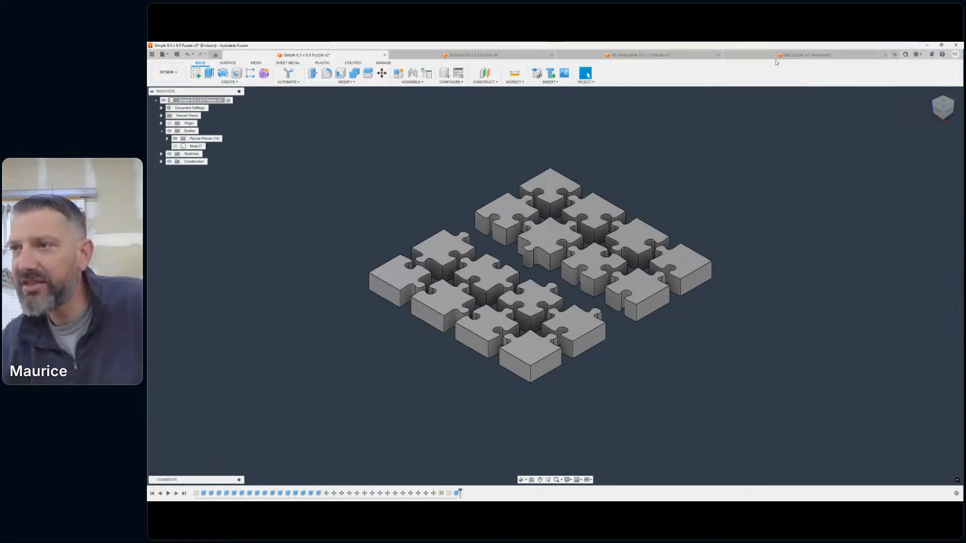
pyautogui.moveTo(463, 198); pyautogui.dragTo(526, 198, button='middle')
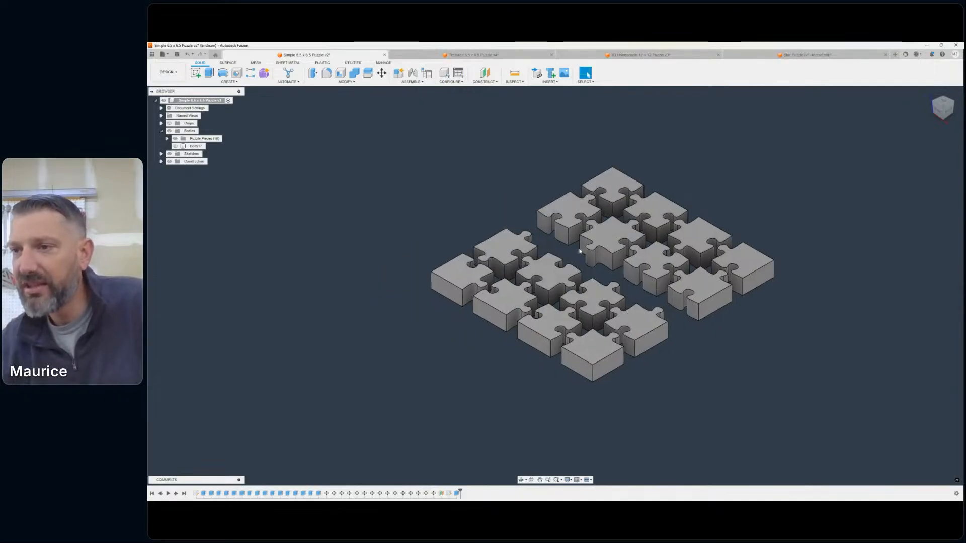
pyautogui.moveTo(527, 223); pyautogui.dragTo(463, 234, button='middle')
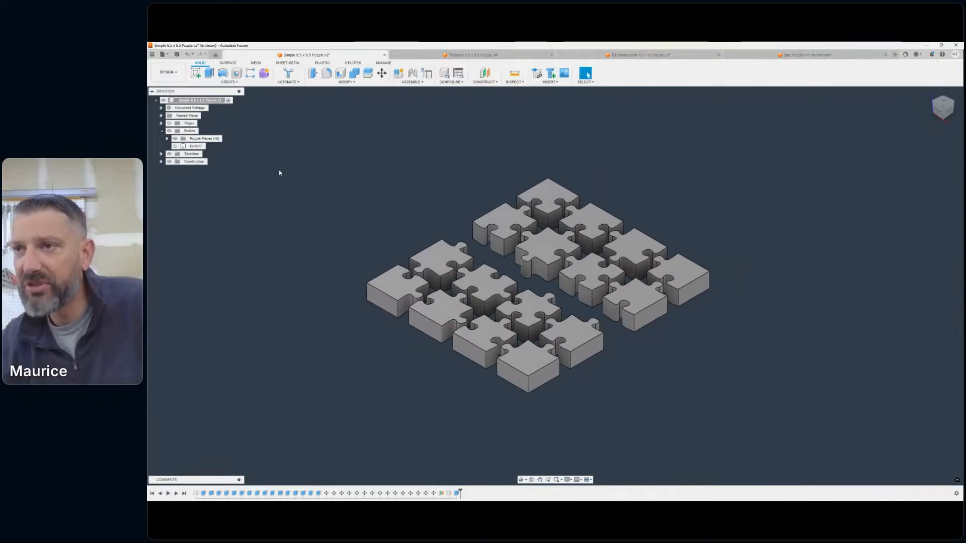
# - Save a copy of the simple puzzle design under the name 3D Space Warp Puzzle
pyautogui.click(169, 56)
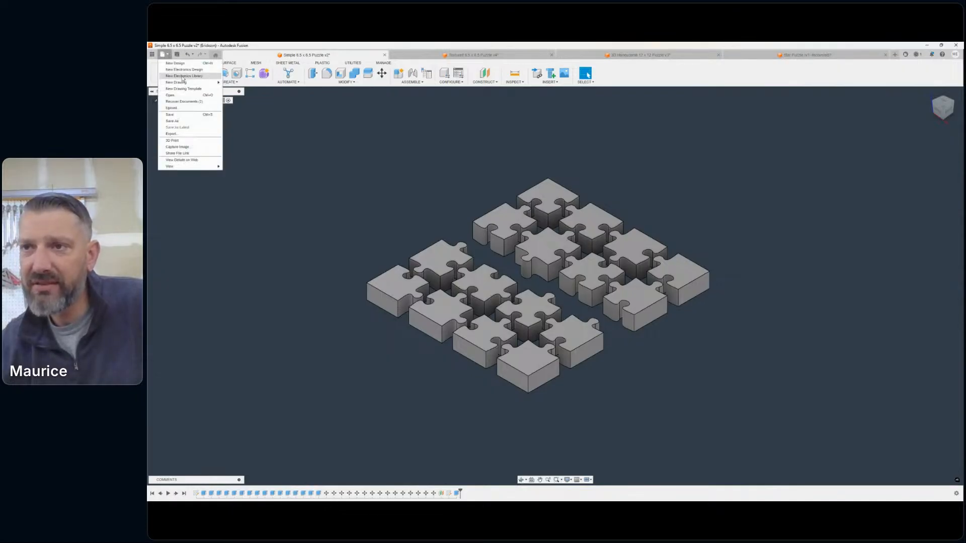
pyautogui.click(185, 121)
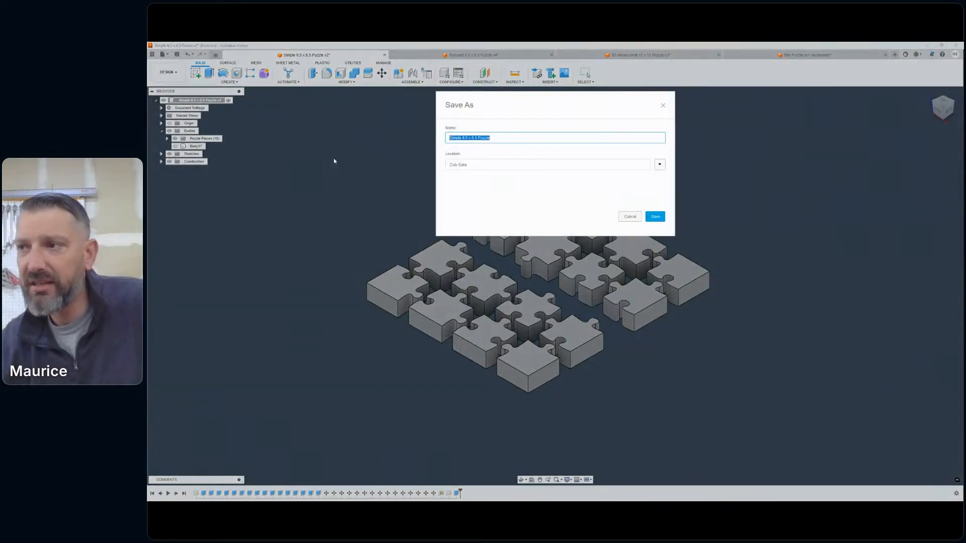
pyautogui.click(487, 137)
pyautogui.hotkey('ctrl', 'a')
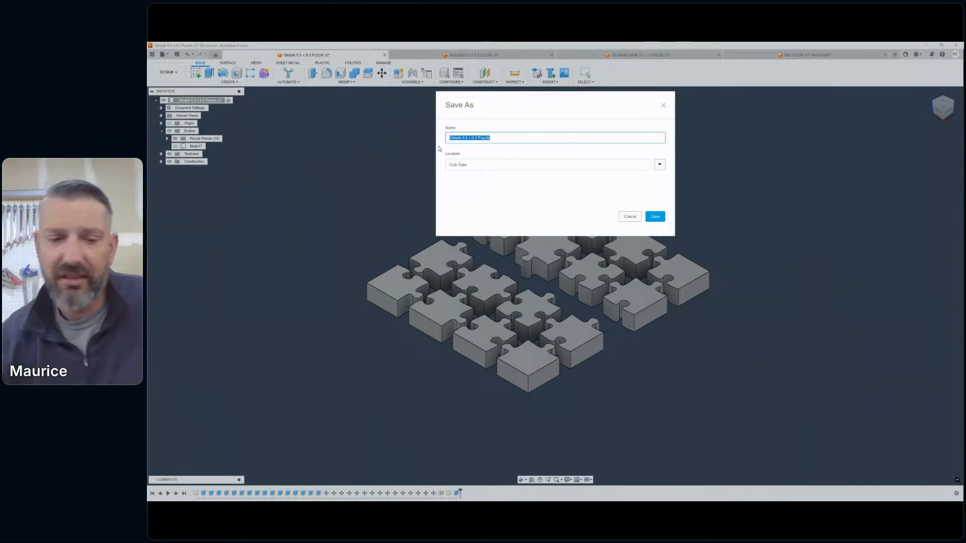
pyautogui.write('3D')
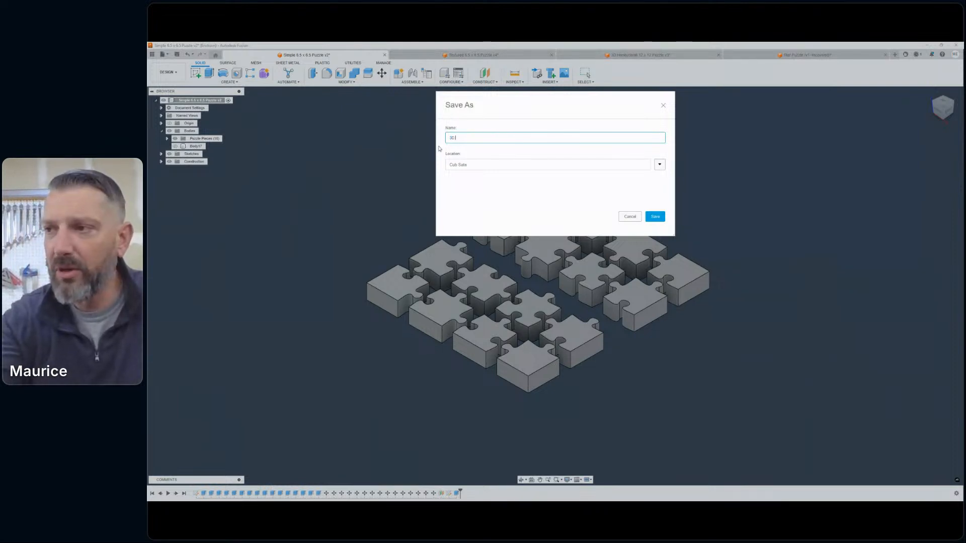
pyautogui.write(' Wa')
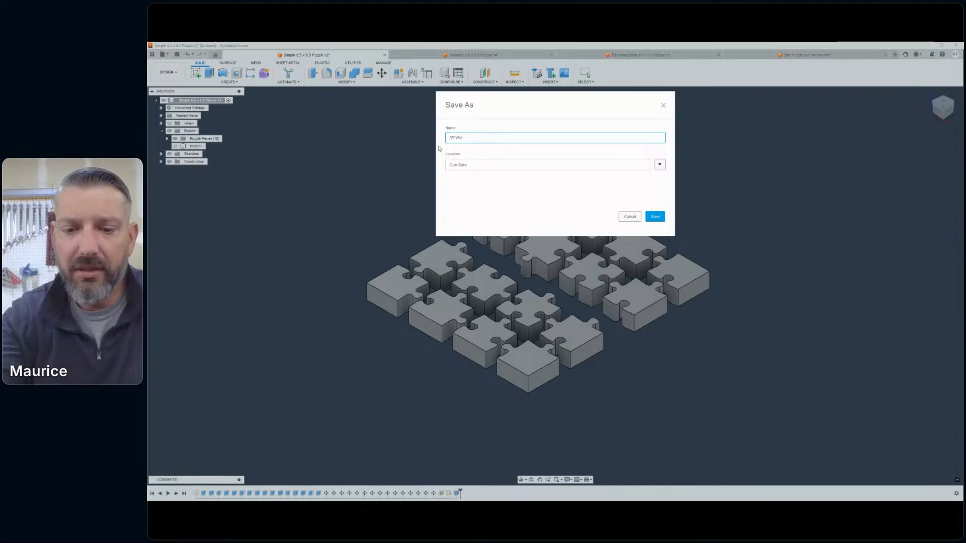
pyautogui.write('rp Puzzle')
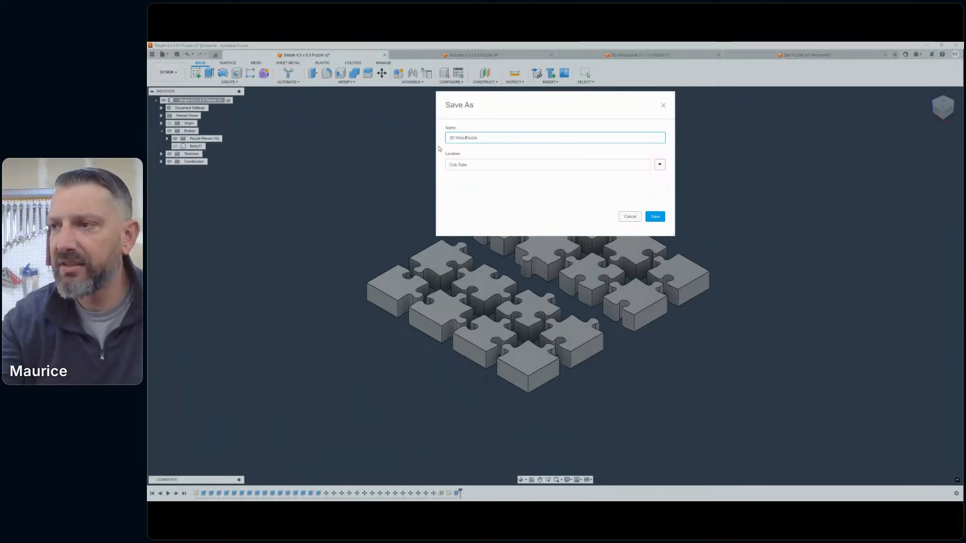
pyautogui.press('Left')
pyautogui.press('Left')
pyautogui.press('Left')
pyautogui.press('Left')
pyautogui.press('Left')
pyautogui.write('Spa')
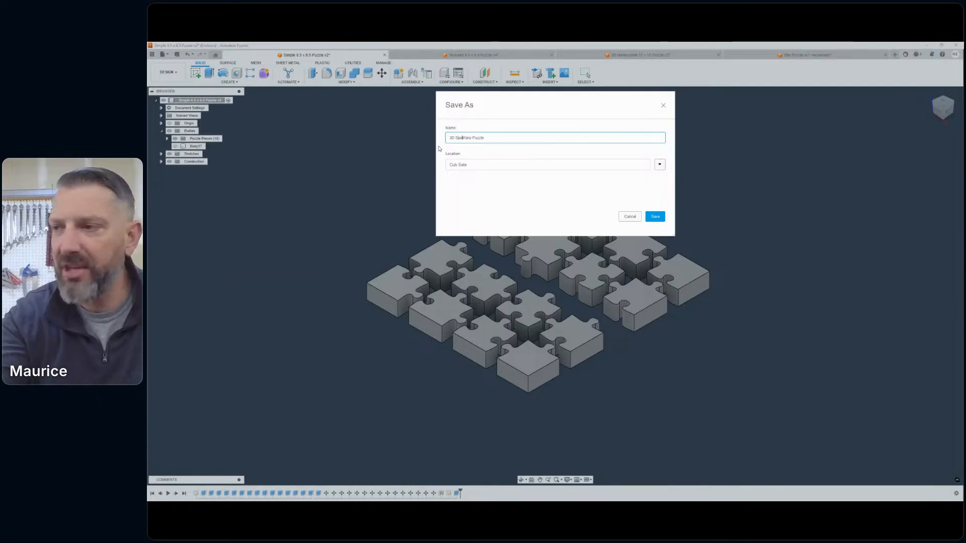
pyautogui.write('ce')
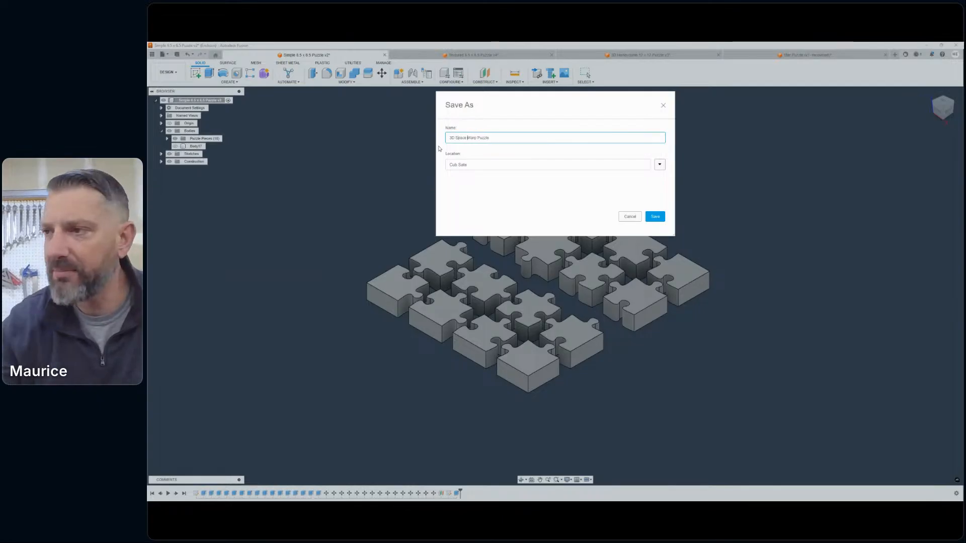
pyautogui.click(647, 218)
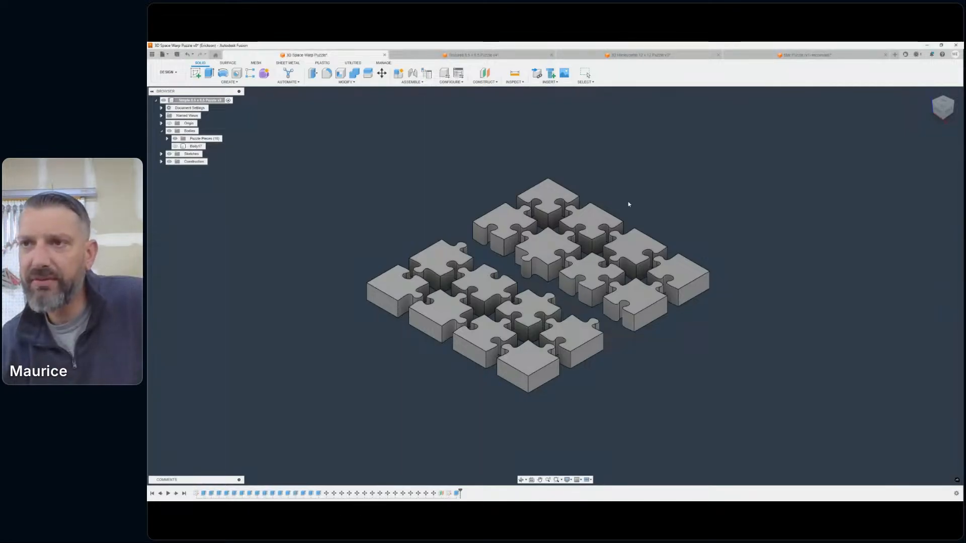
# - Open the 3D Puzzle SpaceTime design from the Puzzle Base project
pyautogui.hotkey('ctrl', 'o')
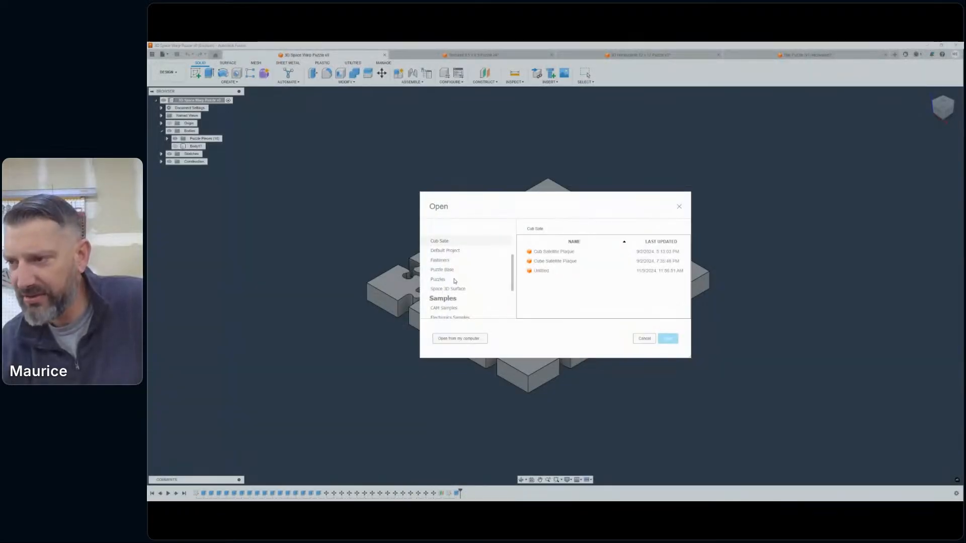
pyautogui.click(453, 289)
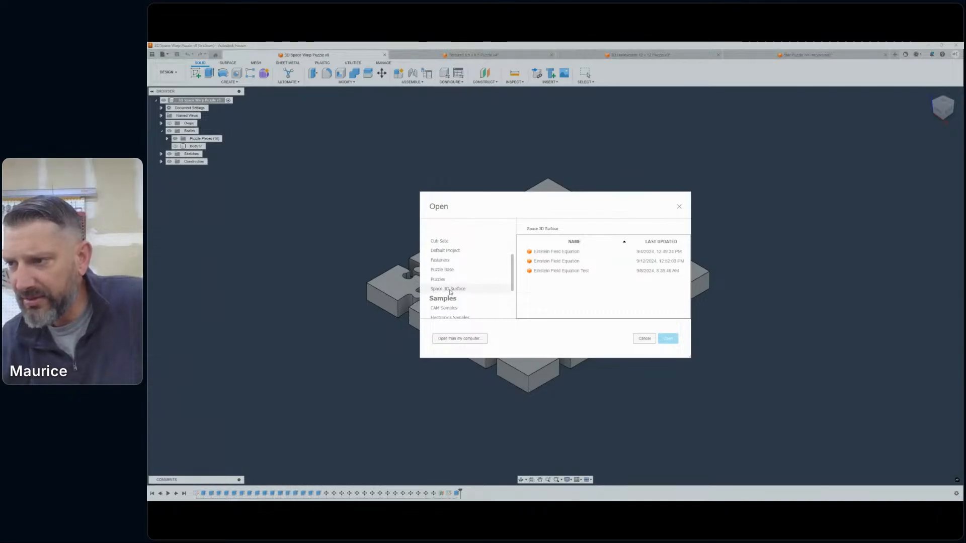
pyautogui.click(438, 279)
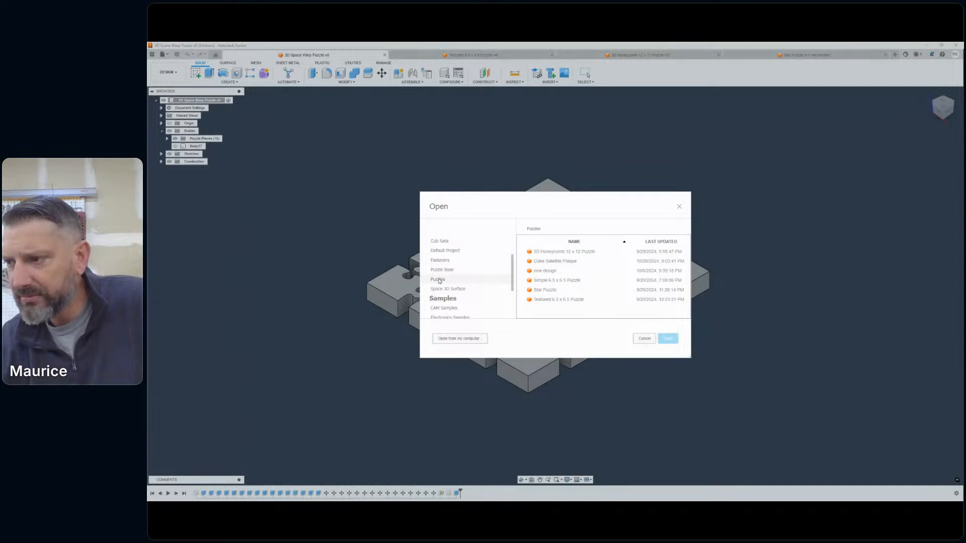
pyautogui.click(442, 270)
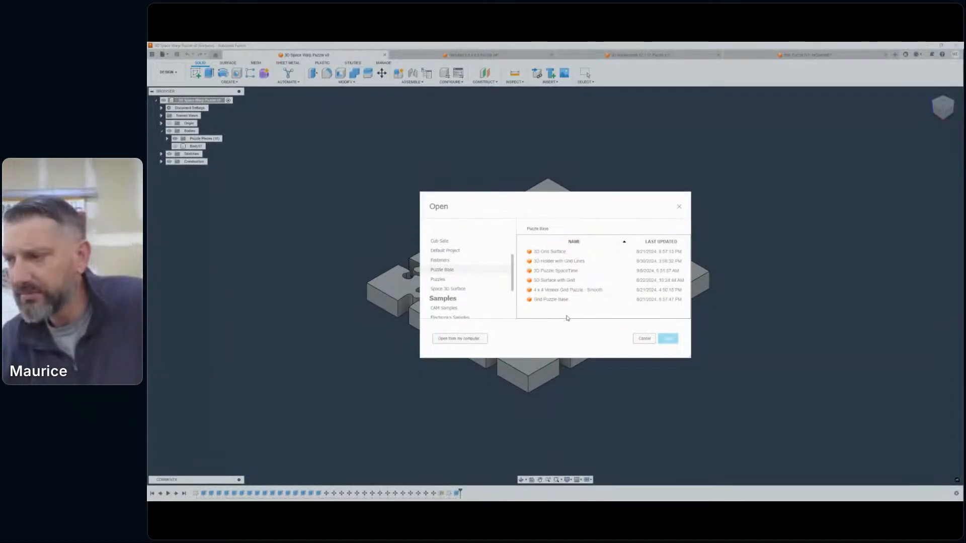
pyautogui.doubleClick(566, 272)
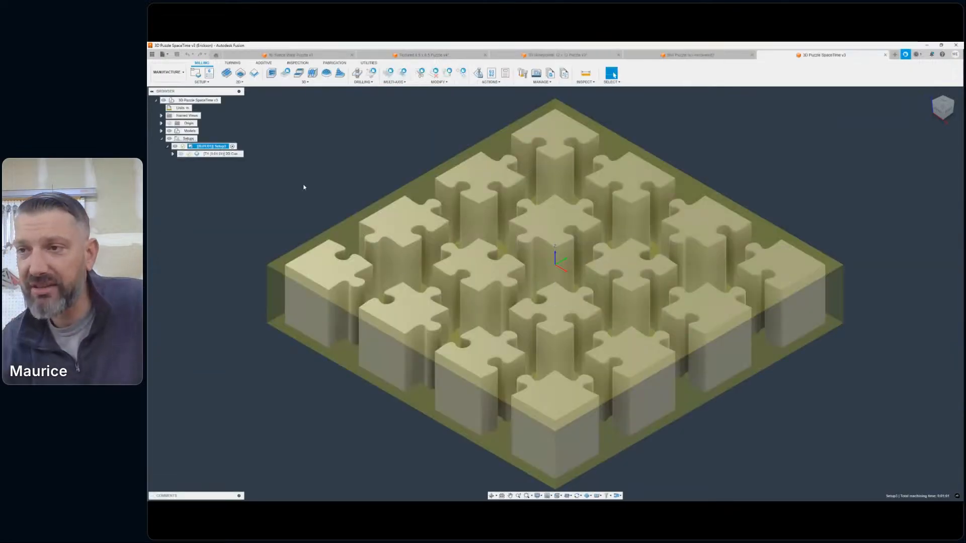
# - Deselect the machining setup and switch the SpaceTime puzzle to the Design workspace
pyautogui.click(298, 129)
pyautogui.click(166, 72)
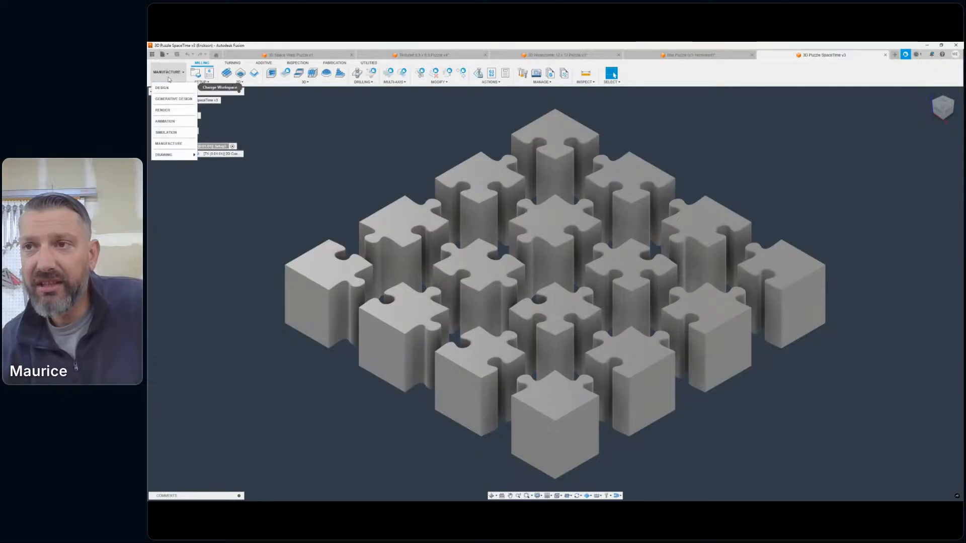
pyautogui.click(168, 95)
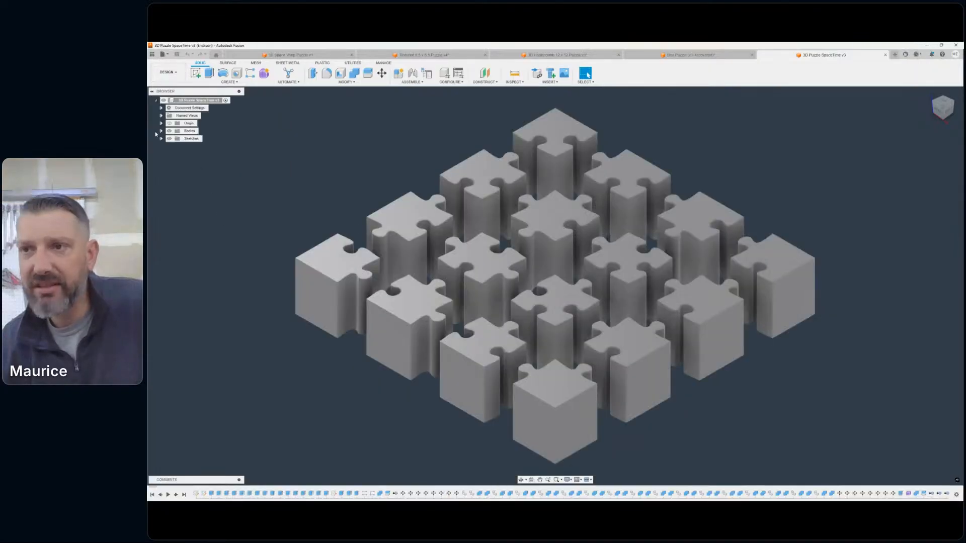
# - Hide the Puzzle Pieces bodies and show the render-only group with the wood-textured grid surface
pyautogui.click(161, 130)
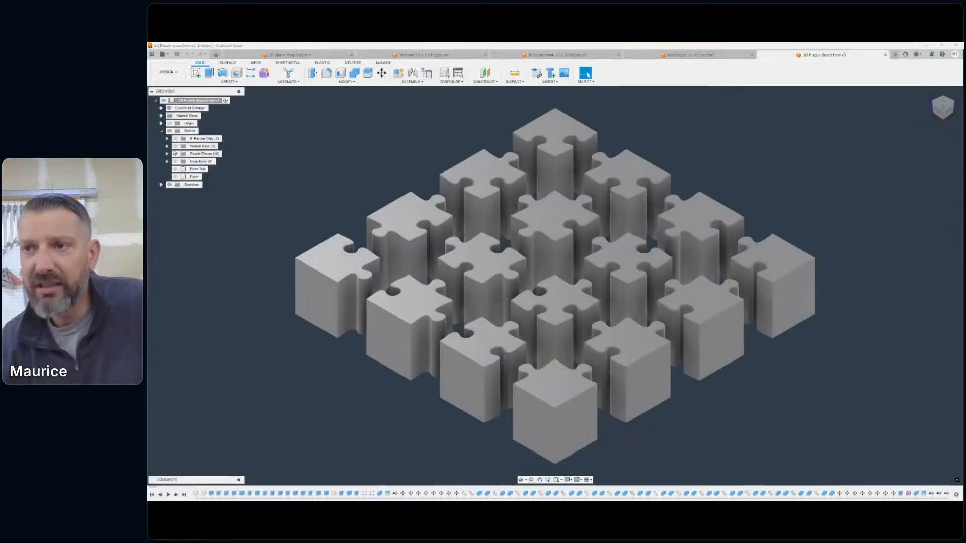
pyautogui.click(175, 154)
pyautogui.click(175, 138)
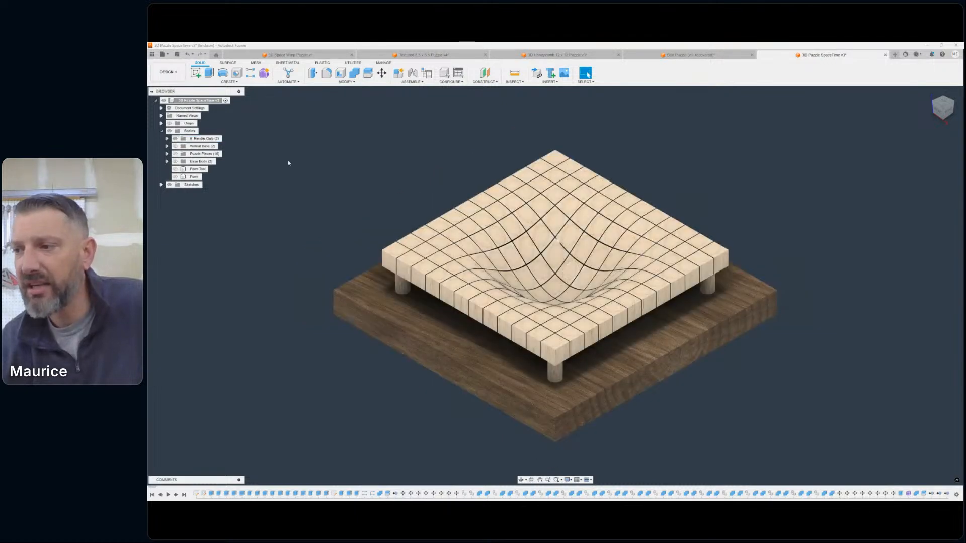
# - Examine the warped grid surface, its bulging underside and the supporting pegs up close from the side and from above
pyautogui.scroll(4, 573, 243)
pyautogui.moveTo(576, 259); pyautogui.dragTo(642, 250, button='middle')
pyautogui.scroll(-5, 610, 217)
pyautogui.moveTo(555, 285)
pyautogui.keyDown('shift'); pyautogui.mouseDown(button='middle')
pyautogui.moveTo(624, 221)
pyautogui.moveTo(584, 272)
pyautogui.moveTo(697, 232)
pyautogui.mouseUp(button='middle'); pyautogui.keyUp('shift')
pyautogui.scroll(10, 648, 307)
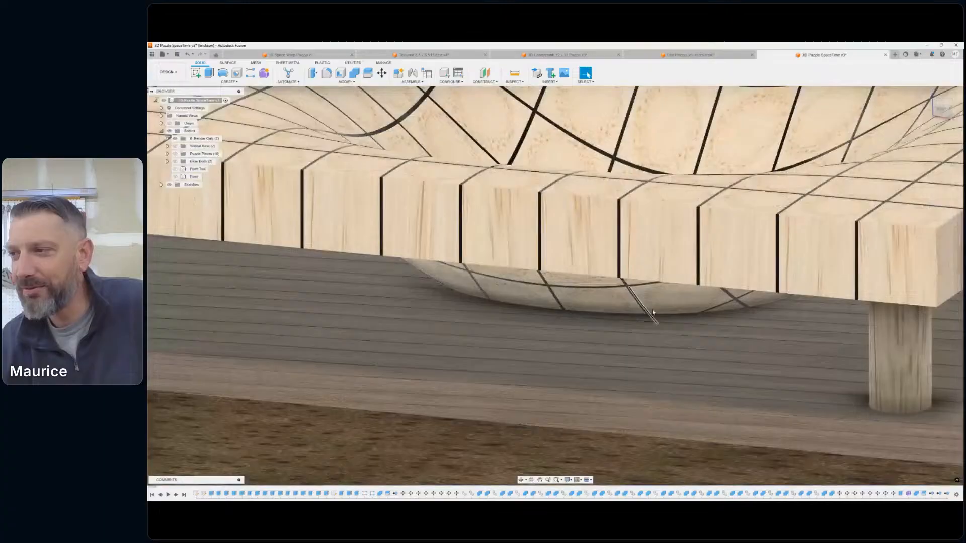
pyautogui.scroll(-10, 653, 312)
pyautogui.keyDown('shift'); pyautogui.moveTo(653, 311); pyautogui.dragTo(620, 299, button='middle'); pyautogui.keyUp('shift')
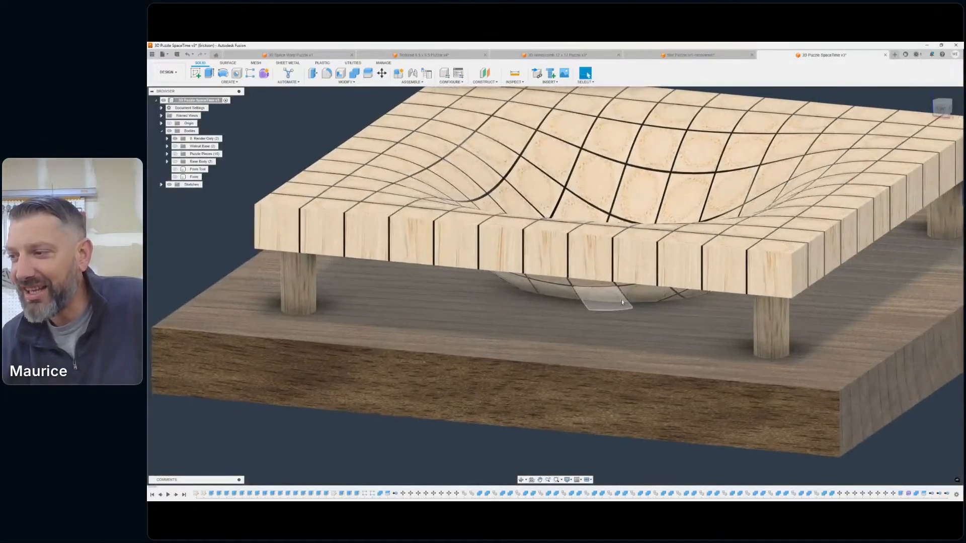
pyautogui.keyDown('shift'); pyautogui.moveTo(555, 285); pyautogui.dragTo(553, 254, button='middle'); pyautogui.keyUp('shift')
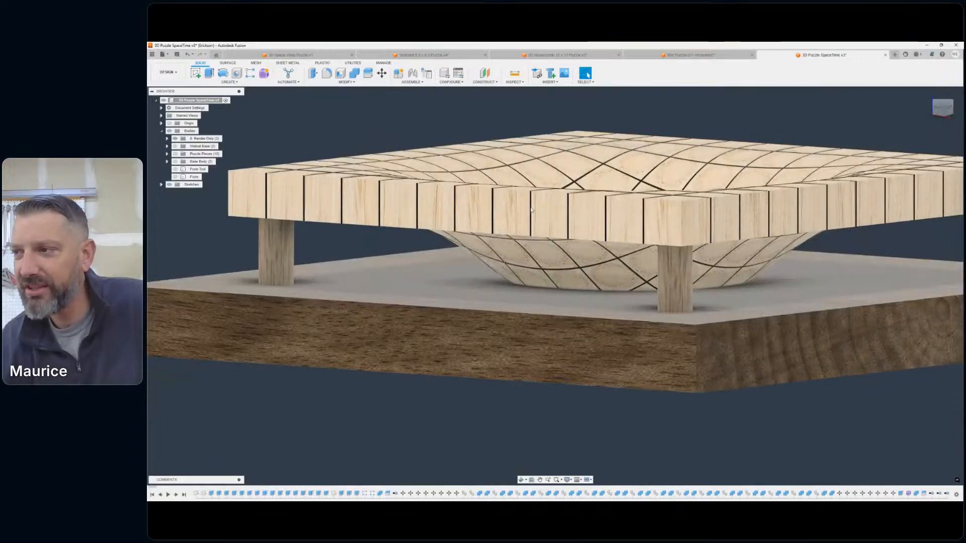
pyautogui.scroll(-5, 691, 222)
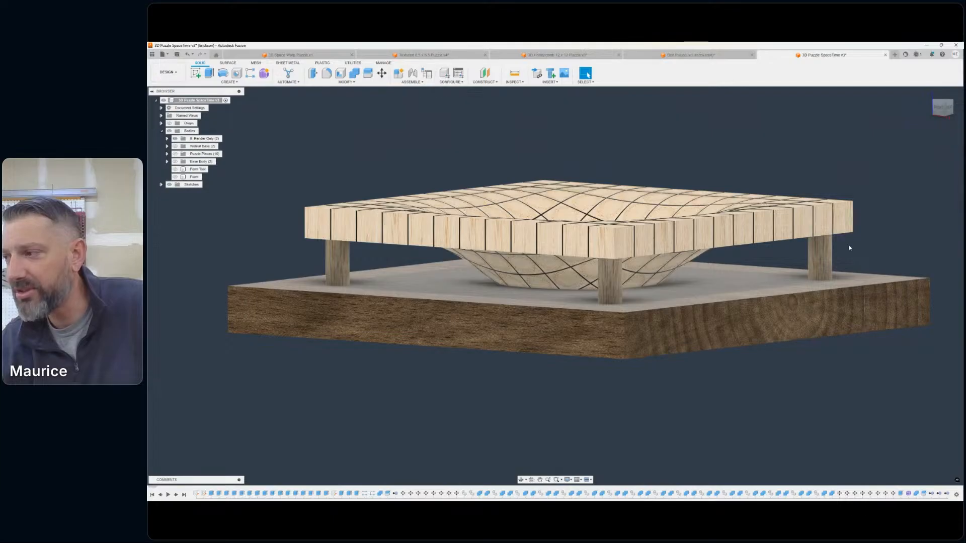
pyautogui.click(948, 113)
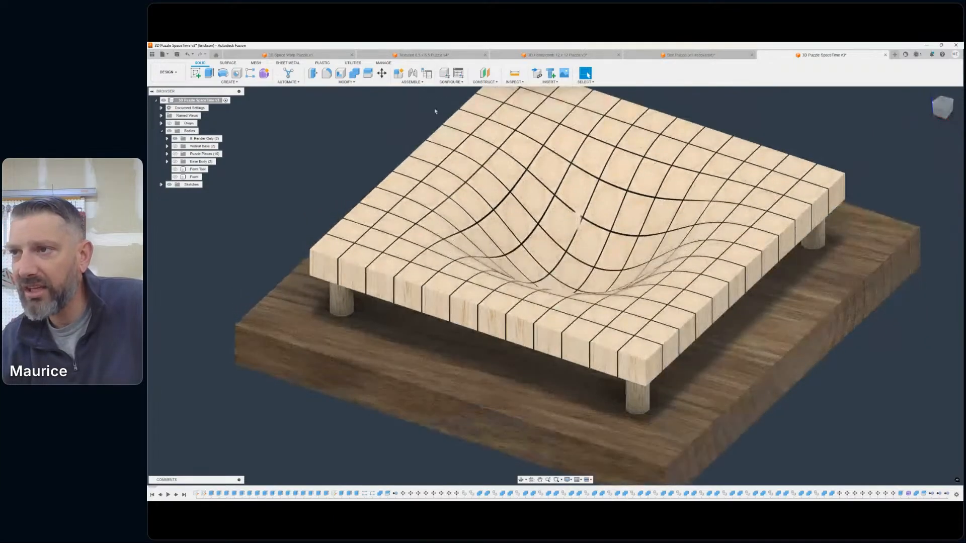
pyautogui.click(382, 73)
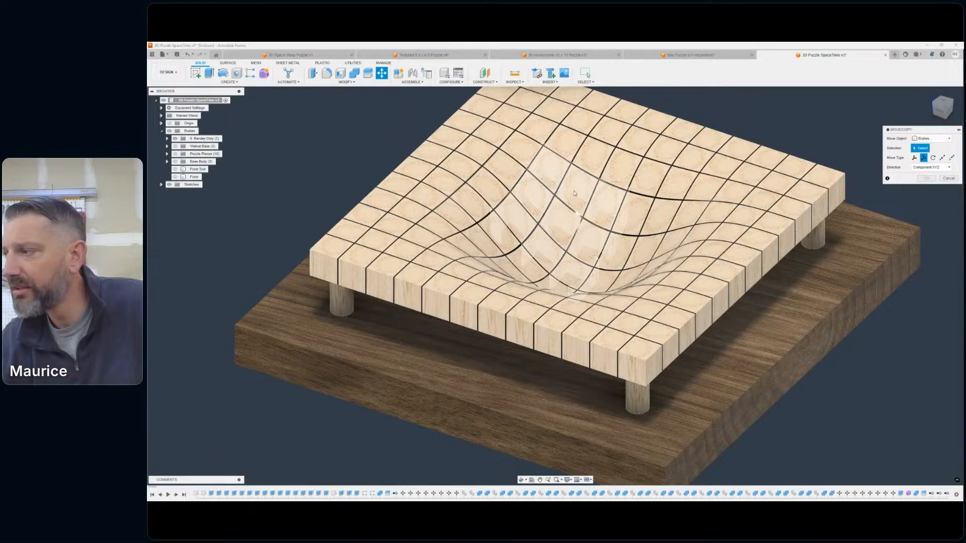
pyautogui.click(948, 178)
pyautogui.scroll(-3, 653, 200)
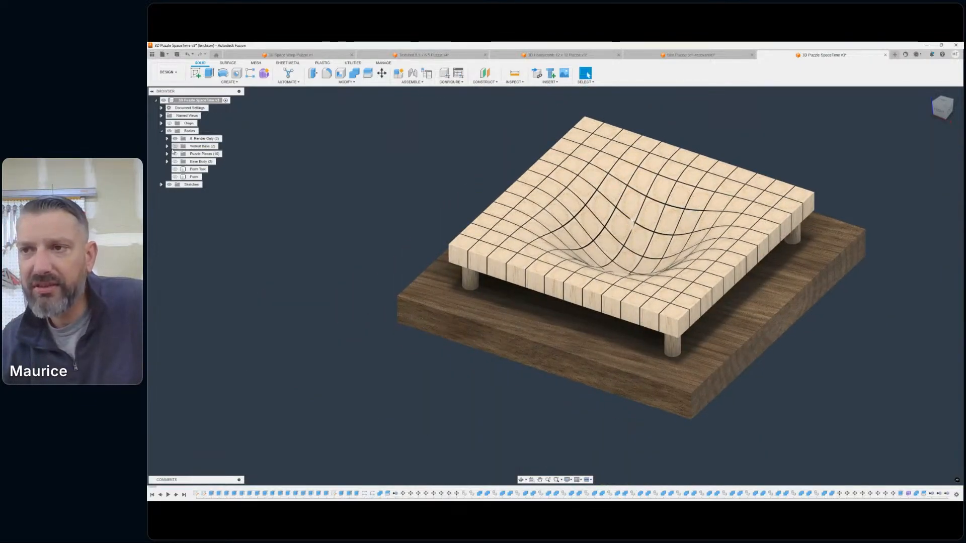
# - Show the Walnut Base in place of the render-only bodies and examine its central bowl recess and four corner pegs
pyautogui.click(175, 138)
pyautogui.click(175, 146)
pyautogui.scroll(1, 642, 271)
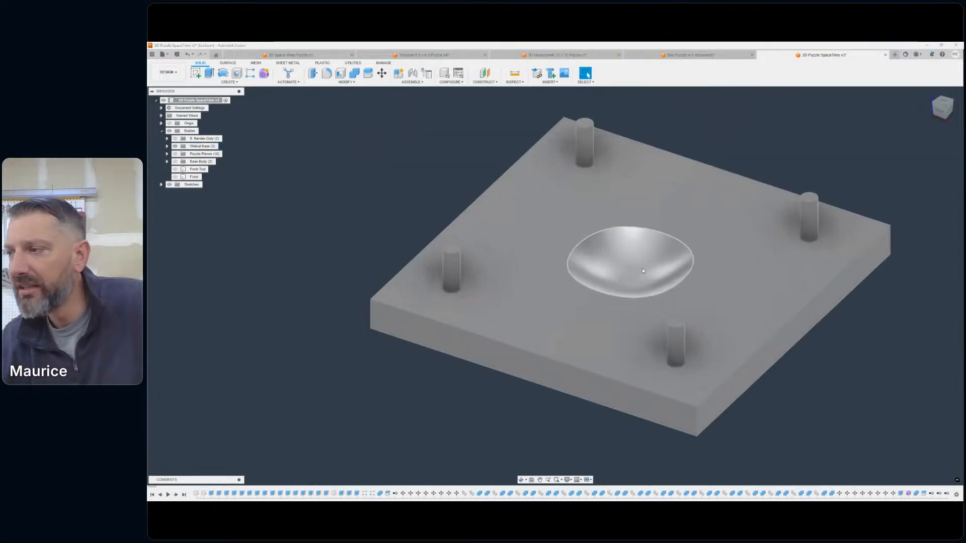
pyautogui.scroll(2, 642, 271)
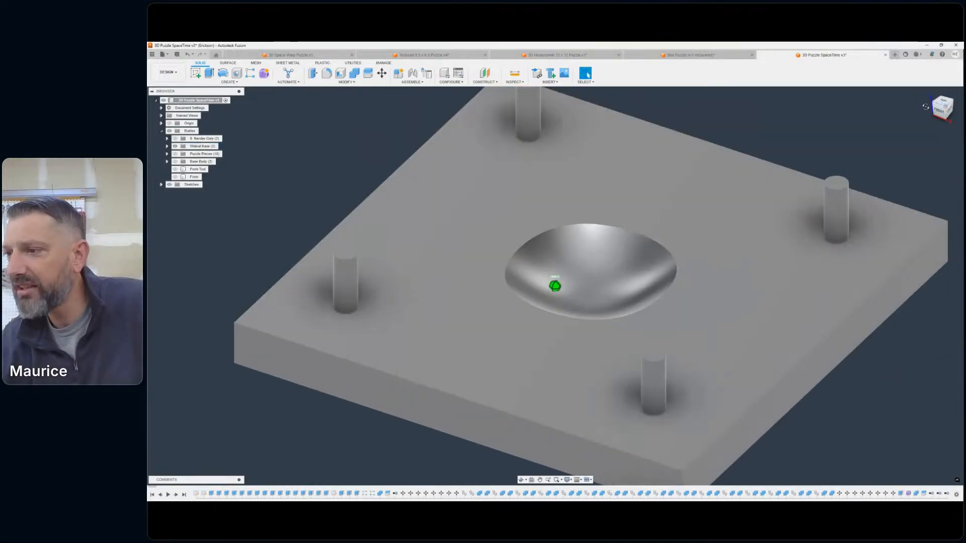
pyautogui.click(925, 107)
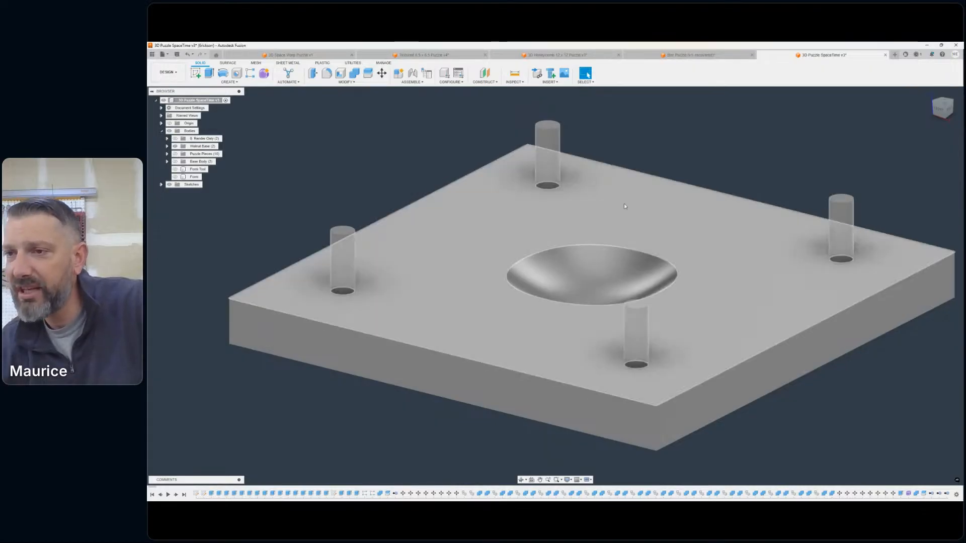
# - Hide the Walnut Base, show the render-only bodies again and expand their Puzzle Pieces group
pyautogui.click(176, 140)
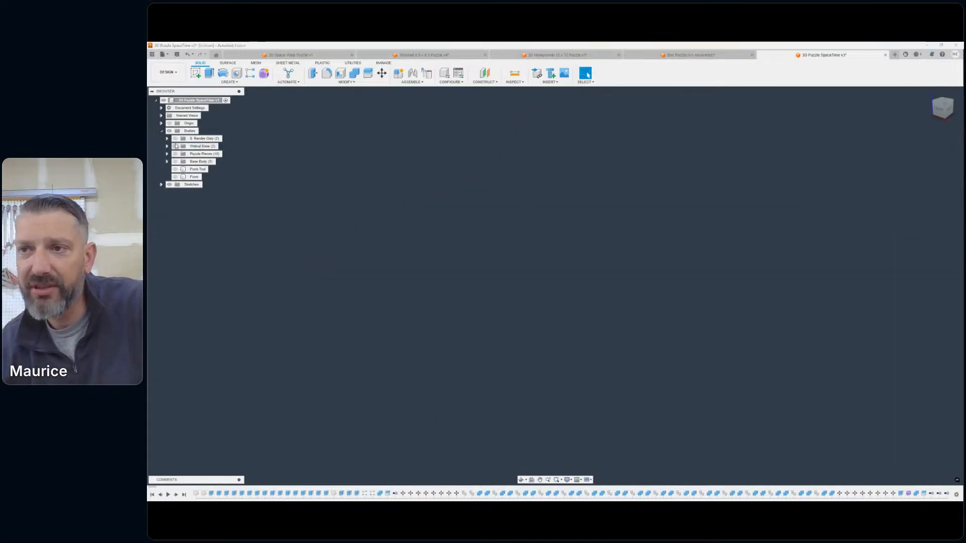
pyautogui.click(175, 140)
pyautogui.click(168, 139)
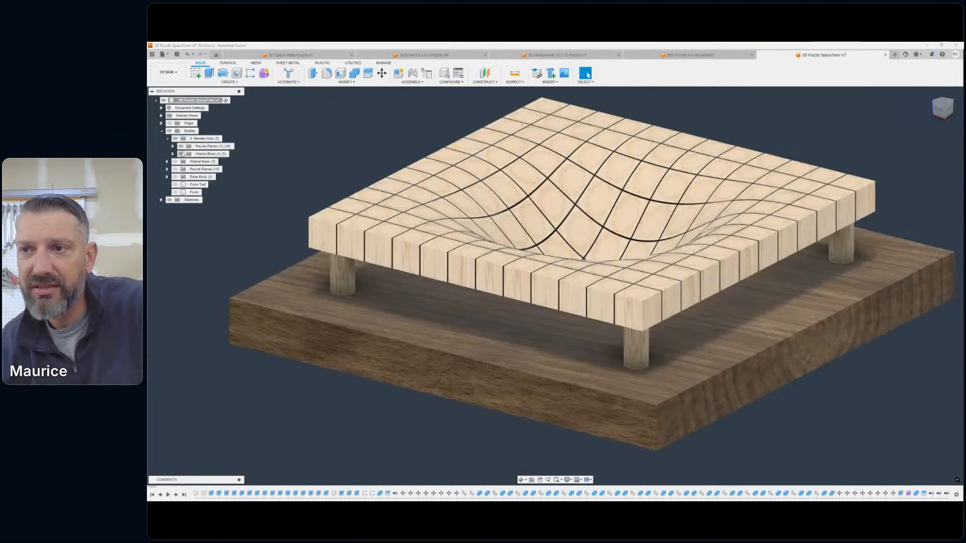
pyautogui.click(173, 146)
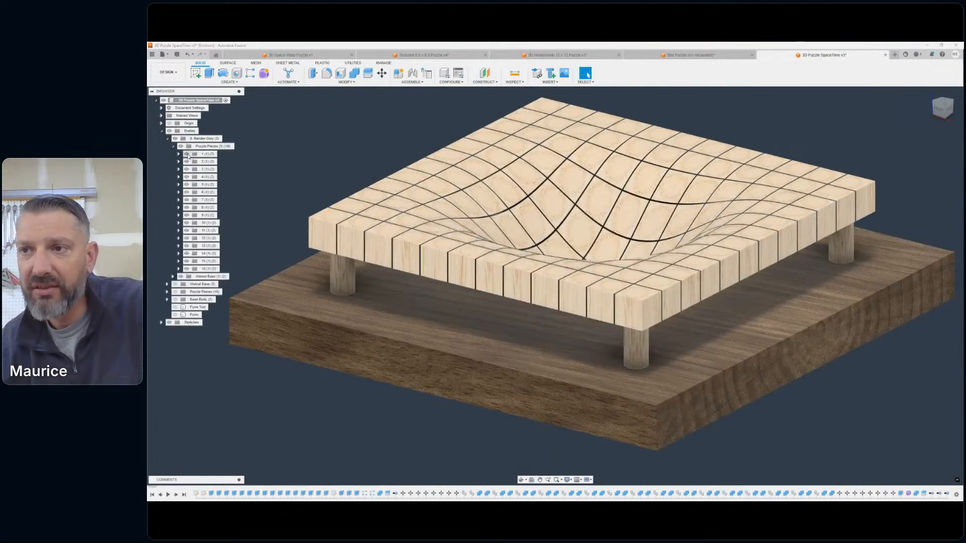
# - Hide render puzzle pieces 1 to 5, 10 to 14 and 16 to leave a few pieces above the base
pyautogui.click(186, 154)
pyautogui.click(186, 161)
pyautogui.click(187, 169)
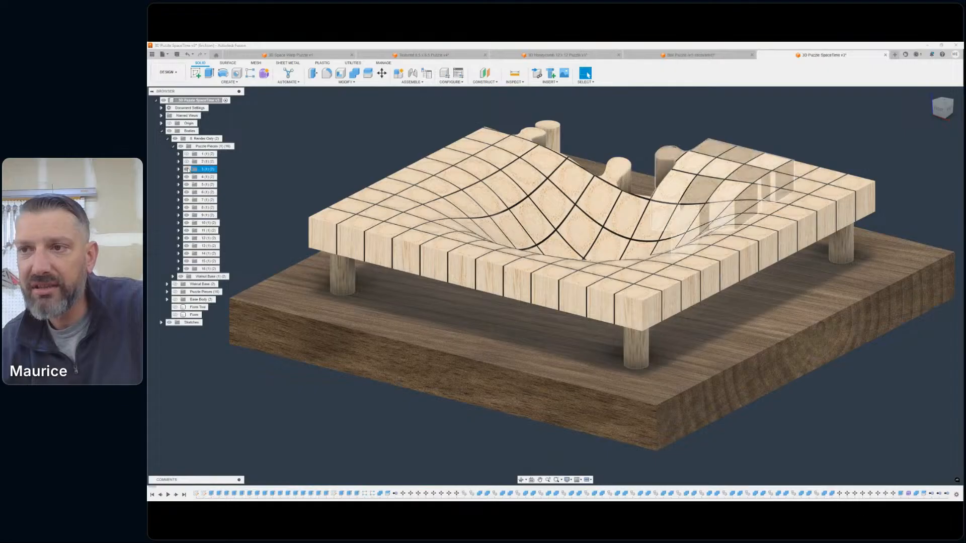
pyautogui.click(186, 177)
pyautogui.click(186, 184)
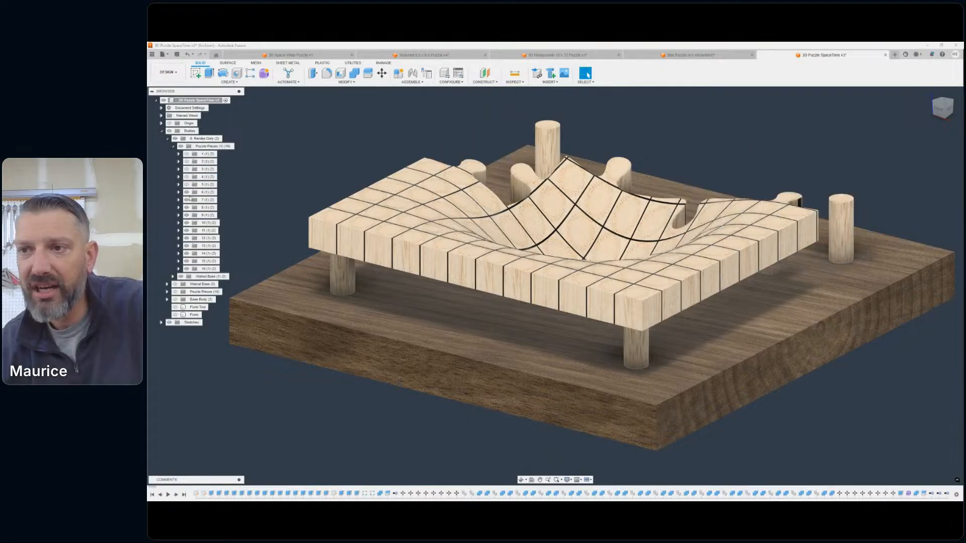
pyautogui.click(187, 223)
pyautogui.click(187, 230)
pyautogui.click(186, 238)
pyautogui.click(187, 246)
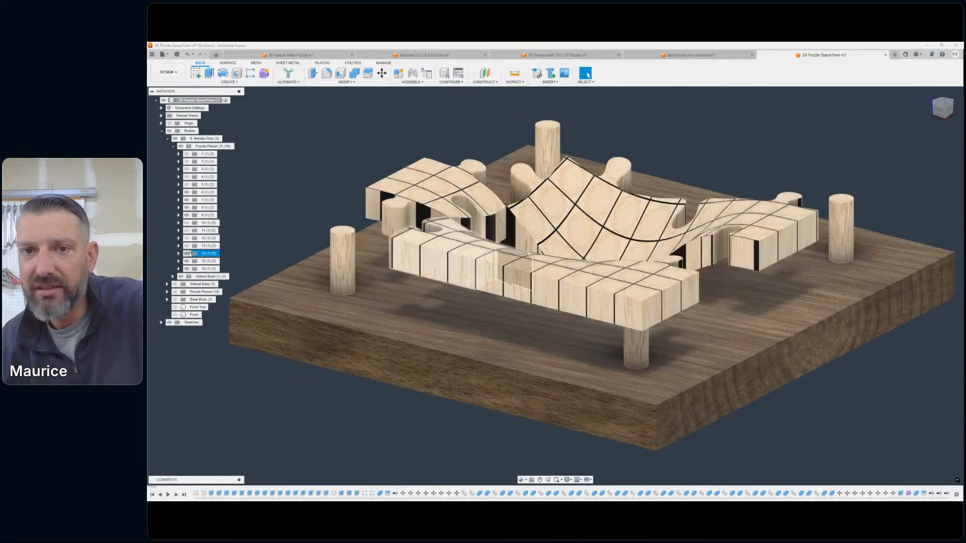
pyautogui.click(187, 254)
pyautogui.click(187, 269)
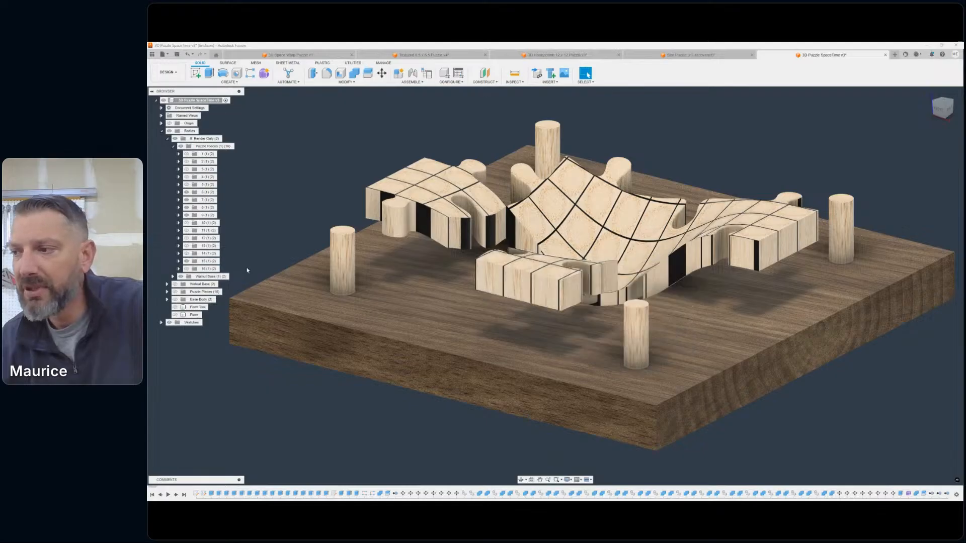
# - Examine the interlocking edges and thickness of the remaining pieces above the base from several sides
pyautogui.scroll(-2, 669, 265)
pyautogui.moveTo(670, 264); pyautogui.dragTo(646, 290, button='middle')
pyautogui.moveTo(945, 107)
pyautogui.mouseDown()
pyautogui.moveTo(924, 128)
pyautogui.moveTo(891, 129)
pyautogui.moveTo(958, 131)
pyautogui.moveTo(961, 109)
pyautogui.moveTo(948, 112)
pyautogui.mouseUp()
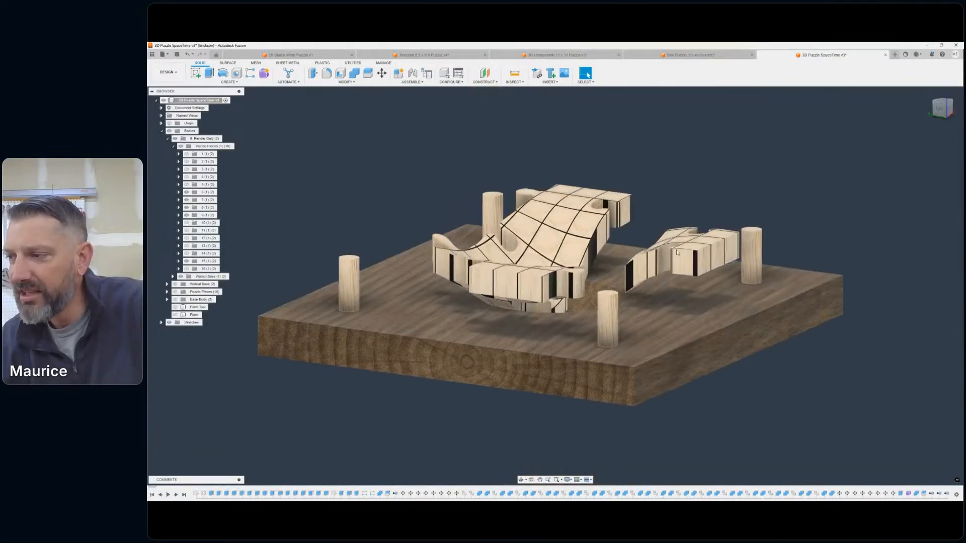
pyautogui.scroll(1, 668, 272)
pyautogui.scroll(-3, 668, 272)
pyautogui.scroll(8, 668, 267)
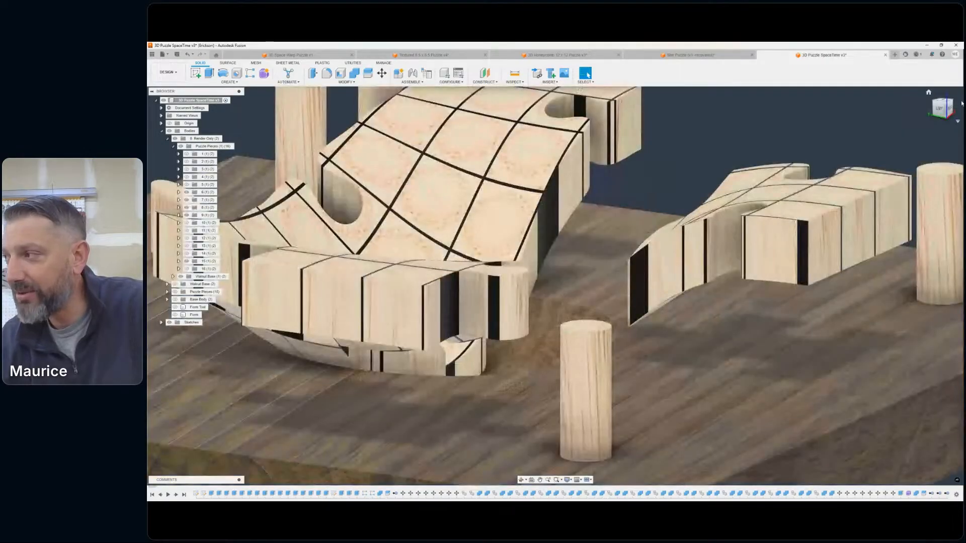
pyautogui.moveTo(937, 110); pyautogui.dragTo(887, 111)
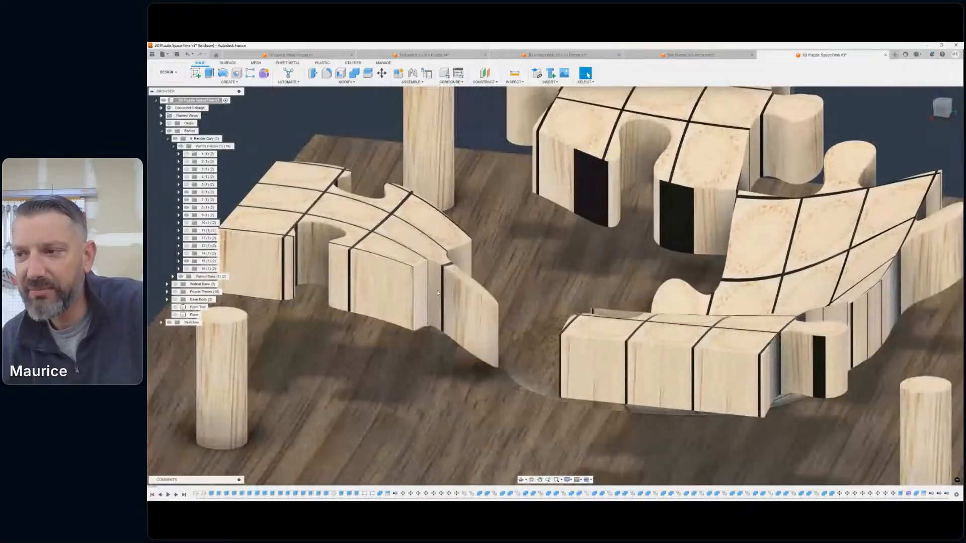
pyautogui.scroll(-6, 374, 210)
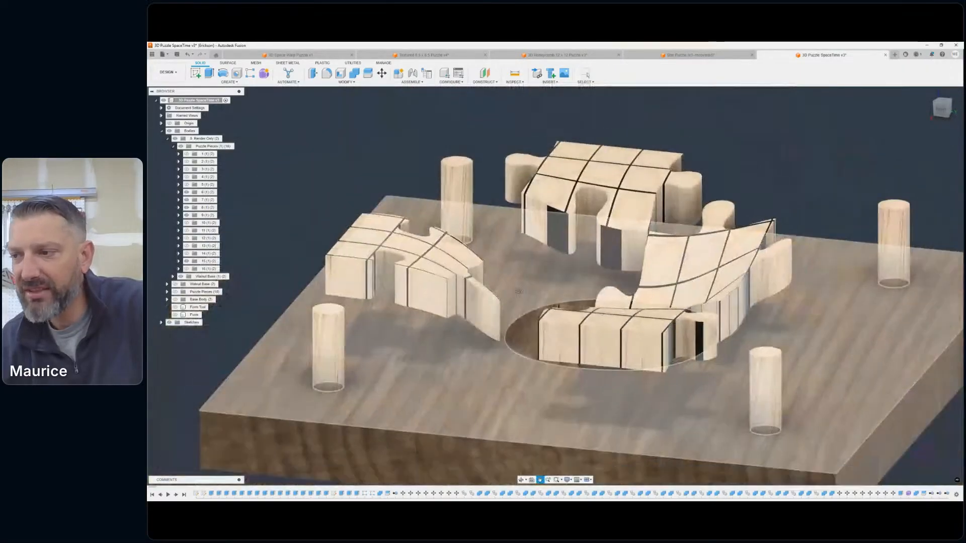
pyautogui.scroll(2, 588, 267)
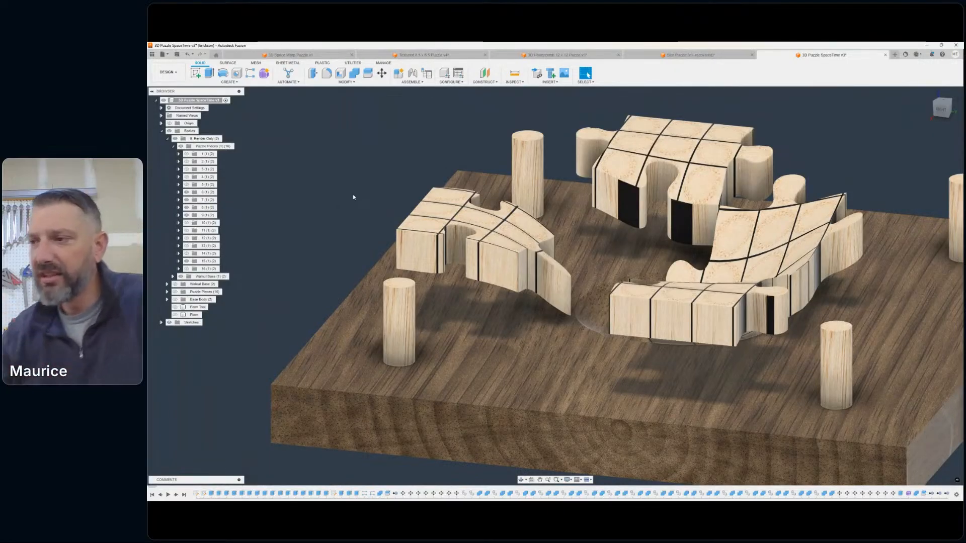
pyautogui.scroll(-2, 433, 216)
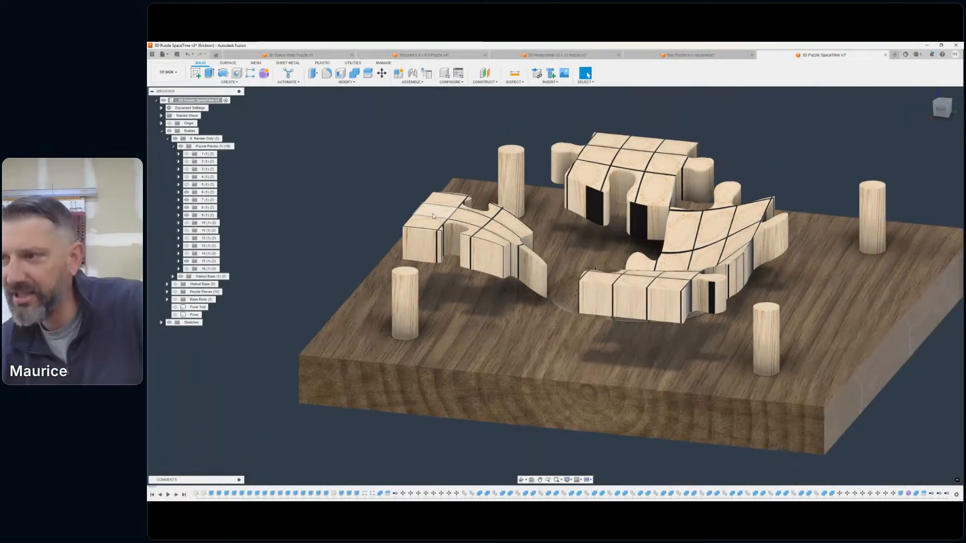
# - Hide render puzzle piece 15 and view the central pieces that remain on the base
pyautogui.scroll(-2, 433, 216)
pyautogui.click(186, 255)
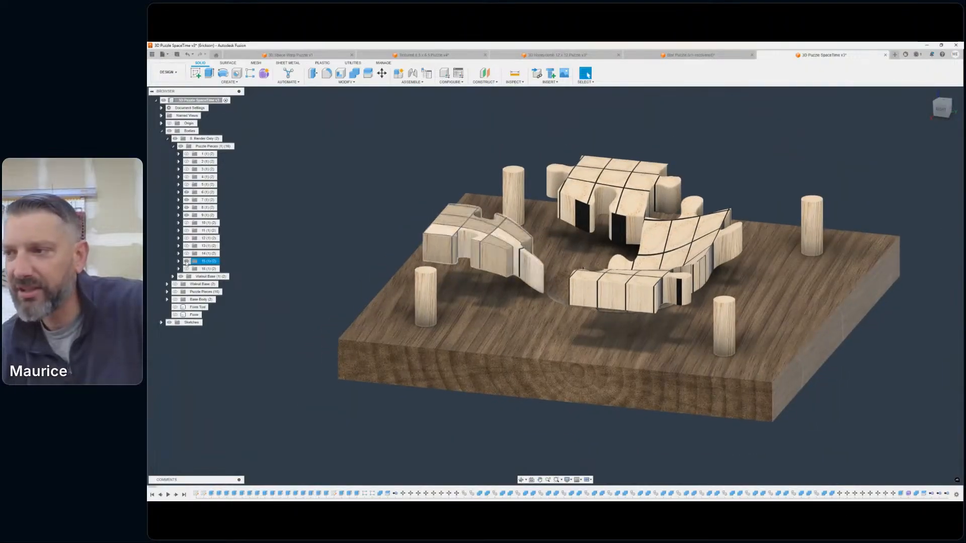
pyautogui.click(186, 261)
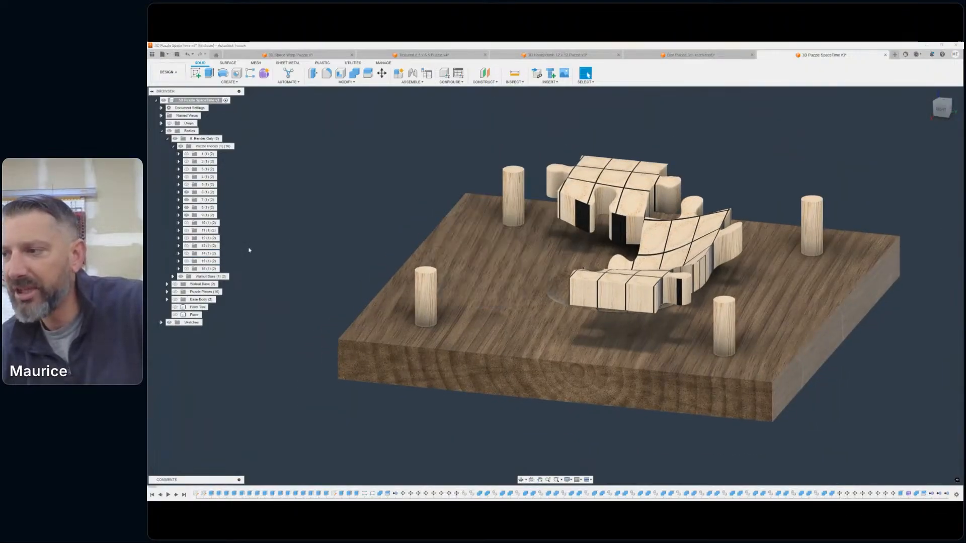
pyautogui.scroll(-1, 484, 221)
pyautogui.scroll(-2, 484, 222)
pyautogui.scroll(6, 598, 207)
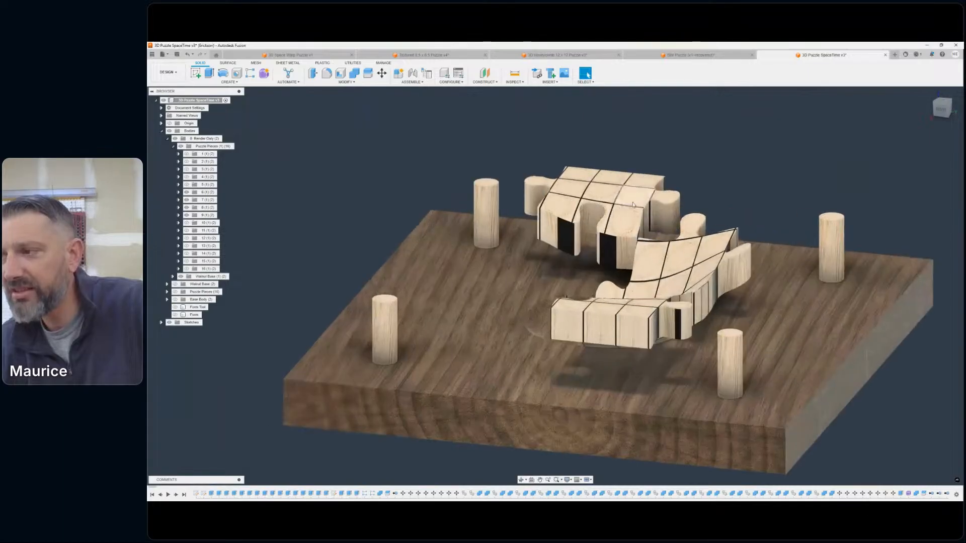
# - Examine the grid lines, curved surfaces and edges of the remaining render pieces above the base from close up and another side
pyautogui.scroll(2, 598, 206)
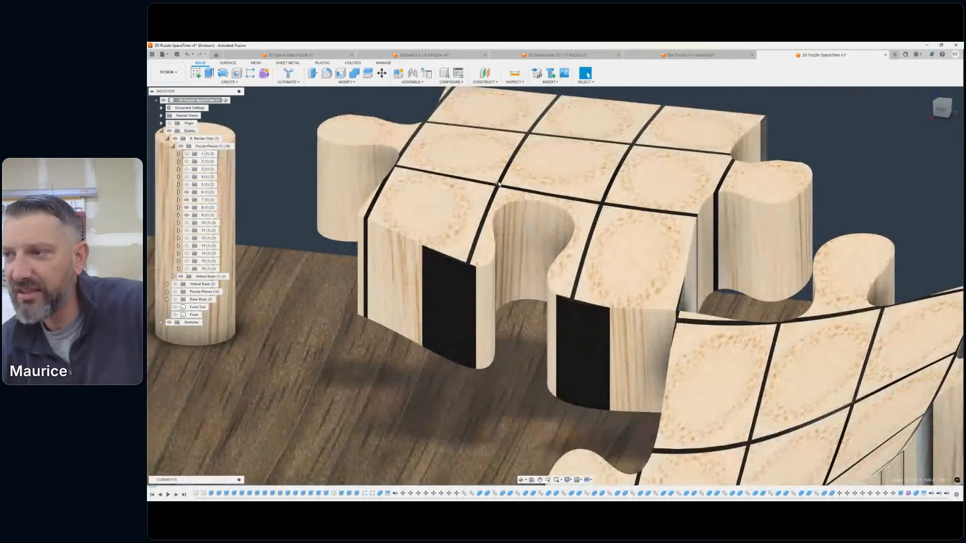
pyautogui.scroll(-5, 501, 179)
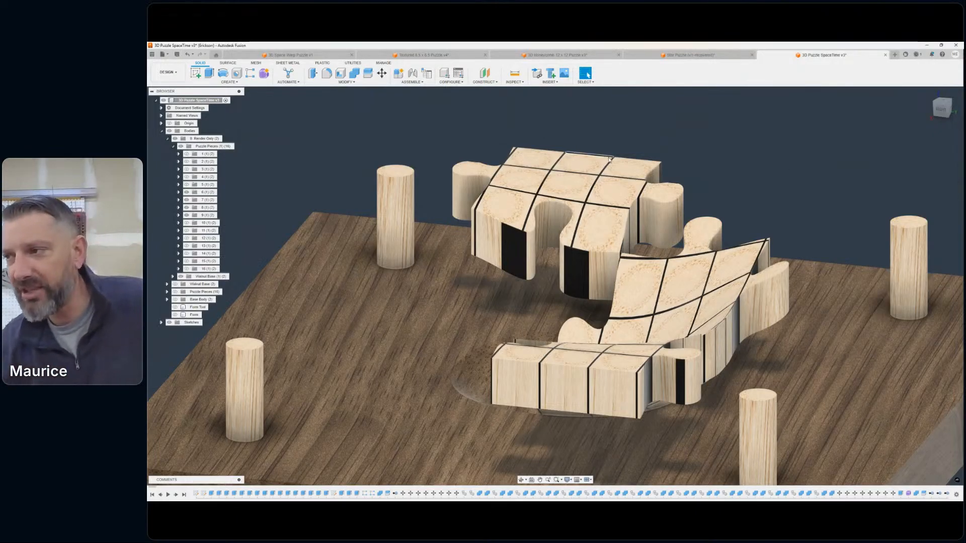
pyautogui.scroll(-5, 596, 189)
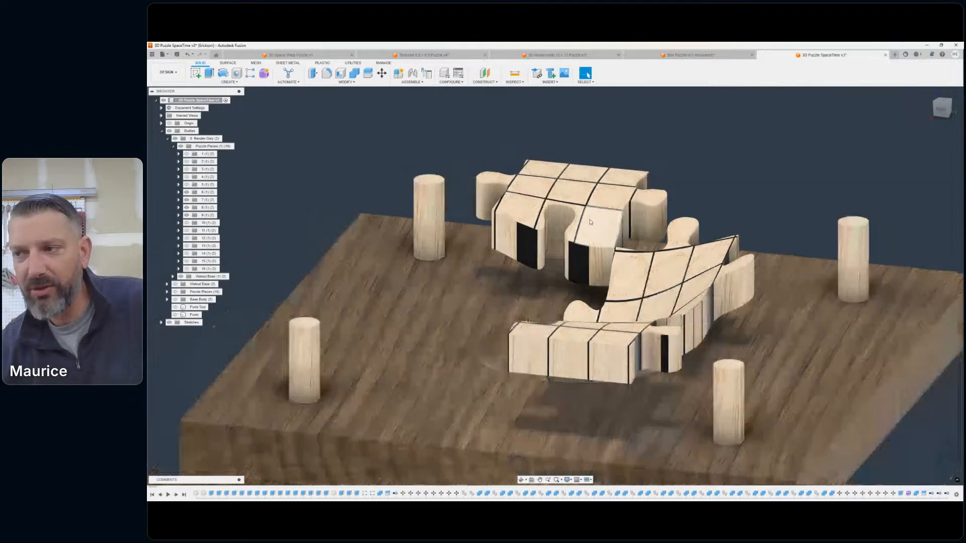
pyautogui.moveTo(589, 221); pyautogui.dragTo(574, 226, button='middle')
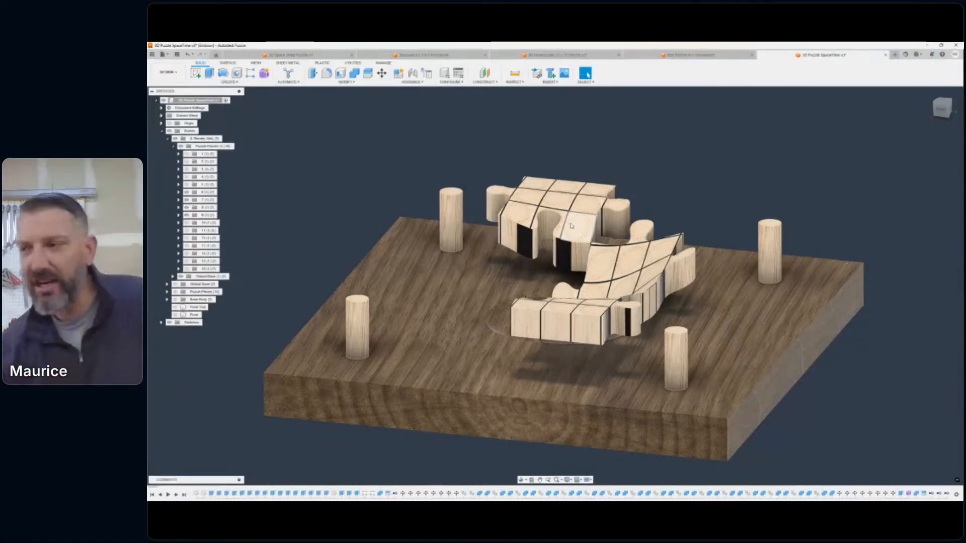
pyautogui.scroll(4, 585, 192)
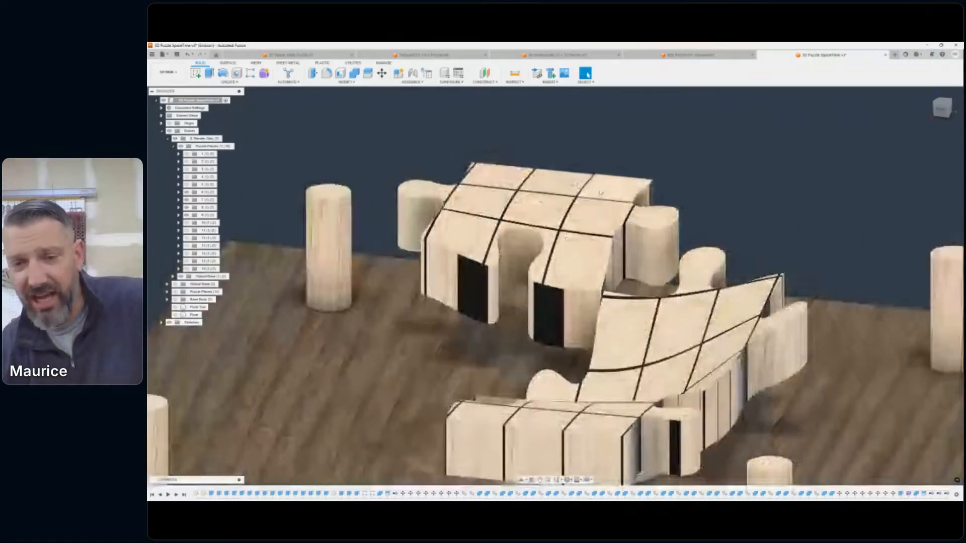
pyautogui.moveTo(605, 197); pyautogui.dragTo(624, 188, button='middle')
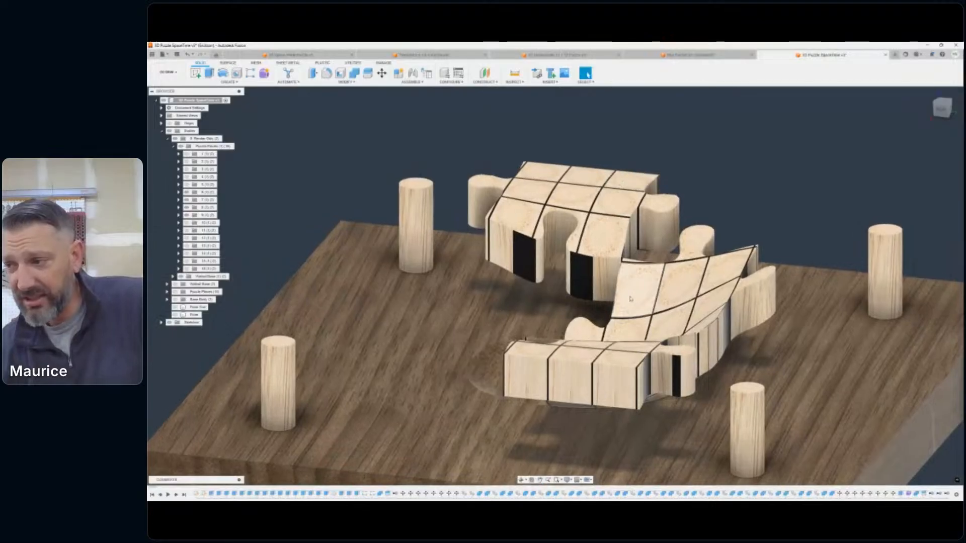
pyautogui.moveTo(953, 109); pyautogui.dragTo(941, 109)
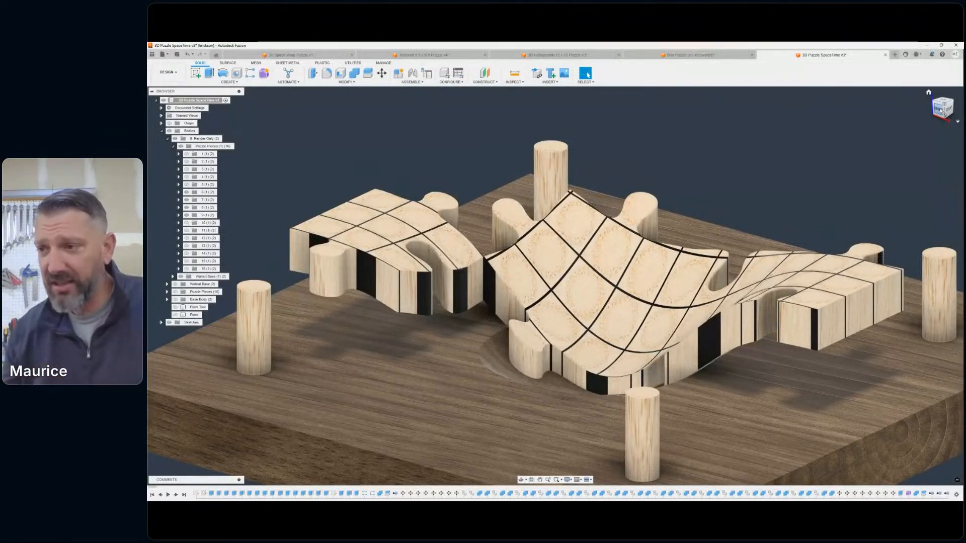
pyautogui.scroll(-4, 486, 203)
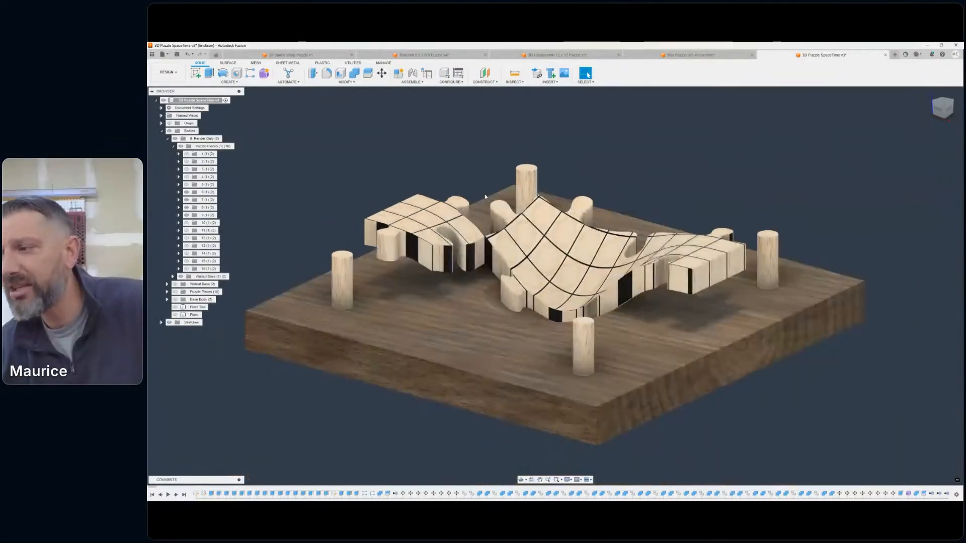
pyautogui.moveTo(484, 196); pyautogui.dragTo(532, 215, button='middle')
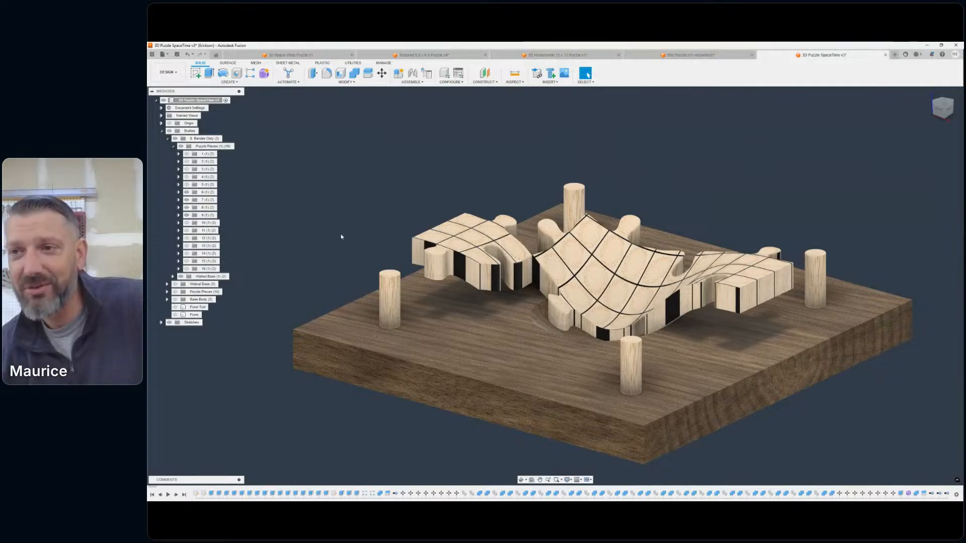
# - Hide render puzzle pieces 6 to 9 and view the bare walnut base with its pegs and central recess
pyautogui.click(187, 192)
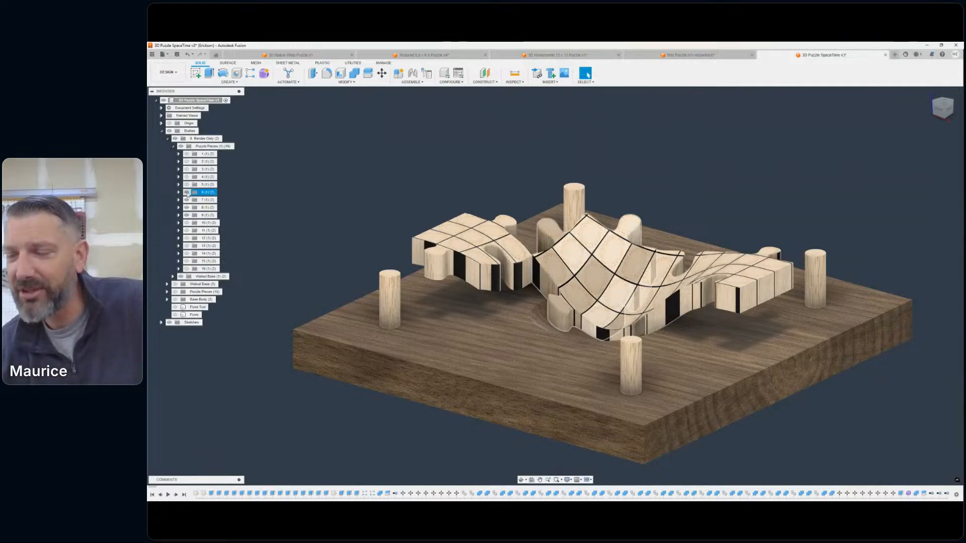
pyautogui.click(186, 193)
pyautogui.click(187, 200)
pyautogui.click(187, 207)
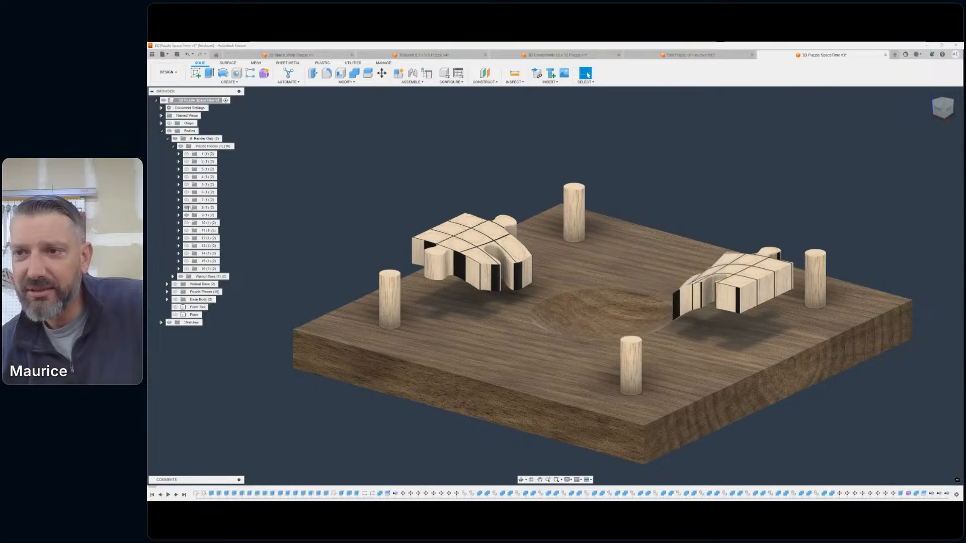
pyautogui.click(187, 208)
pyautogui.click(187, 215)
pyautogui.scroll(-2, 255, 257)
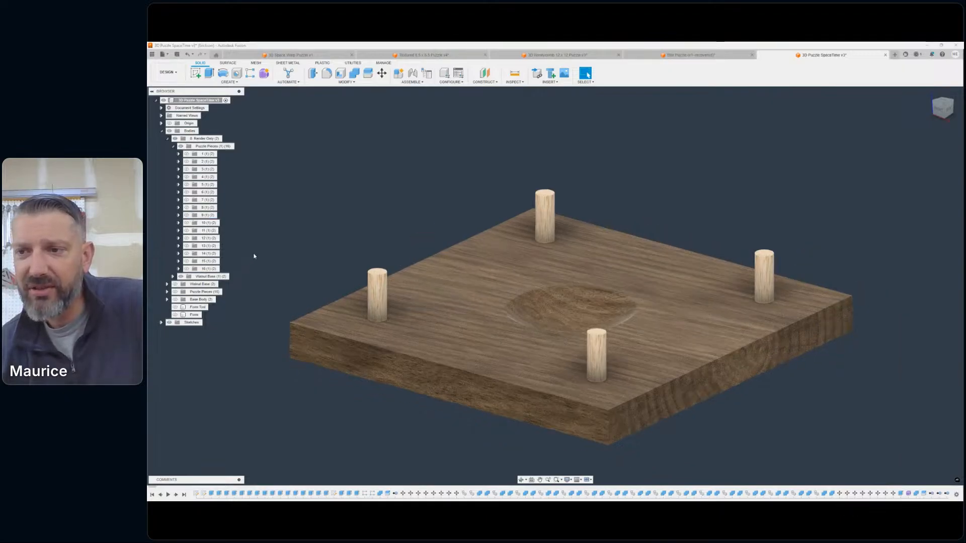
pyautogui.moveTo(265, 254); pyautogui.dragTo(327, 250, button='middle')
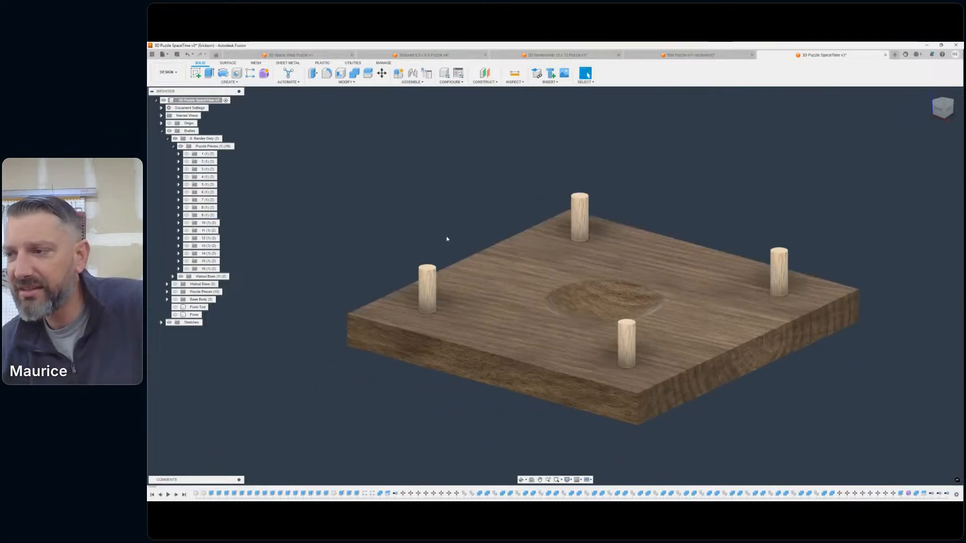
pyautogui.scroll(-1, 465, 149)
pyautogui.moveTo(464, 150); pyautogui.dragTo(476, 181, button='middle')
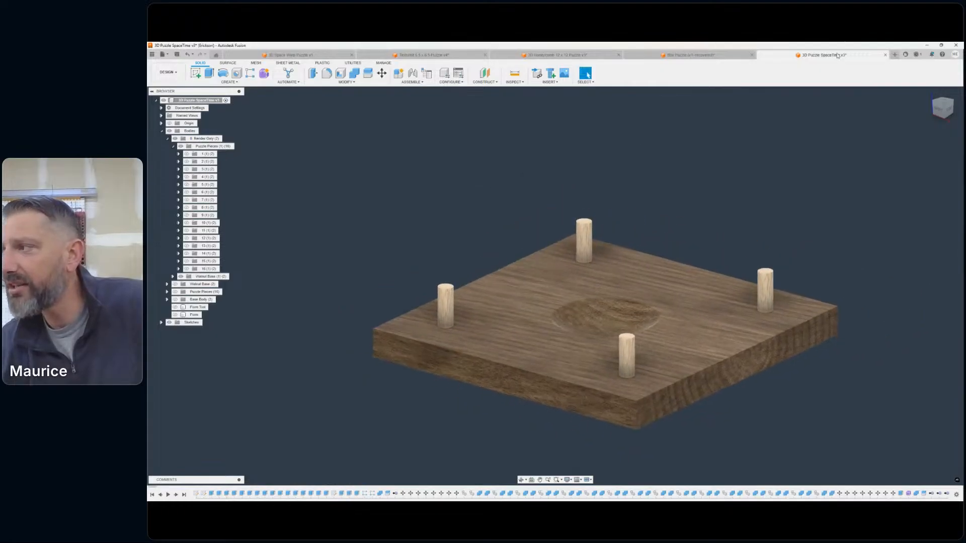
# - Close the 3D Puzzle SpaceTime design without saving and switch to the 3D Space Warp Puzzle design
pyautogui.click(885, 56)
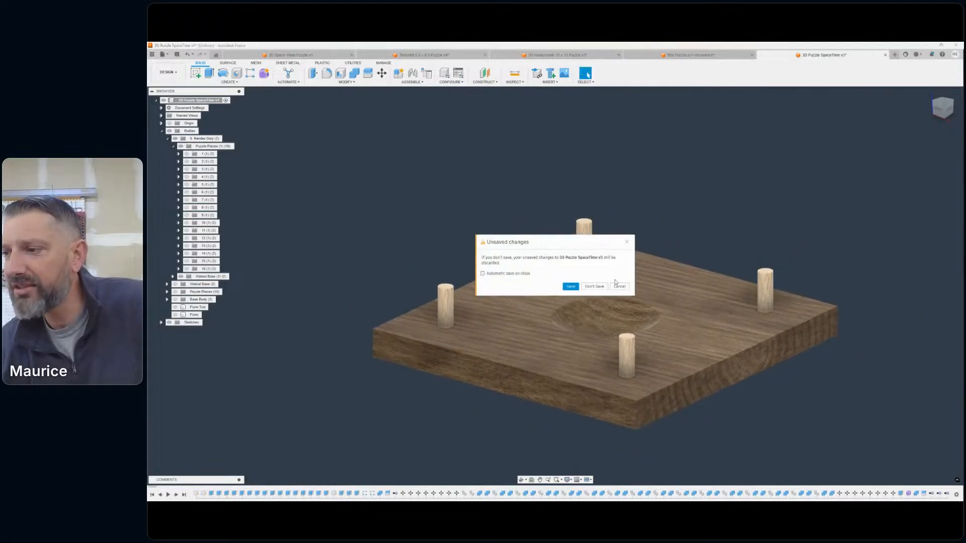
pyautogui.click(594, 287)
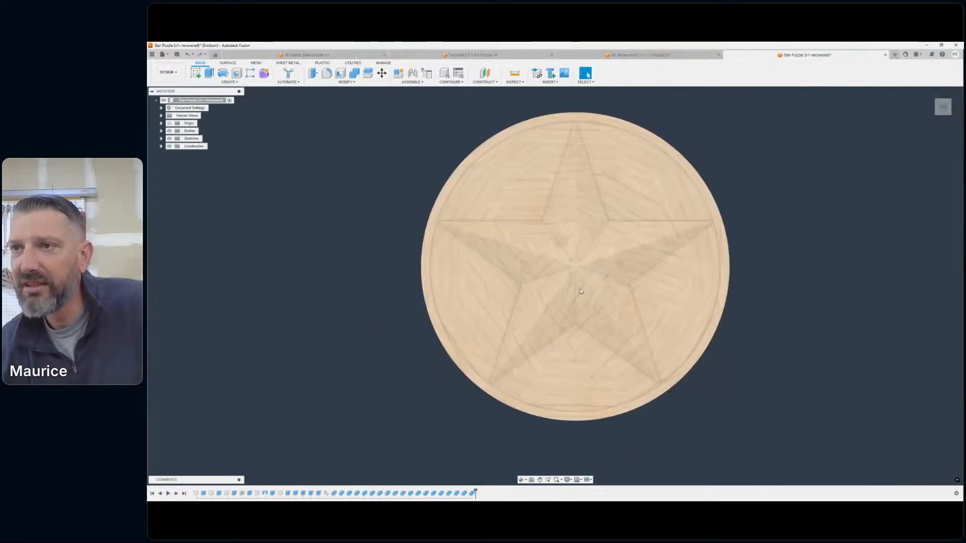
pyautogui.click(296, 54)
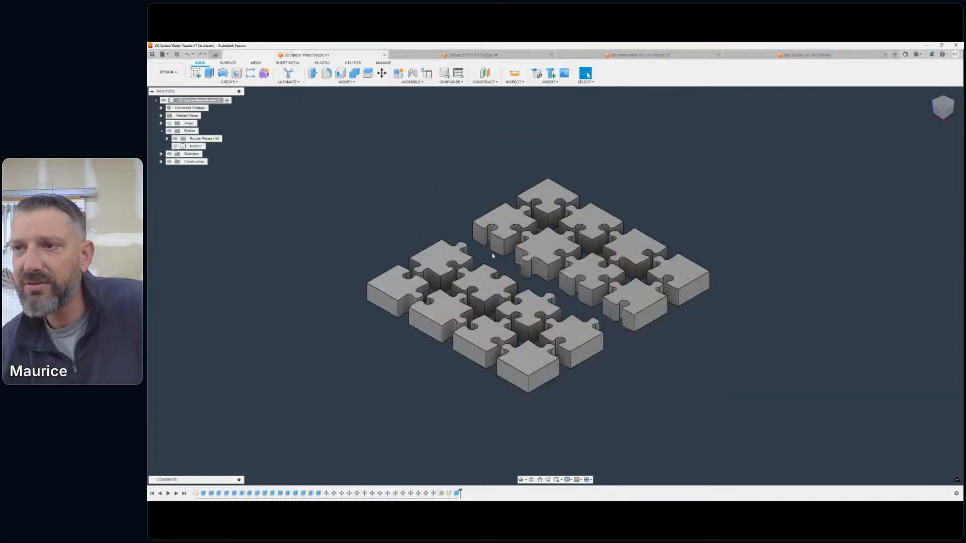
pyautogui.moveTo(411, 181); pyautogui.dragTo(462, 180, button='middle')
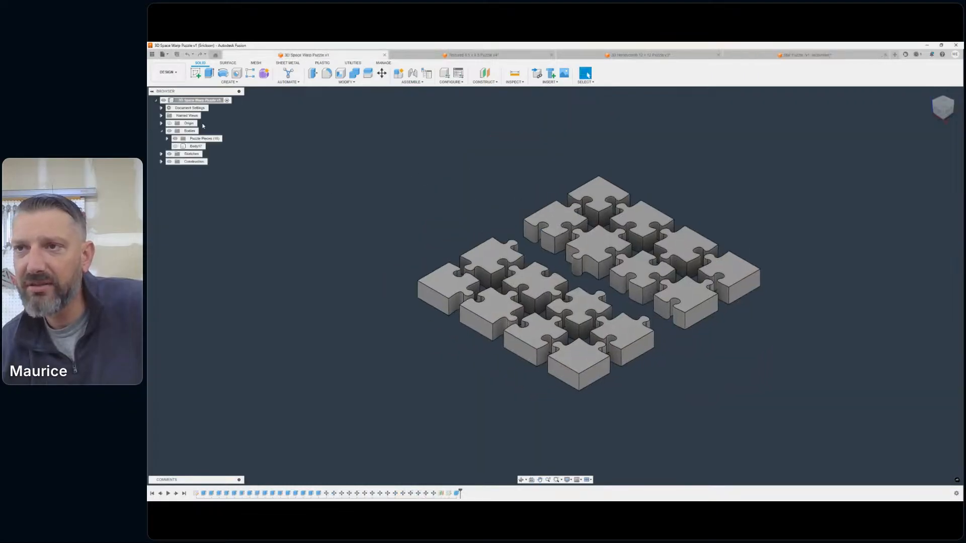
# - Save a copy of the design as 3D Space Warp Puzzle in the Puzzles project
pyautogui.click(164, 54)
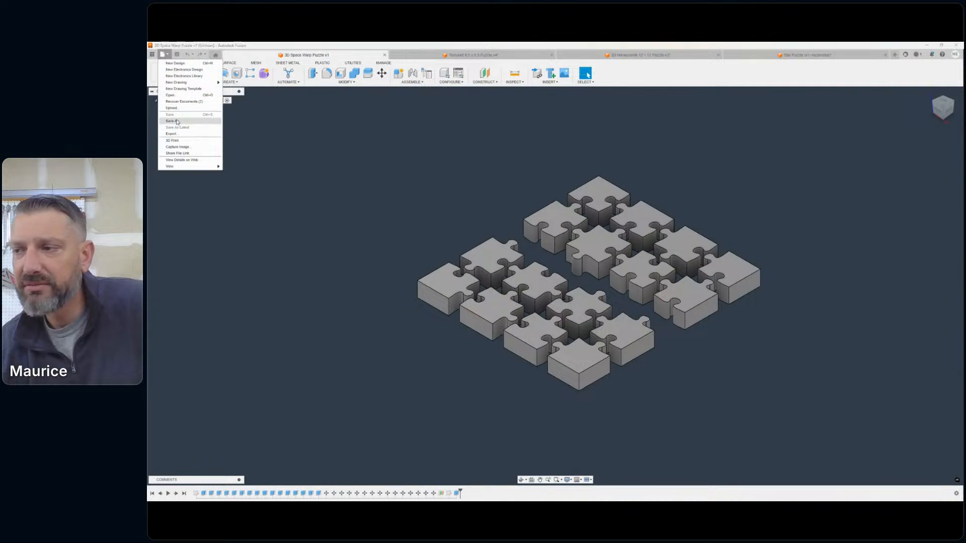
pyautogui.click(171, 121)
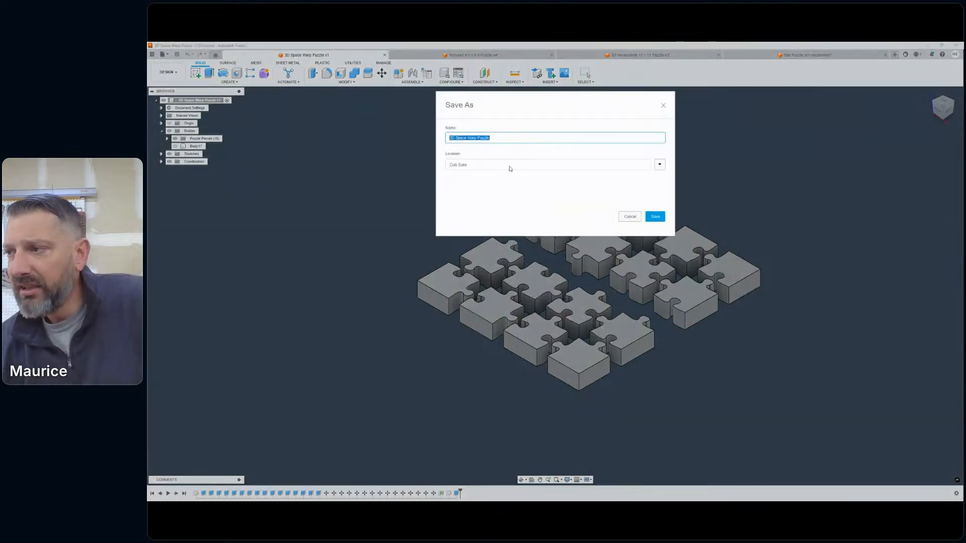
pyautogui.click(659, 165)
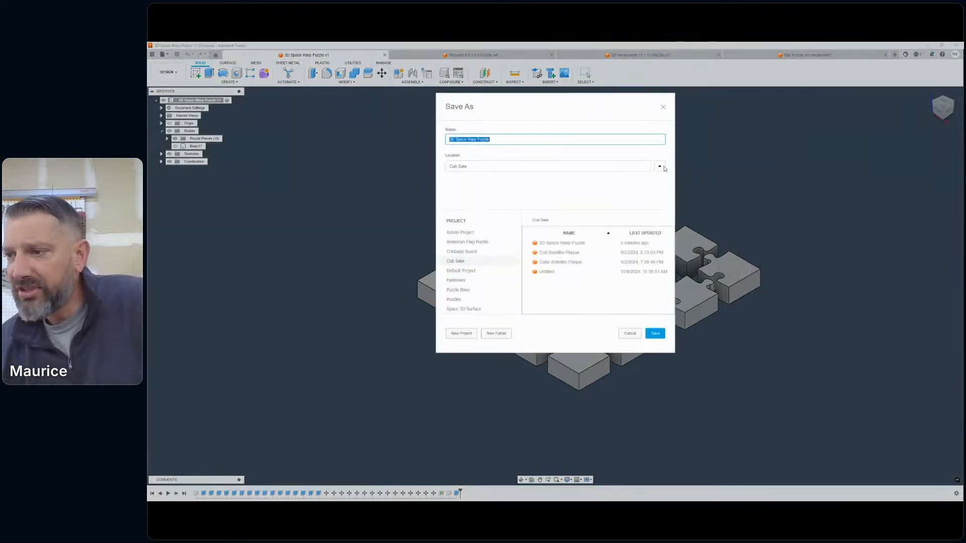
pyautogui.click(455, 300)
pyautogui.click(471, 139)
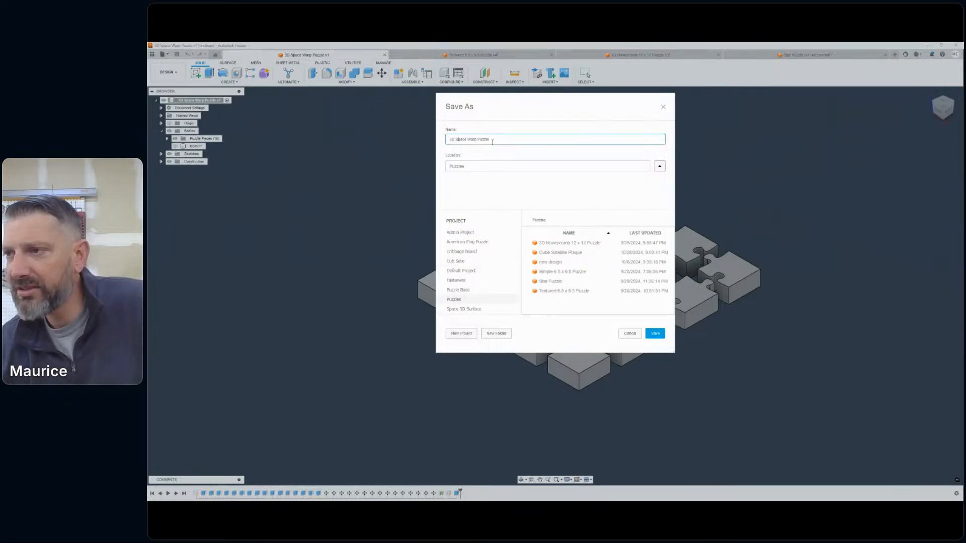
pyautogui.click(655, 334)
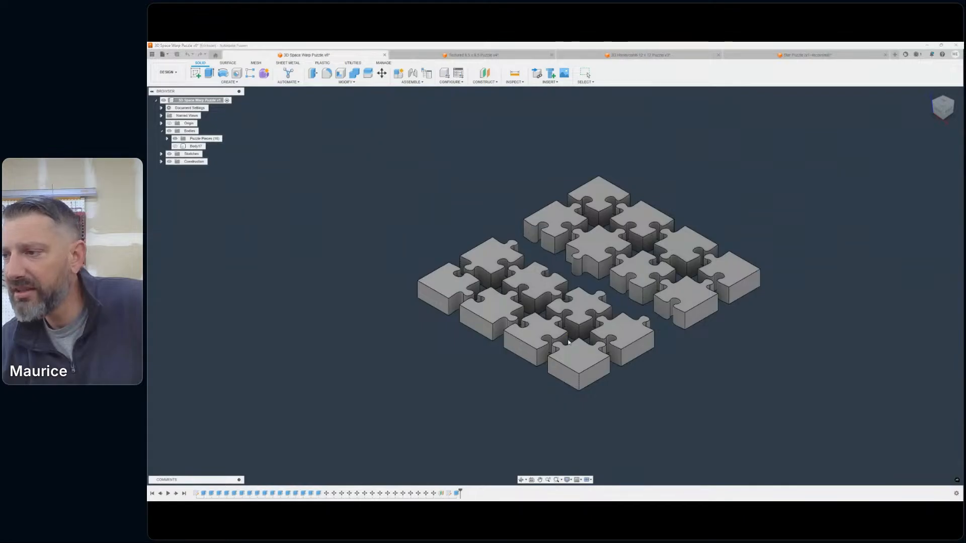
# - Expand the sketches, hide the Puzzle Pieces group and show the Puzzle Sketch
pyautogui.moveTo(488, 205); pyautogui.dragTo(458, 203, button='middle')
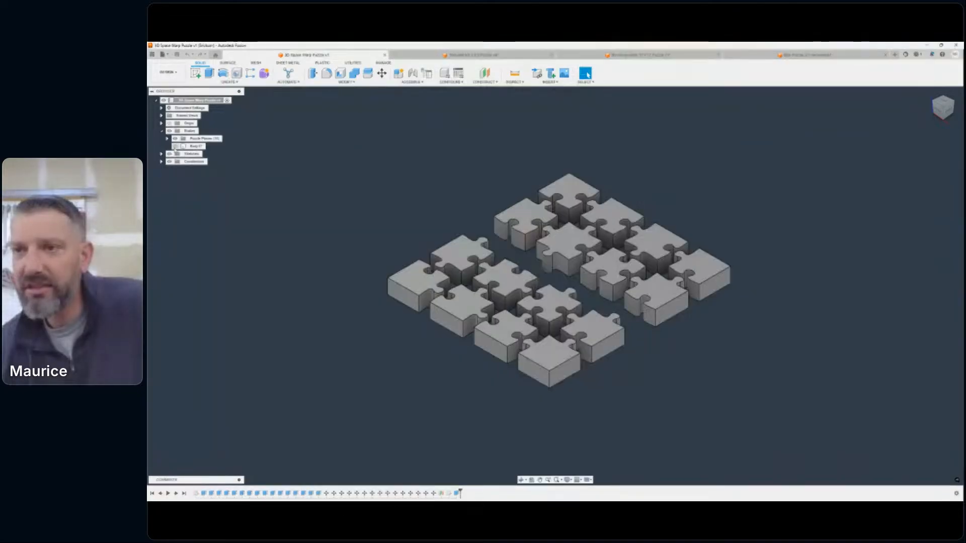
pyautogui.click(162, 154)
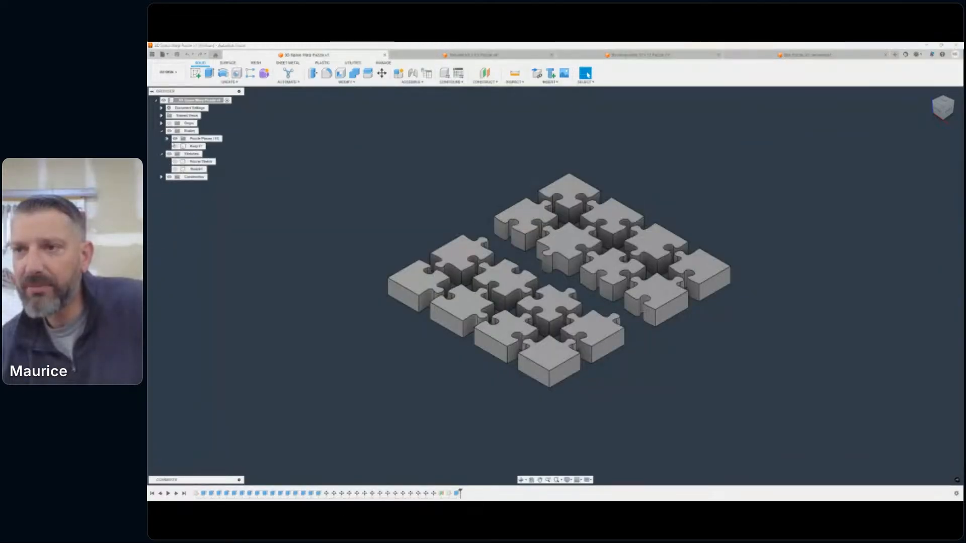
pyautogui.click(175, 138)
pyautogui.click(176, 161)
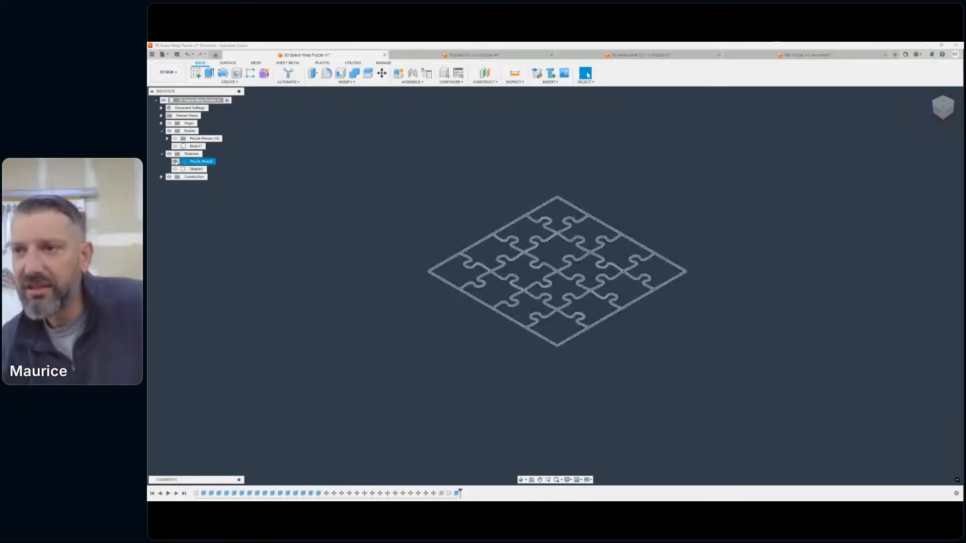
pyautogui.scroll(5, 528, 221)
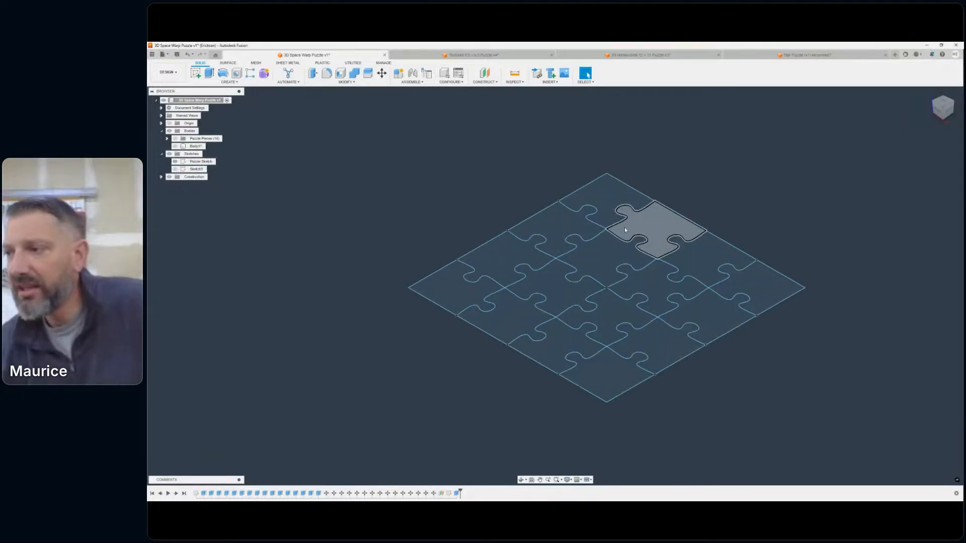
pyautogui.scroll(-3, 536, 184)
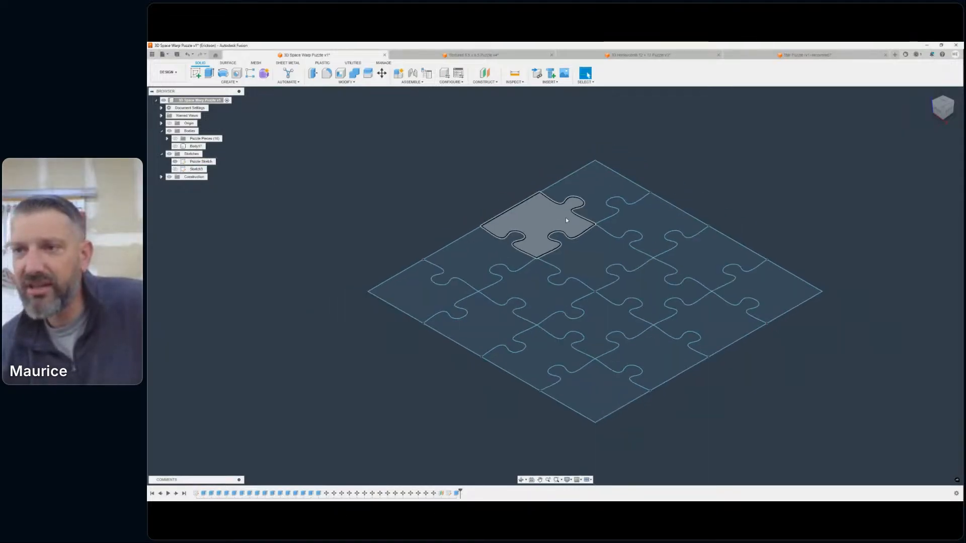
# - Show the Puzzle Pieces group over the sketch for comparison and hide it again
pyautogui.click(175, 138)
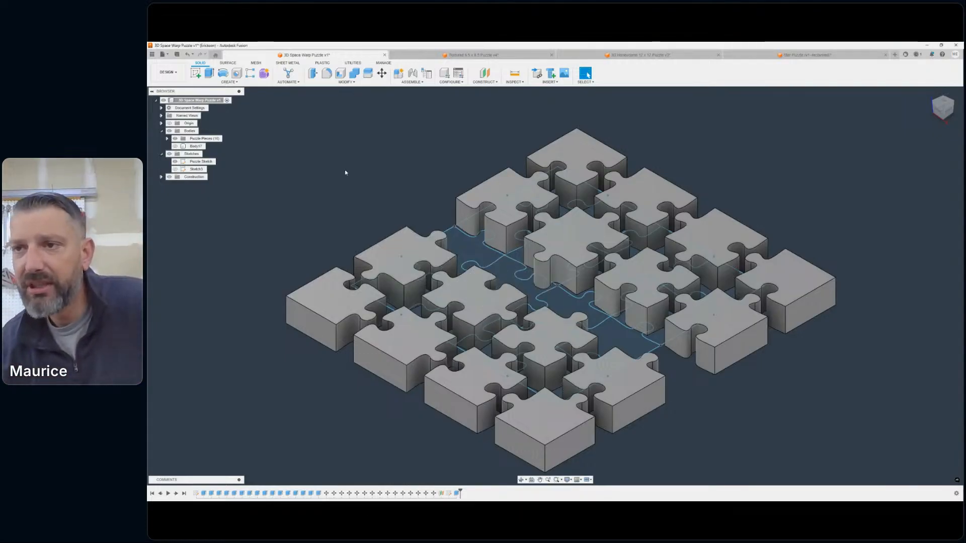
pyautogui.click(175, 138)
pyautogui.moveTo(417, 148); pyautogui.dragTo(461, 138, button='middle')
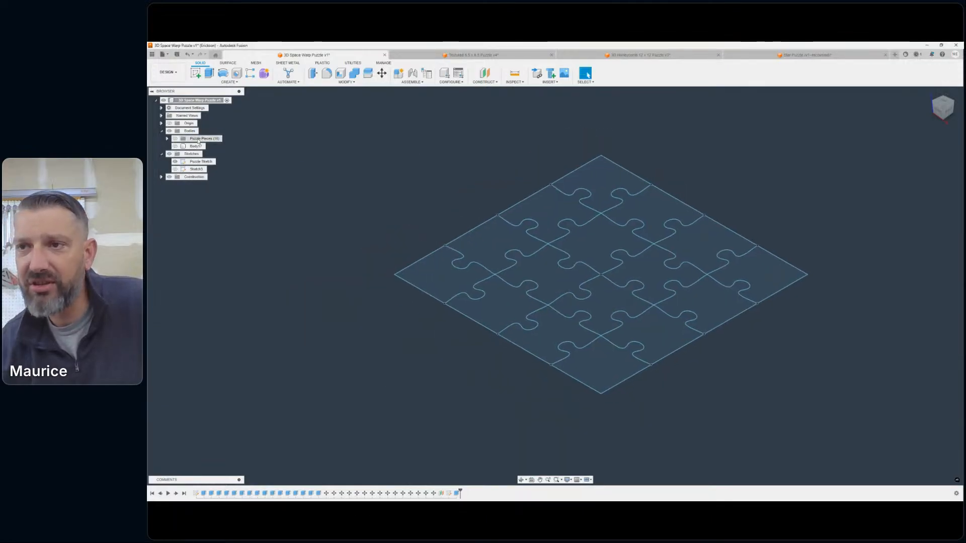
# - Extrude the far corner piece of the Puzzle Sketch 1.75 in as a new body
pyautogui.scroll(-1, 395, 139)
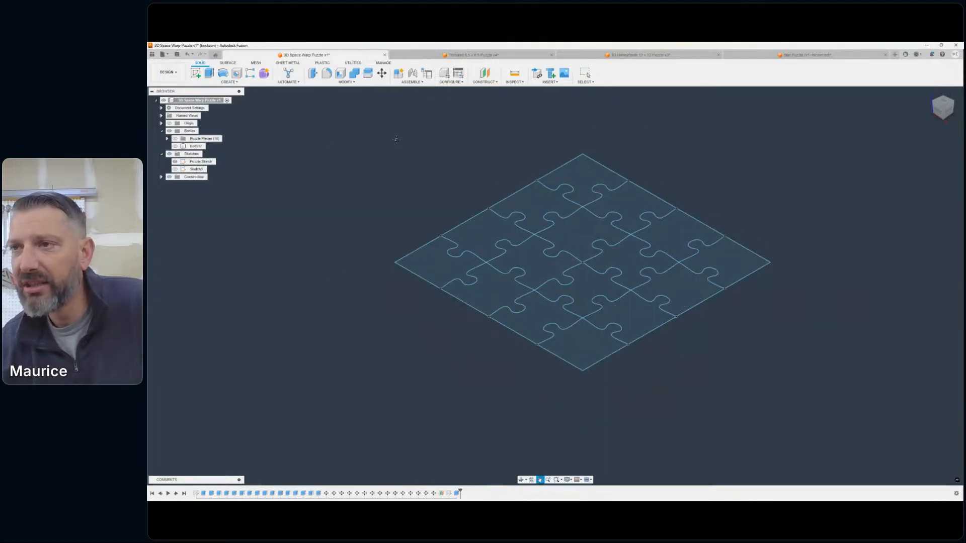
pyautogui.moveTo(394, 140); pyautogui.dragTo(337, 135, button='middle')
pyautogui.click(208, 75)
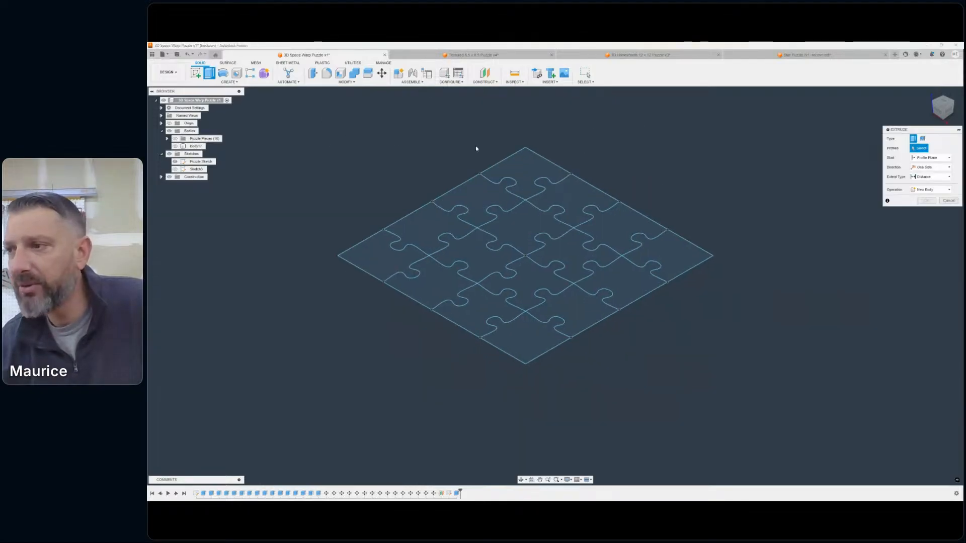
pyautogui.click(520, 160)
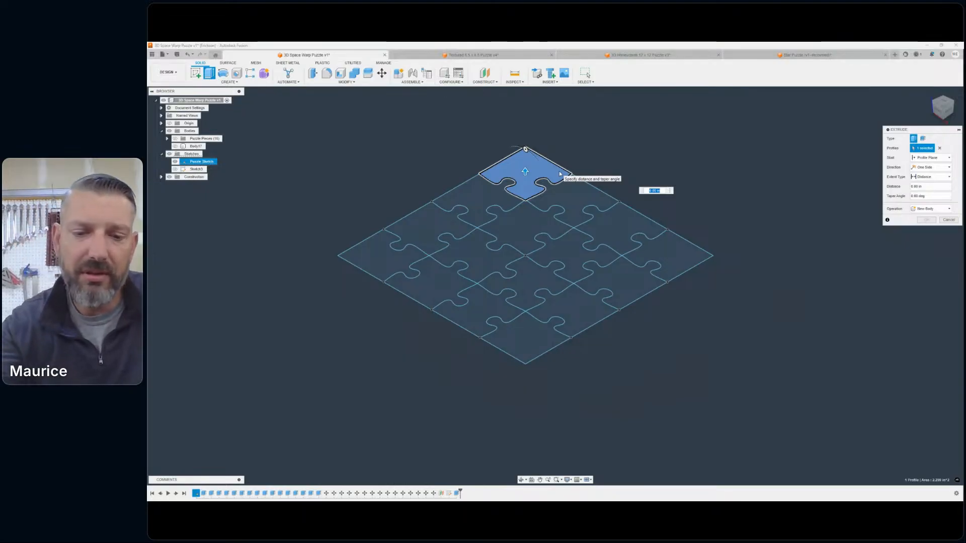
pyautogui.write('1.75')
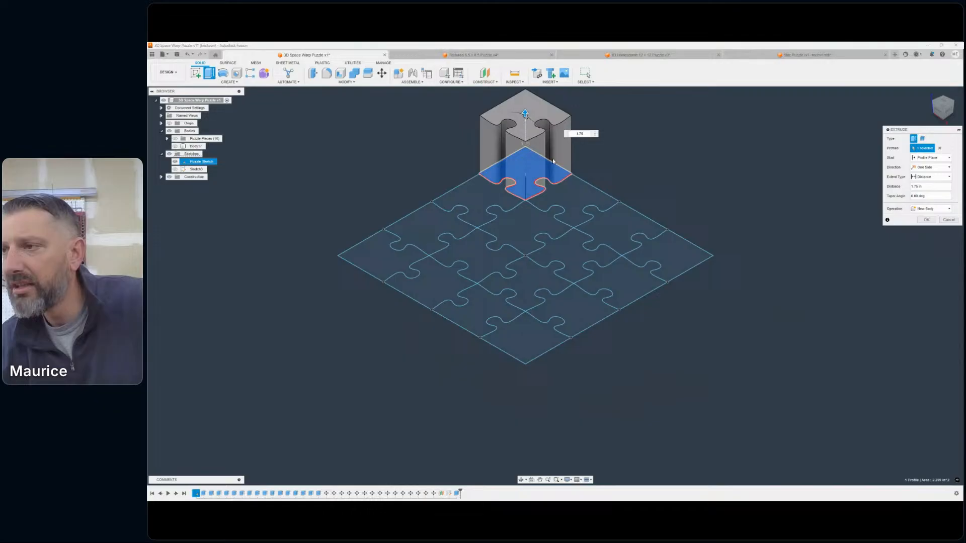
pyautogui.scroll(-2, 592, 163)
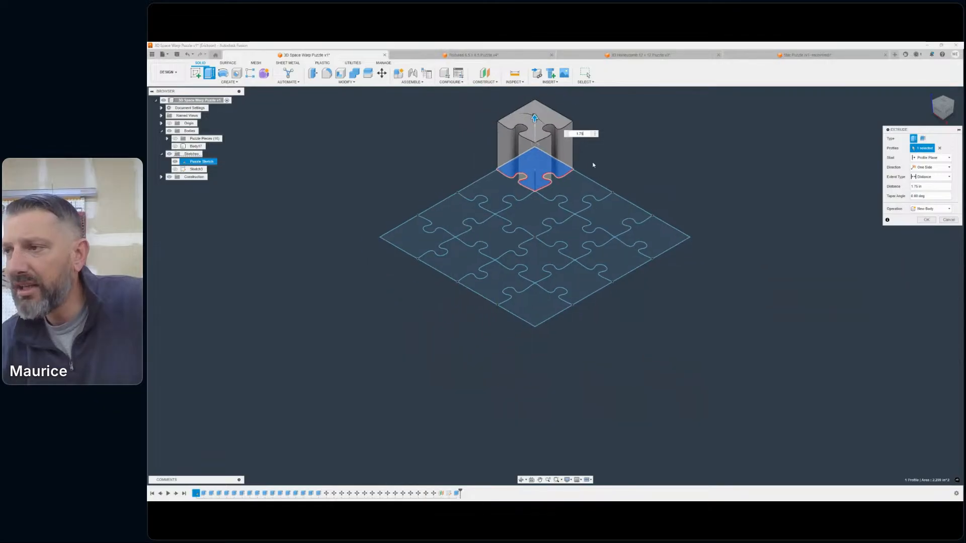
pyautogui.moveTo(593, 165); pyautogui.dragTo(633, 220, button='middle')
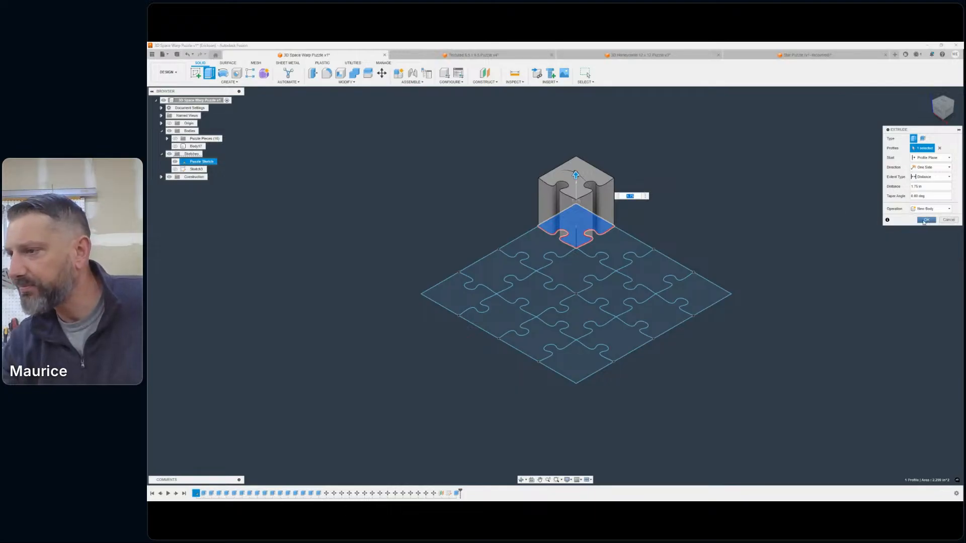
pyautogui.scroll(5, 573, 173)
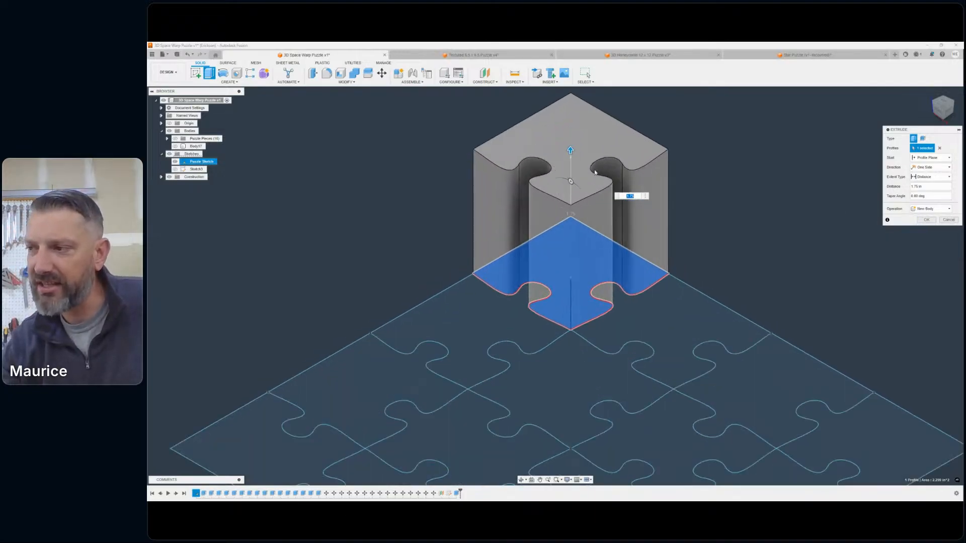
pyautogui.scroll(-5, 618, 172)
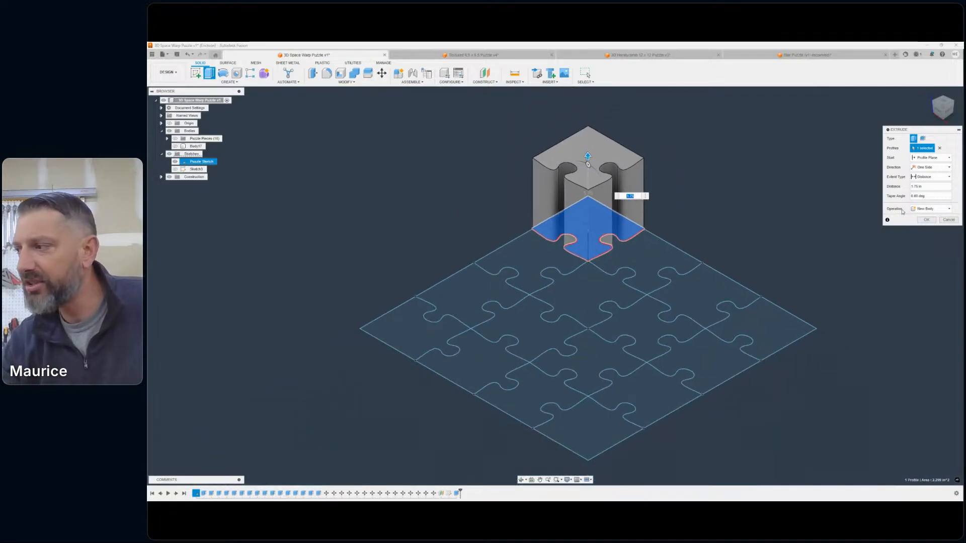
pyautogui.click(926, 220)
# - Show the Puzzle Sketch again with the Extrude command running
pyautogui.scroll(-3, 681, 212)
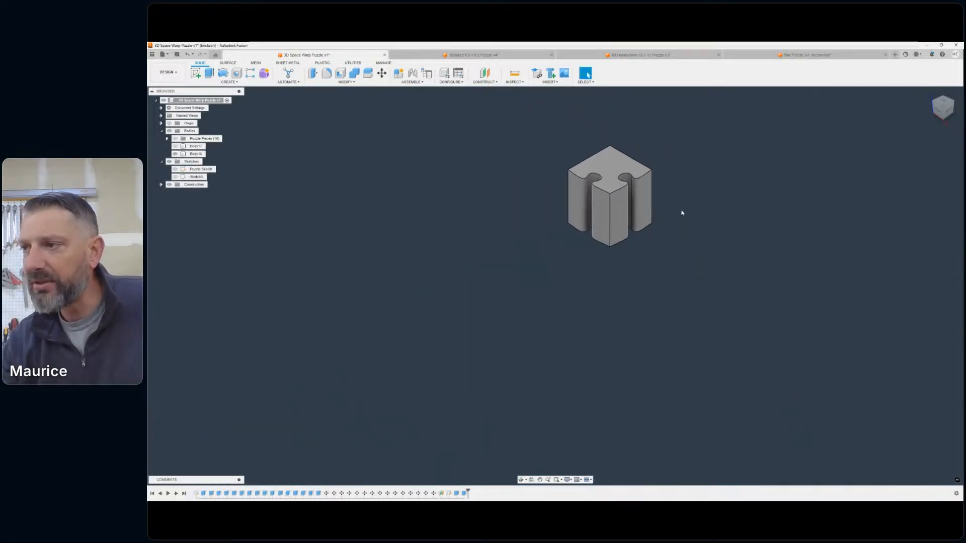
pyautogui.click(208, 73)
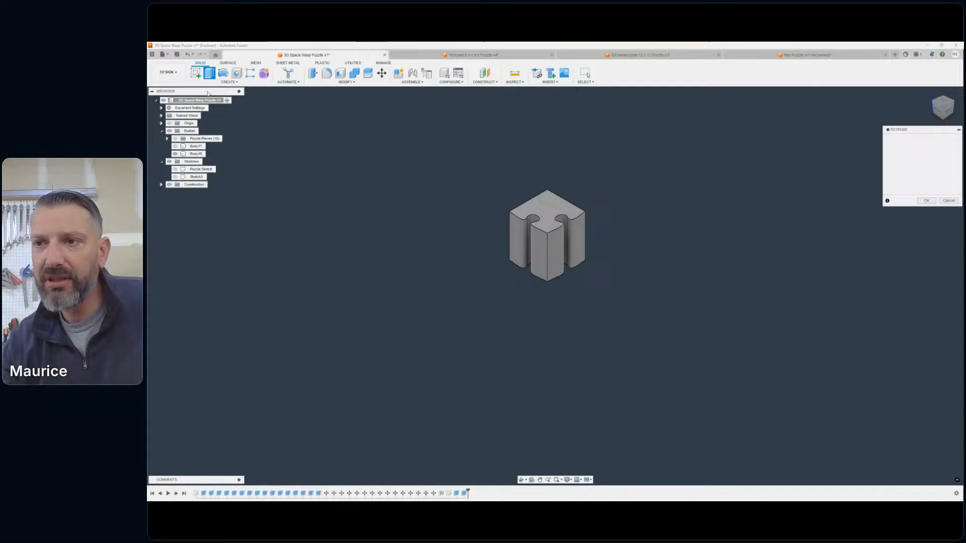
pyautogui.click(175, 169)
pyautogui.scroll(5, 662, 246)
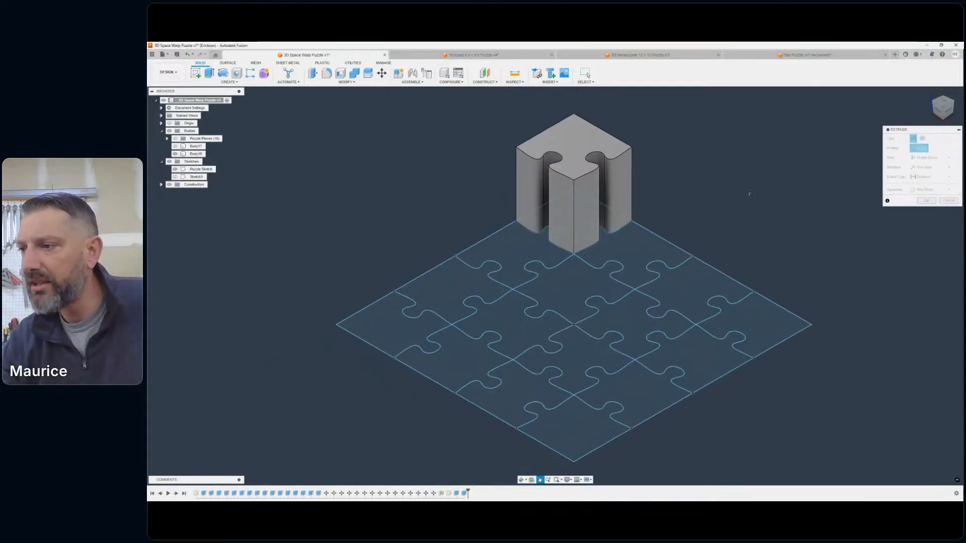
pyautogui.click(461, 276)
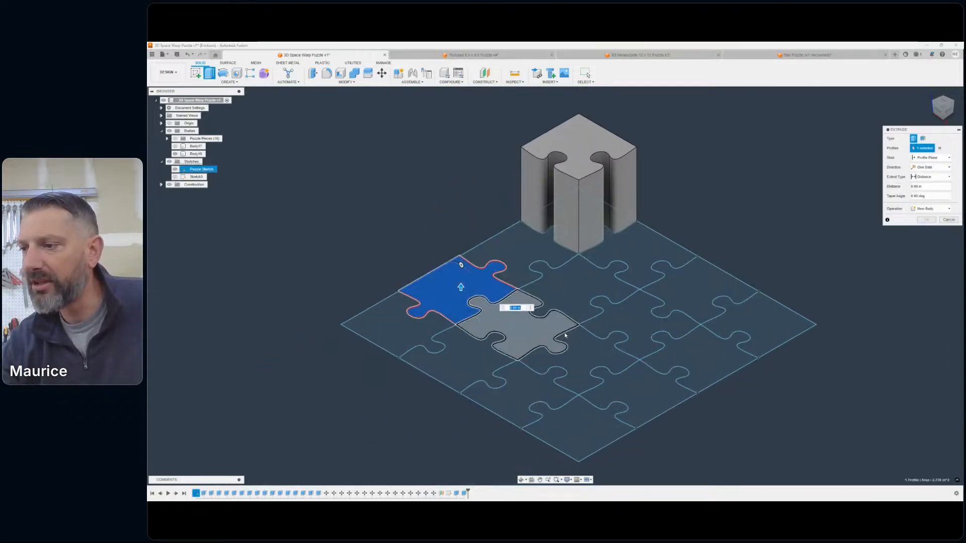
pyautogui.click(576, 357)
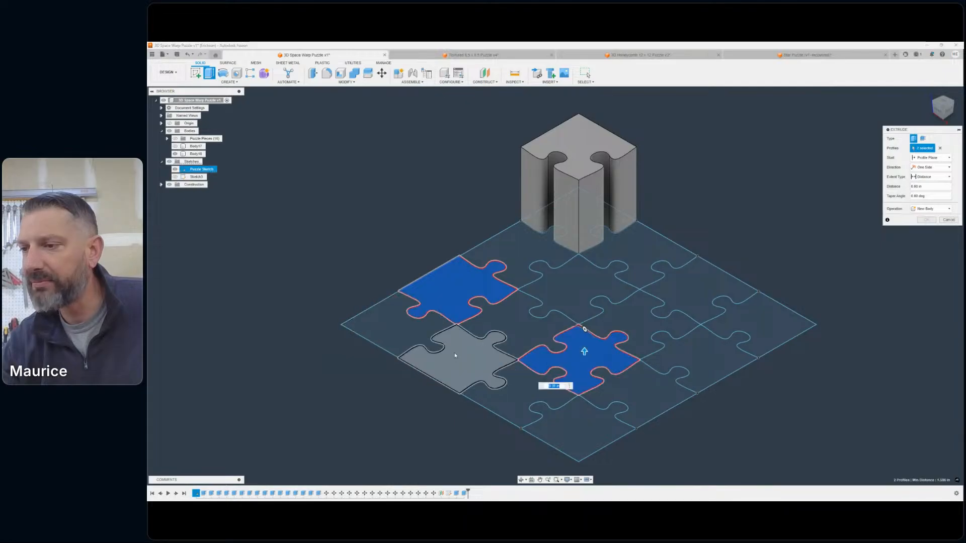
pyautogui.click(772, 328)
pyautogui.click(755, 322)
pyautogui.click(577, 345)
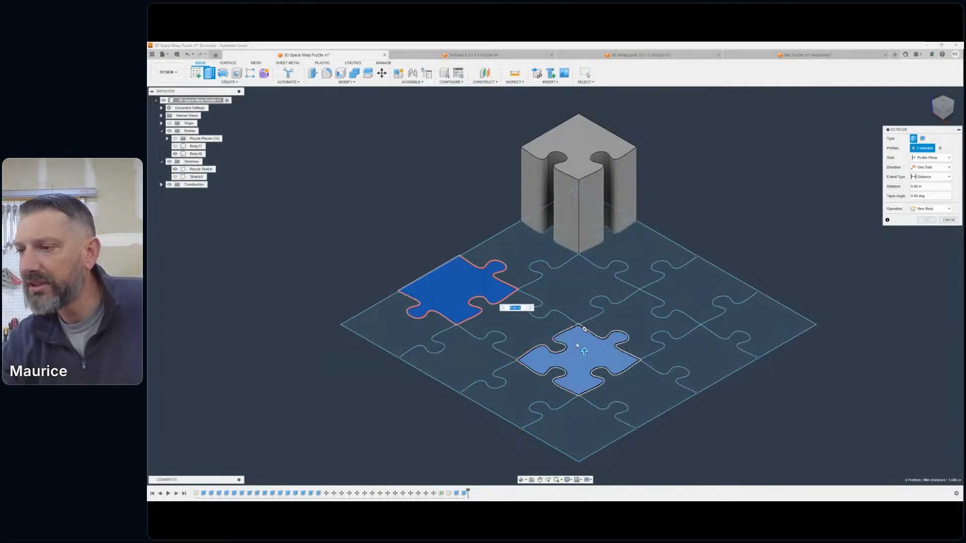
pyautogui.click(500, 289)
pyautogui.click(656, 245)
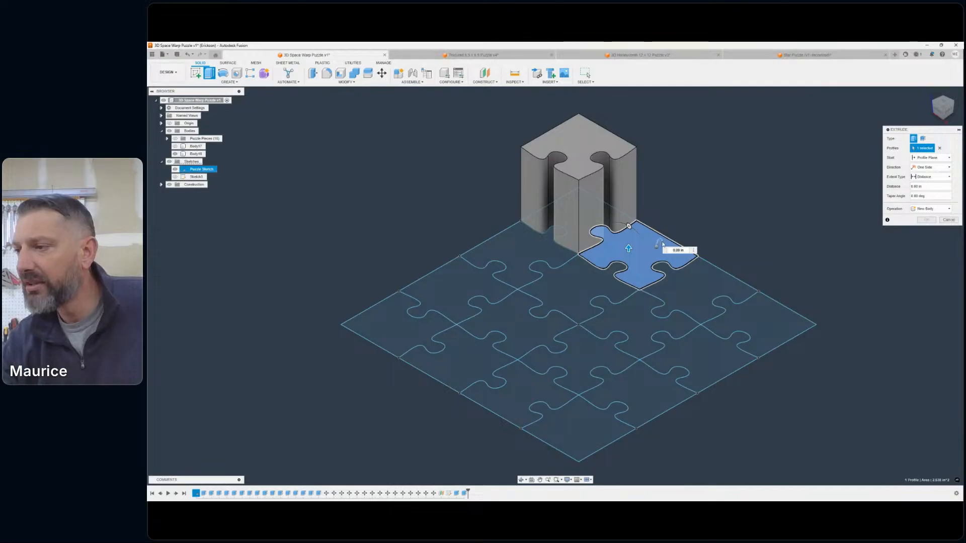
pyautogui.click(674, 254)
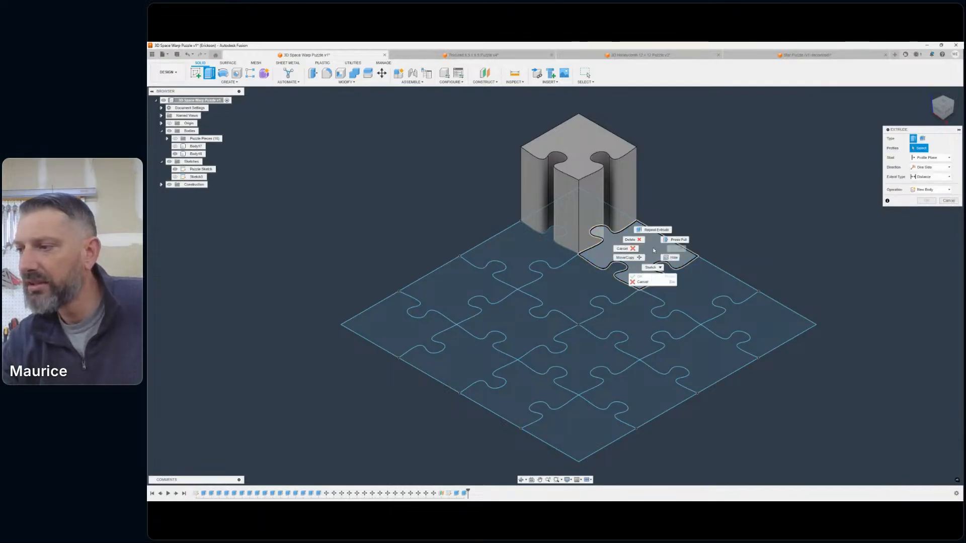
# - Extrude the second piece of the far right row, beside the extruded corner, 1.75 in with the New Body operation
pyautogui.click(649, 241)
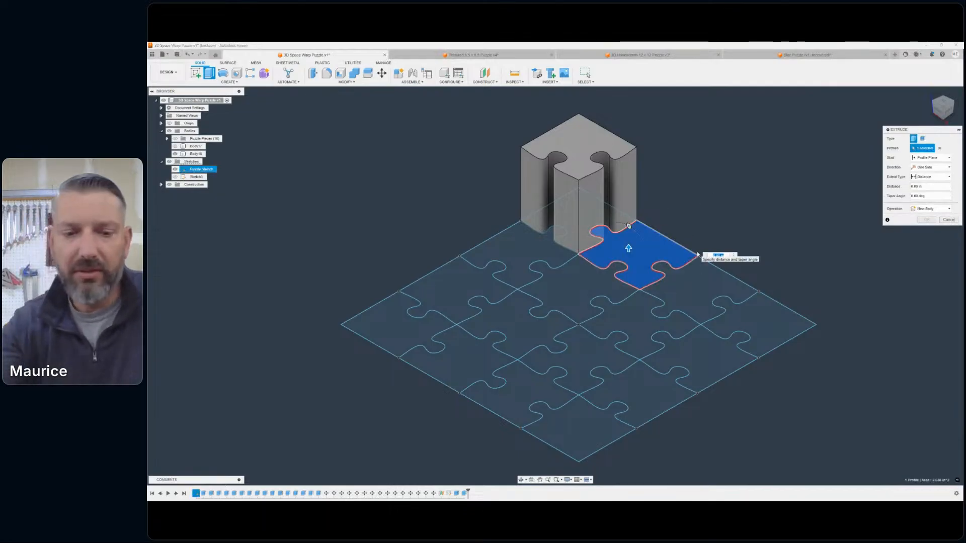
pyautogui.write('1.75')
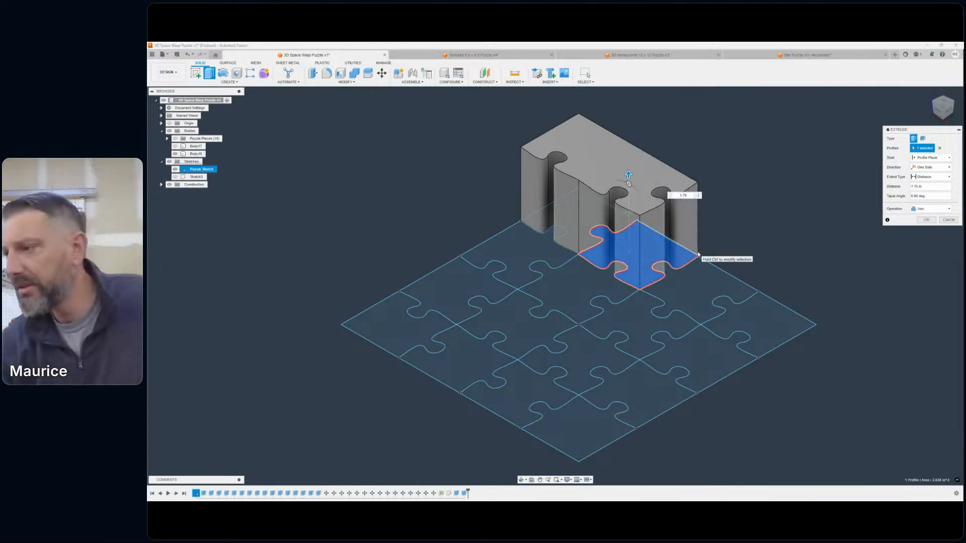
pyautogui.click(930, 208)
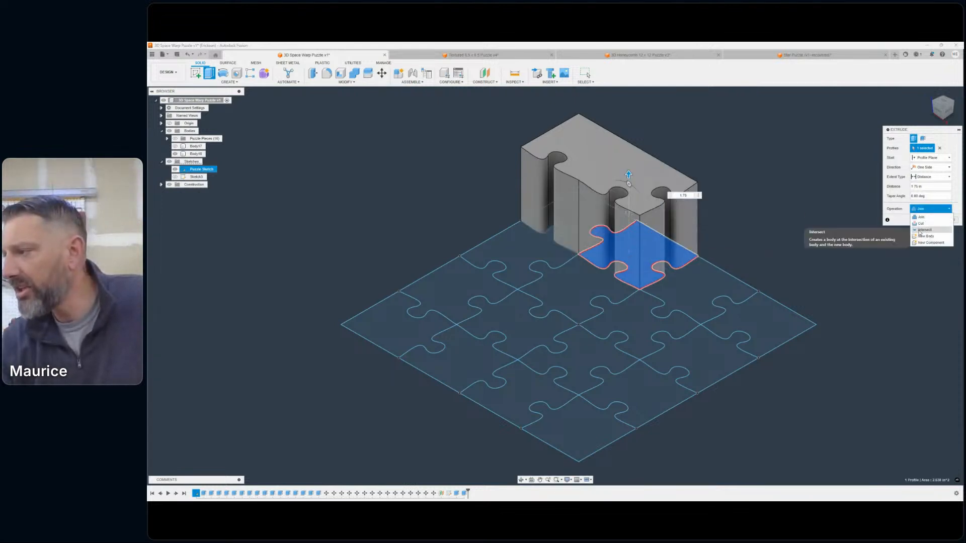
pyautogui.click(926, 237)
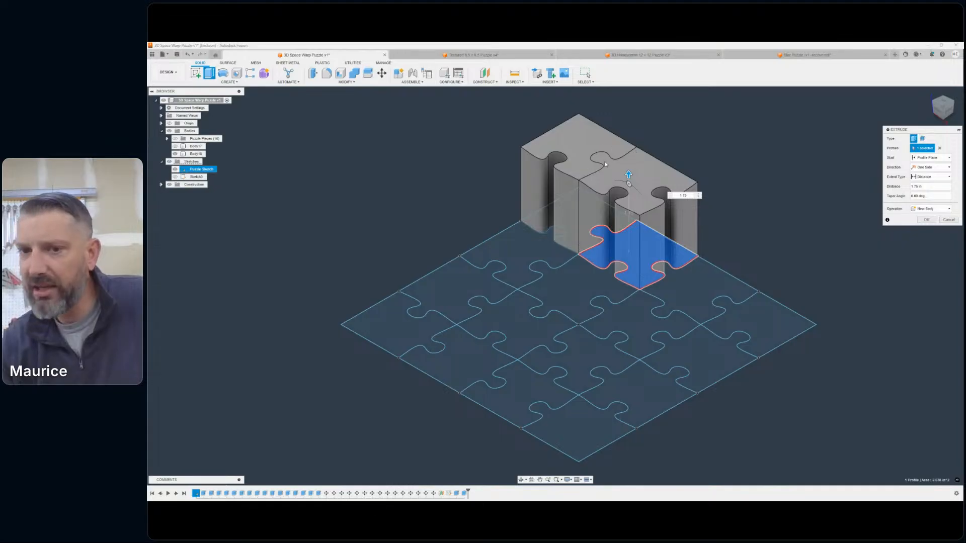
pyautogui.scroll(3, 605, 161)
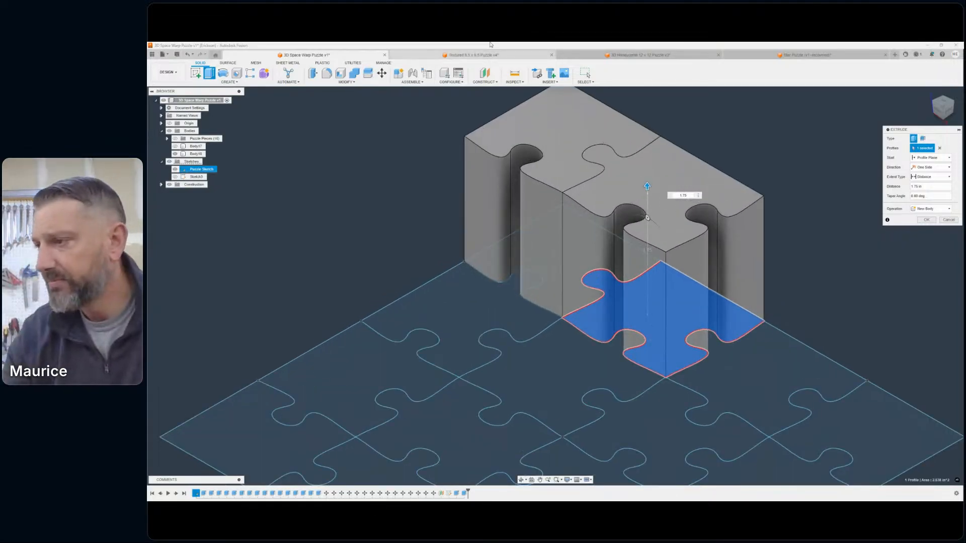
pyautogui.scroll(-3, 702, 187)
pyautogui.moveTo(701, 188); pyautogui.dragTo(619, 162, button='middle')
pyautogui.rightClick(735, 189)
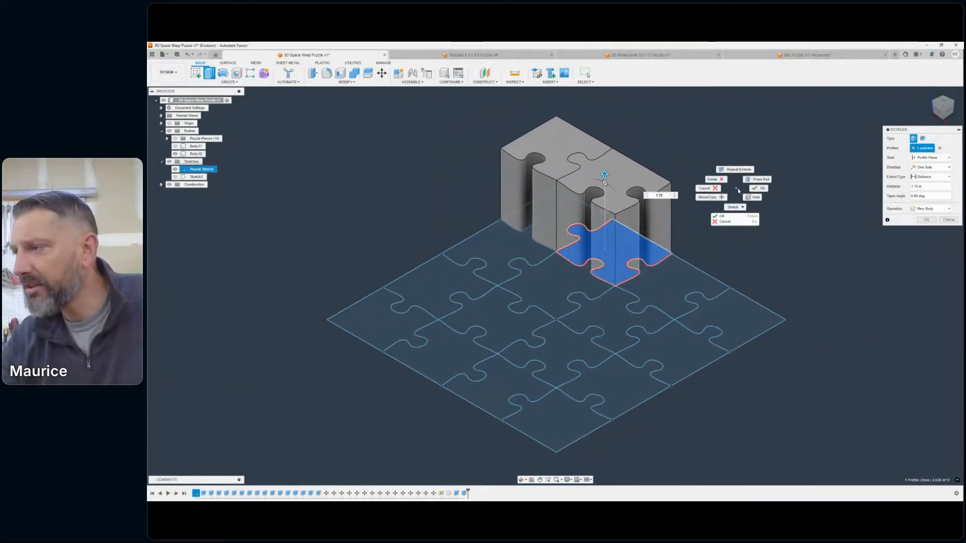
pyautogui.click(735, 169)
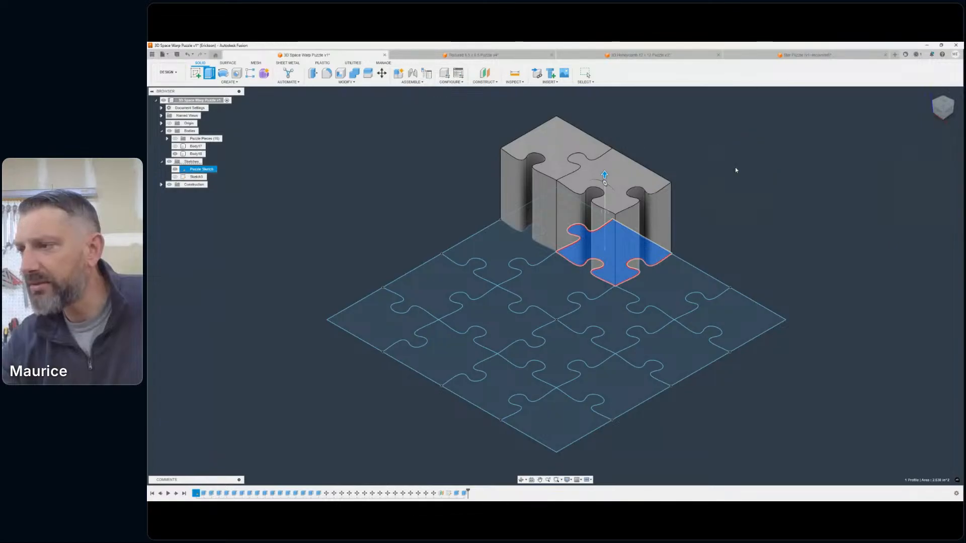
# - Extrude the third piece of the far right row 1.75 in with the New Body operation
pyautogui.click(660, 269)
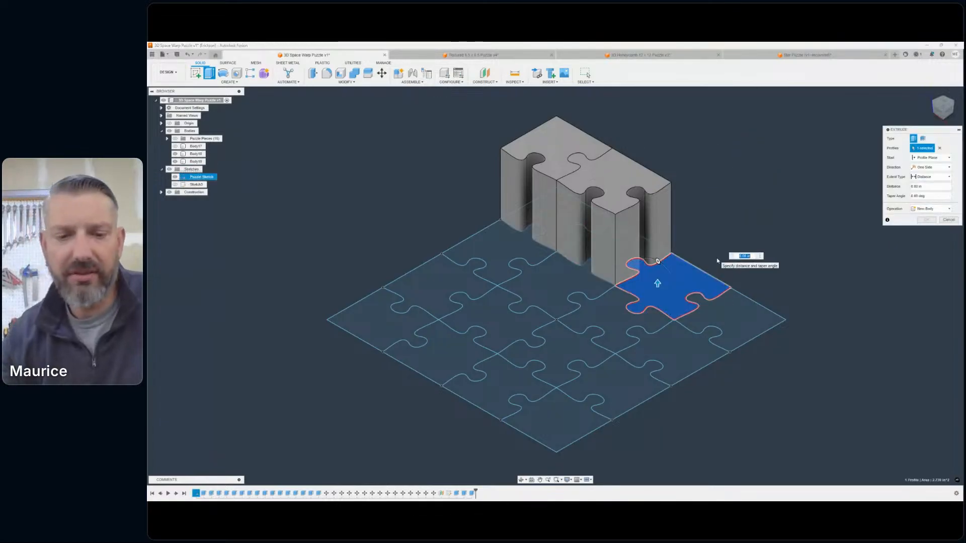
pyautogui.write('1.75')
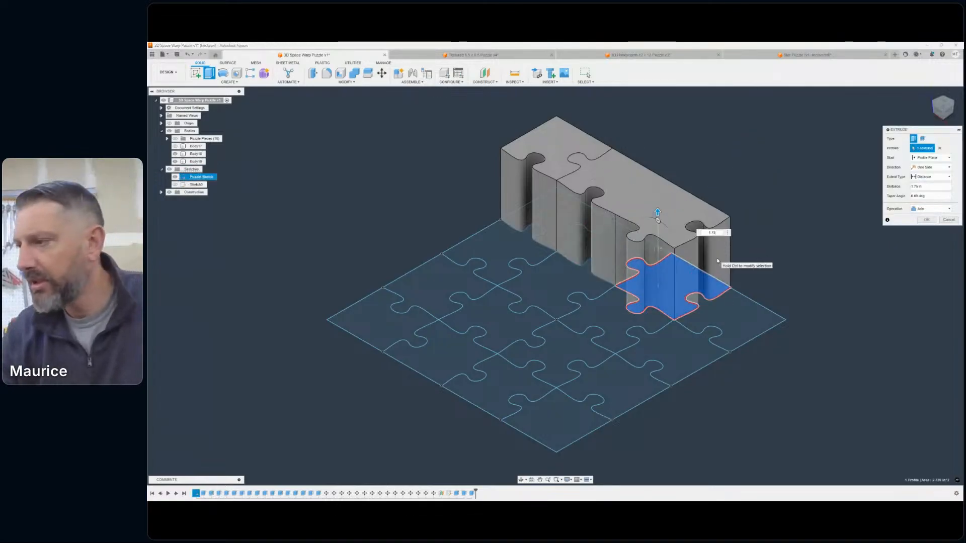
pyautogui.press('Return')
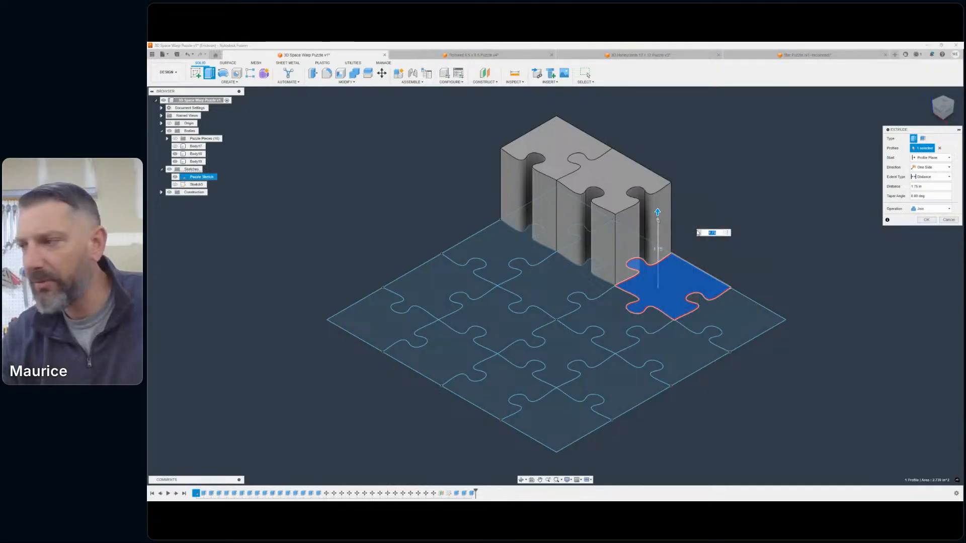
pyautogui.click(922, 209)
pyautogui.click(920, 216)
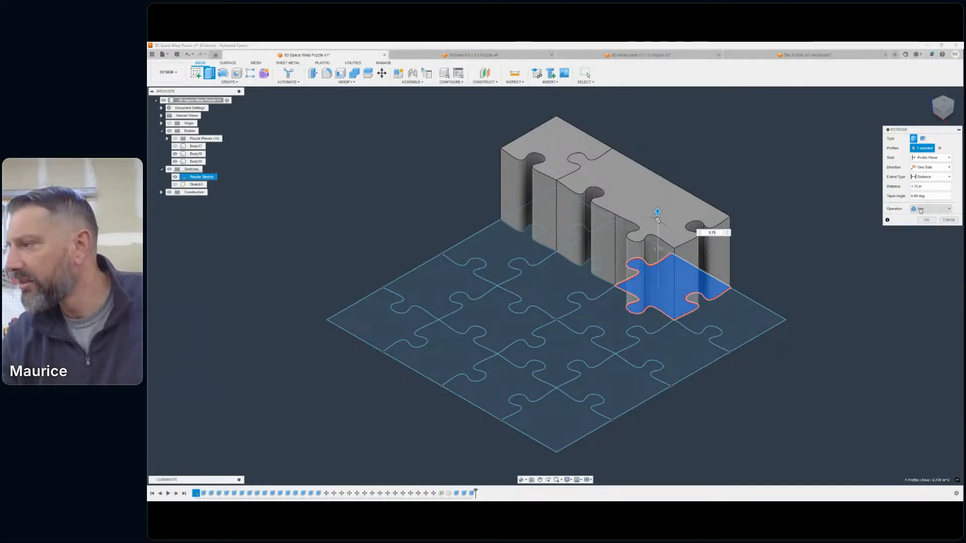
pyautogui.click(921, 209)
pyautogui.click(923, 230)
pyautogui.click(930, 209)
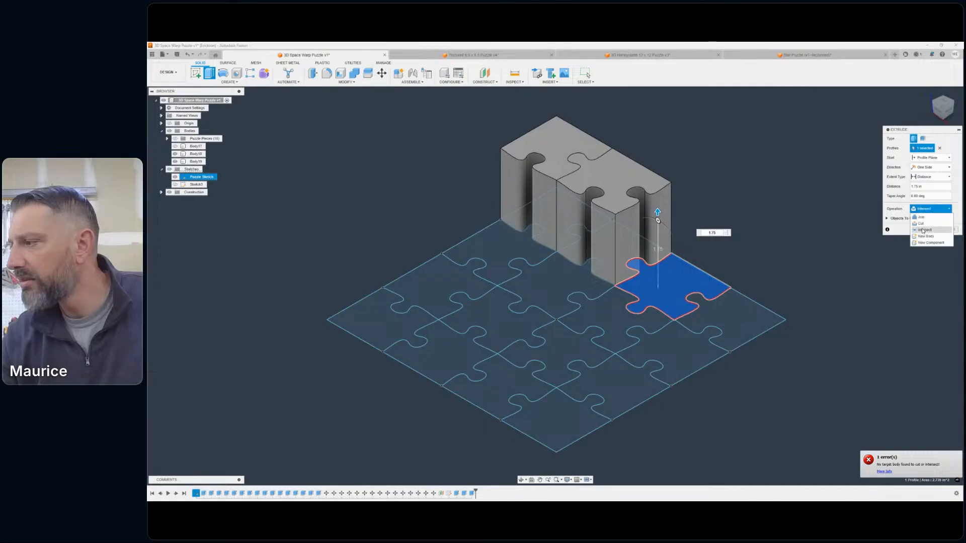
pyautogui.click(924, 237)
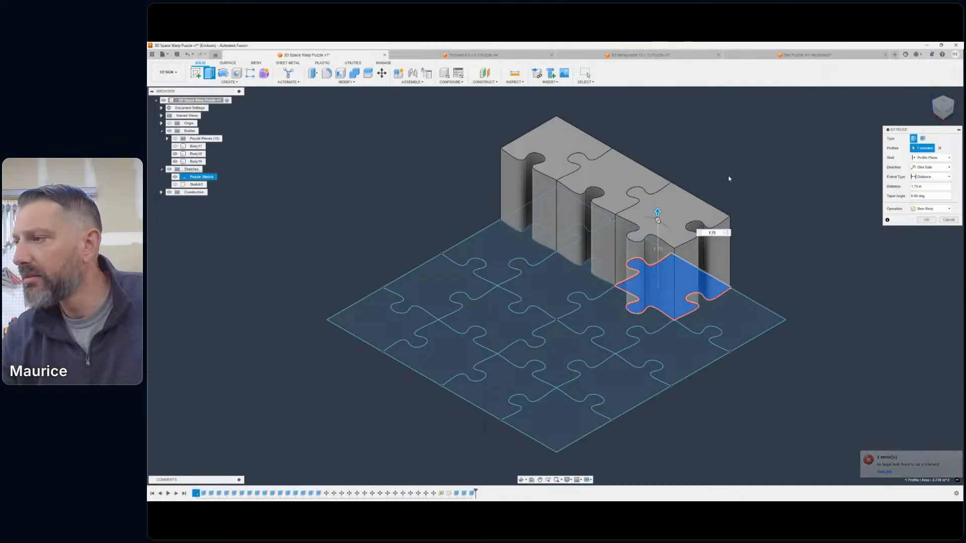
pyautogui.rightClick(729, 175)
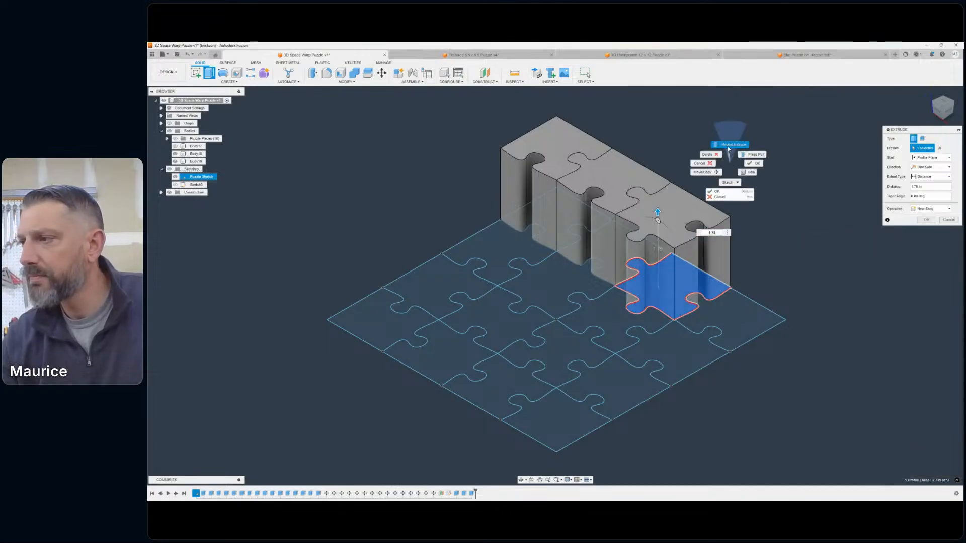
pyautogui.click(726, 146)
# - Try to extrude the end corner piece of the row 1.75 in, and undo the extrusion
pyautogui.click(728, 297)
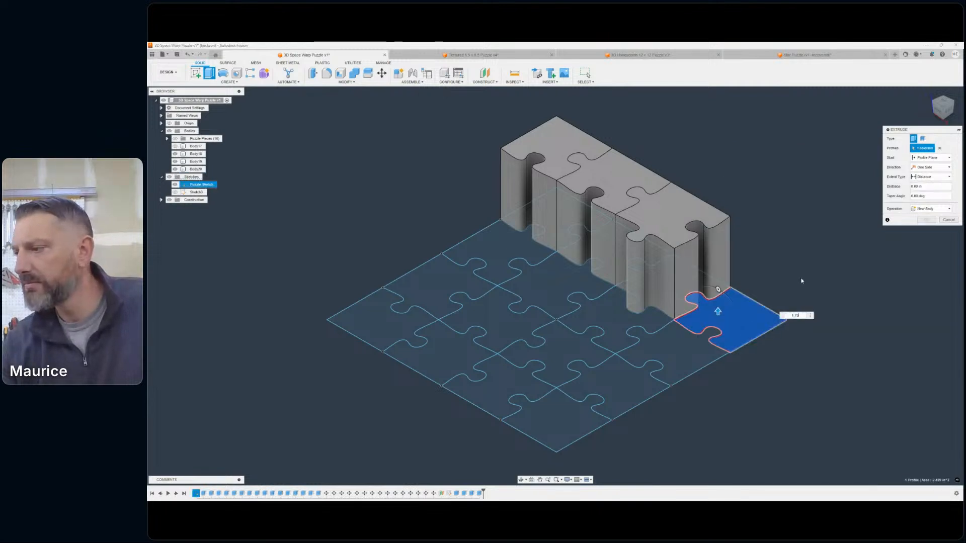
pyautogui.click(926, 220)
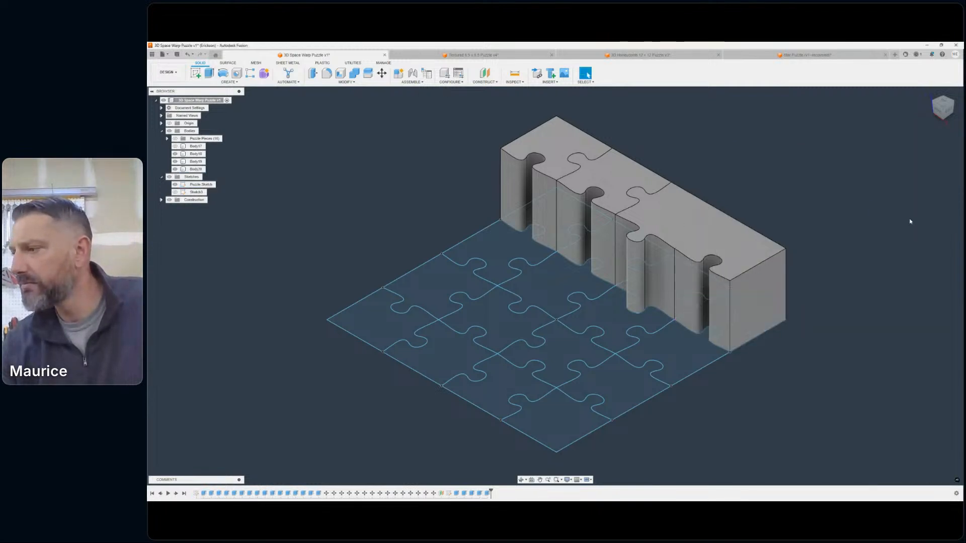
pyautogui.click(186, 54)
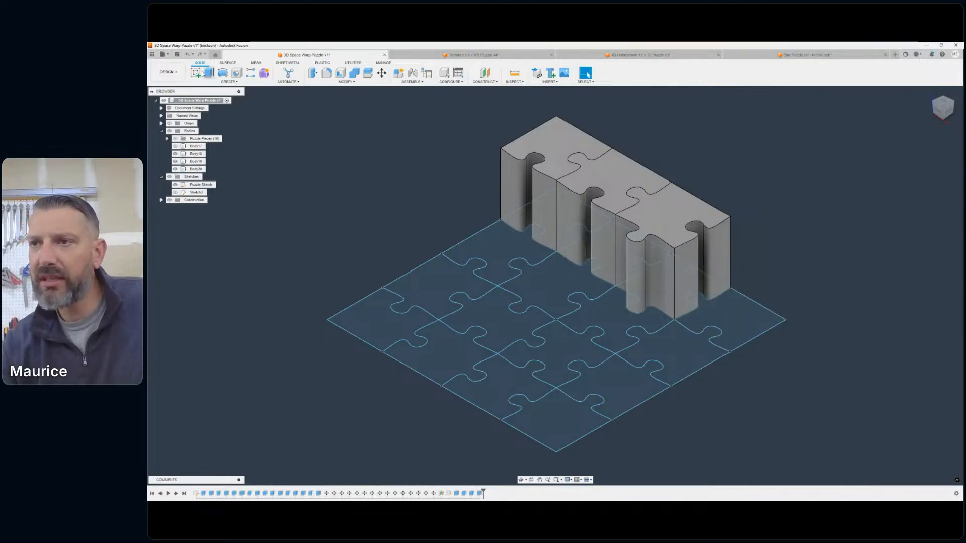
# - Extrude the end corner piece of the far right row 1.75 in with the New Body operation
pyautogui.click(199, 74)
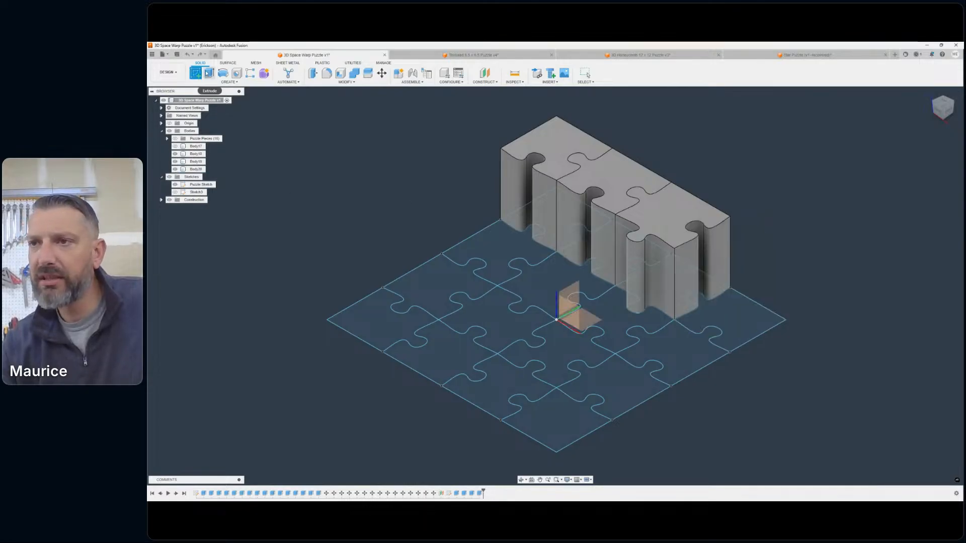
pyautogui.click(737, 323)
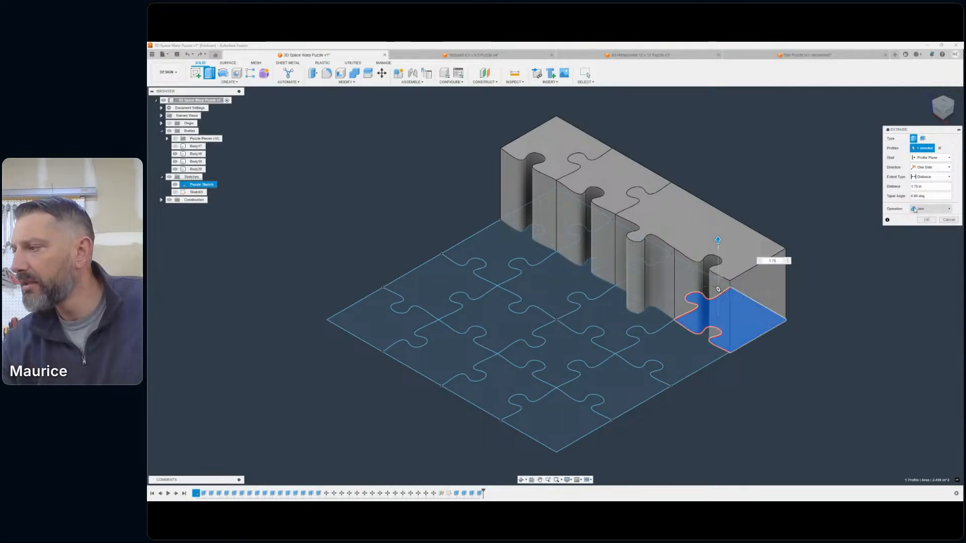
pyautogui.click(930, 208)
pyautogui.click(925, 236)
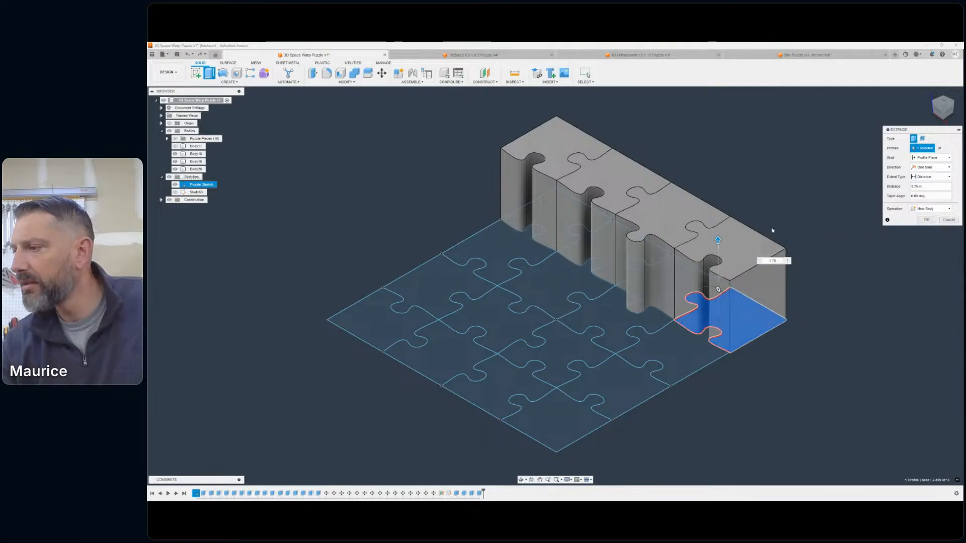
pyautogui.rightClick(764, 202)
pyautogui.click(759, 186)
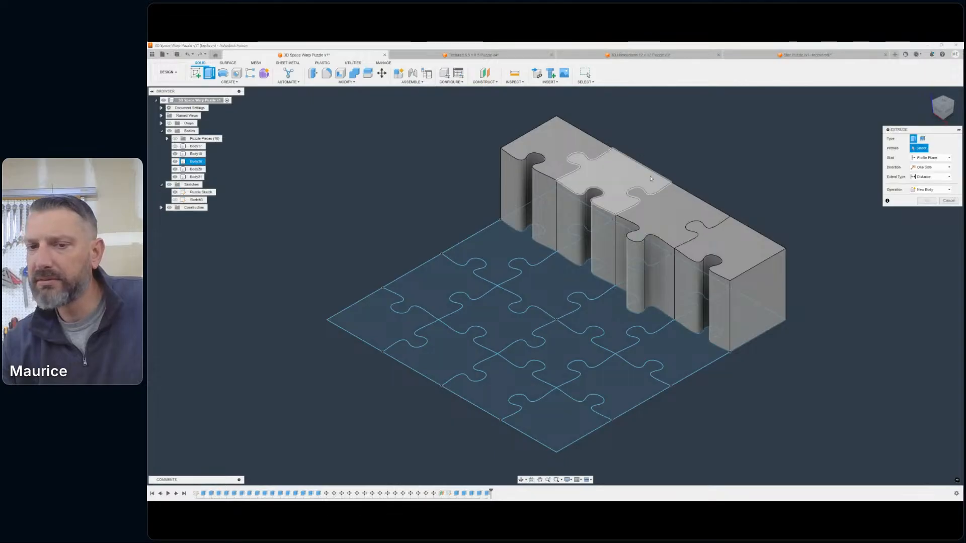
# - Try to extrude the first piece of the second row 1.75 in, and undo the extrusion
pyautogui.click(512, 237)
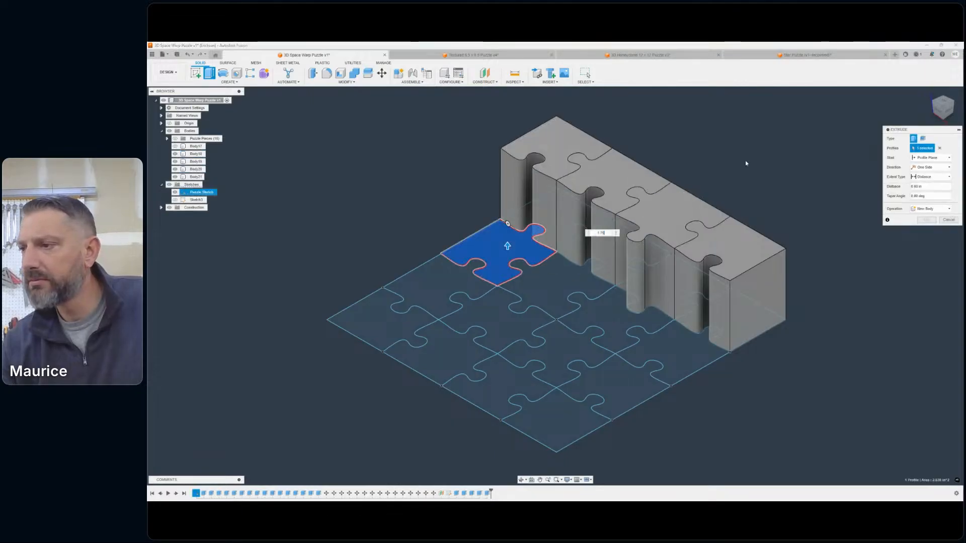
pyautogui.click(925, 219)
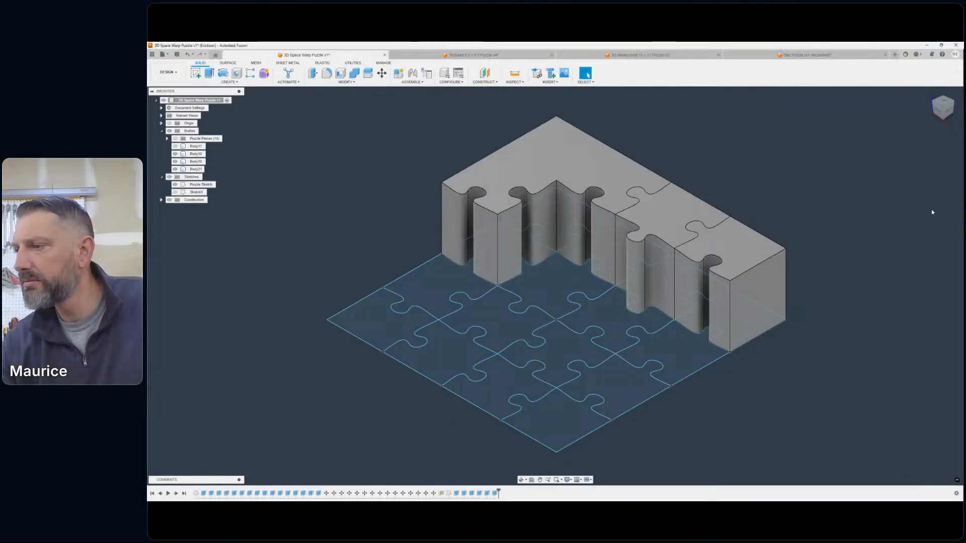
pyautogui.click(186, 55)
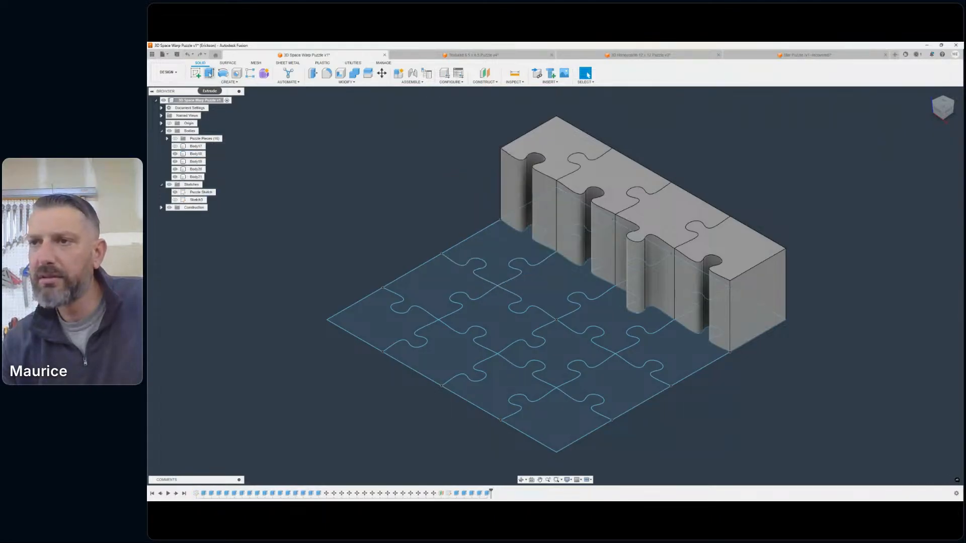
# - Extrude the first piece of the second row, on the sketch's outer edge, 1.75 in with the New Body operation
pyautogui.click(209, 73)
pyautogui.click(507, 244)
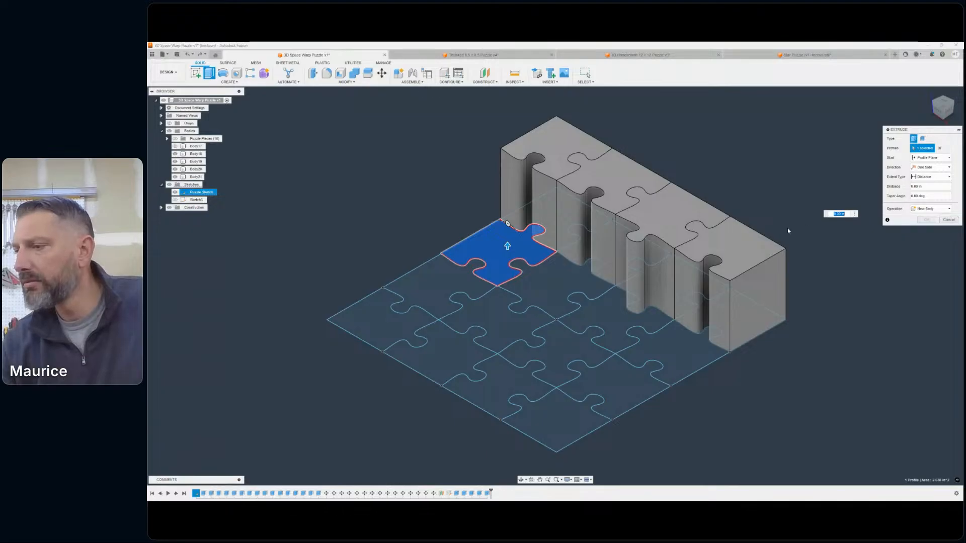
pyautogui.press('Return')
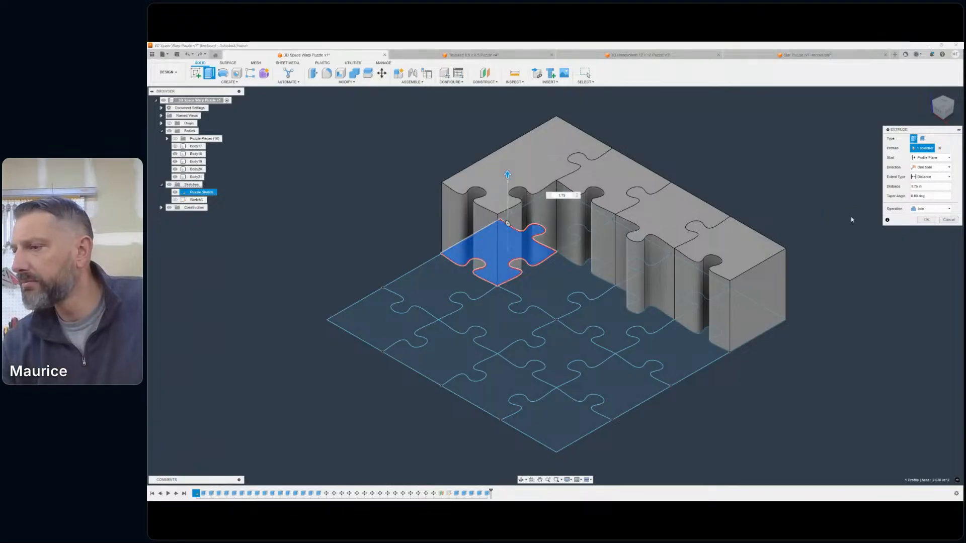
pyautogui.click(930, 208)
pyautogui.click(925, 235)
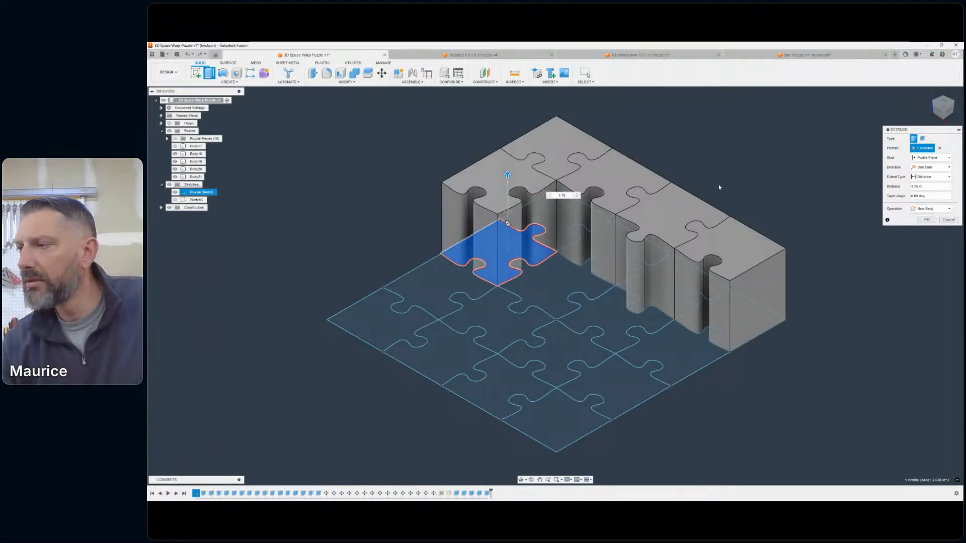
pyautogui.rightClick(718, 184)
pyautogui.click(721, 167)
# - Extrude the second piece of the second row, an inner piece, 1.75 in with the New Body operation
pyautogui.click(567, 270)
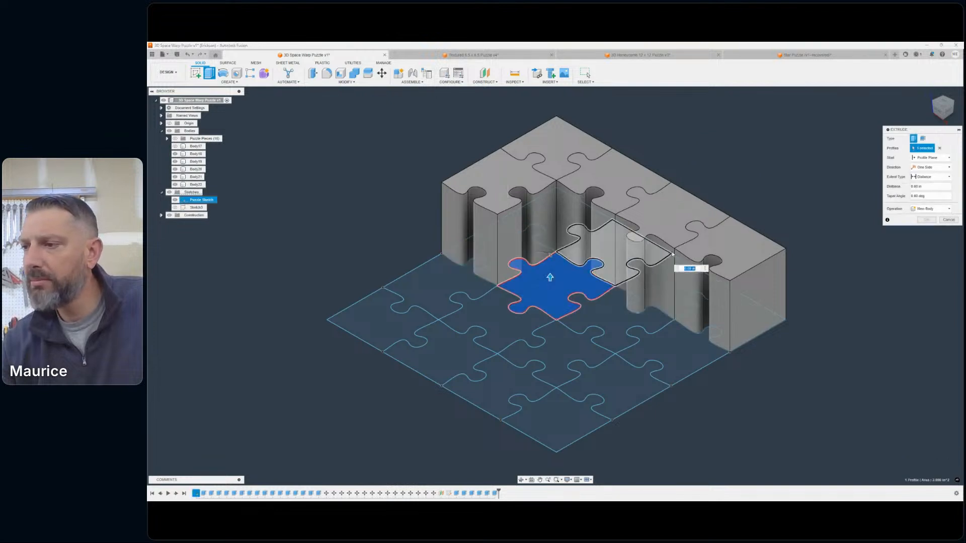
pyautogui.click(920, 210)
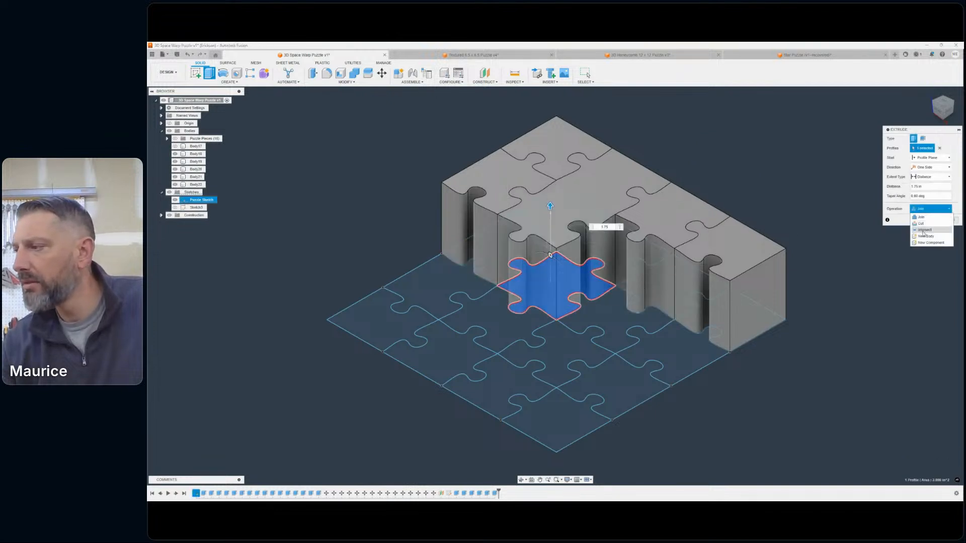
pyautogui.click(922, 236)
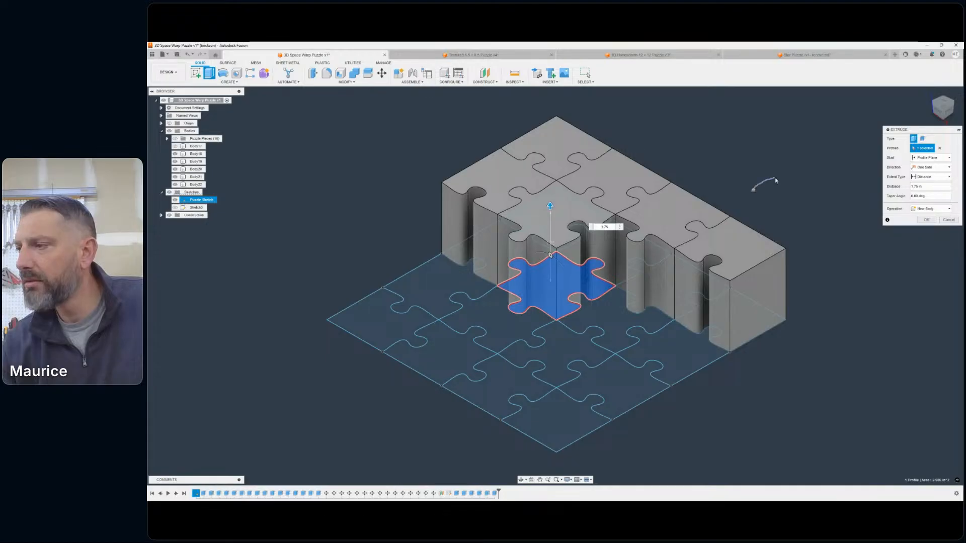
pyautogui.rightClick(752, 192)
pyautogui.click(764, 173)
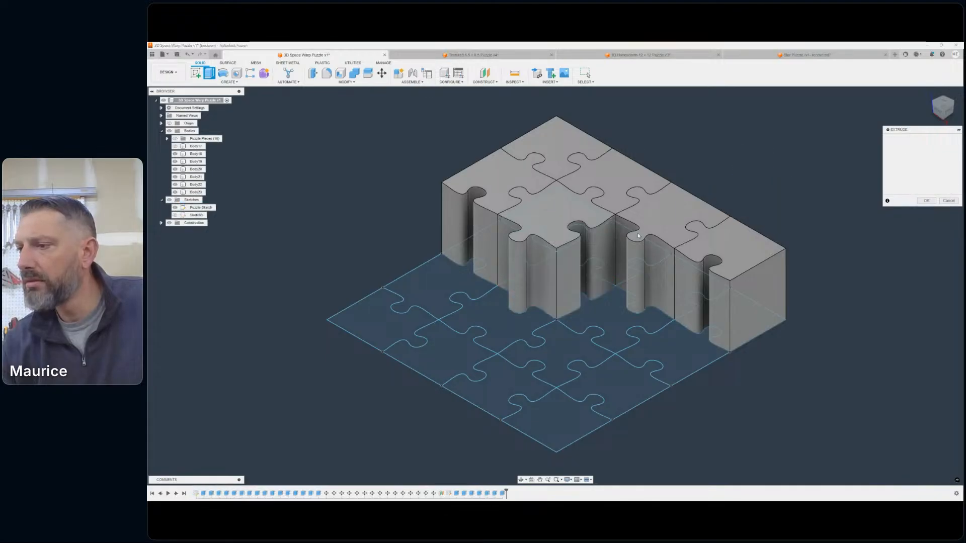
# - Extrude the third piece of the second row 1.75 in with the New Body operation
pyautogui.click(598, 309)
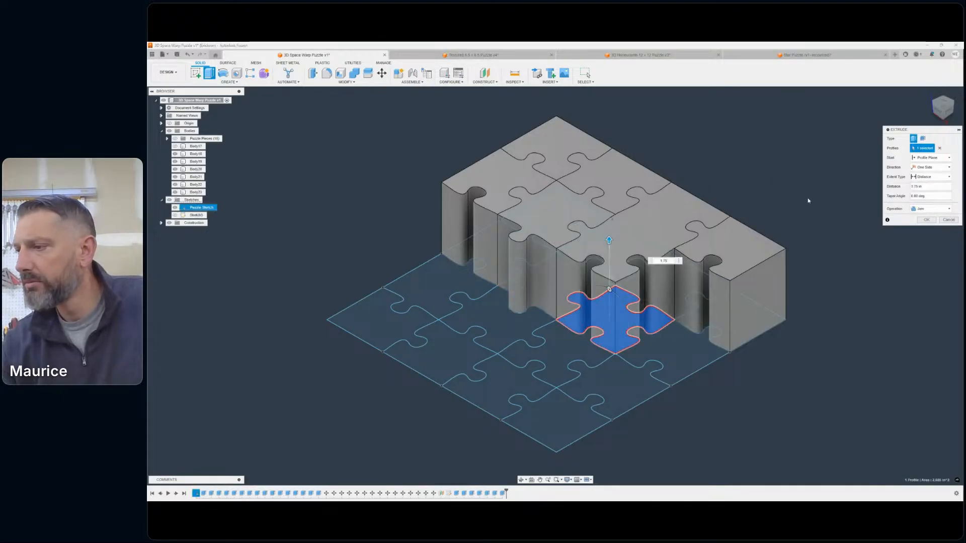
pyautogui.click(930, 208)
pyautogui.click(925, 236)
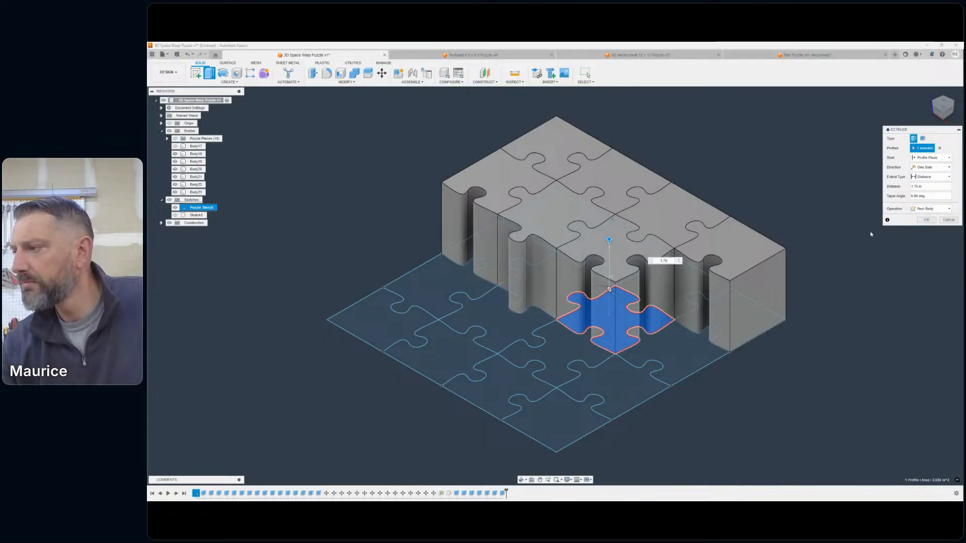
pyautogui.rightClick(795, 206)
pyautogui.click(786, 197)
# - Extrude the fourth piece of the second row, at its outer end, 1.75 in with the New Body operation
pyautogui.press('e')
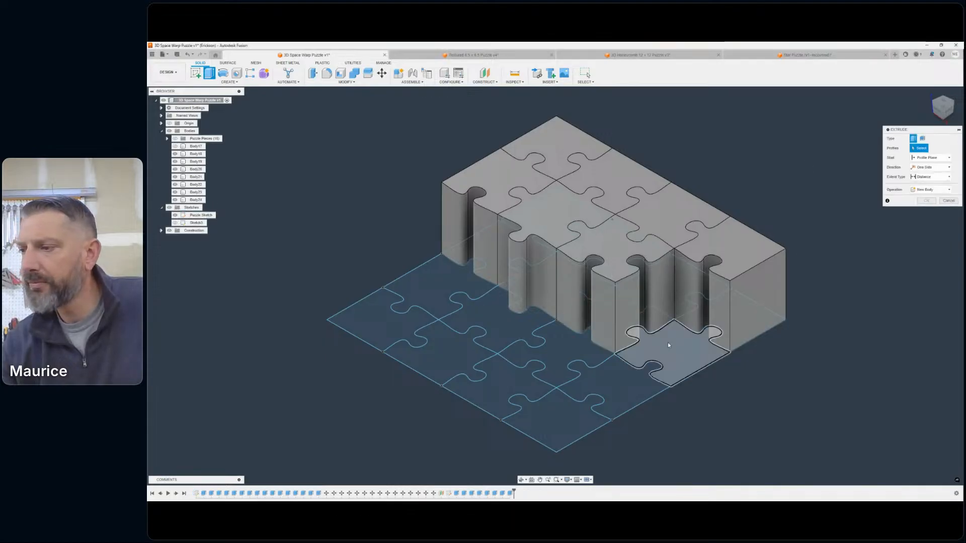
pyautogui.click(668, 342)
pyautogui.write('1.75')
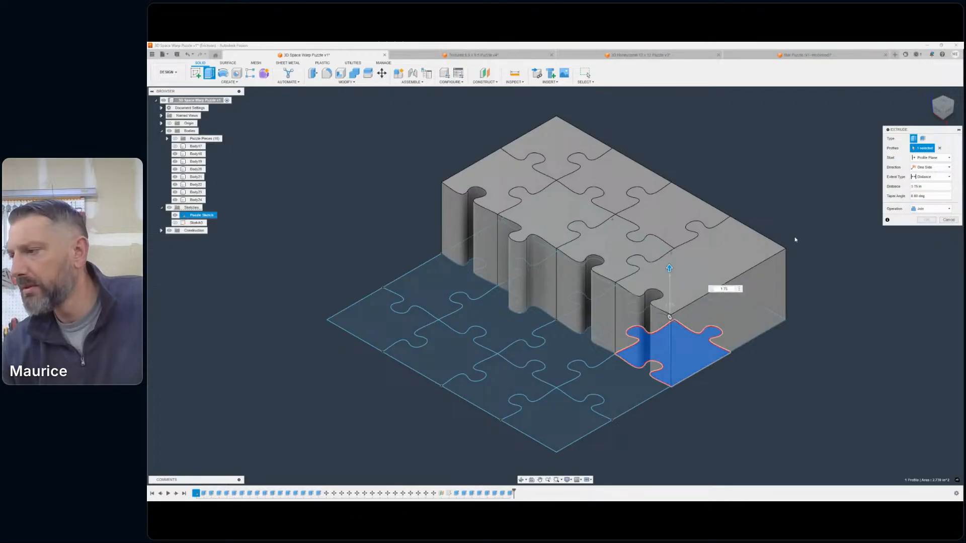
pyautogui.click(930, 209)
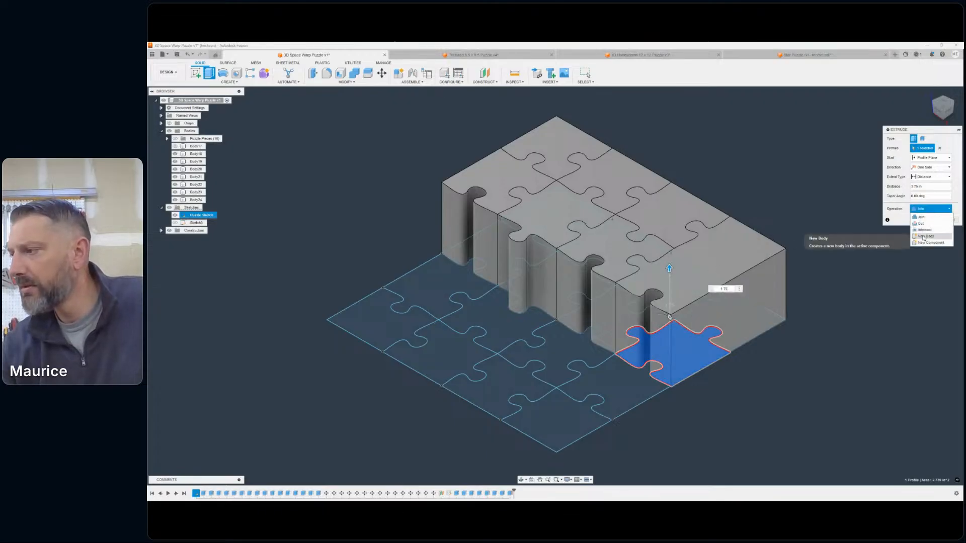
pyautogui.click(926, 236)
pyautogui.rightClick(802, 210)
pyautogui.click(806, 190)
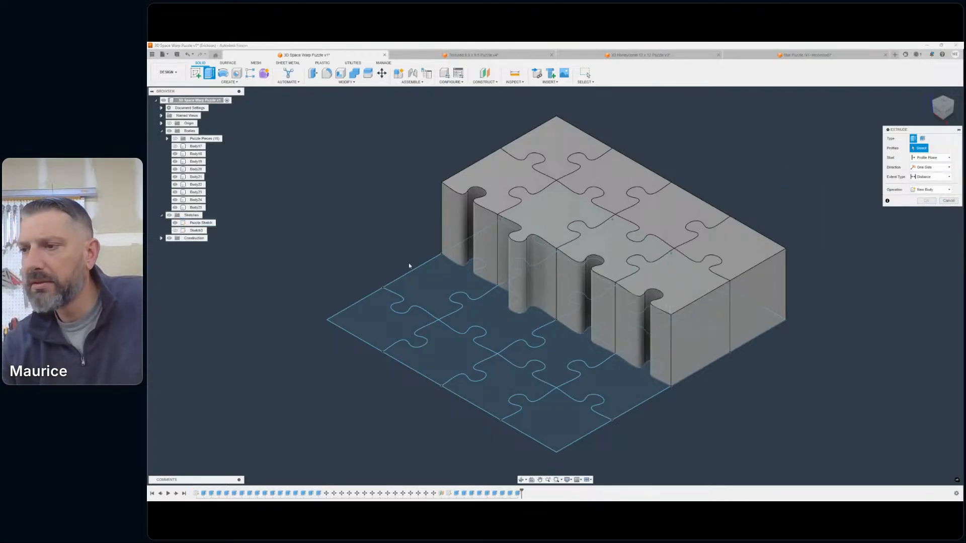
# - Extrude the first piece of the third row, on the outer edge, 1.75 in with the New Body operation
pyautogui.click(426, 274)
pyautogui.write('1.75')
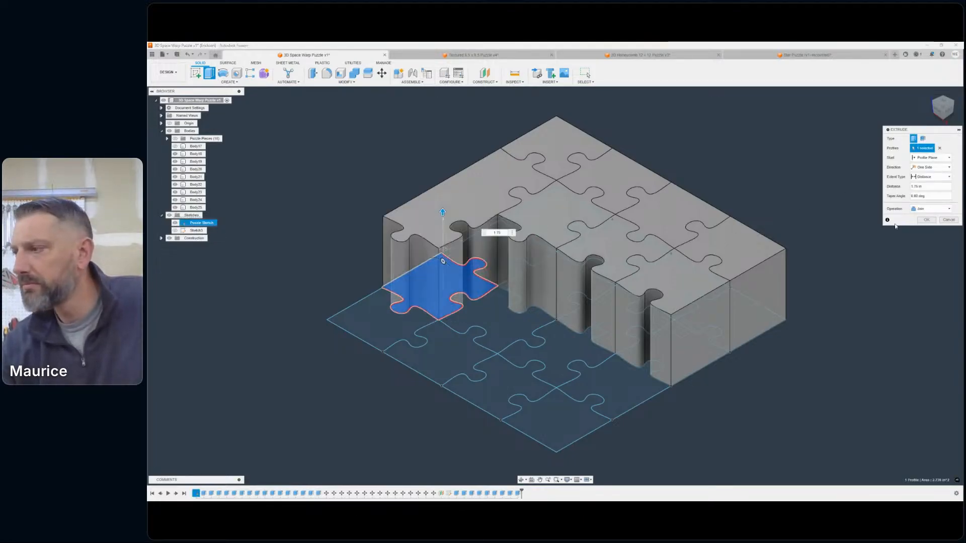
pyautogui.click(930, 209)
pyautogui.click(926, 236)
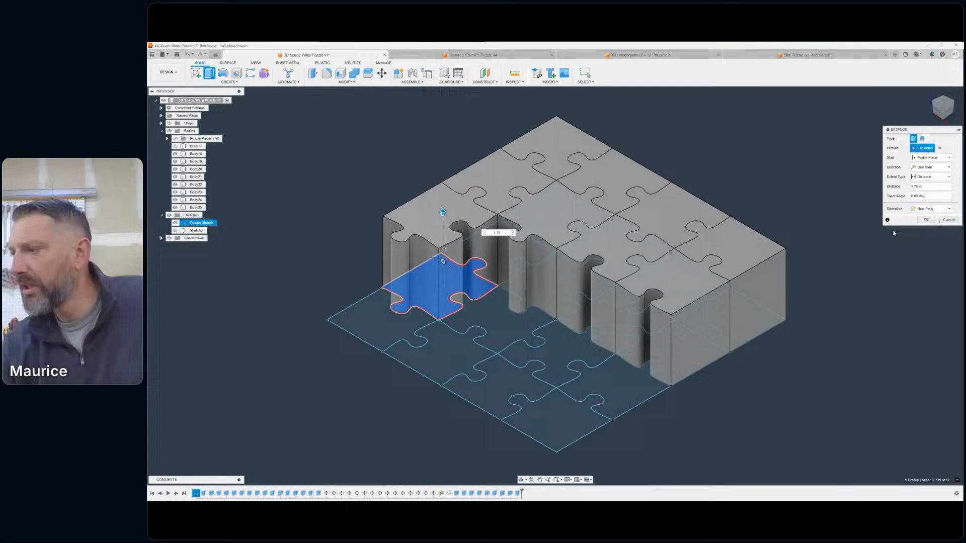
pyautogui.rightClick(728, 170)
pyautogui.click(731, 149)
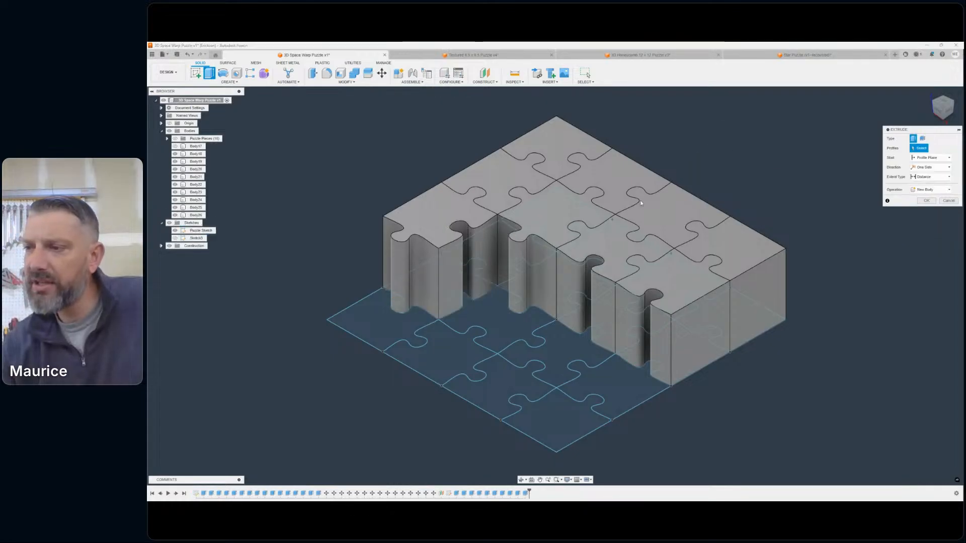
# - Extrude the second piece of the third row 1.75 in with the New Body operation
pyautogui.click(505, 320)
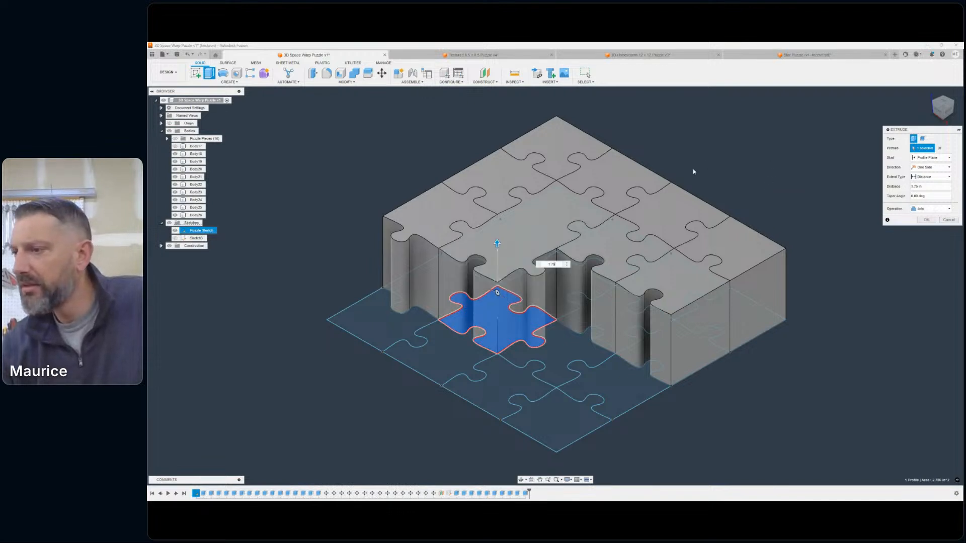
pyautogui.click(931, 208)
pyautogui.click(922, 236)
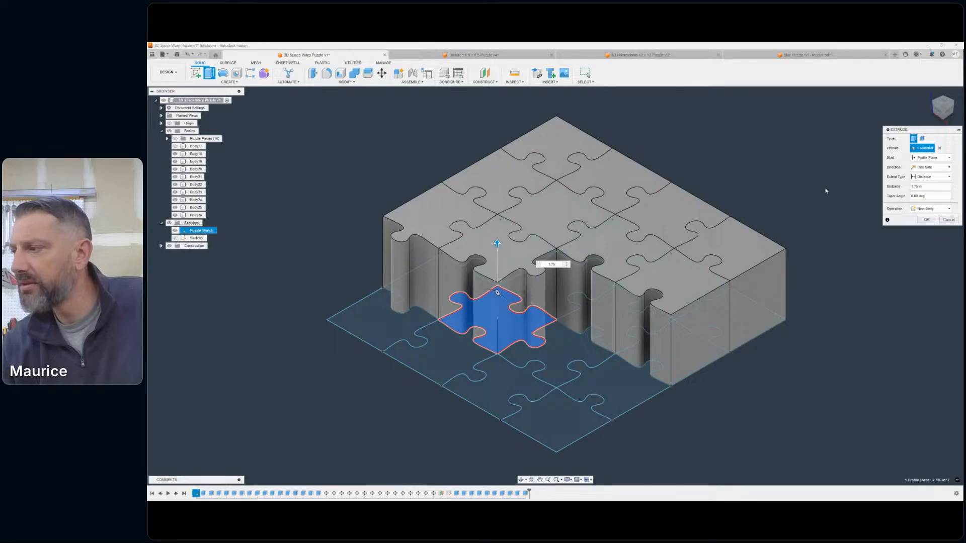
pyautogui.rightClick(788, 162)
pyautogui.click(787, 142)
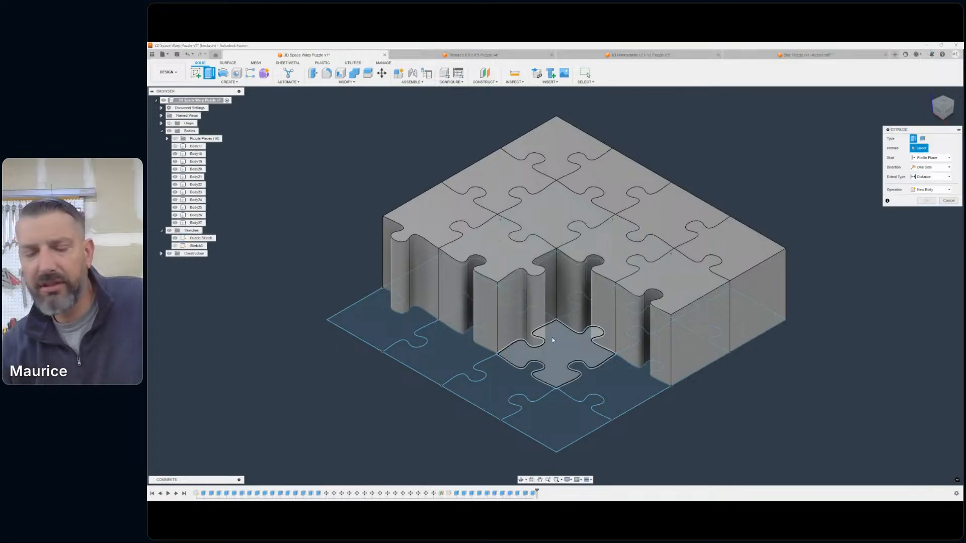
# - Extrude the third piece of the third row 1.75 in with the New Body operation
pyautogui.click(554, 337)
pyautogui.write('1.75')
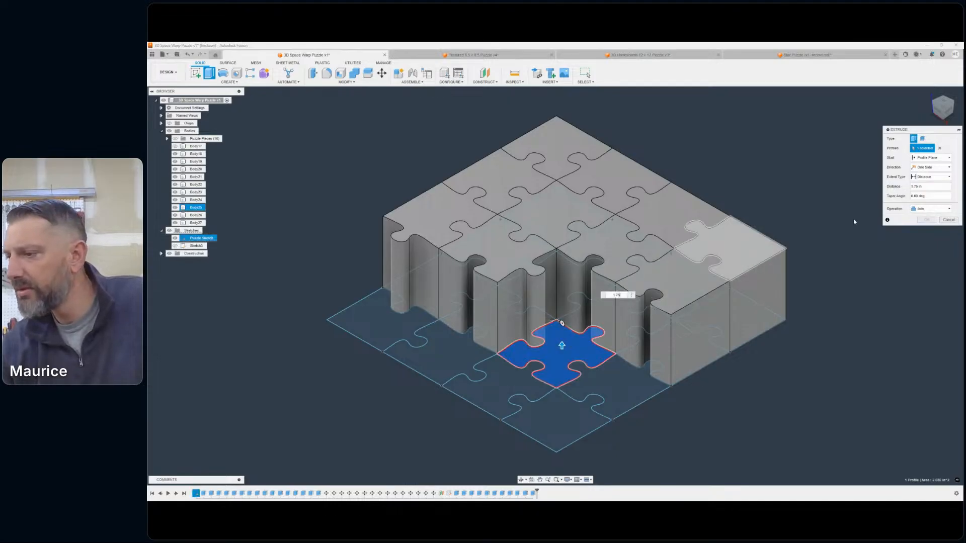
pyautogui.click(923, 210)
pyautogui.click(925, 236)
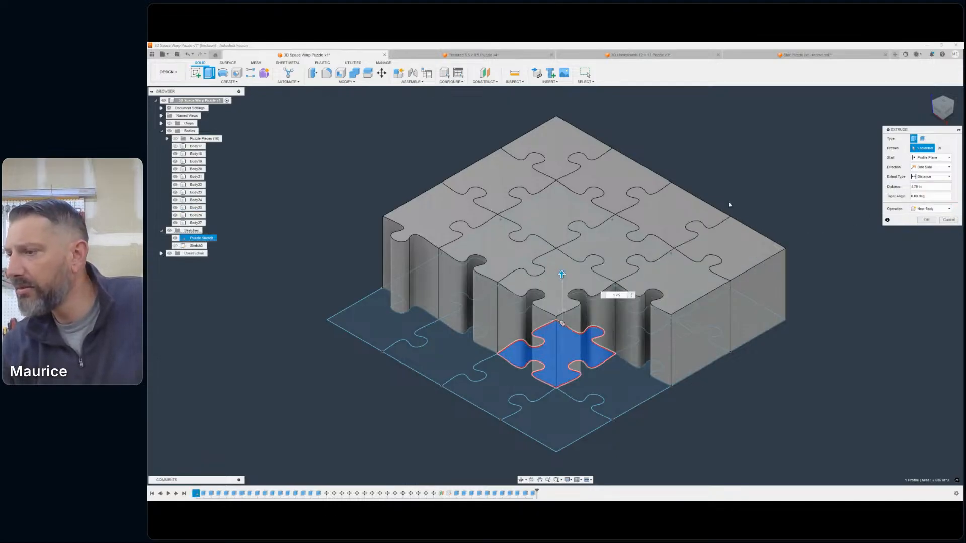
pyautogui.rightClick(707, 181)
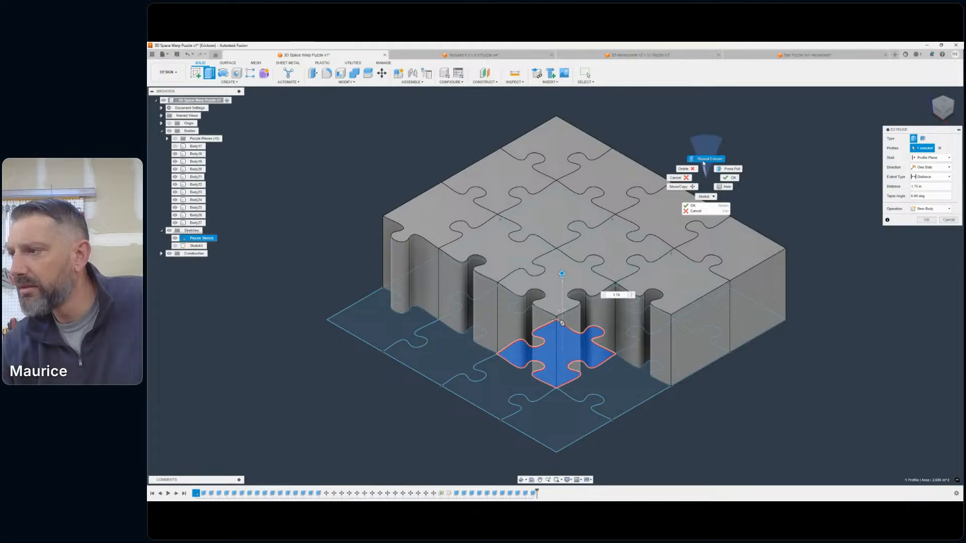
pyautogui.click(704, 159)
# - Extrude the fourth piece of the third row, closing that row's outer end, 1.75 in with the New Body operation
pyautogui.click(614, 368)
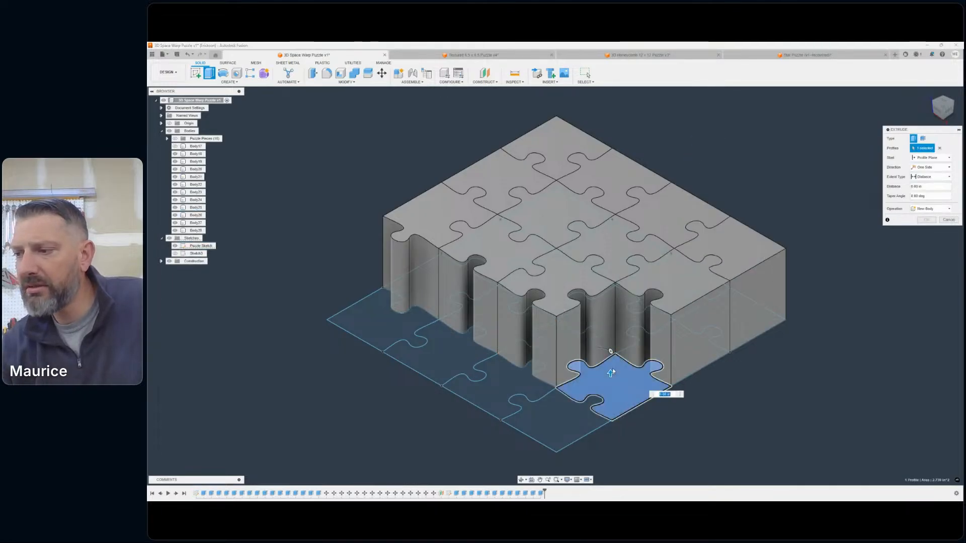
pyautogui.write('1.75')
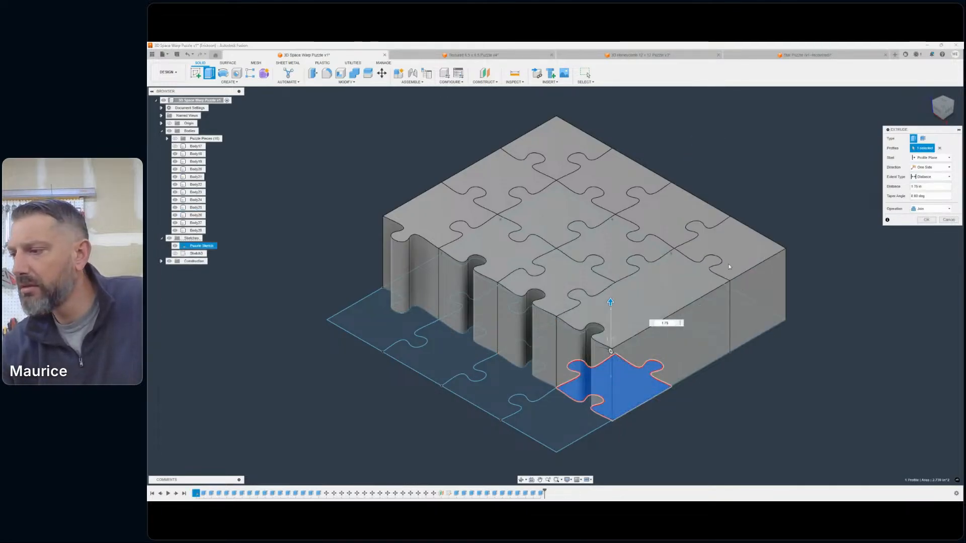
pyautogui.click(921, 209)
pyautogui.click(929, 237)
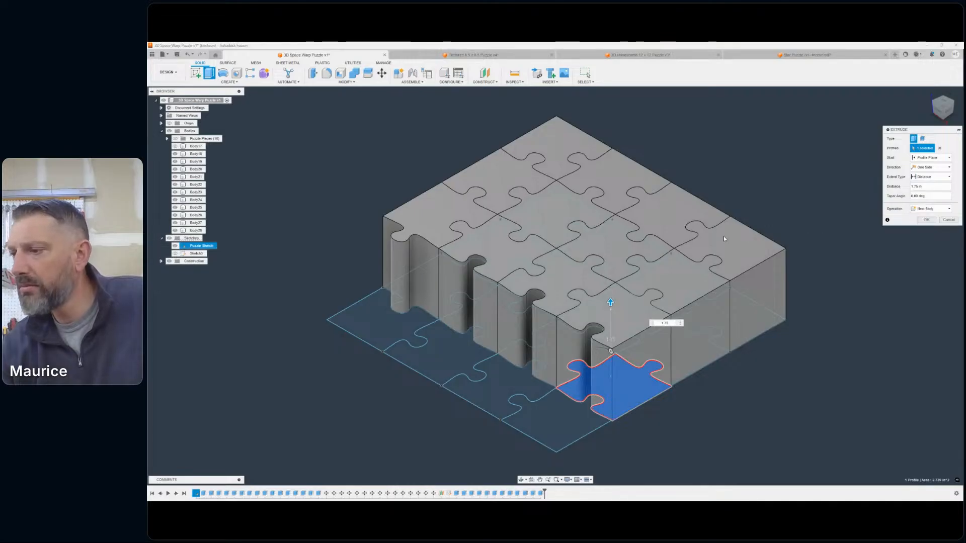
pyautogui.rightClick(746, 181)
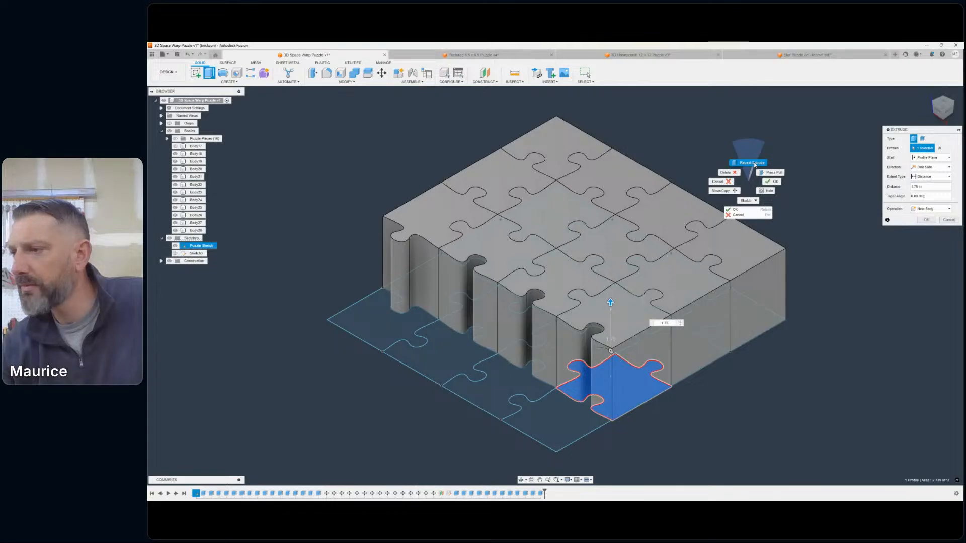
pyautogui.click(752, 163)
# - Extrude the first piece of the fourth row, at the outer corner, 1.75 in with the New Body operation
pyautogui.click(384, 313)
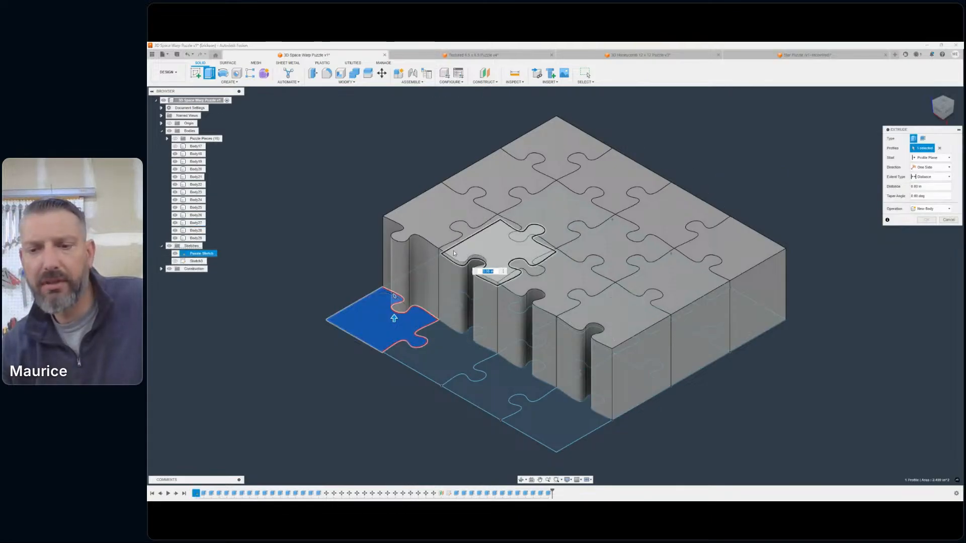
pyautogui.write('1.75')
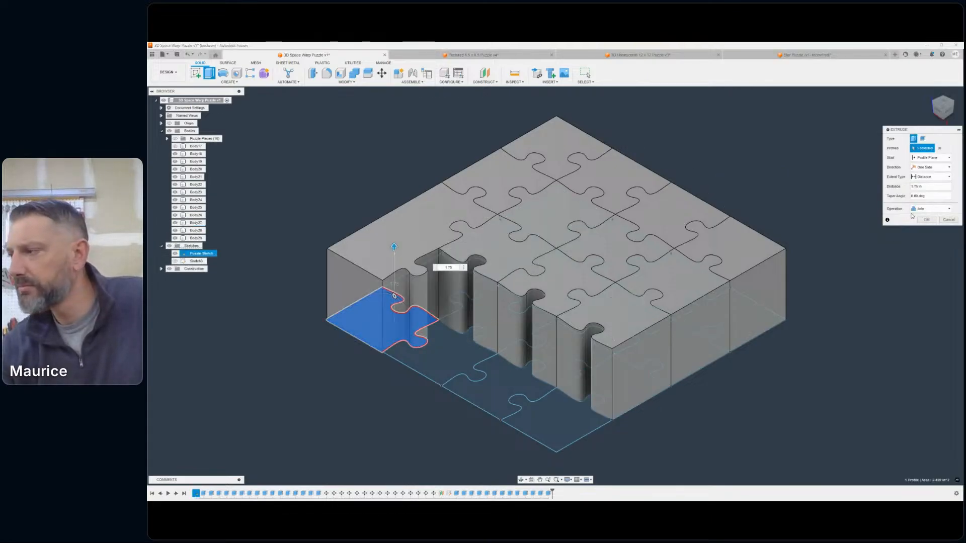
pyautogui.click(929, 208)
pyautogui.click(926, 236)
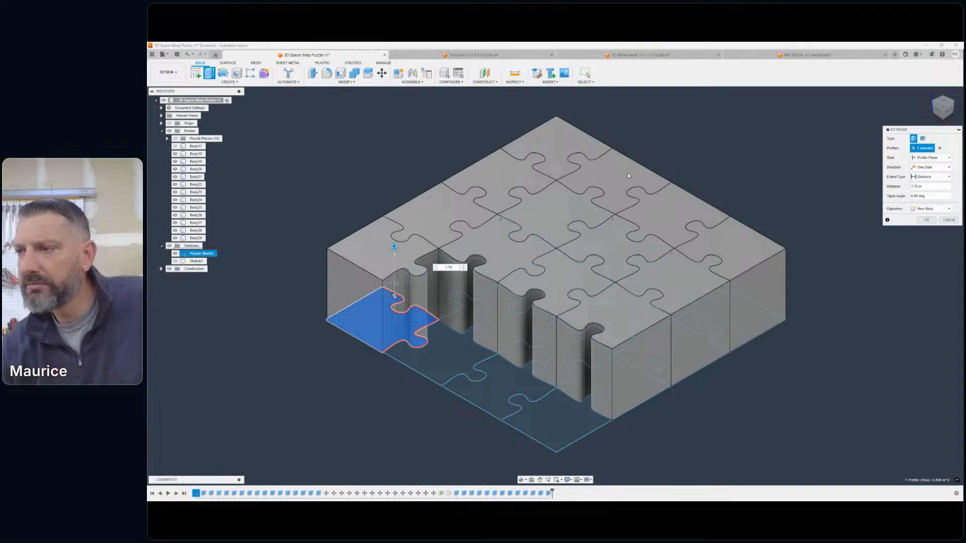
pyautogui.rightClick(657, 166)
pyautogui.click(652, 148)
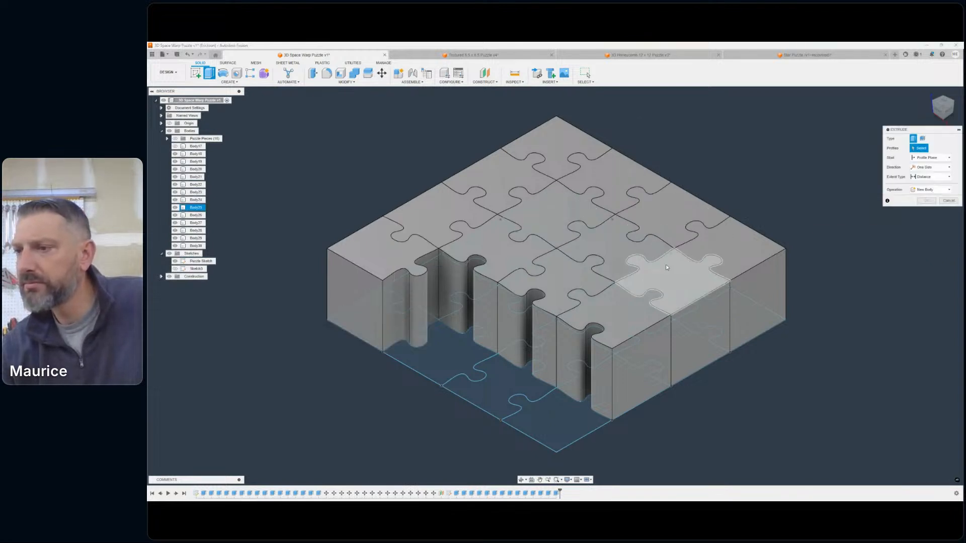
# - Try to extrude the second piece of the fourth row 1.75 in with the Join operation
pyautogui.click(440, 348)
pyautogui.write('1.75')
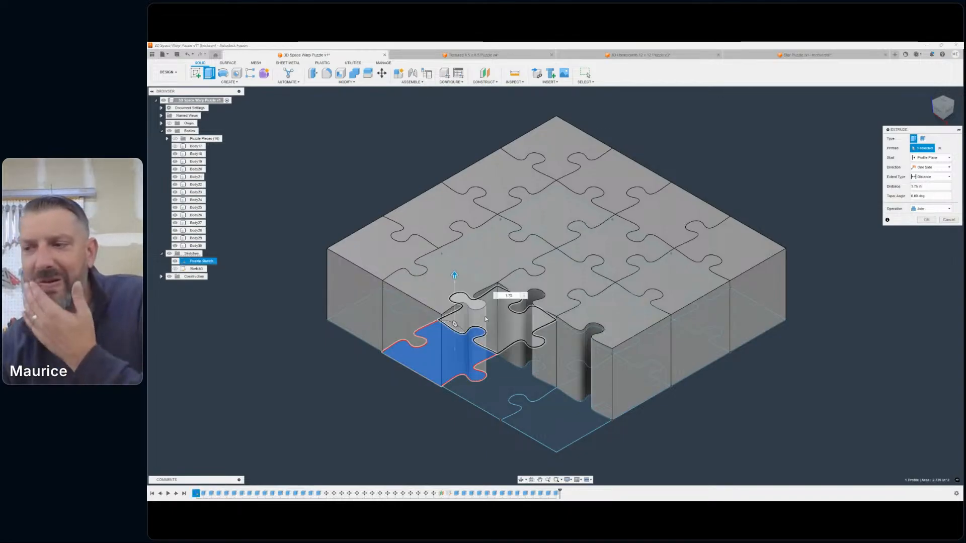
pyautogui.rightClick(805, 163)
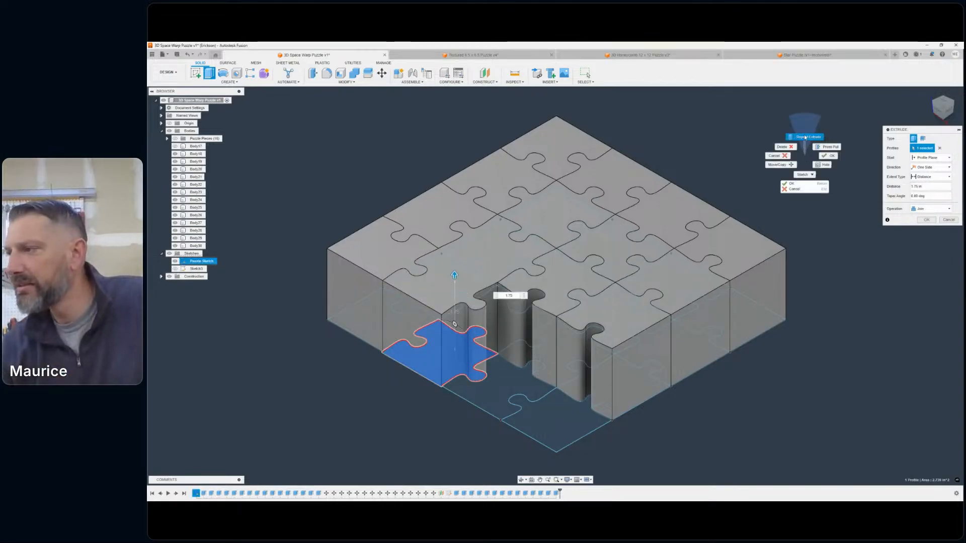
pyautogui.click(804, 136)
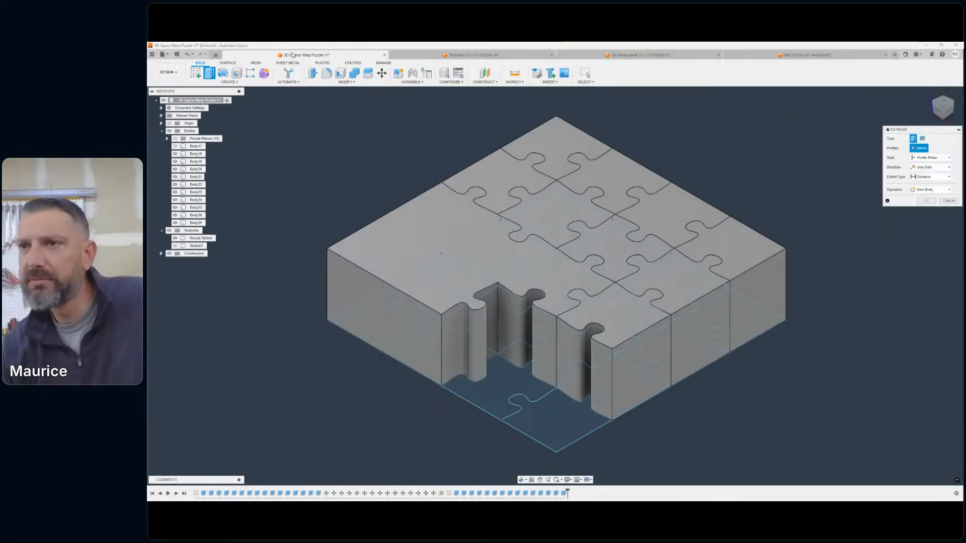
# - Undo the joined extrusion of the fourth row's second piece, keeping the first piece's separate body
pyautogui.press('Escape')
pyautogui.click(585, 273)
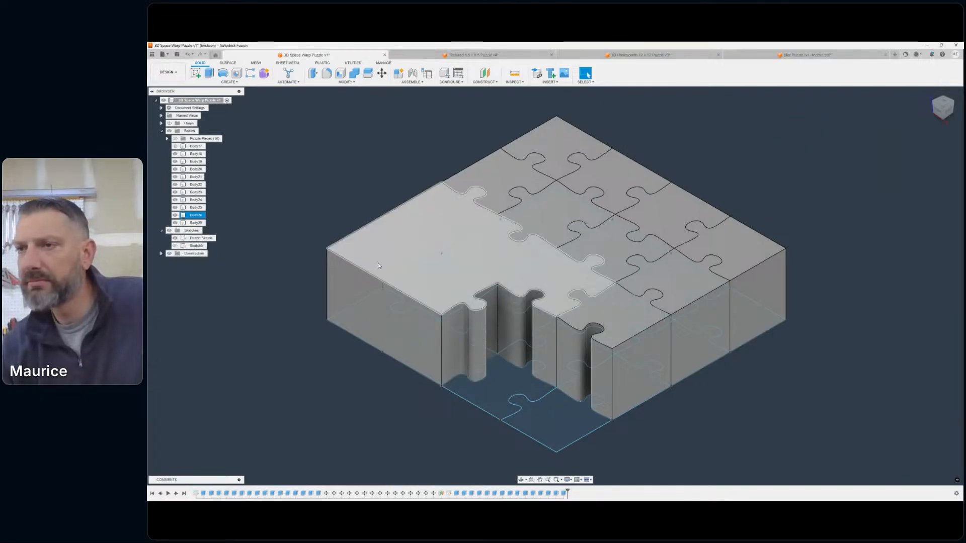
pyautogui.click(186, 55)
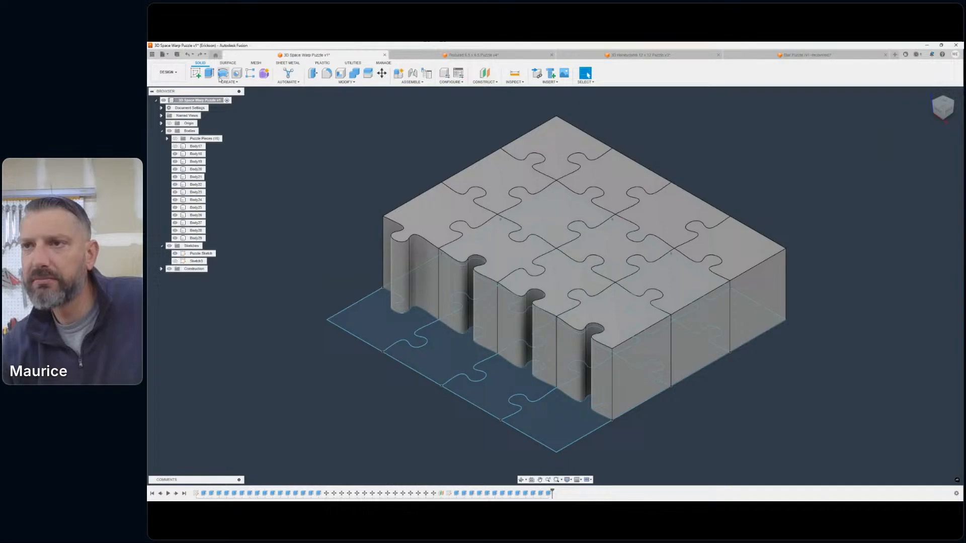
pyautogui.click(199, 54)
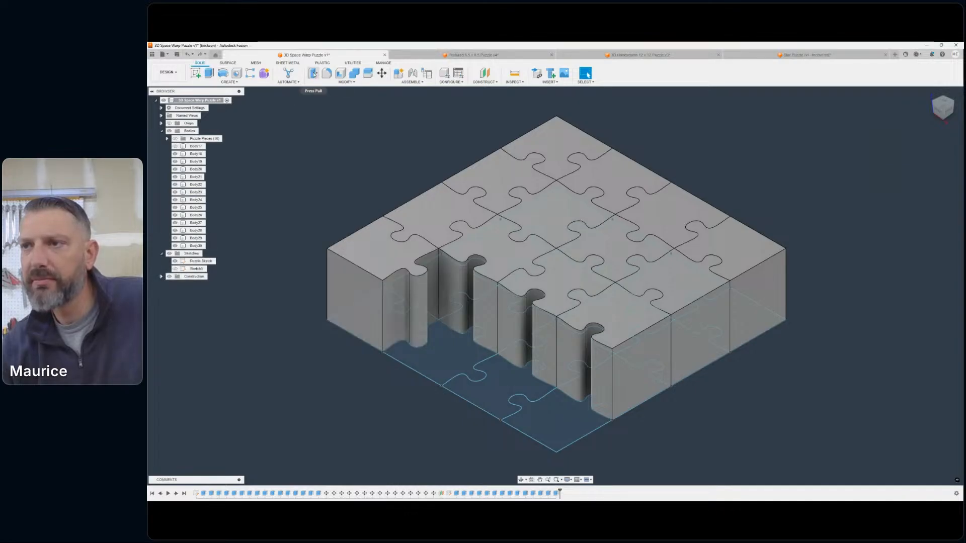
# - Extrude the second piece of the fourth row 1.75 in with the New Body operation
pyautogui.click(209, 73)
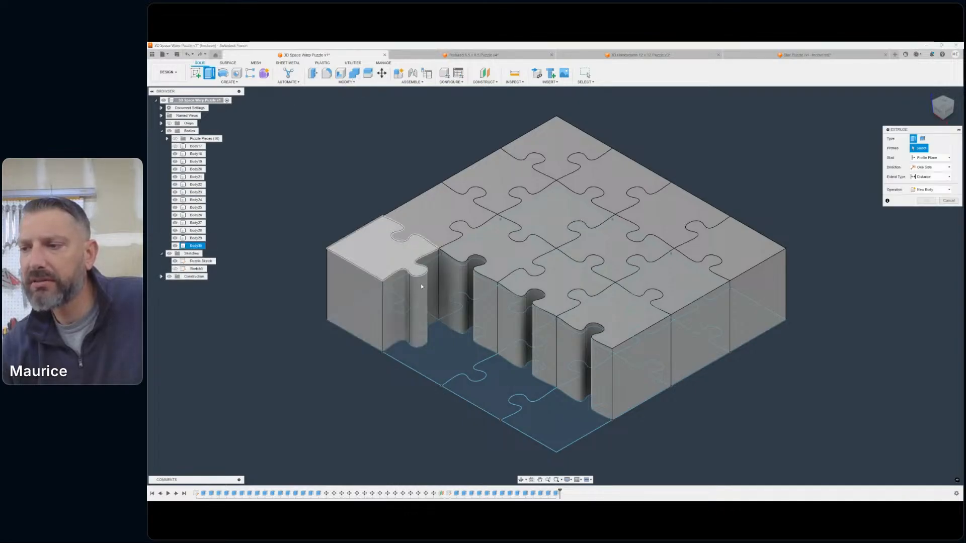
pyautogui.click(446, 356)
pyautogui.write('1.75')
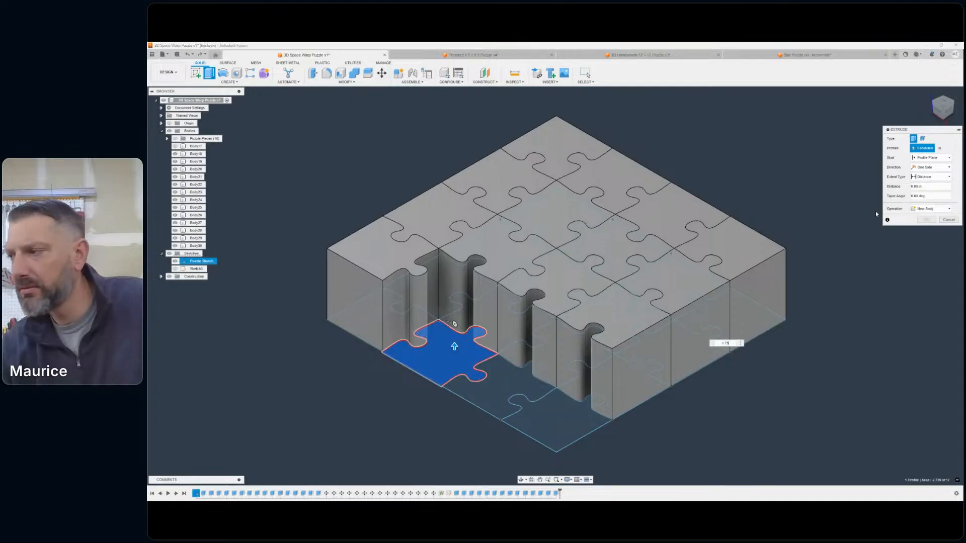
pyautogui.click(929, 208)
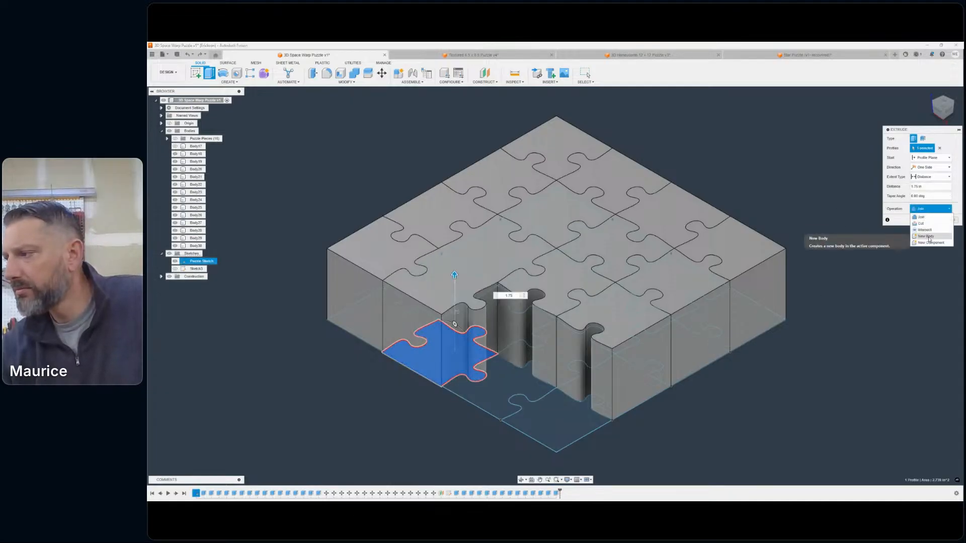
pyautogui.click(925, 235)
pyautogui.rightClick(785, 203)
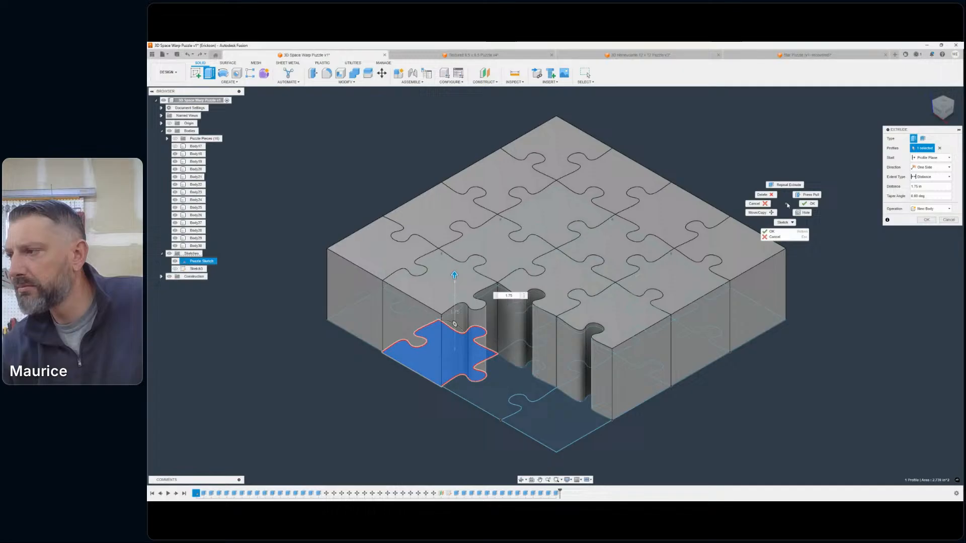
pyautogui.click(785, 171)
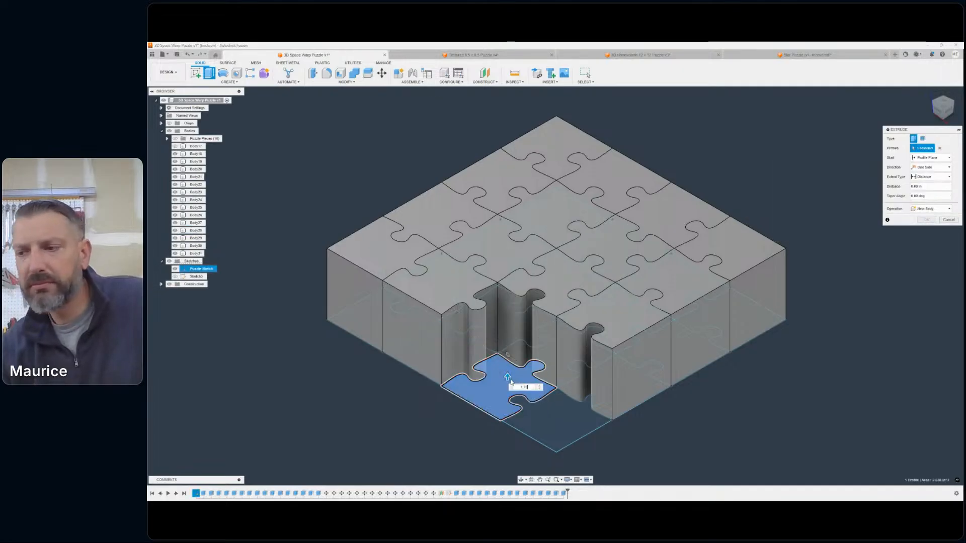
# - Extrude the third piece of the fourth row 1.75 in with the New Body operation
pyautogui.click(501, 388)
pyautogui.click(937, 209)
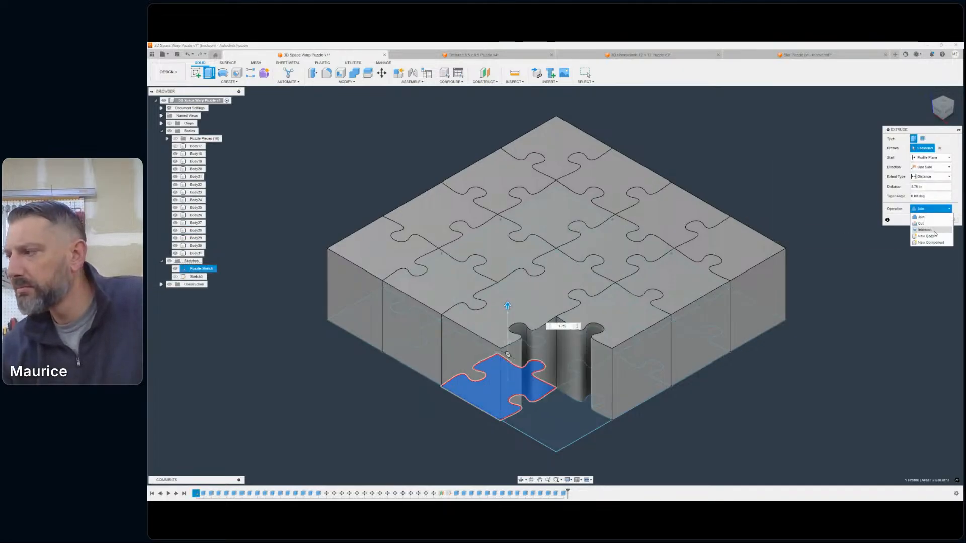
pyautogui.click(927, 237)
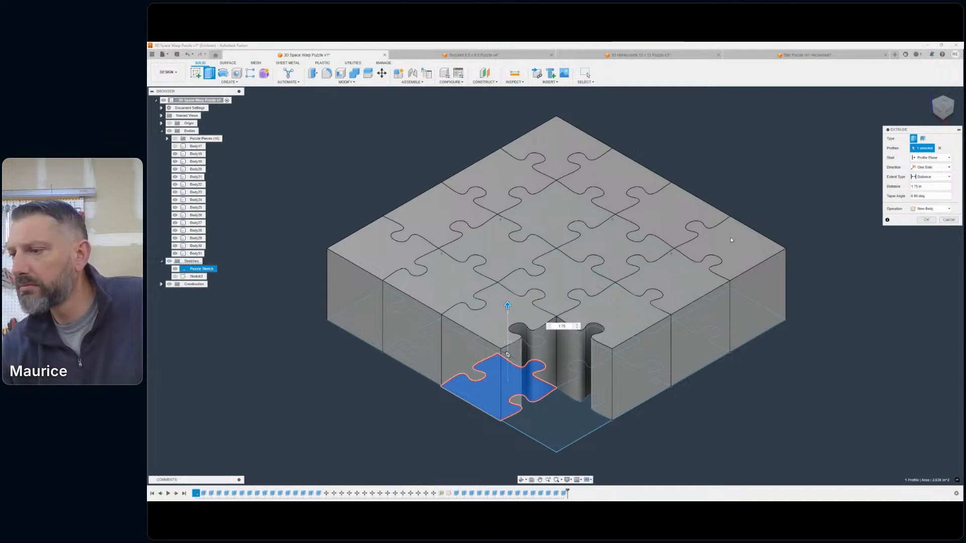
pyautogui.rightClick(729, 187)
pyautogui.click(725, 174)
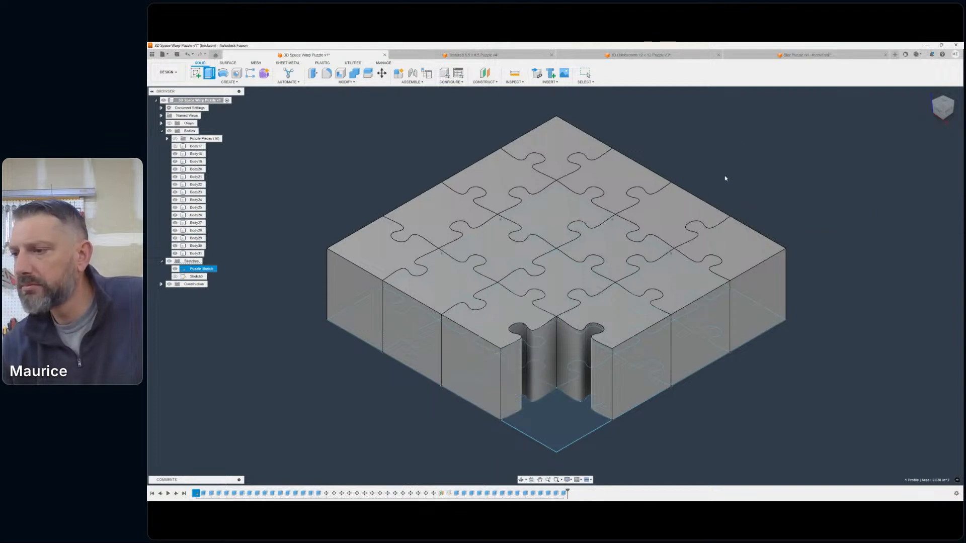
# - Extrude the last corner piece of the fourth row 1.75 in with the New Body operation
pyautogui.click(561, 409)
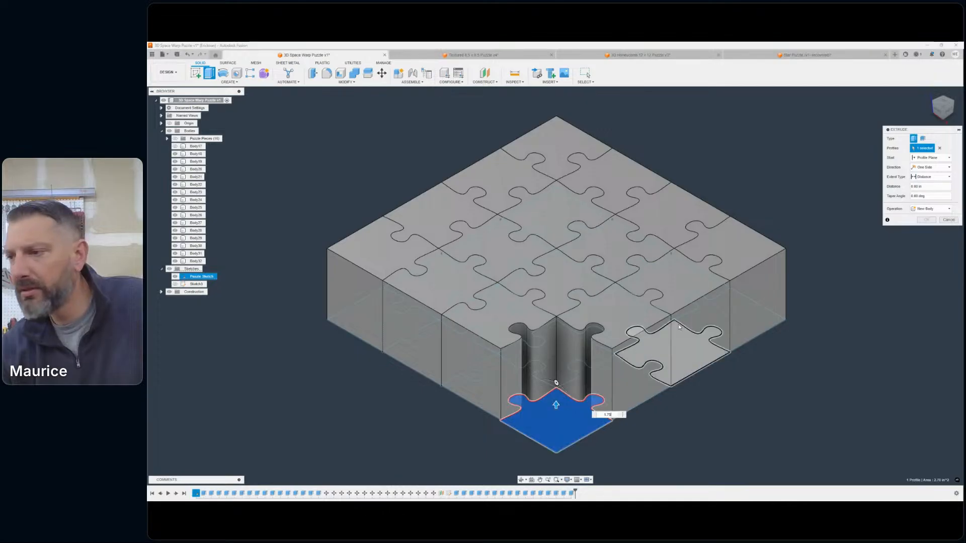
pyautogui.click(930, 209)
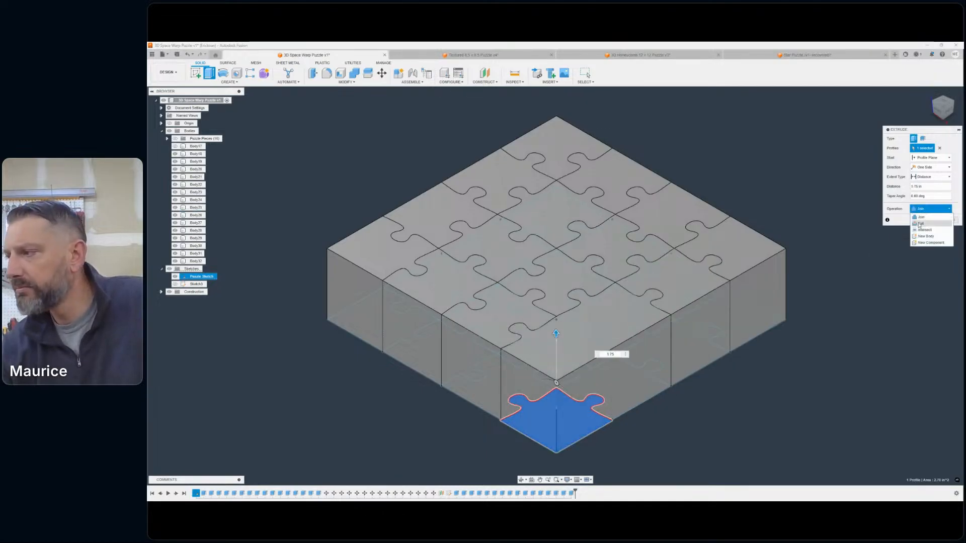
pyautogui.click(925, 236)
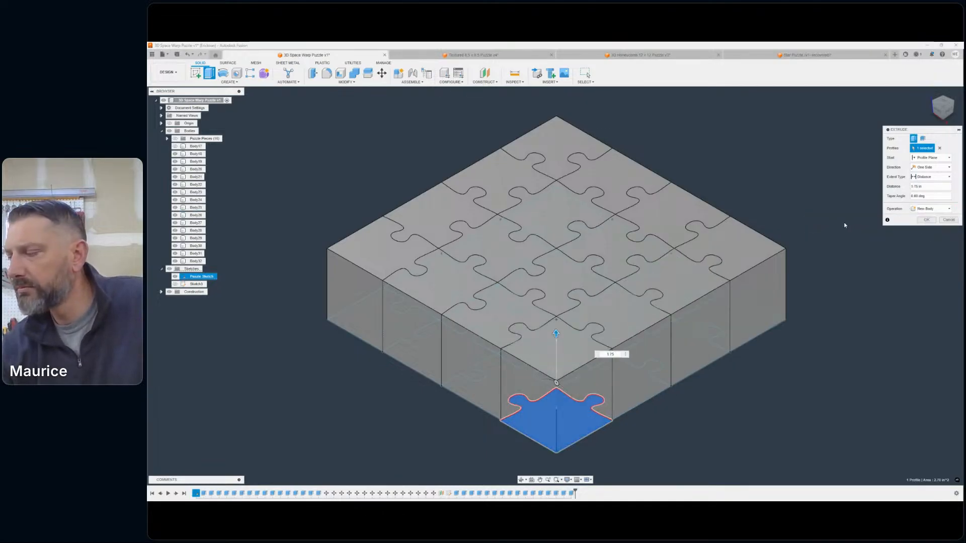
pyautogui.click(932, 221)
# - Measure the distance between the two end corner points along one bottom edge of the completed puzzle block
pyautogui.scroll(-3, 912, 220)
pyautogui.scroll(3, 837, 216)
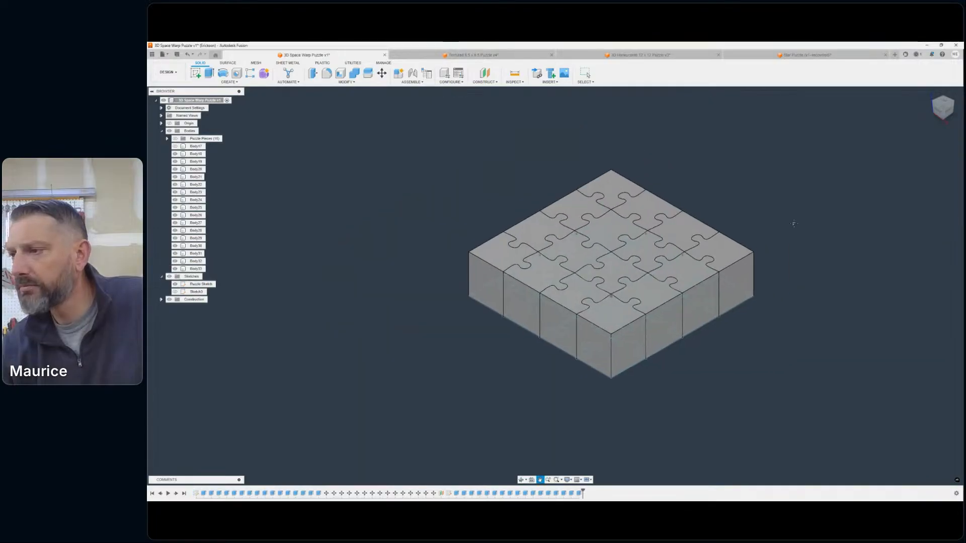
pyautogui.click(942, 102)
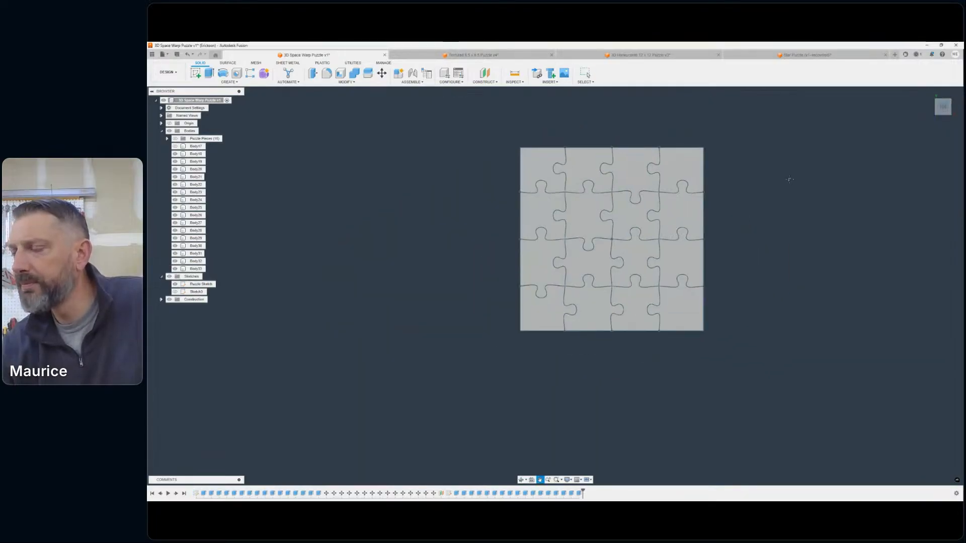
pyautogui.moveTo(555, 285)
pyautogui.keyDown('shift'); pyautogui.mouseDown(button='middle')
pyautogui.moveTo(513, 284)
pyautogui.moveTo(482, 257)
pyautogui.moveTo(498, 201)
pyautogui.moveTo(518, 227)
pyautogui.moveTo(519, 249)
pyautogui.mouseUp(button='middle'); pyautogui.keyUp('shift')
pyautogui.scroll(5, 775, 253)
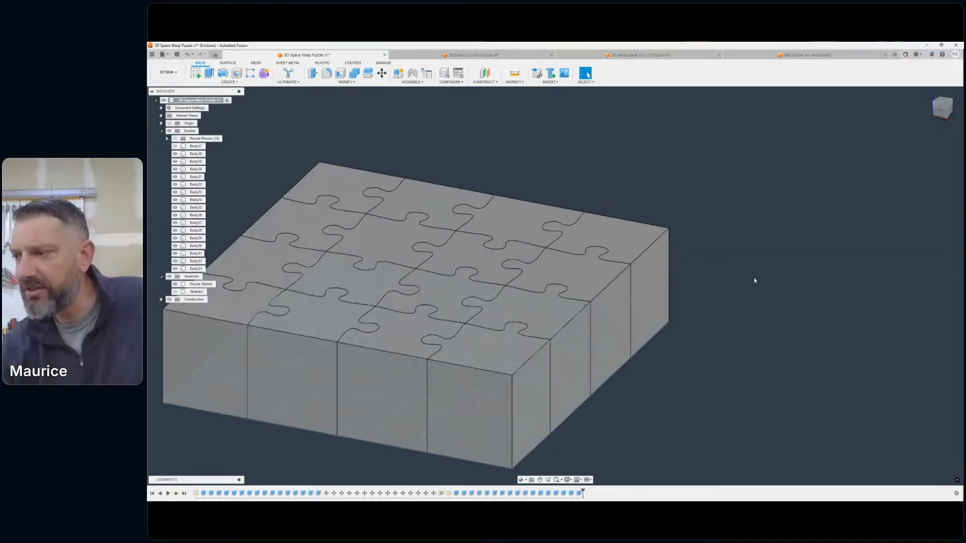
pyautogui.moveTo(753, 277); pyautogui.dragTo(812, 186, button='middle')
pyautogui.click(515, 75)
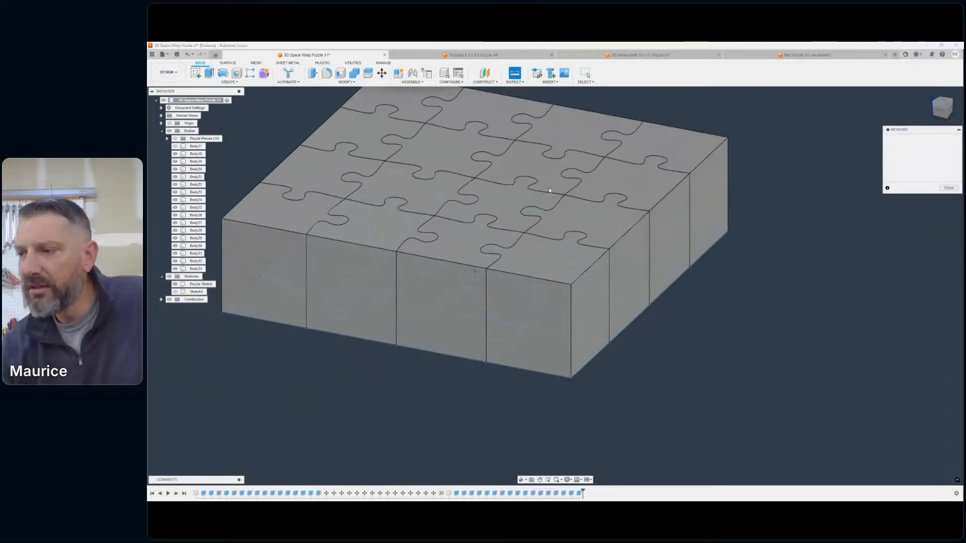
pyautogui.click(571, 378)
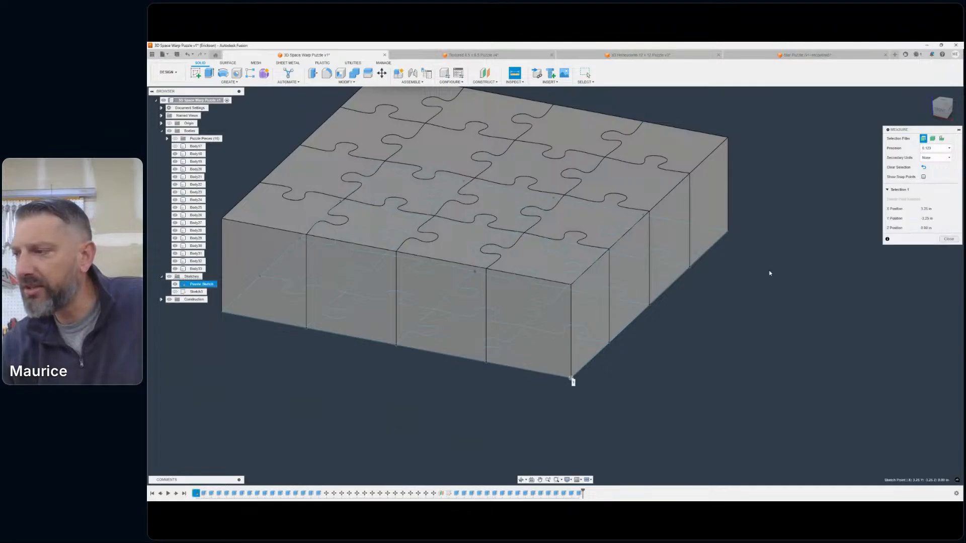
pyautogui.click(728, 232)
pyautogui.scroll(-3, 796, 351)
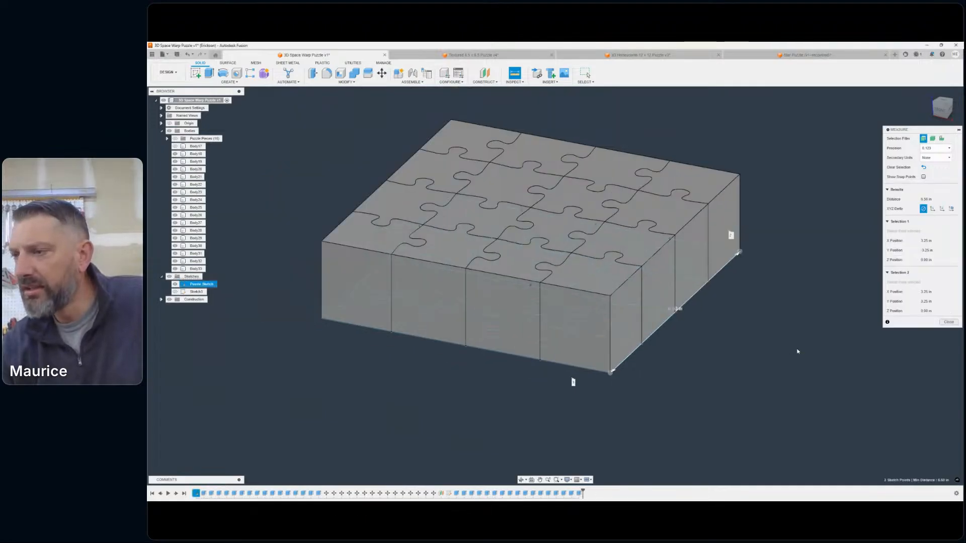
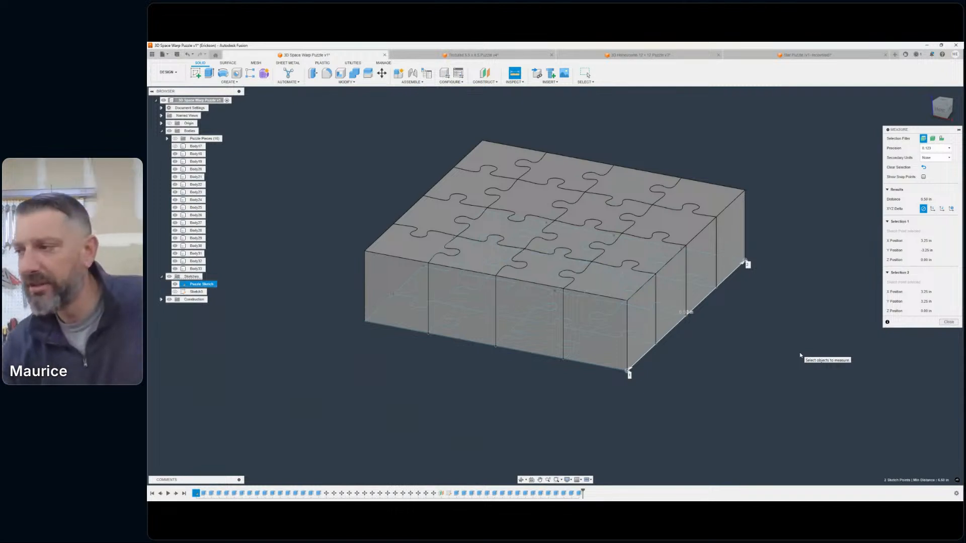
# - Clear the measurement of the puzzle block's bottom edge and close the Measure tool
pyautogui.click(831, 327)
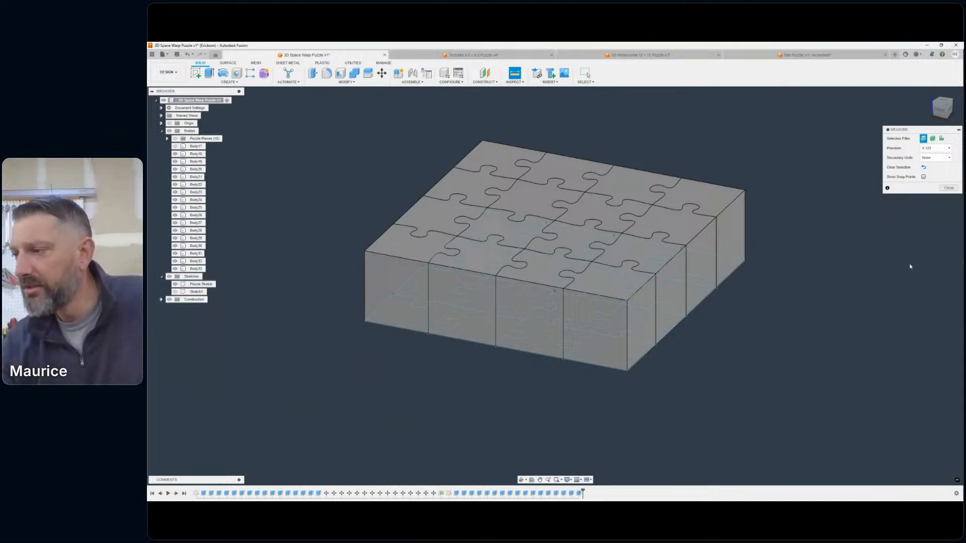
pyautogui.click(948, 188)
pyautogui.moveTo(776, 207); pyautogui.dragTo(861, 266, button='middle')
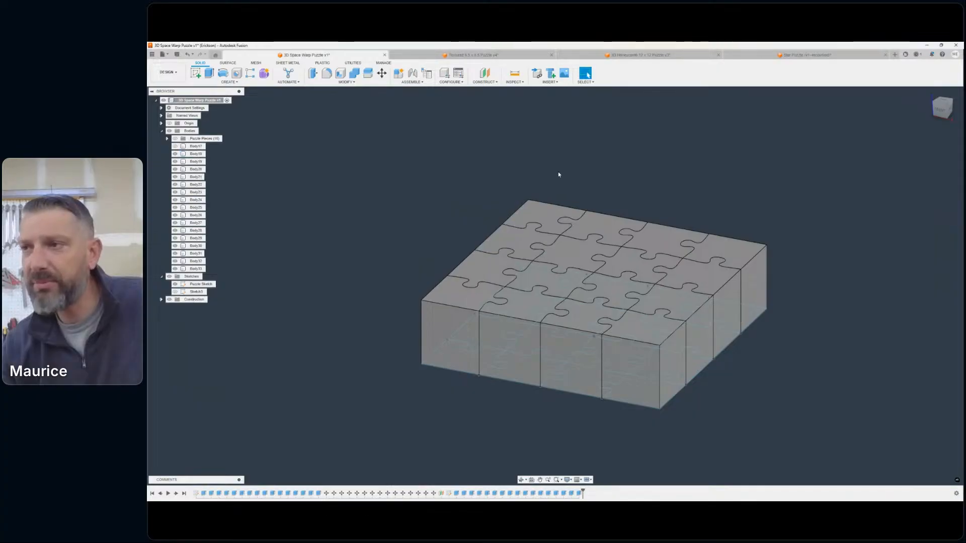
pyautogui.click(948, 101)
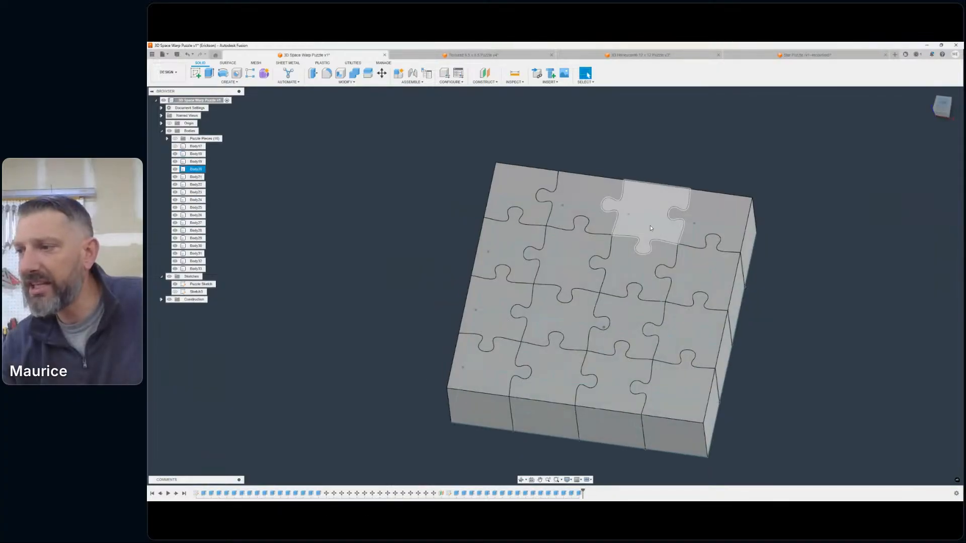
pyautogui.click(382, 73)
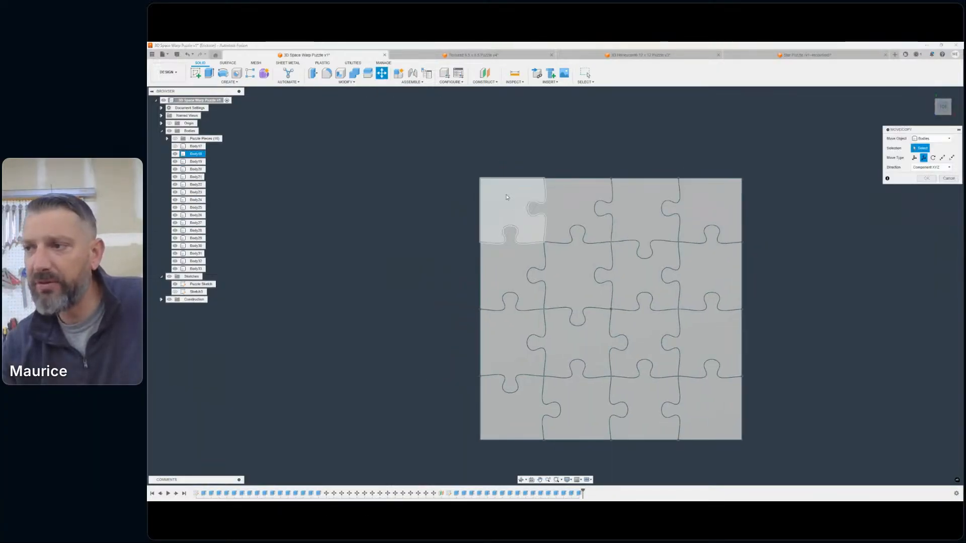
pyautogui.click(511, 203)
pyautogui.moveTo(533, 213); pyautogui.dragTo(462, 143)
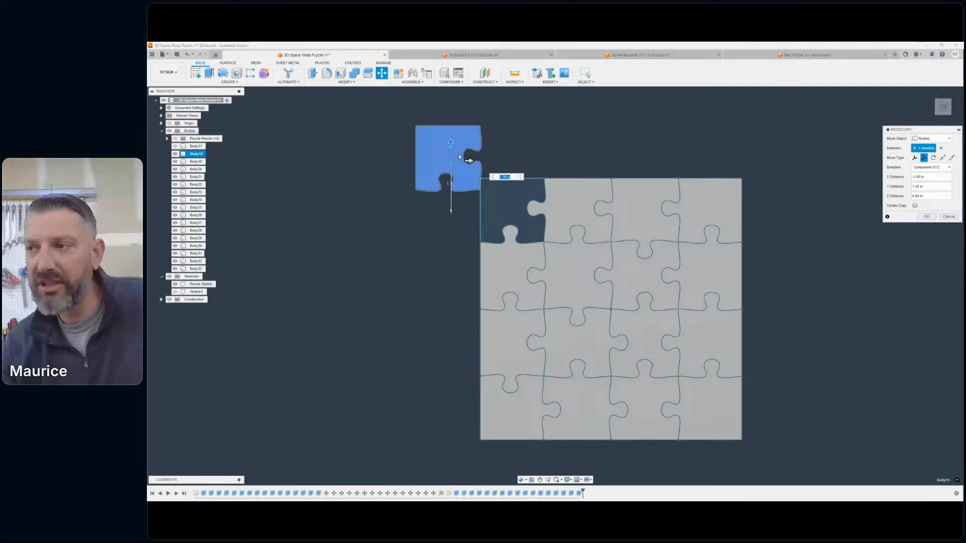
pyautogui.click(947, 216)
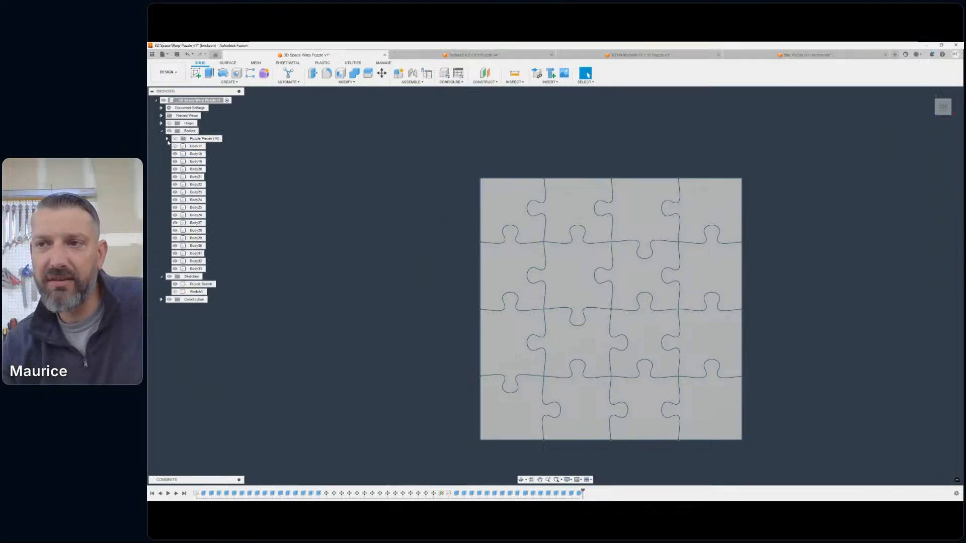
# - Show the Puzzle Pieces group behind the new block, hide it again and look over the block
pyautogui.click(175, 139)
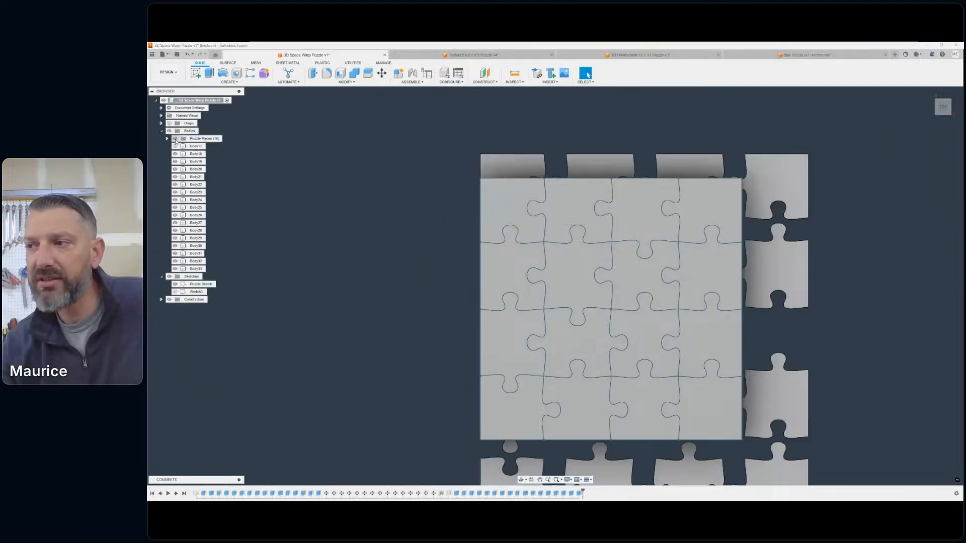
pyautogui.click(175, 139)
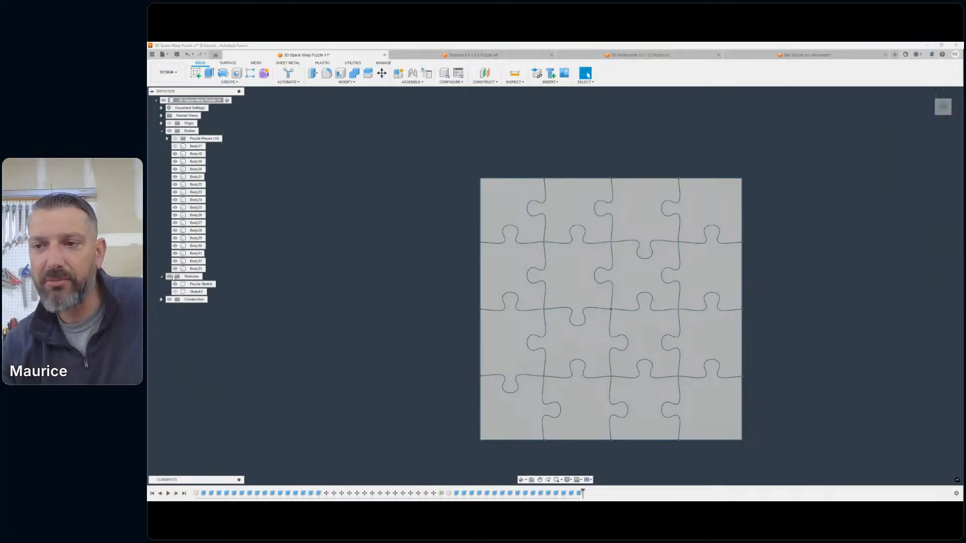
pyautogui.scroll(-1, 442, 227)
pyautogui.moveTo(441, 228); pyautogui.dragTo(495, 223, button='middle')
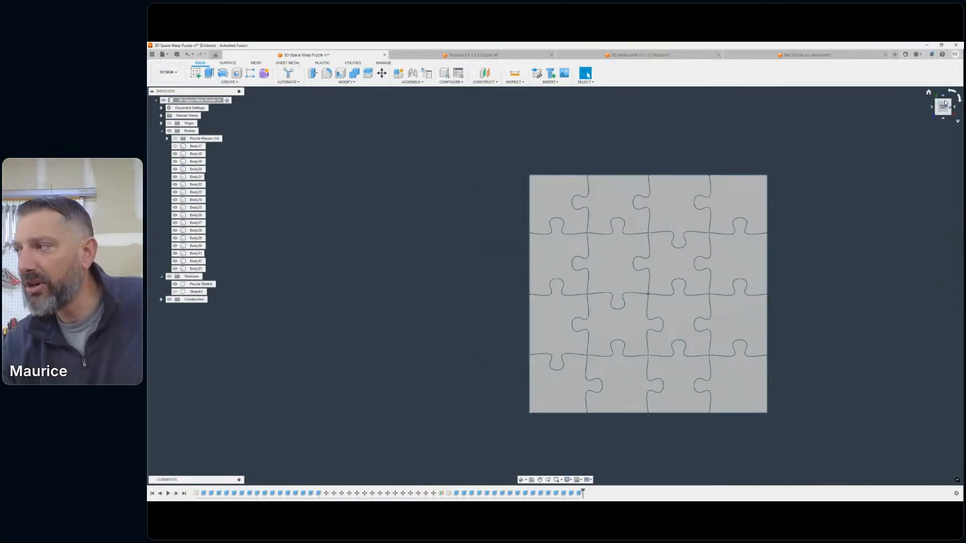
pyautogui.moveTo(938, 103); pyautogui.dragTo(922, 64)
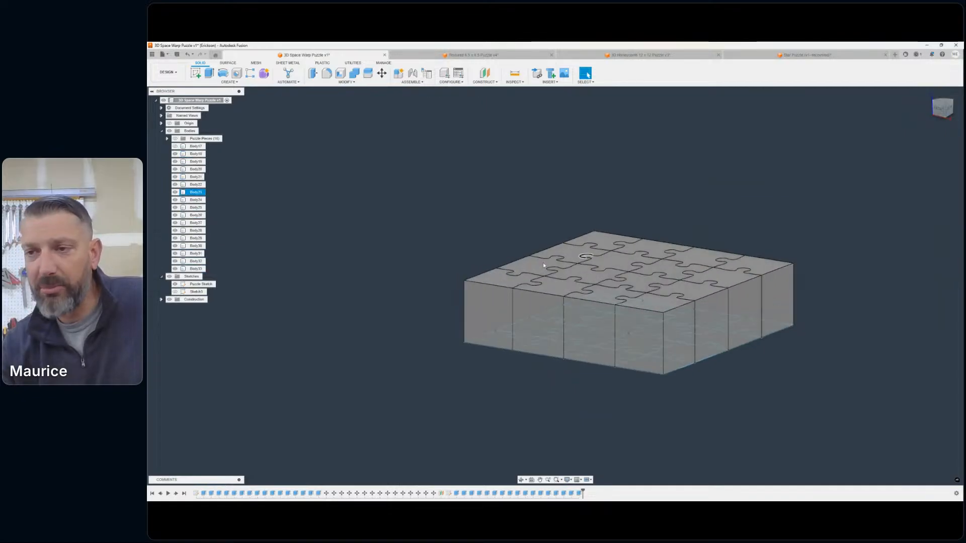
# - Collapse the Bodies folder and hide all bodies in the model
pyautogui.click(161, 131)
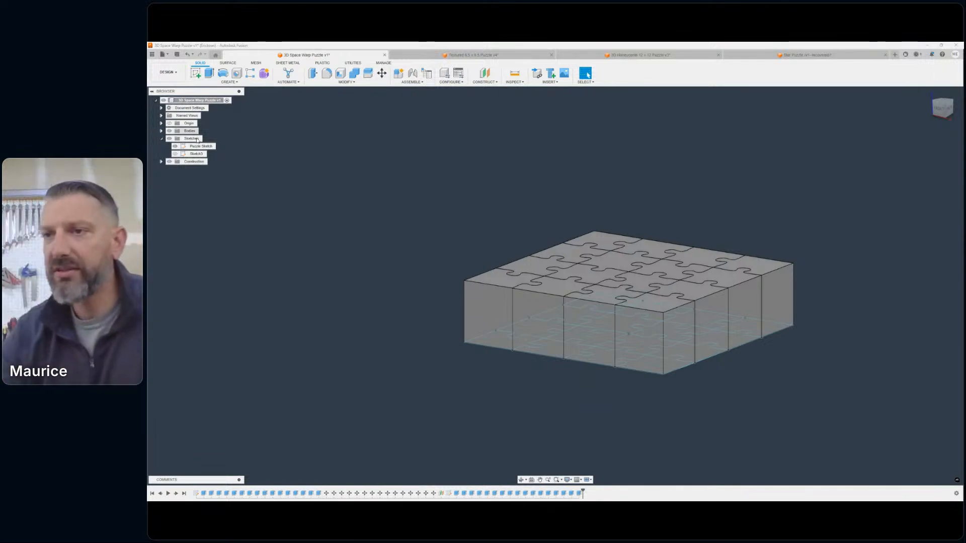
pyautogui.moveTo(485, 174); pyautogui.dragTo(443, 149, button='middle')
pyautogui.scroll(-1, 443, 150)
pyautogui.moveTo(443, 166); pyautogui.dragTo(461, 139, button='middle')
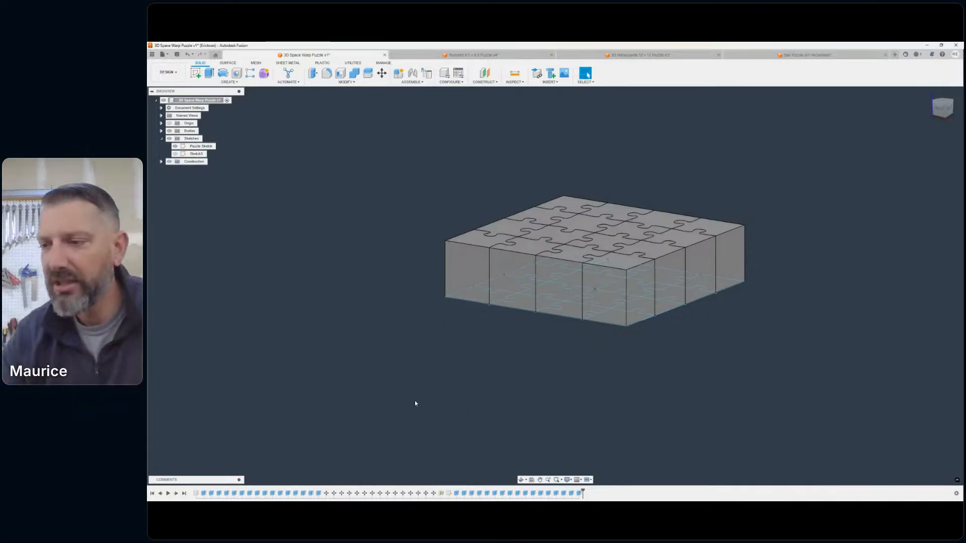
pyautogui.moveTo(533, 335)
pyautogui.mouseDown(button='middle')
pyautogui.moveTo(541, 336)
pyautogui.moveTo(530, 349)
pyautogui.mouseUp(button='middle')
pyautogui.moveTo(377, 159); pyautogui.dragTo(345, 155, button='middle')
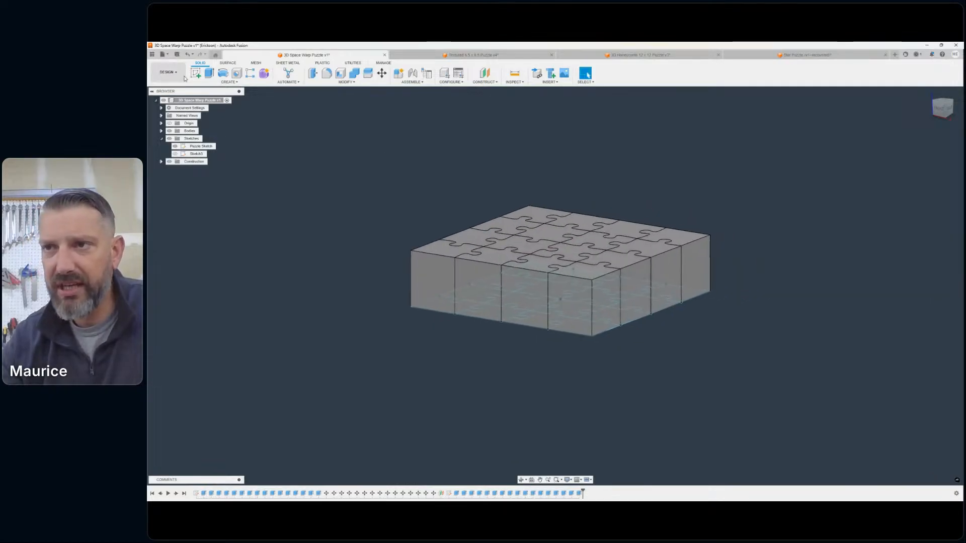
pyautogui.click(169, 130)
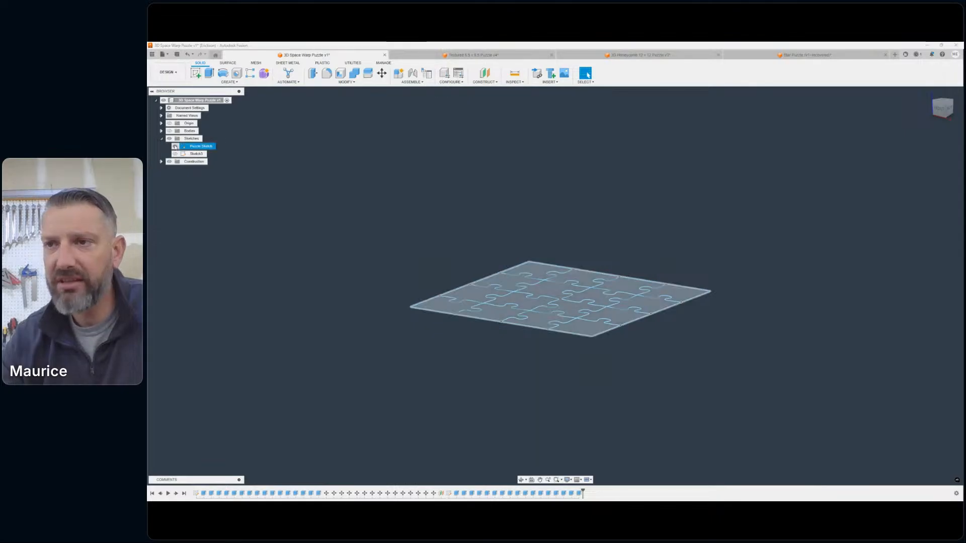
# - Hide the Puzzle Sketch and check the logo sketch listed below it, leaving both hidden
pyautogui.click(175, 146)
pyautogui.click(175, 153)
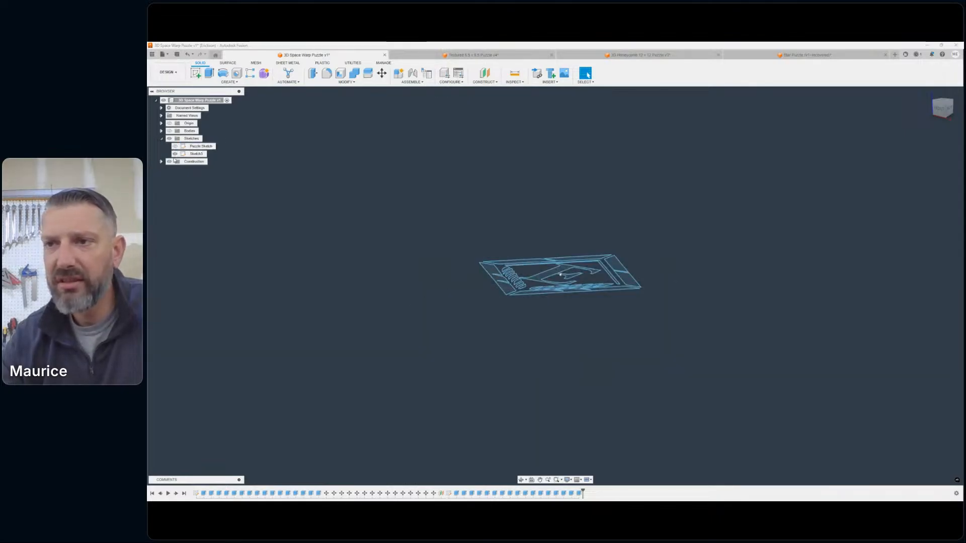
pyautogui.click(175, 154)
pyautogui.click(175, 146)
pyautogui.click(175, 146)
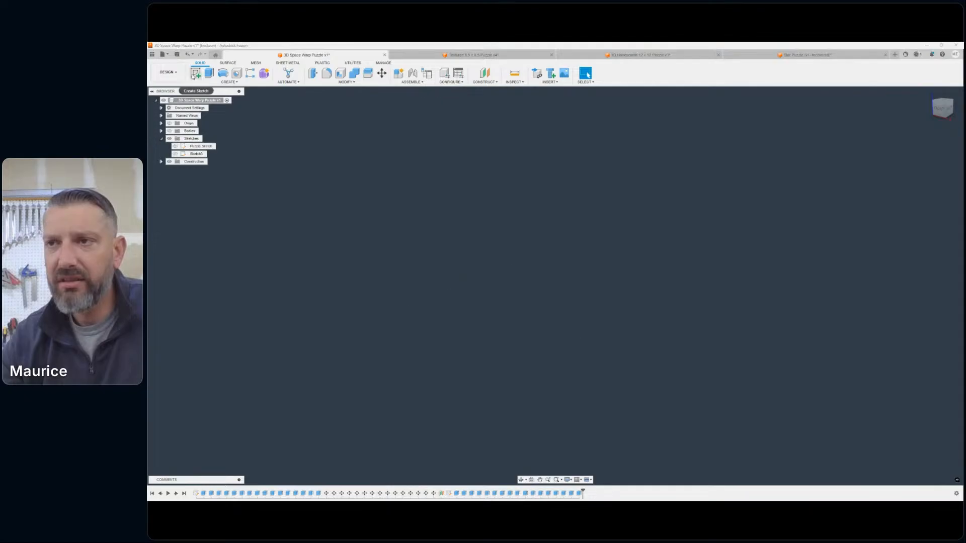
# - Start a new sketch on the horizontal origin plane
pyautogui.click(194, 73)
pyautogui.scroll(3, 573, 285)
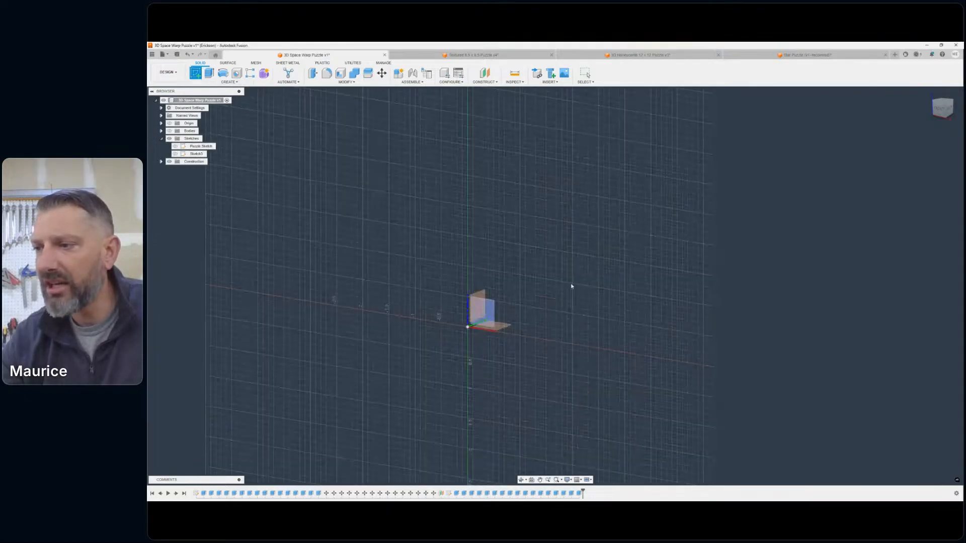
pyautogui.moveTo(572, 285); pyautogui.dragTo(615, 229, button='middle')
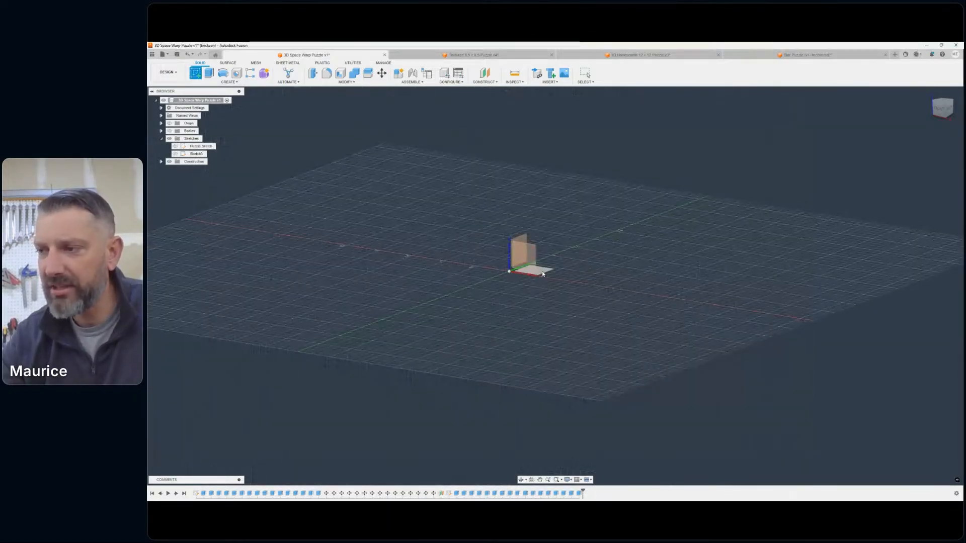
pyautogui.click(544, 274)
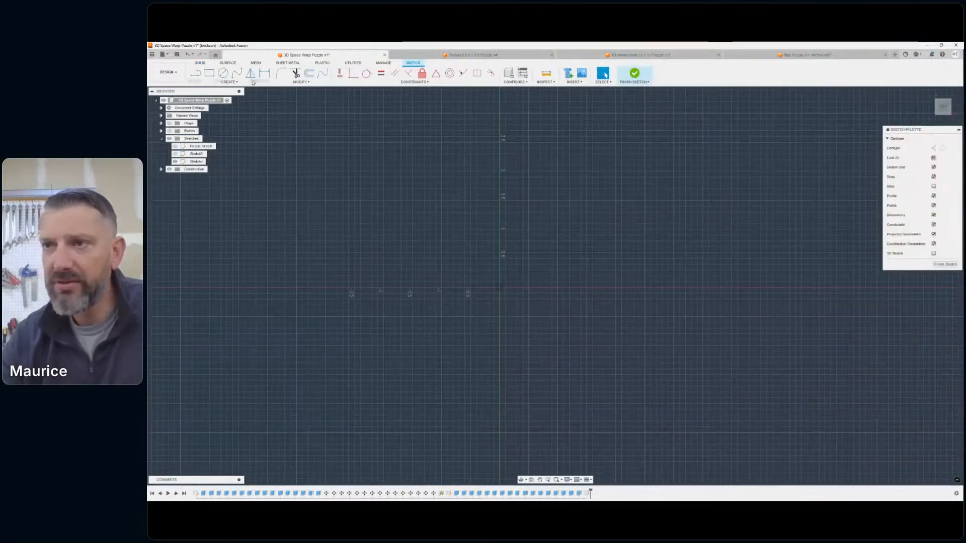
# - Draw a 6.5 by 6.5 in center rectangle on the origin and finish the sketch
pyautogui.click(229, 82)
pyautogui.moveTo(232, 100)
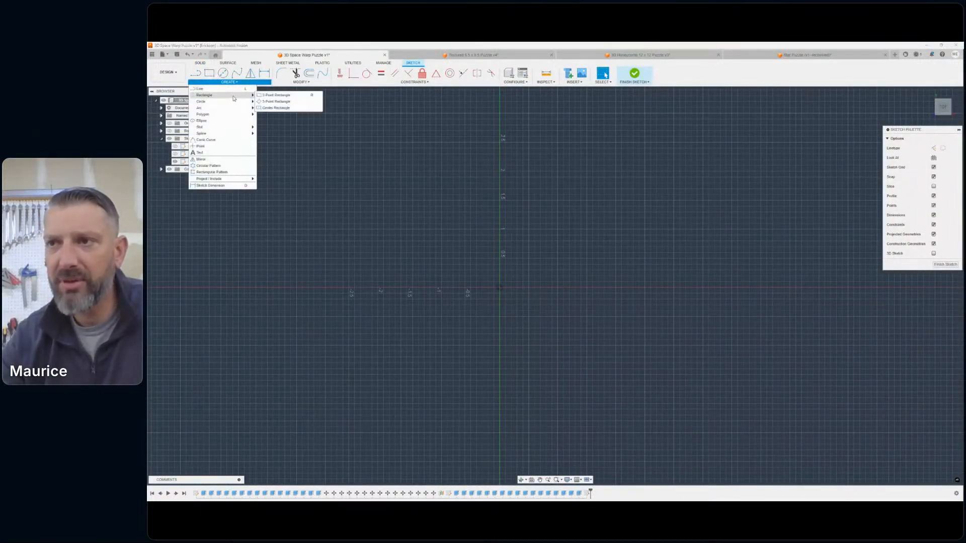
pyautogui.click(281, 107)
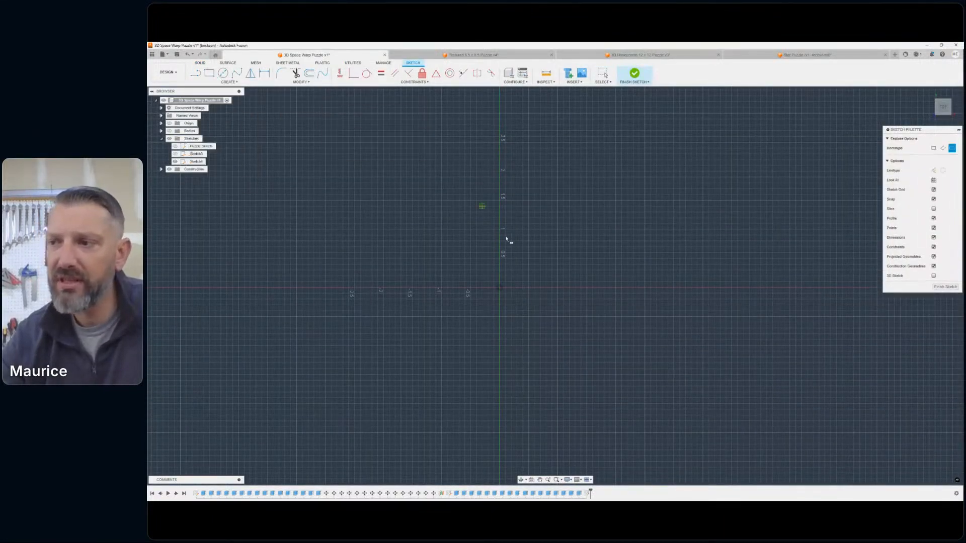
pyautogui.click(500, 288)
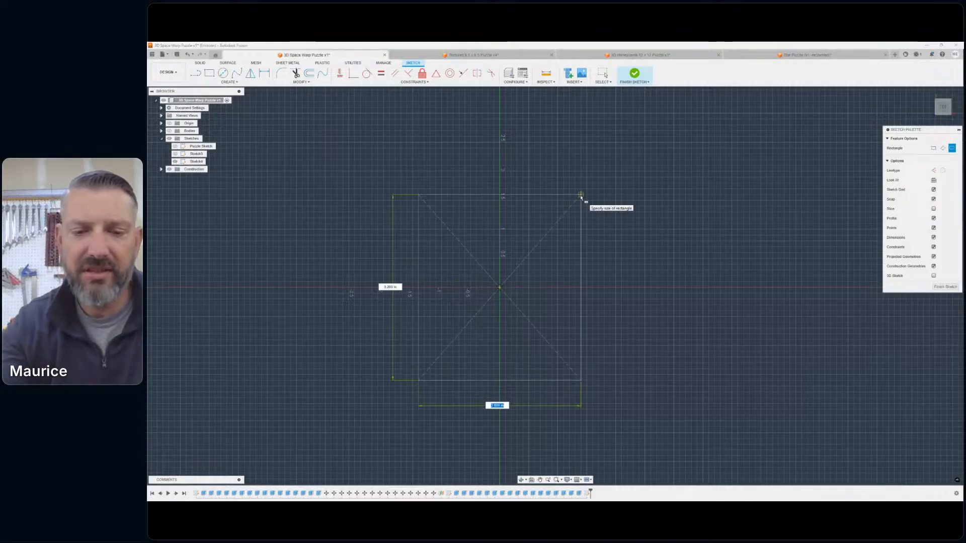
pyautogui.write('6.5')
pyautogui.press('Tab')
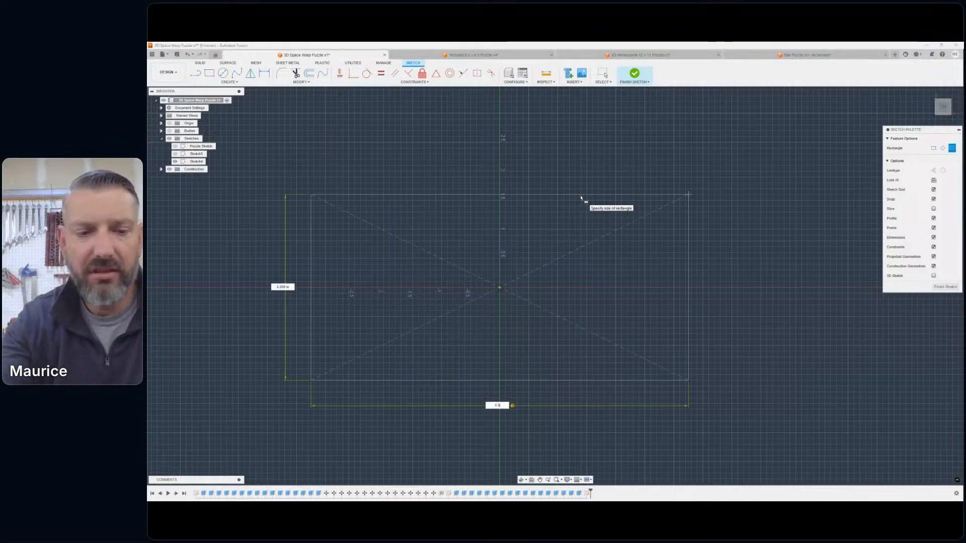
pyautogui.write('6.5')
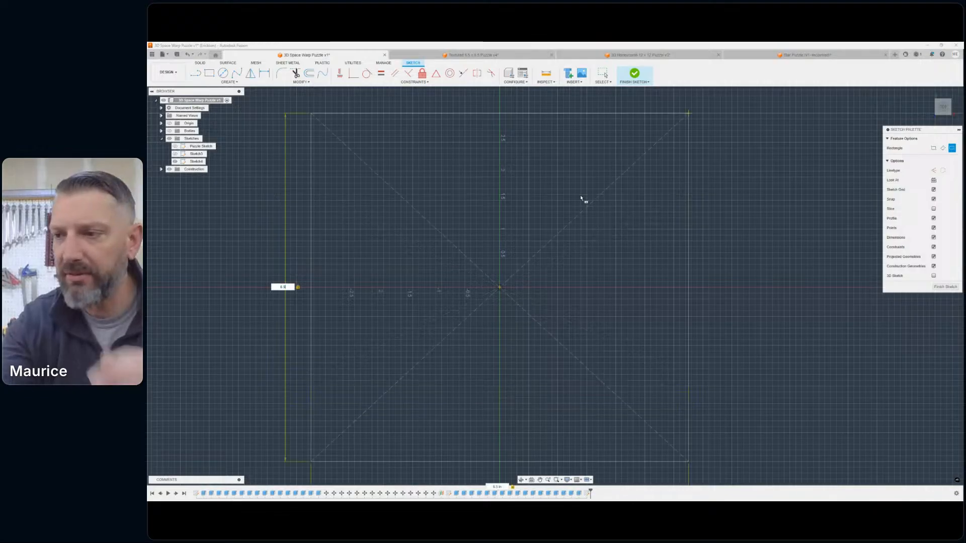
pyautogui.press('Return')
pyautogui.press('Escape')
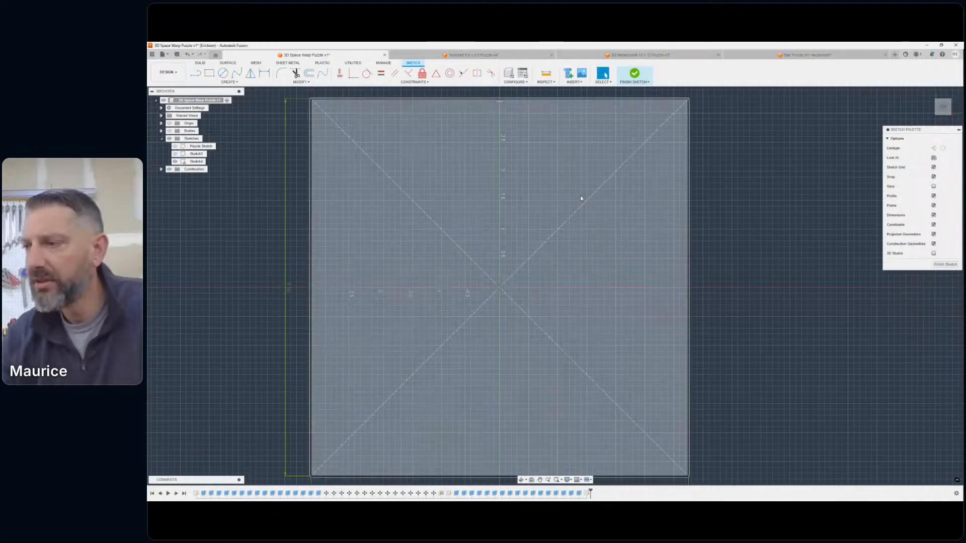
pyautogui.click(945, 108)
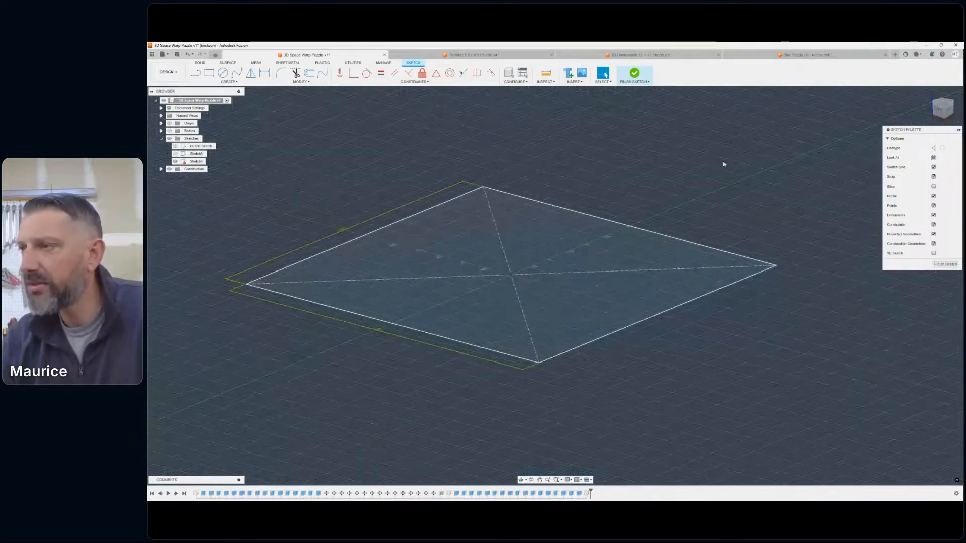
pyautogui.click(634, 73)
# - Extrude the square profile 1.75 in with the New Body operation
pyautogui.click(210, 74)
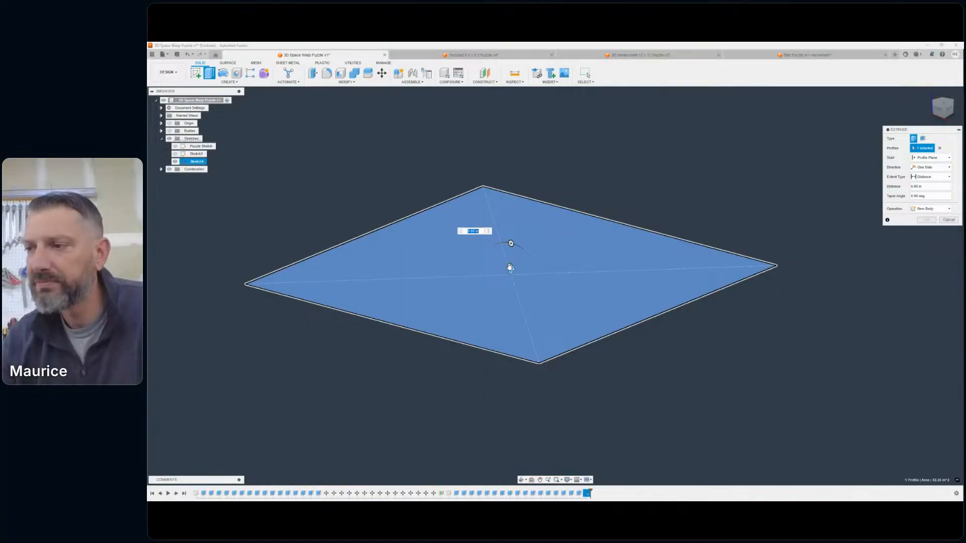
pyautogui.moveTo(516, 275); pyautogui.dragTo(541, 220)
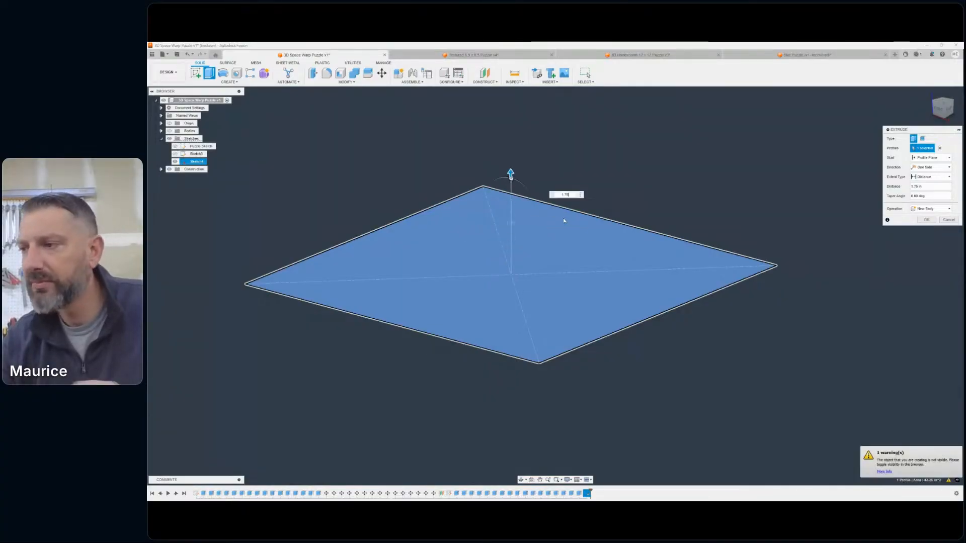
pyautogui.click(926, 220)
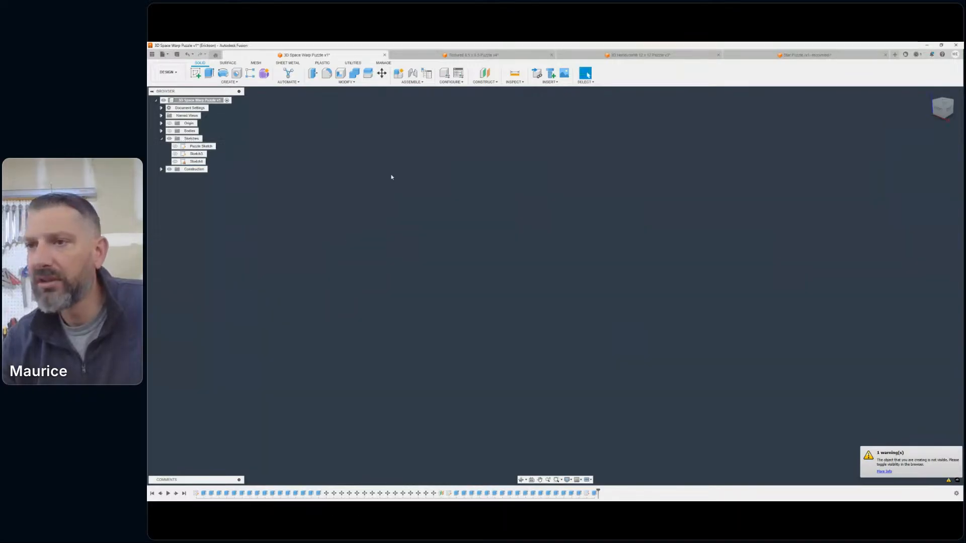
# - Show and expand the Bodies folder, then hide all puzzle piece bodies through Body33, leaving only the solid block displayed
pyautogui.click(169, 131)
pyautogui.click(162, 131)
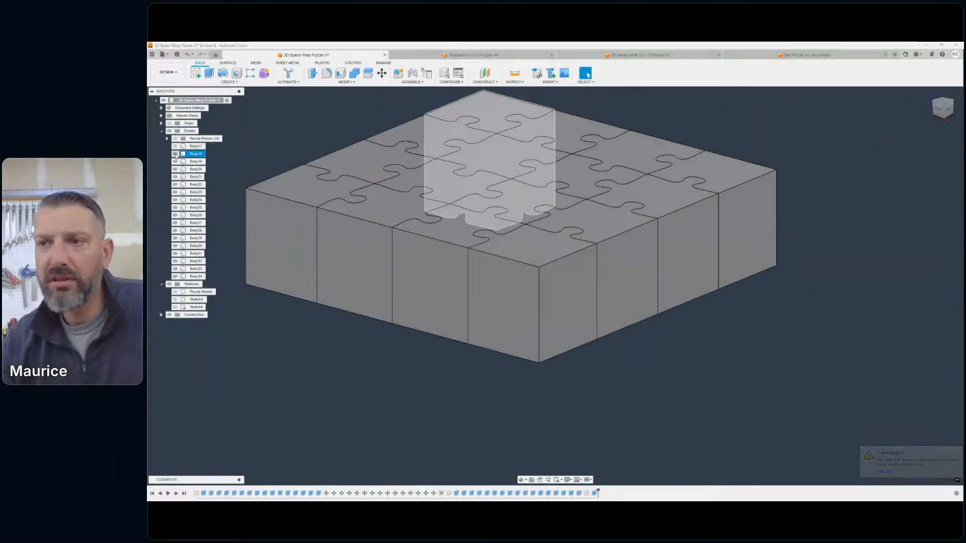
pyautogui.click(175, 169)
pyautogui.click(175, 176)
pyautogui.click(175, 184)
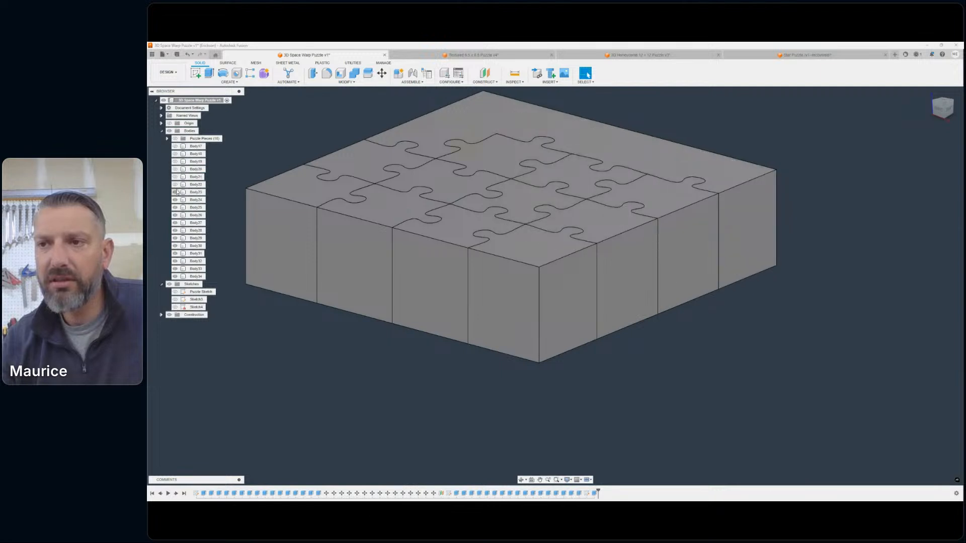
pyautogui.click(175, 192)
pyautogui.click(175, 200)
pyautogui.click(175, 207)
pyautogui.click(175, 215)
pyautogui.click(175, 223)
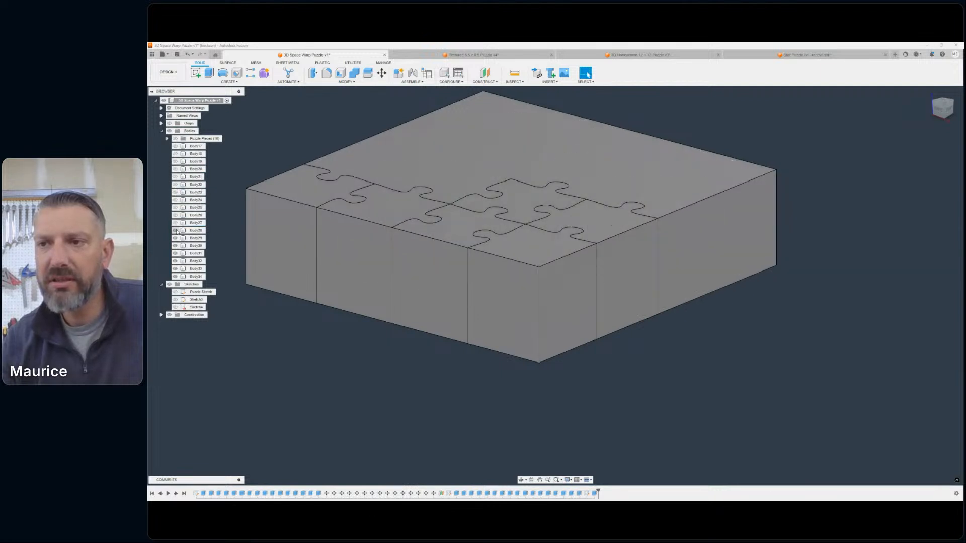
pyautogui.click(175, 231)
pyautogui.click(175, 237)
pyautogui.click(175, 246)
pyautogui.click(175, 253)
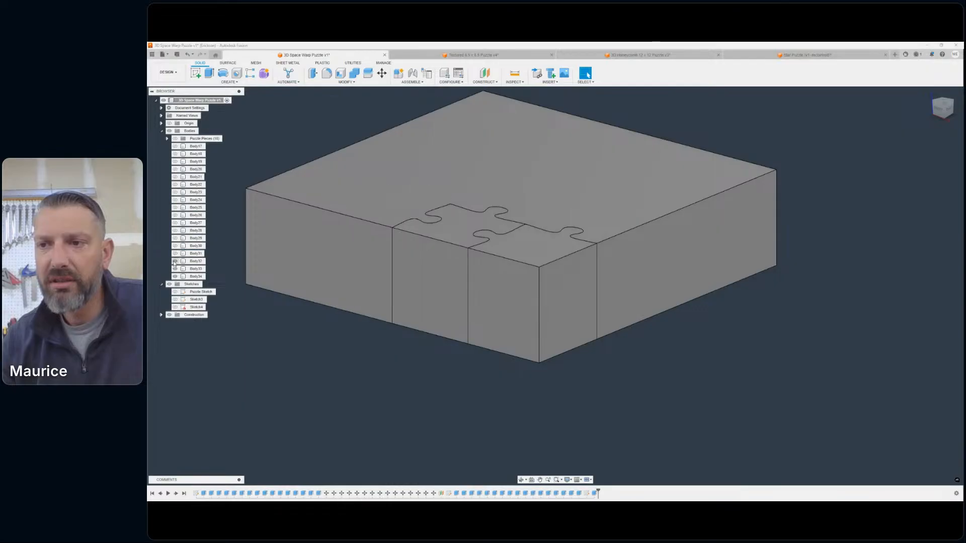
pyautogui.click(175, 261)
pyautogui.click(175, 269)
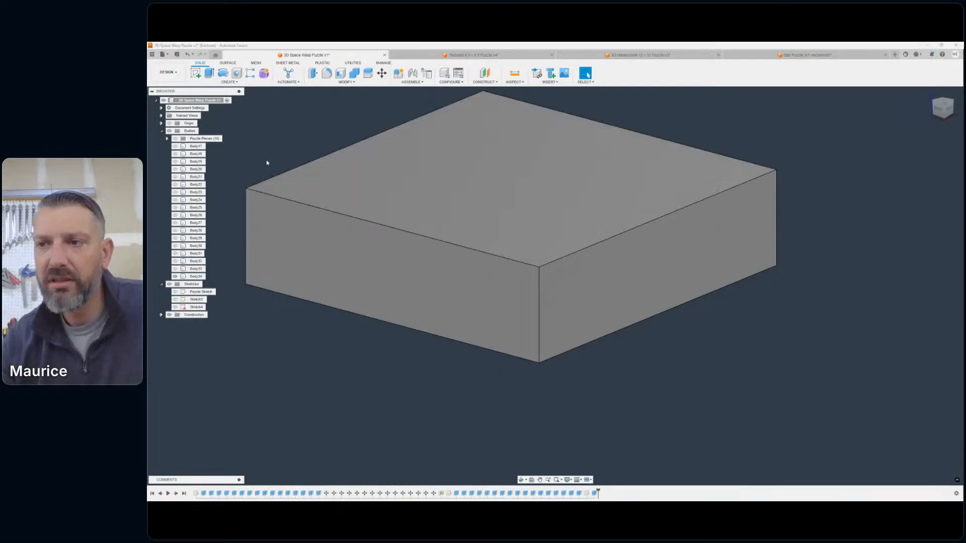
# - Create a new group inside the Bodies folder and name it New Puzzle Pieces
pyautogui.rightClick(179, 133)
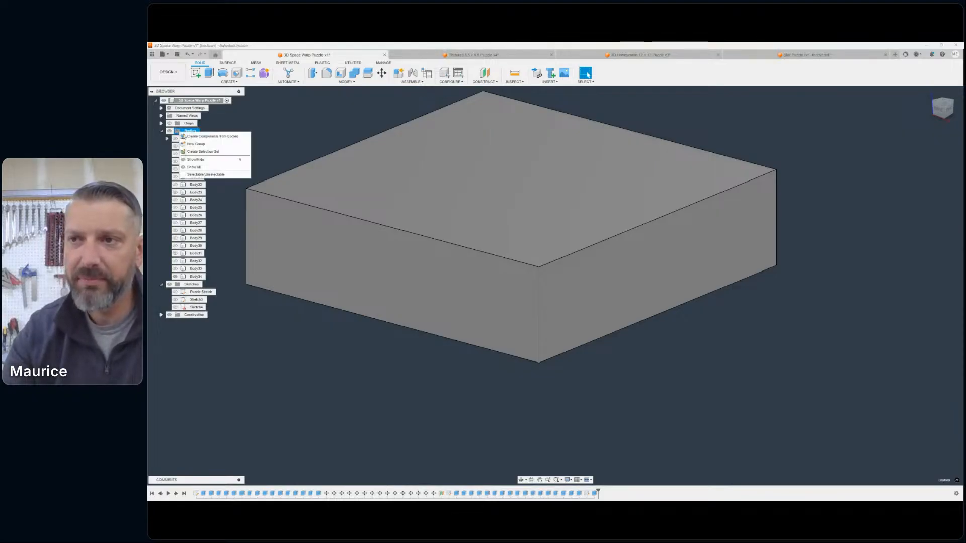
pyautogui.click(200, 140)
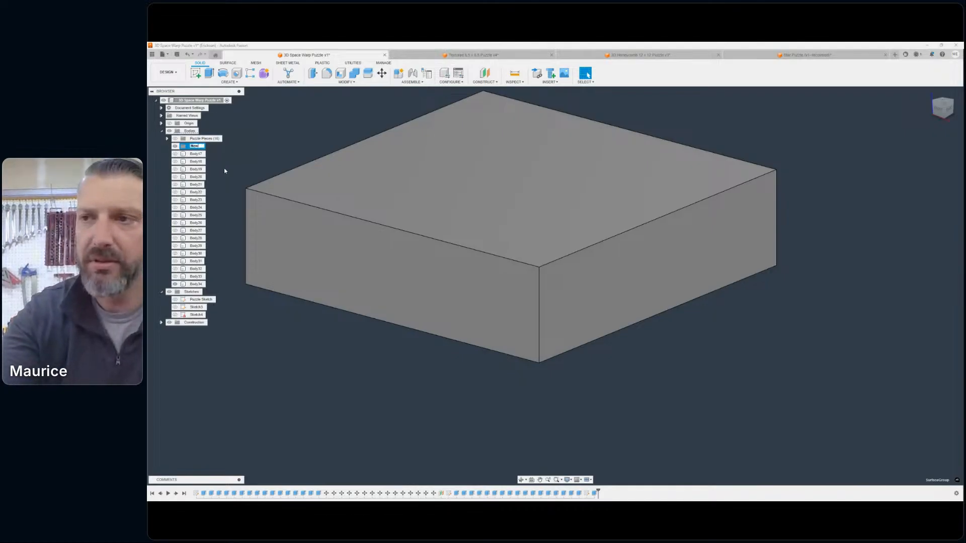
pyautogui.write('New Pu')
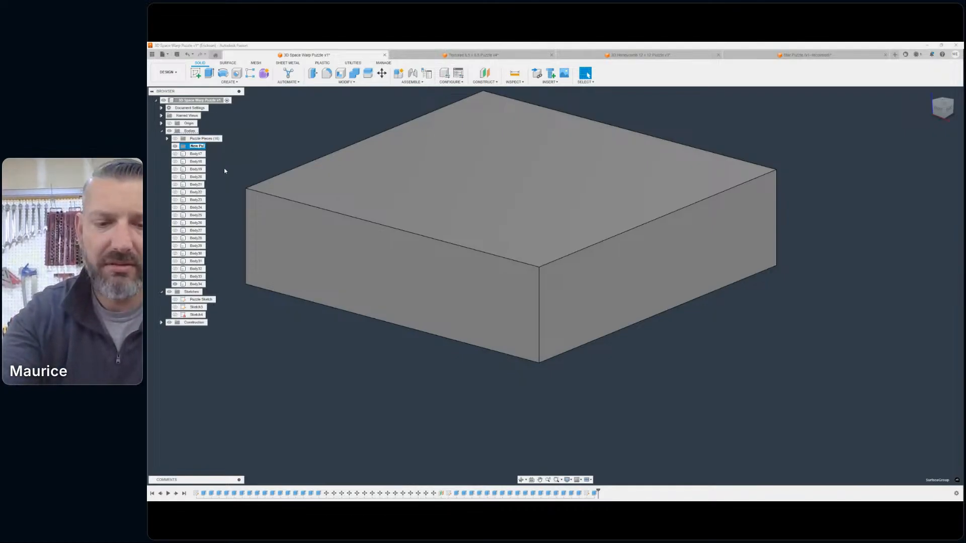
pyautogui.write('zzle Pieces')
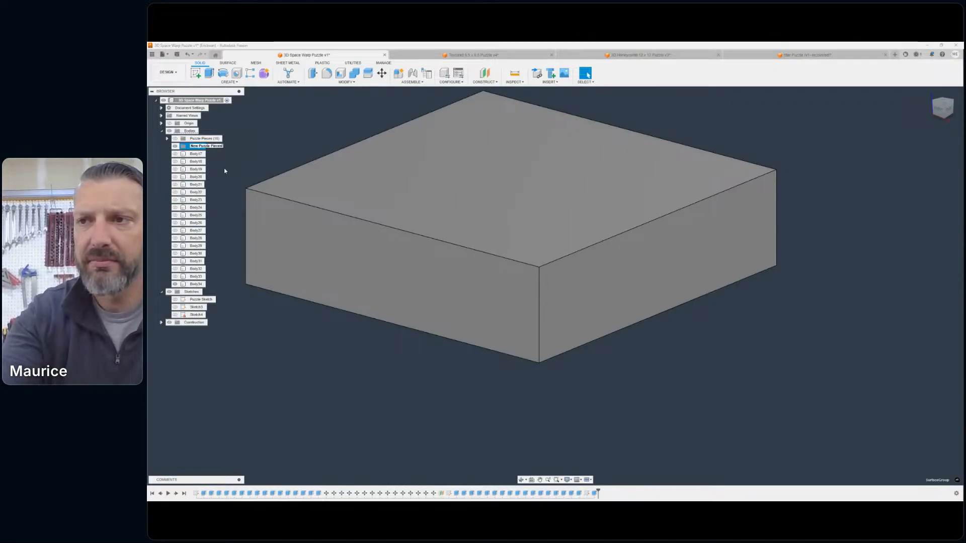
pyautogui.press('Return')
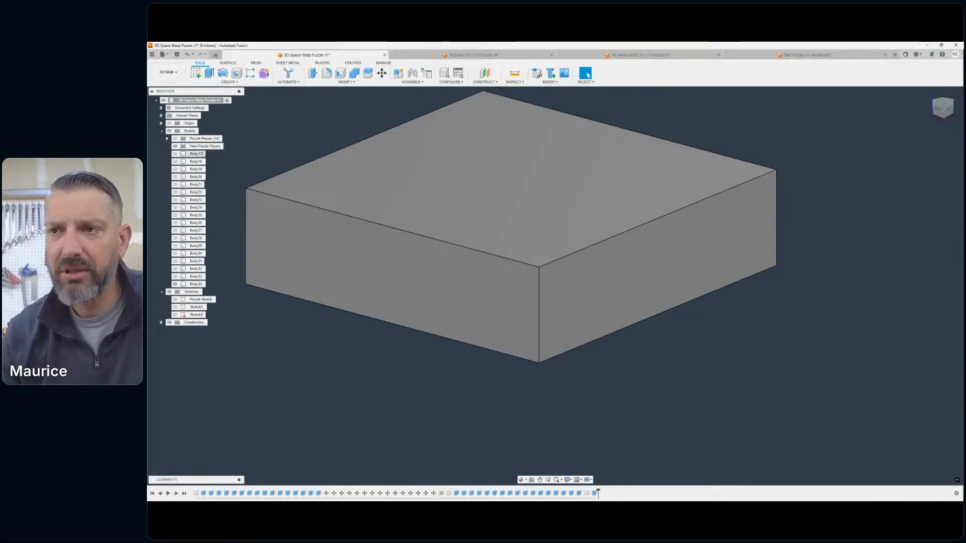
# - Move Body17 through Body33 into the New Puzzle Pieces group, leaving the solid block Body34 outside it
pyautogui.click(202, 154)
pyautogui.keyDown('shift'); pyautogui.click(201, 285); pyautogui.keyUp('shift')
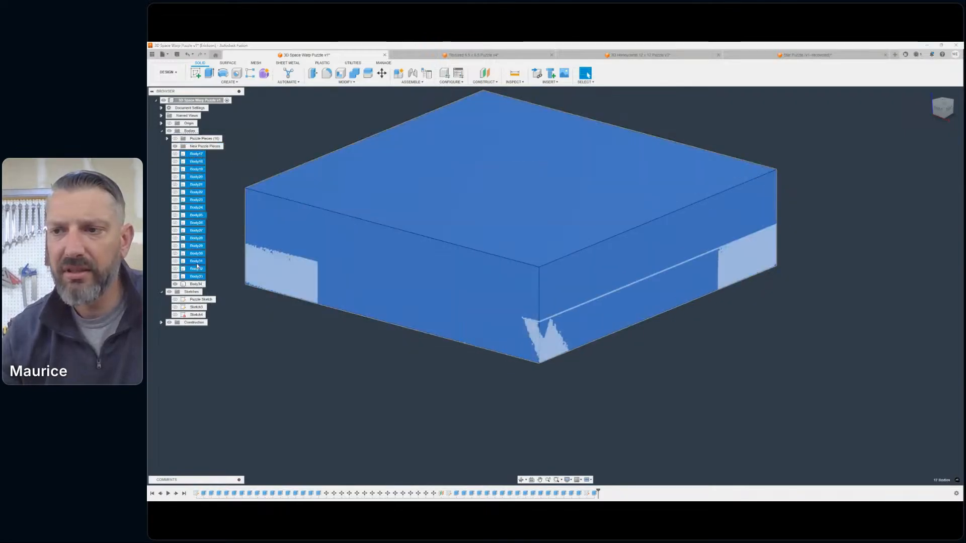
pyautogui.moveTo(201, 285); pyautogui.dragTo(197, 146)
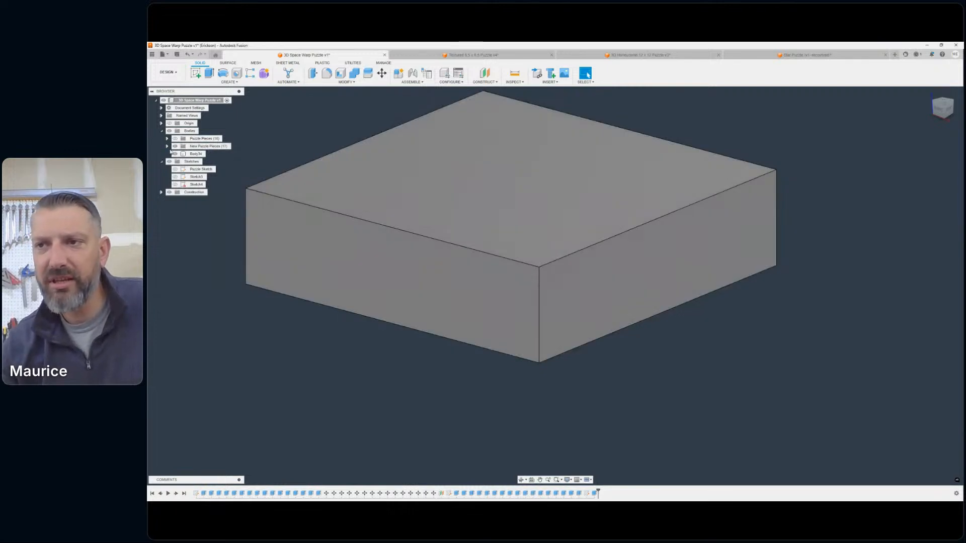
# - Hide the solid block, expand the New Puzzle Pieces group, and show Body18 through Body33 with Body17 kept hidden
pyautogui.click(176, 154)
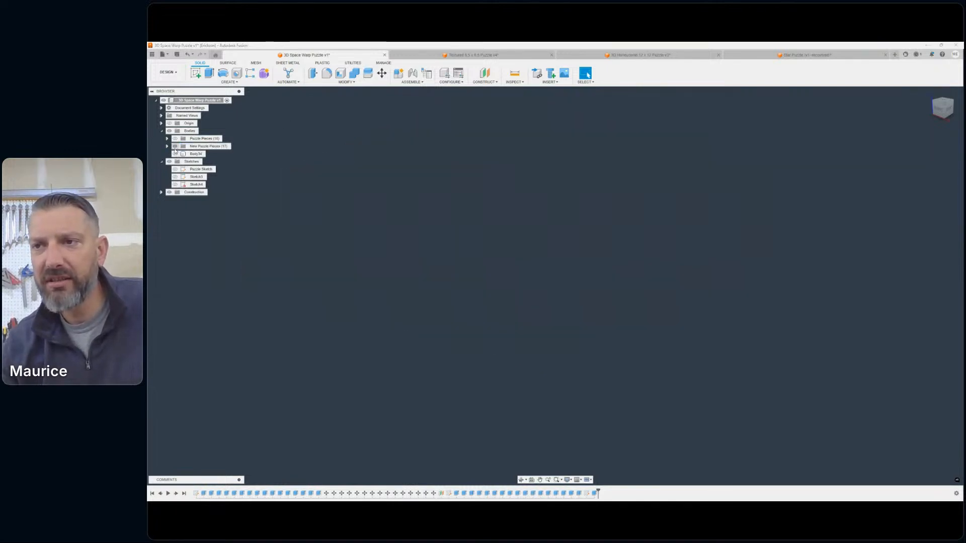
pyautogui.click(167, 147)
pyautogui.click(180, 154)
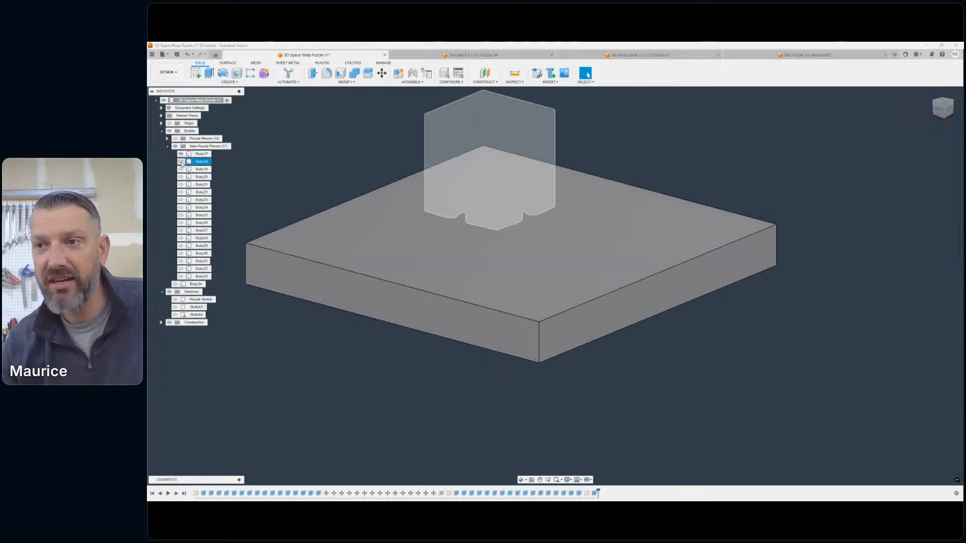
pyautogui.click(181, 155)
pyautogui.click(181, 162)
pyautogui.click(180, 169)
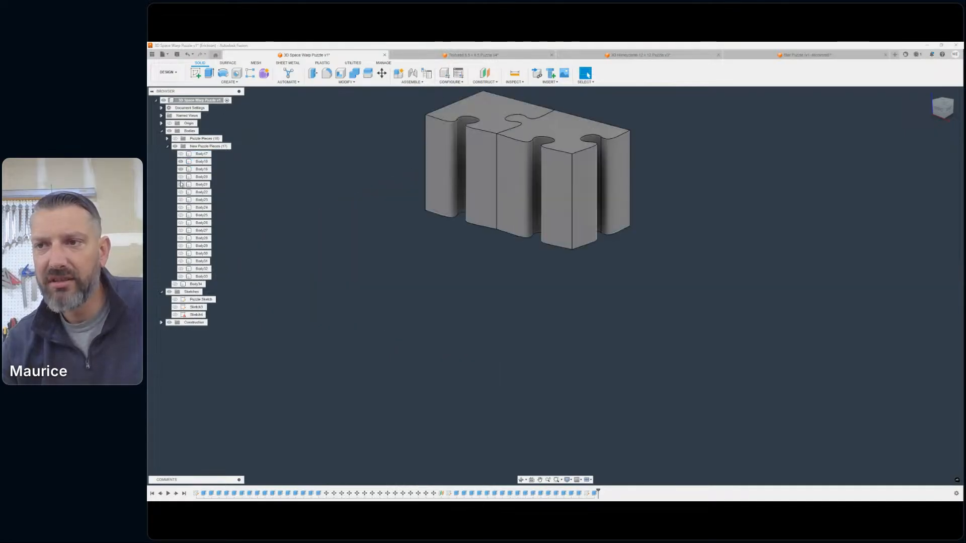
pyautogui.click(181, 177)
pyautogui.click(181, 185)
pyautogui.click(181, 192)
pyautogui.click(181, 200)
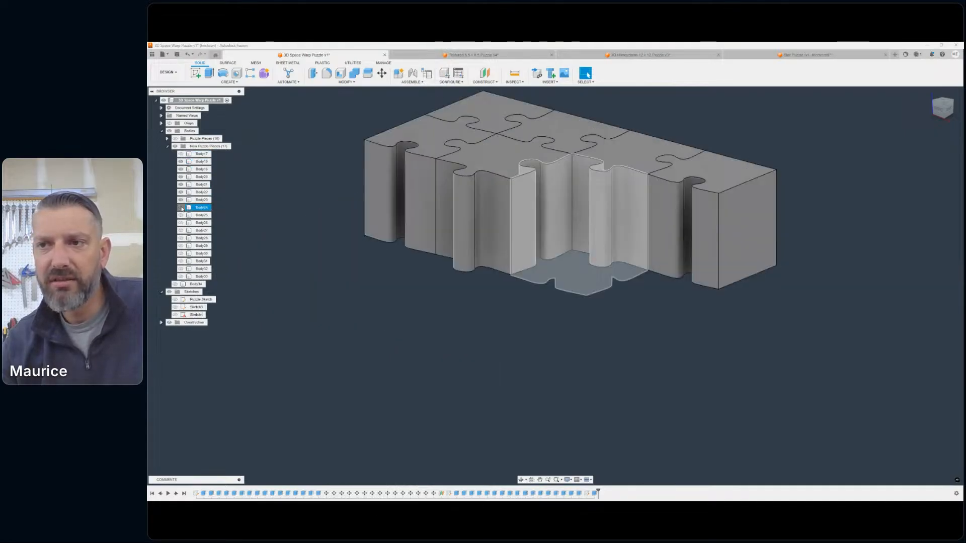
pyautogui.click(181, 208)
pyautogui.click(181, 215)
pyautogui.click(181, 223)
pyautogui.click(181, 229)
pyautogui.click(181, 238)
pyautogui.click(181, 245)
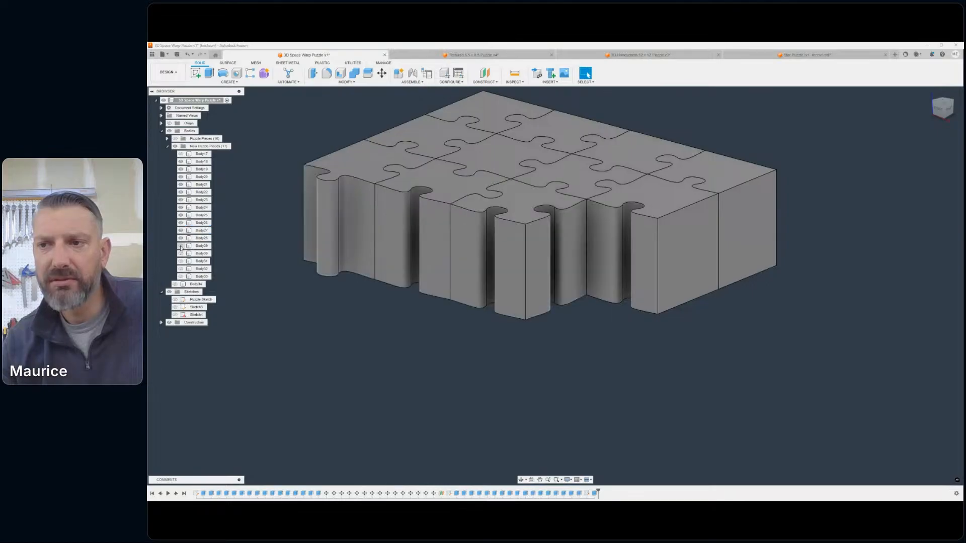
pyautogui.click(181, 253)
pyautogui.click(181, 261)
pyautogui.click(181, 269)
pyautogui.click(181, 276)
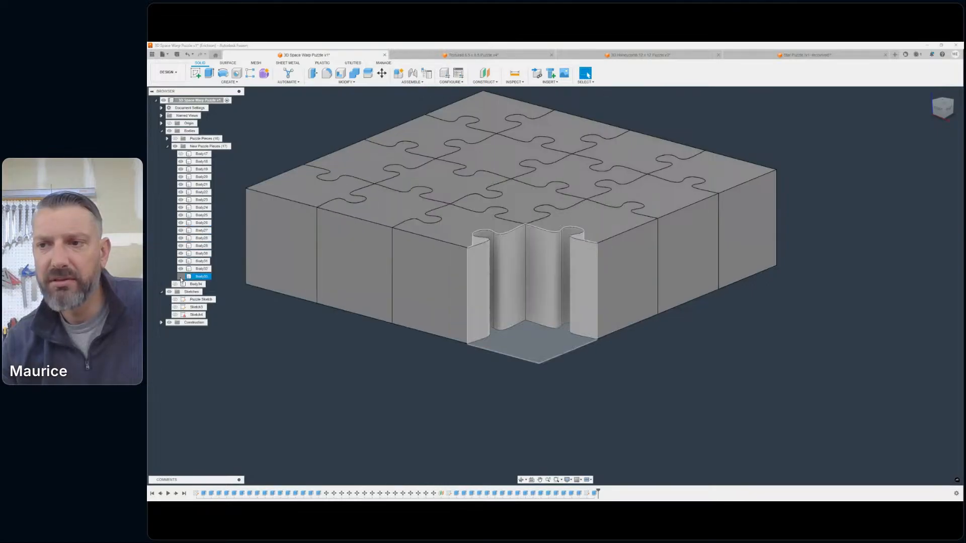
pyautogui.scroll(-3, 572, 239)
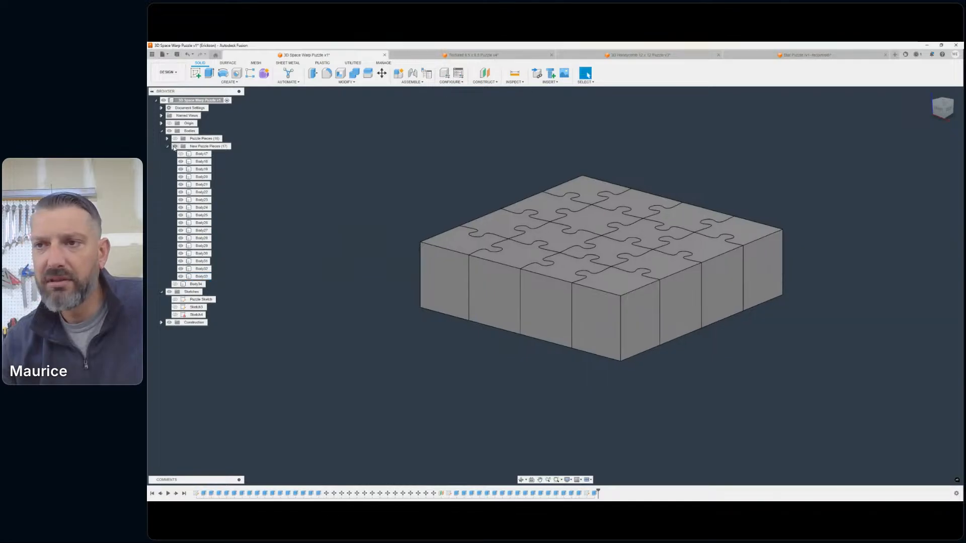
# - Hide the entire New Puzzle Pieces group and show the solid block Body34 again
pyautogui.click(175, 146)
pyautogui.click(176, 285)
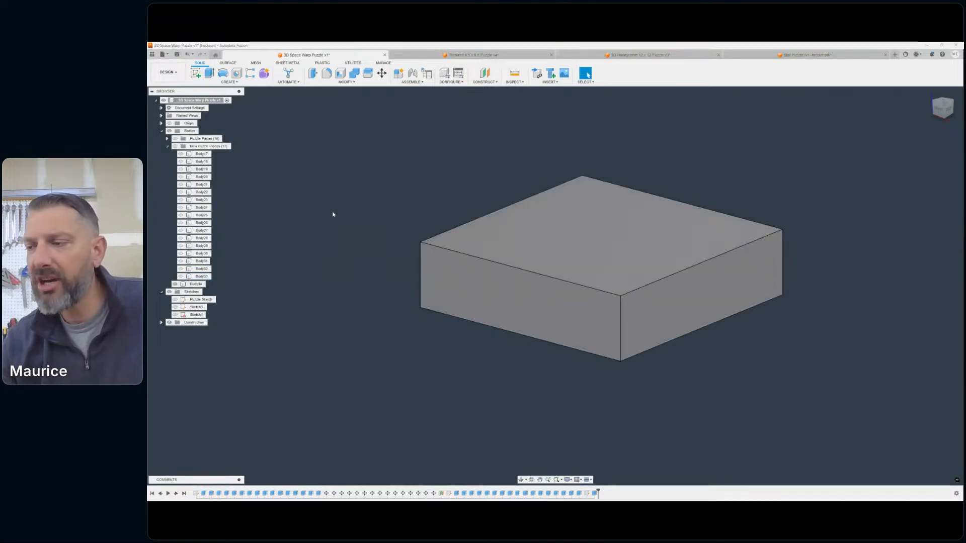
# - Create a form and draw a 2-Point plane across the block's upper face between its opposite corners
pyautogui.moveTo(500, 147); pyautogui.dragTo(429, 150, button='middle')
pyautogui.moveTo(425, 114); pyautogui.dragTo(466, 124, button='middle')
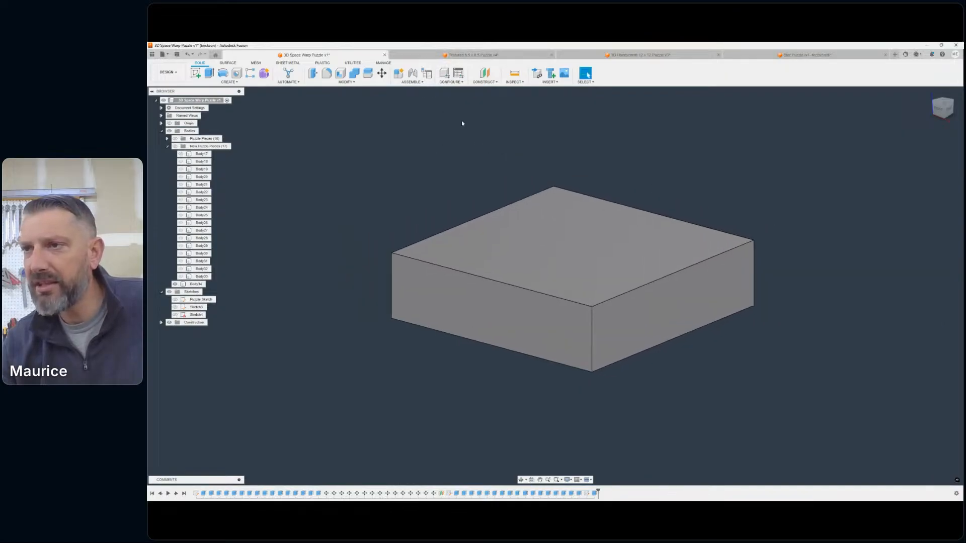
pyautogui.click(264, 73)
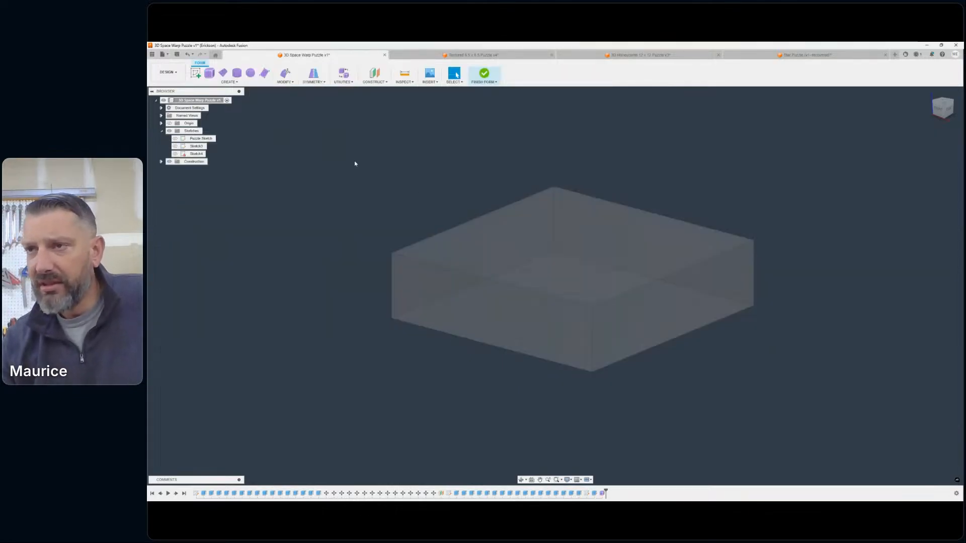
pyautogui.click(221, 82)
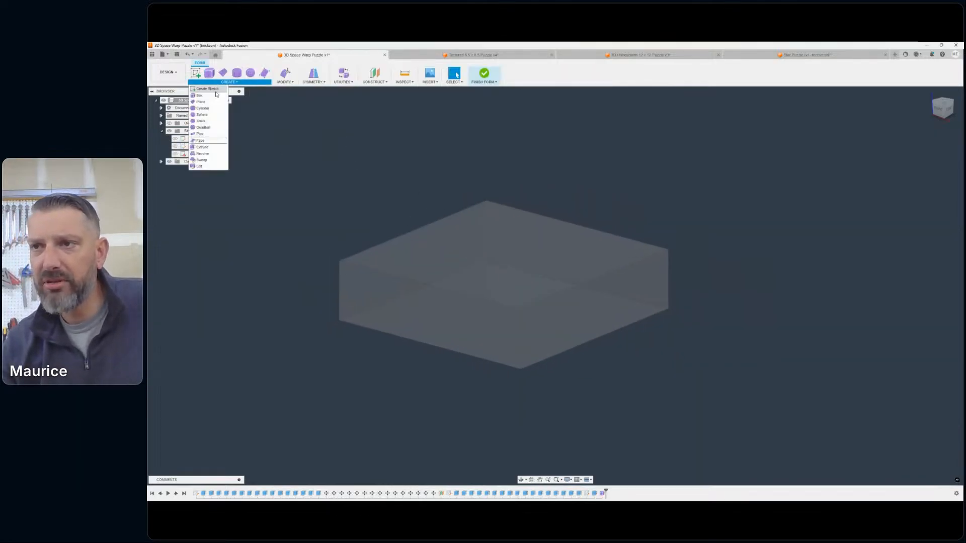
pyautogui.click(282, 131)
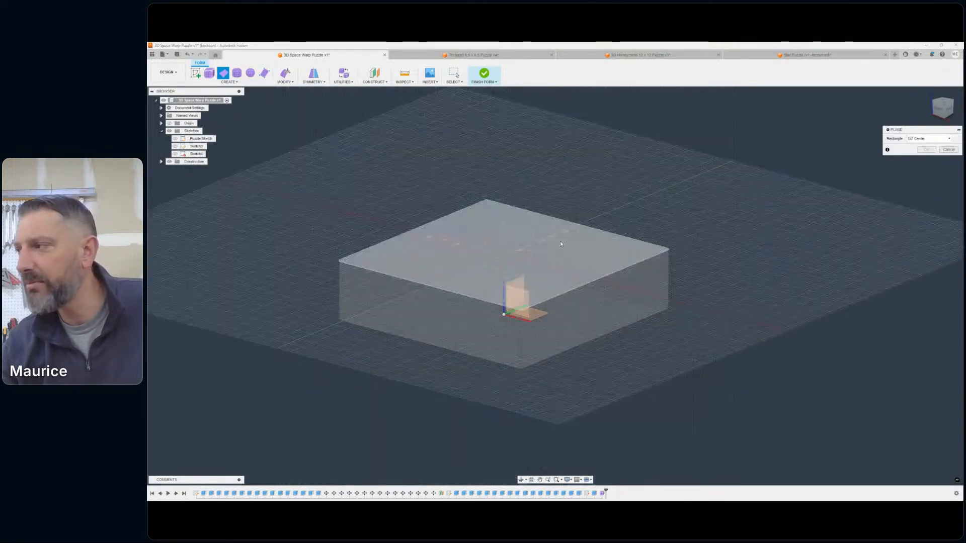
pyautogui.click(929, 139)
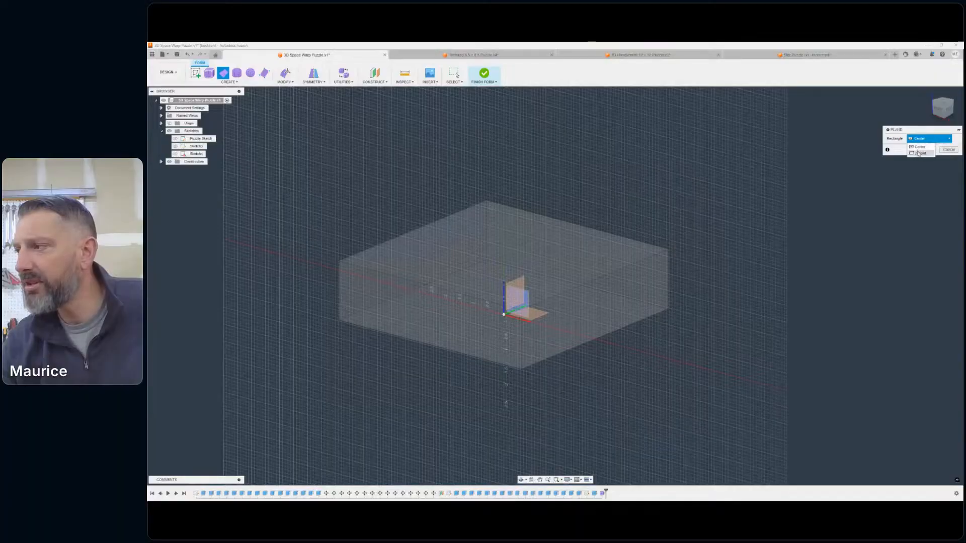
pyautogui.click(919, 153)
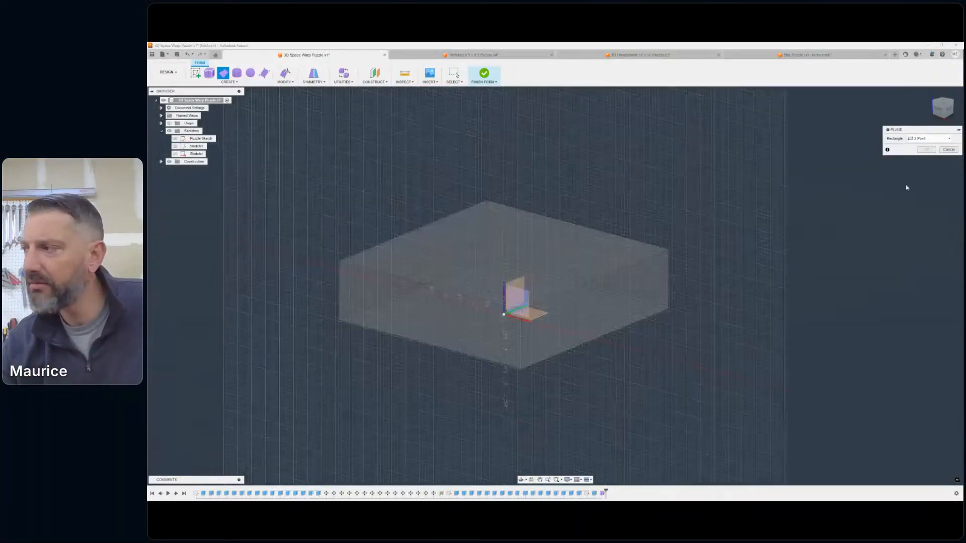
pyautogui.click(412, 250)
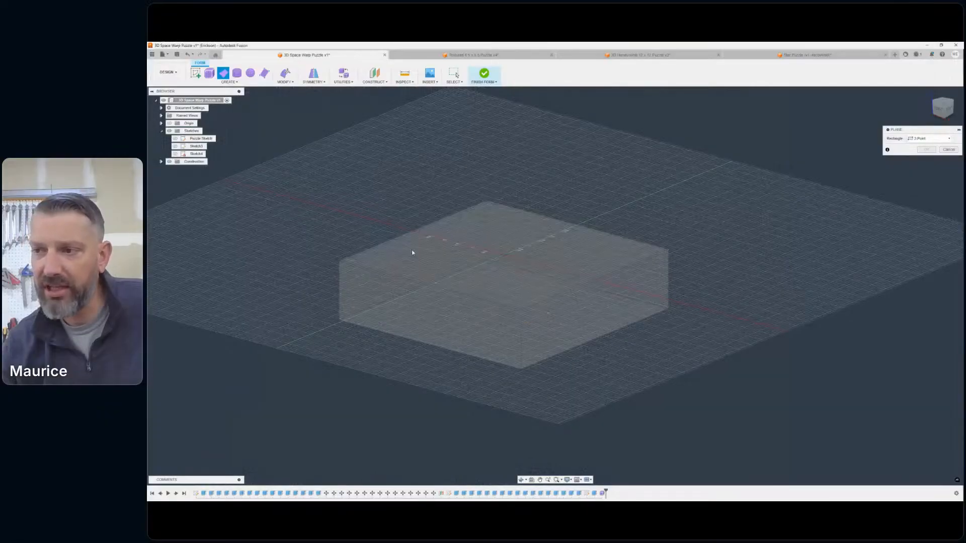
pyautogui.click(339, 261)
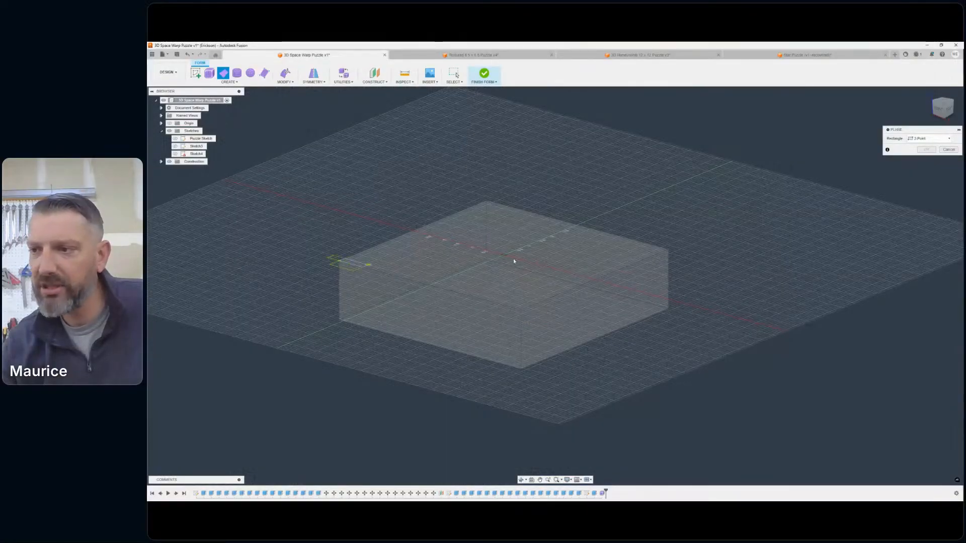
pyautogui.click(668, 250)
# - Divide the form plane into 4 length faces and 4 width faces, and accept it
pyautogui.moveTo(729, 216); pyautogui.dragTo(817, 228, button='middle')
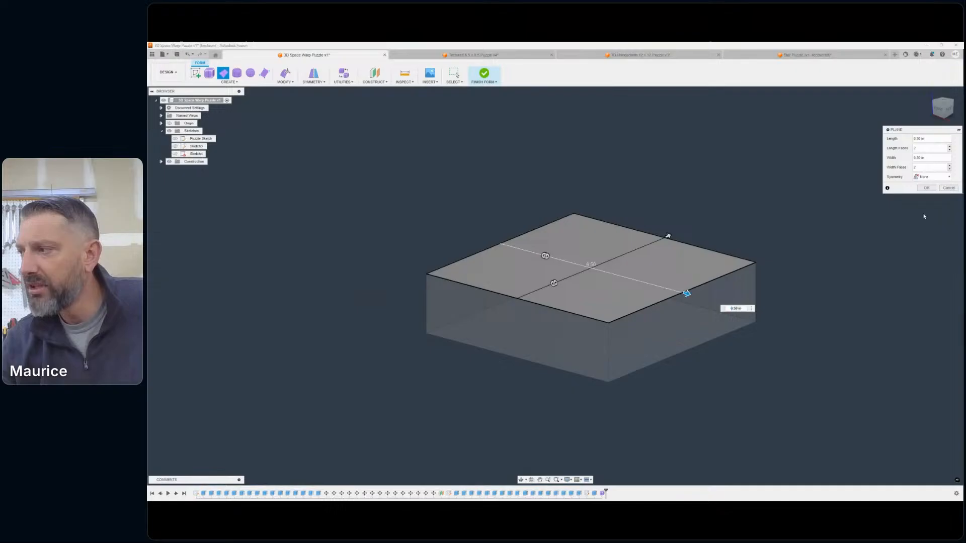
pyautogui.click(949, 147)
pyautogui.click(949, 147)
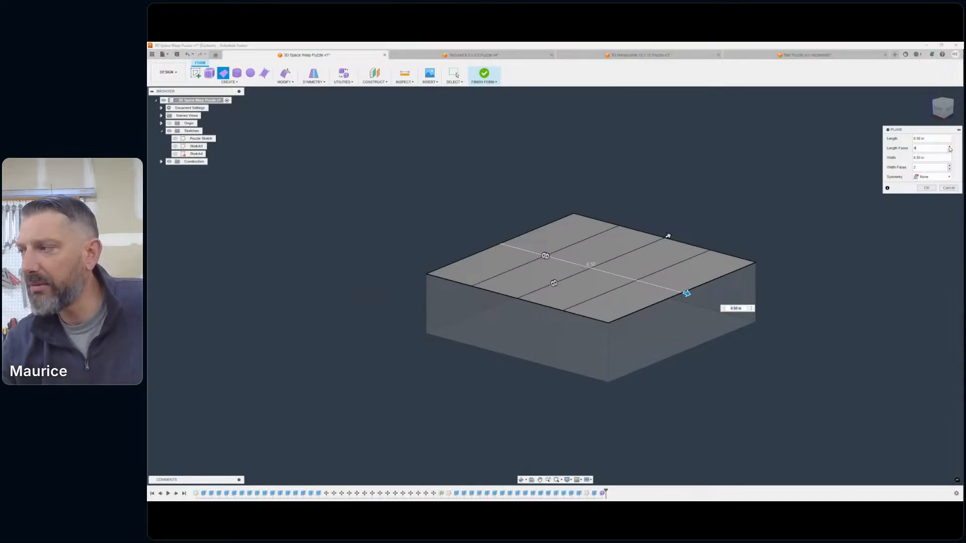
pyautogui.click(949, 167)
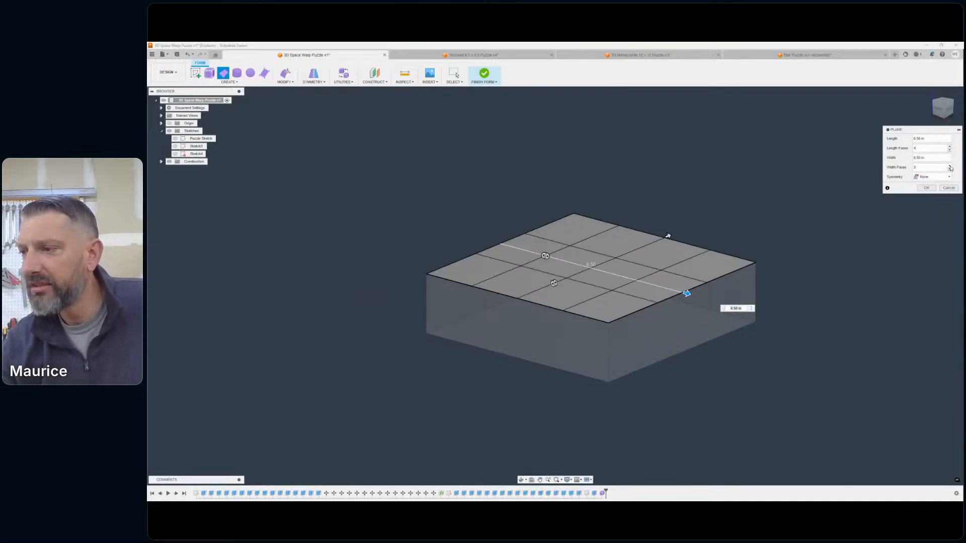
pyautogui.click(949, 167)
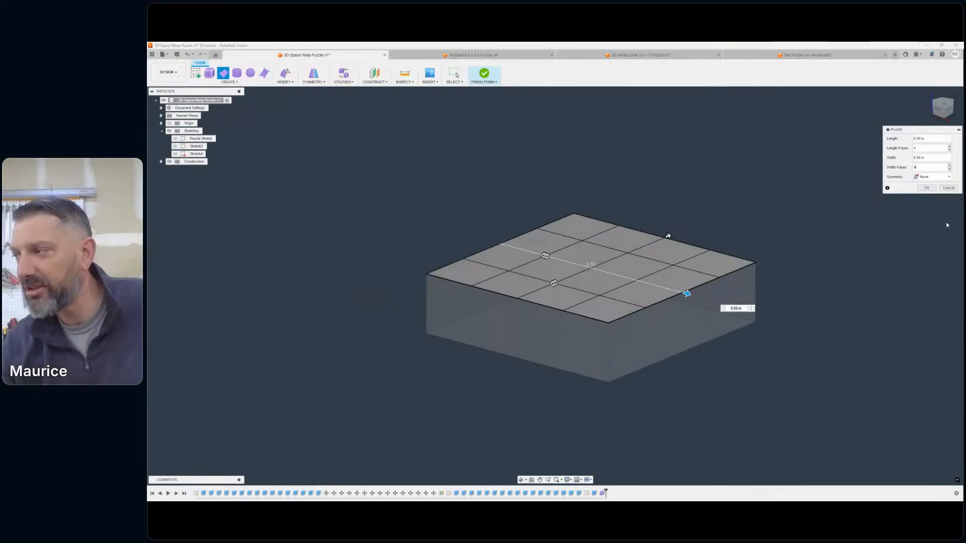
pyautogui.click(927, 188)
# - Use Edit Form to pull the plane's centre vertex vertically down into the block, forming a funnel-shaped dip
pyautogui.moveTo(693, 194); pyautogui.dragTo(723, 178, button='middle')
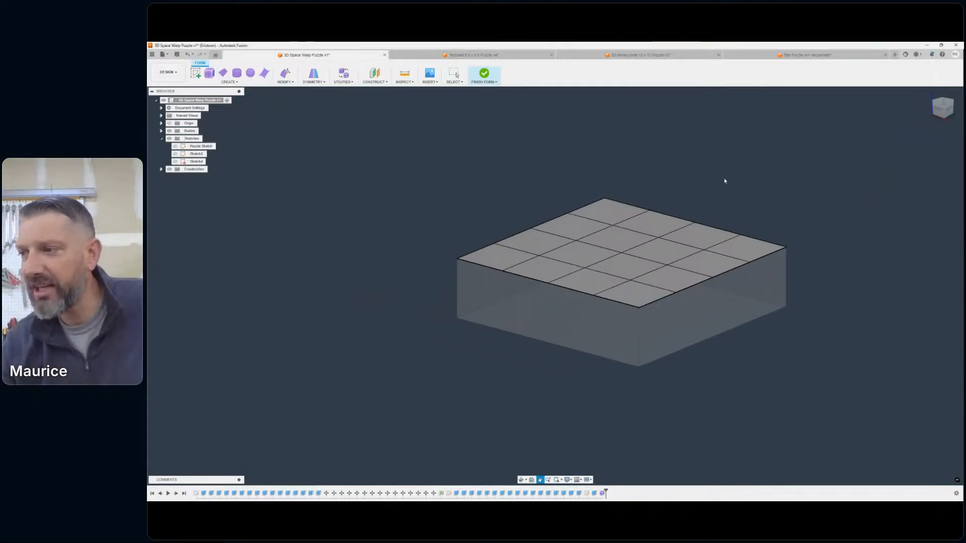
pyautogui.click(285, 74)
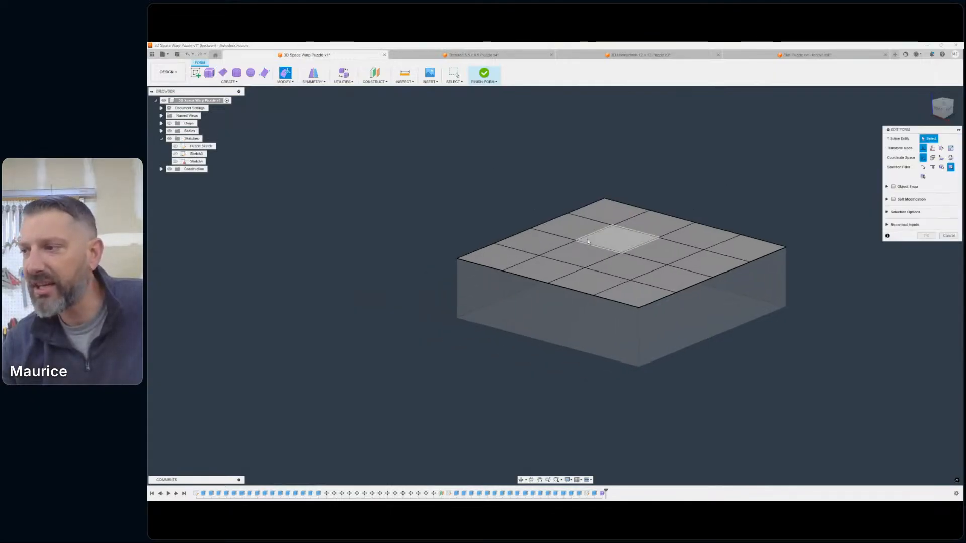
pyautogui.click(622, 253)
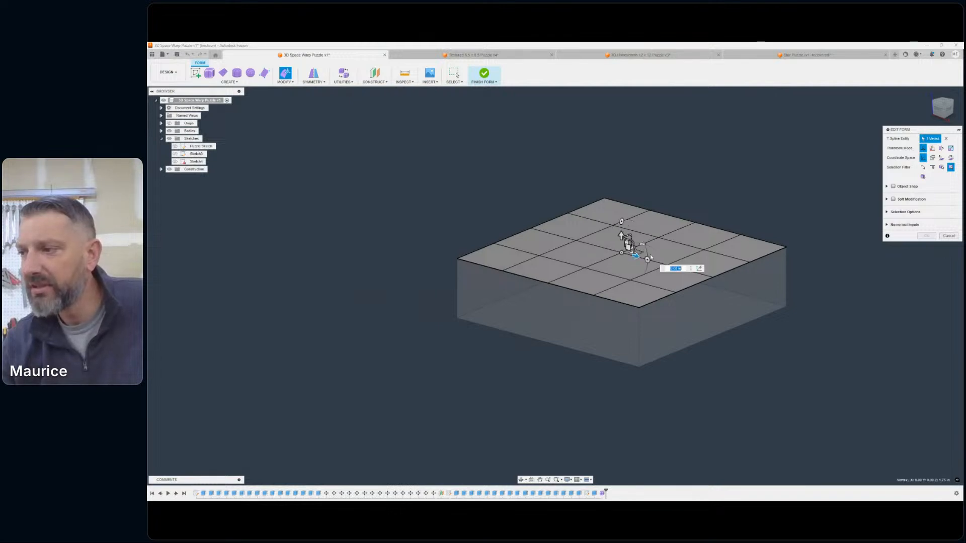
pyautogui.moveTo(621, 236); pyautogui.dragTo(624, 337)
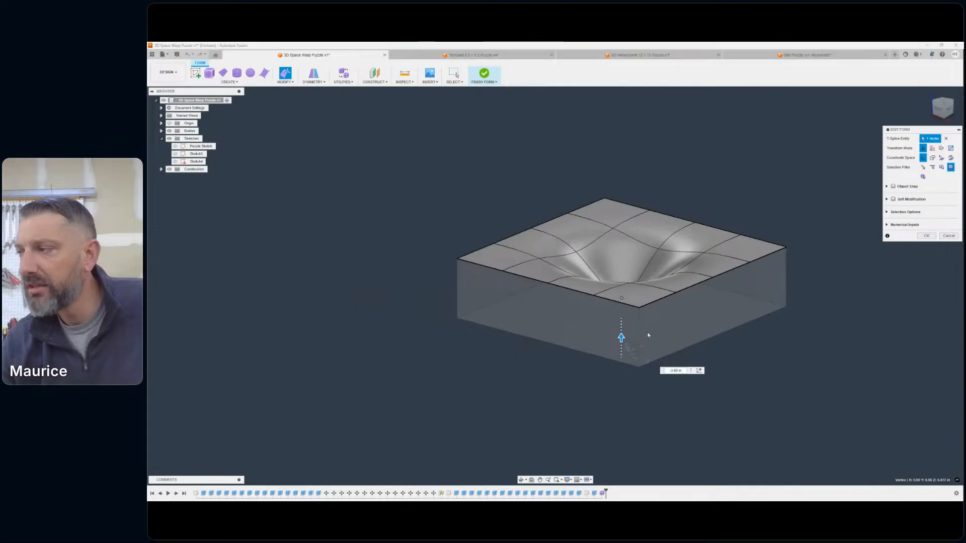
# - In a straight side view, lower the centre vertex further with the dip kept above the block's underside, and deselect it
pyautogui.click(939, 115)
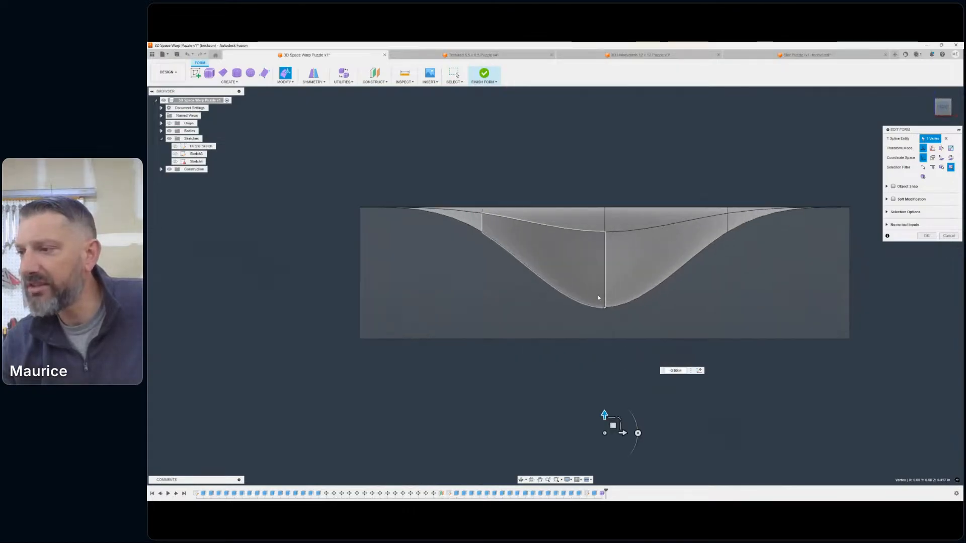
pyautogui.moveTo(600, 448); pyautogui.dragTo(608, 475)
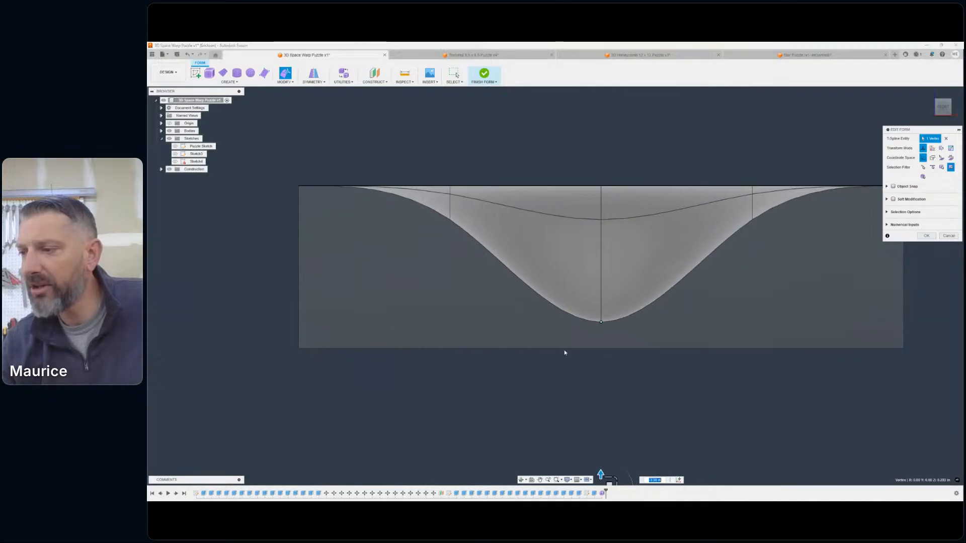
pyautogui.scroll(-3, 599, 347)
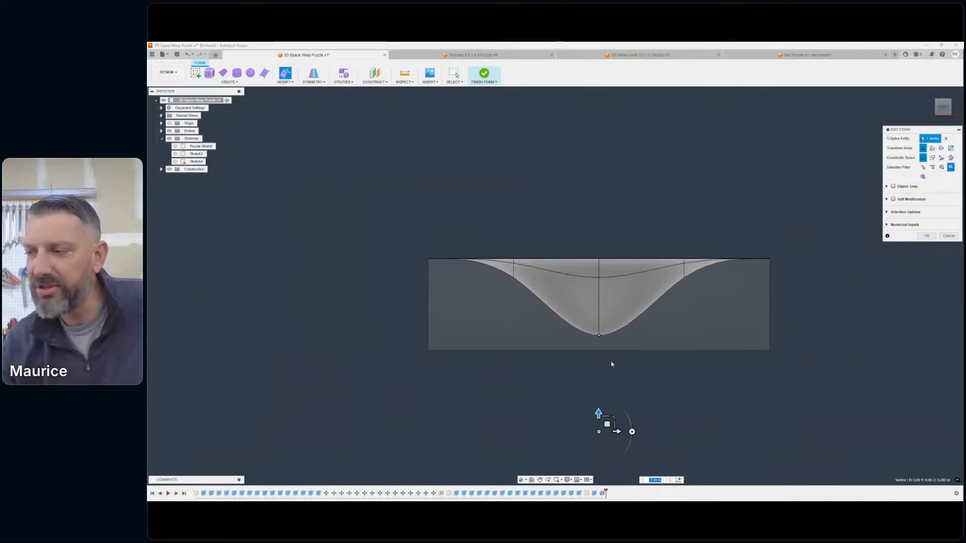
pyautogui.moveTo(612, 362); pyautogui.dragTo(643, 329, button='middle')
pyautogui.moveTo(629, 383); pyautogui.dragTo(629, 383)
pyautogui.click(630, 378)
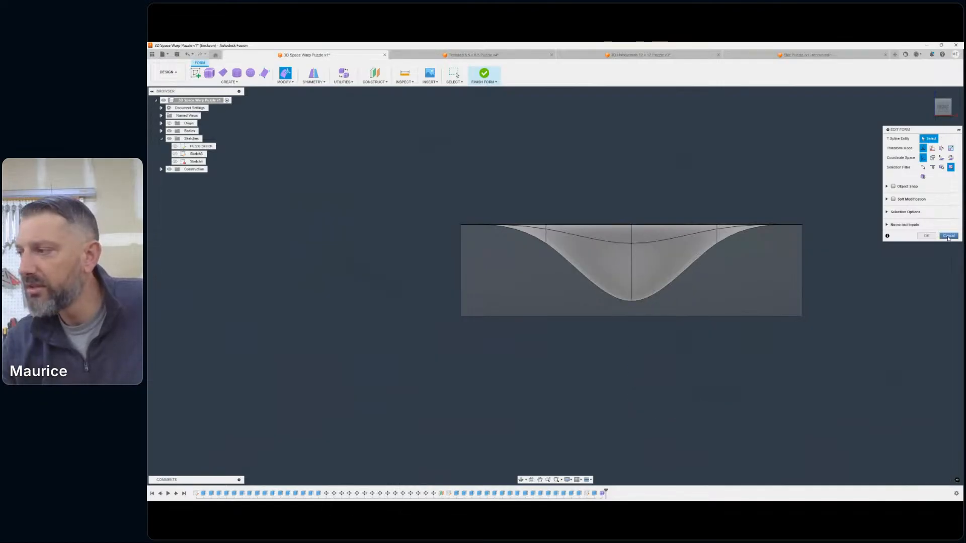
# - Lower the form's centre vertex further, keeping the dip just above the block's underside, and accept the edit
pyautogui.click(631, 300)
pyautogui.moveTo(631, 284); pyautogui.dragTo(633, 313)
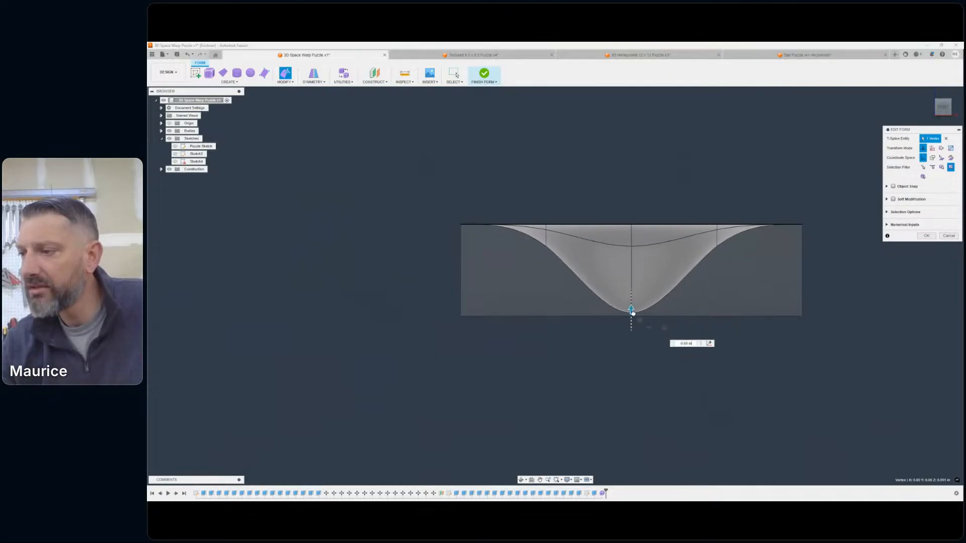
pyautogui.scroll(5, 618, 331)
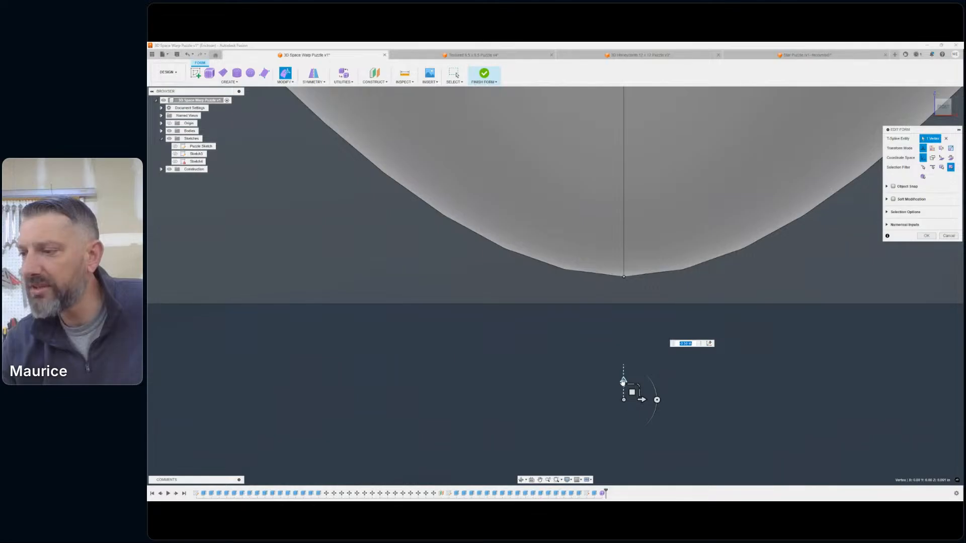
pyautogui.moveTo(623, 382); pyautogui.dragTo(647, 329)
pyautogui.click(926, 236)
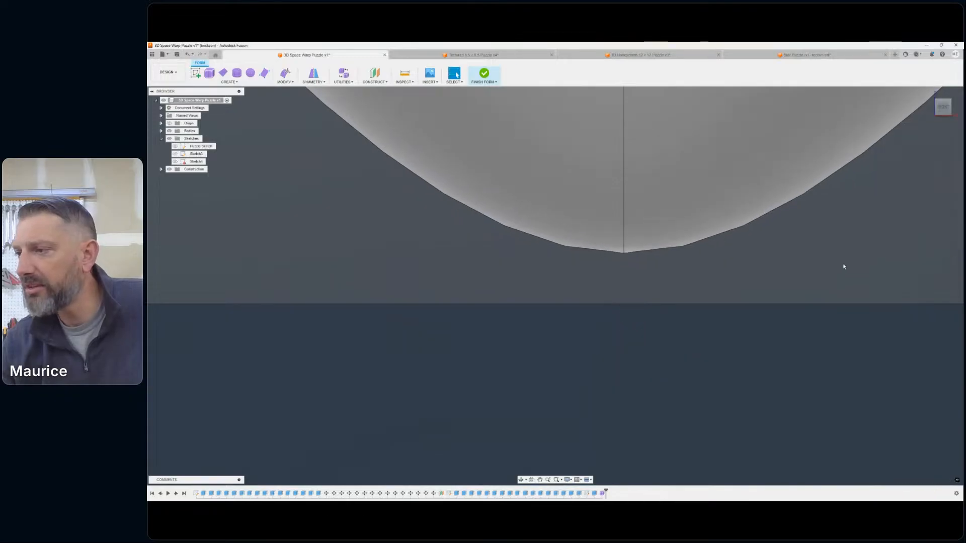
# - Examine the deepened funnel surface within the block from an angled view and from the front
pyautogui.scroll(-6, 824, 322)
pyautogui.moveTo(688, 366); pyautogui.dragTo(680, 363, button='middle')
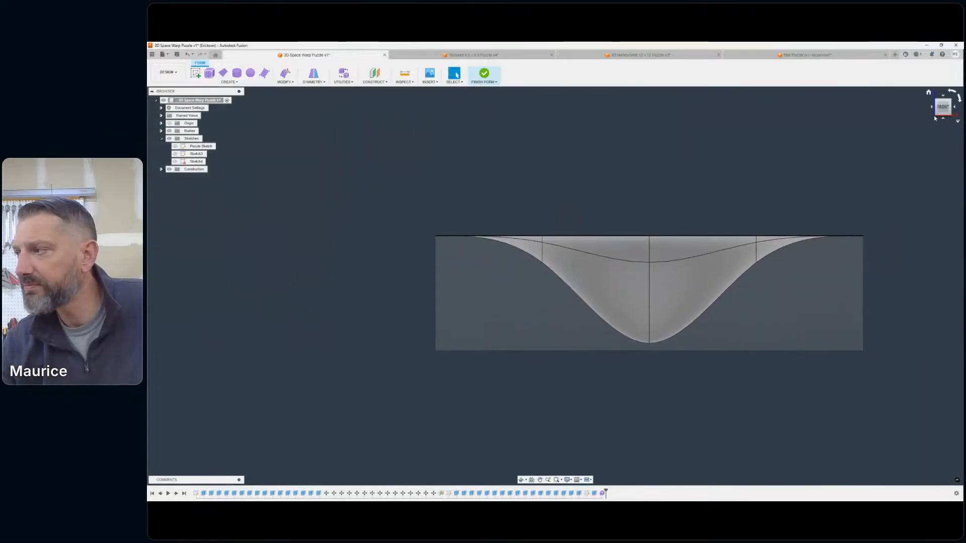
pyautogui.moveTo(943, 107)
pyautogui.mouseDown()
pyautogui.moveTo(916, 121)
pyautogui.moveTo(946, 121)
pyautogui.moveTo(918, 138)
pyautogui.moveTo(934, 134)
pyautogui.moveTo(915, 120)
pyautogui.mouseUp()
pyautogui.scroll(-2, 767, 276)
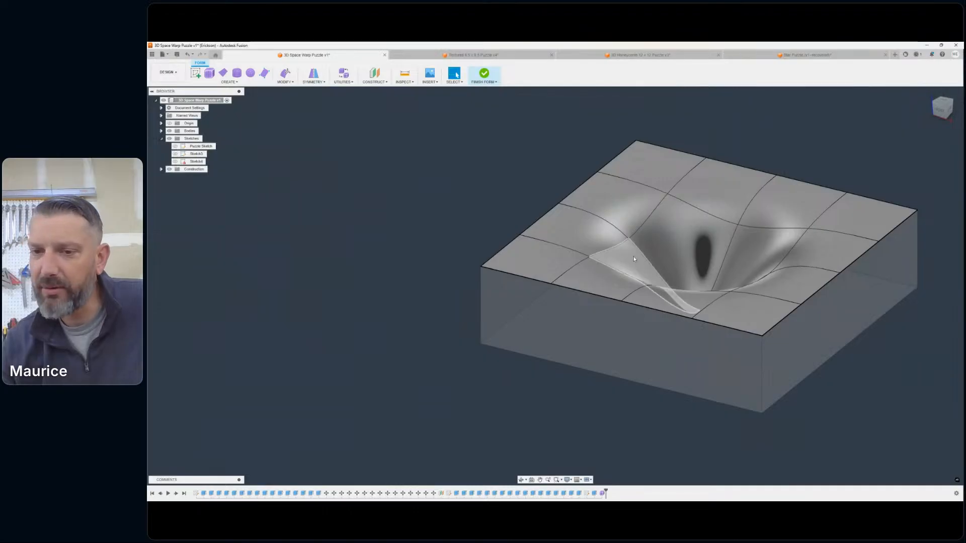
pyautogui.scroll(-2, 714, 255)
pyautogui.moveTo(711, 257); pyautogui.dragTo(633, 254, button='middle')
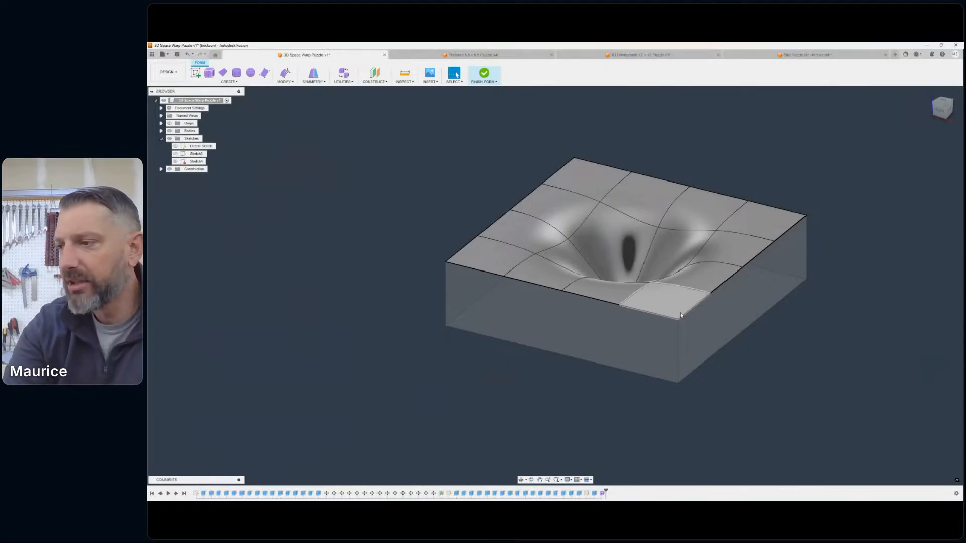
pyautogui.click(938, 107)
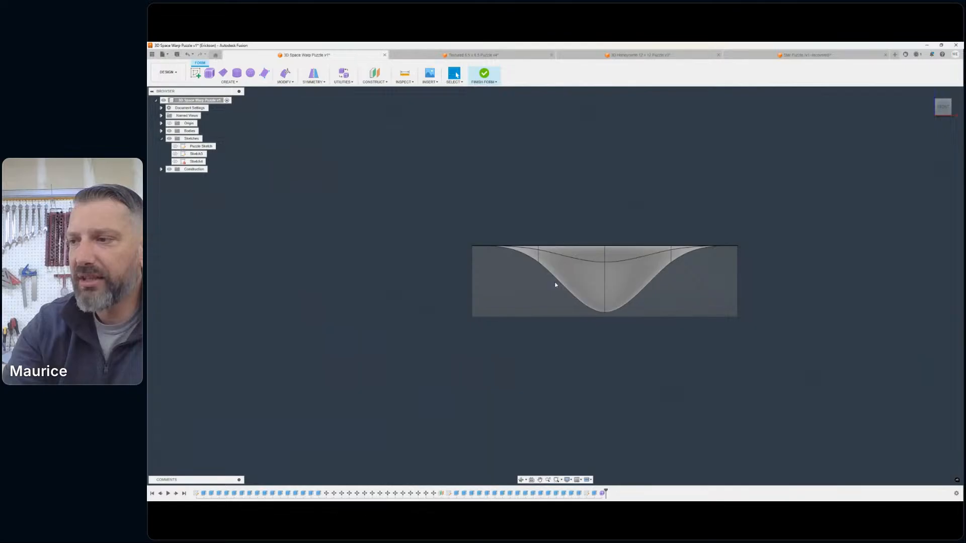
# - Thicken the form surface 0.5 in downward into the block with the Sharp type and Normal direction
pyautogui.click(294, 83)
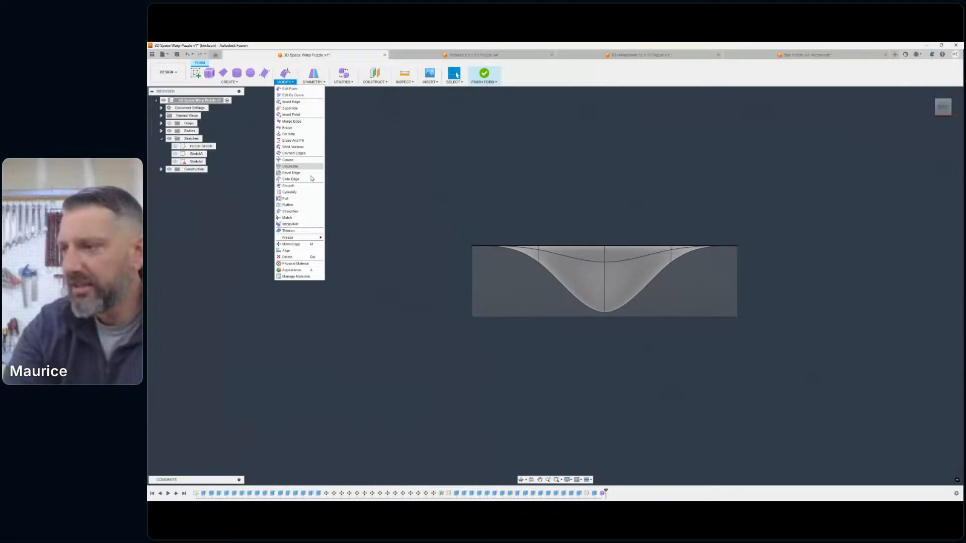
pyautogui.click(288, 230)
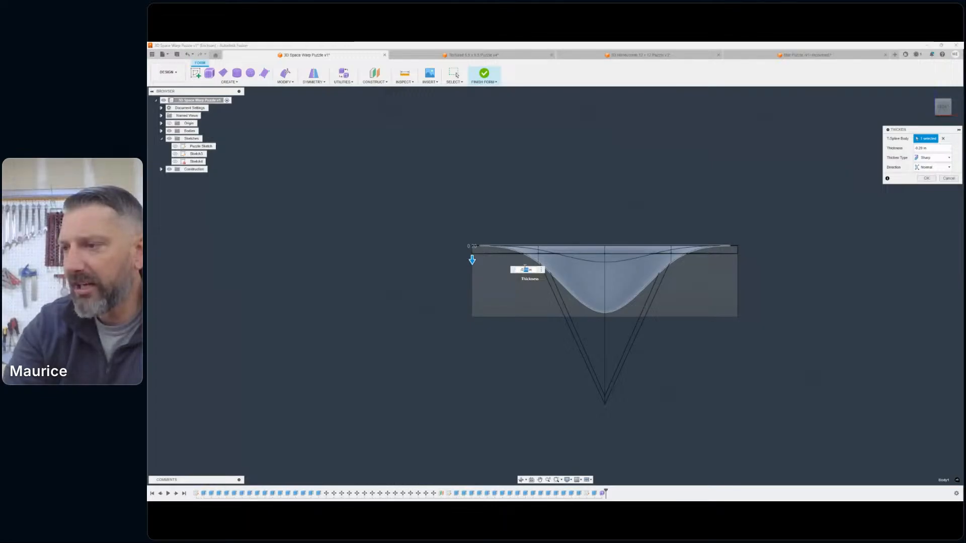
pyautogui.write('5')
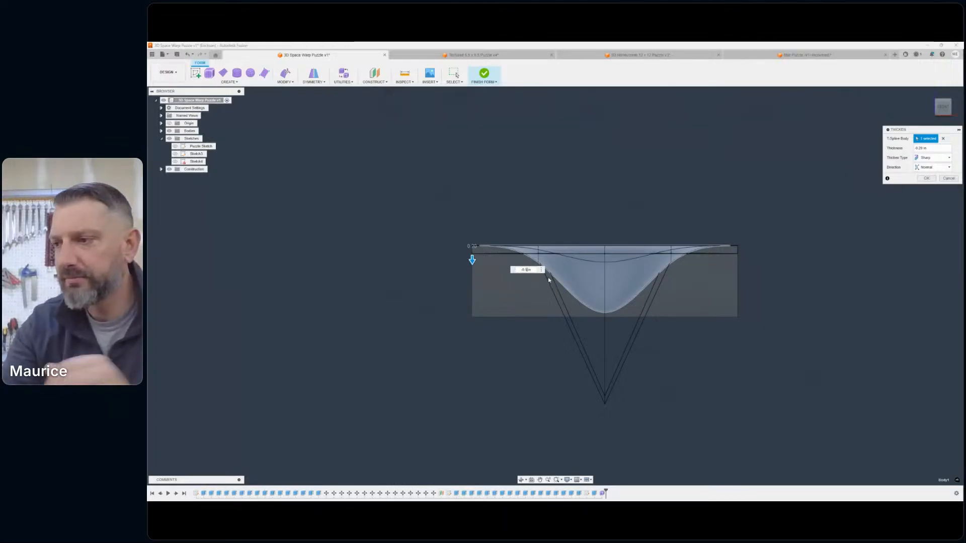
pyautogui.scroll(-2, 835, 283)
pyautogui.moveTo(833, 282); pyautogui.dragTo(804, 295, button='middle')
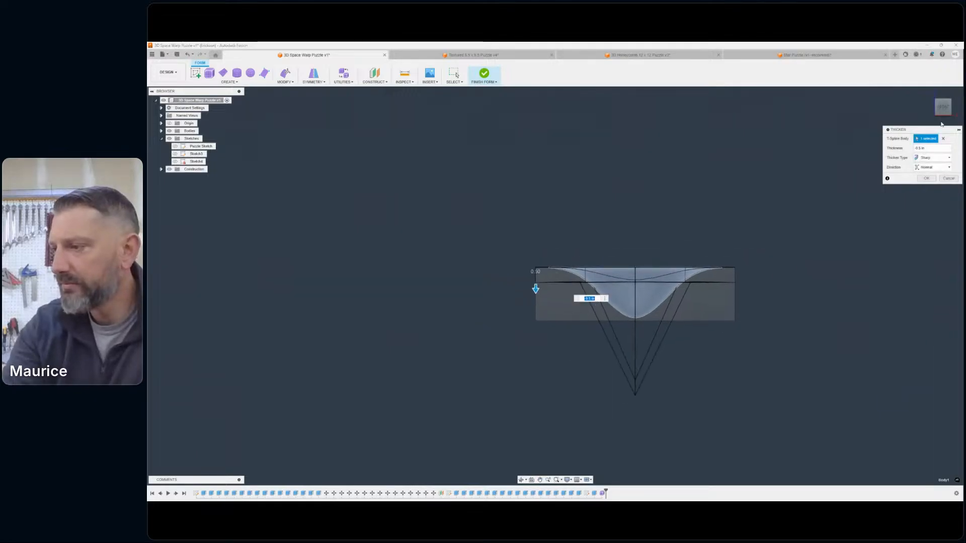
pyautogui.click(950, 98)
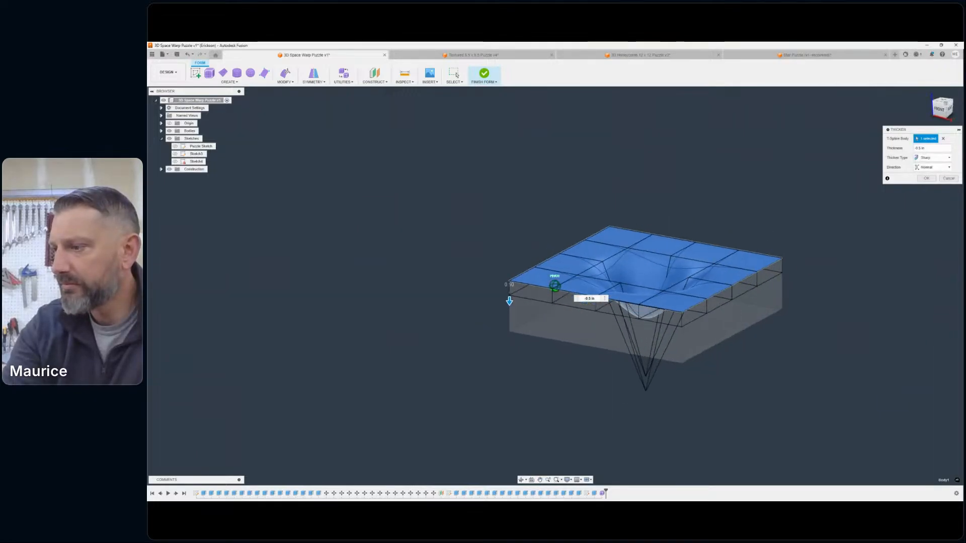
pyautogui.keyDown('shift'); pyautogui.moveTo(555, 286); pyautogui.dragTo(572, 252, button='middle'); pyautogui.keyUp('shift')
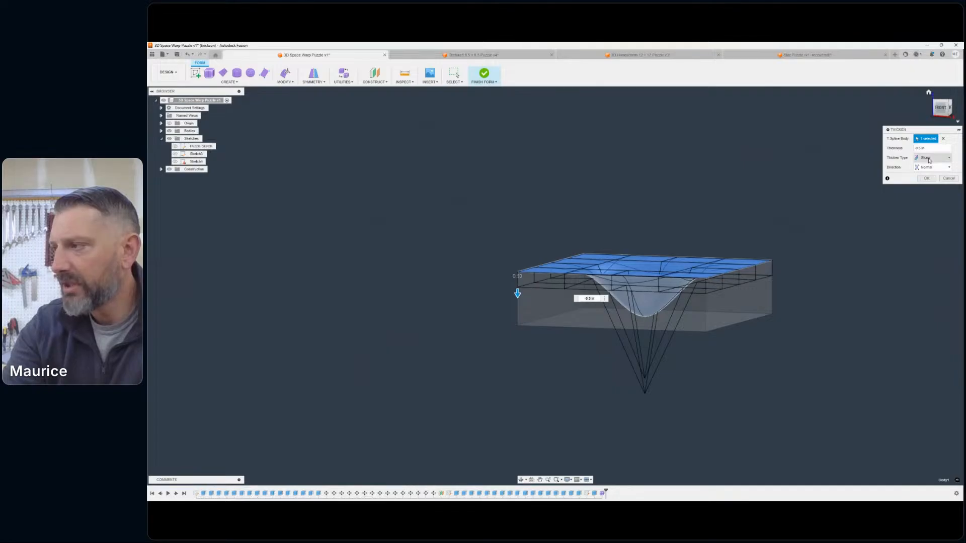
pyautogui.click(935, 159)
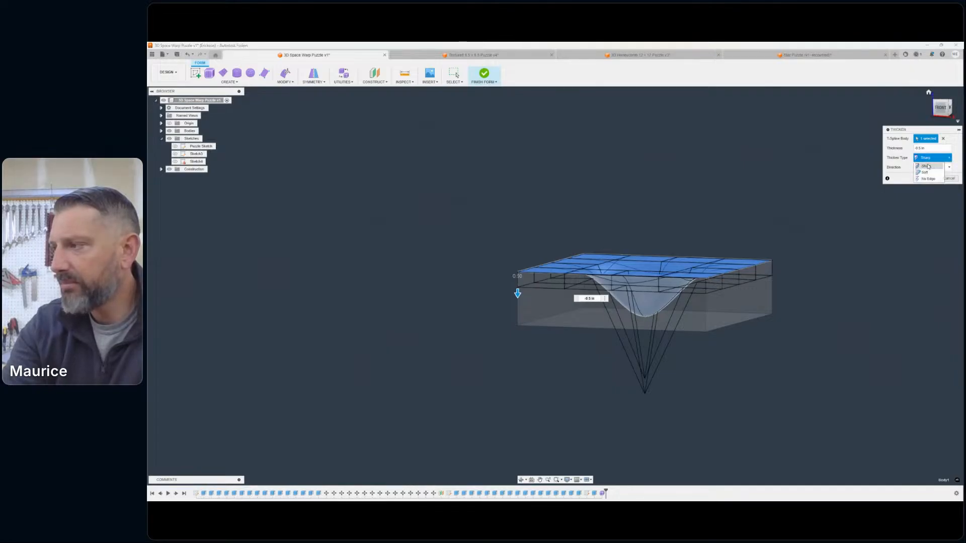
pyautogui.click(928, 167)
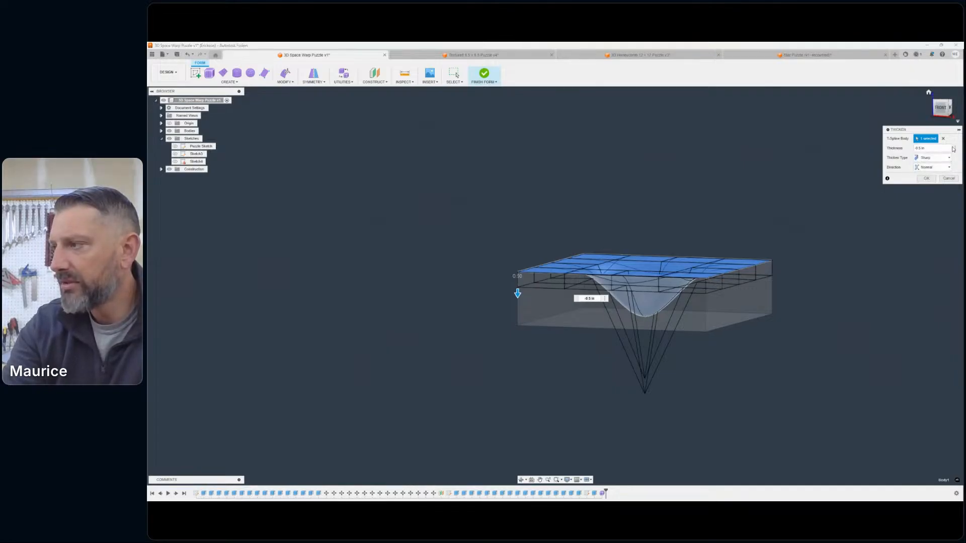
pyautogui.click(930, 178)
# - Examine the thickened form from several angles, checking the funnel's underside against the bottom of the block
pyautogui.scroll(5, 786, 273)
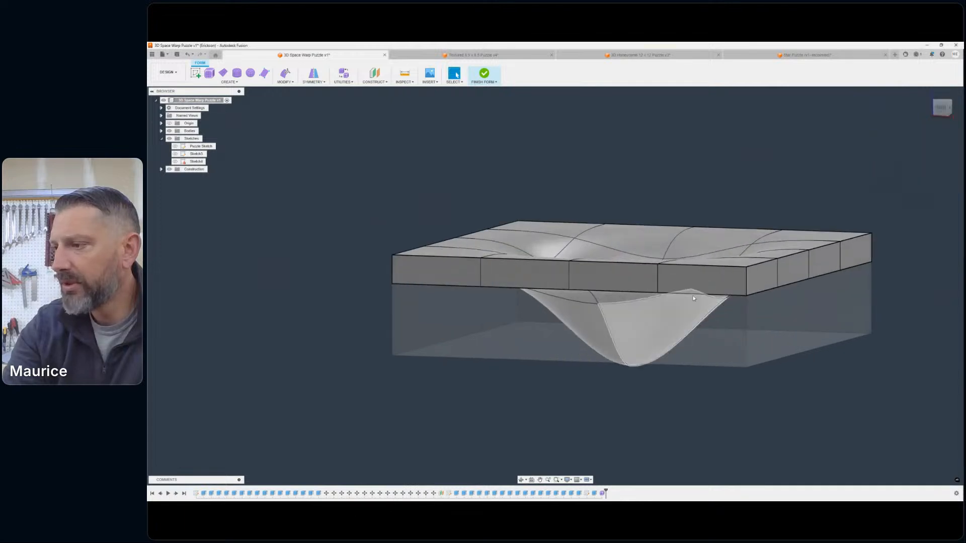
pyautogui.moveTo(937, 115)
pyautogui.mouseDown()
pyautogui.moveTo(920, 151)
pyautogui.moveTo(907, 109)
pyautogui.moveTo(955, 116)
pyautogui.mouseUp()
pyautogui.scroll(-5, 923, 119)
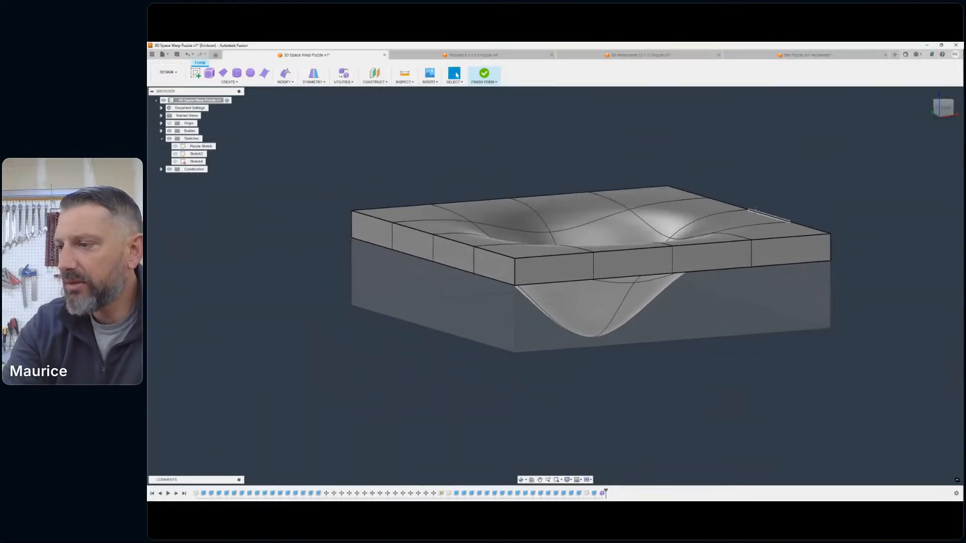
pyautogui.click(950, 107)
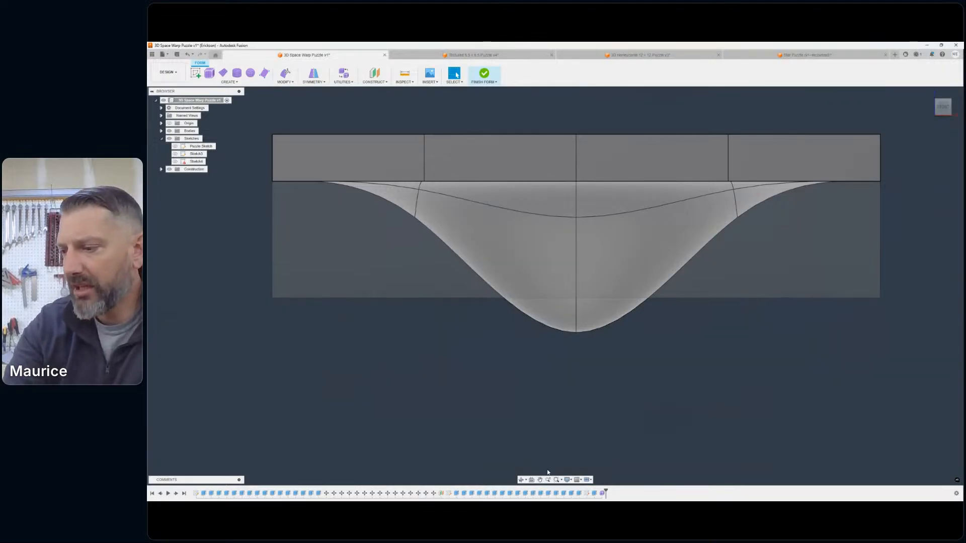
pyautogui.click(568, 480)
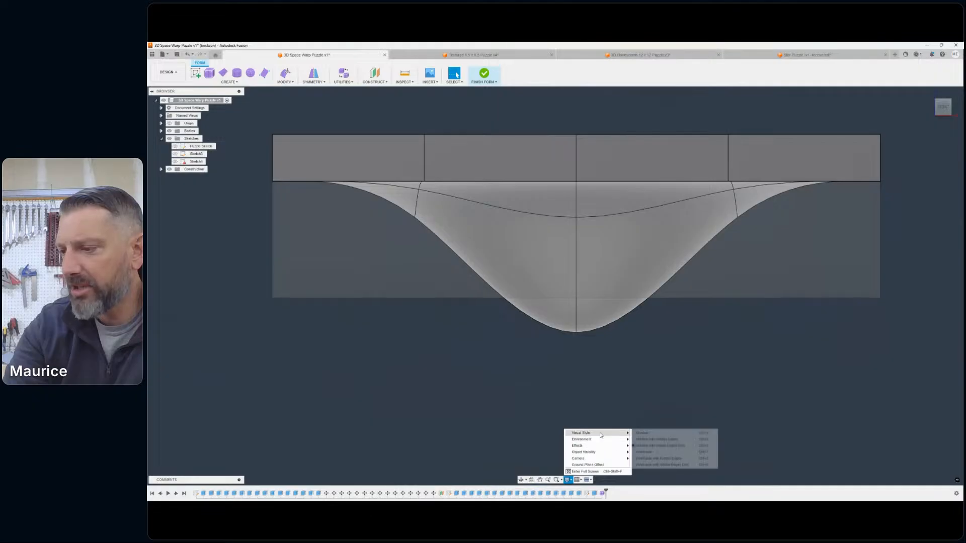
pyautogui.scroll(-2, 708, 245)
pyautogui.moveTo(708, 245); pyautogui.dragTo(707, 279, button='middle')
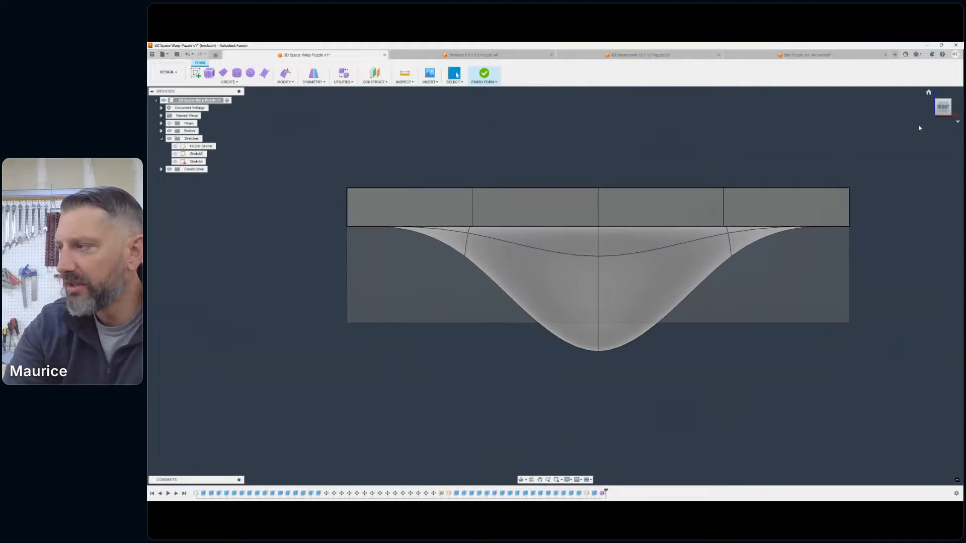
pyautogui.moveTo(942, 107); pyautogui.dragTo(934, 132)
pyautogui.keyDown('shift'); pyautogui.moveTo(811, 327); pyautogui.dragTo(797, 331, button='middle'); pyautogui.keyUp('shift')
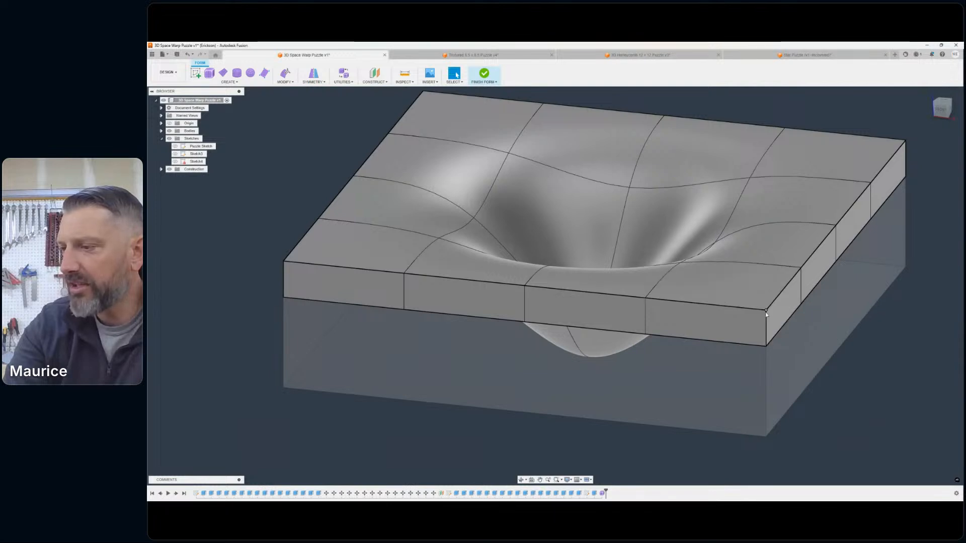
pyautogui.moveTo(942, 109)
pyautogui.mouseDown()
pyautogui.moveTo(946, 124)
pyautogui.moveTo(950, 79)
pyautogui.mouseUp()
pyautogui.click(942, 106)
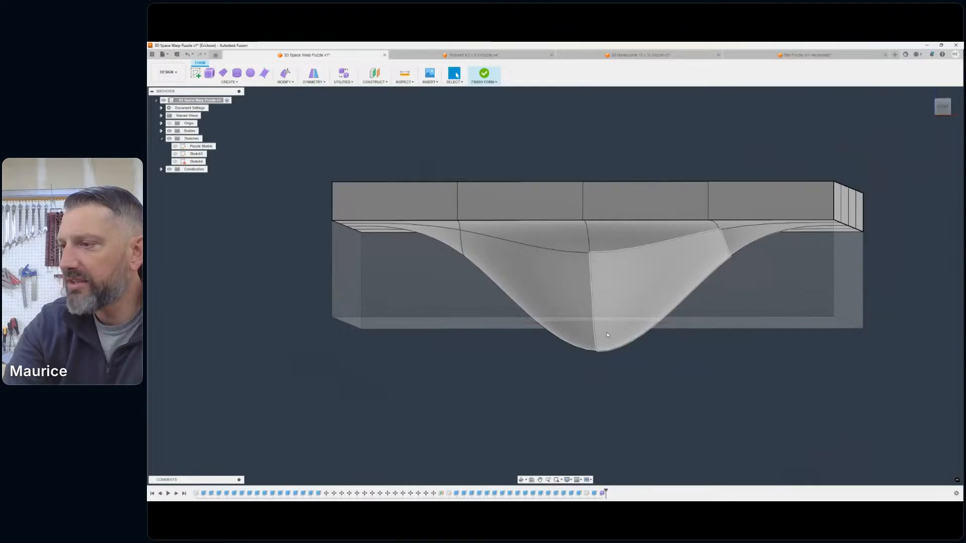
pyautogui.moveTo(940, 113); pyautogui.dragTo(925, 139)
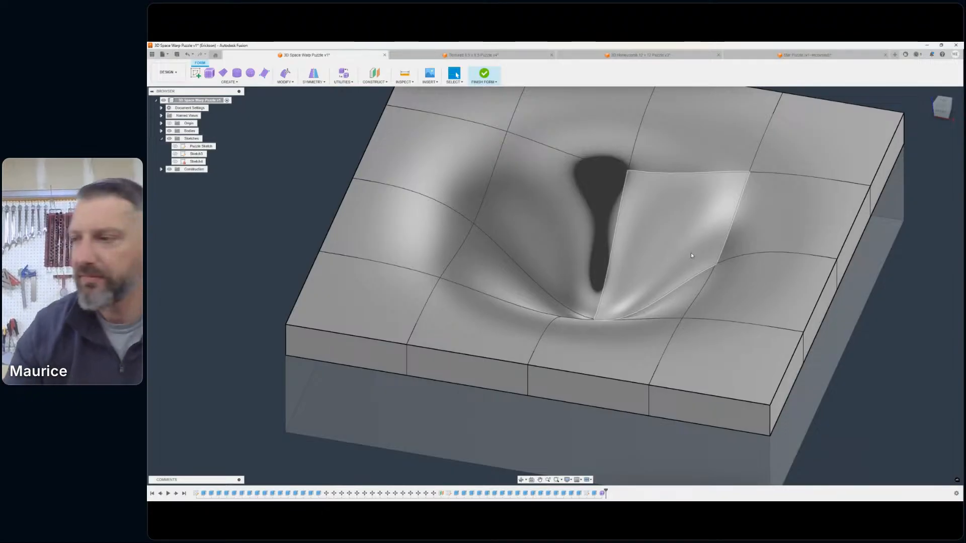
pyautogui.scroll(-3, 630, 345)
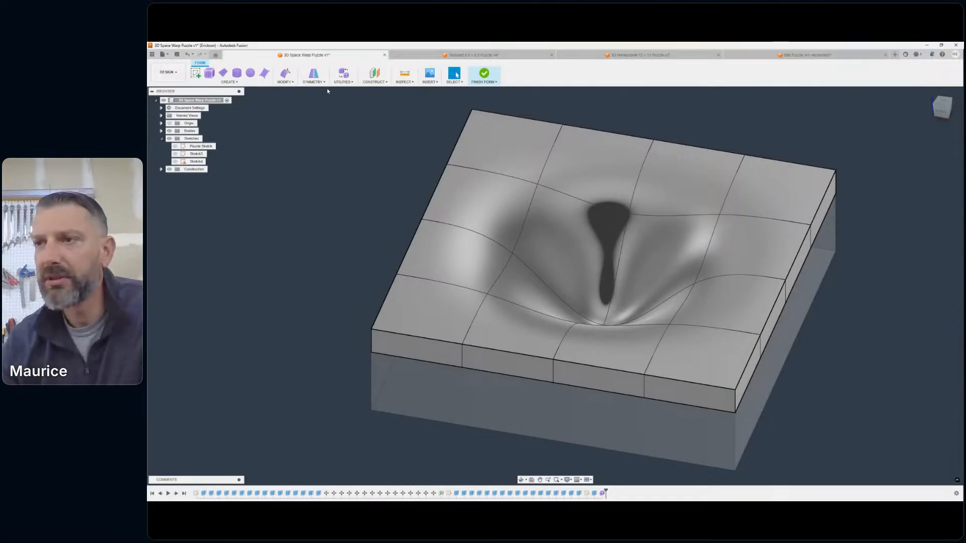
# - Use Edit Form to select the upper and lower centre vertices of the thickened funnel and raise them together vertically
pyautogui.click(284, 76)
pyautogui.click(293, 89)
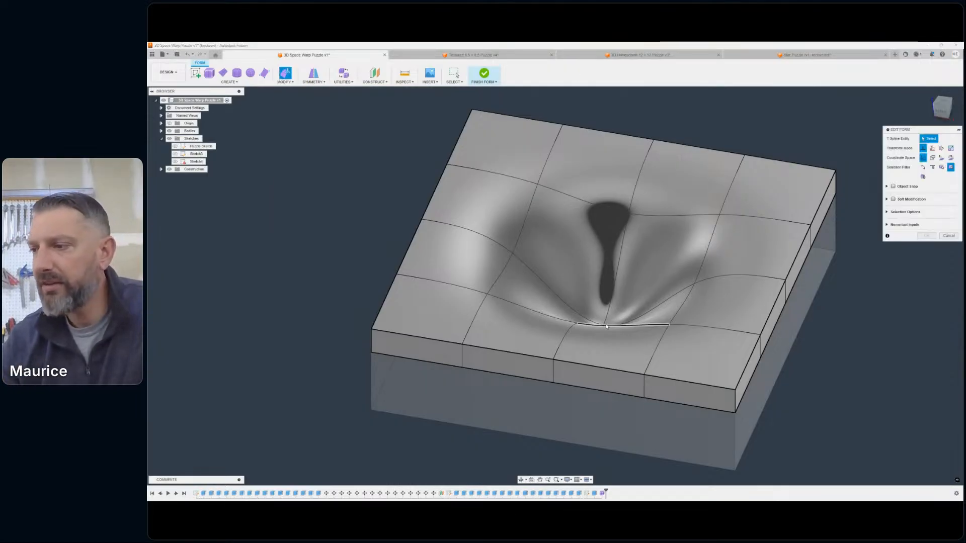
pyautogui.scroll(5, 604, 327)
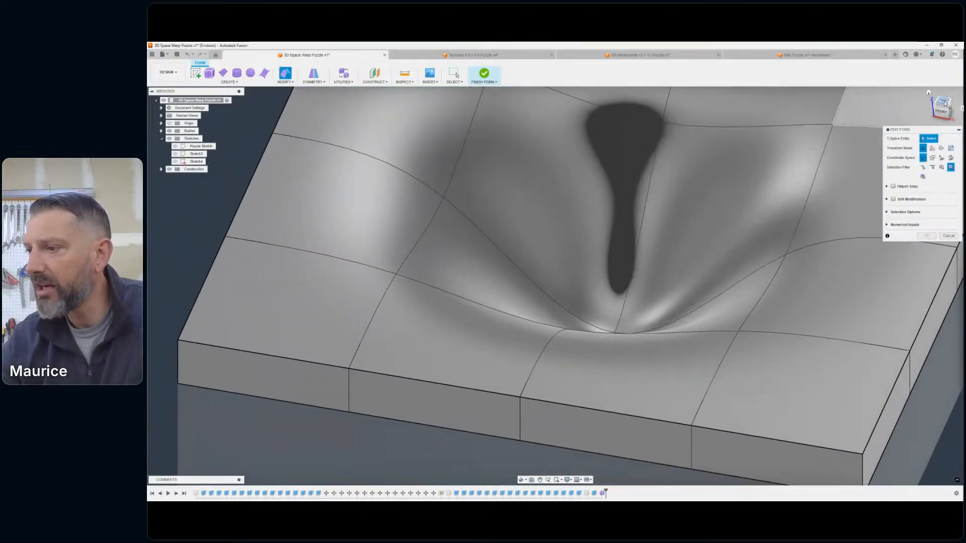
pyautogui.moveTo(944, 104); pyautogui.dragTo(878, 146)
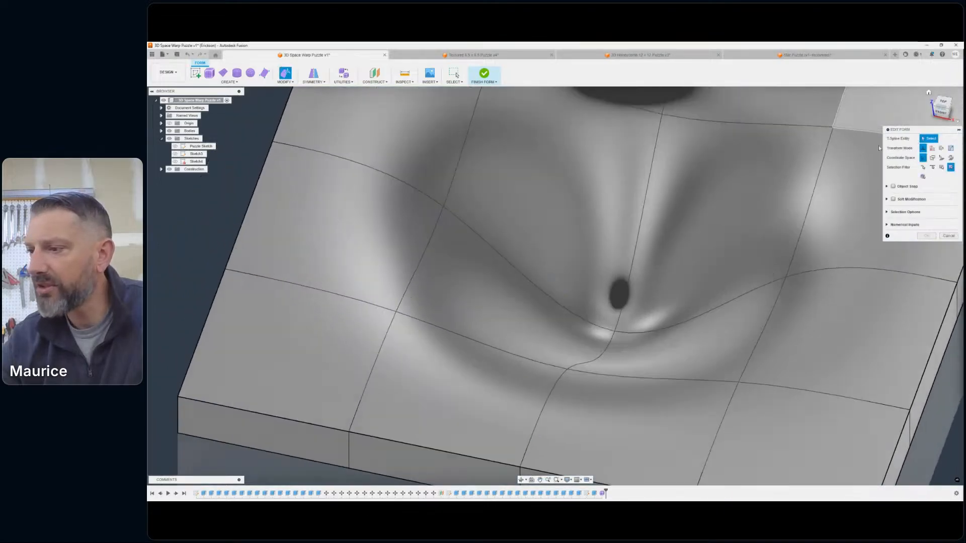
pyautogui.click(616, 332)
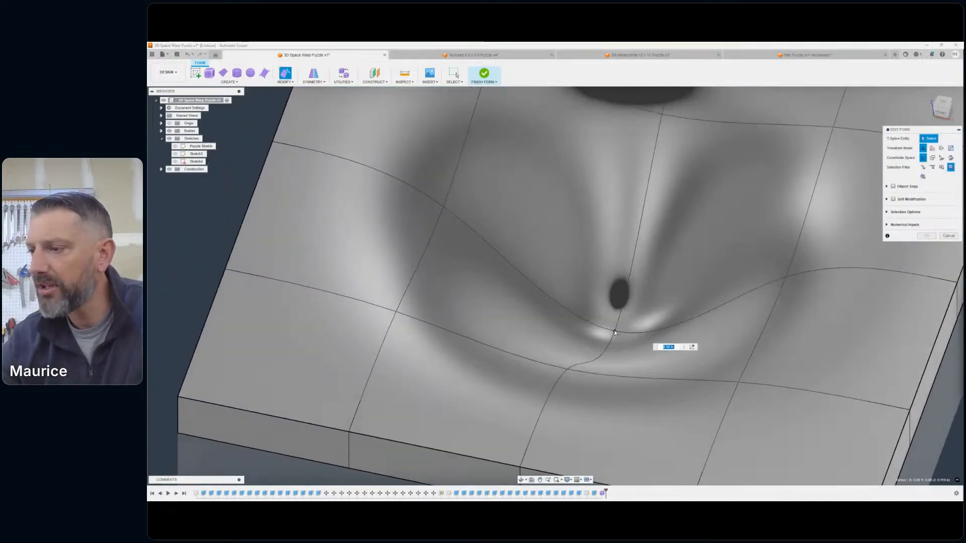
pyautogui.moveTo(945, 104); pyautogui.dragTo(947, 55)
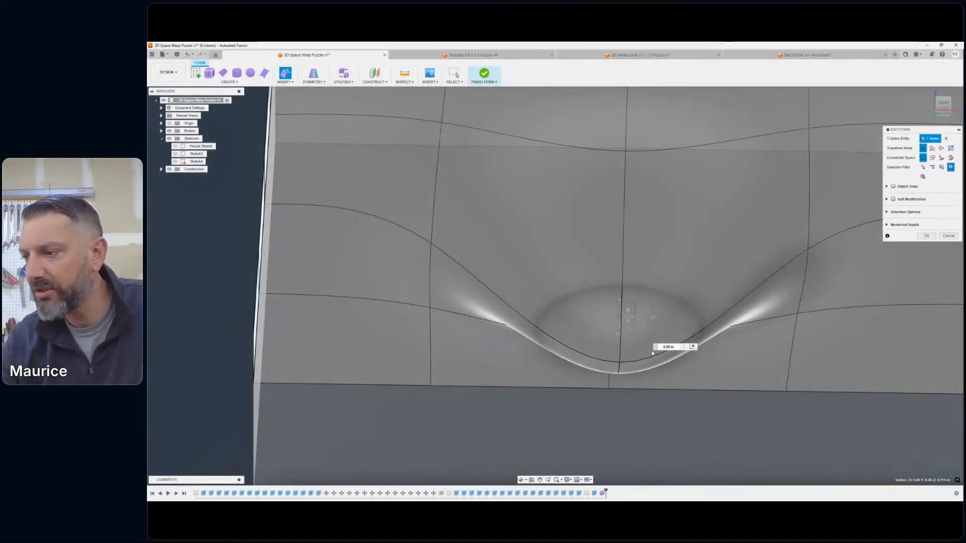
pyautogui.keyDown('shift'); pyautogui.click(619, 358); pyautogui.keyUp('shift')
pyautogui.moveTo(939, 99); pyautogui.dragTo(944, 108)
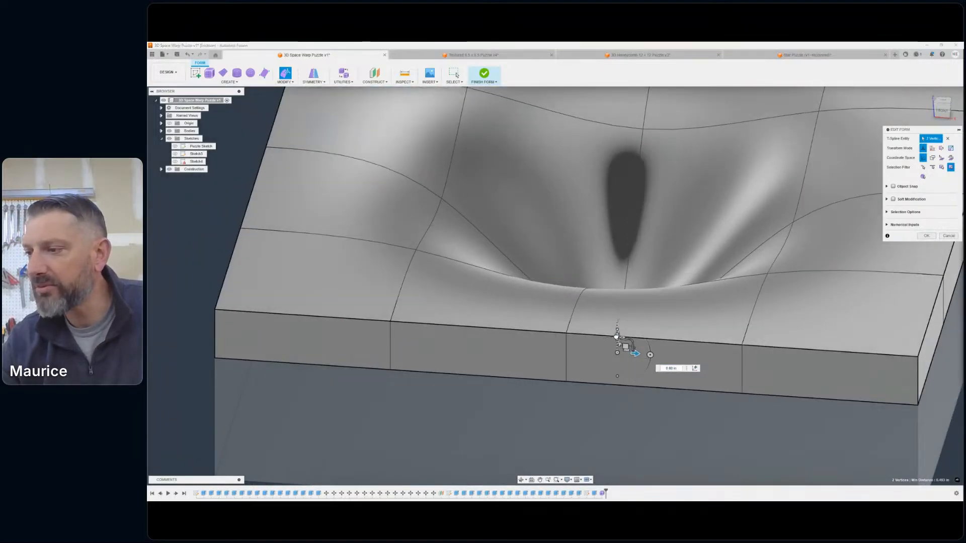
pyautogui.moveTo(617, 336); pyautogui.dragTo(682, 273)
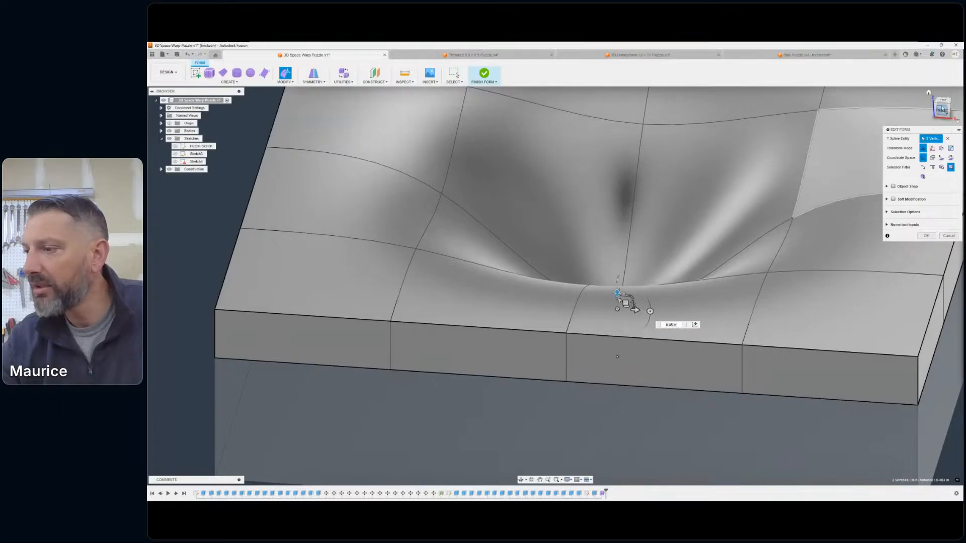
# - In a front view, raise the two centre vertices further until the funnel's tip sits just above the block's underside
pyautogui.click(942, 110)
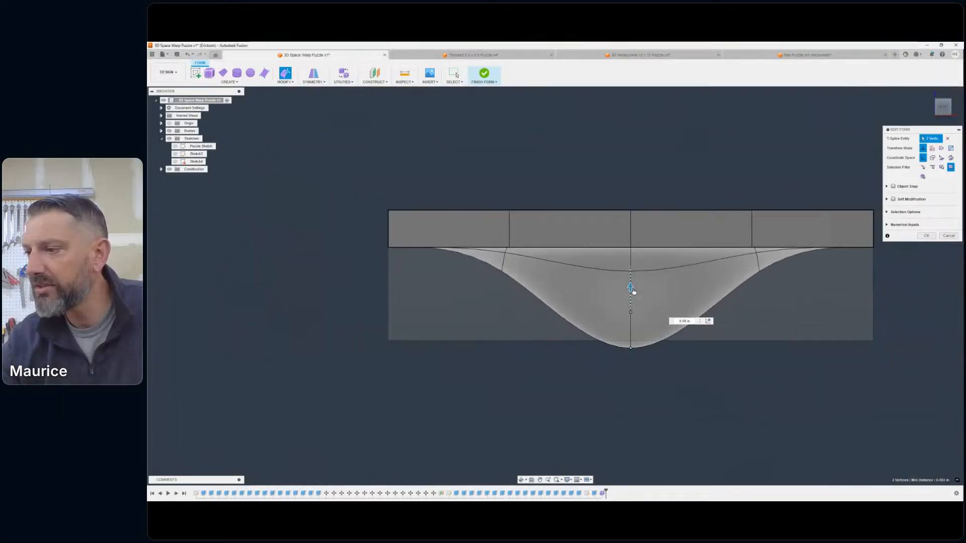
pyautogui.moveTo(633, 292); pyautogui.dragTo(637, 265)
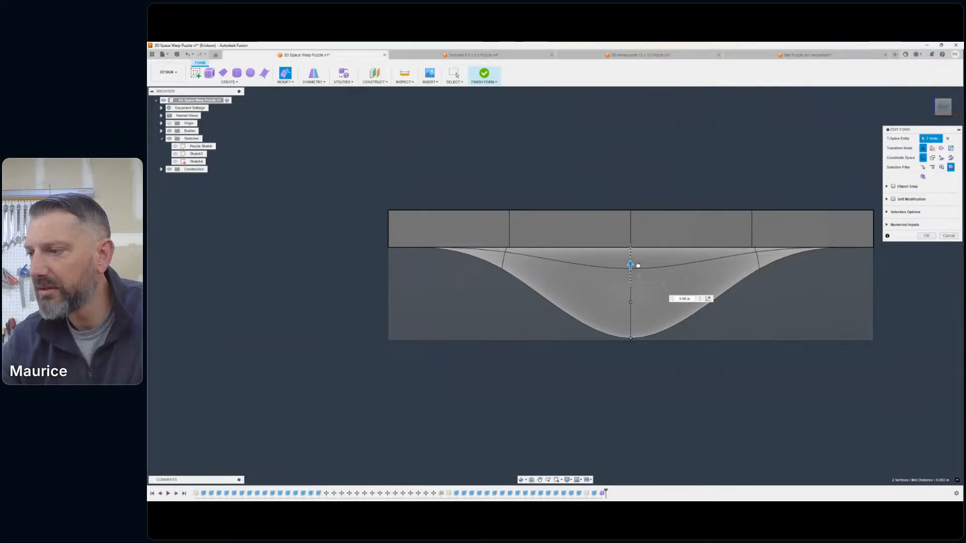
pyautogui.scroll(5, 646, 352)
pyautogui.scroll(-3, 619, 342)
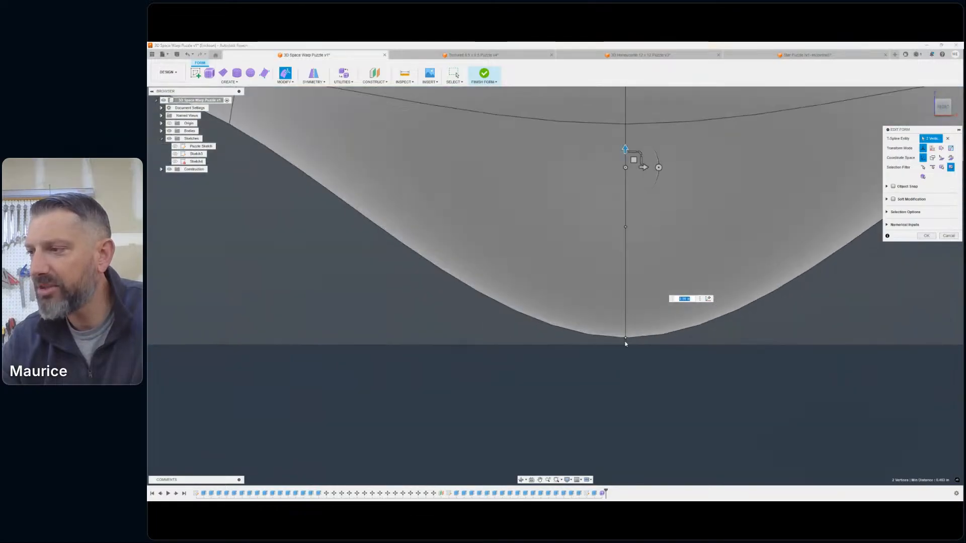
pyautogui.scroll(-3, 649, 244)
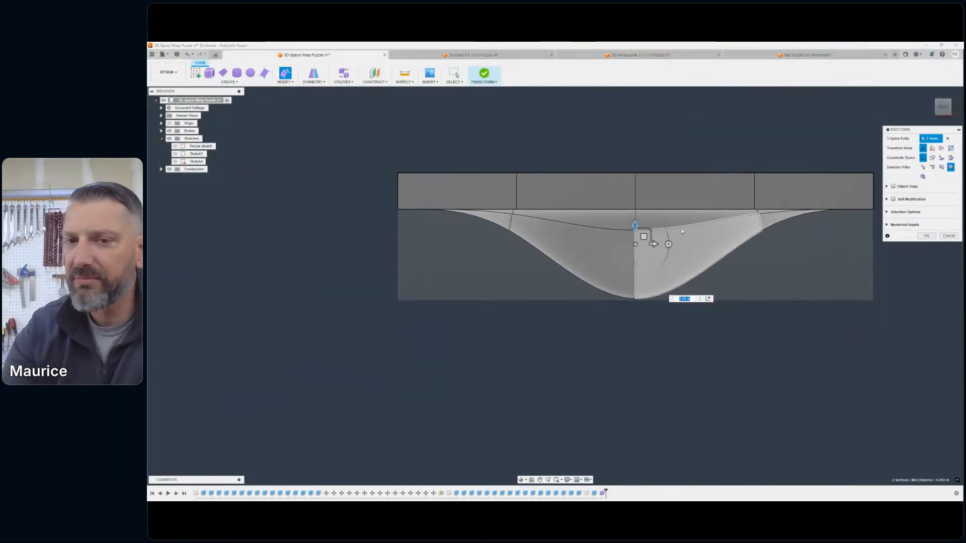
# - Examine the raised funnel tip against the block's underside from angled and front views, ending with the vertex selection cleared
pyautogui.scroll(-1, 678, 261)
pyautogui.scroll(-2, 678, 264)
pyautogui.click(938, 112)
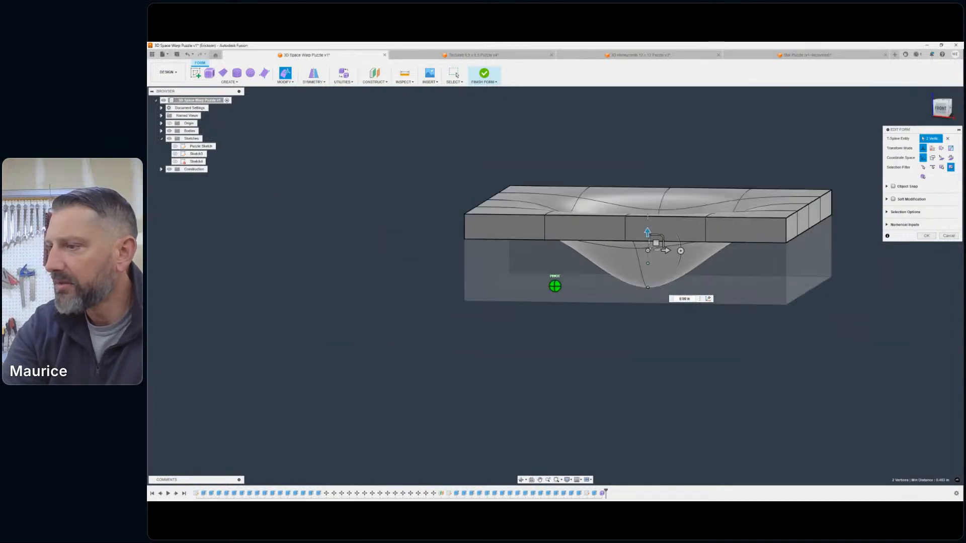
pyautogui.moveTo(554, 286)
pyautogui.keyDown('shift'); pyautogui.mouseDown(button='middle')
pyautogui.moveTo(598, 290)
pyautogui.moveTo(503, 259)
pyautogui.moveTo(472, 264)
pyautogui.mouseUp(button='middle'); pyautogui.keyUp('shift')
pyautogui.moveTo(595, 278)
pyautogui.keyDown('shift'); pyautogui.mouseDown(button='middle')
pyautogui.moveTo(583, 272)
pyautogui.moveTo(599, 264)
pyautogui.moveTo(624, 277)
pyautogui.moveTo(653, 254)
pyautogui.mouseUp(button='middle'); pyautogui.keyUp('shift')
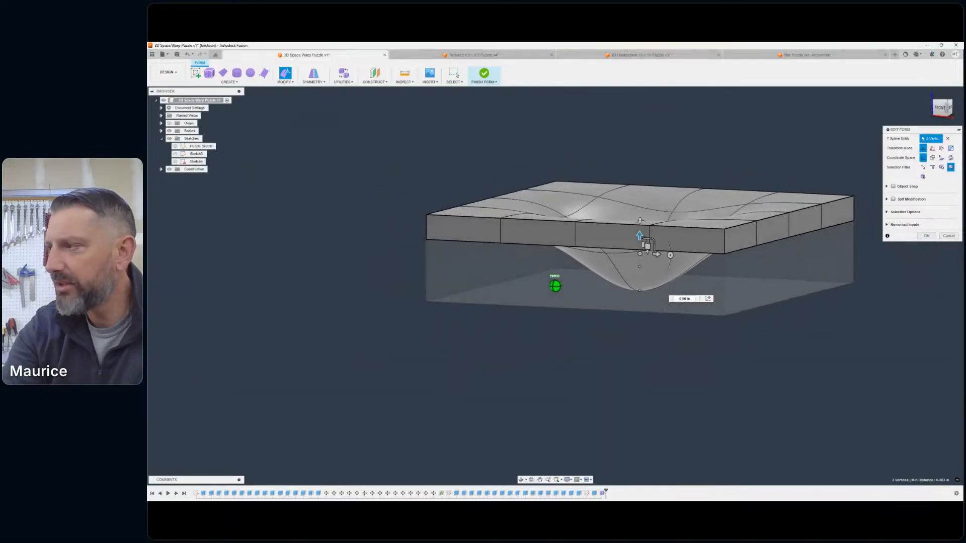
pyautogui.click(939, 107)
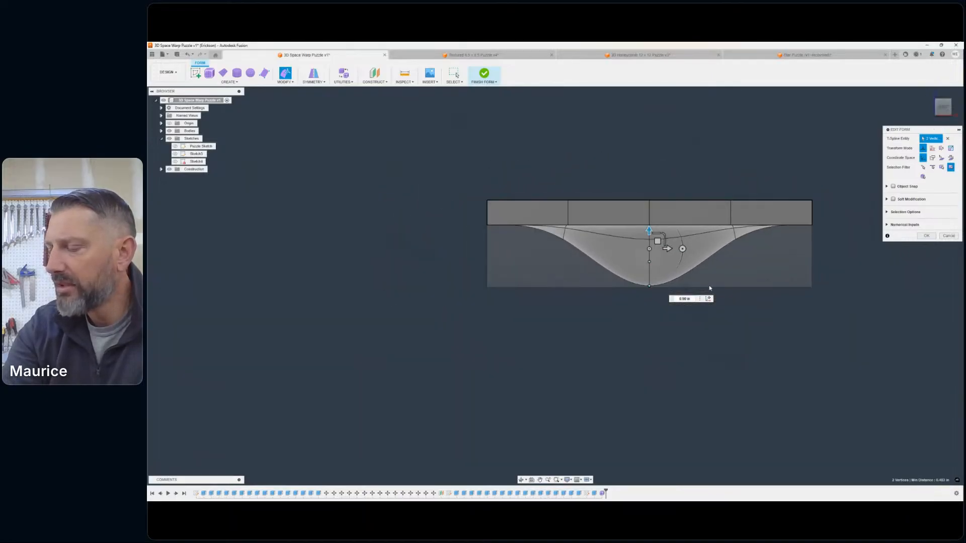
pyautogui.scroll(5, 644, 337)
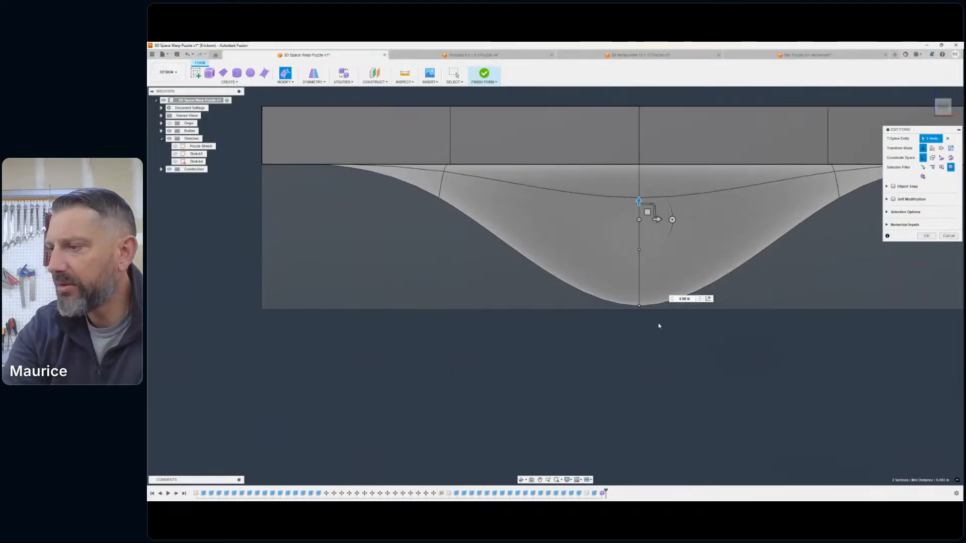
pyautogui.click(659, 352)
# - Select only the upper centre vertex of the funnel, lower it vertically in a front view to deepen the depression, and finish Edit Form
pyautogui.moveTo(945, 109); pyautogui.dragTo(932, 157)
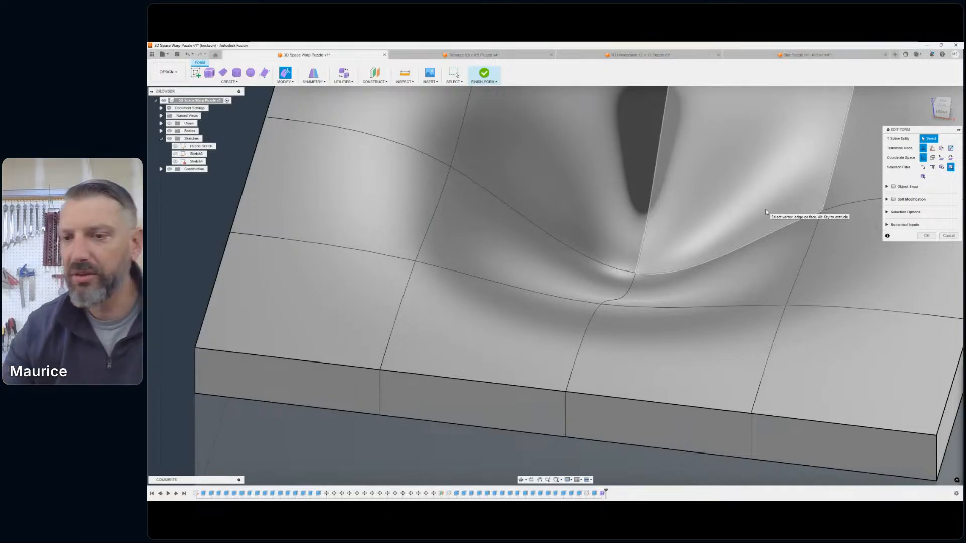
pyautogui.click(635, 274)
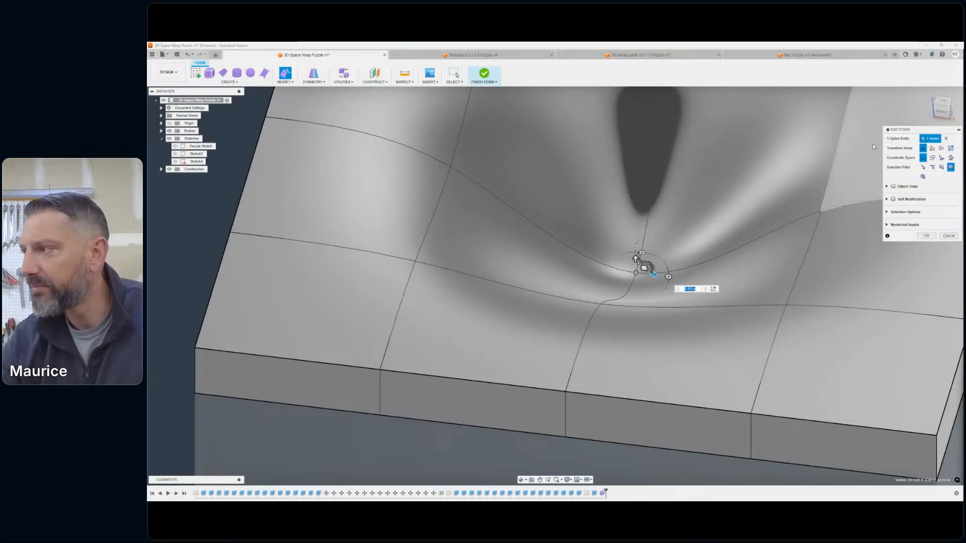
pyautogui.click(948, 114)
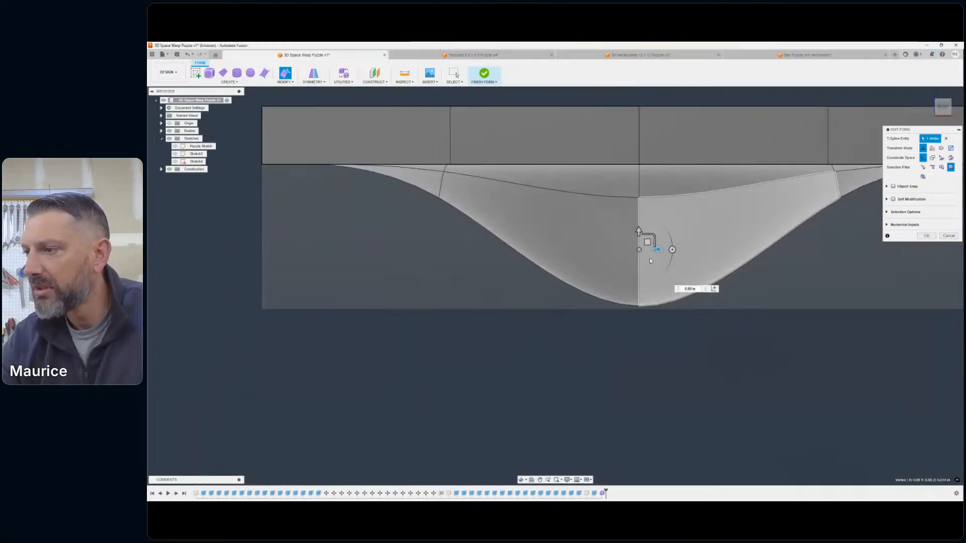
pyautogui.moveTo(639, 230); pyautogui.dragTo(637, 261)
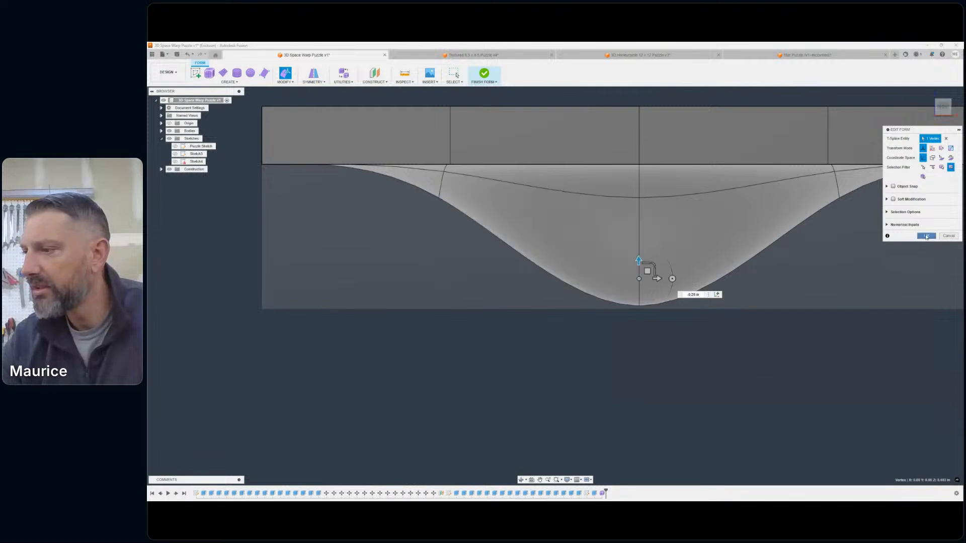
pyautogui.click(926, 237)
# - Set the visual style to Wireframe to expose the thickened form's upper and lower profiles inside the block
pyautogui.scroll(-4, 780, 388)
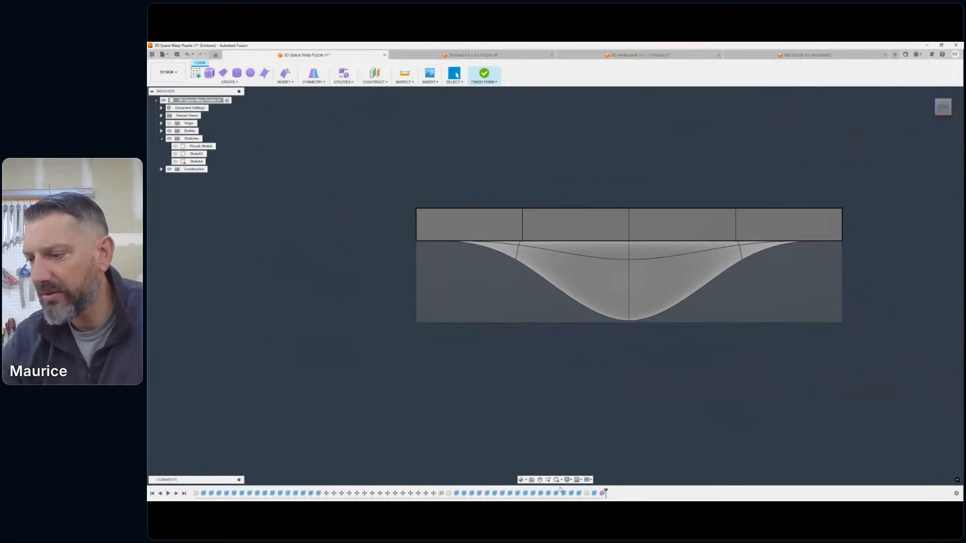
pyautogui.click(570, 480)
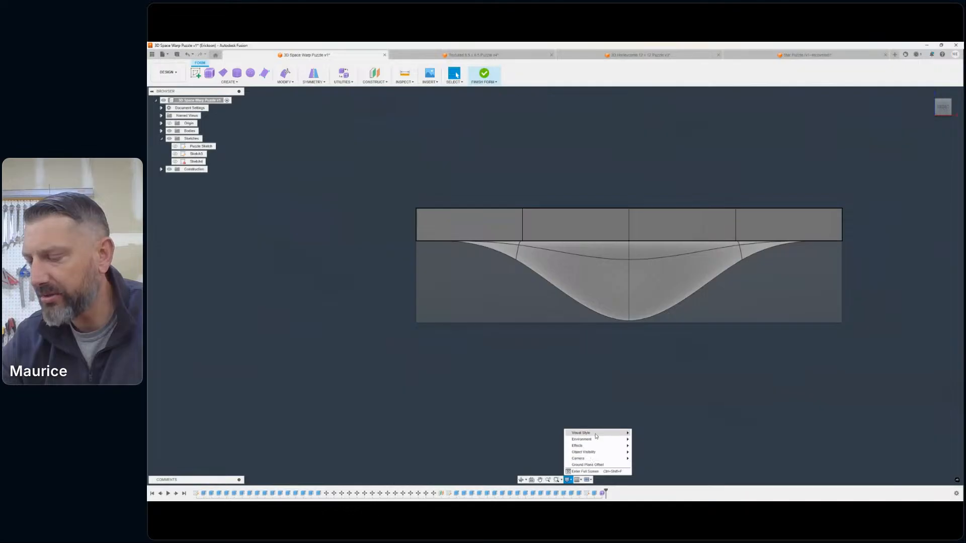
pyautogui.moveTo(597, 434)
pyautogui.click(656, 452)
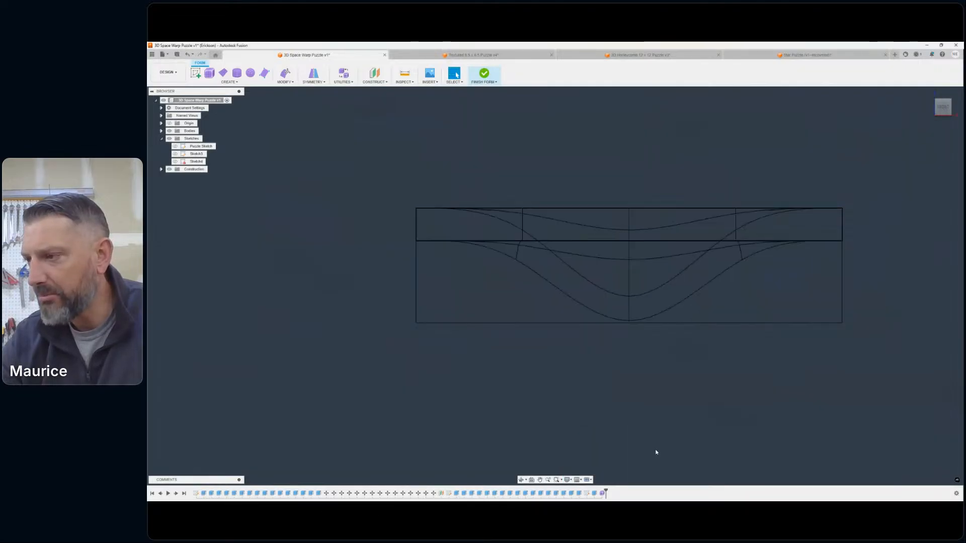
pyautogui.moveTo(677, 384); pyautogui.dragTo(679, 395, button='middle')
pyautogui.scroll(-1, 679, 395)
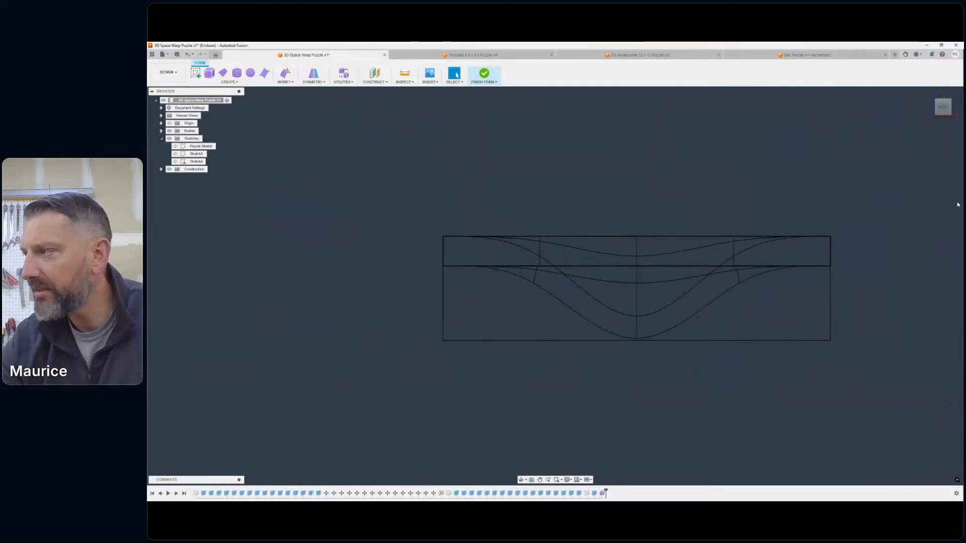
# - Examine the funnel's wall thickness and its clearance above the block's underside in wireframe from front and angled views
pyautogui.moveTo(944, 110)
pyautogui.mouseDown()
pyautogui.moveTo(923, 148)
pyautogui.moveTo(878, 107)
pyautogui.moveTo(928, 103)
pyautogui.mouseUp()
pyautogui.click(939, 109)
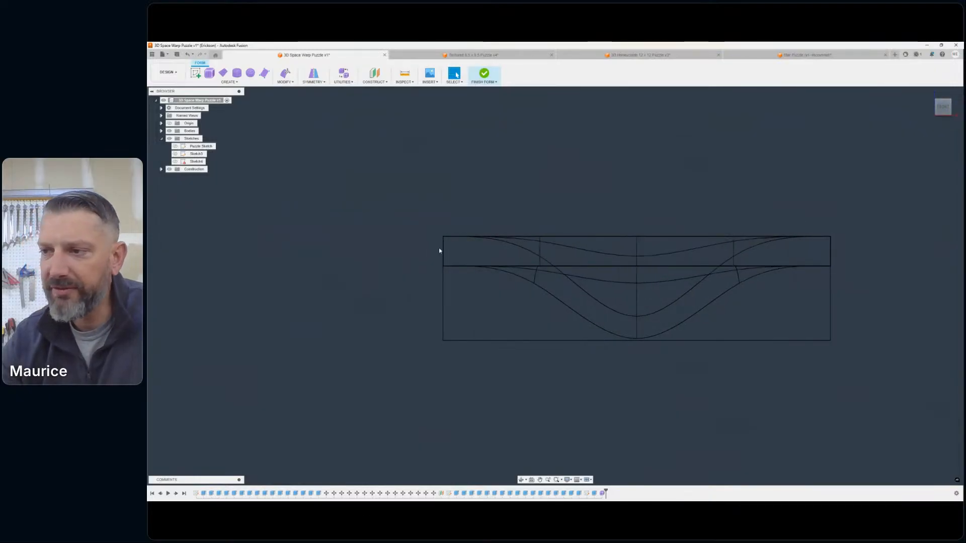
pyautogui.scroll(4, 680, 339)
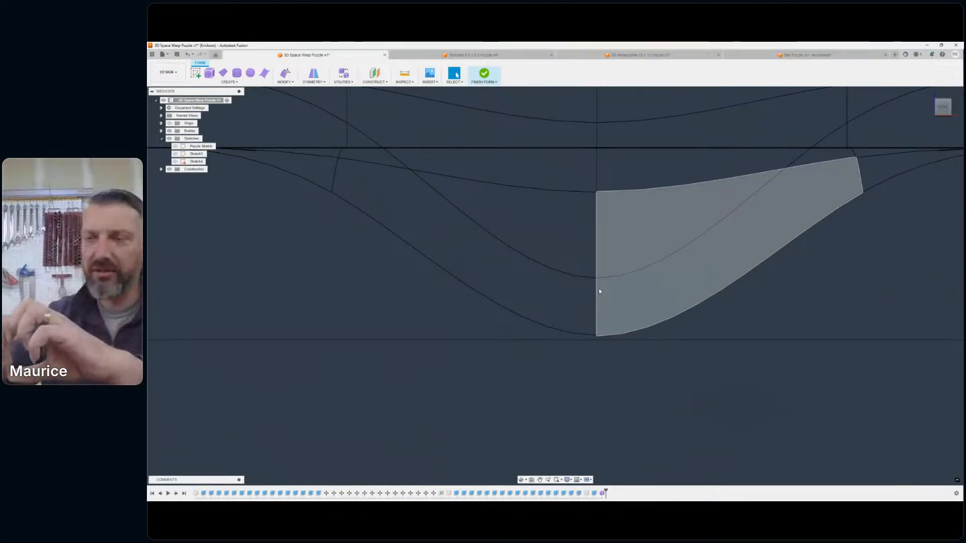
pyautogui.scroll(-6, 599, 289)
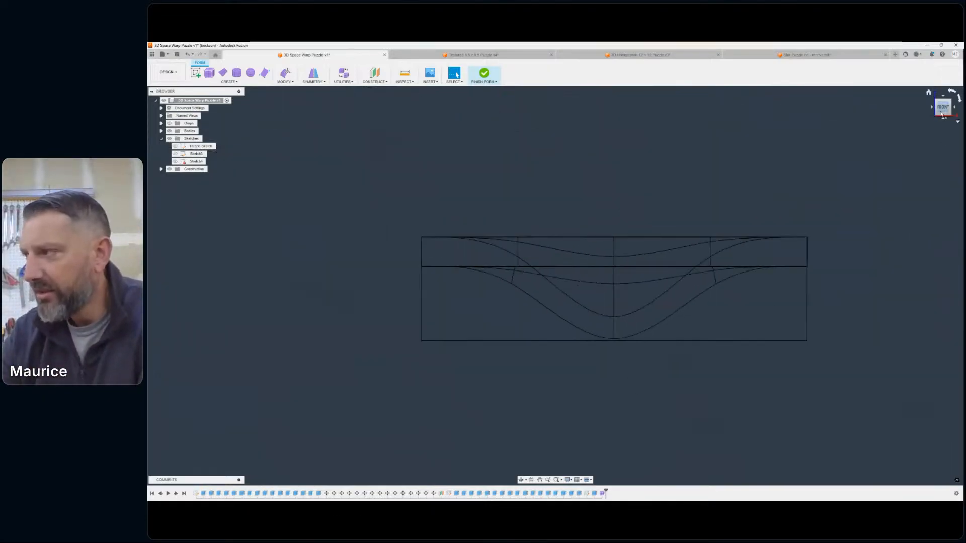
pyautogui.moveTo(942, 111)
pyautogui.mouseDown()
pyautogui.moveTo(938, 138)
pyautogui.moveTo(922, 143)
pyautogui.moveTo(870, 123)
pyautogui.moveTo(891, 148)
pyautogui.moveTo(941, 154)
pyautogui.moveTo(945, 184)
pyautogui.moveTo(915, 150)
pyautogui.moveTo(915, 135)
pyautogui.moveTo(937, 126)
pyautogui.mouseUp()
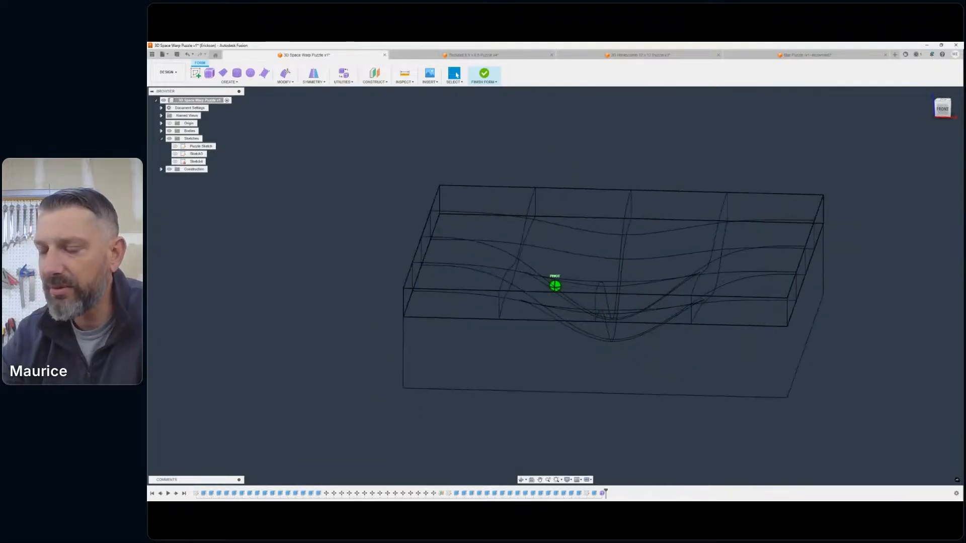
pyautogui.click(942, 107)
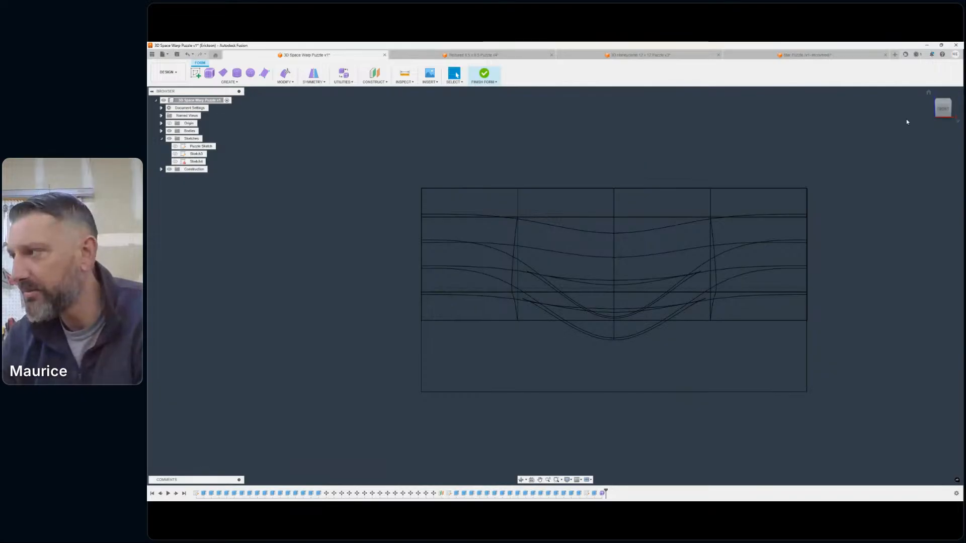
pyautogui.click(943, 110)
pyautogui.scroll(5, 633, 332)
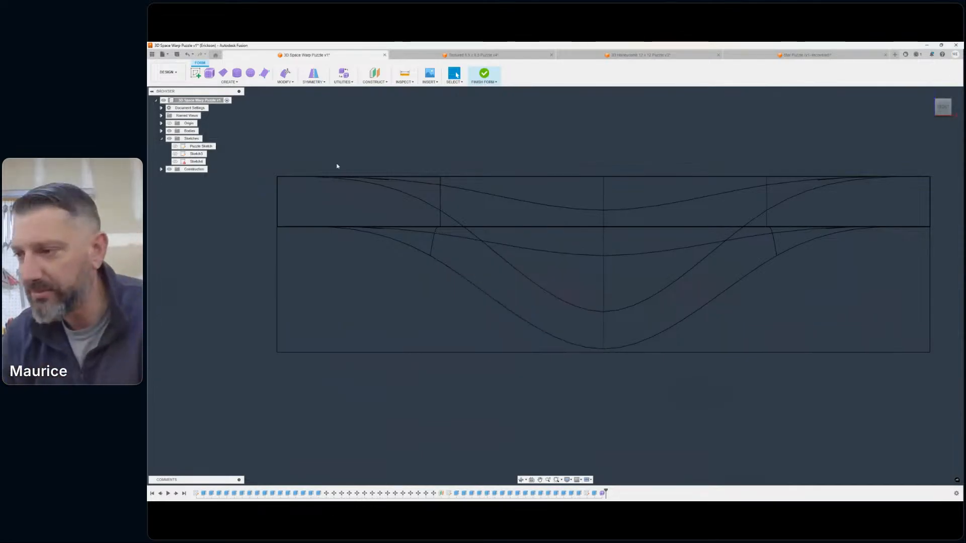
pyautogui.scroll(-3, 593, 347)
pyautogui.scroll(-1, 628, 347)
pyautogui.moveTo(630, 347); pyautogui.dragTo(667, 364, button='middle')
pyautogui.moveTo(944, 109); pyautogui.dragTo(928, 127)
# - Set the visual style to Shaded with Visible Edges Only and finish the form to return to solid modelling
pyautogui.click(570, 480)
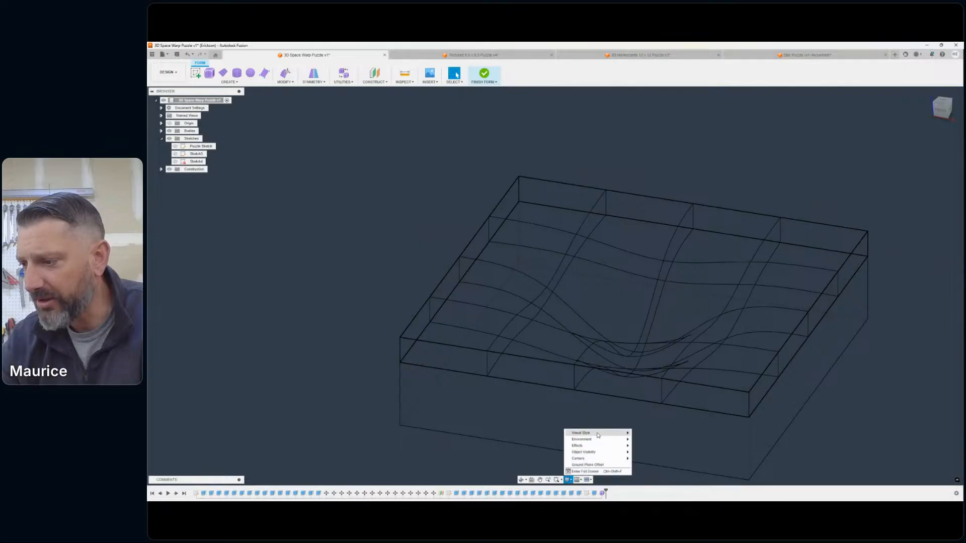
pyautogui.moveTo(603, 432)
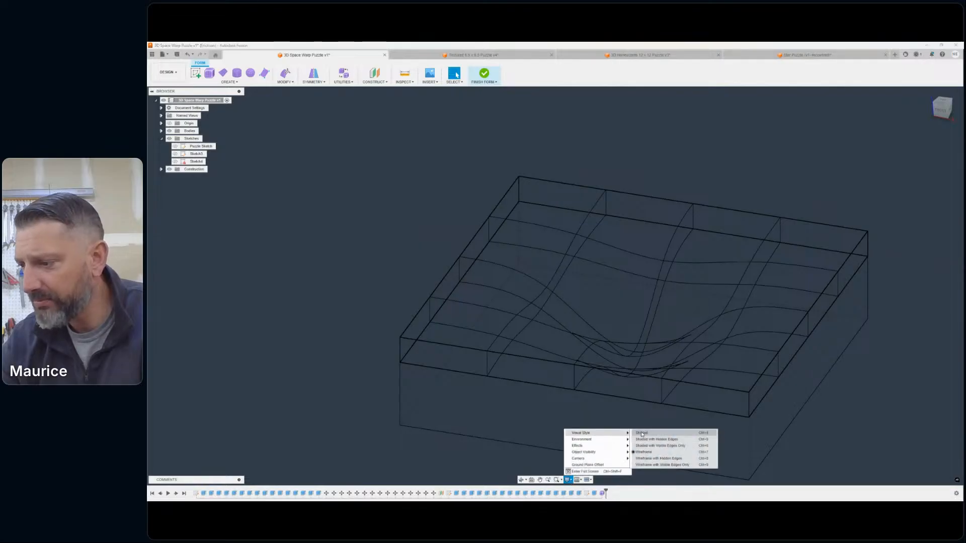
pyautogui.click(664, 449)
pyautogui.scroll(-3, 726, 327)
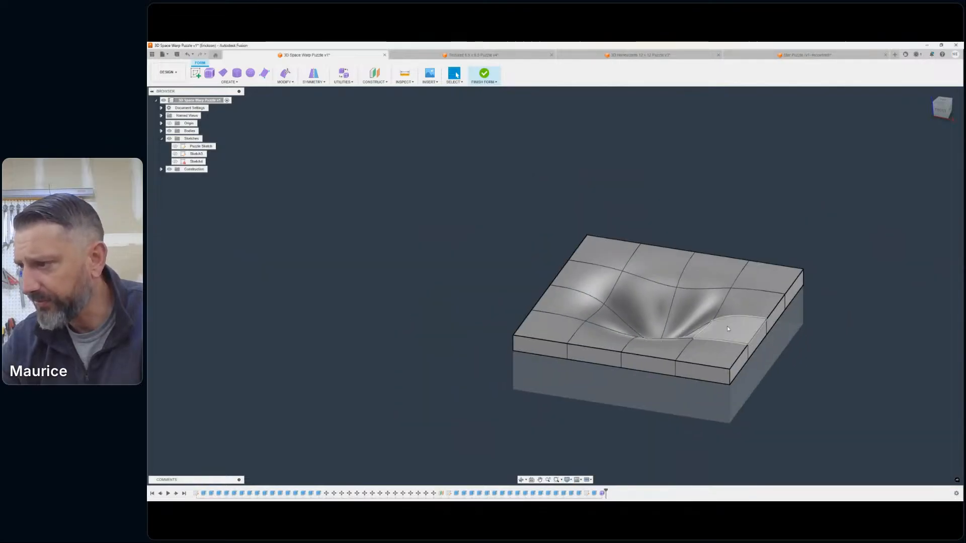
pyautogui.click(485, 74)
# - Show the New Puzzle Pieces group temporarily to check it against the block, and hide it again
pyautogui.click(941, 110)
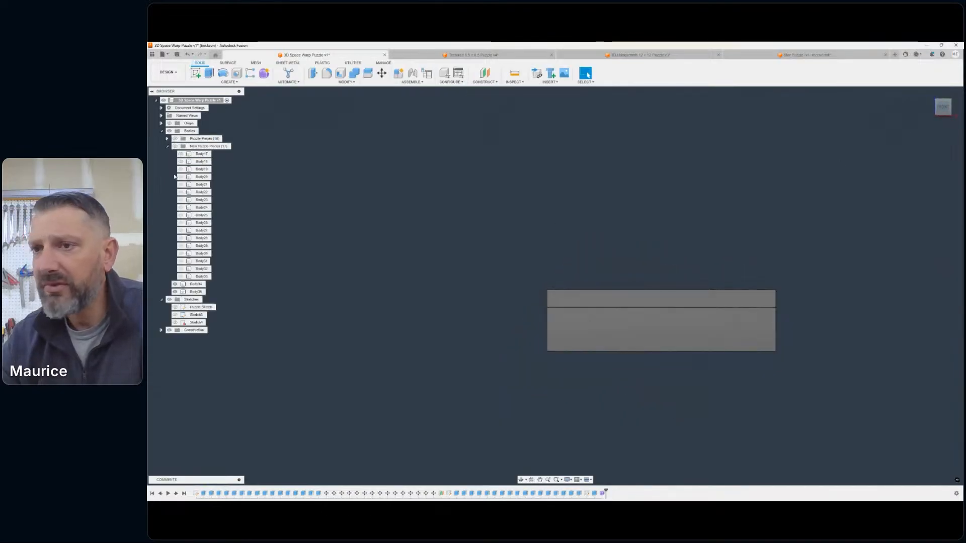
pyautogui.click(176, 146)
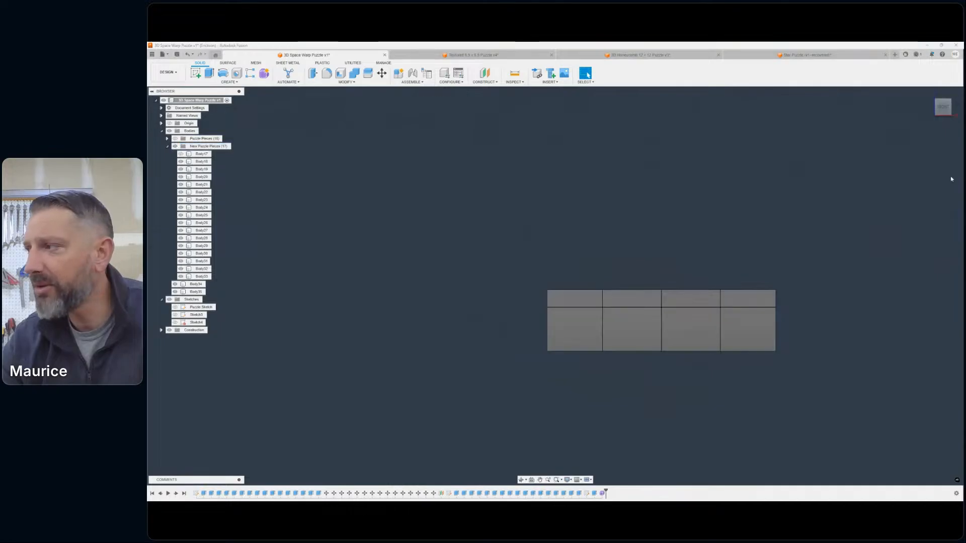
pyautogui.moveTo(944, 107); pyautogui.dragTo(933, 120)
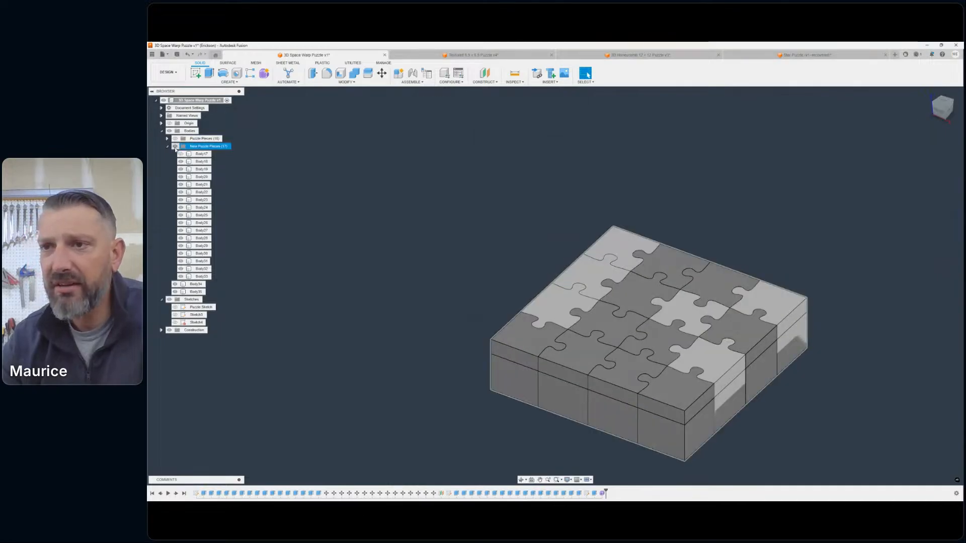
pyautogui.click(175, 146)
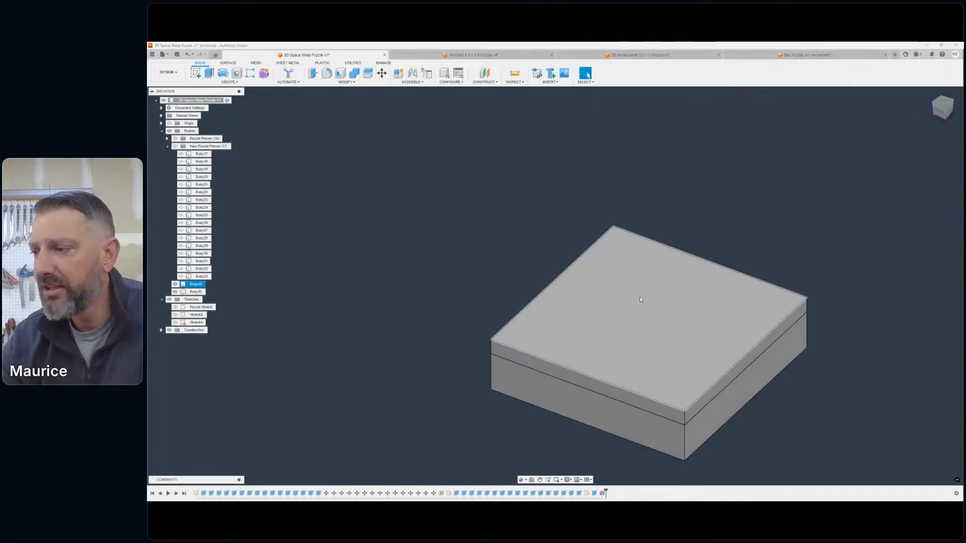
# - Hide the solid block so that only the warped funnel body is displayed, and inspect that body from an angled view
pyautogui.click(176, 285)
pyautogui.scroll(-2, 893, 252)
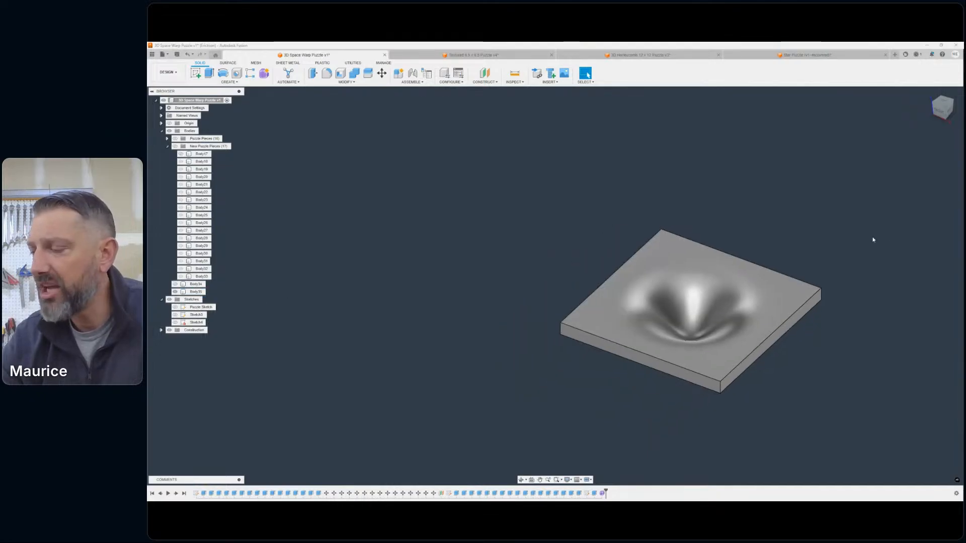
pyautogui.moveTo(873, 240); pyautogui.dragTo(867, 196, button='middle')
pyautogui.moveTo(941, 114)
pyautogui.mouseDown()
pyautogui.moveTo(951, 101)
pyautogui.moveTo(945, 85)
pyautogui.moveTo(956, 96)
pyautogui.moveTo(948, 112)
pyautogui.mouseUp()
pyautogui.scroll(5, 654, 255)
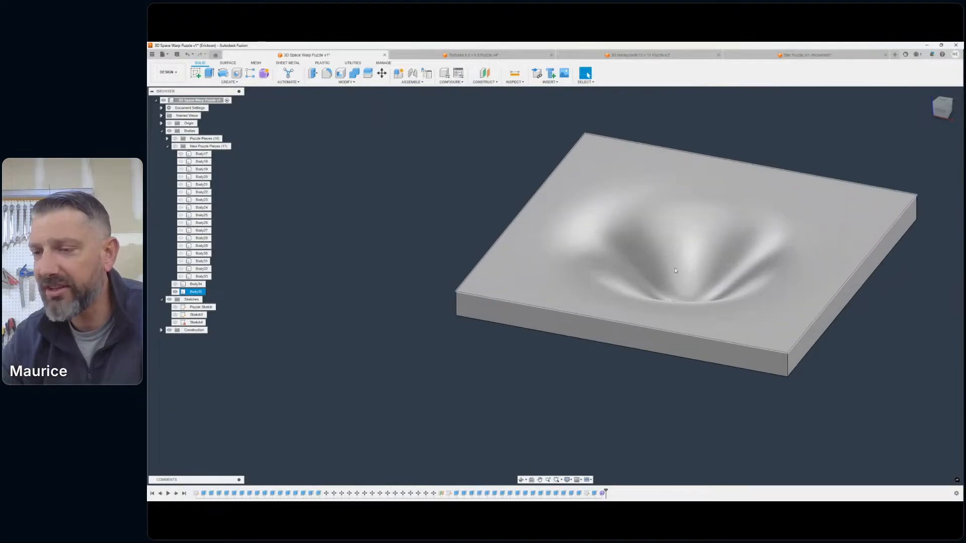
pyautogui.click(189, 292)
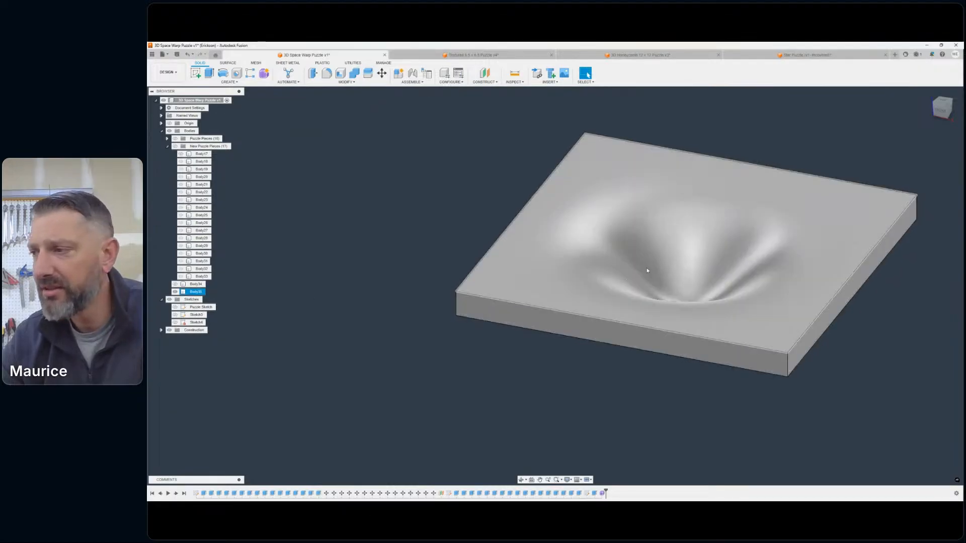
pyautogui.scroll(-1, 647, 268)
pyautogui.moveTo(583, 270); pyautogui.dragTo(483, 272, button='middle')
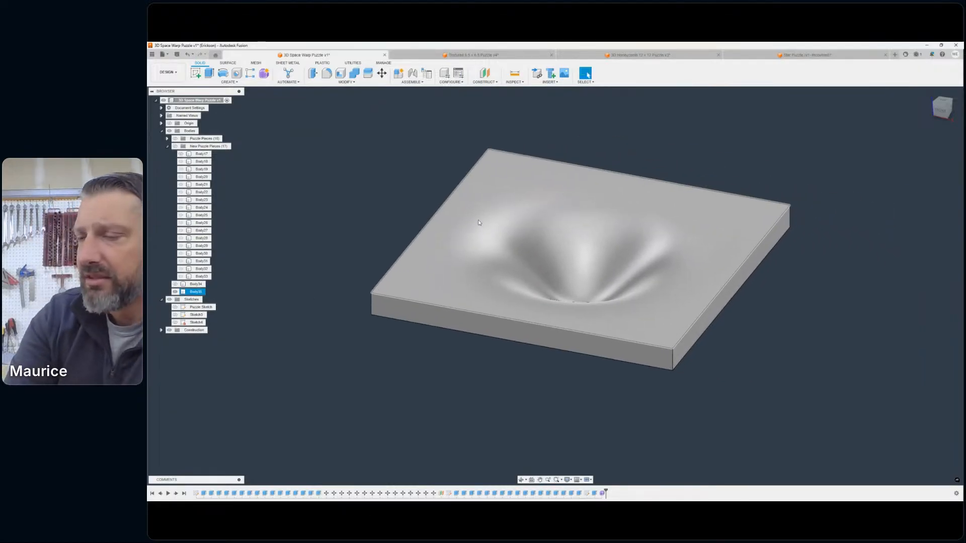
pyautogui.click(611, 168)
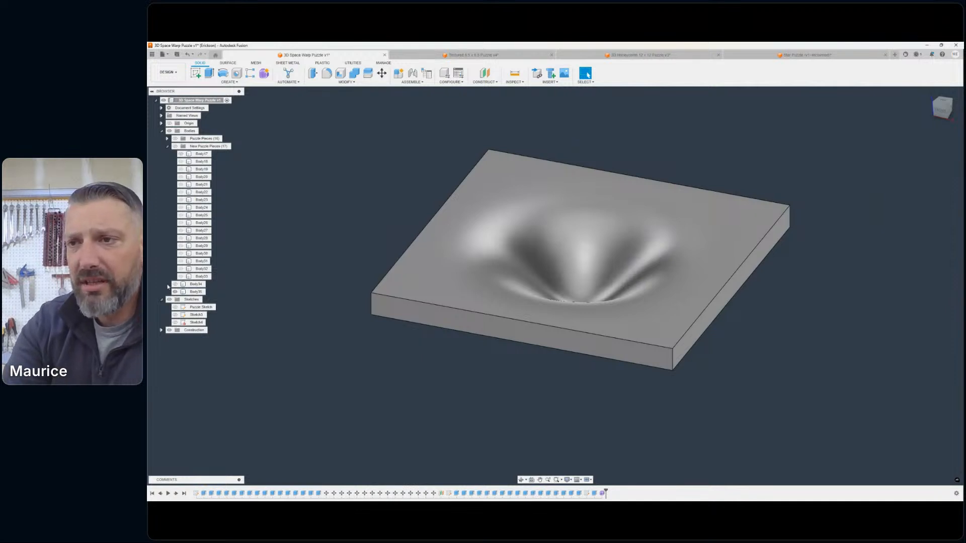
# - Compare the extruded New Puzzle Pieces with the warped body by turning the group's visibility on and back off
pyautogui.click(175, 146)
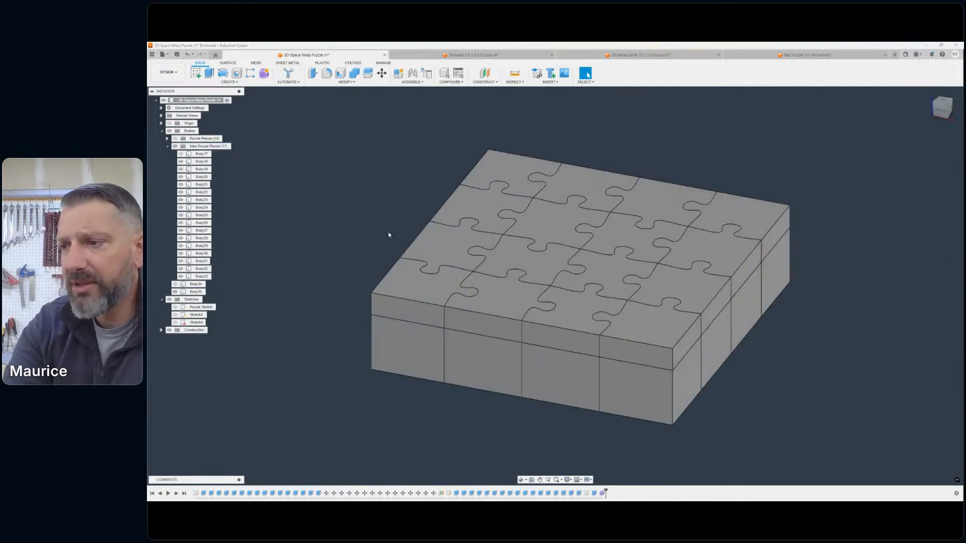
pyautogui.click(182, 285)
pyautogui.scroll(-1, 395, 250)
pyautogui.moveTo(394, 250); pyautogui.dragTo(381, 258, button='middle')
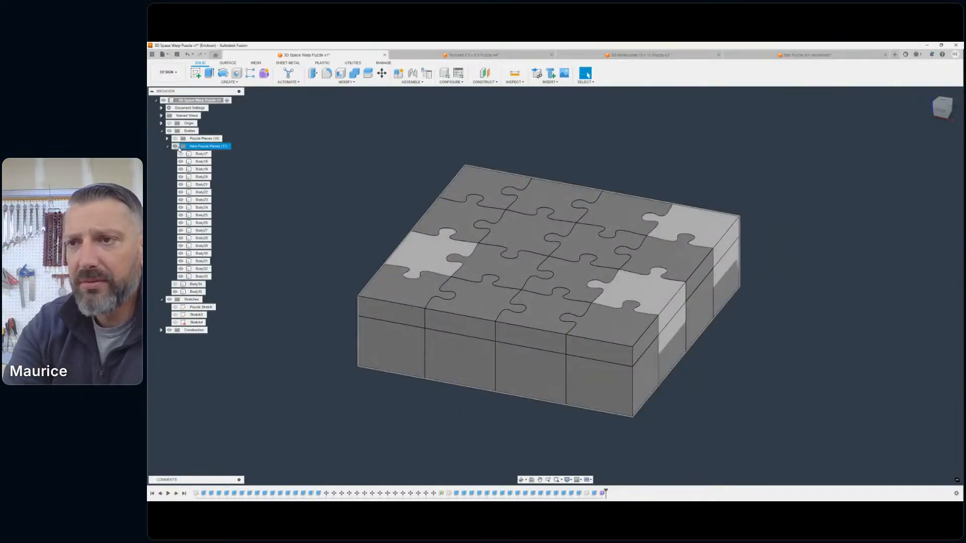
pyautogui.click(175, 146)
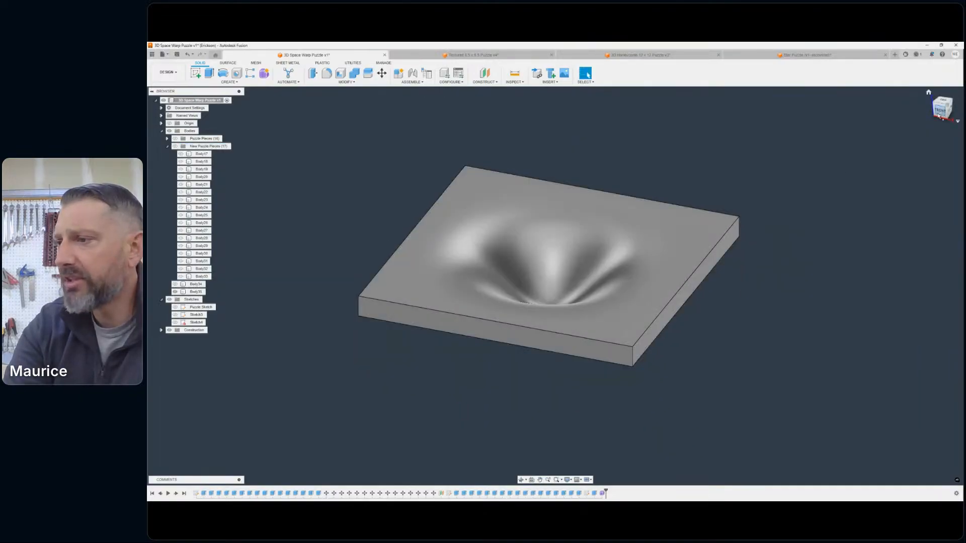
# - Try to lower the warped funnel body slightly along Z from a front view with the Move command
pyautogui.click(938, 116)
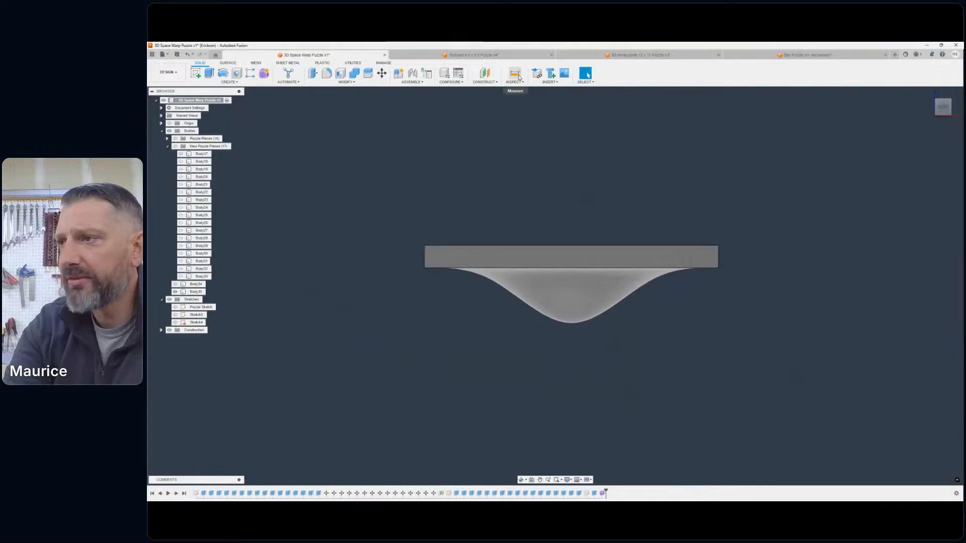
pyautogui.click(382, 74)
pyautogui.click(576, 256)
pyautogui.scroll(3, 585, 328)
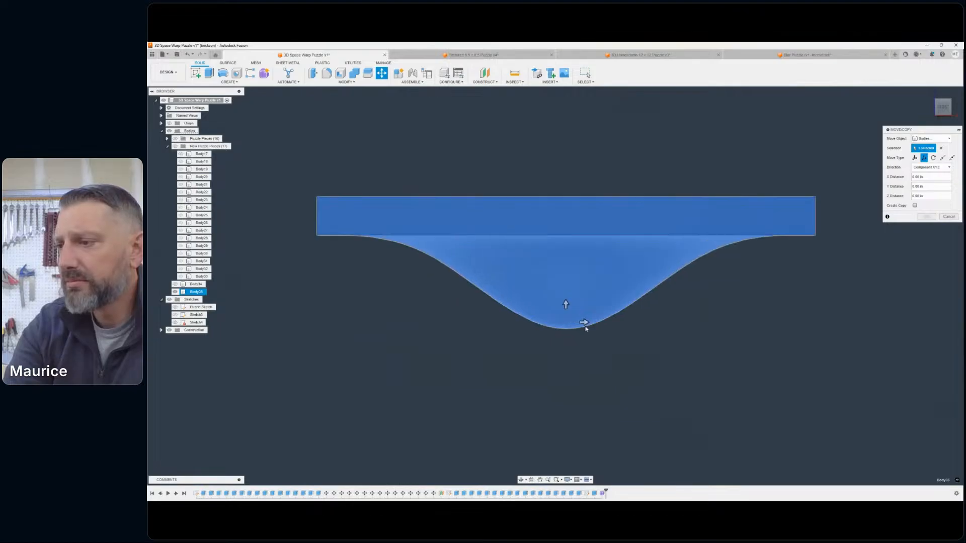
pyautogui.scroll(2, 586, 329)
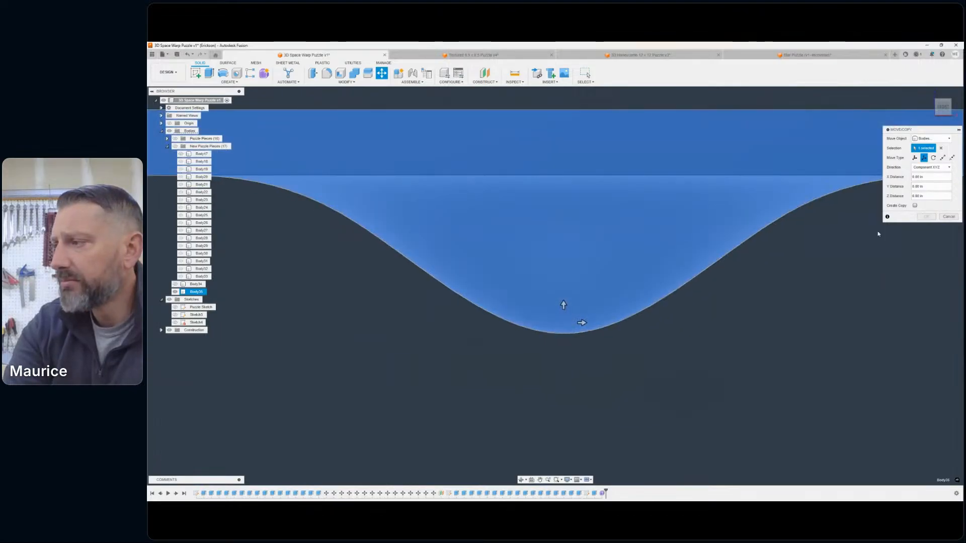
pyautogui.click(562, 304)
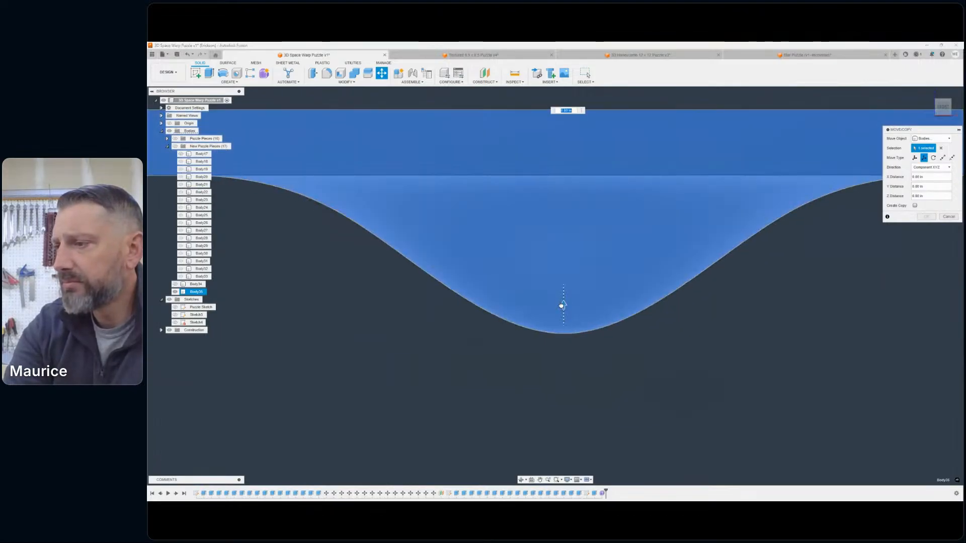
pyautogui.moveTo(561, 306); pyautogui.dragTo(609, 353)
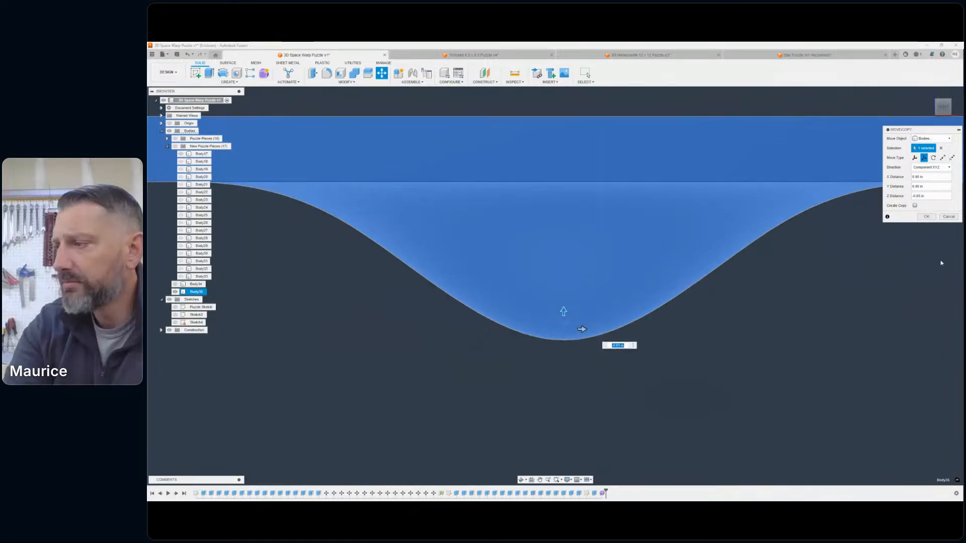
pyautogui.click(925, 217)
pyautogui.scroll(-5, 861, 256)
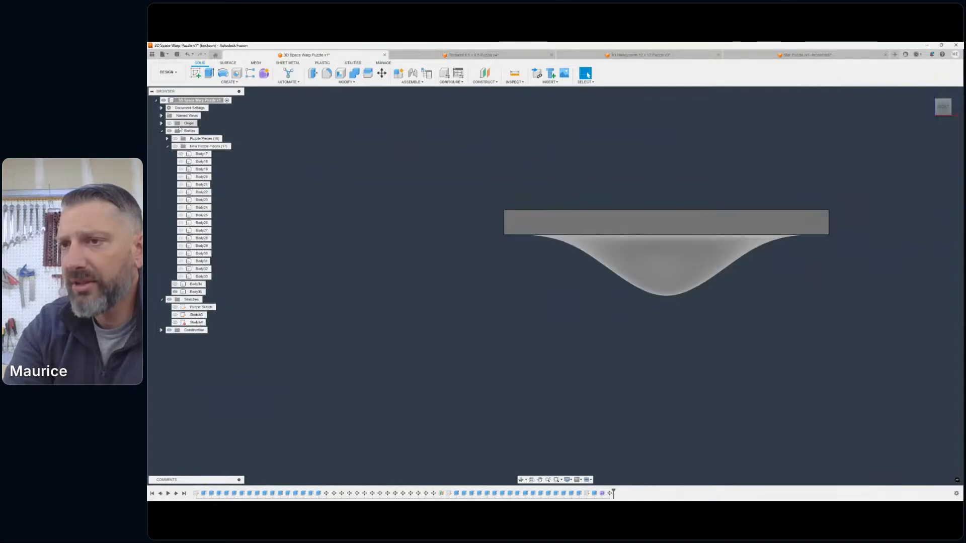
# - Check the lowered funnel's tip against the underside of the New Puzzle Pieces, and undo both the display change and the move
pyautogui.click(174, 146)
pyautogui.press('Escape')
pyautogui.scroll(8, 674, 282)
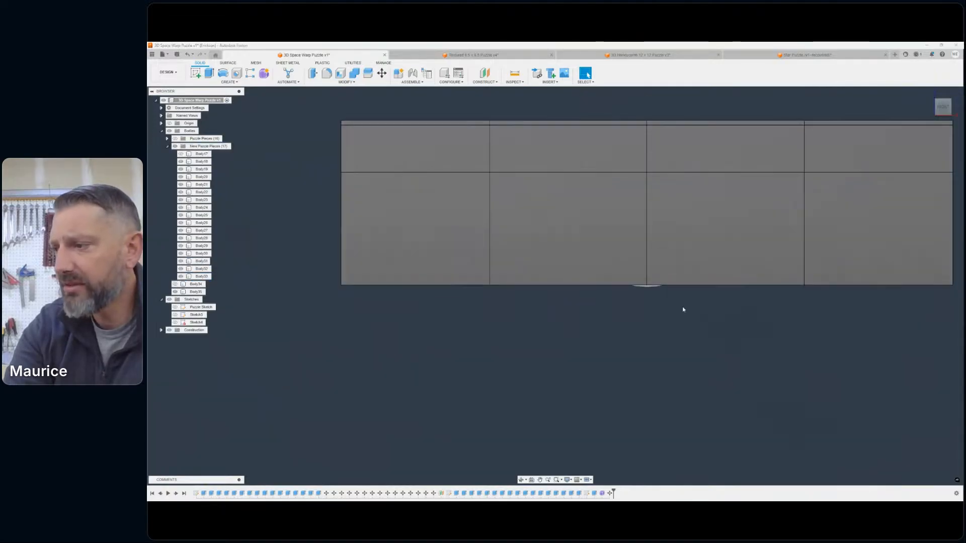
pyautogui.click(646, 289)
pyautogui.press('Escape')
pyautogui.scroll(-8, 653, 302)
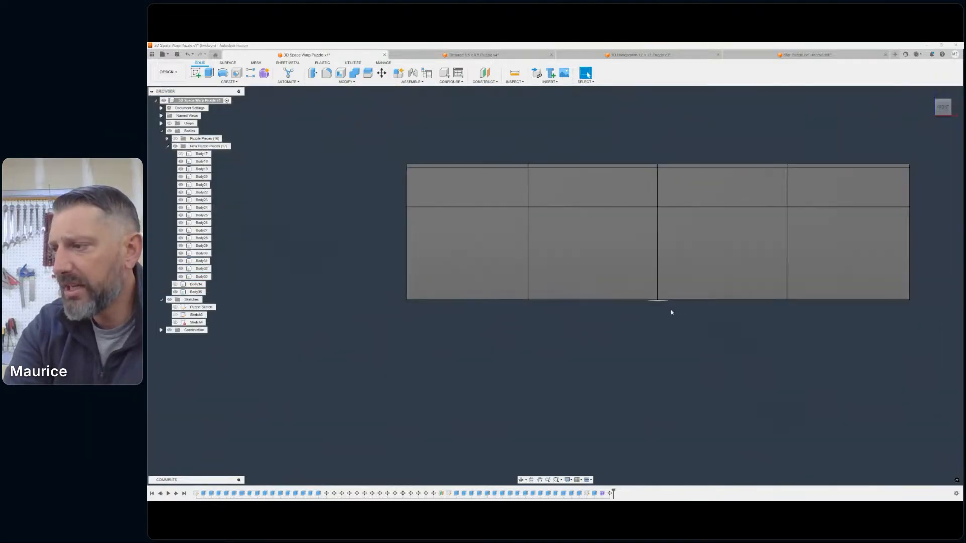
pyautogui.click(185, 55)
pyautogui.click(185, 54)
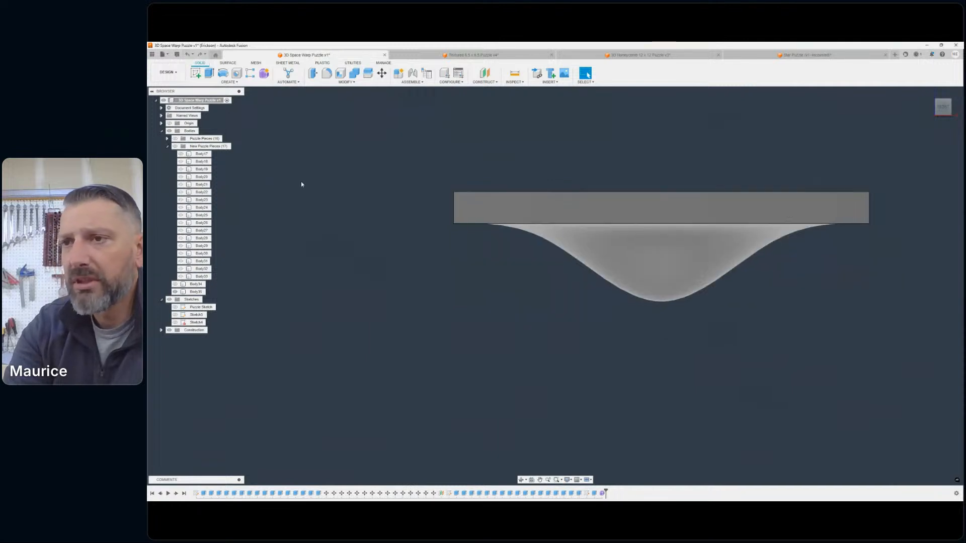
# - Show the New Puzzle Pieces group again and view the whole puzzle block from an angle
pyautogui.click(176, 146)
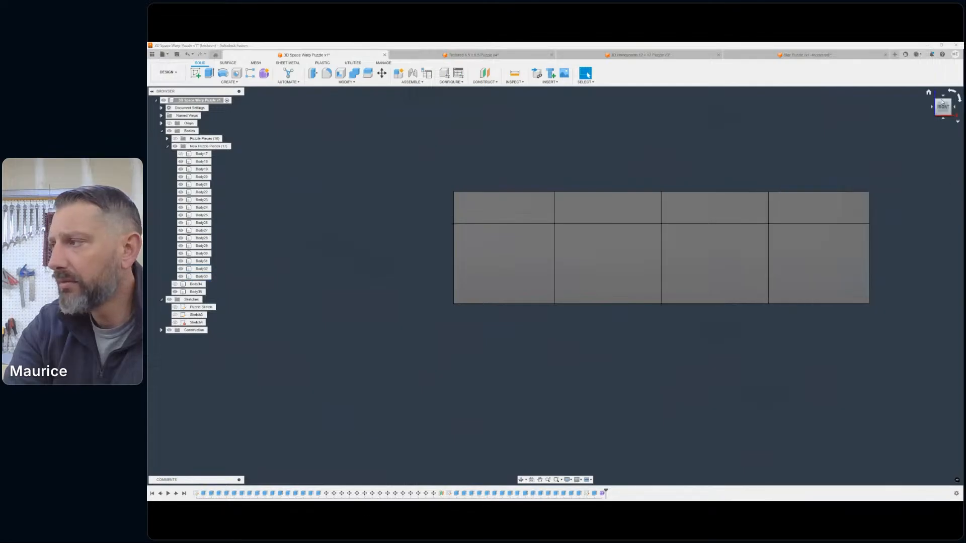
pyautogui.moveTo(938, 109); pyautogui.dragTo(917, 131)
pyautogui.scroll(-2, 786, 184)
pyautogui.moveTo(785, 184); pyautogui.dragTo(679, 205, button='middle')
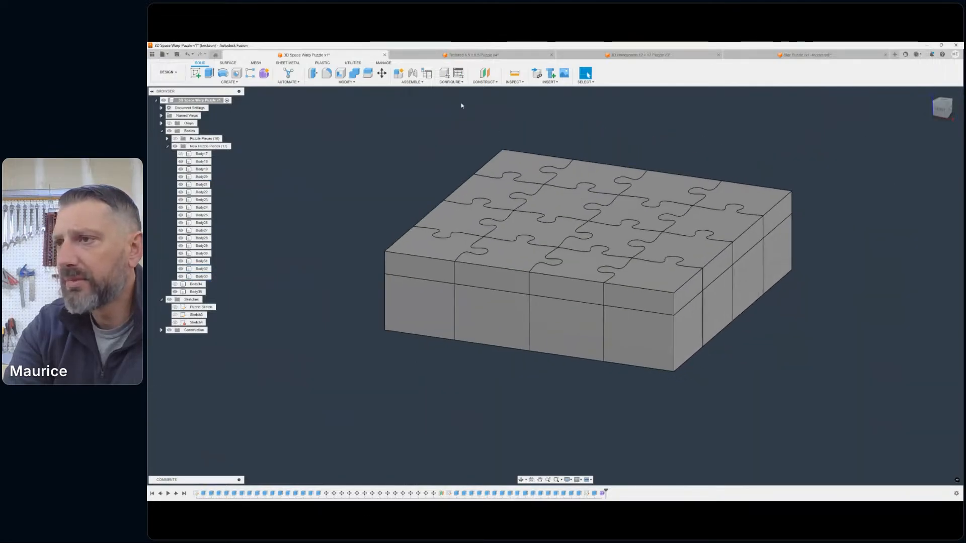
# - Split the 16 visible puzzle pieces, Body18 to Body33, using the warped funnel body as the splitting tool
pyautogui.click(368, 75)
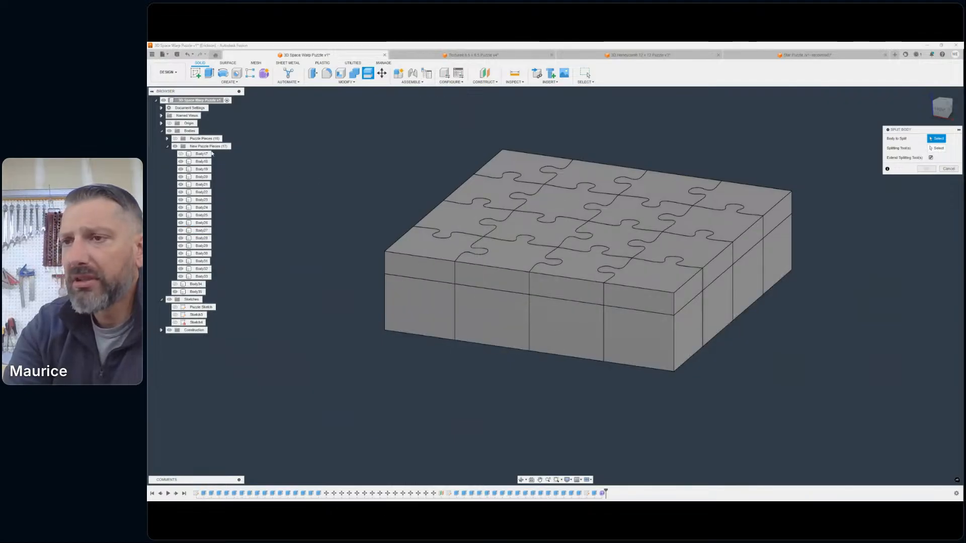
pyautogui.click(200, 162)
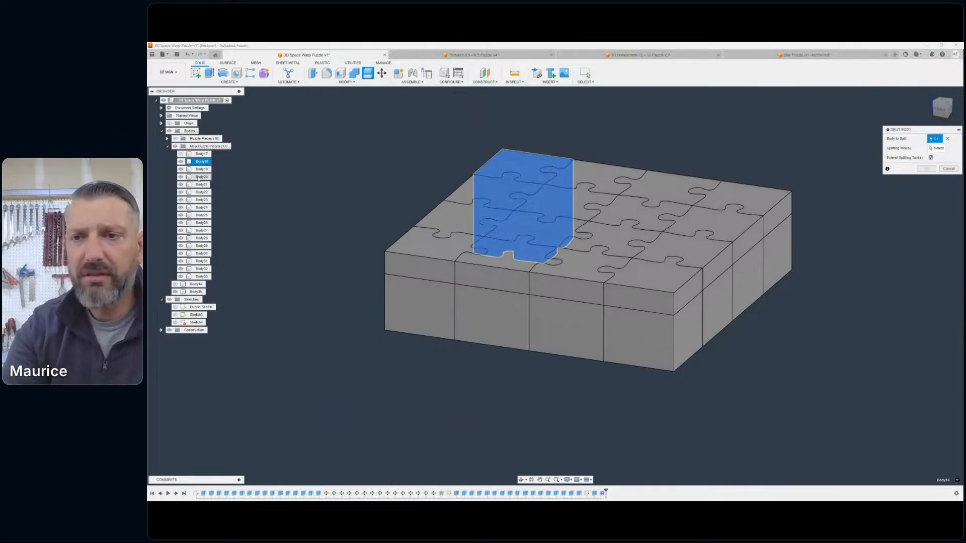
pyautogui.keyDown('shift'); pyautogui.click(201, 276); pyautogui.keyUp('shift')
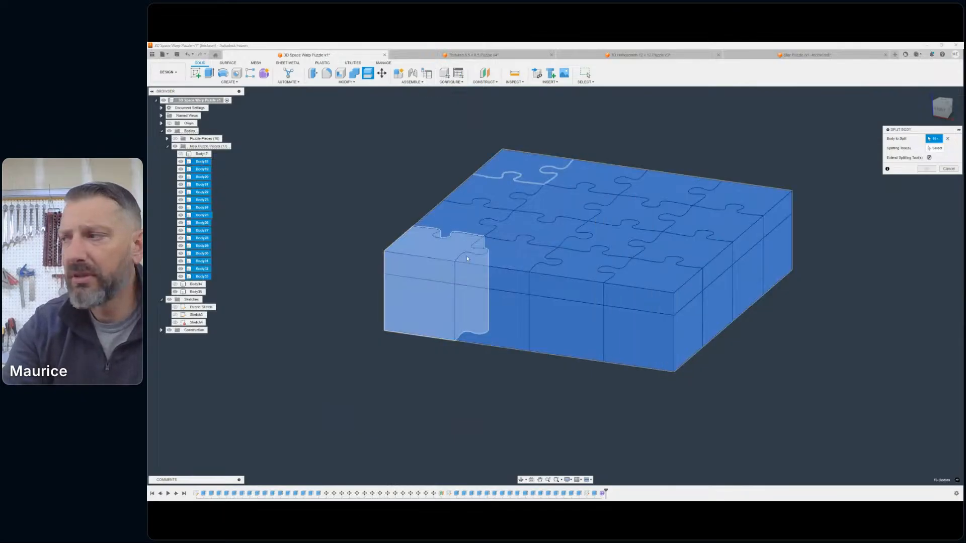
pyautogui.click(941, 149)
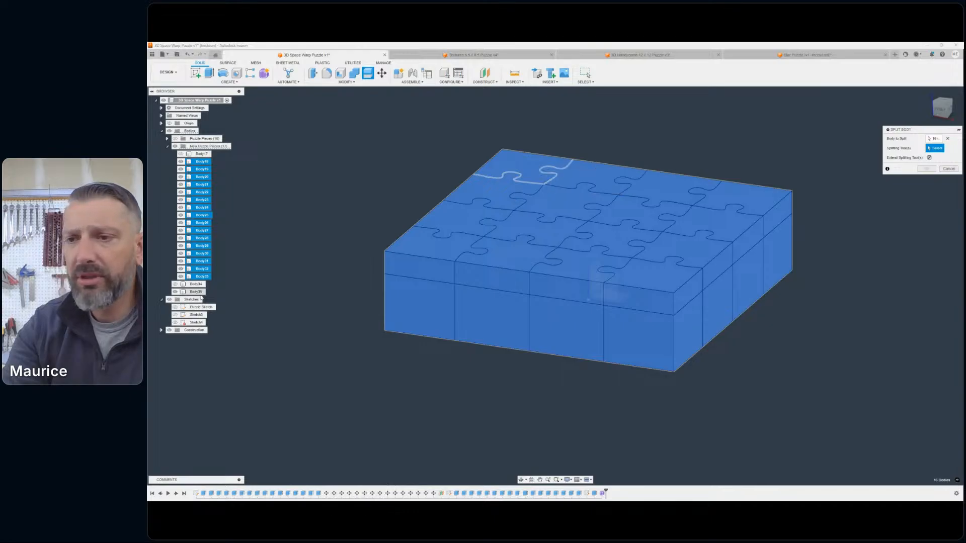
pyautogui.click(184, 292)
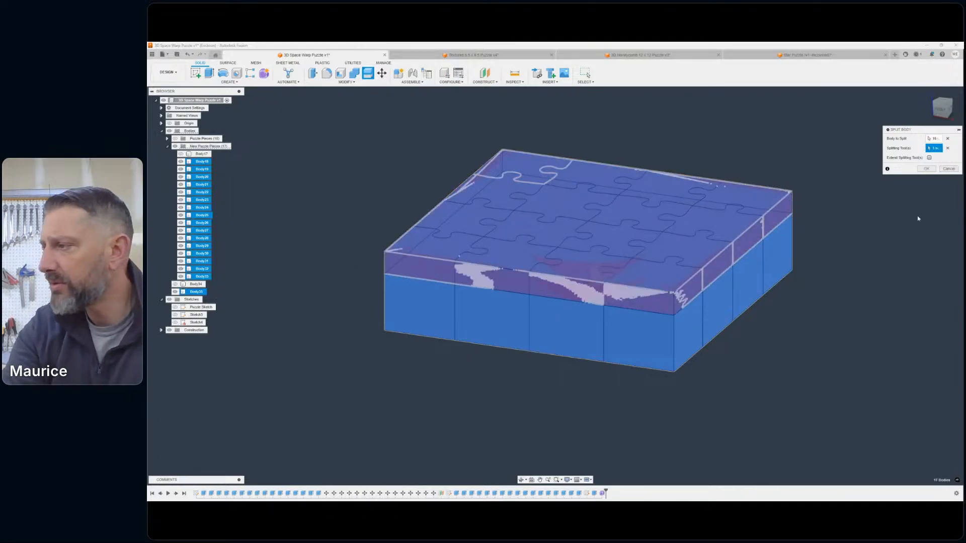
pyautogui.click(928, 158)
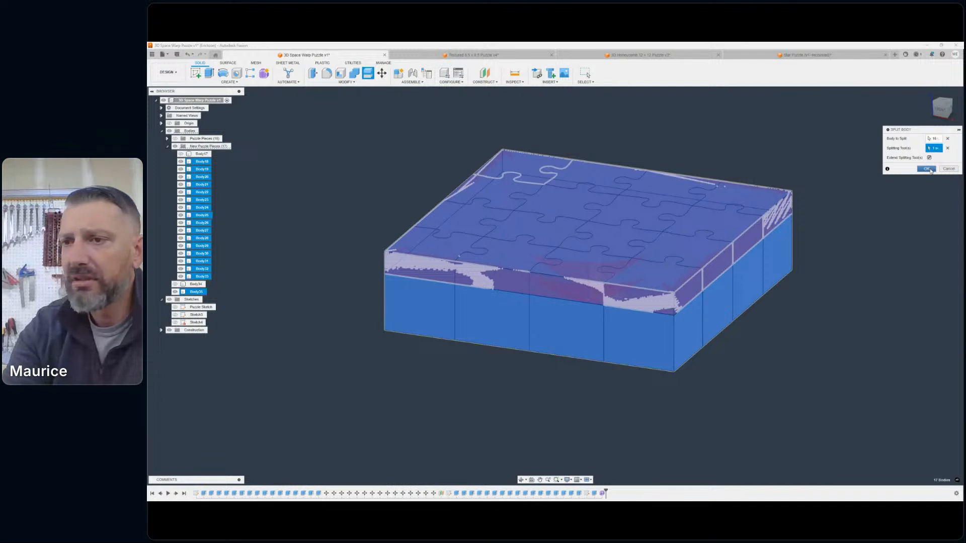
pyautogui.click(927, 169)
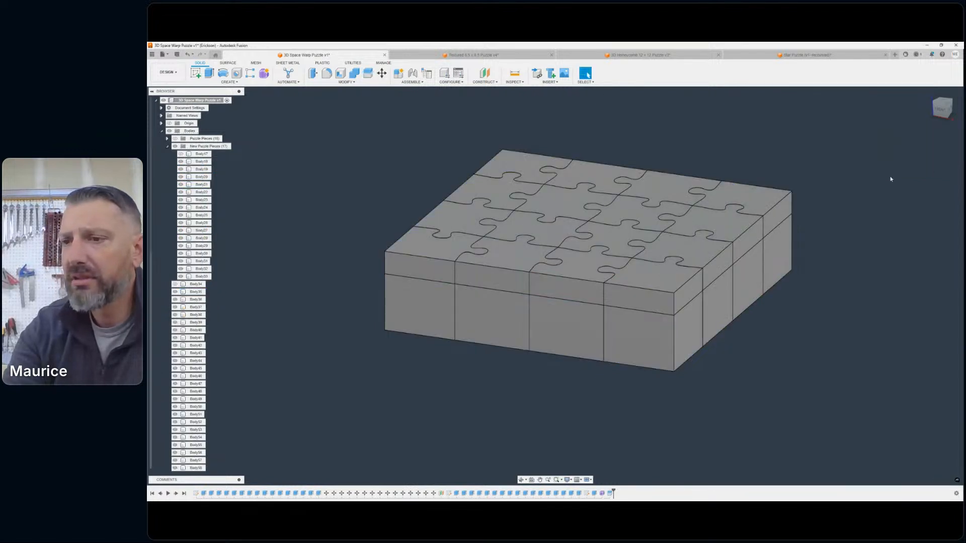
# - Identify the split bodies and hide the warped funnel body, Body35, that served as the splitting tool
pyautogui.click(174, 146)
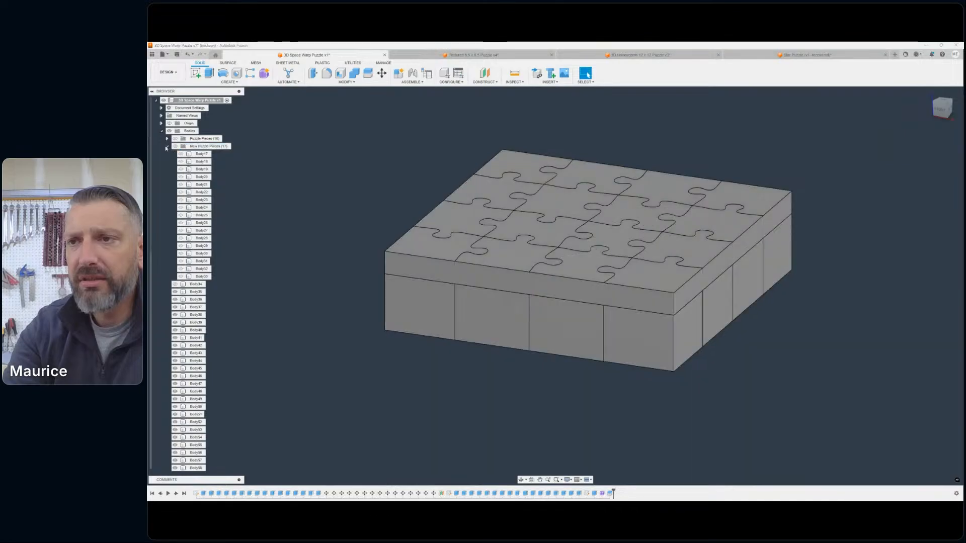
pyautogui.click(174, 147)
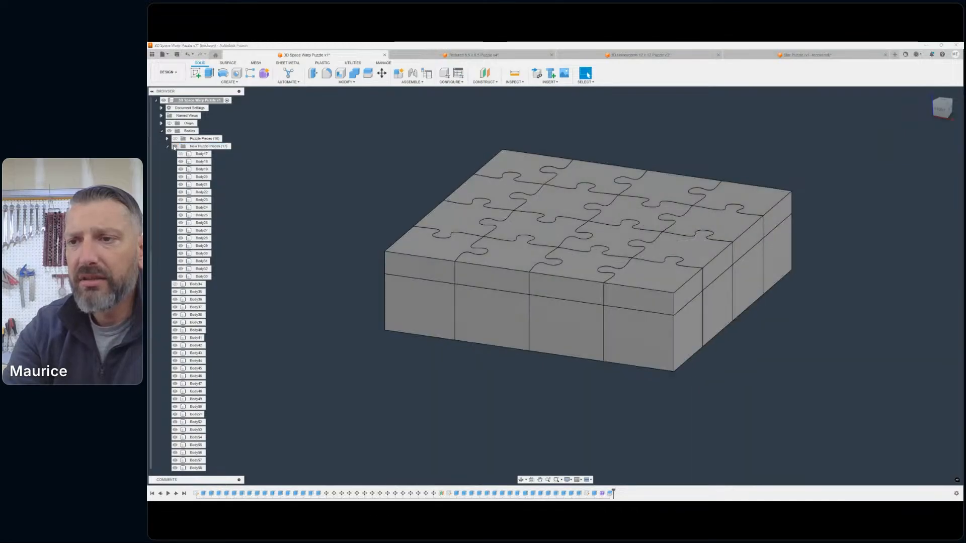
pyautogui.scroll(-5, 182, 284)
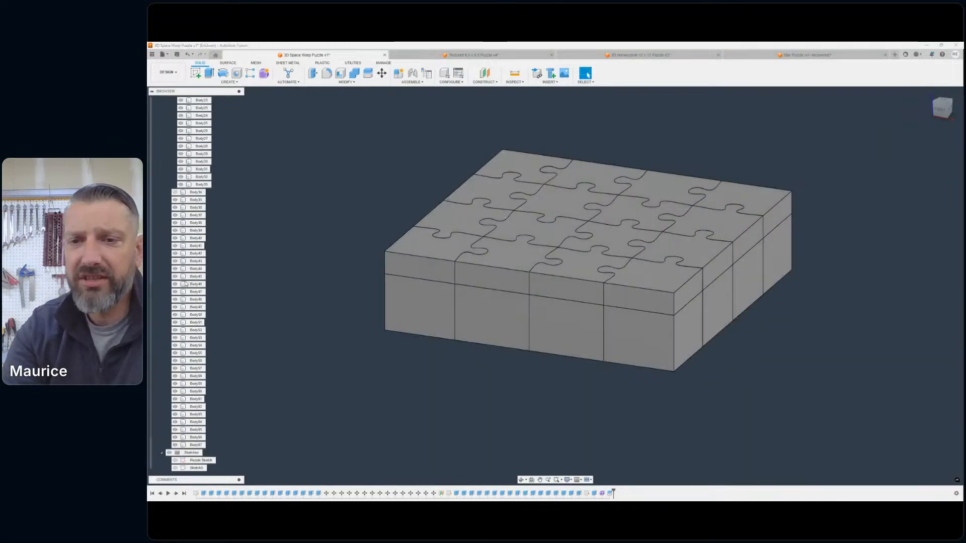
pyautogui.click(195, 201)
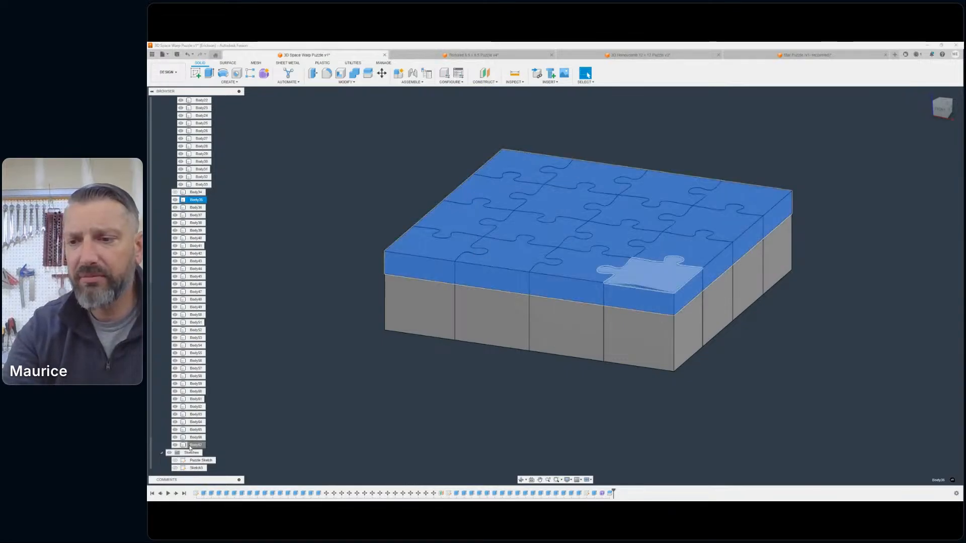
pyautogui.keyDown('shift'); pyautogui.click(190, 446); pyautogui.keyUp('shift')
pyautogui.click(210, 232)
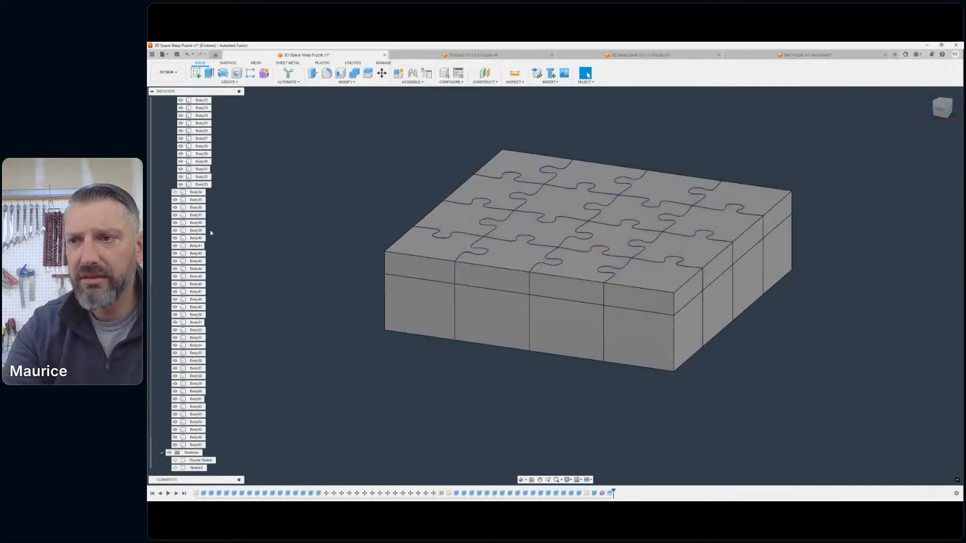
pyautogui.click(175, 201)
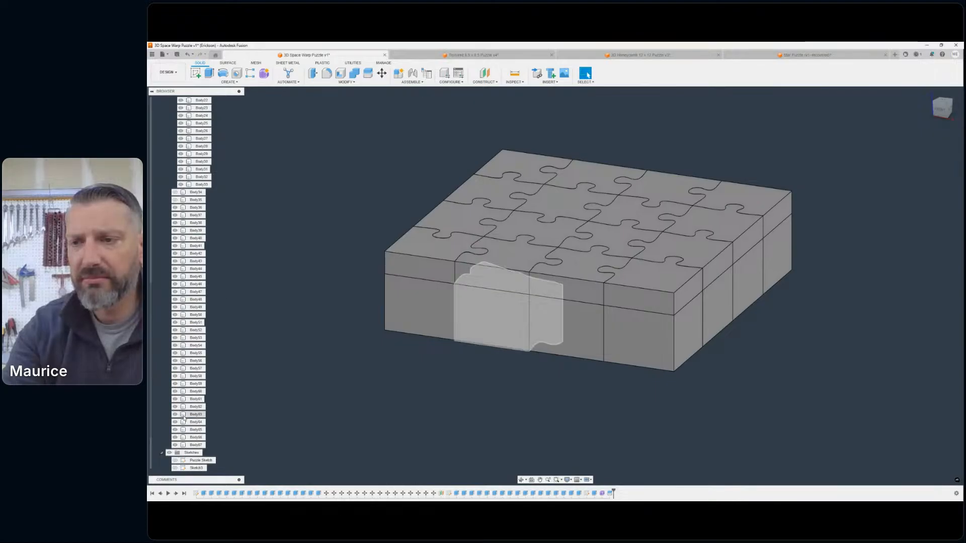
# - Hide the New Puzzle Pieces group and inspect the remaining upper and lower split bodies from a shallow angle
pyautogui.scroll(3, 174, 155)
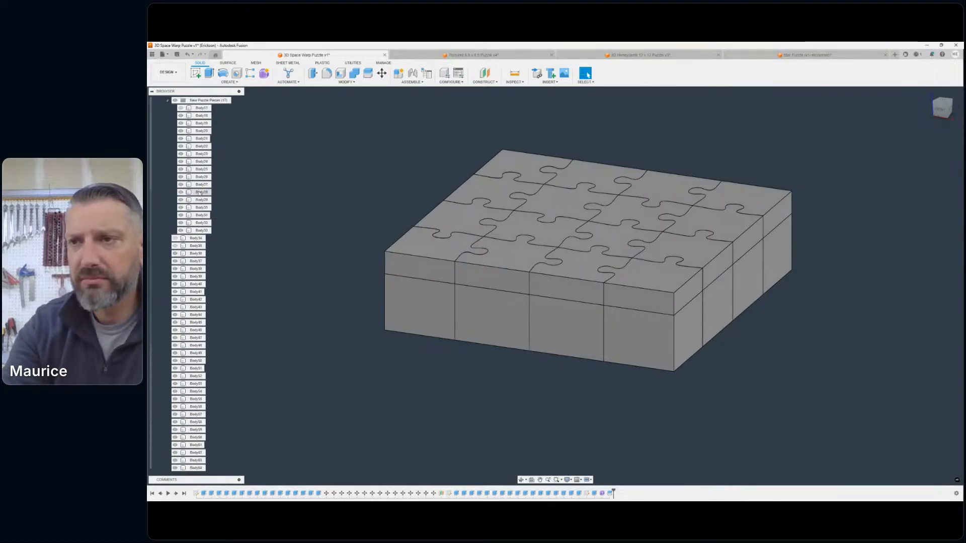
pyautogui.click(175, 116)
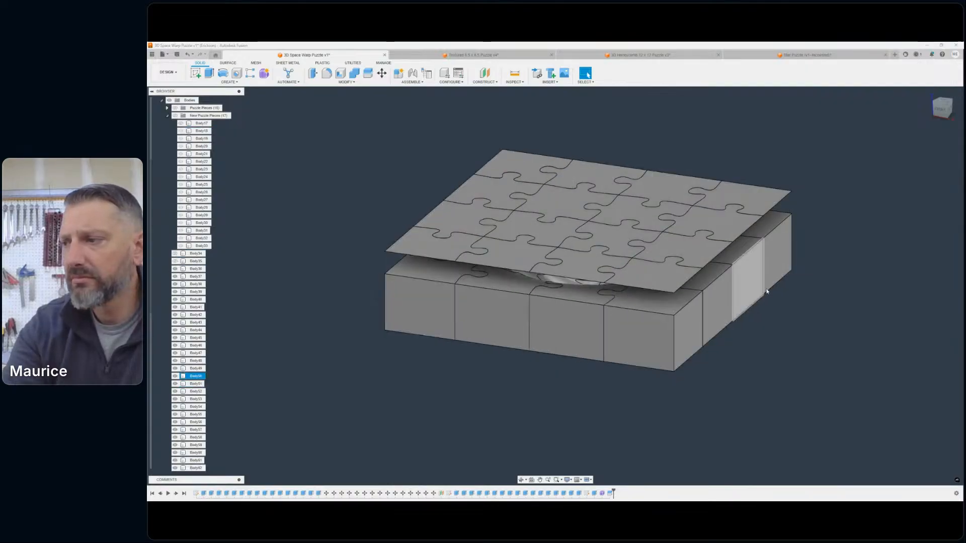
pyautogui.scroll(2, 781, 282)
pyautogui.moveTo(780, 281); pyautogui.dragTo(838, 284, button='middle')
pyautogui.moveTo(938, 113); pyautogui.dragTo(937, 103)
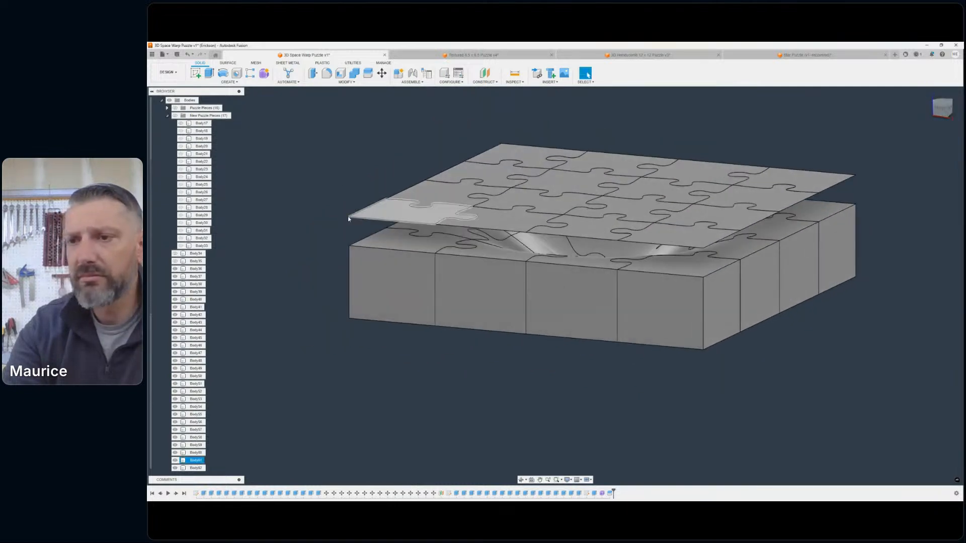
# - Compare the leftover split bodies with the warped puzzle pieces by toggling the New Puzzle Pieces group, ending with it hidden
pyautogui.click(175, 115)
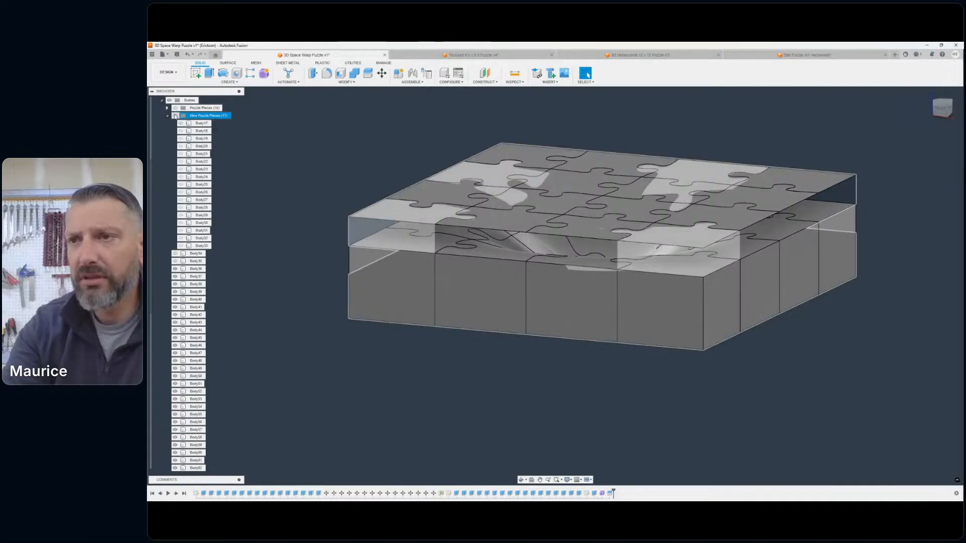
pyautogui.click(175, 116)
pyautogui.click(175, 116)
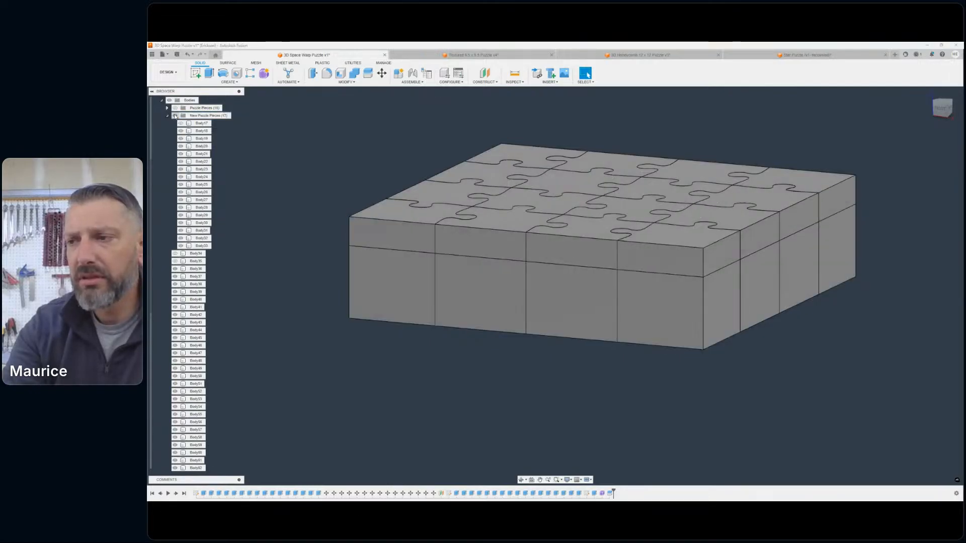
pyautogui.click(176, 116)
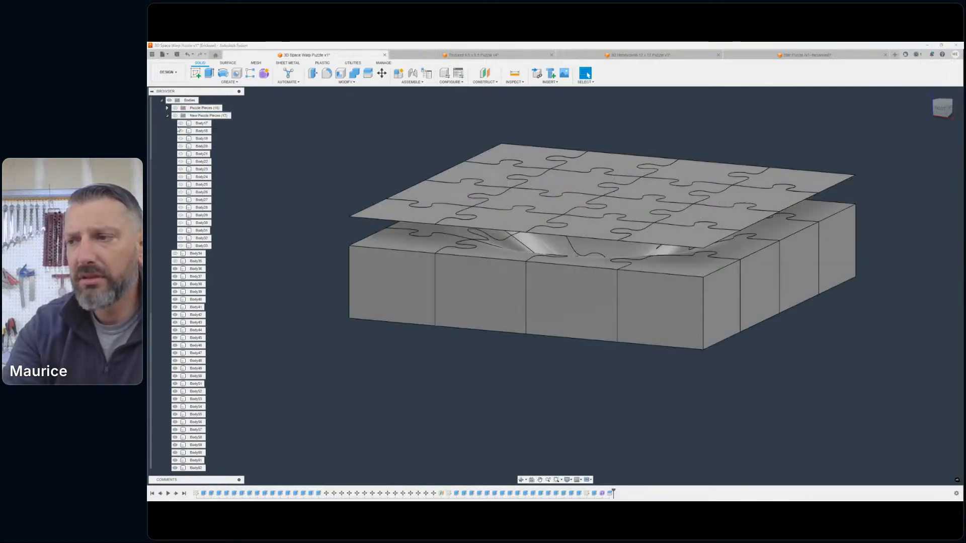
# - Remove the leftover split bodies Body36 through Body67, and show the New Puzzle Pieces group
pyautogui.click(184, 269)
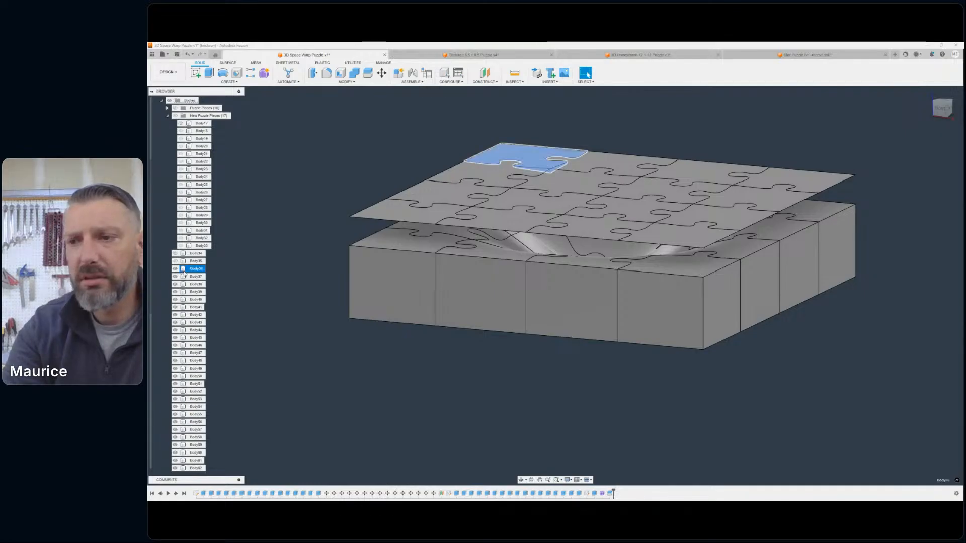
pyautogui.scroll(-3, 183, 447)
pyautogui.keyDown('shift'); pyautogui.click(191, 430); pyautogui.keyUp('shift')
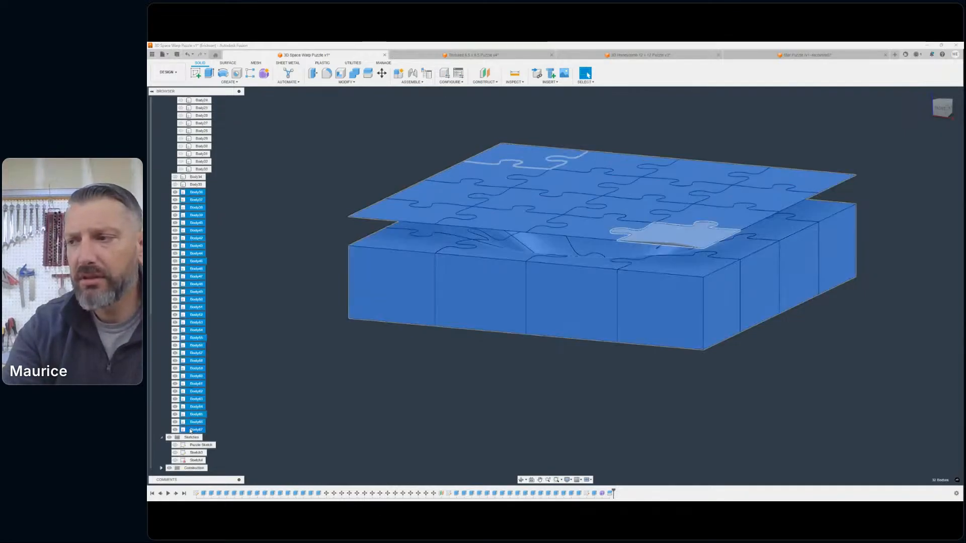
pyautogui.rightClick(191, 429)
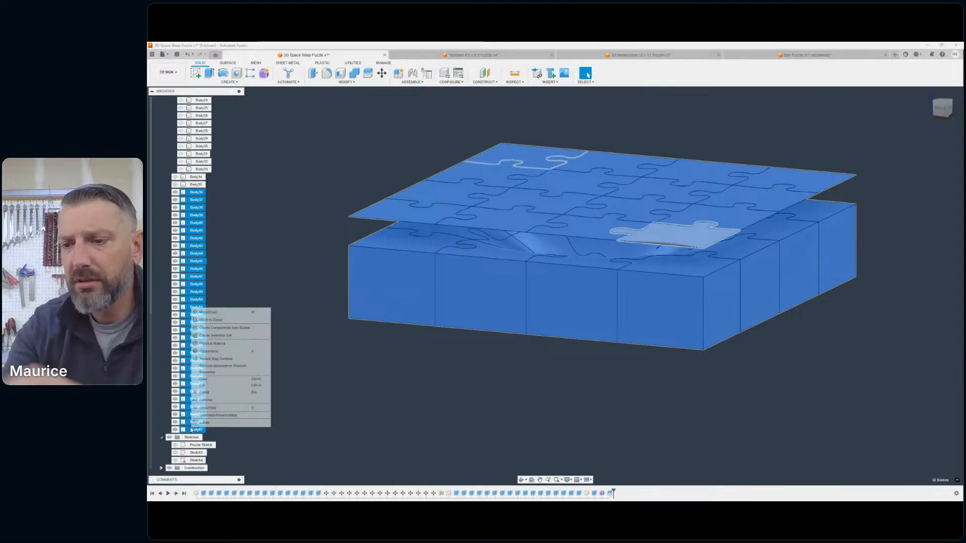
pyautogui.click(206, 401)
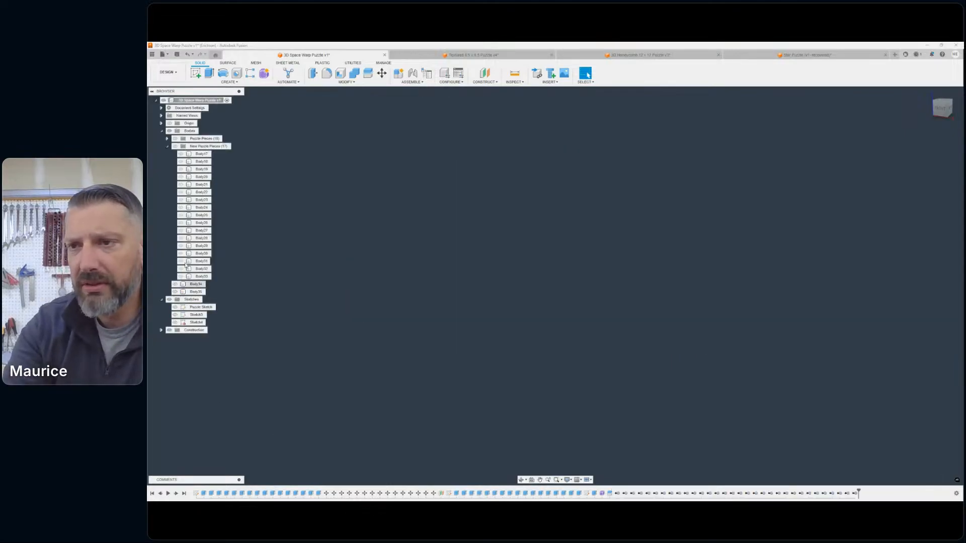
pyautogui.click(175, 146)
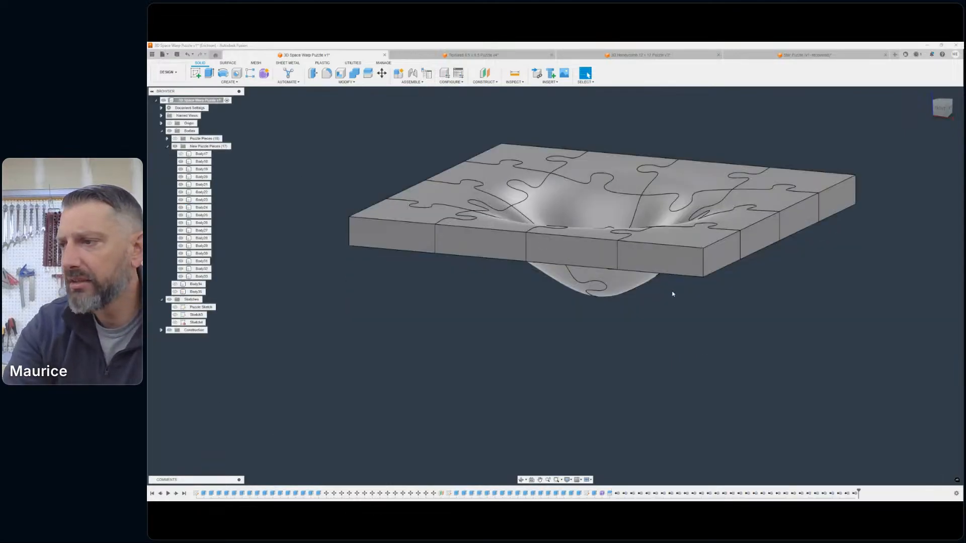
# - Move the rear-left inner piece of the funnel straight up along Z until it floats clear above the puzzle
pyautogui.moveTo(672, 291); pyautogui.dragTo(637, 340, button='middle')
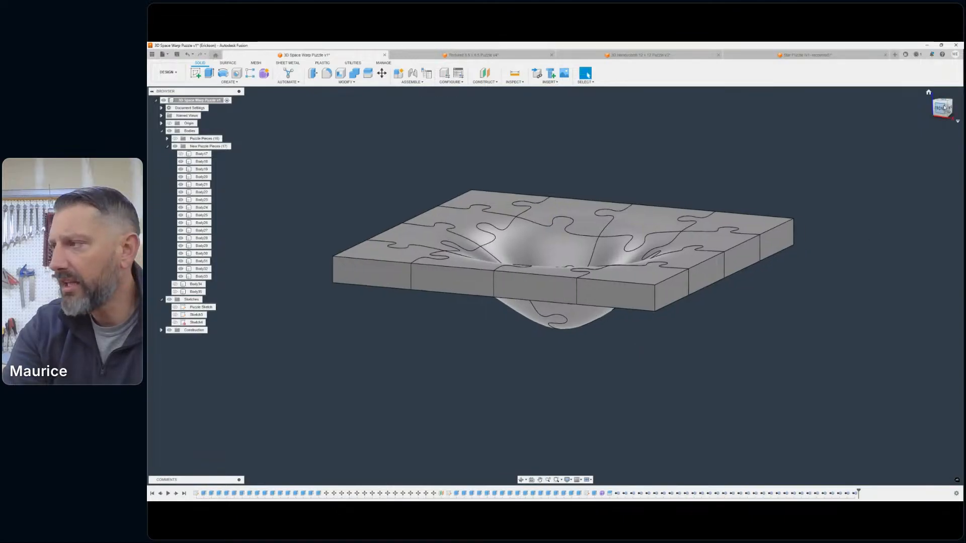
pyautogui.moveTo(941, 109)
pyautogui.mouseDown()
pyautogui.moveTo(920, 153)
pyautogui.moveTo(944, 137)
pyautogui.moveTo(928, 91)
pyautogui.moveTo(939, 51)
pyautogui.moveTo(929, 128)
pyautogui.moveTo(940, 74)
pyautogui.moveTo(944, 95)
pyautogui.moveTo(930, 115)
pyautogui.mouseUp()
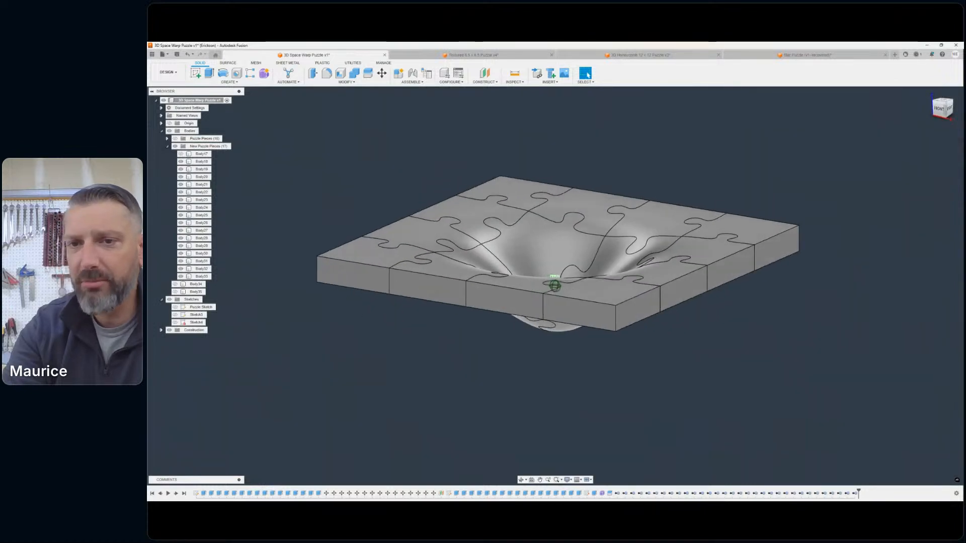
pyautogui.scroll(2, 722, 261)
pyautogui.moveTo(722, 261); pyautogui.dragTo(790, 255, button='middle')
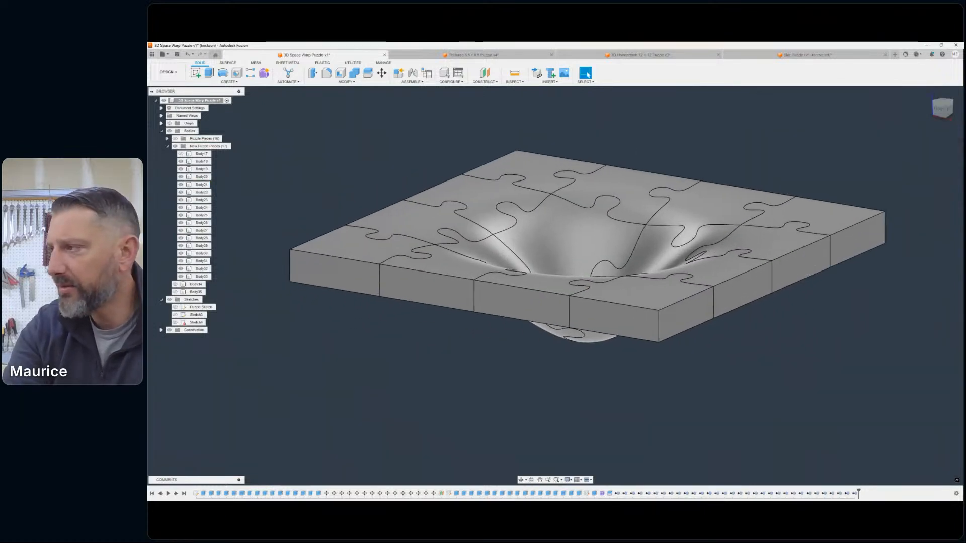
pyautogui.moveTo(939, 111); pyautogui.dragTo(936, 119)
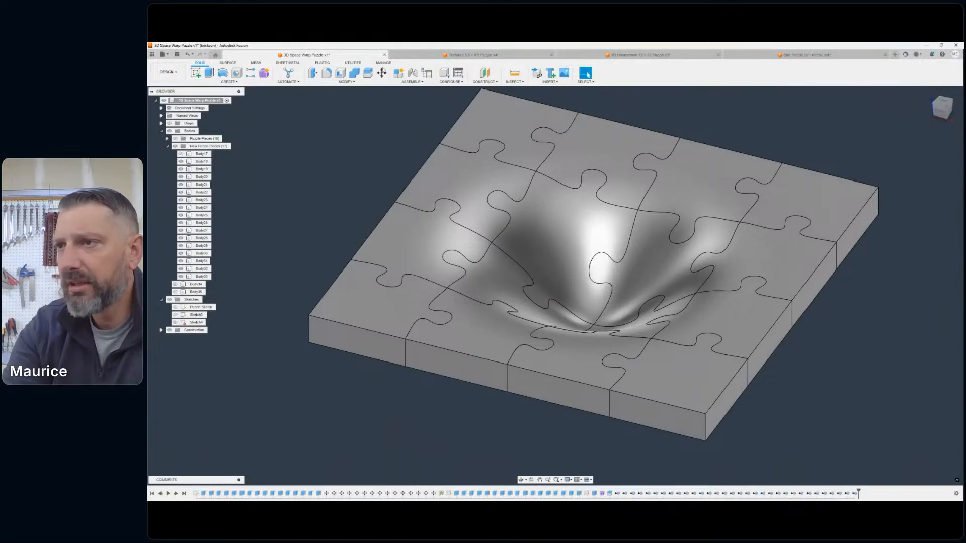
pyautogui.click(382, 74)
pyautogui.click(576, 245)
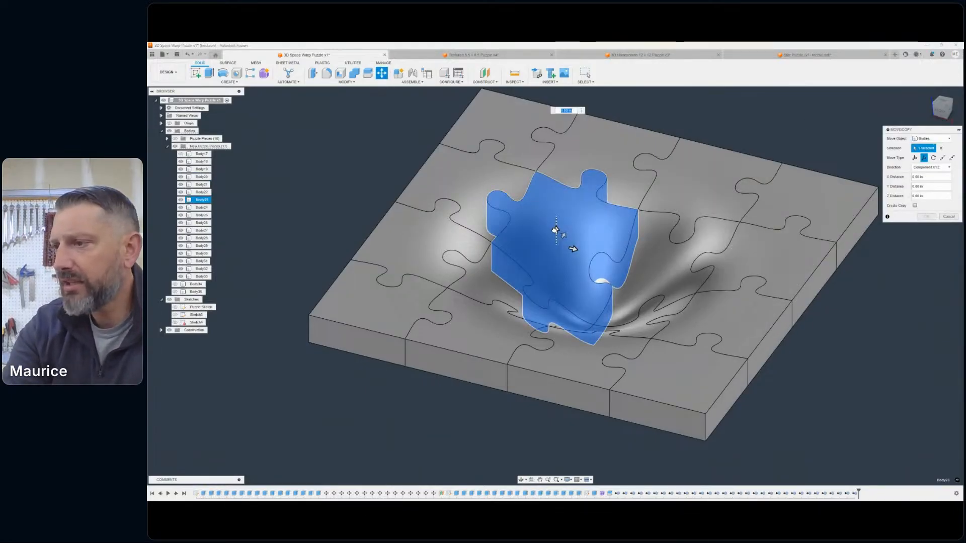
pyautogui.moveTo(556, 230); pyautogui.dragTo(610, 102)
pyautogui.click(939, 114)
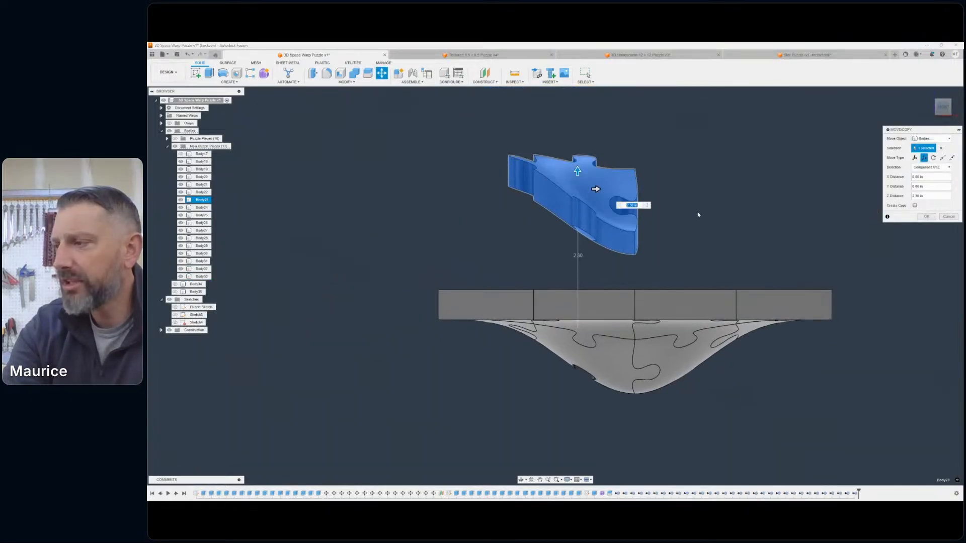
pyautogui.click(926, 217)
# - Inspect the lifted puzzle piece's warped surface and tab edges, and the gap it leaves in the funnel
pyautogui.scroll(3, 531, 195)
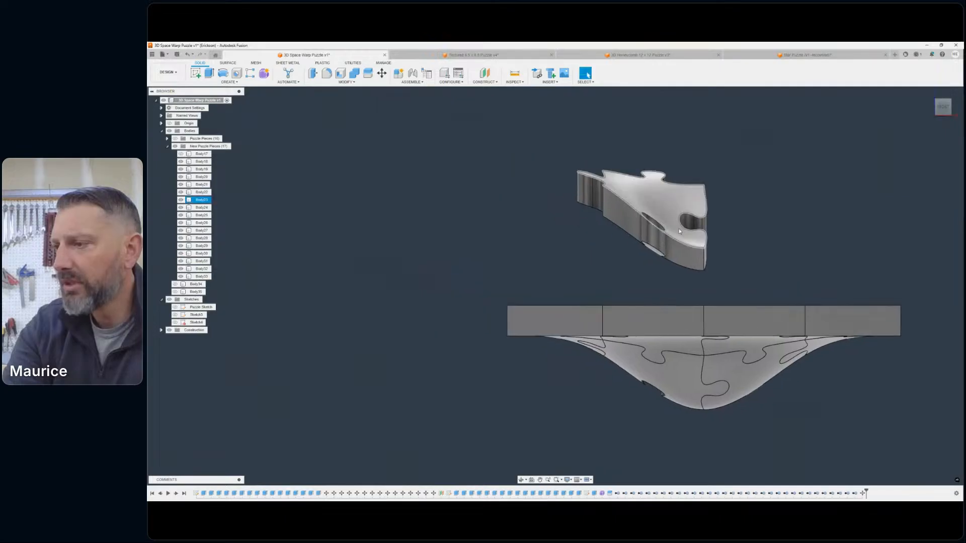
pyautogui.keyDown('shift'); pyautogui.moveTo(554, 284); pyautogui.dragTo(555, 285, button='middle'); pyautogui.keyUp('shift')
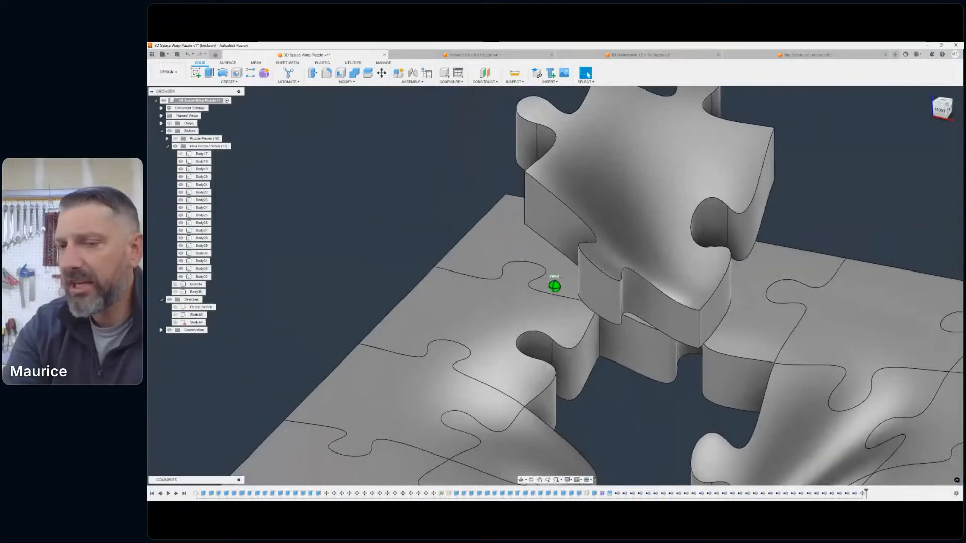
pyautogui.click(642, 227)
pyautogui.scroll(-3, 644, 231)
pyautogui.moveTo(645, 232); pyautogui.dragTo(610, 227, button='middle')
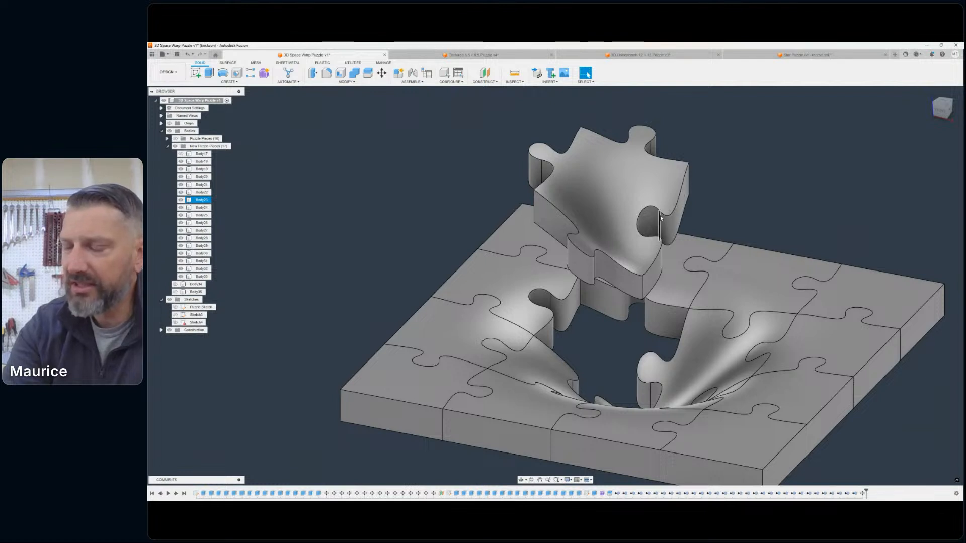
pyautogui.scroll(3, 660, 215)
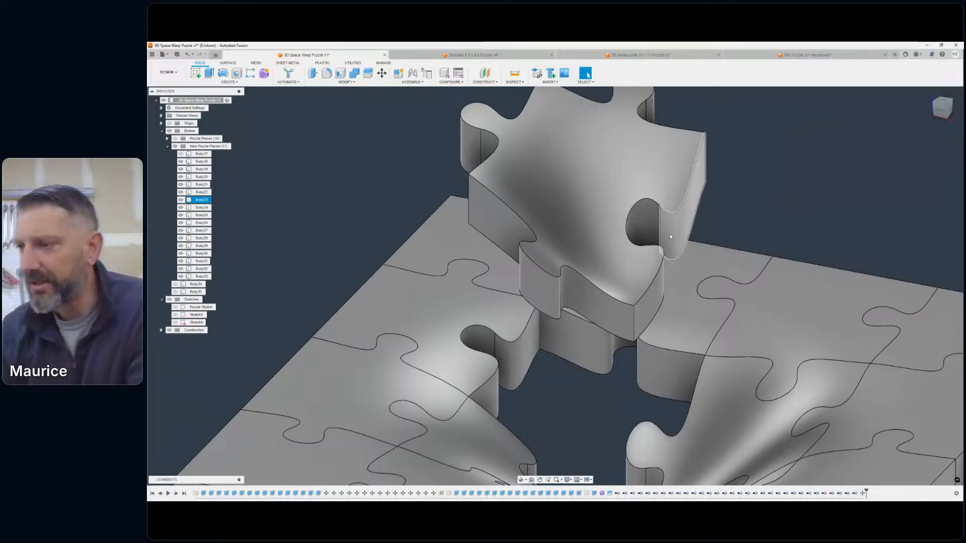
pyautogui.scroll(5, 659, 221)
pyautogui.scroll(-10, 676, 207)
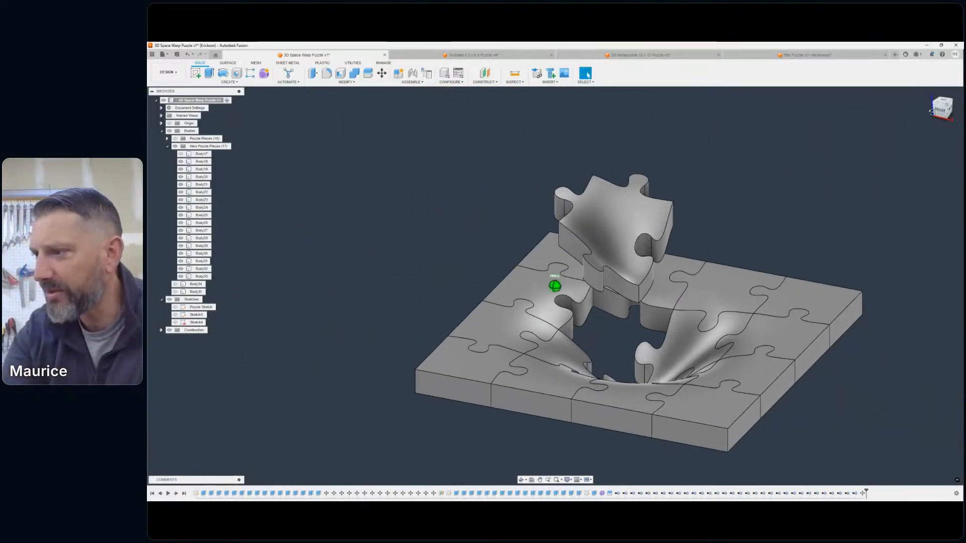
pyautogui.moveTo(554, 286)
pyautogui.keyDown('shift'); pyautogui.mouseDown(button='middle')
pyautogui.moveTo(460, 297)
pyautogui.moveTo(443, 212)
pyautogui.moveTo(468, 146)
pyautogui.moveTo(558, 154)
pyautogui.moveTo(566, 271)
pyautogui.moveTo(554, 312)
pyautogui.moveTo(498, 216)
pyautogui.moveTo(475, 299)
pyautogui.moveTo(443, 292)
pyautogui.moveTo(518, 297)
pyautogui.moveTo(528, 324)
pyautogui.mouseUp(button='middle'); pyautogui.keyUp('shift')
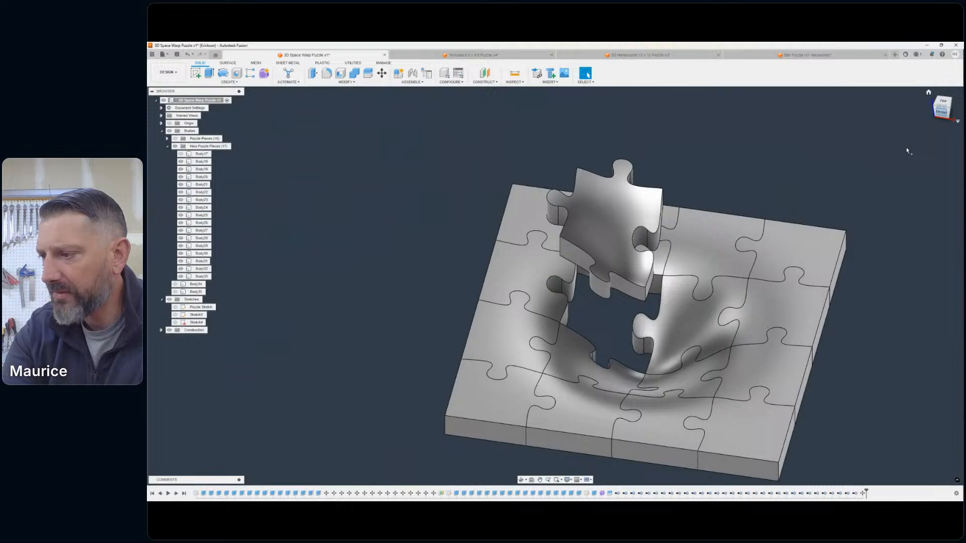
# - Move the front-right inner piece of the funnel up along Z and about 2.70 in along X, clear of the puzzle
pyautogui.click(382, 74)
pyautogui.click(681, 375)
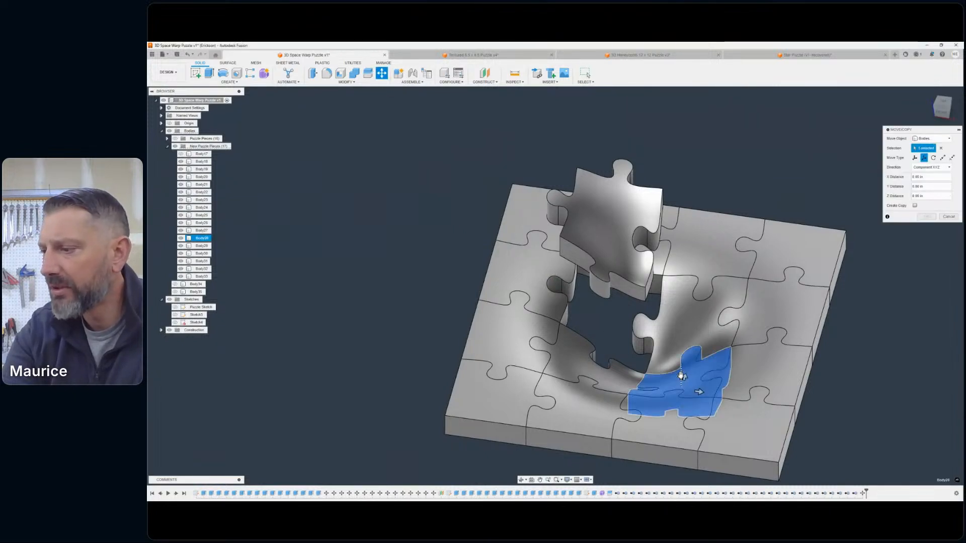
pyautogui.moveTo(681, 375); pyautogui.dragTo(837, 177)
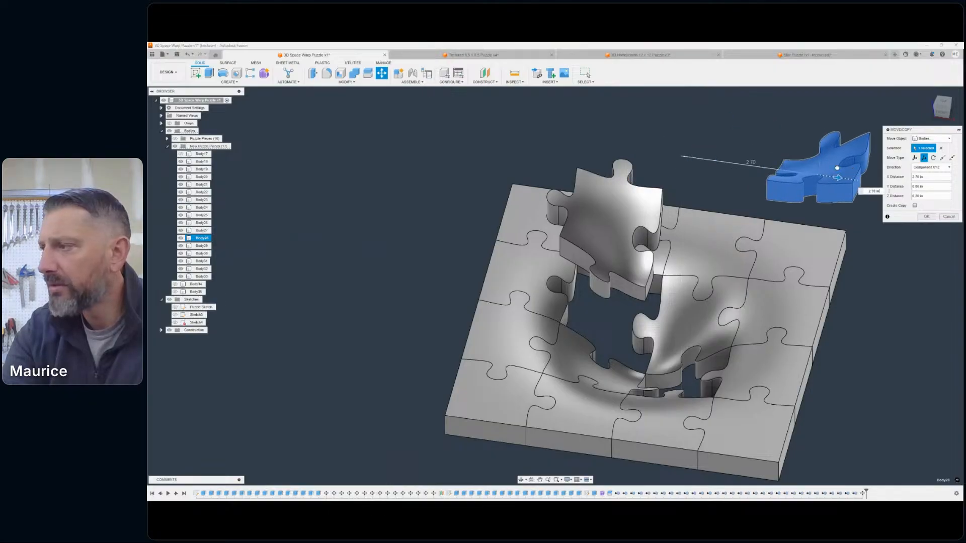
pyautogui.click(926, 216)
# - Examine the second separated piece up close, focusing on the thin edge at its pointed corner and tab
pyautogui.moveTo(947, 106); pyautogui.dragTo(961, 90)
pyautogui.moveTo(767, 172); pyautogui.dragTo(802, 283, button='middle')
pyautogui.scroll(-2, 803, 283)
pyautogui.scroll(5, 704, 224)
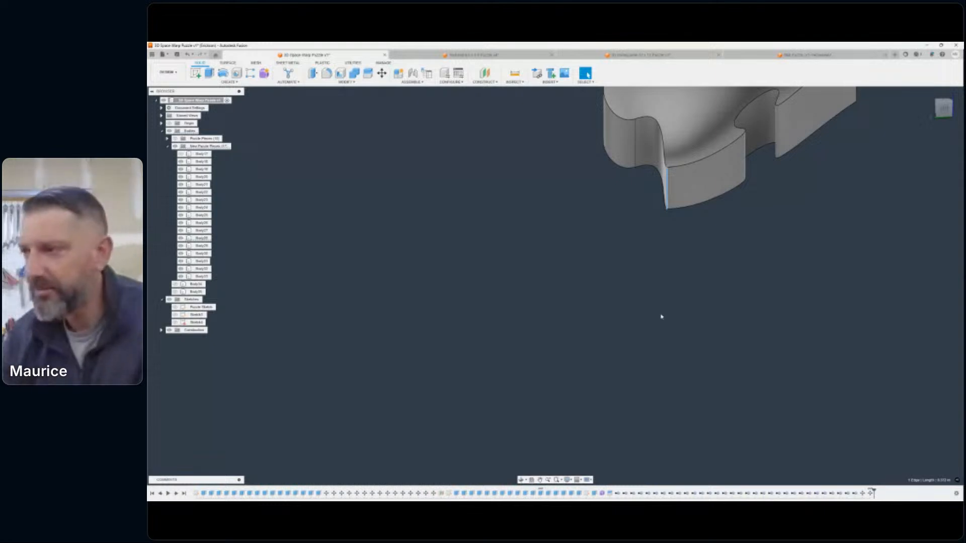
pyautogui.scroll(-5, 686, 319)
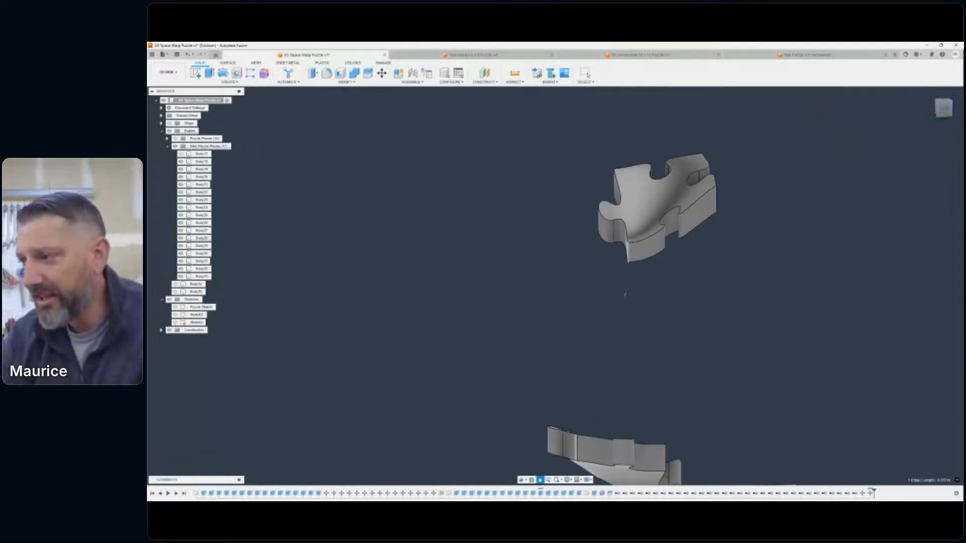
pyautogui.moveTo(625, 293); pyautogui.dragTo(617, 308, button='middle')
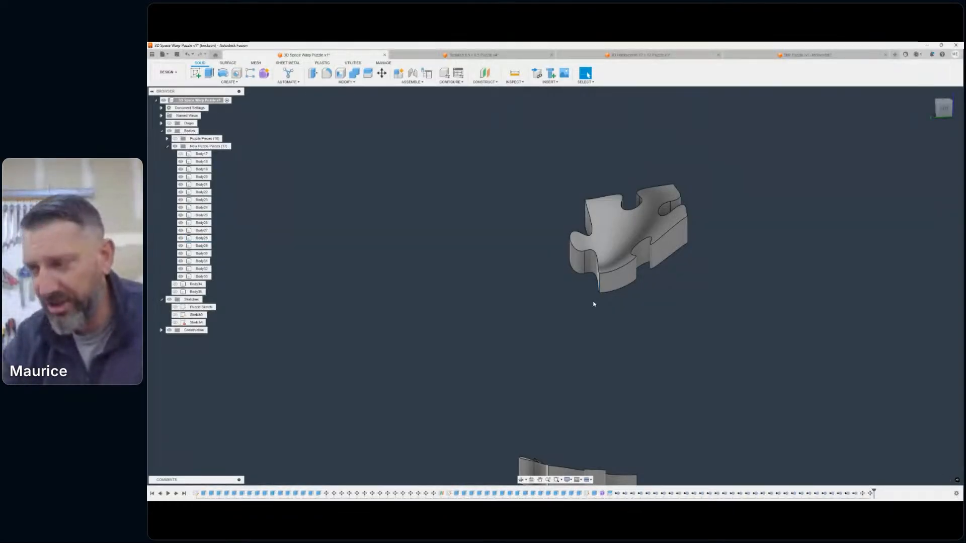
pyautogui.moveTo(593, 303); pyautogui.dragTo(595, 346, button='middle')
pyautogui.scroll(5, 590, 328)
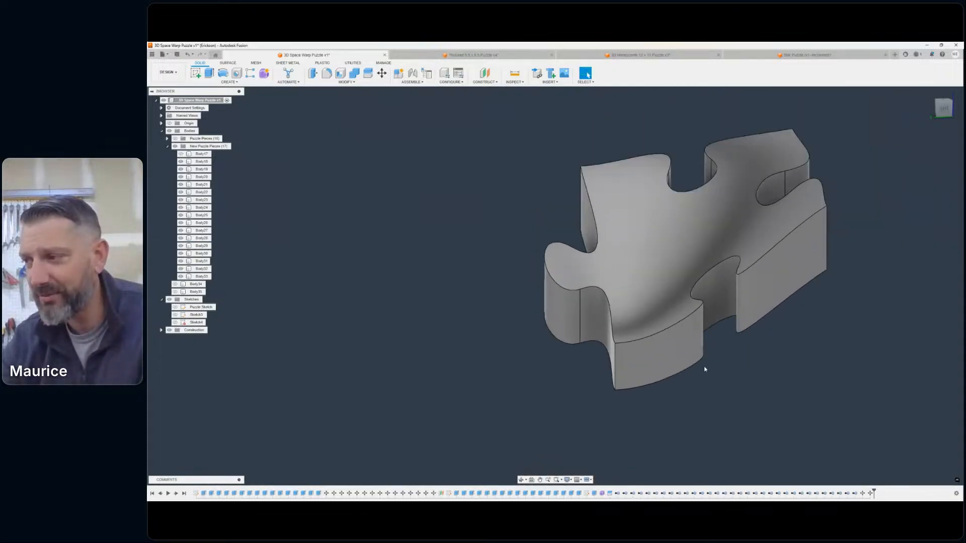
pyautogui.scroll(-6, 674, 361)
pyautogui.moveTo(675, 358); pyautogui.dragTo(632, 216, button='middle')
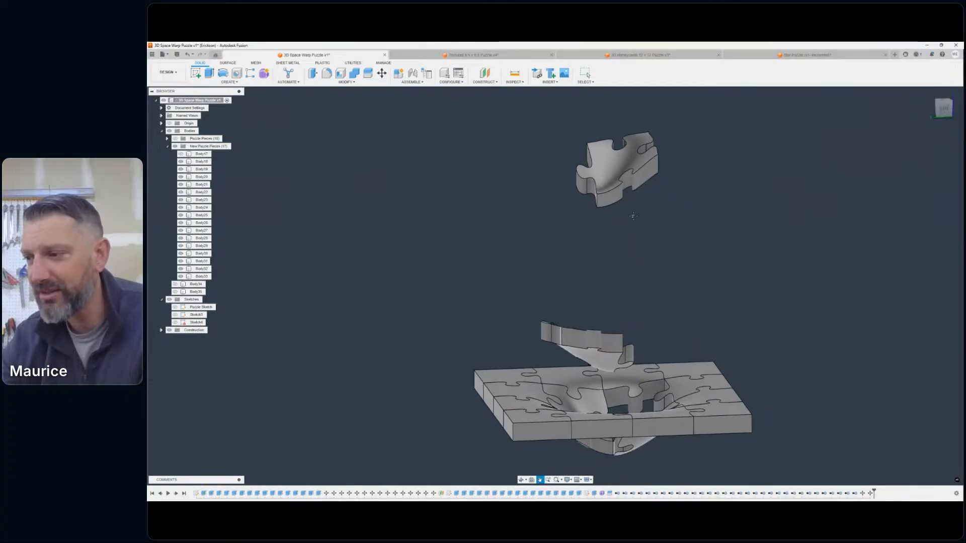
# - Examine both separated pieces against the assembled puzzle from several corner angles, near and far
pyautogui.moveTo(939, 115)
pyautogui.mouseDown()
pyautogui.moveTo(926, 128)
pyautogui.moveTo(892, 123)
pyautogui.mouseUp()
pyautogui.scroll(-1, 714, 335)
pyautogui.moveTo(714, 336); pyautogui.dragTo(734, 313, button='middle')
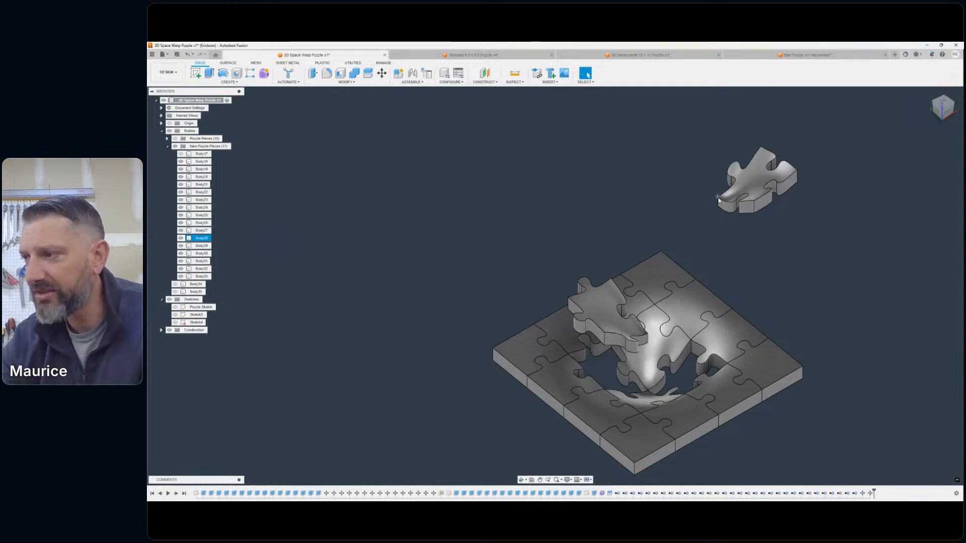
pyautogui.moveTo(717, 212); pyautogui.dragTo(729, 254, button='middle')
pyautogui.scroll(5, 722, 241)
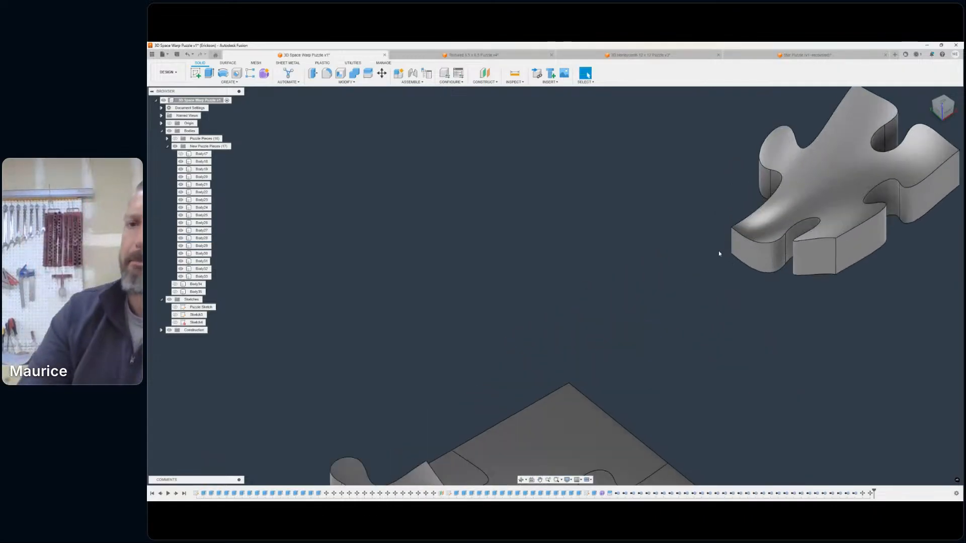
pyautogui.scroll(1, 779, 285)
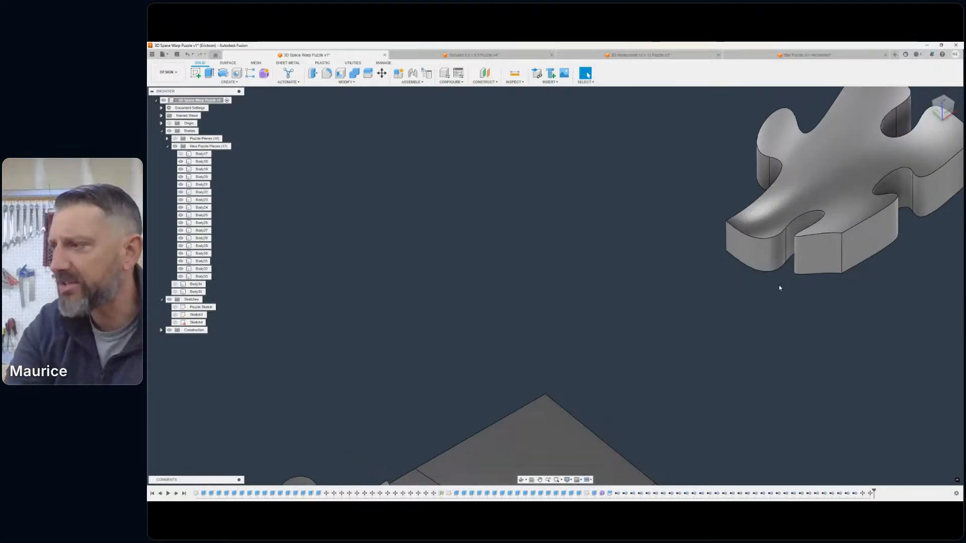
pyautogui.scroll(-5, 779, 291)
pyautogui.moveTo(776, 319); pyautogui.dragTo(724, 204, button='middle')
pyautogui.scroll(-2, 727, 209)
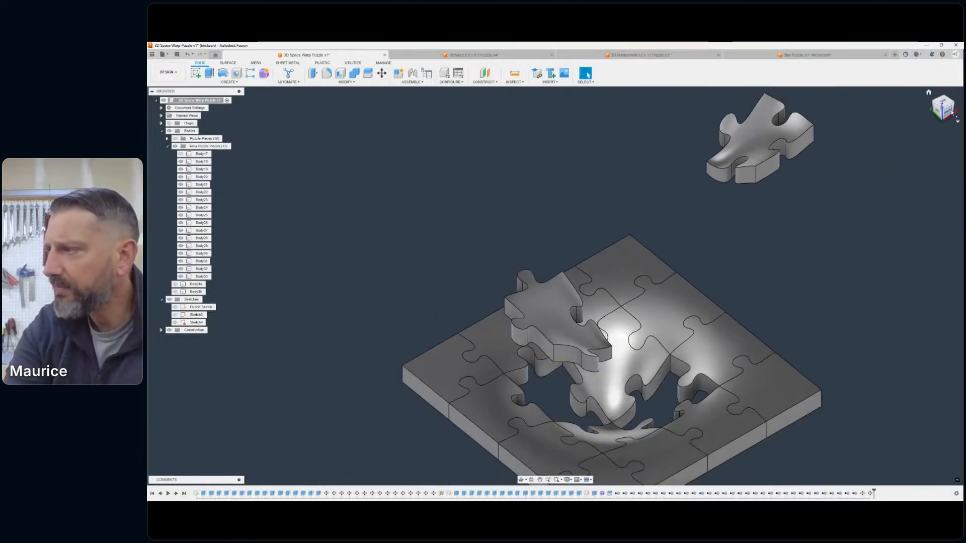
pyautogui.moveTo(946, 116)
pyautogui.mouseDown()
pyautogui.moveTo(944, 77)
pyautogui.moveTo(901, 57)
pyautogui.mouseUp()
pyautogui.moveTo(825, 61)
pyautogui.mouseDown()
pyautogui.moveTo(780, 136)
pyautogui.moveTo(777, 160)
pyautogui.moveTo(798, 176)
pyautogui.mouseUp()
pyautogui.scroll(-2, 799, 176)
pyautogui.moveTo(772, 171); pyautogui.dragTo(736, 136, button='middle')
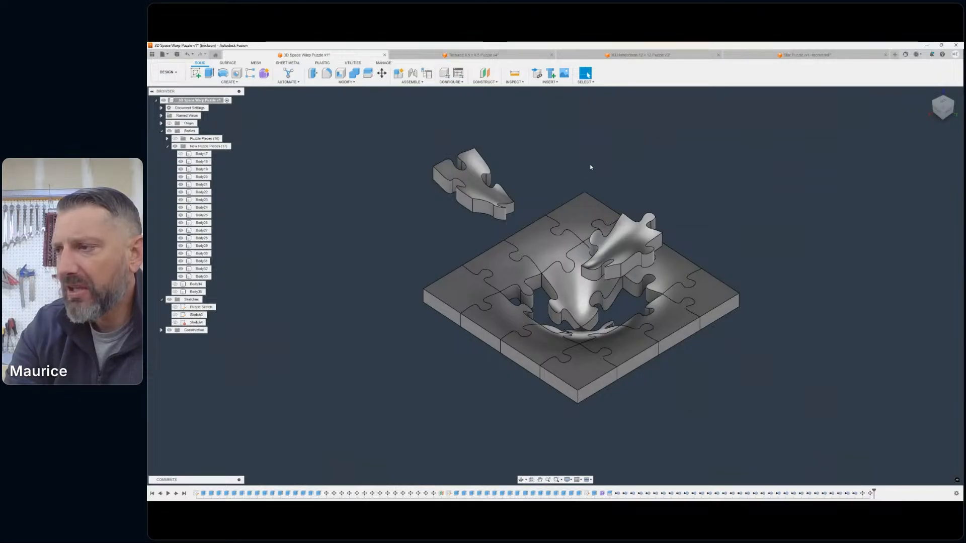
# - Undo the two Move/Copy operations on the separated puzzle pieces
pyautogui.click(188, 55)
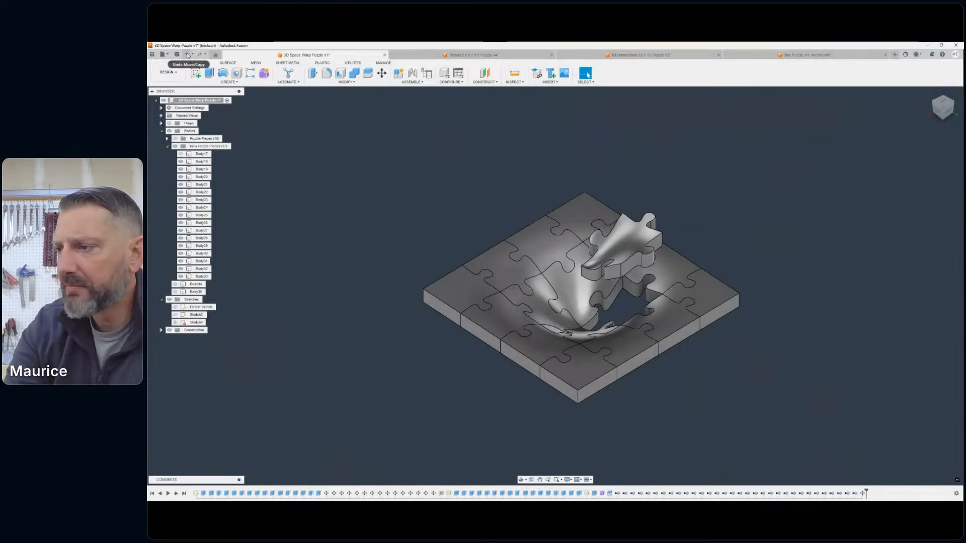
pyautogui.click(188, 55)
pyautogui.scroll(-1, 799, 153)
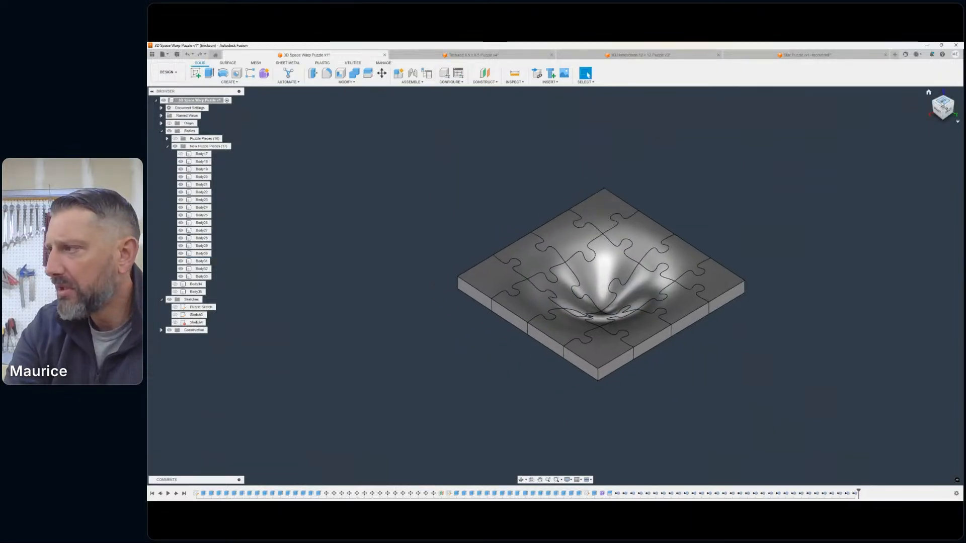
# - Inspect the assembled warp puzzle from underneath and from above, comparing the bulge with the funnel
pyautogui.moveTo(555, 285)
pyautogui.keyDown('shift'); pyautogui.mouseDown(button='middle')
pyautogui.moveTo(611, 319)
pyautogui.moveTo(657, 282)
pyautogui.moveTo(697, 316)
pyautogui.moveTo(691, 229)
pyautogui.moveTo(686, 244)
pyautogui.moveTo(707, 275)
pyautogui.moveTo(701, 308)
pyautogui.moveTo(696, 226)
pyautogui.mouseUp(button='middle'); pyautogui.keyUp('shift')
pyautogui.keyDown('shift'); pyautogui.moveTo(555, 286); pyautogui.dragTo(566, 155, button='middle'); pyautogui.keyUp('shift')
pyautogui.click(510, 206)
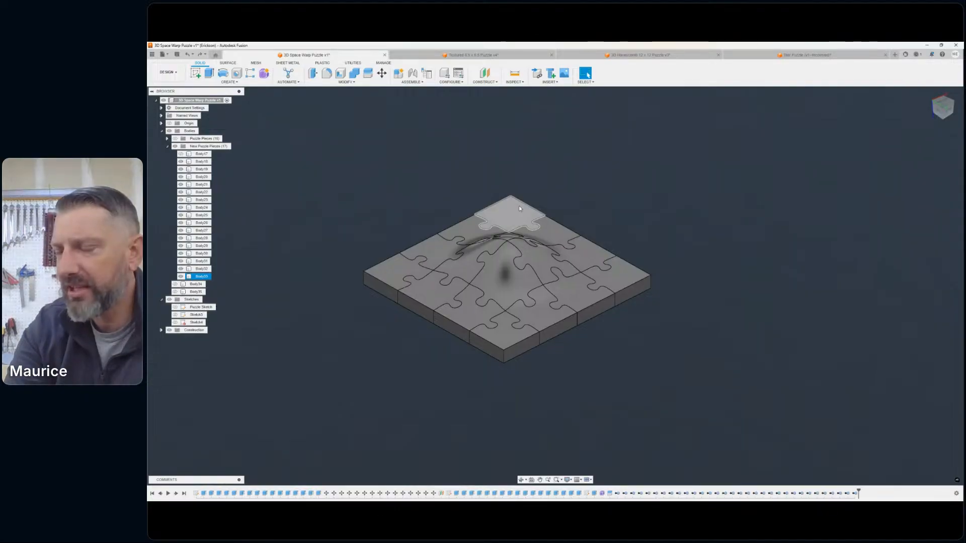
pyautogui.moveTo(549, 229); pyautogui.dragTo(610, 226, button='middle')
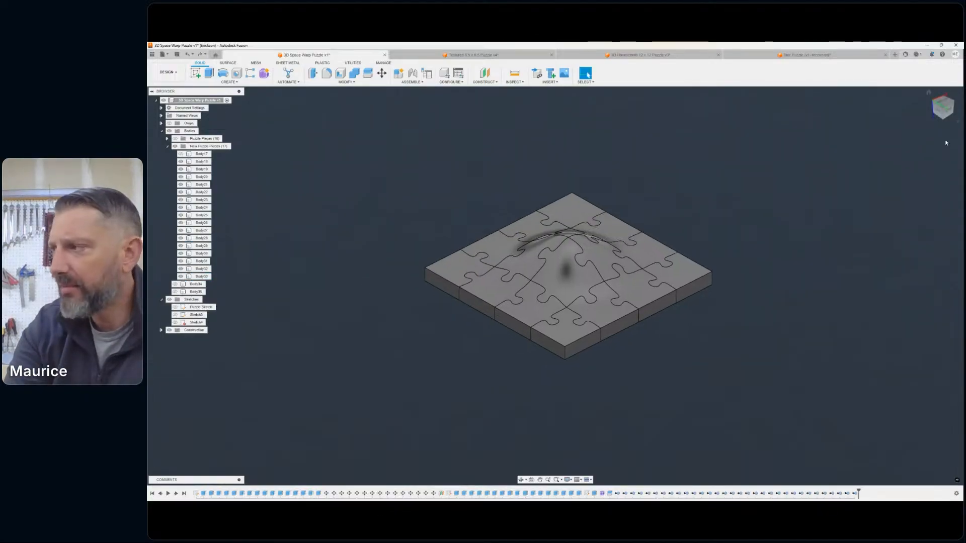
pyautogui.click(945, 104)
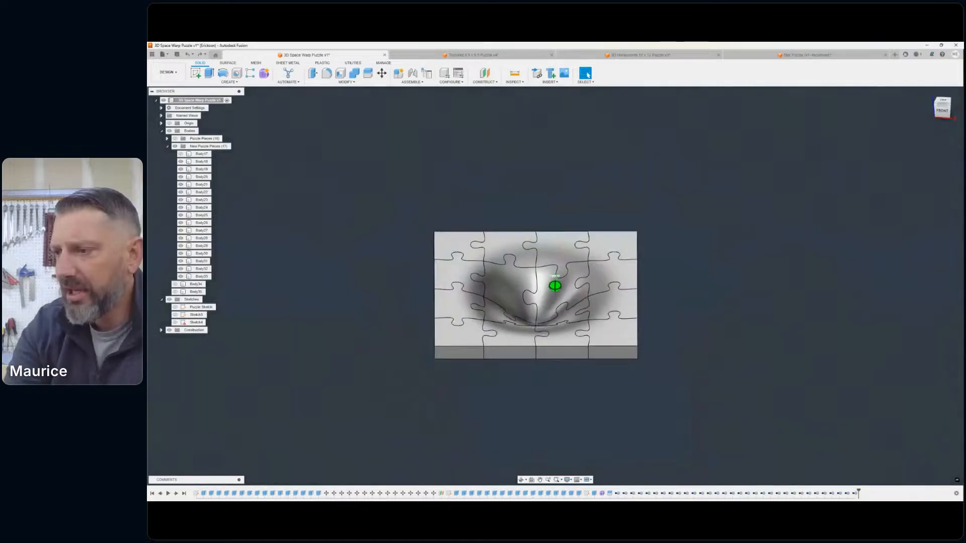
pyautogui.keyDown('shift'); pyautogui.moveTo(800, 194); pyautogui.dragTo(722, 123, button='middle'); pyautogui.keyUp('shift')
pyautogui.scroll(-1, 724, 172)
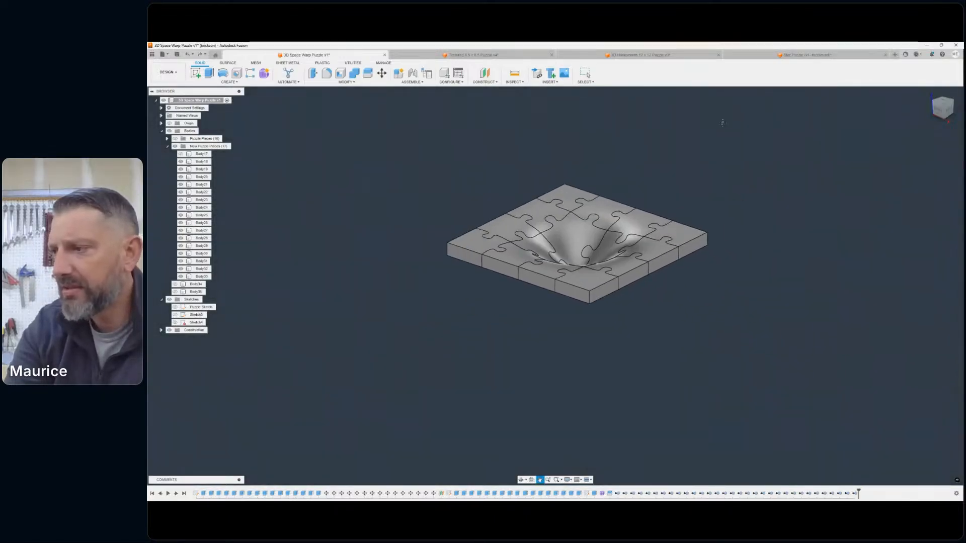
pyautogui.scroll(4, 623, 183)
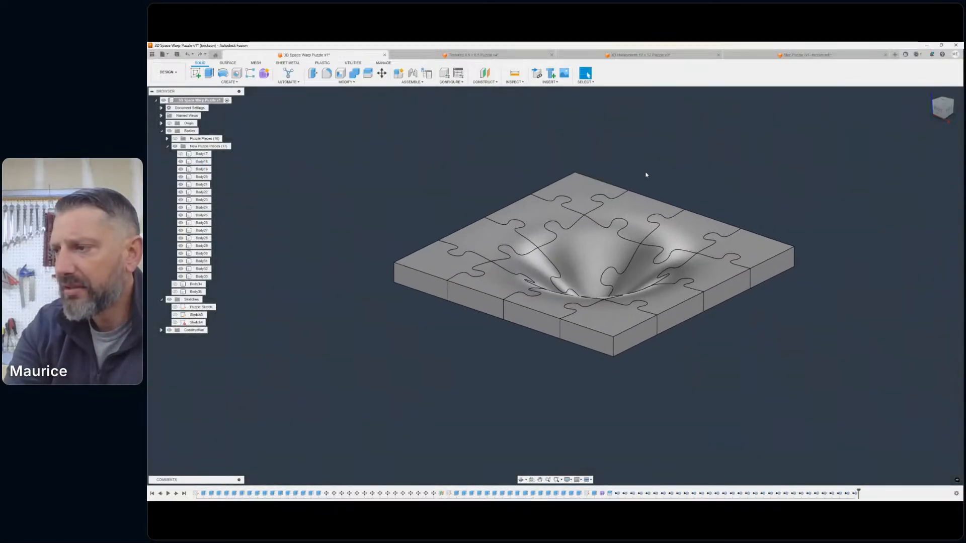
pyautogui.scroll(-1, 629, 171)
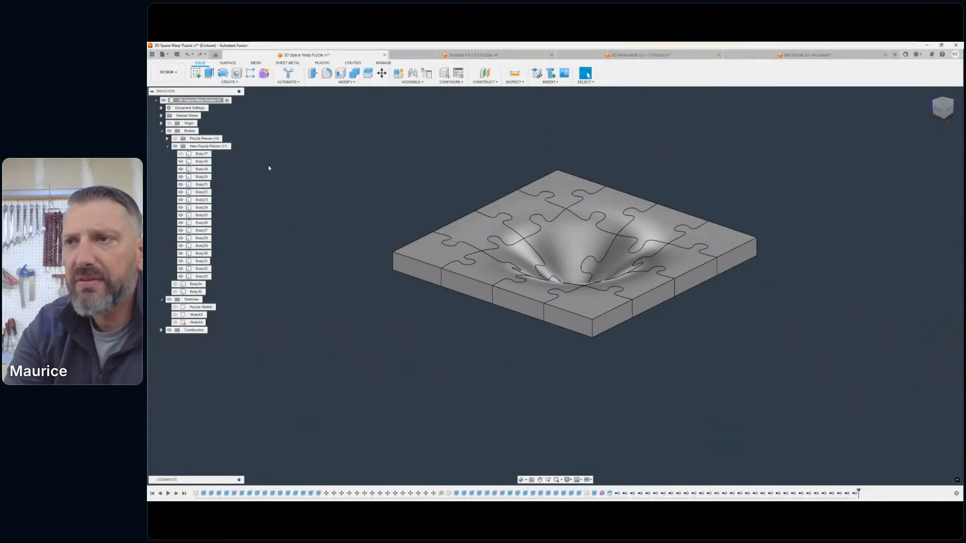
# - Hide the New Puzzle Pieces group and start a new sketch on the horizontal XY origin plane
pyautogui.click(195, 72)
pyautogui.click(175, 147)
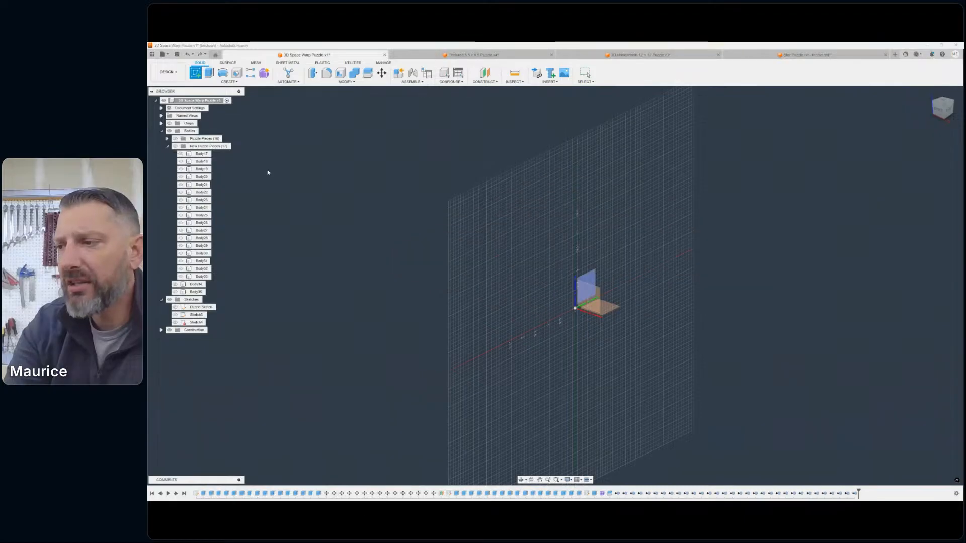
pyautogui.click(610, 307)
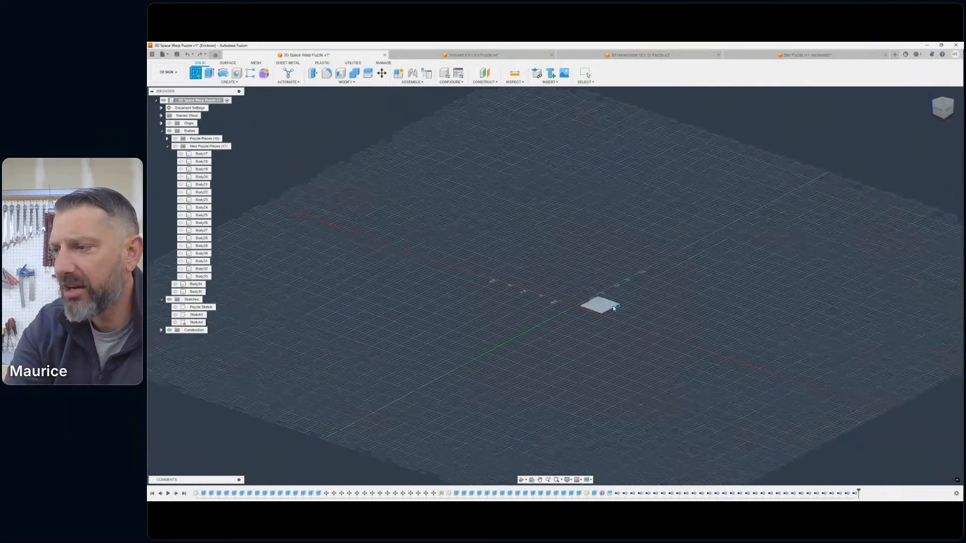
# - Draw a 7.5 in by 7.5 in center rectangle centred on the sketch origin
pyautogui.click(219, 82)
pyautogui.moveTo(217, 95)
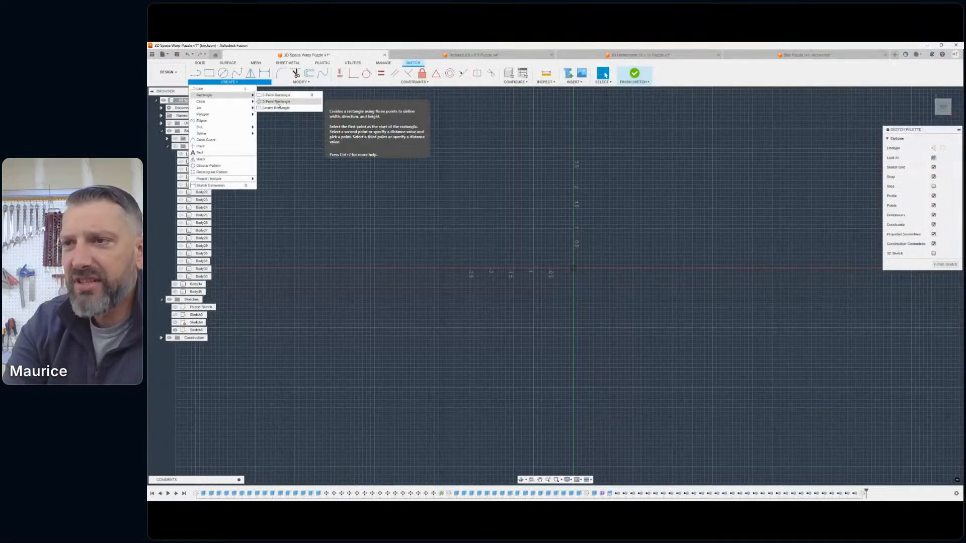
pyautogui.click(277, 108)
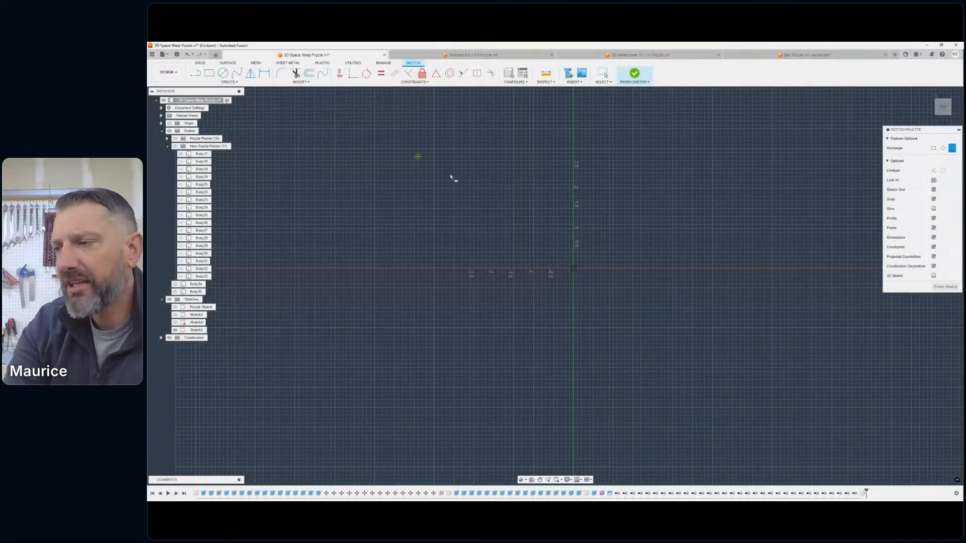
pyautogui.click(573, 269)
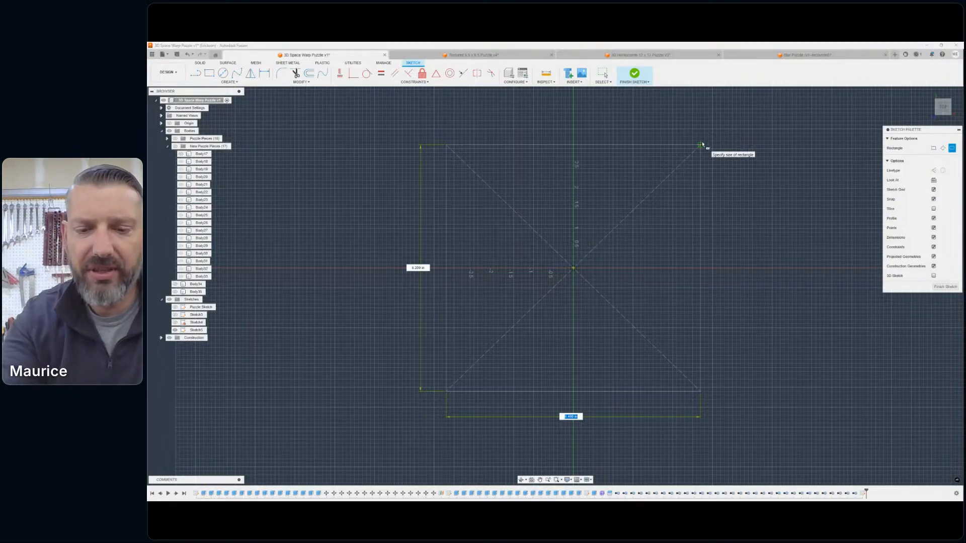
pyautogui.write('7.5')
pyautogui.press('Tab')
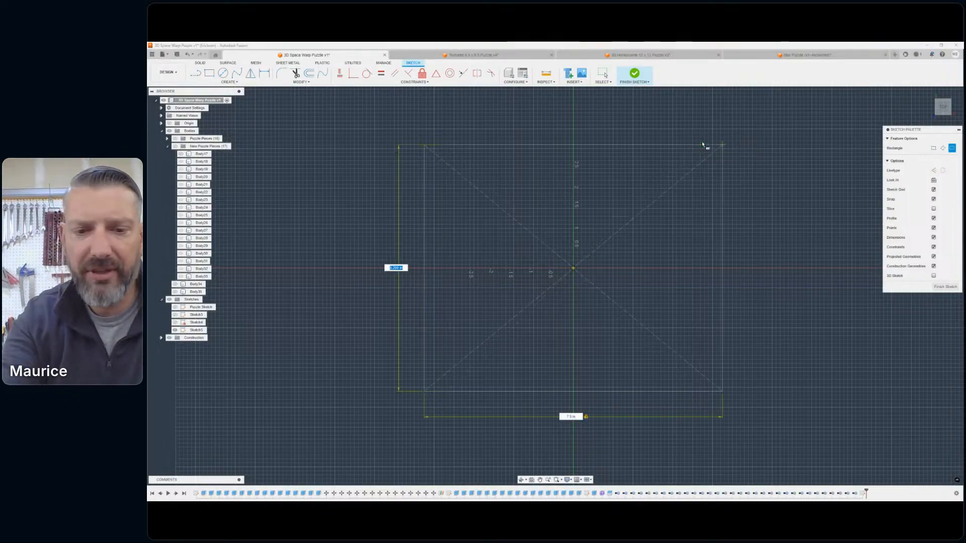
pyautogui.write('5.7')
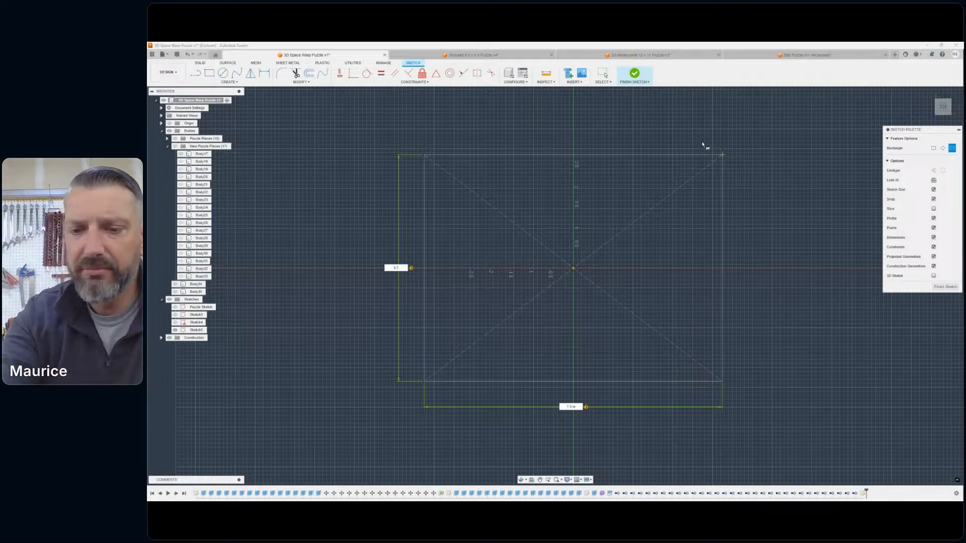
pyautogui.write('.5')
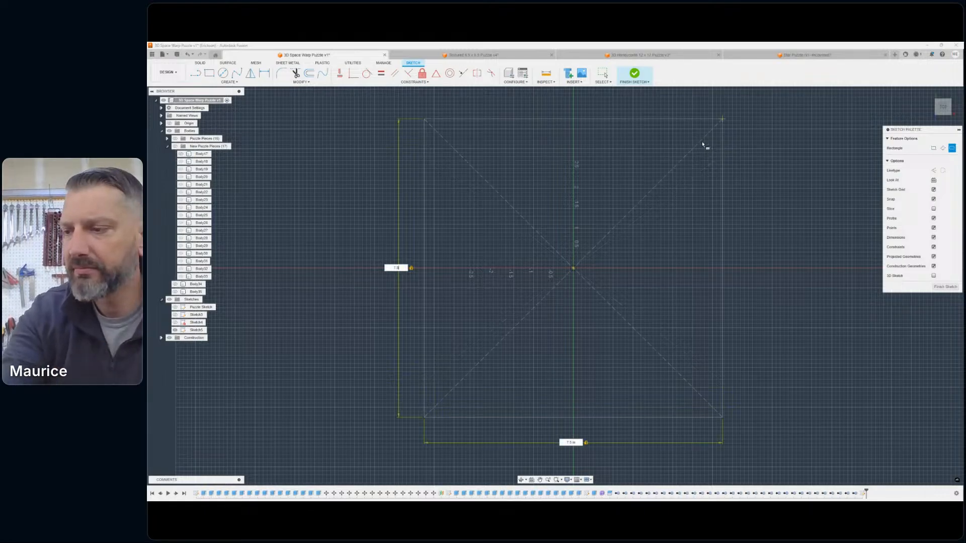
pyautogui.press('Return')
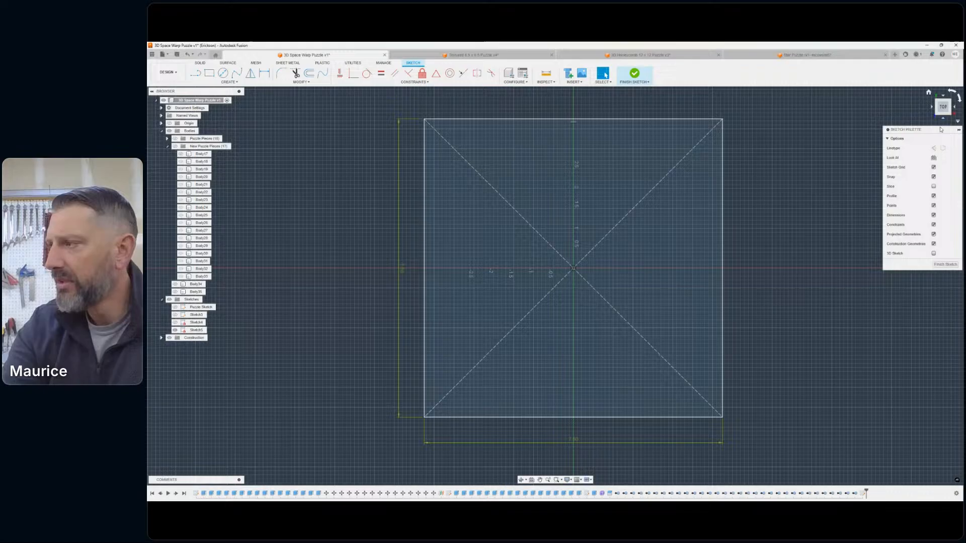
# - Examine the border between the square's outline and the puzzle's edges with the New Puzzle Pieces group temporarily shown
pyautogui.click(175, 146)
pyautogui.scroll(3, 433, 129)
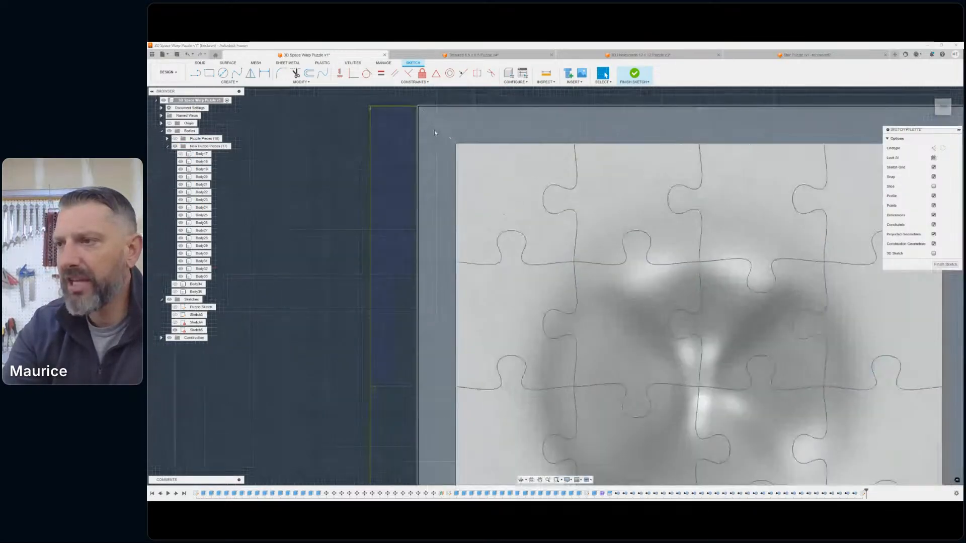
pyautogui.scroll(-5, 433, 119)
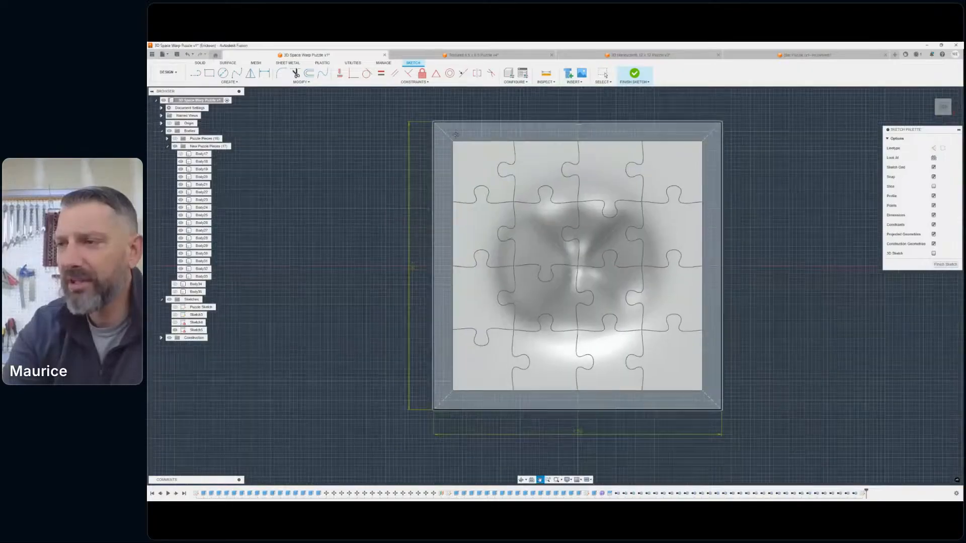
pyautogui.scroll(4, 465, 153)
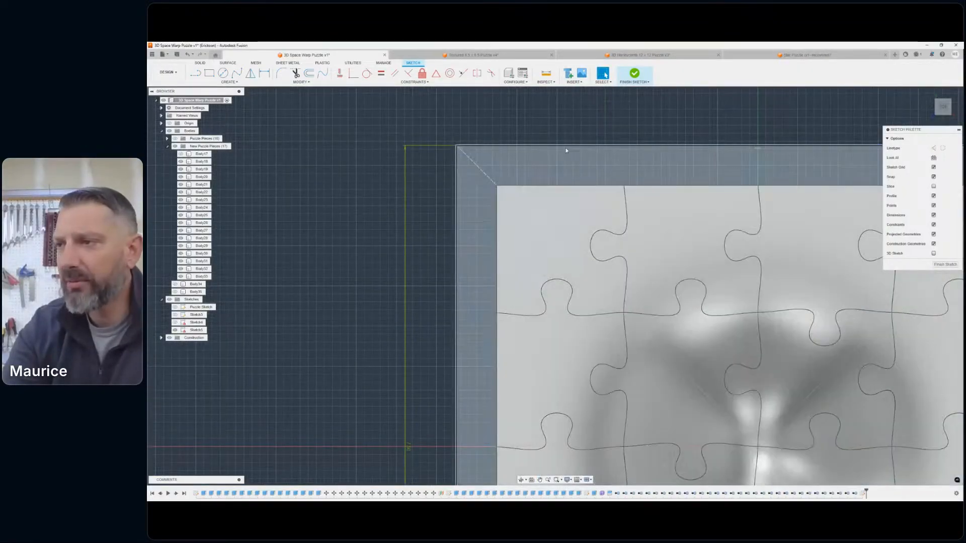
pyautogui.scroll(-5, 583, 149)
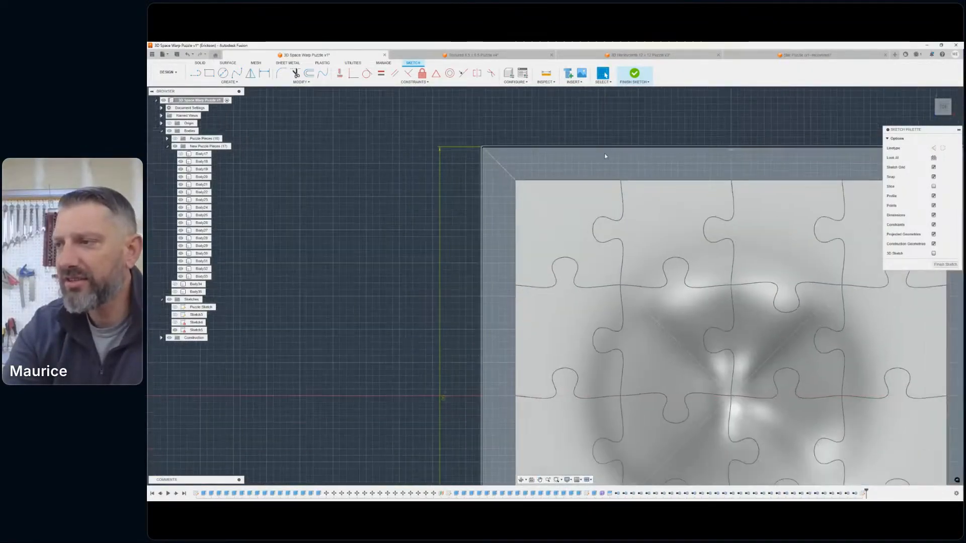
pyautogui.moveTo(619, 155); pyautogui.dragTo(519, 134, button='middle')
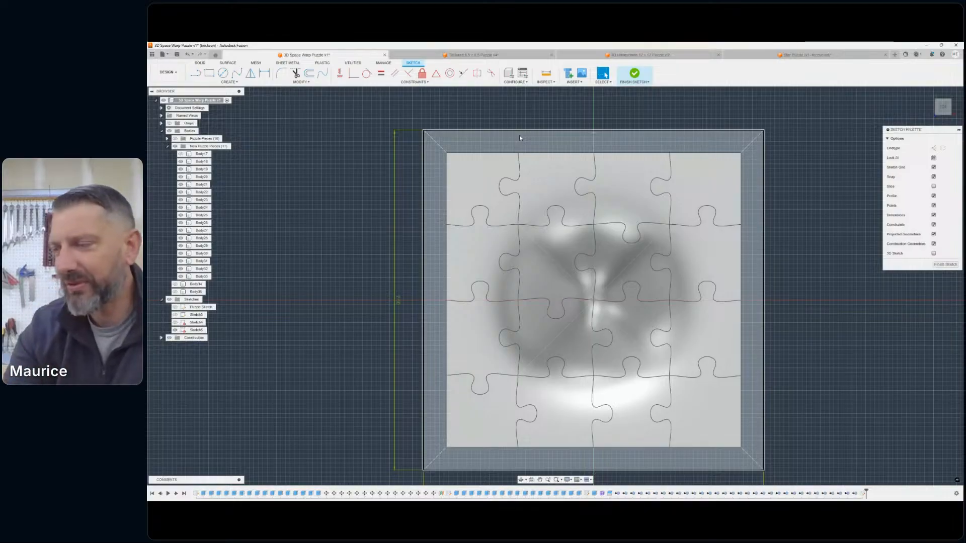
pyautogui.scroll(-2, 495, 166)
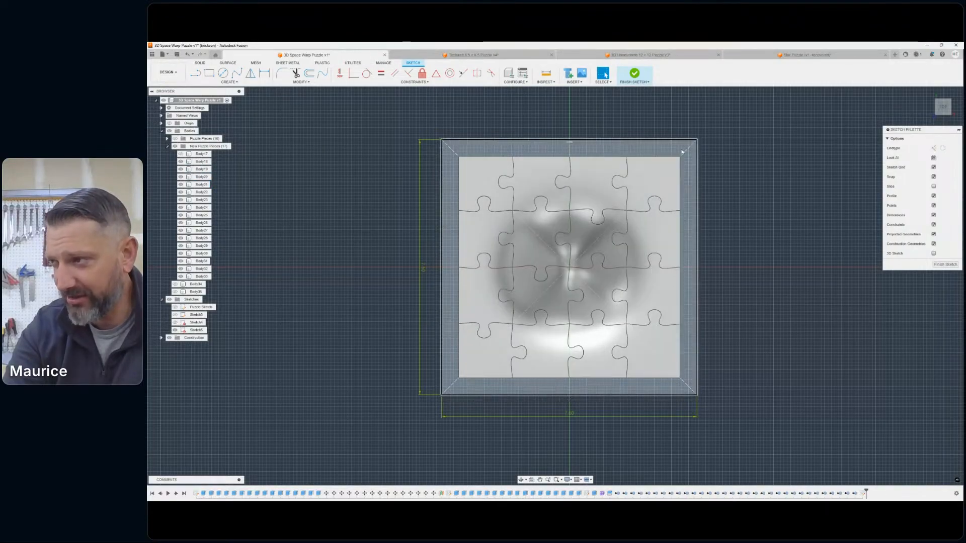
pyautogui.moveTo(684, 167); pyautogui.dragTo(689, 184, button='middle')
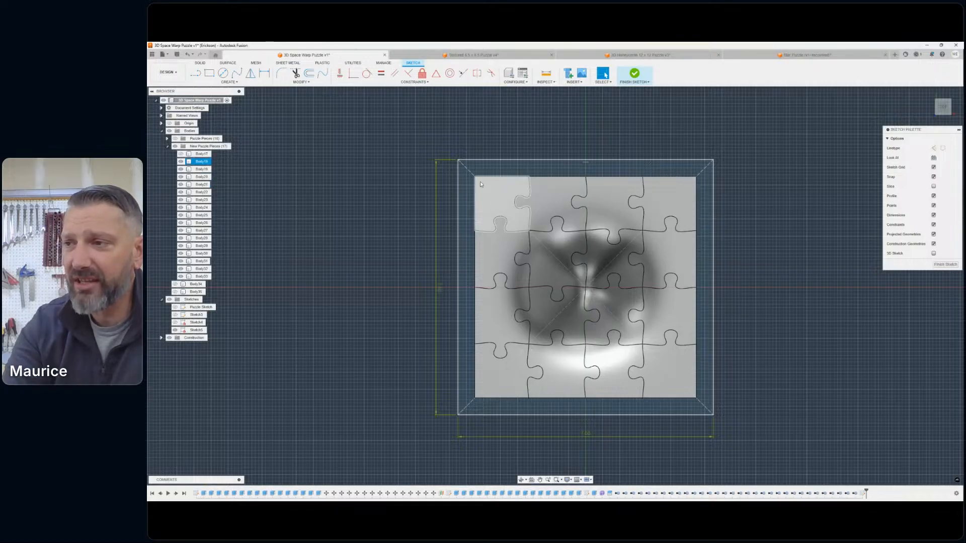
pyautogui.scroll(-1, 543, 202)
pyautogui.moveTo(543, 202); pyautogui.dragTo(527, 203, button='middle')
pyautogui.scroll(1, 744, 170)
pyautogui.scroll(-1, 711, 172)
pyautogui.moveTo(710, 172); pyautogui.dragTo(750, 164, button='middle')
pyautogui.scroll(6, 641, 164)
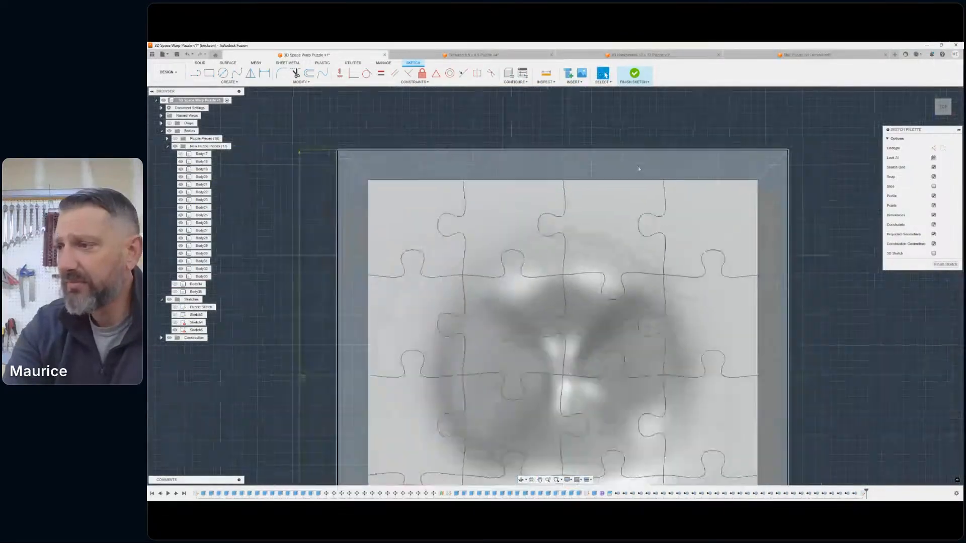
pyautogui.scroll(-3, 637, 168)
pyautogui.click(175, 146)
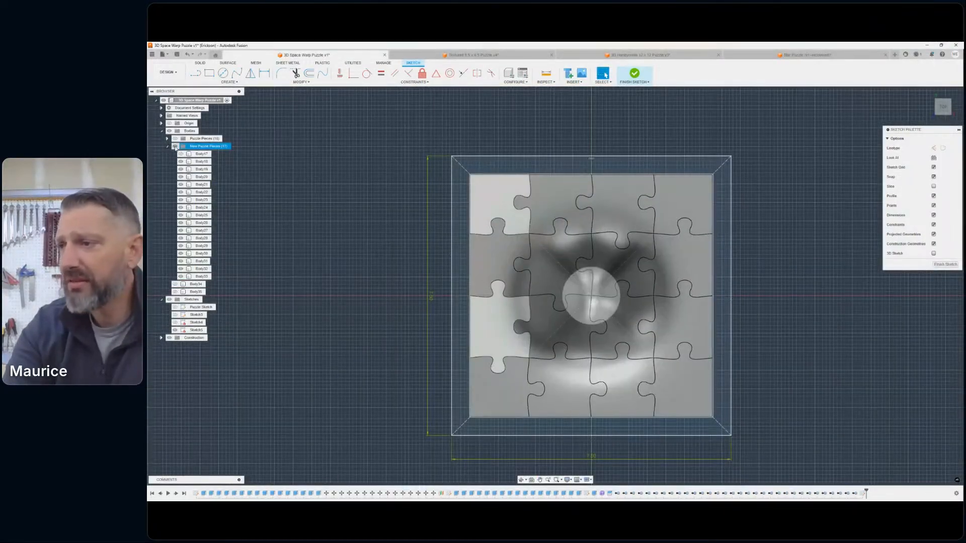
pyautogui.click(175, 146)
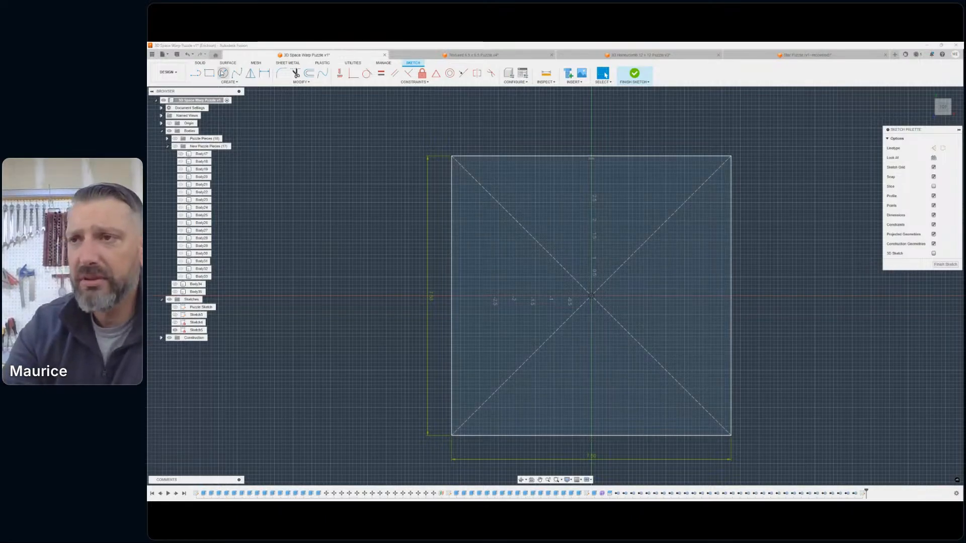
# - Start a second center rectangle in the sketch containing the 7.5 in square
pyautogui.click(215, 83)
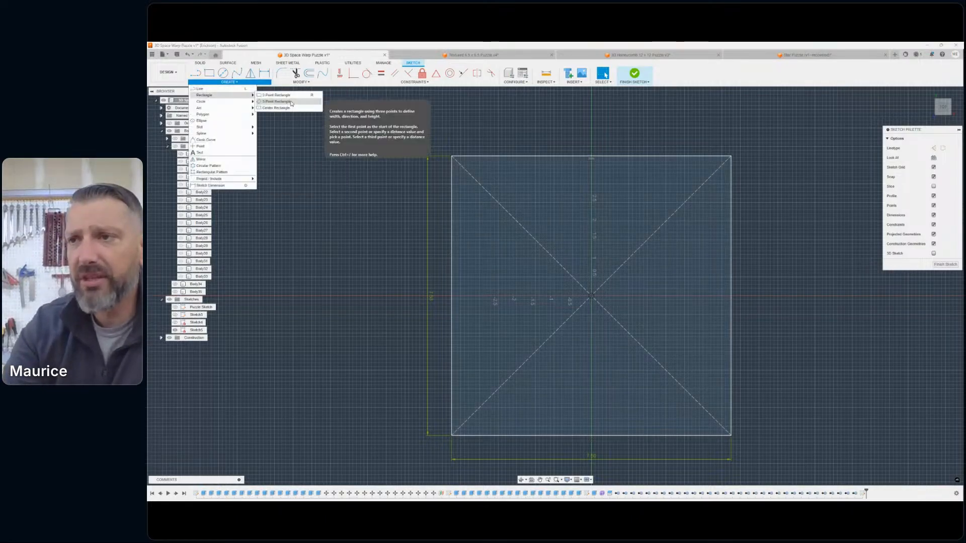
pyautogui.click(278, 107)
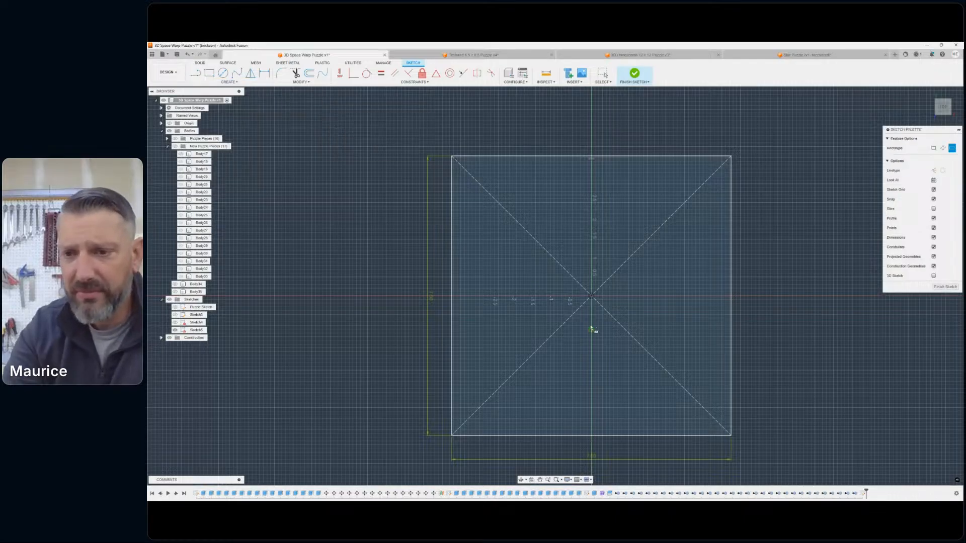
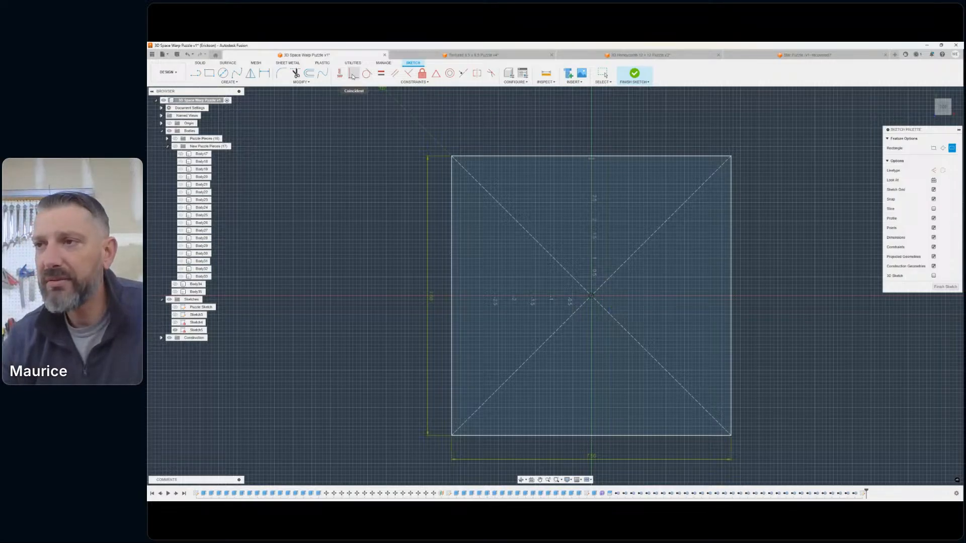
# - Offset the 7.5 in square inward by 1.125 in, temporarily showing the New Puzzle Pieces group as a reference
pyautogui.click(312, 74)
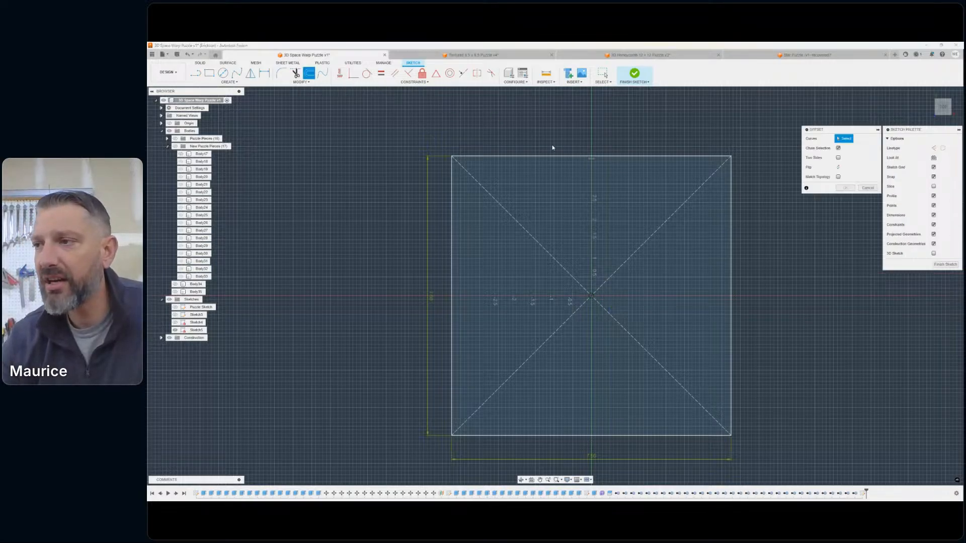
pyautogui.click(548, 156)
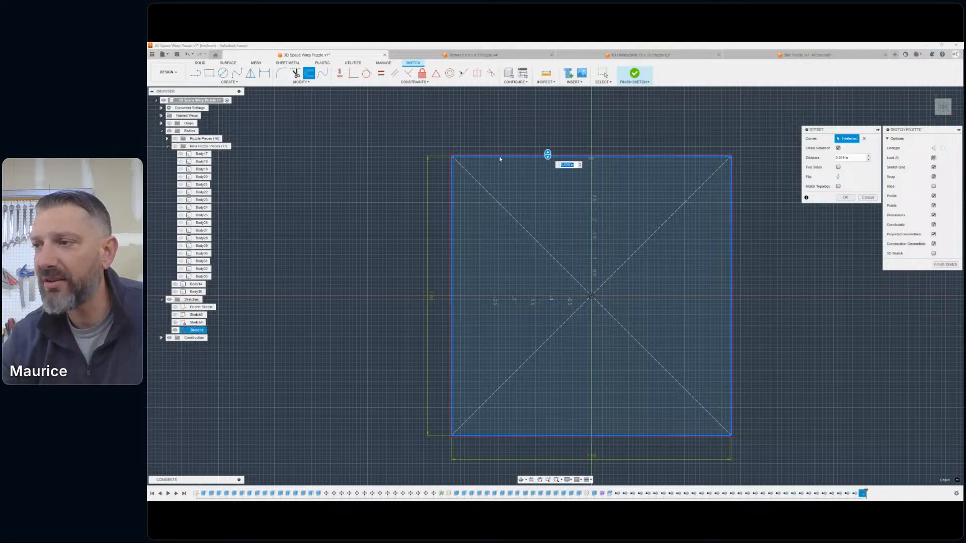
pyautogui.moveTo(547, 154); pyautogui.dragTo(557, 182)
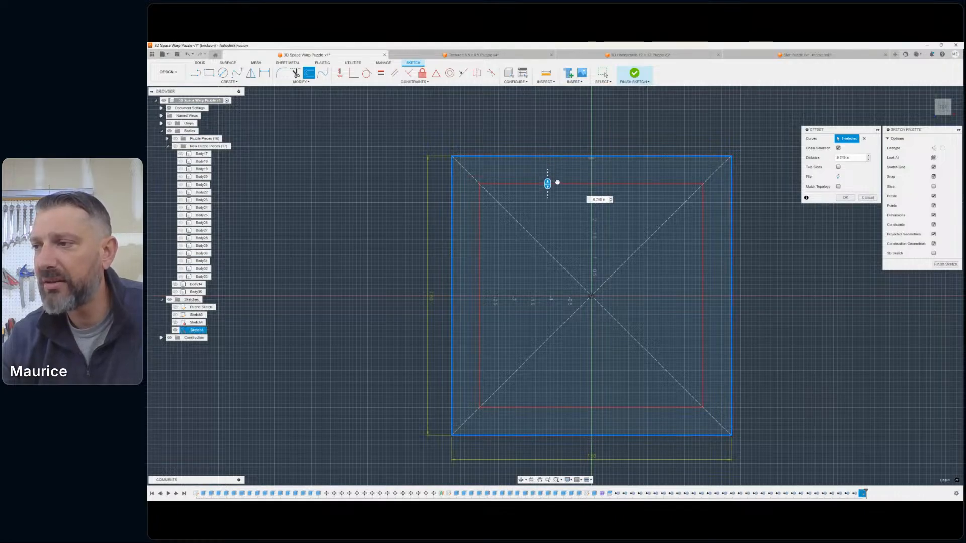
pyautogui.click(175, 146)
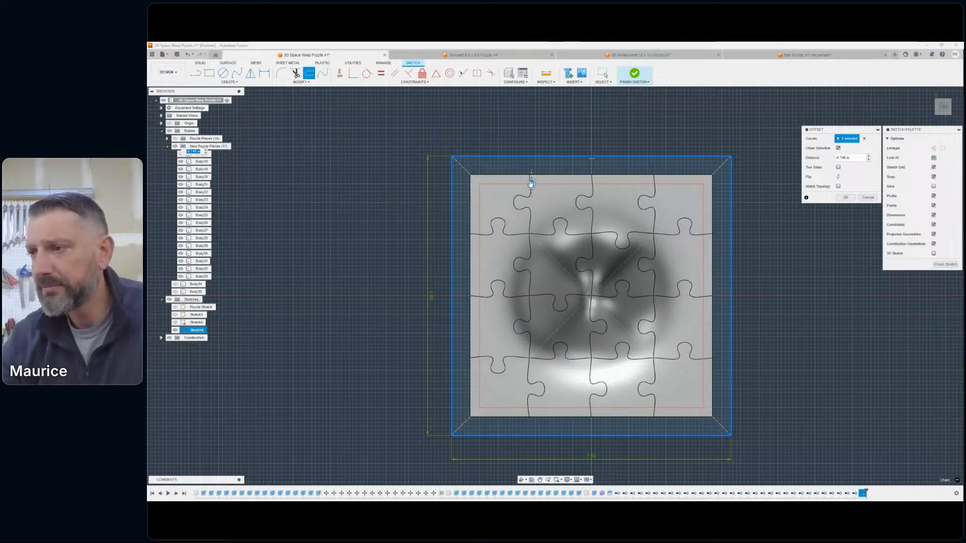
pyautogui.moveTo(531, 184); pyautogui.dragTo(541, 200)
pyautogui.moveTo(537, 197); pyautogui.dragTo(541, 198)
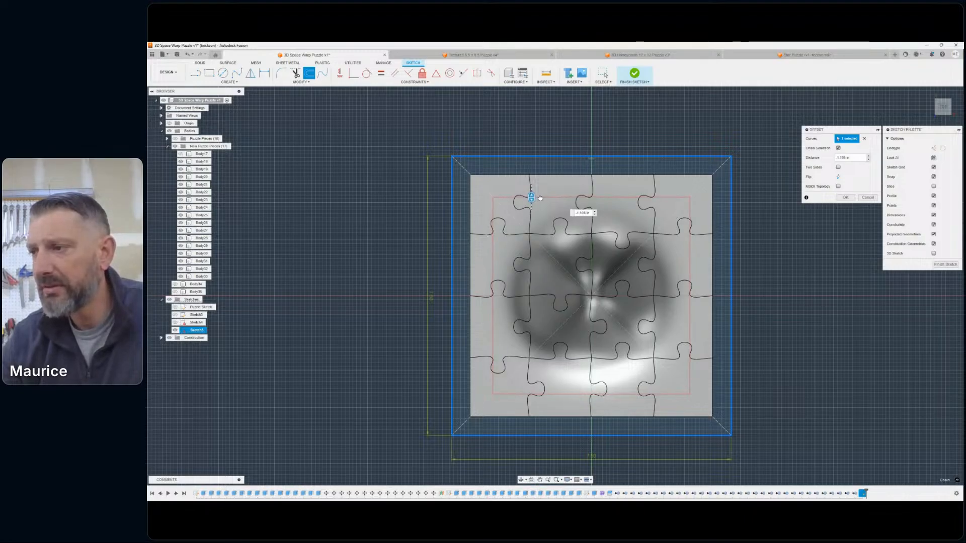
pyautogui.click(582, 213)
pyautogui.click(583, 213)
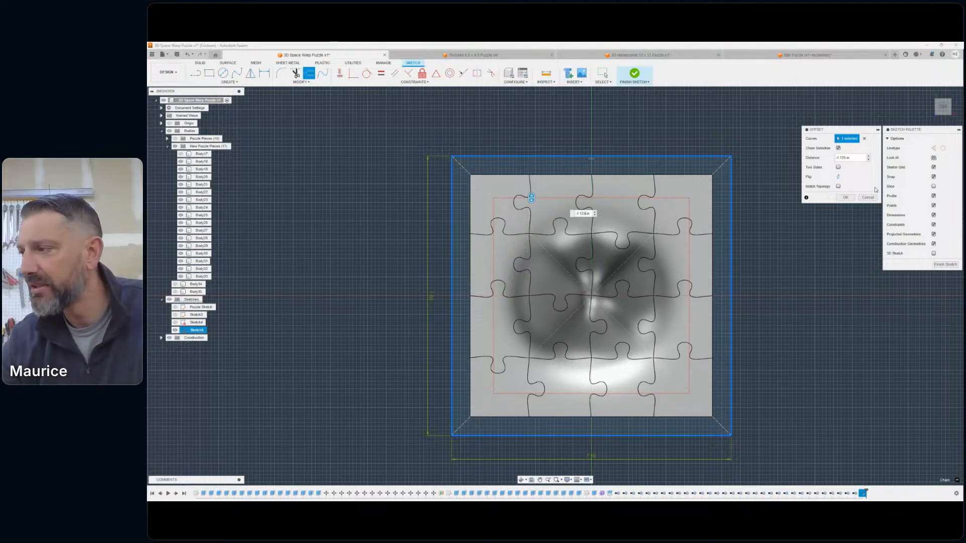
pyautogui.click(845, 197)
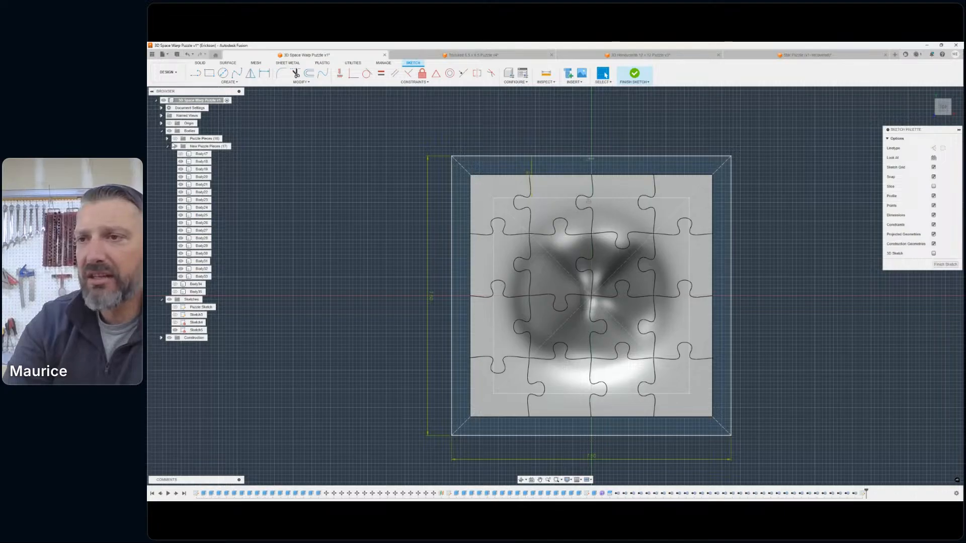
pyautogui.click(175, 146)
# - Draw a 0.385 in diameter circle centred on the inner square's upper-left corner
pyautogui.scroll(5, 538, 207)
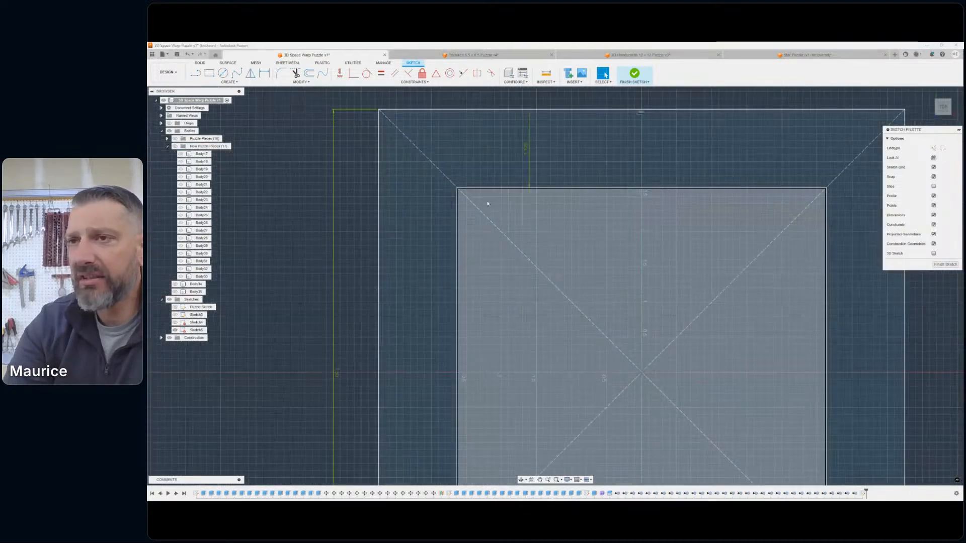
pyautogui.click(223, 73)
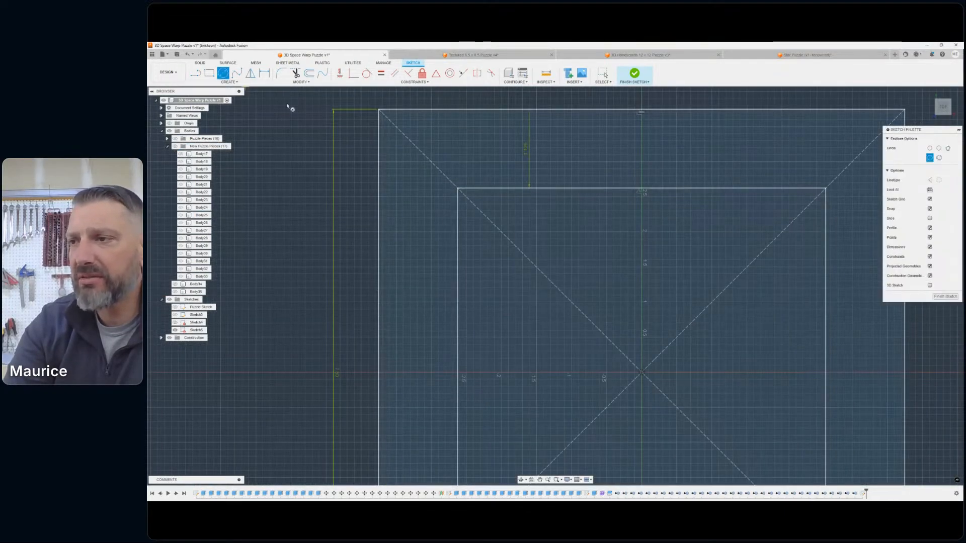
pyautogui.click(458, 189)
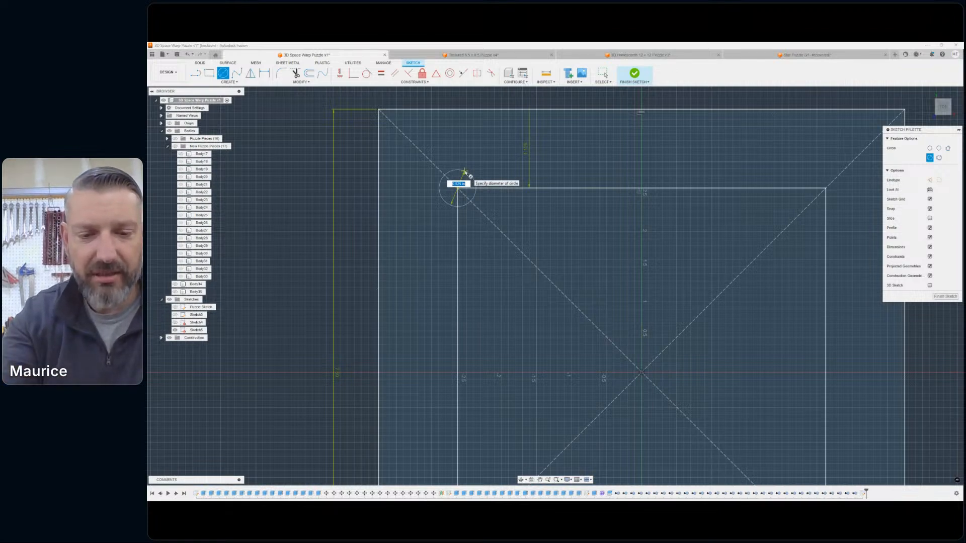
pyautogui.press('BackSpace')
pyautogui.write('3')
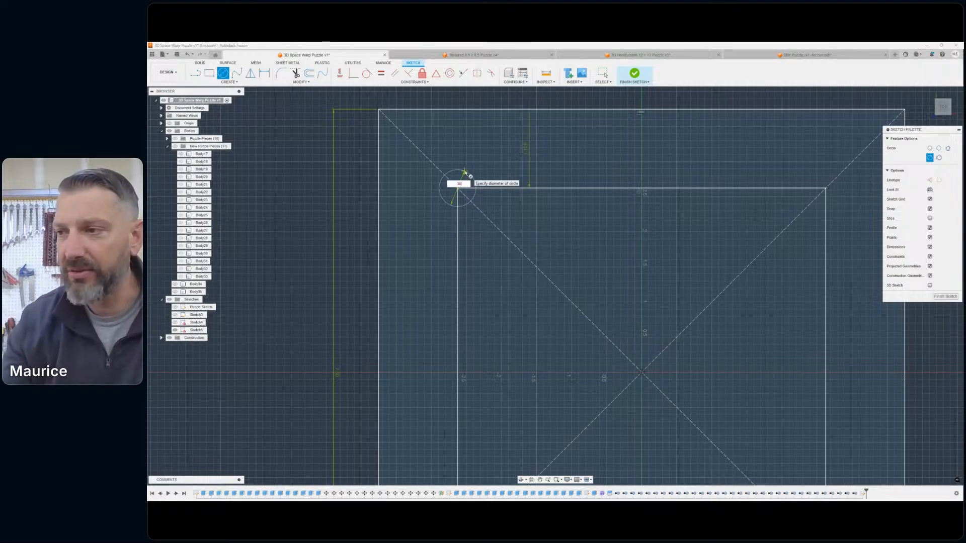
pyautogui.write('85')
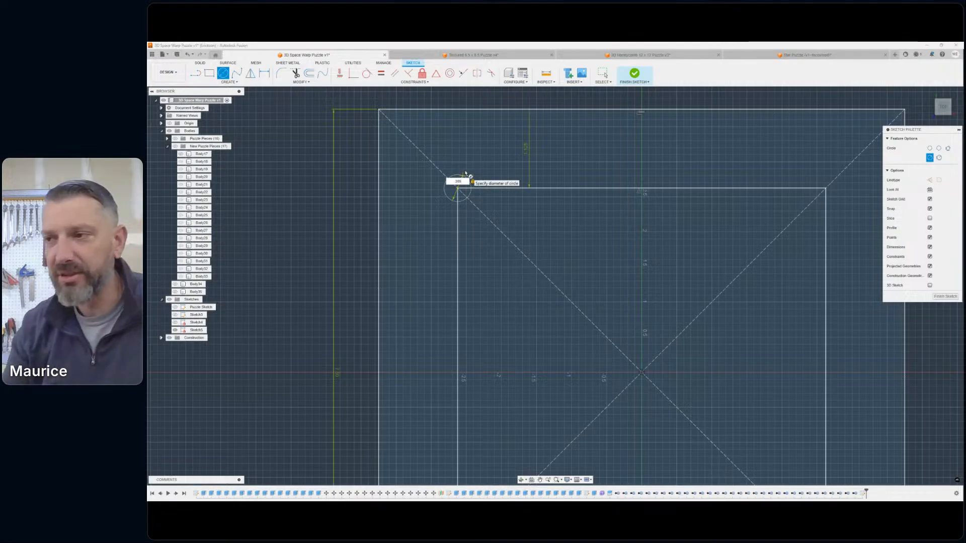
pyautogui.press('Return')
pyautogui.press('Escape')
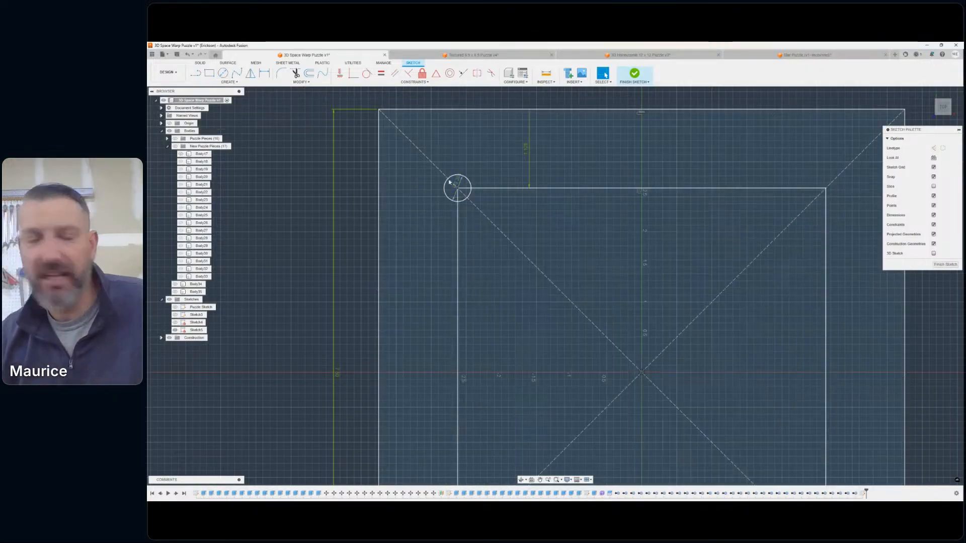
# - Draw a 0.385 in diameter circle centred on the inner square's upper-right corner
pyautogui.click(222, 73)
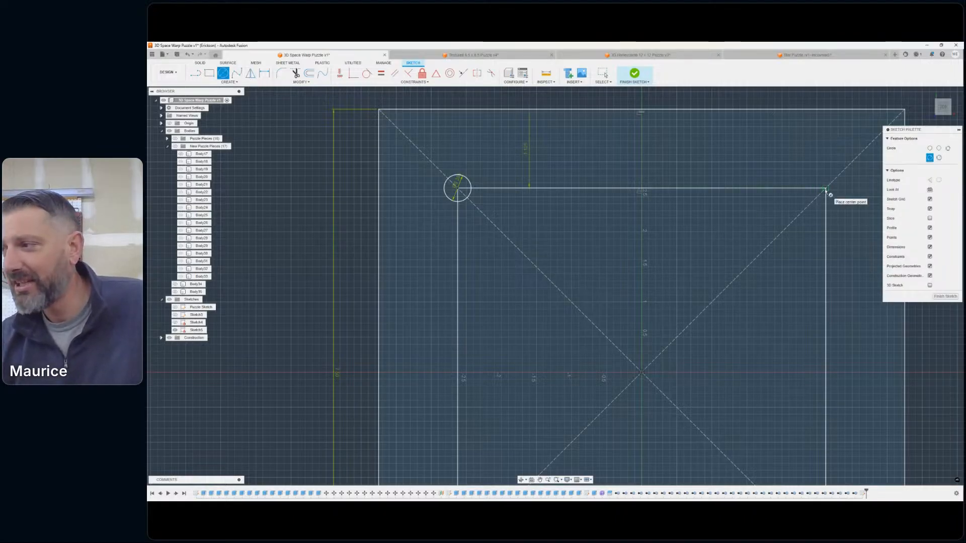
pyautogui.click(825, 189)
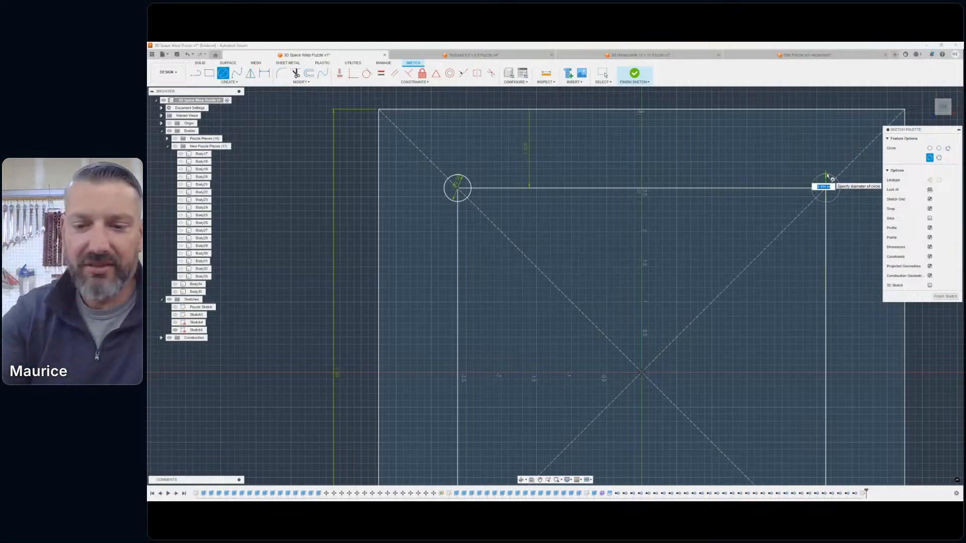
pyautogui.write('1')
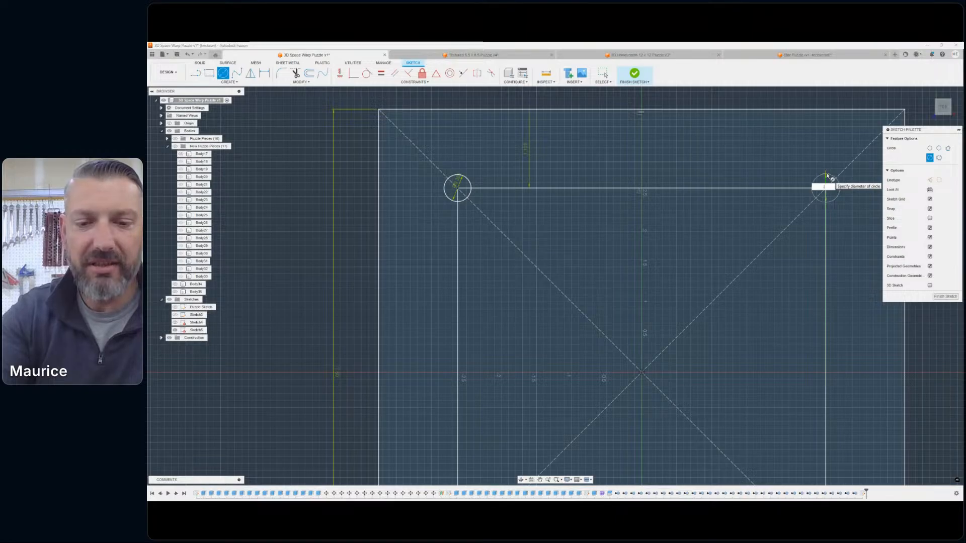
pyautogui.write('38')
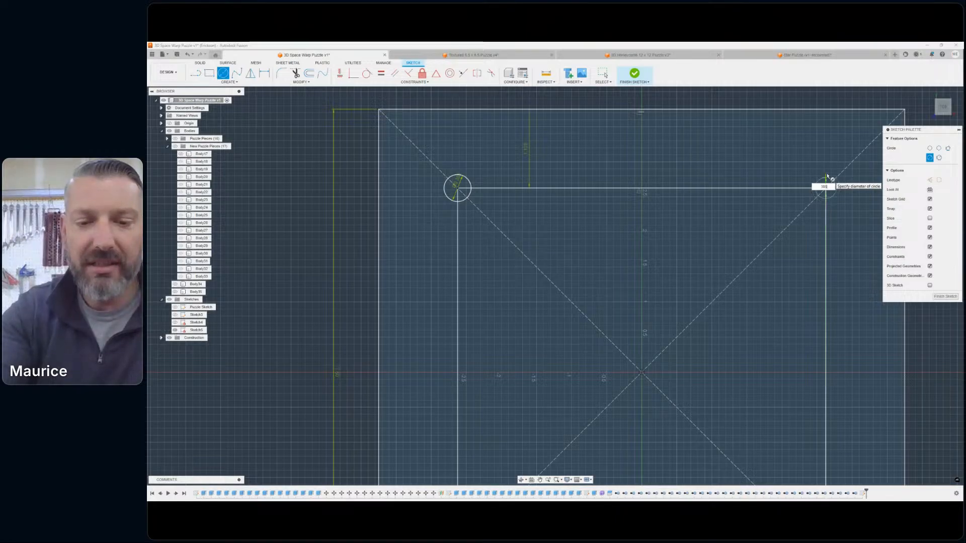
pyautogui.write('5')
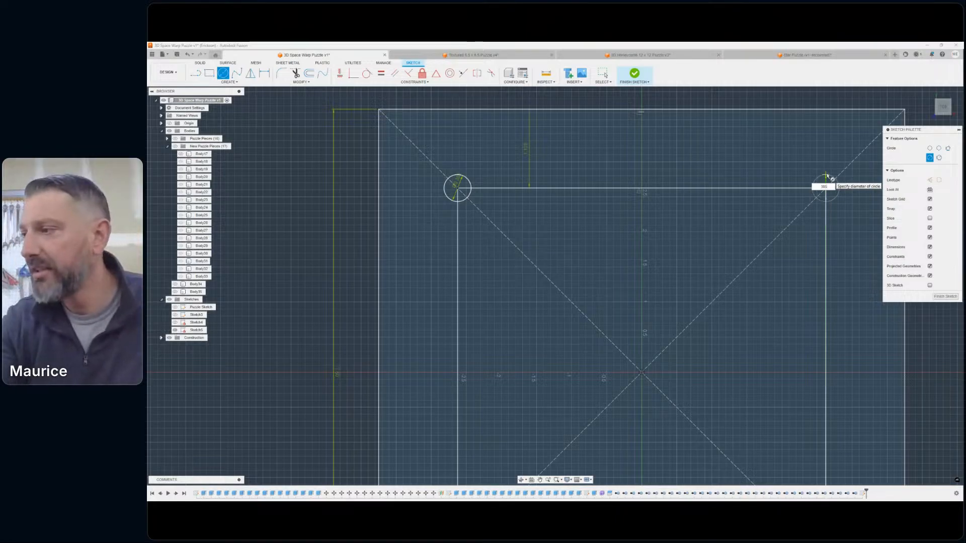
pyautogui.press('Return')
pyautogui.press('Escape')
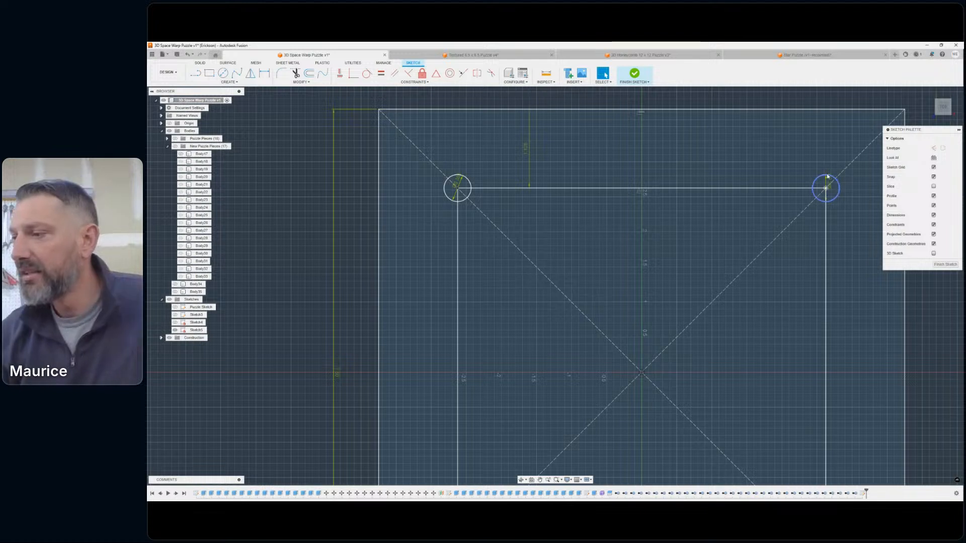
# - Draw two freehand-sized circles centred on the inner square's lower-left and lower-right corners
pyautogui.scroll(3, 786, 229)
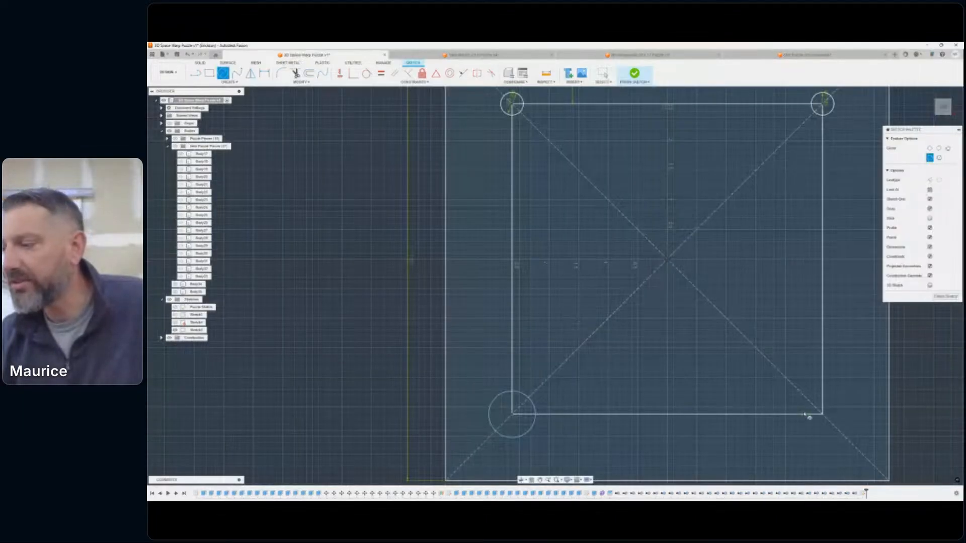
pyautogui.click(823, 415)
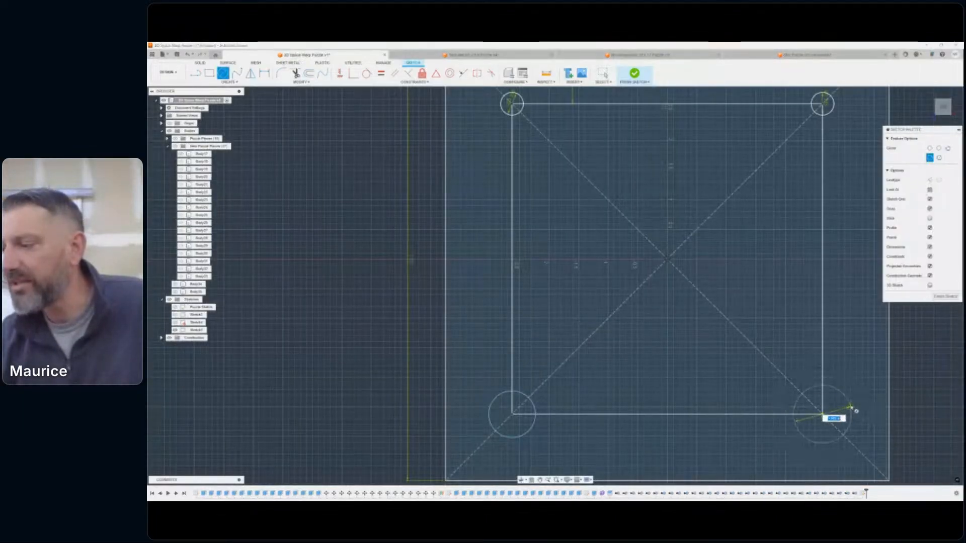
pyautogui.click(851, 410)
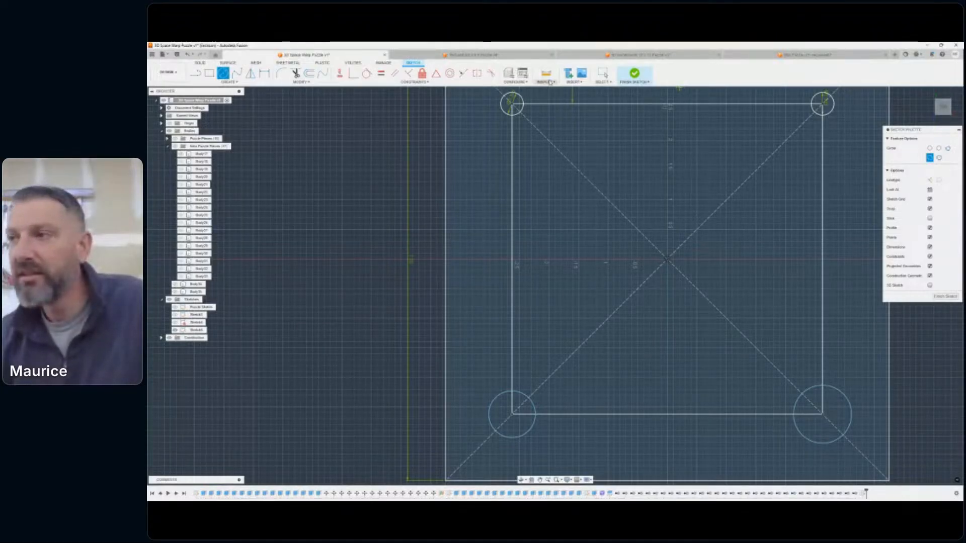
pyautogui.press('Escape')
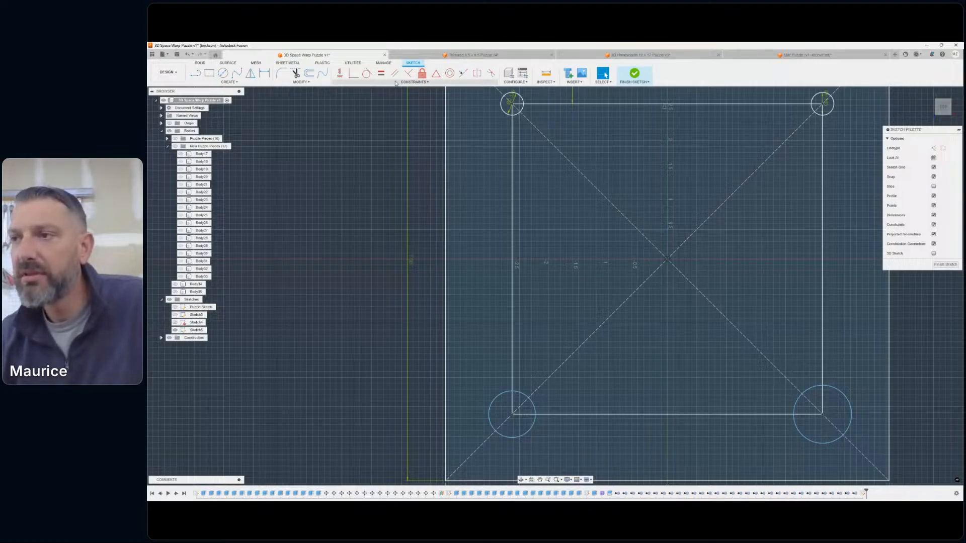
# - Apply Equal constraints matching each lower corner circle to the 0.385 in circle directly above it
pyautogui.click(380, 74)
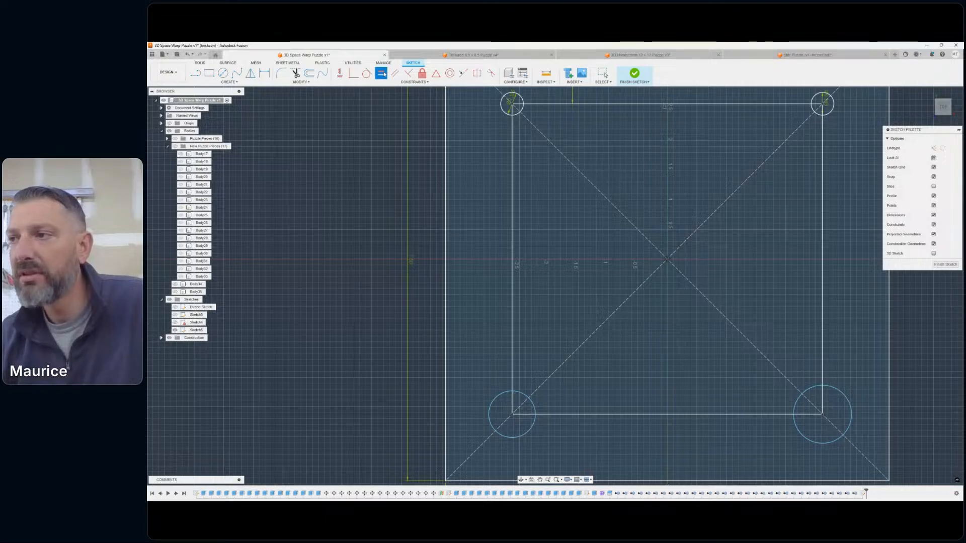
pyautogui.click(523, 101)
pyautogui.click(507, 394)
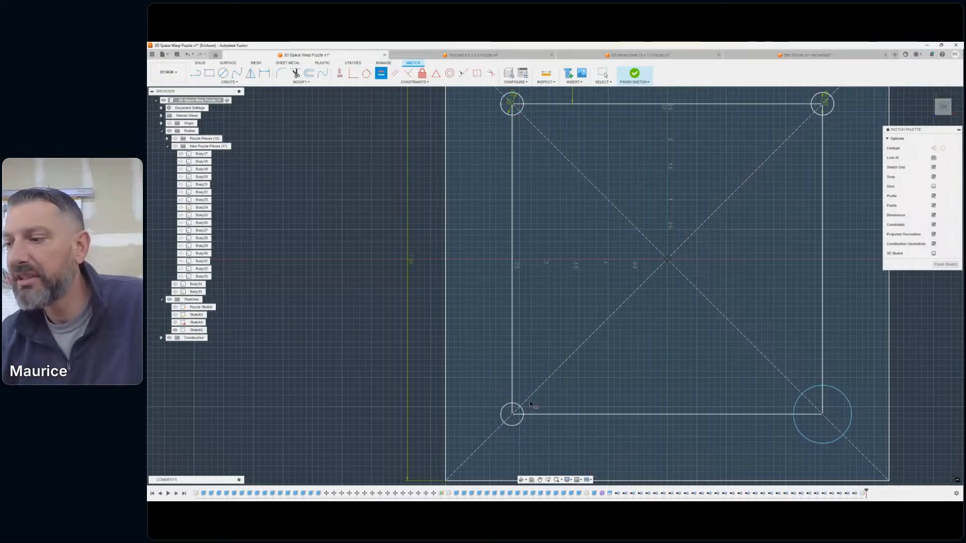
pyautogui.click(830, 112)
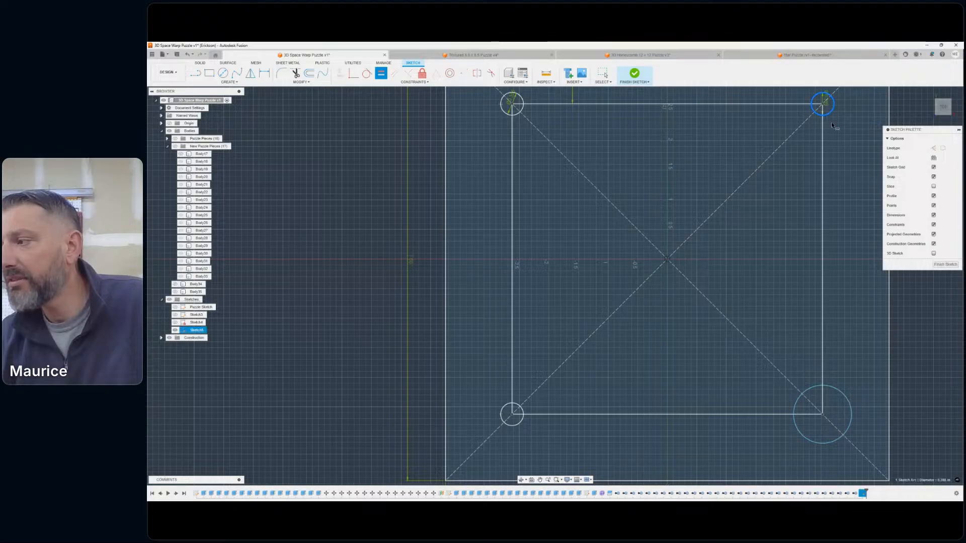
pyautogui.click(839, 393)
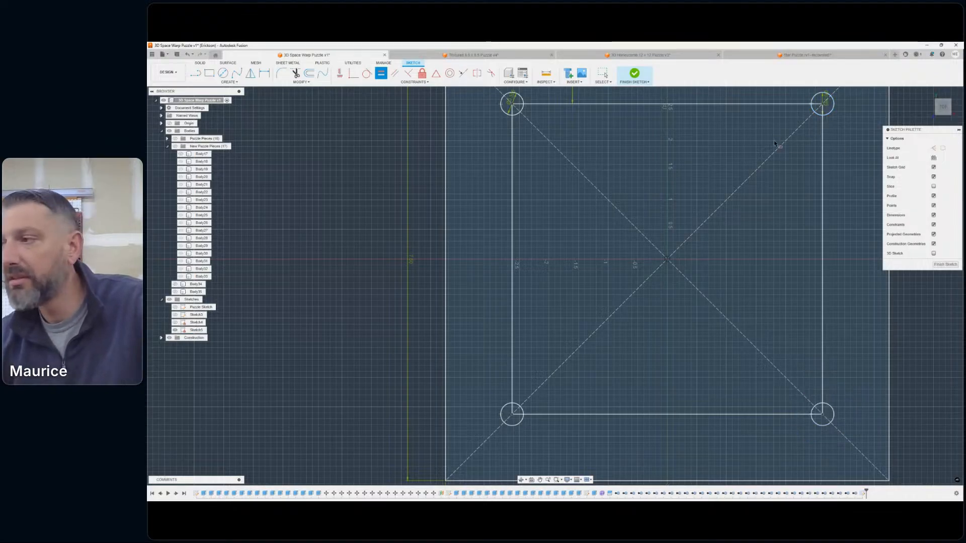
pyautogui.press('Escape')
# - Delete all four lines of the inner offset square, keeping the four corner circles
pyautogui.scroll(-4, 684, 244)
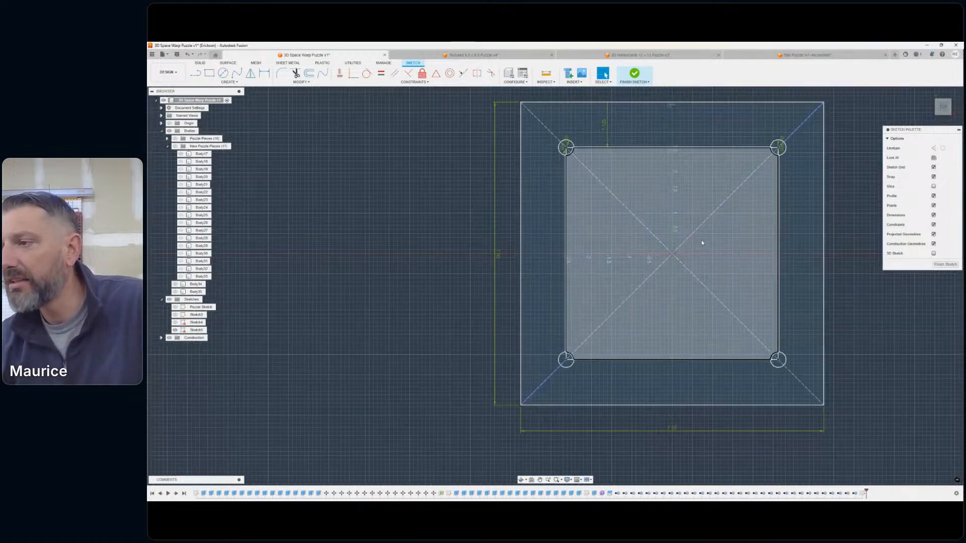
pyautogui.moveTo(701, 239); pyautogui.dragTo(657, 240, button='middle')
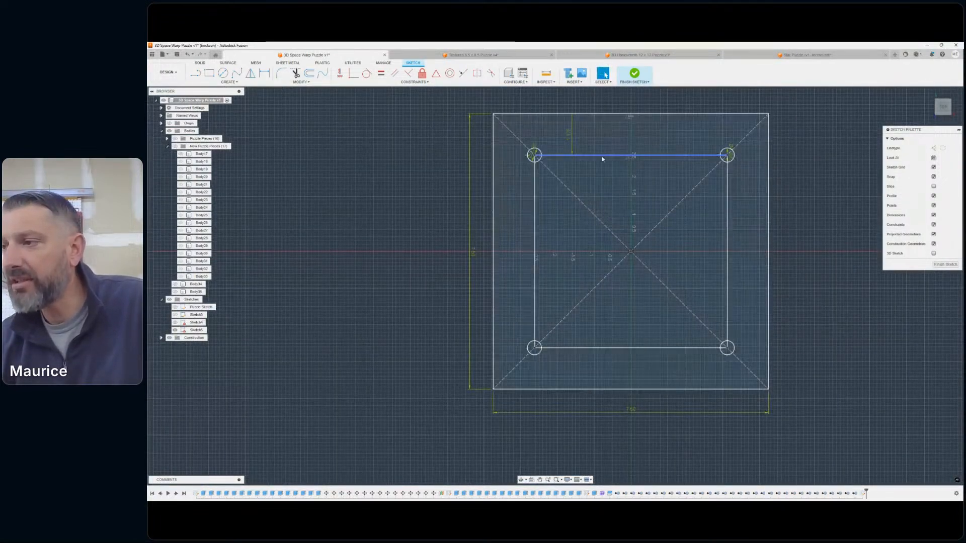
pyautogui.click(601, 156)
pyautogui.press('Delete')
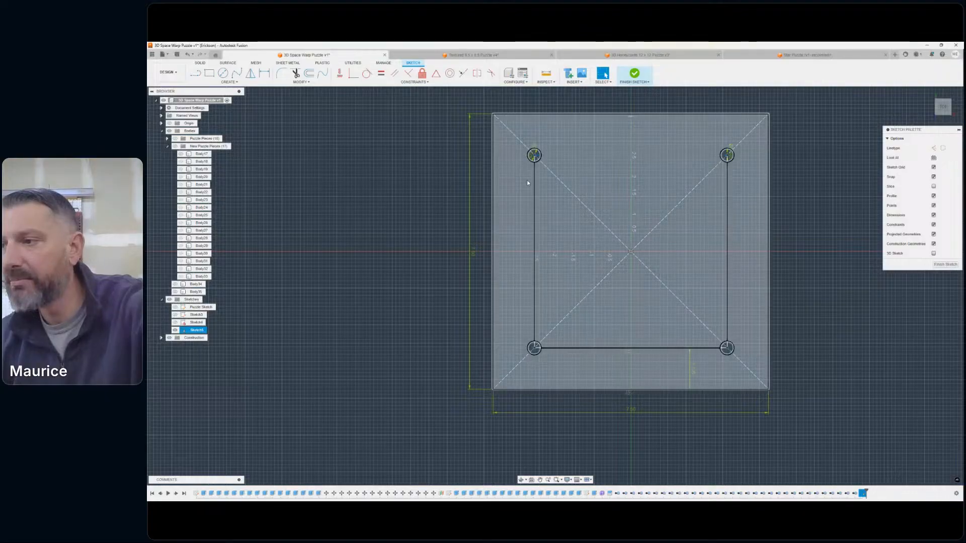
pyautogui.click(534, 184)
pyautogui.press('Delete')
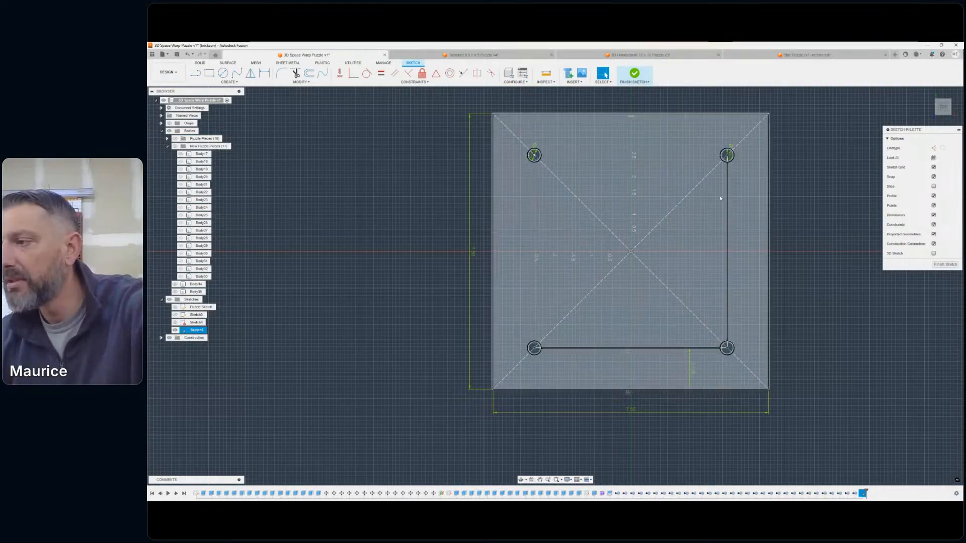
pyautogui.click(727, 201)
pyautogui.press('Delete')
pyautogui.click(703, 349)
pyautogui.press('Delete')
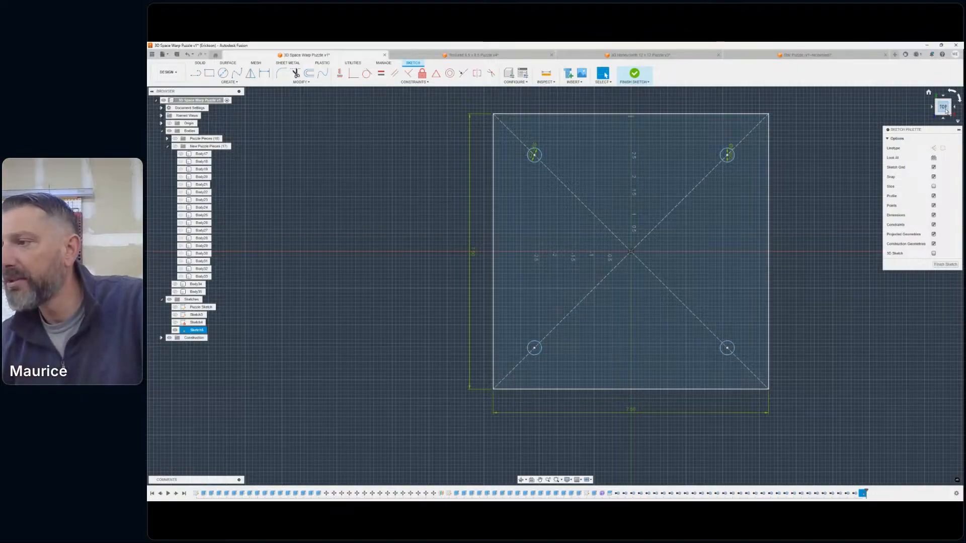
# - Finish the sketch containing the 7.5 in square and four circles, with the model viewed at an angle
pyautogui.moveTo(946, 112)
pyautogui.mouseDown()
pyautogui.moveTo(927, 91)
pyautogui.moveTo(930, 80)
pyautogui.mouseUp()
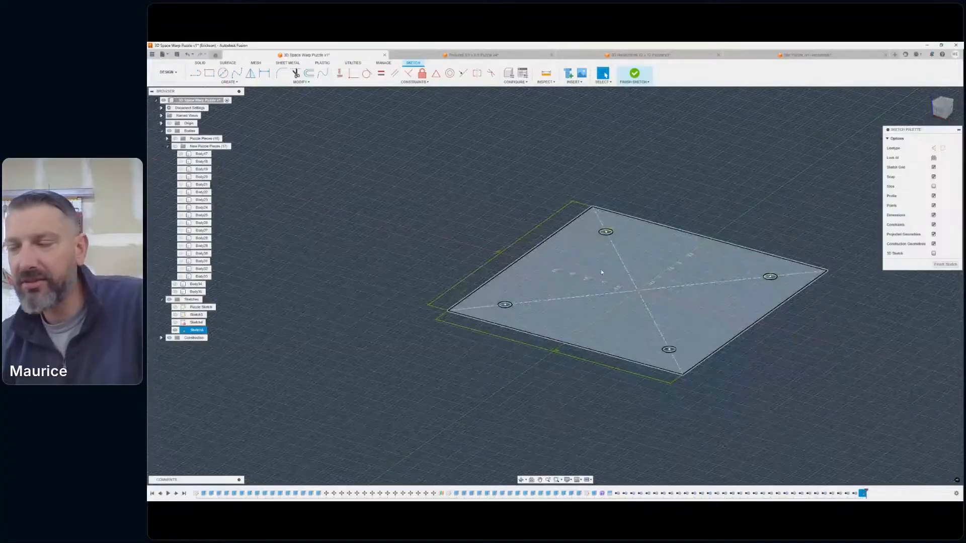
pyautogui.scroll(-1, 616, 269)
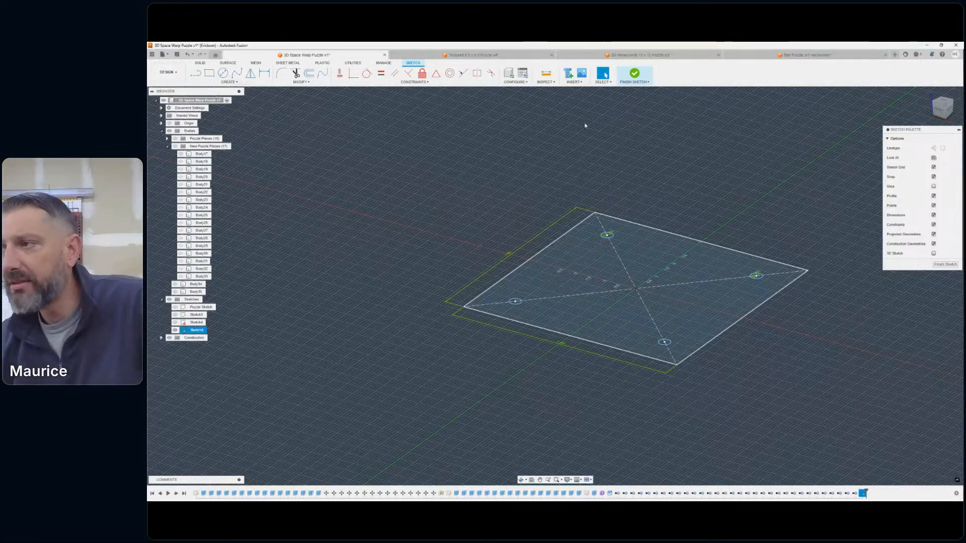
pyautogui.click(634, 75)
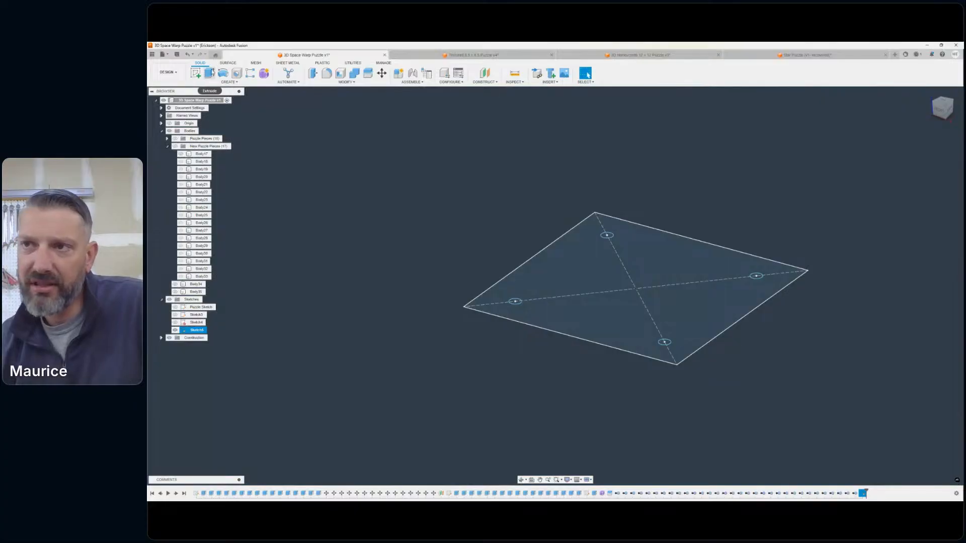
# - Extrude the whole square base profile, including its four corner circles, 0.75 in as a new body
pyautogui.click(209, 73)
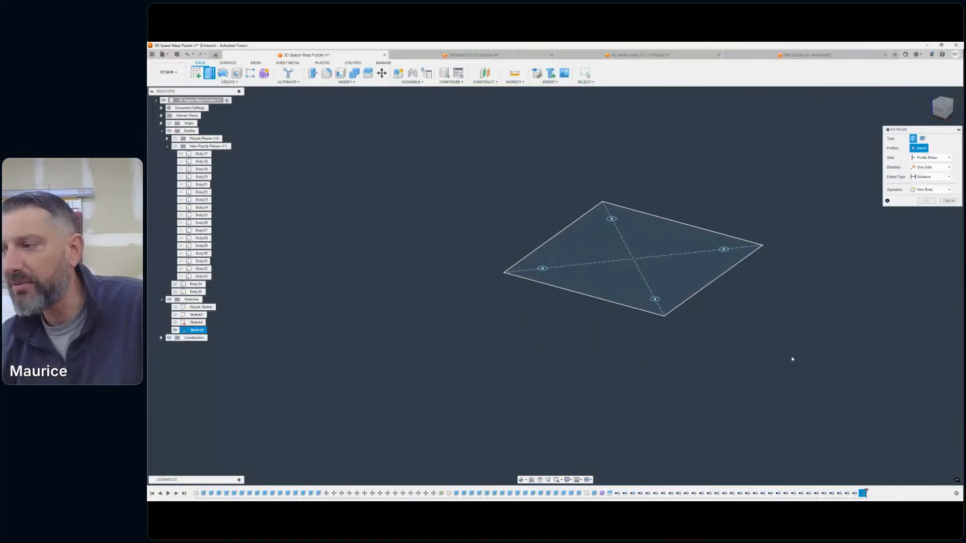
pyautogui.moveTo(485, 182); pyautogui.dragTo(486, 183)
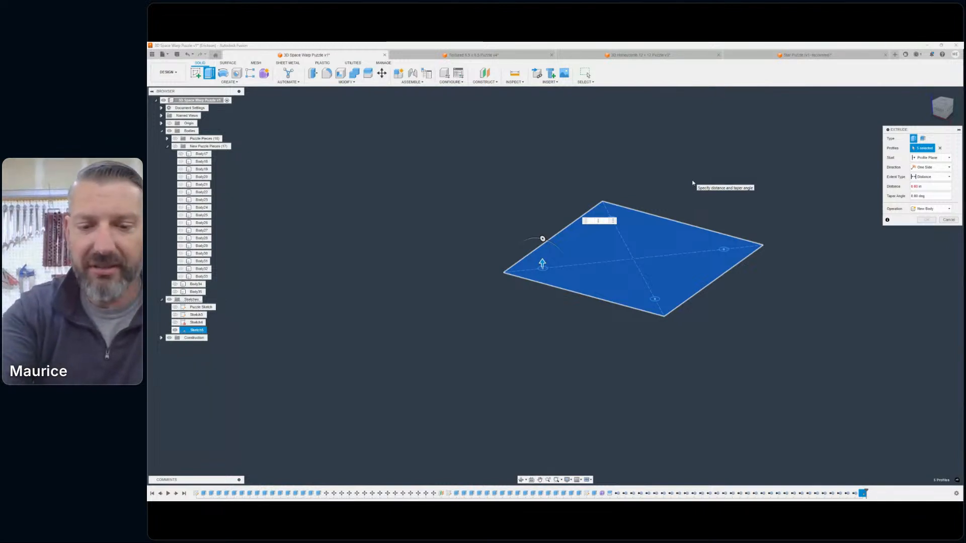
pyautogui.write('.75')
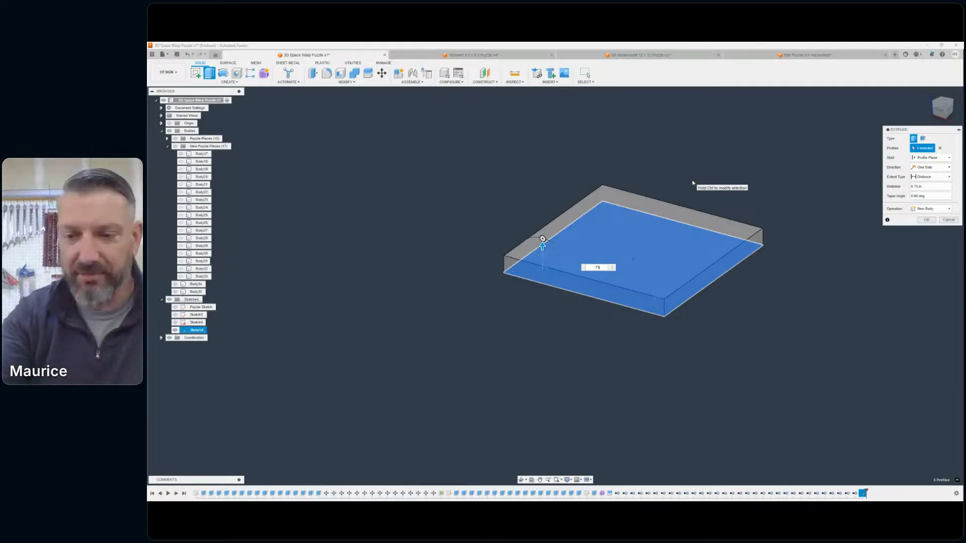
pyautogui.press('Return')
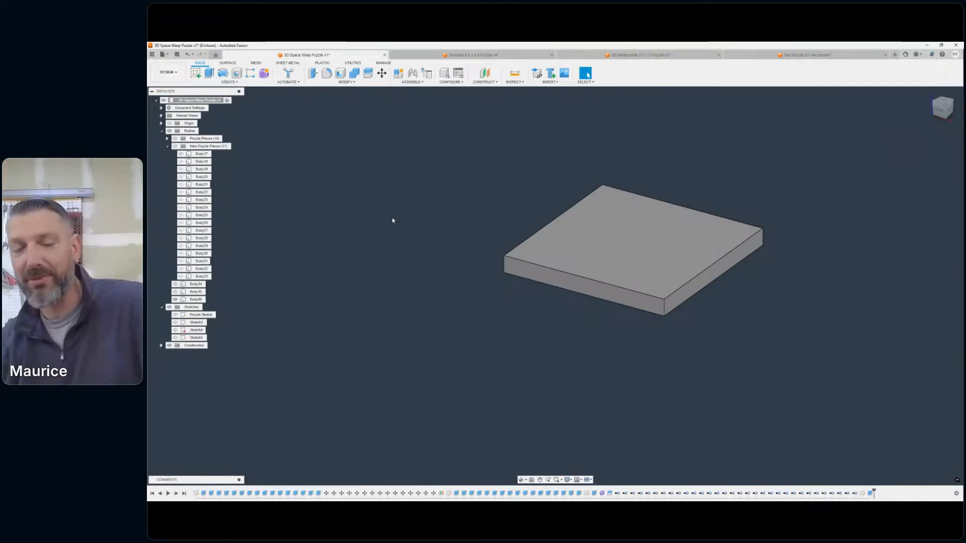
pyautogui.moveTo(445, 195)
pyautogui.mouseDown(button='middle')
pyautogui.moveTo(463, 195)
pyautogui.moveTo(441, 192)
pyautogui.mouseUp(button='middle')
# - Show the hidden base sketch again together with the extruded base body
pyautogui.click(179, 340)
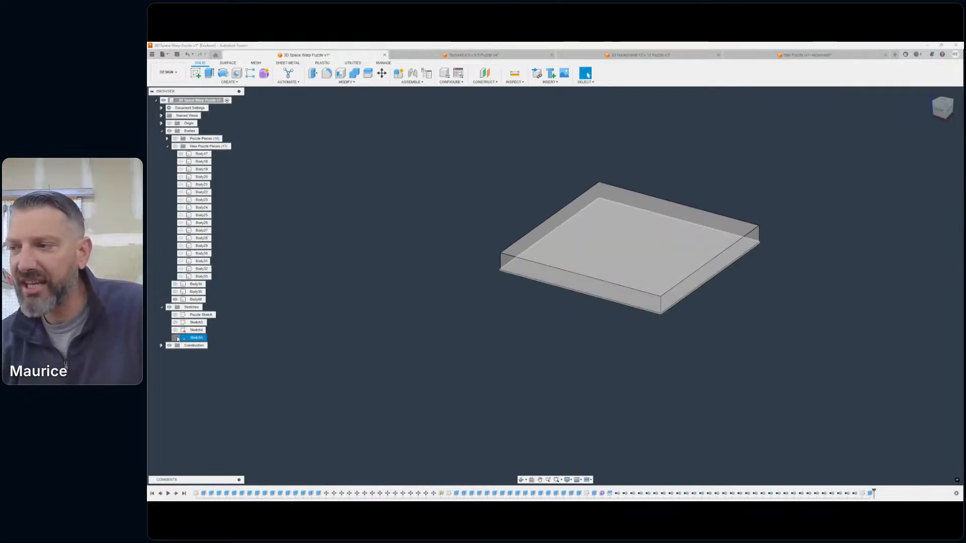
pyautogui.click(176, 338)
pyautogui.scroll(-1, 536, 295)
pyautogui.moveTo(538, 295); pyautogui.dragTo(514, 301, button='middle')
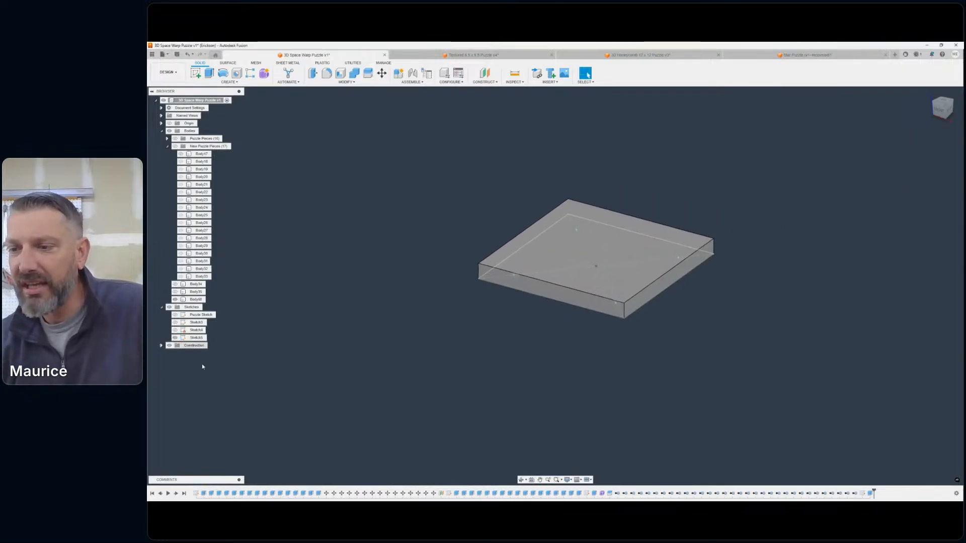
# - Edit the base extrusion and set its distance to -0.75 in so the base extends below the sketch plane
pyautogui.doubleClick(869, 494)
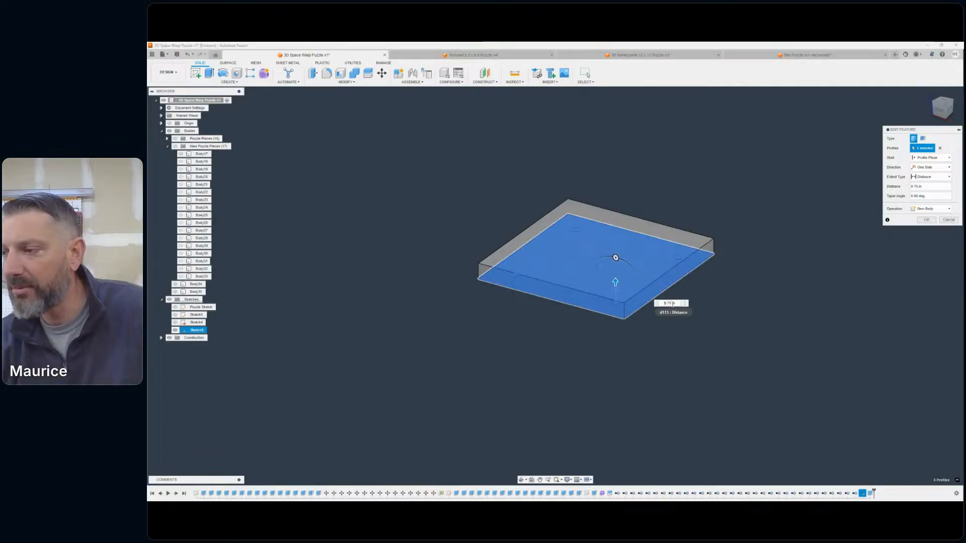
pyautogui.write('-')
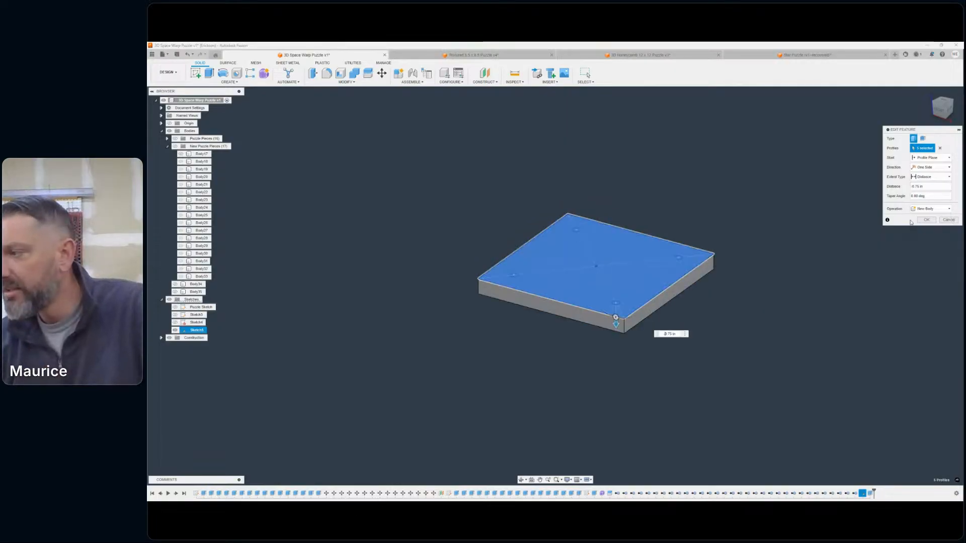
pyautogui.click(926, 219)
pyautogui.moveTo(561, 358); pyautogui.dragTo(600, 361, button='middle')
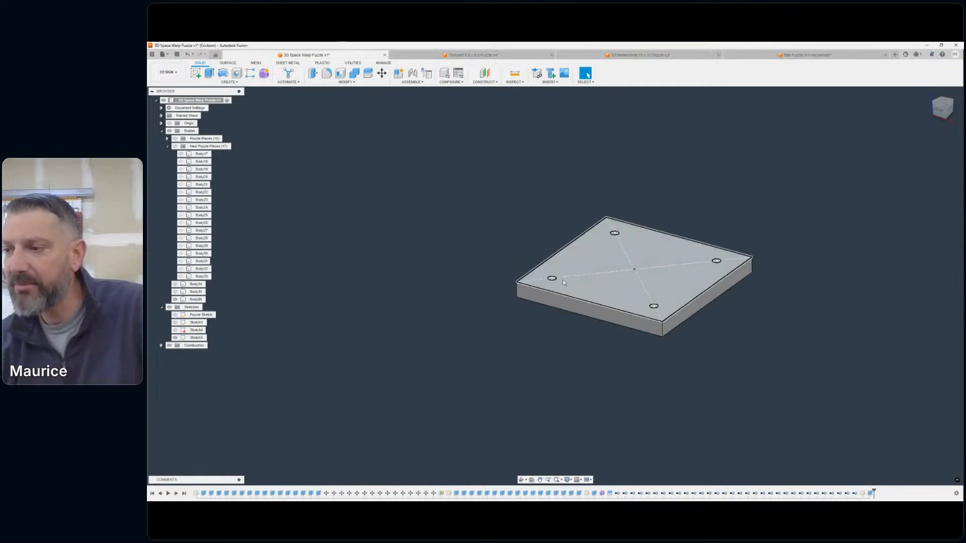
# - Extrude the four corner circles by -0.25 in as a cut, making blind holes in the base's upper face
pyautogui.click(210, 73)
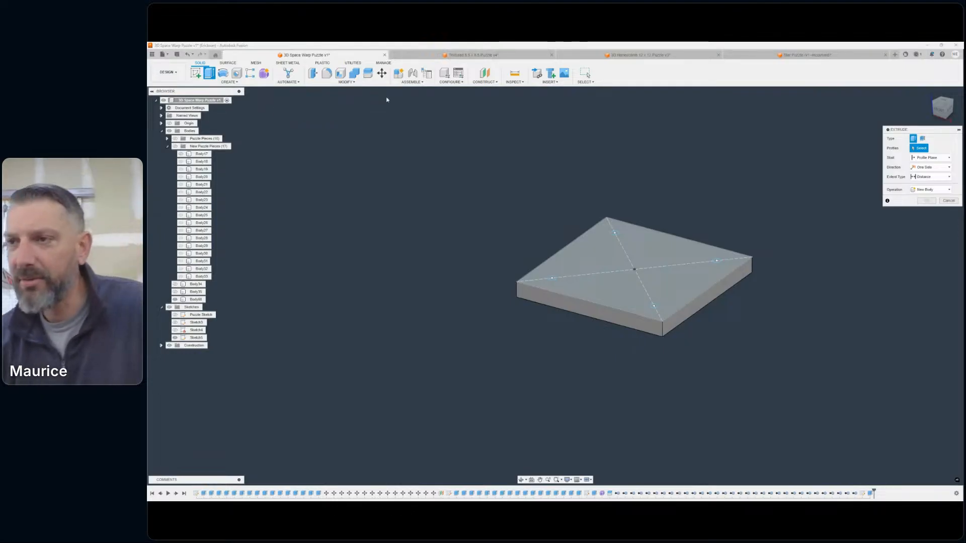
pyautogui.scroll(5, 553, 292)
pyautogui.scroll(3, 554, 290)
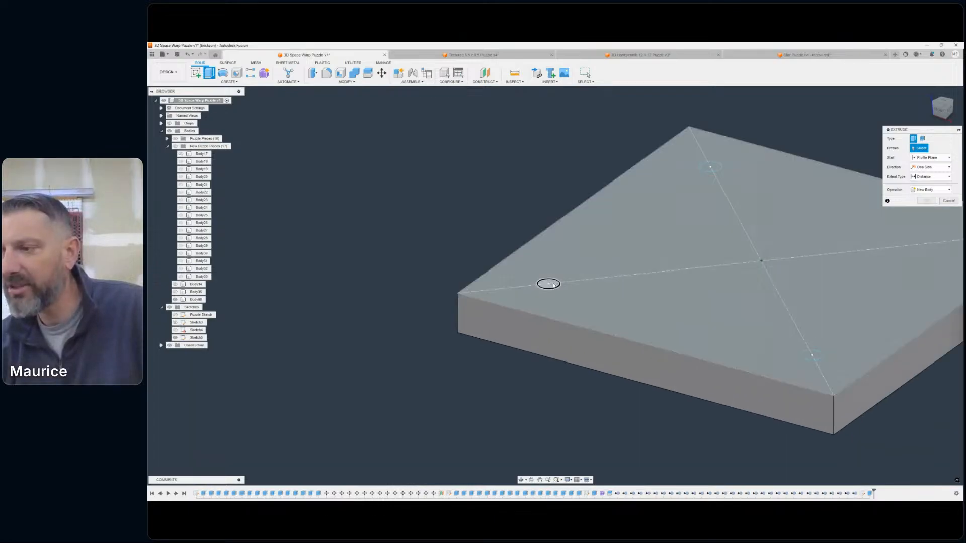
pyautogui.click(553, 285)
pyautogui.click(709, 166)
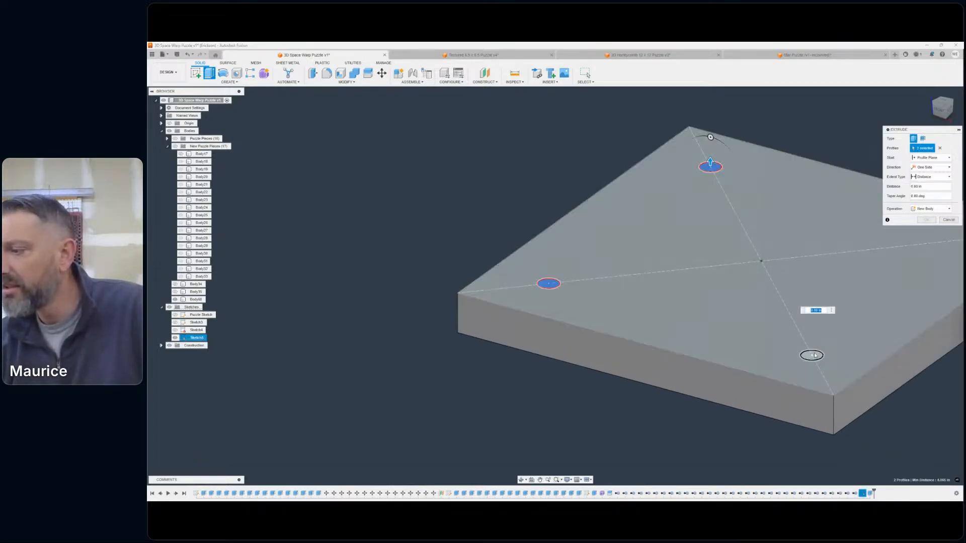
pyautogui.click(815, 355)
pyautogui.moveTo(814, 355); pyautogui.dragTo(663, 372, button='middle')
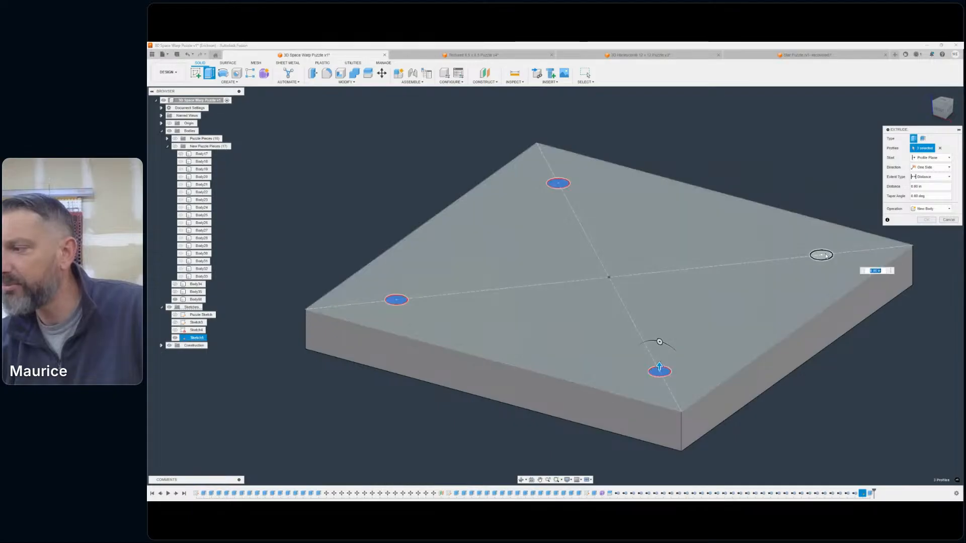
pyautogui.click(824, 256)
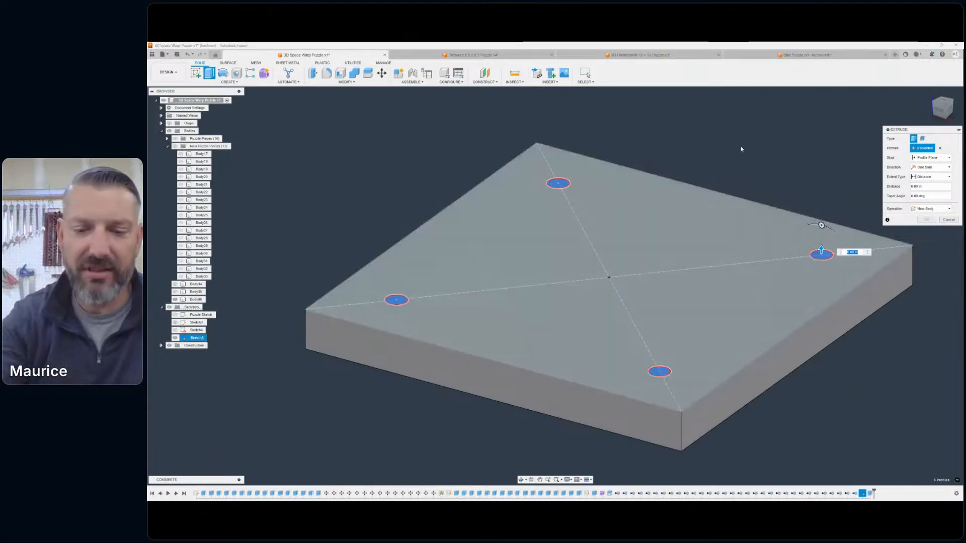
pyautogui.write('.25')
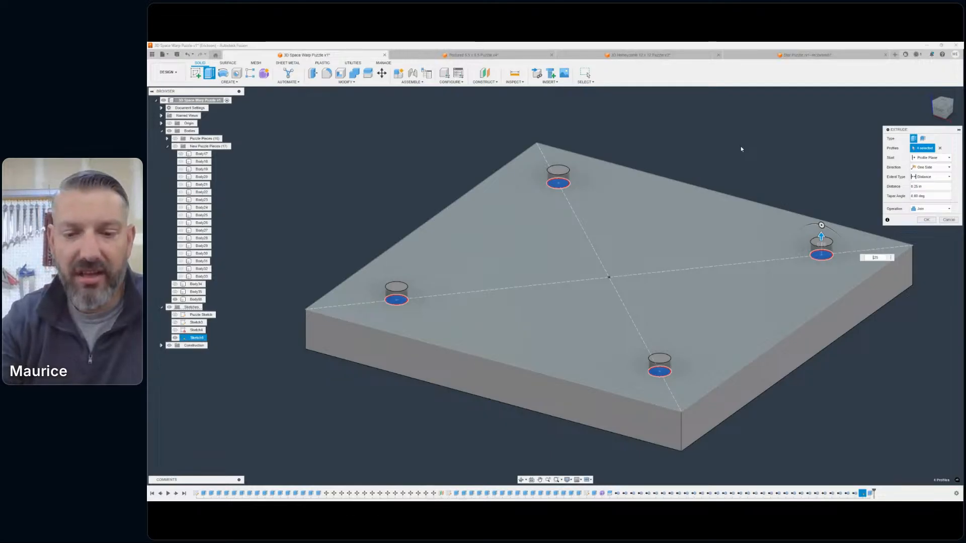
pyautogui.write('-')
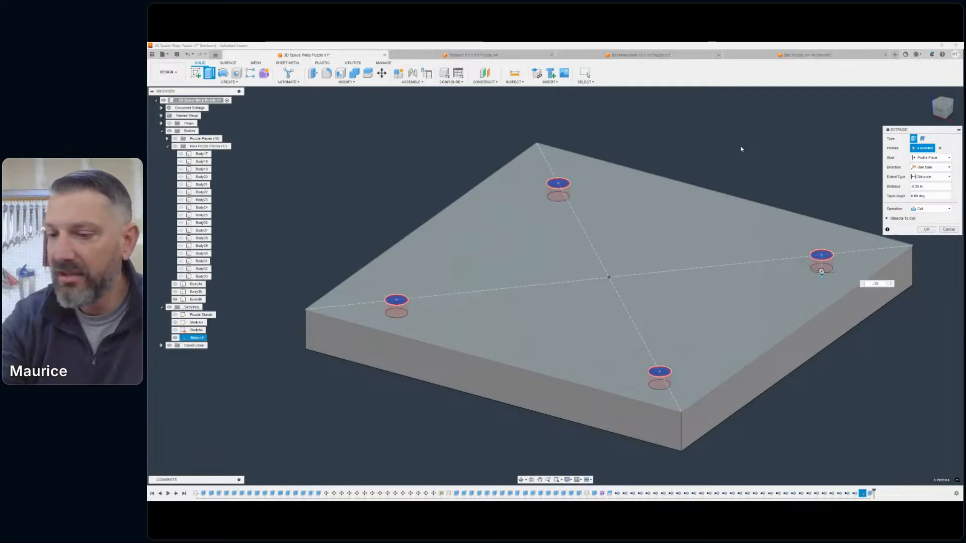
pyautogui.press('Return')
# - Show the New Puzzle Pieces group above the base in the front view
pyautogui.scroll(-1, 762, 172)
pyautogui.moveTo(761, 172); pyautogui.dragTo(818, 191, button='middle')
pyautogui.click(939, 110)
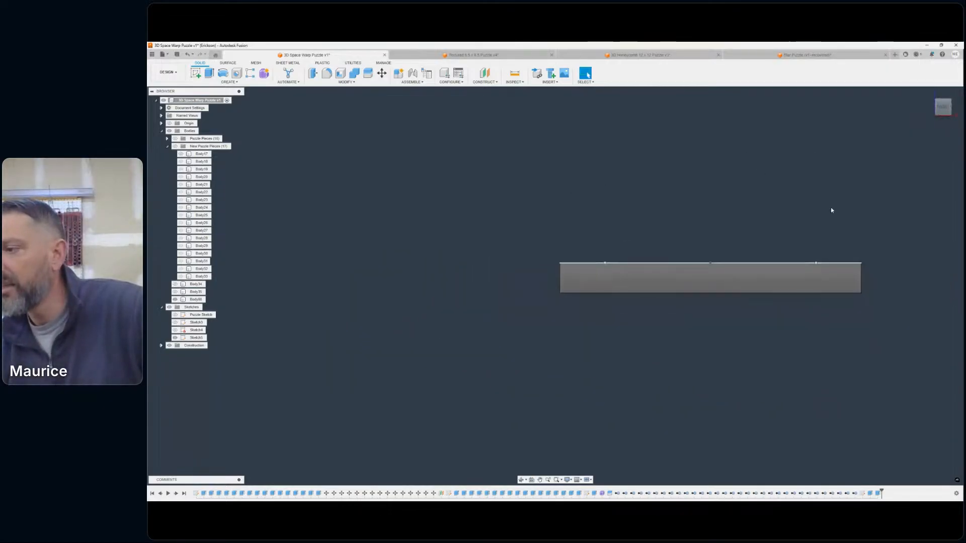
pyautogui.moveTo(739, 206); pyautogui.dragTo(610, 230, button='middle')
pyautogui.click(175, 145)
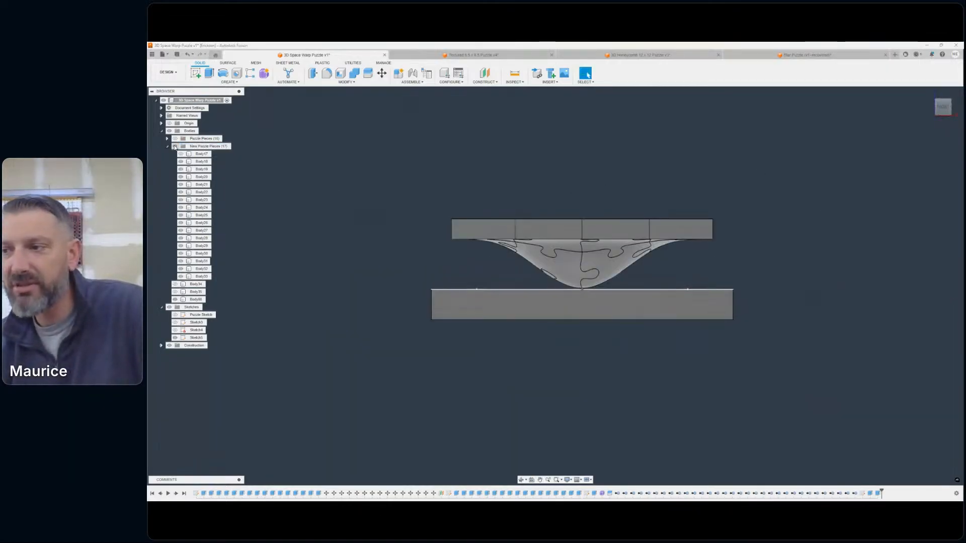
# - Identify the leftover square block Body17 among the new puzzle pieces by toggling its visibility, and remove it
pyautogui.click(180, 154)
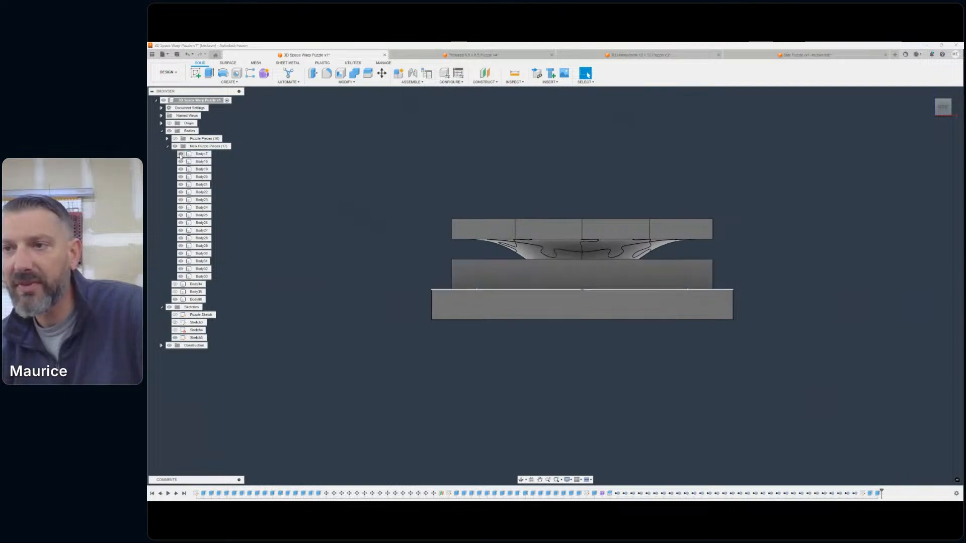
pyautogui.click(181, 154)
pyautogui.rightClick(191, 155)
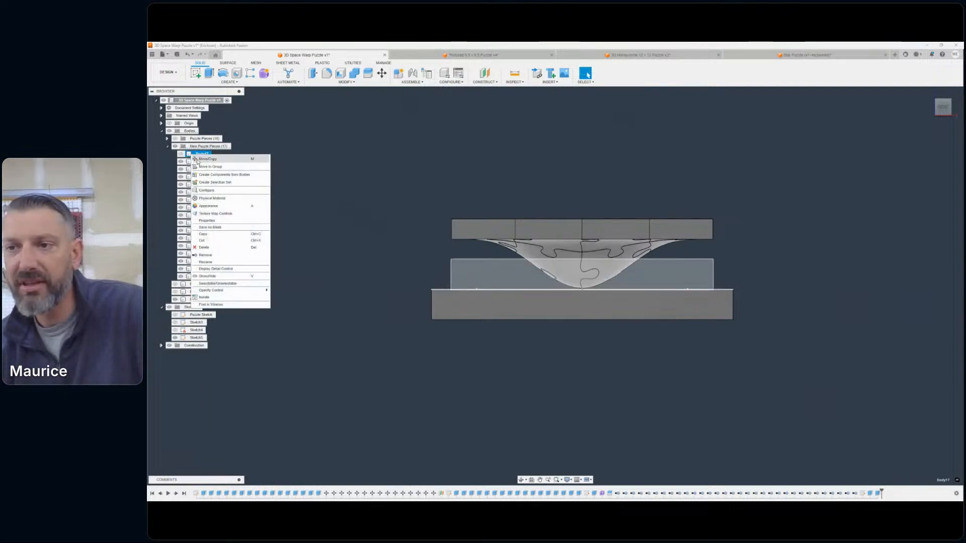
pyautogui.click(219, 255)
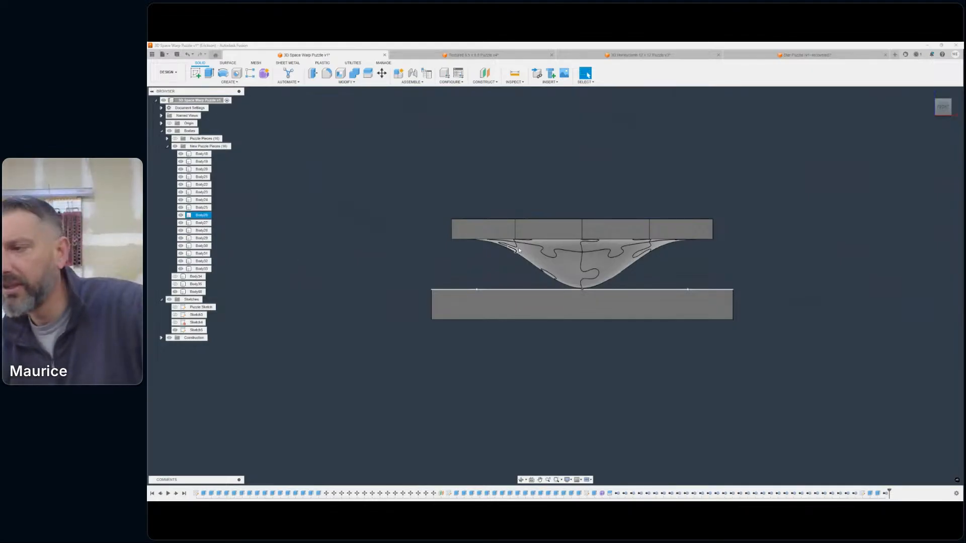
# - Hide the base sketch so only the warped puzzle and the drilled base are displayed
pyautogui.scroll(-1, 720, 228)
pyautogui.moveTo(719, 229); pyautogui.dragTo(791, 257, button='middle')
pyautogui.click(949, 104)
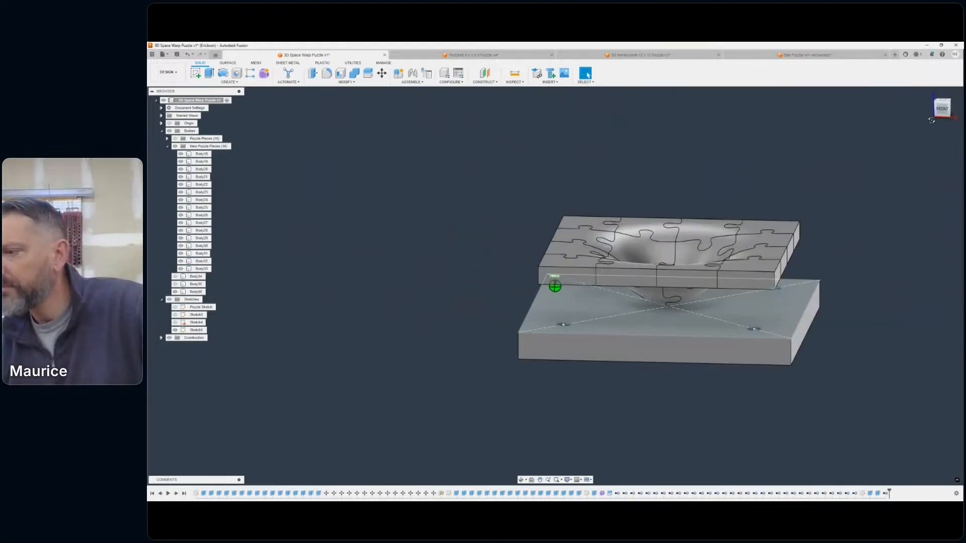
pyautogui.click(176, 330)
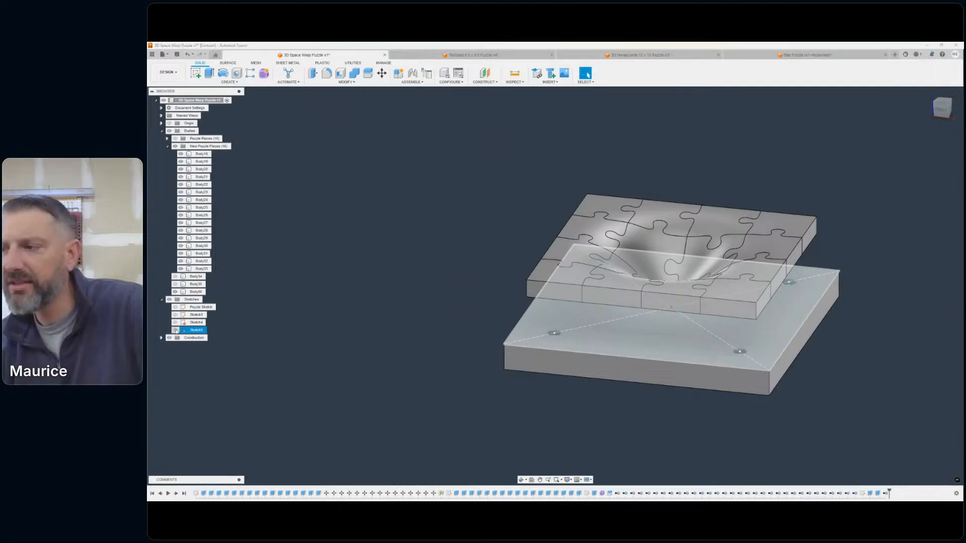
pyautogui.click(176, 329)
pyautogui.scroll(3, 706, 320)
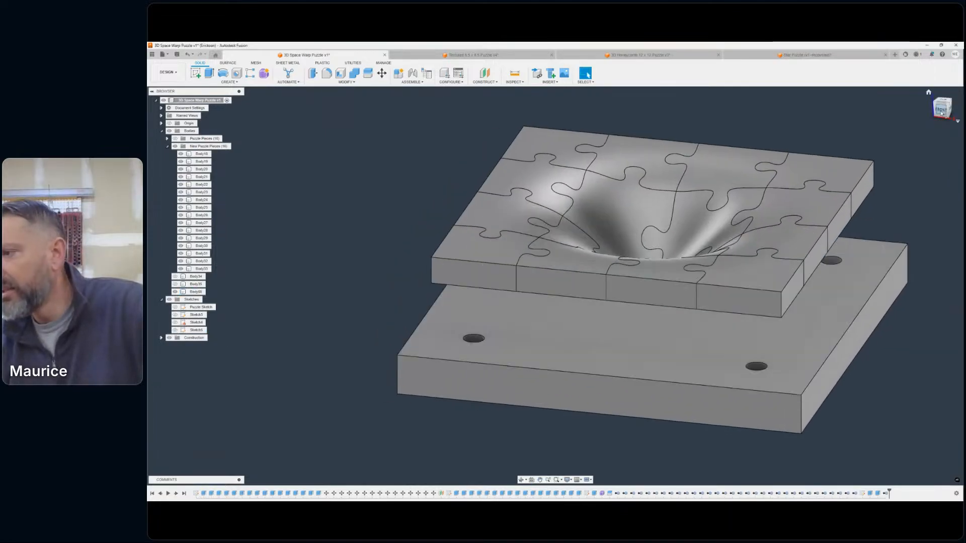
# - Move all sixteen new puzzle pieces -0.40 in along Z so the funnel tip sinks into the base
pyautogui.click(941, 110)
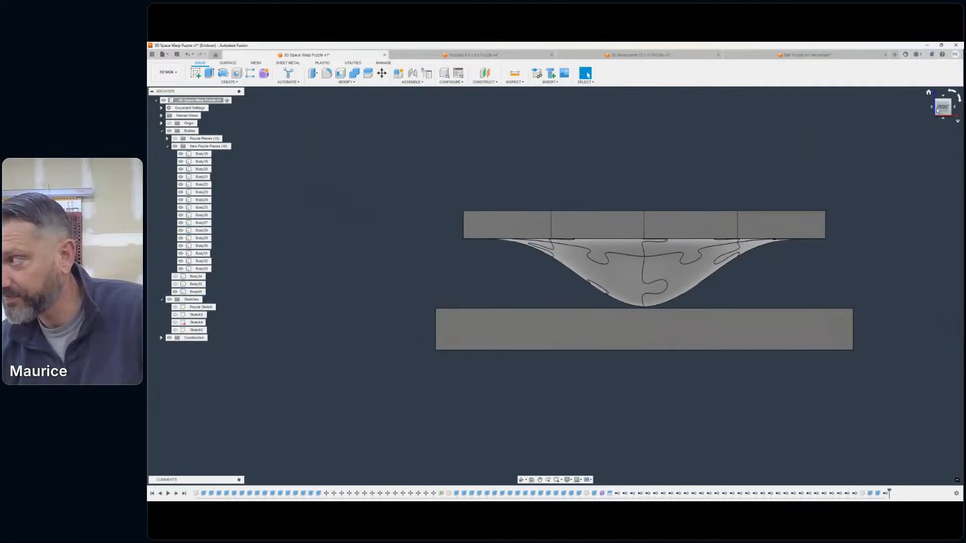
pyautogui.moveTo(938, 114); pyautogui.dragTo(926, 121)
pyautogui.scroll(-1, 650, 201)
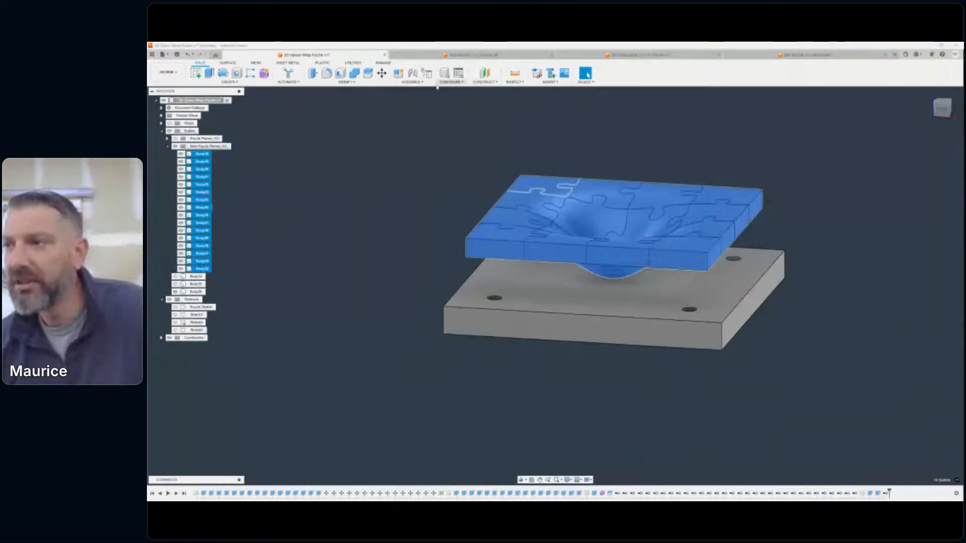
pyautogui.click(381, 74)
pyautogui.click(944, 104)
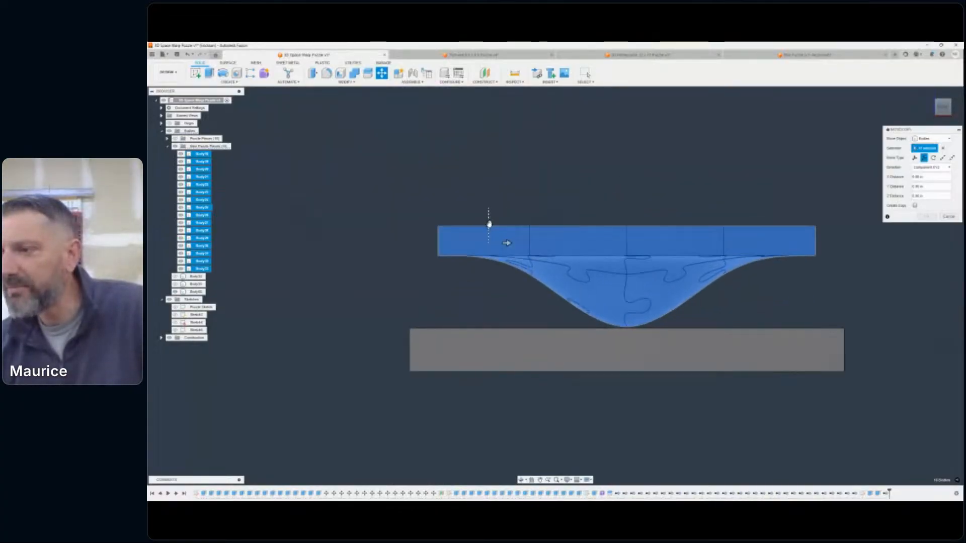
pyautogui.moveTo(488, 226); pyautogui.dragTo(524, 246)
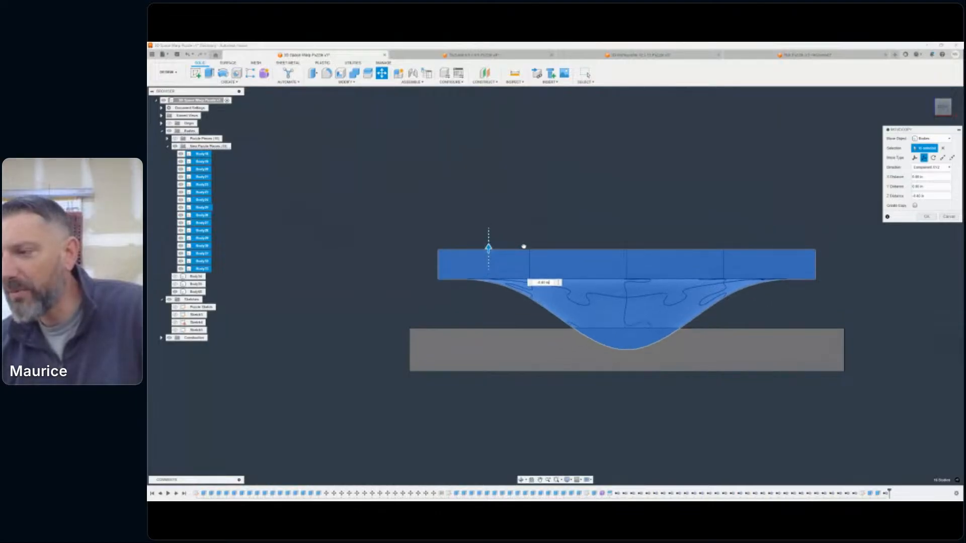
pyautogui.click(942, 104)
pyautogui.moveTo(943, 107); pyautogui.dragTo(941, 106)
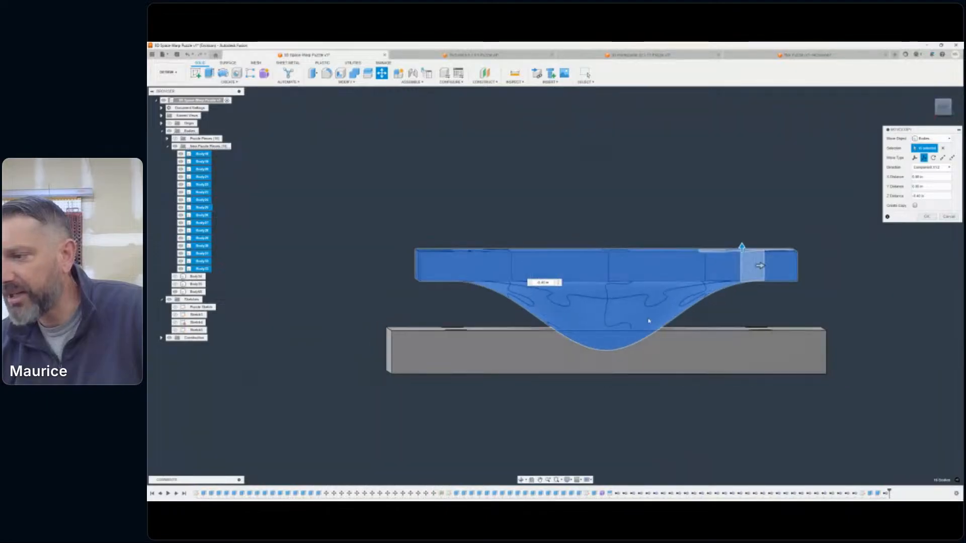
# - Examine from front and angled views how deep the funnel tip sits in the base and the gap above it
pyautogui.scroll(4, 632, 332)
pyautogui.scroll(2, 633, 332)
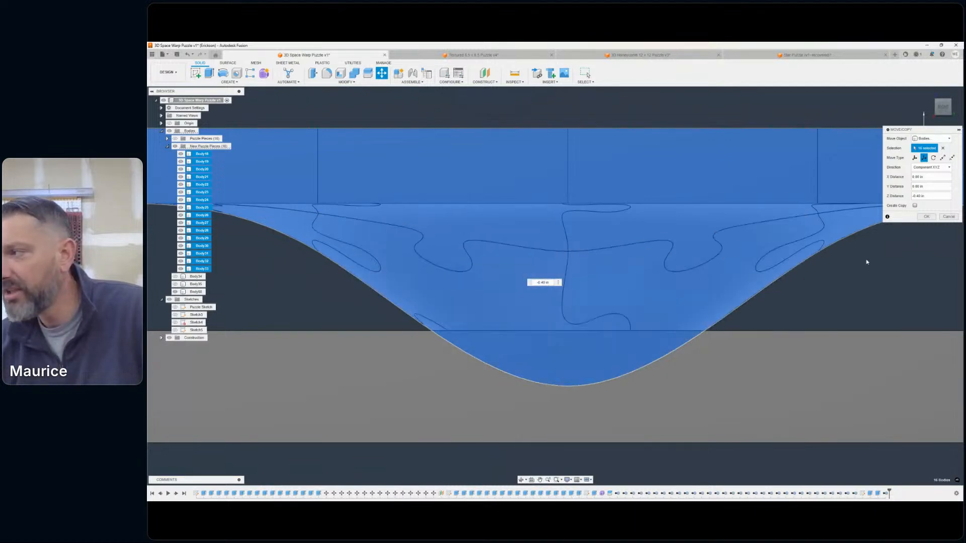
pyautogui.moveTo(941, 107); pyautogui.dragTo(933, 110)
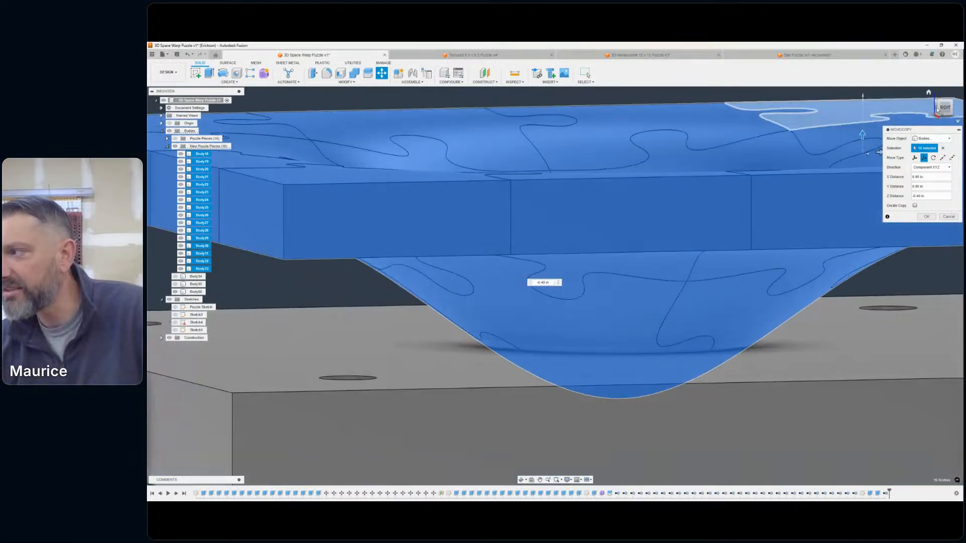
pyautogui.click(937, 109)
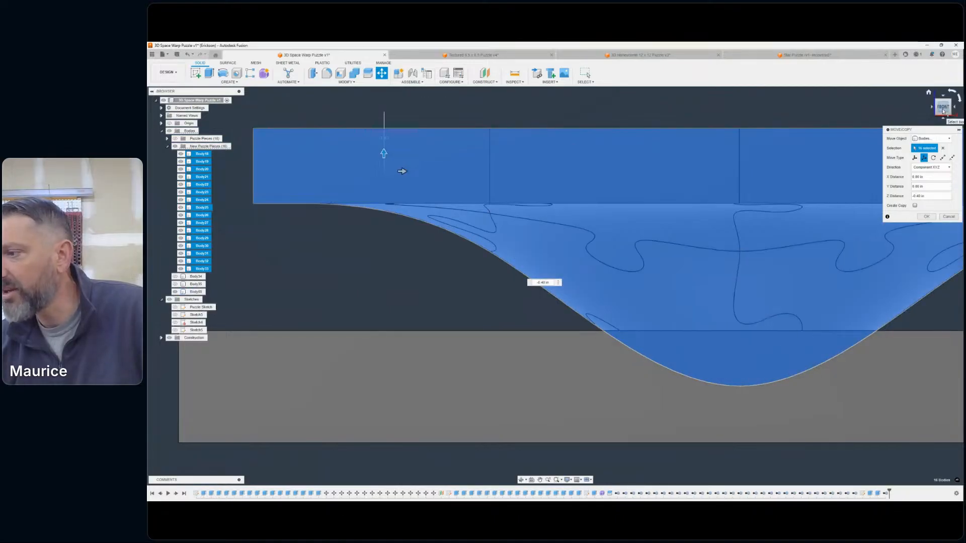
pyautogui.moveTo(941, 109)
pyautogui.mouseDown()
pyautogui.moveTo(957, 110)
pyautogui.moveTo(934, 115)
pyautogui.mouseUp()
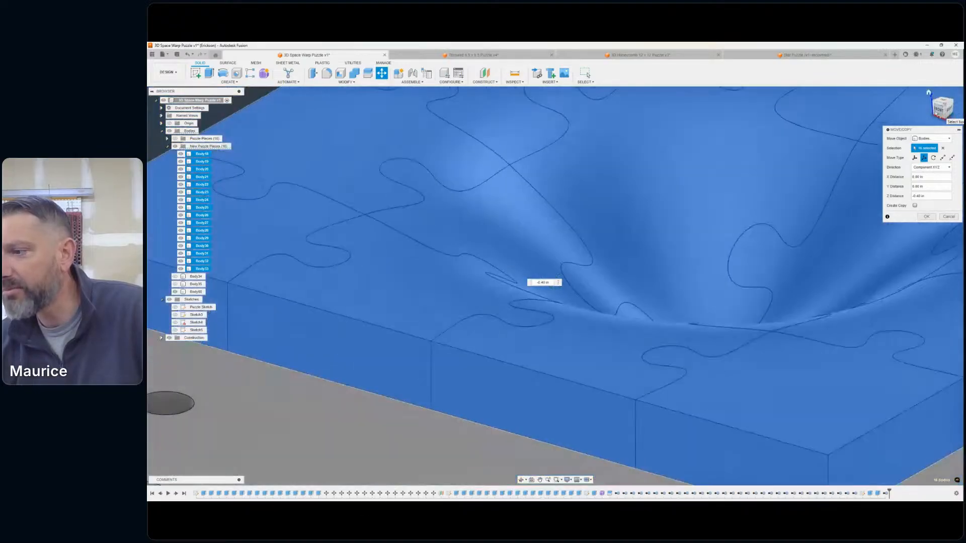
pyautogui.scroll(-3, 745, 242)
pyautogui.scroll(-2, 745, 242)
pyautogui.moveTo(745, 242); pyautogui.dragTo(684, 218, button='middle')
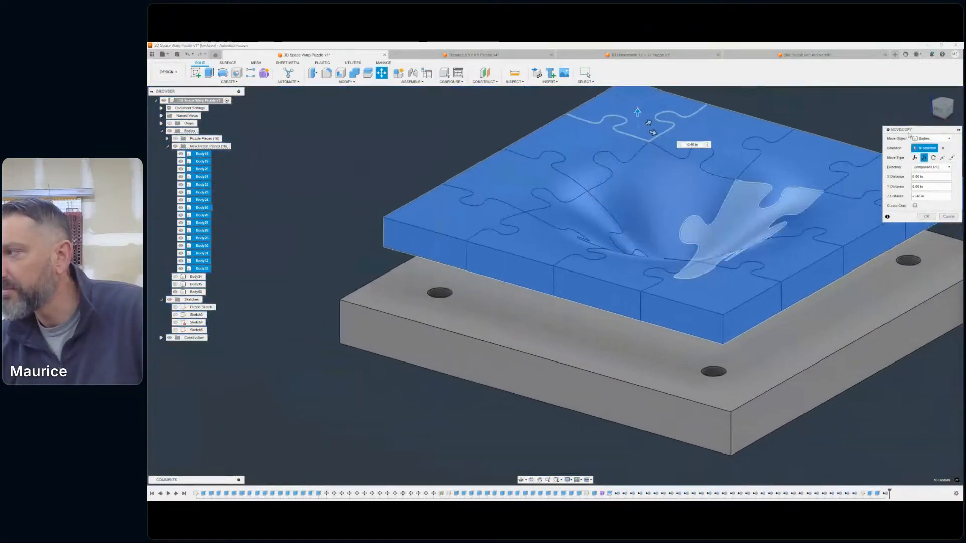
pyautogui.click(939, 110)
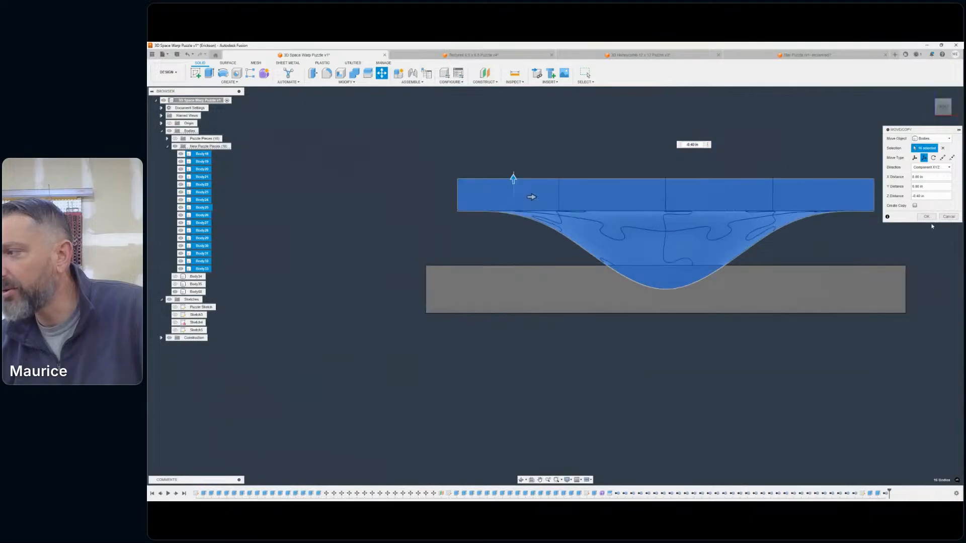
# - Apply the -0.40 in Z move to the sixteen puzzle pieces
pyautogui.click(927, 217)
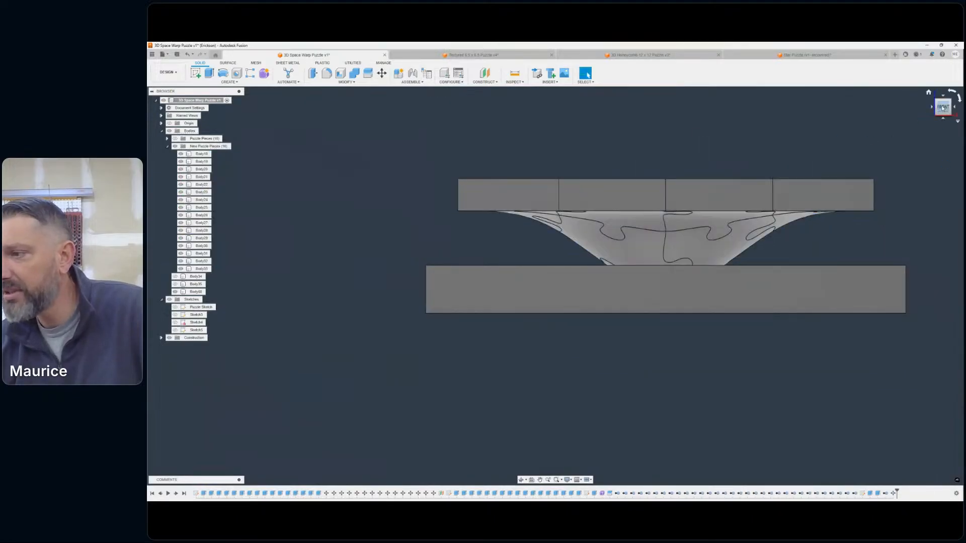
pyautogui.moveTo(942, 106); pyautogui.dragTo(932, 114)
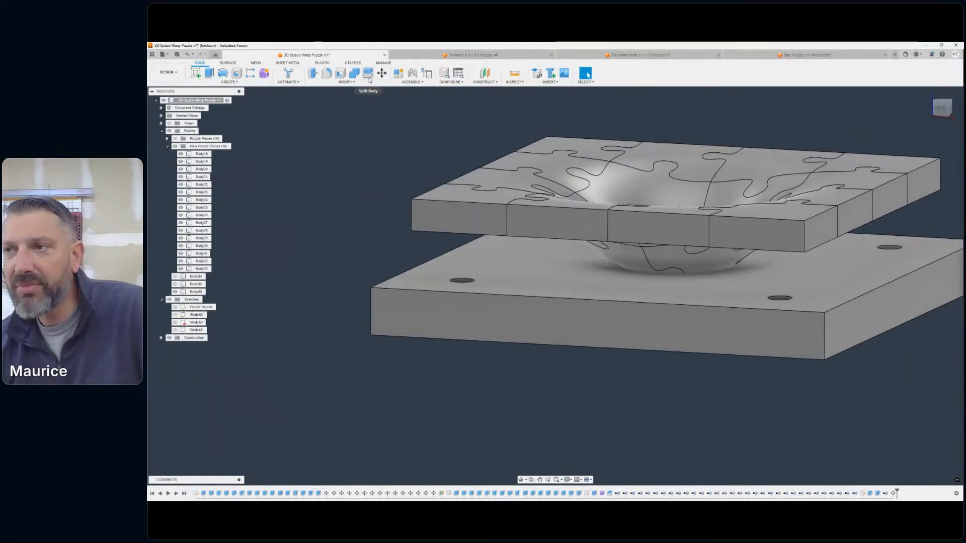
# - Combine with the Cut operation, using the base as target and the four central funnel pieces as tool bodies, with Keep Tools enabled
pyautogui.click(352, 81)
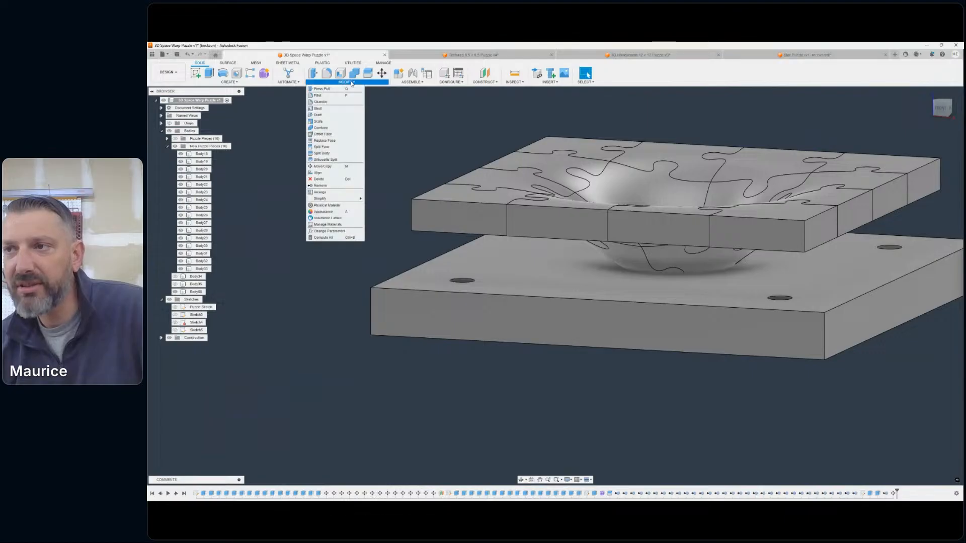
pyautogui.click(354, 74)
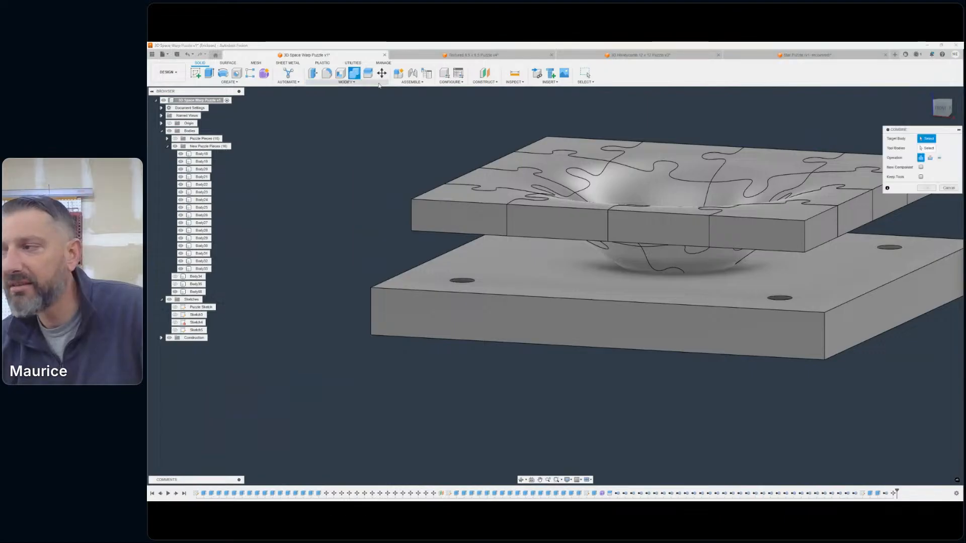
pyautogui.moveTo(849, 126); pyautogui.dragTo(322, 148)
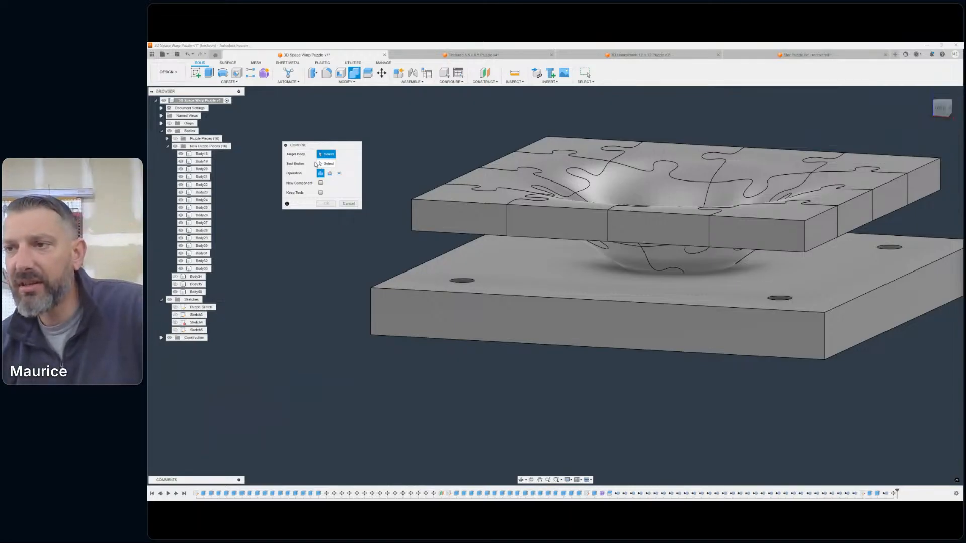
pyautogui.click(507, 291)
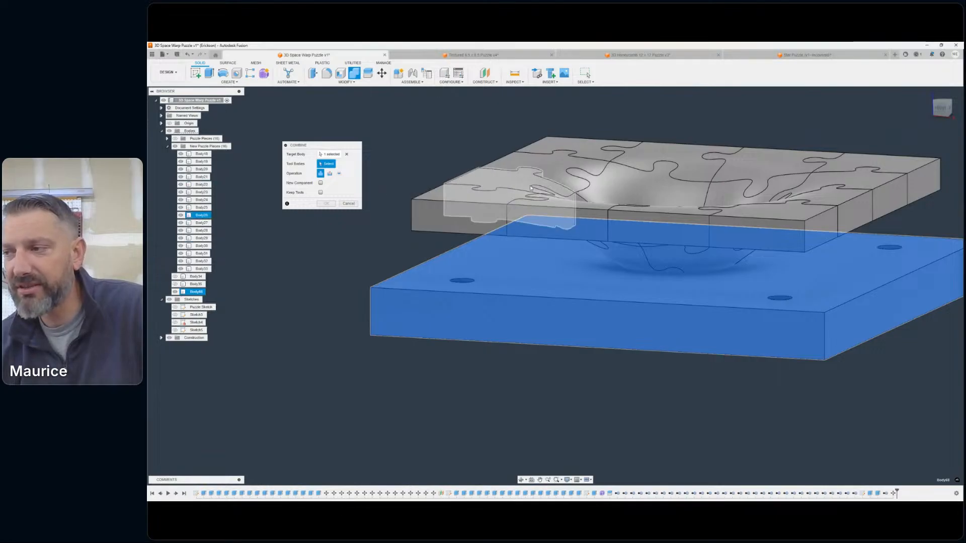
pyautogui.click(330, 173)
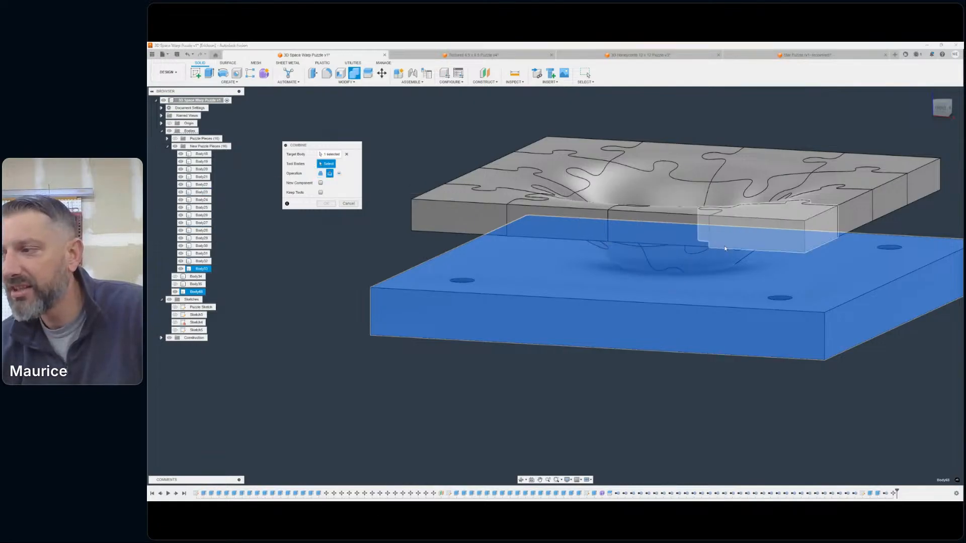
pyautogui.click(695, 263)
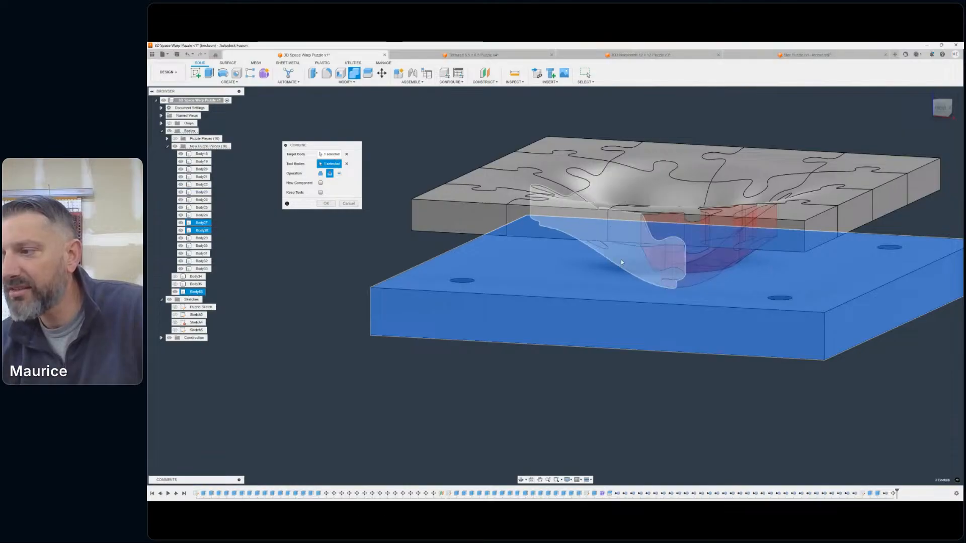
pyautogui.click(622, 260)
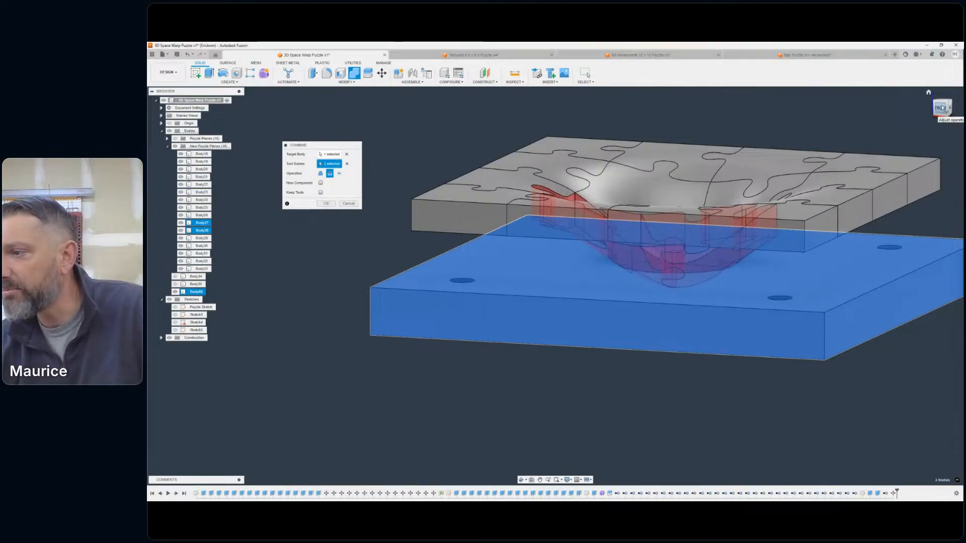
pyautogui.moveTo(942, 107)
pyautogui.mouseDown()
pyautogui.moveTo(952, 90)
pyautogui.moveTo(964, 108)
pyautogui.mouseUp()
pyautogui.click(496, 242)
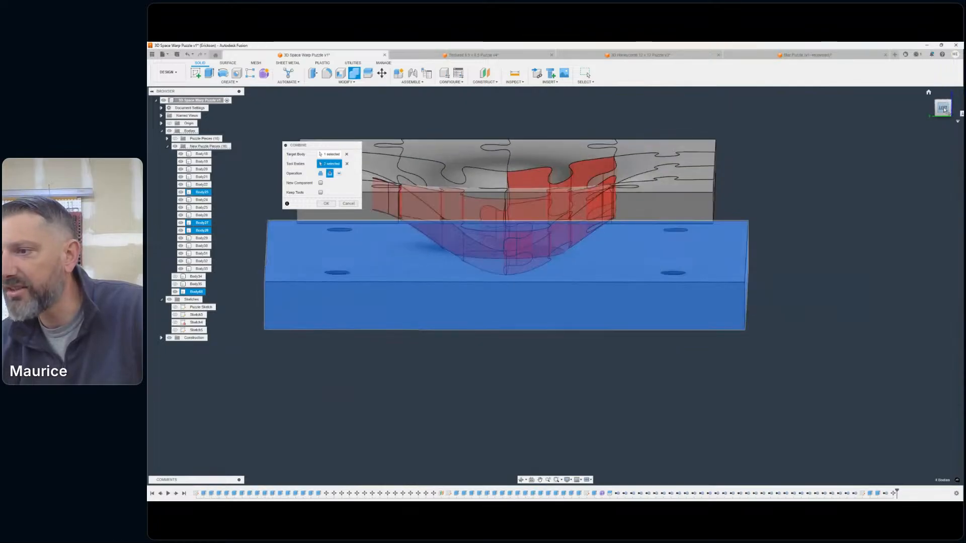
pyautogui.click(943, 107)
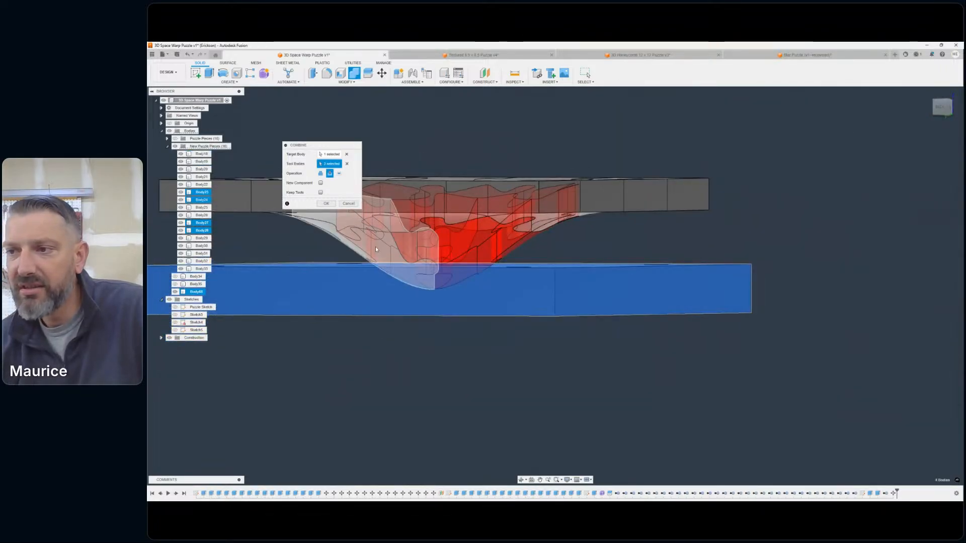
pyautogui.click(375, 248)
pyautogui.keyDown('shift'); pyautogui.moveTo(554, 283); pyautogui.dragTo(730, 132, button='middle'); pyautogui.keyUp('shift')
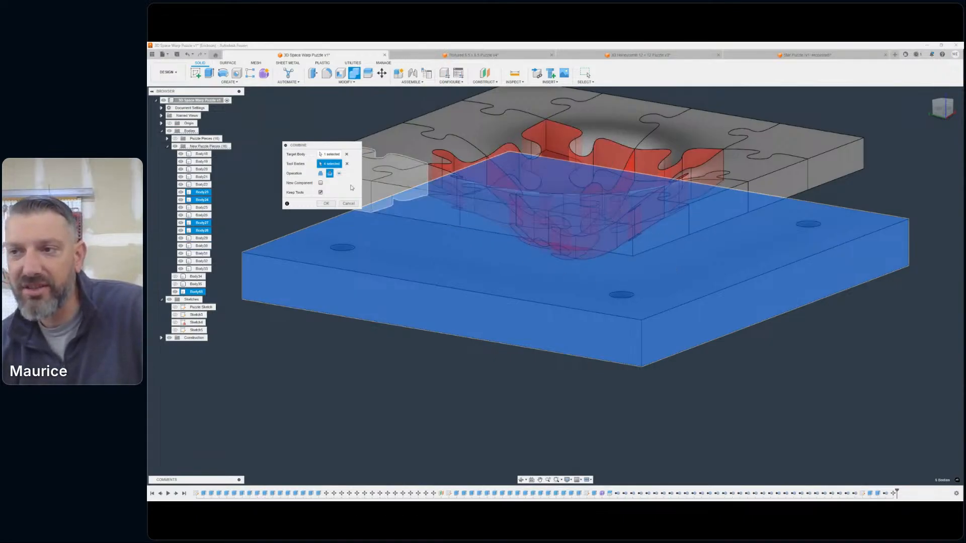
pyautogui.click(326, 204)
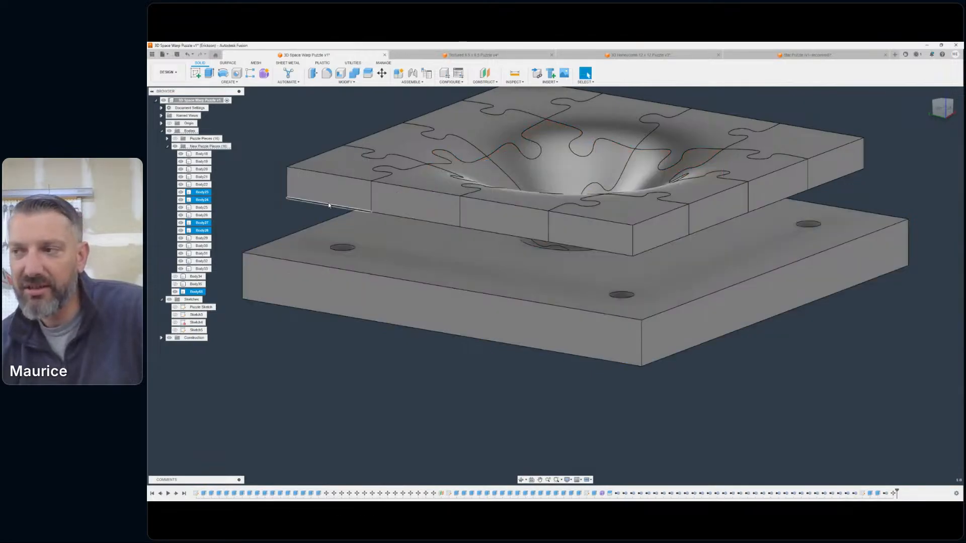
# - Collapse the New Puzzle Pieces folder and hide its pieces so only the base is displayed
pyautogui.click(168, 146)
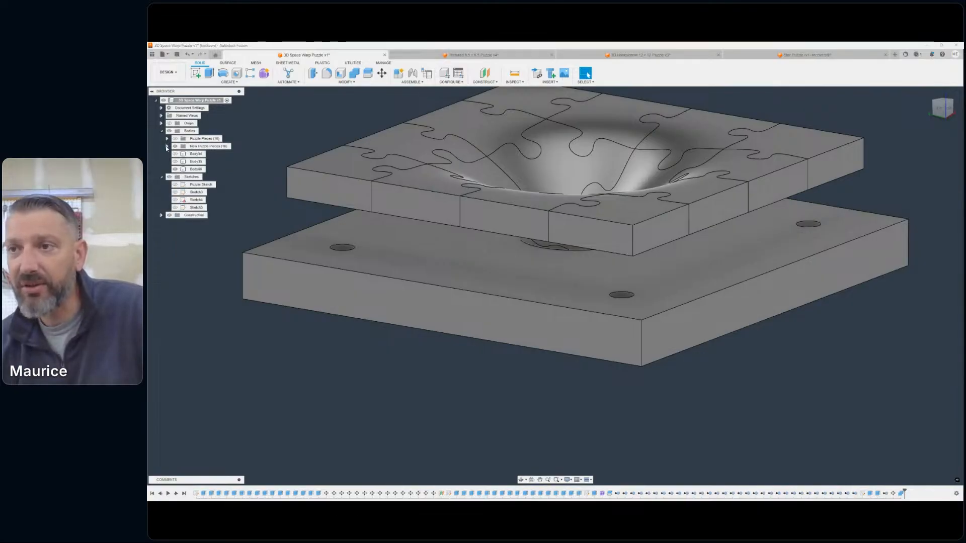
pyautogui.click(929, 92)
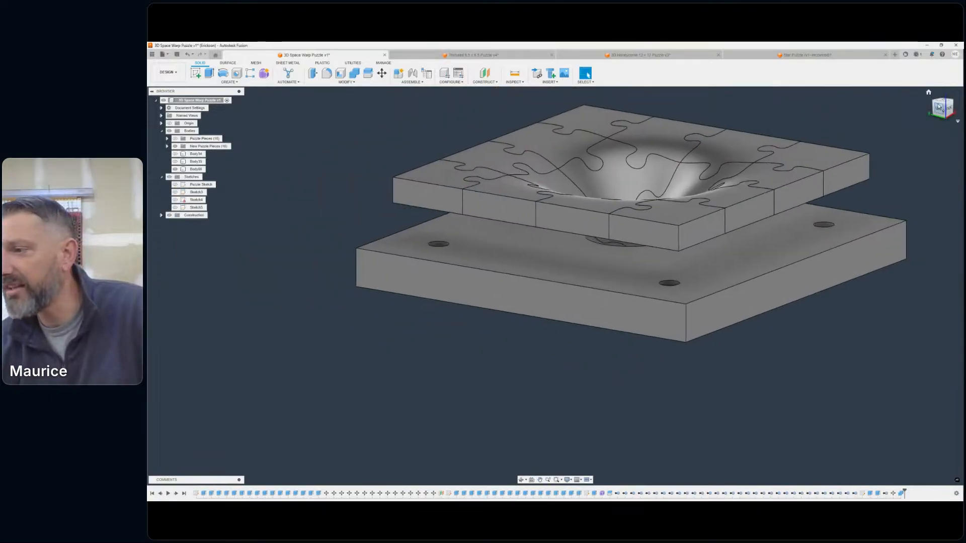
pyautogui.click(938, 108)
pyautogui.keyDown('shift'); pyautogui.moveTo(880, 98); pyautogui.dragTo(837, 117, button='middle'); pyautogui.keyUp('shift')
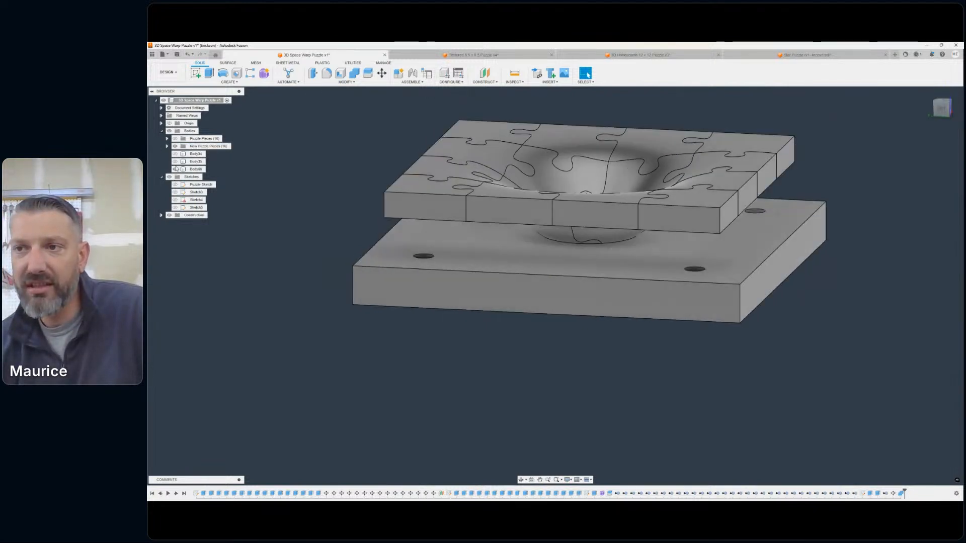
pyautogui.click(175, 146)
pyautogui.click(175, 146)
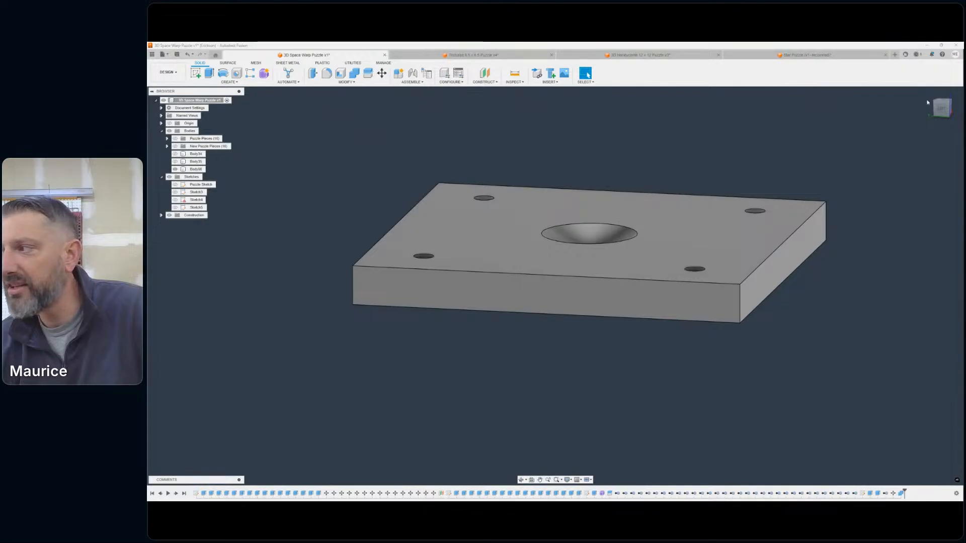
# - Examine the central recess and the four corner holes of the base from angled, top and side views
pyautogui.keyDown('shift'); pyautogui.moveTo(945, 111); pyautogui.dragTo(934, 131, button='middle'); pyautogui.keyUp('shift')
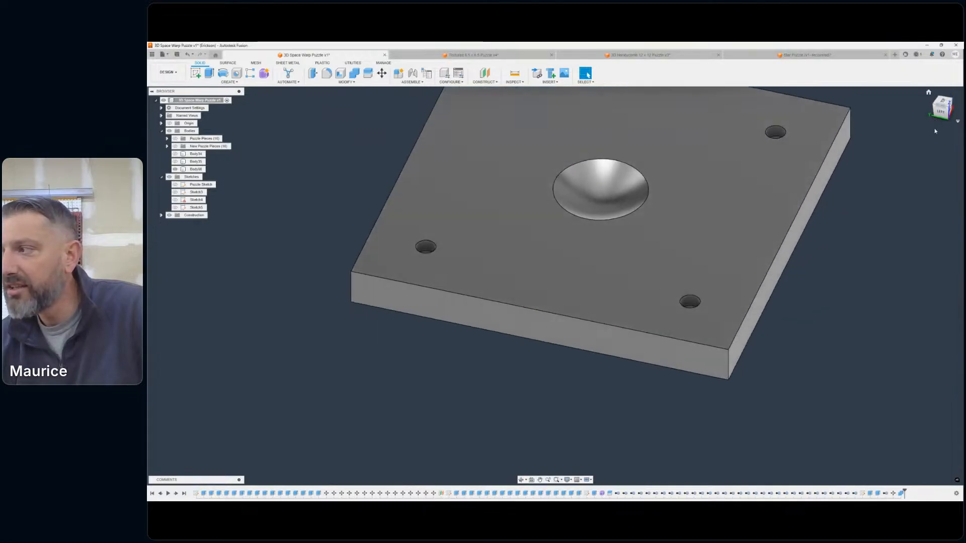
pyautogui.click(939, 99)
pyautogui.click(958, 97)
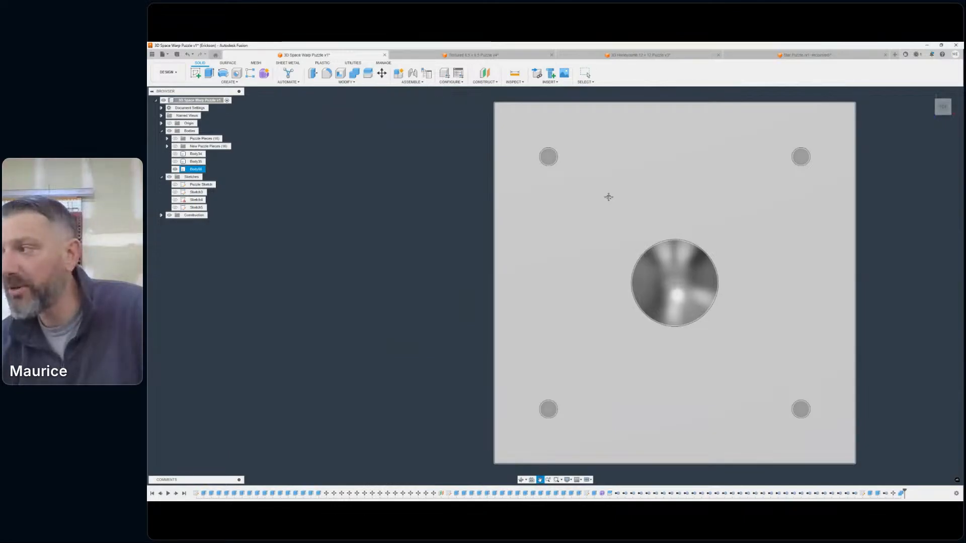
pyautogui.click(949, 108)
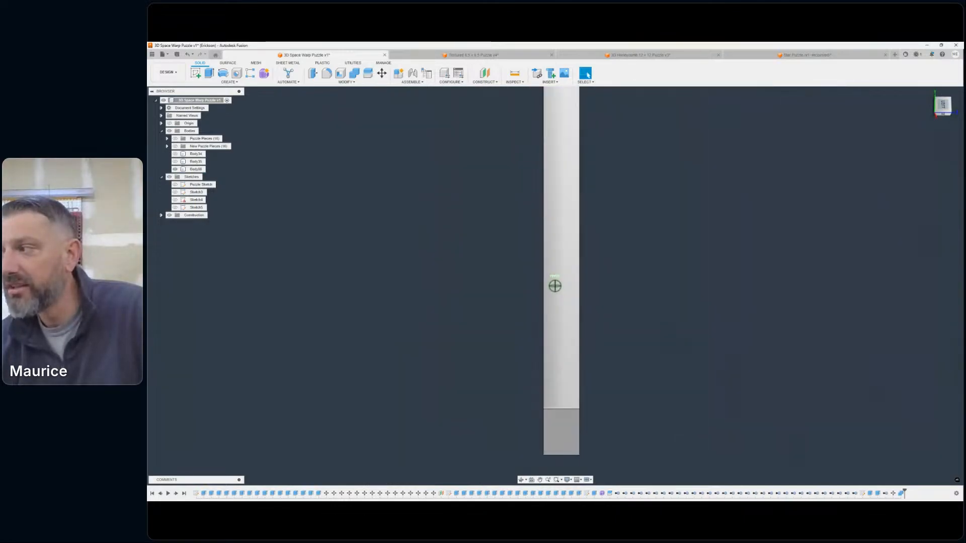
pyautogui.click(949, 107)
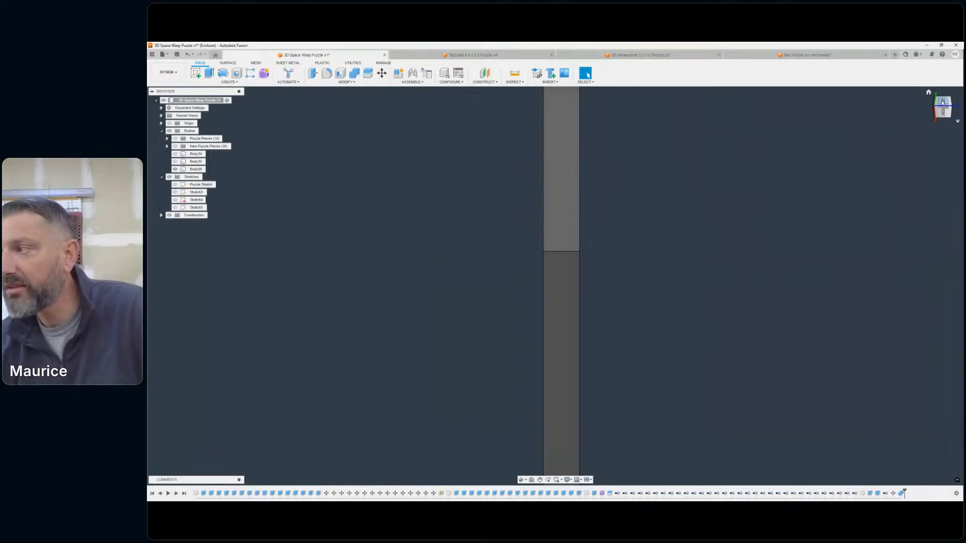
pyautogui.click(928, 92)
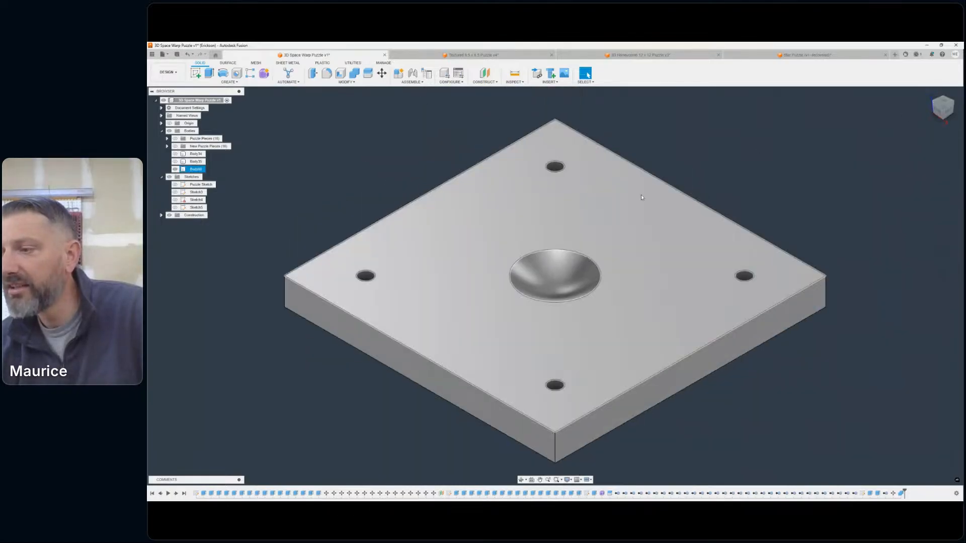
pyautogui.scroll(-2, 649, 195)
pyautogui.moveTo(700, 185); pyautogui.dragTo(762, 159, button='middle')
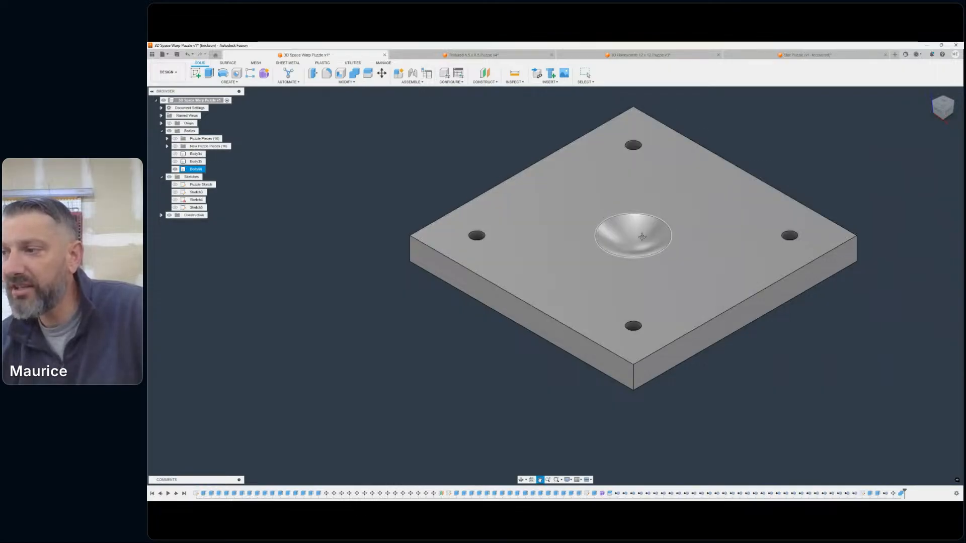
pyautogui.press('Escape')
pyautogui.scroll(4, 622, 261)
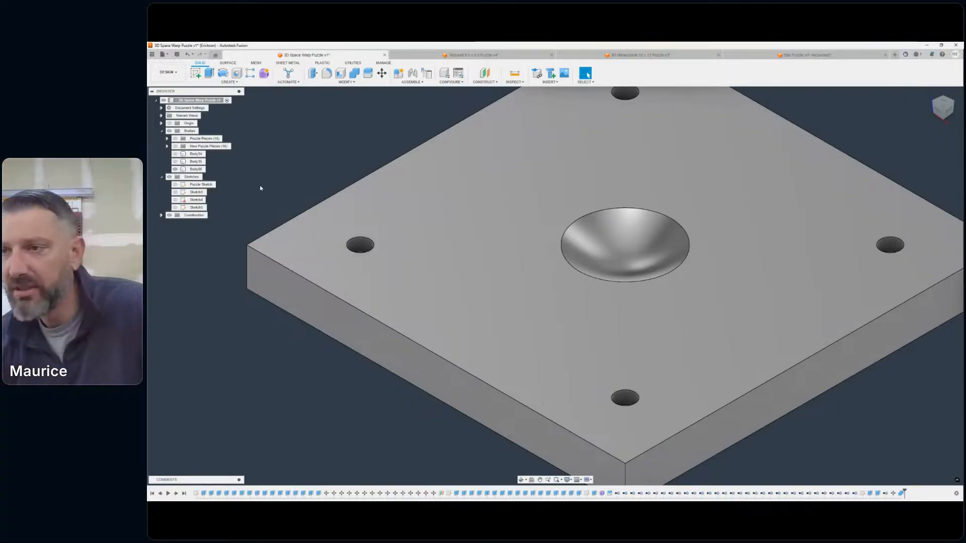
# - Show the new puzzle pieces again and look at how their corners sit over the holes in the base
pyautogui.click(175, 146)
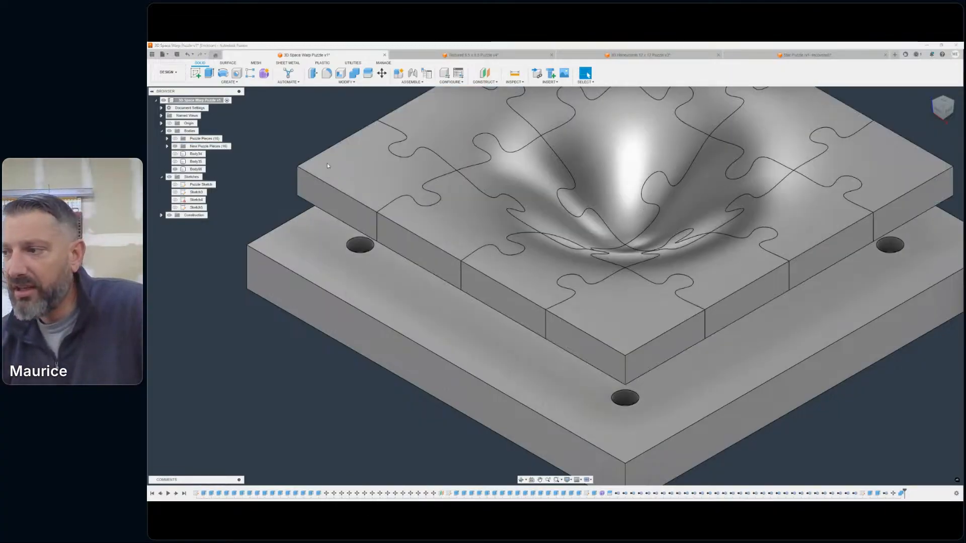
pyautogui.moveTo(775, 201); pyautogui.dragTo(789, 223, button='middle')
pyautogui.moveTo(941, 112)
pyautogui.mouseDown()
pyautogui.moveTo(957, 94)
pyautogui.moveTo(955, 114)
pyautogui.moveTo(925, 123)
pyautogui.mouseUp()
pyautogui.scroll(-1, 764, 292)
pyautogui.moveTo(761, 299); pyautogui.dragTo(665, 243, button='middle')
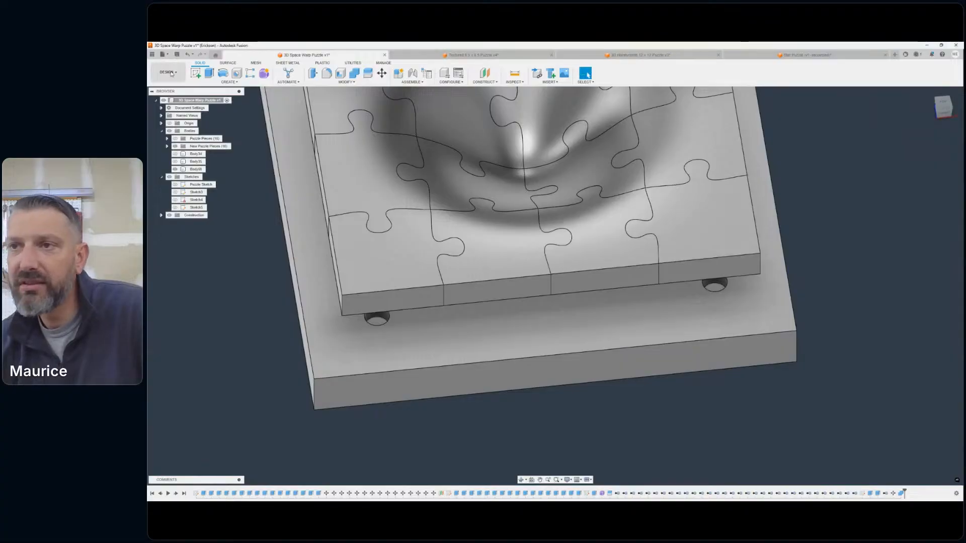
# - Start an Extrude using the floor faces of all four corner holes in the base as profiles
pyautogui.press('e')
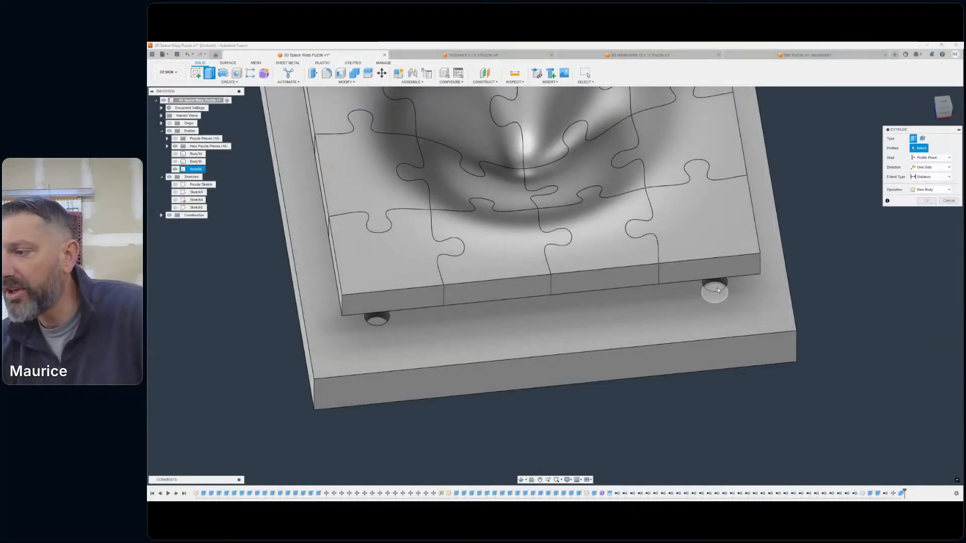
pyautogui.click(716, 286)
pyautogui.click(379, 323)
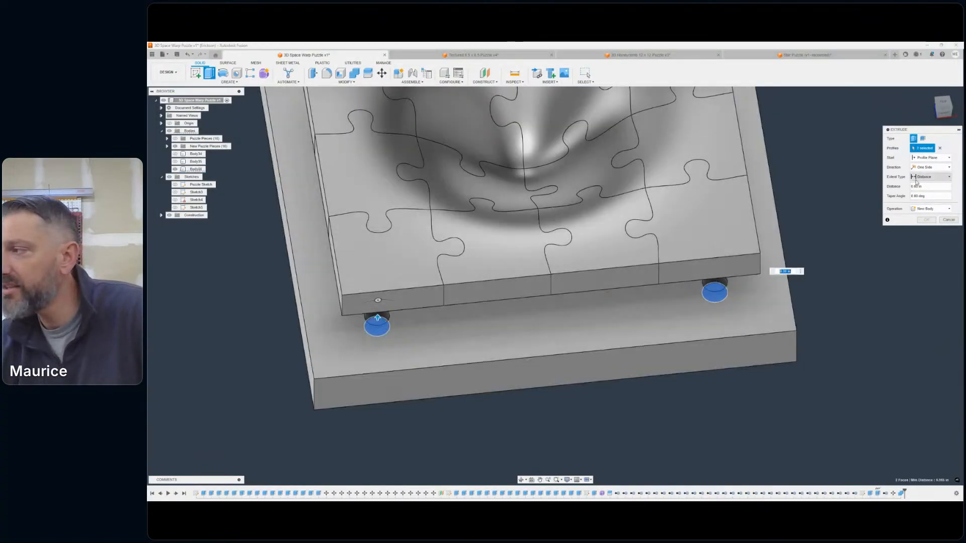
pyautogui.moveTo(943, 104)
pyautogui.mouseDown()
pyautogui.moveTo(961, 96)
pyautogui.moveTo(947, 118)
pyautogui.mouseUp()
pyautogui.moveTo(571, 390); pyautogui.dragTo(655, 277, button='middle')
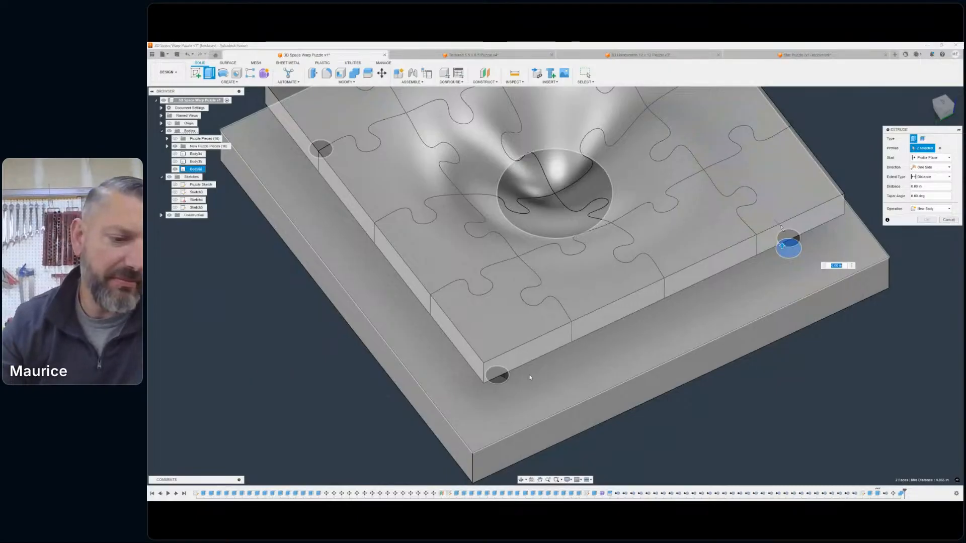
pyautogui.click(501, 384)
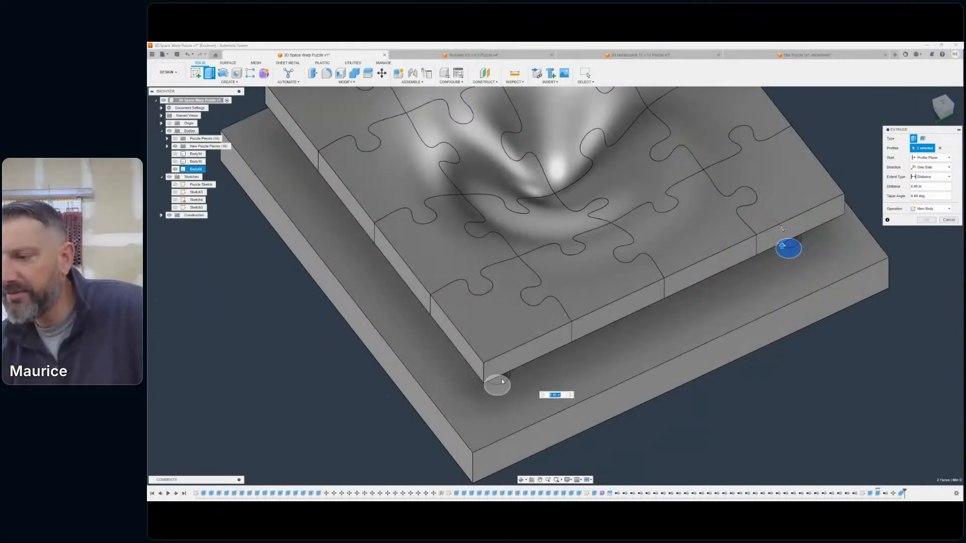
pyautogui.scroll(-1, 561, 397)
pyautogui.moveTo(560, 397); pyautogui.dragTo(816, 500, button='middle')
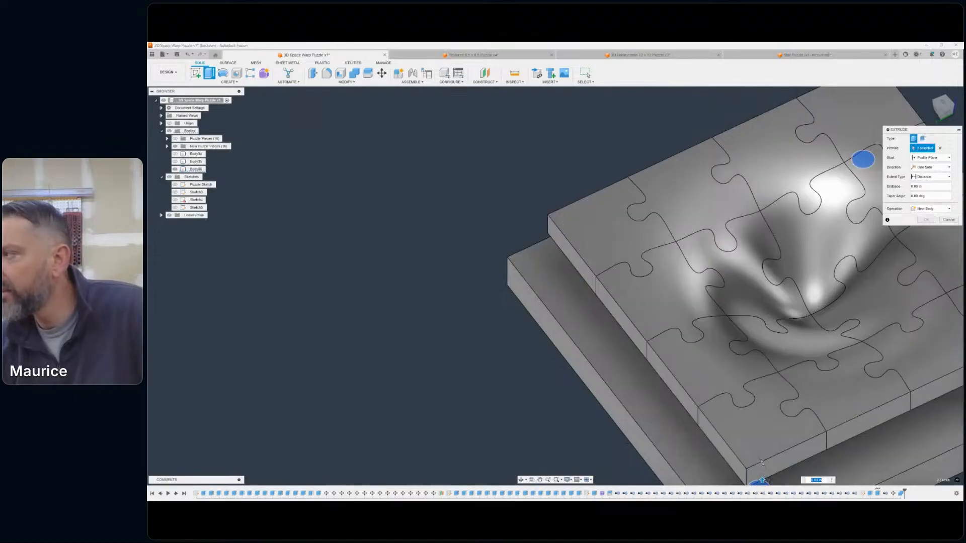
pyautogui.moveTo(946, 101); pyautogui.dragTo(952, 91)
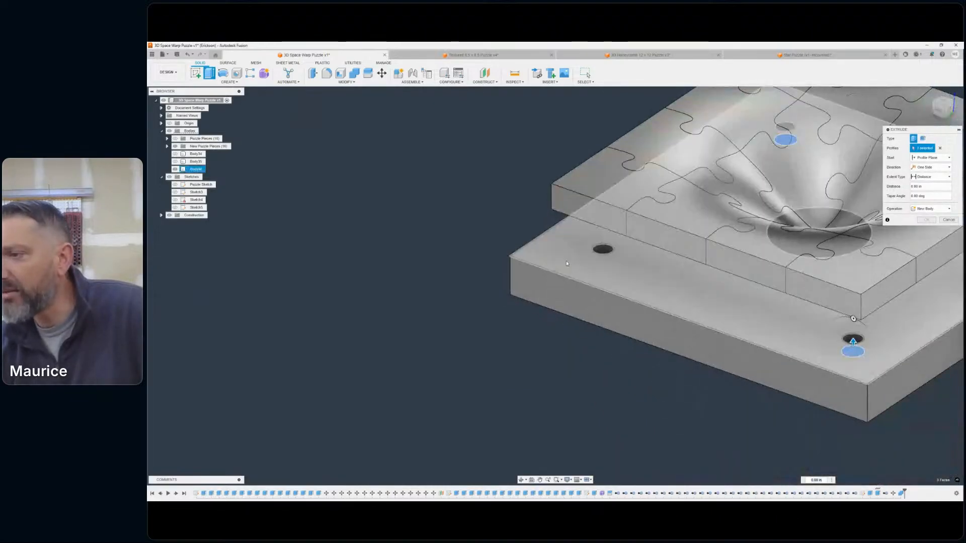
pyautogui.scroll(3, 571, 260)
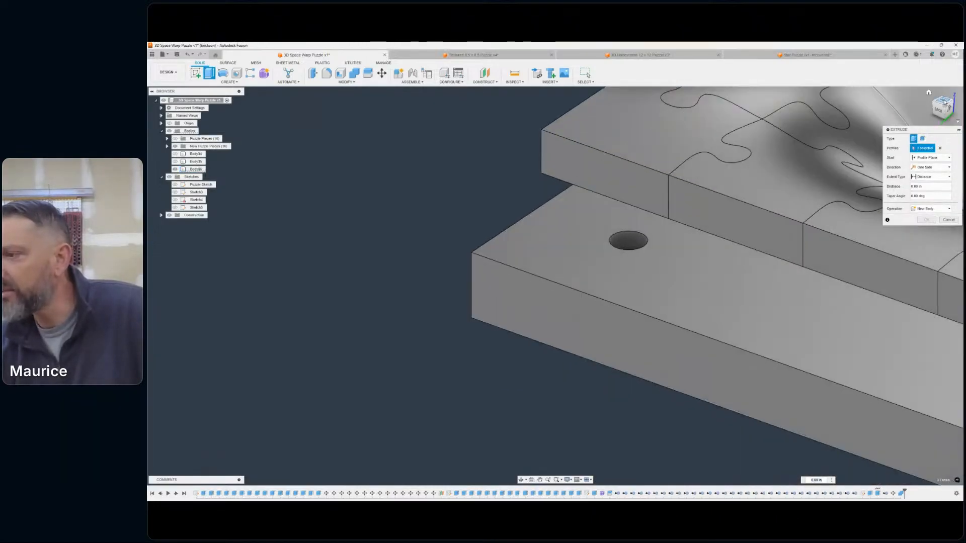
pyautogui.moveTo(945, 102); pyautogui.dragTo(941, 110)
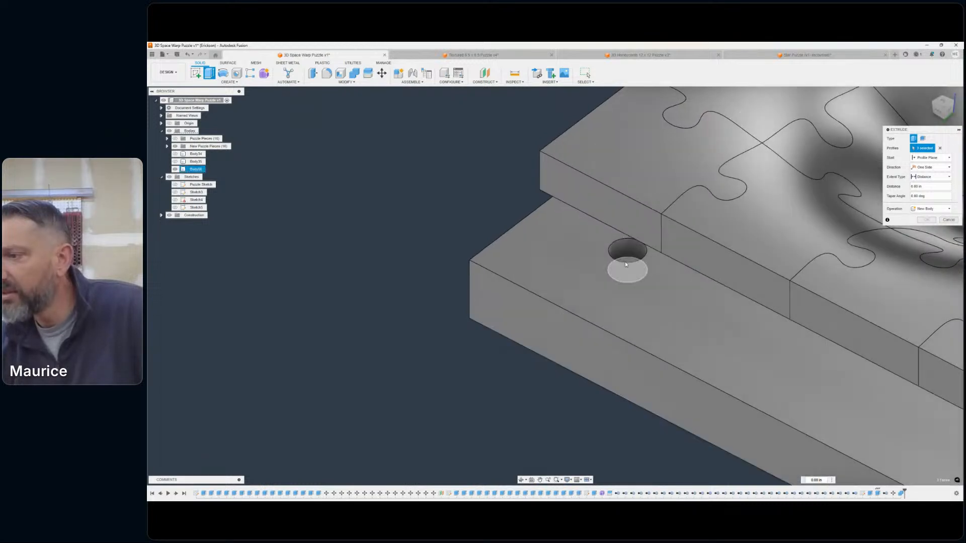
pyautogui.click(625, 263)
pyautogui.click(939, 112)
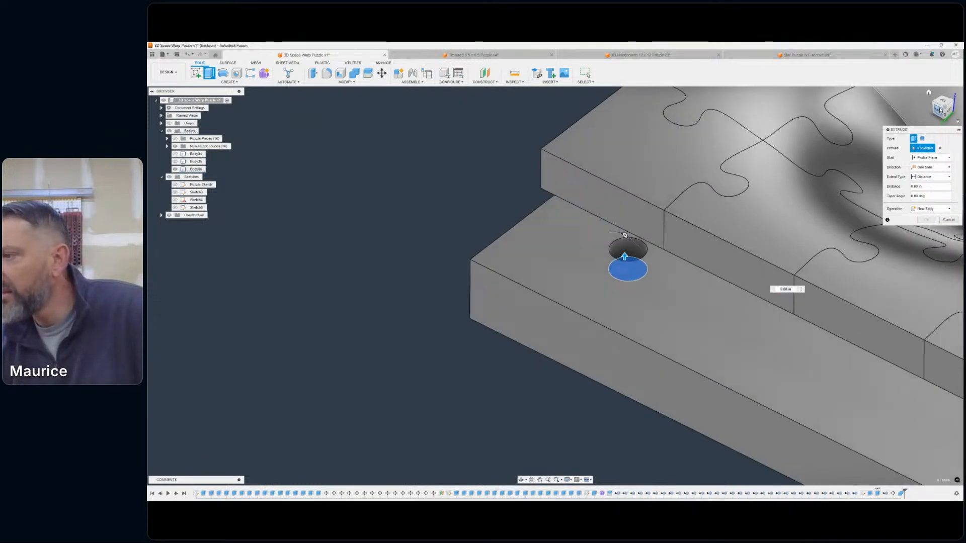
# - Pull the four post extrusions upward from the hole floors to about 1.40 in, so they run into the puzzle pieces
pyautogui.scroll(-4, 722, 231)
pyautogui.moveTo(716, 234); pyautogui.dragTo(665, 290, button='middle')
pyautogui.scroll(3, 555, 305)
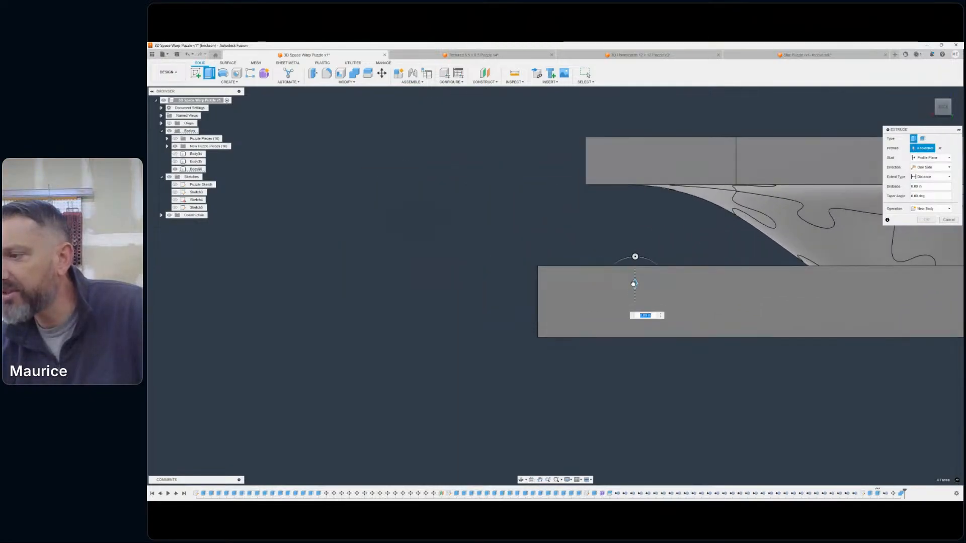
pyautogui.moveTo(634, 283); pyautogui.dragTo(651, 115)
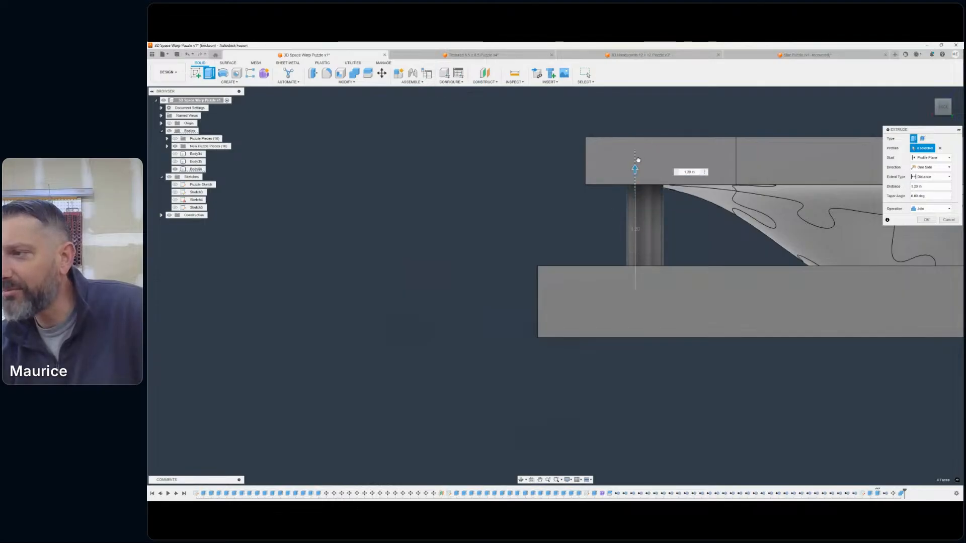
pyautogui.moveTo(638, 160); pyautogui.dragTo(663, 183)
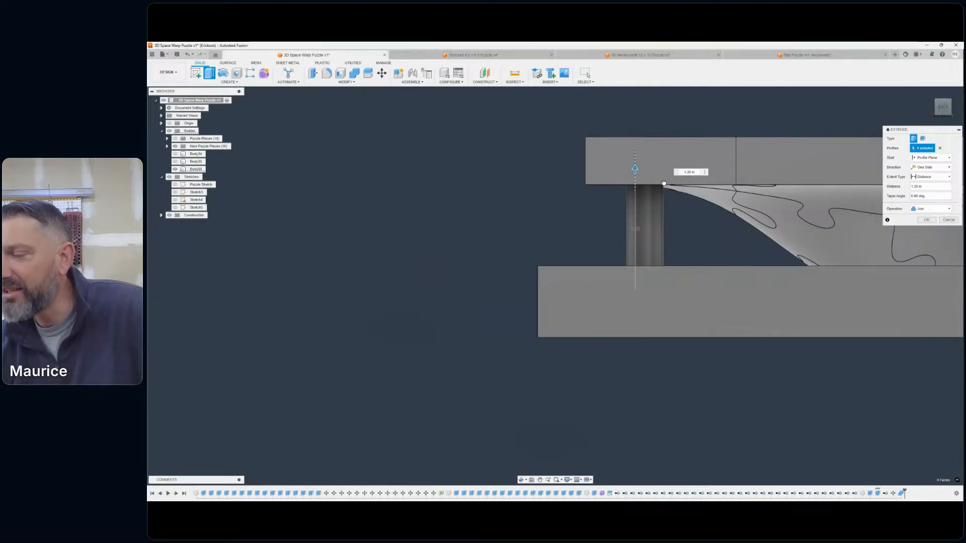
# - Change the visual style to Shaded with Hidden Edges
pyautogui.moveTo(561, 479); pyautogui.dragTo(569, 486)
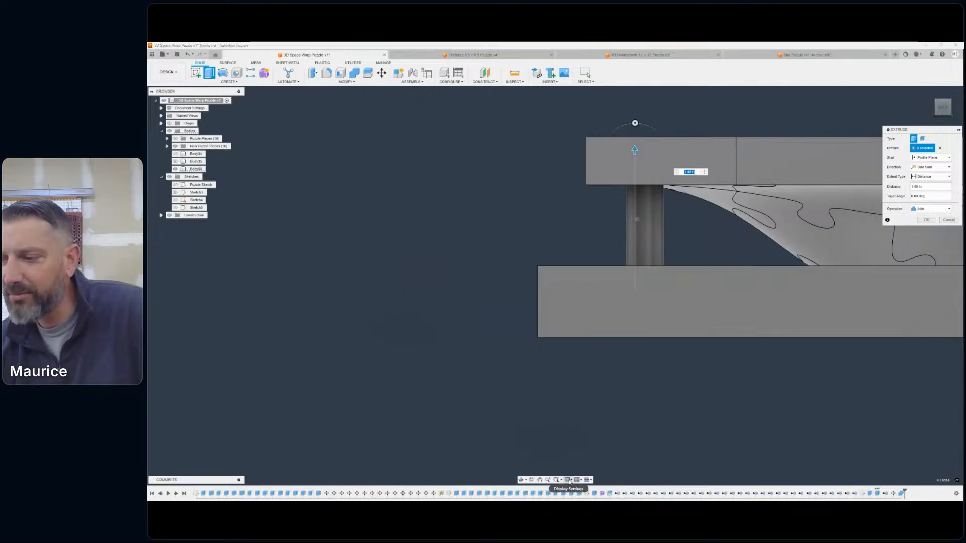
pyautogui.click(567, 480)
pyautogui.moveTo(596, 433)
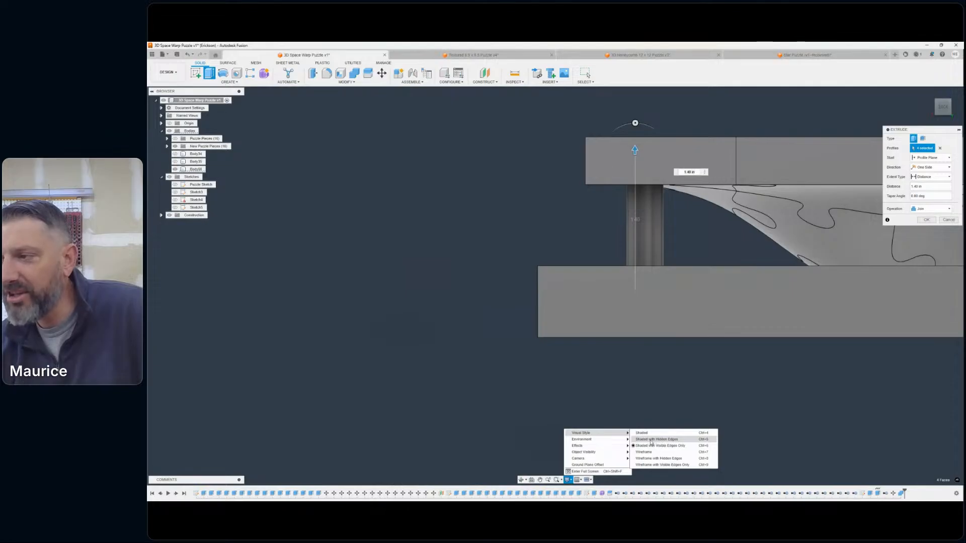
pyautogui.click(651, 441)
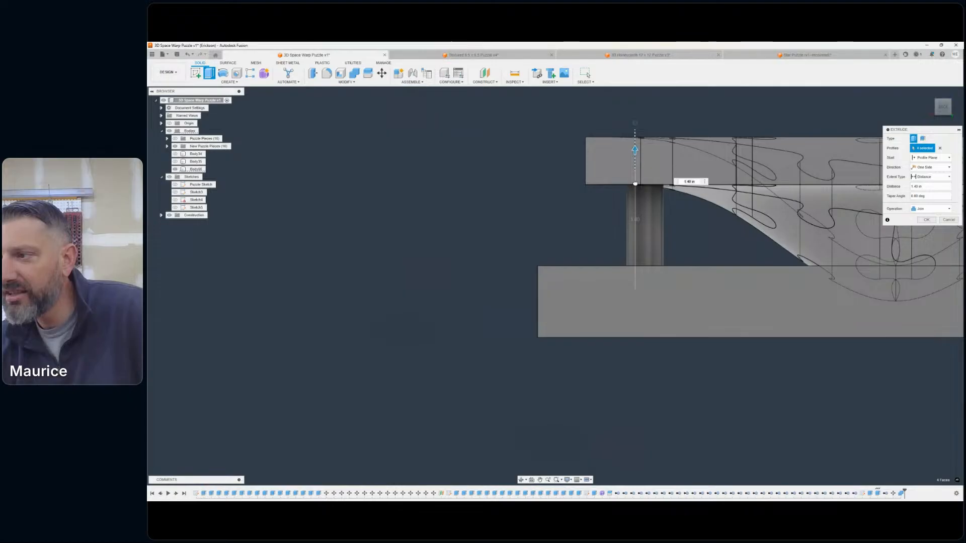
# - Shorten the post extrusions to 1.00 in, check them from the side, and extend them again to 1.40 in
pyautogui.moveTo(635, 150); pyautogui.dragTo(635, 188)
pyautogui.click(942, 108)
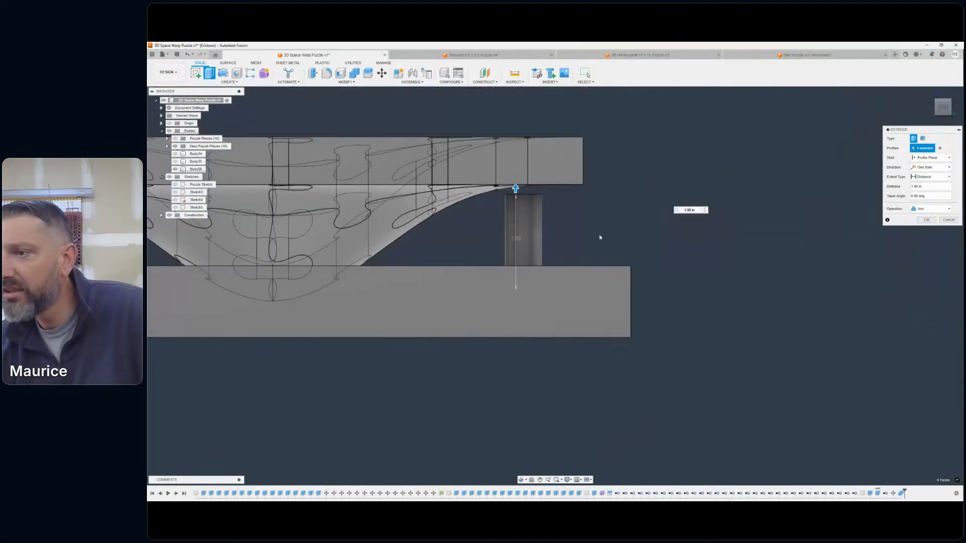
pyautogui.scroll(5, 649, 211)
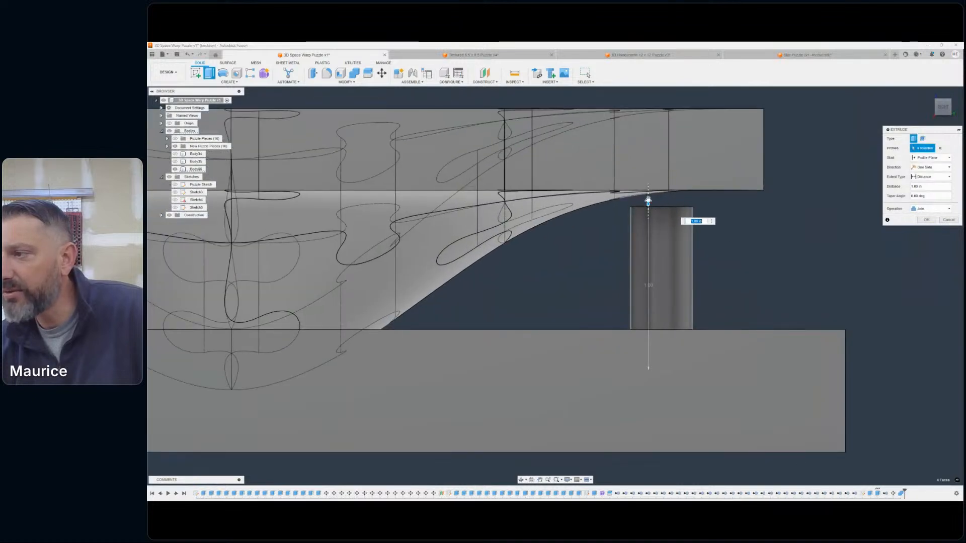
pyautogui.moveTo(648, 200); pyautogui.dragTo(648, 135)
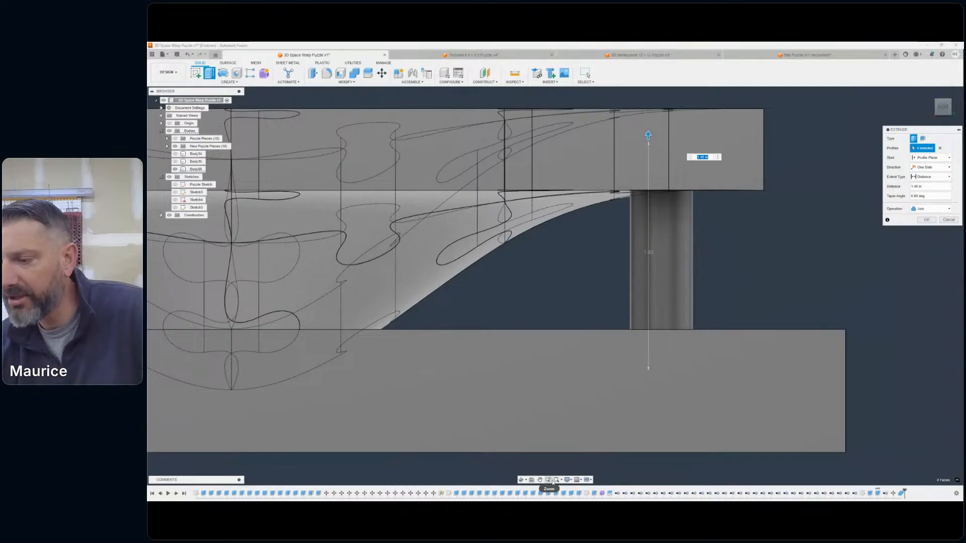
# - Switch the visual style to Wireframe with Hidden Edges
pyautogui.click(567, 480)
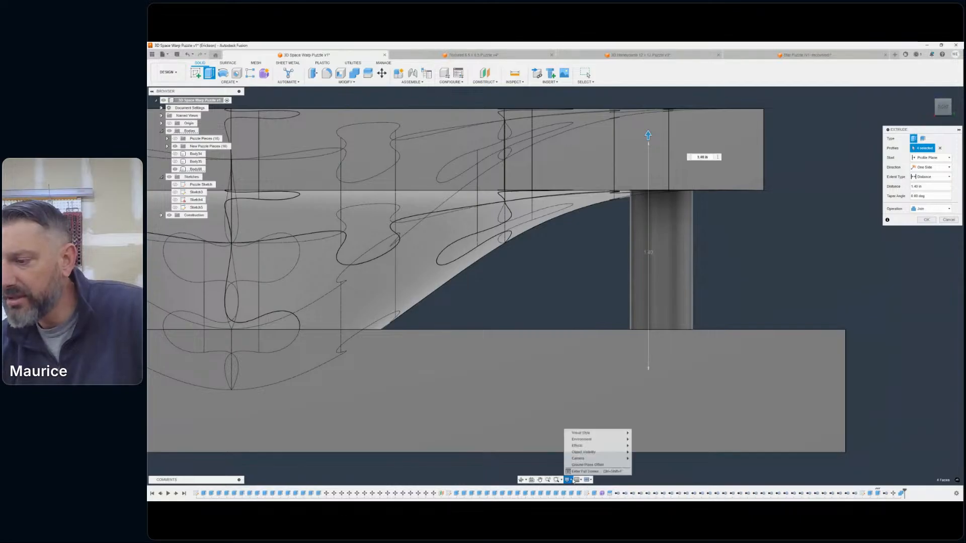
pyautogui.moveTo(599, 433)
pyautogui.click(660, 458)
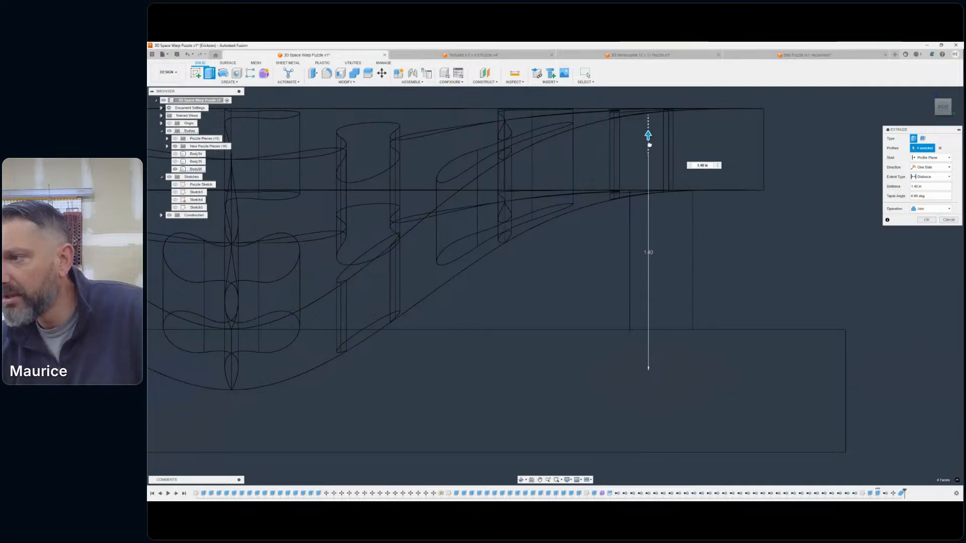
# - Try several post heights against the underside of the puzzle pieces and set the extrusion distance to 1.25 in
pyautogui.moveTo(650, 221); pyautogui.dragTo(663, 175)
pyautogui.moveTo(659, 230); pyautogui.dragTo(652, 148)
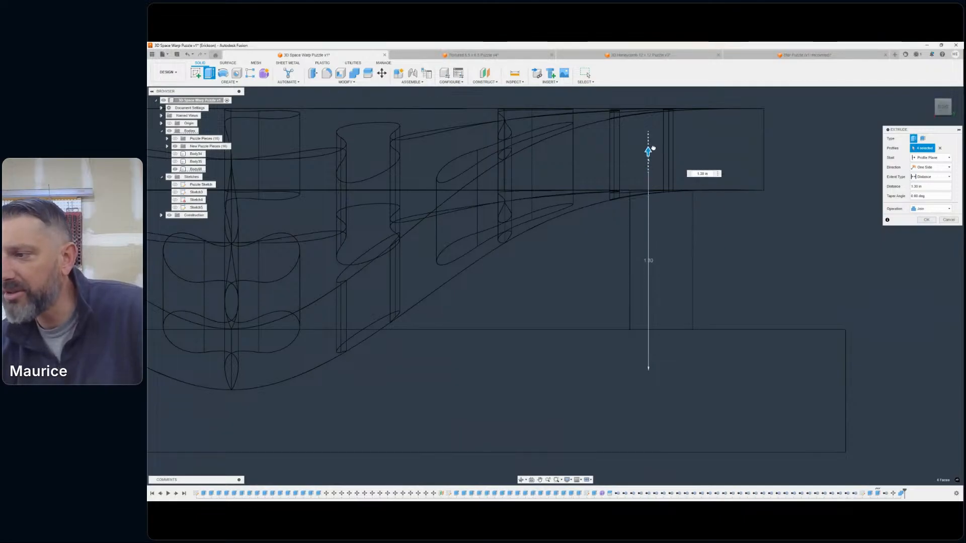
pyautogui.moveTo(650, 153); pyautogui.dragTo(657, 185)
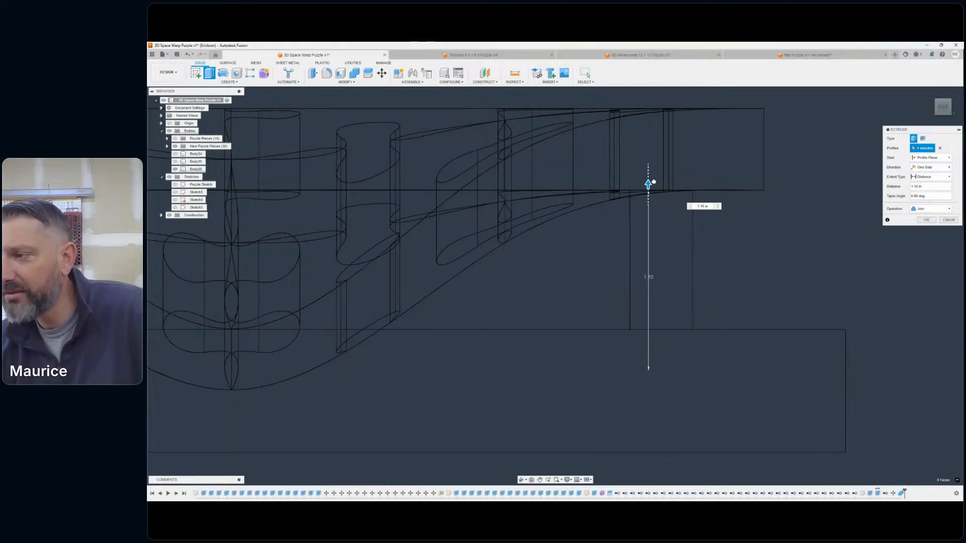
pyautogui.moveTo(648, 184); pyautogui.dragTo(704, 177)
pyautogui.doubleClick(701, 173)
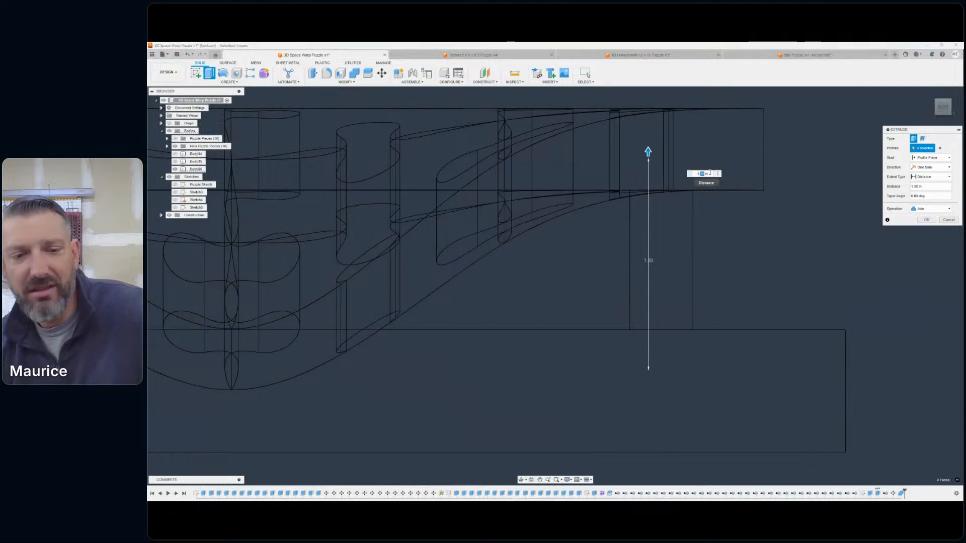
pyautogui.write('25')
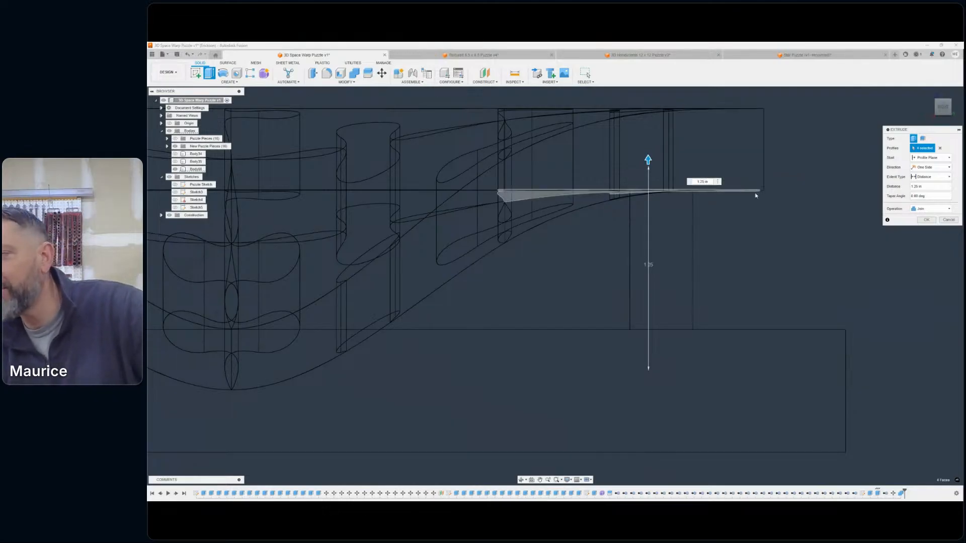
# - Compare a post with the corner piece from the back and raise the extrusion distance to about 1.35 in
pyautogui.scroll(-4, 847, 166)
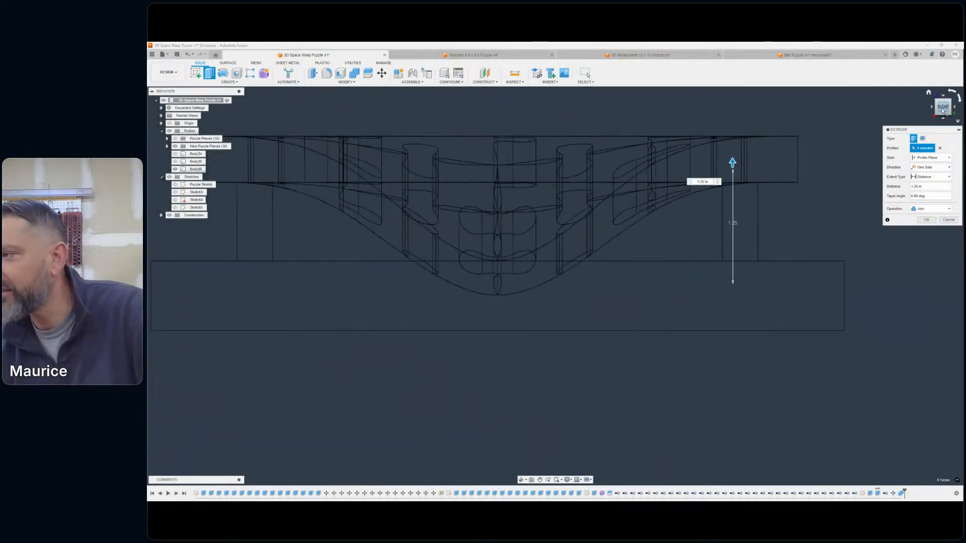
pyautogui.moveTo(943, 112)
pyautogui.keyDown('shift'); pyautogui.mouseDown(button='middle')
pyautogui.moveTo(891, 153)
pyautogui.moveTo(815, 187)
pyautogui.mouseUp(button='middle'); pyautogui.keyUp('shift')
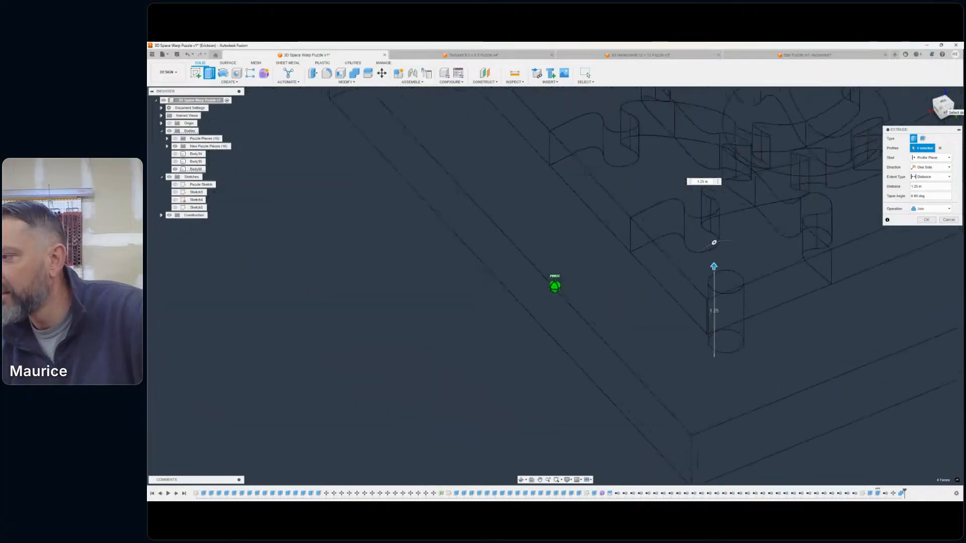
pyautogui.moveTo(916, 143); pyautogui.dragTo(883, 108)
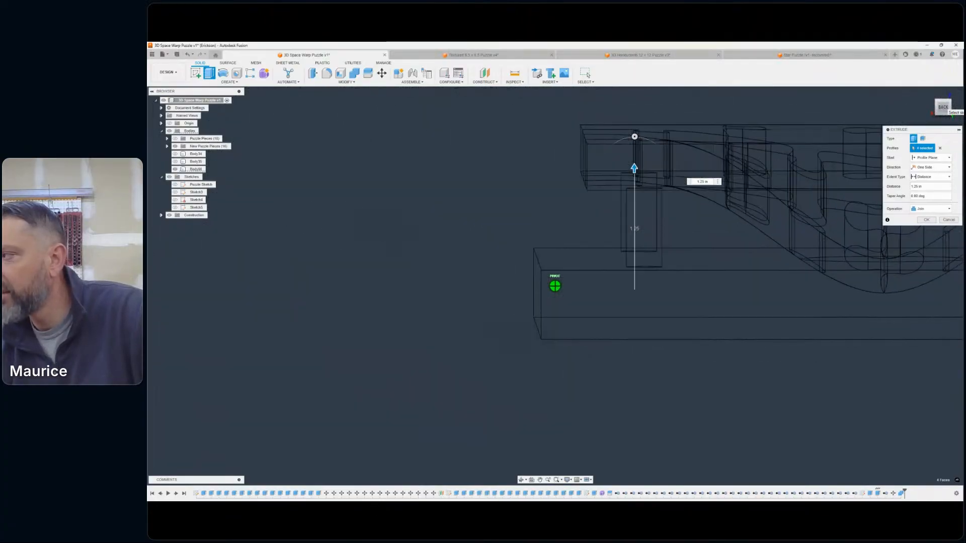
pyautogui.click(944, 110)
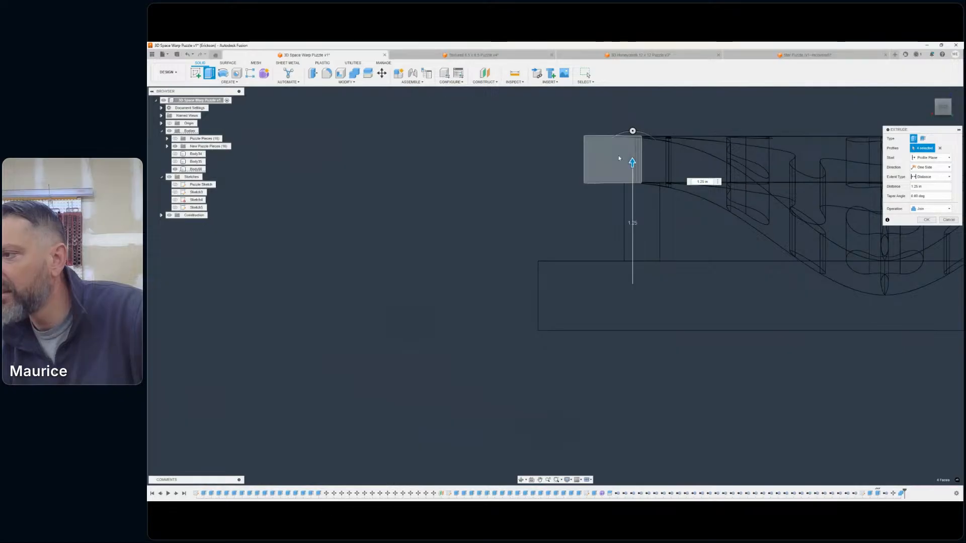
pyautogui.scroll(4, 629, 168)
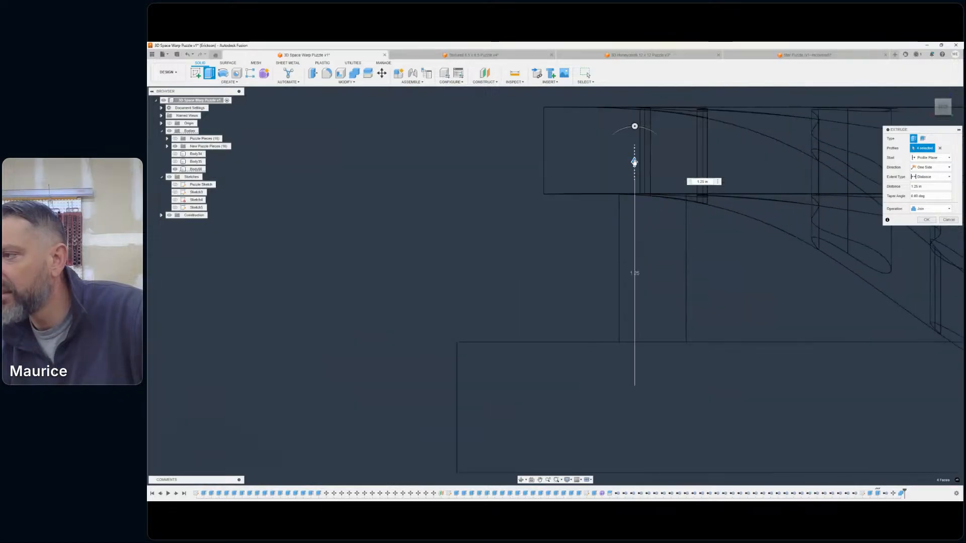
pyautogui.moveTo(635, 159); pyautogui.dragTo(636, 144)
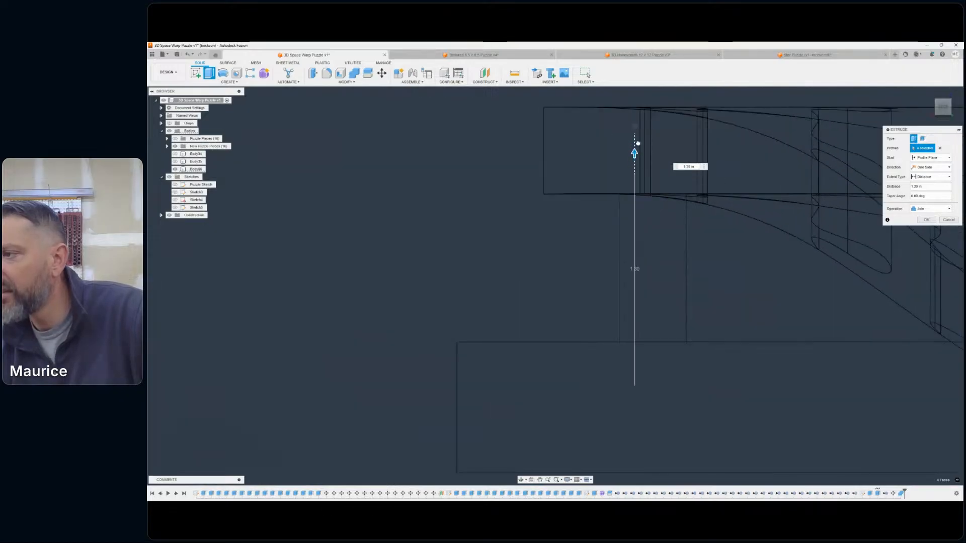
# - Check the posts against the puzzle from the side, shorten them to 1.00 in, and discard the extrusion
pyautogui.moveTo(944, 108)
pyautogui.mouseDown()
pyautogui.moveTo(960, 123)
pyautogui.moveTo(962, 101)
pyautogui.mouseUp()
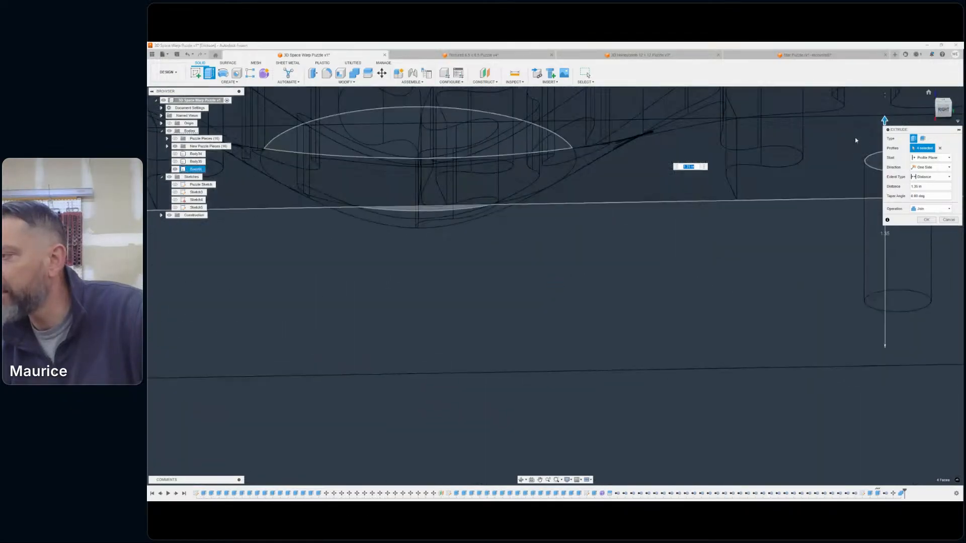
pyautogui.scroll(-6, 802, 184)
pyautogui.moveTo(781, 238); pyautogui.dragTo(725, 284, button='middle')
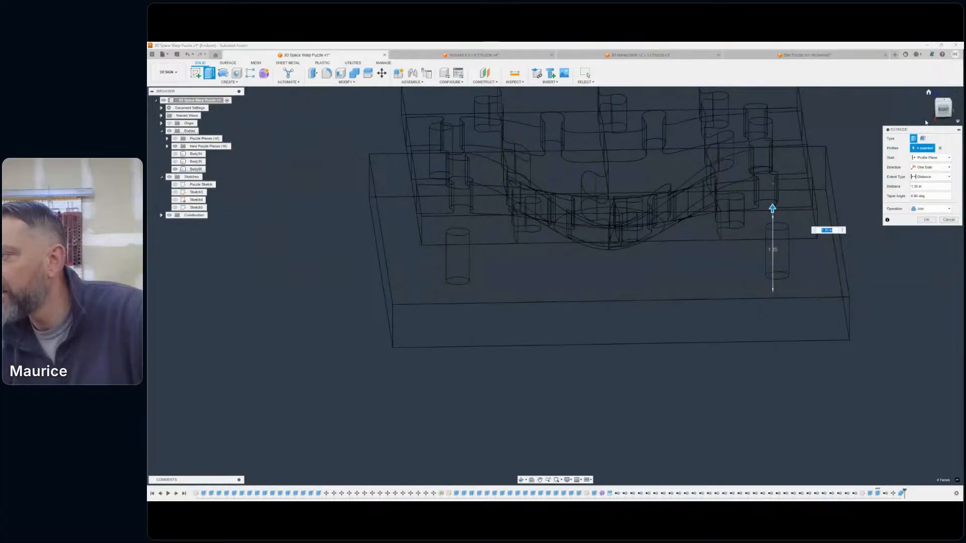
pyautogui.click(943, 110)
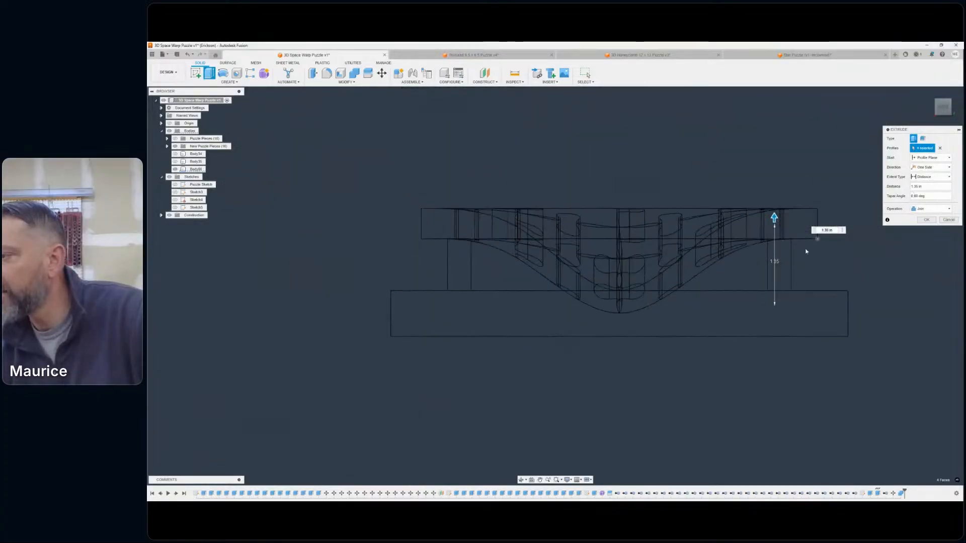
pyautogui.scroll(4, 801, 244)
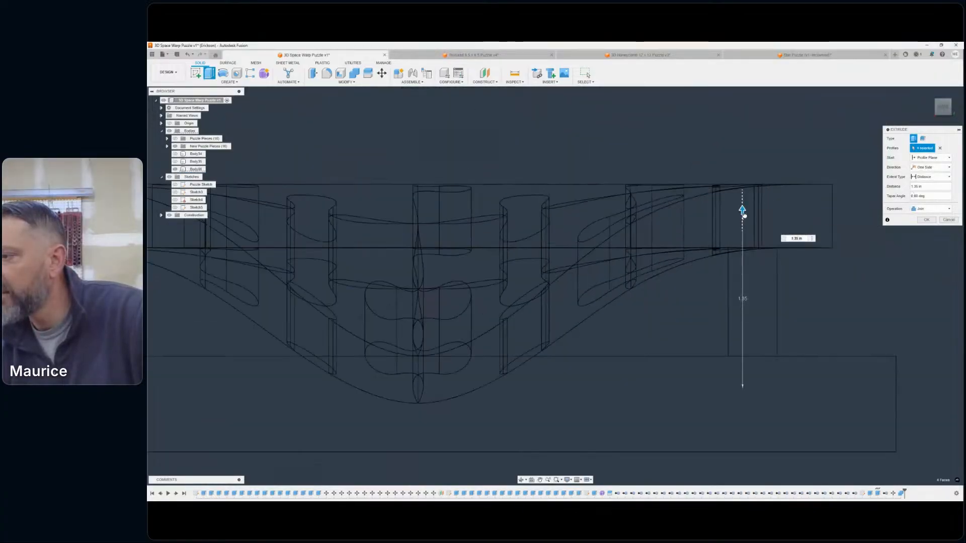
pyautogui.moveTo(747, 255); pyautogui.dragTo(743, 255)
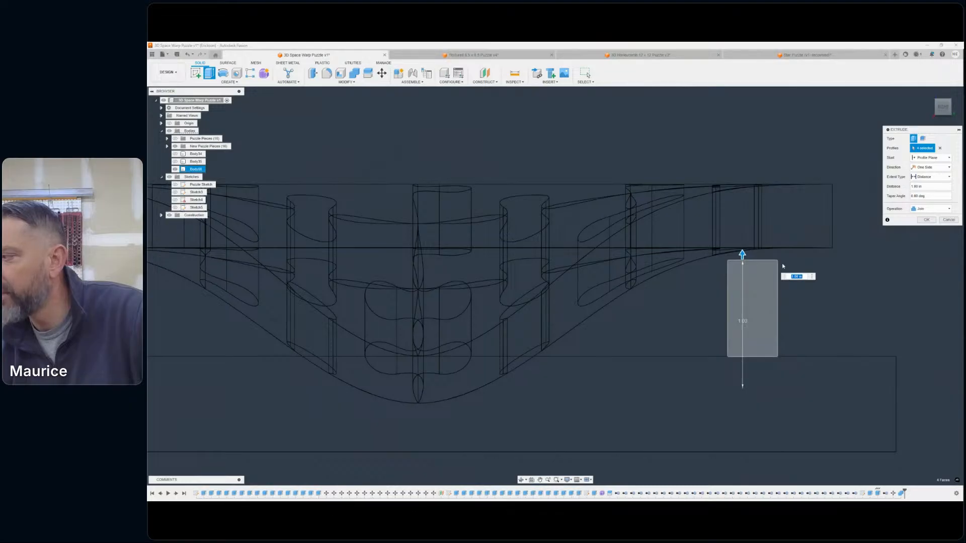
pyautogui.click(949, 222)
pyautogui.scroll(-5, 845, 279)
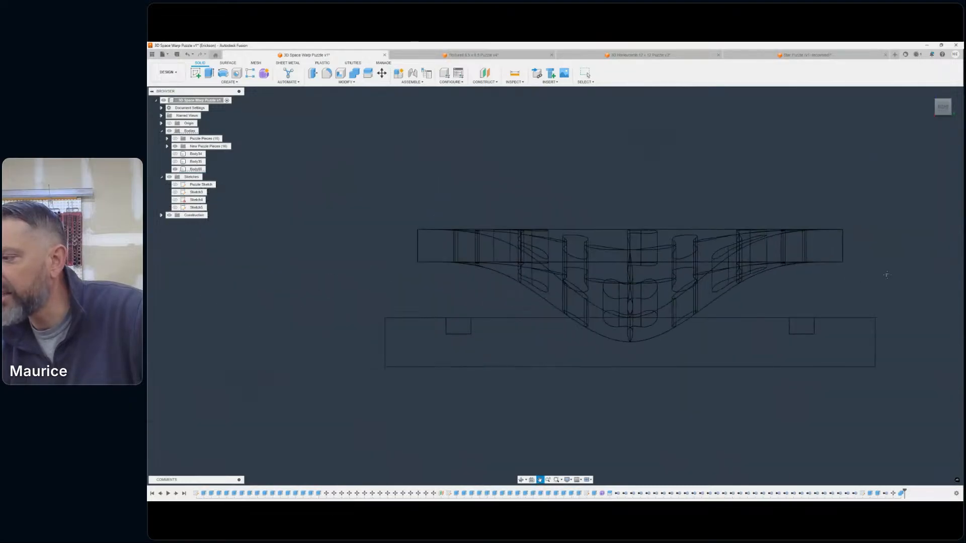
# - Switch the visual style to Shaded with Visible Edges Only
pyautogui.keyDown('shift'); pyautogui.moveTo(927, 162); pyautogui.dragTo(791, 214, button='middle'); pyautogui.keyUp('shift')
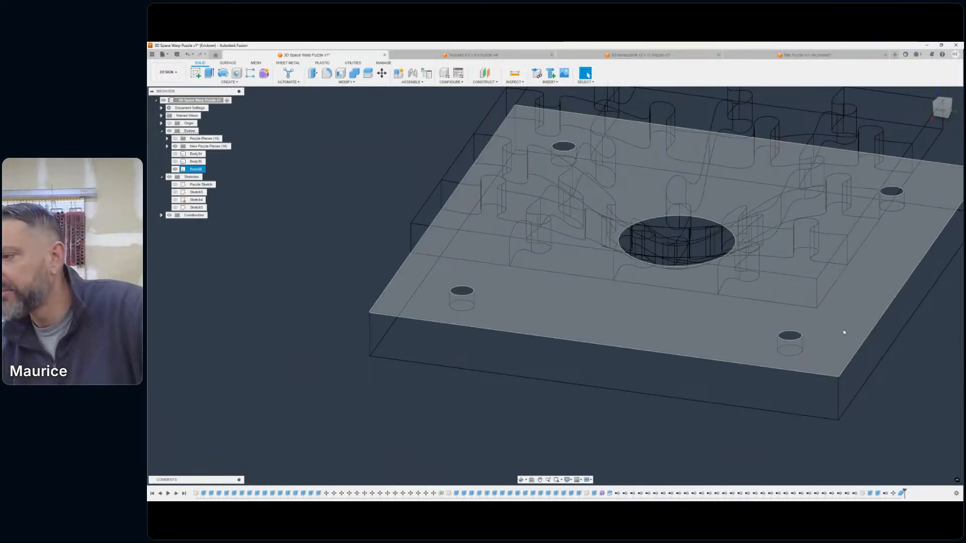
pyautogui.click(567, 480)
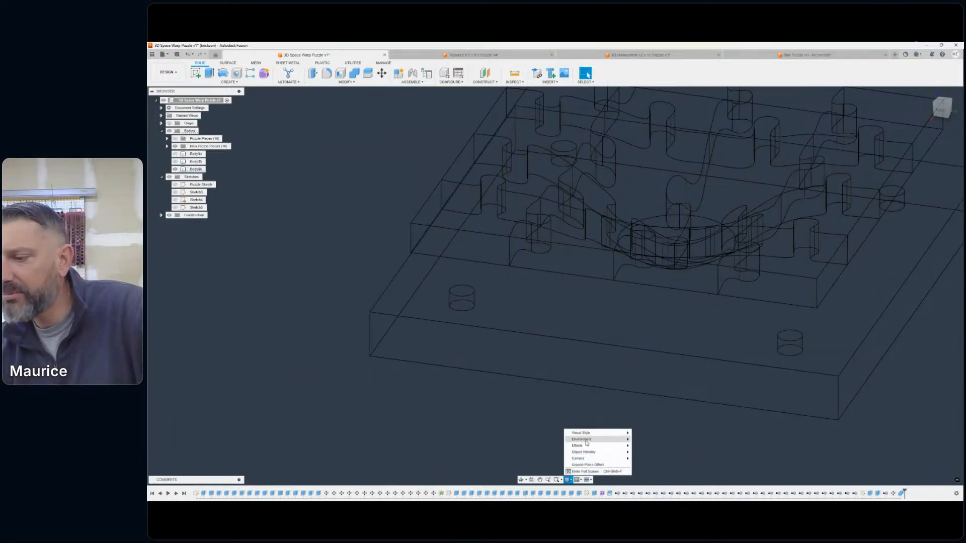
pyautogui.moveTo(595, 433)
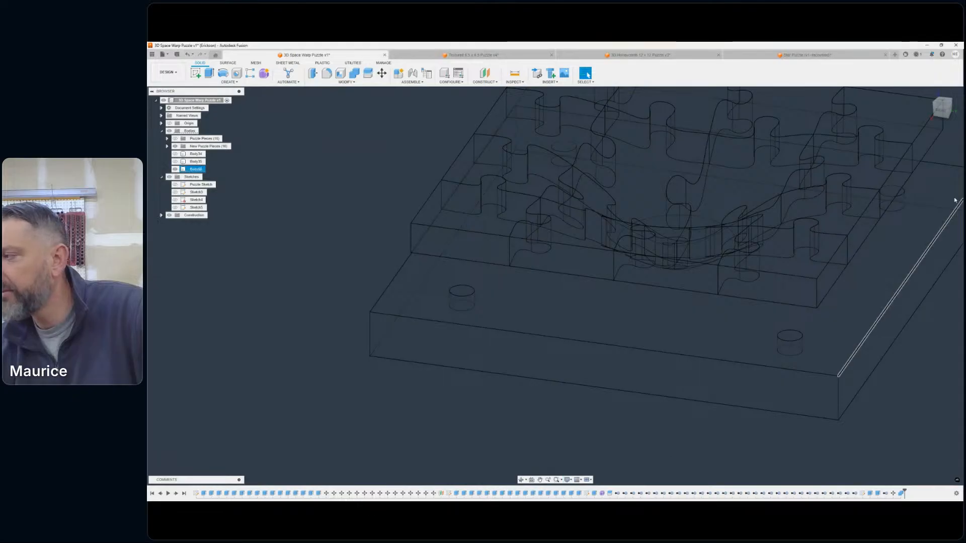
pyautogui.moveTo(941, 110); pyautogui.dragTo(932, 116)
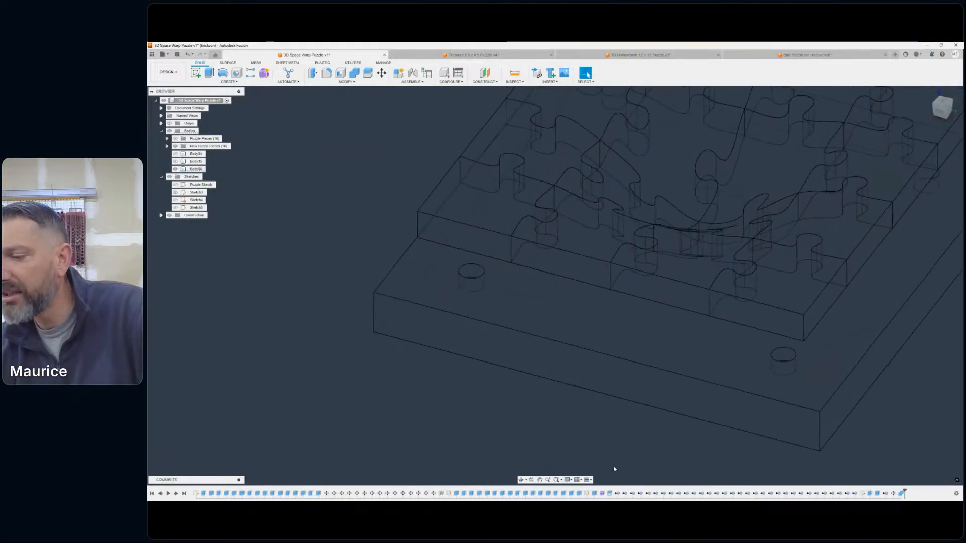
pyautogui.click(567, 480)
pyautogui.moveTo(586, 432)
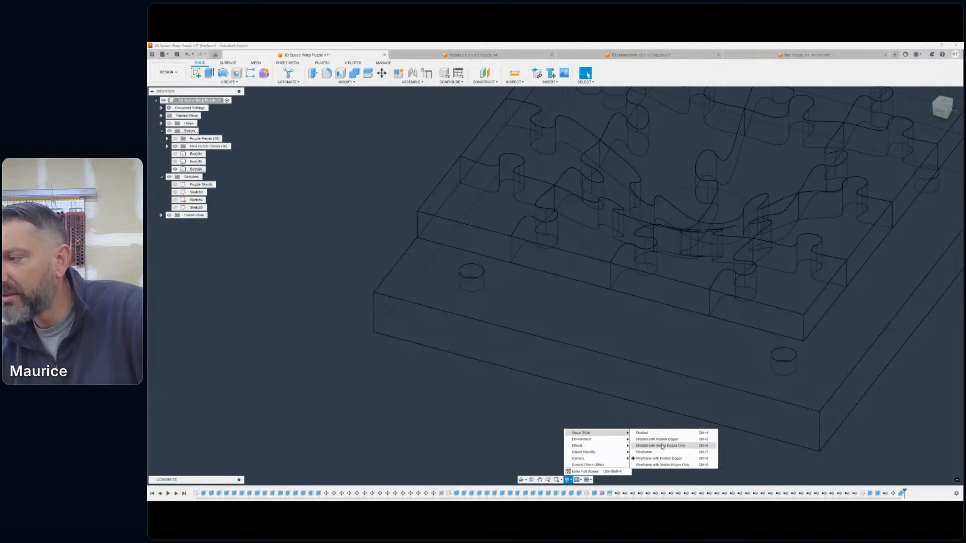
pyautogui.click(663, 445)
pyautogui.scroll(-1, 797, 370)
pyautogui.moveTo(801, 368); pyautogui.dragTo(713, 368, button='middle')
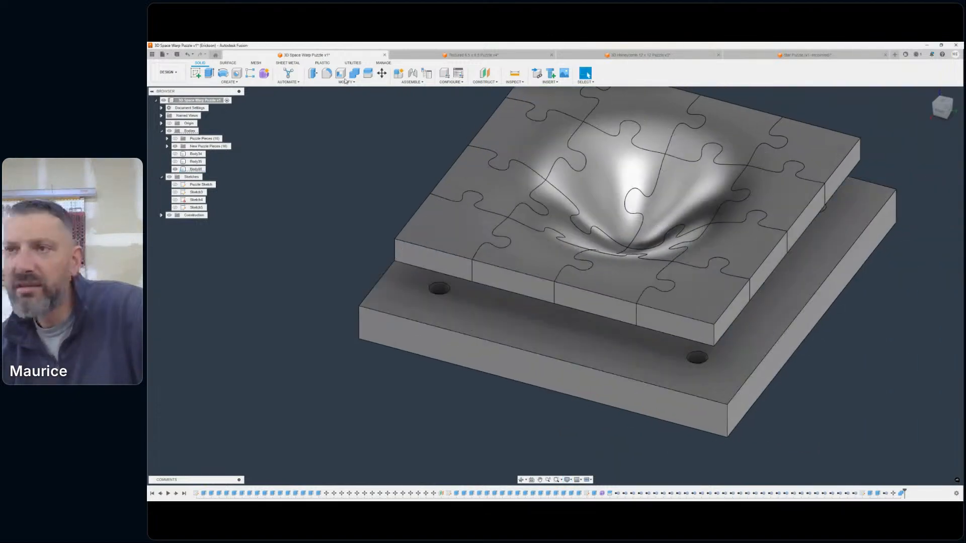
# - Start a new extrusion using the floors of two corner holes in the base as profiles
pyautogui.click(209, 72)
pyautogui.scroll(4, 650, 369)
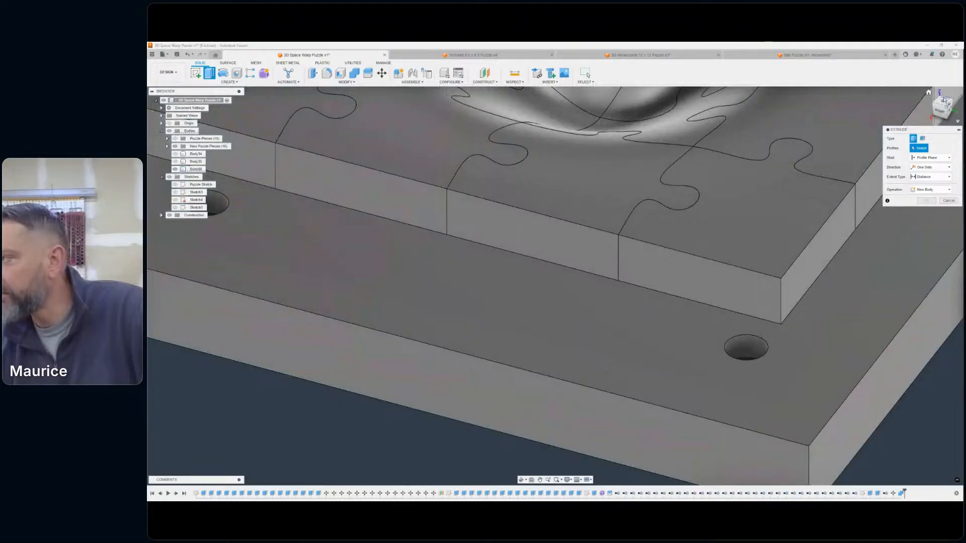
pyautogui.keyDown('shift'); pyautogui.moveTo(652, 359); pyautogui.dragTo(653, 385, button='middle'); pyautogui.keyUp('shift')
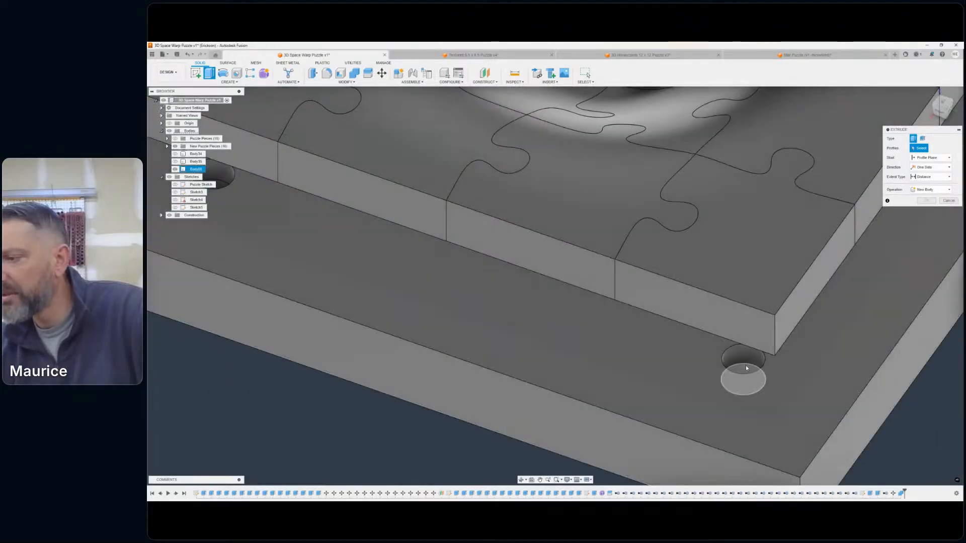
pyautogui.click(747, 368)
pyautogui.scroll(-5, 789, 369)
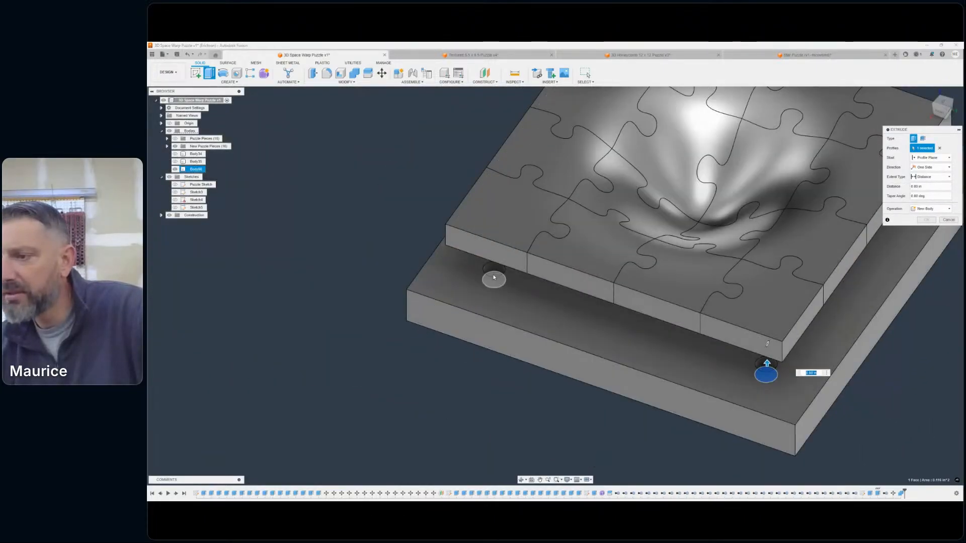
pyautogui.click(493, 278)
# - Add the floors of the remaining two corner holes to the extrusion profiles
pyautogui.moveTo(774, 282); pyautogui.dragTo(423, 342, button='middle')
pyautogui.scroll(4, 568, 201)
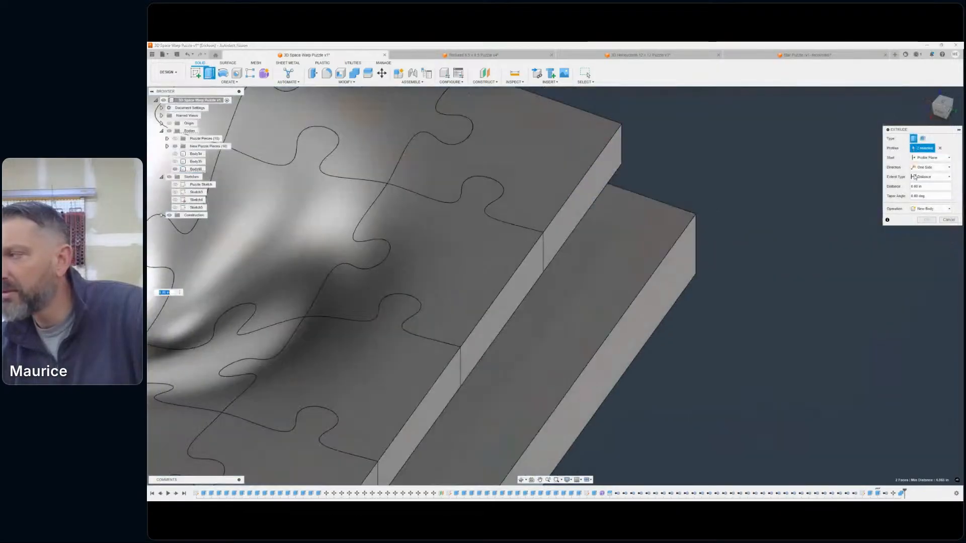
pyautogui.moveTo(941, 99); pyautogui.dragTo(908, 106)
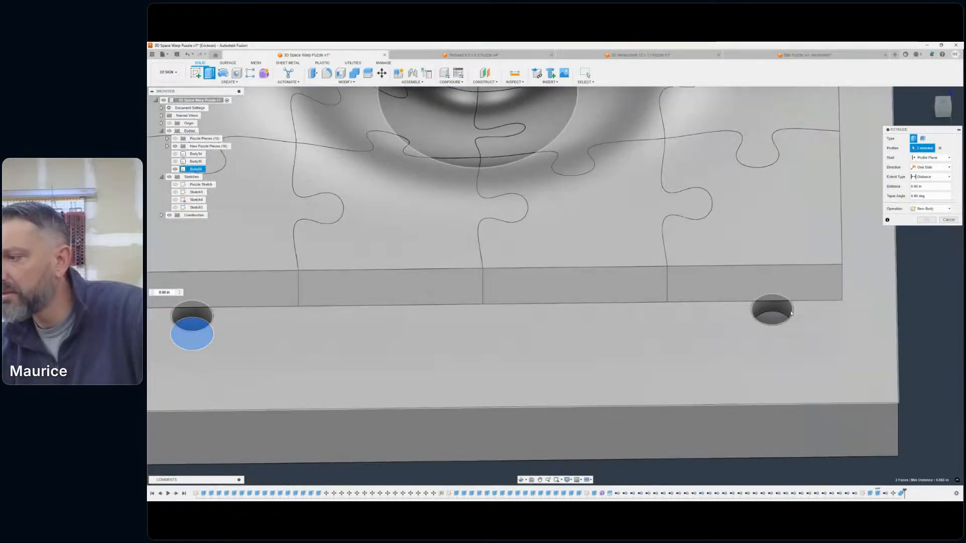
pyautogui.click(769, 323)
pyautogui.scroll(-4, 825, 305)
pyautogui.moveTo(787, 322); pyautogui.dragTo(528, 414, button='middle')
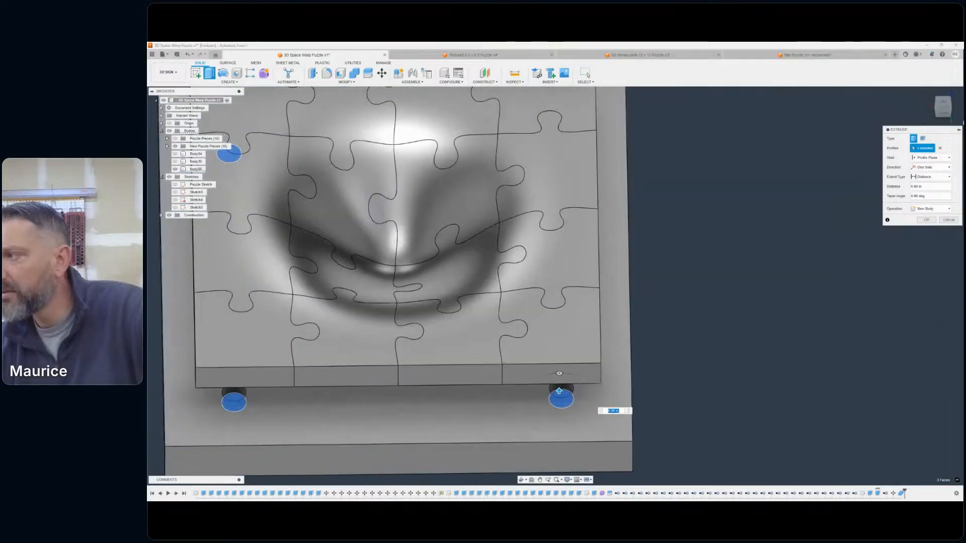
pyautogui.moveTo(938, 107); pyautogui.dragTo(908, 106)
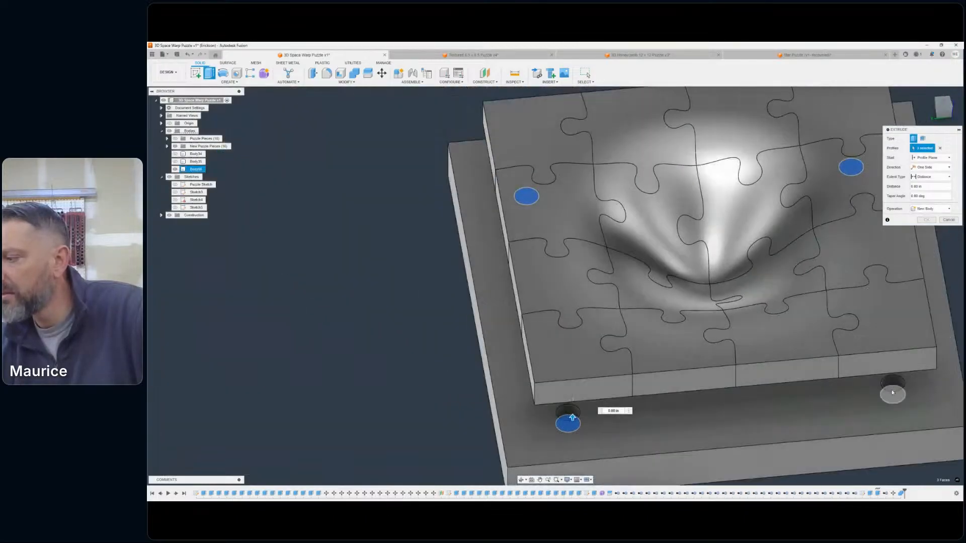
pyautogui.click(895, 384)
pyautogui.scroll(-3, 895, 385)
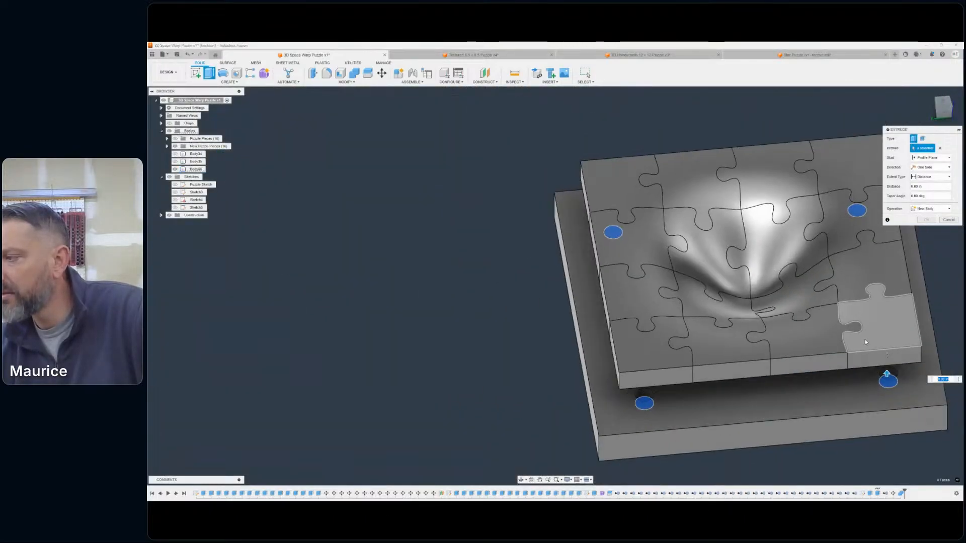
# - Extrude the four hole-floor profiles upward 1.50 in into the puzzle pieces
pyautogui.moveTo(855, 352); pyautogui.dragTo(796, 343, button='middle')
pyautogui.moveTo(945, 114); pyautogui.dragTo(910, 112)
pyautogui.scroll(-3, 723, 306)
pyautogui.moveTo(725, 307); pyautogui.dragTo(747, 176, button='middle')
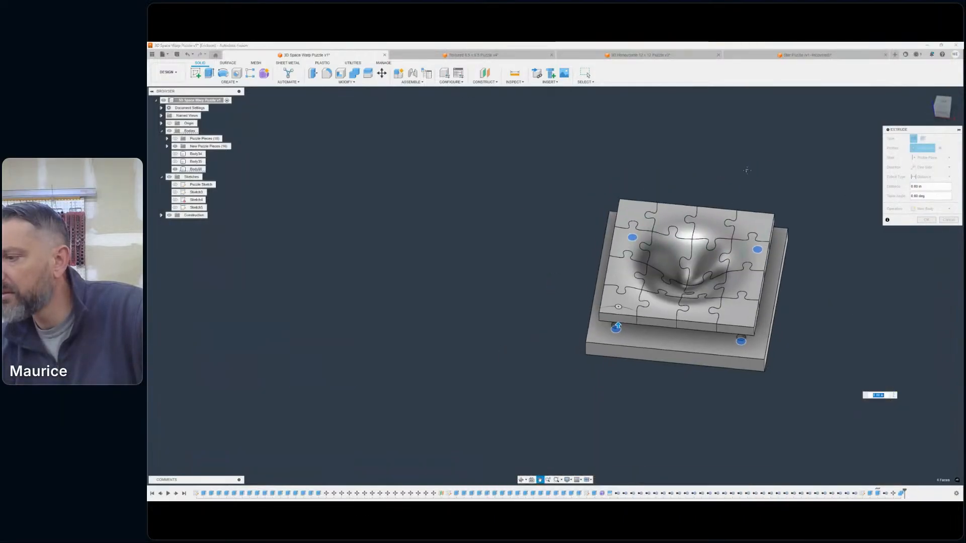
pyautogui.scroll(4, 733, 259)
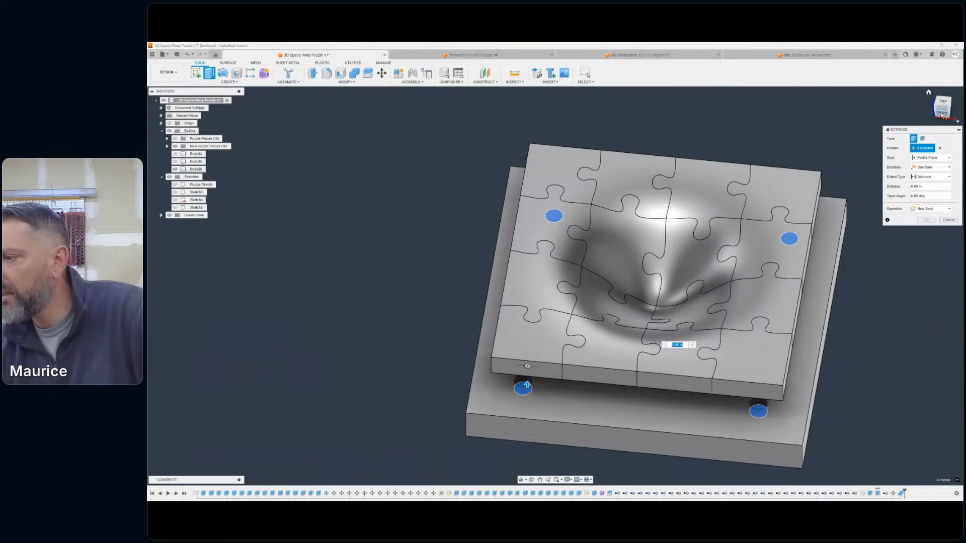
pyautogui.click(941, 113)
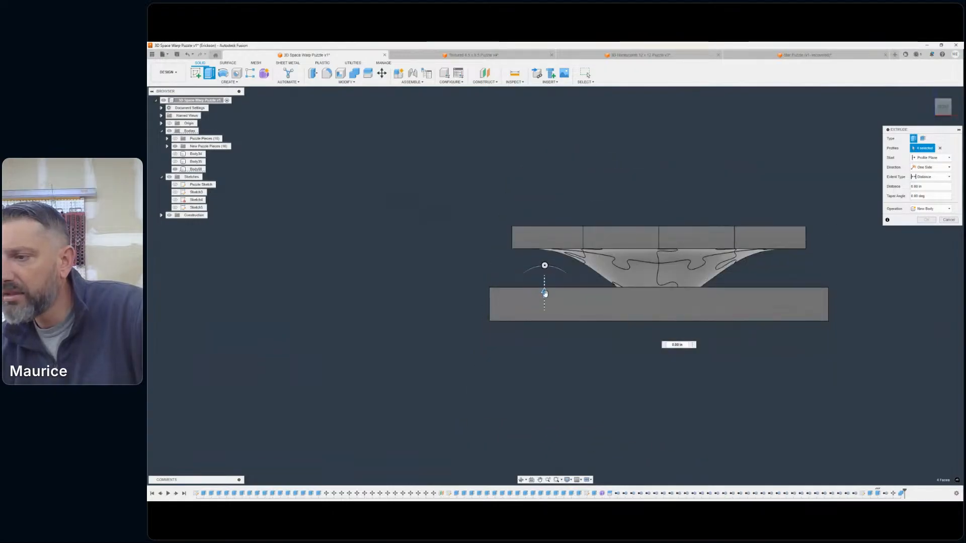
pyautogui.moveTo(543, 292); pyautogui.dragTo(550, 228)
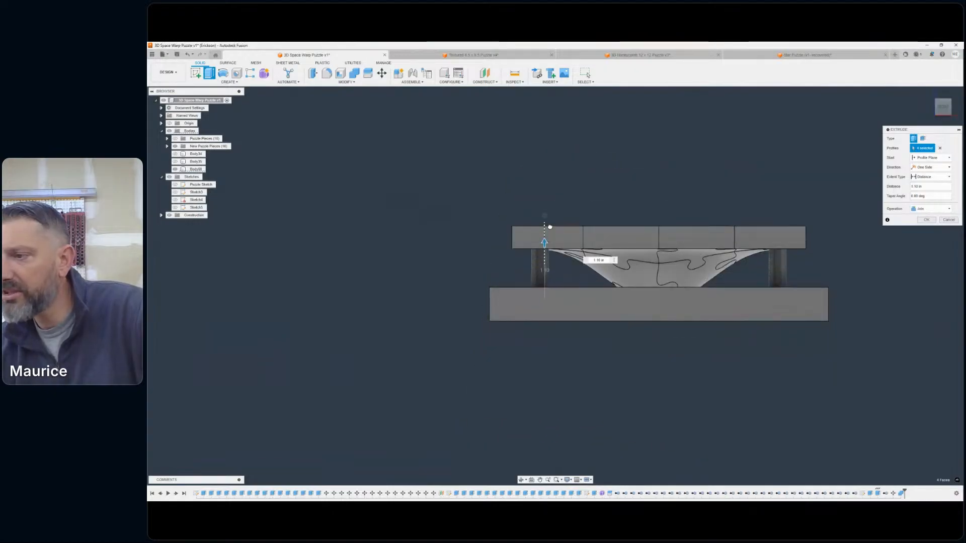
# - Set the extrusion's operation to New Body and switch the visual style to Wireframe with Hidden Edges
pyautogui.click(570, 481)
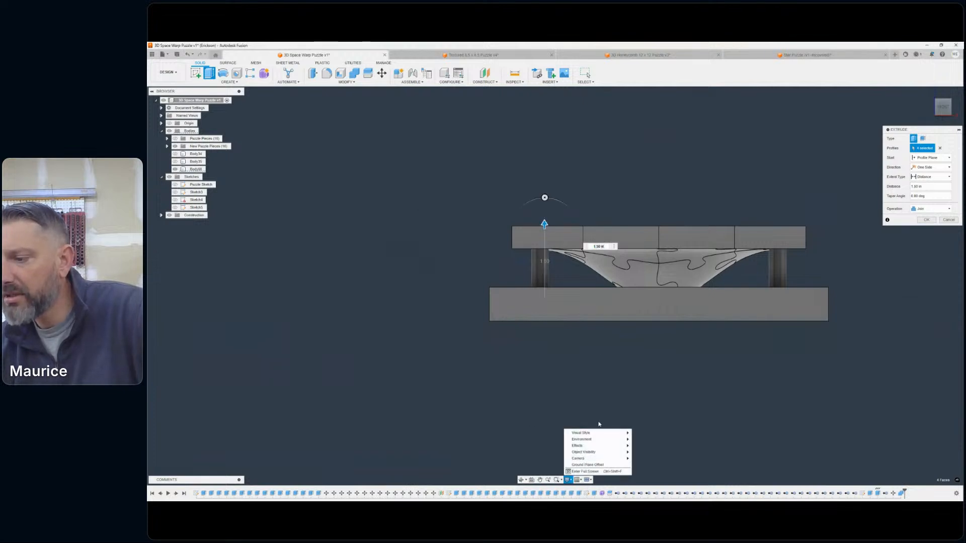
pyautogui.moveTo(593, 433)
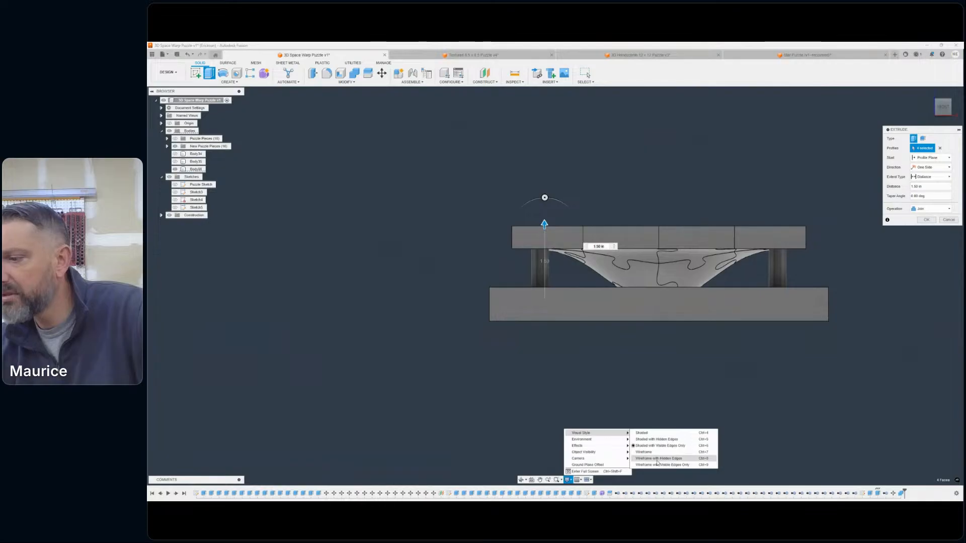
pyautogui.click(928, 209)
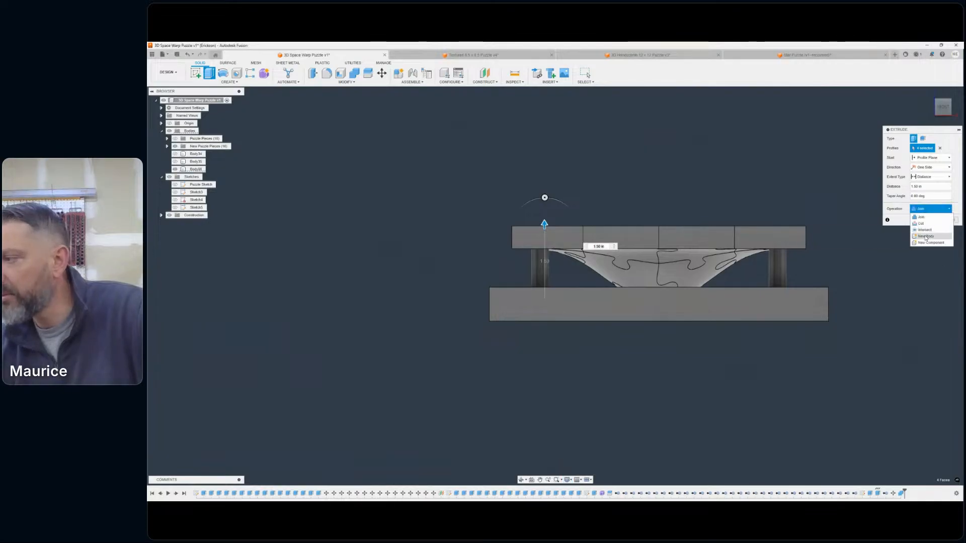
pyautogui.click(925, 236)
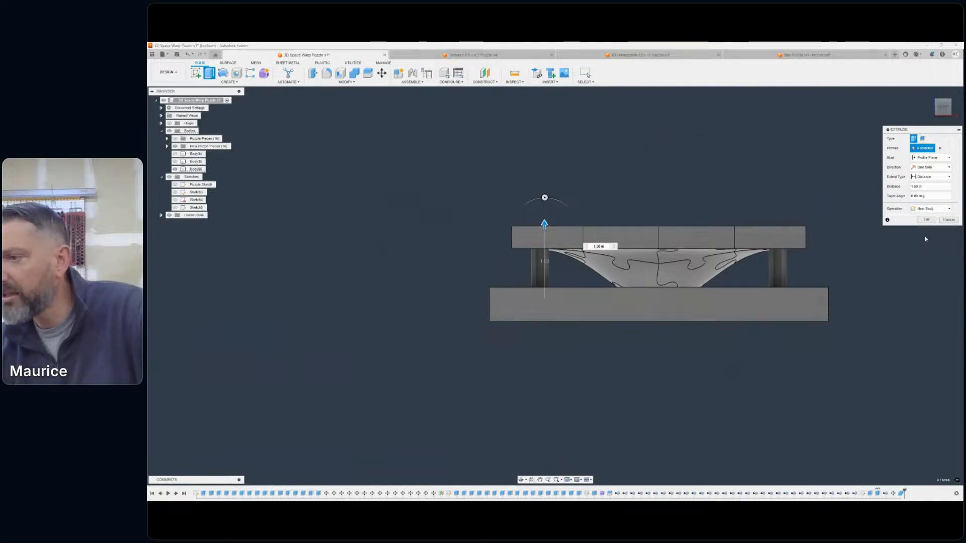
pyautogui.click(569, 480)
pyautogui.moveTo(620, 436)
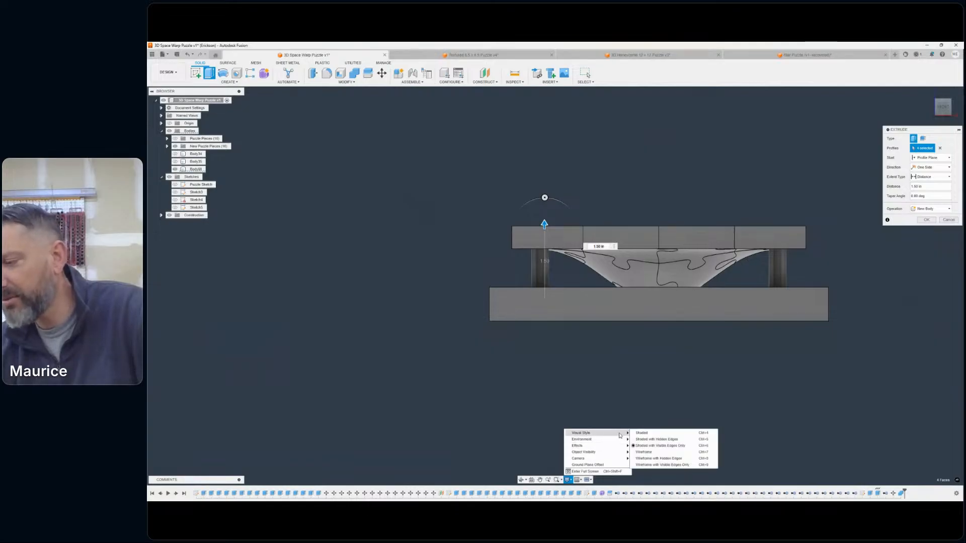
pyautogui.click(650, 458)
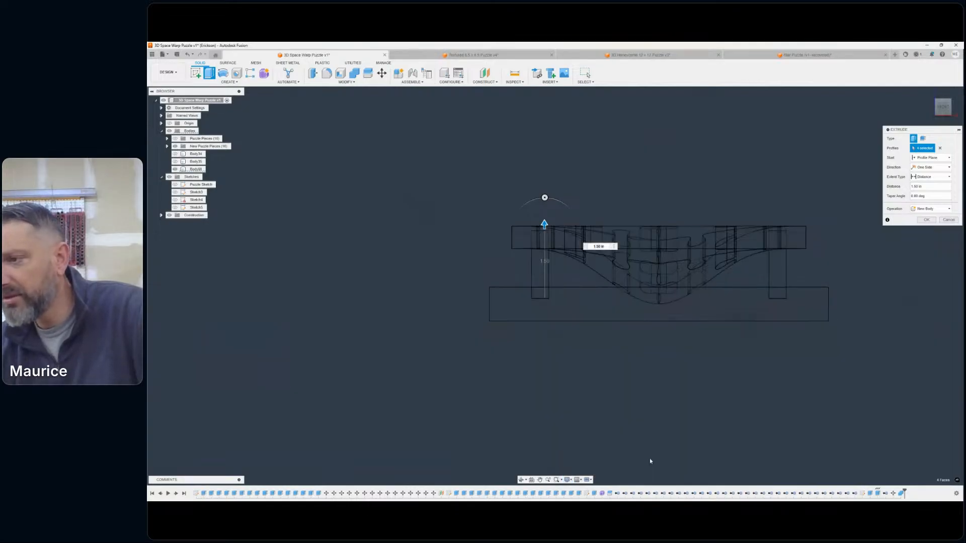
# - Shorten the four-post extrusion so it ends inside the puzzle pieces, with a distance of 1.375 in
pyautogui.scroll(5, 544, 226)
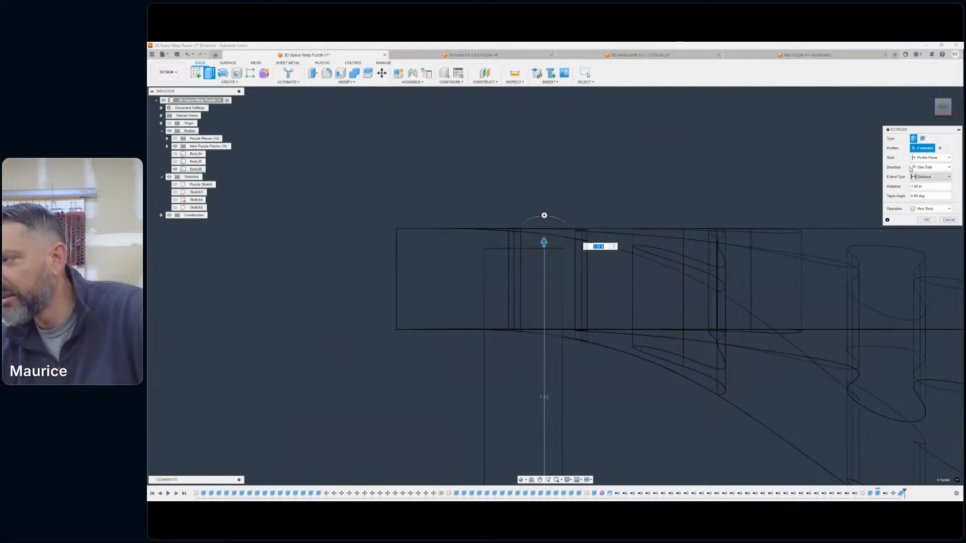
pyautogui.click(926, 209)
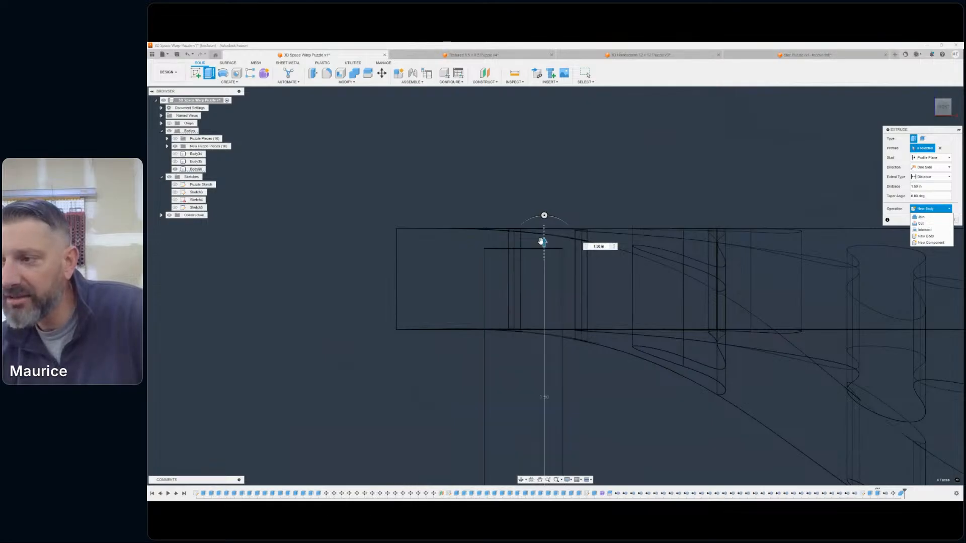
pyautogui.moveTo(543, 241); pyautogui.dragTo(544, 293)
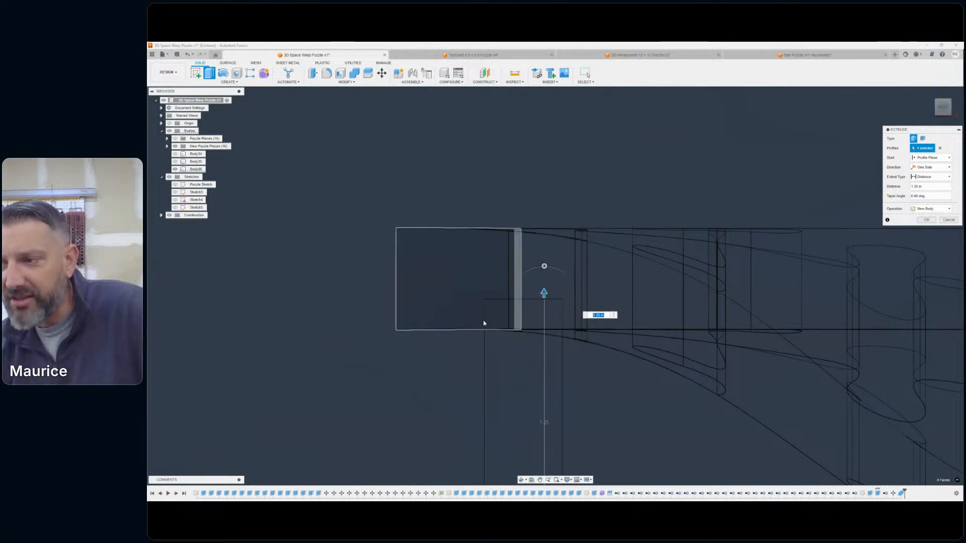
pyautogui.scroll(3, 497, 330)
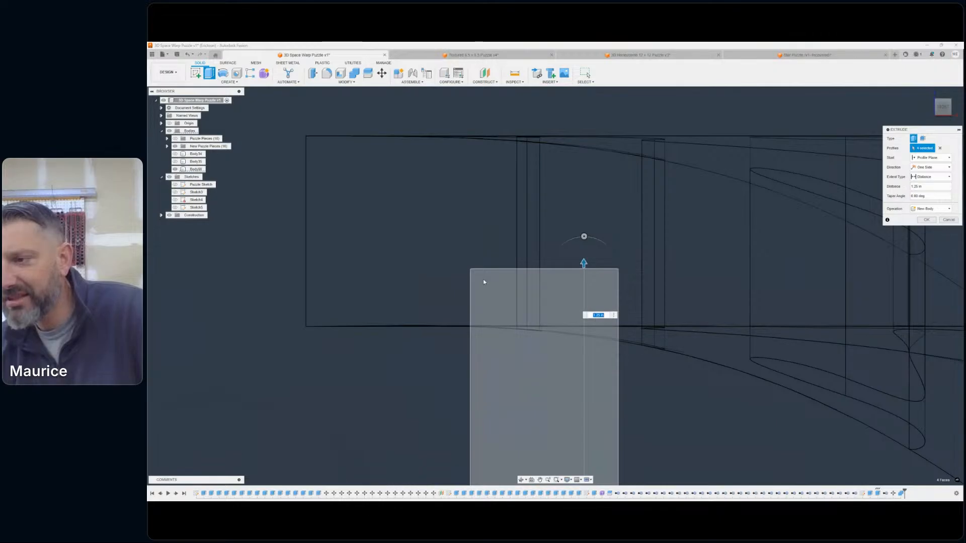
pyautogui.moveTo(584, 262); pyautogui.dragTo(586, 224)
pyautogui.click(643, 246)
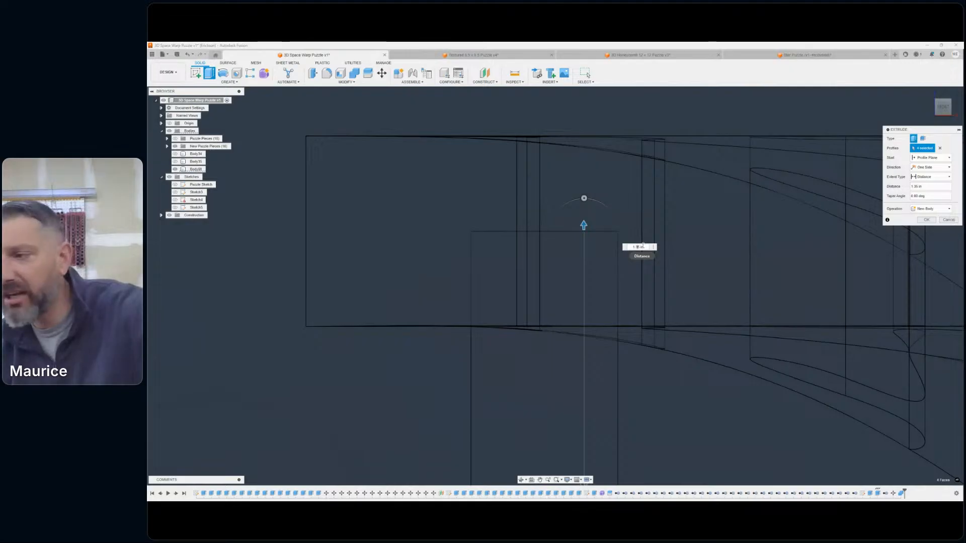
pyautogui.write('7')
pyautogui.scroll(-6, 487, 259)
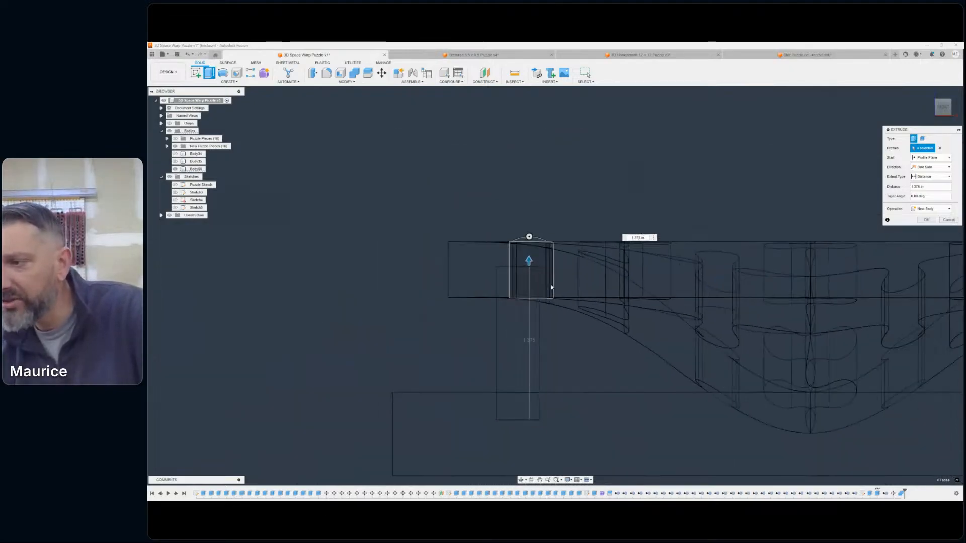
# - Check the post height against the puzzle pieces from the side and at an angle, and complete the extrusion as new bodies
pyautogui.moveTo(574, 174); pyautogui.dragTo(648, 148, button='middle')
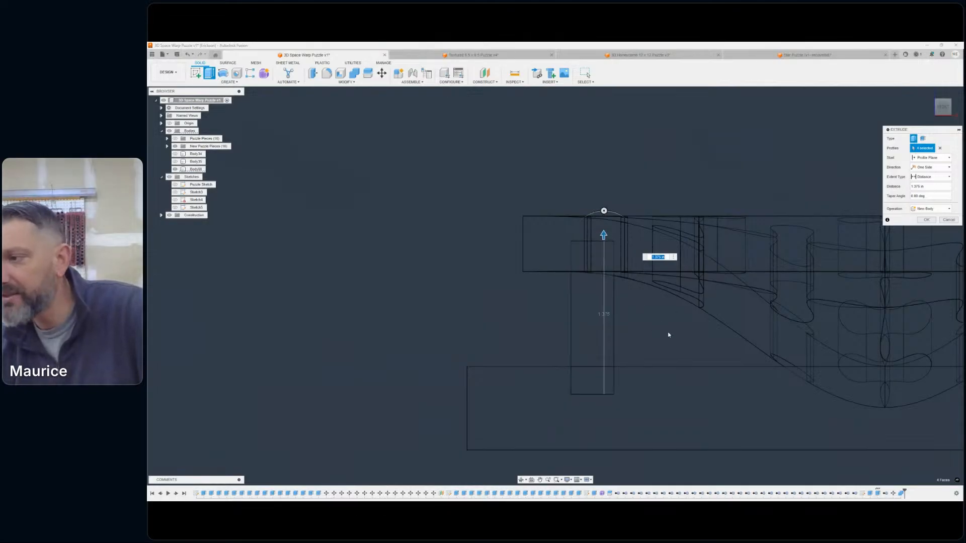
pyautogui.scroll(-1, 754, 158)
pyautogui.moveTo(754, 159); pyautogui.dragTo(640, 171, button='middle')
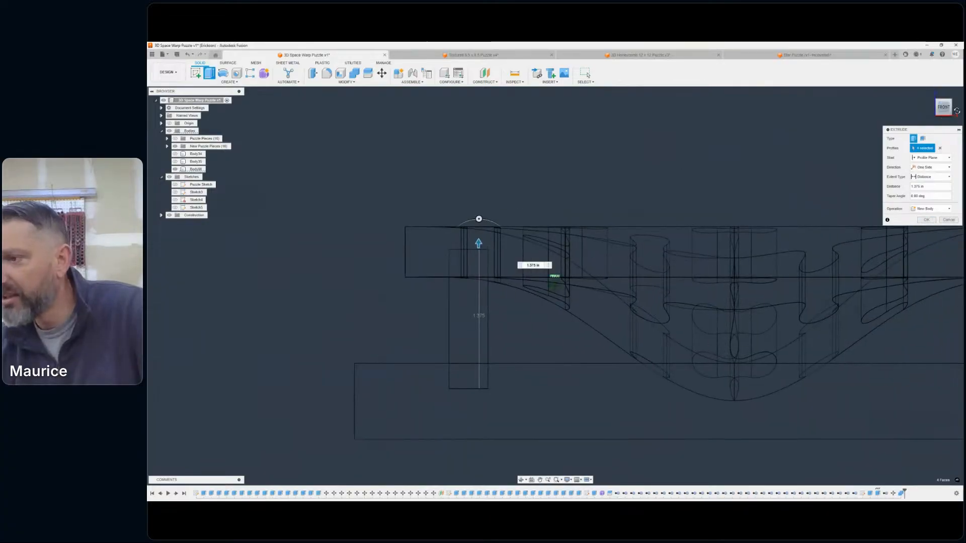
pyautogui.click(944, 109)
pyautogui.moveTo(937, 111)
pyautogui.mouseDown()
pyautogui.moveTo(951, 122)
pyautogui.moveTo(917, 116)
pyautogui.mouseUp()
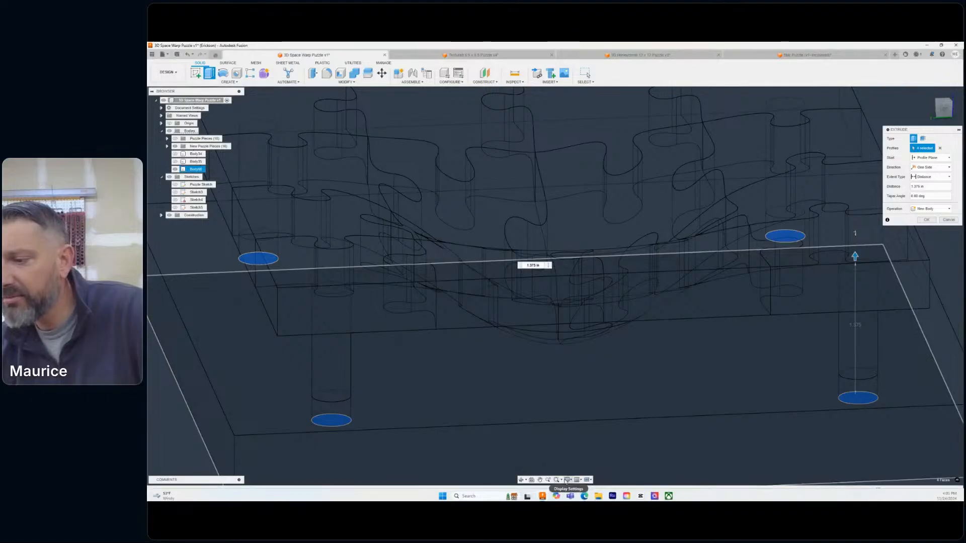
pyautogui.click(568, 480)
pyautogui.moveTo(596, 432)
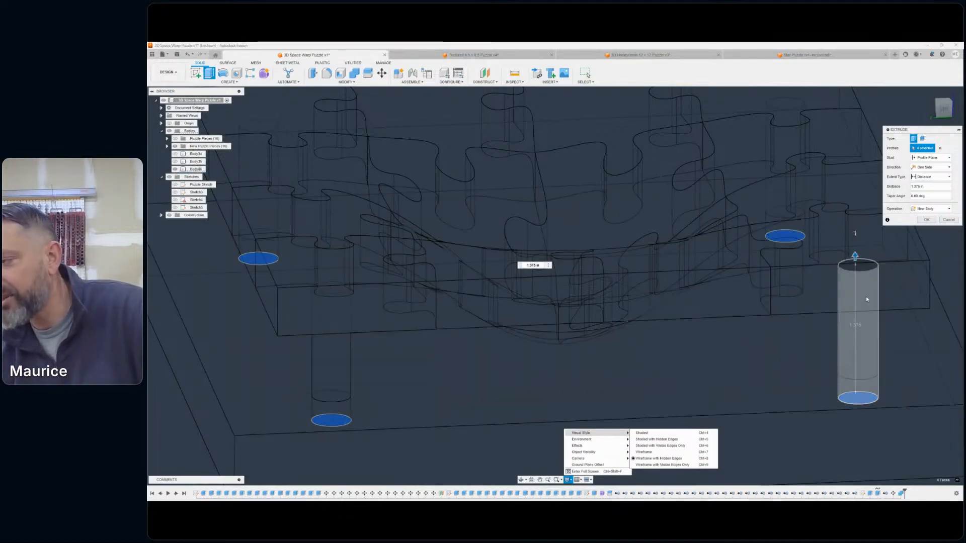
pyautogui.click(929, 220)
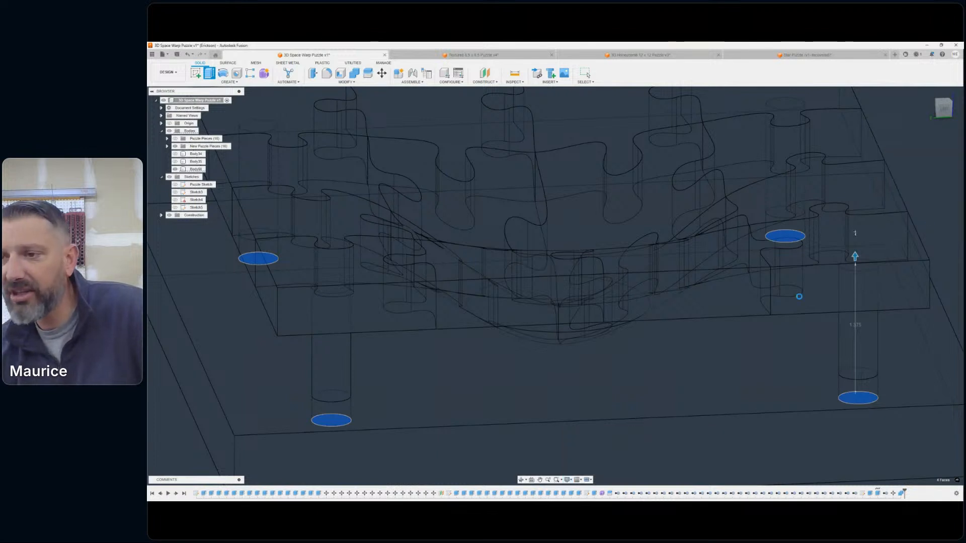
# - Set the visual style to Shaded with Visible Edges Only and inspect the posts between the base and puzzle pieces
pyautogui.scroll(-5, 858, 283)
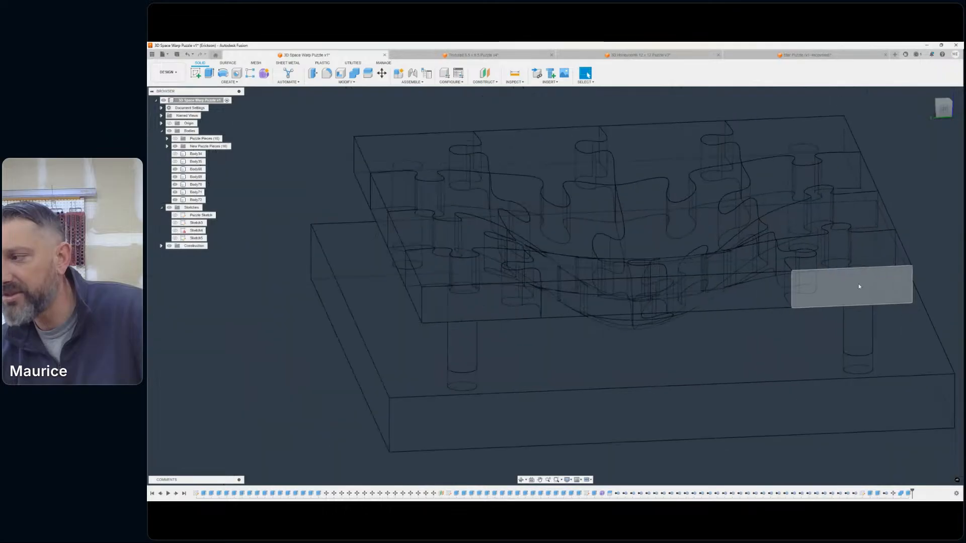
pyautogui.click(571, 481)
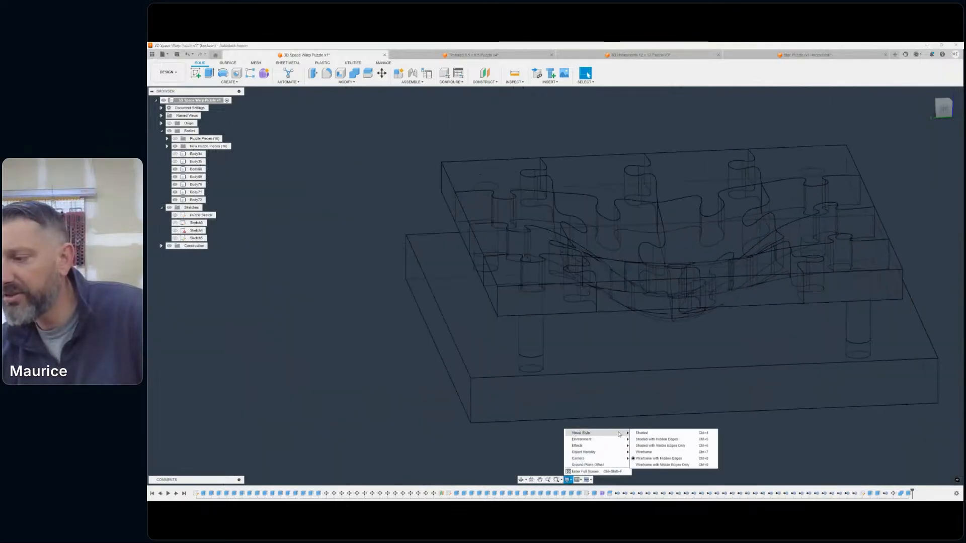
pyautogui.click(656, 445)
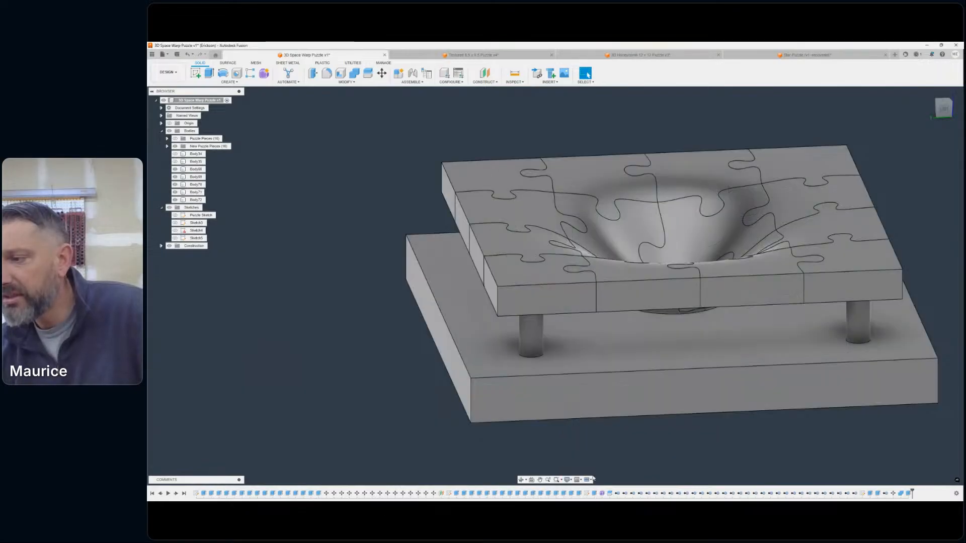
pyautogui.scroll(-3, 814, 348)
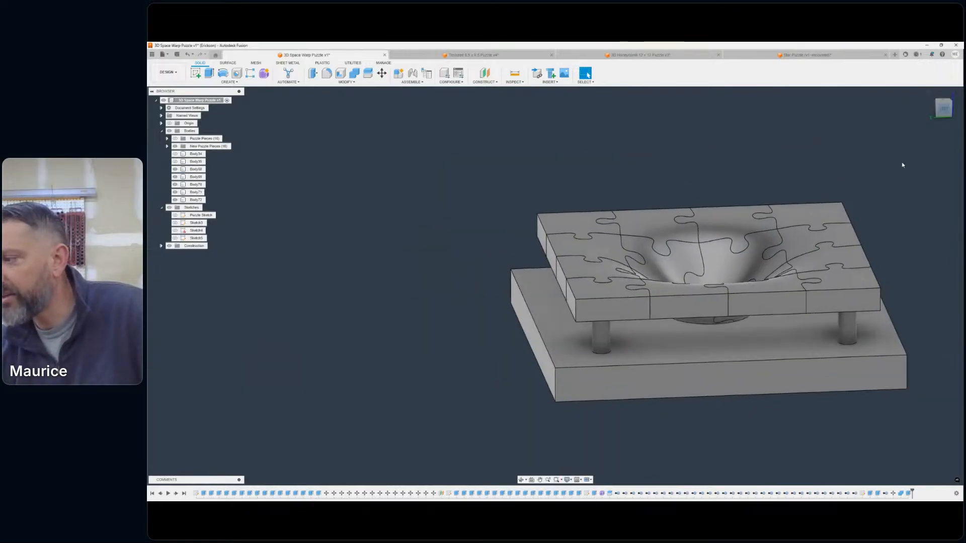
pyautogui.click(943, 108)
pyautogui.scroll(5, 703, 314)
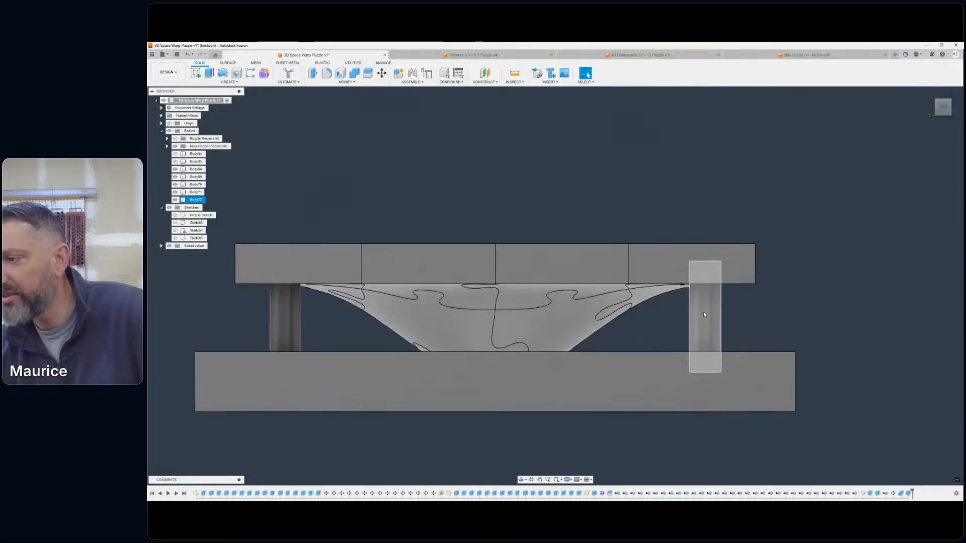
pyautogui.moveTo(942, 110)
pyautogui.mouseDown()
pyautogui.moveTo(928, 120)
pyautogui.moveTo(911, 100)
pyautogui.moveTo(913, 80)
pyautogui.moveTo(930, 118)
pyautogui.moveTo(929, 152)
pyautogui.mouseUp()
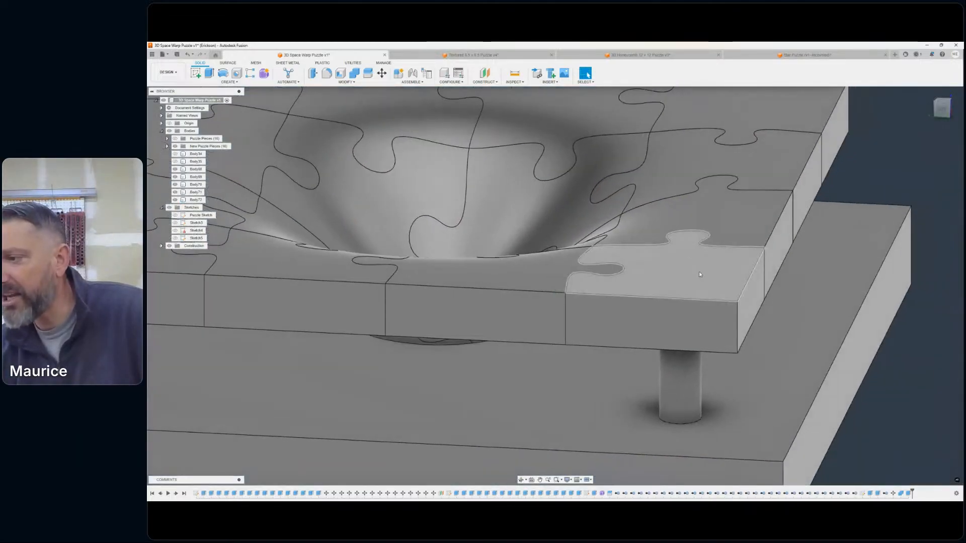
pyautogui.scroll(-3, 703, 333)
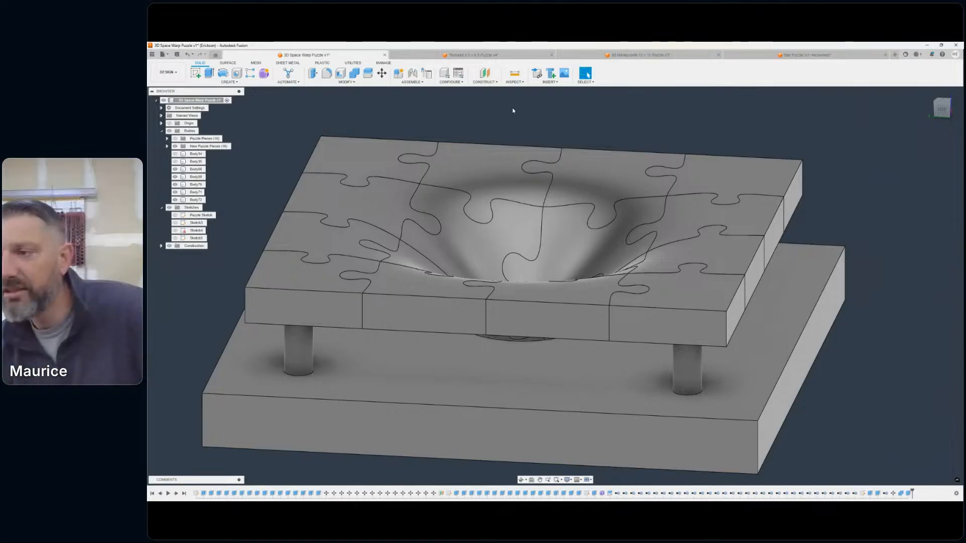
pyautogui.moveTo(624, 105); pyautogui.dragTo(691, 97, button='middle')
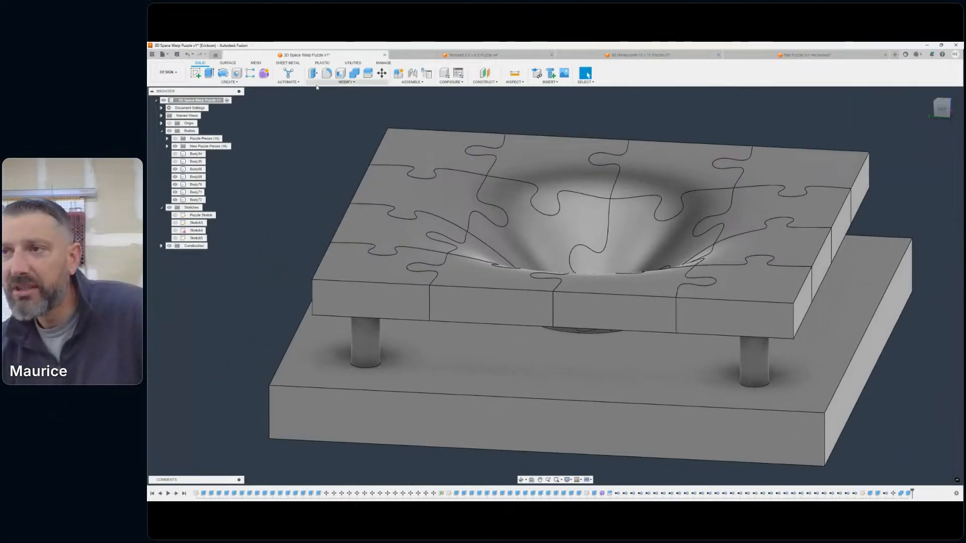
pyautogui.click(356, 75)
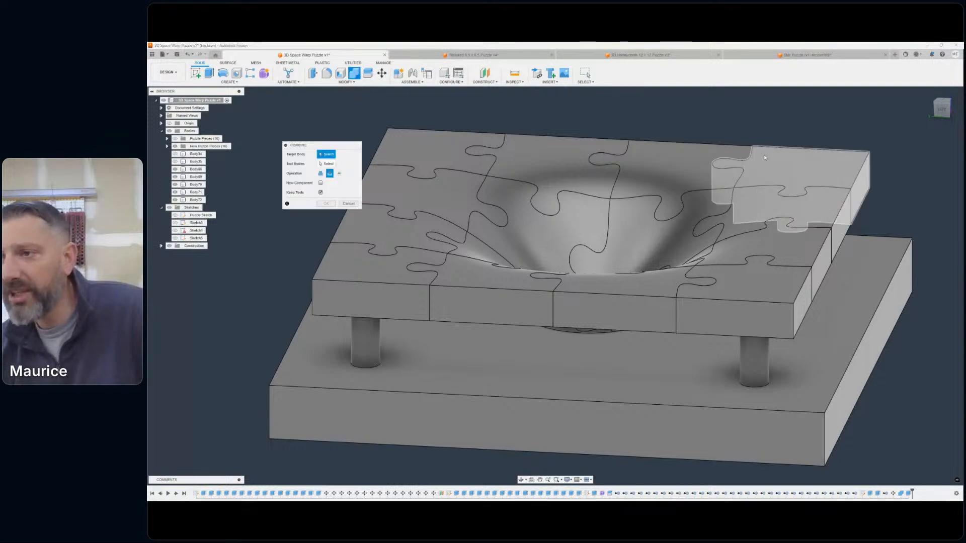
pyautogui.click(794, 169)
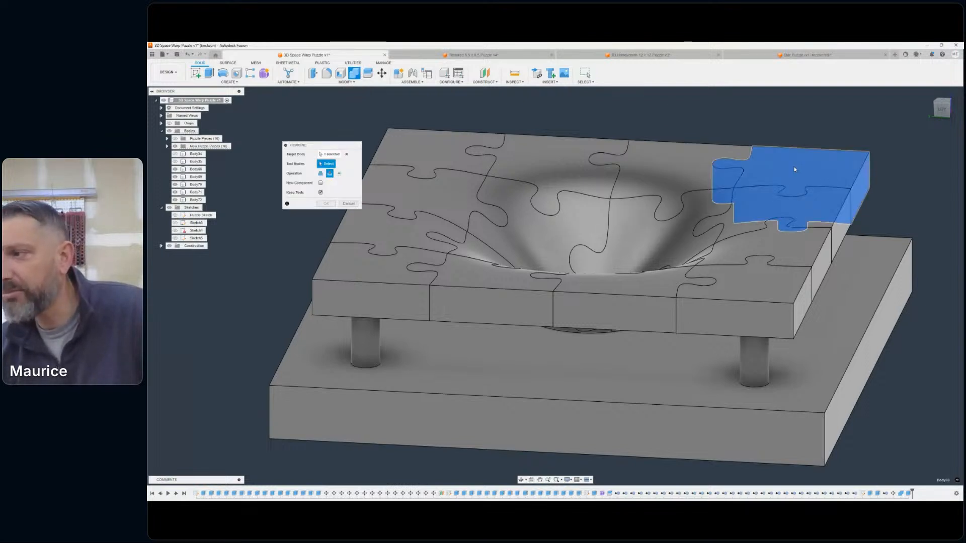
pyautogui.click(399, 141)
pyautogui.click(354, 276)
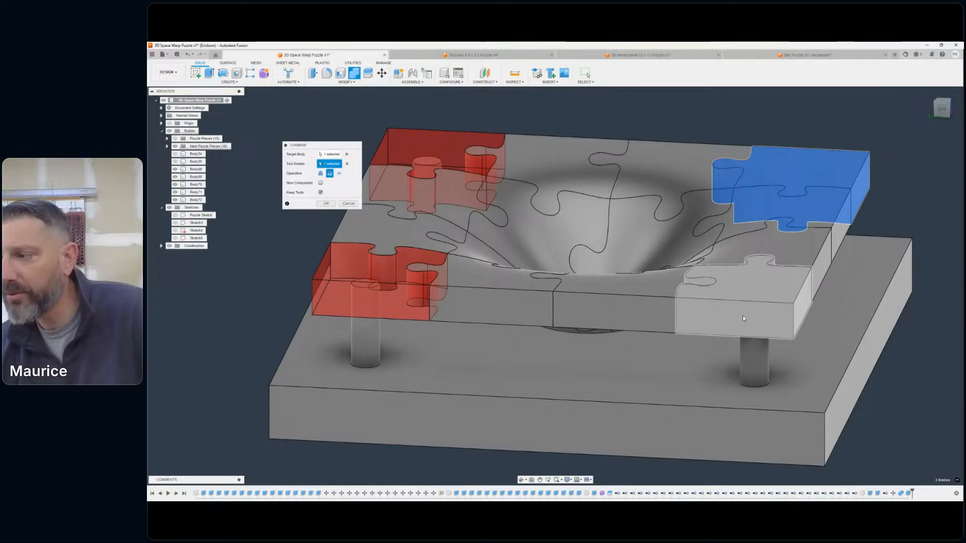
pyautogui.click(756, 293)
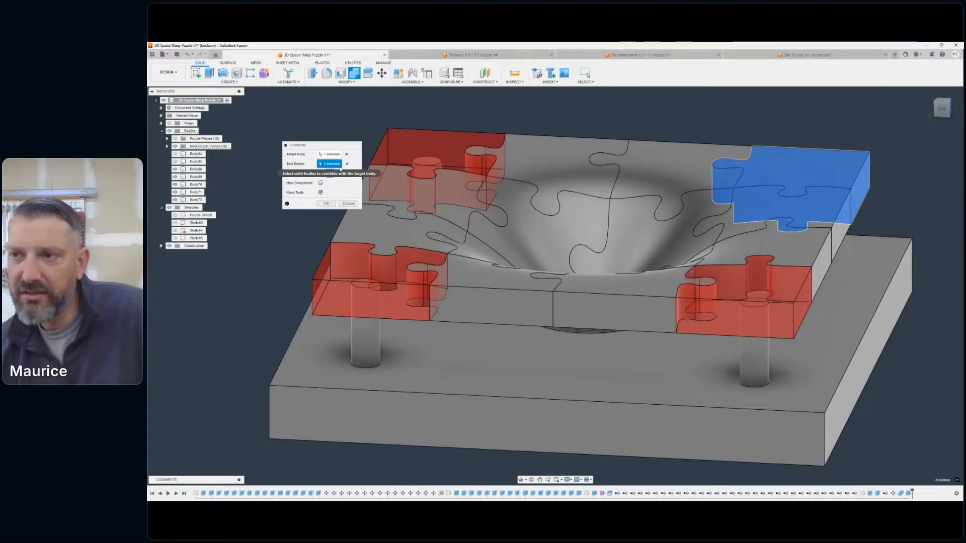
pyautogui.click(347, 165)
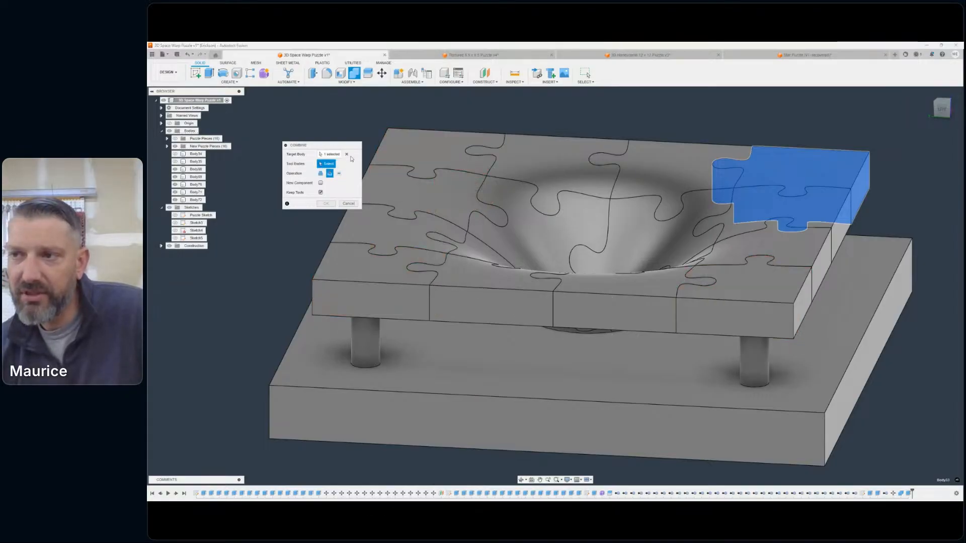
pyautogui.click(346, 154)
pyautogui.click(382, 165)
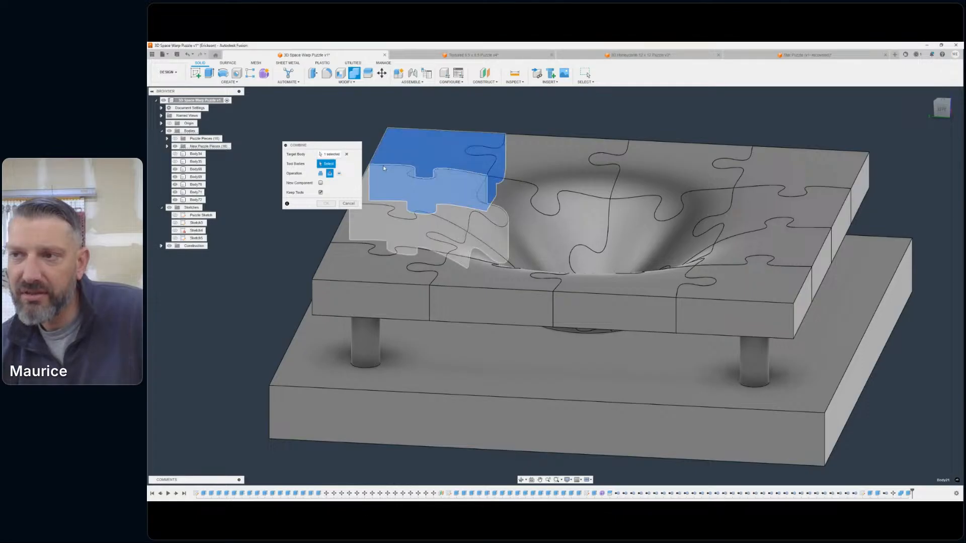
pyautogui.click(347, 156)
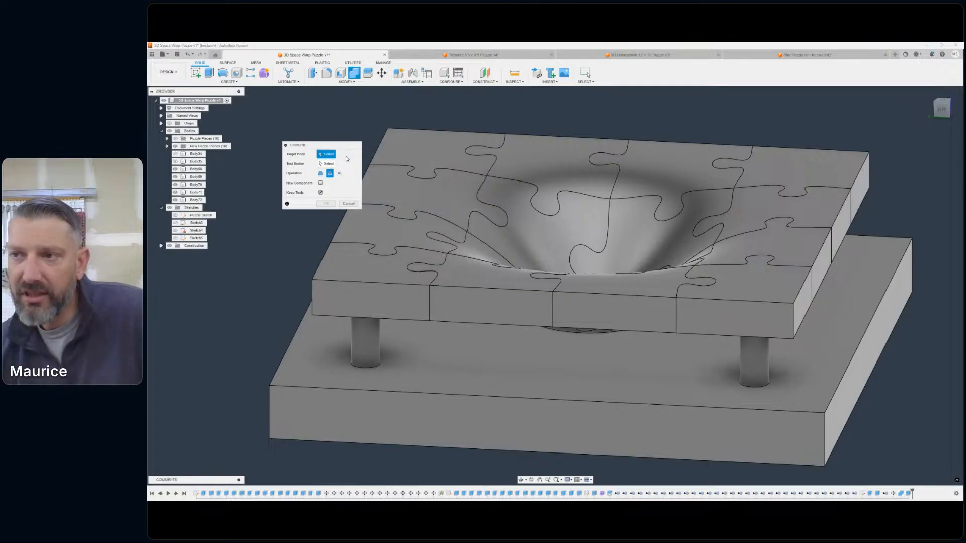
pyautogui.click(347, 204)
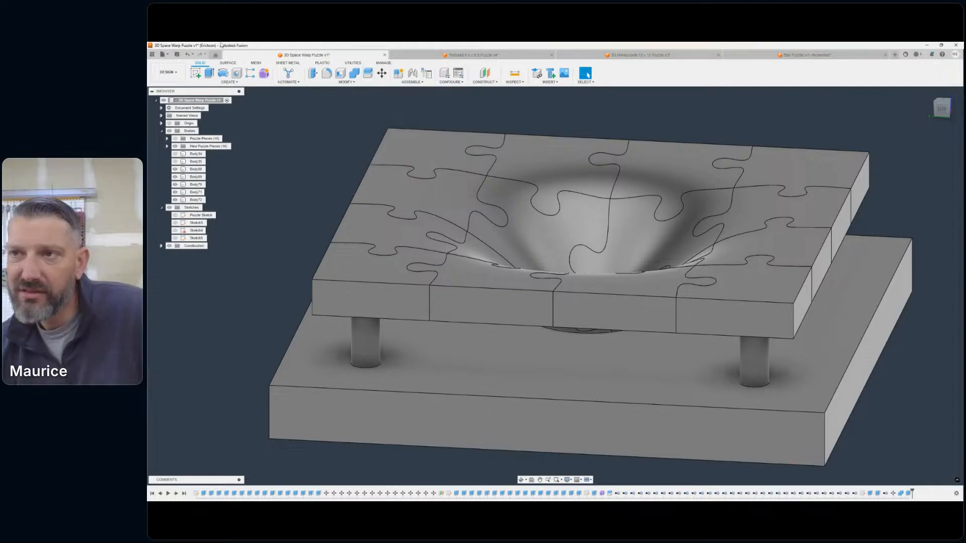
# - Undo the support-post extrusion
pyautogui.click(189, 56)
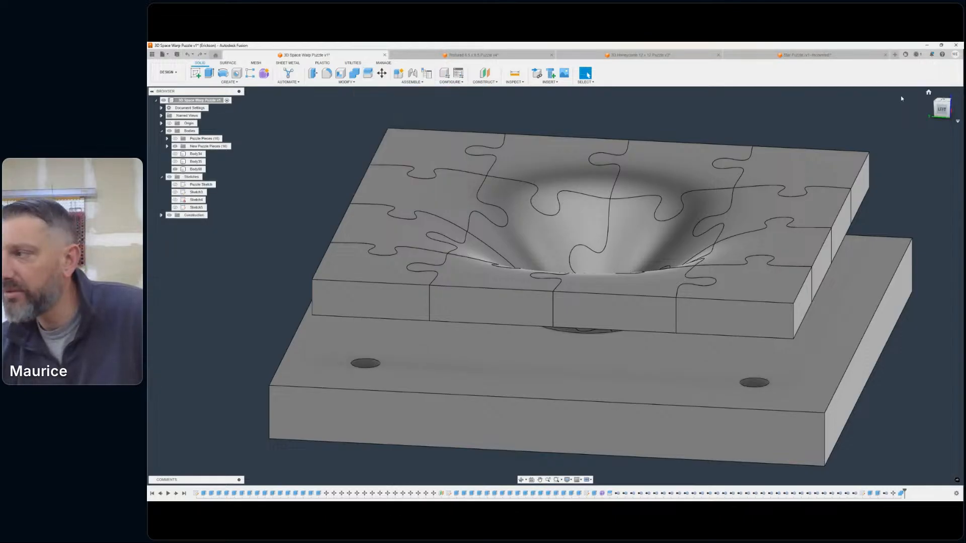
pyautogui.moveTo(555, 286)
pyautogui.keyDown('shift'); pyautogui.mouseDown(button='middle')
pyautogui.moveTo(555, 262)
pyautogui.moveTo(555, 285)
pyautogui.mouseUp(button='middle'); pyautogui.keyUp('shift')
pyautogui.keyDown('shift'); pyautogui.moveTo(683, 193); pyautogui.dragTo(748, 143, button='middle'); pyautogui.keyUp('shift')
pyautogui.scroll(-1, 704, 201)
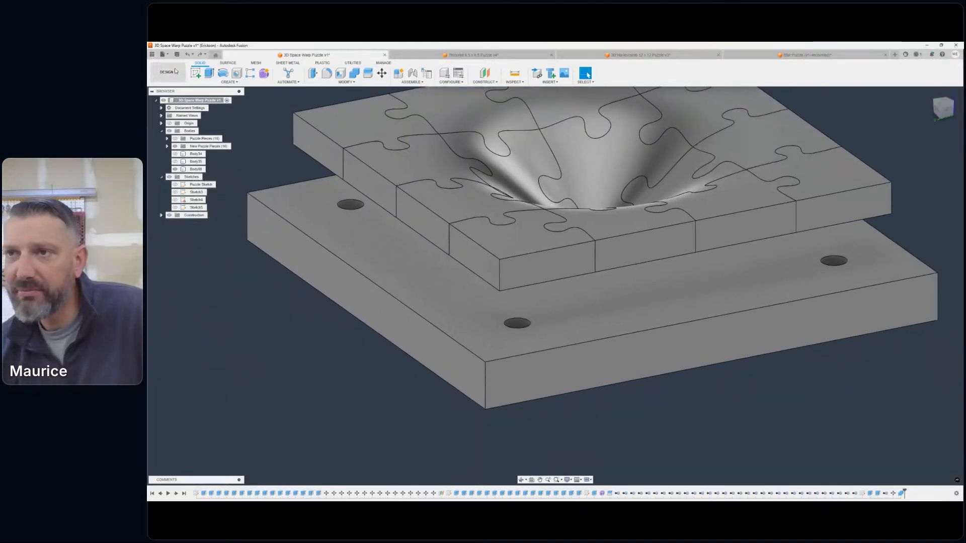
# - Restart the Extrude command with the floors of two adjacent corner holes in the base as profiles
pyautogui.click(212, 74)
pyautogui.scroll(3, 499, 308)
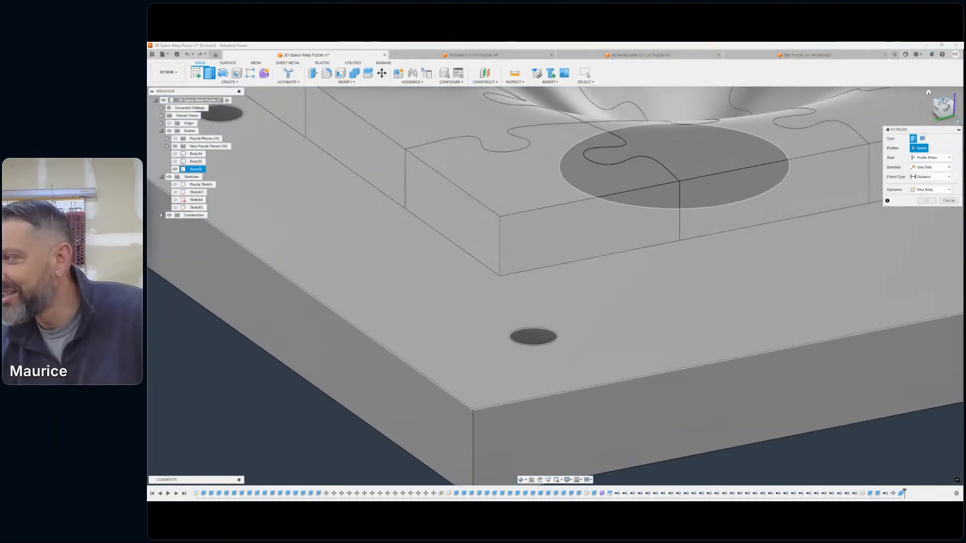
pyautogui.moveTo(944, 101); pyautogui.dragTo(946, 115)
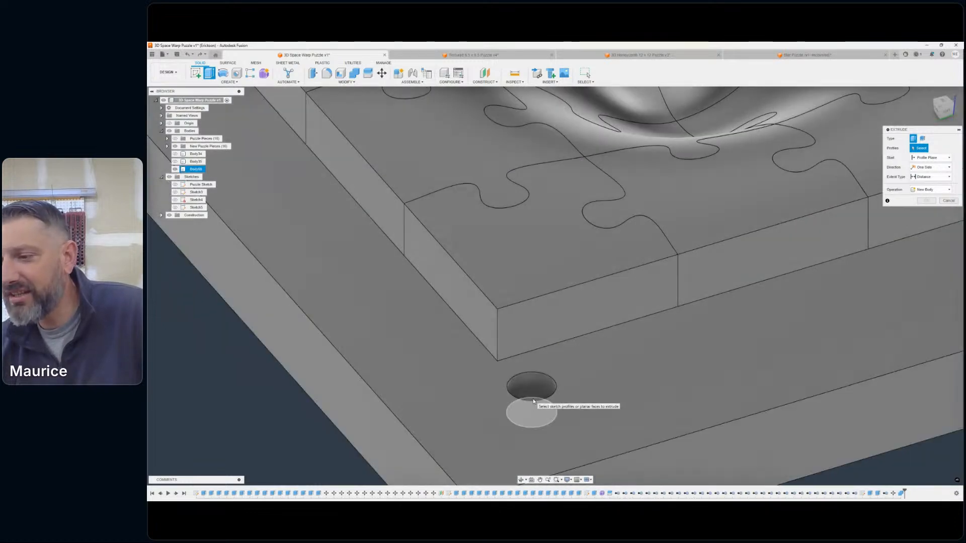
pyautogui.click(533, 401)
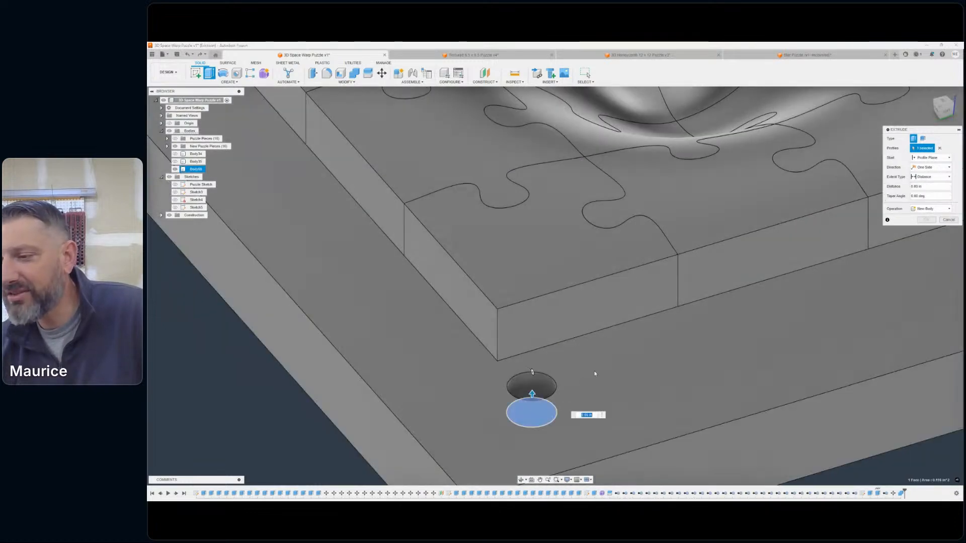
pyautogui.scroll(-3, 647, 342)
pyautogui.moveTo(819, 304); pyautogui.dragTo(517, 368, button='middle')
pyautogui.scroll(3, 569, 345)
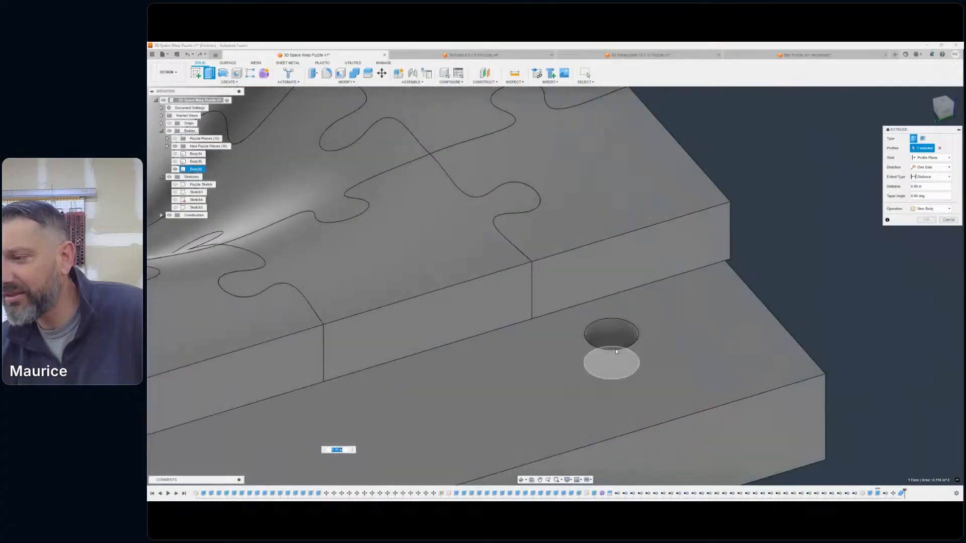
pyautogui.click(615, 348)
# - Add the floors of the two remaining corner holes in the base to the Extrude profiles
pyautogui.moveTo(614, 322); pyautogui.dragTo(519, 382, button='middle')
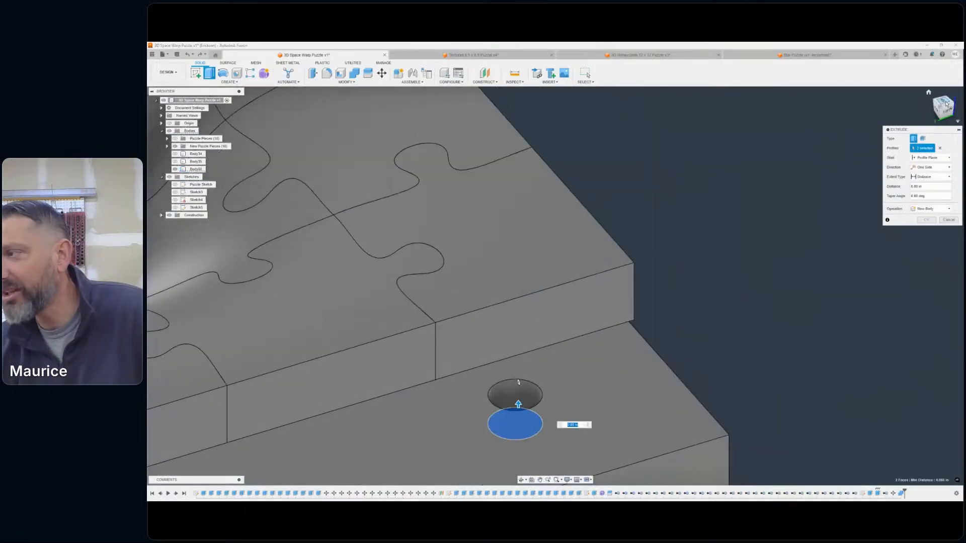
pyautogui.moveTo(946, 104); pyautogui.dragTo(901, 113)
pyautogui.scroll(-3, 764, 259)
pyautogui.moveTo(854, 299); pyautogui.dragTo(479, 216, button='middle')
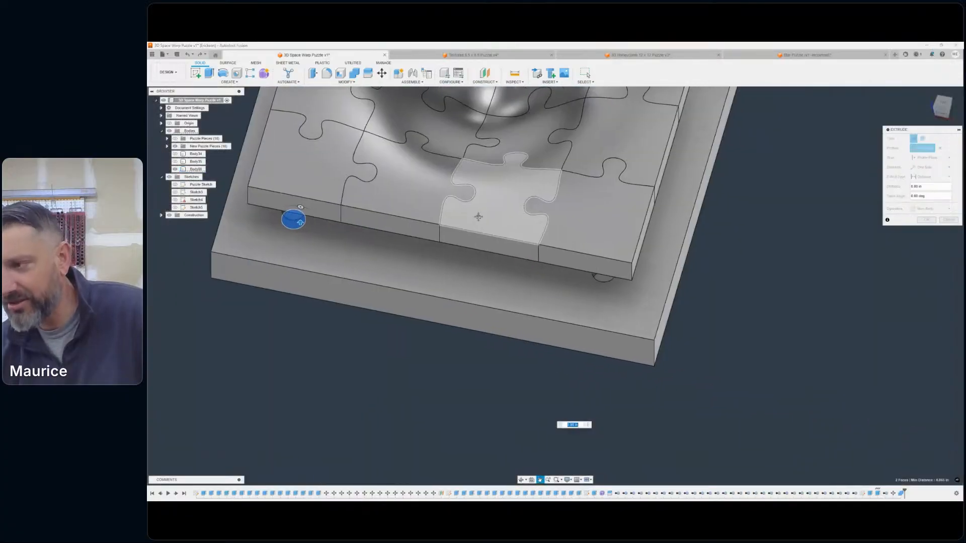
pyautogui.scroll(3, 582, 264)
pyautogui.scroll(-4, 755, 188)
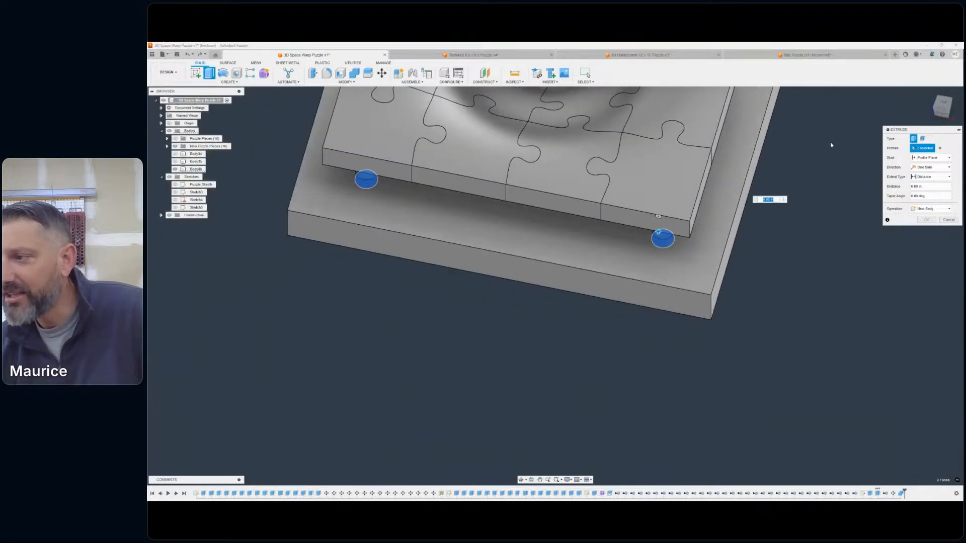
pyautogui.moveTo(824, 151); pyautogui.dragTo(665, 370, button='middle')
pyautogui.keyDown('shift'); pyautogui.moveTo(556, 282); pyautogui.dragTo(726, 331, button='middle'); pyautogui.keyUp('shift')
pyautogui.click(712, 361)
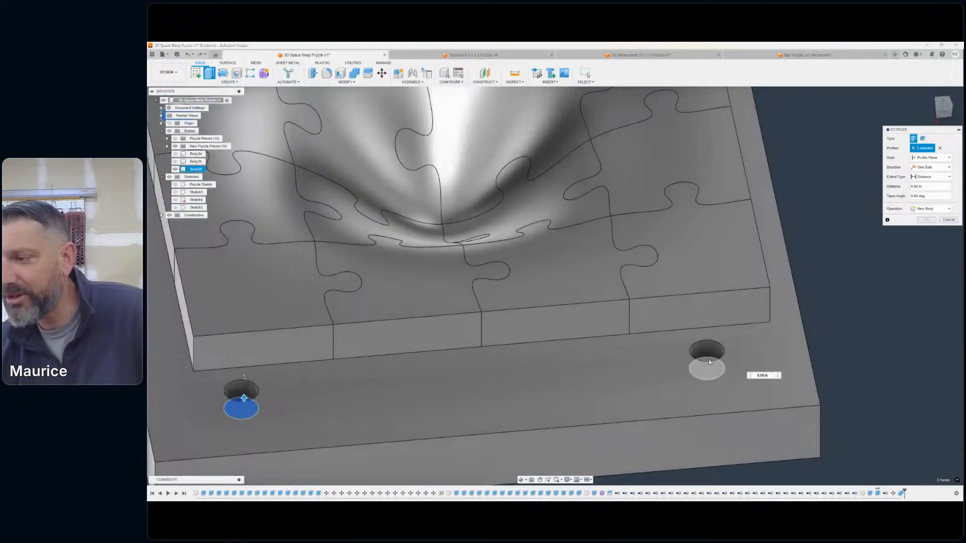
pyautogui.scroll(-5, 712, 361)
pyautogui.click(943, 111)
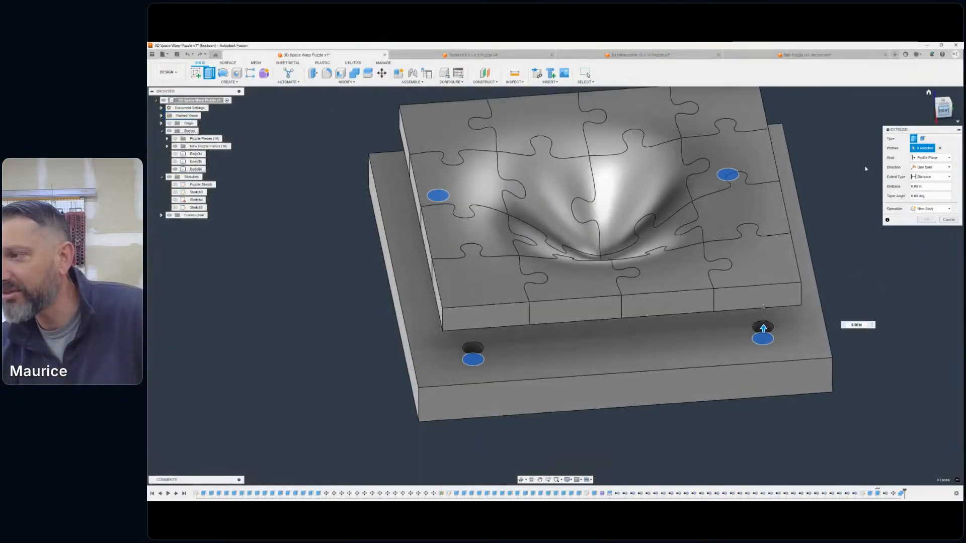
# - Extrude the four corner hole profiles upward into the puzzle pieces by a distance of 1.375 in
pyautogui.moveTo(763, 354); pyautogui.dragTo(782, 287)
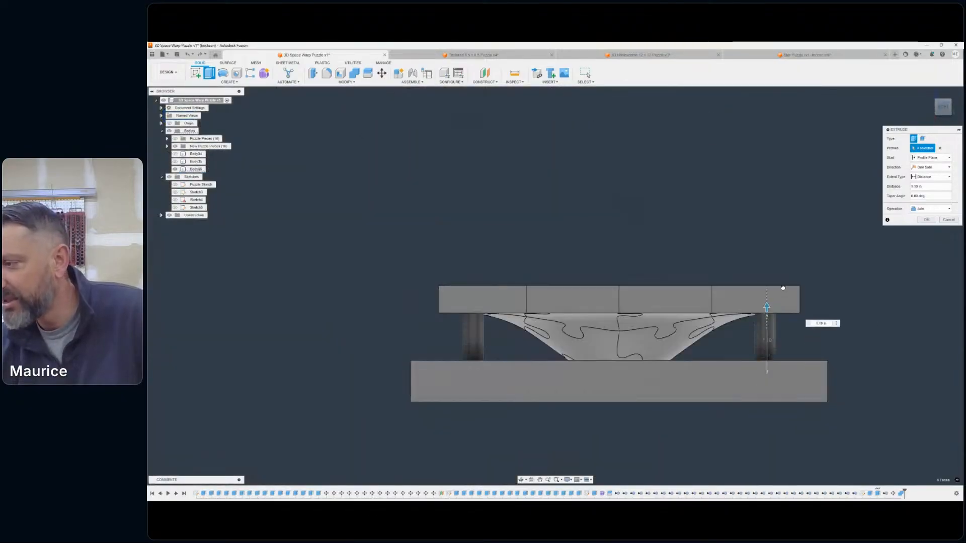
pyautogui.moveTo(818, 325); pyautogui.dragTo(824, 306)
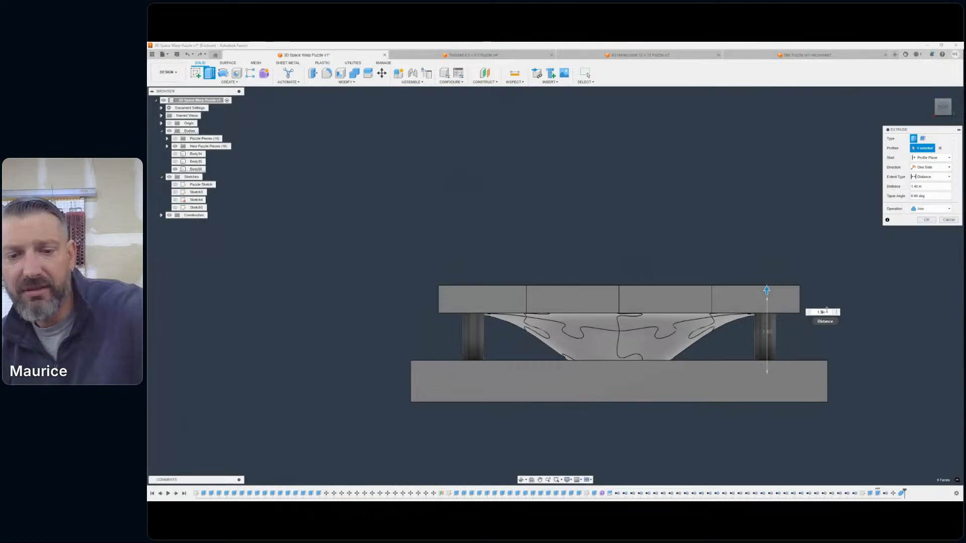
pyautogui.write('75')
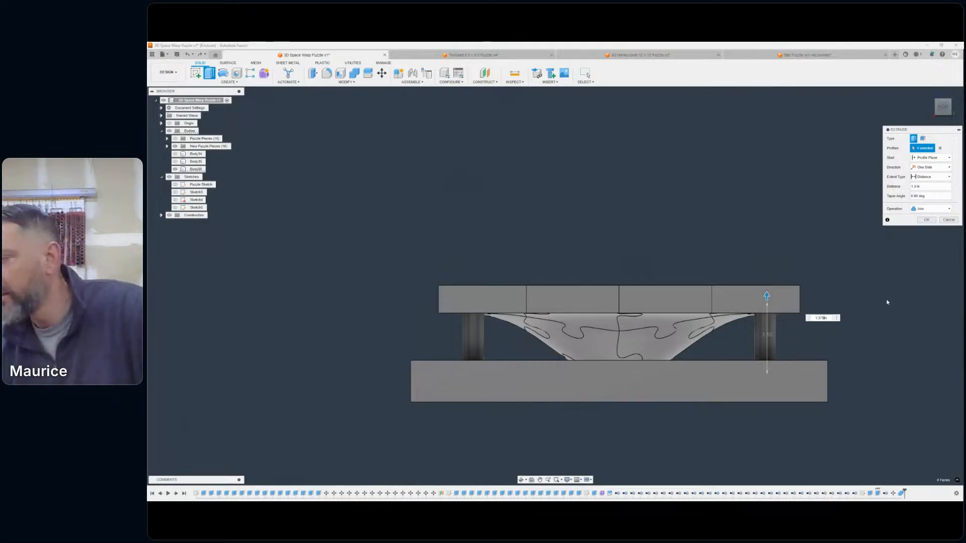
# - Change the extrusion's operation to Cut, complete it, and check the post holes on the underside of the puzzle pieces
pyautogui.click(925, 208)
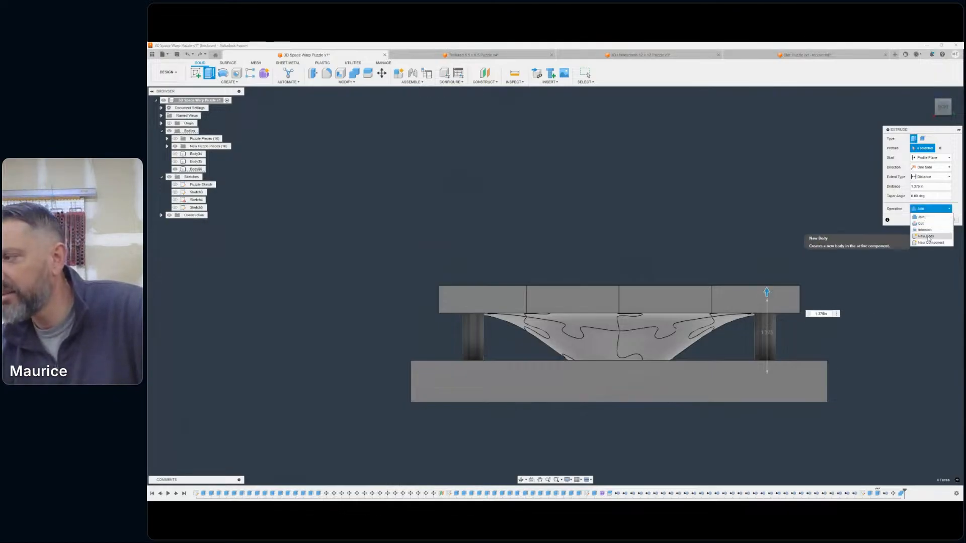
pyautogui.click(928, 223)
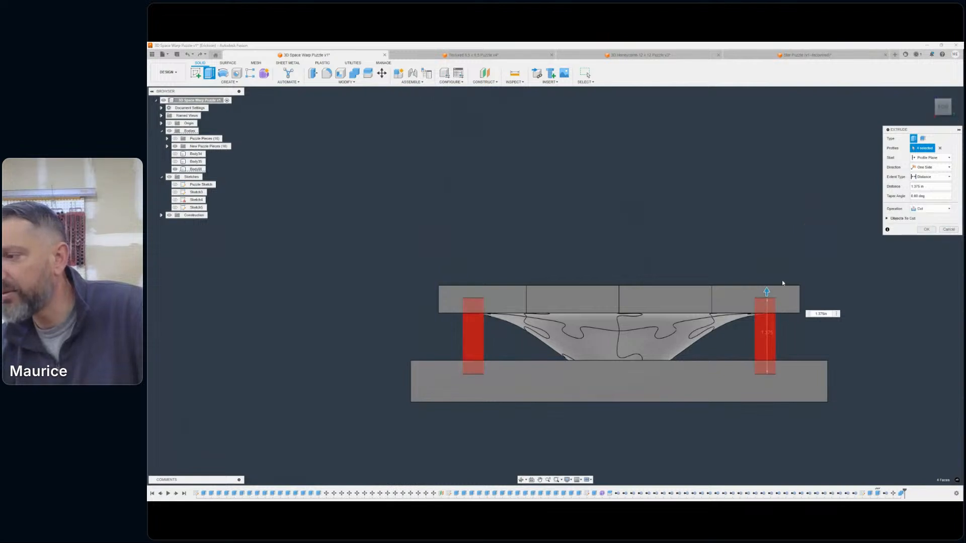
pyautogui.scroll(4, 777, 292)
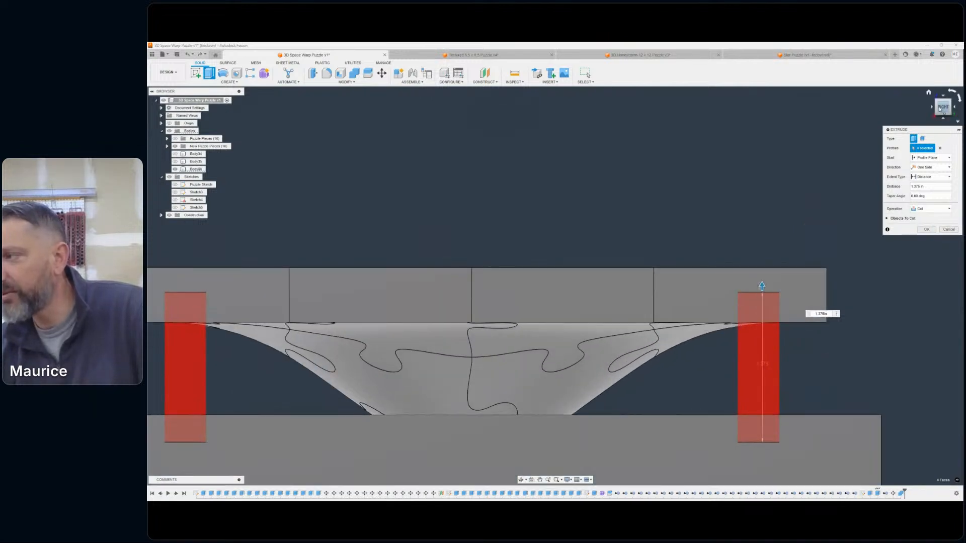
pyautogui.moveTo(939, 110)
pyautogui.mouseDown()
pyautogui.moveTo(930, 132)
pyautogui.moveTo(925, 117)
pyautogui.mouseUp()
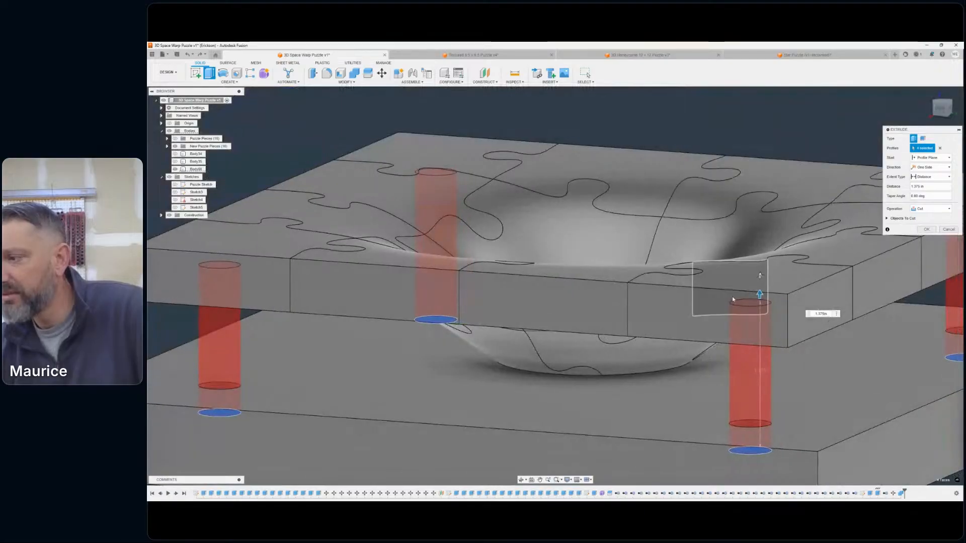
pyautogui.scroll(-2, 733, 299)
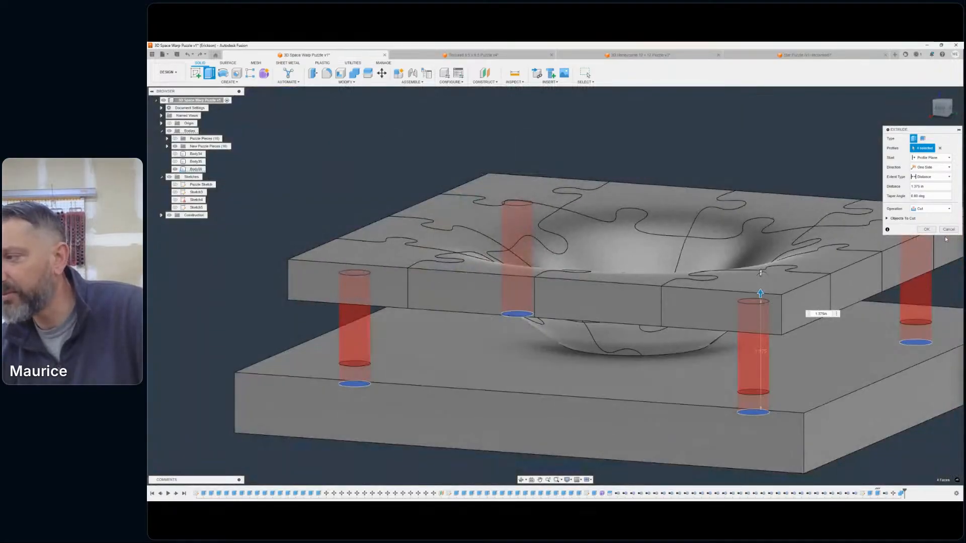
pyautogui.click(924, 230)
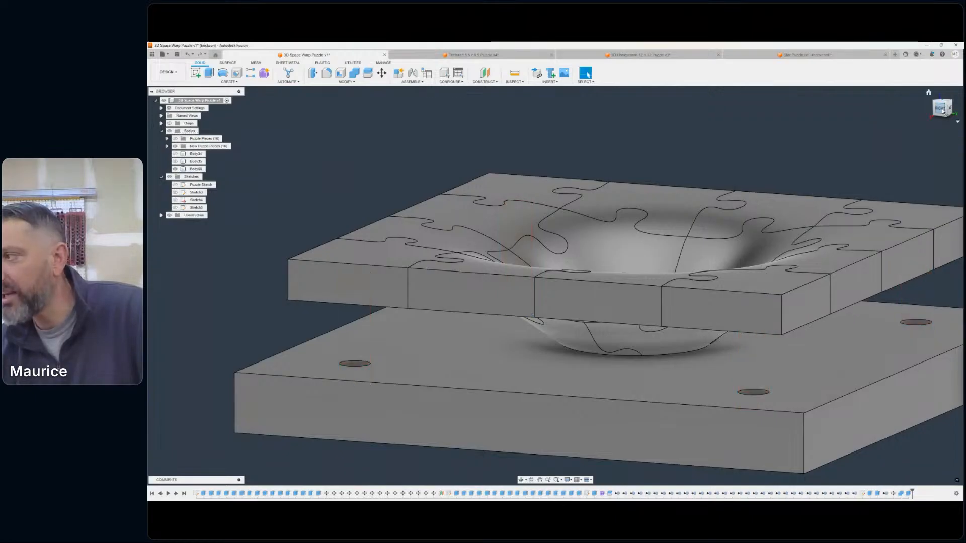
pyautogui.moveTo(943, 112)
pyautogui.mouseDown()
pyautogui.moveTo(942, 79)
pyautogui.moveTo(953, 83)
pyautogui.mouseUp()
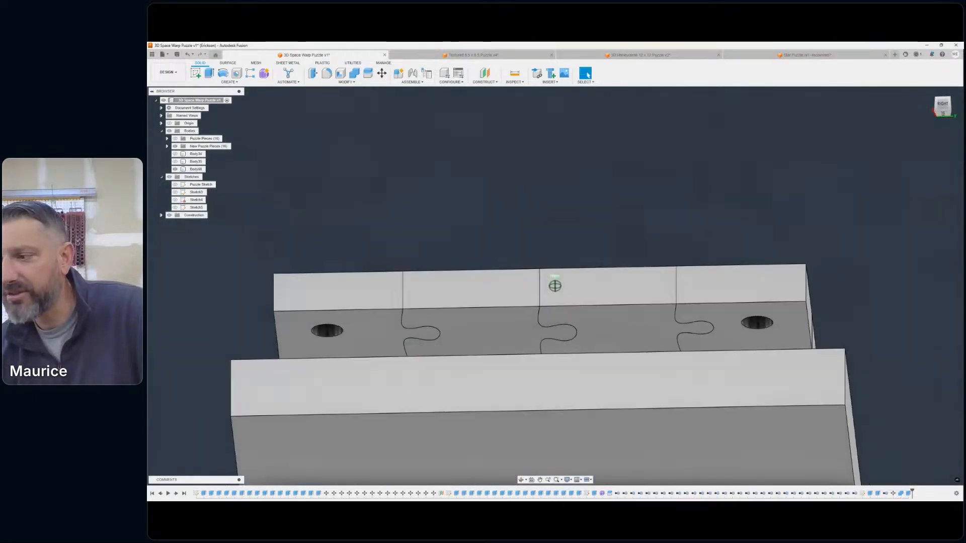
pyautogui.keyDown('shift'); pyautogui.moveTo(555, 286); pyautogui.dragTo(825, 143, button='middle'); pyautogui.keyUp('shift')
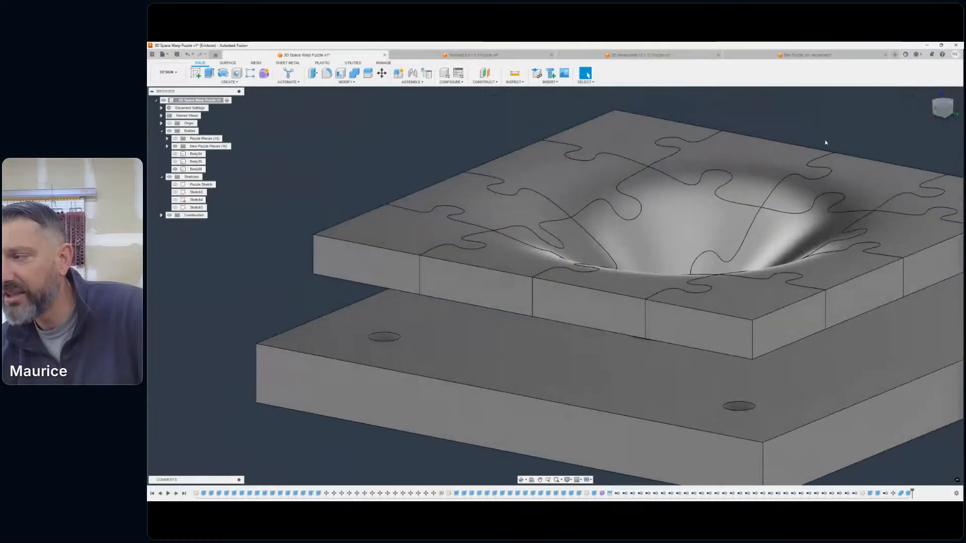
# - Start another Extrude with the floors of two adjacent corner holes in the base as profiles
pyautogui.scroll(-1, 913, 188)
pyautogui.moveTo(941, 108); pyautogui.dragTo(946, 122)
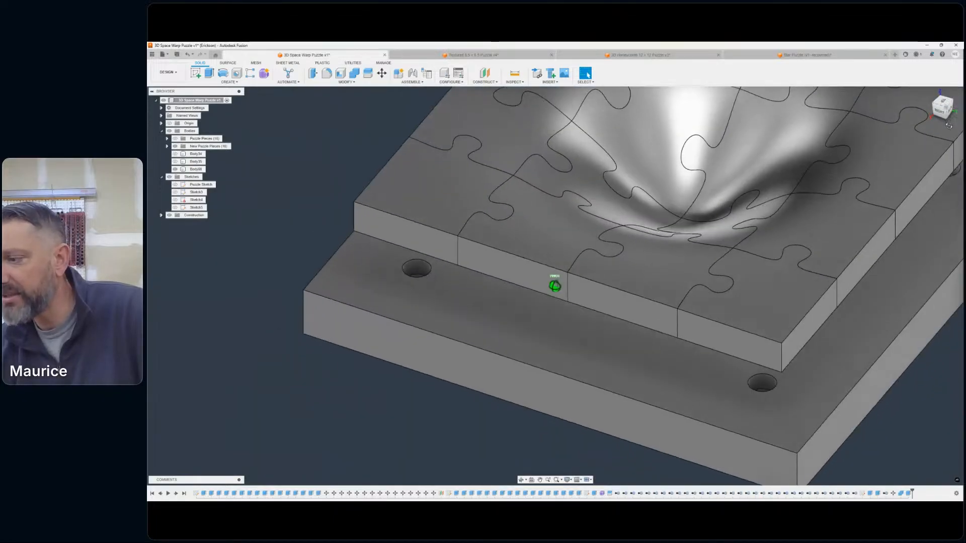
pyautogui.scroll(-1, 769, 277)
pyautogui.moveTo(651, 256); pyautogui.dragTo(554, 170, button='middle')
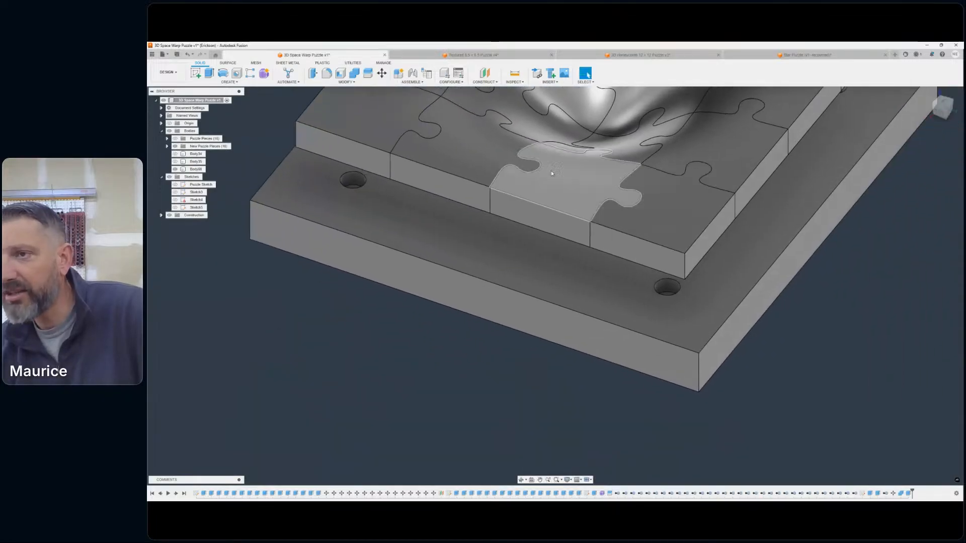
pyautogui.click(210, 73)
pyautogui.click(666, 287)
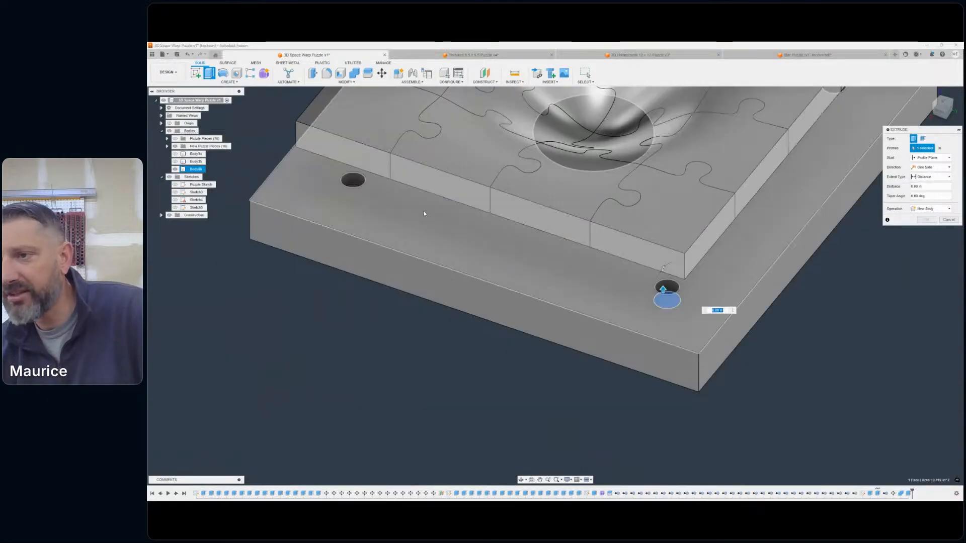
pyautogui.moveTo(474, 217); pyautogui.dragTo(630, 311, button='middle')
pyautogui.scroll(4, 517, 276)
pyautogui.click(510, 281)
pyautogui.scroll(-4, 659, 314)
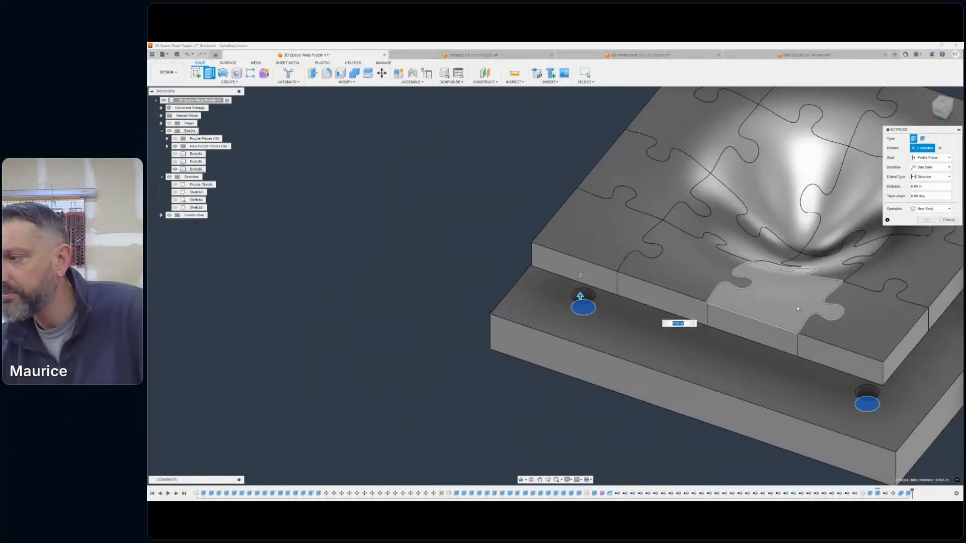
# - Include the floors of the other two corner holes so all four are profiles of the new extrusion
pyautogui.scroll(-4, 797, 308)
pyautogui.moveTo(887, 274); pyautogui.dragTo(606, 286, button='middle')
pyautogui.moveTo(944, 104); pyautogui.dragTo(898, 110)
pyautogui.scroll(4, 730, 390)
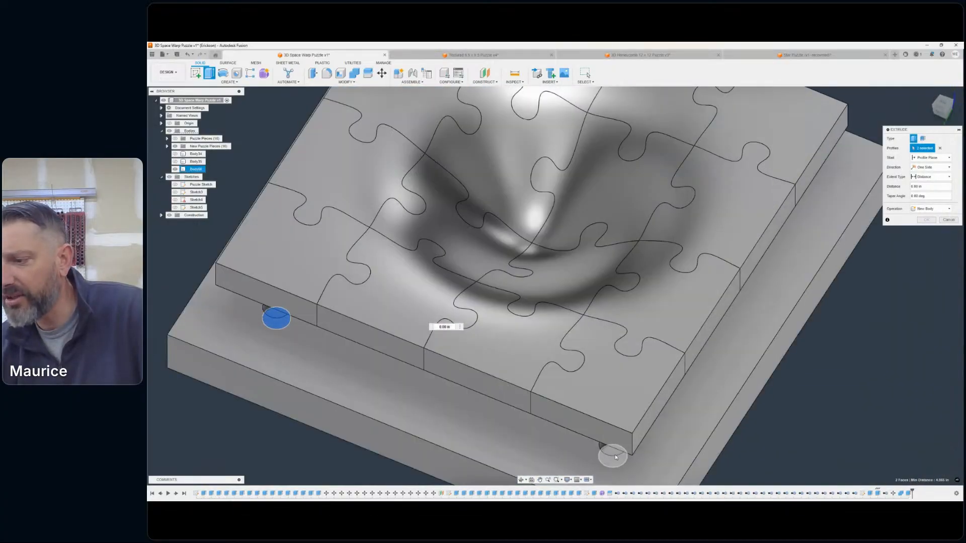
pyautogui.click(616, 457)
pyautogui.moveTo(929, 102); pyautogui.dragTo(898, 105)
pyautogui.click(854, 390)
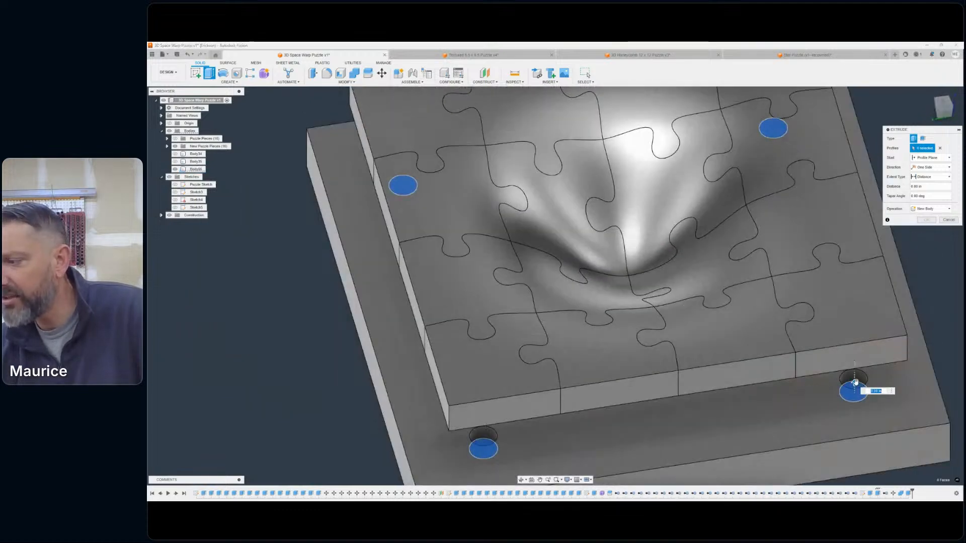
# - Extrude the four support posts 1.375 in upward from the base's corner holes as new bodies
pyautogui.write('1')
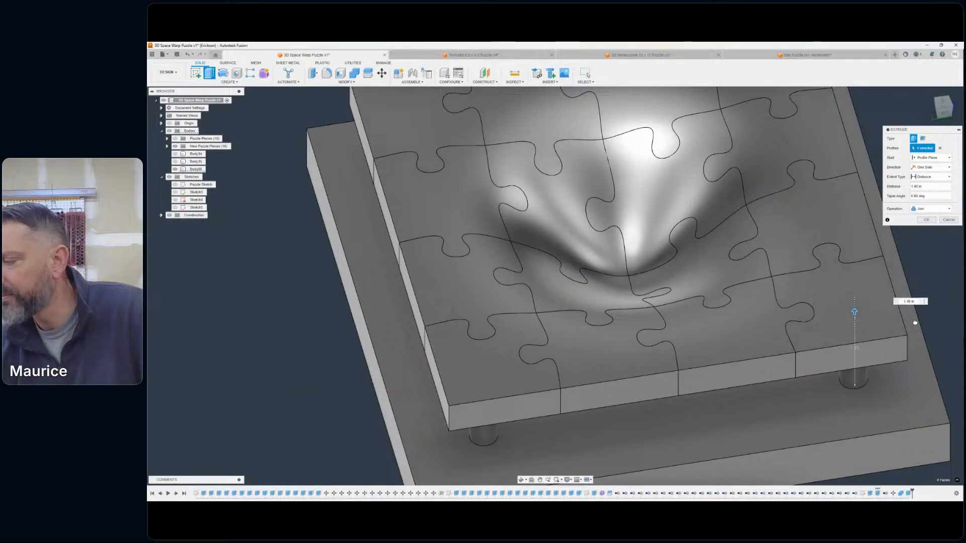
pyautogui.moveTo(909, 301); pyautogui.dragTo(909, 299)
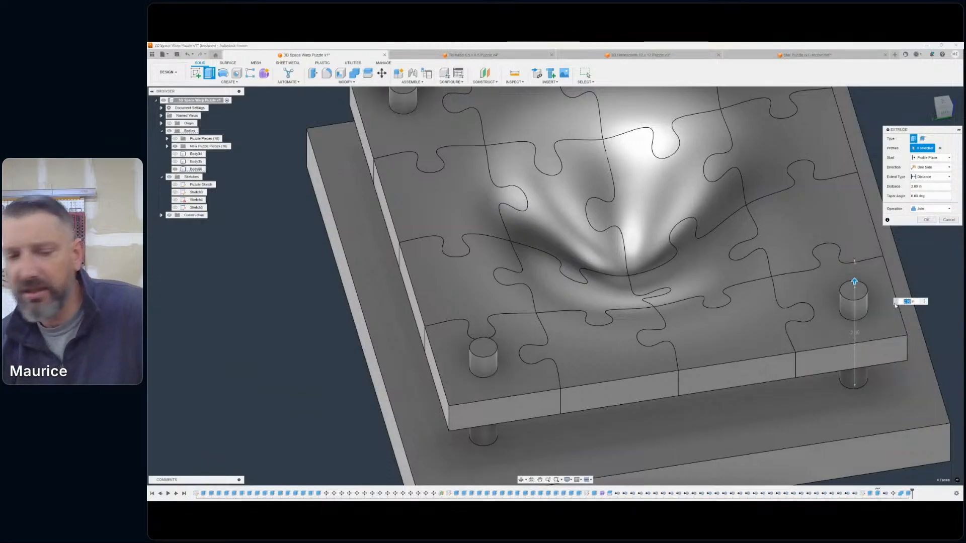
pyautogui.write('1')
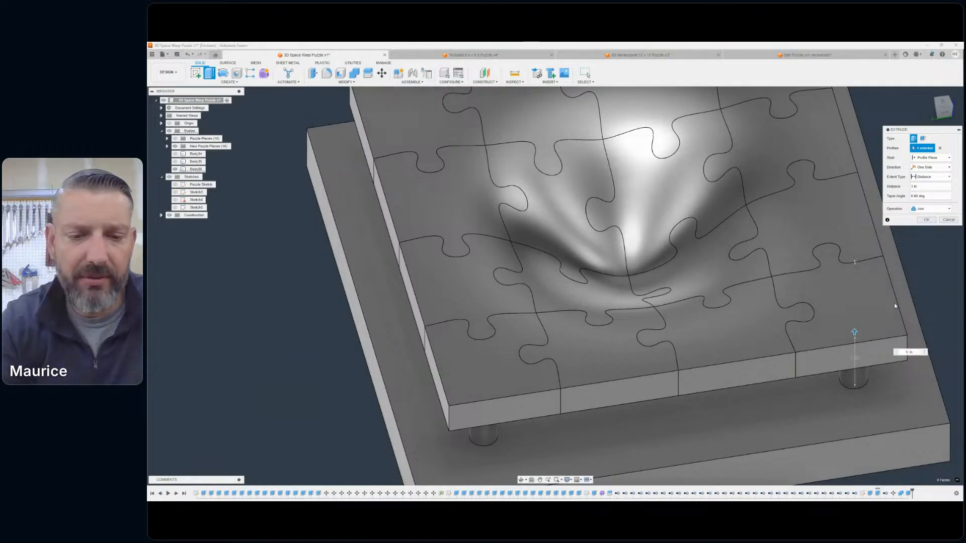
pyautogui.write('.375')
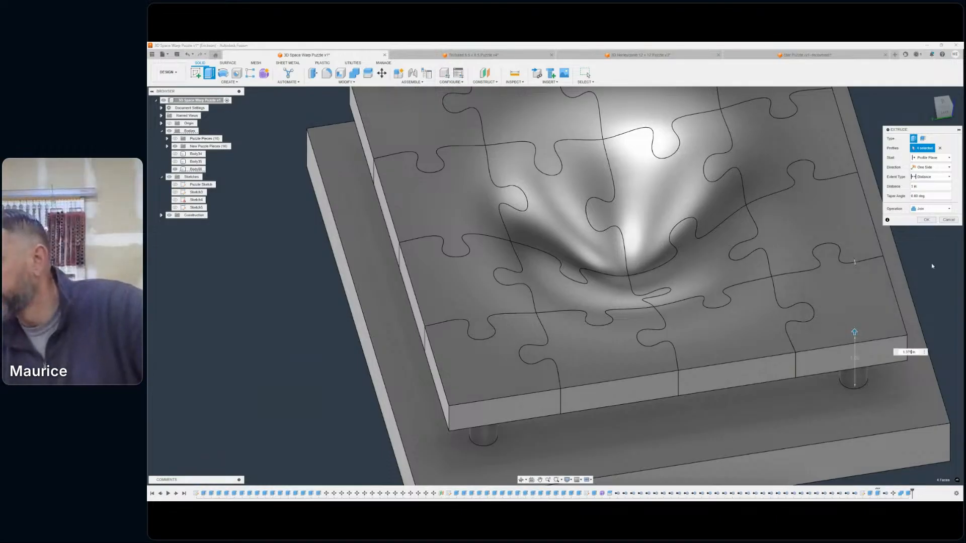
pyautogui.click(928, 209)
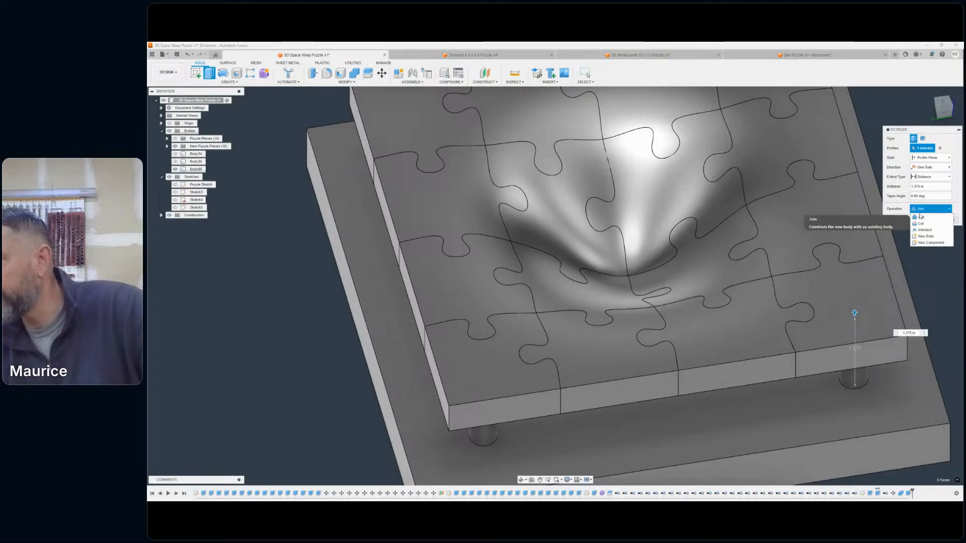
pyautogui.click(926, 236)
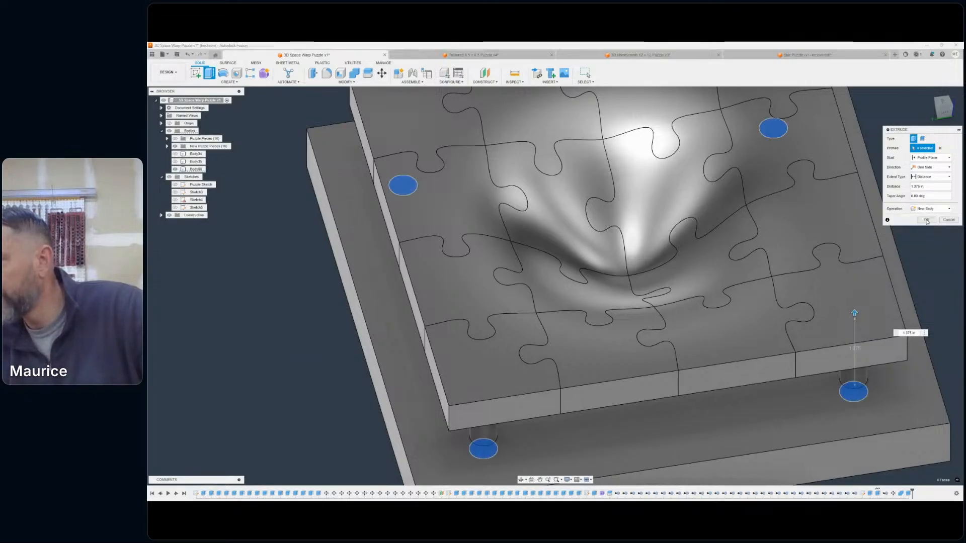
pyautogui.click(927, 222)
# - Hide the New Puzzle Pieces group and inspect the four posts standing in the base
pyautogui.scroll(-3, 952, 205)
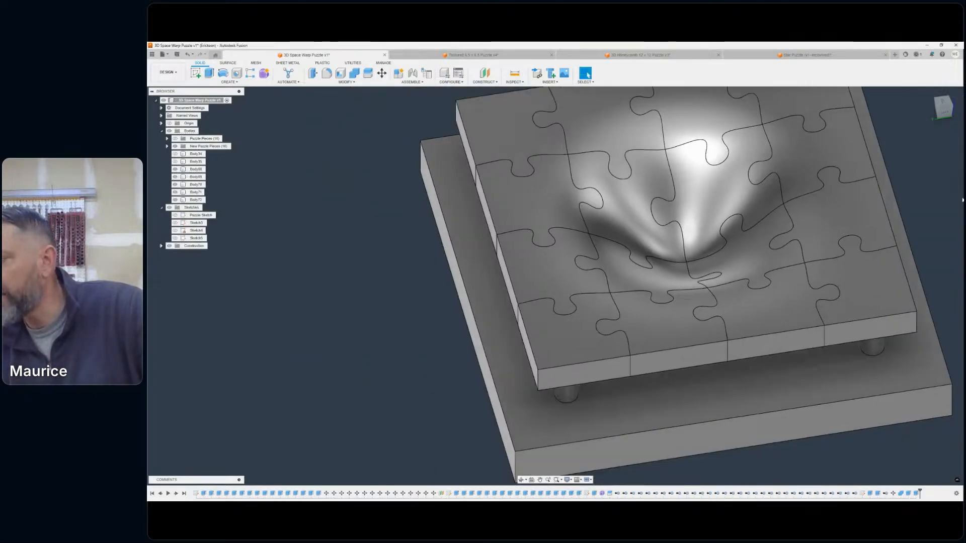
pyautogui.moveTo(945, 108)
pyautogui.mouseDown()
pyautogui.moveTo(342, 176)
pyautogui.moveTo(291, 134)
pyautogui.mouseUp()
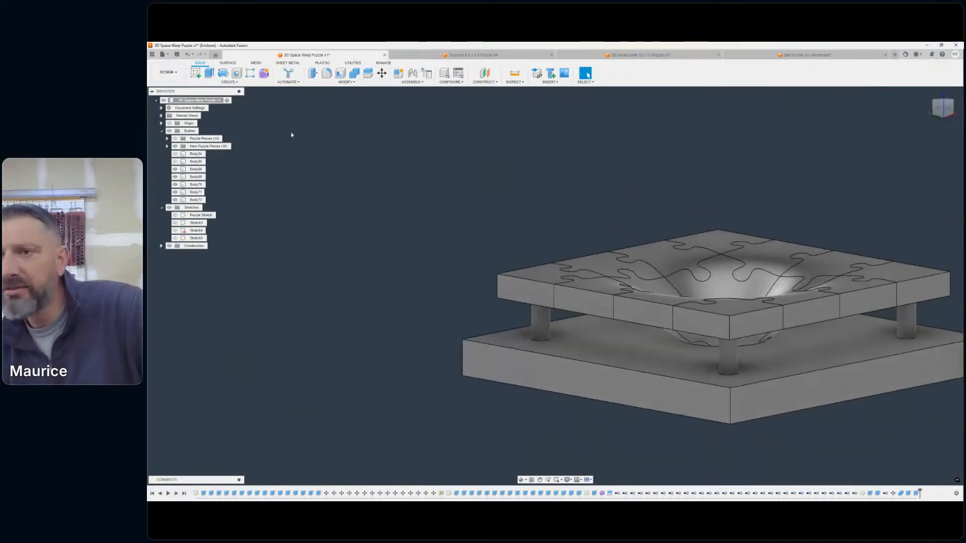
pyautogui.click(175, 146)
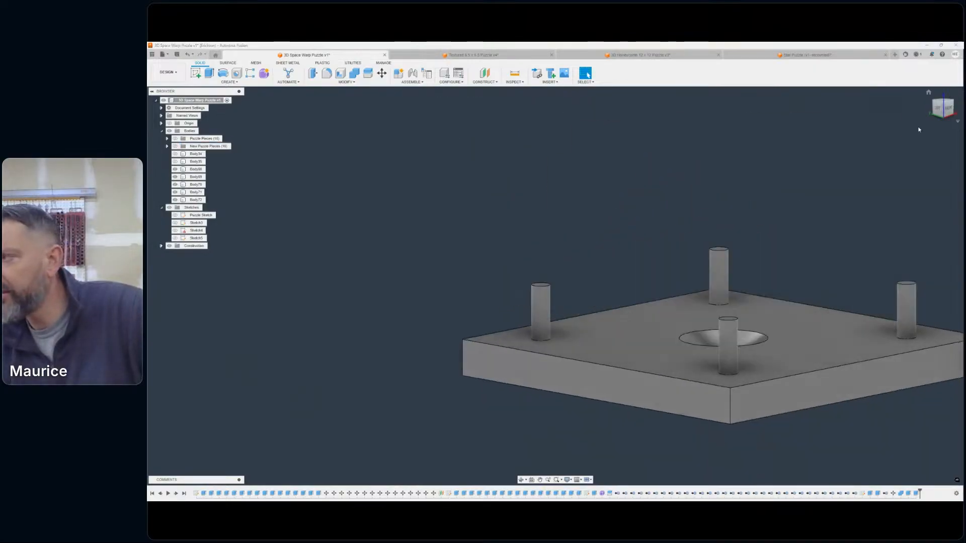
pyautogui.moveTo(936, 106); pyautogui.dragTo(924, 120)
pyautogui.scroll(-3, 880, 250)
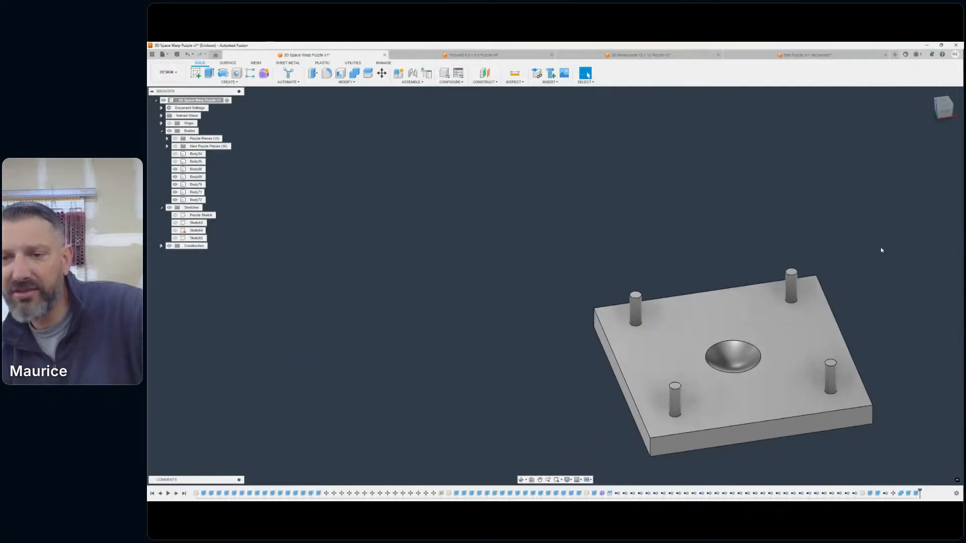
pyautogui.moveTo(837, 218); pyautogui.dragTo(765, 173, button='middle')
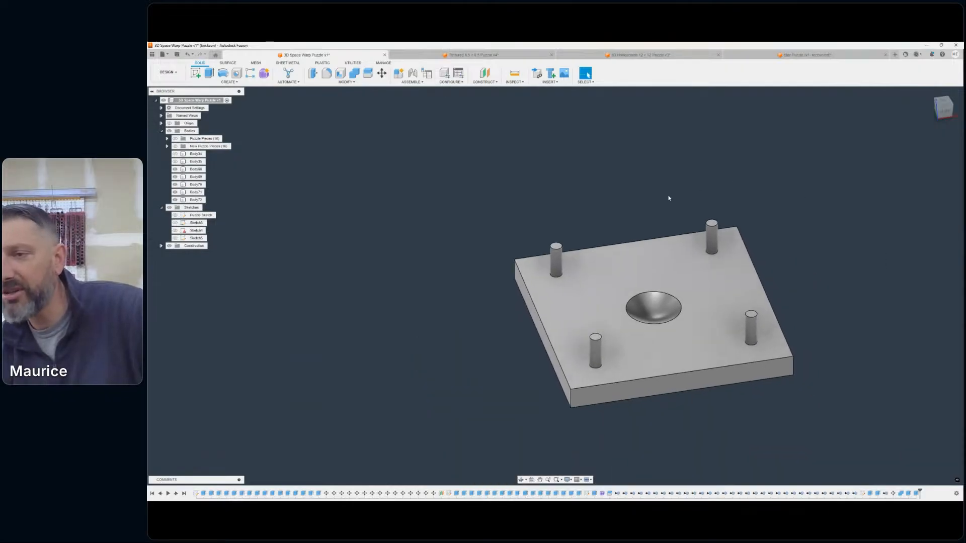
pyautogui.moveTo(668, 198); pyautogui.dragTo(677, 177, button='middle')
pyautogui.click(175, 177)
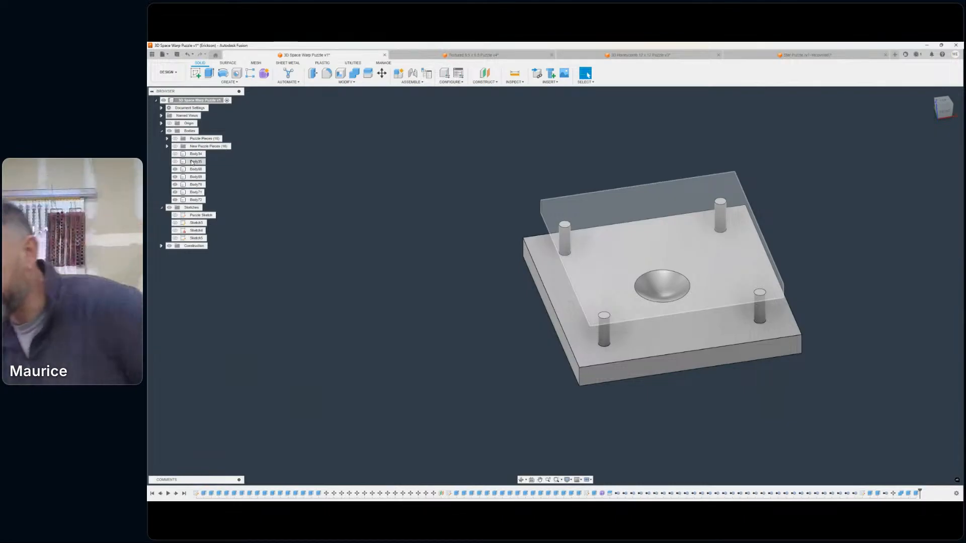
pyautogui.click(175, 161)
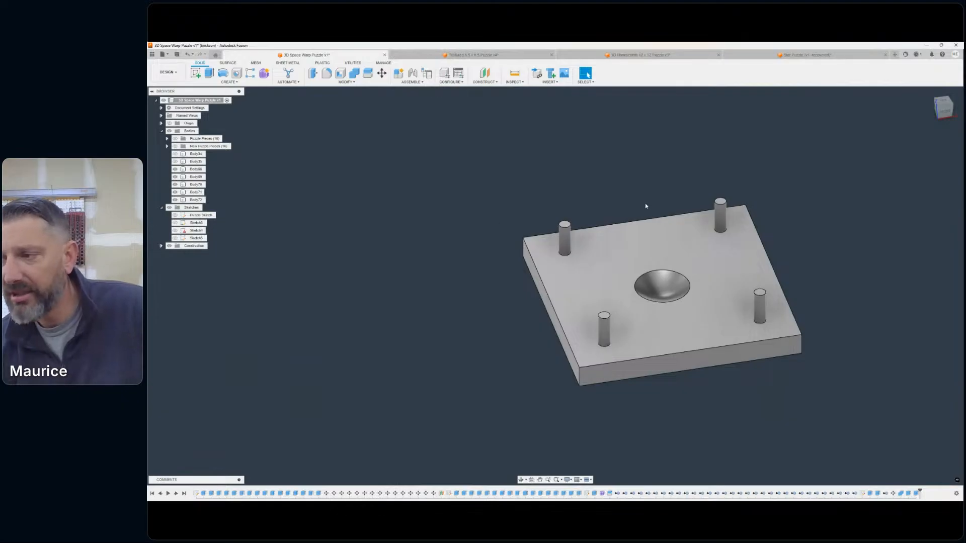
# - Show the New Puzzle Pieces group again on top of the four posts and base
pyautogui.scroll(2, 642, 207)
pyautogui.scroll(-2, 627, 216)
pyautogui.moveTo(626, 200); pyautogui.dragTo(601, 185, button='middle')
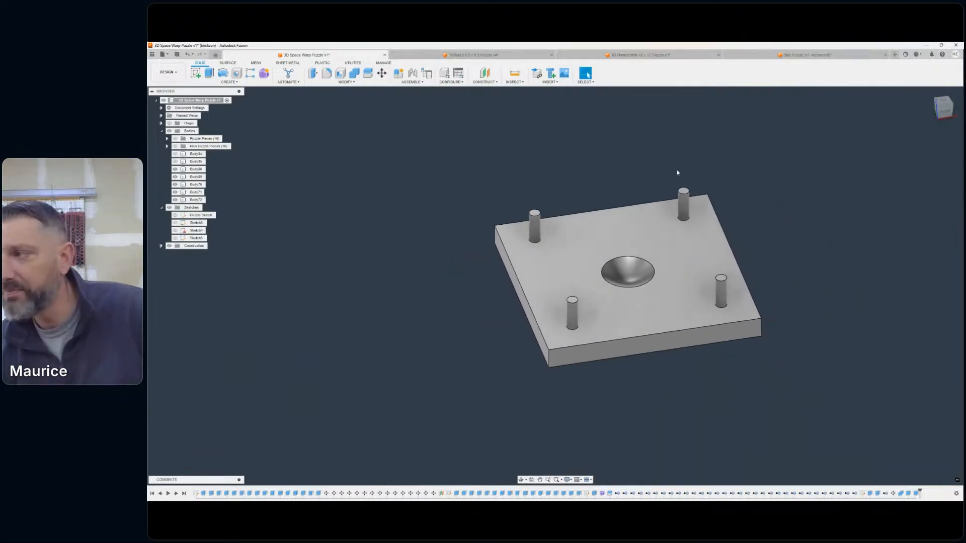
pyautogui.moveTo(554, 286)
pyautogui.keyDown('shift'); pyautogui.mouseDown(button='middle')
pyautogui.moveTo(505, 263)
pyautogui.moveTo(470, 267)
pyautogui.moveTo(449, 285)
pyautogui.moveTo(518, 271)
pyautogui.moveTo(517, 291)
pyautogui.moveTo(494, 293)
pyautogui.moveTo(467, 275)
pyautogui.mouseUp(button='middle'); pyautogui.keyUp('shift')
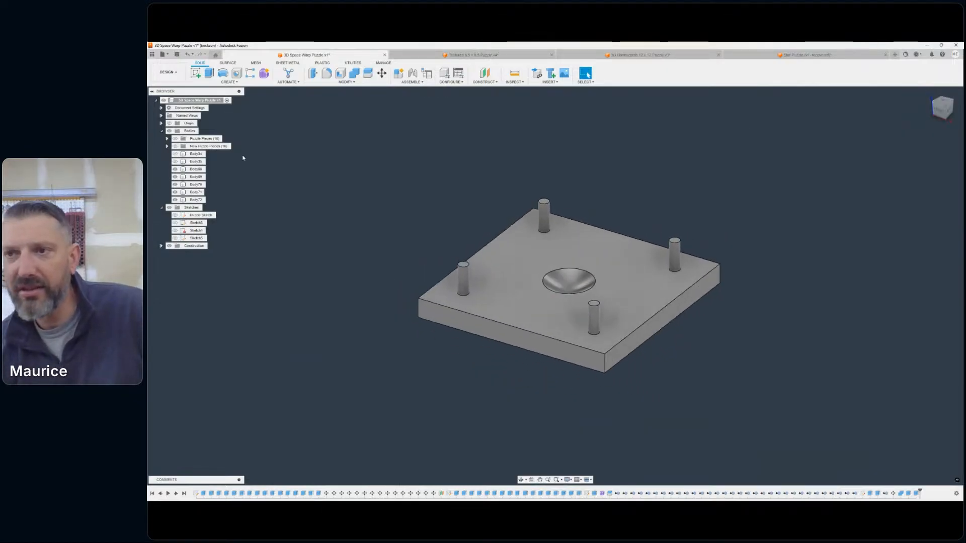
pyautogui.click(175, 146)
pyautogui.scroll(2, 621, 246)
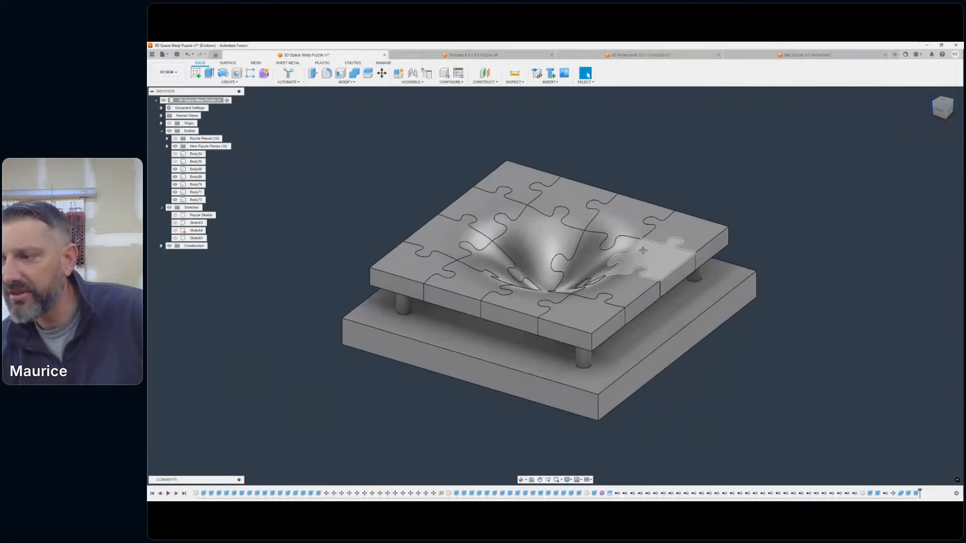
# - Inspect from the front and at an angle how the puzzle pieces sit on the posts and in the base's central recess
pyautogui.moveTo(649, 257); pyautogui.dragTo(714, 225, button='middle')
pyautogui.click(940, 112)
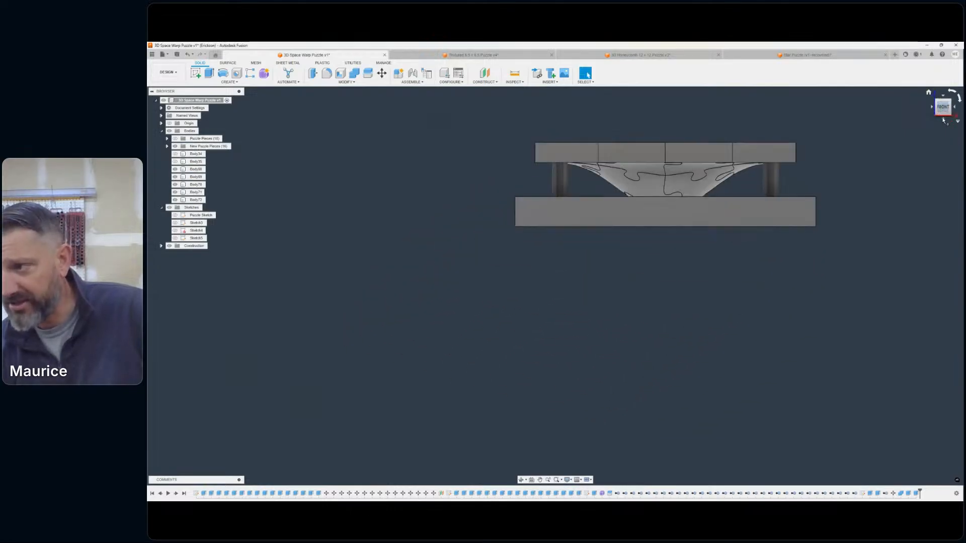
pyautogui.scroll(2, 703, 171)
pyautogui.moveTo(677, 172); pyautogui.dragTo(637, 216, button='middle')
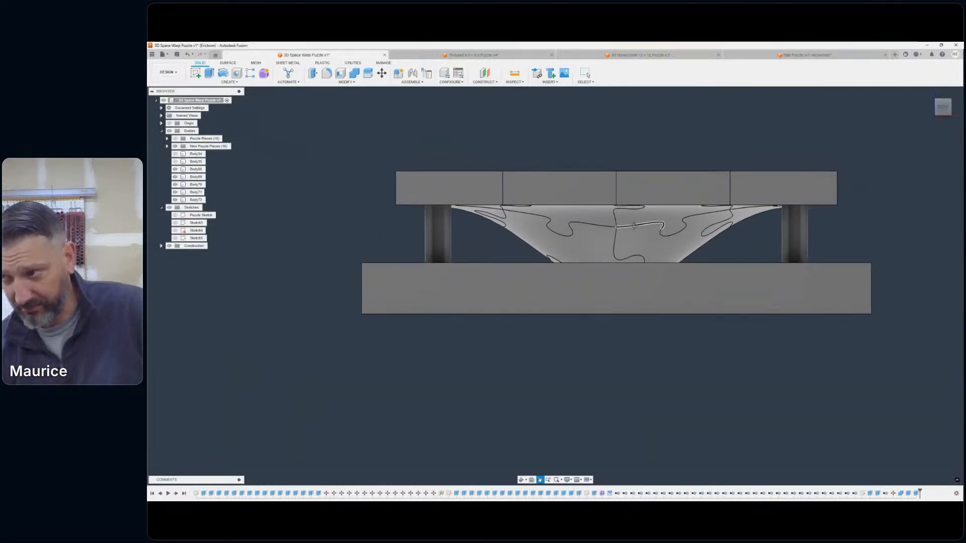
pyautogui.keyDown('shift'); pyautogui.moveTo(554, 285); pyautogui.dragTo(500, 344, button='middle'); pyautogui.keyUp('shift')
pyautogui.scroll(-3, 664, 179)
pyautogui.moveTo(697, 187); pyautogui.dragTo(735, 203, button='middle')
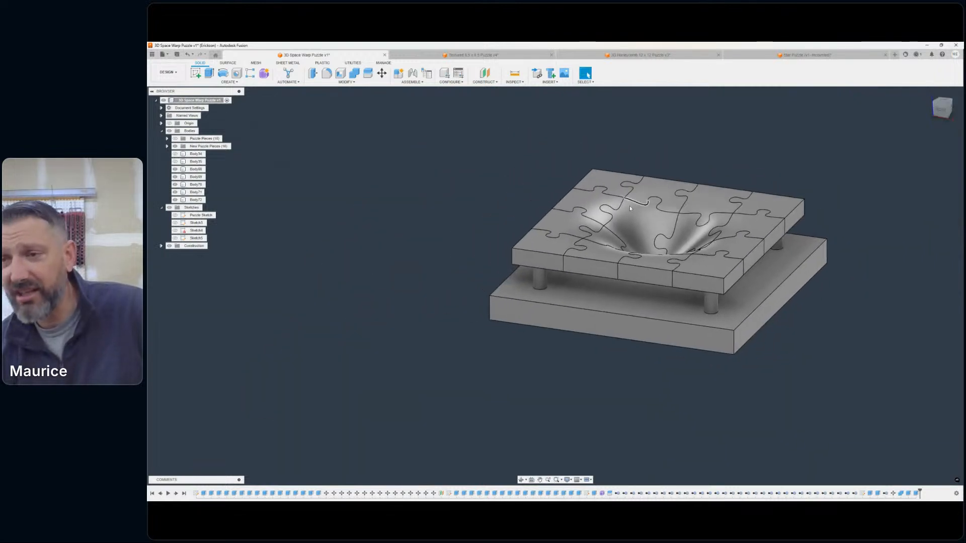
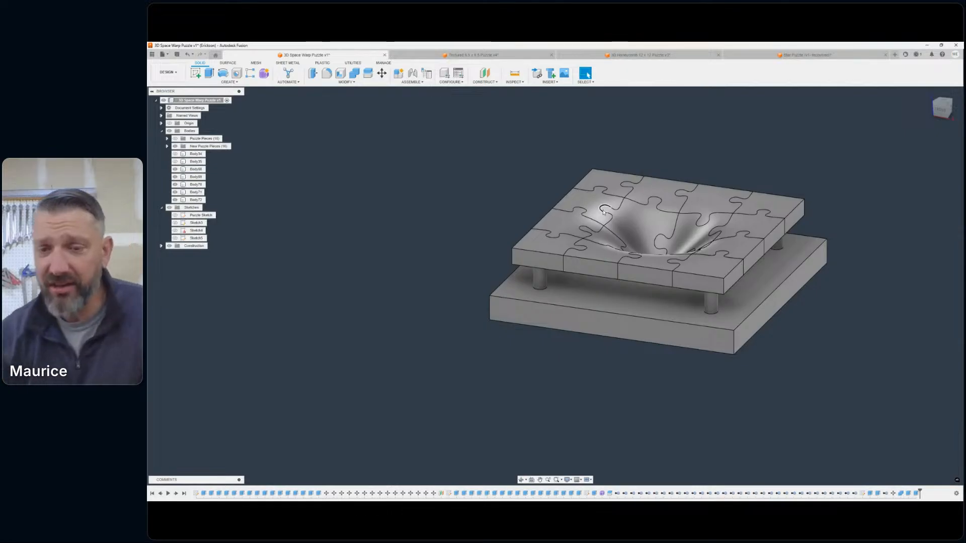
# - Apply the 3D Walnut - Unfinished appearance from the solid wood library to the square base
pyautogui.scroll(1, 694, 217)
pyautogui.moveTo(694, 217); pyautogui.dragTo(673, 222, button='middle')
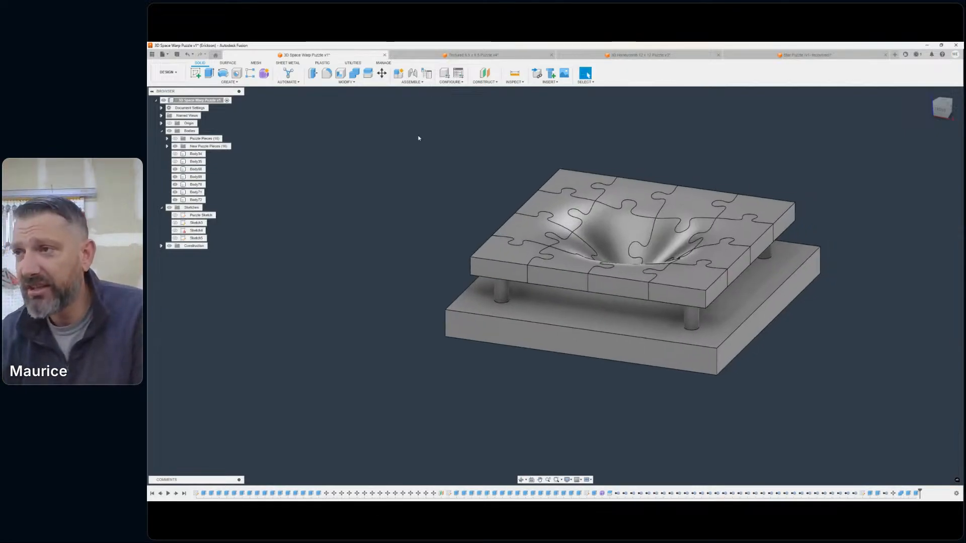
pyautogui.click(341, 82)
pyautogui.click(332, 220)
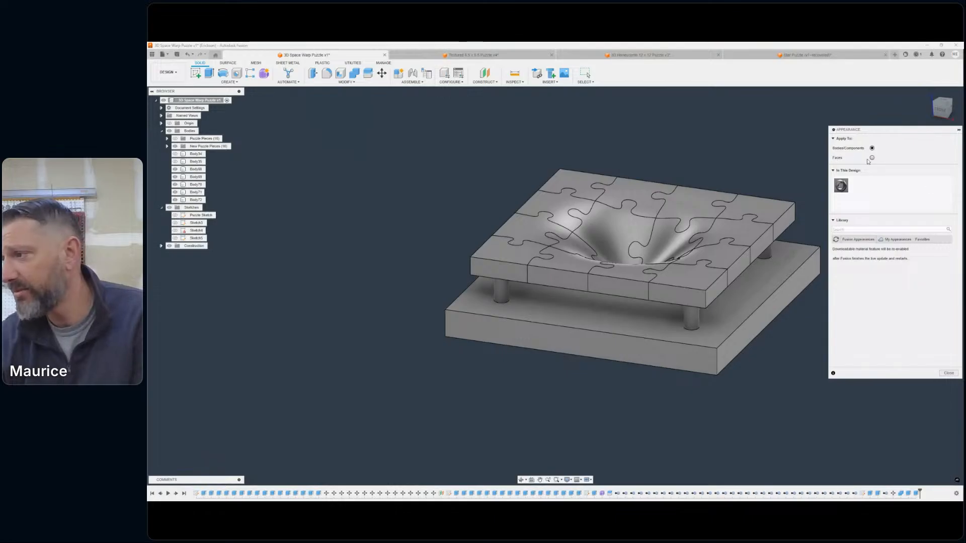
pyautogui.scroll(-3, 899, 329)
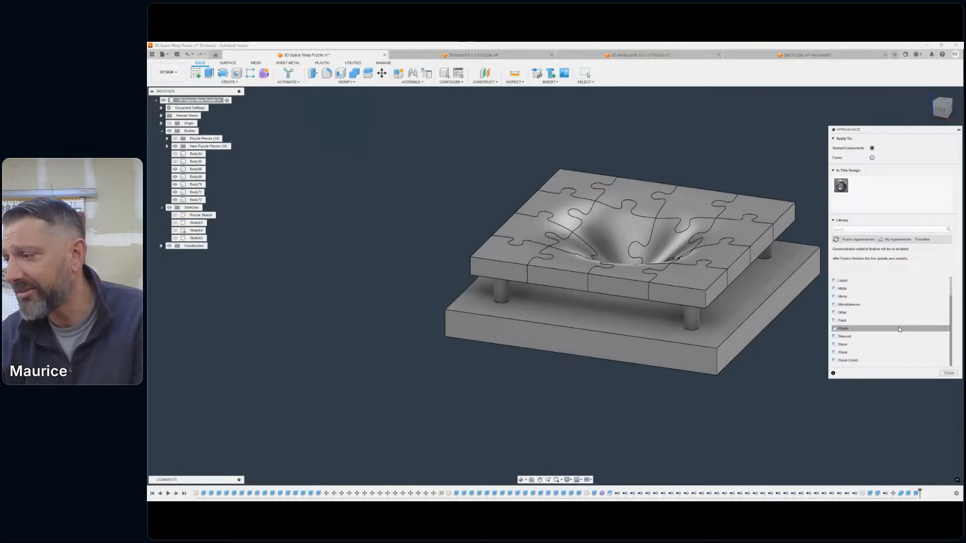
pyautogui.click(846, 361)
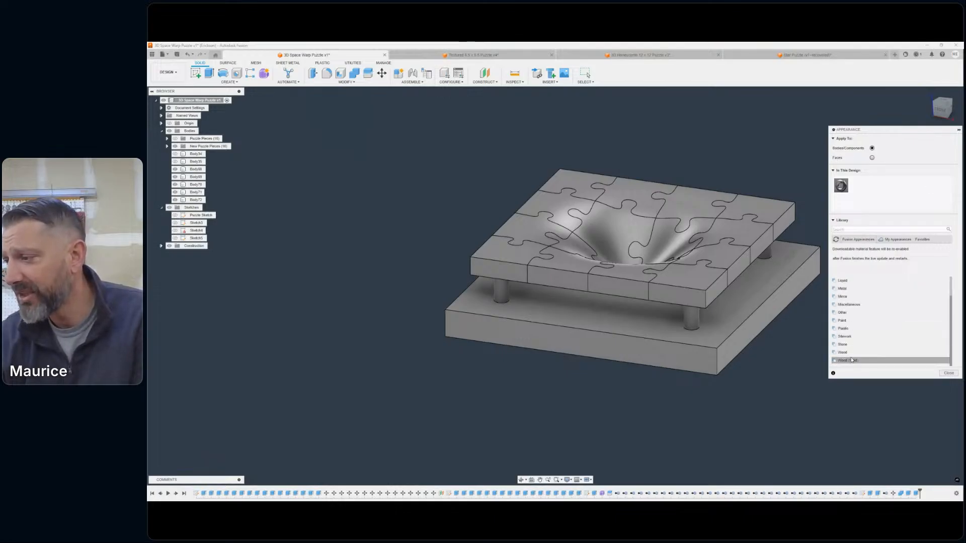
pyautogui.click(859, 362)
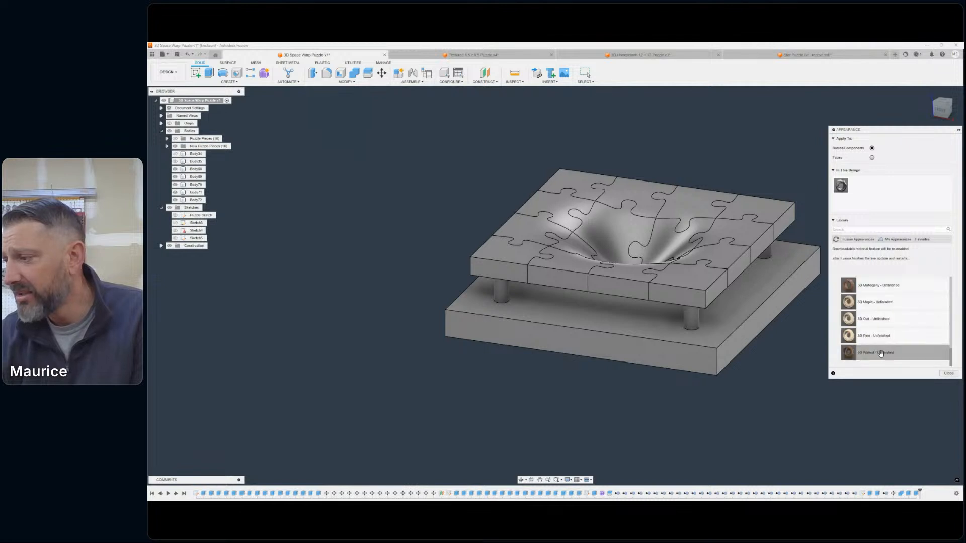
pyautogui.moveTo(880, 355); pyautogui.dragTo(640, 347)
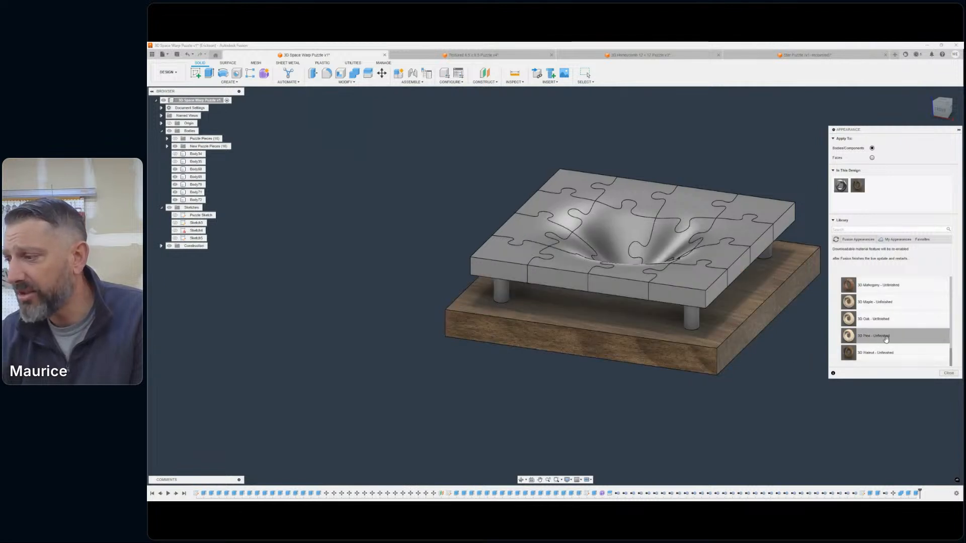
# - Apply the 3D Pine - Unfinished appearance to each of the four support posts
pyautogui.moveTo(877, 336); pyautogui.dragTo(690, 317)
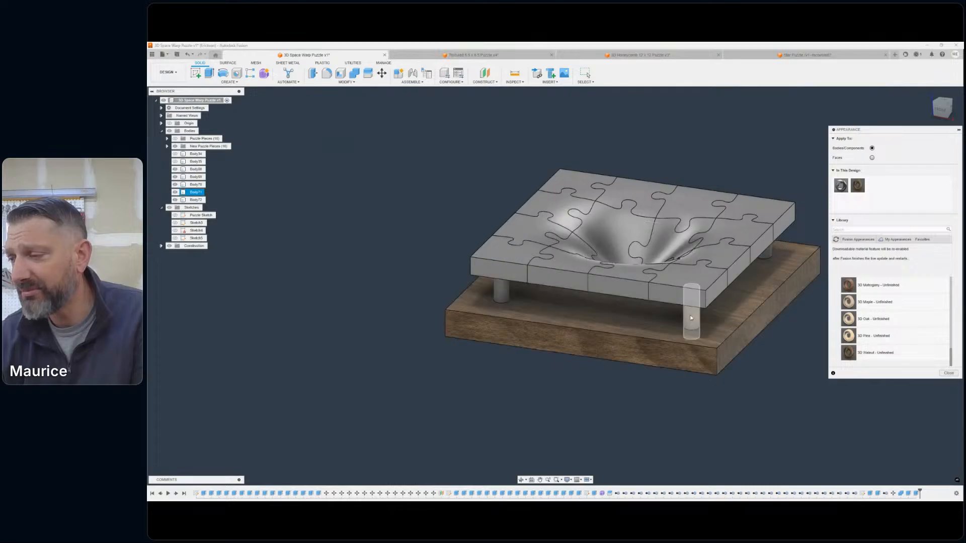
pyautogui.moveTo(872, 339); pyautogui.dragTo(607, 333)
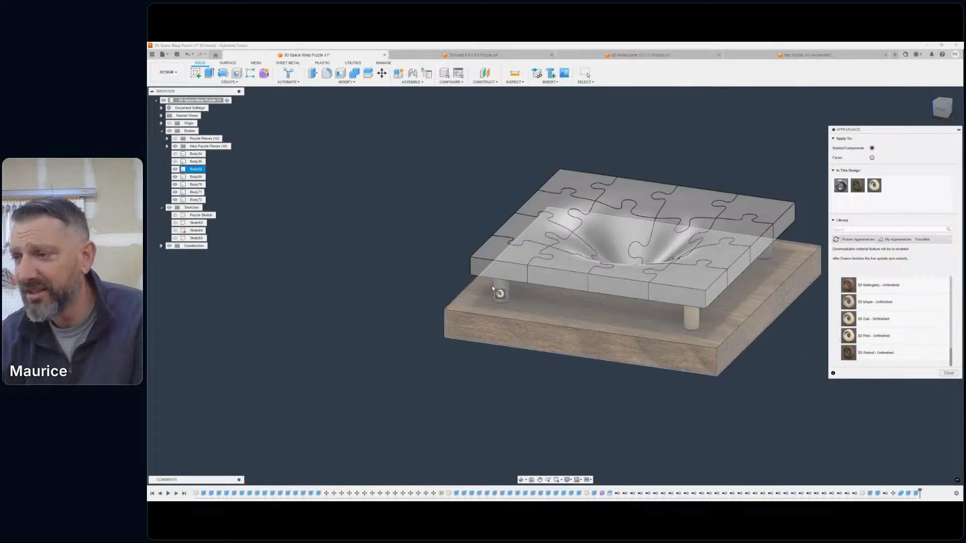
pyautogui.moveTo(492, 291); pyautogui.dragTo(499, 293)
pyautogui.click(937, 110)
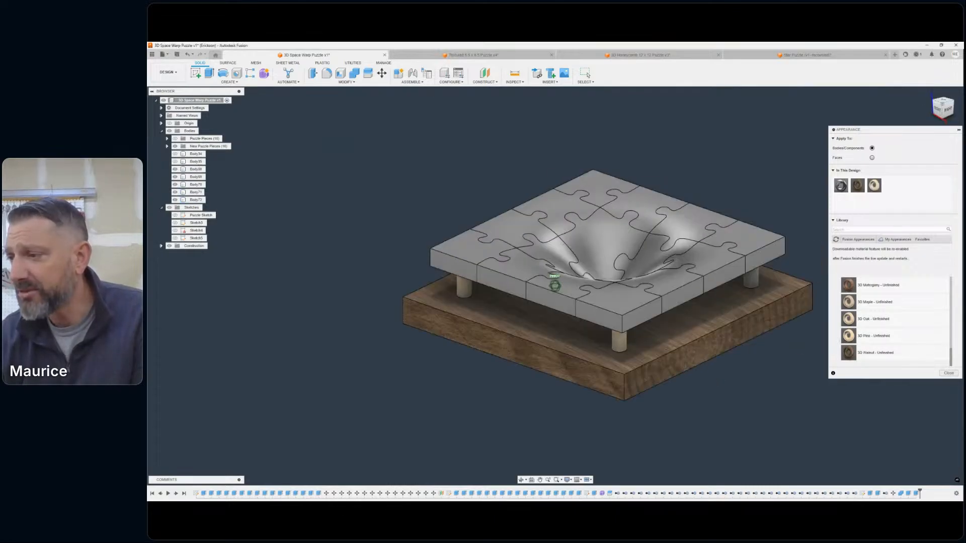
pyautogui.moveTo(877, 336); pyautogui.dragTo(636, 308)
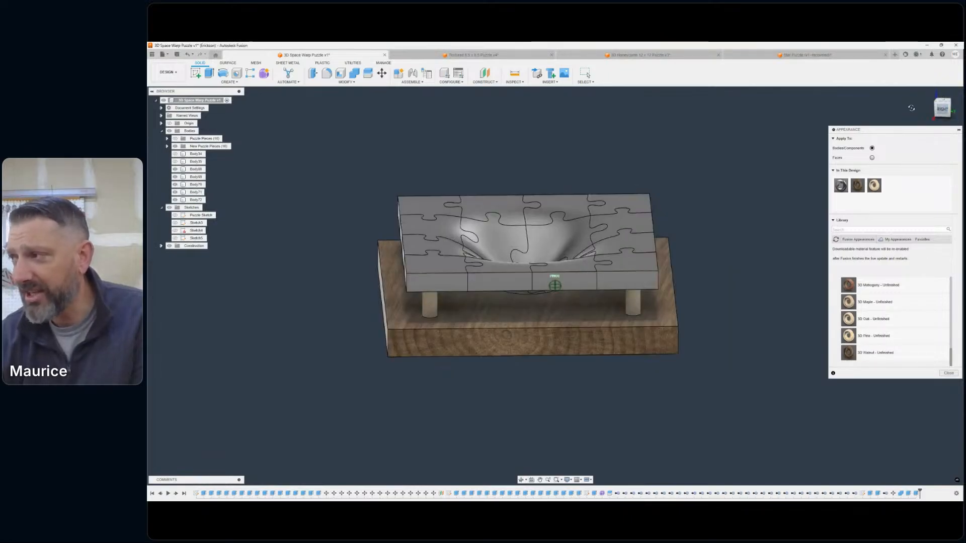
pyautogui.click(911, 108)
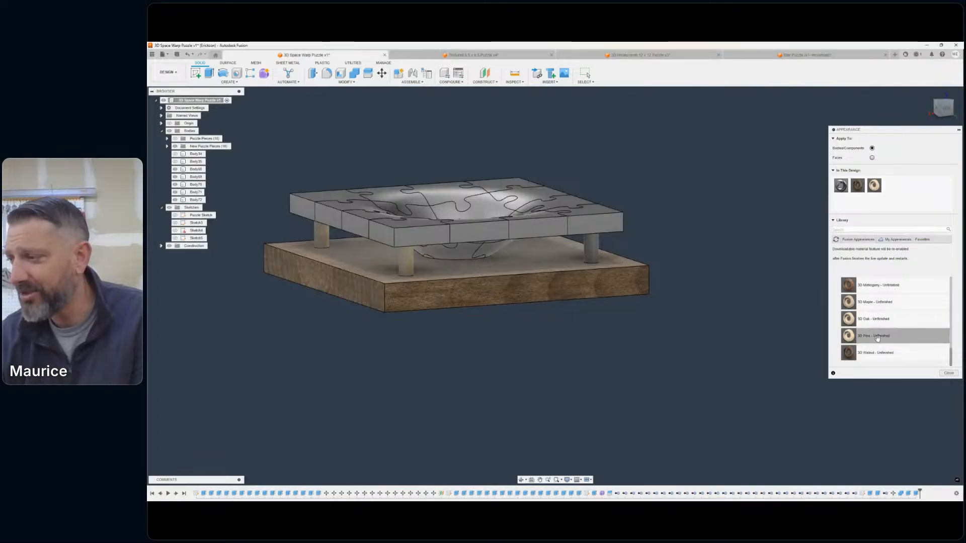
pyautogui.moveTo(830, 340); pyautogui.dragTo(586, 241)
# - Apply the 3D Cherry - Unfinished appearance to all sixteen bodies in the New Puzzle Pieces group
pyautogui.scroll(-1, 644, 159)
pyautogui.moveTo(651, 159); pyautogui.dragTo(783, 184, button='middle')
pyautogui.scroll(6, 647, 215)
pyautogui.moveTo(943, 111); pyautogui.dragTo(915, 125)
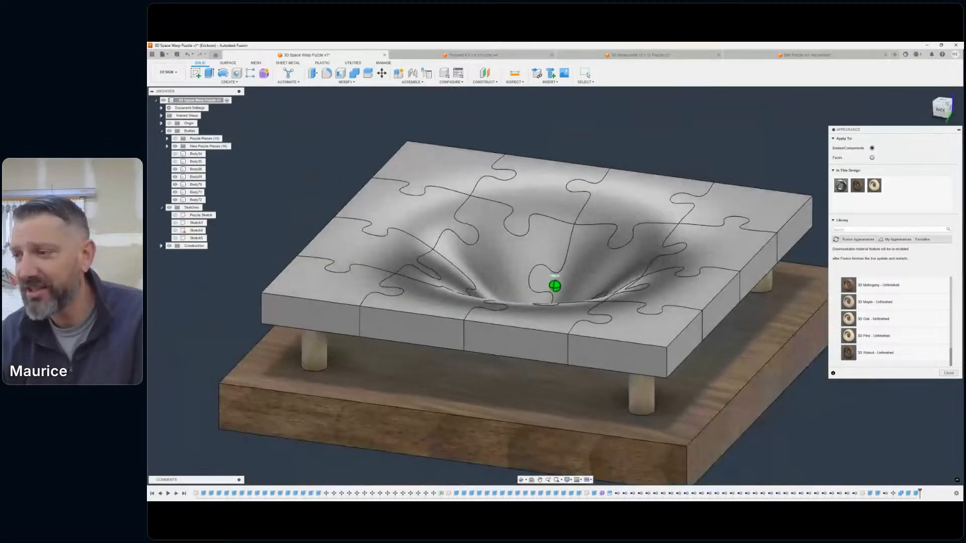
pyautogui.scroll(-4, 658, 240)
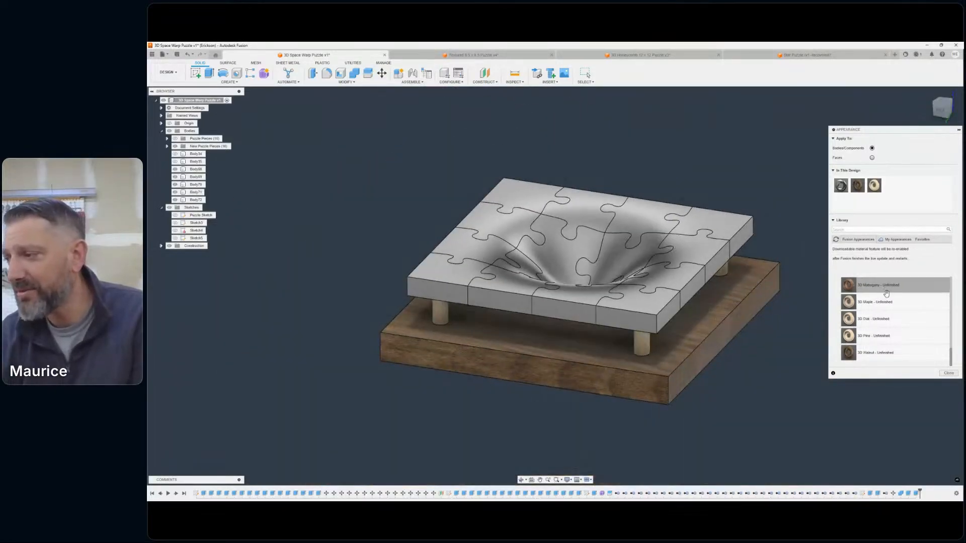
pyautogui.scroll(3, 879, 306)
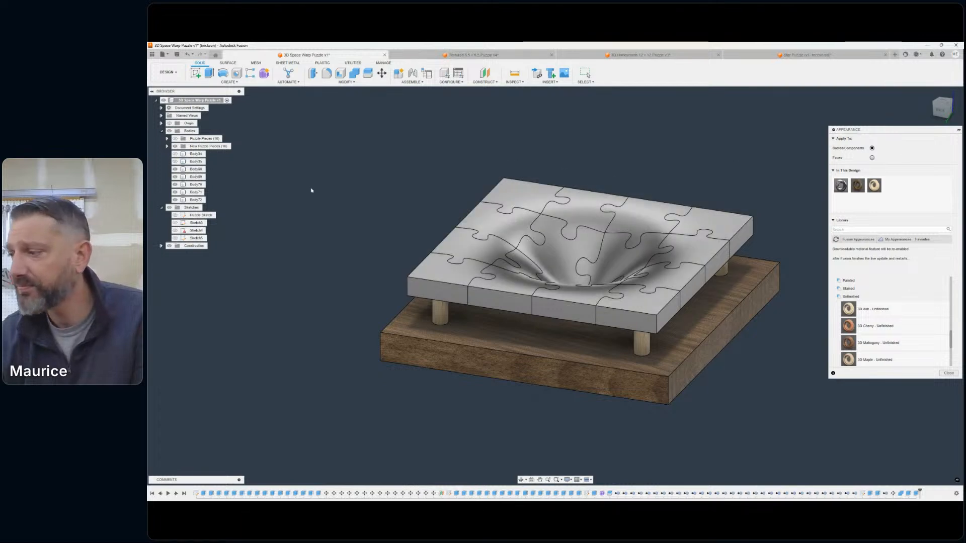
pyautogui.click(175, 170)
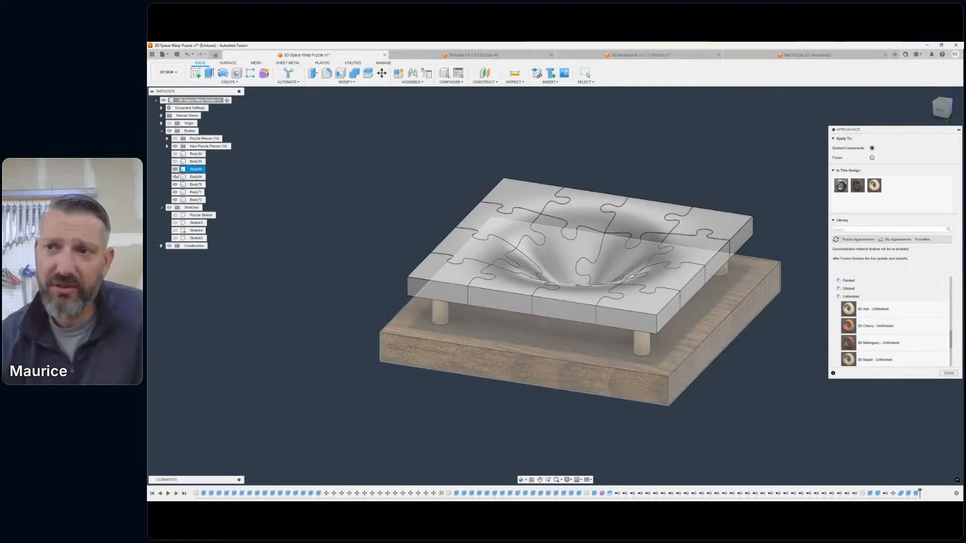
pyautogui.click(175, 169)
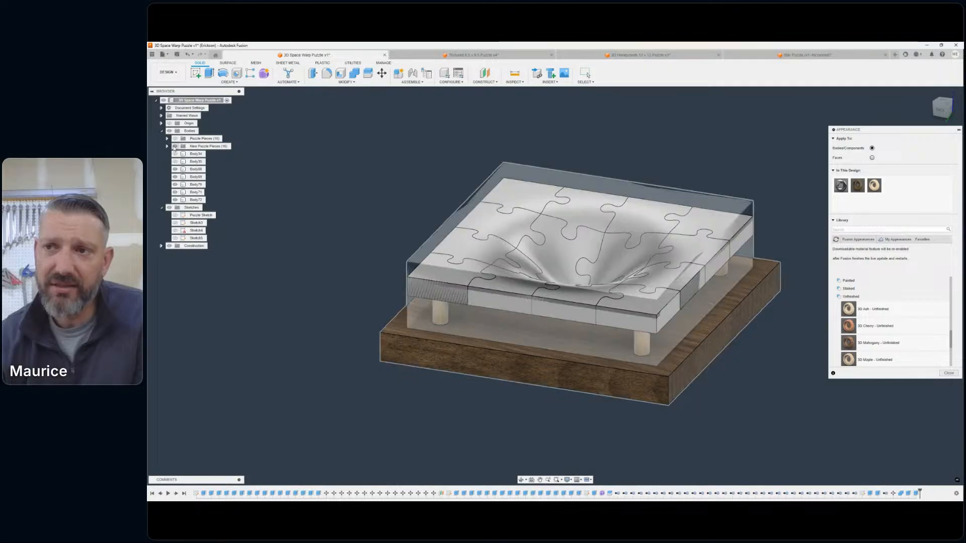
pyautogui.click(167, 146)
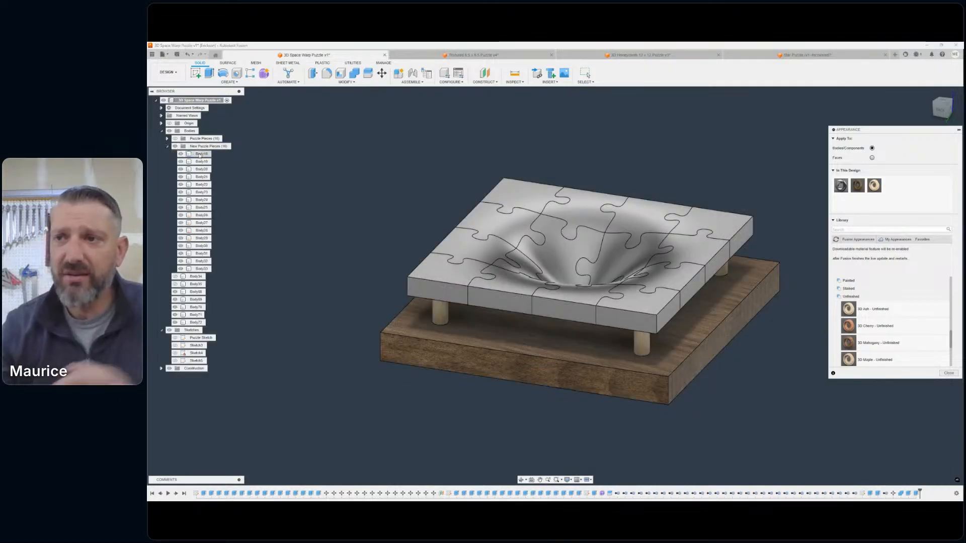
pyautogui.keyDown('shift'); pyautogui.click(202, 268); pyautogui.keyUp('shift')
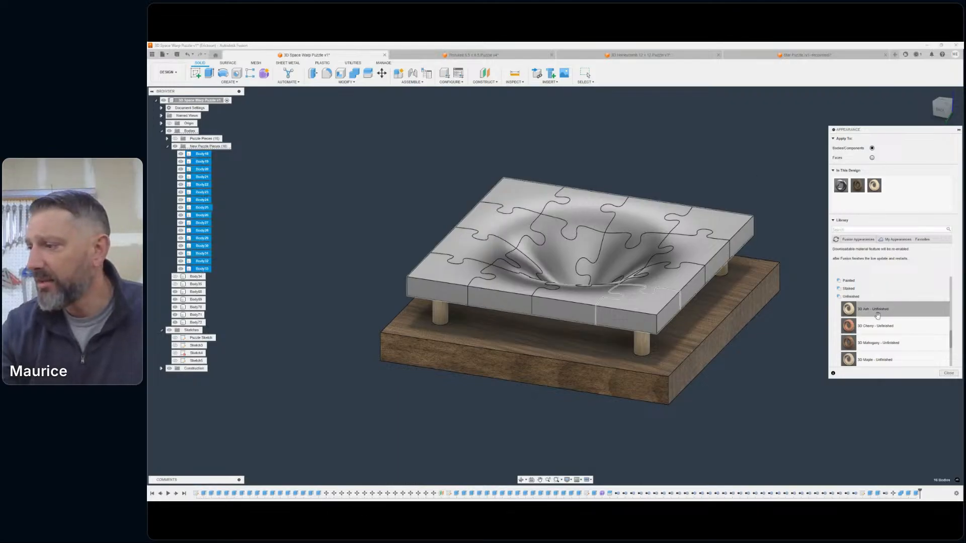
pyautogui.moveTo(840, 330); pyautogui.dragTo(203, 172)
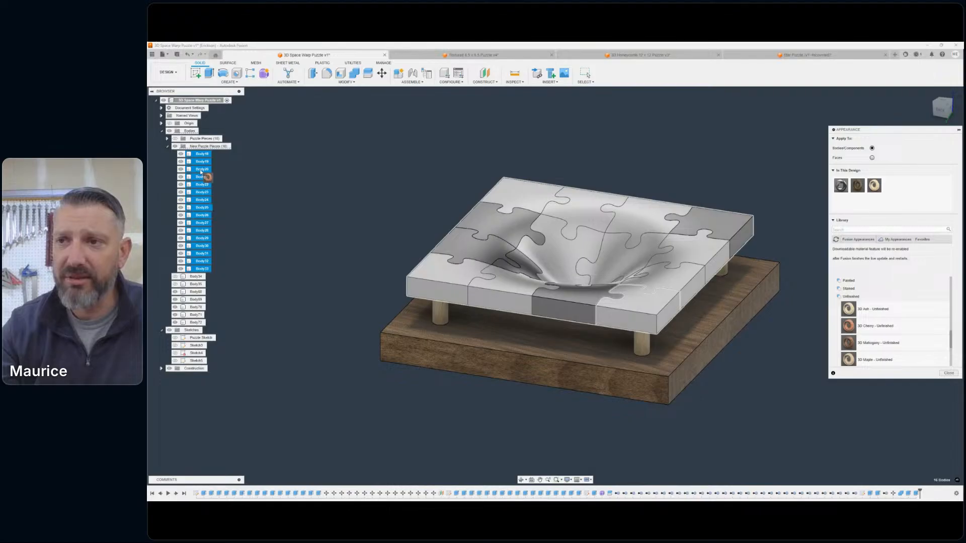
pyautogui.moveTo(201, 172); pyautogui.dragTo(262, 183)
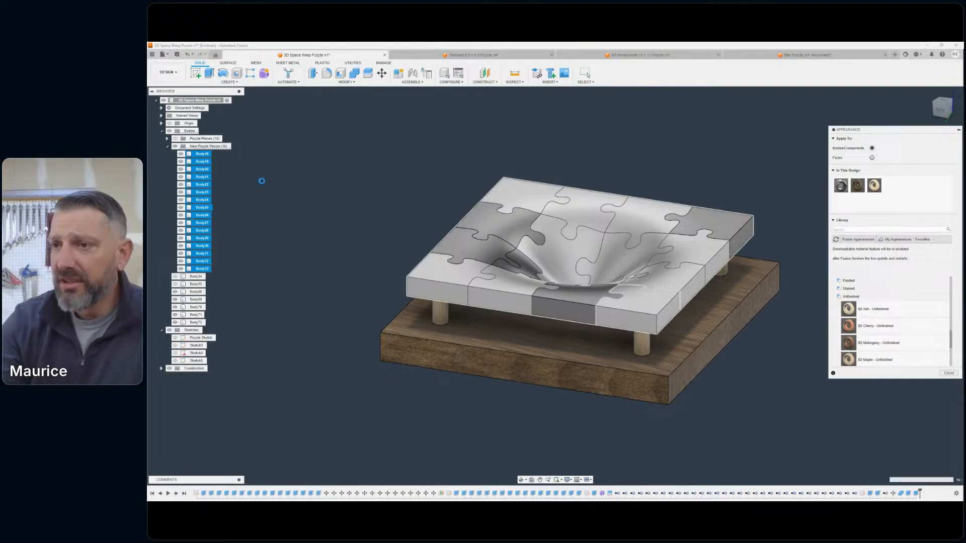
# - Apply the 3D Maple - Unfinished appearance to all sixteen new puzzle pieces and finish the appearance assignment
pyautogui.moveTo(658, 250); pyautogui.dragTo(654, 248)
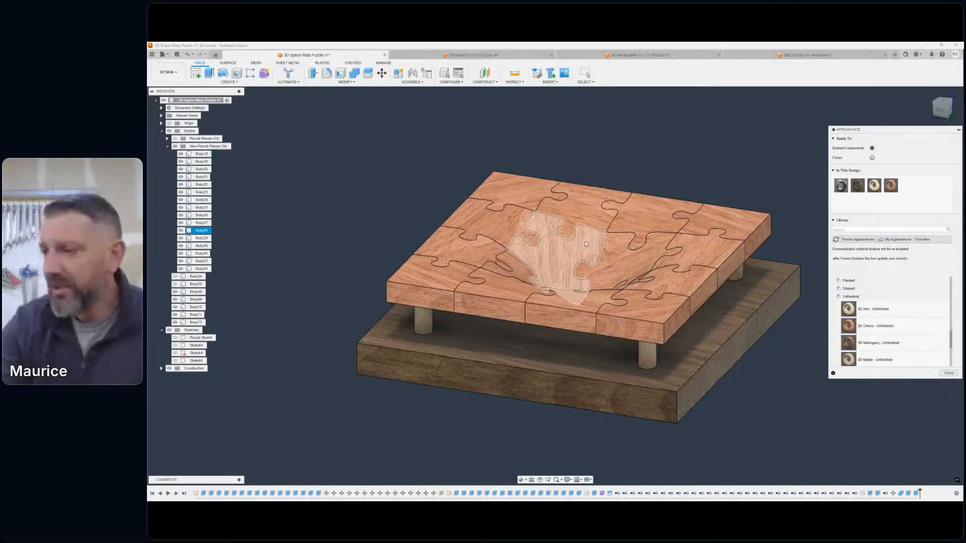
pyautogui.scroll(5, 588, 244)
pyautogui.click(941, 108)
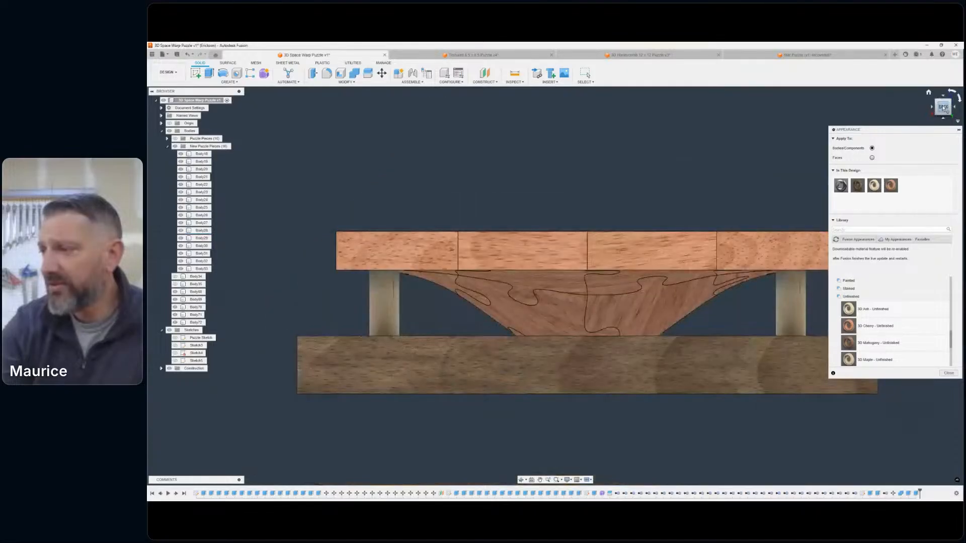
pyautogui.moveTo(943, 108); pyautogui.dragTo(926, 126)
pyautogui.scroll(-4, 769, 216)
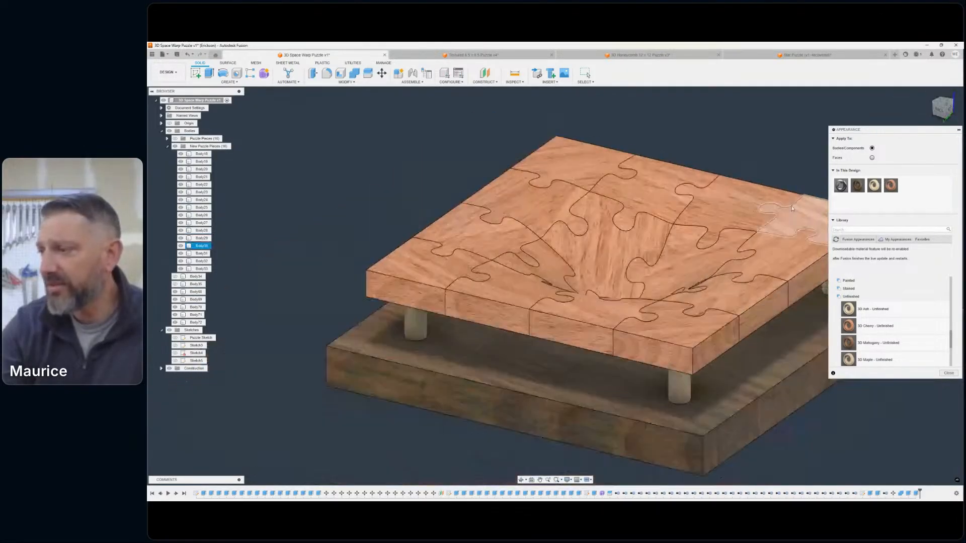
pyautogui.moveTo(751, 164); pyautogui.dragTo(694, 179, button='middle')
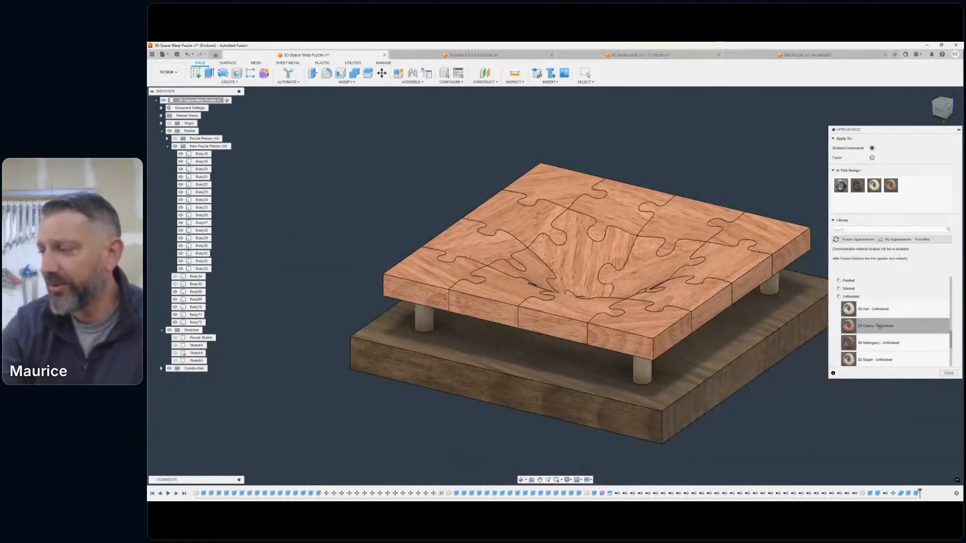
pyautogui.scroll(-4, 879, 325)
pyautogui.moveTo(878, 318); pyautogui.dragTo(684, 285)
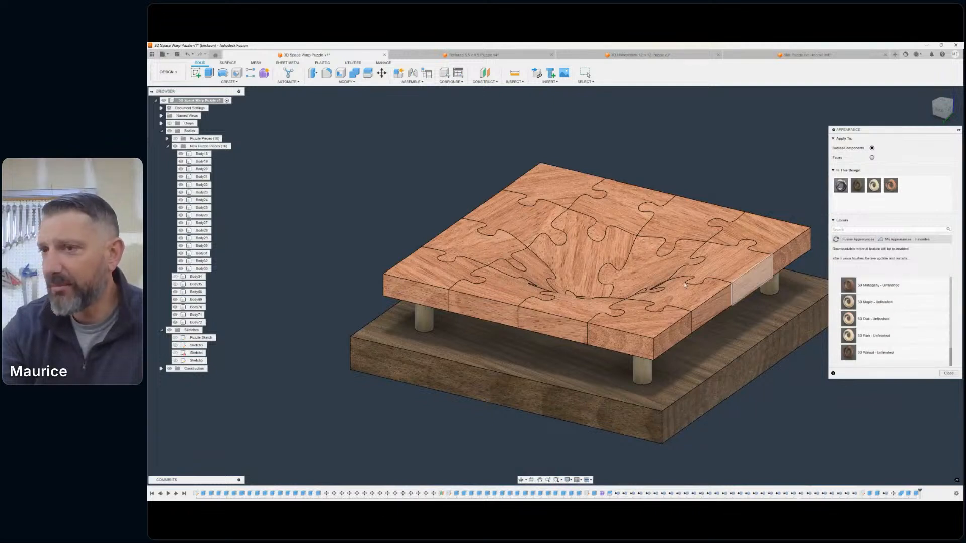
pyautogui.click(190, 154)
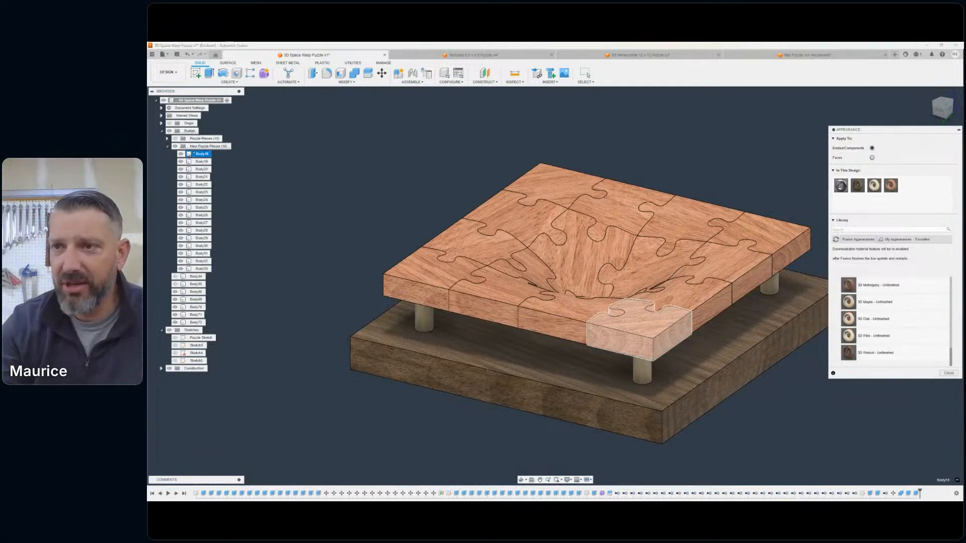
pyautogui.keyDown('shift'); pyautogui.click(200, 269); pyautogui.keyUp('shift')
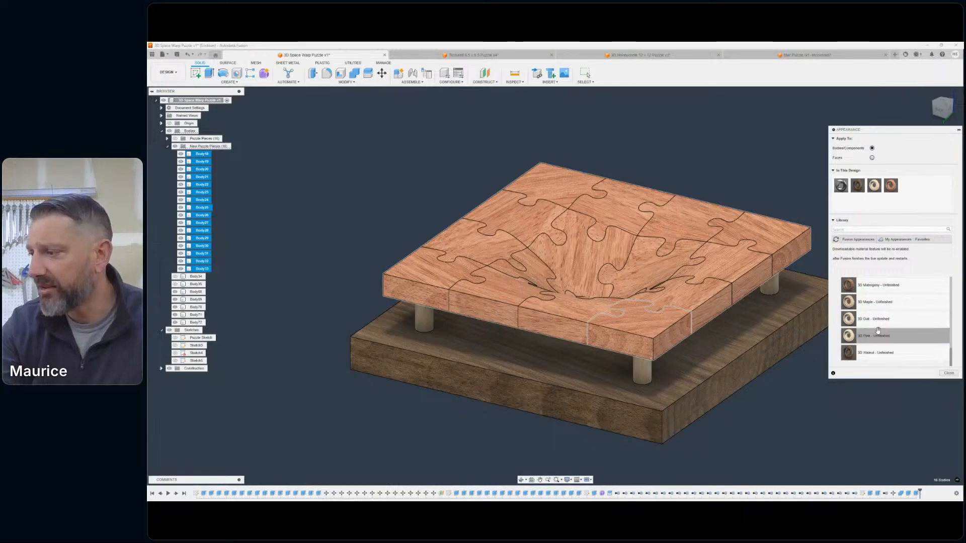
pyautogui.moveTo(878, 302); pyautogui.dragTo(201, 184)
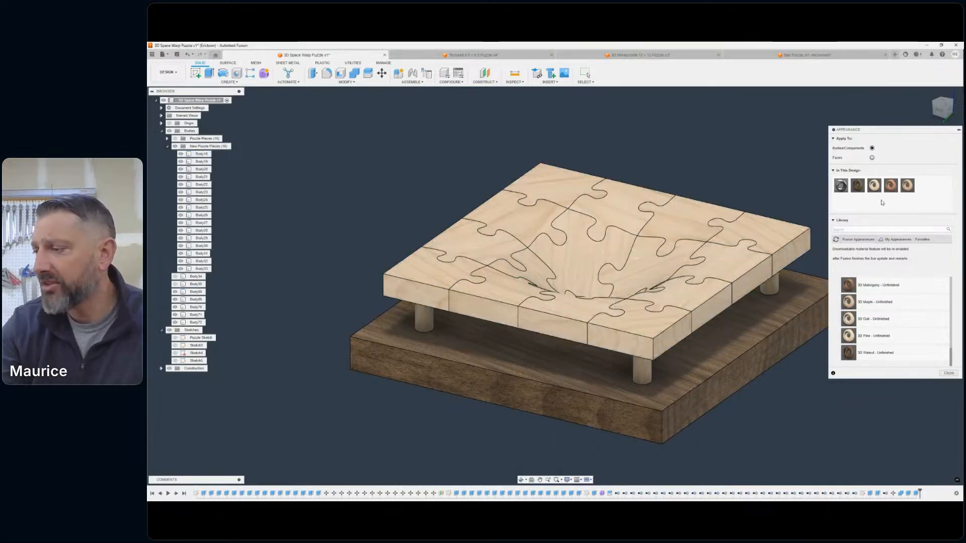
pyautogui.click(948, 373)
# - Collapse the New Puzzle Pieces group and inspect the wood-finished puzzle, posts and base at an angle and from the back
pyautogui.scroll(-2, 722, 170)
pyautogui.moveTo(722, 171); pyautogui.dragTo(778, 177, button='middle')
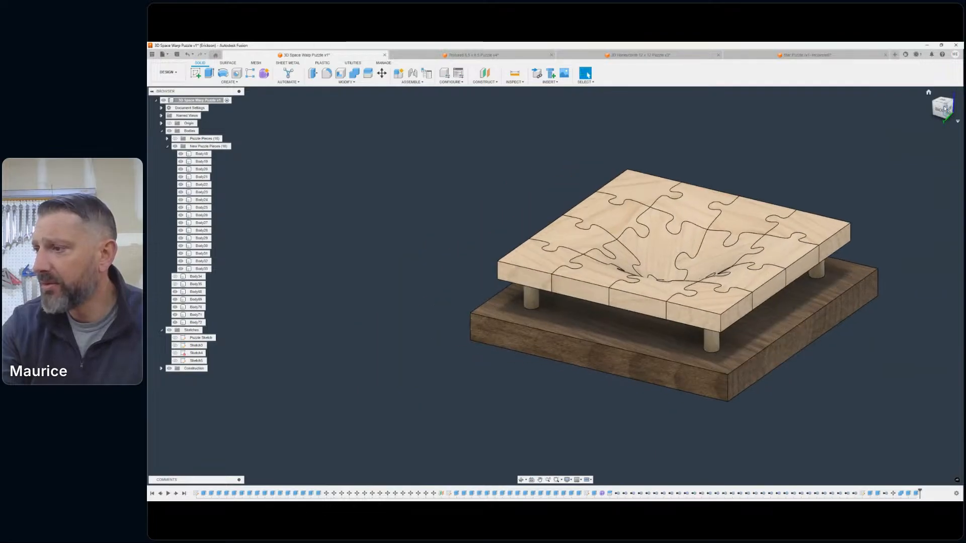
pyautogui.keyDown('shift'); pyautogui.moveTo(554, 285); pyautogui.dragTo(555, 285, button='middle'); pyautogui.keyUp('shift')
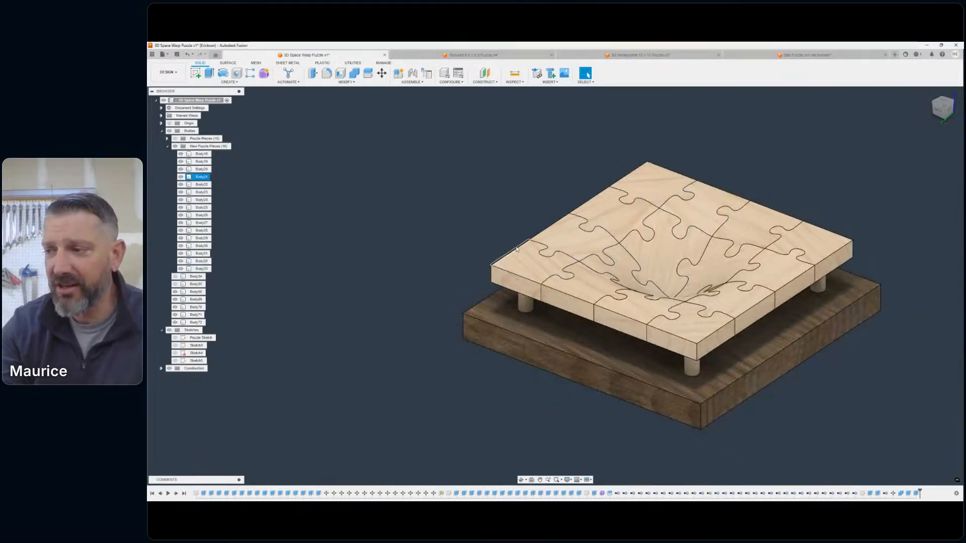
pyautogui.scroll(-3, 760, 273)
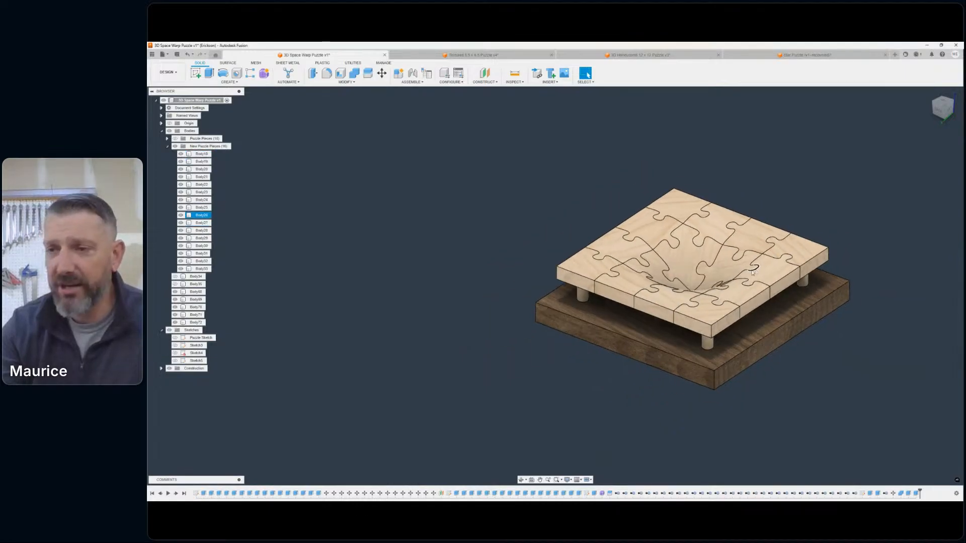
pyautogui.moveTo(761, 273); pyautogui.dragTo(672, 290, button='middle')
pyautogui.click(168, 147)
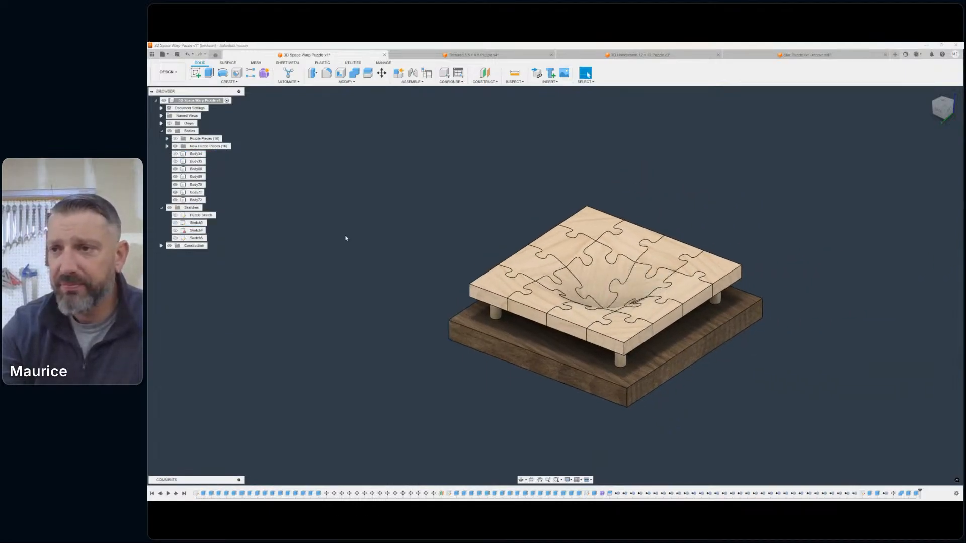
pyautogui.scroll(-1, 356, 248)
pyautogui.moveTo(356, 249); pyautogui.dragTo(359, 227, button='middle')
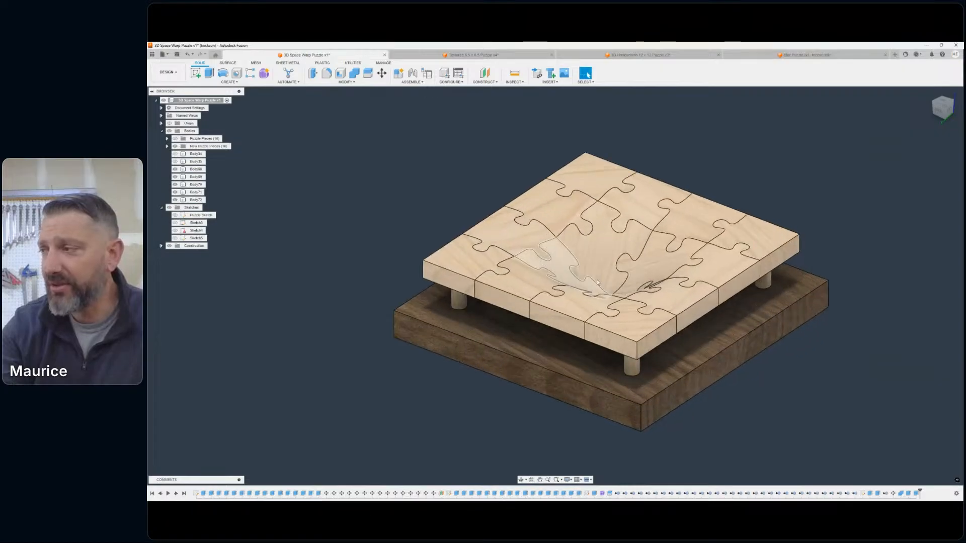
pyautogui.keyDown('shift'); pyautogui.moveTo(520, 261); pyautogui.dragTo(690, 263, button='middle'); pyautogui.keyUp('shift')
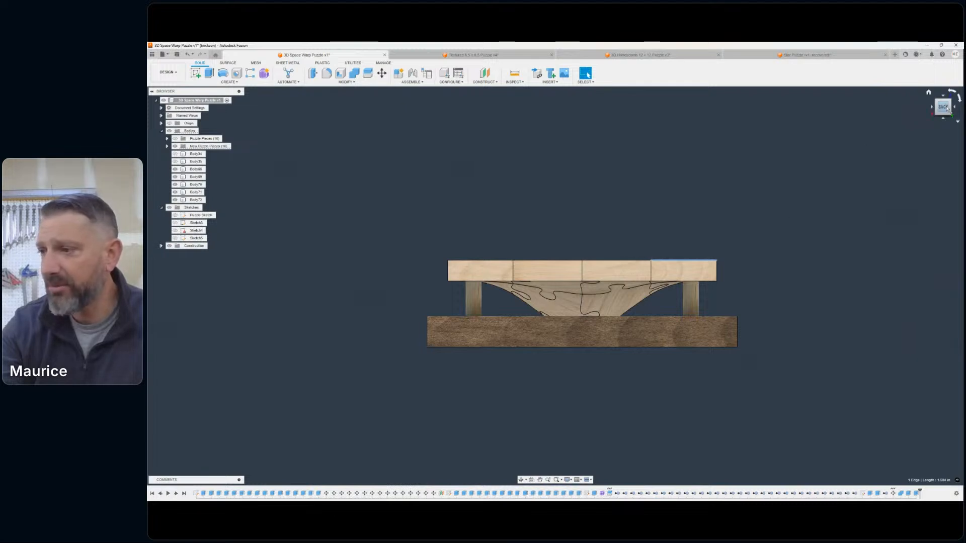
pyautogui.moveTo(942, 107); pyautogui.dragTo(913, 132)
pyautogui.moveTo(608, 183)
pyautogui.keyDown('shift'); pyautogui.mouseDown(button='middle')
pyautogui.moveTo(588, 219)
pyautogui.moveTo(630, 184)
pyautogui.mouseUp(button='middle'); pyautogui.keyUp('shift')
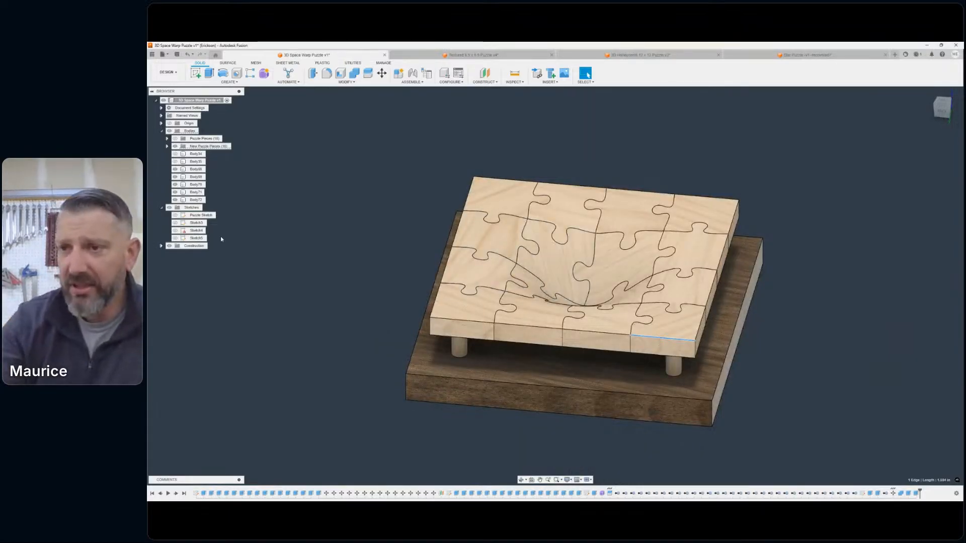
# - Start an offset construction plane and hide the New Puzzle Pieces group, the base and all four support posts to expose the origin planes
pyautogui.click(213, 263)
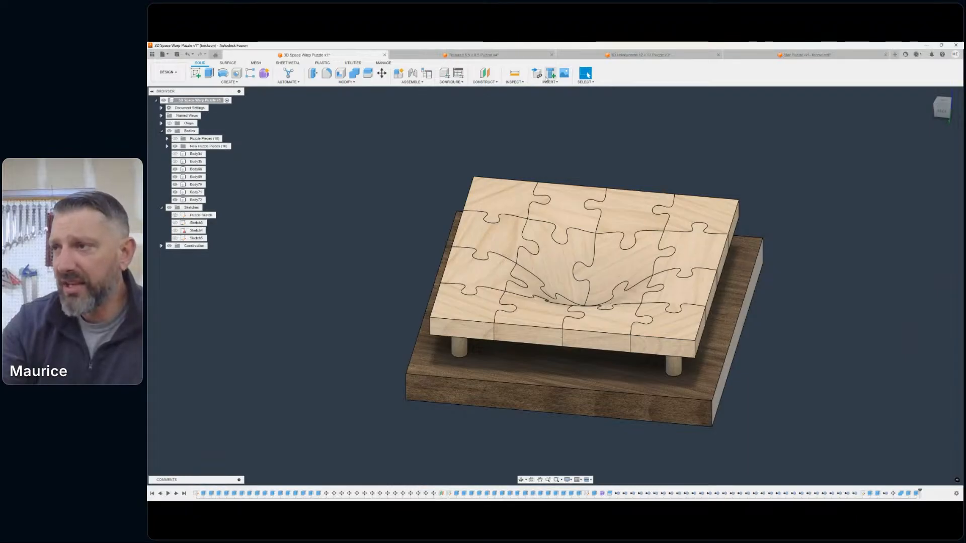
pyautogui.click(491, 83)
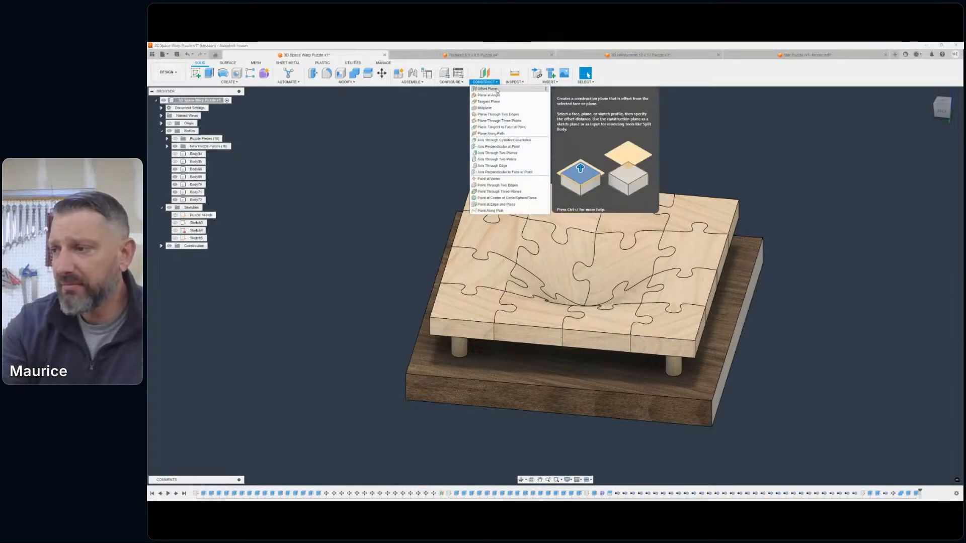
pyautogui.click(496, 89)
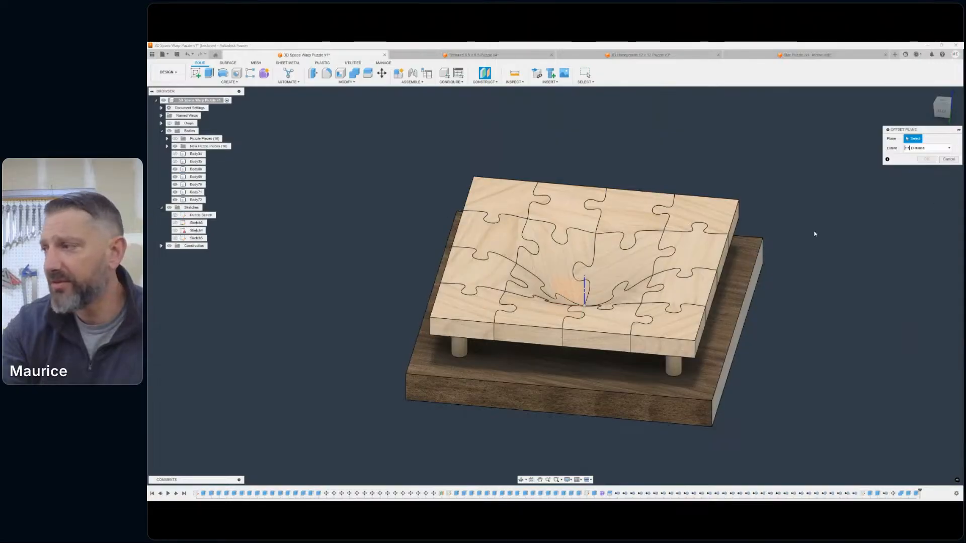
pyautogui.keyDown('shift'); pyautogui.moveTo(554, 286); pyautogui.dragTo(566, 229, button='middle'); pyautogui.keyUp('shift')
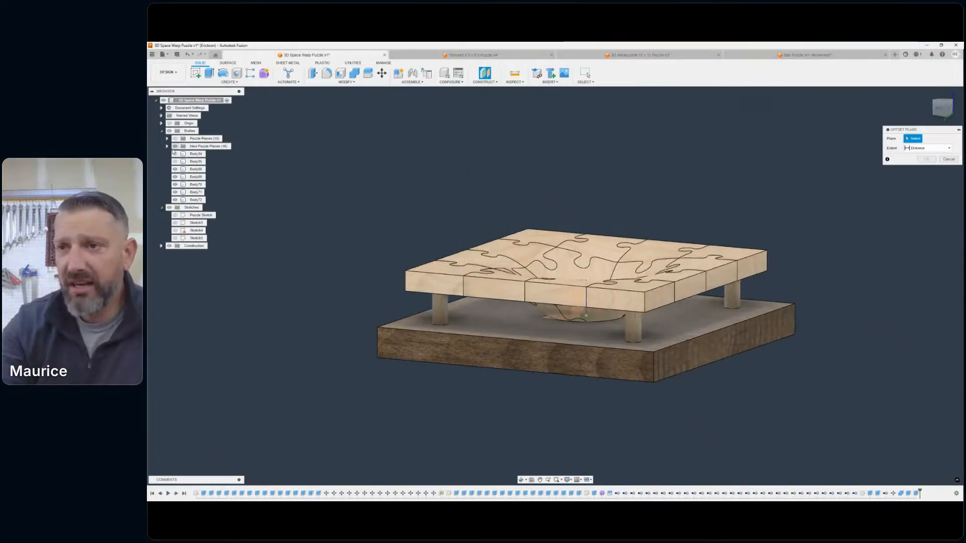
pyautogui.click(175, 146)
pyautogui.click(175, 176)
pyautogui.click(175, 184)
pyautogui.click(175, 192)
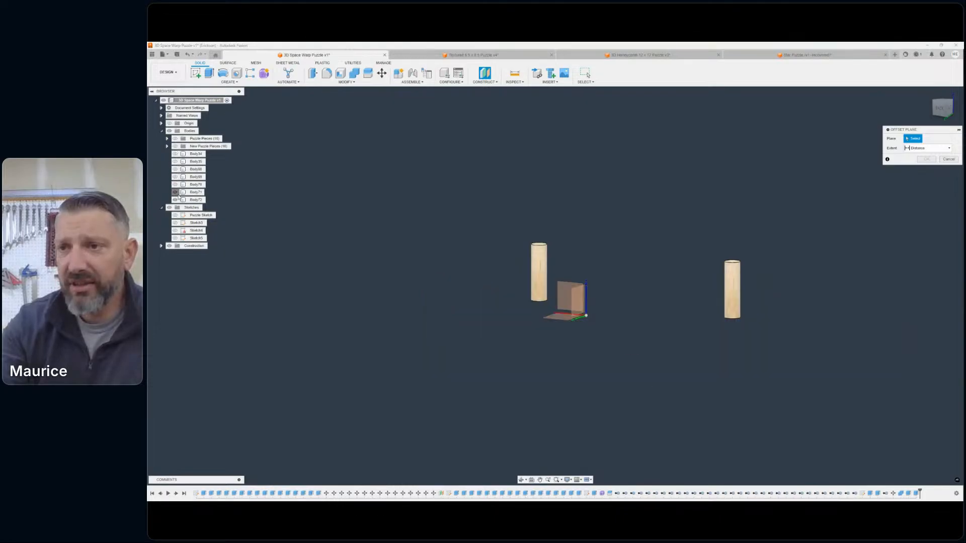
pyautogui.click(175, 200)
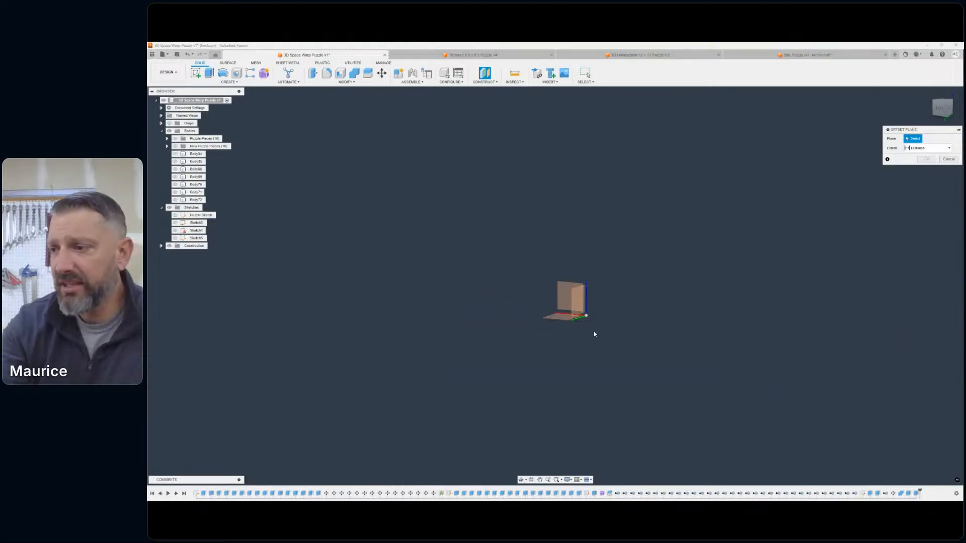
# - Create a construction plane offset 1.40 in above the XY plane, showing the New Puzzle Pieces group to place it just above the puzzle's top face
pyautogui.keyDown('shift'); pyautogui.moveTo(558, 282); pyautogui.dragTo(568, 313, button='middle'); pyautogui.keyUp('shift')
pyautogui.click(561, 313)
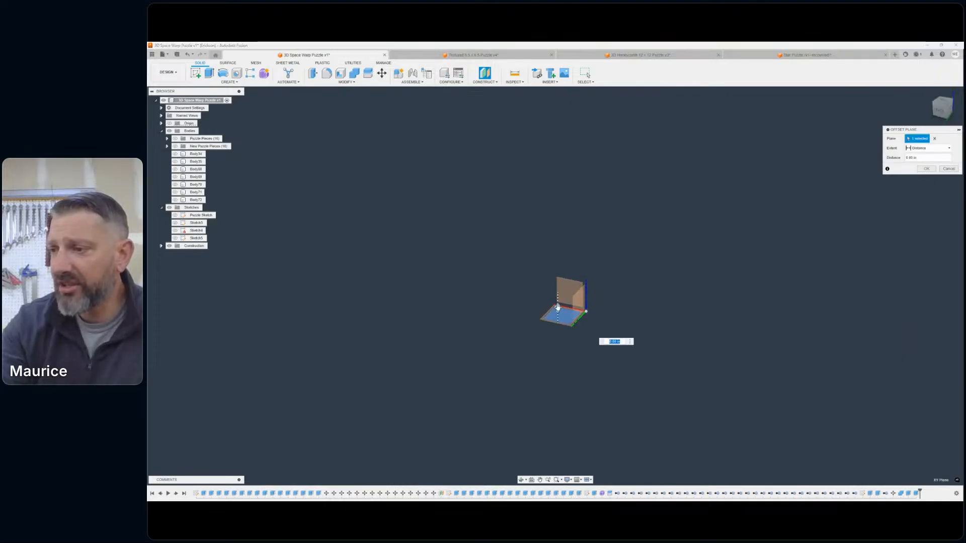
pyautogui.moveTo(557, 308); pyautogui.dragTo(558, 191)
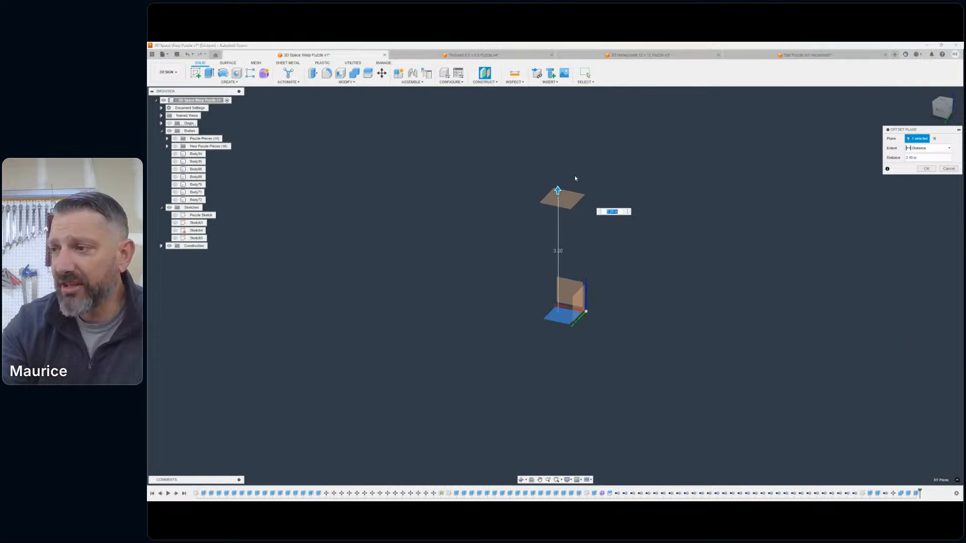
pyautogui.click(175, 146)
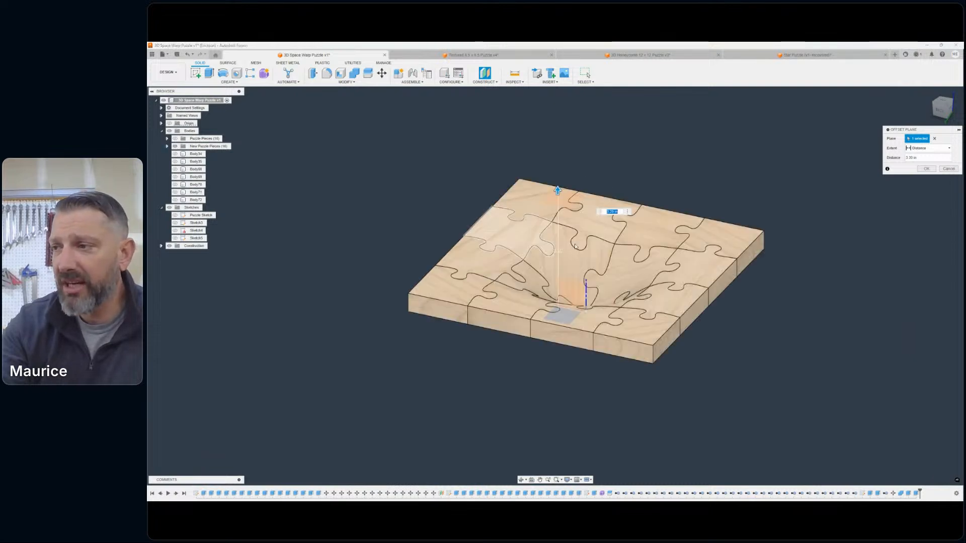
pyautogui.click(938, 112)
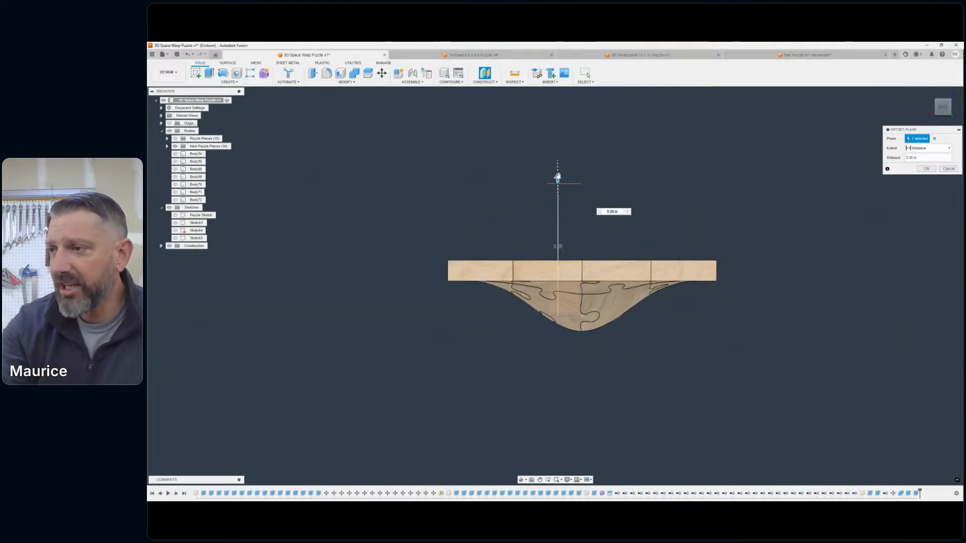
pyautogui.scroll(5, 557, 176)
pyautogui.moveTo(558, 164); pyautogui.dragTo(561, 309)
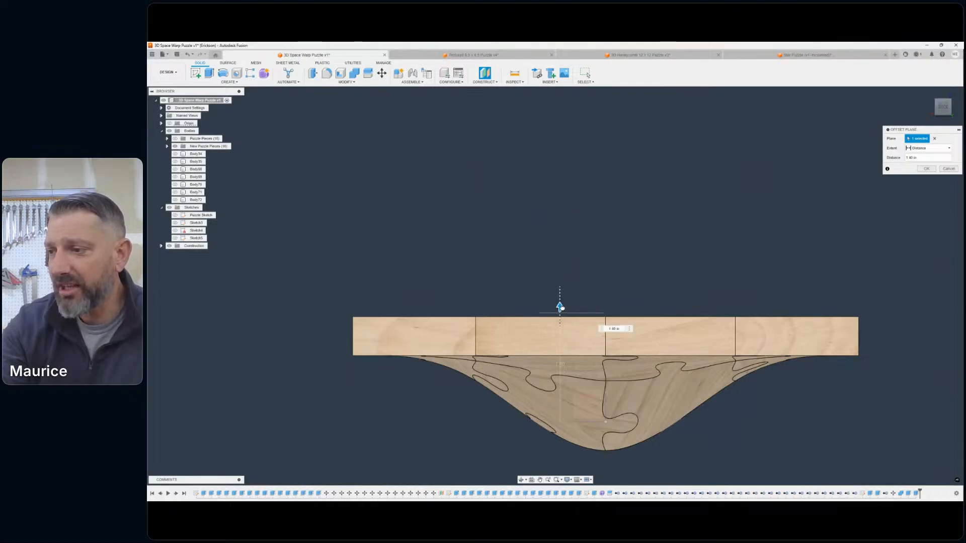
pyautogui.scroll(5, 561, 308)
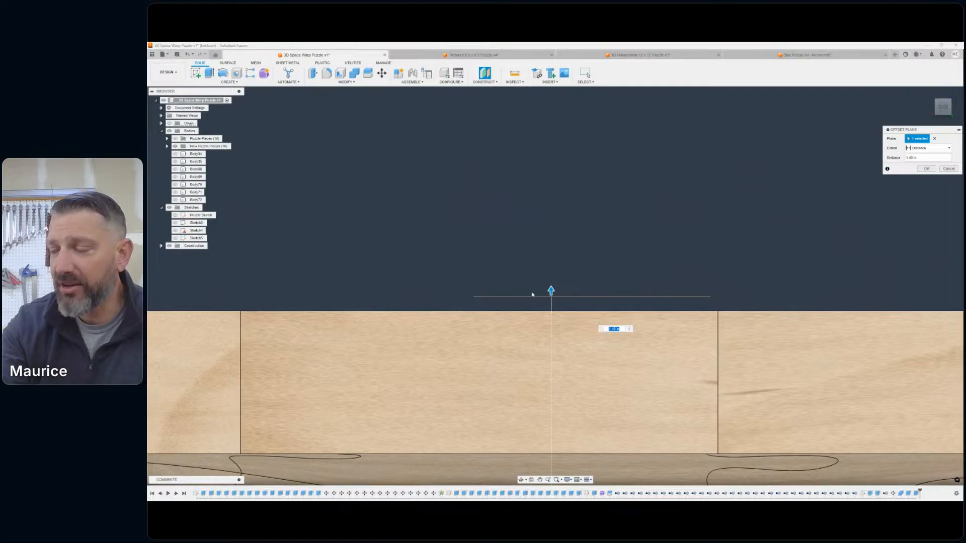
pyautogui.scroll(-6, 802, 239)
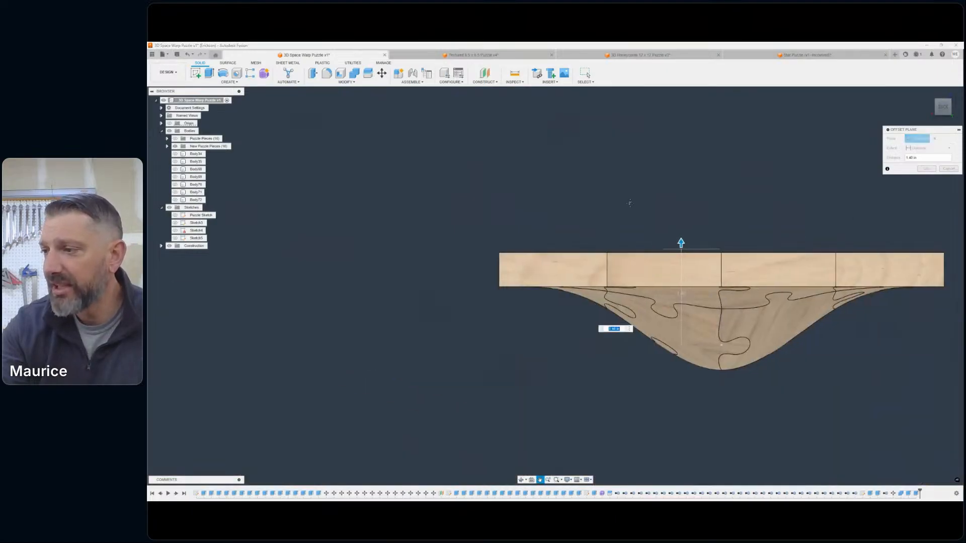
pyautogui.click(925, 169)
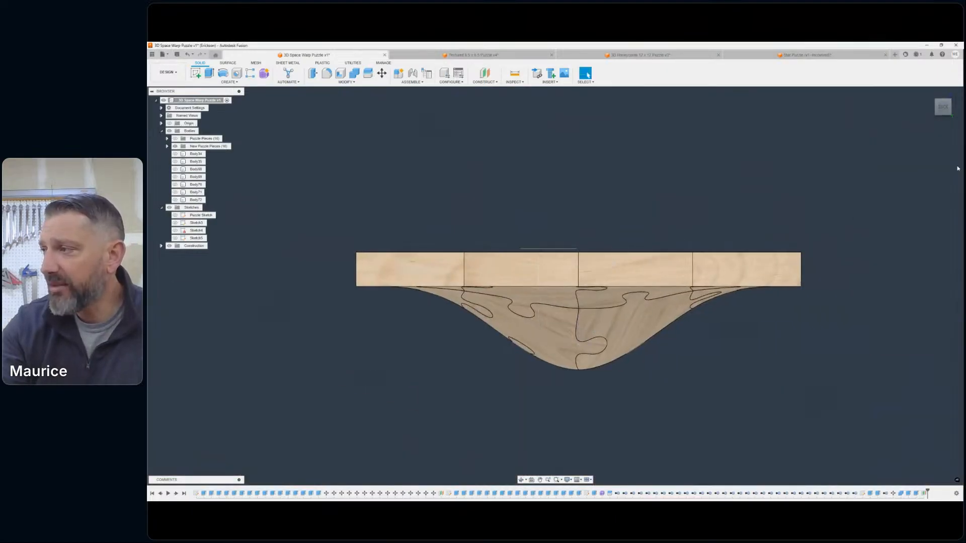
# - Hide the New Puzzle Pieces group and start a sketch on the new offset plane
pyautogui.click(942, 112)
pyautogui.keyDown('shift'); pyautogui.moveTo(380, 216); pyautogui.dragTo(374, 221, button='middle'); pyautogui.keyUp('shift')
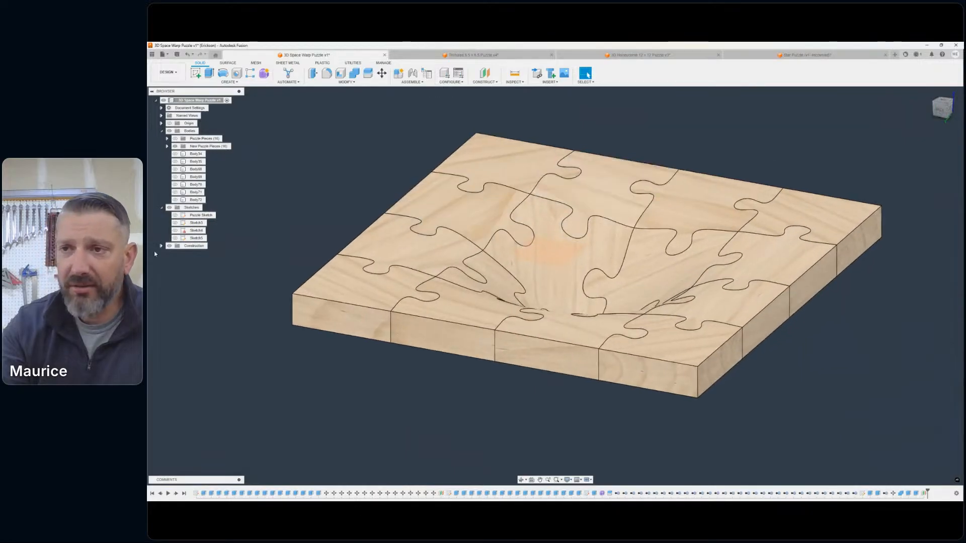
pyautogui.click(177, 146)
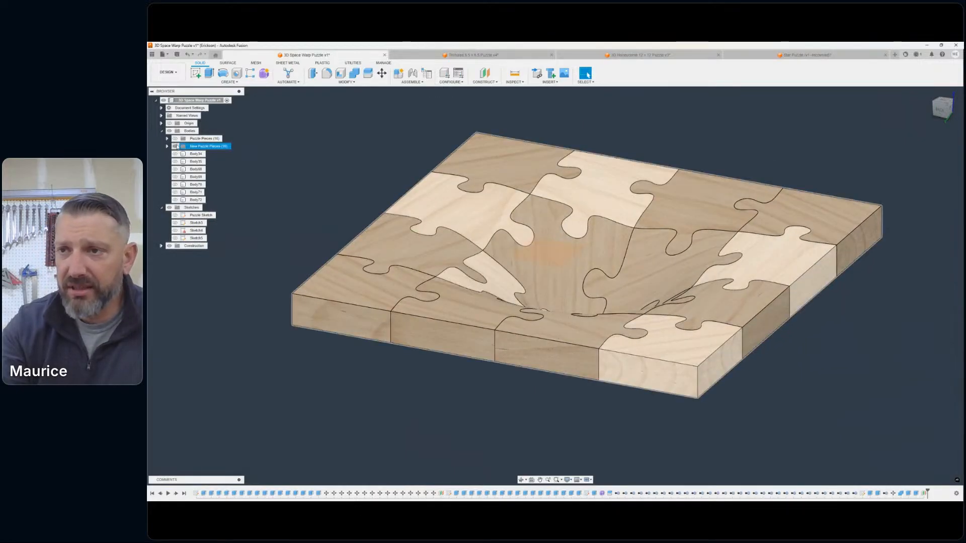
pyautogui.click(175, 147)
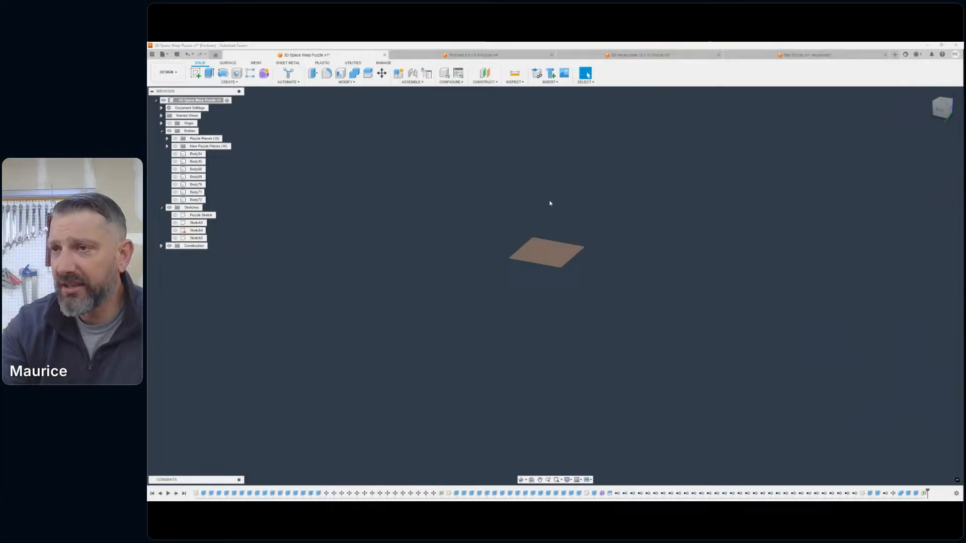
pyautogui.click(195, 74)
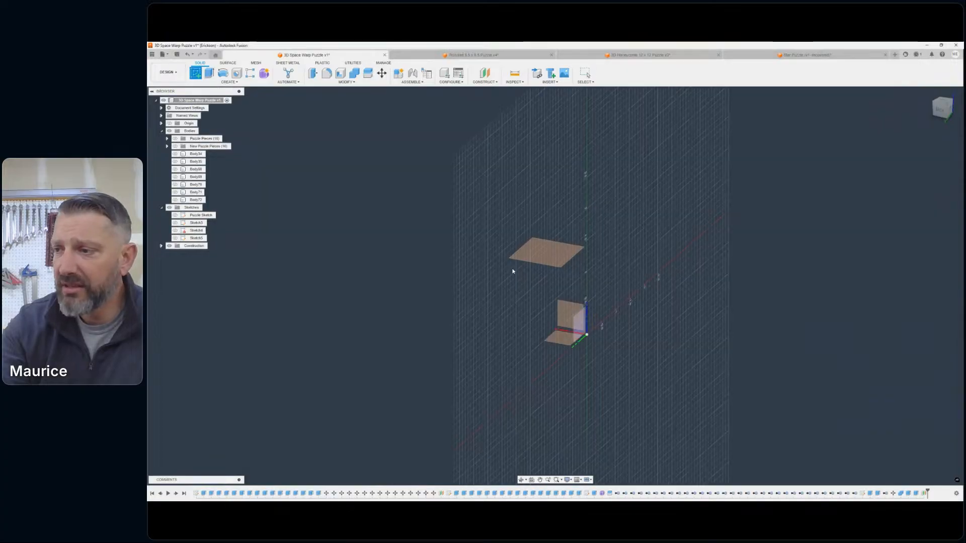
pyautogui.click(551, 252)
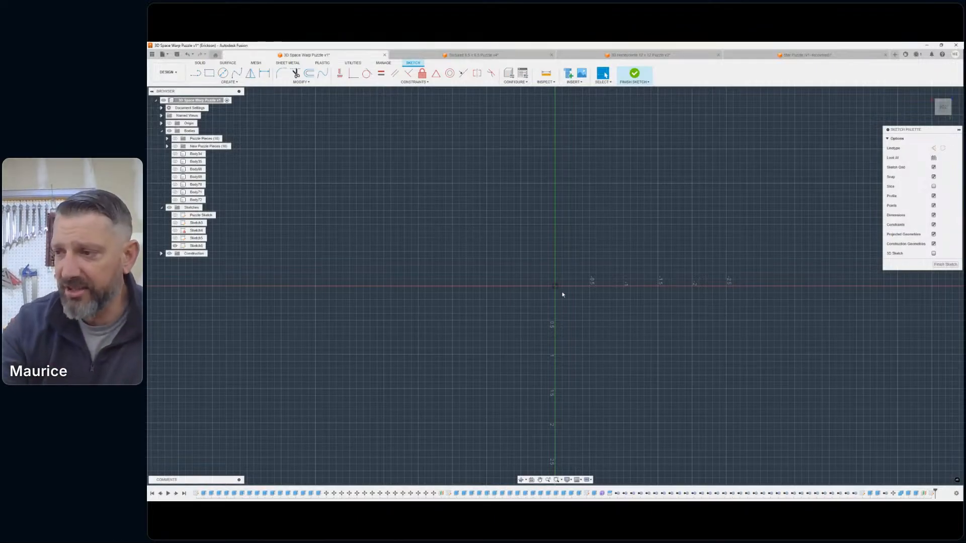
# - Sketch a 6.5 in by 6.5 in center rectangle centred on the origin
pyautogui.click(229, 81)
pyautogui.moveTo(214, 95)
pyautogui.click(277, 108)
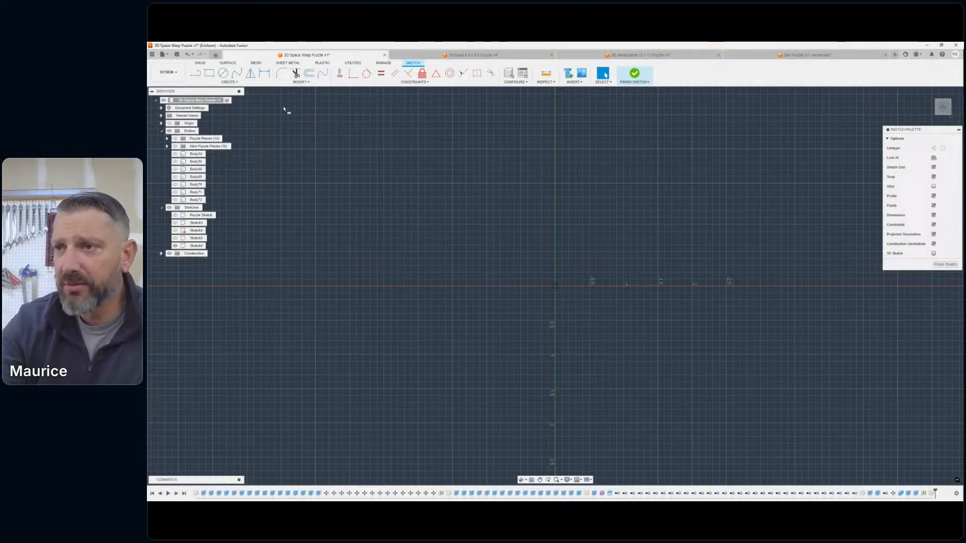
pyautogui.click(555, 287)
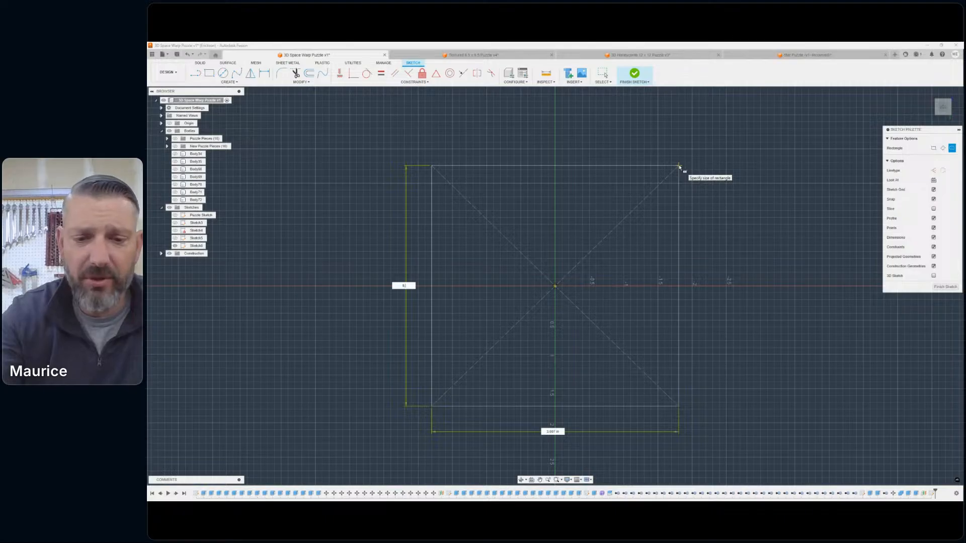
pyautogui.press('Tab')
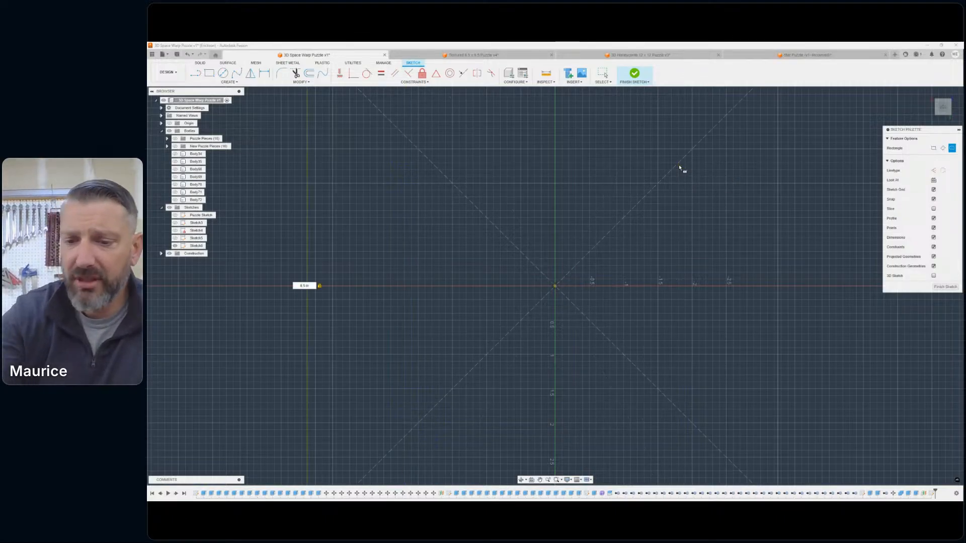
pyautogui.press('Return')
pyautogui.scroll(-3, 614, 246)
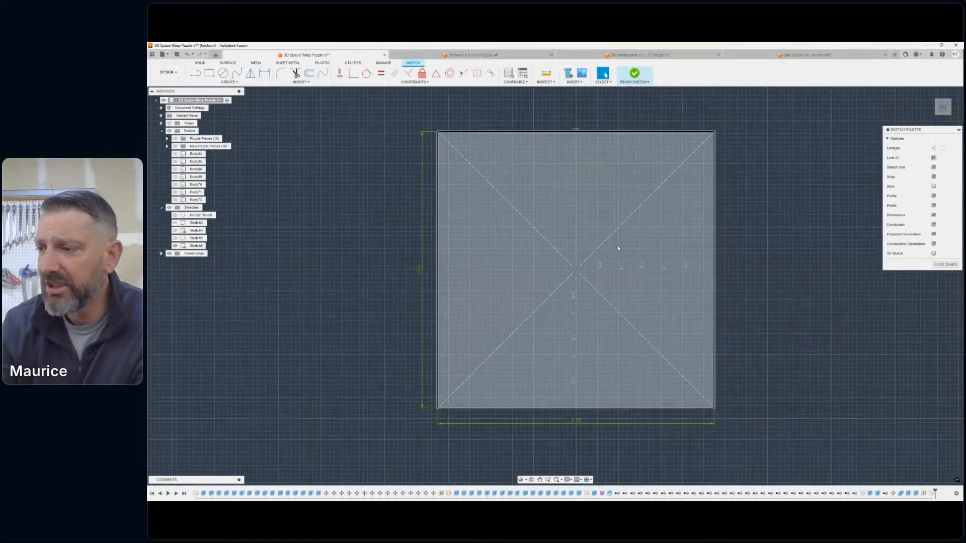
pyautogui.scroll(-2, 621, 247)
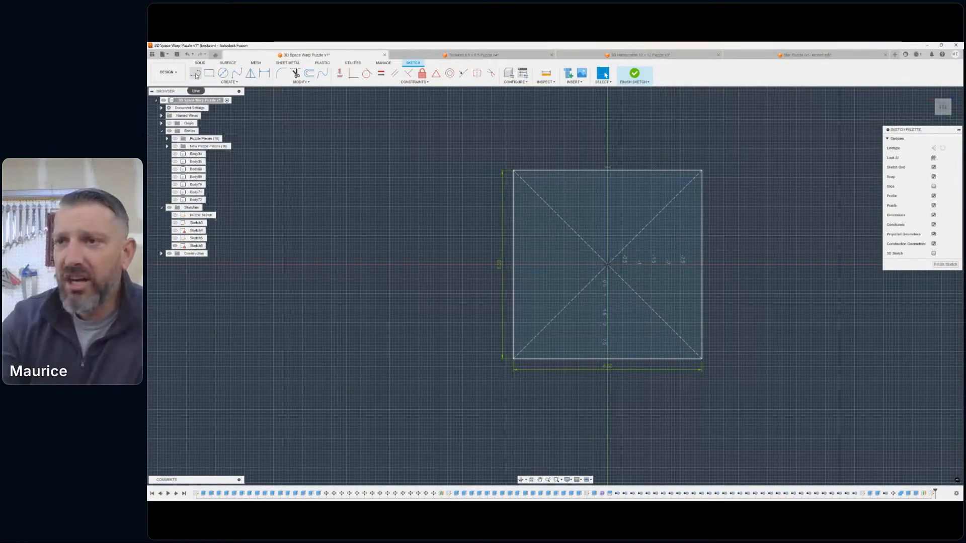
# - Draw vertical and horizontal lines through the square's centre, joining the midpoints of its opposite sides
pyautogui.click(195, 74)
pyautogui.click(608, 169)
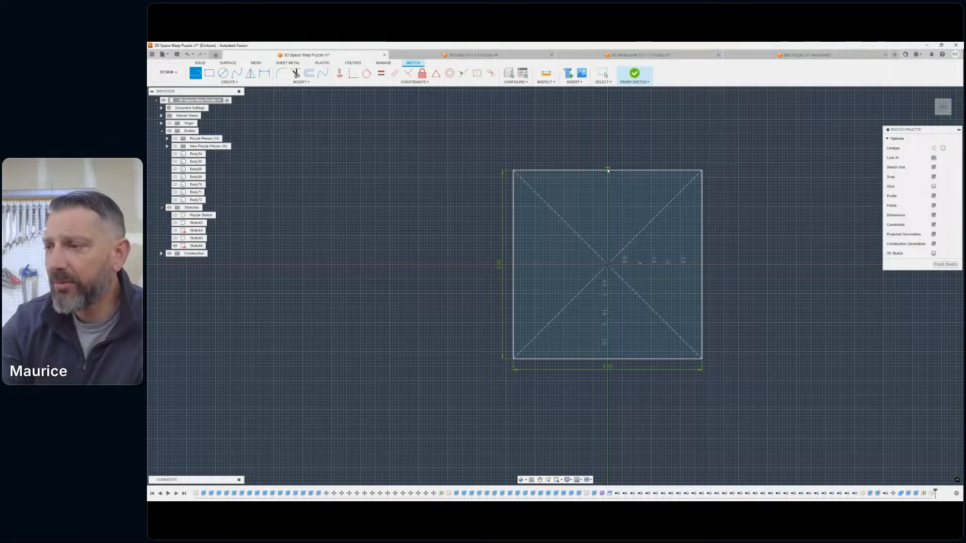
pyautogui.doubleClick(608, 364)
pyautogui.click(513, 265)
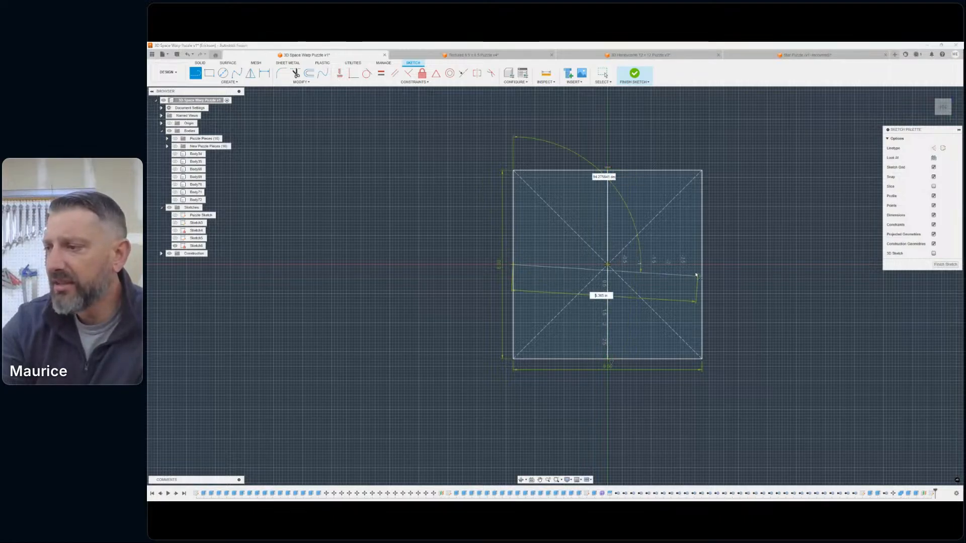
pyautogui.doubleClick(702, 265)
pyautogui.scroll(4, 629, 253)
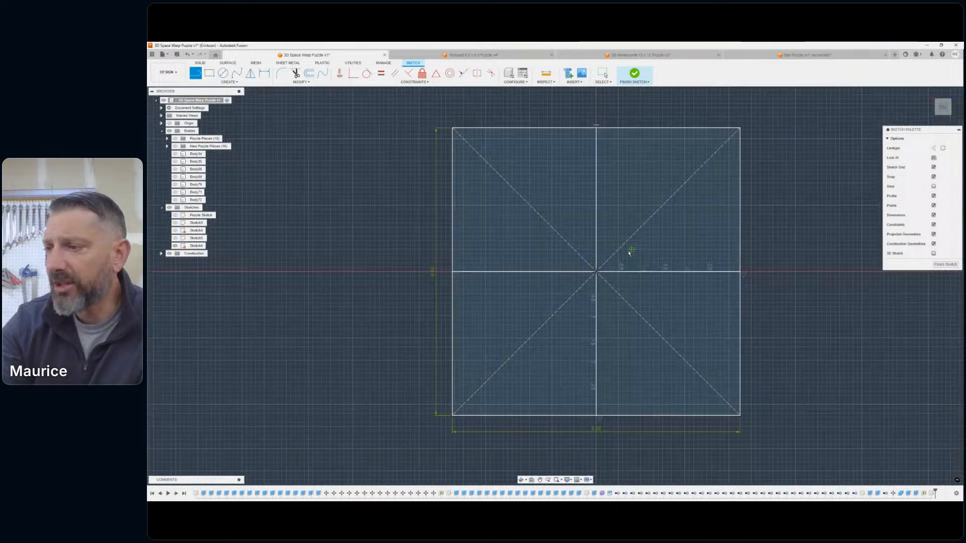
# - Start a rectangular sketch pattern of both centre lines, using Spacing distribution with 0.50 in between lines in both directions
pyautogui.click(228, 82)
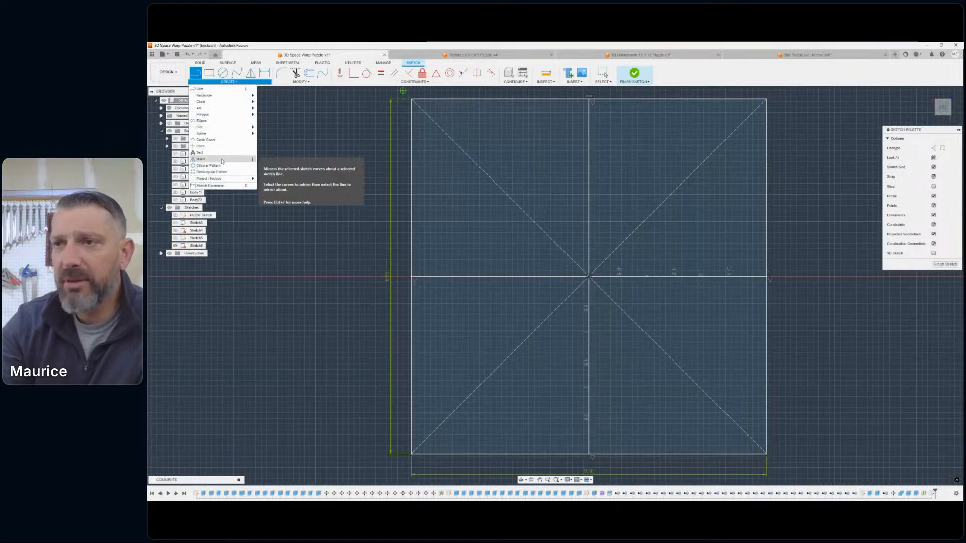
pyautogui.click(211, 172)
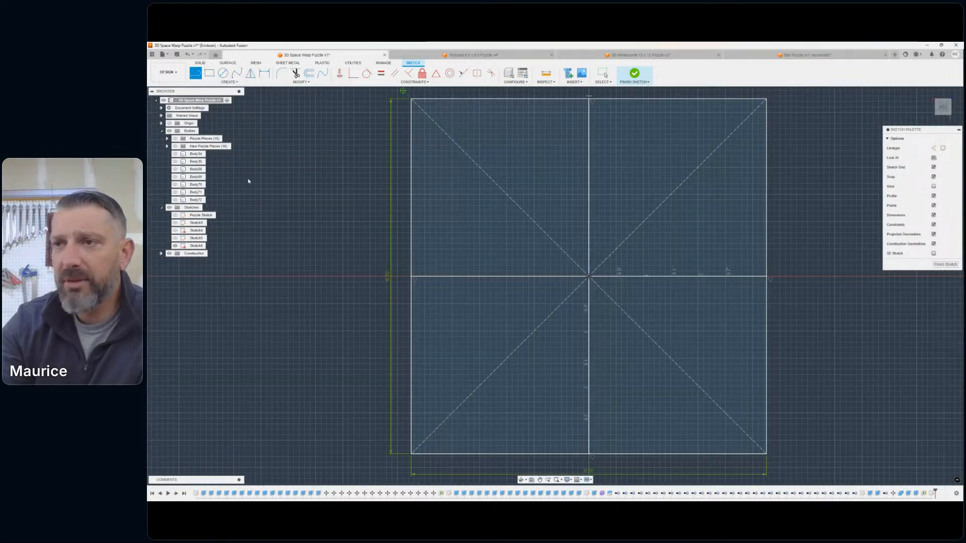
pyautogui.click(588, 229)
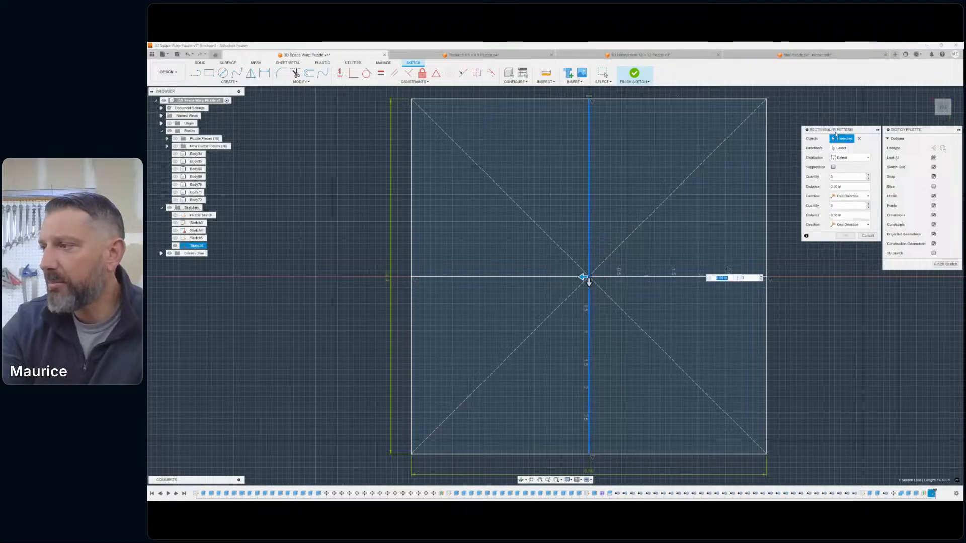
pyautogui.moveTo(835, 133); pyautogui.dragTo(328, 161)
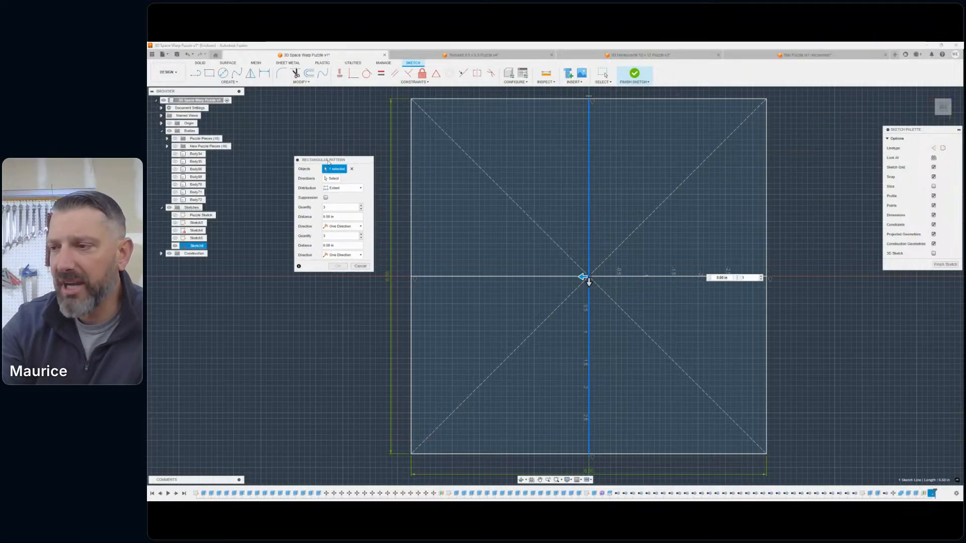
pyautogui.click(551, 277)
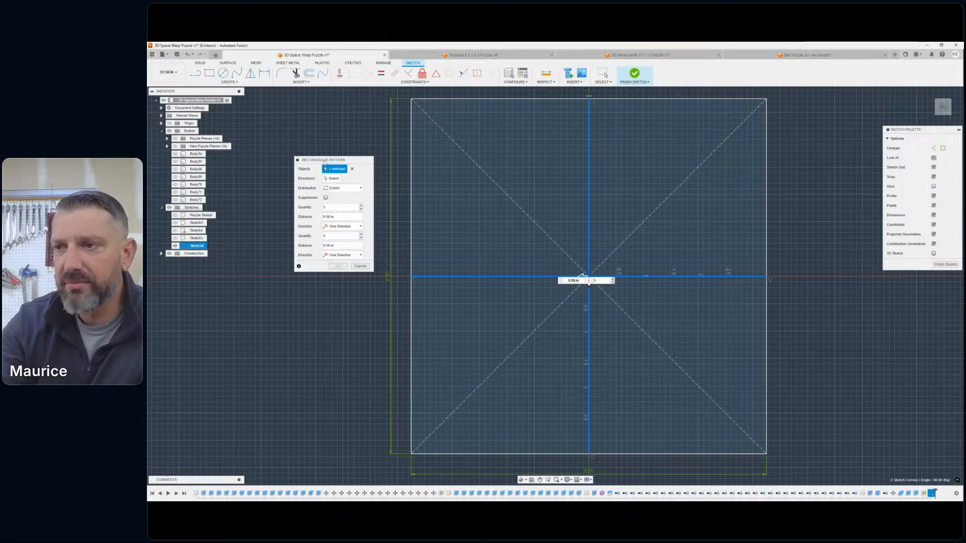
pyautogui.moveTo(324, 162); pyautogui.dragTo(327, 178)
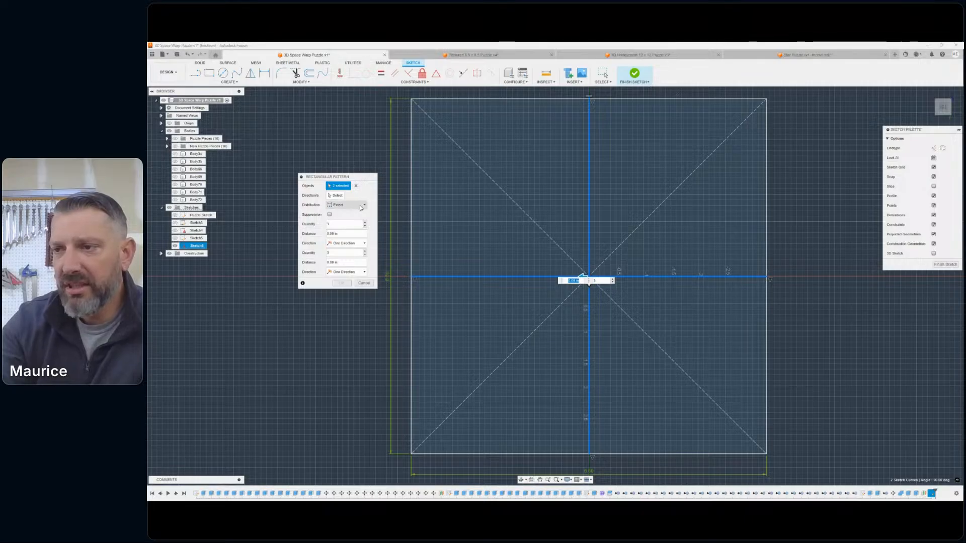
pyautogui.click(346, 205)
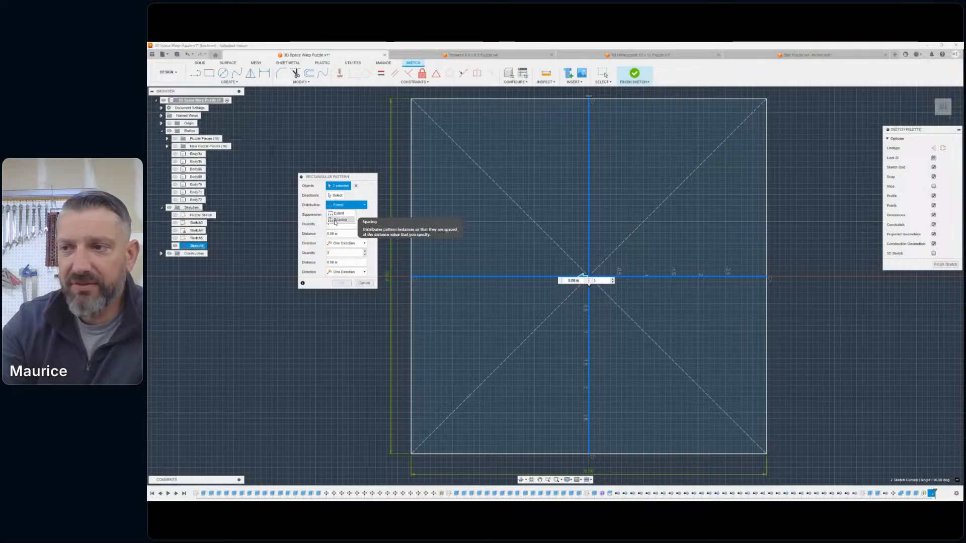
pyautogui.click(338, 219)
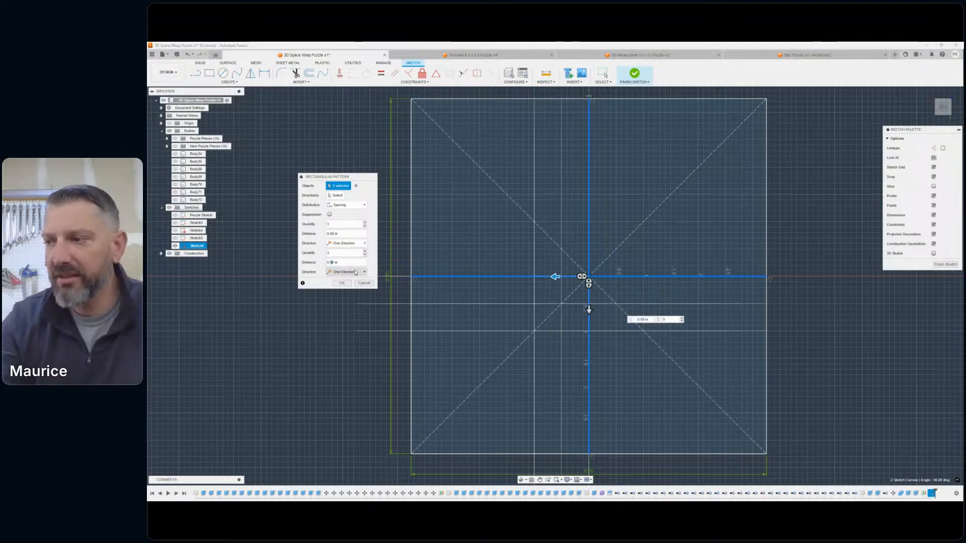
# - Make the rectangular pattern symmetric in both directions
pyautogui.click(335, 245)
pyautogui.click(342, 258)
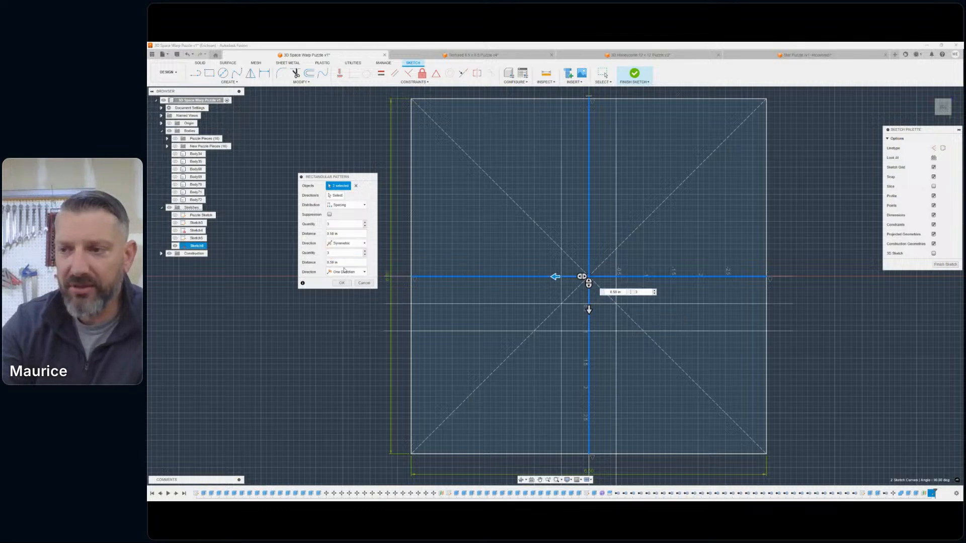
pyautogui.click(344, 271)
pyautogui.click(347, 286)
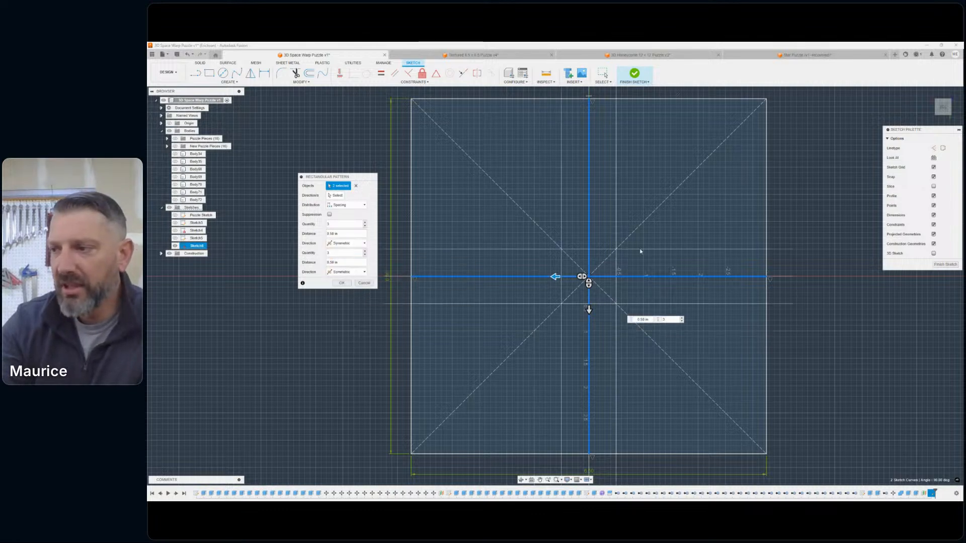
pyautogui.scroll(-3, 636, 244)
pyautogui.scroll(-1, 631, 239)
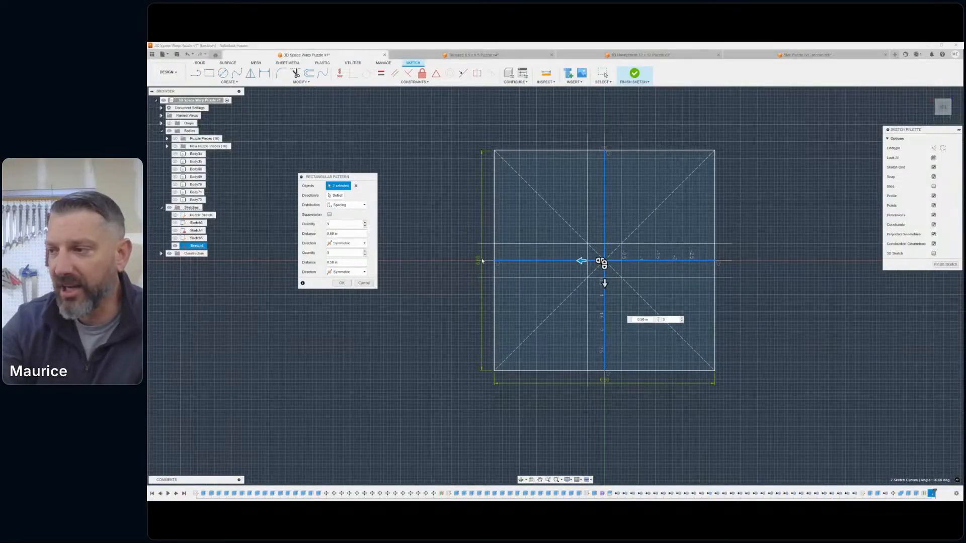
pyautogui.scroll(2, 604, 259)
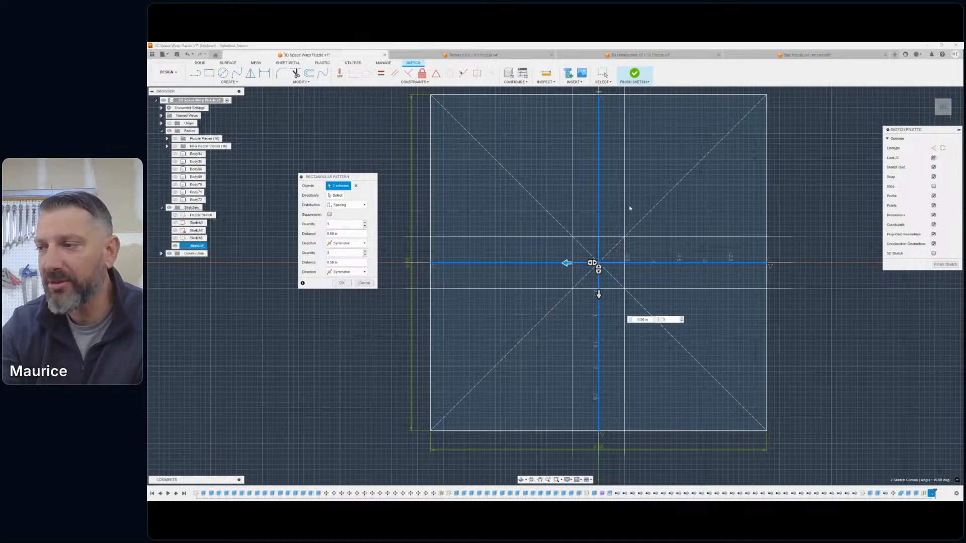
pyautogui.scroll(-1, 629, 206)
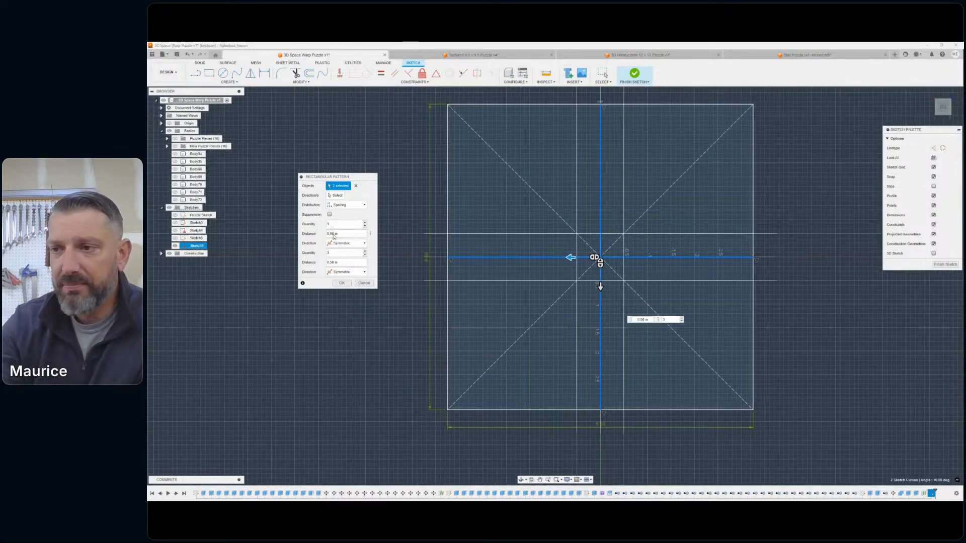
# - Set the pattern quantity to 13 in both directions and create the pattern of both centre lines
pyautogui.click(365, 223)
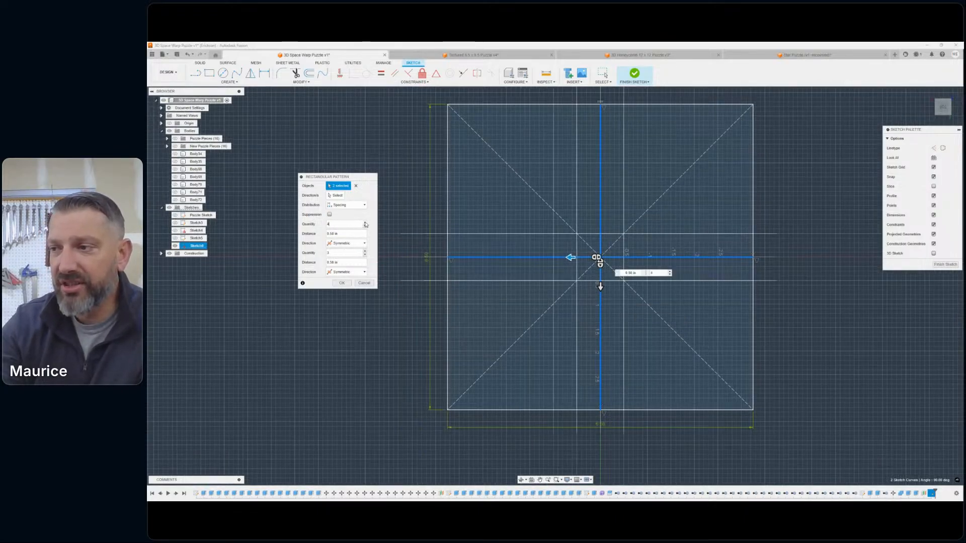
pyautogui.click(365, 223)
pyautogui.click(365, 223)
pyautogui.click(365, 223)
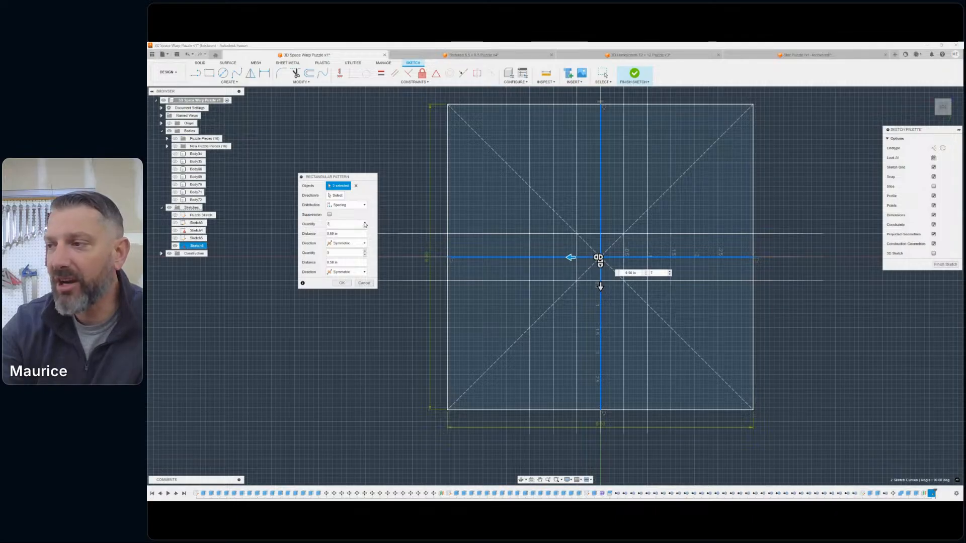
pyautogui.click(365, 222)
pyautogui.click(365, 223)
pyautogui.click(366, 223)
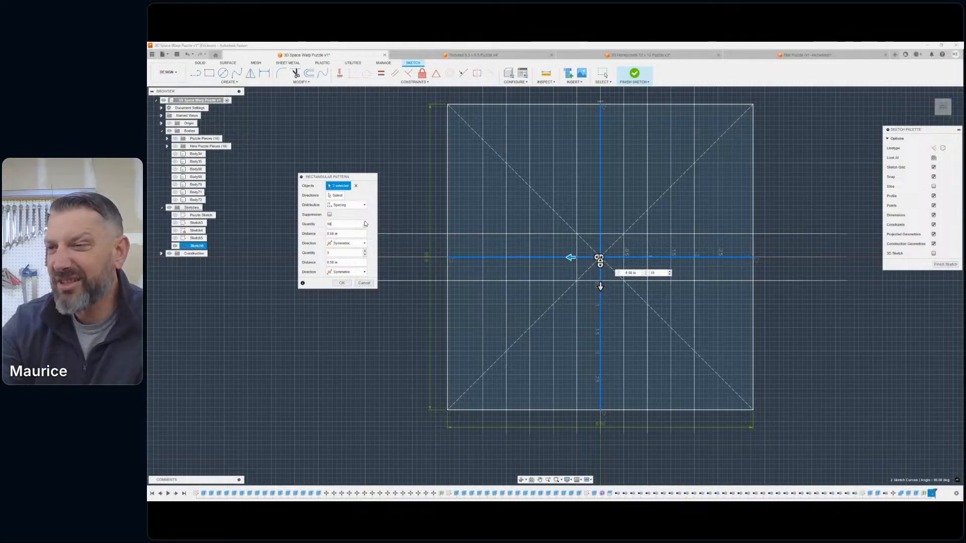
pyautogui.click(366, 222)
pyautogui.click(365, 223)
pyautogui.click(365, 223)
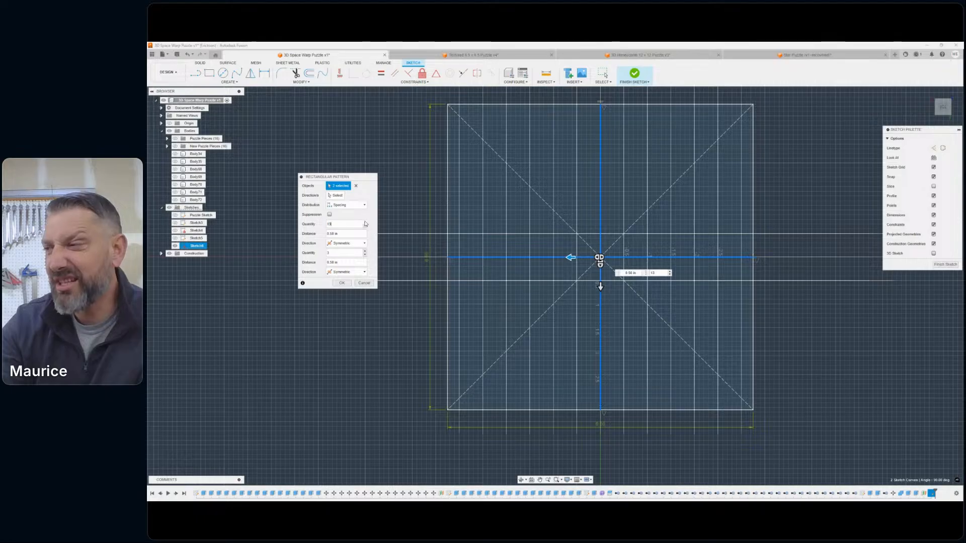
pyautogui.click(365, 223)
pyautogui.click(366, 227)
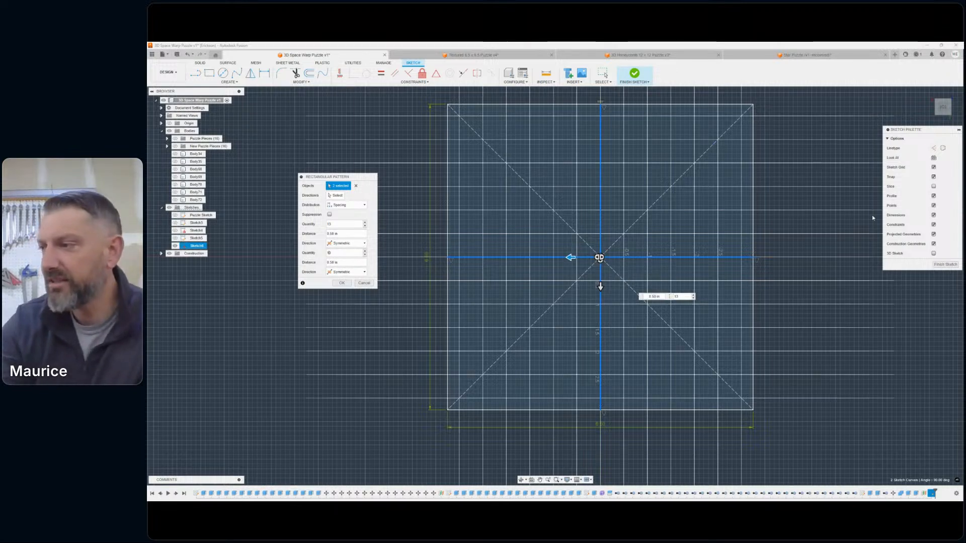
pyautogui.scroll(-6, 761, 196)
pyautogui.moveTo(762, 197)
pyautogui.mouseDown(button='middle')
pyautogui.moveTo(755, 215)
pyautogui.moveTo(707, 244)
pyautogui.moveTo(712, 226)
pyautogui.mouseUp(button='middle')
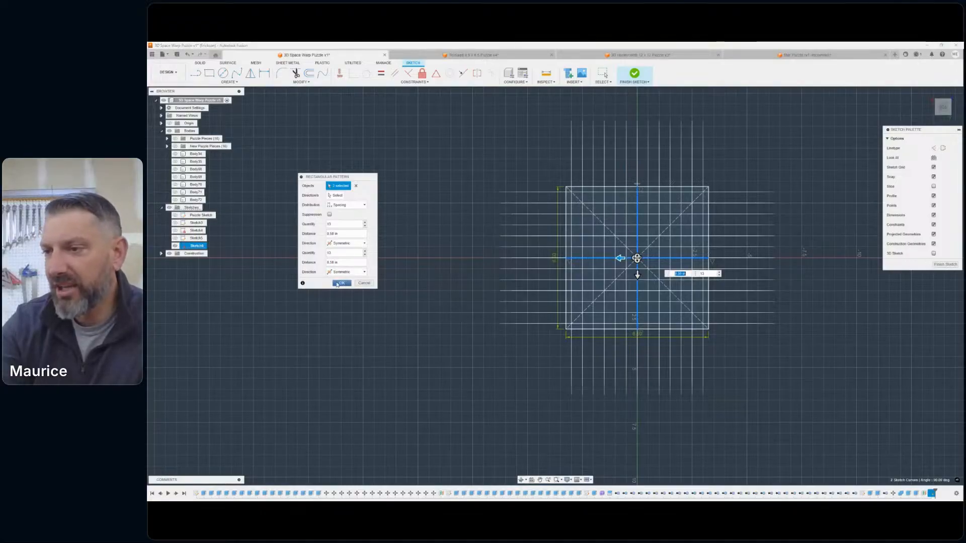
pyautogui.click(336, 284)
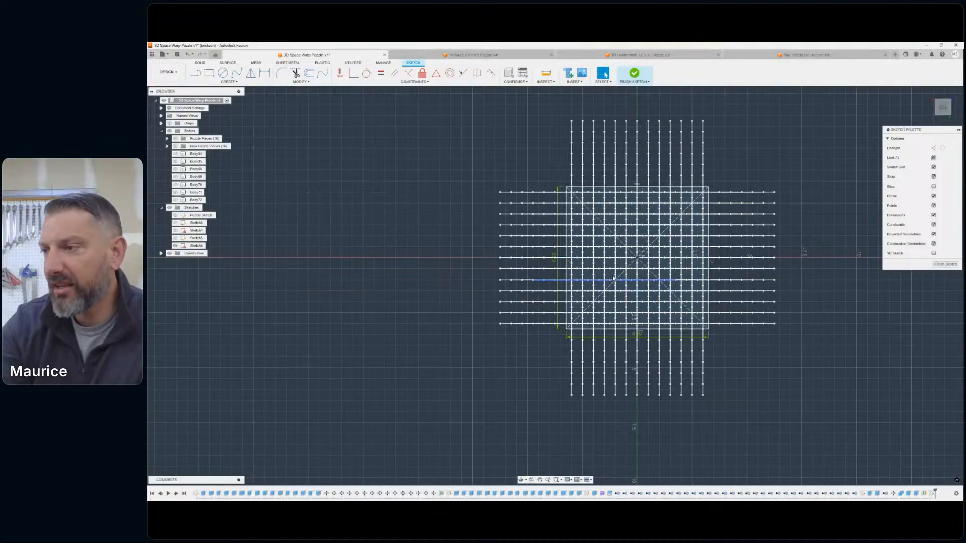
# - Undo the rectangular pattern of both centre lines
pyautogui.scroll(3, 586, 126)
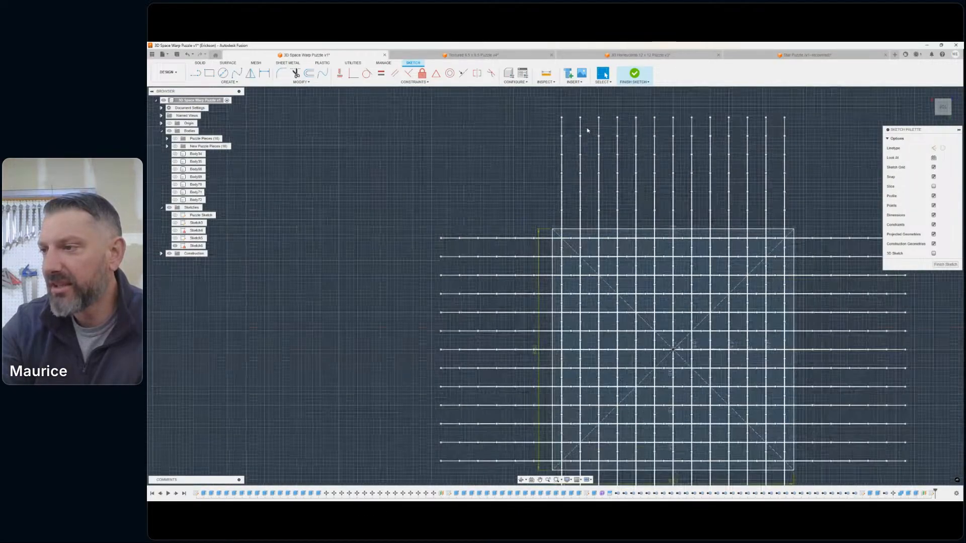
pyautogui.click(187, 54)
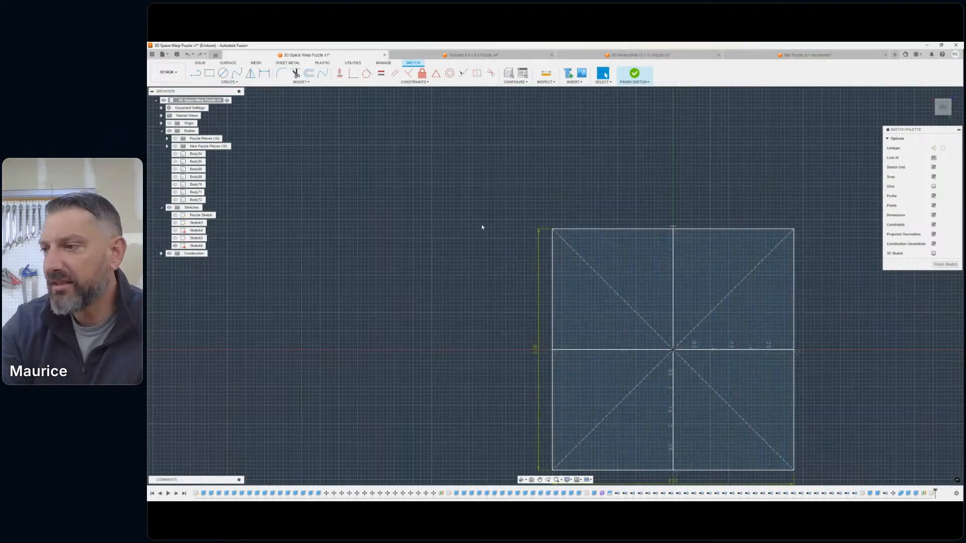
pyautogui.scroll(-2, 481, 226)
# - Pattern only the vertical centre line symmetrically across the square, with a quantity of 13 at 0.50 in spacing
pyautogui.click(251, 83)
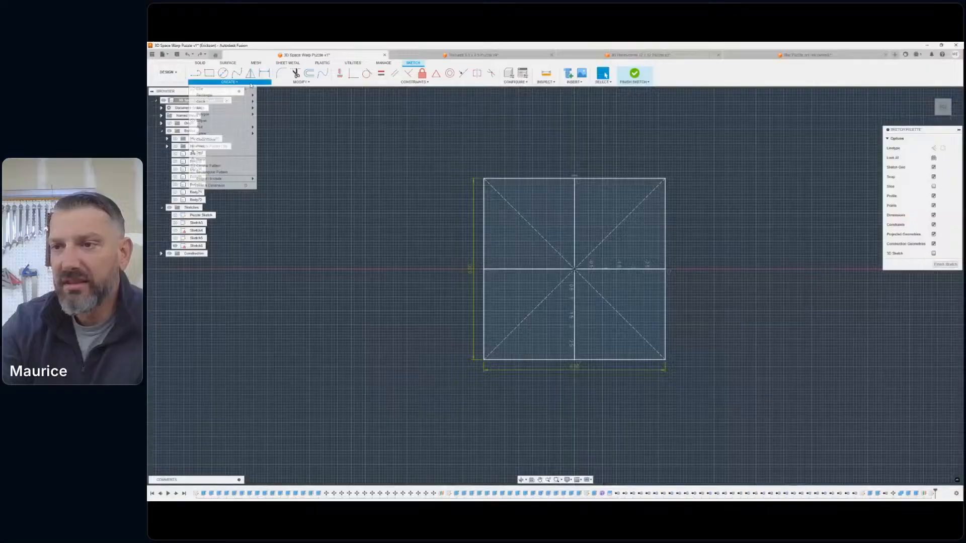
pyautogui.click(214, 172)
pyautogui.click(573, 213)
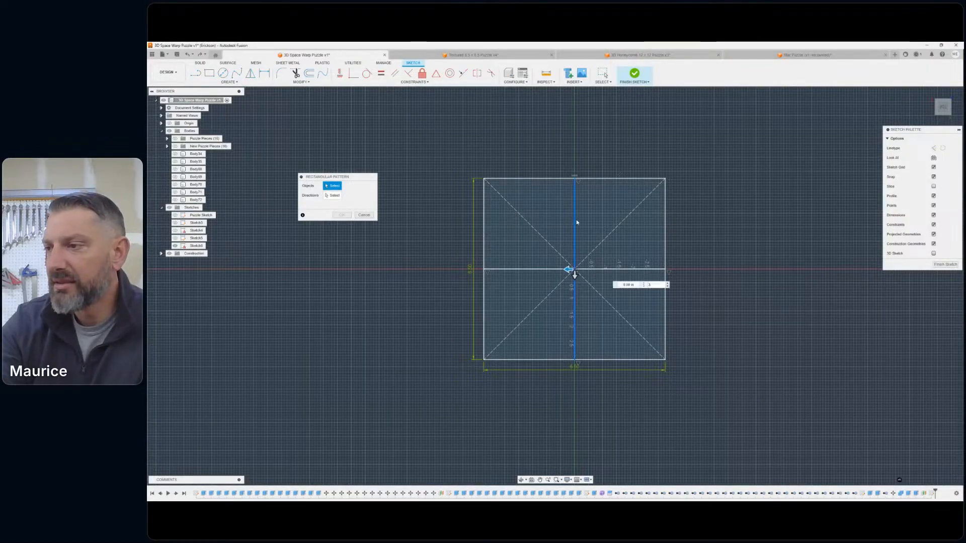
pyautogui.click(566, 269)
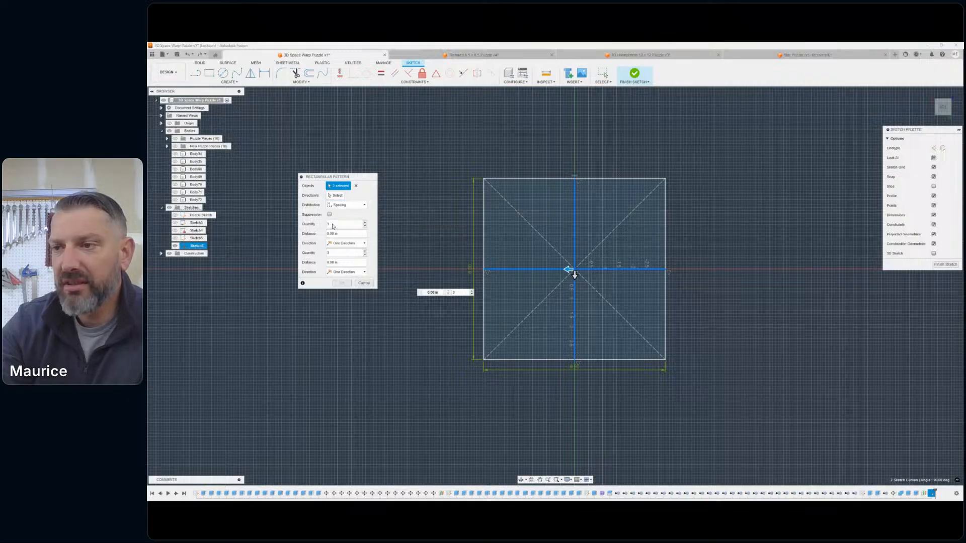
pyautogui.click(355, 186)
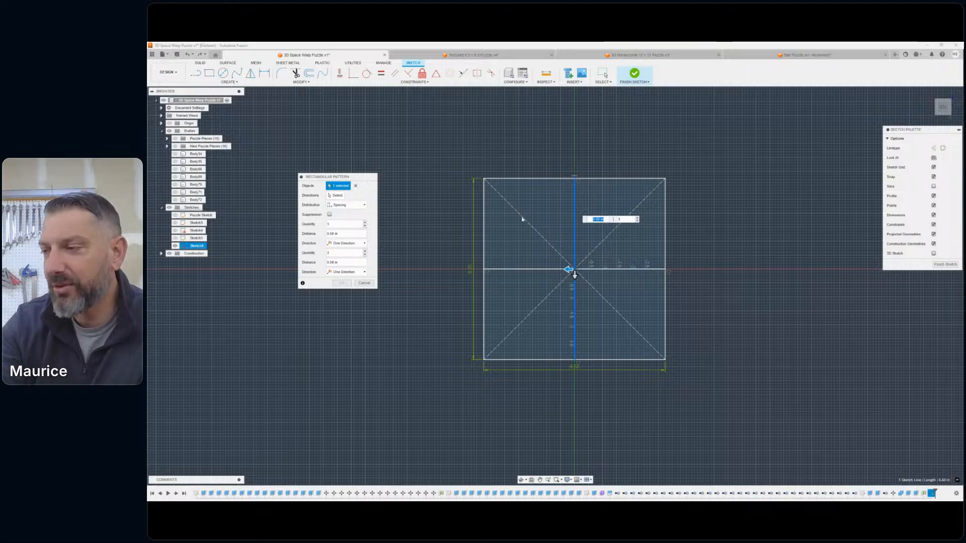
pyautogui.scroll(4, 522, 219)
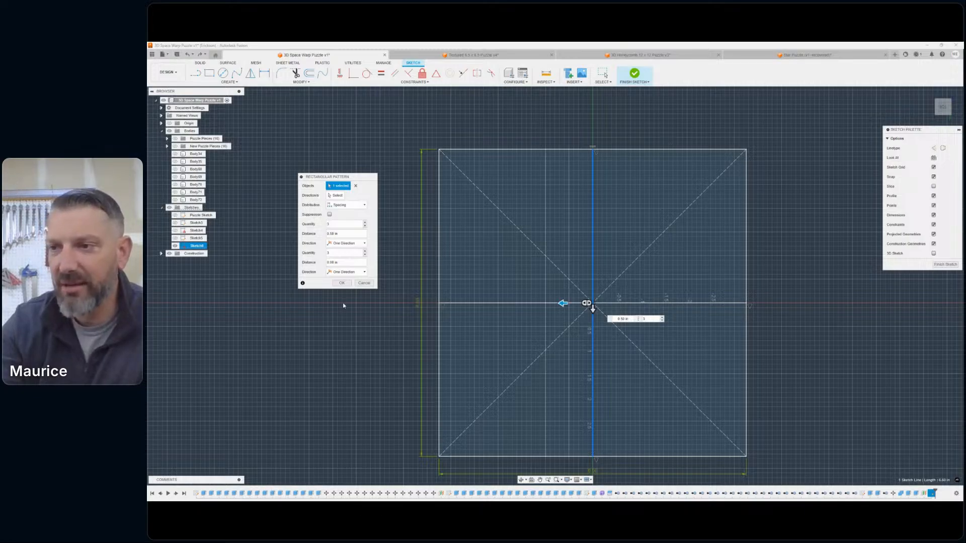
pyautogui.click(346, 243)
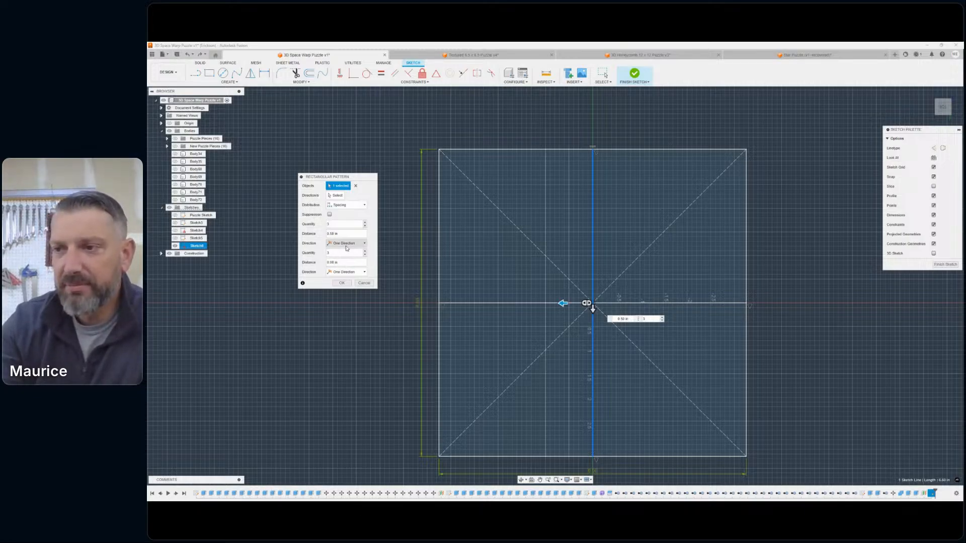
pyautogui.click(336, 253)
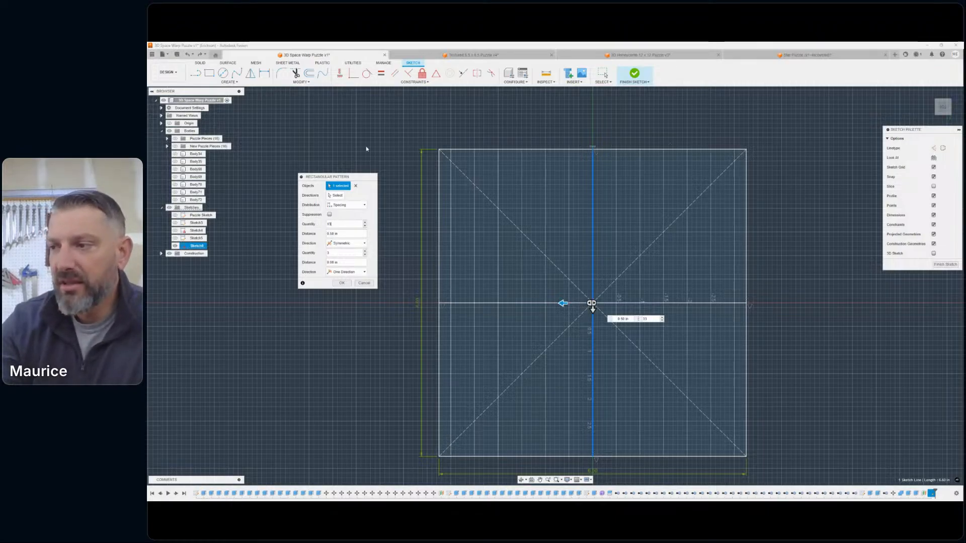
pyautogui.rightClick(396, 131)
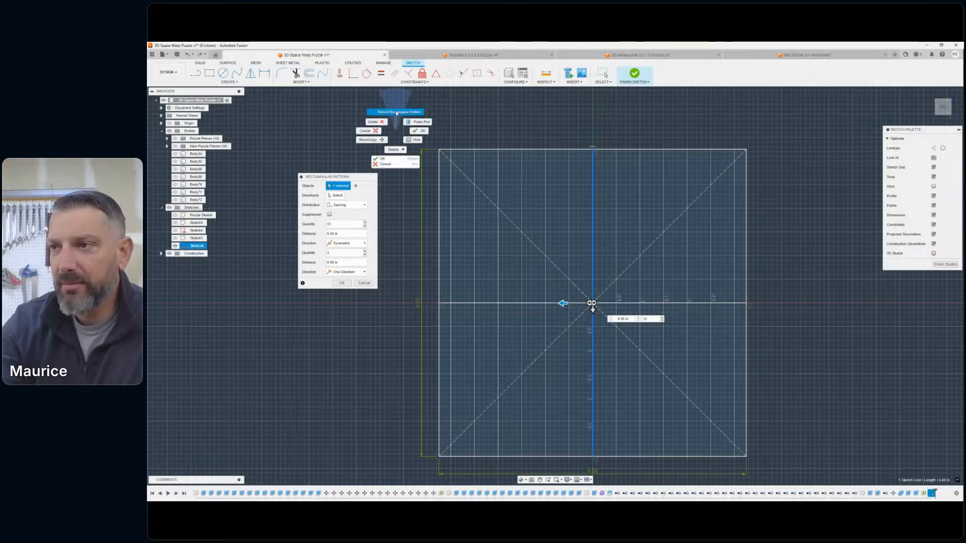
pyautogui.click(396, 112)
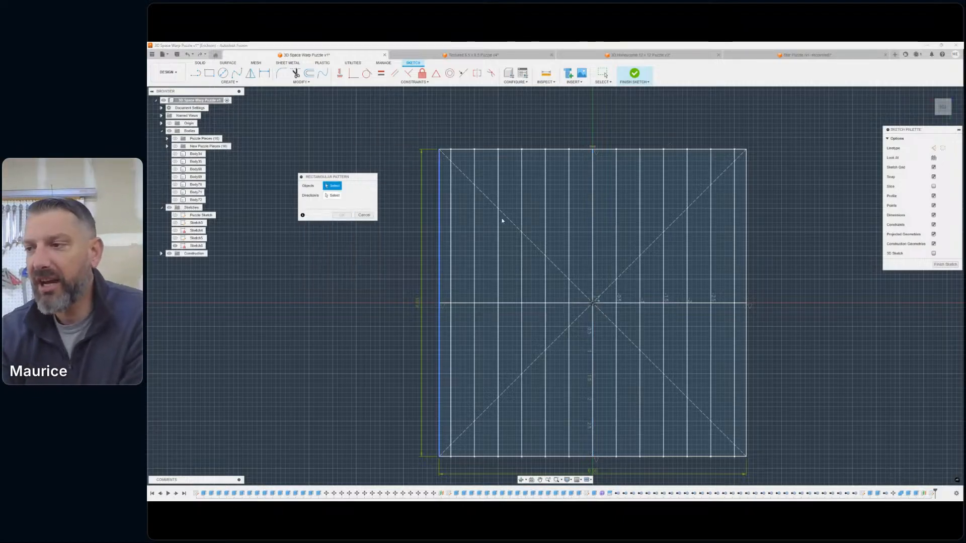
# - Pattern the horizontal centre line symmetrically up and down across the square, with a quantity of 13
pyautogui.click(629, 307)
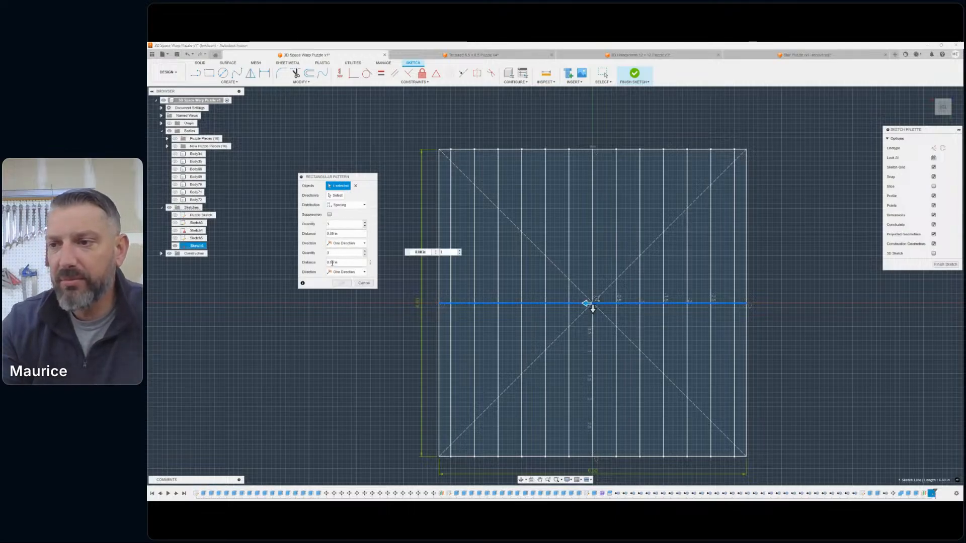
pyautogui.click(346, 272)
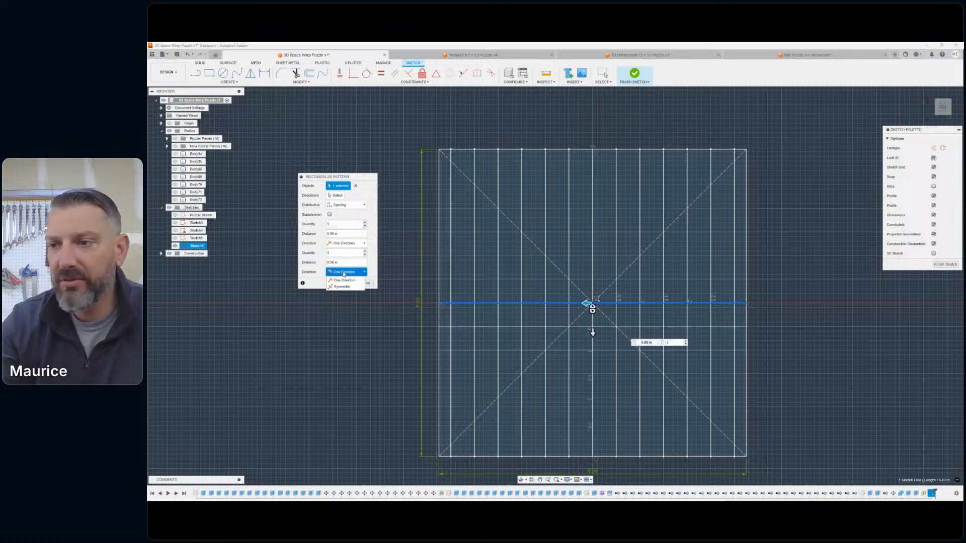
pyautogui.click(342, 280)
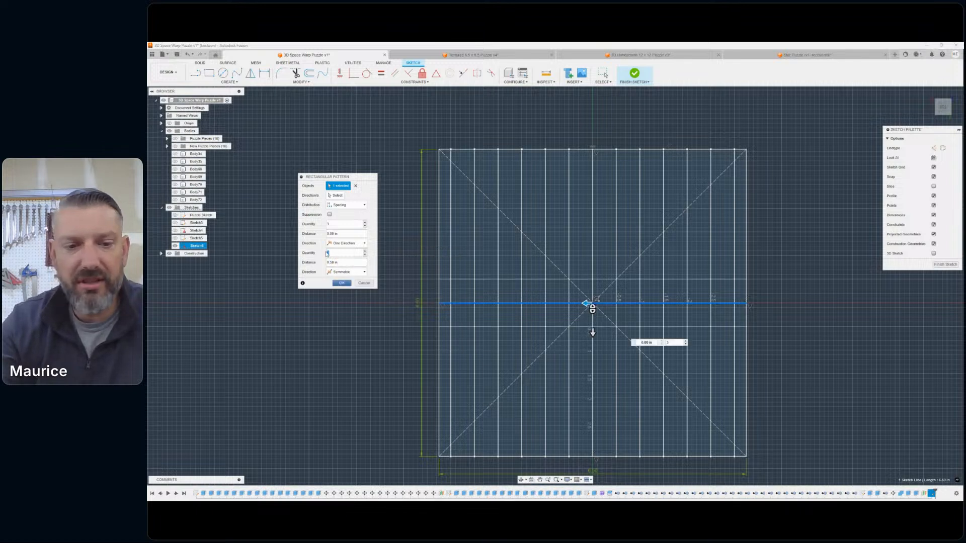
pyautogui.write('13')
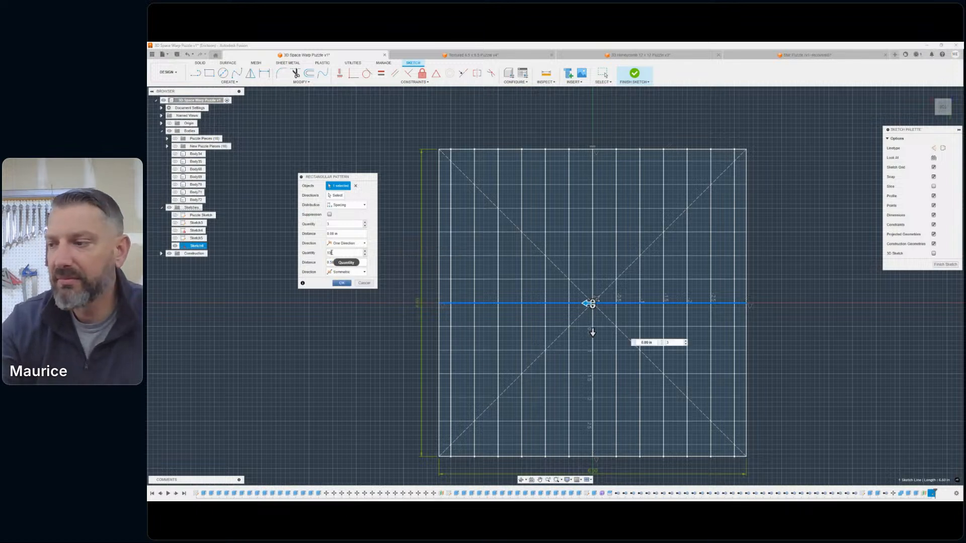
pyautogui.click(341, 282)
# - Delete the top and bottom edge lines of the square around the line grid
pyautogui.scroll(-2, 625, 275)
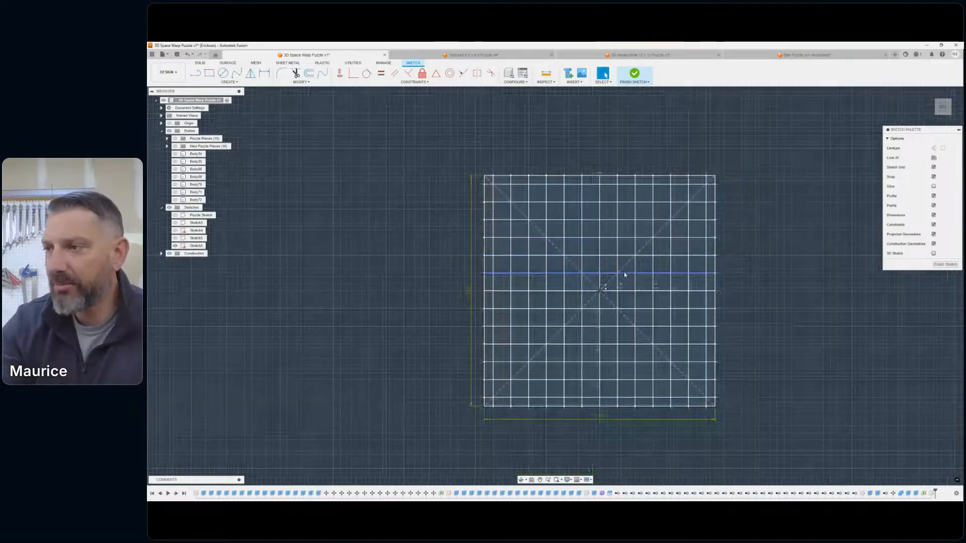
pyautogui.scroll(3, 573, 201)
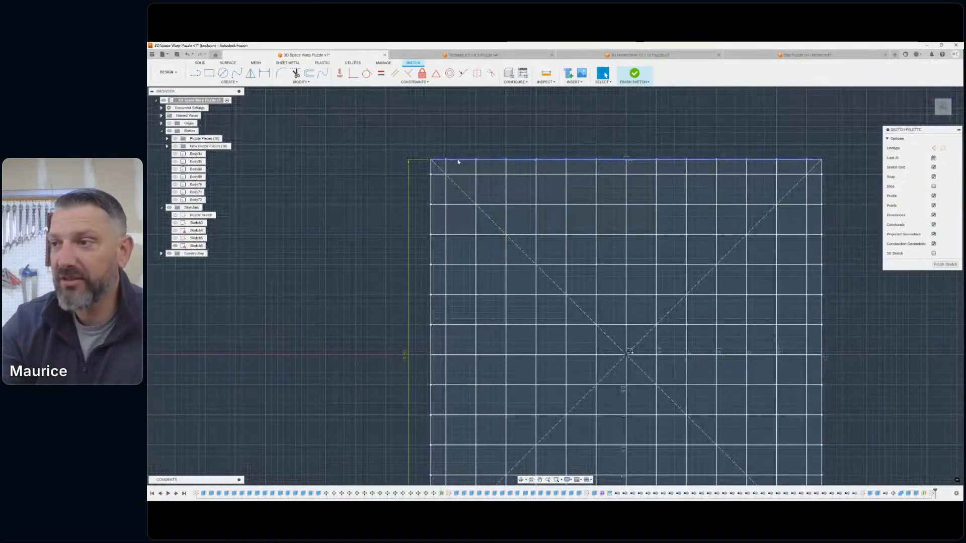
pyautogui.scroll(-2, 614, 248)
pyautogui.scroll(3, 525, 215)
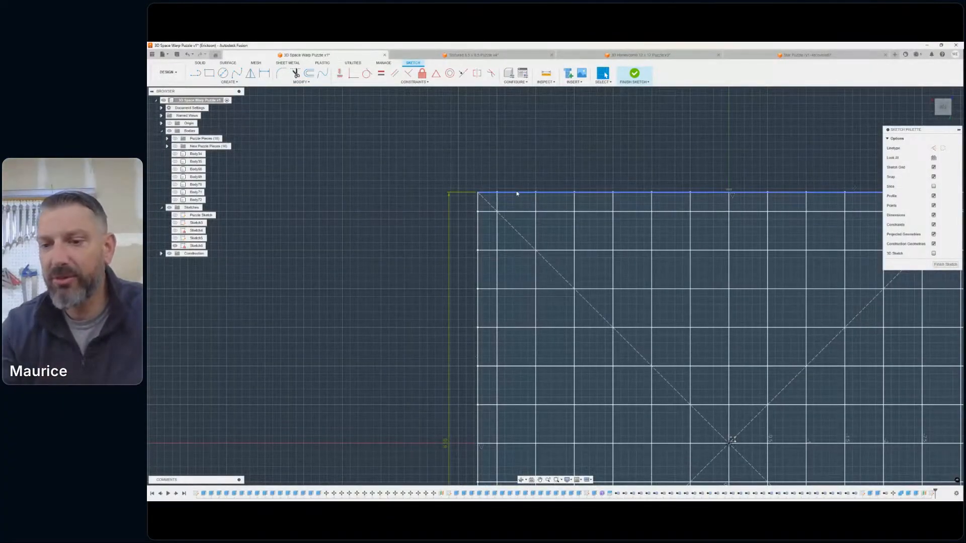
pyautogui.click(516, 193)
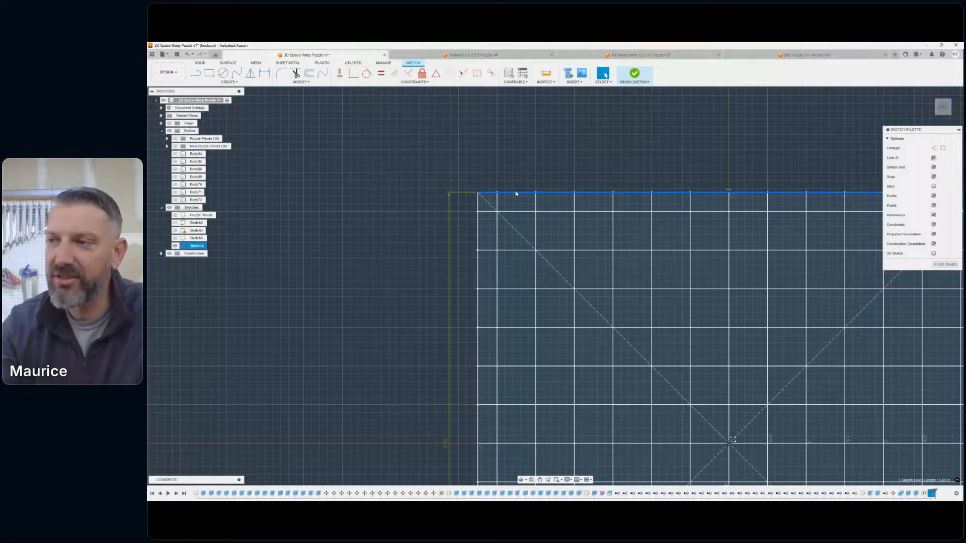
pyautogui.press('Delete')
pyautogui.scroll(-6, 491, 250)
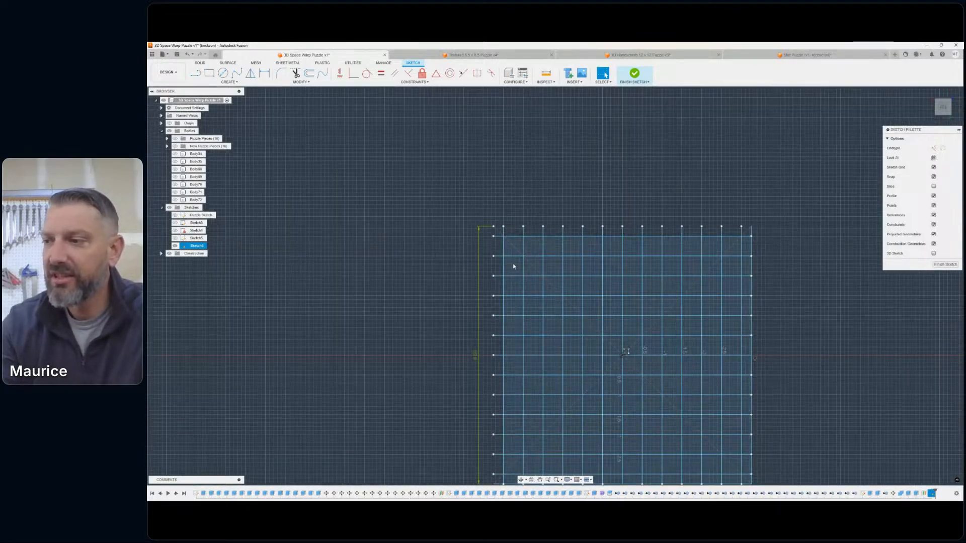
pyautogui.moveTo(620, 292); pyautogui.dragTo(576, 267, button='middle')
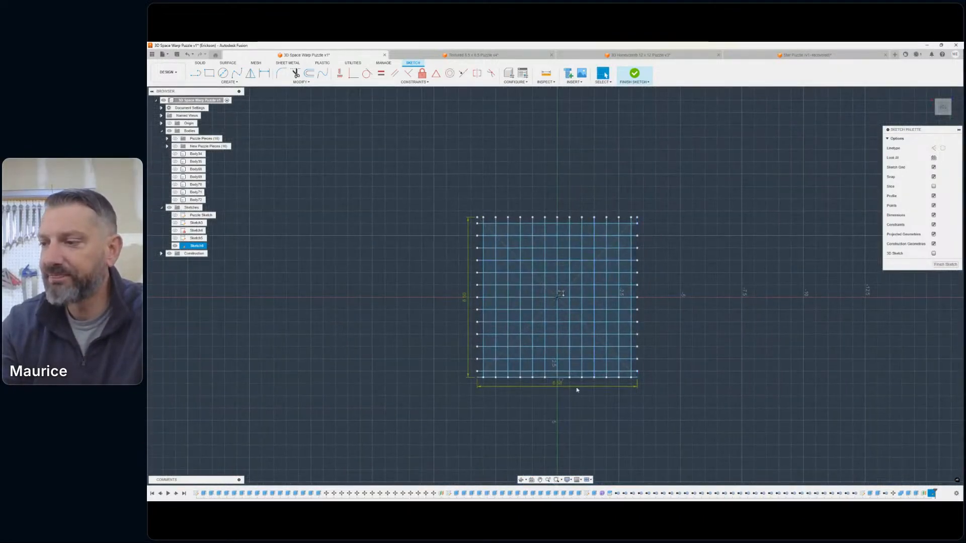
pyautogui.click(586, 377)
pyautogui.press('Delete')
# - Finish the grid sketch and show the New Puzzle Pieces bodies beneath it
pyautogui.scroll(-2, 567, 276)
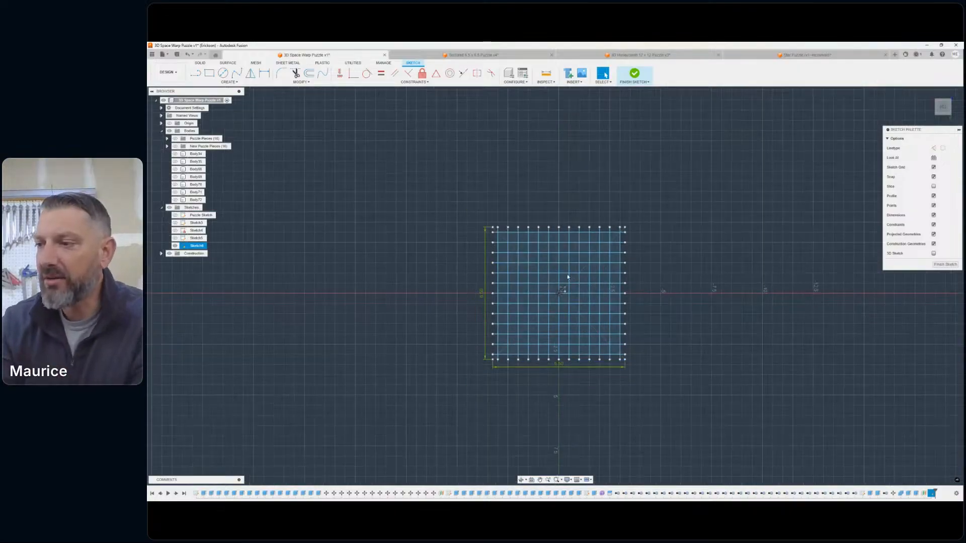
pyautogui.scroll(3, 556, 268)
pyautogui.scroll(-1, 584, 278)
pyautogui.moveTo(587, 277)
pyautogui.mouseDown(button='middle')
pyautogui.moveTo(596, 190)
pyautogui.moveTo(584, 239)
pyautogui.mouseUp(button='middle')
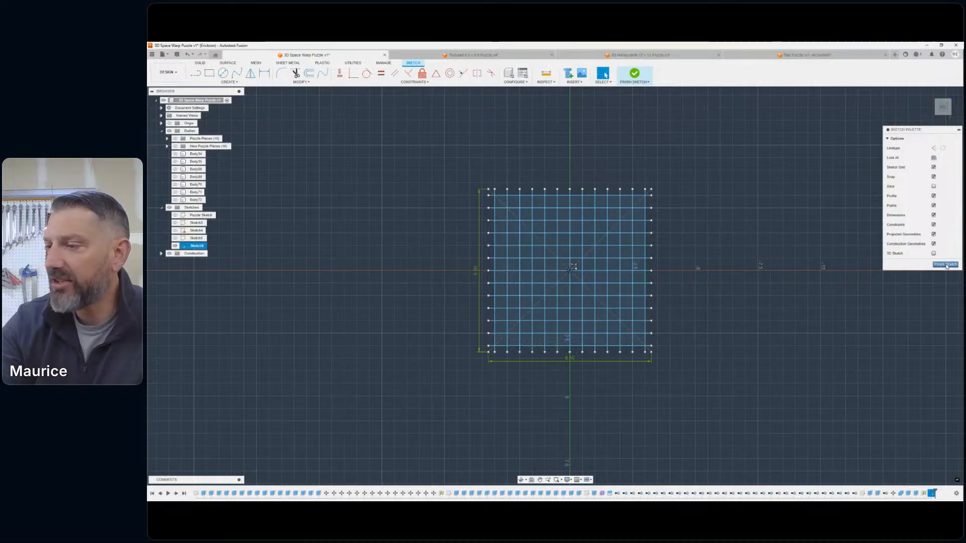
pyautogui.click(950, 264)
pyautogui.click(175, 146)
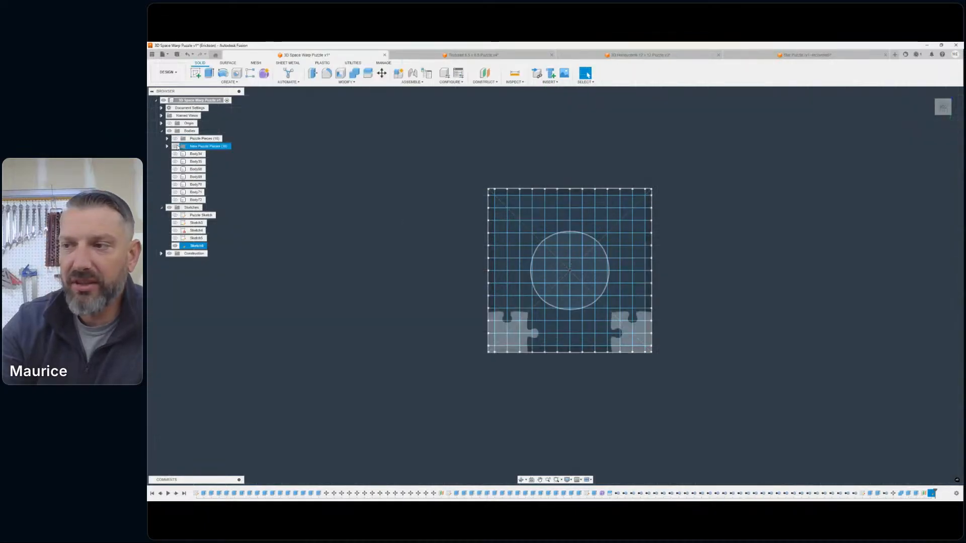
pyautogui.moveTo(595, 196); pyautogui.dragTo(616, 186, button='middle')
pyautogui.scroll(3, 522, 186)
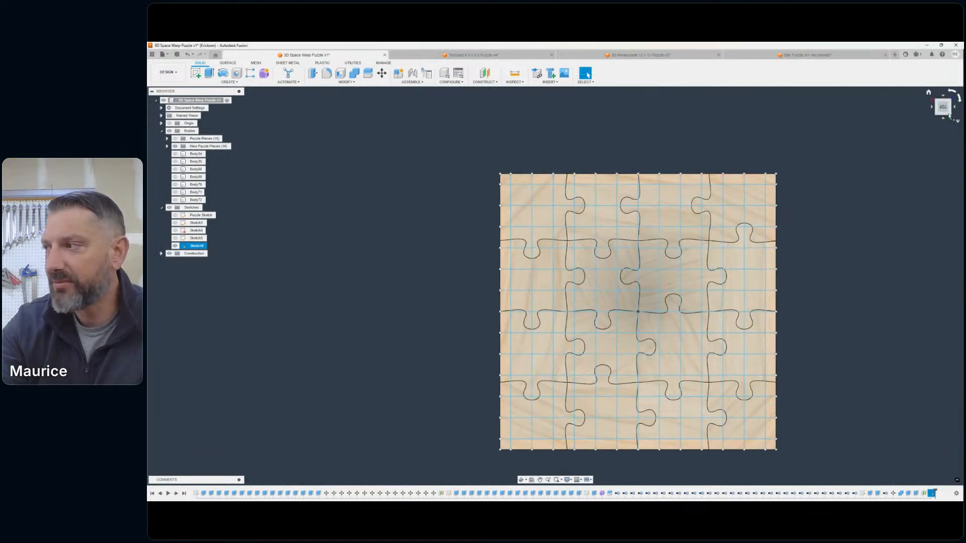
# - Compare the line grid with the dished puzzle surface and hide the grid sketch
pyautogui.keyDown('shift'); pyautogui.moveTo(555, 285); pyautogui.dragTo(761, 121, button='middle'); pyautogui.keyUp('shift')
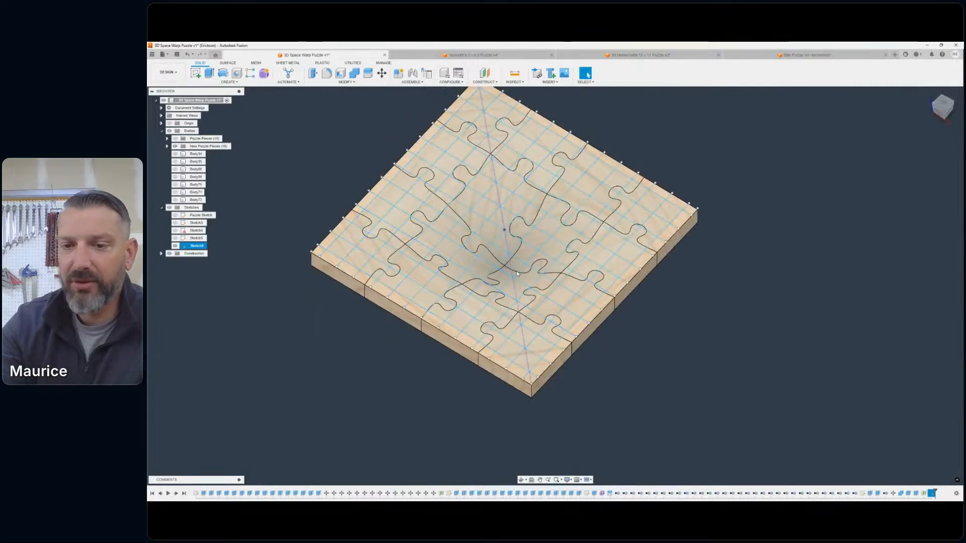
pyautogui.moveTo(799, 206); pyautogui.dragTo(925, 241, button='middle')
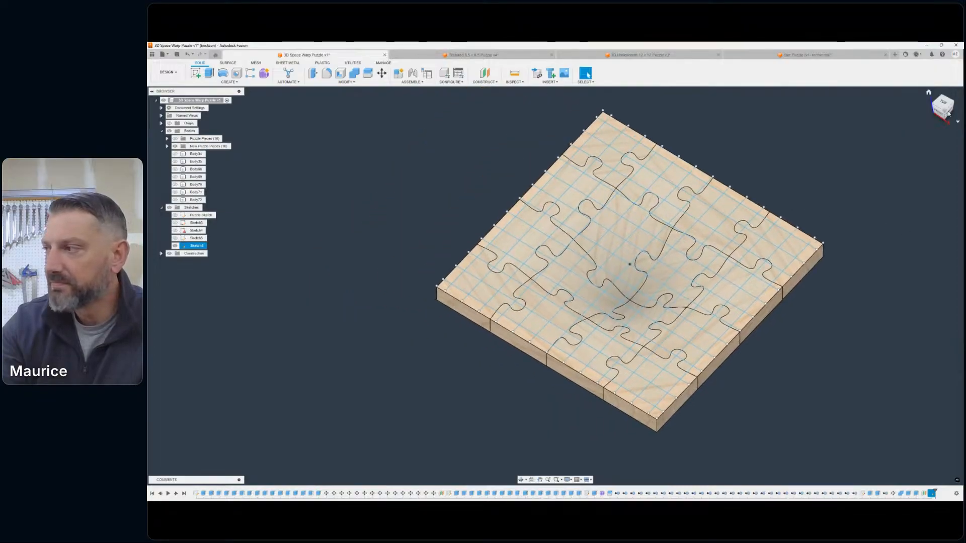
pyautogui.moveTo(928, 94)
pyautogui.keyDown('shift'); pyautogui.mouseDown(button='middle')
pyautogui.moveTo(931, 51)
pyautogui.moveTo(934, 90)
pyautogui.mouseUp(button='middle'); pyautogui.keyUp('shift')
pyautogui.scroll(5, 649, 221)
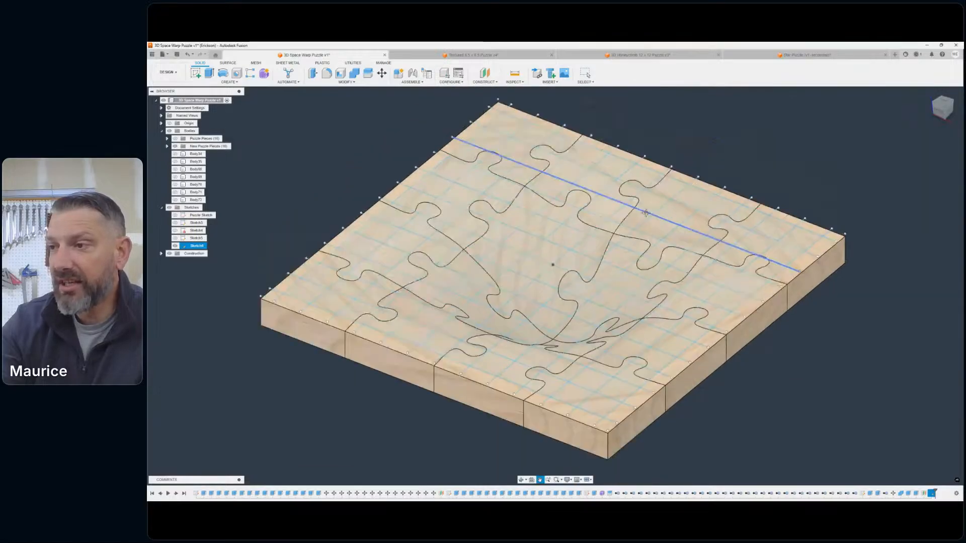
pyautogui.click(175, 246)
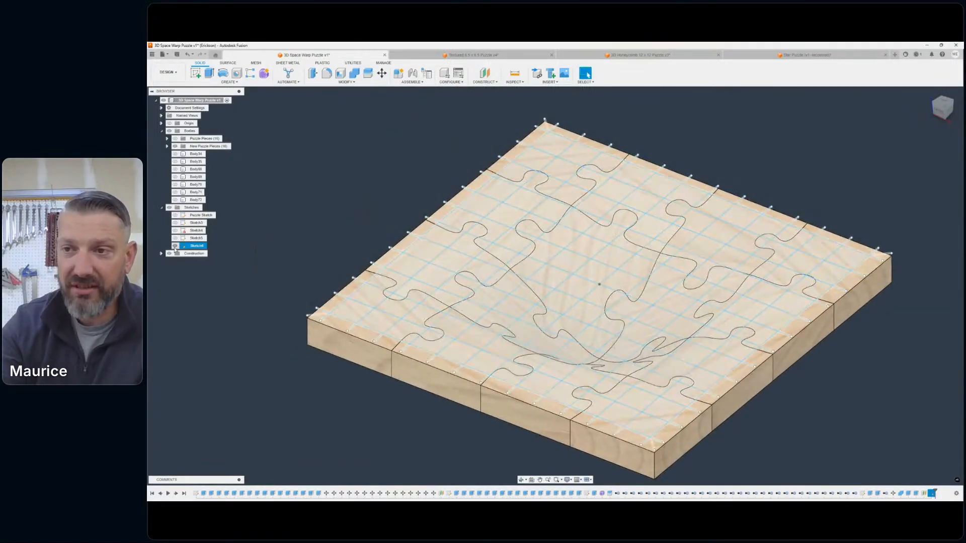
pyautogui.click(175, 246)
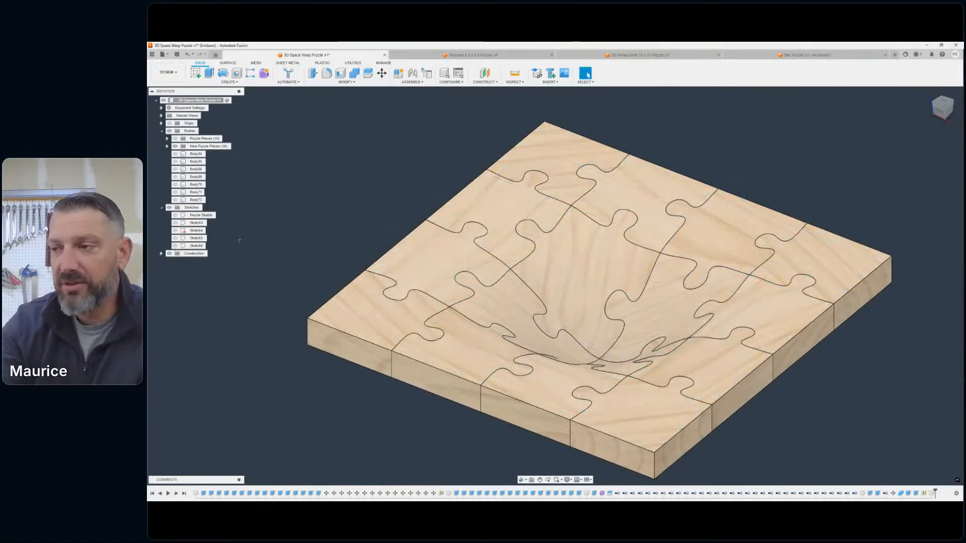
# - Examine the dished depression and the joints of the assembled puzzle from an angled view
pyautogui.moveTo(240, 241); pyautogui.dragTo(241, 235, button='middle')
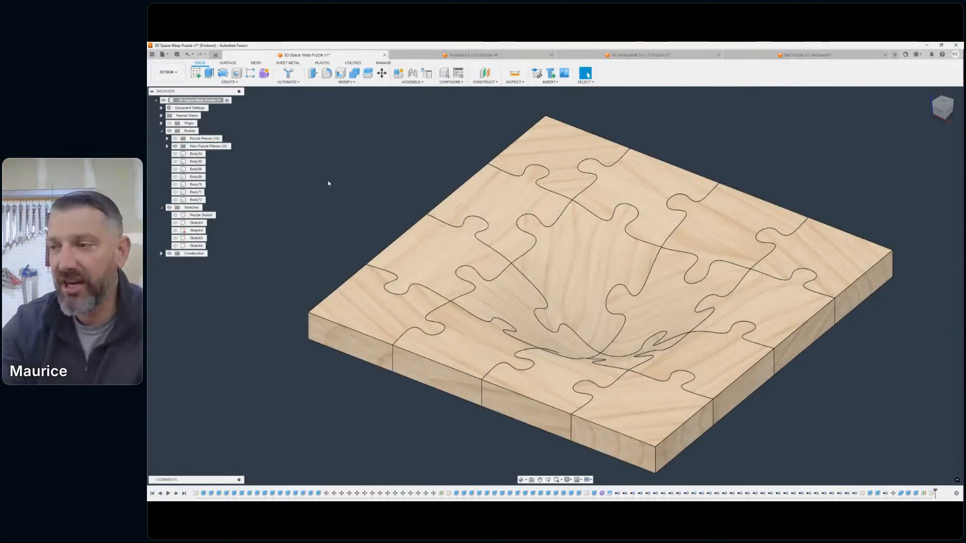
pyautogui.scroll(-1, 370, 188)
pyautogui.moveTo(371, 190); pyautogui.dragTo(344, 183, button='middle')
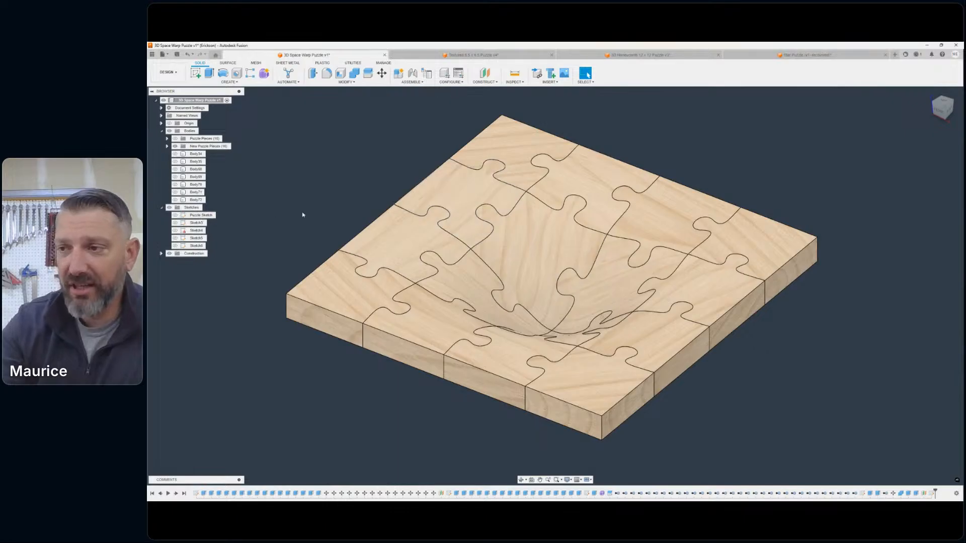
pyautogui.scroll(-1, 624, 296)
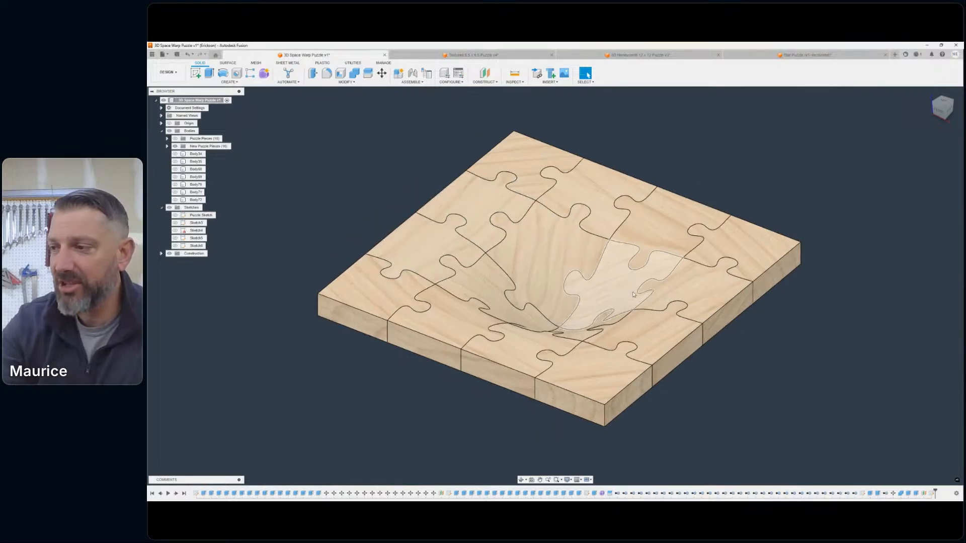
pyautogui.moveTo(623, 296); pyautogui.dragTo(667, 274, button='middle')
pyautogui.click(942, 112)
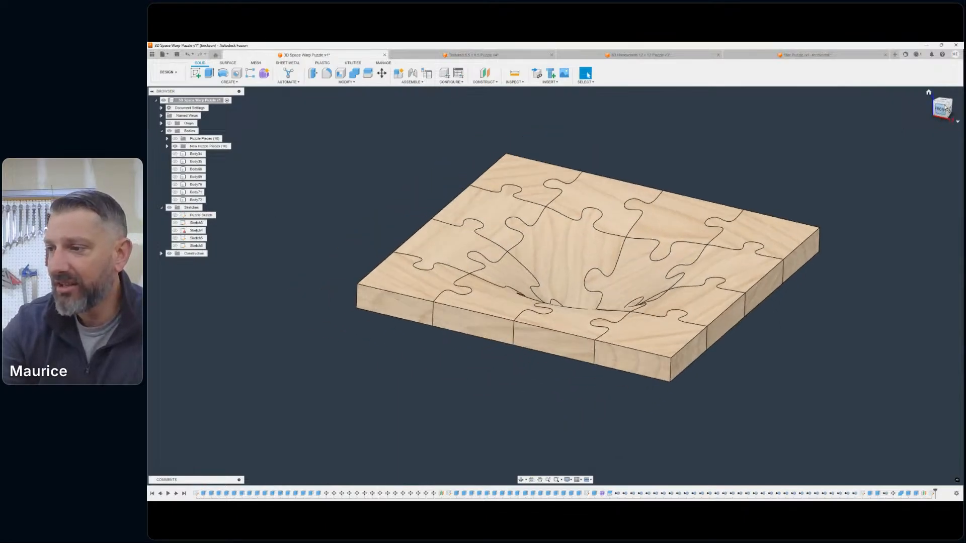
pyautogui.moveTo(941, 110); pyautogui.dragTo(930, 120)
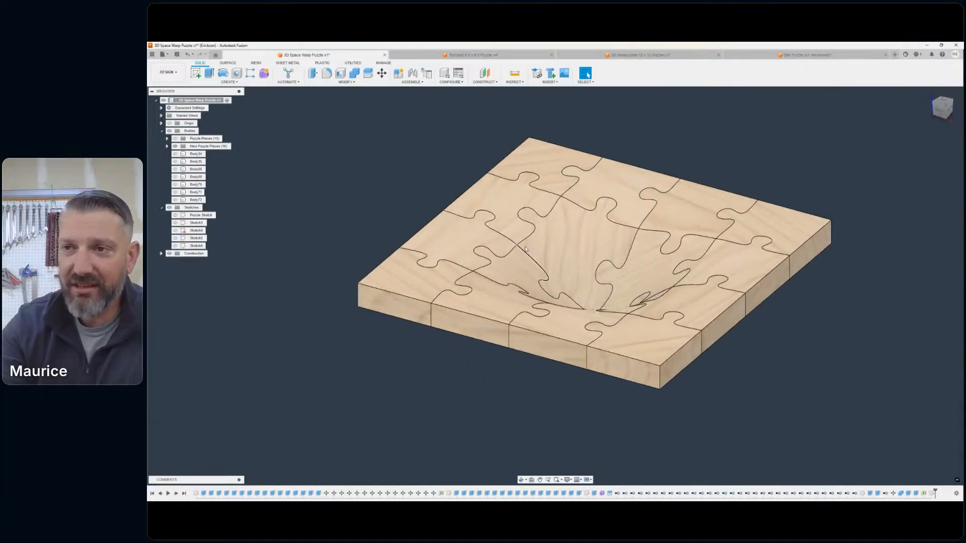
# - Hide the New Puzzle Pieces bodies, and delete the third setup in the Manufacture workspace
pyautogui.click(175, 146)
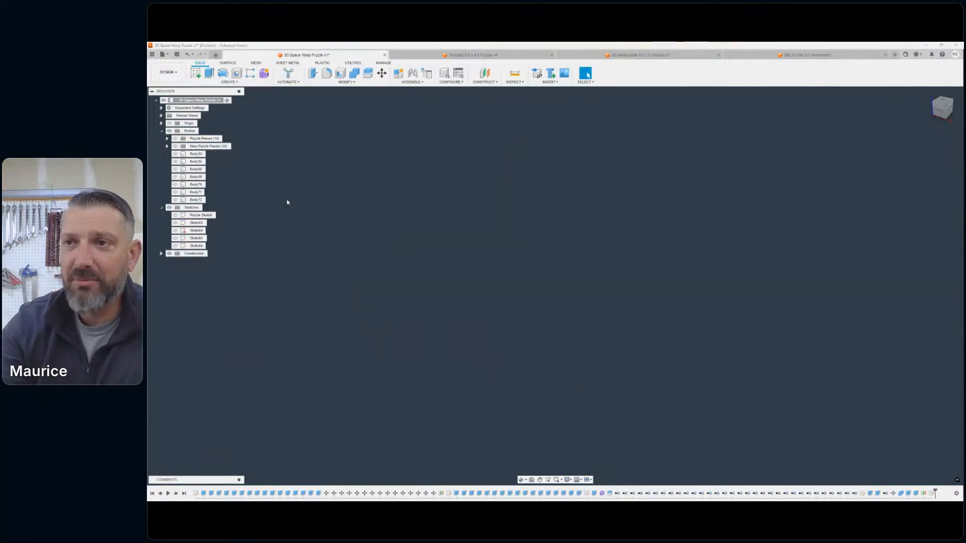
pyautogui.click(168, 72)
pyautogui.click(174, 143)
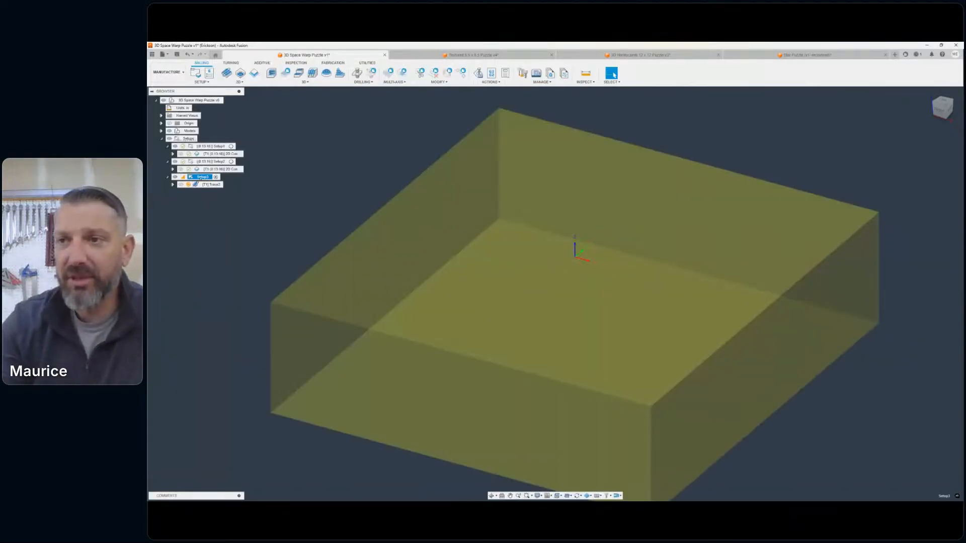
pyautogui.rightClick(194, 178)
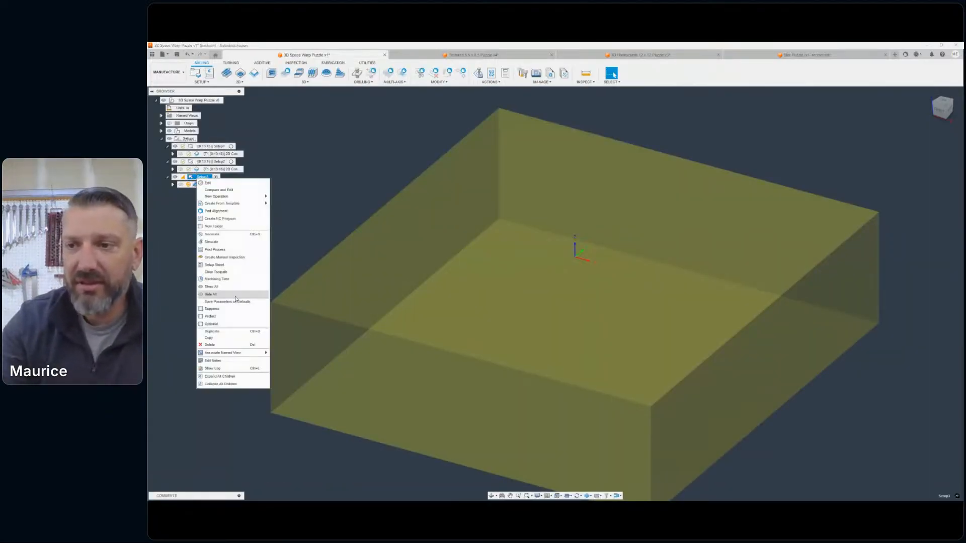
pyautogui.click(220, 348)
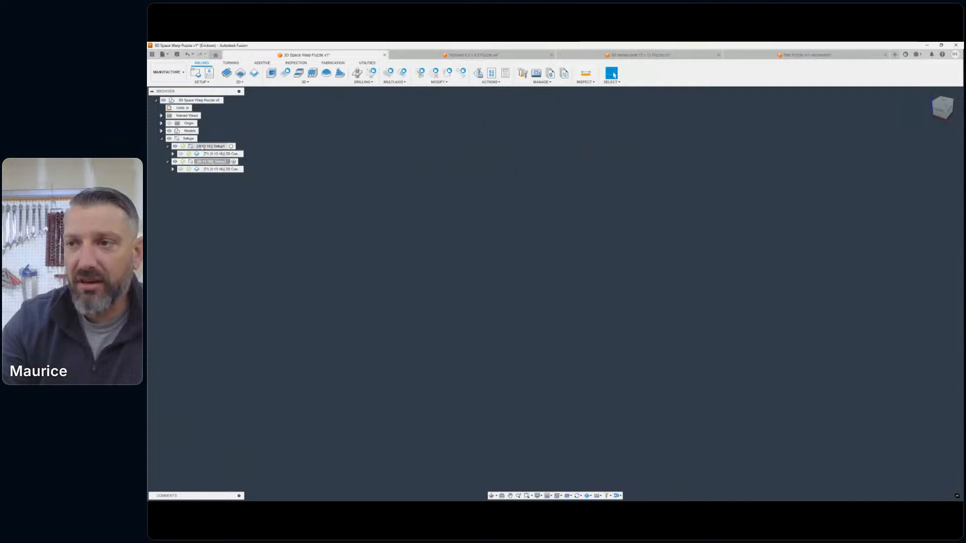
# - Select Setup1 to view its stock, and return to the Design workspace with the Puzzle Pieces bodies shown
pyautogui.click(220, 147)
pyautogui.click(169, 72)
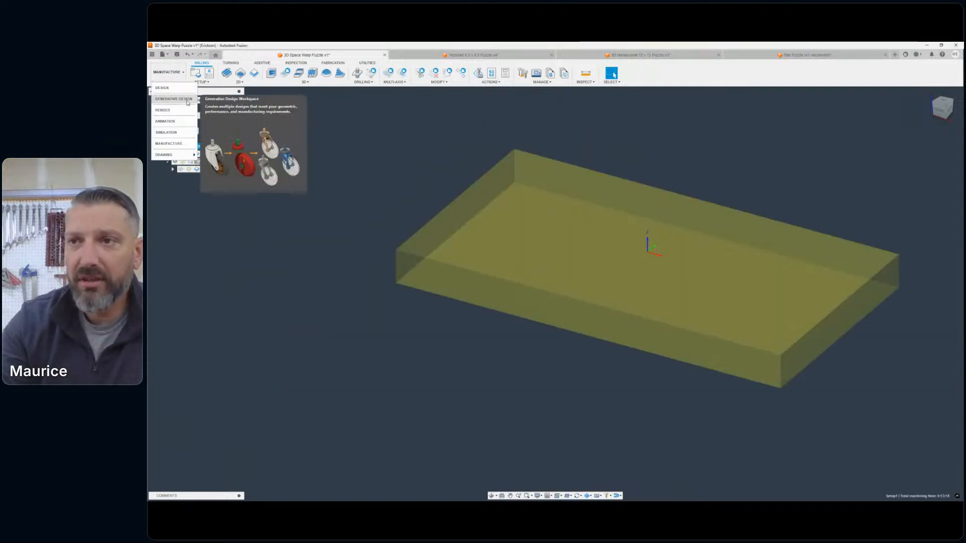
pyautogui.click(166, 96)
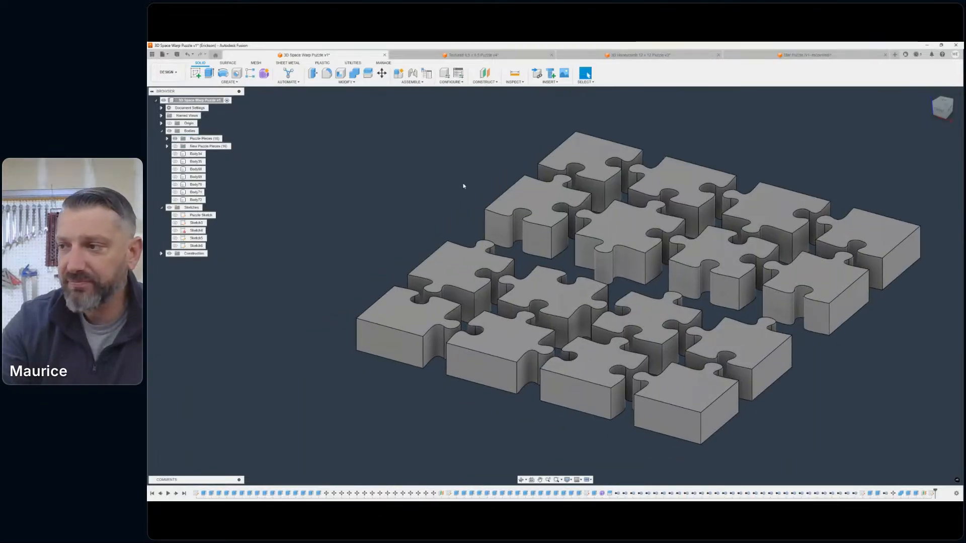
# - Inspect the separated Puzzle Pieces, hide them and show the New Puzzle Pieces bodies instead
pyautogui.scroll(-3, 544, 232)
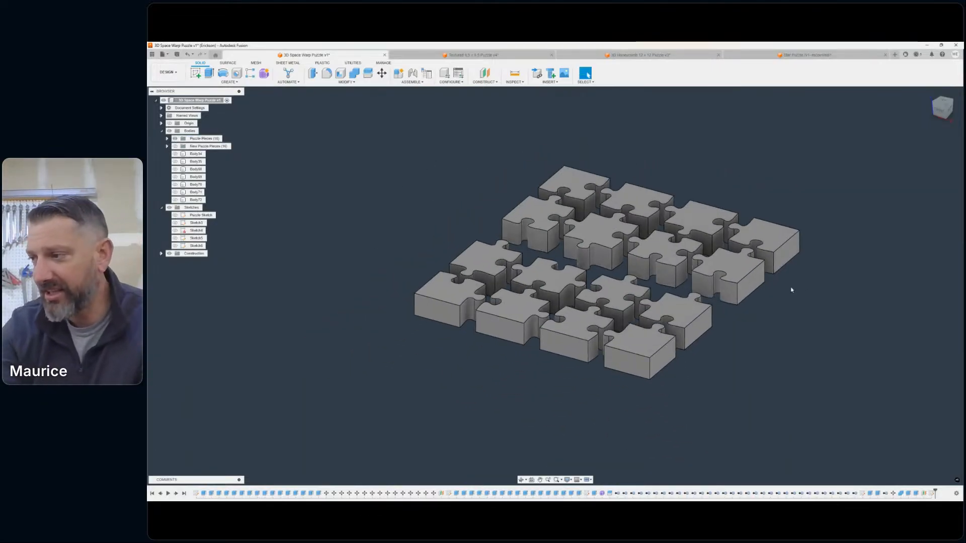
pyautogui.click(737, 294)
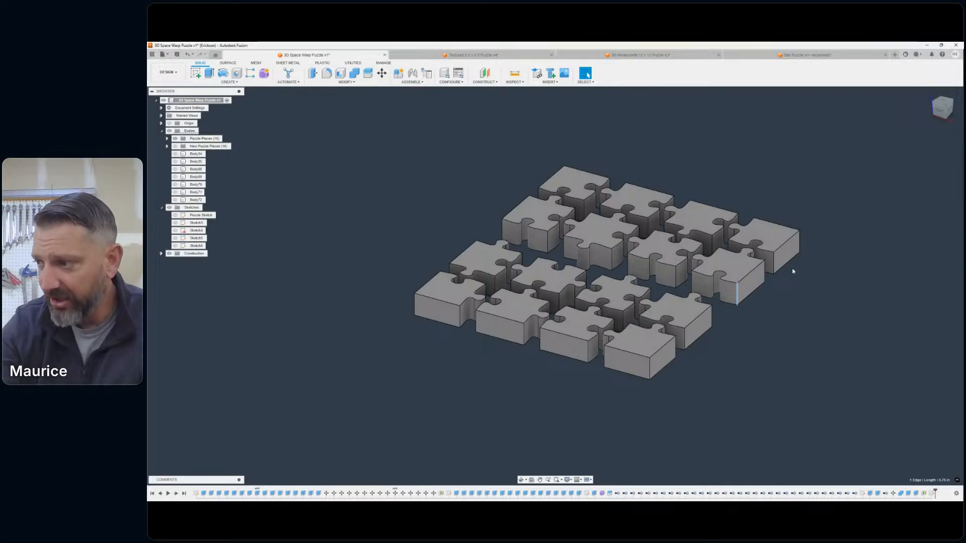
pyautogui.moveTo(797, 328); pyautogui.dragTo(762, 343, button='middle')
pyautogui.scroll(-1, 762, 343)
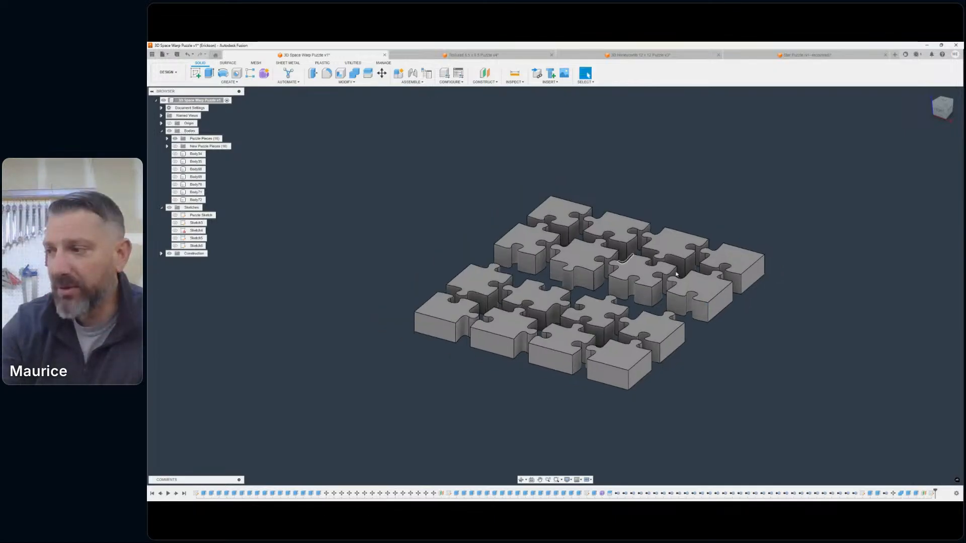
pyautogui.click(175, 138)
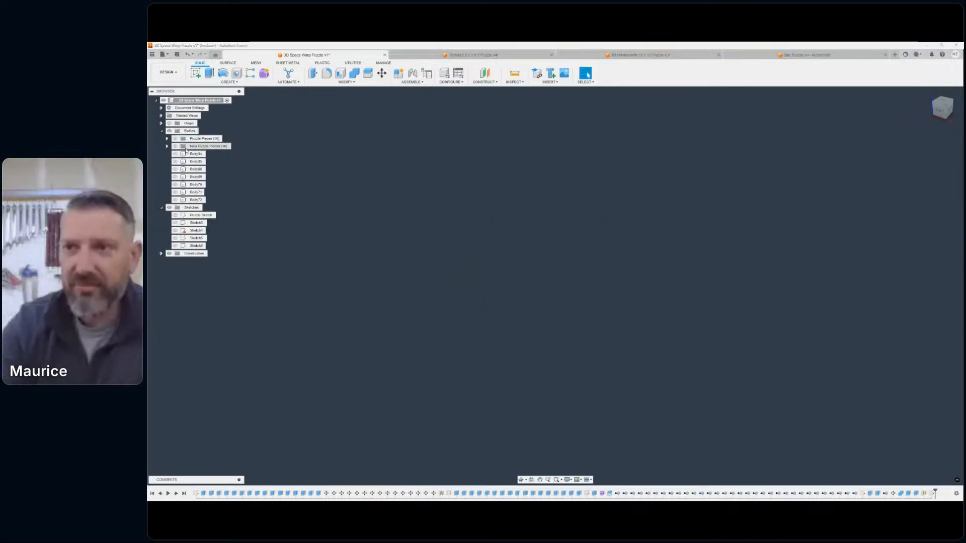
pyautogui.click(175, 147)
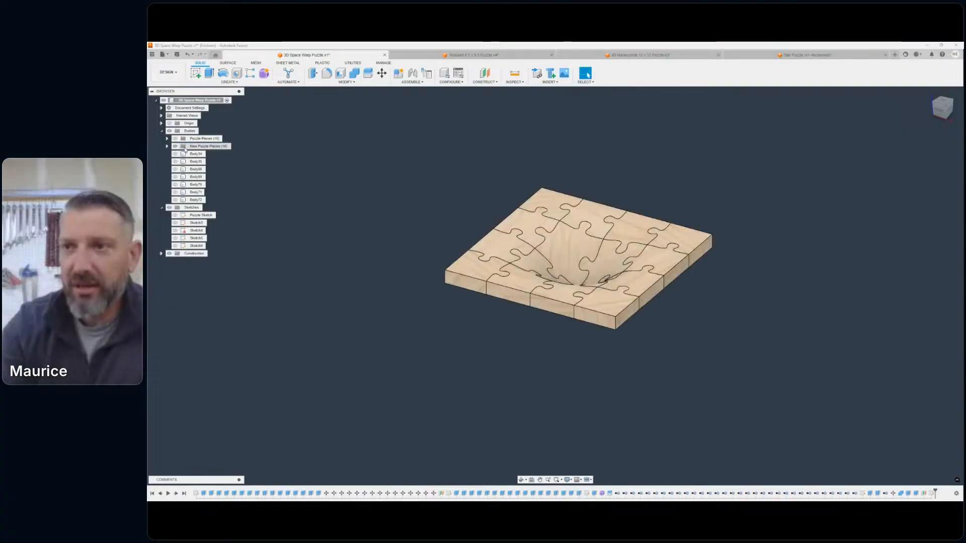
# - Copy the New Puzzle Pieces group and paste it into the Bodies folder at its original position
pyautogui.rightClick(185, 147)
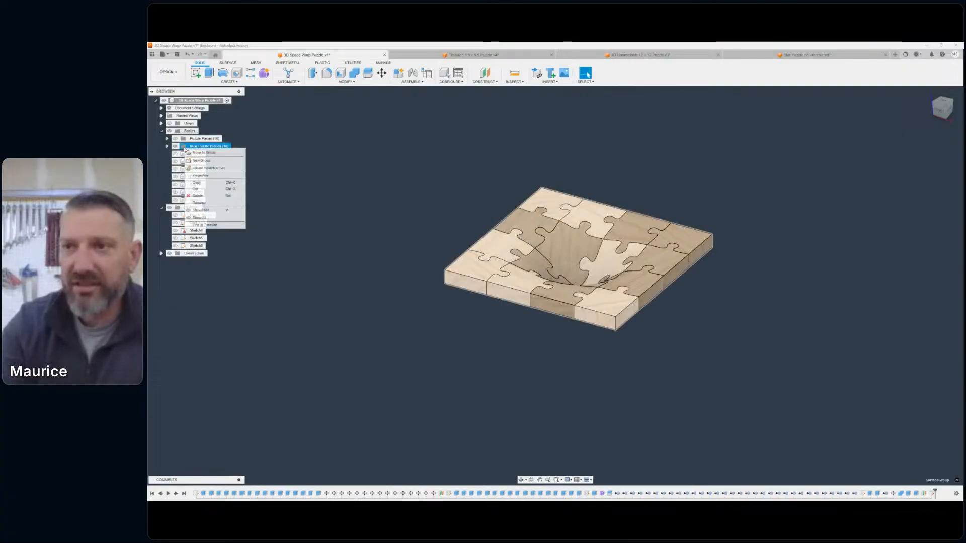
pyautogui.click(203, 184)
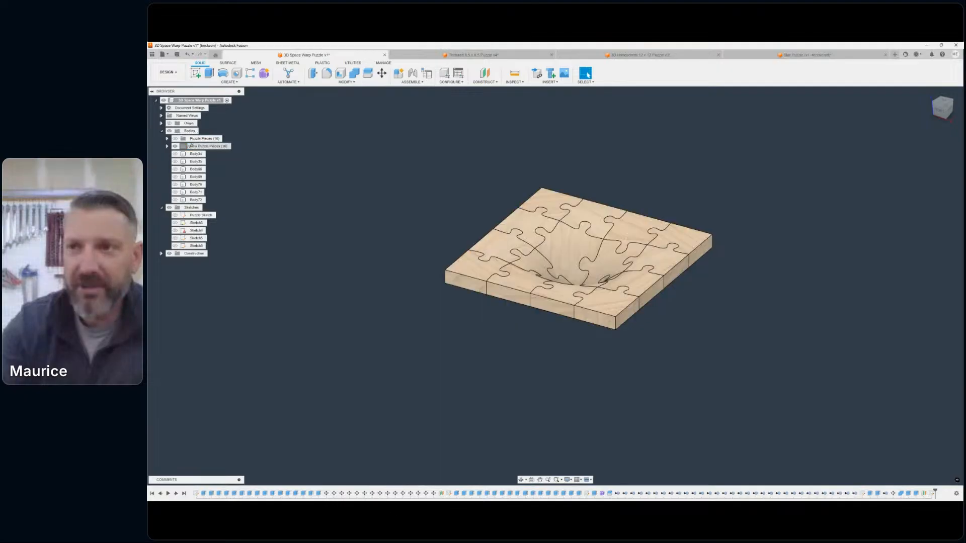
pyautogui.rightClick(181, 132)
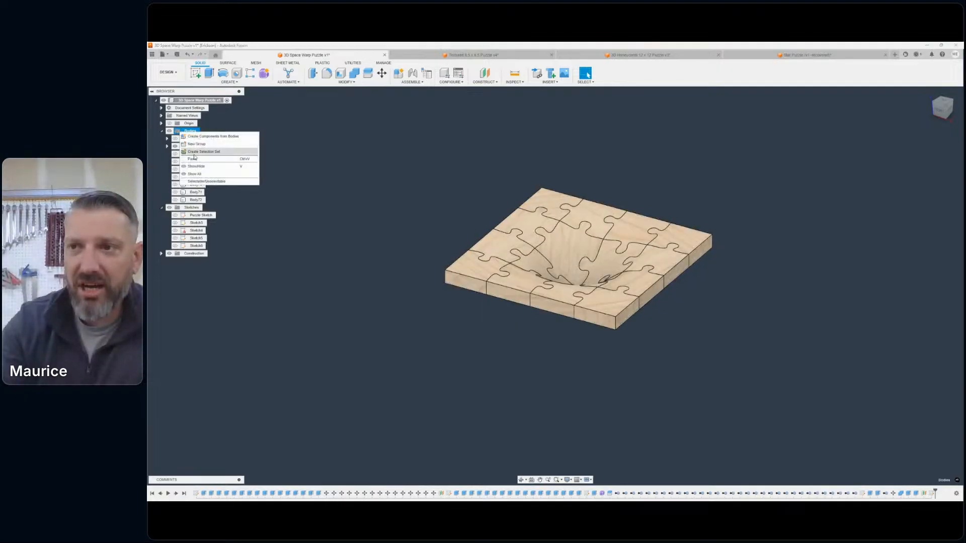
pyautogui.click(232, 174)
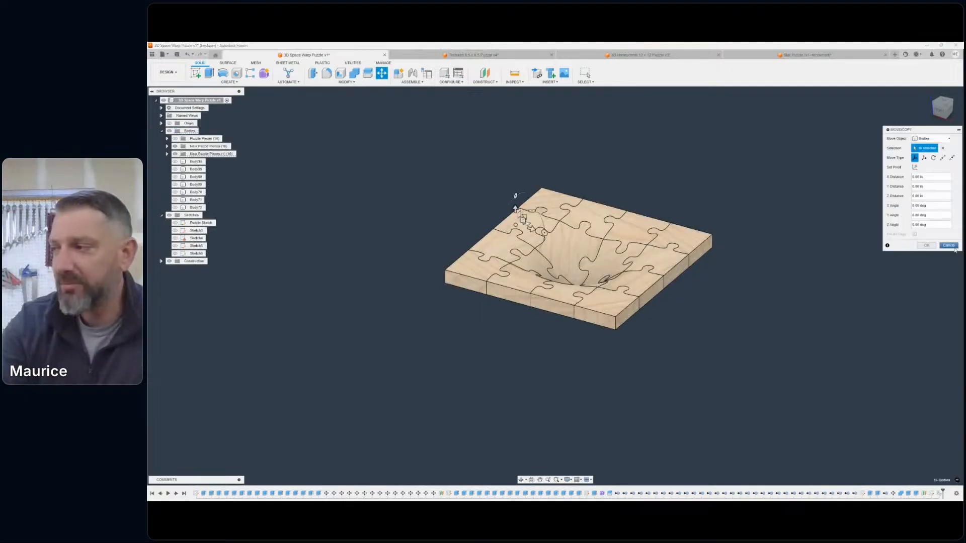
pyautogui.moveTo(927, 134); pyautogui.dragTo(721, 145)
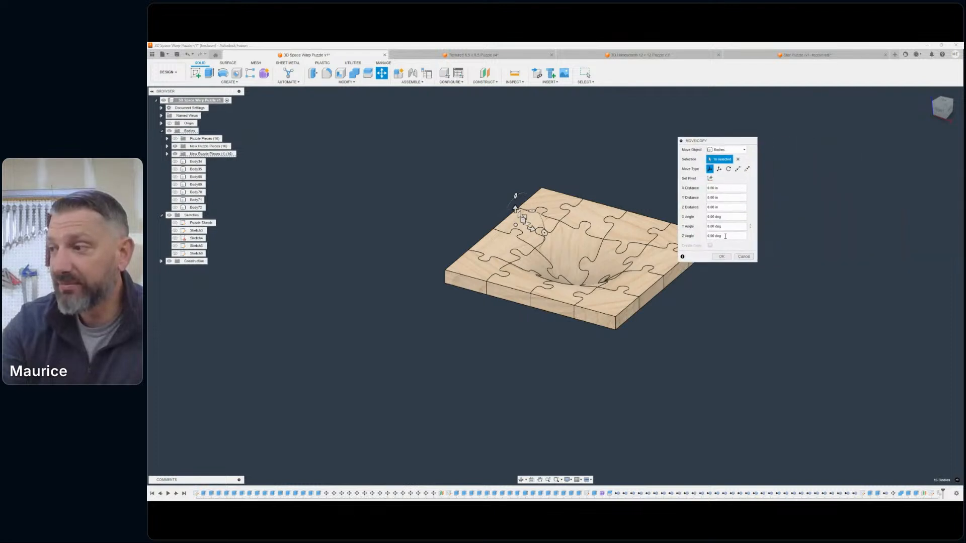
pyautogui.click(721, 257)
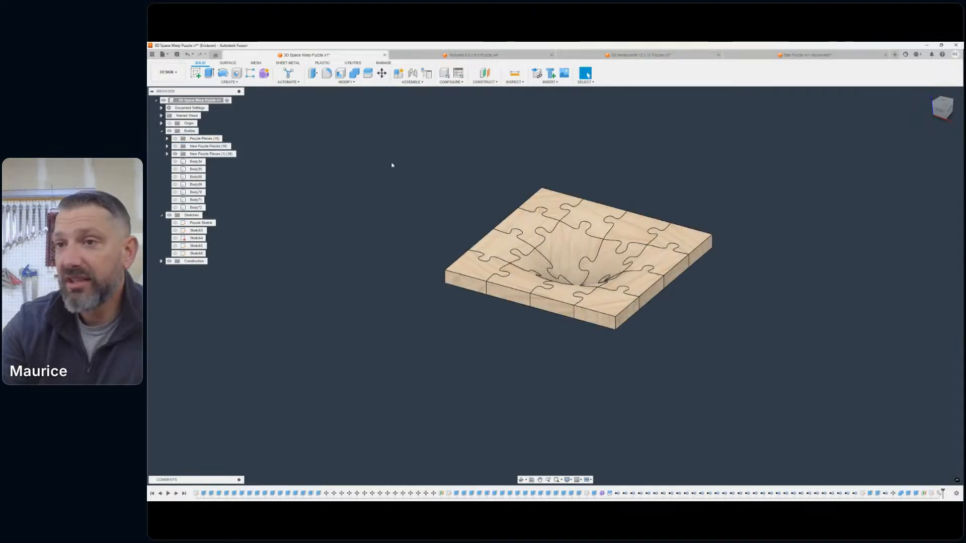
# - Toggle the visibility of the pasted New Puzzle Pieces (1) group, and delete the group together with its contents
pyautogui.click(175, 156)
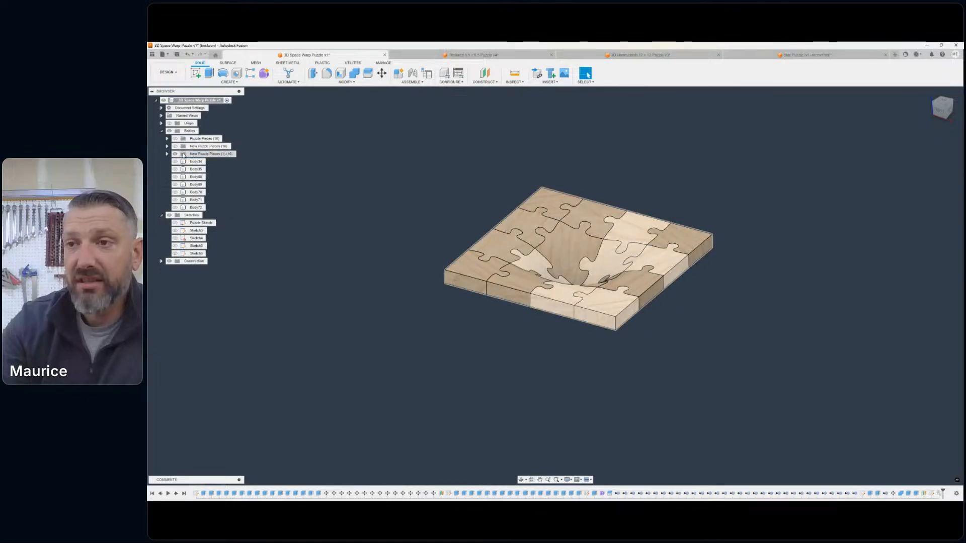
pyautogui.click(190, 53)
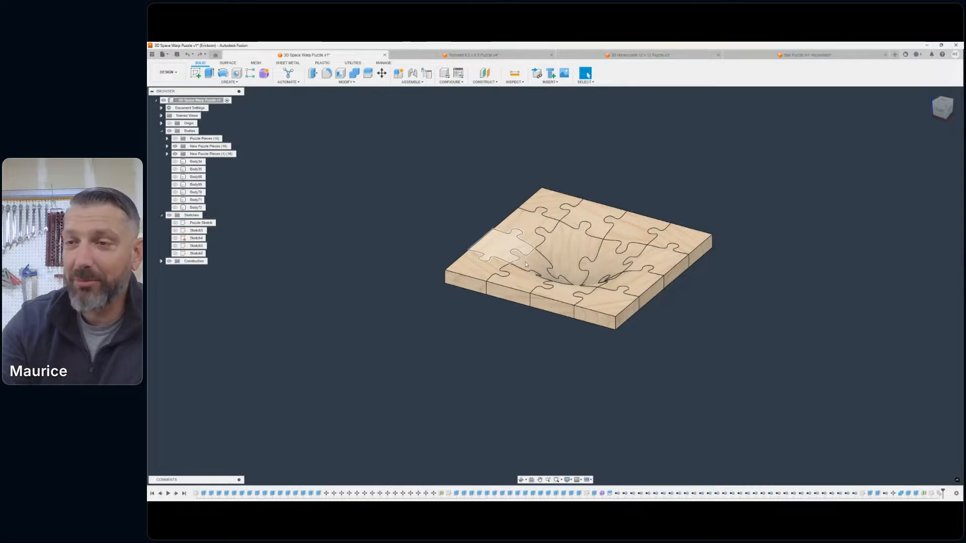
pyautogui.click(175, 154)
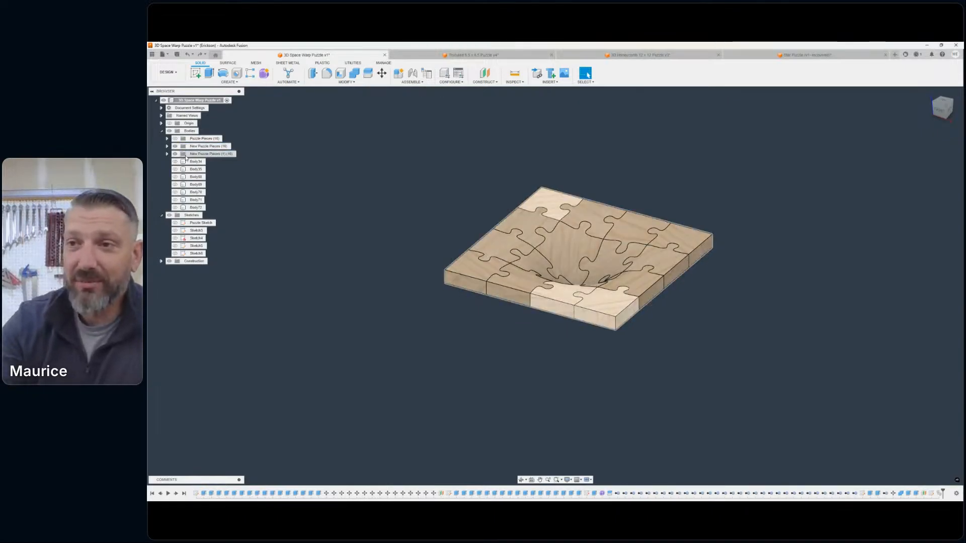
pyautogui.rightClick(188, 155)
pyautogui.click(201, 210)
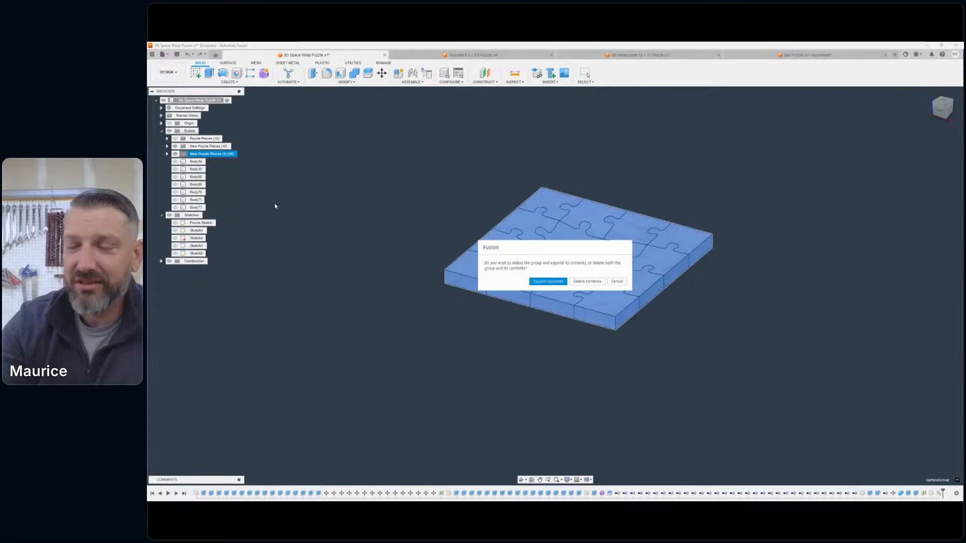
pyautogui.click(587, 281)
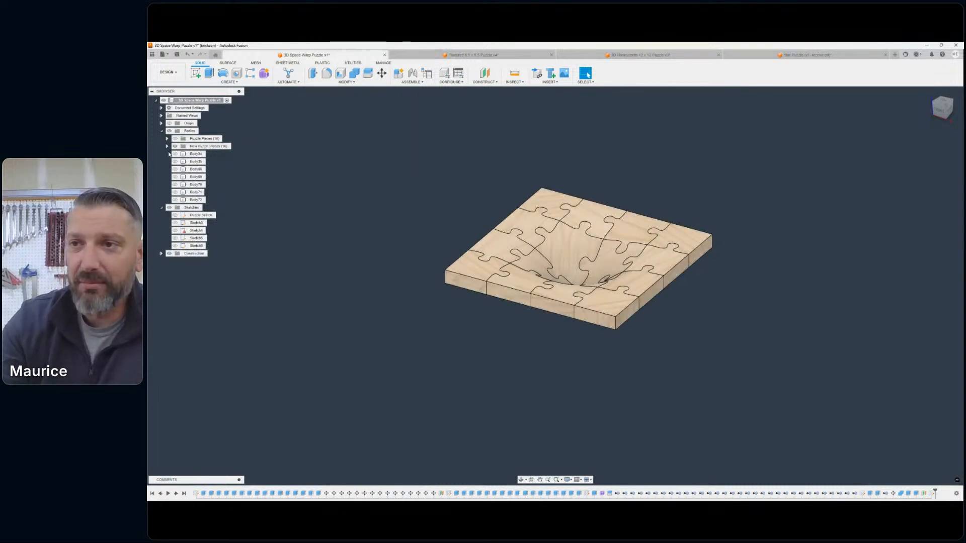
# - Hide the New Puzzle Pieces bodies and show the separated Puzzle Pieces bodies instead
pyautogui.click(175, 146)
pyautogui.click(175, 138)
pyautogui.moveTo(587, 195); pyautogui.dragTo(506, 171, button='middle')
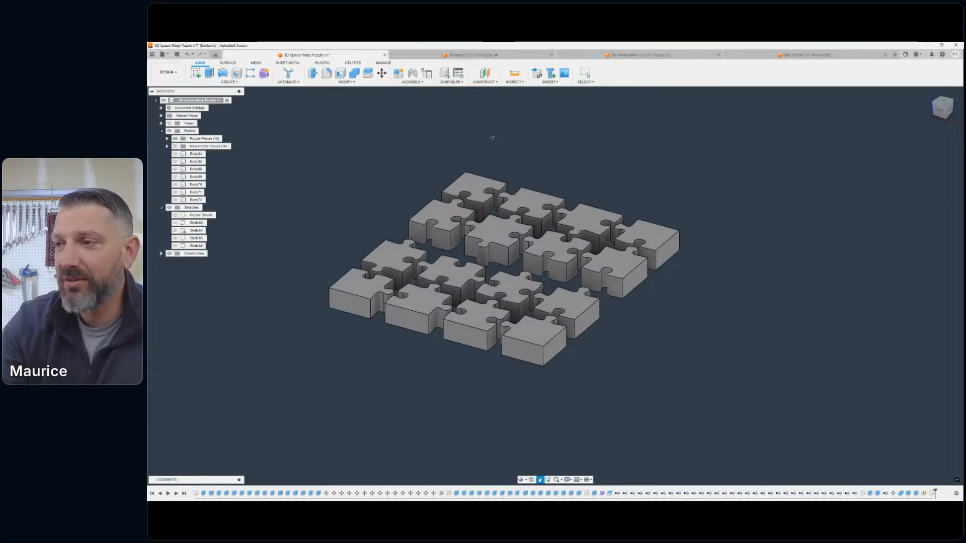
# - Extrude the top faces of all 16 separated puzzle pieces upward by 1 in
pyautogui.click(209, 73)
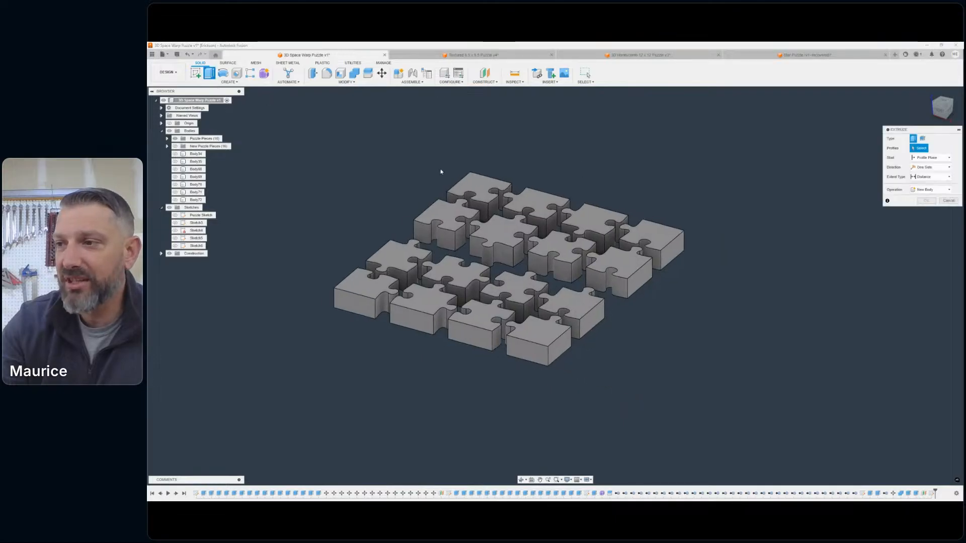
pyautogui.click(473, 185)
pyautogui.click(534, 202)
pyautogui.click(589, 213)
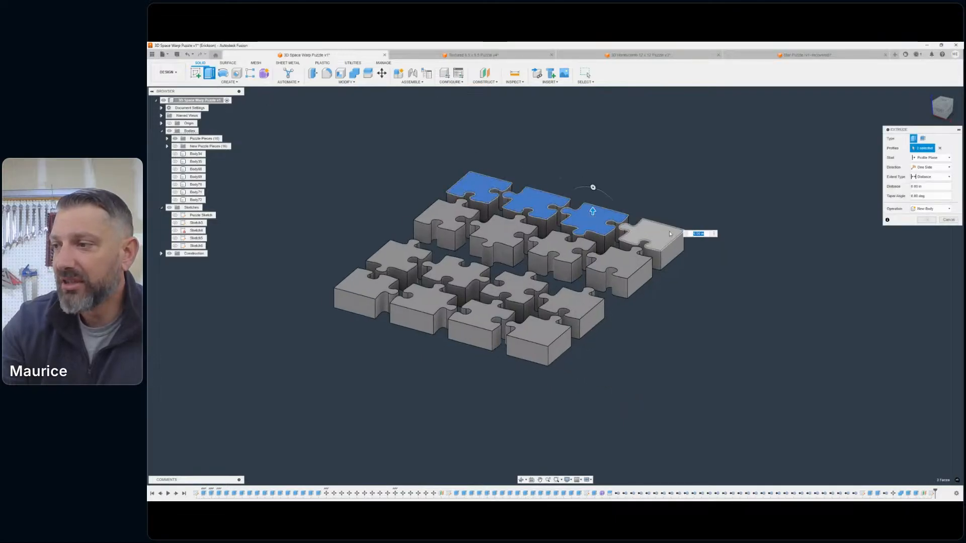
pyautogui.click(669, 234)
pyautogui.click(621, 266)
pyautogui.click(560, 247)
pyautogui.click(500, 233)
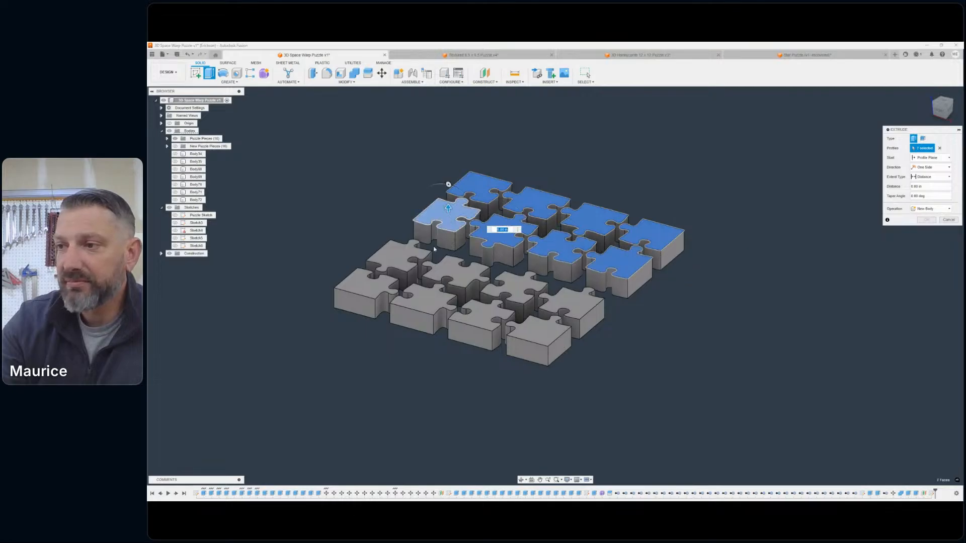
pyautogui.click(397, 255)
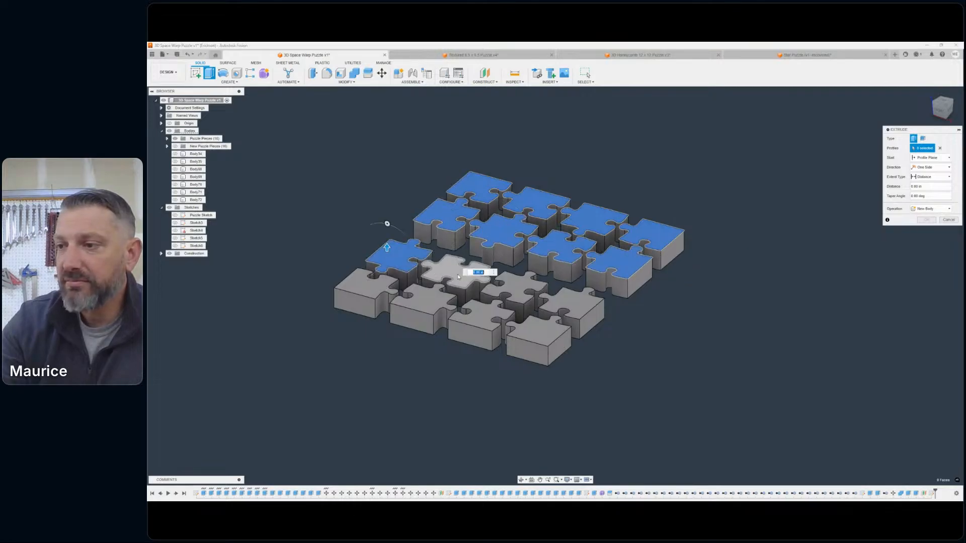
pyautogui.click(458, 276)
pyautogui.click(522, 286)
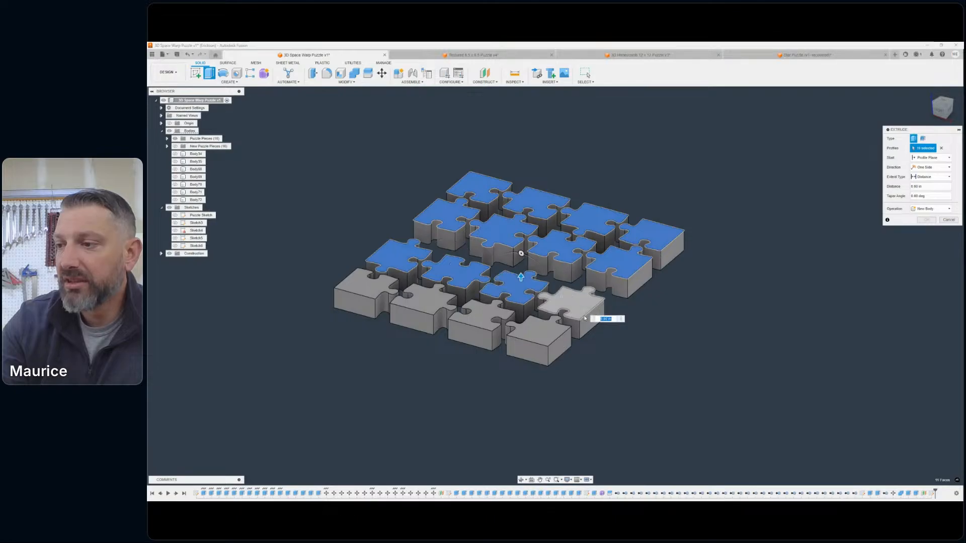
pyautogui.click(570, 304)
pyautogui.click(540, 332)
pyautogui.click(480, 316)
pyautogui.click(431, 307)
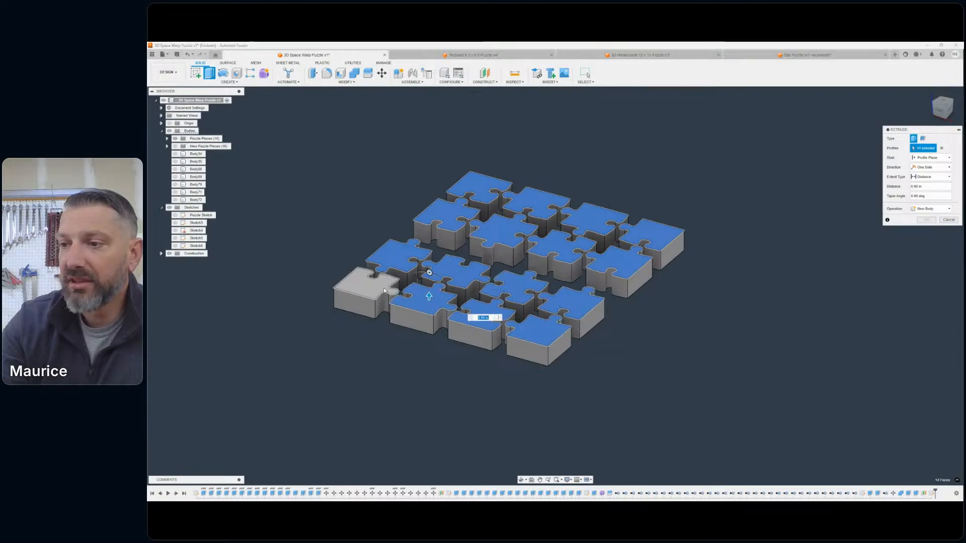
pyautogui.click(365, 292)
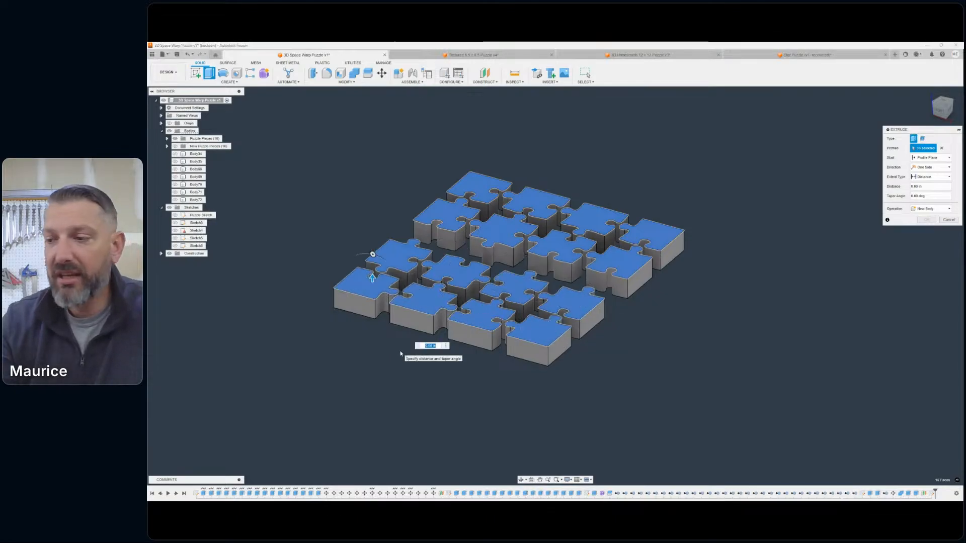
pyautogui.write('1')
pyautogui.press('Return')
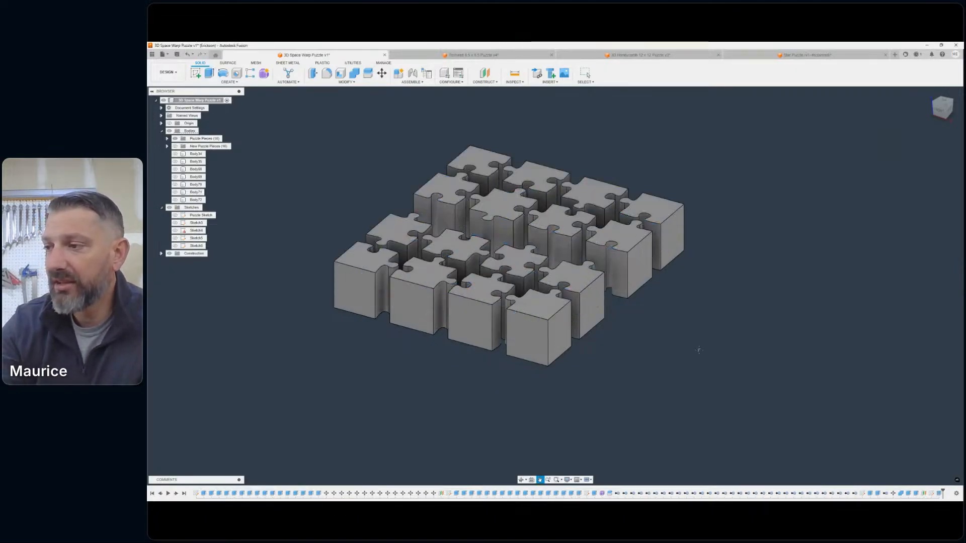
# - Examine the outlines and spacing of the extruded puzzle pieces from directly above
pyautogui.moveTo(697, 348); pyautogui.dragTo(796, 359, button='middle')
pyautogui.scroll(3, 752, 239)
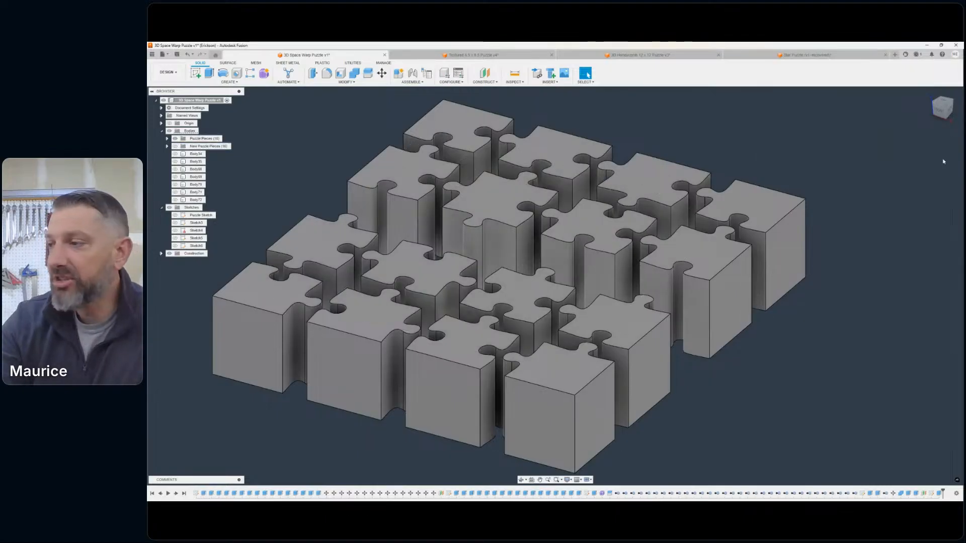
pyautogui.click(943, 102)
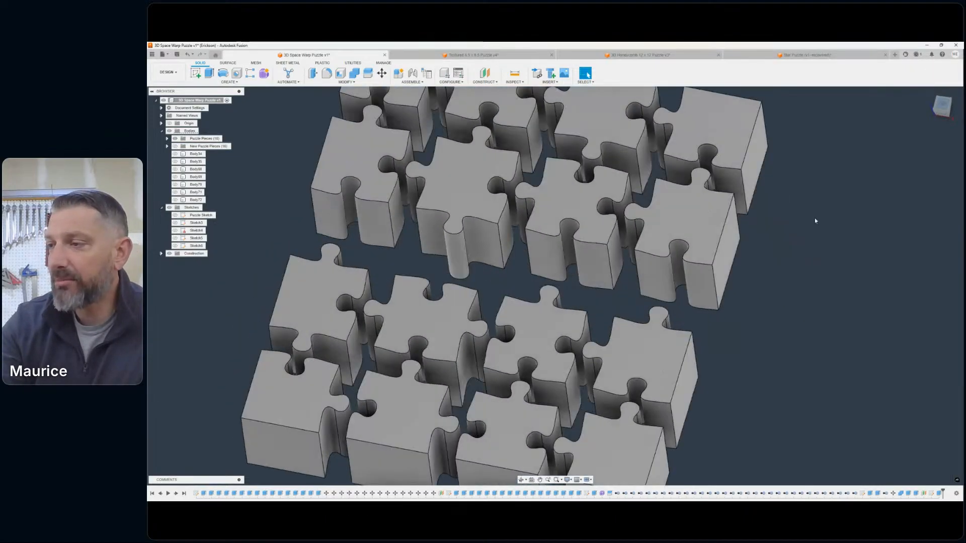
pyautogui.scroll(3, 628, 204)
pyautogui.scroll(4, 635, 202)
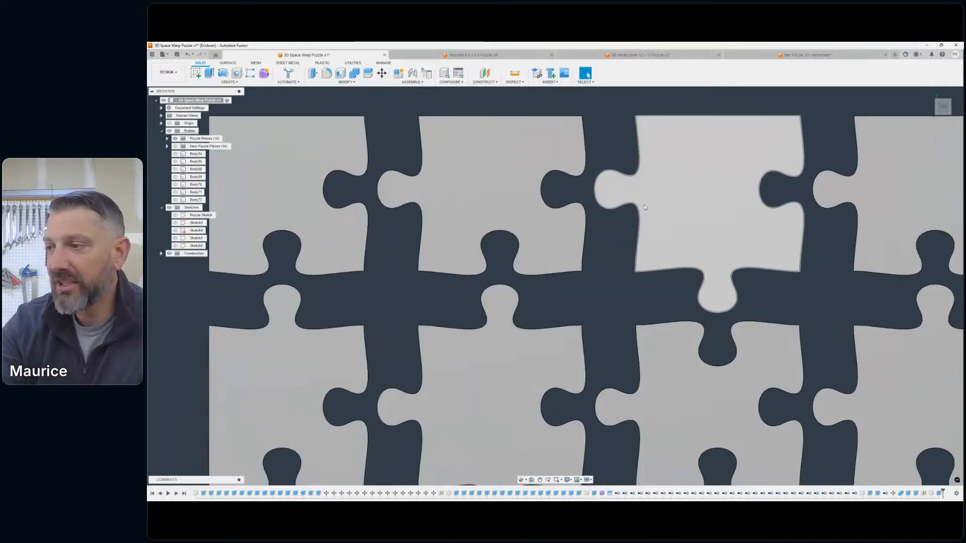
pyautogui.moveTo(674, 203); pyautogui.dragTo(639, 220, button='middle')
pyautogui.scroll(-3, 720, 223)
pyautogui.moveTo(720, 223); pyautogui.dragTo(685, 233, button='middle')
pyautogui.scroll(-3, 697, 241)
pyautogui.moveTo(724, 260); pyautogui.dragTo(658, 171, button='middle')
pyautogui.press('Escape')
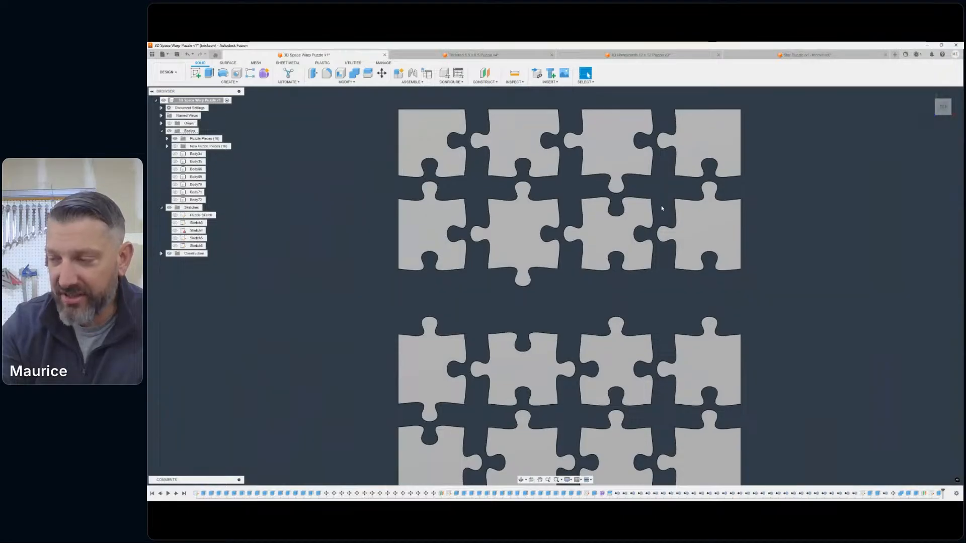
pyautogui.scroll(-2, 664, 217)
pyautogui.moveTo(680, 245); pyautogui.dragTo(647, 264, button='middle')
# - Examine the extruded pieces from an angled view, and inspect the tab and socket of two neighbouring pieces closely from above
pyautogui.click(944, 110)
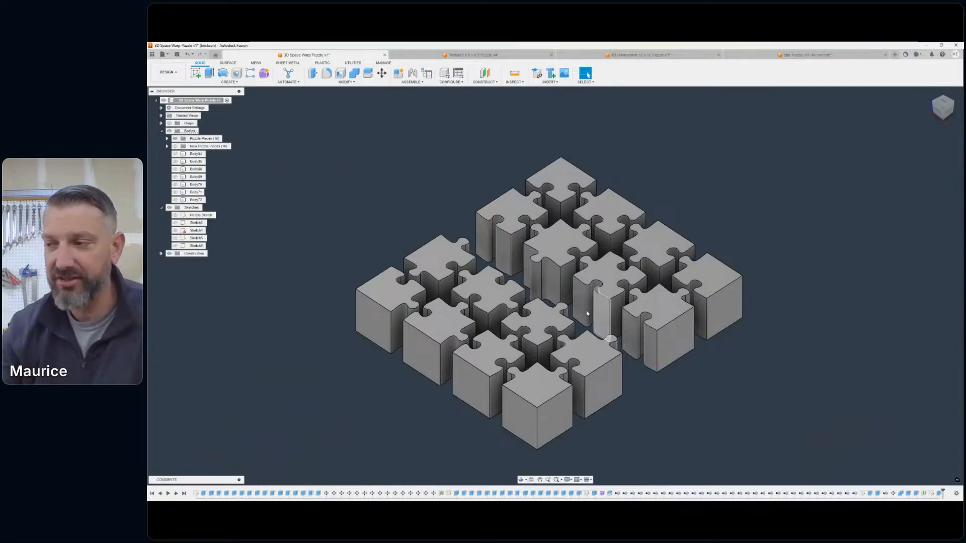
pyautogui.scroll(-3, 759, 272)
pyautogui.moveTo(755, 258); pyautogui.dragTo(819, 213, button='middle')
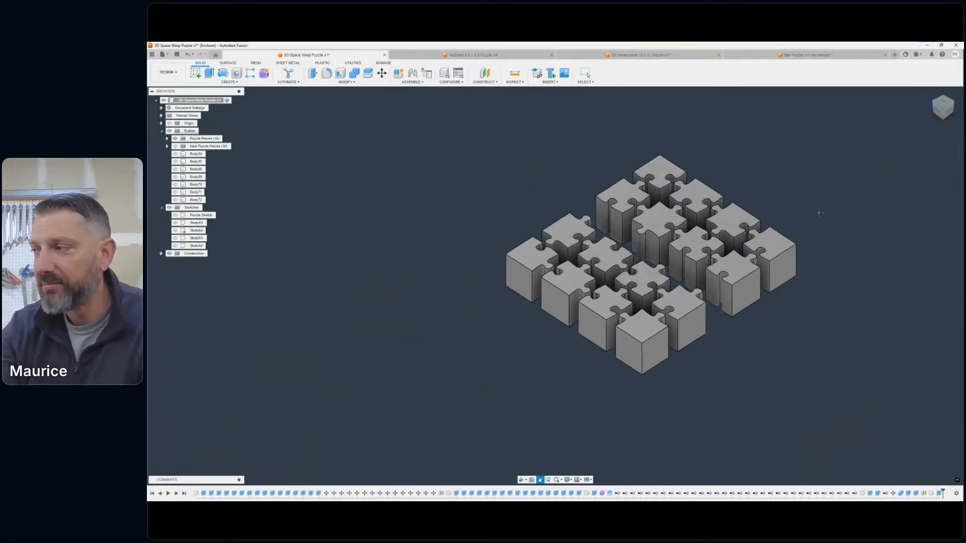
pyautogui.click(943, 106)
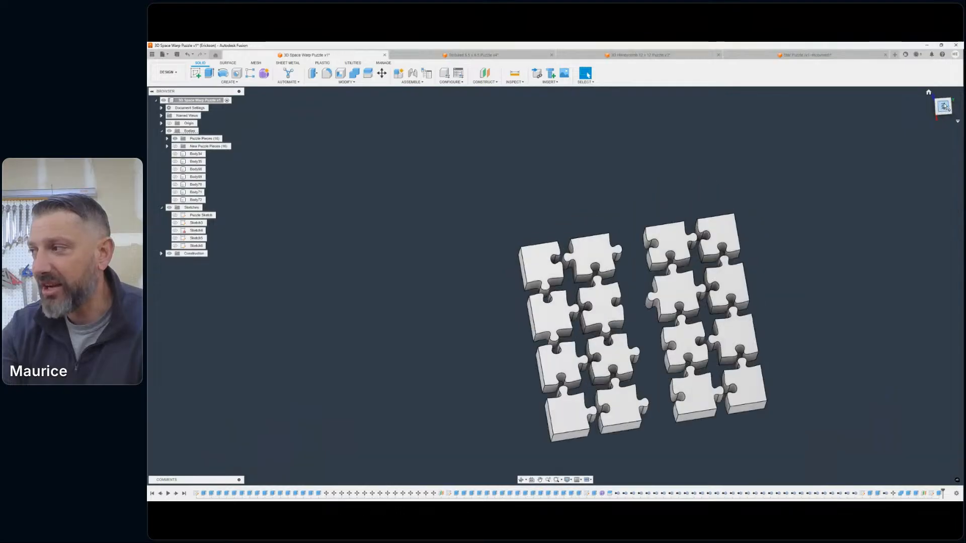
pyautogui.click(952, 94)
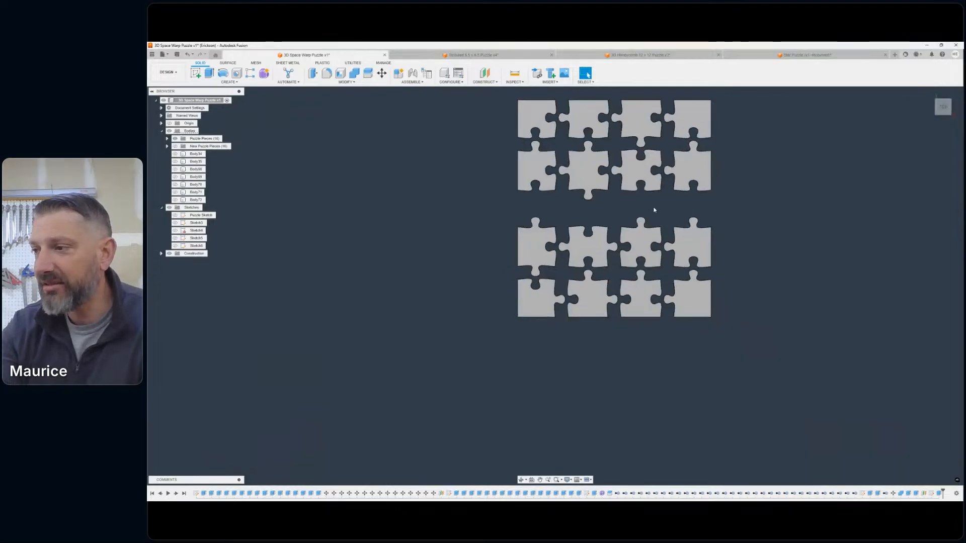
pyautogui.moveTo(654, 208); pyautogui.dragTo(680, 287, button='middle')
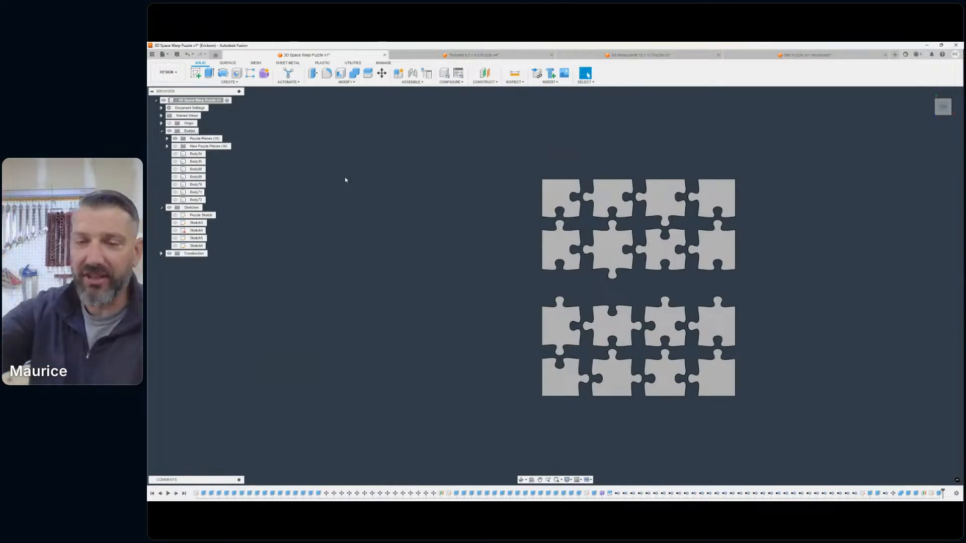
pyautogui.click(950, 113)
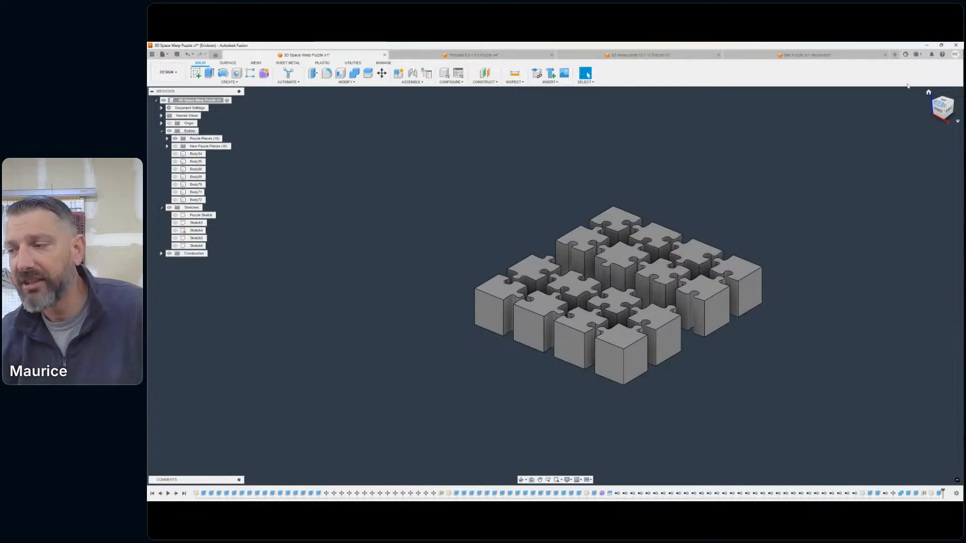
pyautogui.scroll(5, 619, 264)
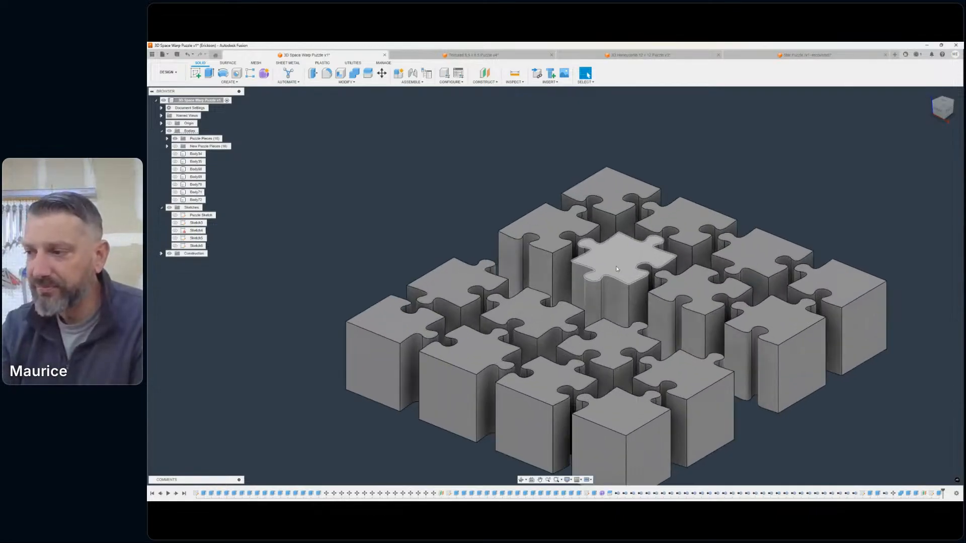
pyautogui.scroll(-6, 825, 231)
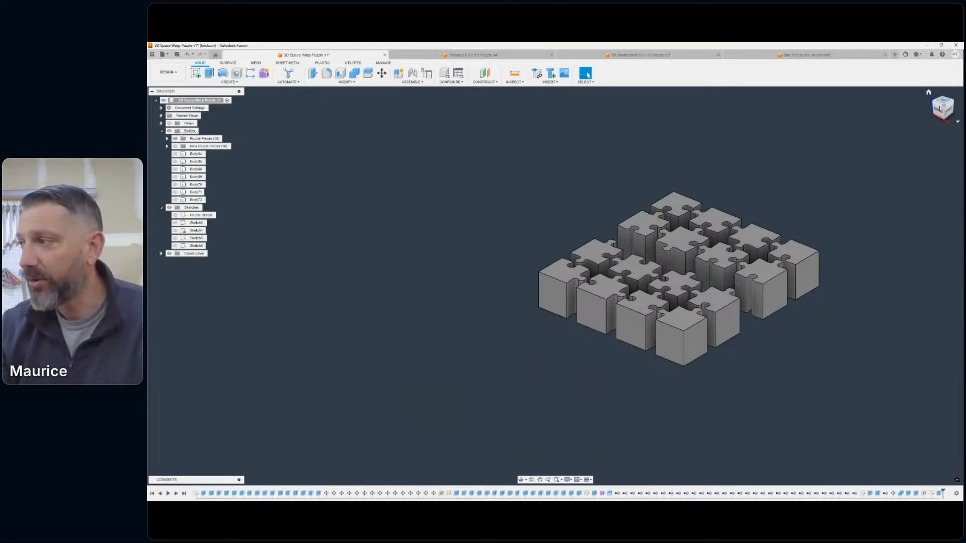
pyautogui.click(942, 100)
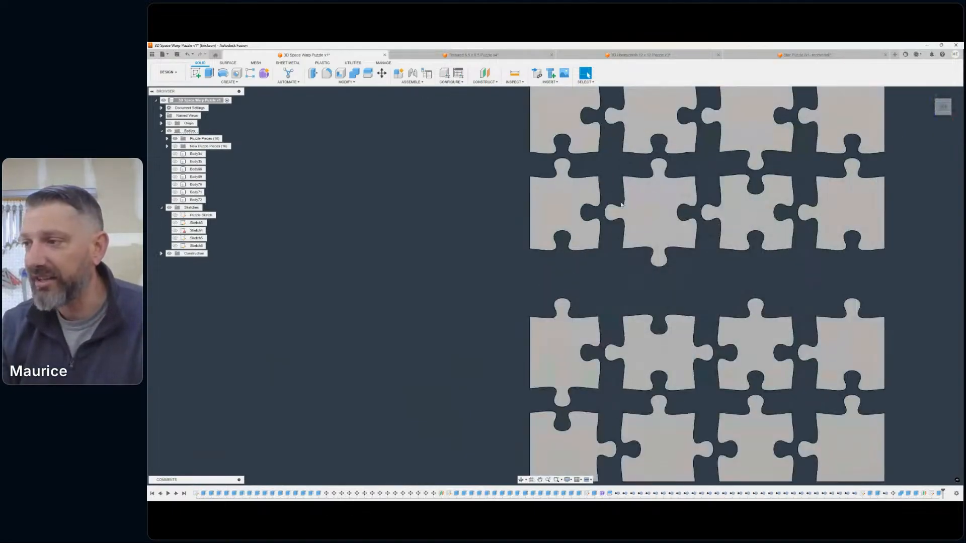
pyautogui.scroll(5, 624, 211)
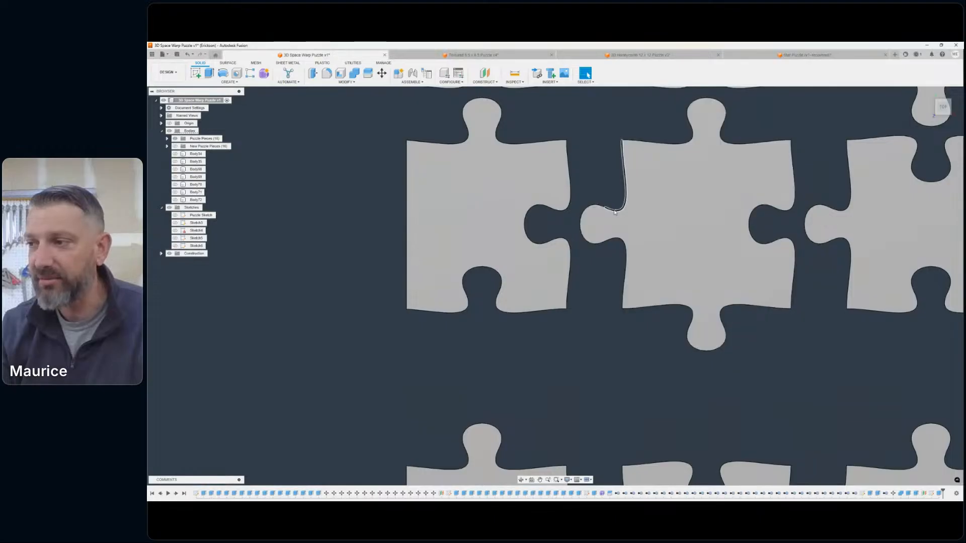
pyautogui.scroll(6, 624, 210)
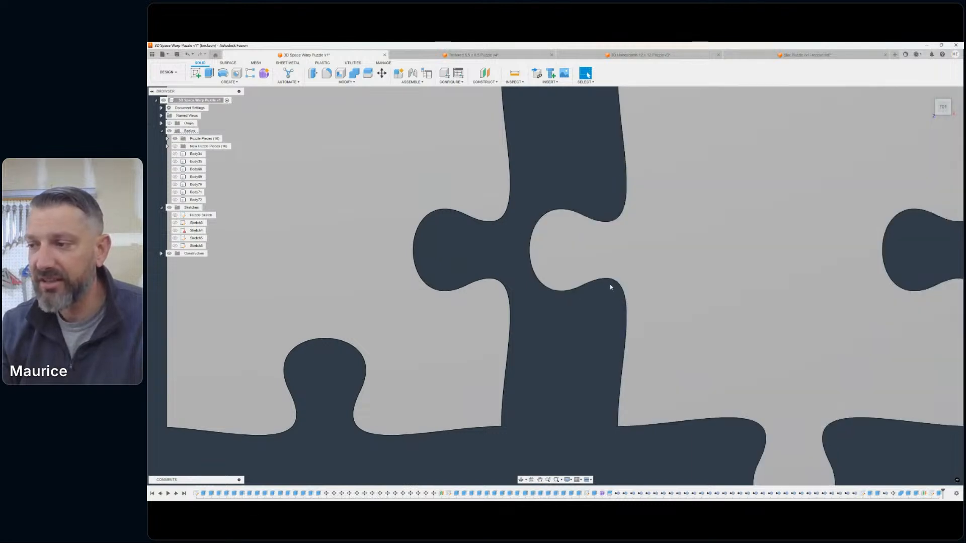
# - Switch to the Manufacture workspace with the extruded puzzle pieces in an angled view
pyautogui.scroll(-10, 618, 334)
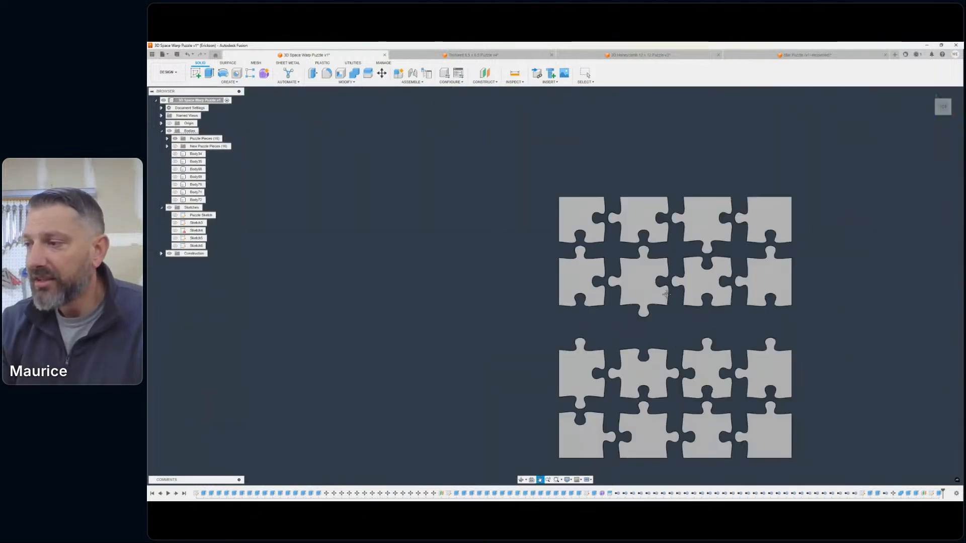
pyautogui.moveTo(595, 261); pyautogui.dragTo(599, 262, button='middle')
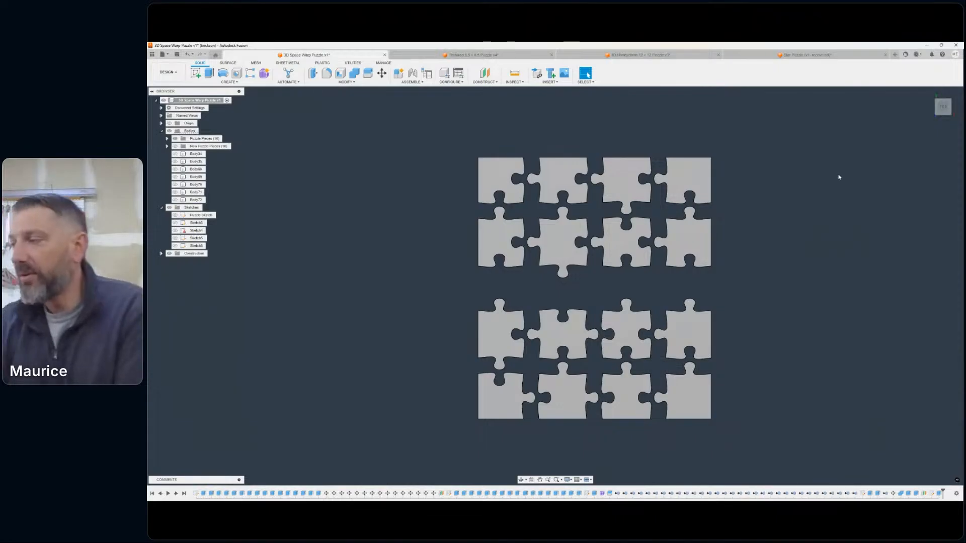
pyautogui.click(935, 114)
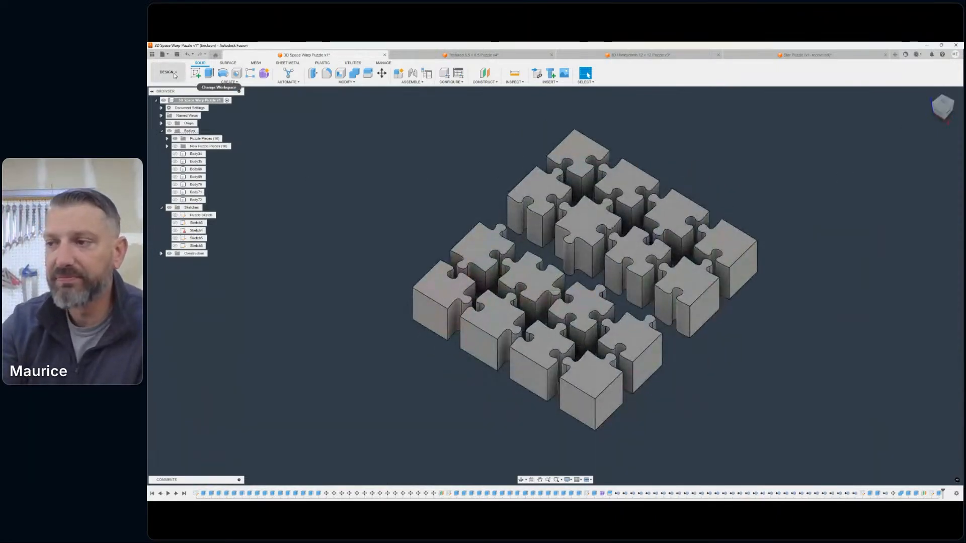
pyautogui.click(175, 74)
pyautogui.click(183, 149)
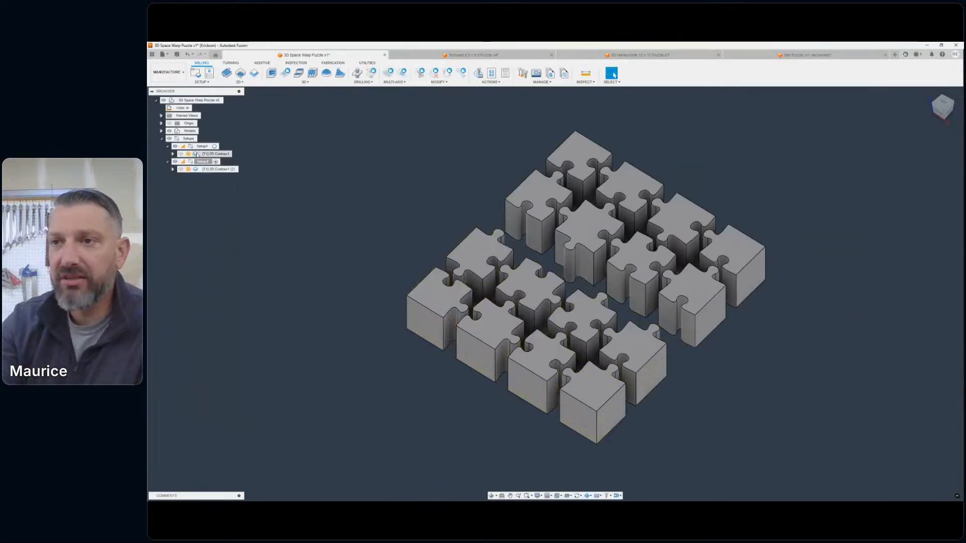
# - Open the 1/8" spiral plunge tool of Setup1's 2D Contour operation for editing and bring up its cutter geometry
pyautogui.click(197, 155)
pyautogui.doubleClick(197, 154)
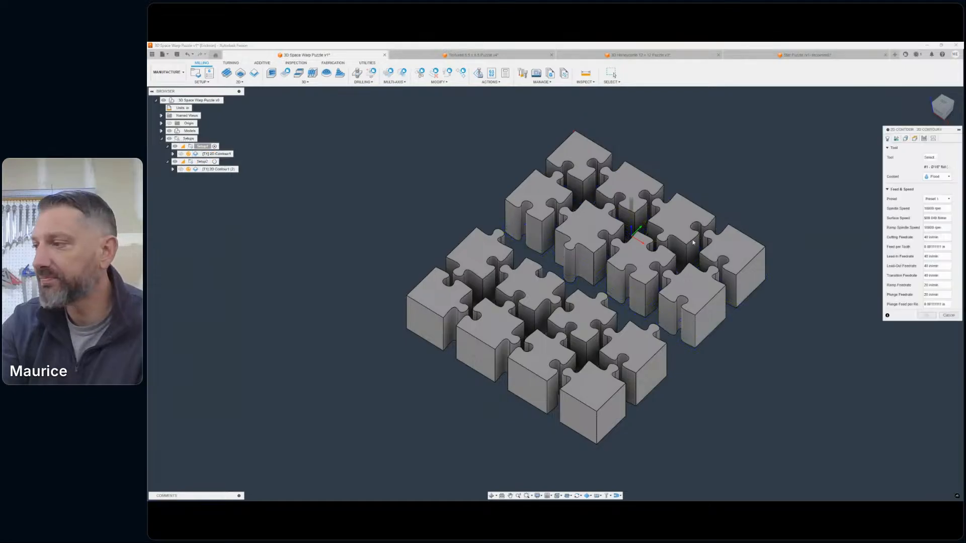
pyautogui.moveTo(901, 135); pyautogui.dragTo(803, 144)
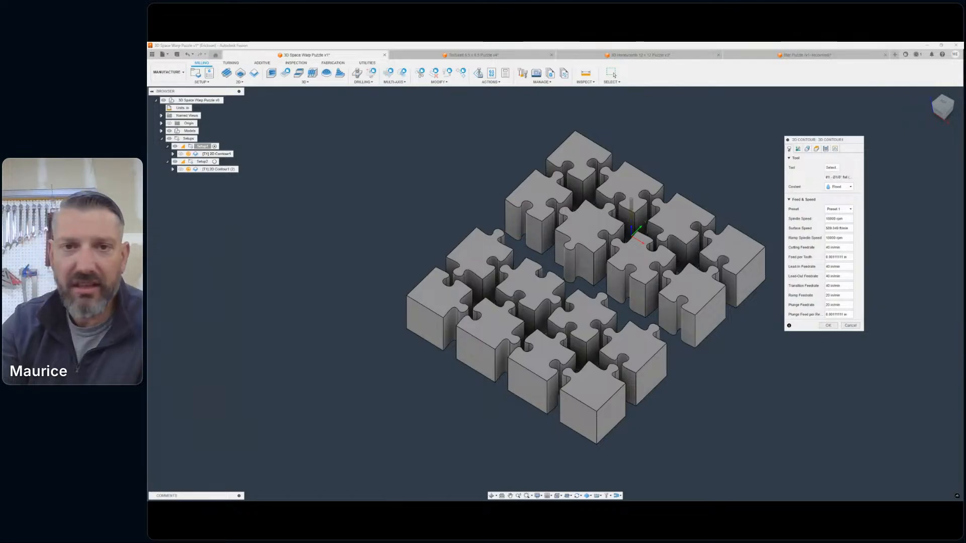
pyautogui.moveTo(148, 113); pyautogui.dragTo(203, 116)
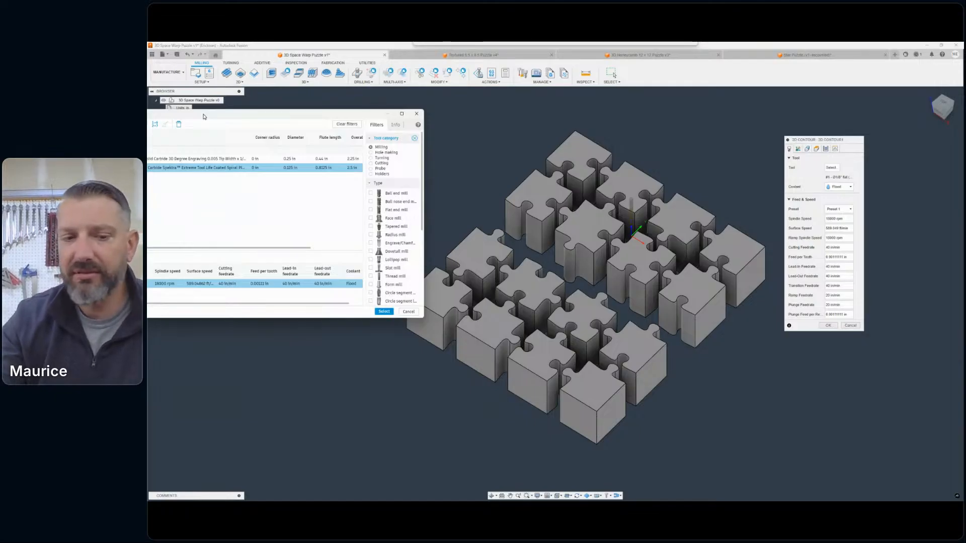
pyautogui.moveTo(203, 116); pyautogui.dragTo(612, 159)
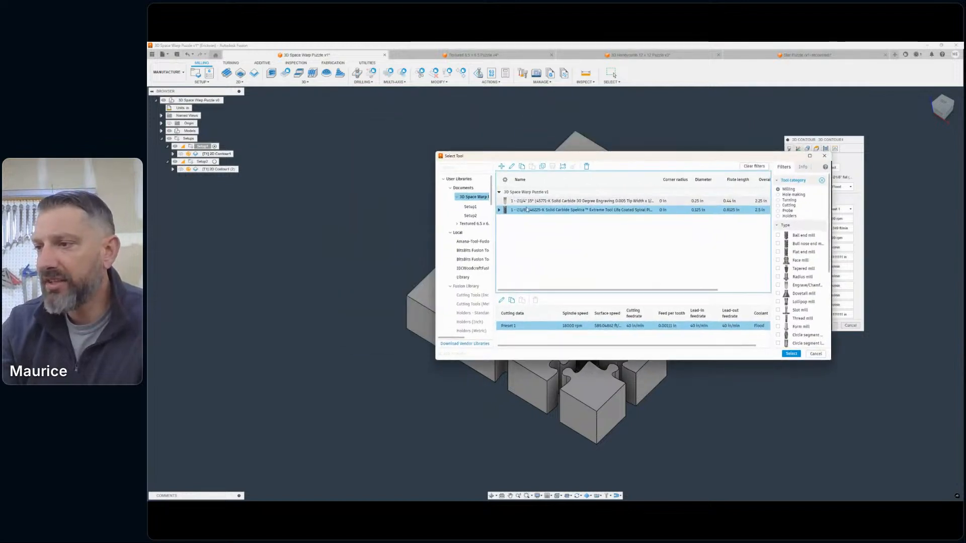
pyautogui.rightClick(530, 212)
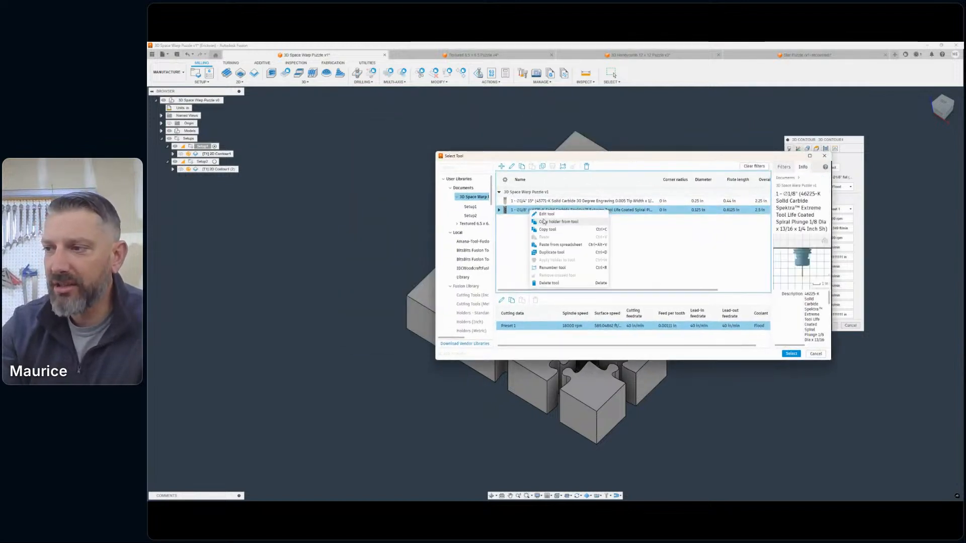
pyautogui.click(546, 214)
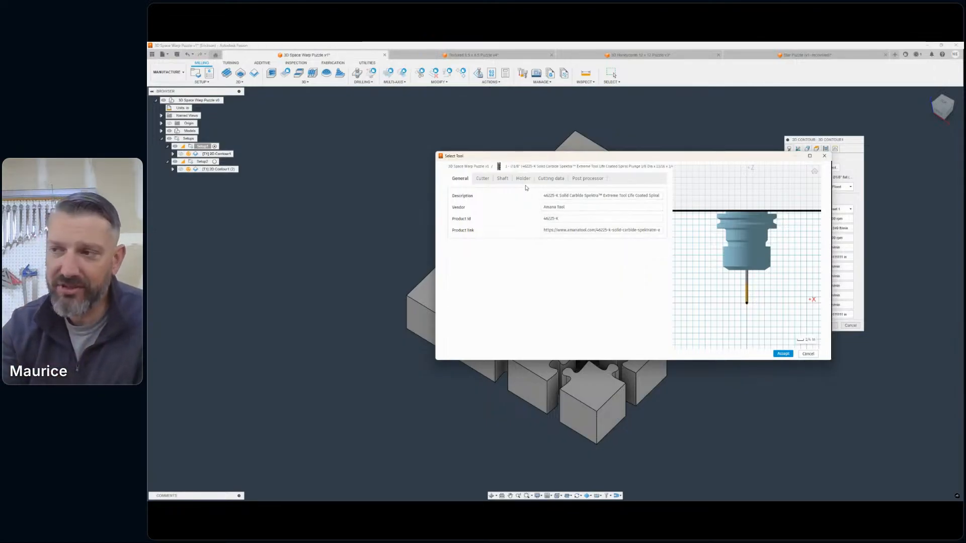
pyautogui.click(482, 180)
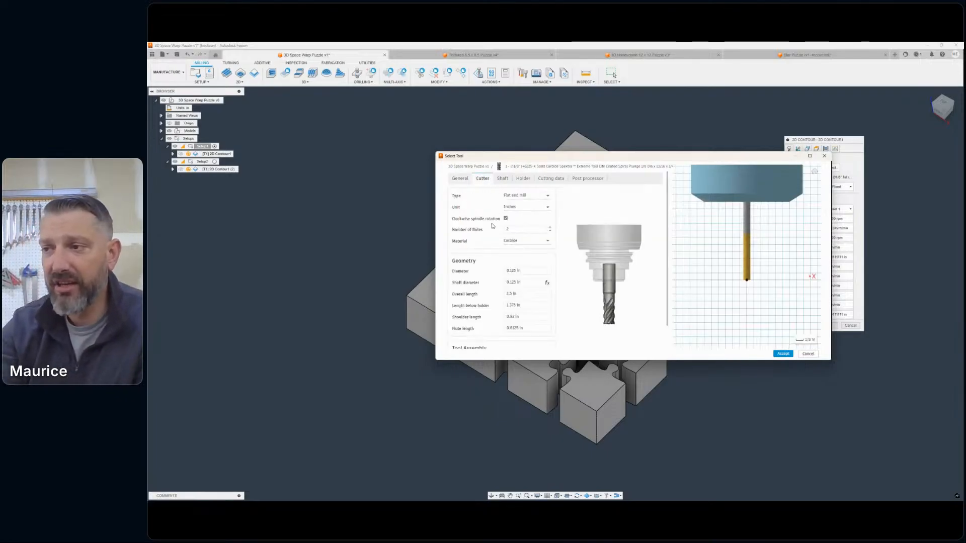
pyautogui.scroll(-1, 517, 301)
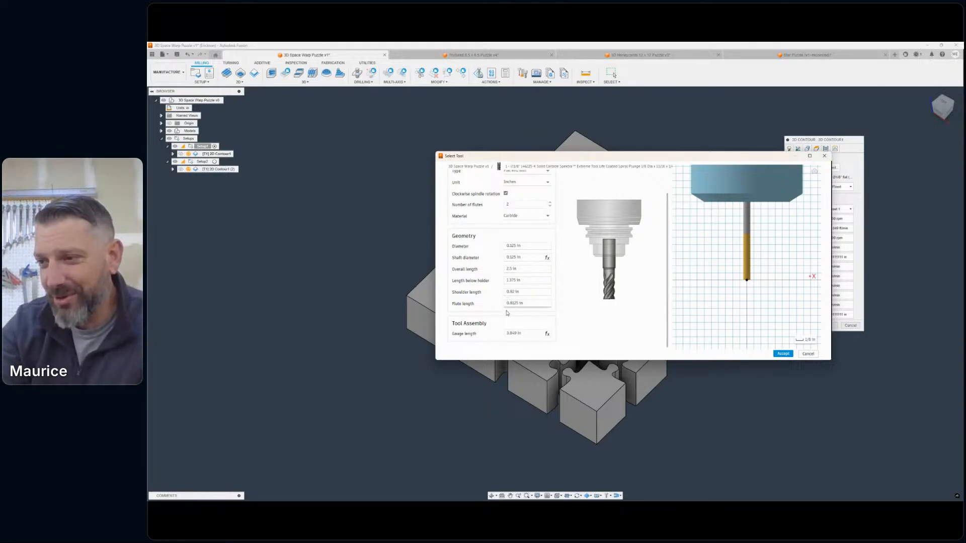
# - Set the shoulder length and the flute length of the 1/8" flat end mill to 2.25 in
pyautogui.click(519, 301)
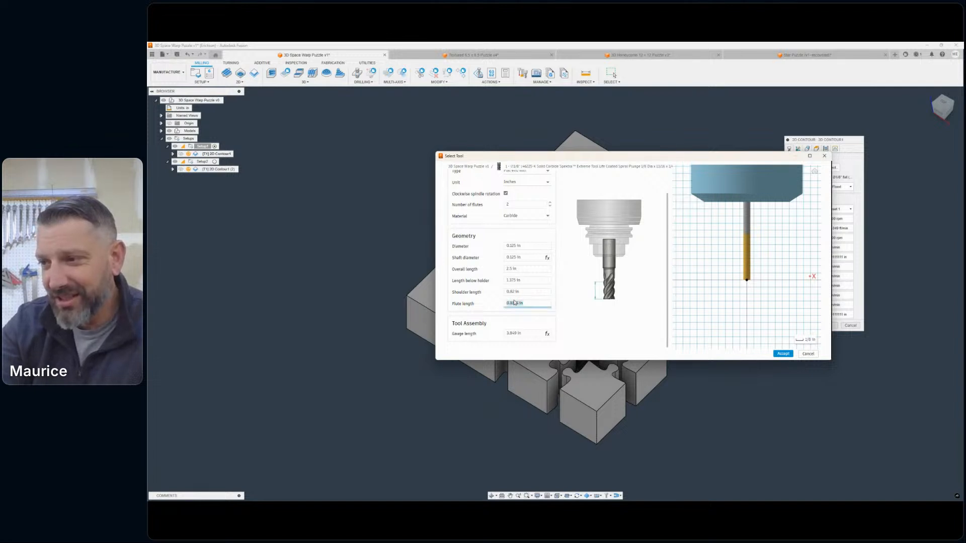
pyautogui.click(521, 292)
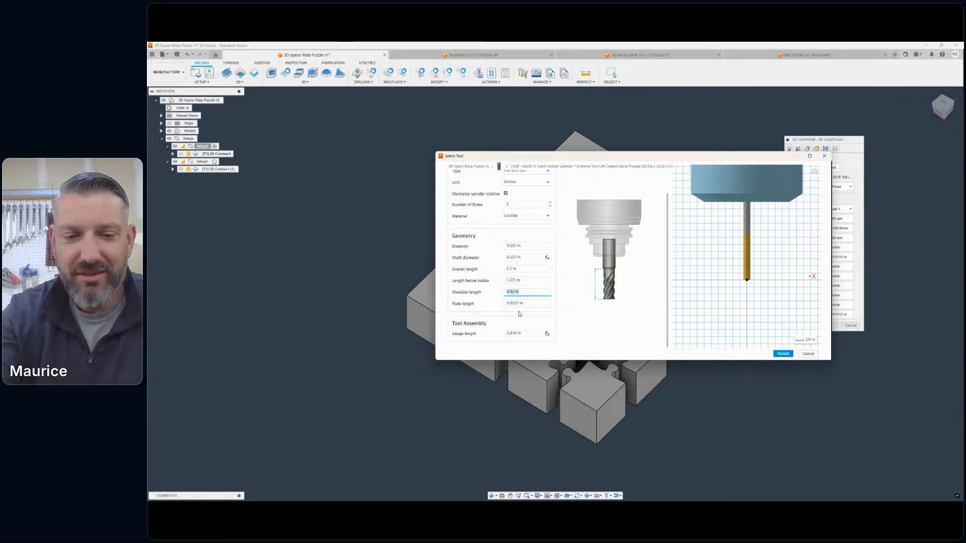
pyautogui.write('2')
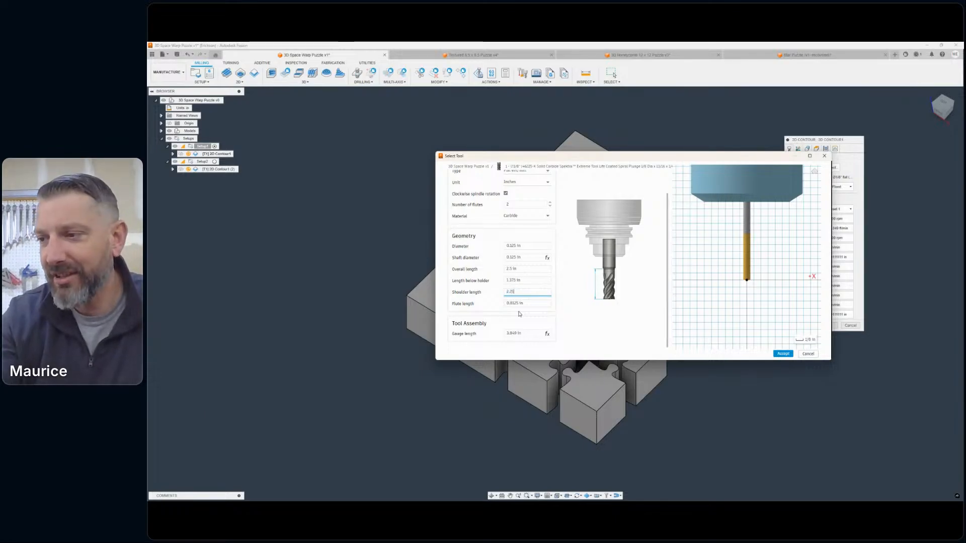
pyautogui.write('.25')
pyautogui.click(516, 316)
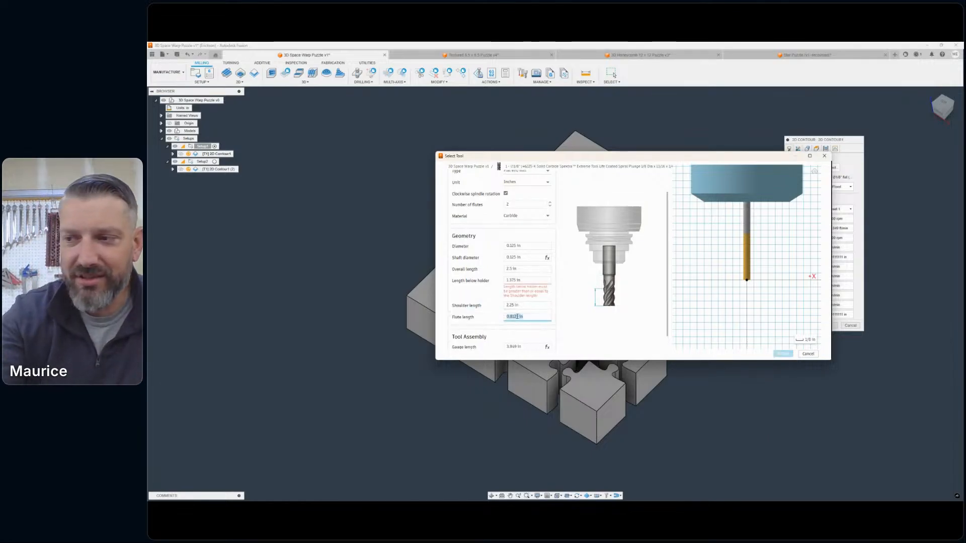
pyautogui.write('2')
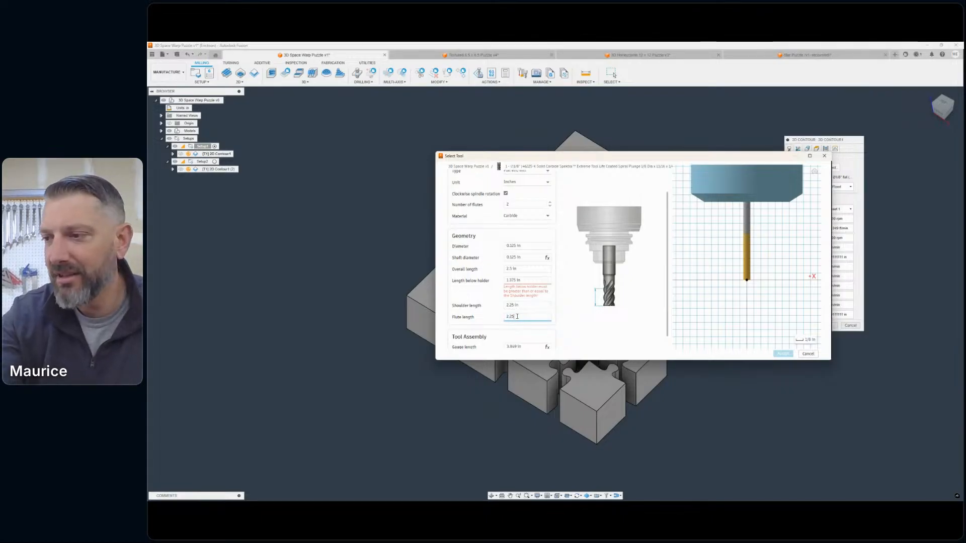
pyautogui.click(583, 323)
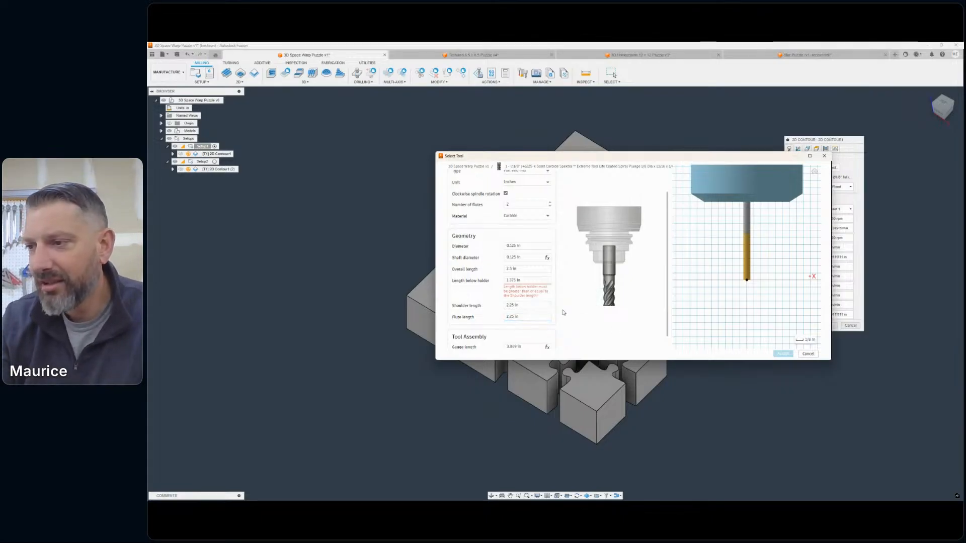
# - Set the end mill's length below holder to 2.25 in
pyautogui.click(517, 280)
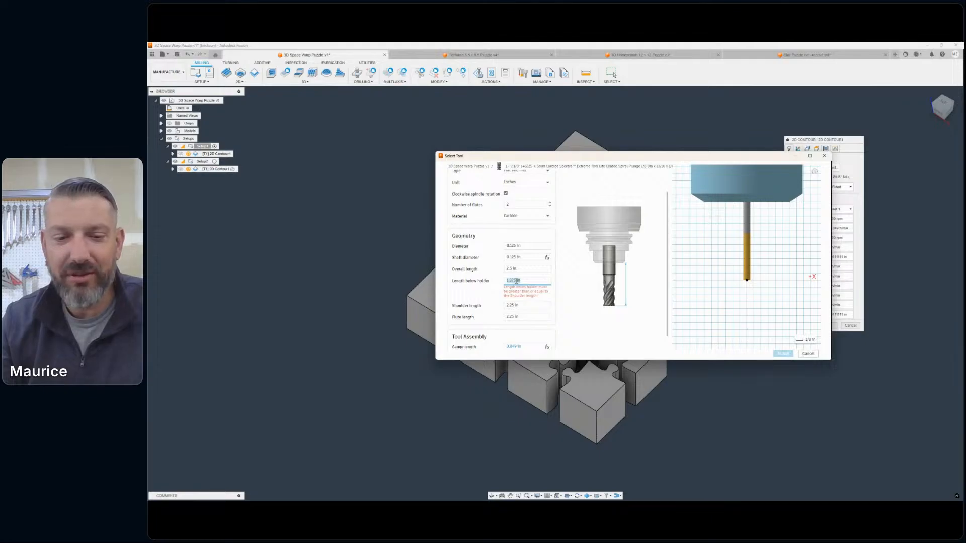
pyautogui.press('BackSpace')
pyautogui.click(571, 288)
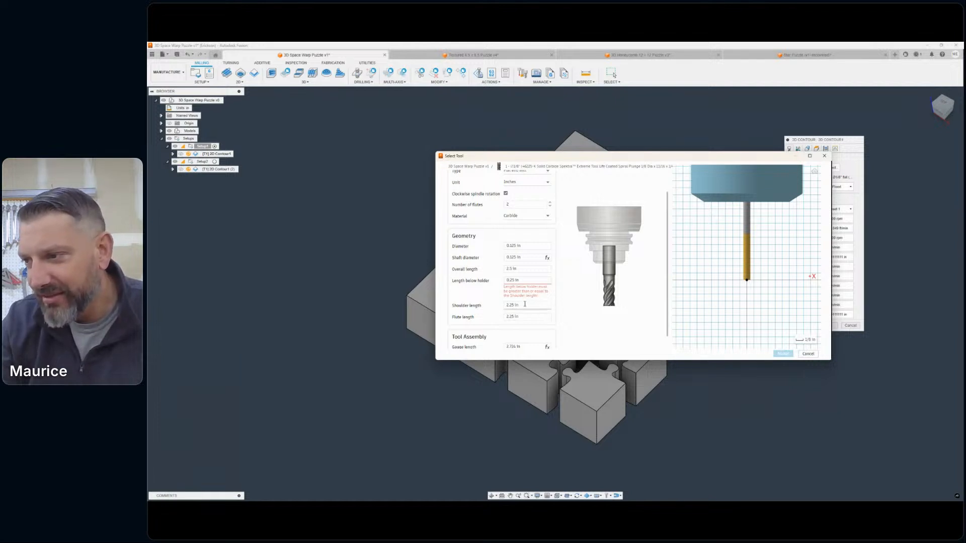
pyautogui.click(518, 280)
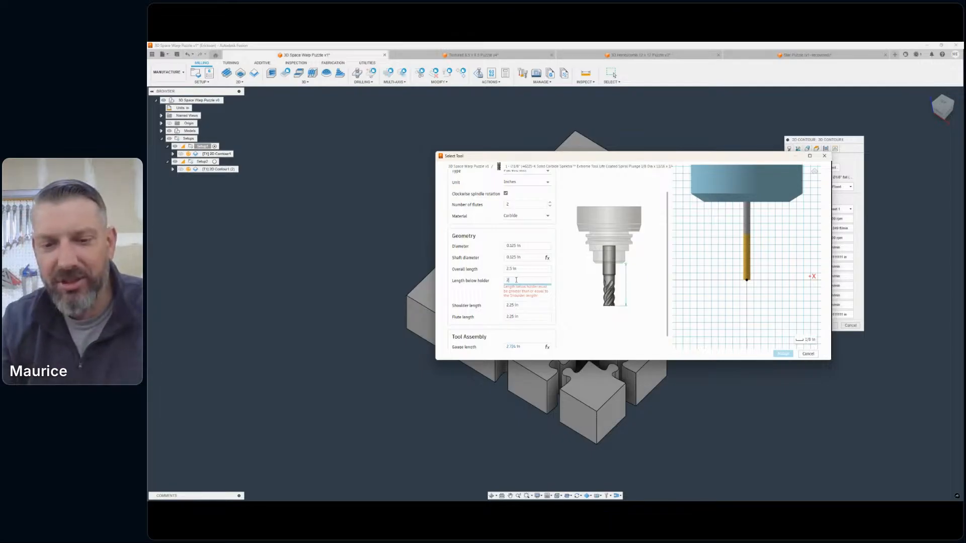
pyautogui.click(568, 280)
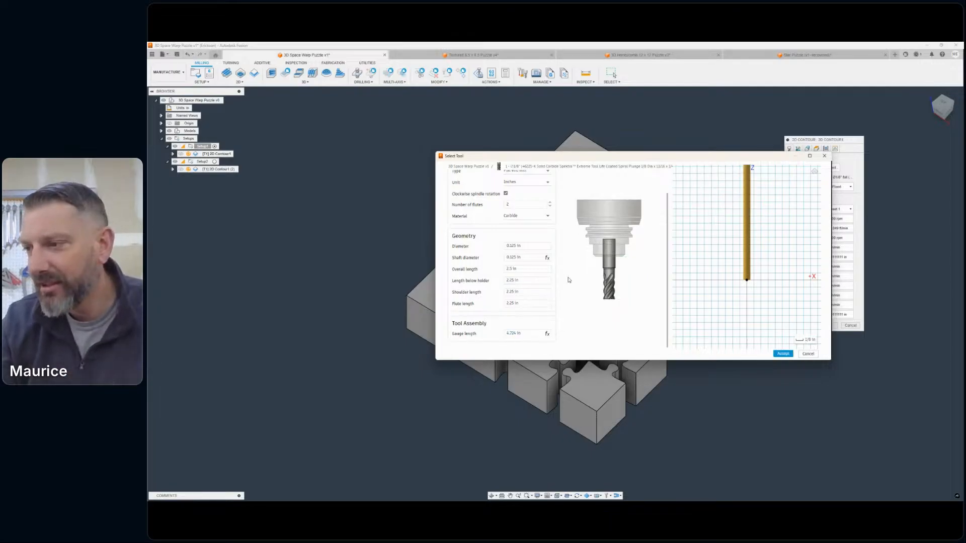
# - Check the tool's geometry and preview, accept the changes, and select the edited end mill for the 2D Contour operation
pyautogui.scroll(1, 574, 299)
pyautogui.scroll(-1, 759, 243)
pyautogui.scroll(-8, 759, 243)
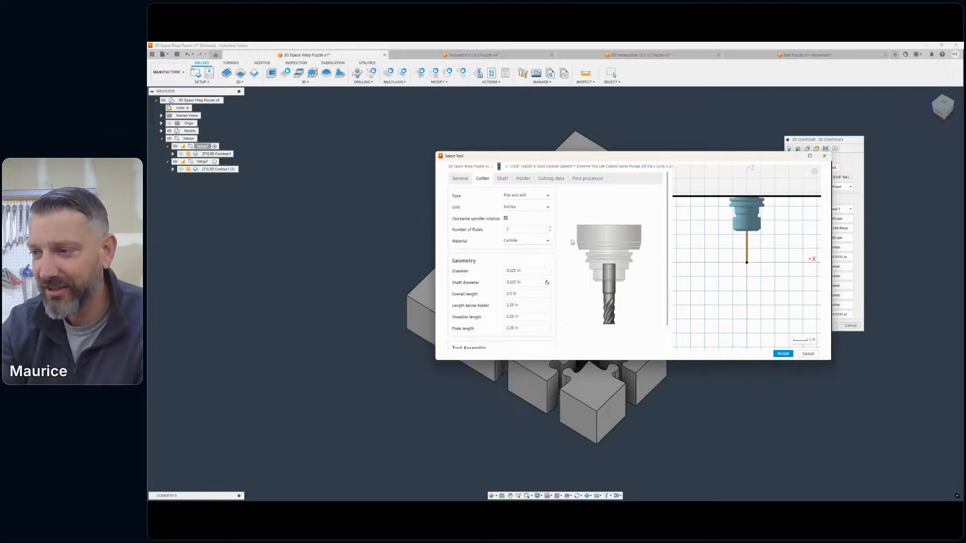
pyautogui.click(782, 354)
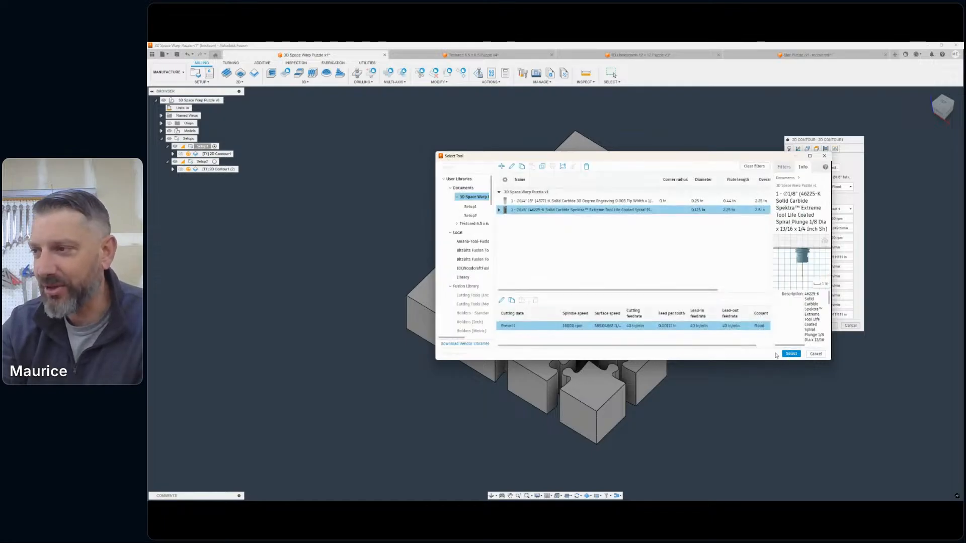
pyautogui.click(791, 354)
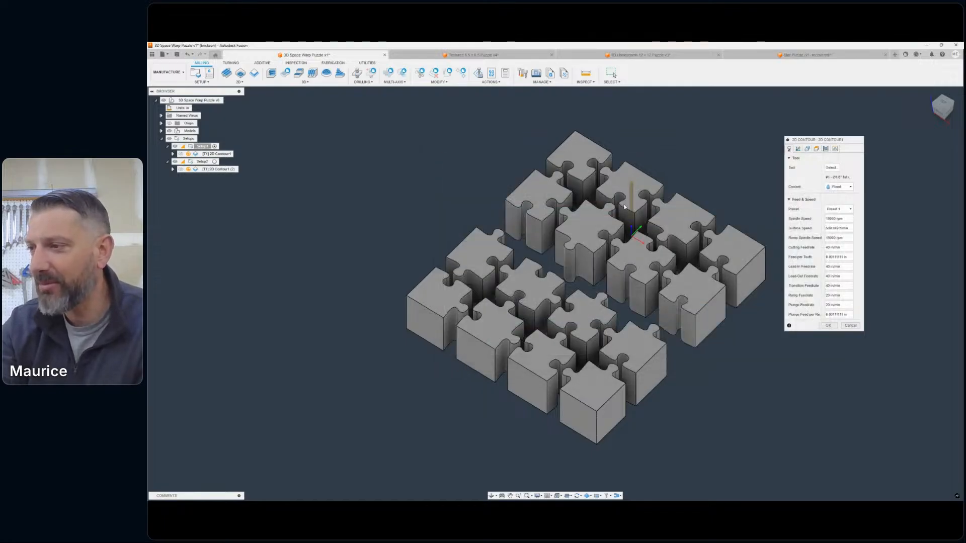
# - Set the coolant of Setup1's 2D Contour operation to Disabled
pyautogui.scroll(5, 640, 200)
pyautogui.scroll(-5, 640, 200)
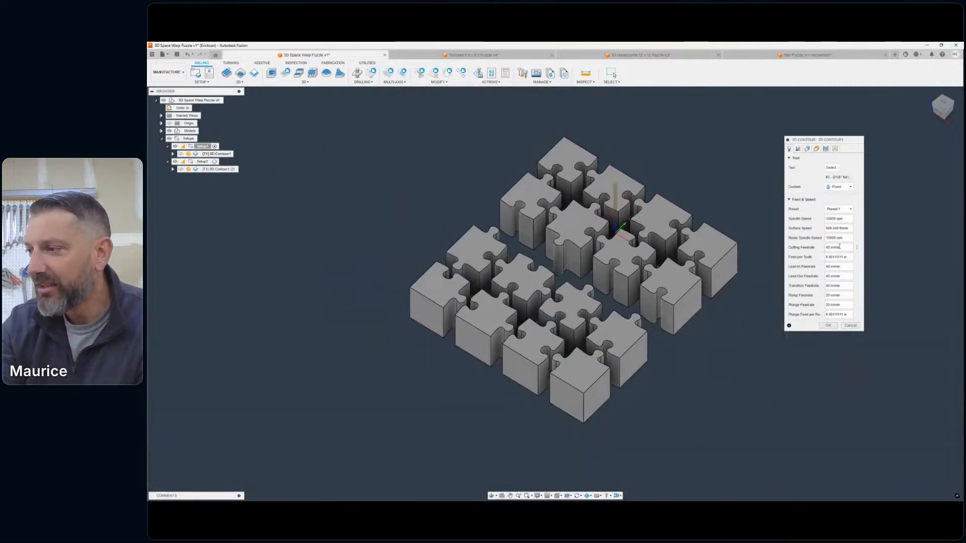
pyautogui.scroll(4, 621, 196)
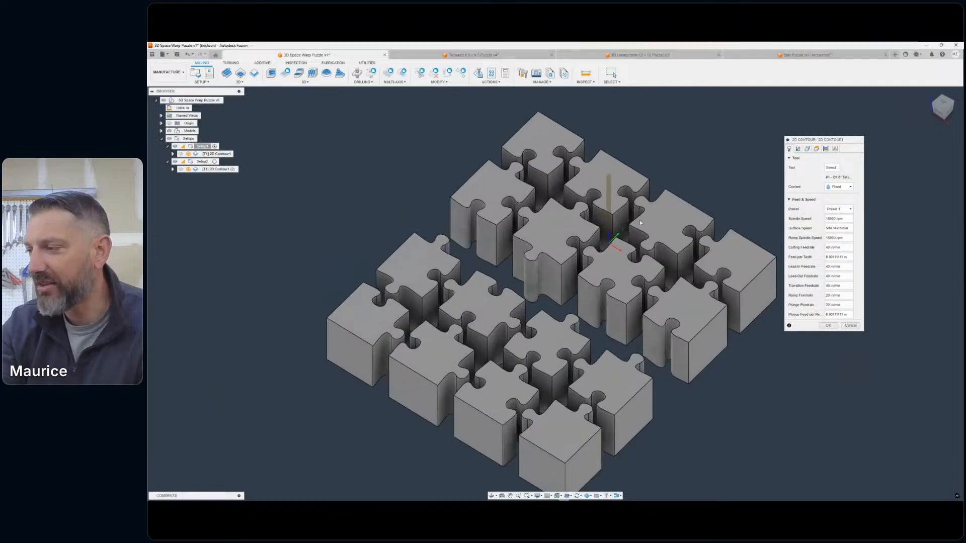
pyautogui.click(841, 189)
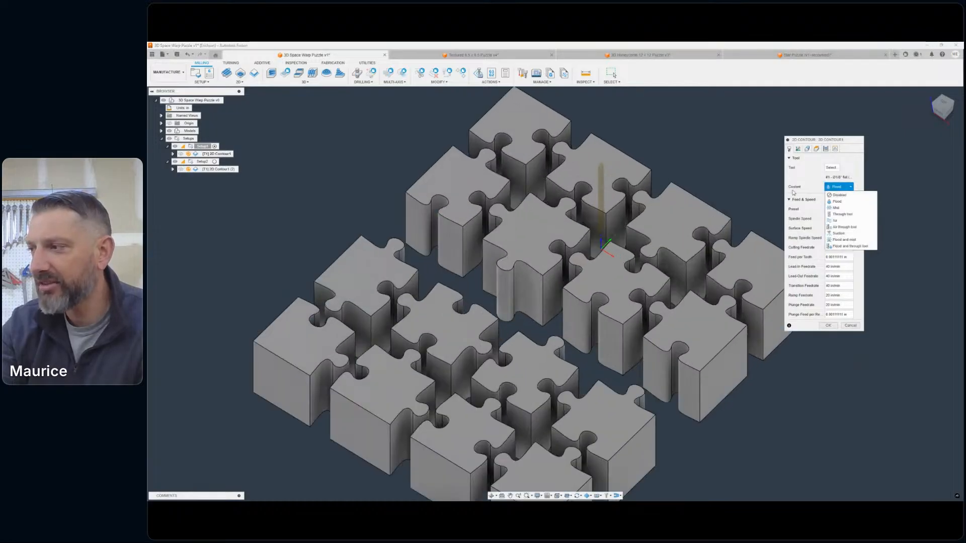
pyautogui.click(838, 196)
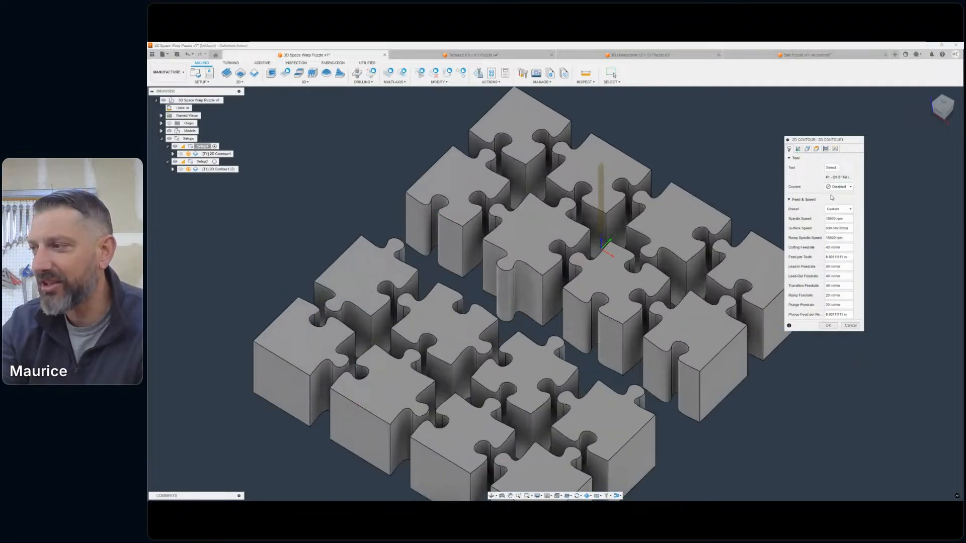
# - Clear all selected contour chains in the 2D Contour operation's geometry, and cancel the operation edit
pyautogui.click(808, 149)
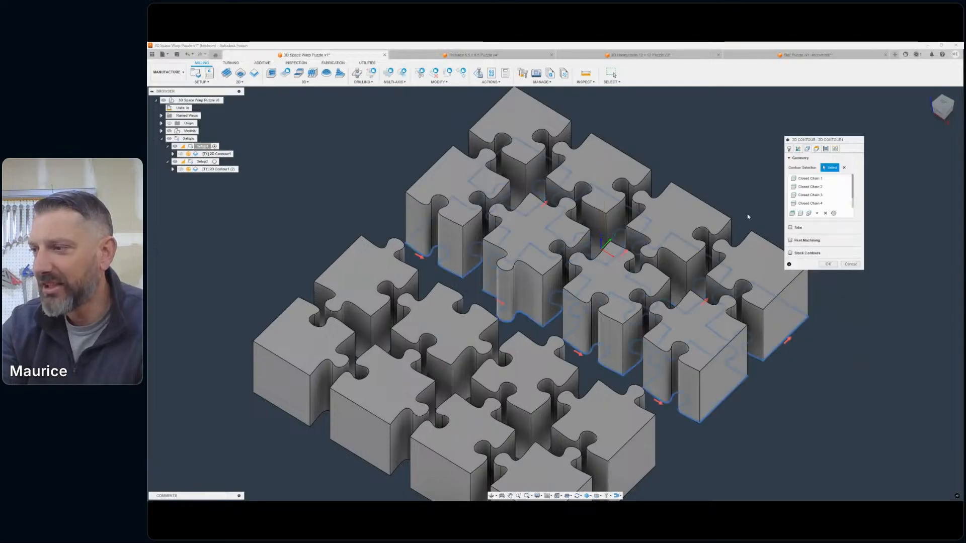
pyautogui.click(843, 167)
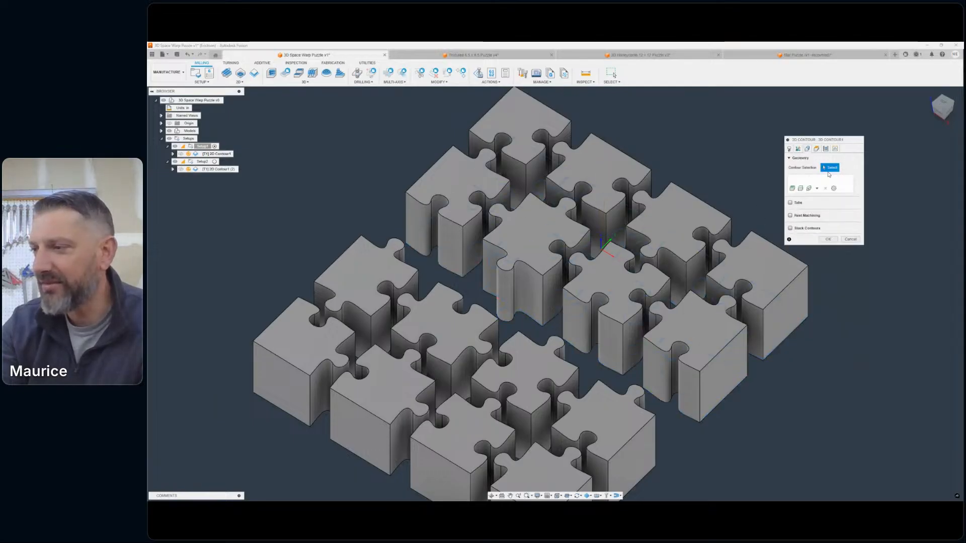
pyautogui.scroll(-3, 762, 204)
pyautogui.moveTo(761, 205); pyautogui.dragTo(780, 219, button='middle')
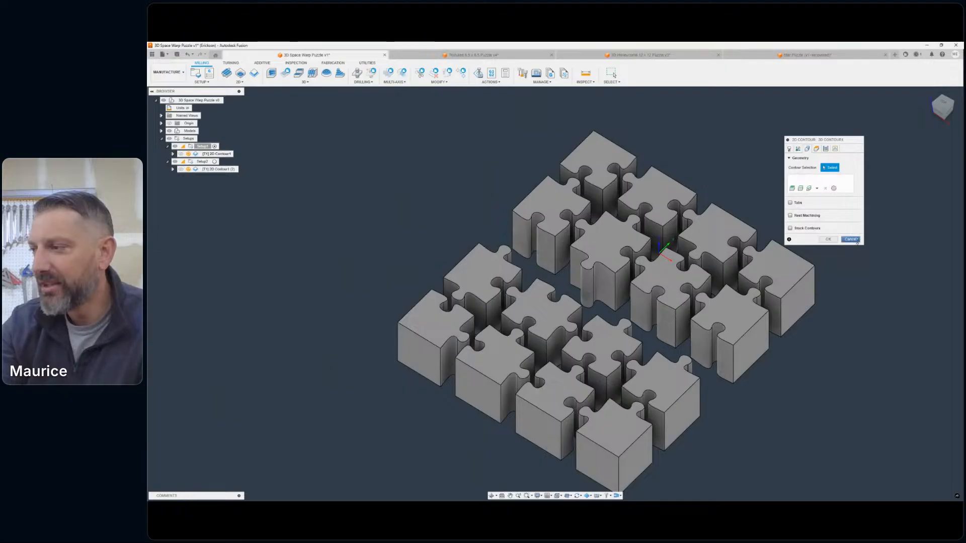
pyautogui.scroll(3, 537, 257)
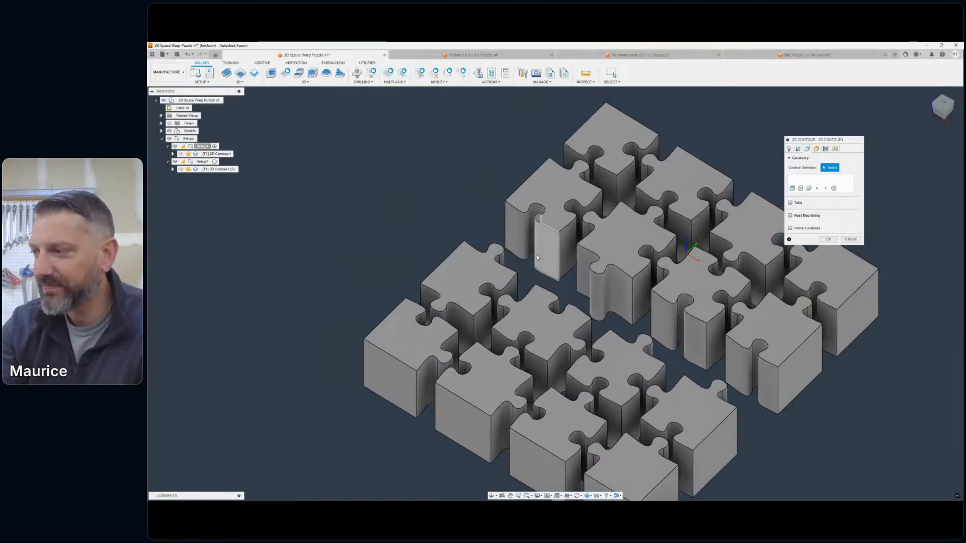
pyautogui.scroll(2, 538, 258)
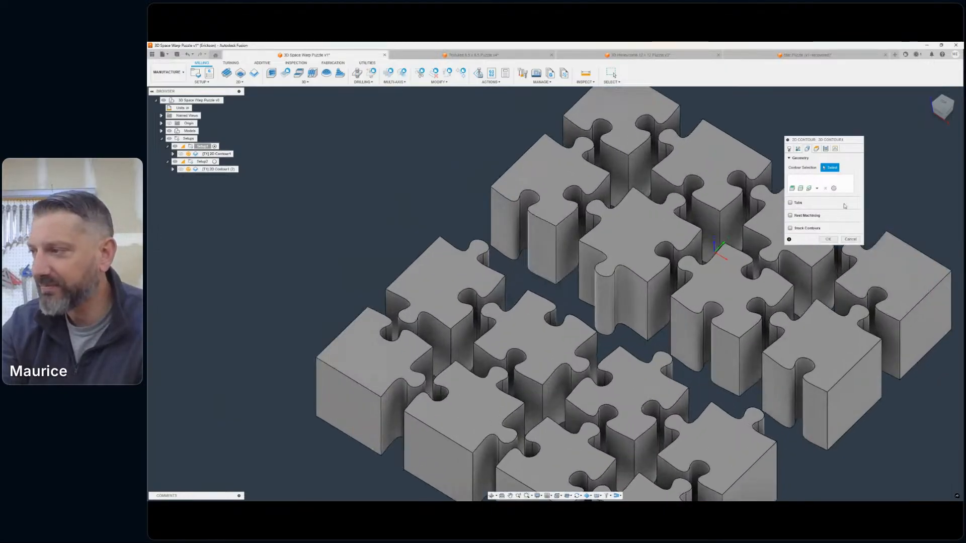
pyautogui.click(850, 239)
# - Open Setup1 for editing and clear all bodies from its model selection
pyautogui.click(203, 162)
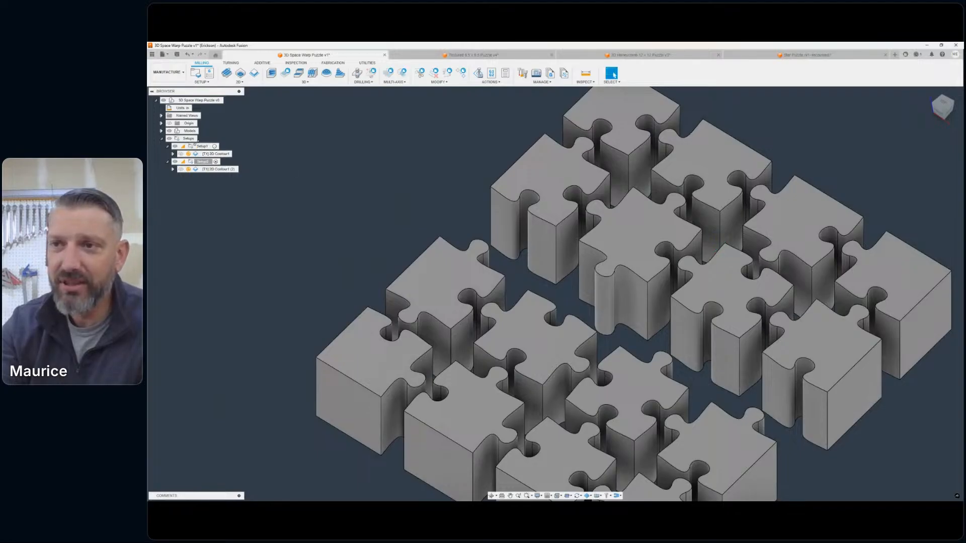
pyautogui.doubleClick(191, 146)
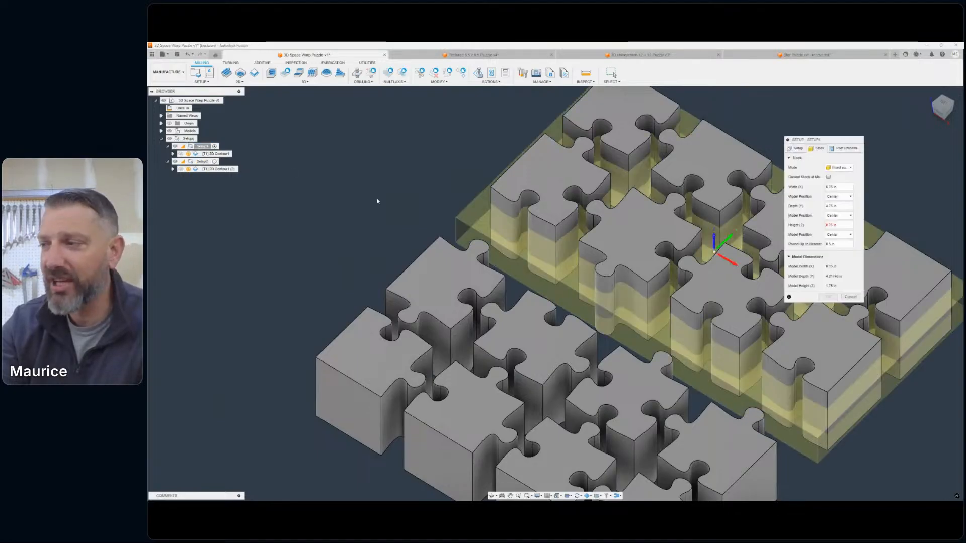
pyautogui.moveTo(821, 140); pyautogui.dragTo(792, 141)
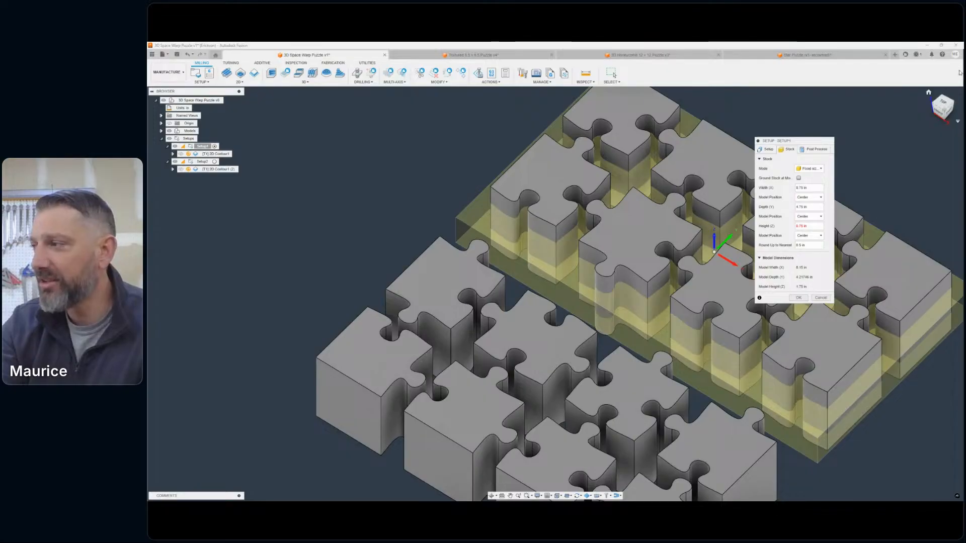
pyautogui.moveTo(943, 105); pyautogui.dragTo(916, 93)
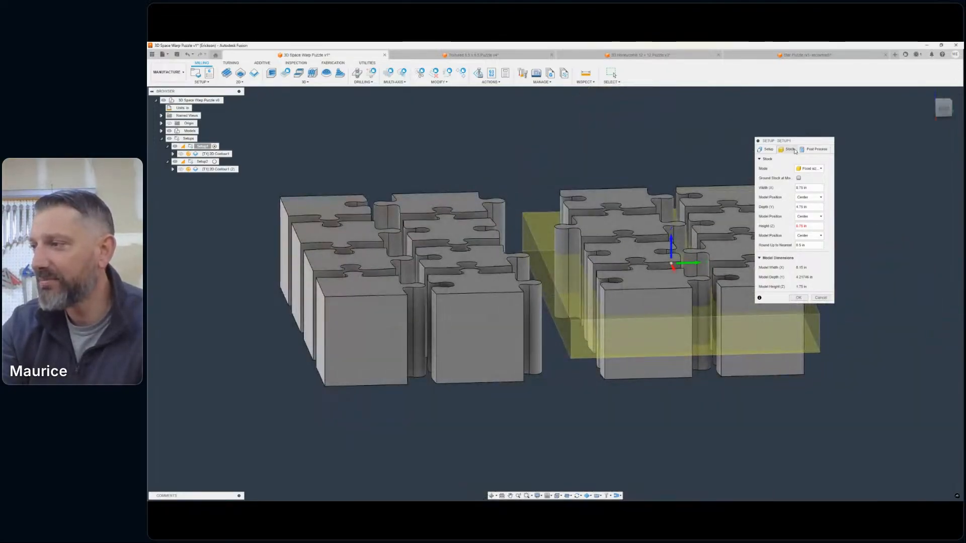
pyautogui.click(767, 151)
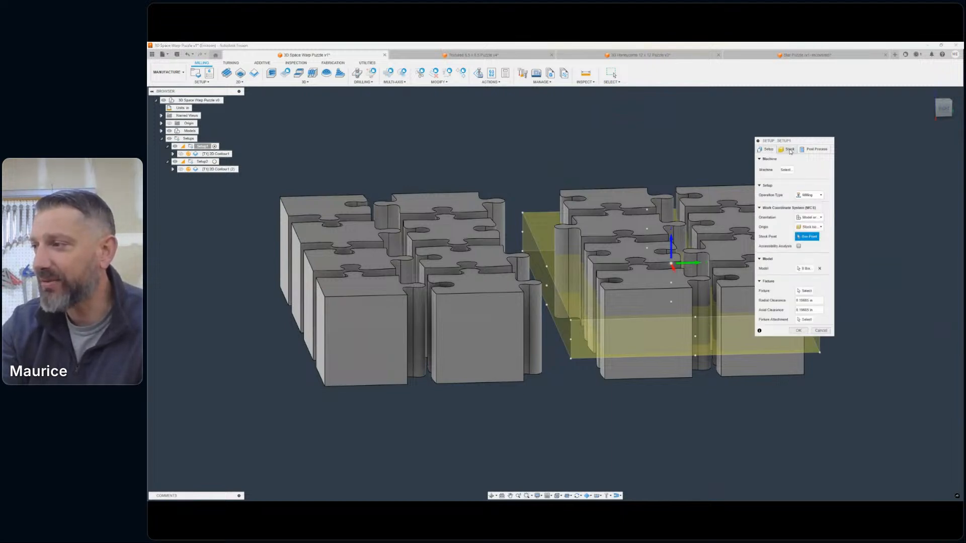
pyautogui.click(818, 268)
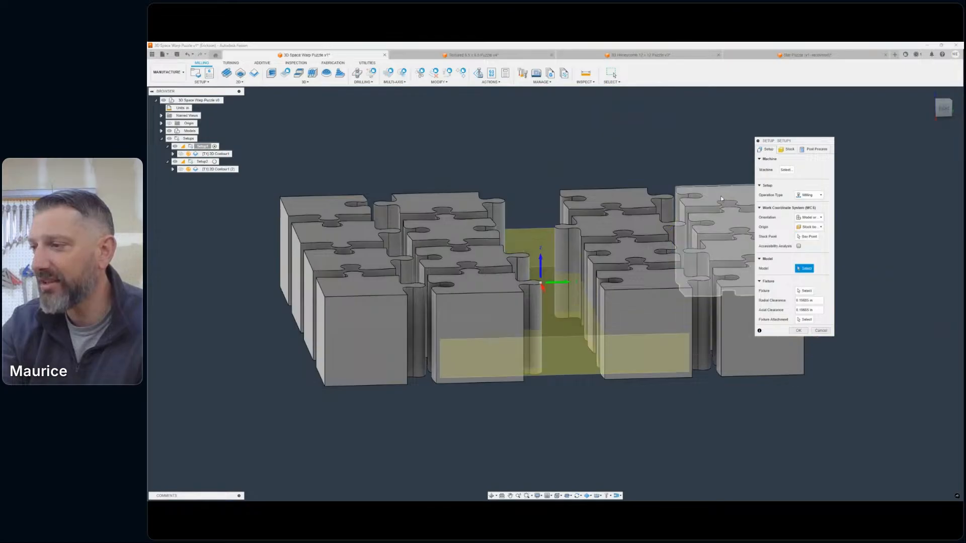
# - Select the eight puzzle pieces in the two rows beyond the wide gap as Setup1's model bodies
pyautogui.click(710, 207)
pyautogui.click(624, 217)
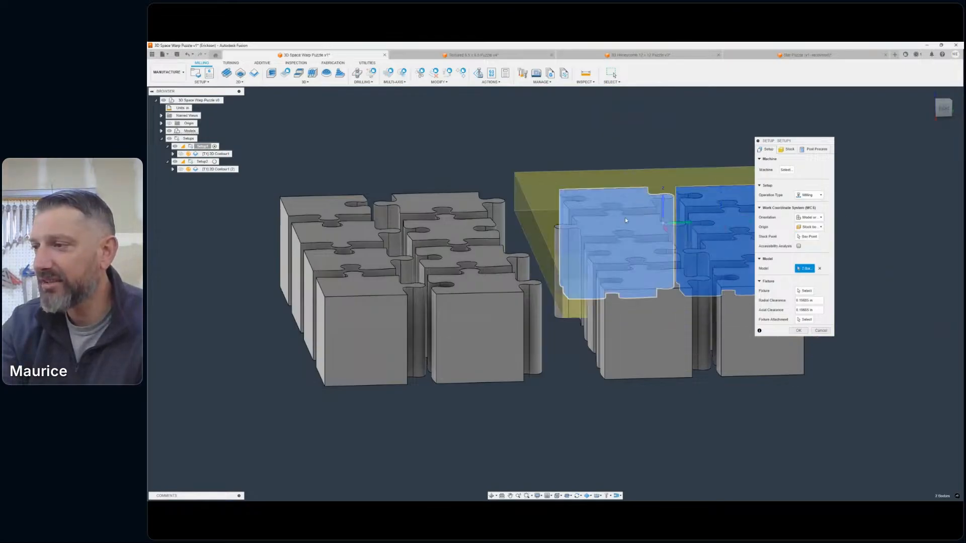
pyautogui.click(707, 234)
pyautogui.click(936, 100)
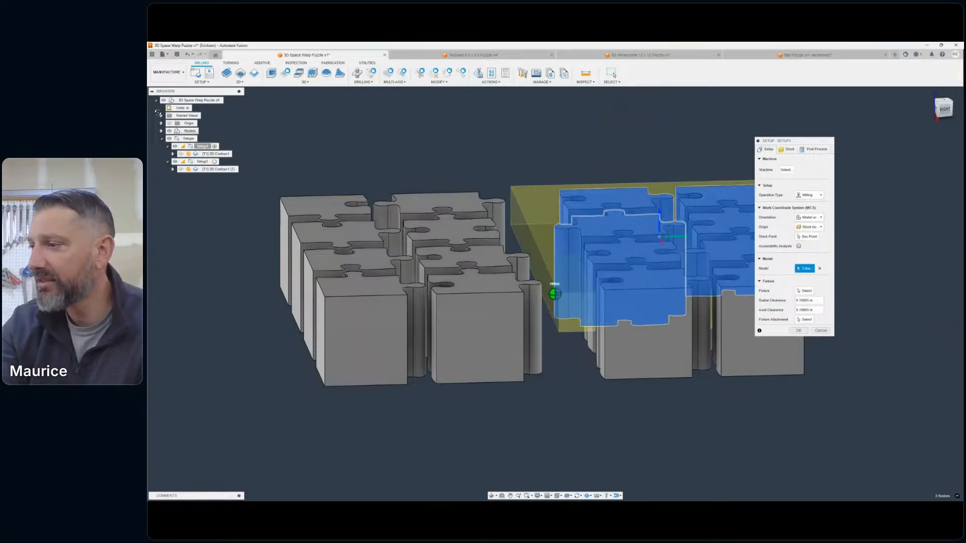
pyautogui.moveTo(939, 106); pyautogui.dragTo(952, 111)
pyautogui.click(688, 132)
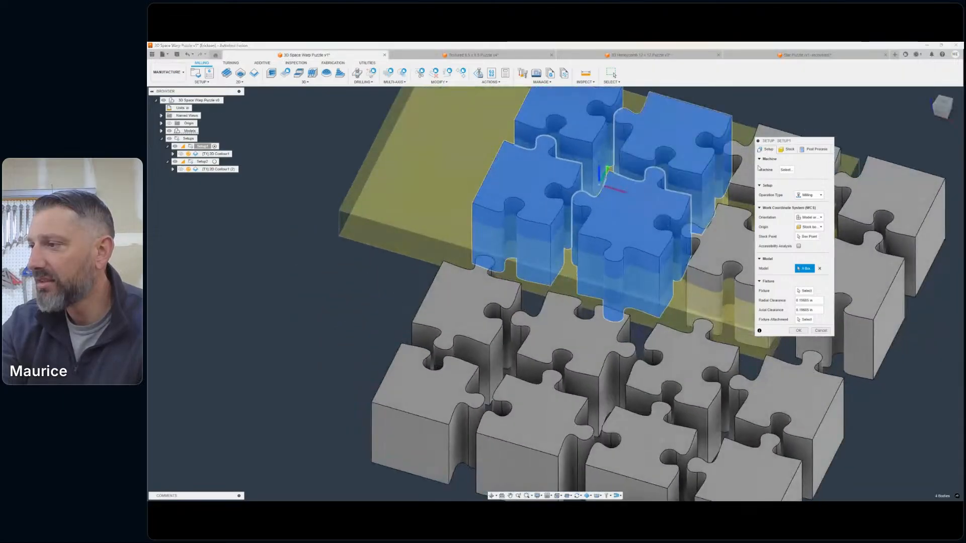
pyautogui.click(742, 171)
pyautogui.click(724, 243)
pyautogui.click(856, 264)
pyautogui.click(883, 199)
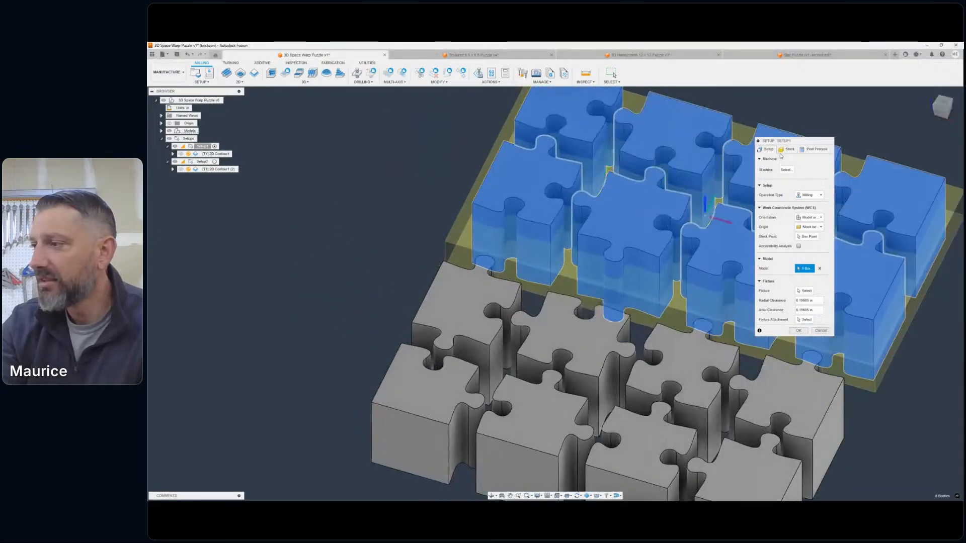
# - Change Setup1's stock mode to a relative size box
pyautogui.click(787, 149)
pyautogui.click(813, 170)
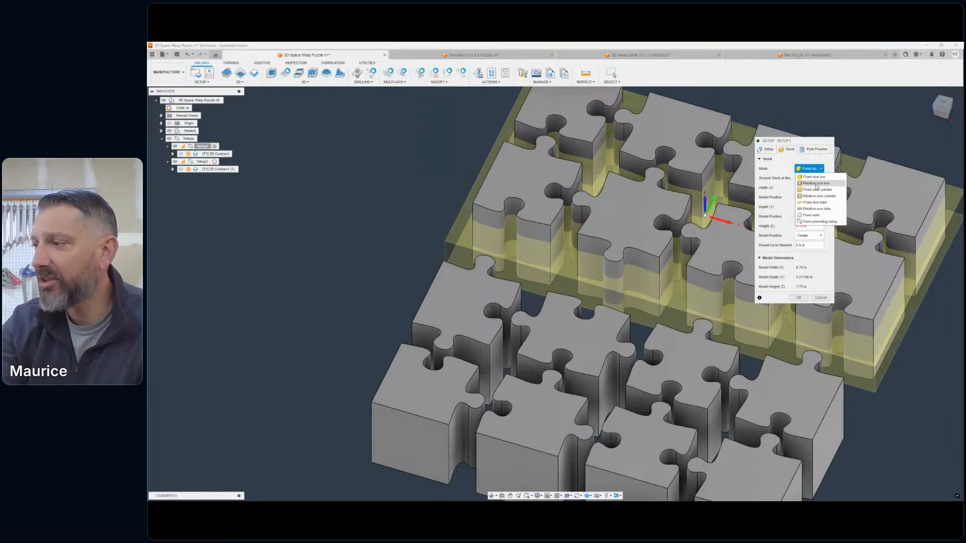
pyautogui.click(816, 187)
pyautogui.moveTo(663, 179); pyautogui.dragTo(605, 188, button='middle')
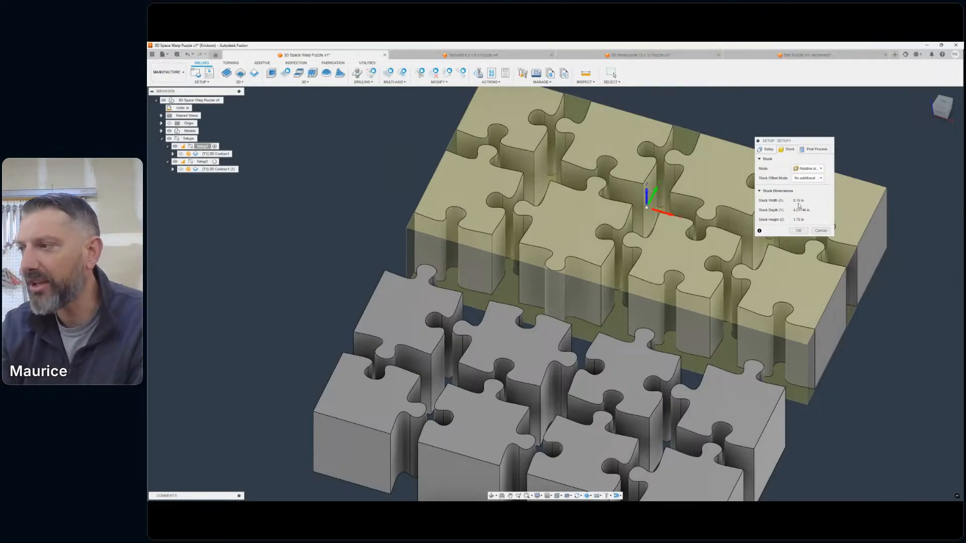
# - Try an upper corner of the stock as Setup1's origin, and return the stock point to the centre of the top face
pyautogui.click(768, 149)
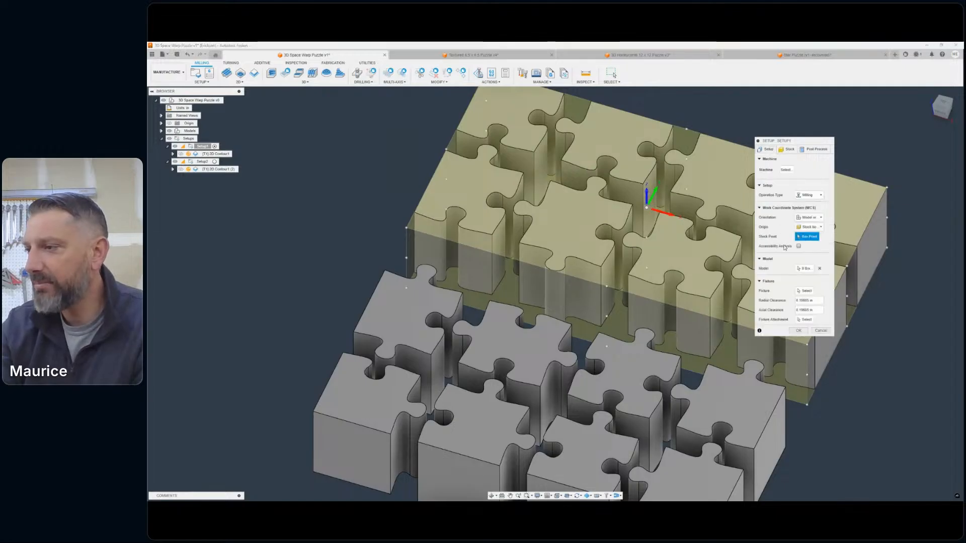
pyautogui.click(407, 229)
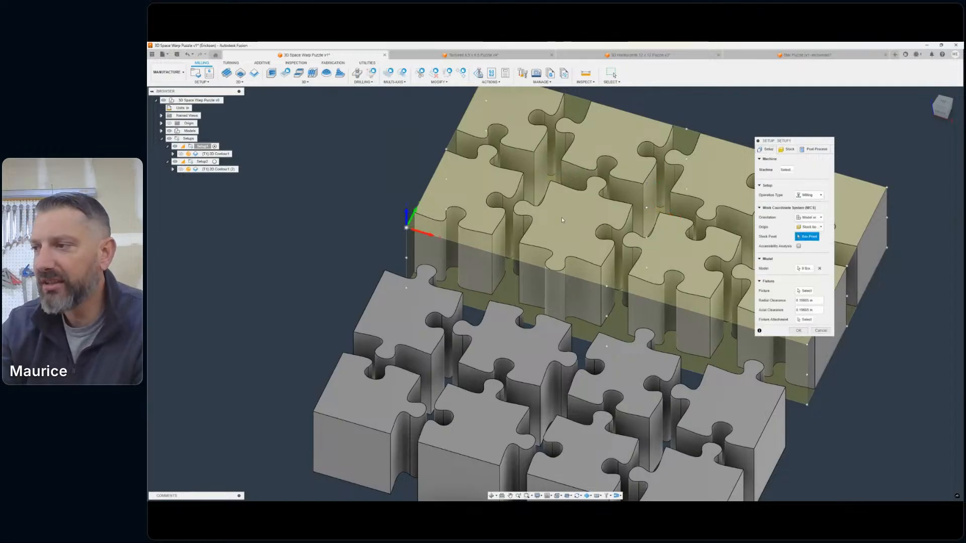
pyautogui.click(647, 207)
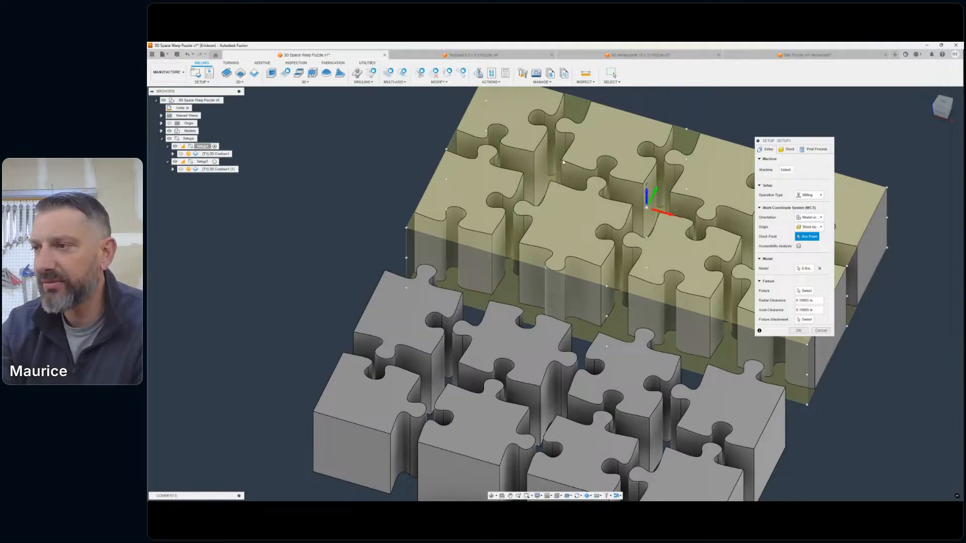
pyautogui.scroll(-5, 563, 162)
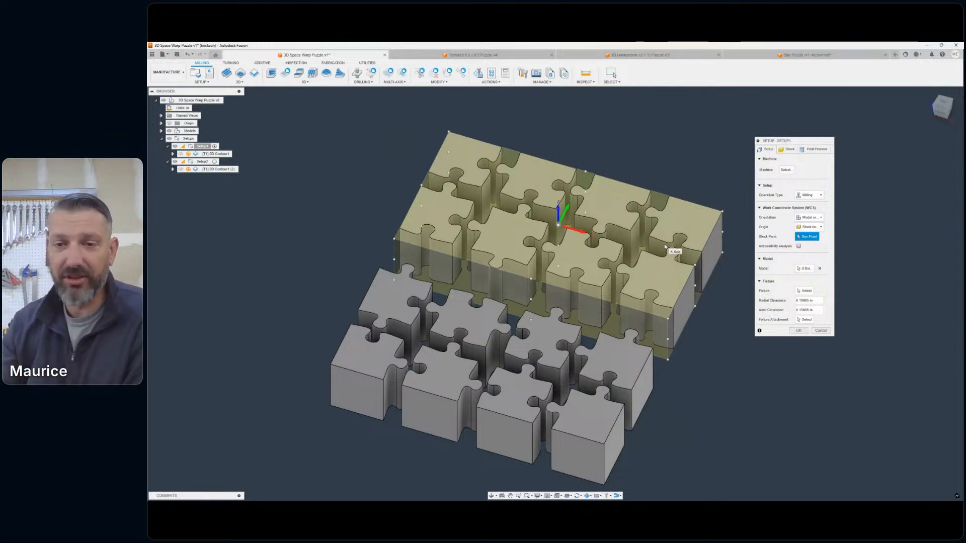
# - Review Setup1's stock dimensions, coordinate system and post-process settings, and accept the setup changes
pyautogui.click(803, 149)
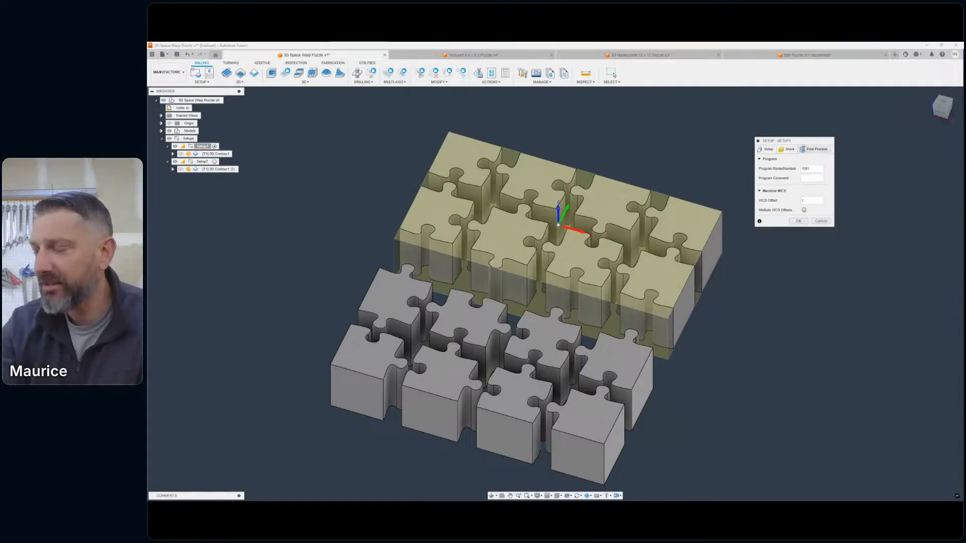
pyautogui.click(787, 149)
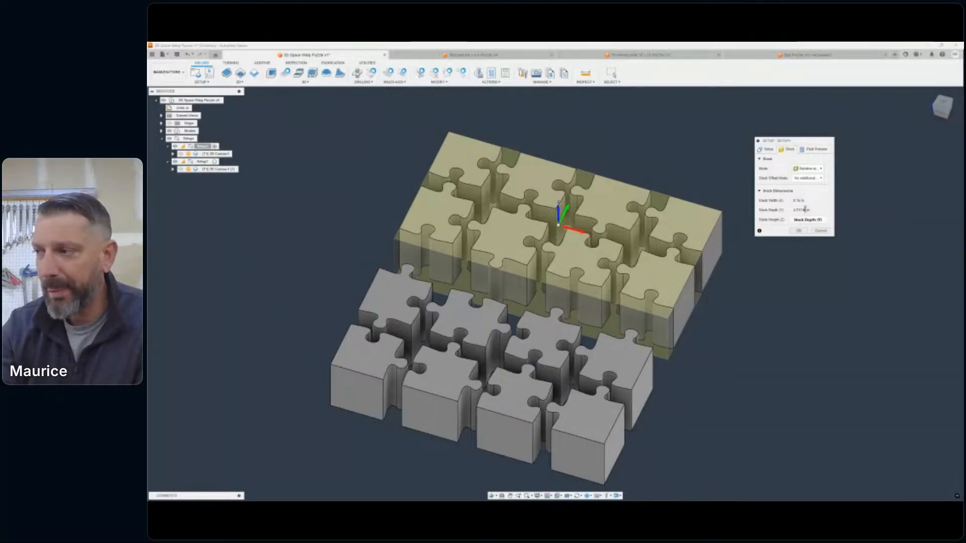
pyautogui.click(796, 201)
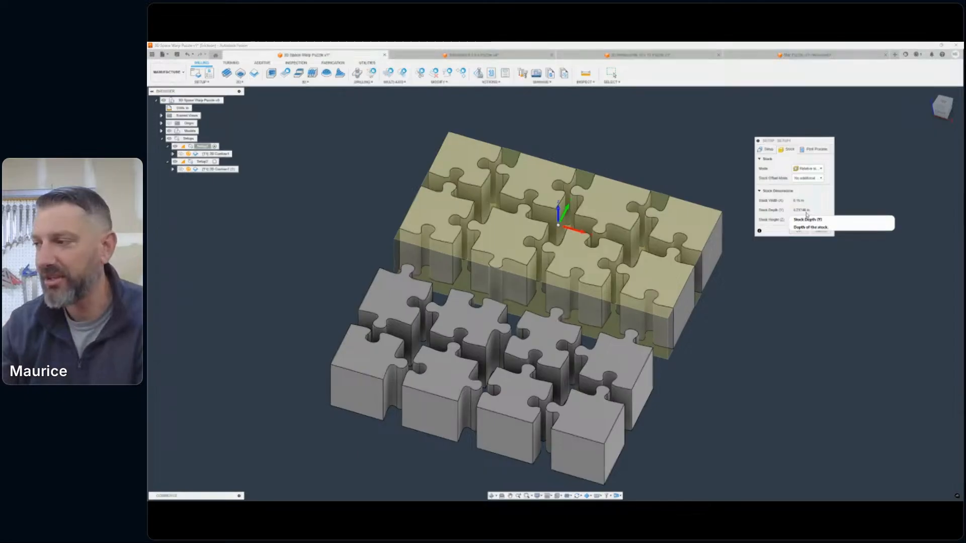
pyautogui.click(764, 150)
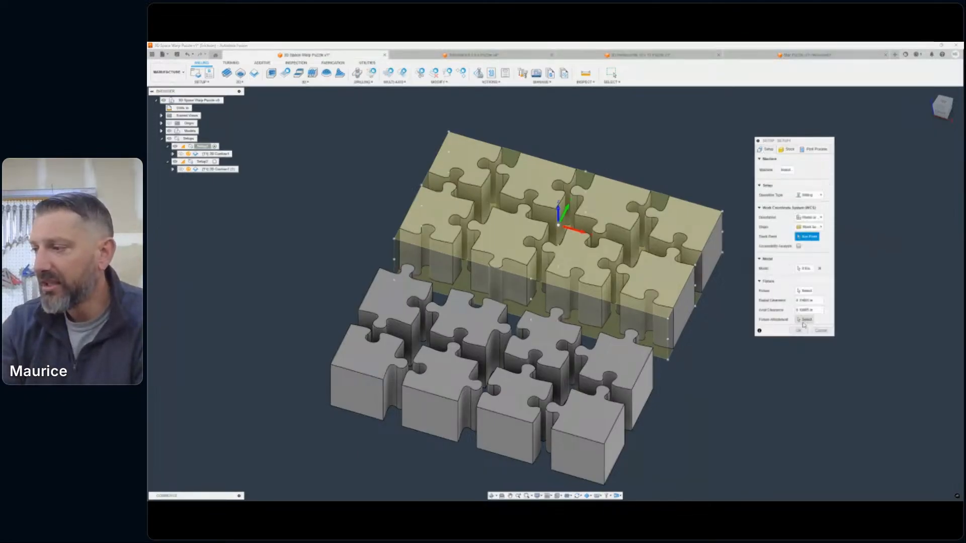
pyautogui.click(812, 149)
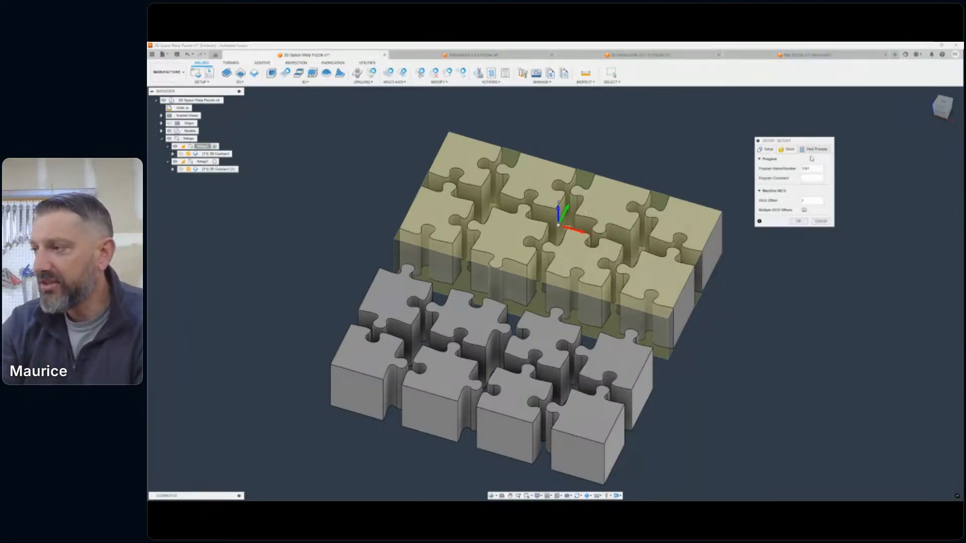
pyautogui.click(798, 221)
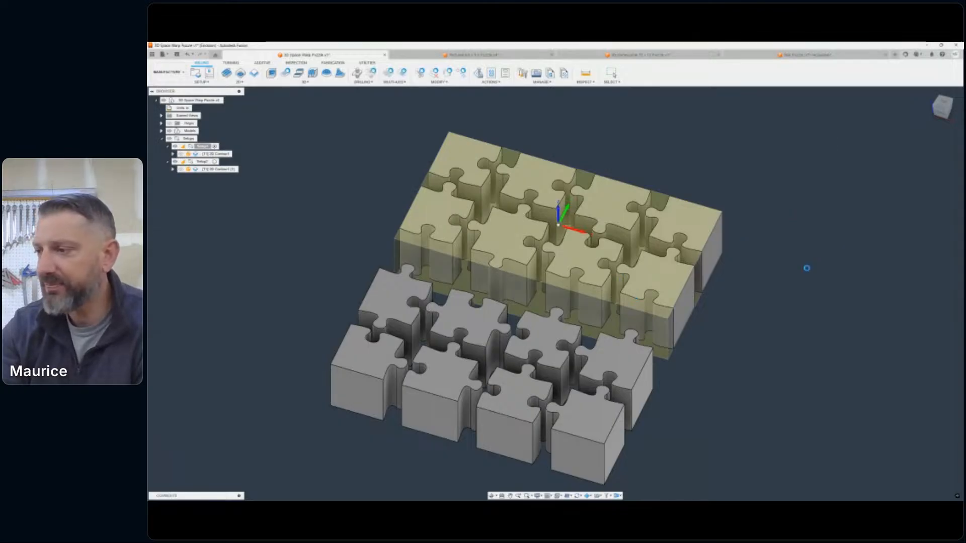
# - Examine from the side and from above how the stock encloses Setup1's puzzle pieces
pyautogui.moveTo(944, 107); pyautogui.dragTo(920, 98)
pyautogui.click(943, 110)
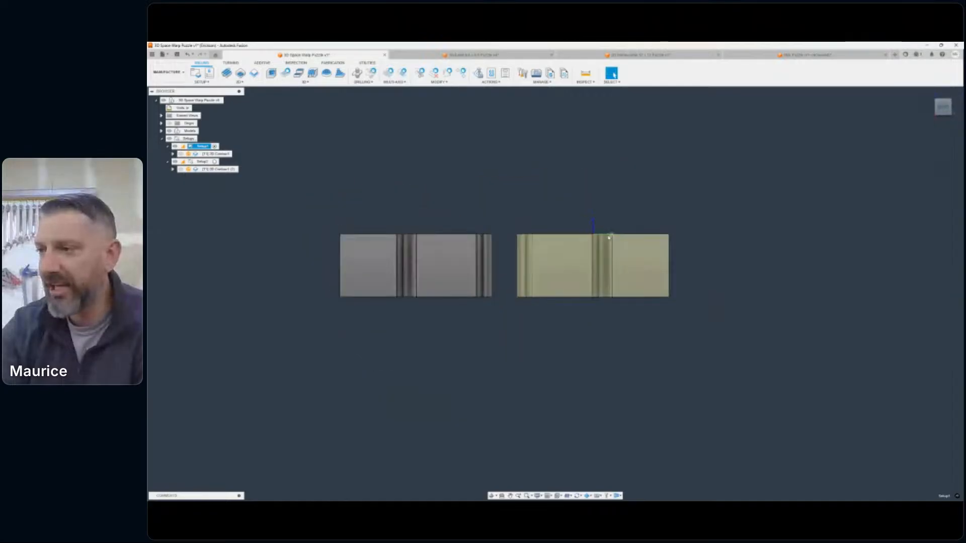
pyautogui.scroll(5, 615, 235)
pyautogui.moveTo(705, 261); pyautogui.dragTo(828, 222, button='middle')
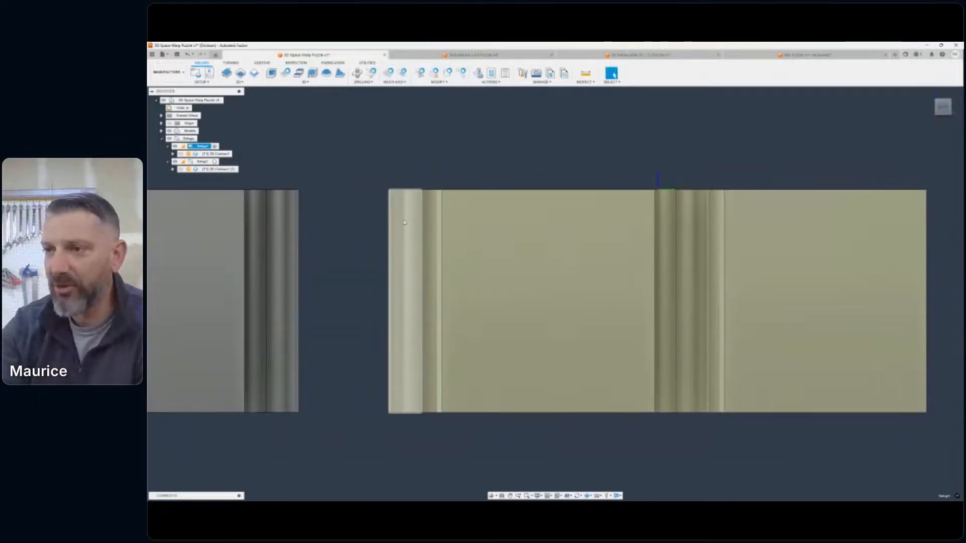
pyautogui.scroll(3, 367, 171)
pyautogui.scroll(-4, 382, 404)
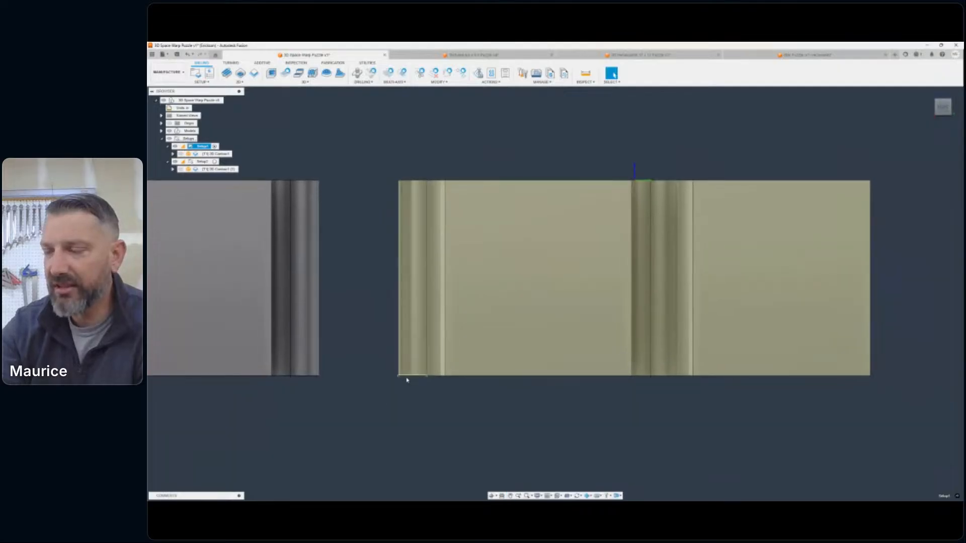
pyautogui.moveTo(943, 107)
pyautogui.mouseDown()
pyautogui.moveTo(927, 119)
pyautogui.moveTo(941, 126)
pyautogui.mouseUp()
pyautogui.scroll(-4, 704, 322)
pyautogui.moveTo(704, 322); pyautogui.dragTo(596, 374, button='middle')
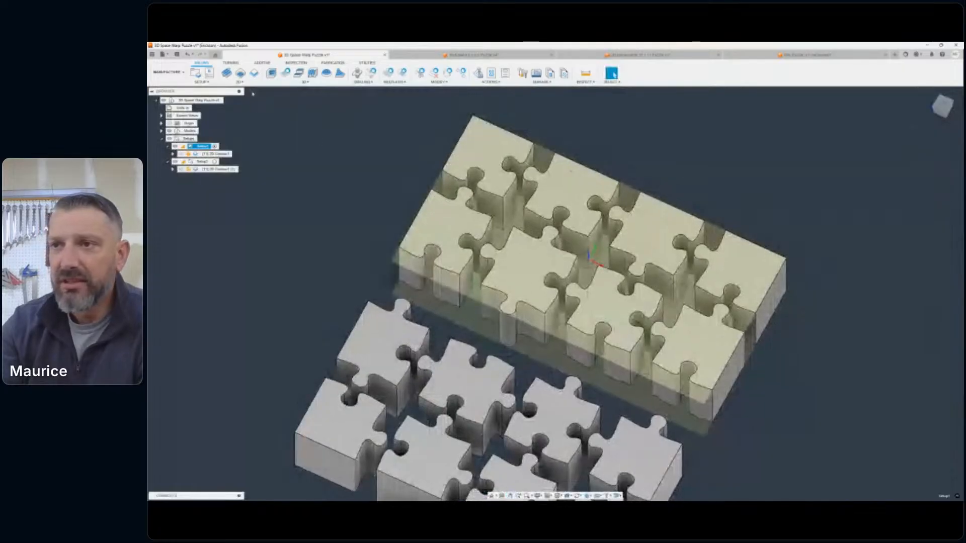
# - Create a new 2D Contour operation in Setup1 and select the bottom outlines of the four pieces in the back row
pyautogui.click(239, 81)
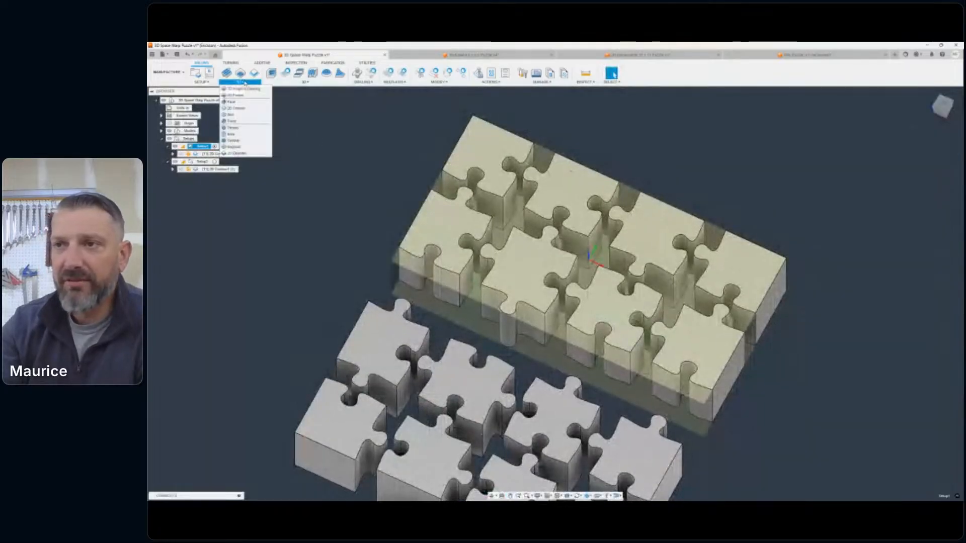
pyautogui.click(238, 108)
pyautogui.scroll(5, 484, 205)
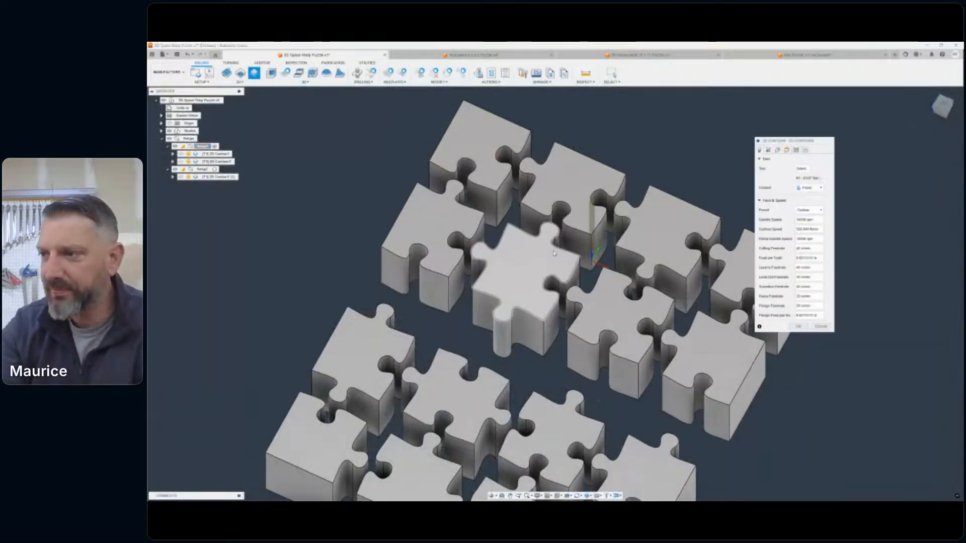
pyautogui.click(486, 200)
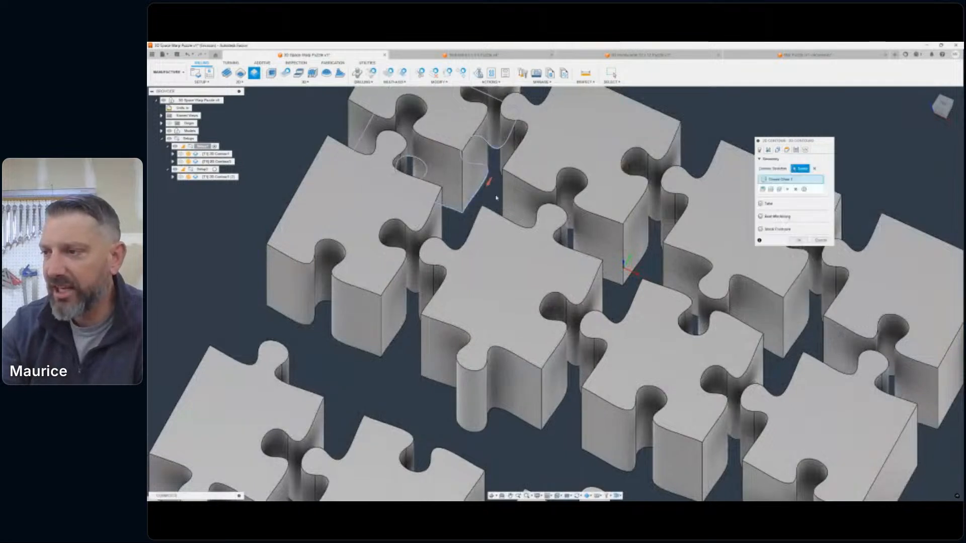
pyautogui.click(645, 264)
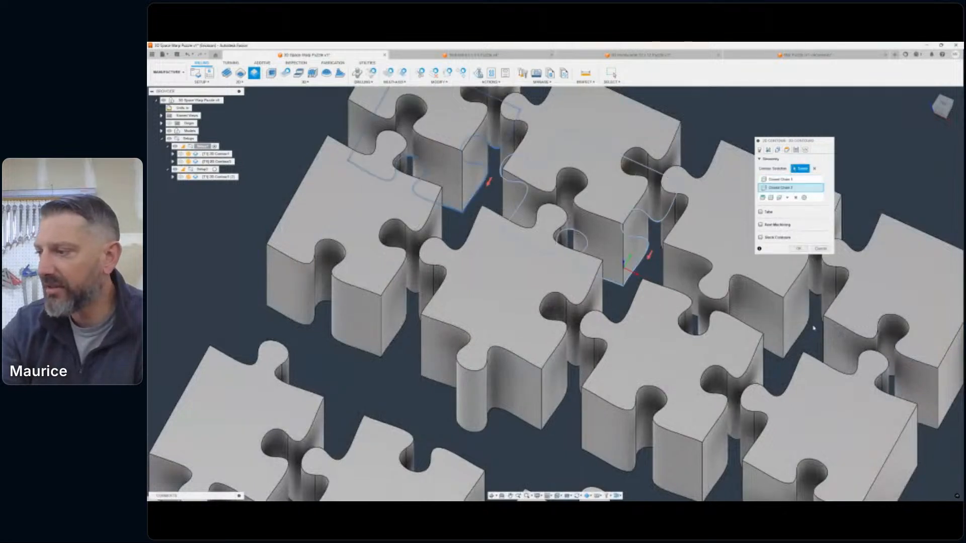
pyautogui.click(800, 336)
pyautogui.moveTo(856, 383); pyautogui.dragTo(706, 336, button='middle')
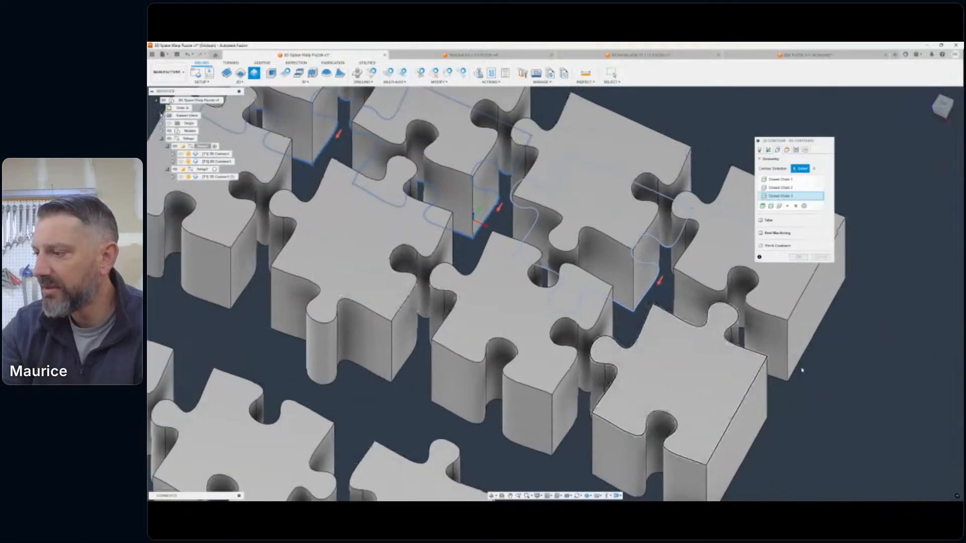
pyautogui.click(800, 365)
# - Add the bottom outlines of the four pieces in Setup1's front row to the contour selection
pyautogui.moveTo(799, 366); pyautogui.dragTo(815, 447, button='middle')
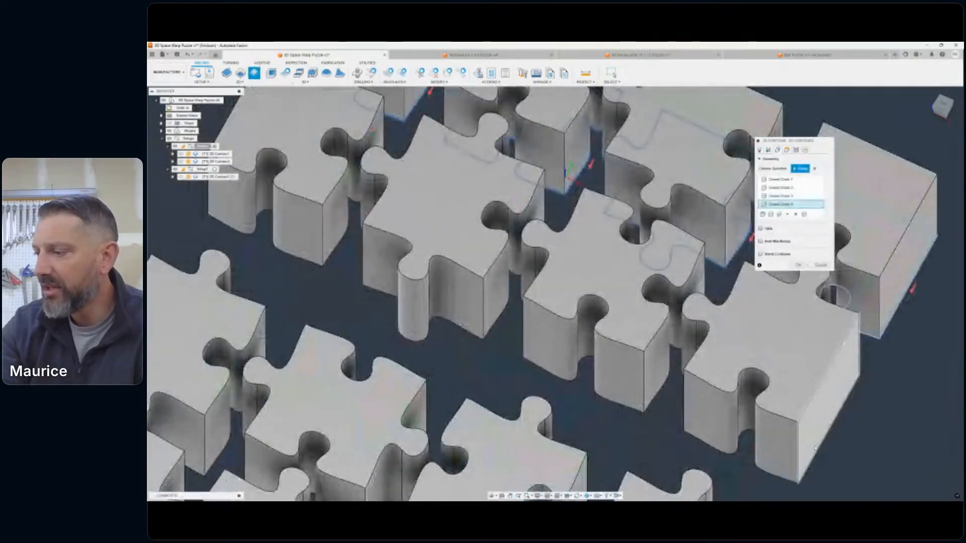
pyautogui.click(819, 450)
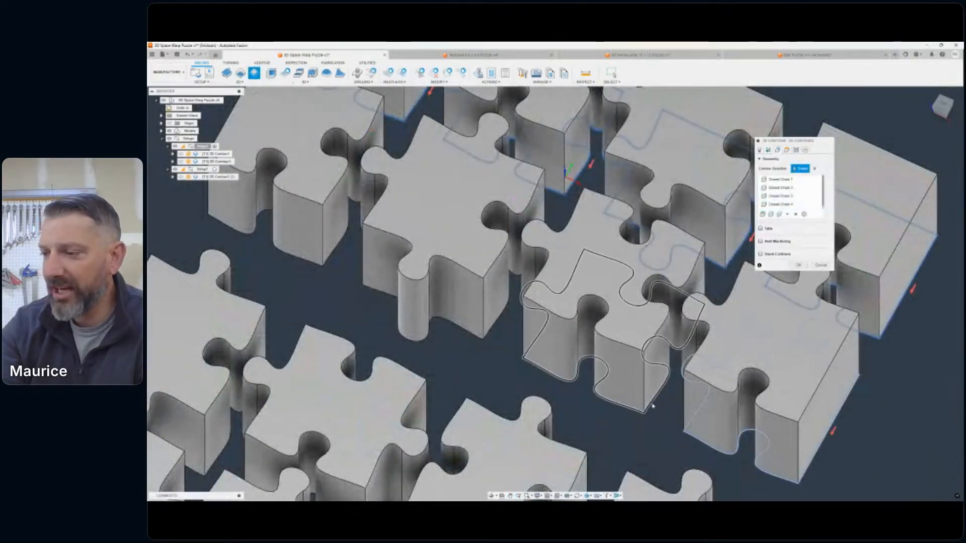
pyautogui.click(489, 328)
pyautogui.moveTo(490, 329); pyautogui.dragTo(638, 390, button='middle')
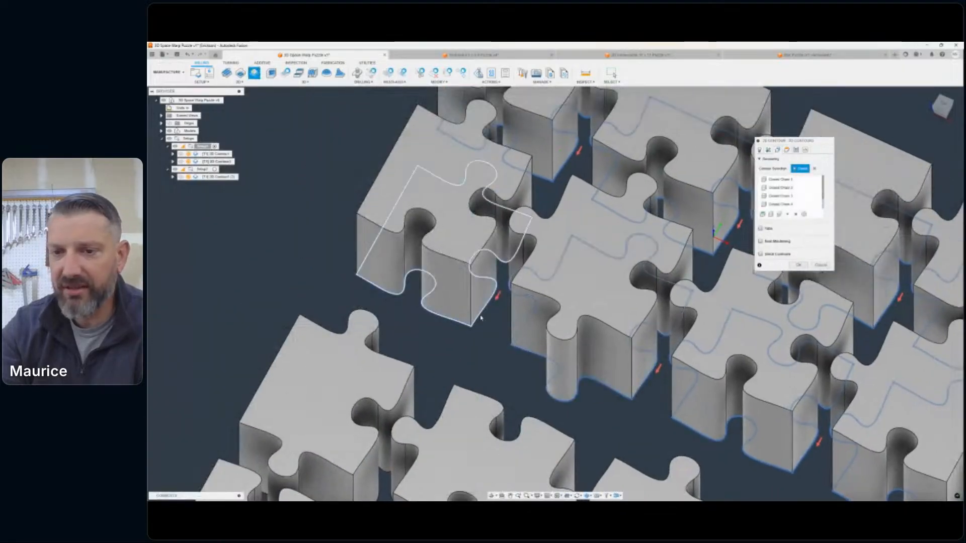
pyautogui.click(481, 320)
# - Set the sideways compensation of the 2D contour passes to Right
pyautogui.moveTo(795, 141); pyautogui.dragTo(697, 190)
pyautogui.click(690, 199)
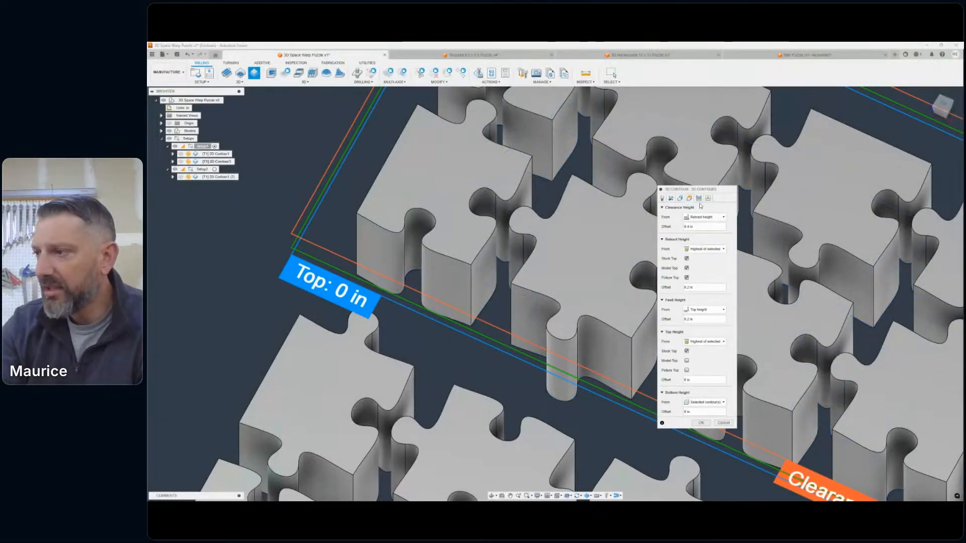
pyautogui.click(700, 199)
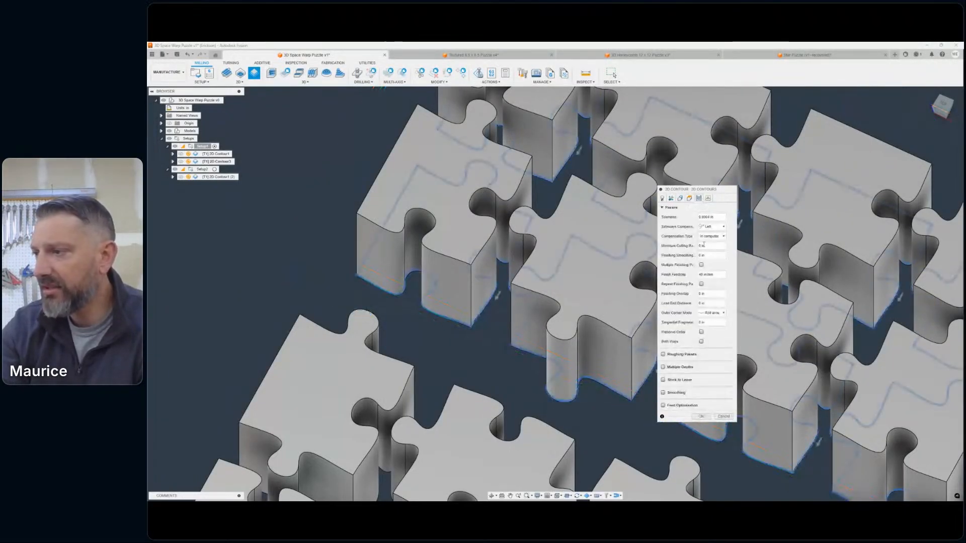
pyautogui.click(718, 227)
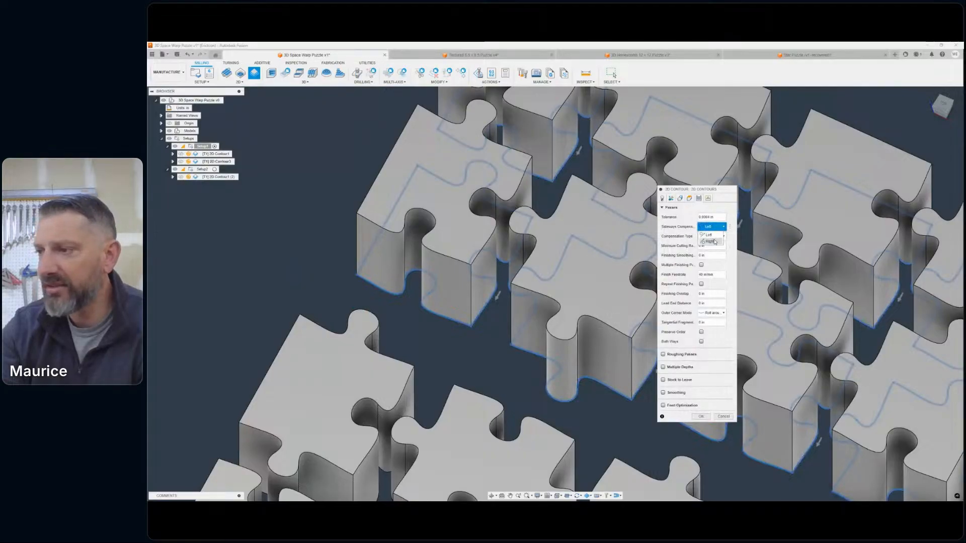
pyautogui.click(714, 242)
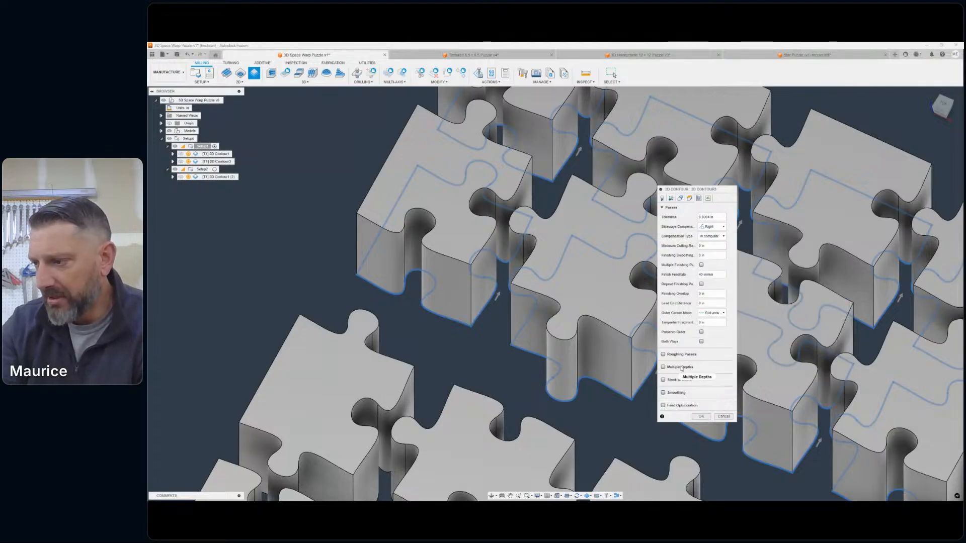
# - Enable multiple depths with a 0.2 in maximum roughing stepdown and finishing only at the final depth
pyautogui.click(663, 366)
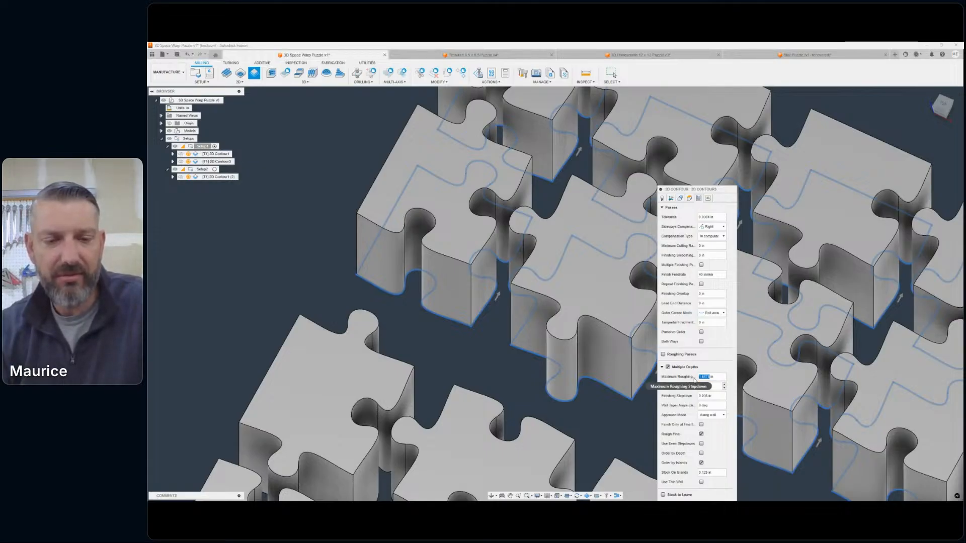
pyautogui.write('2')
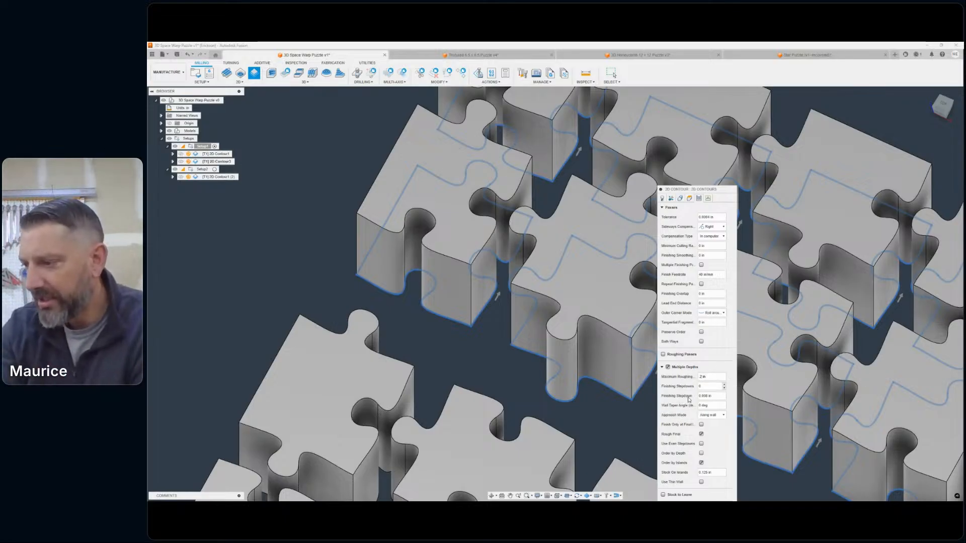
pyautogui.click(701, 425)
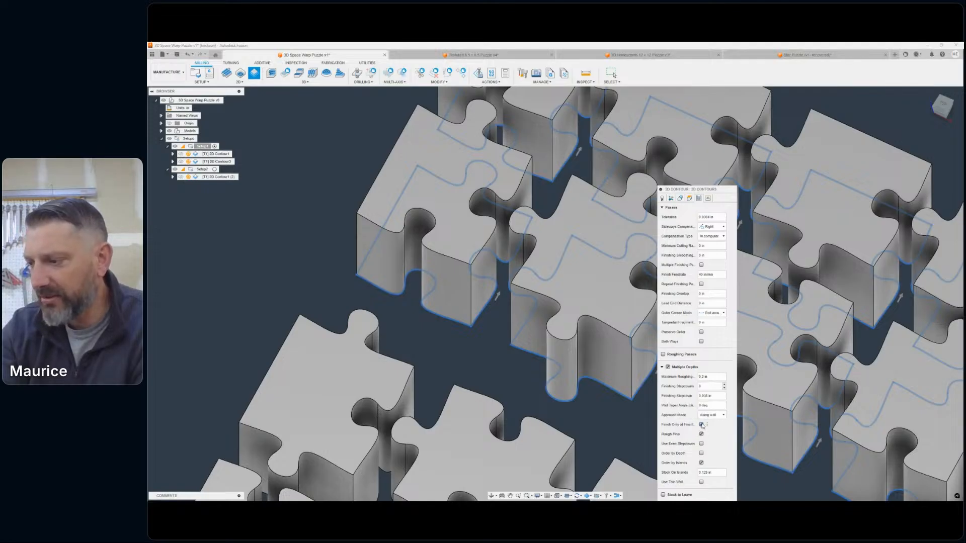
# - Enable smoothing for the 2D contour passes
pyautogui.scroll(-4, 843, 350)
pyautogui.moveTo(928, 360); pyautogui.dragTo(569, 227, button='middle')
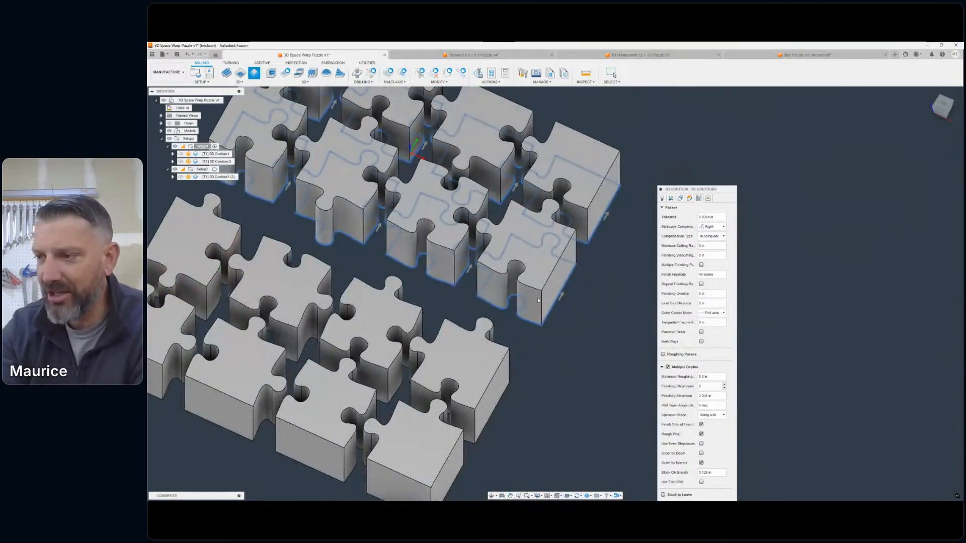
pyautogui.scroll(4, 538, 301)
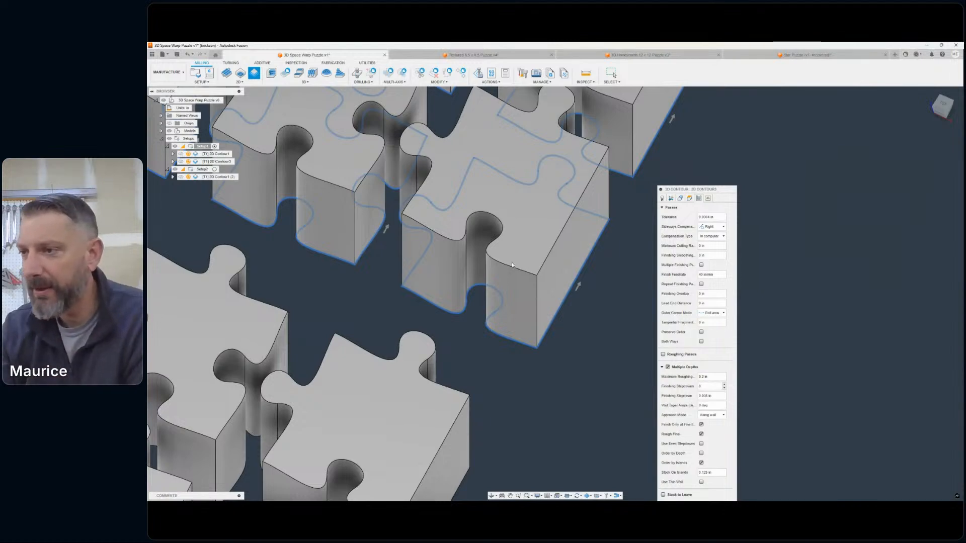
pyautogui.scroll(-2, 520, 267)
pyautogui.scroll(-5, 526, 257)
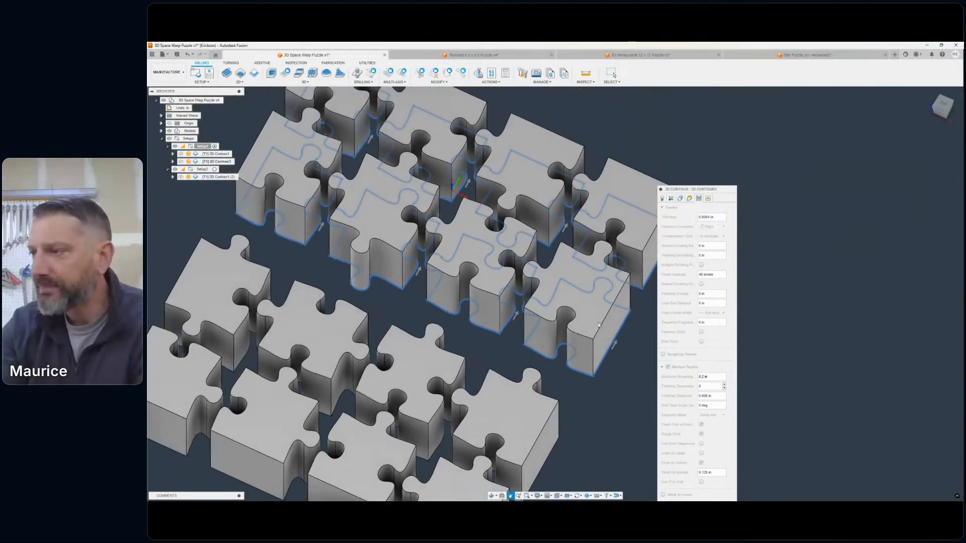
pyautogui.moveTo(696, 189); pyautogui.dragTo(668, 96)
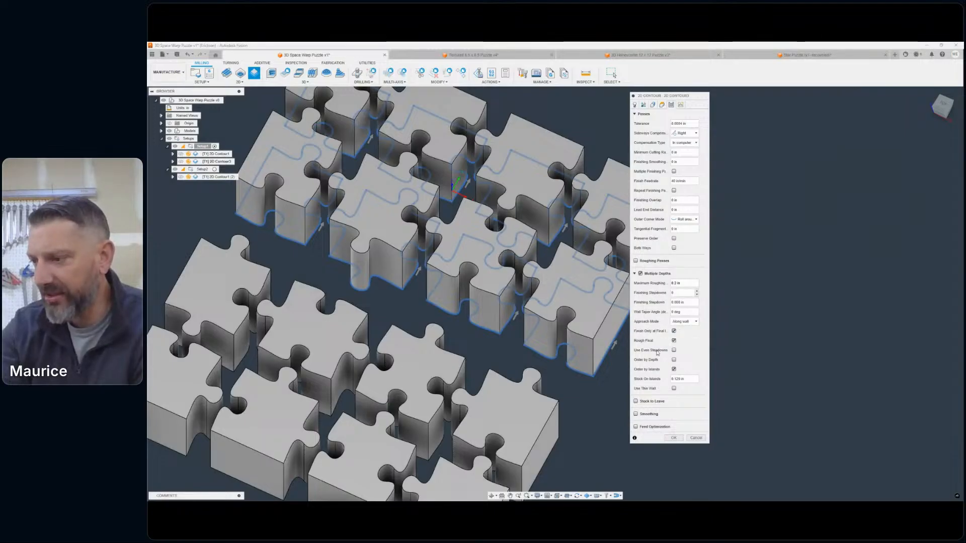
pyautogui.moveTo(636, 404)
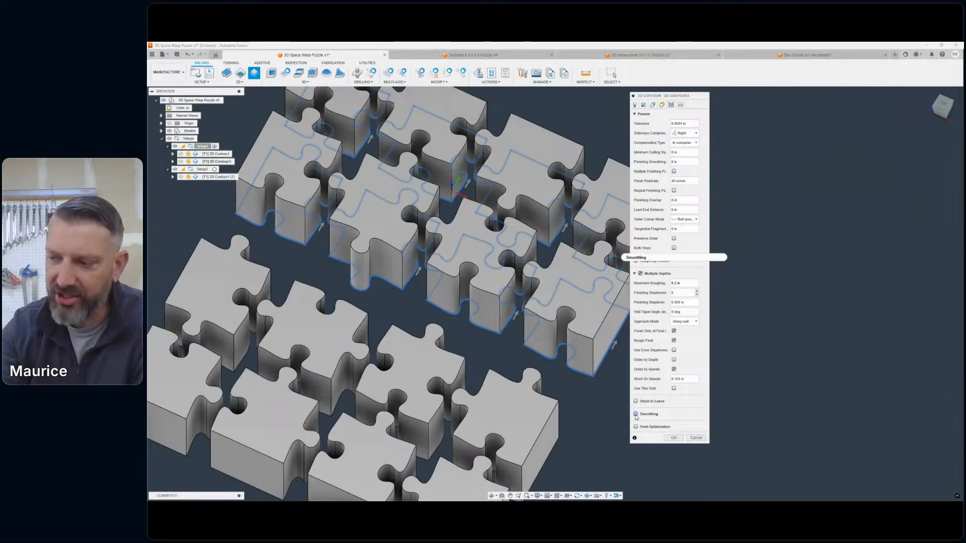
pyautogui.click(636, 414)
# - Examine the selected contours from above, checking the gaps, curves and cutting direction arrows around Setup1's eight pieces
pyautogui.scroll(1, 552, 241)
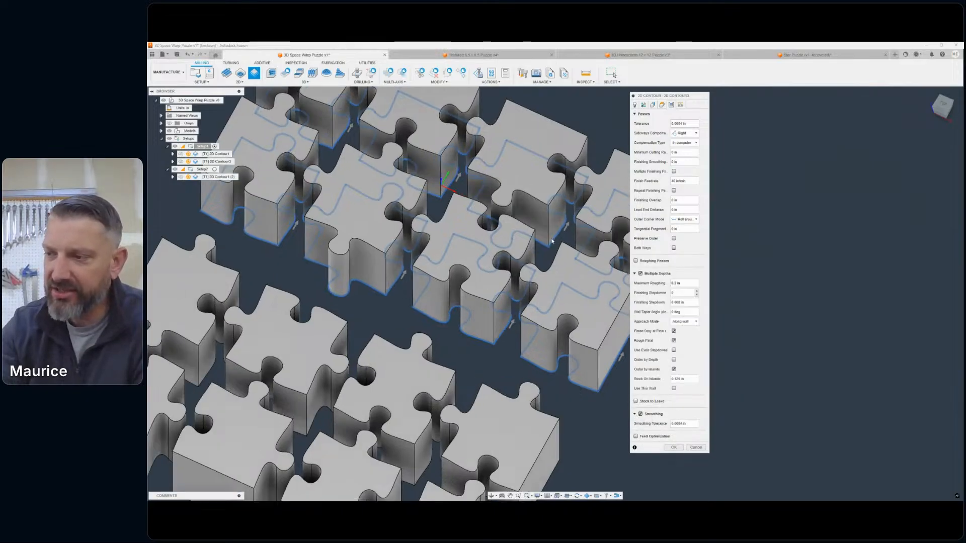
pyautogui.scroll(3, 552, 241)
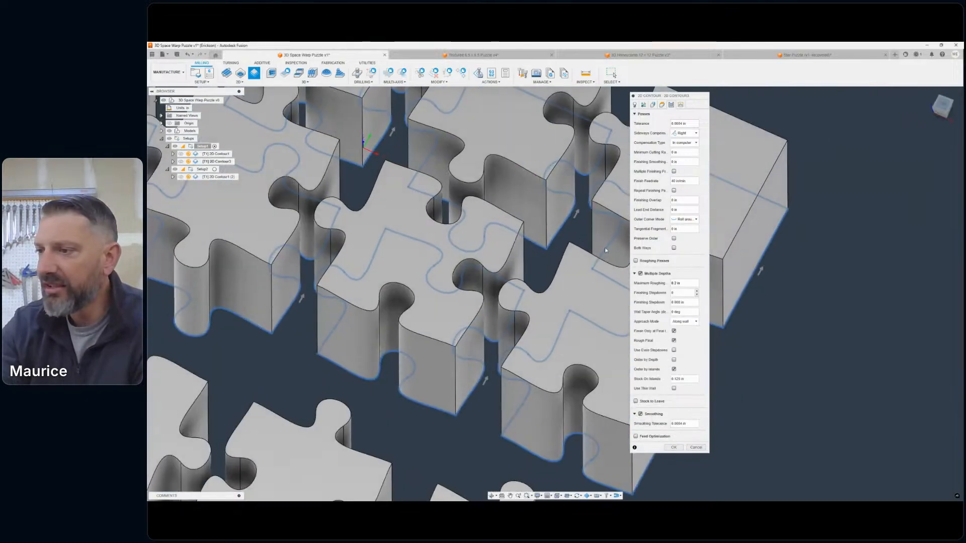
pyautogui.keyDown('shift'); pyautogui.moveTo(605, 250); pyautogui.dragTo(599, 301, button='middle'); pyautogui.keyUp('shift')
pyautogui.scroll(-3, 598, 299)
pyautogui.moveTo(598, 299); pyautogui.dragTo(524, 240, button='middle')
pyautogui.scroll(4, 526, 233)
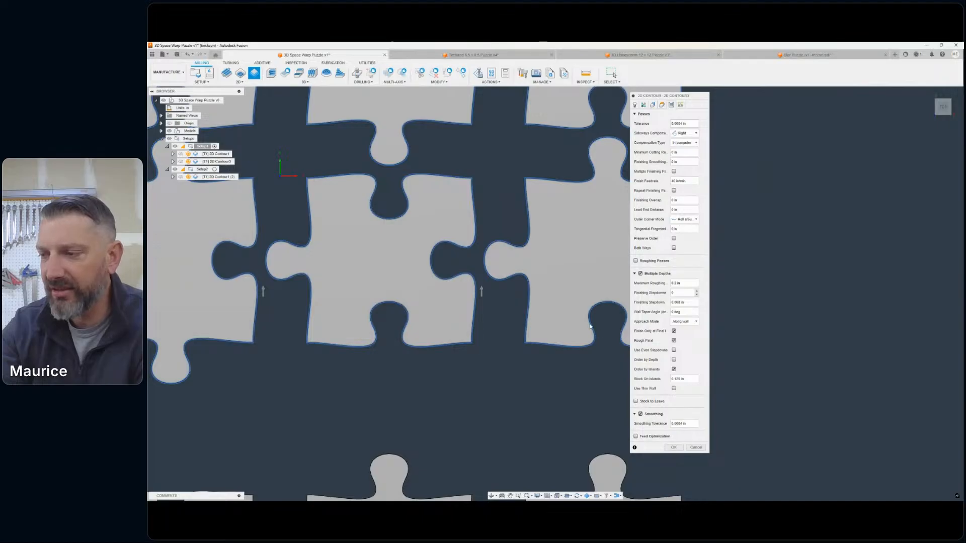
pyautogui.scroll(-1, 577, 282)
pyautogui.moveTo(578, 282); pyautogui.dragTo(547, 352, button='middle')
pyautogui.scroll(9, 509, 304)
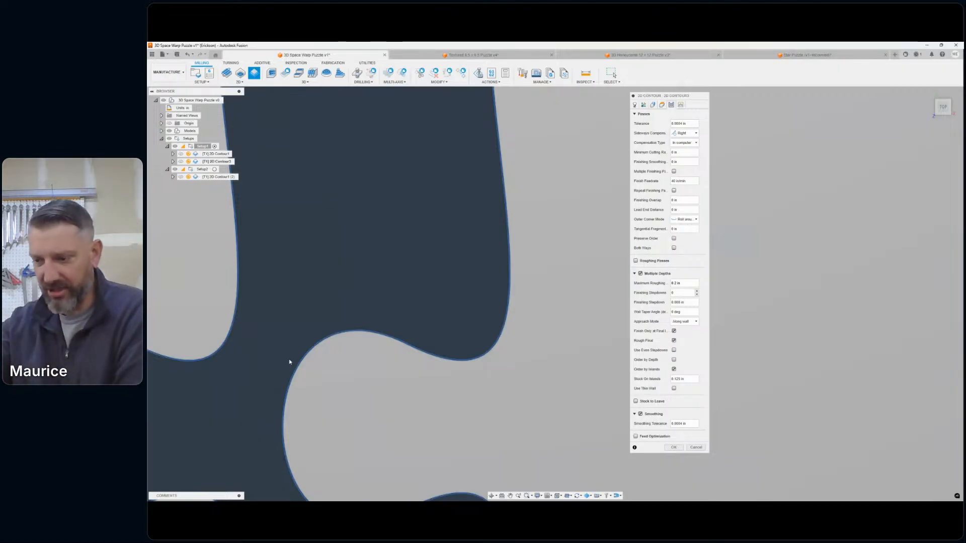
pyautogui.scroll(-8, 442, 330)
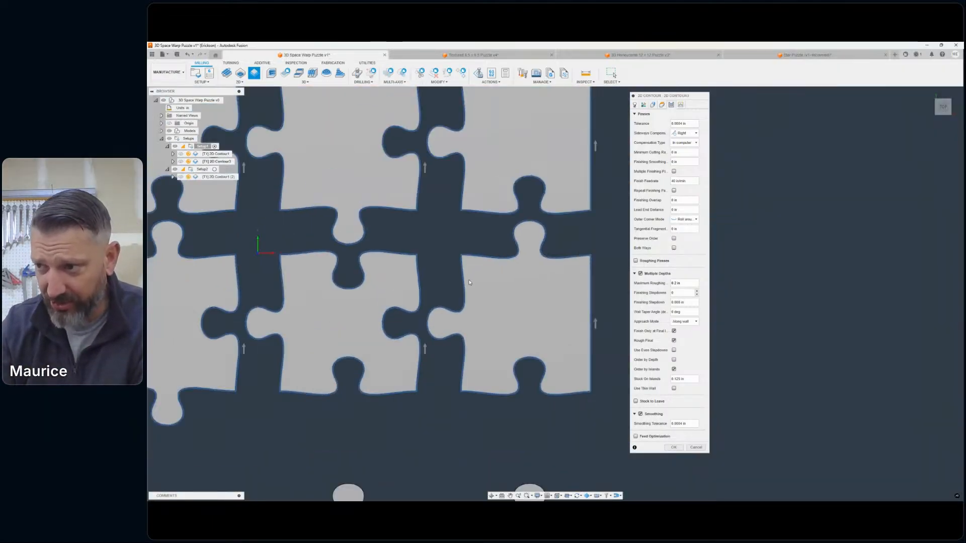
pyautogui.scroll(-3, 463, 238)
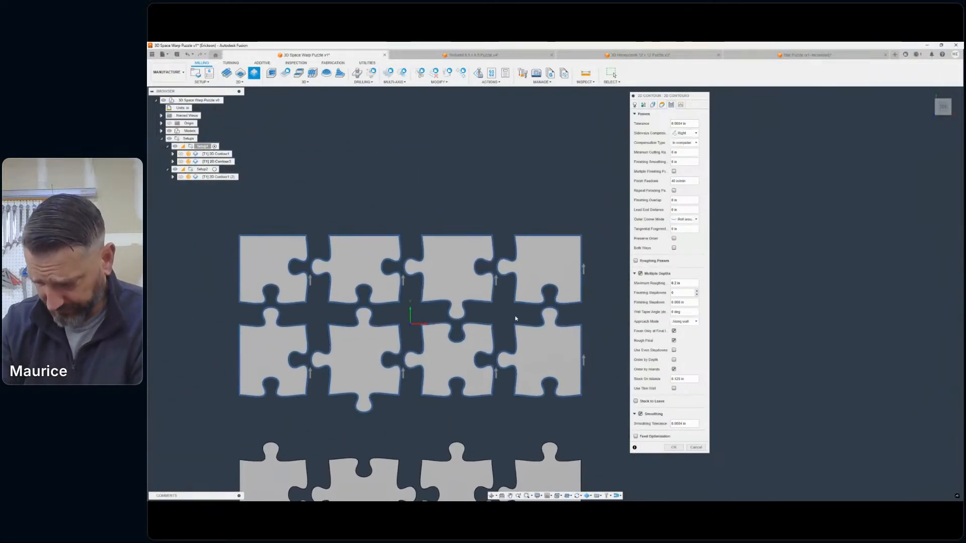
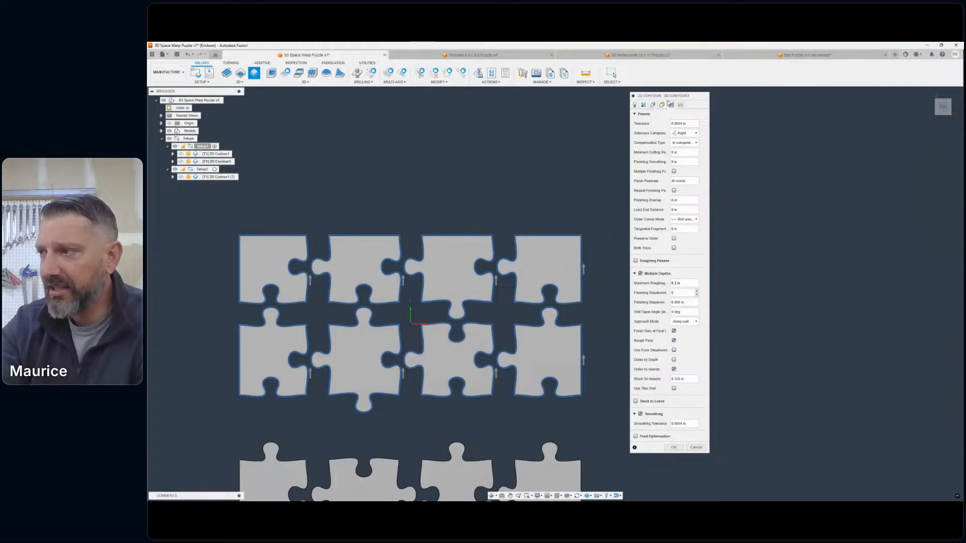
# - In the 2D contour's linking settings, pick the outer back corner of the first puzzle piece as a preferred lead-in position
pyautogui.click(670, 104)
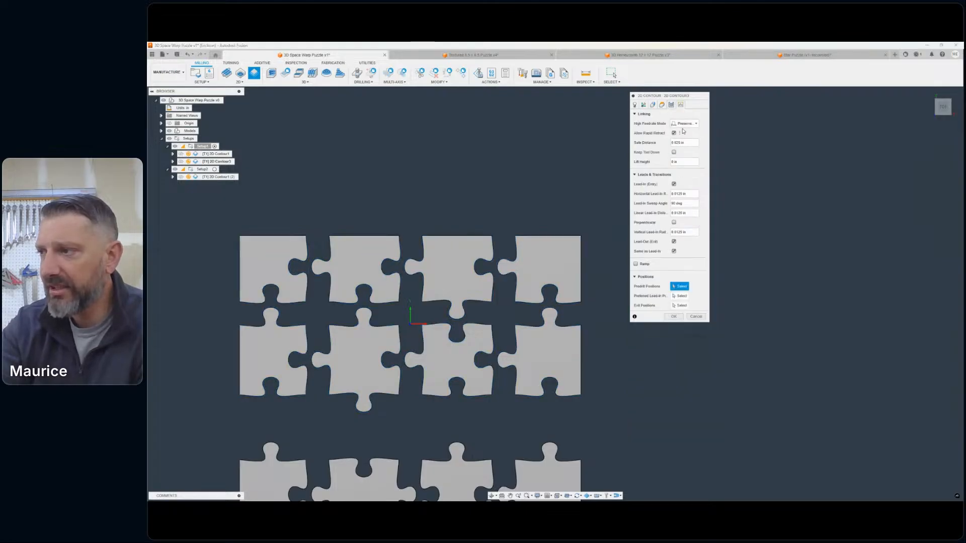
pyautogui.click(688, 124)
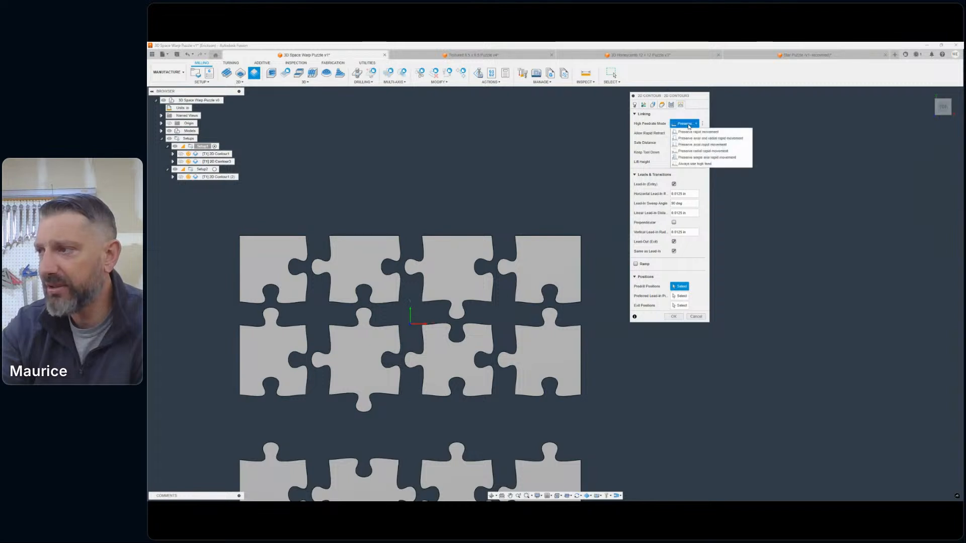
pyautogui.click(651, 132)
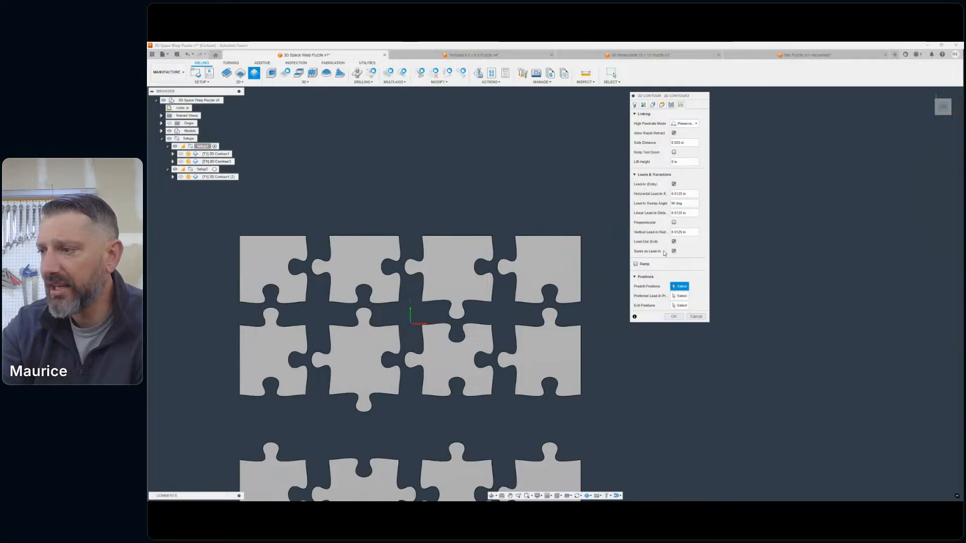
pyautogui.click(679, 296)
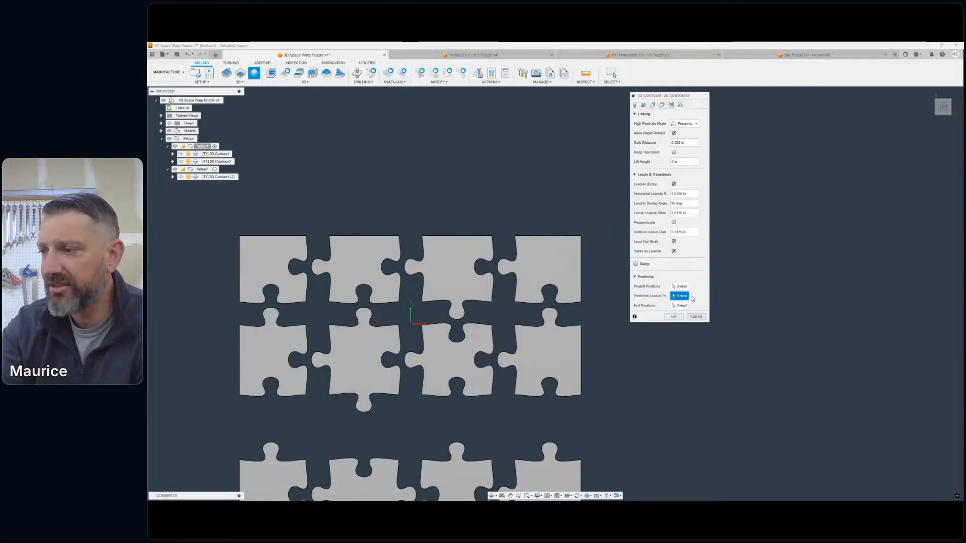
pyautogui.moveTo(948, 109); pyautogui.dragTo(936, 94)
pyautogui.moveTo(562, 125); pyautogui.dragTo(657, 212, button='middle')
pyautogui.scroll(3, 443, 181)
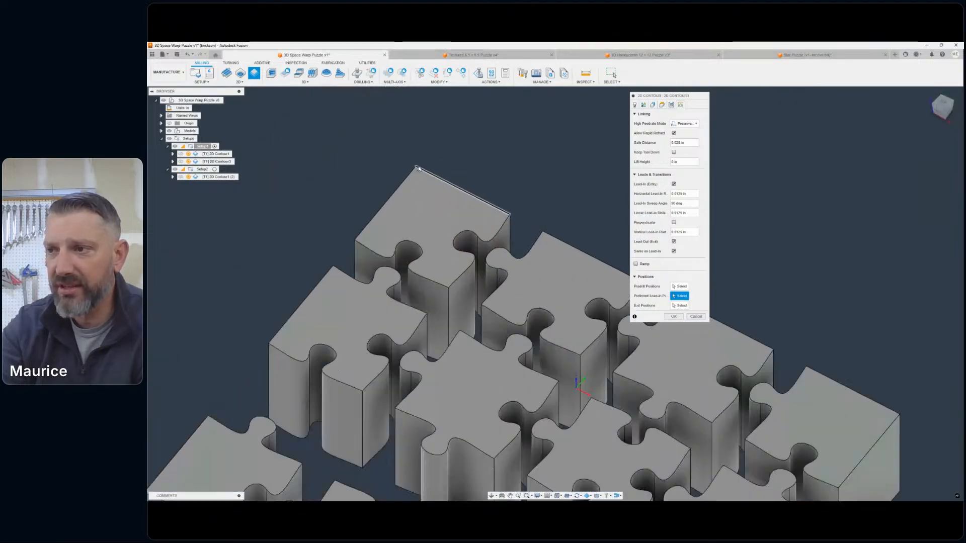
pyautogui.scroll(5, 406, 155)
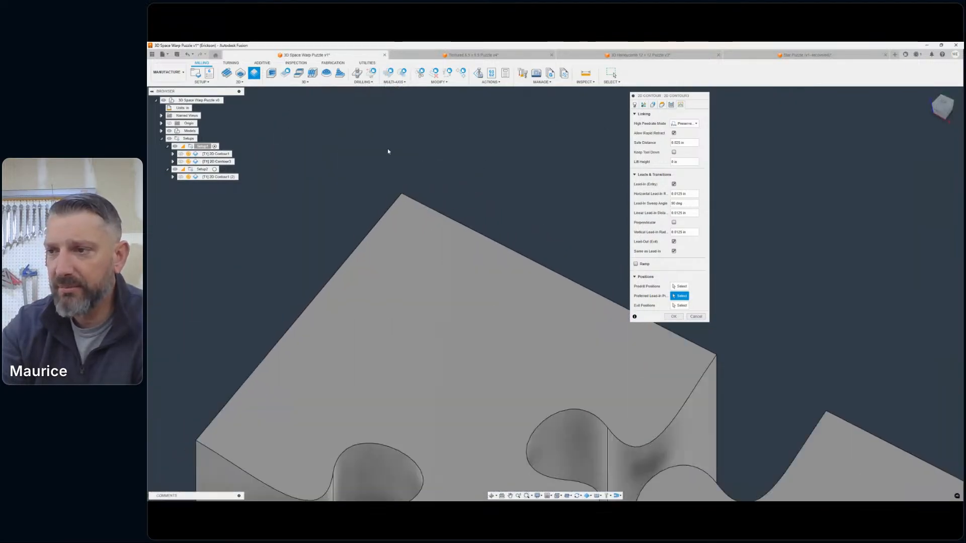
pyautogui.click(402, 195)
# - Add the matching outer corners of the remaining three back-row pieces as preferred lead-in positions
pyautogui.scroll(-3, 485, 215)
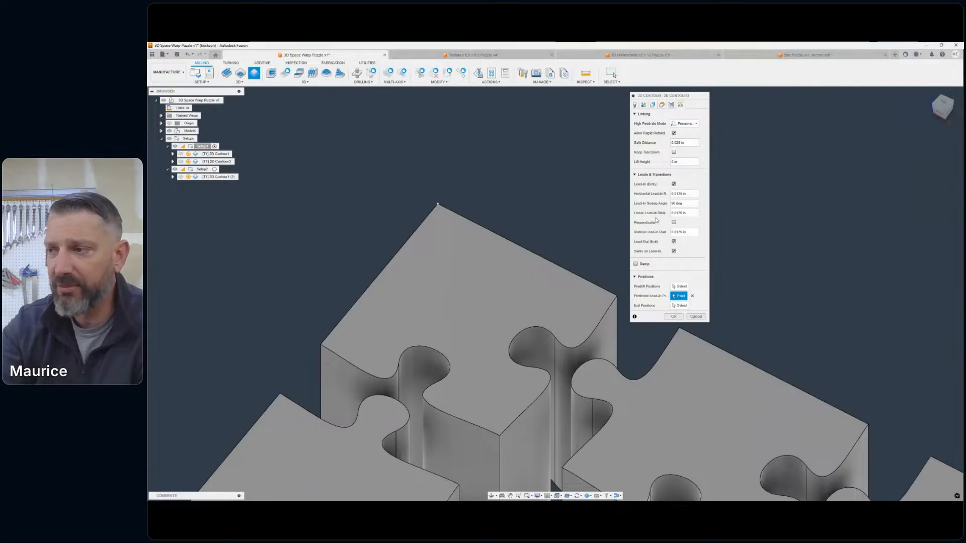
pyautogui.scroll(-3, 536, 258)
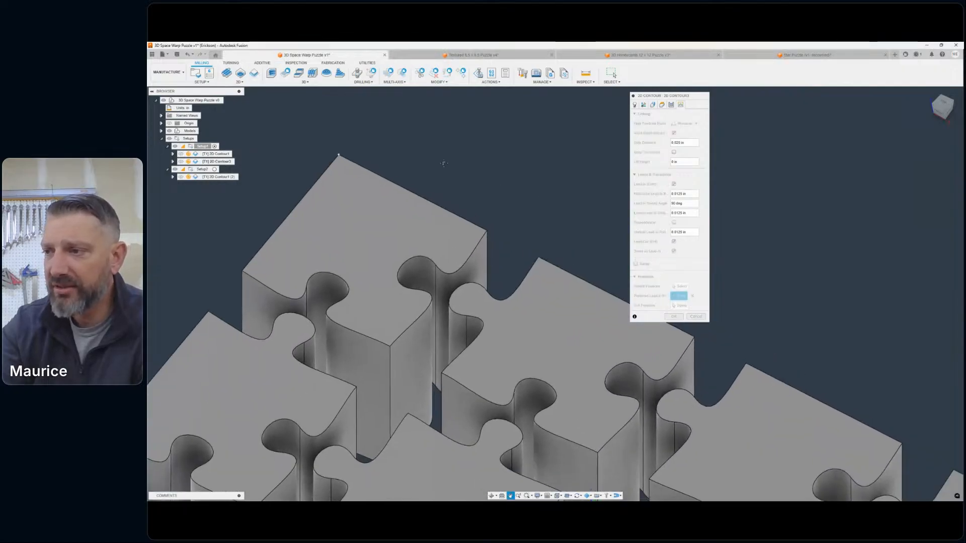
pyautogui.scroll(-5, 537, 255)
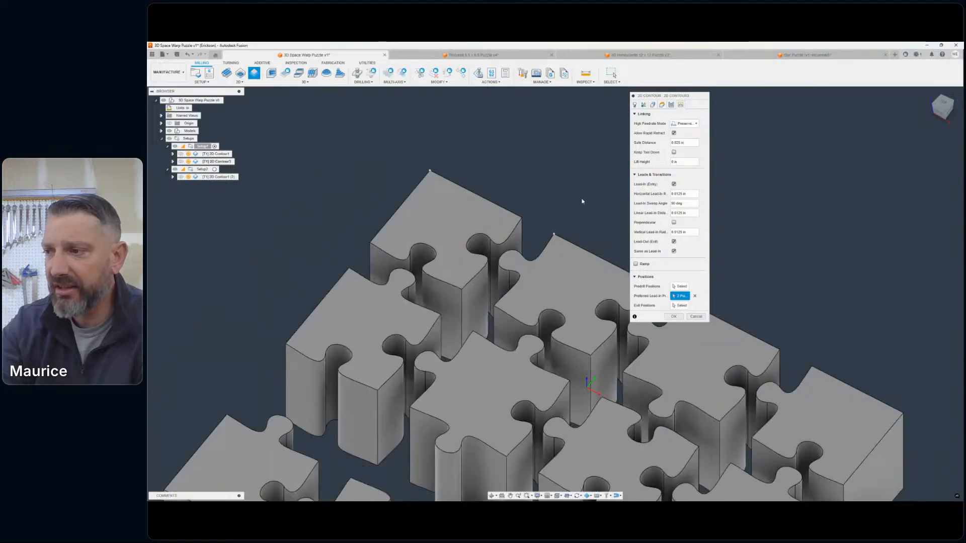
pyautogui.moveTo(459, 176); pyautogui.dragTo(456, 175, button='middle')
pyautogui.click(522, 234)
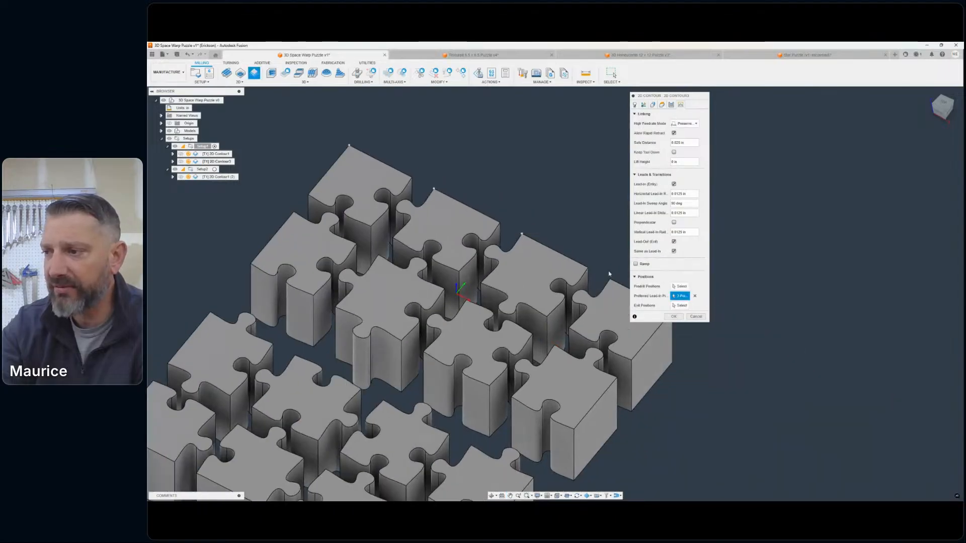
pyautogui.click(610, 279)
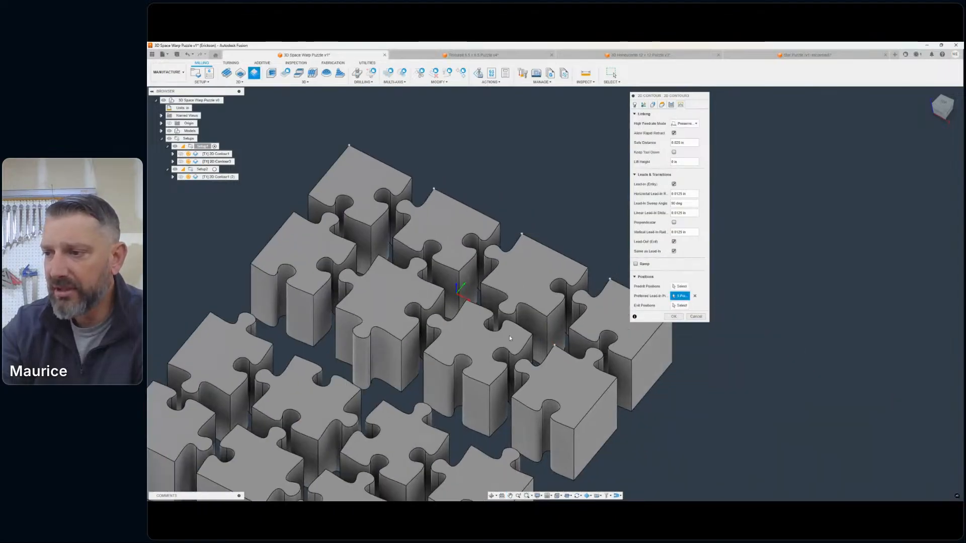
# - Add the matching back corners of the setup's second-row pieces as preferred lead-in positions and accept the contour operation
pyautogui.click(467, 300)
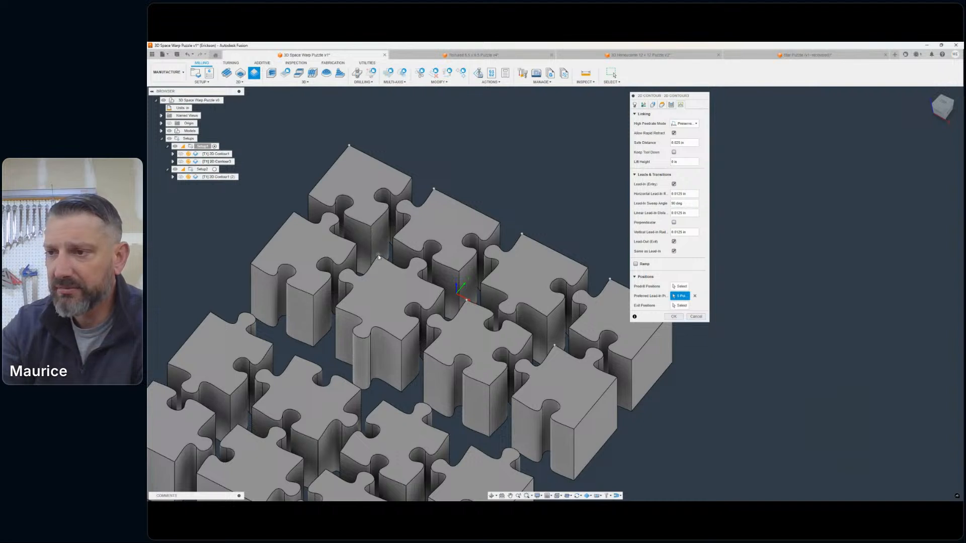
pyautogui.click(378, 256)
pyautogui.click(296, 215)
pyautogui.scroll(-4, 431, 136)
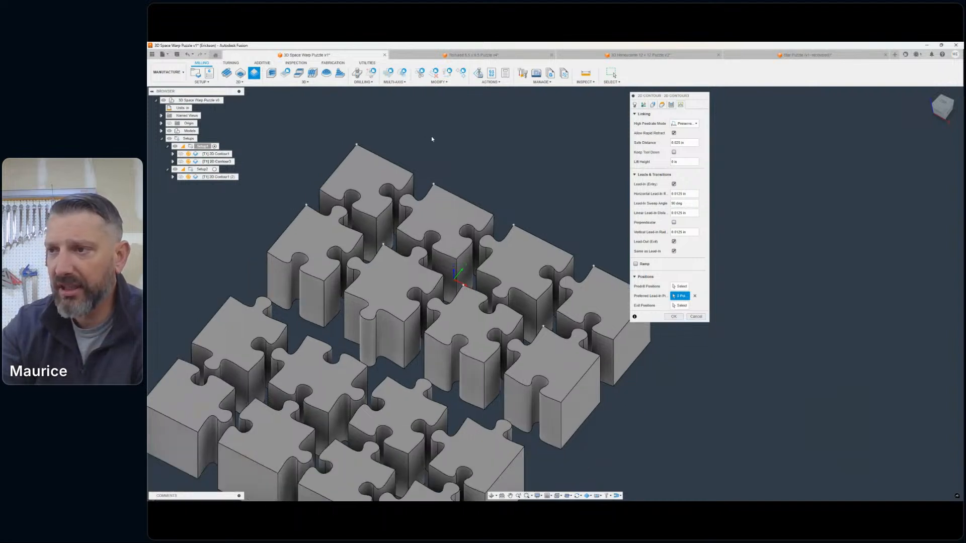
pyautogui.moveTo(542, 240); pyautogui.dragTo(618, 265, button='middle')
pyautogui.click(674, 316)
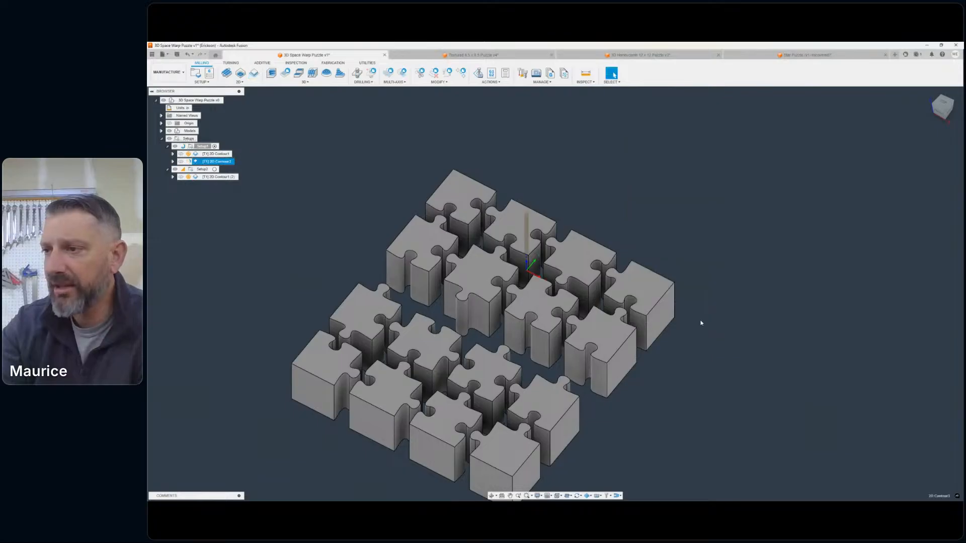
# - Examine the regenerated 2D contour toolpath, including its entry points and depth passes around the eight puzzle pieces
pyautogui.scroll(-4, 549, 239)
pyautogui.moveTo(583, 211); pyautogui.dragTo(670, 216, button='middle')
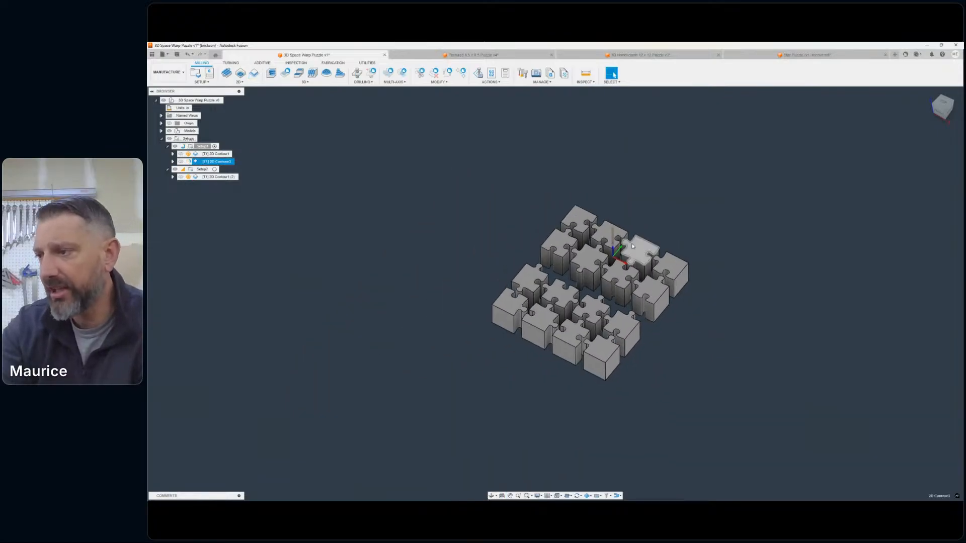
pyautogui.scroll(4, 633, 260)
pyautogui.scroll(2, 628, 267)
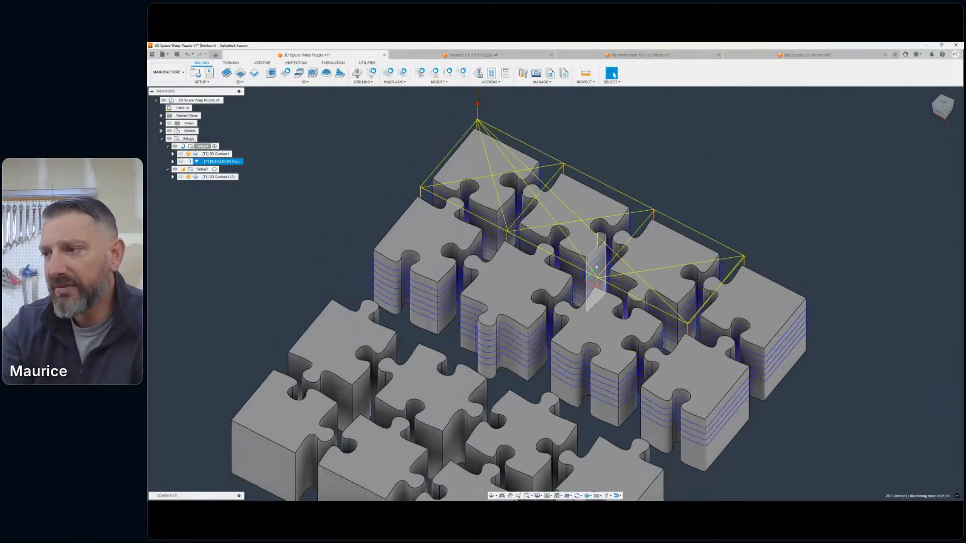
pyautogui.keyDown('shift'); pyautogui.moveTo(542, 274); pyautogui.dragTo(619, 341, button='middle'); pyautogui.keyUp('shift')
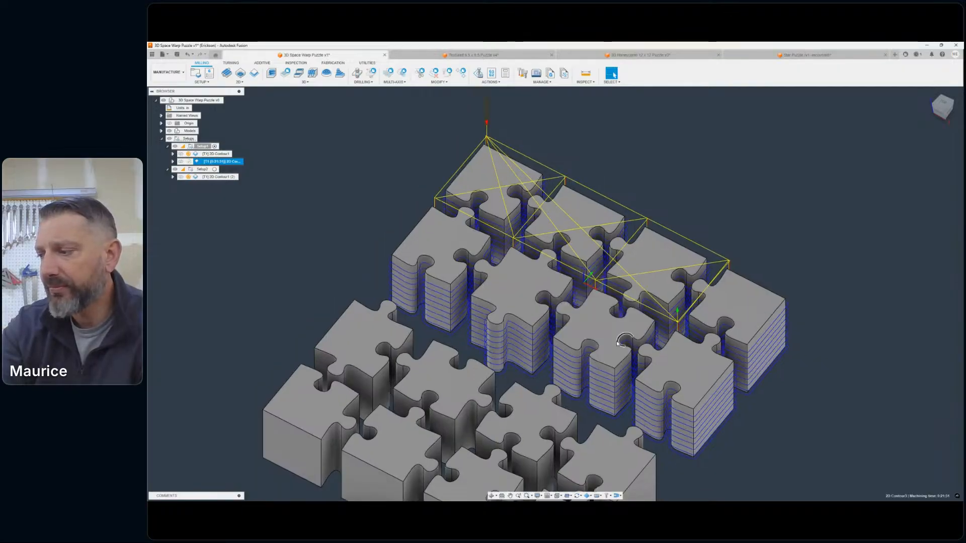
pyautogui.scroll(3, 704, 358)
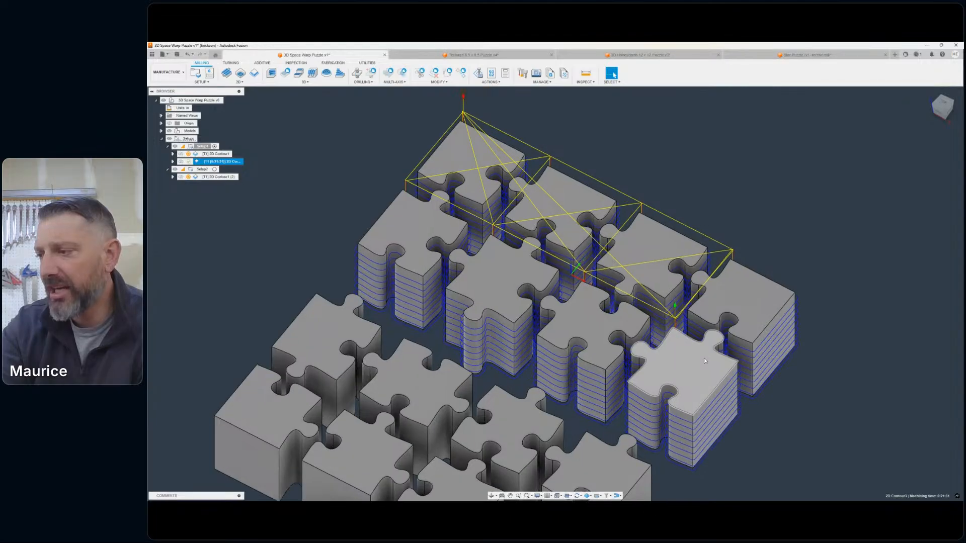
pyautogui.scroll(2, 792, 375)
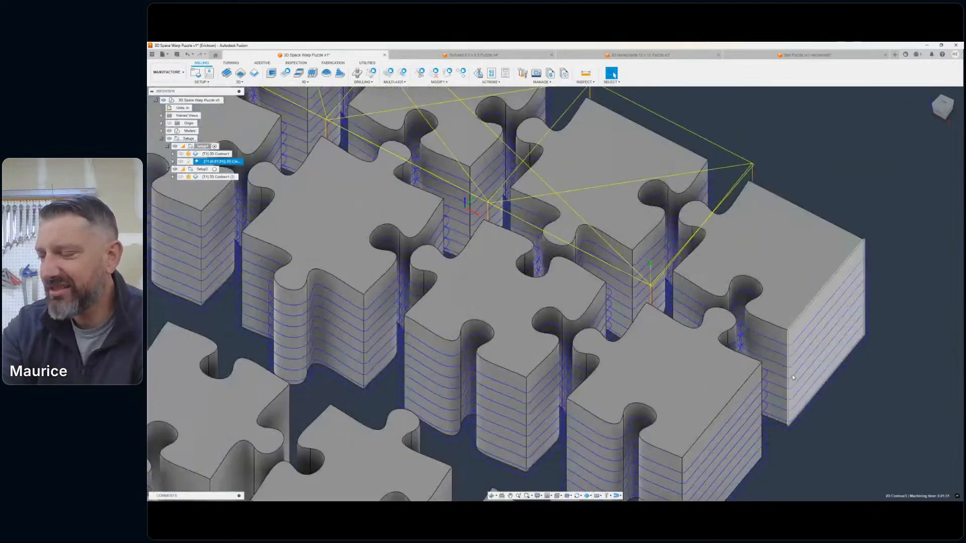
pyautogui.scroll(-2, 776, 373)
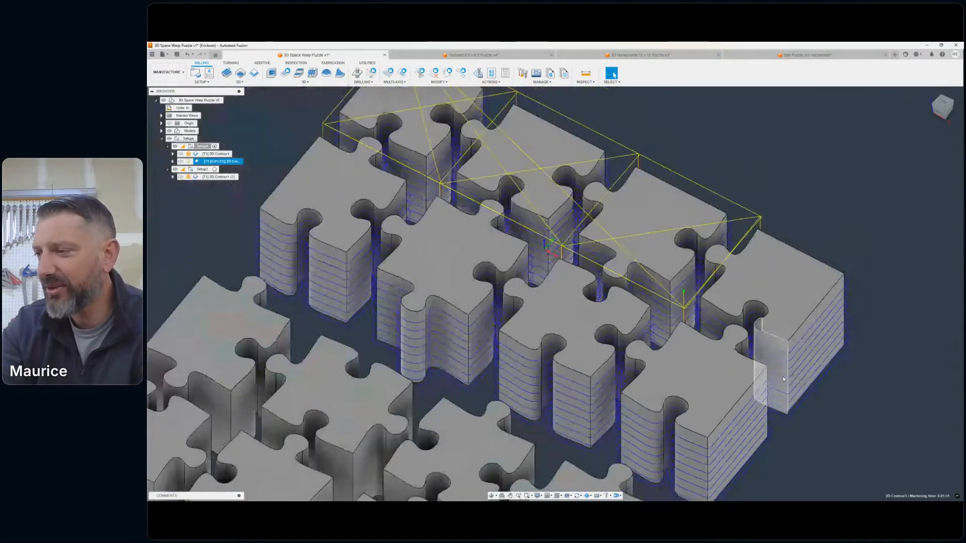
pyautogui.moveTo(773, 366); pyautogui.dragTo(685, 327, button='middle')
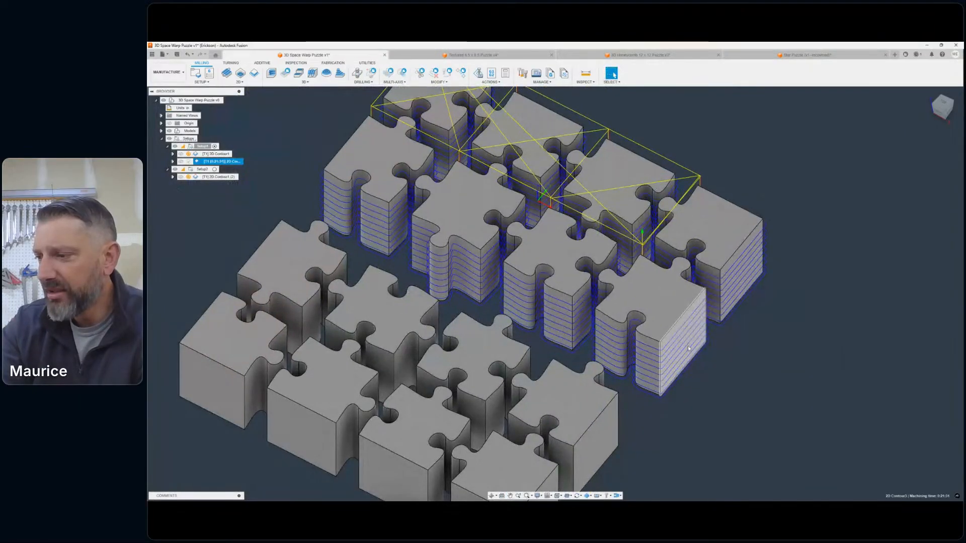
pyautogui.scroll(-1, 703, 378)
pyautogui.moveTo(749, 385); pyautogui.dragTo(797, 415, button='middle')
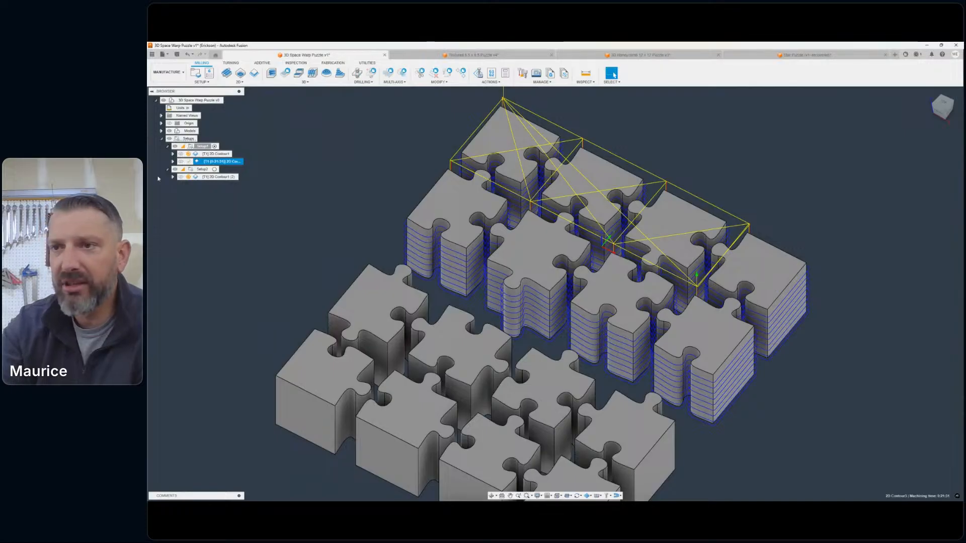
# - Delete the first 2D contour operation from Setup1, leaving only the newer contour
pyautogui.click(181, 162)
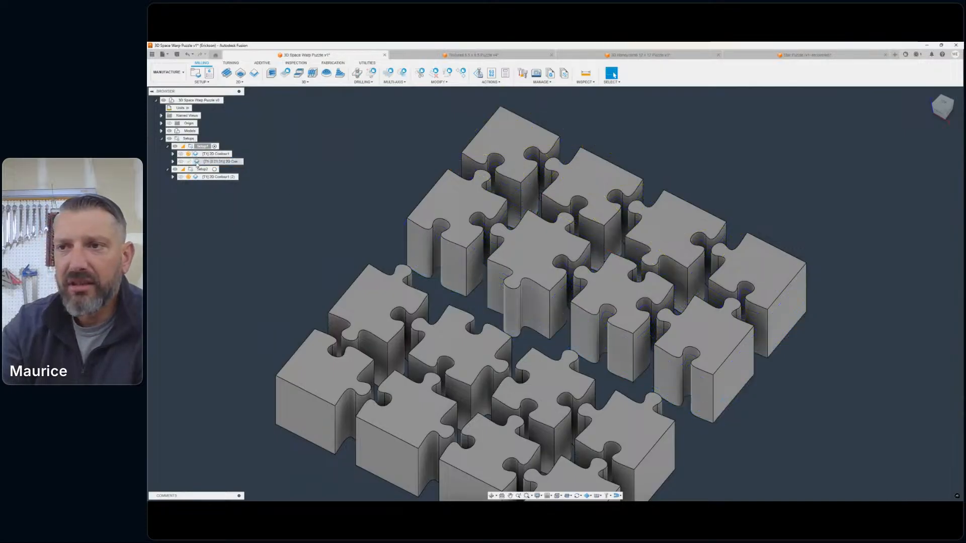
pyautogui.click(215, 154)
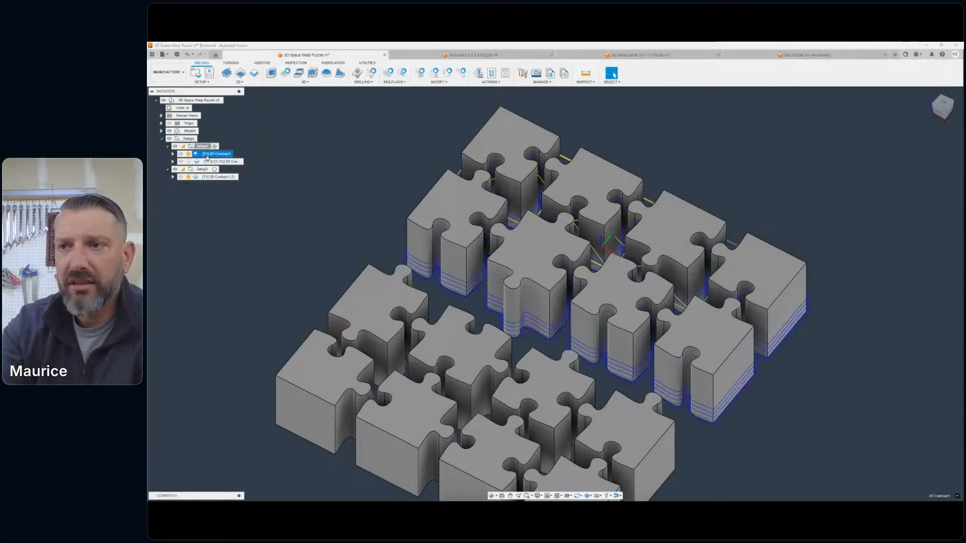
pyautogui.rightClick(206, 157)
pyautogui.click(251, 284)
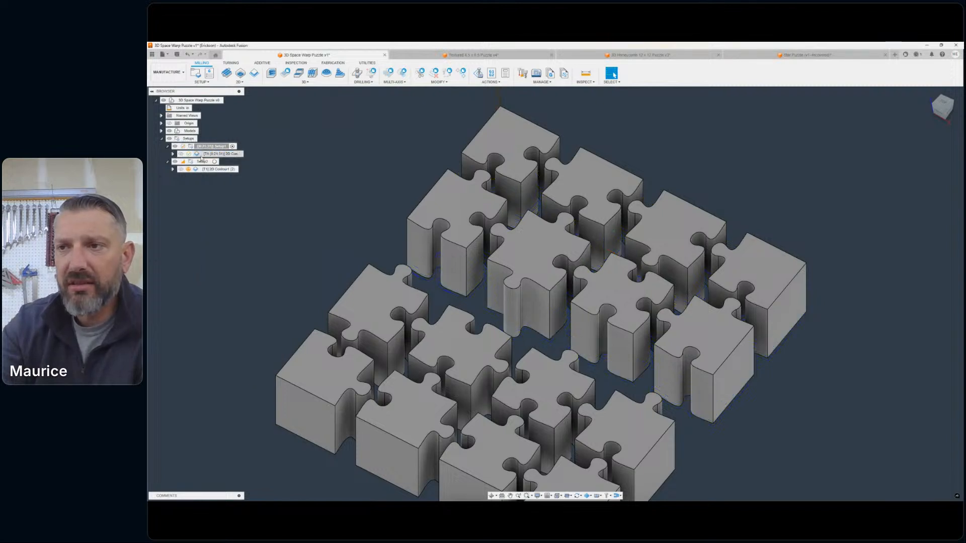
# - Display the remaining Setup1 contour's toolpath and cut stock for review, then clear the selection
pyautogui.click(201, 154)
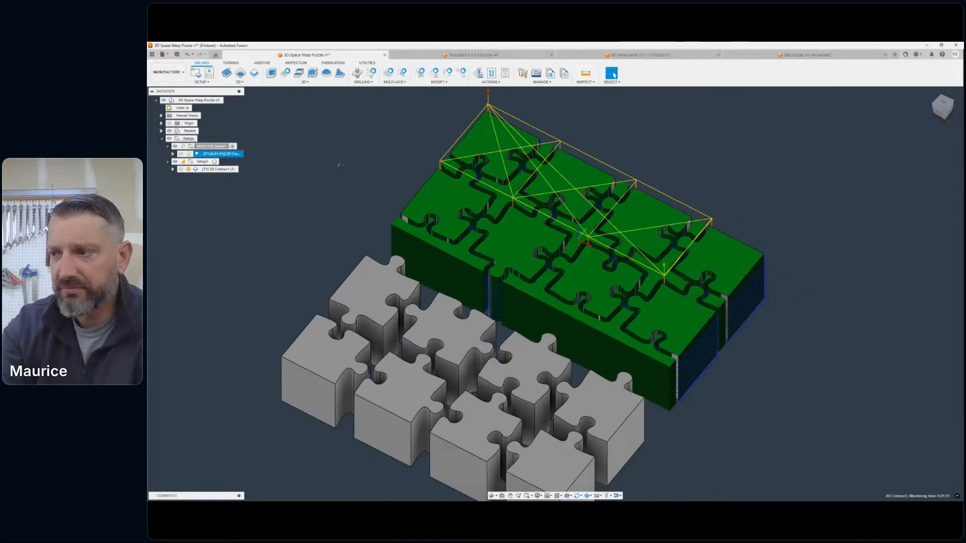
pyautogui.moveTo(339, 165); pyautogui.dragTo(384, 174, button='middle')
pyautogui.click(386, 182)
# - Edit Setup2 and change its stock mode to a relative size box with no additional stock
pyautogui.moveTo(396, 241); pyautogui.dragTo(423, 168, button='middle')
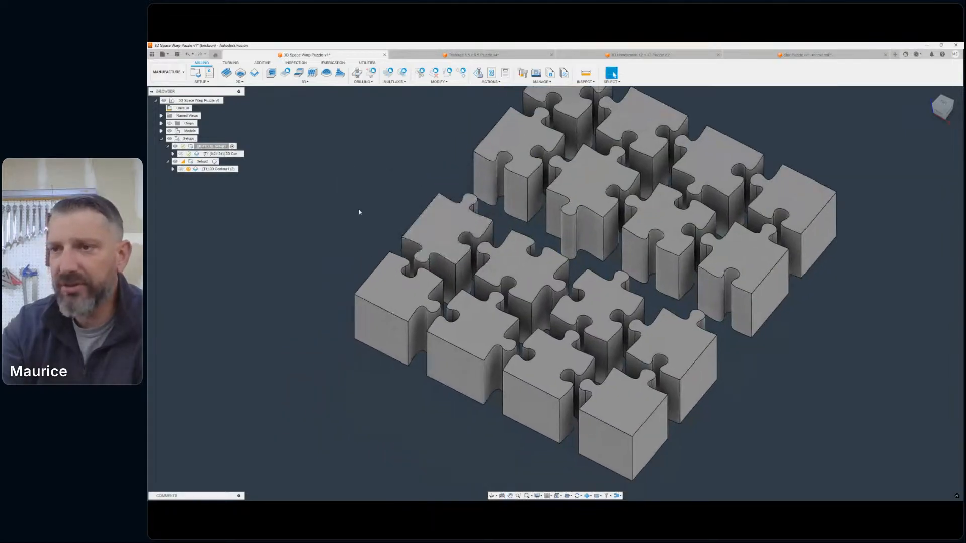
pyautogui.doubleClick(200, 162)
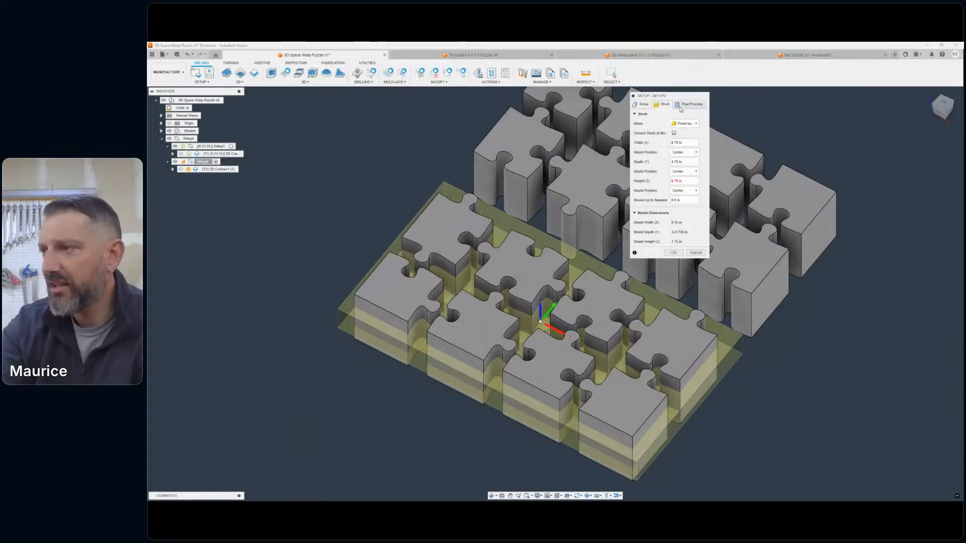
pyautogui.click(689, 123)
pyautogui.click(676, 139)
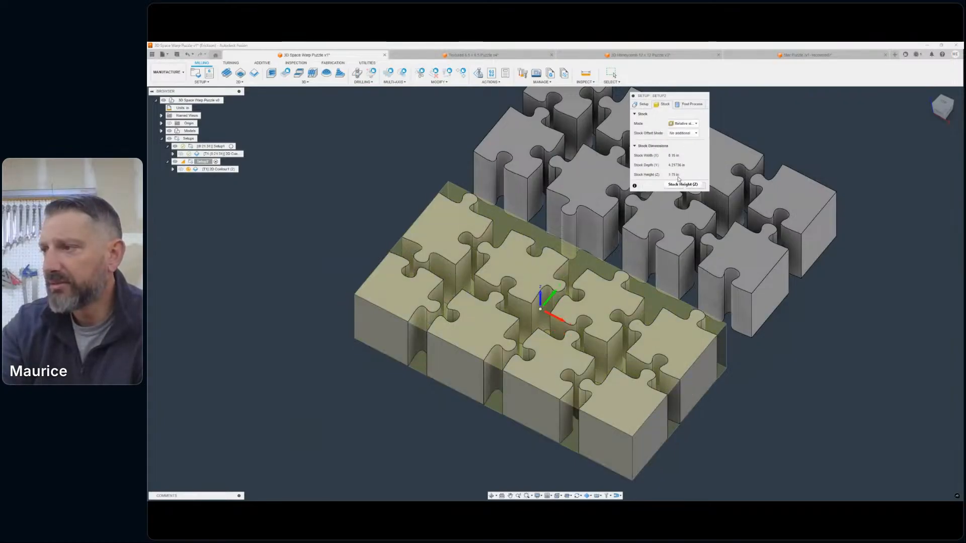
# - Use the centre point of the stock's top face as Setup2's work coordinate origin and accept the setup
pyautogui.click(643, 105)
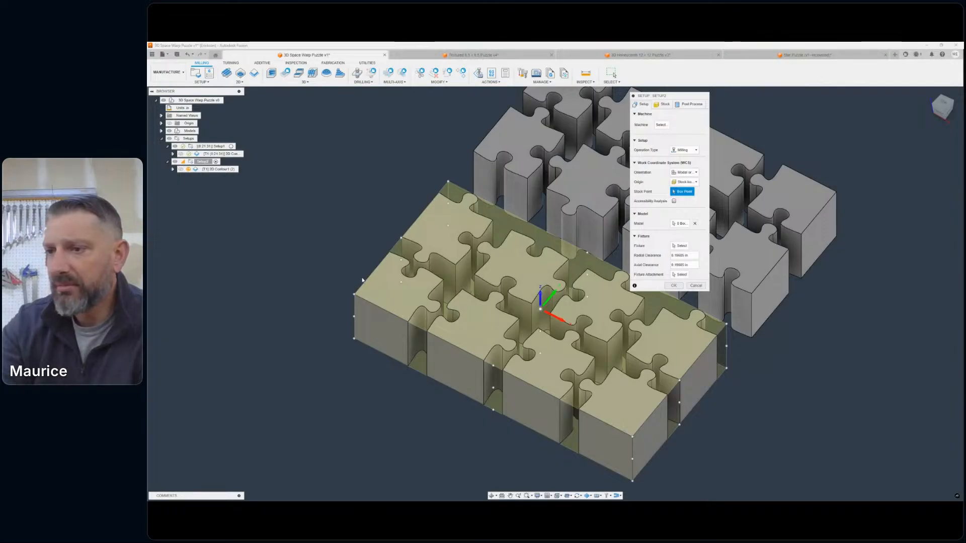
pyautogui.click(354, 294)
pyautogui.click(541, 310)
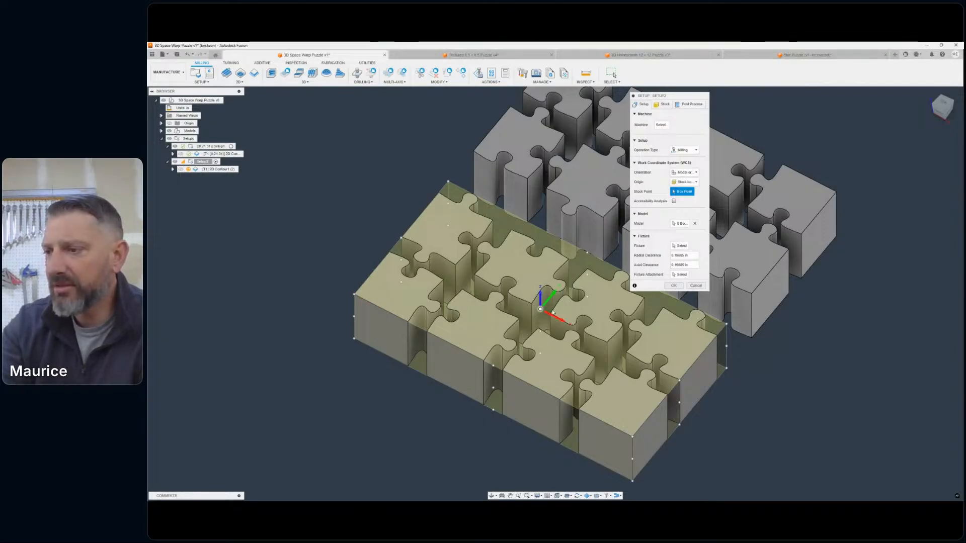
pyautogui.click(674, 286)
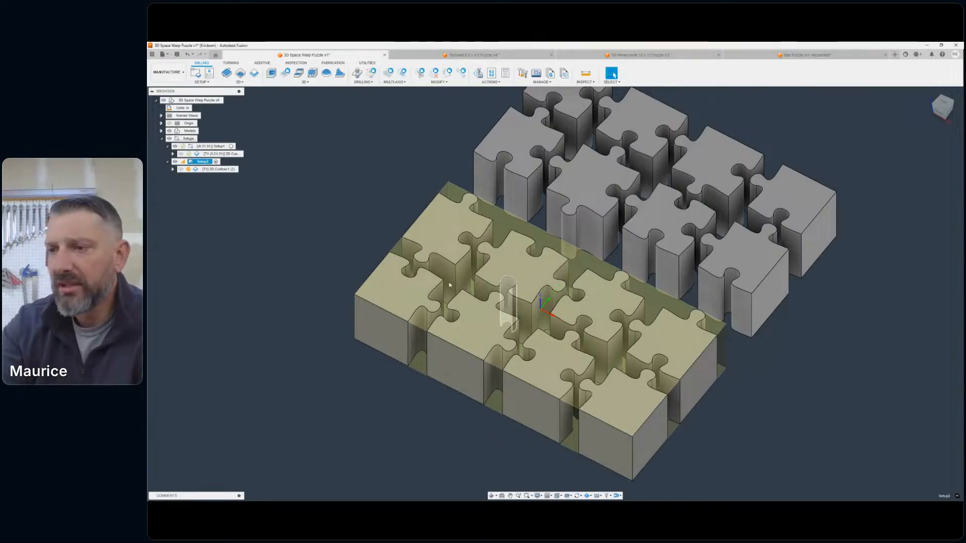
# - Edit Setup2's 2D contour and assign the 0.125 in diameter solid carbide spiral tool with Preset 1
pyautogui.doubleClick(216, 170)
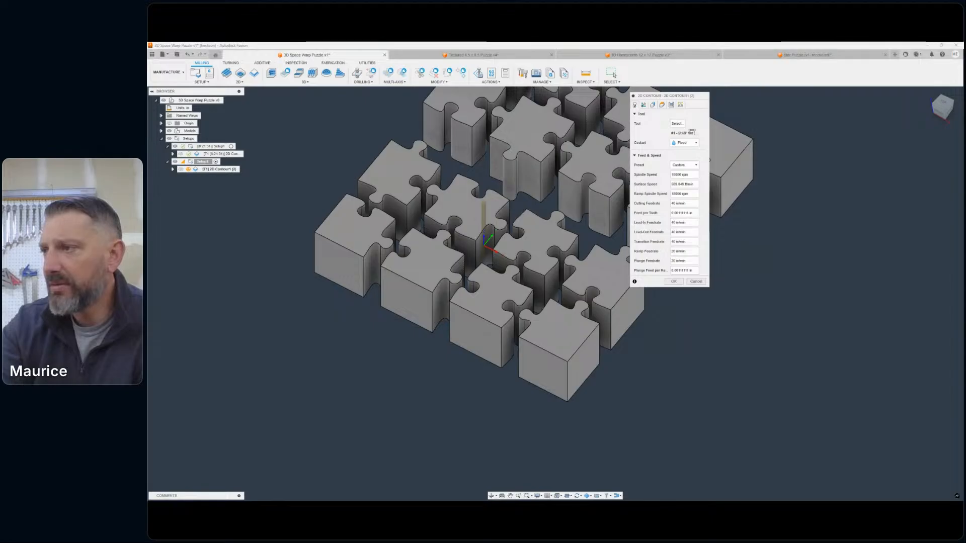
pyautogui.click(677, 123)
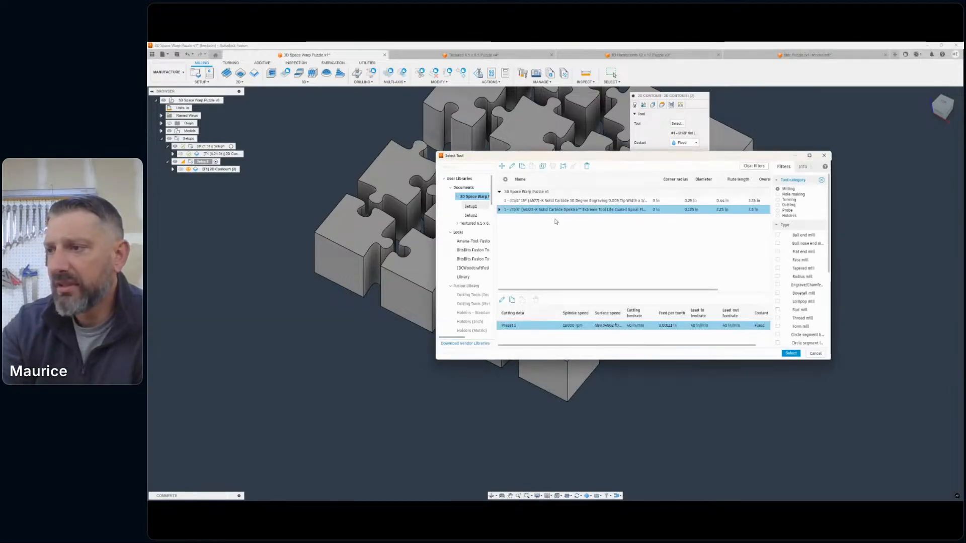
pyautogui.doubleClick(518, 208)
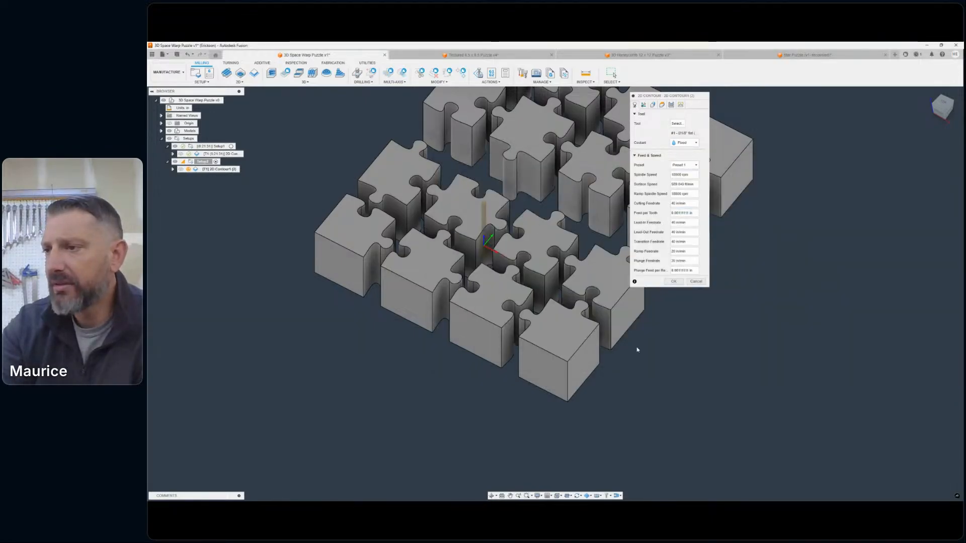
# - Review the Setup2 contour's geometry and heights, and set its maximum roughing stepdown to 0.2 in
pyautogui.click(652, 105)
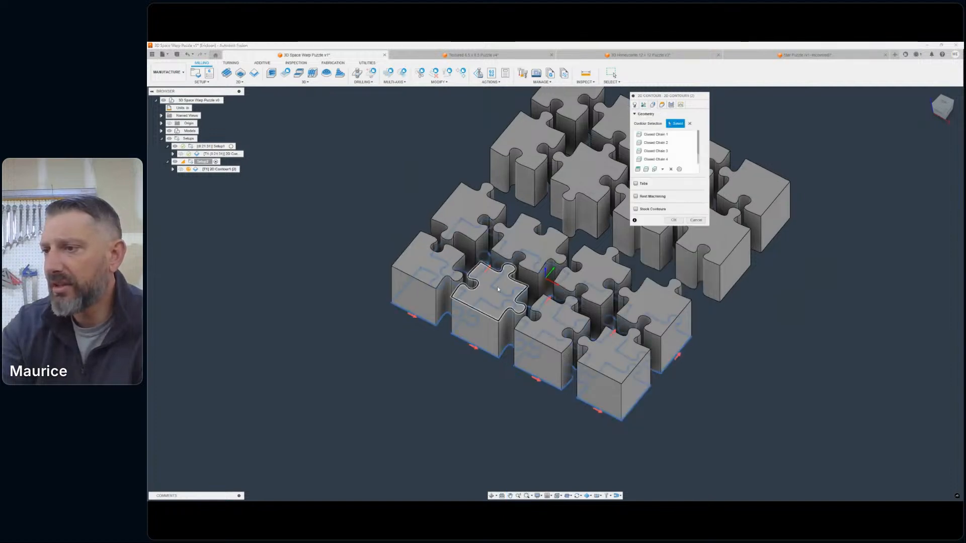
pyautogui.click(661, 104)
pyautogui.click(671, 105)
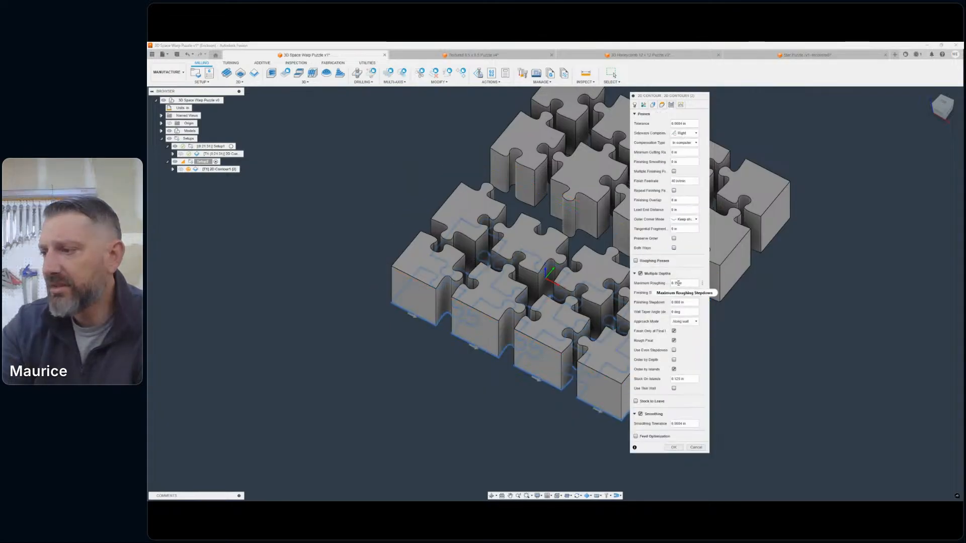
pyautogui.doubleClick(676, 282)
pyautogui.write('2')
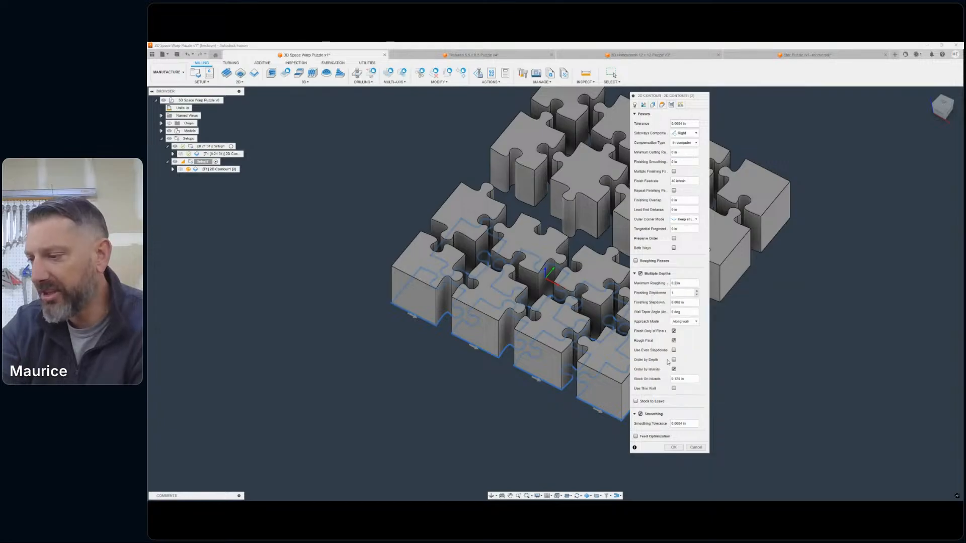
# - Replace the contour's preferred lead-in positions with a top corner point on each of the eight Setup2 pieces, and accept the operation
pyautogui.click(680, 105)
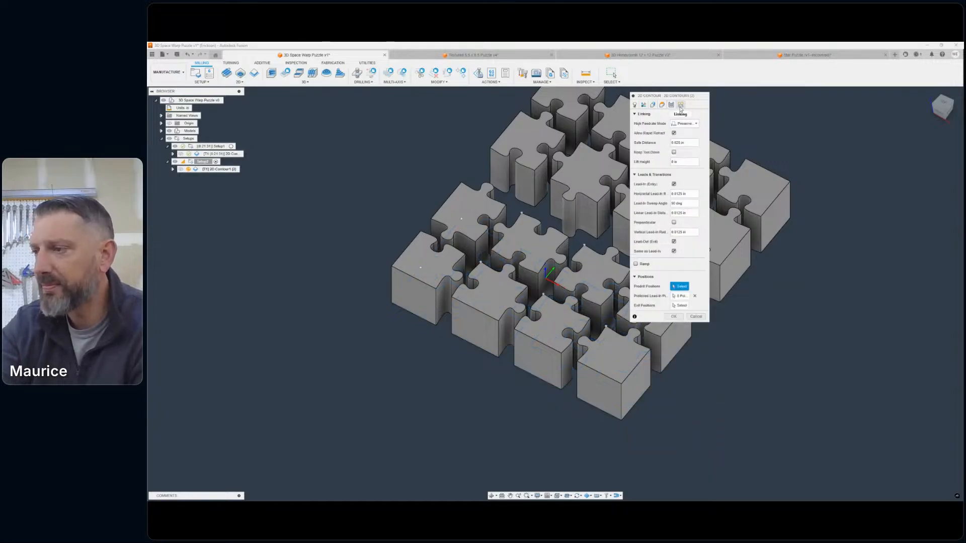
pyautogui.scroll(5, 472, 186)
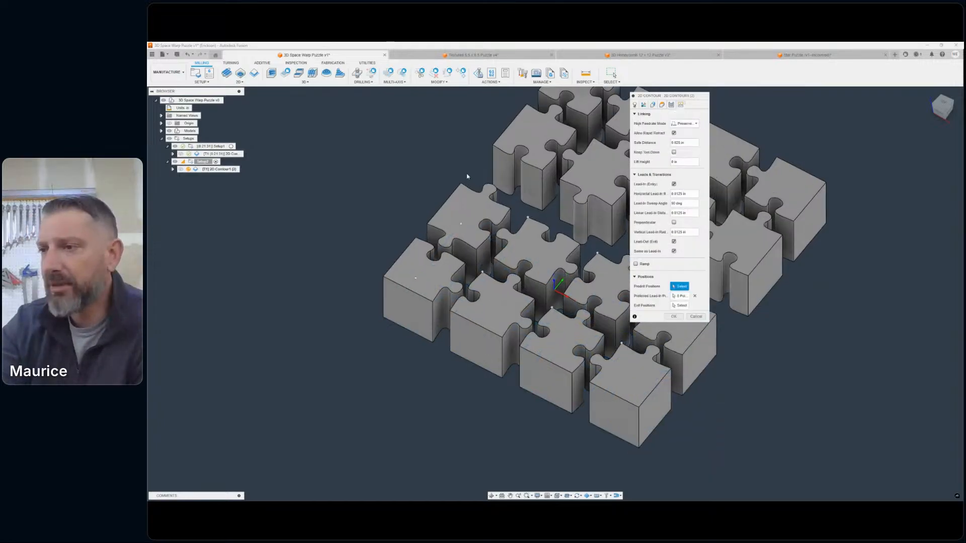
pyautogui.click(696, 296)
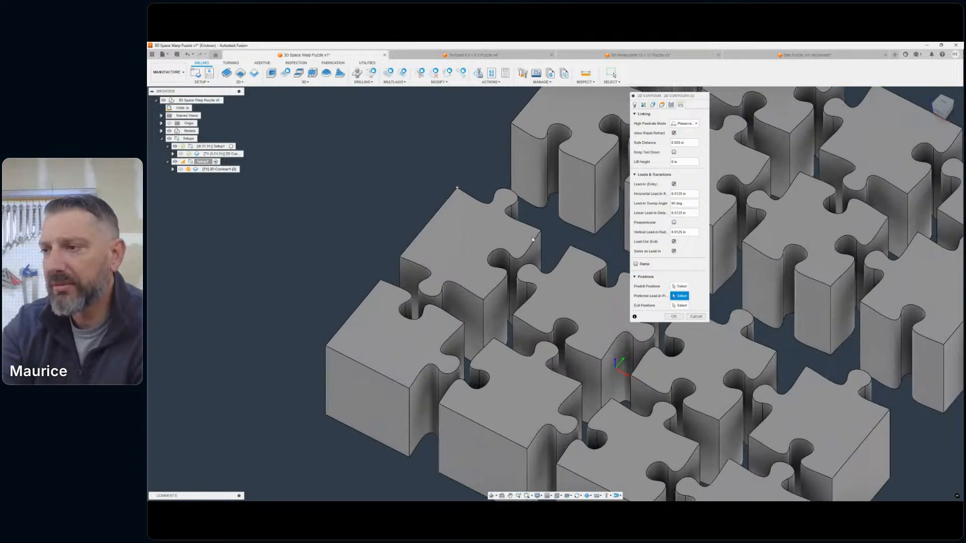
pyautogui.click(570, 246)
pyautogui.moveTo(559, 291); pyautogui.dragTo(357, 226, button='middle')
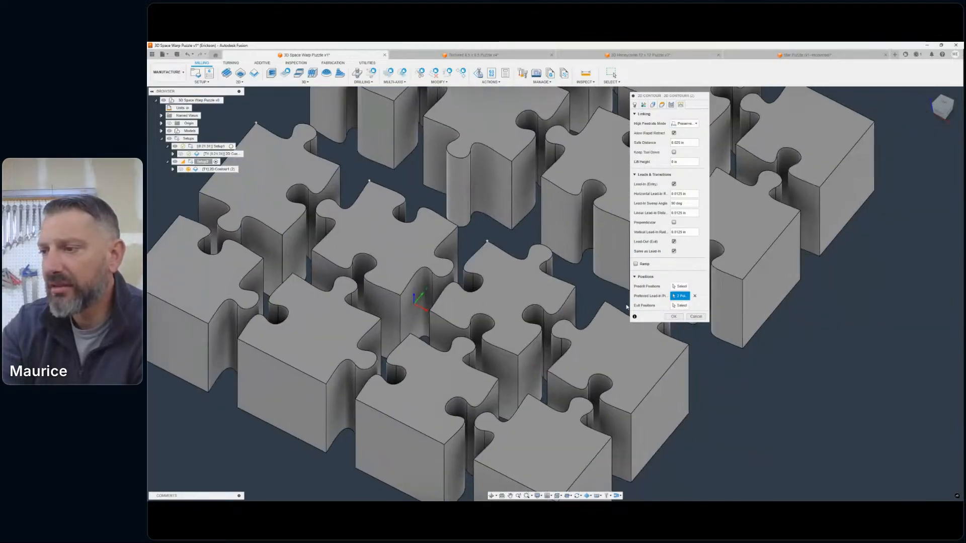
pyautogui.click(528, 393)
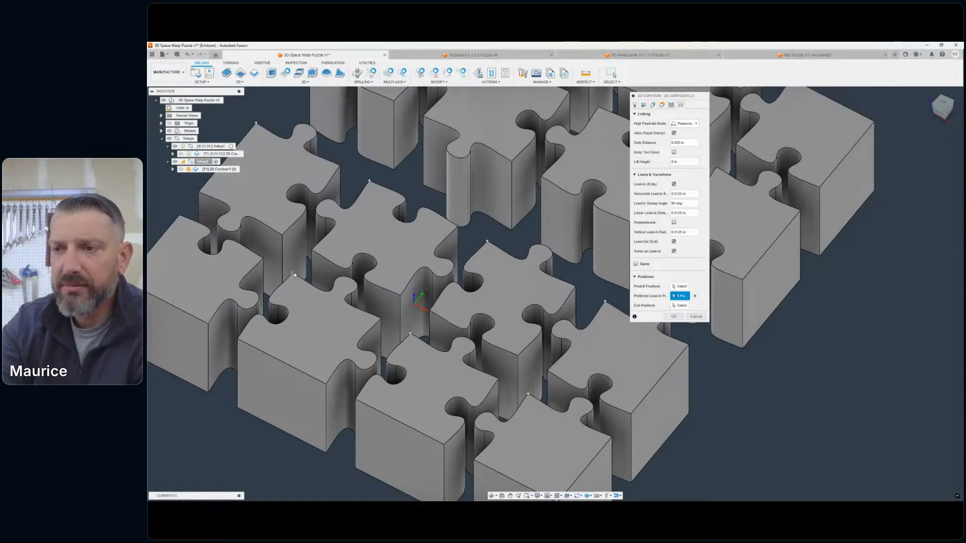
pyautogui.click(180, 215)
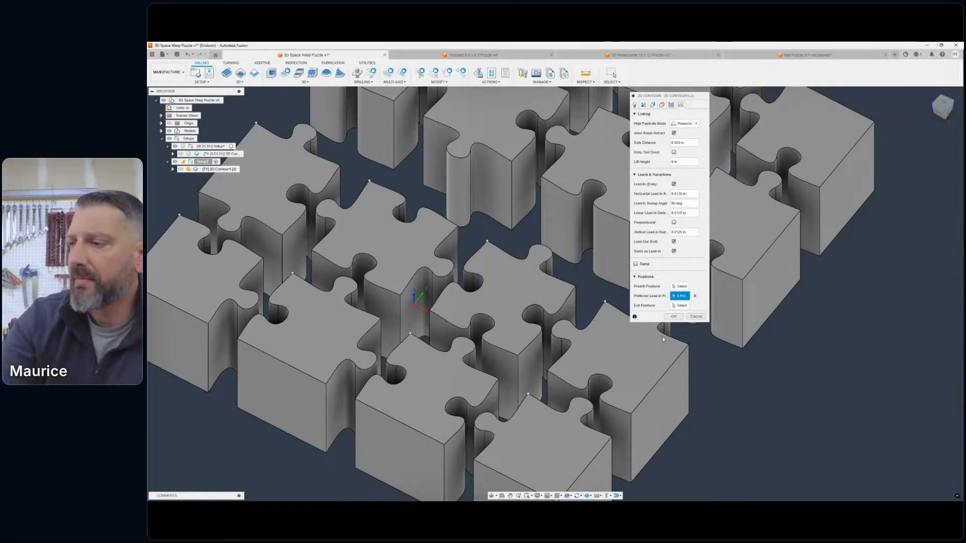
pyautogui.click(673, 317)
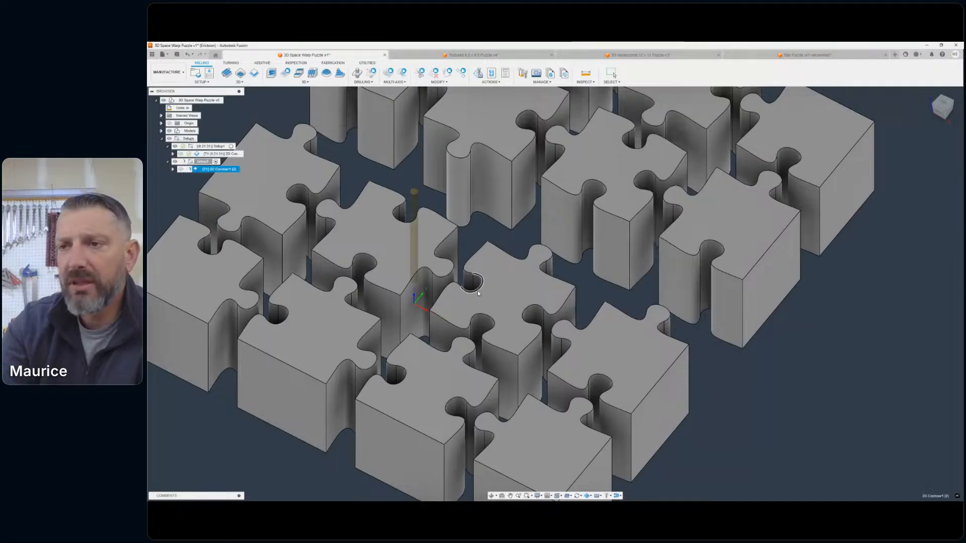
# - Examine Setup2's generated contour toolpath and cut stock around its eight puzzle pieces
pyautogui.scroll(-3, 403, 305)
pyautogui.scroll(-2, 406, 308)
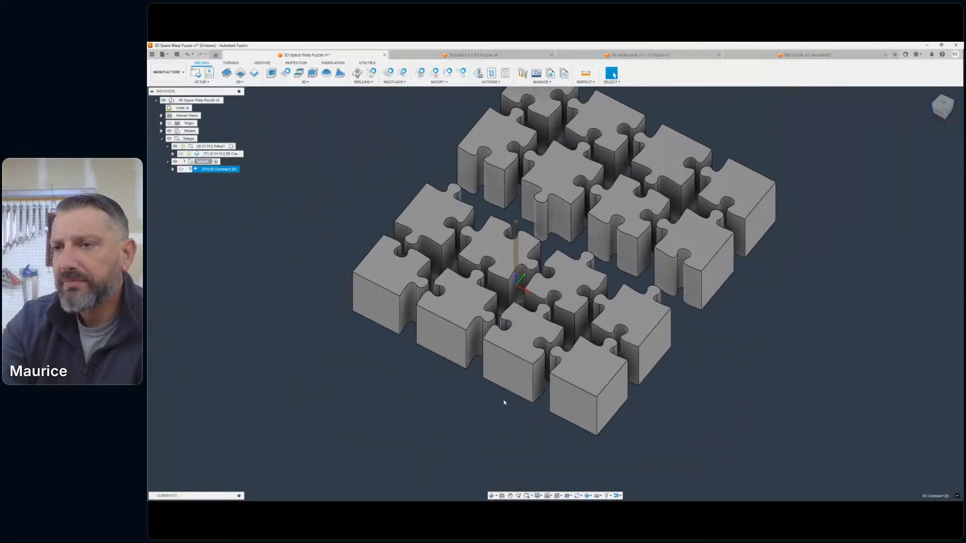
pyautogui.scroll(5, 450, 369)
pyautogui.scroll(-1, 449, 368)
pyautogui.moveTo(449, 369); pyautogui.dragTo(419, 378, button='middle')
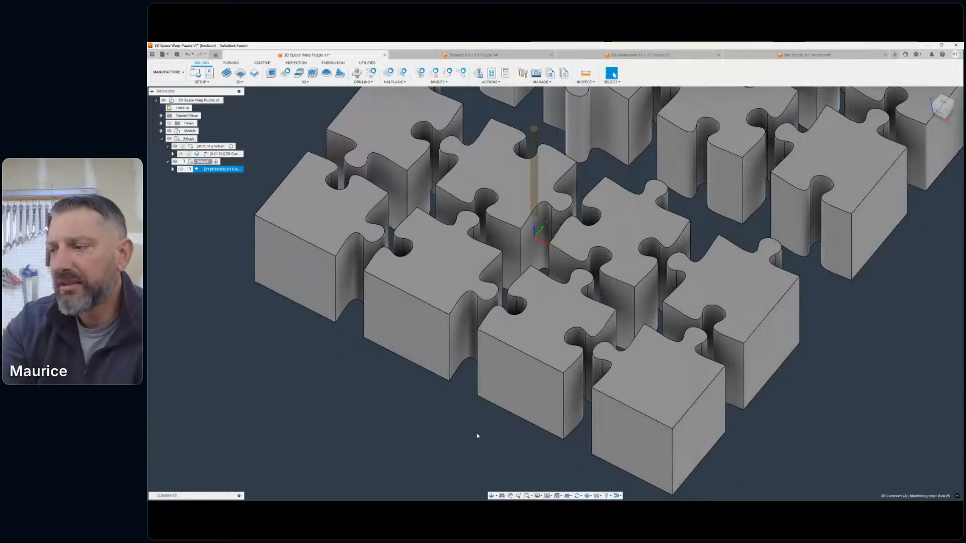
pyautogui.scroll(-5, 477, 436)
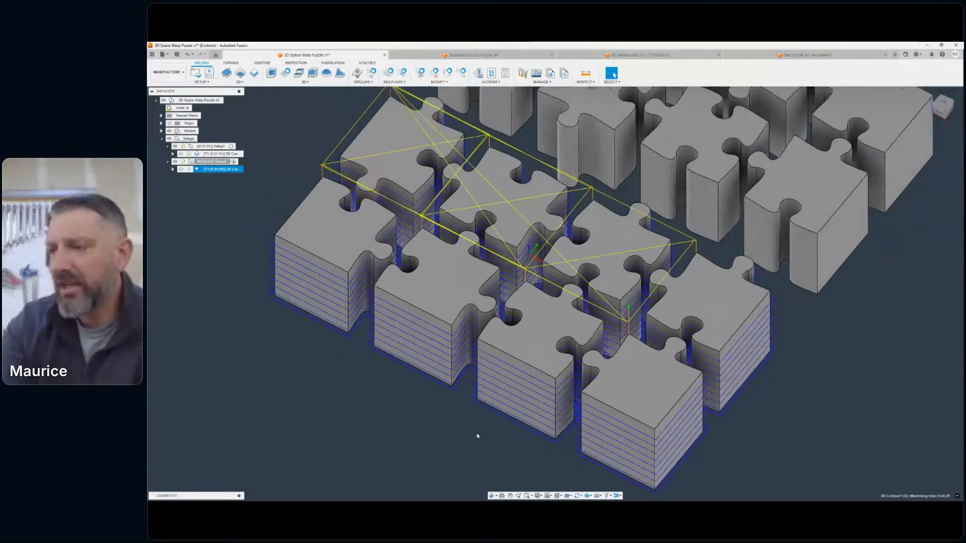
pyautogui.scroll(2, 630, 378)
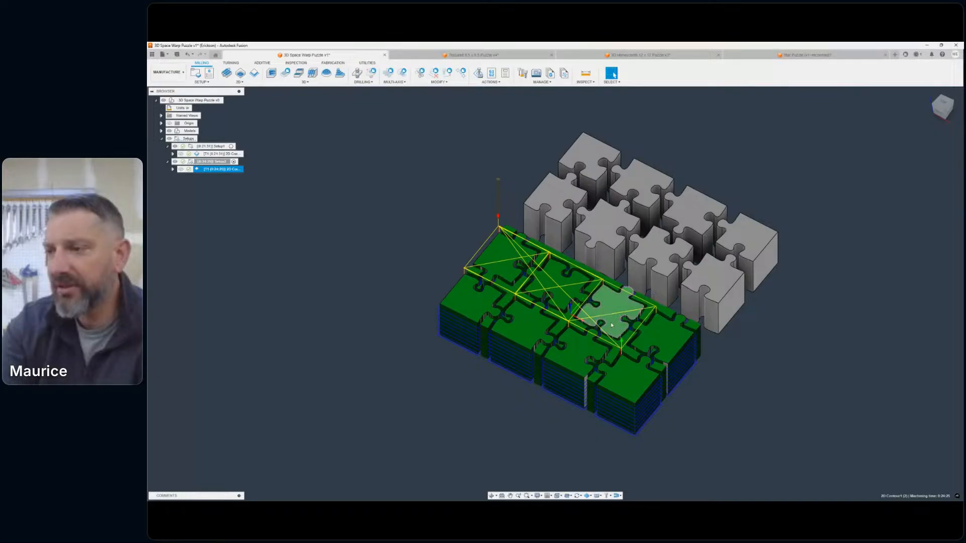
pyautogui.scroll(-3, 592, 314)
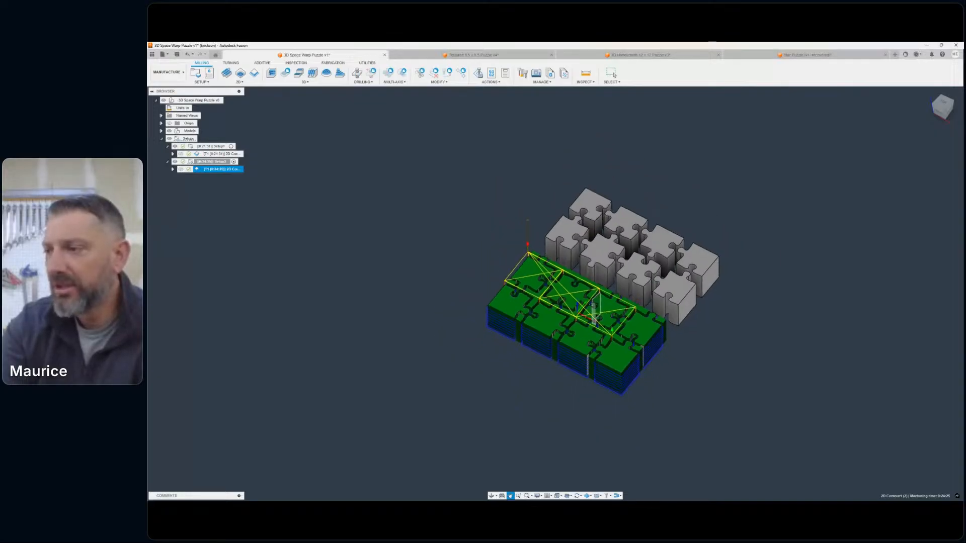
# - Simulate Setup1's 2D contour on its stock and play the simulation at a reduced speed
pyautogui.click(200, 155)
pyautogui.click(490, 81)
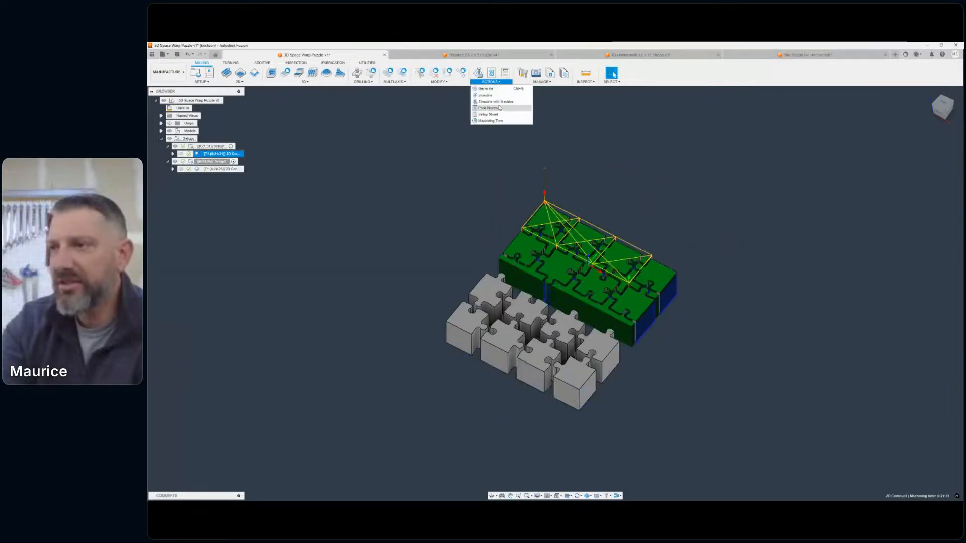
pyautogui.click(493, 96)
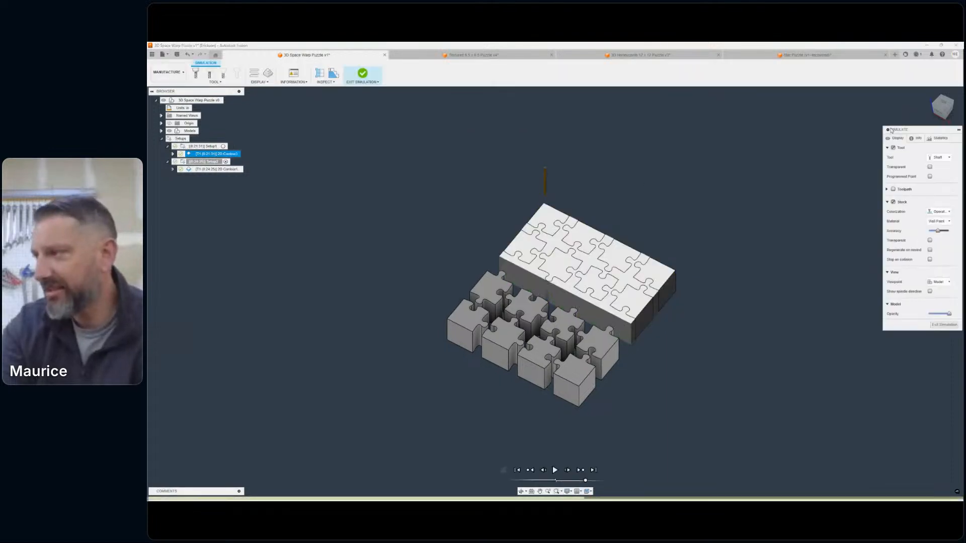
pyautogui.scroll(6, 588, 166)
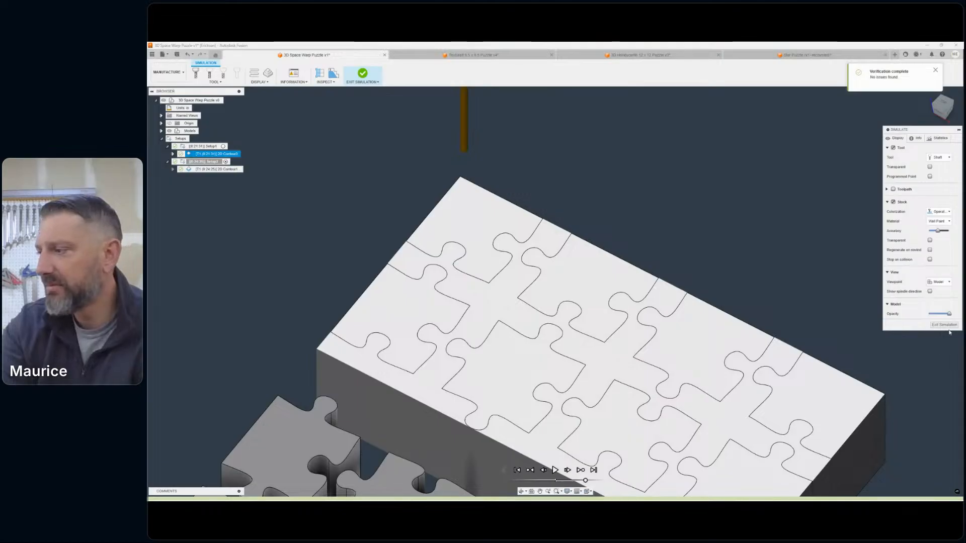
pyautogui.click(934, 71)
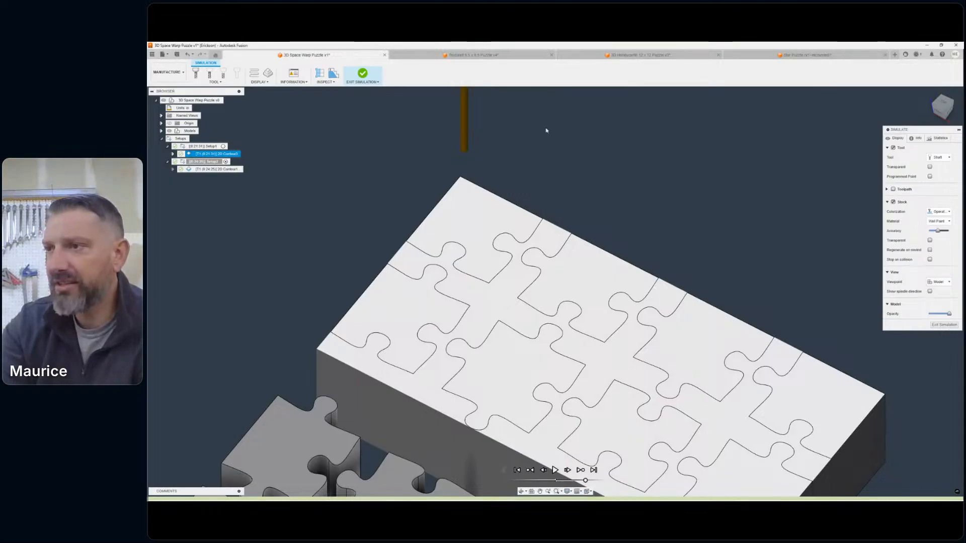
pyautogui.click(555, 470)
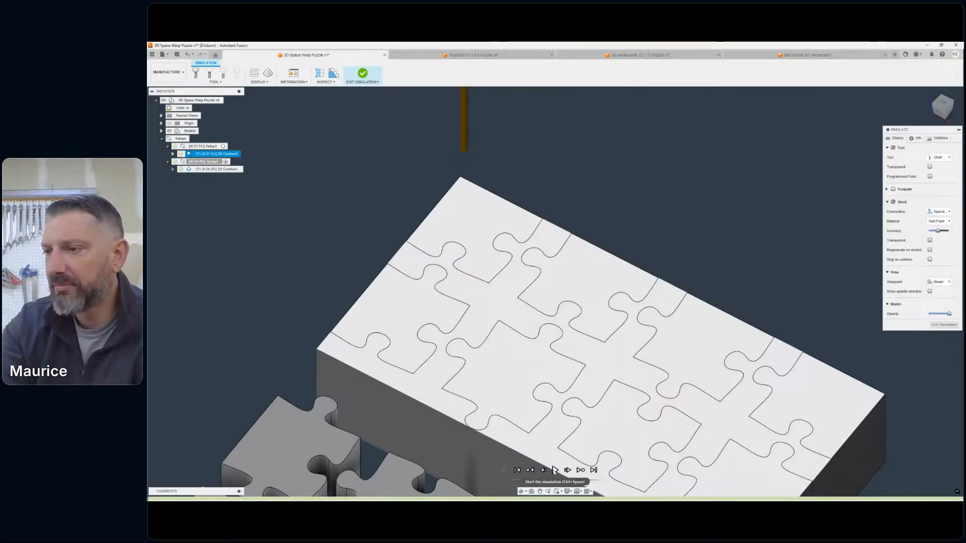
pyautogui.moveTo(585, 481); pyautogui.dragTo(563, 480)
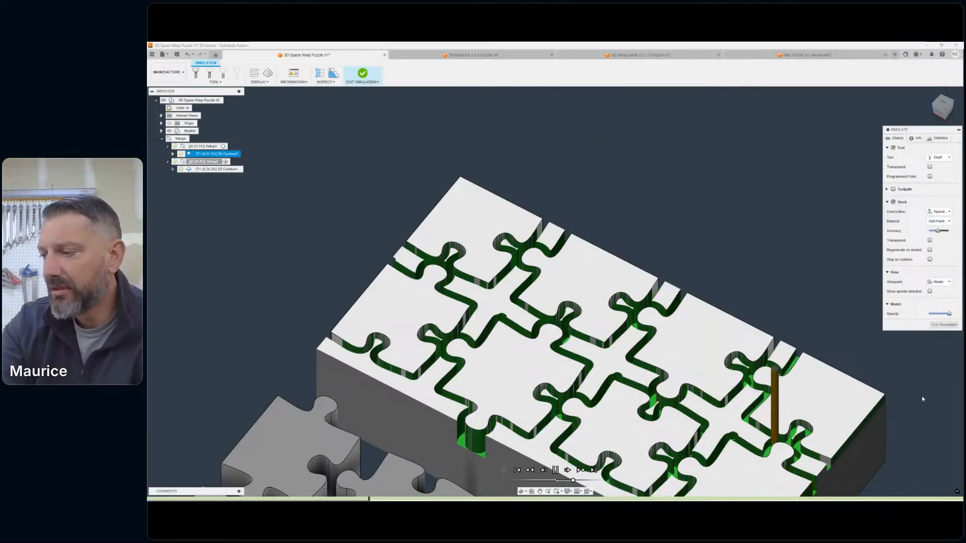
# - Inspect the simulated cuts between the Setup1 pieces up close, slow the playback further, and exit the simulation
pyautogui.moveTo(882, 366); pyautogui.dragTo(747, 203, button='middle')
pyautogui.scroll(5, 646, 274)
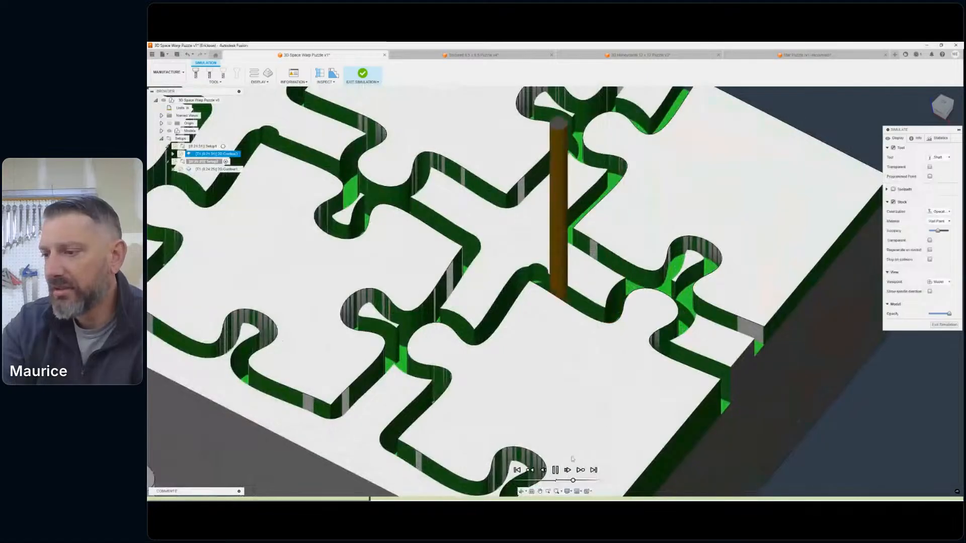
pyautogui.scroll(-5, 595, 345)
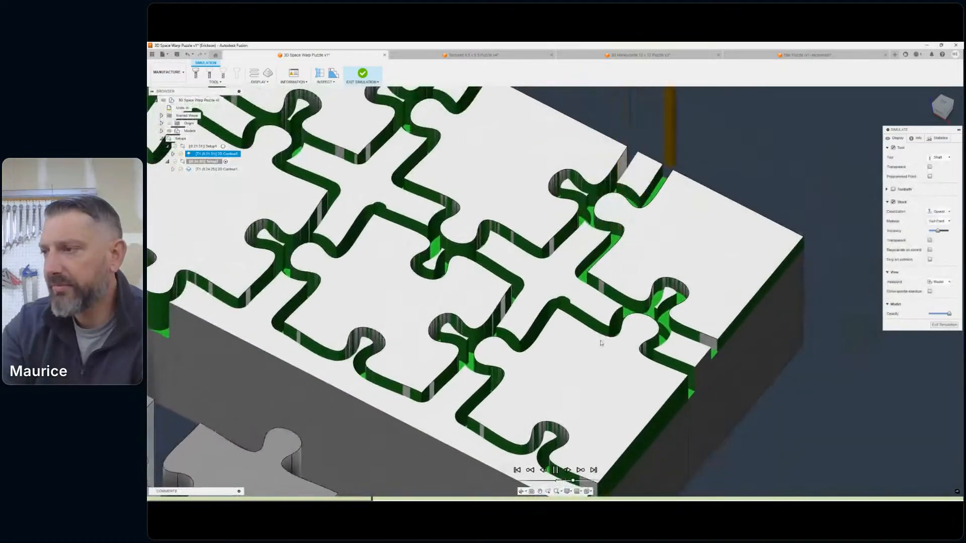
pyautogui.scroll(-2, 631, 274)
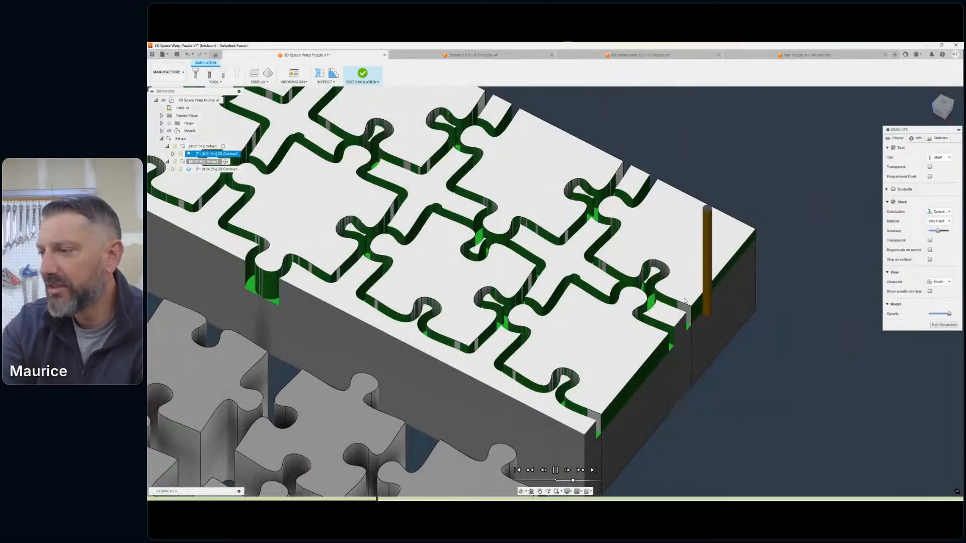
pyautogui.scroll(2, 744, 317)
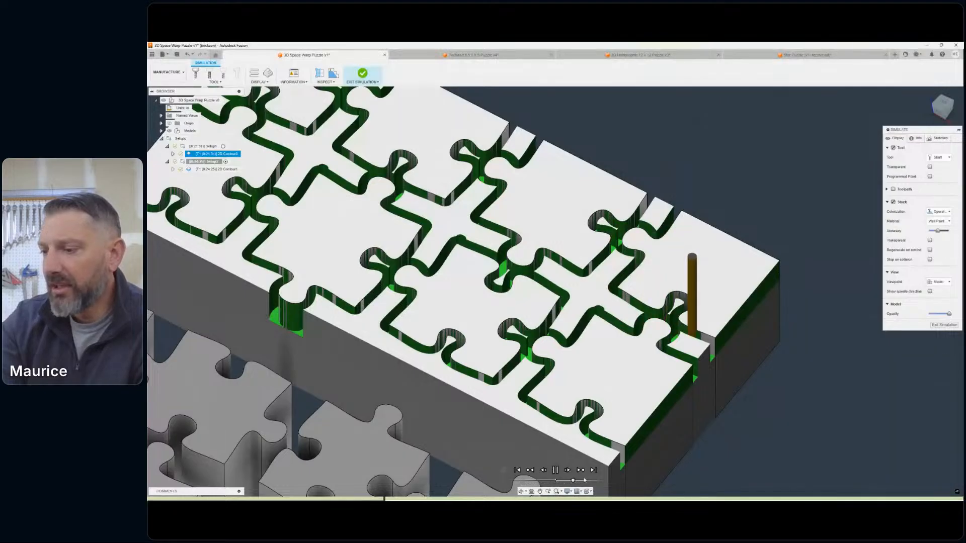
pyautogui.moveTo(574, 479); pyautogui.dragTo(547, 481)
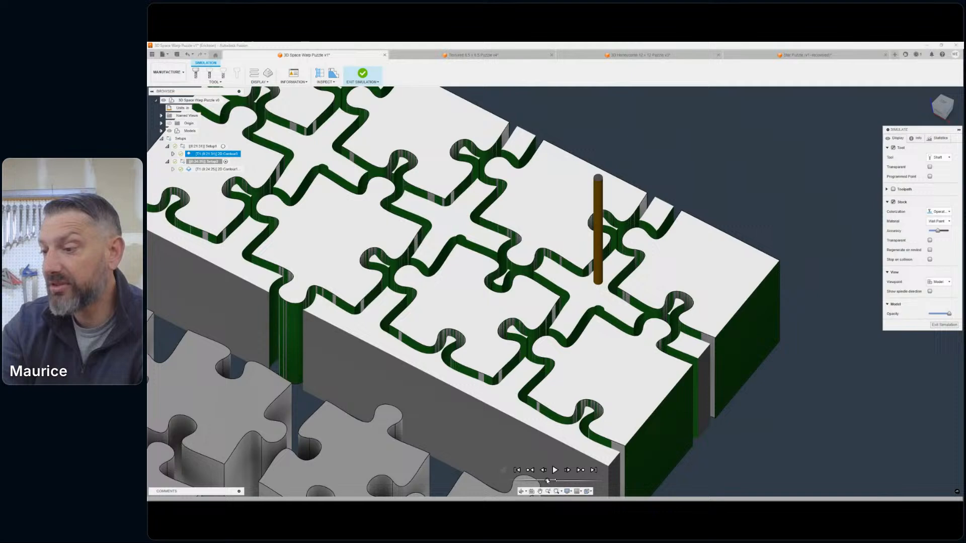
pyautogui.click(948, 326)
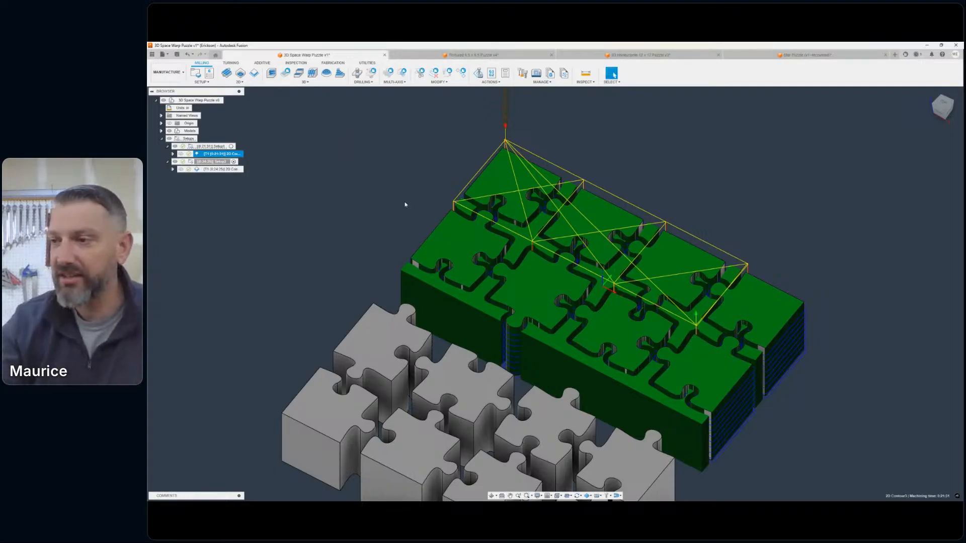
# - Look over both groups of puzzle pieces and switch from the Manufacture to the Design workspace
pyautogui.scroll(-2, 405, 204)
pyautogui.moveTo(406, 203); pyautogui.dragTo(541, 141, button='middle')
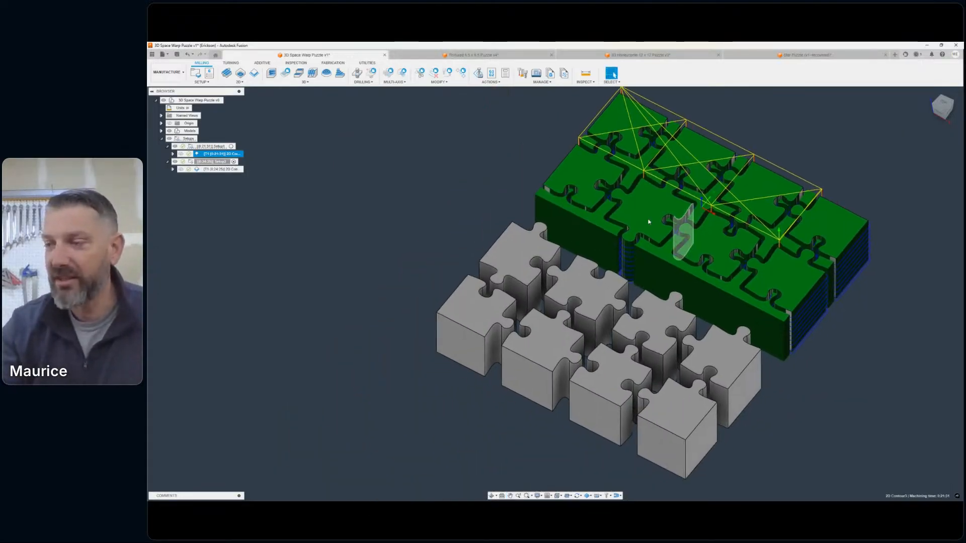
pyautogui.scroll(-3, 427, 208)
pyautogui.moveTo(427, 208); pyautogui.dragTo(380, 243, button='middle')
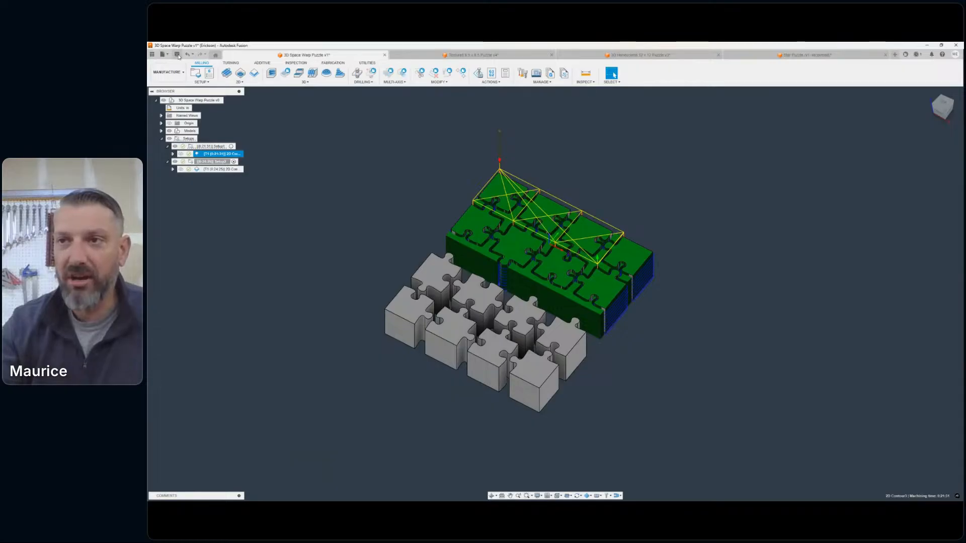
pyautogui.click(168, 72)
pyautogui.click(179, 84)
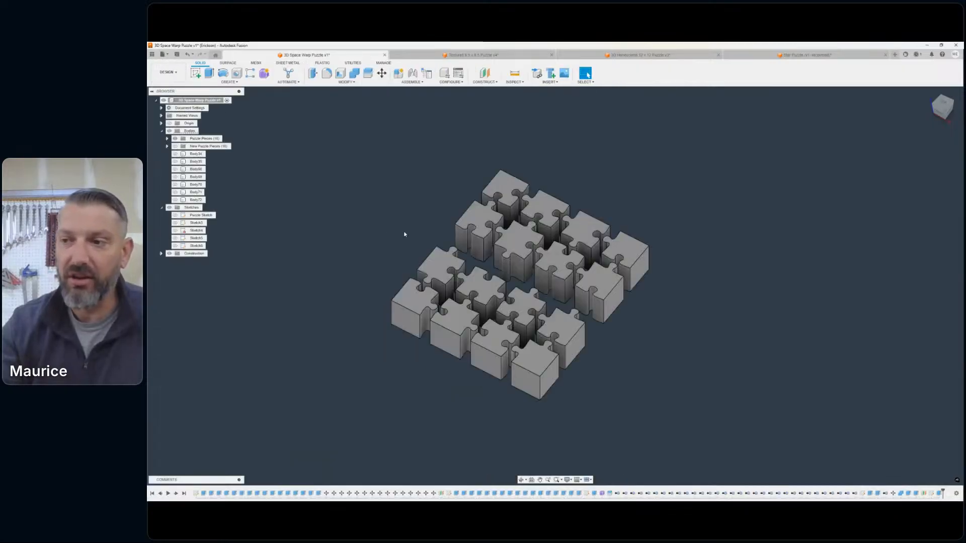
# - Hide the Puzzle Pieces group of bodies and show the square slab body with the warped top surface
pyautogui.scroll(-1, 381, 224)
pyautogui.moveTo(380, 223); pyautogui.dragTo(416, 209, button='middle')
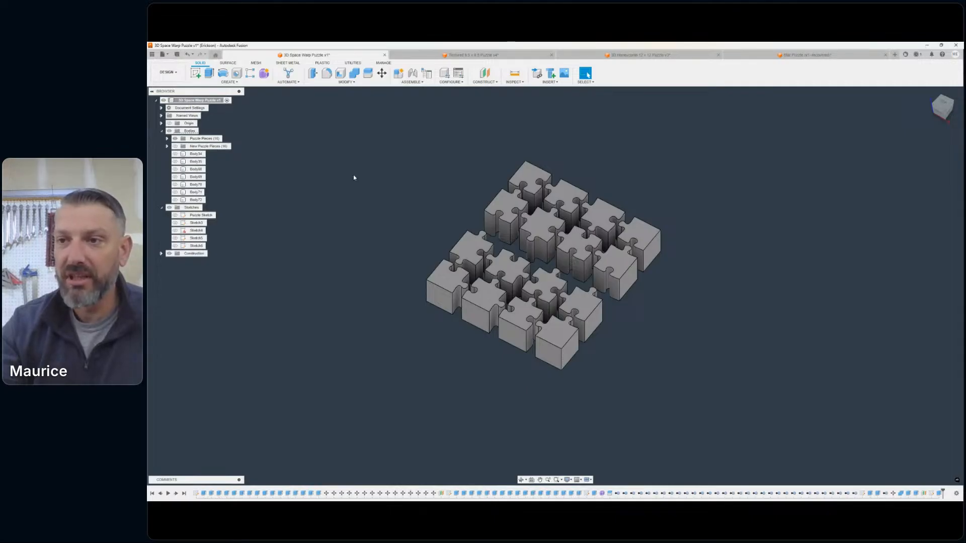
pyautogui.scroll(-1, 353, 176)
pyautogui.moveTo(353, 176); pyautogui.dragTo(312, 179, button='middle')
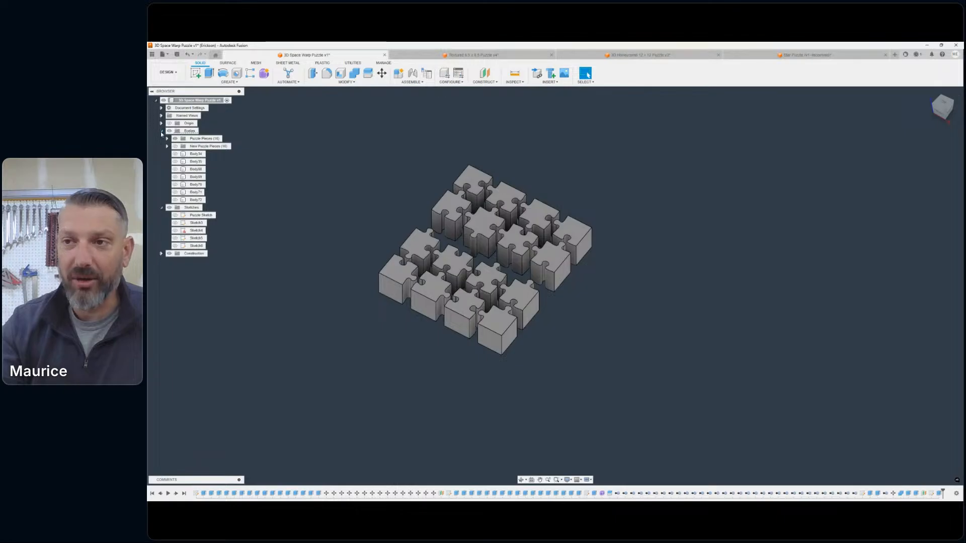
pyautogui.click(161, 131)
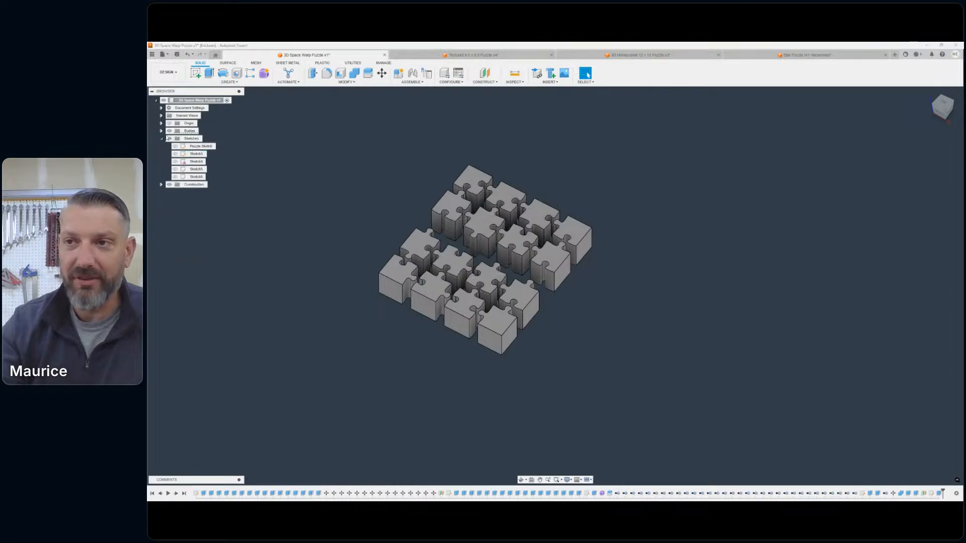
pyautogui.click(162, 132)
pyautogui.click(175, 139)
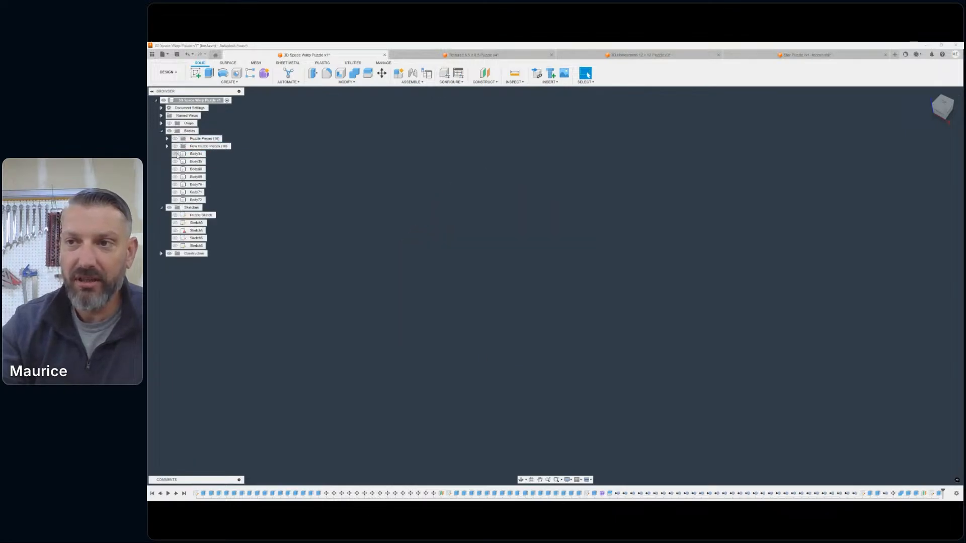
pyautogui.click(175, 161)
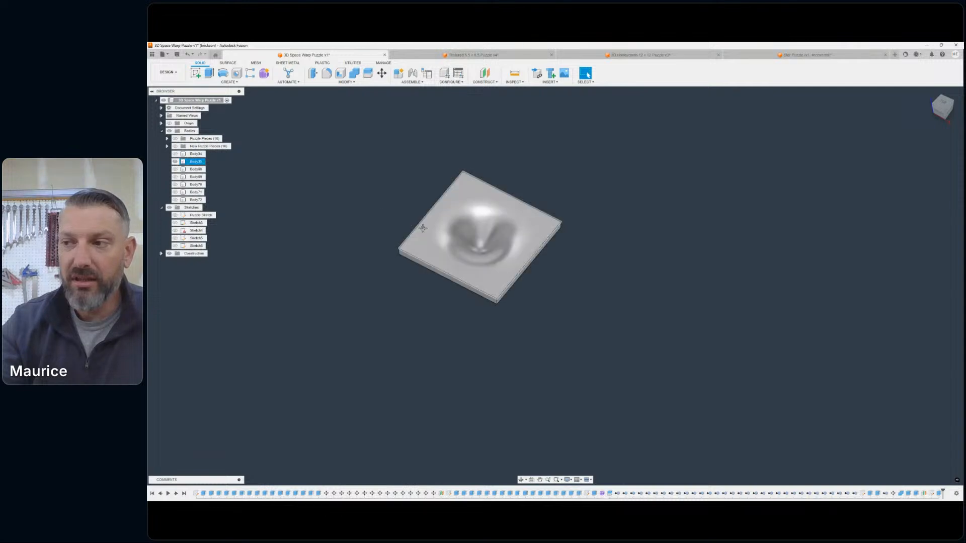
# - Examine the warped slab's dip and underside bulge at a low angle, showing and hiding the New Puzzle Pieces group for comparison
pyautogui.moveTo(422, 226); pyautogui.dragTo(470, 210, button='middle')
pyautogui.moveTo(943, 107); pyautogui.dragTo(939, 92)
pyautogui.moveTo(533, 231)
pyautogui.keyDown('shift'); pyautogui.mouseDown(button='middle')
pyautogui.moveTo(544, 205)
pyautogui.moveTo(549, 237)
pyautogui.moveTo(537, 251)
pyautogui.moveTo(540, 214)
pyautogui.moveTo(593, 169)
pyautogui.mouseUp(button='middle'); pyautogui.keyUp('shift')
pyautogui.scroll(5, 539, 200)
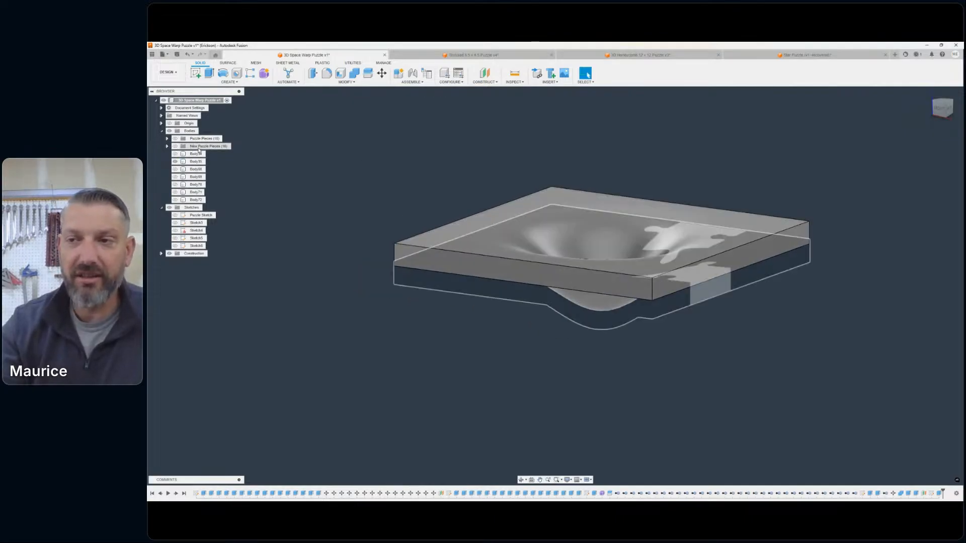
pyautogui.click(175, 146)
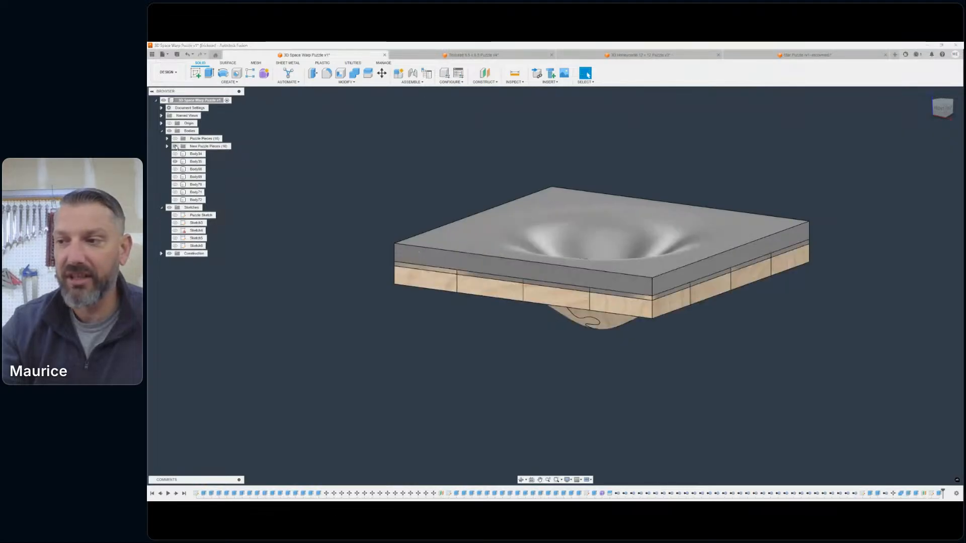
pyautogui.click(176, 146)
pyautogui.moveTo(412, 204); pyautogui.dragTo(350, 202, button='middle')
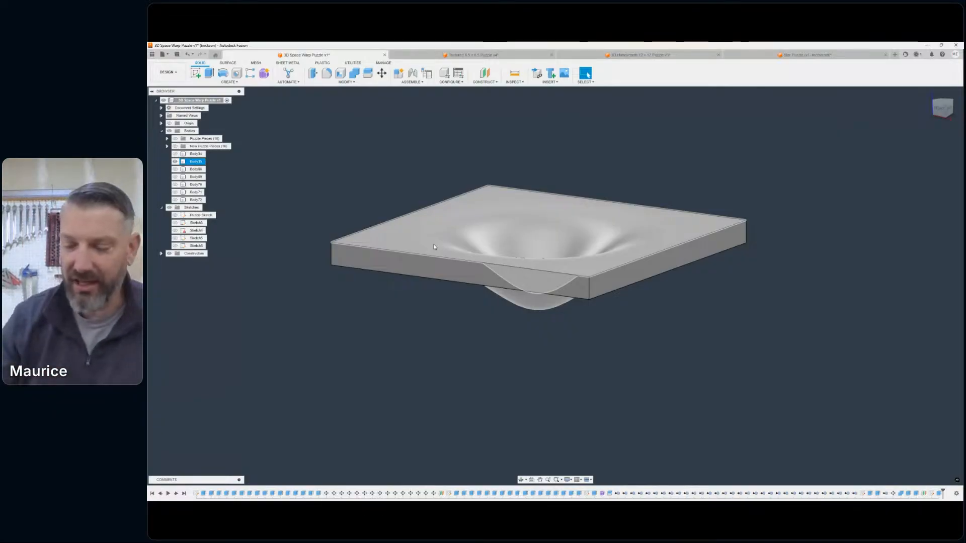
pyautogui.moveTo(457, 215); pyautogui.dragTo(540, 208, button='middle')
# - Switch to the Manufacture workspace and start a new milling setup
pyautogui.click(165, 72)
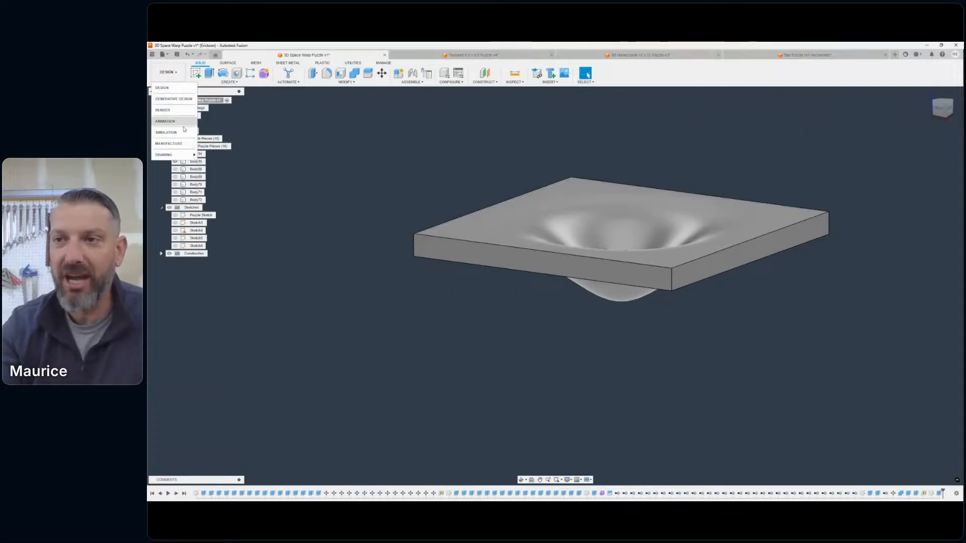
pyautogui.click(171, 139)
pyautogui.scroll(-2, 444, 205)
pyautogui.moveTo(451, 190); pyautogui.dragTo(405, 205, button='middle')
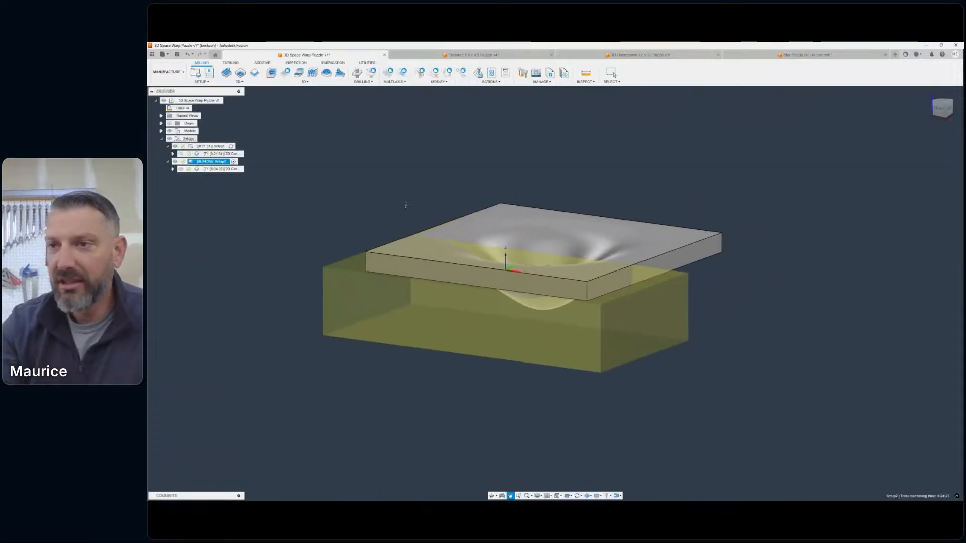
pyautogui.click(257, 163)
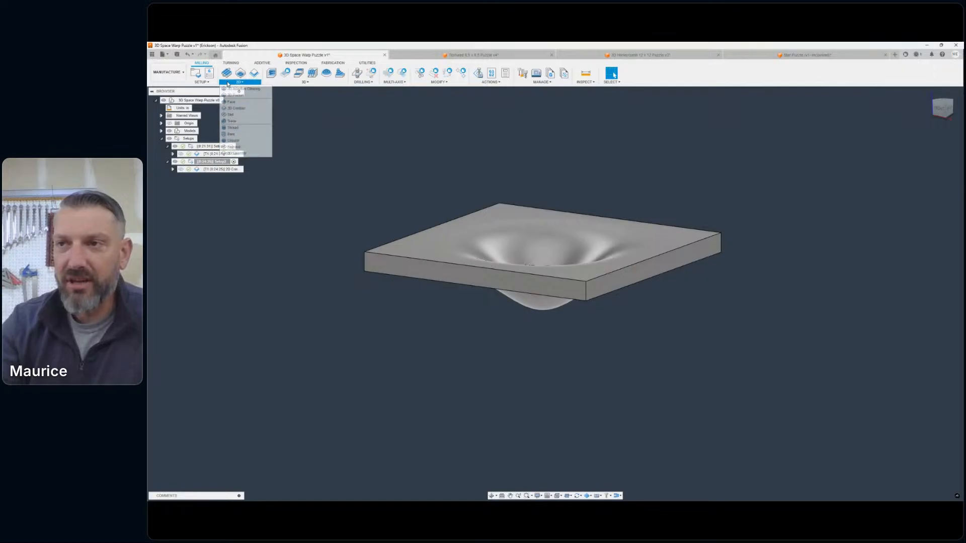
pyautogui.click(201, 82)
pyautogui.click(206, 91)
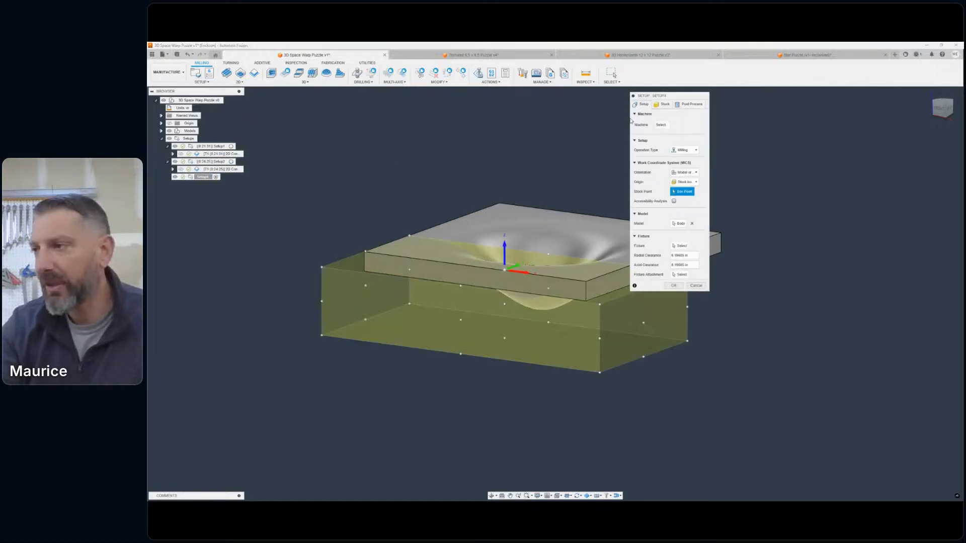
# - Set the new setup's stock to a relative size box with no additional stock
pyautogui.click(663, 104)
pyautogui.click(644, 104)
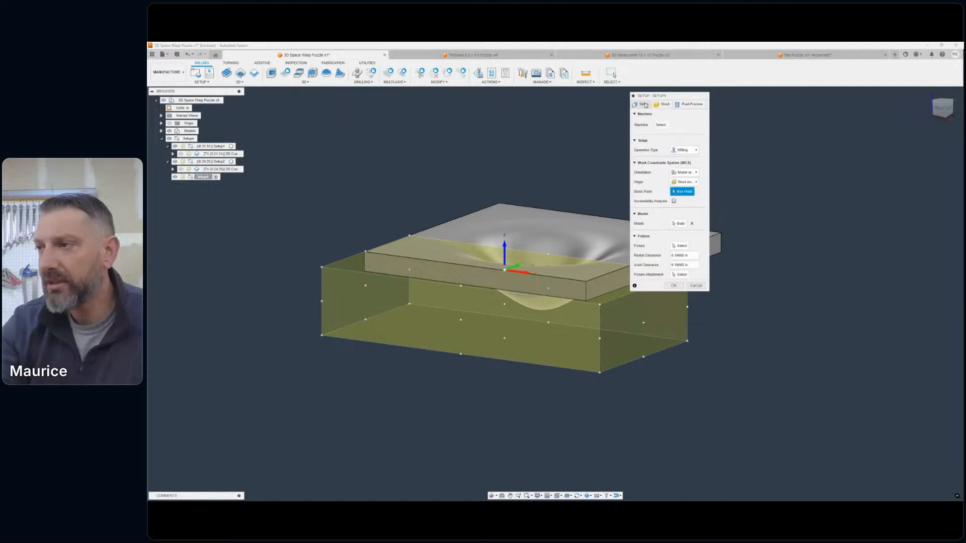
pyautogui.click(663, 105)
pyautogui.click(684, 123)
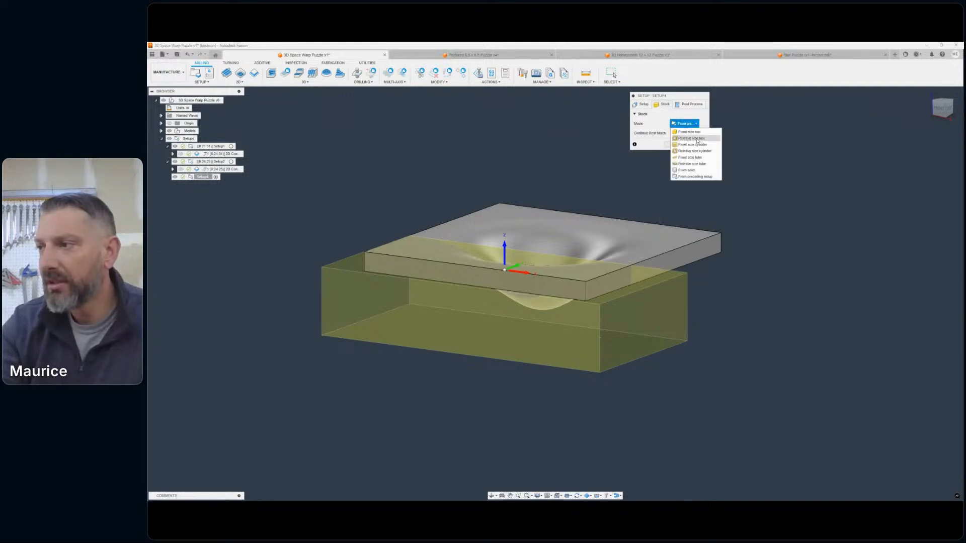
pyautogui.click(697, 142)
pyautogui.click(689, 142)
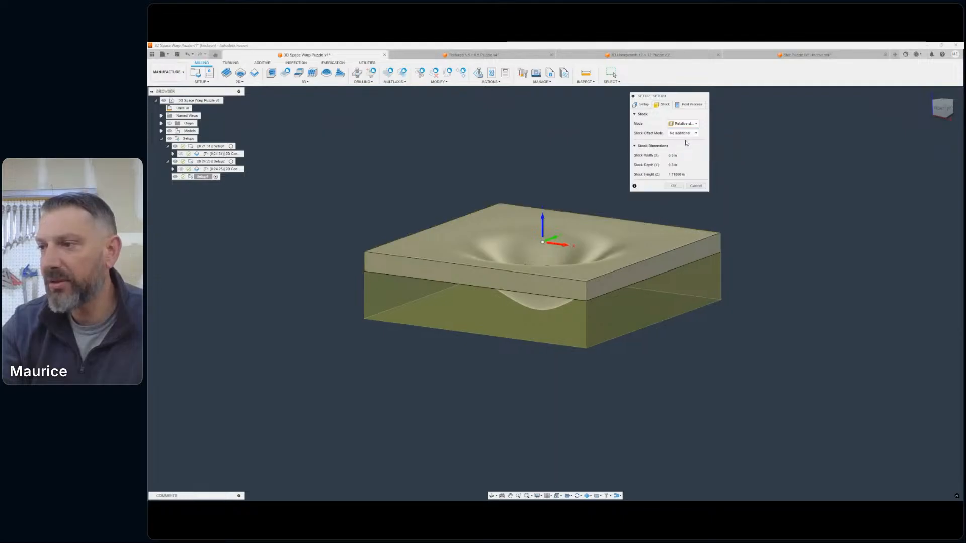
# - Examine the box stock around the warped slab and cancel the new setup
pyautogui.moveTo(936, 108)
pyautogui.mouseDown()
pyautogui.moveTo(948, 148)
pyautogui.moveTo(923, 141)
pyautogui.moveTo(906, 103)
pyautogui.moveTo(925, 105)
pyautogui.moveTo(918, 113)
pyautogui.mouseUp()
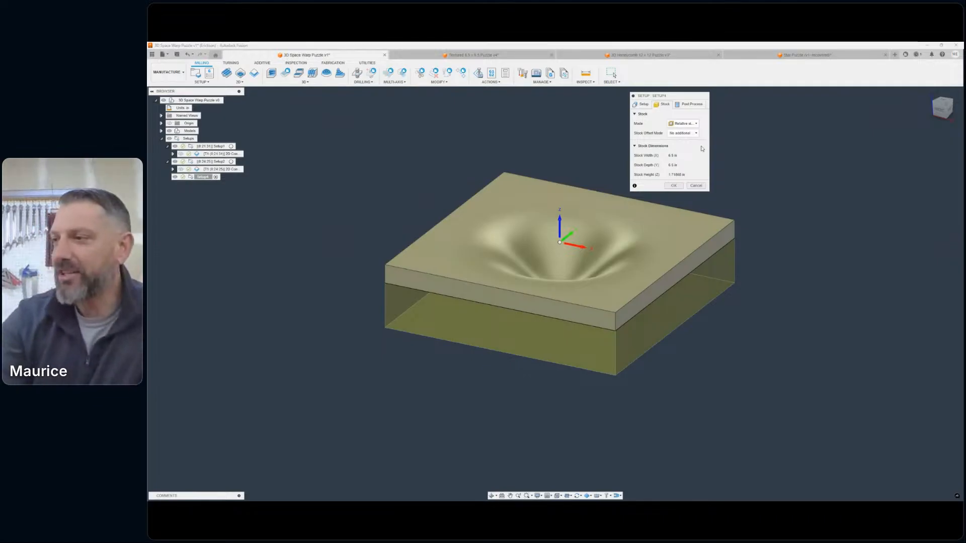
pyautogui.moveTo(664, 96); pyautogui.dragTo(787, 143)
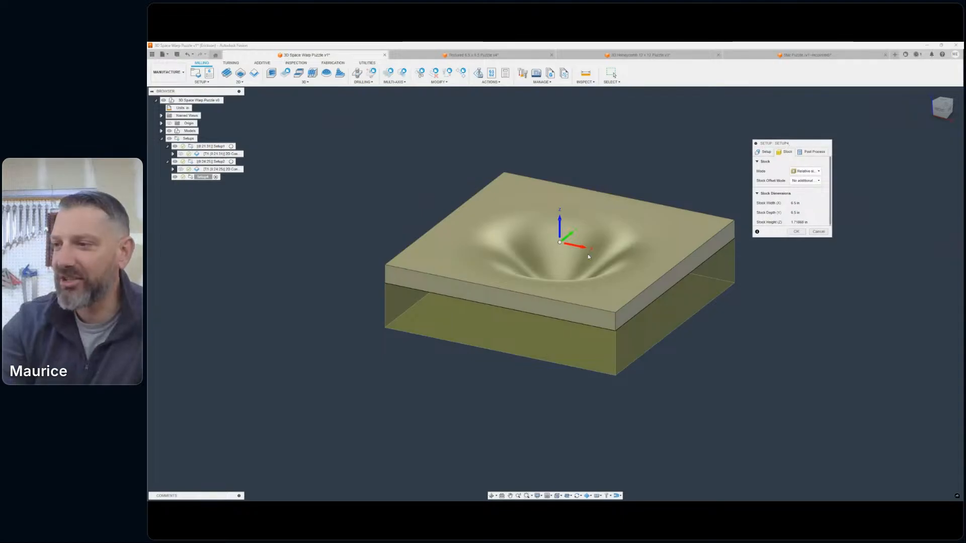
pyautogui.scroll(-2, 586, 261)
pyautogui.moveTo(587, 271); pyautogui.dragTo(505, 259, button='middle')
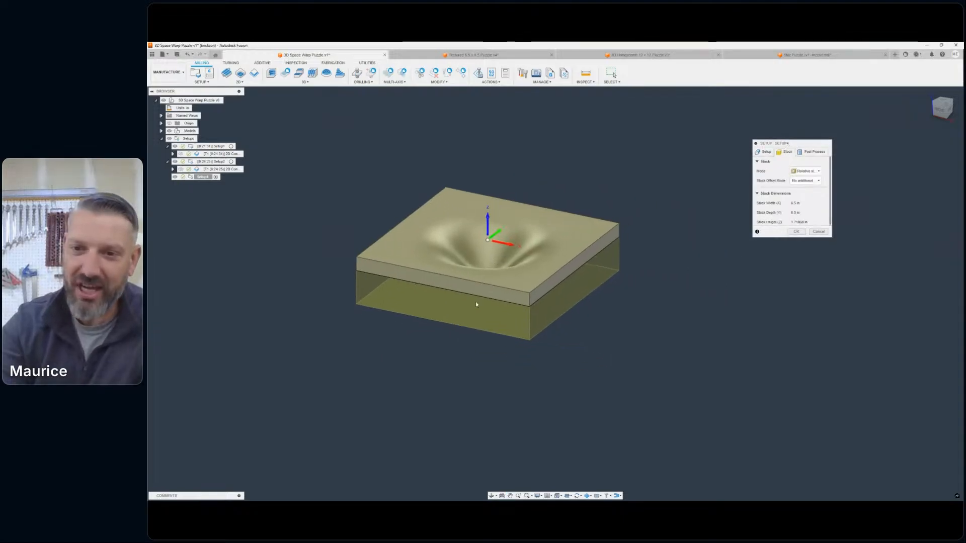
pyautogui.moveTo(417, 219); pyautogui.dragTo(448, 218, button='middle')
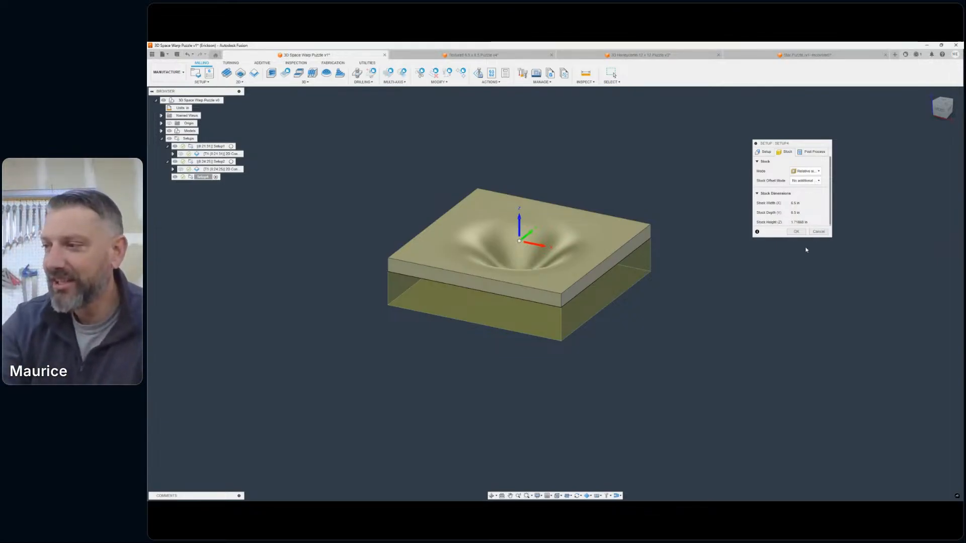
pyautogui.click(818, 231)
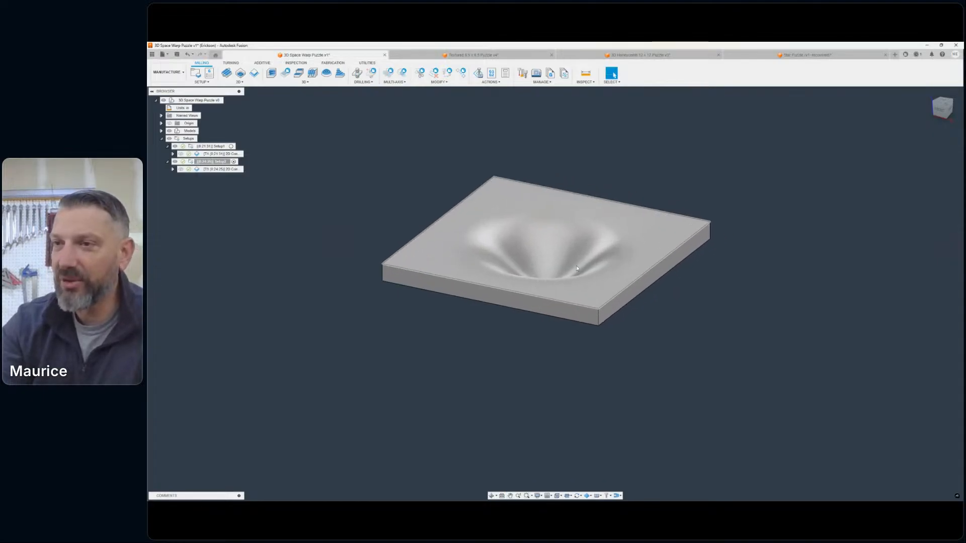
# - Return to the Design workspace, copy the warped slab body with Move/Copy, and rotate the copy 180 degrees about the Y axis
pyautogui.click(177, 74)
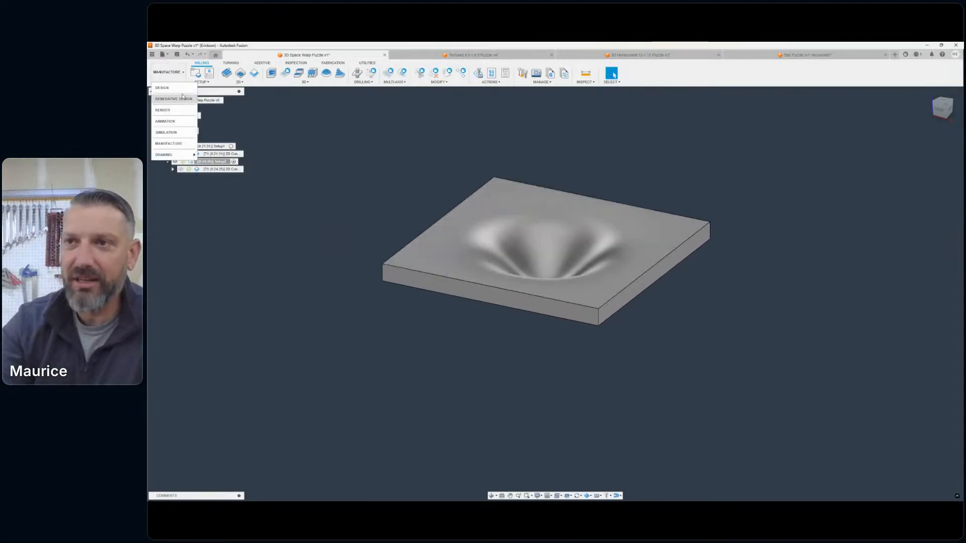
pyautogui.click(180, 91)
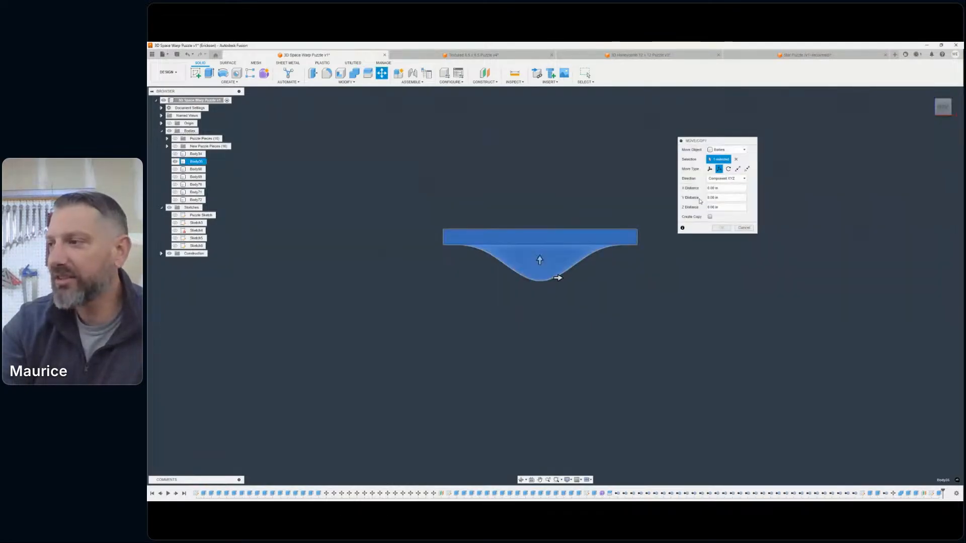
pyautogui.moveTo(742, 144); pyautogui.dragTo(792, 149)
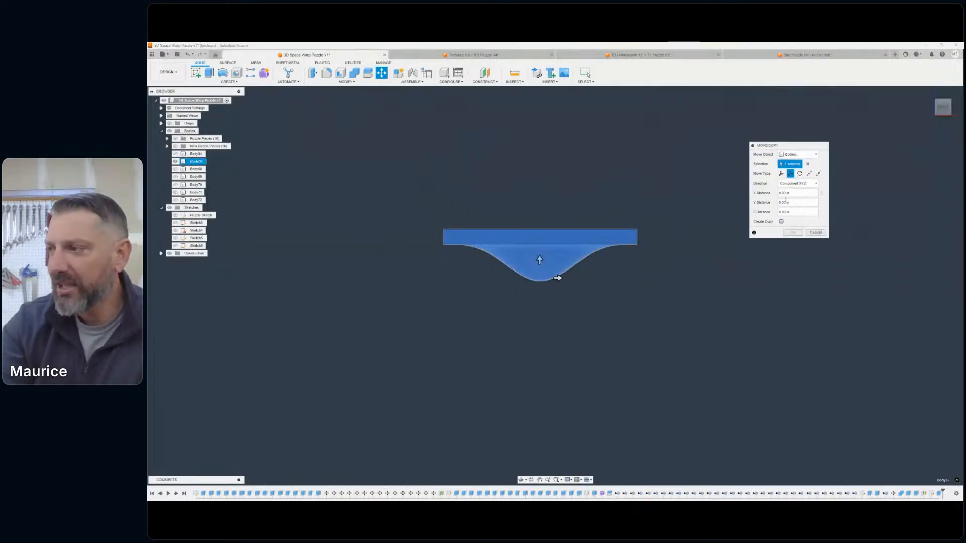
pyautogui.click(782, 222)
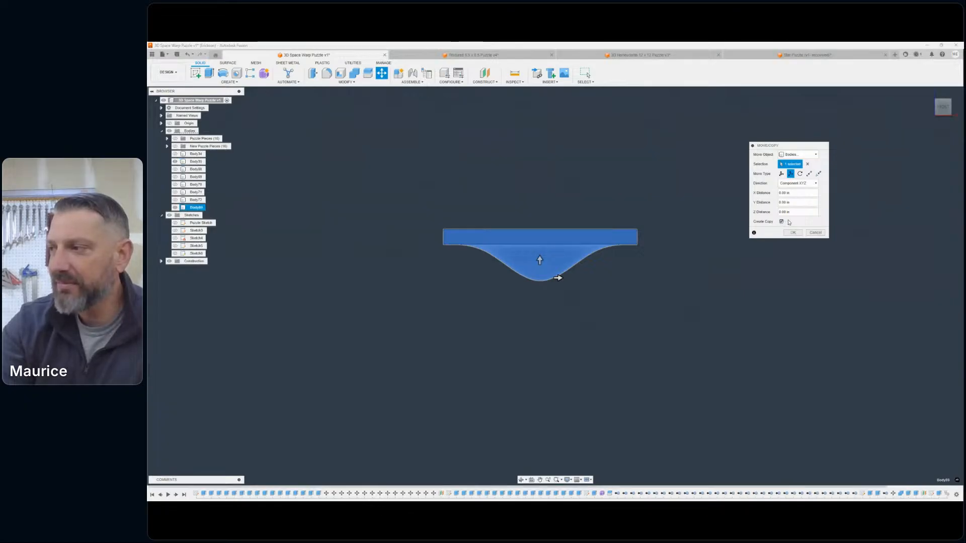
pyautogui.click(781, 175)
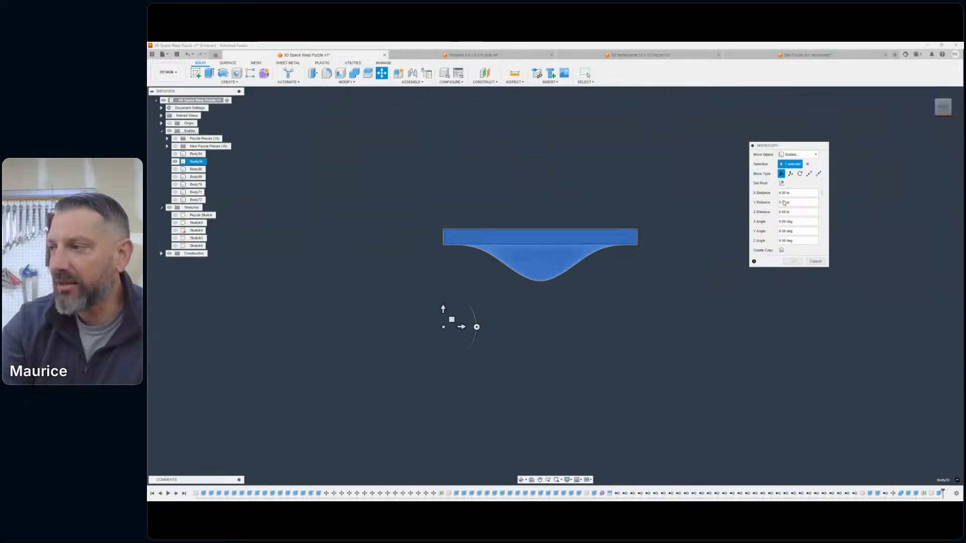
pyautogui.click(782, 250)
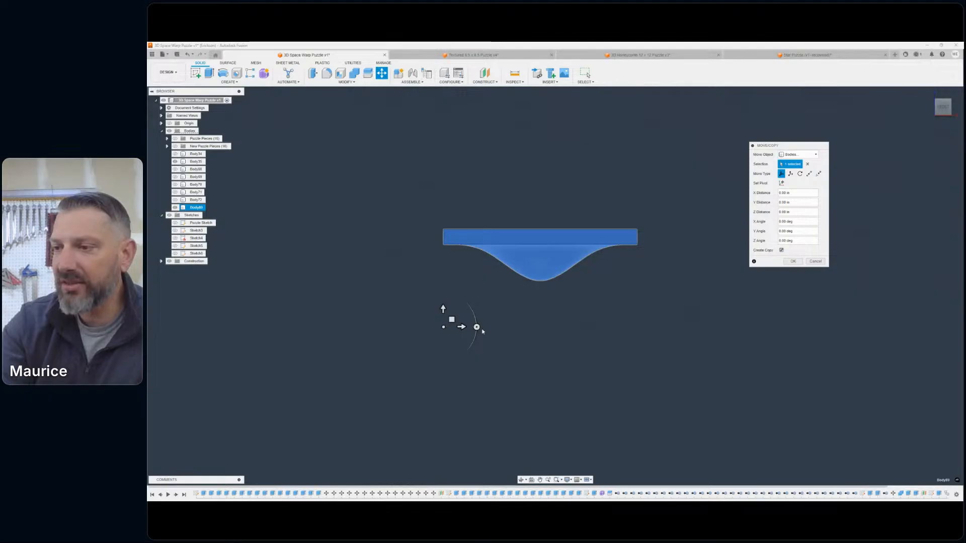
pyautogui.moveTo(477, 327); pyautogui.dragTo(386, 330)
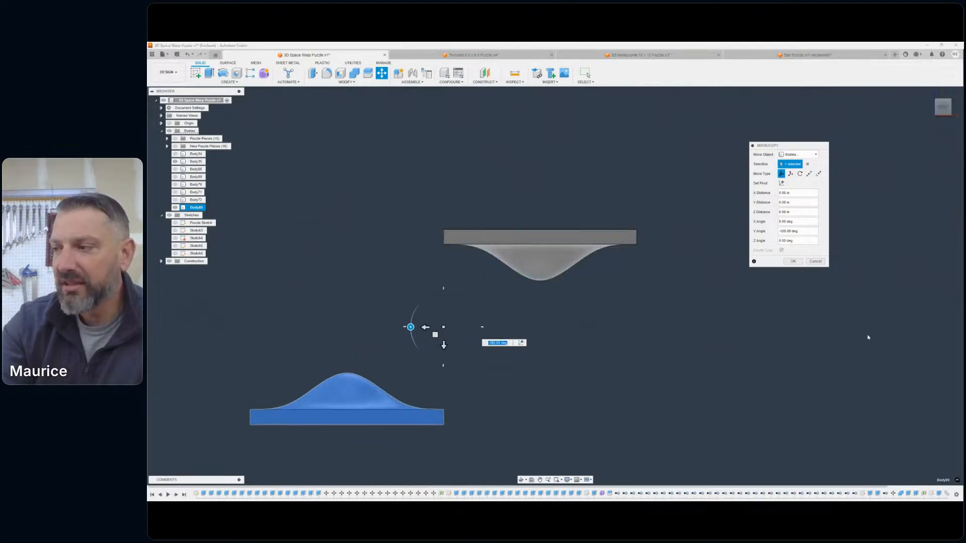
# - Translate the flipped slab copy about 13 in along X and about 5 in along Z to sit beside the original slab
pyautogui.rightClick(670, 296)
pyautogui.click(669, 274)
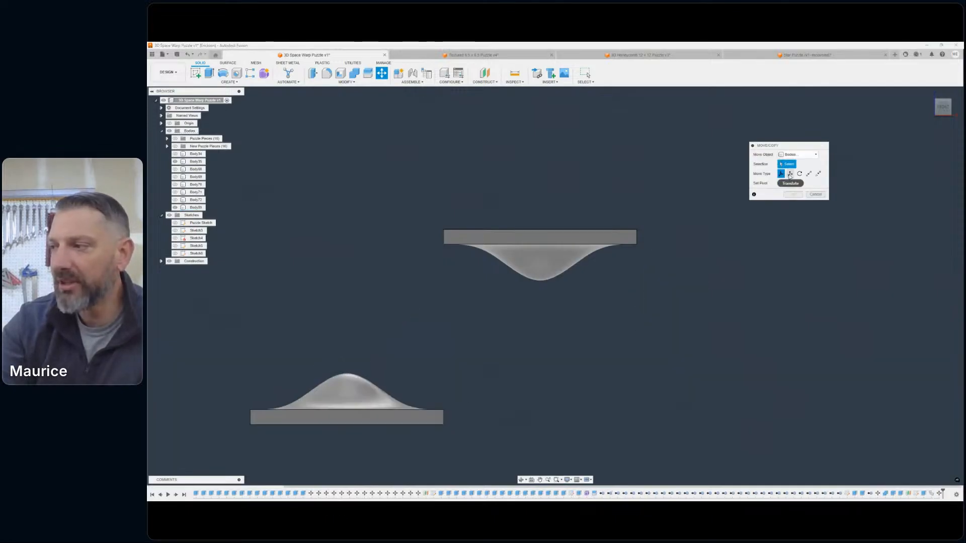
pyautogui.click(790, 174)
pyautogui.click(348, 392)
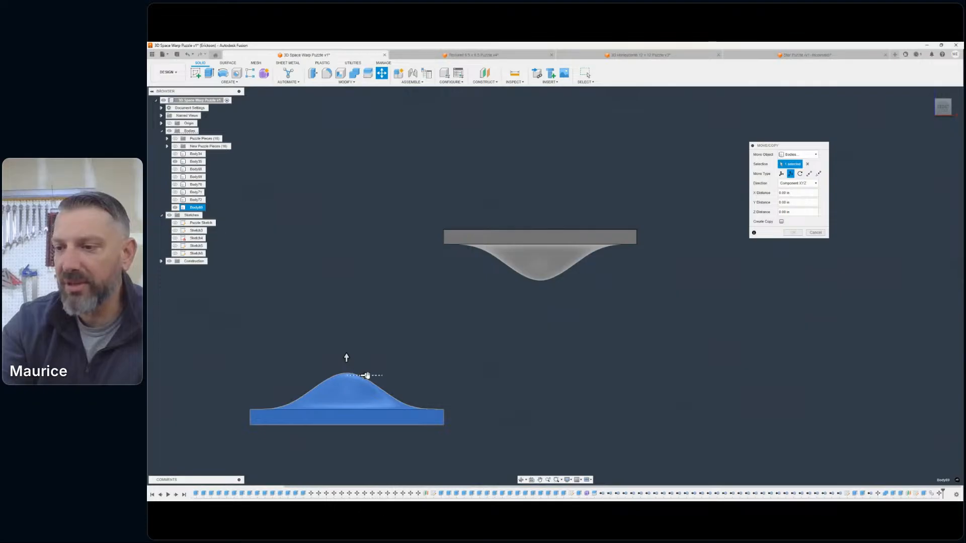
pyautogui.moveTo(367, 376); pyautogui.dragTo(738, 207)
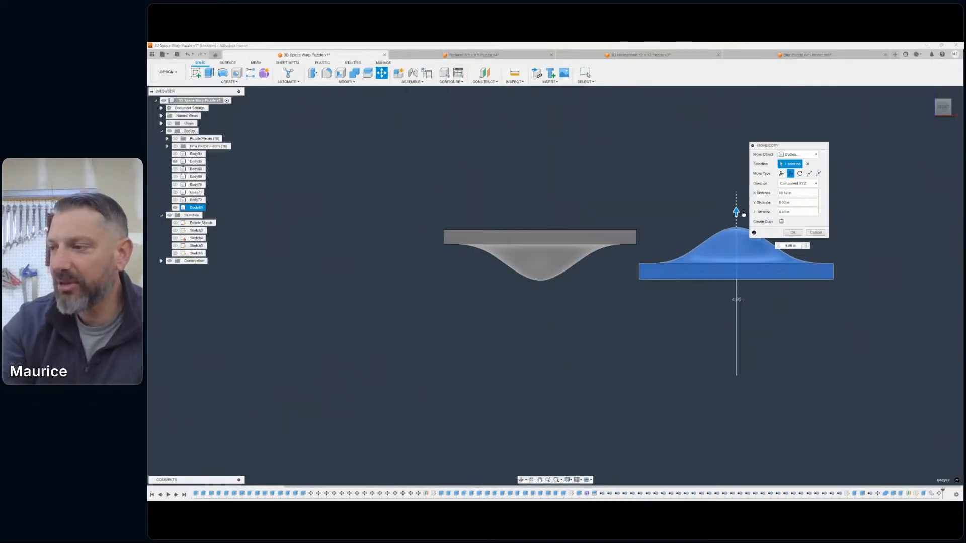
pyautogui.scroll(-2, 759, 302)
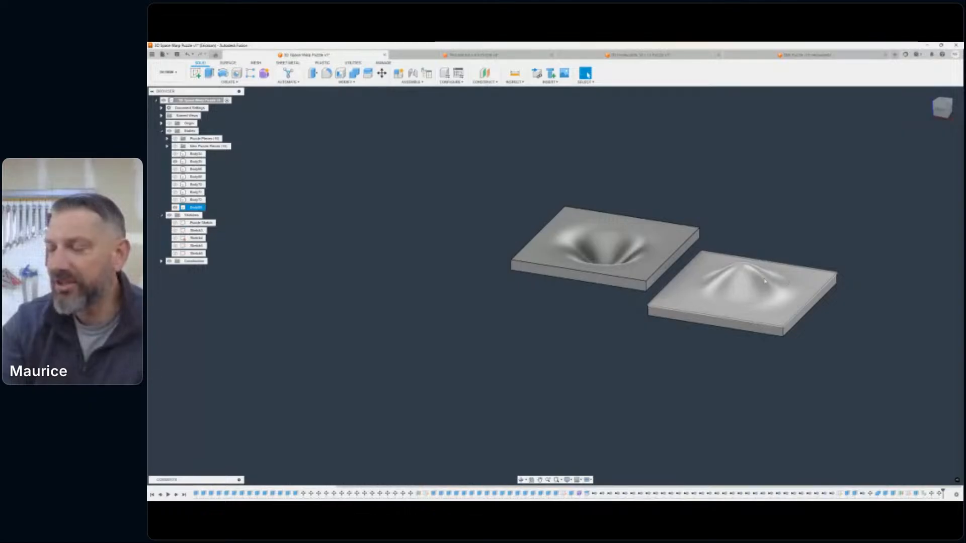
# - Compare the original slab with its flipped copy in front view and switch to the Manufacture workspace
pyautogui.moveTo(541, 289); pyautogui.dragTo(481, 368, button='middle')
pyautogui.scroll(2, 496, 325)
pyautogui.click(940, 109)
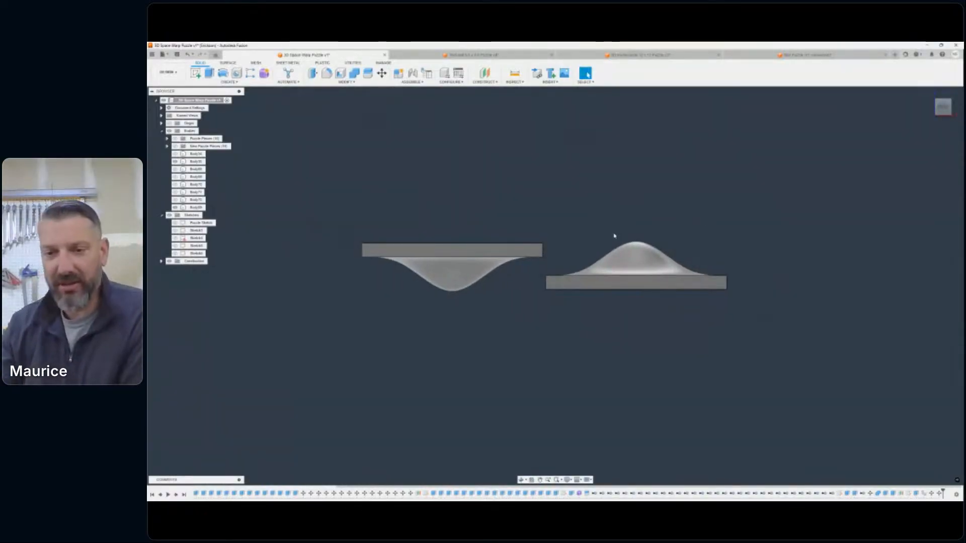
pyautogui.moveTo(590, 240); pyautogui.dragTo(601, 289, button='middle')
pyautogui.moveTo(416, 248); pyautogui.dragTo(308, 233, button='middle')
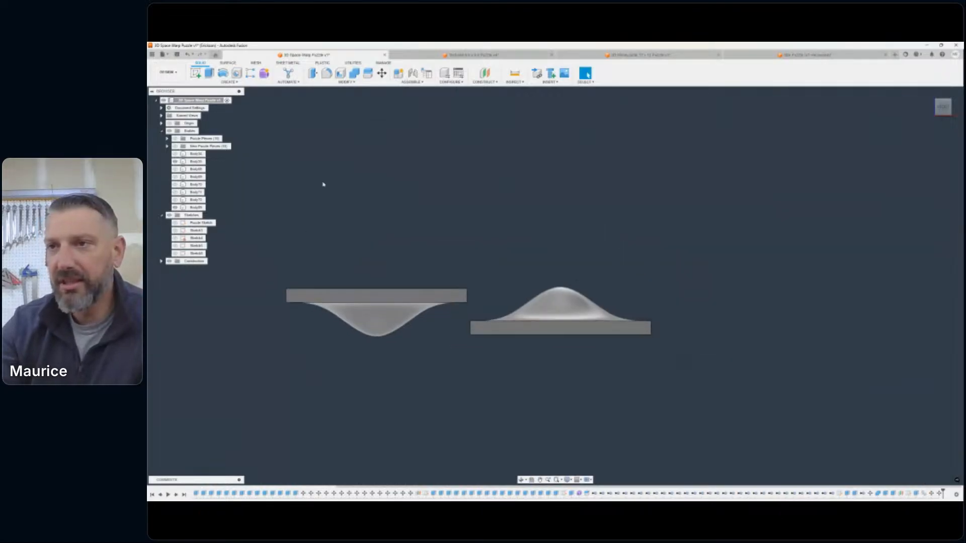
pyautogui.click(168, 72)
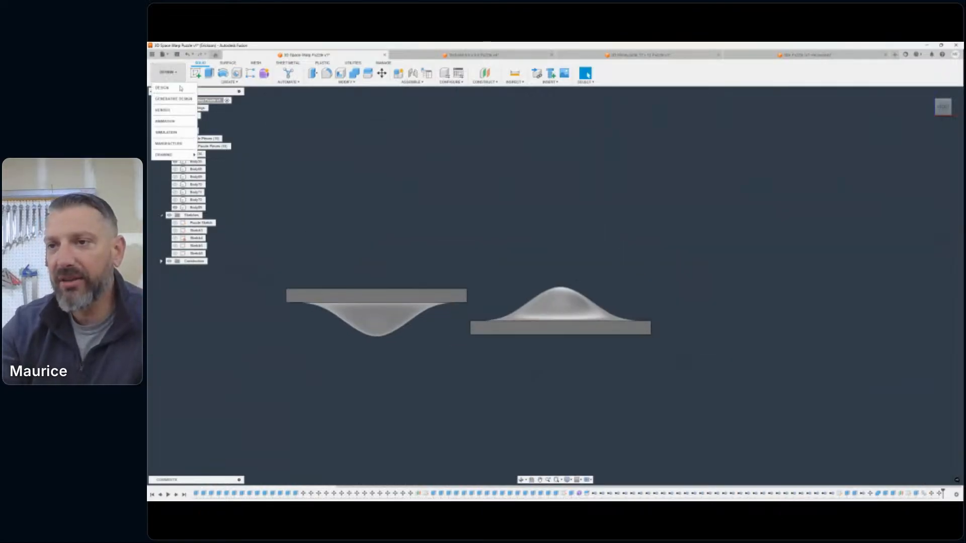
pyautogui.click(169, 144)
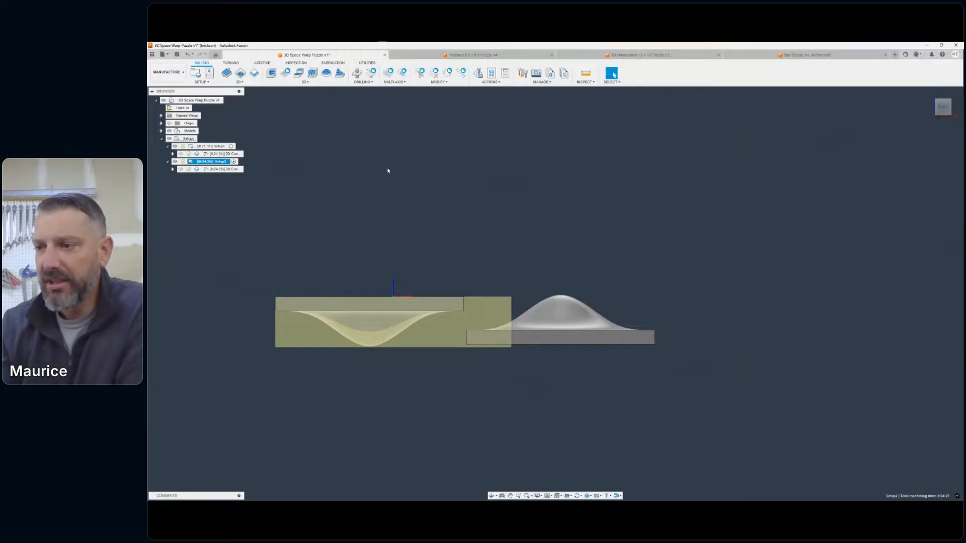
# - Examine the dished slab and its flipped, domed copy against the Setup2 stock from several angles
pyautogui.moveTo(941, 107); pyautogui.dragTo(913, 130)
pyautogui.moveTo(638, 247); pyautogui.dragTo(721, 186, button='middle')
pyautogui.moveTo(668, 204); pyautogui.dragTo(666, 195, button='middle')
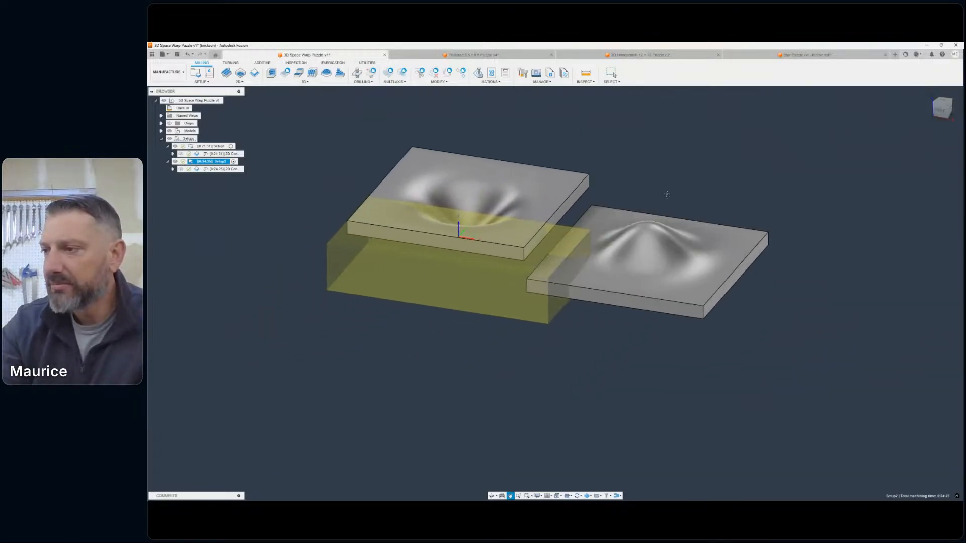
pyautogui.moveTo(666, 195); pyautogui.dragTo(618, 189)
pyautogui.press('Escape')
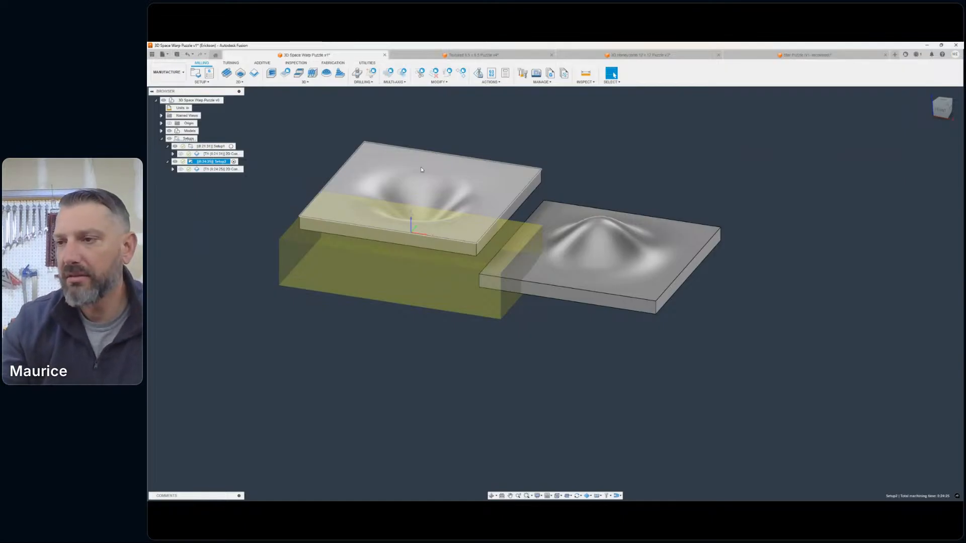
pyautogui.scroll(-1, 636, 211)
pyautogui.moveTo(642, 188); pyautogui.dragTo(670, 181, button='middle')
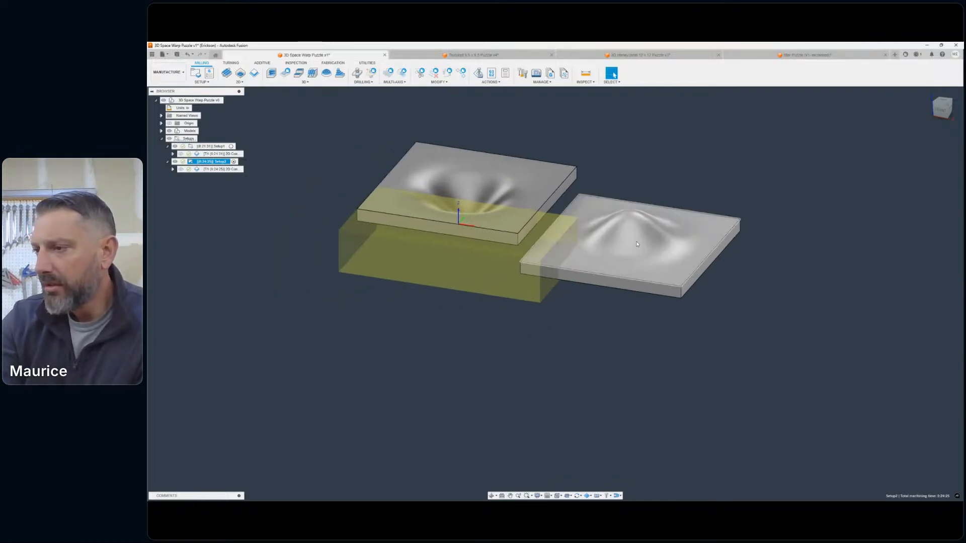
pyautogui.moveTo(652, 237); pyautogui.dragTo(684, 265, button='middle')
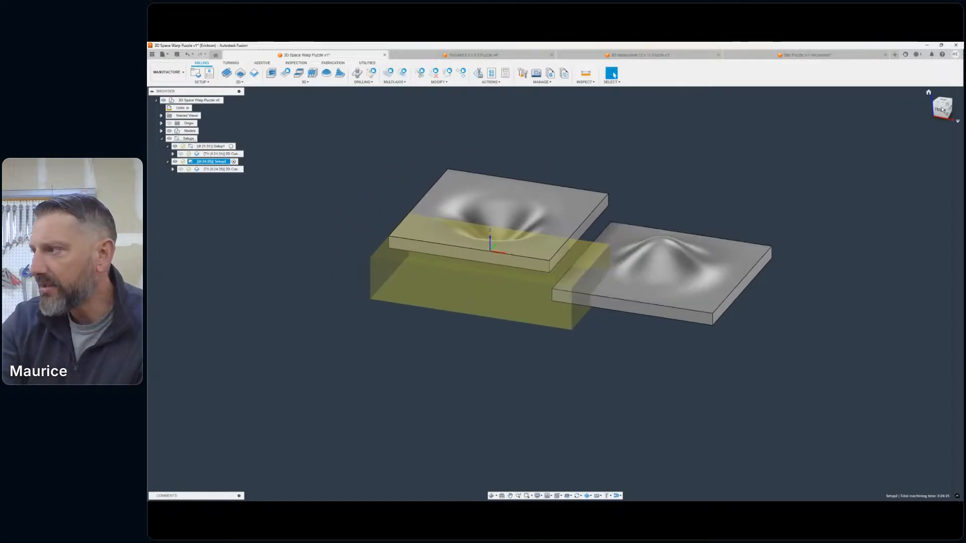
pyautogui.moveTo(943, 111); pyautogui.dragTo(948, 126)
pyautogui.moveTo(929, 92); pyautogui.dragTo(932, 102)
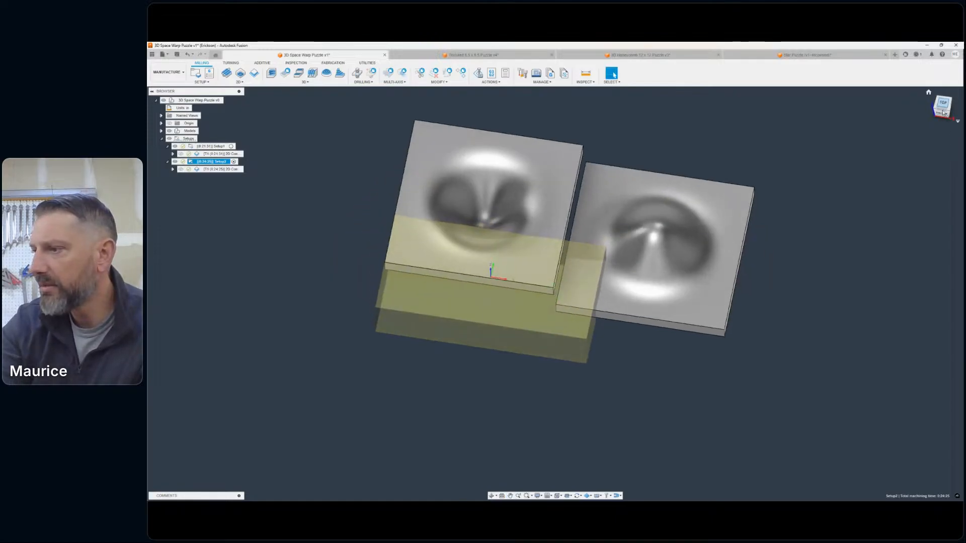
# - Examine the dished slab and its flipped, domed copy from the top and at an angle, without the Setup2 stock displayed
pyautogui.click(943, 111)
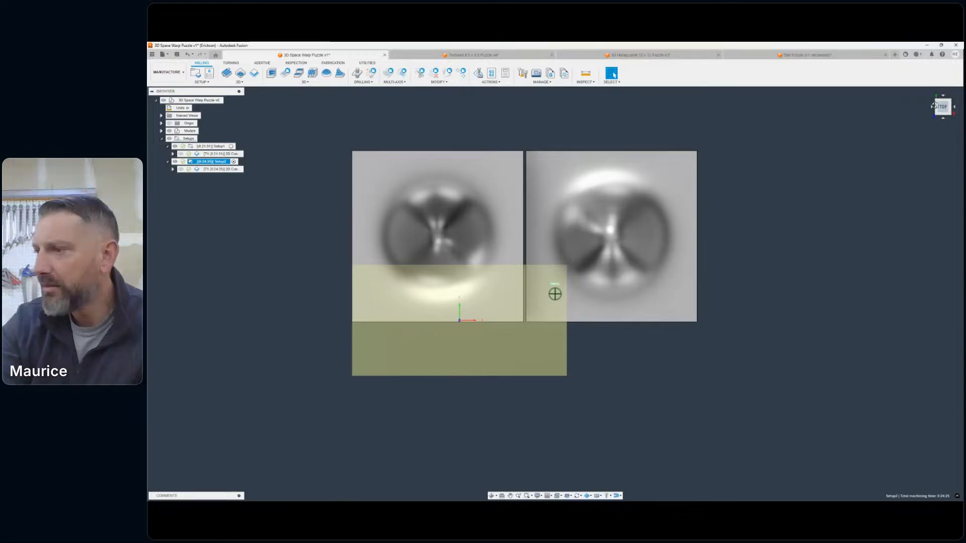
pyautogui.click(934, 105)
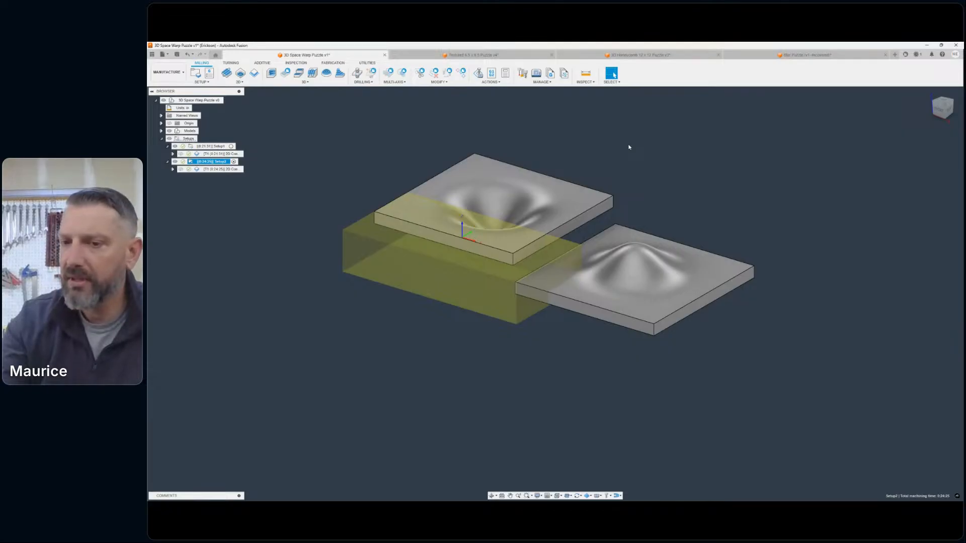
pyautogui.scroll(3, 656, 255)
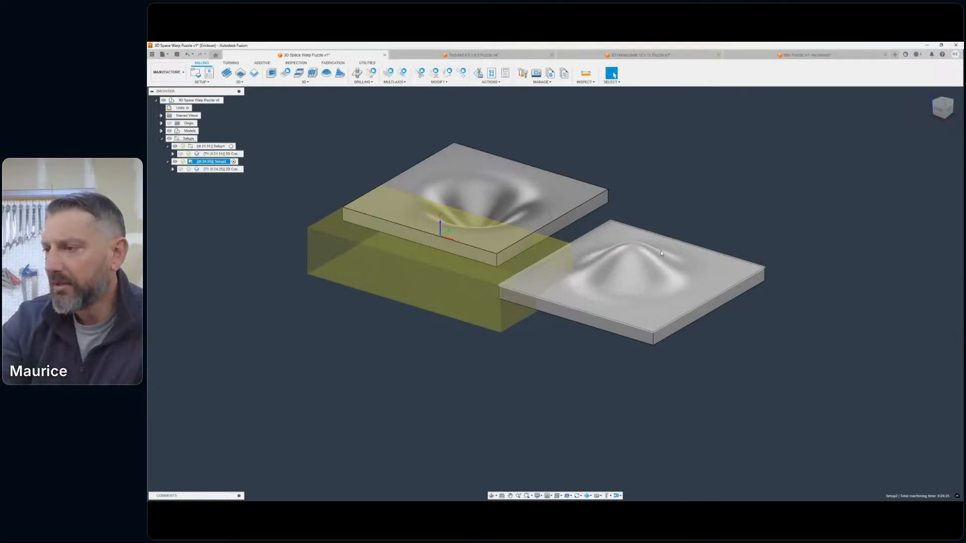
pyautogui.moveTo(646, 269); pyautogui.dragTo(642, 266, button='middle')
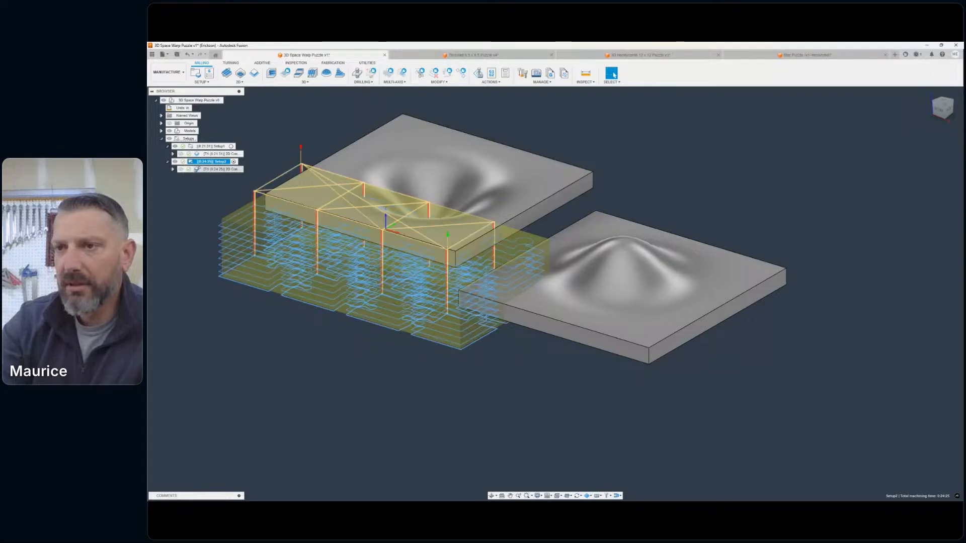
pyautogui.click(178, 199)
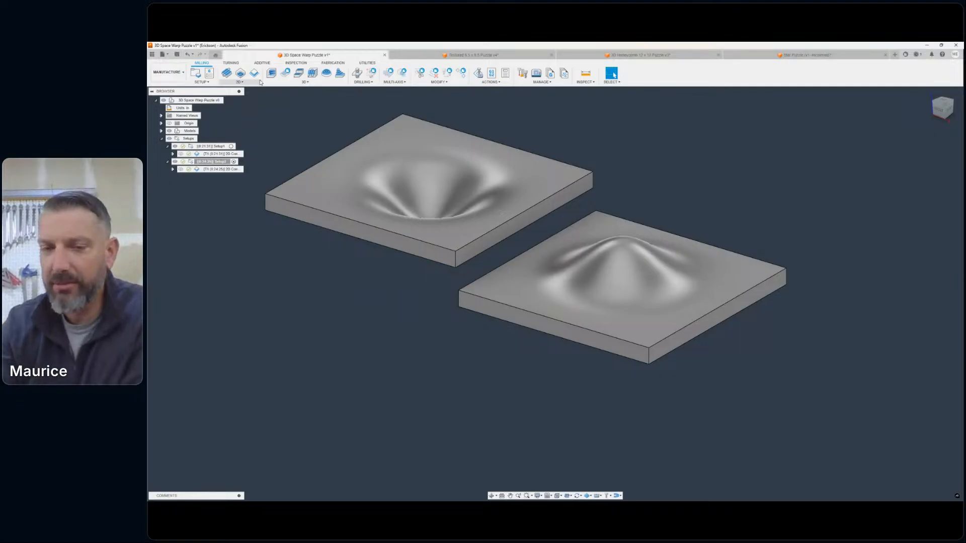
pyautogui.scroll(-2, 456, 195)
pyautogui.moveTo(457, 194); pyautogui.dragTo(500, 238, button='middle')
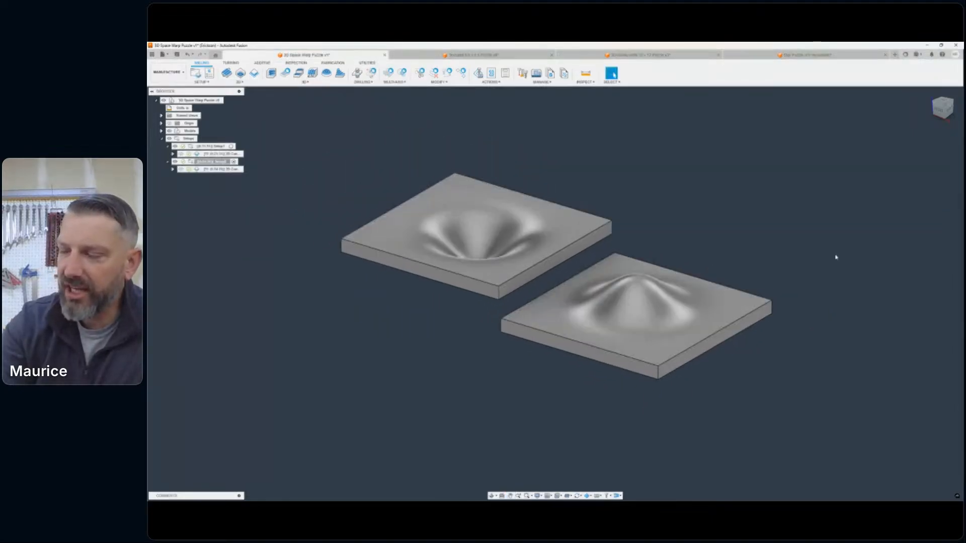
pyautogui.click(942, 102)
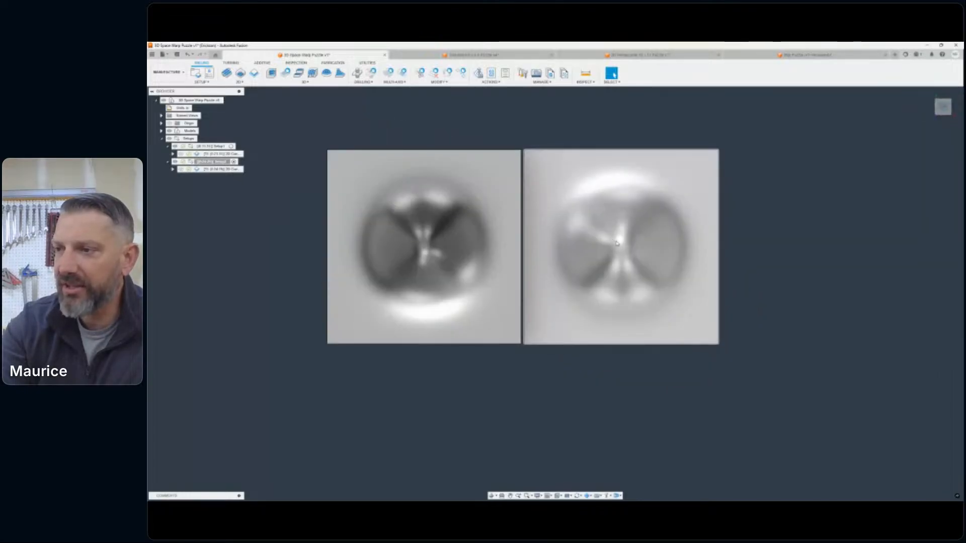
pyautogui.click(945, 111)
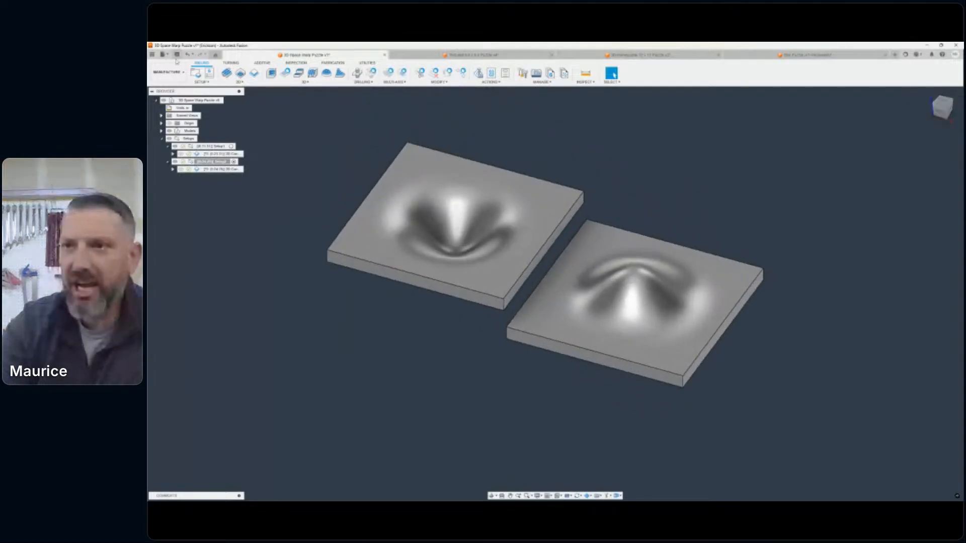
# - Switch to the Design workspace and show the grid sketch over the dished slab in top view
pyautogui.click(167, 72)
pyautogui.click(172, 90)
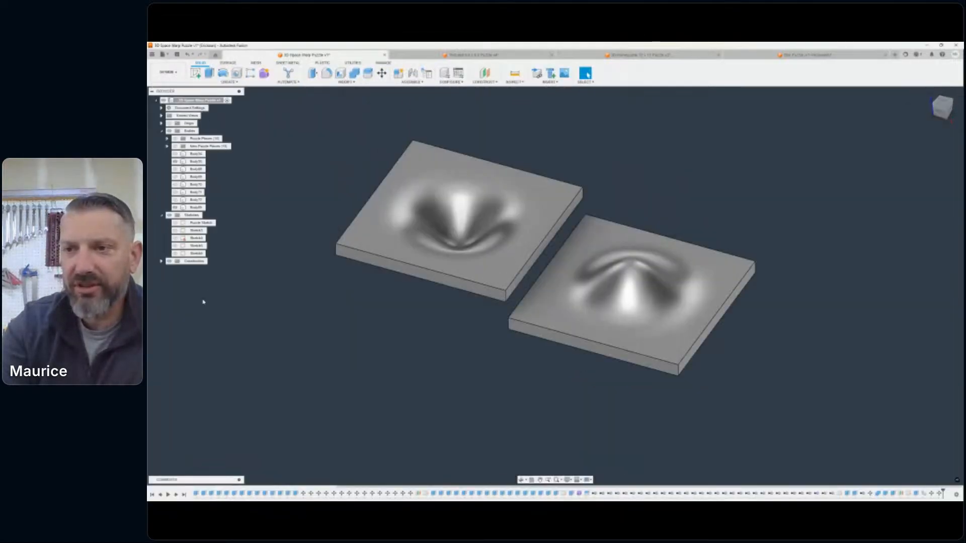
pyautogui.click(175, 253)
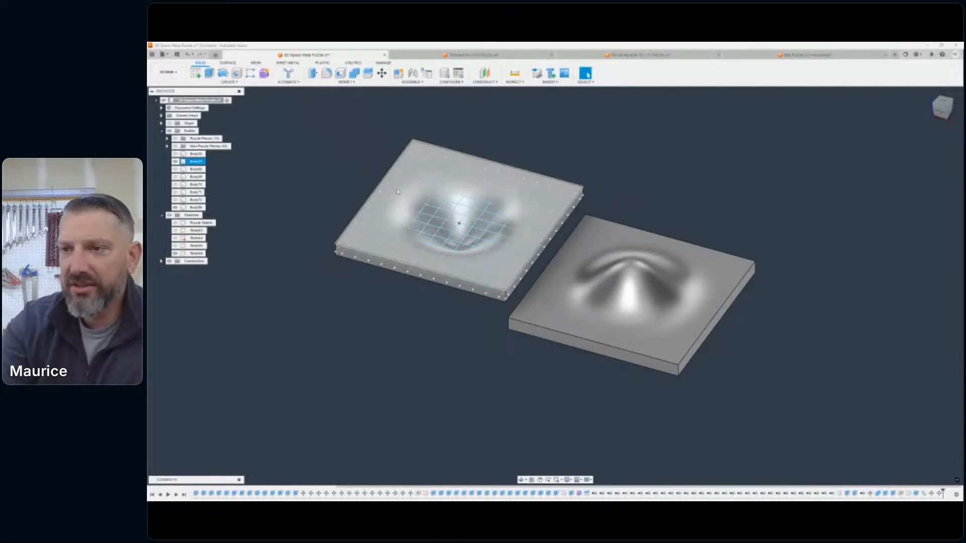
pyautogui.rightClick(184, 254)
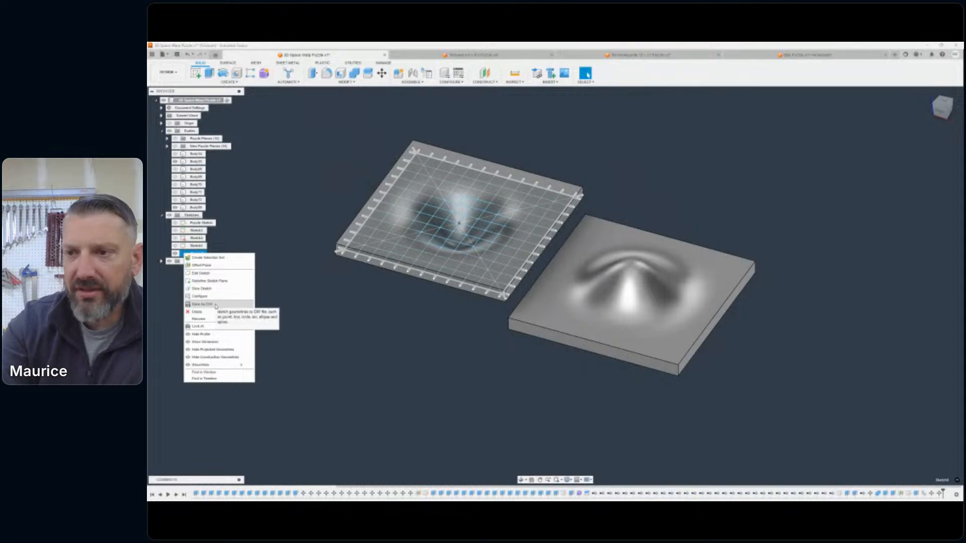
pyautogui.click(296, 289)
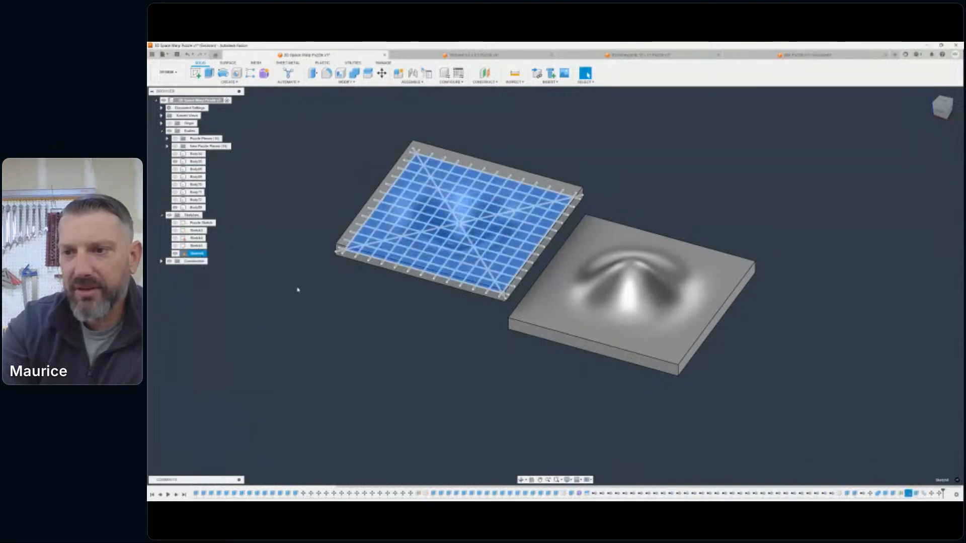
pyautogui.click(269, 303)
pyautogui.moveTo(666, 226); pyautogui.dragTo(698, 226, button='middle')
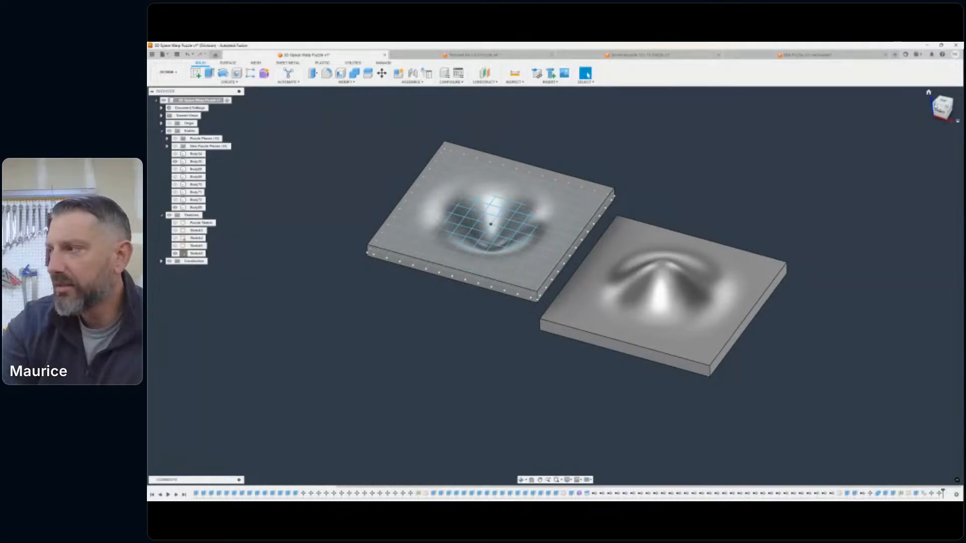
pyautogui.click(935, 114)
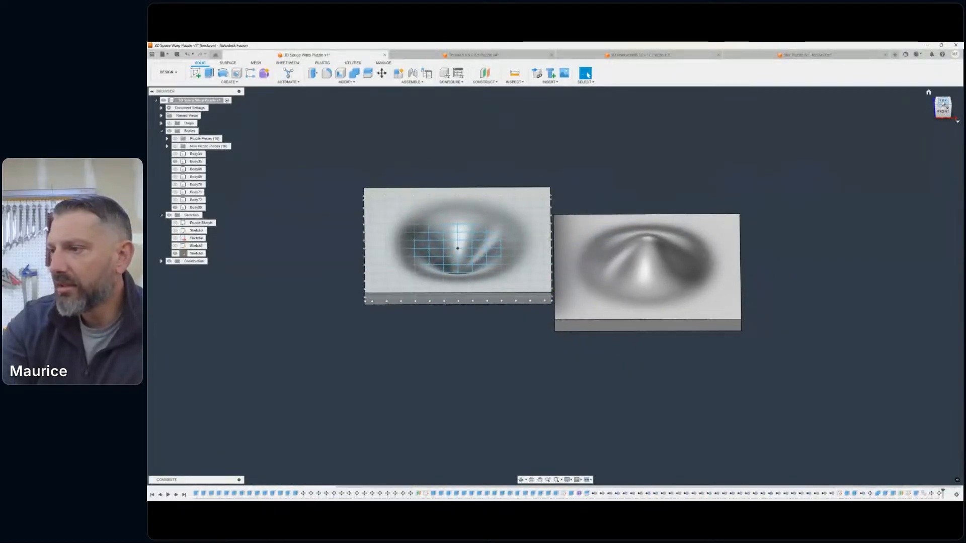
pyautogui.click(943, 102)
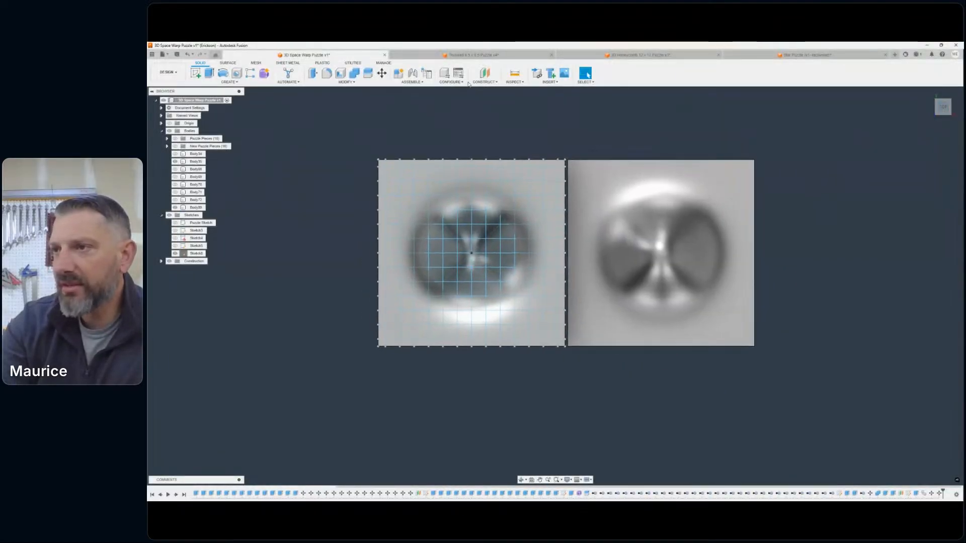
# - Move the flipped, domed slab along negative X until its edges line up directly beneath the original slab
pyautogui.click(607, 197)
pyautogui.press('m')
pyautogui.click(667, 244)
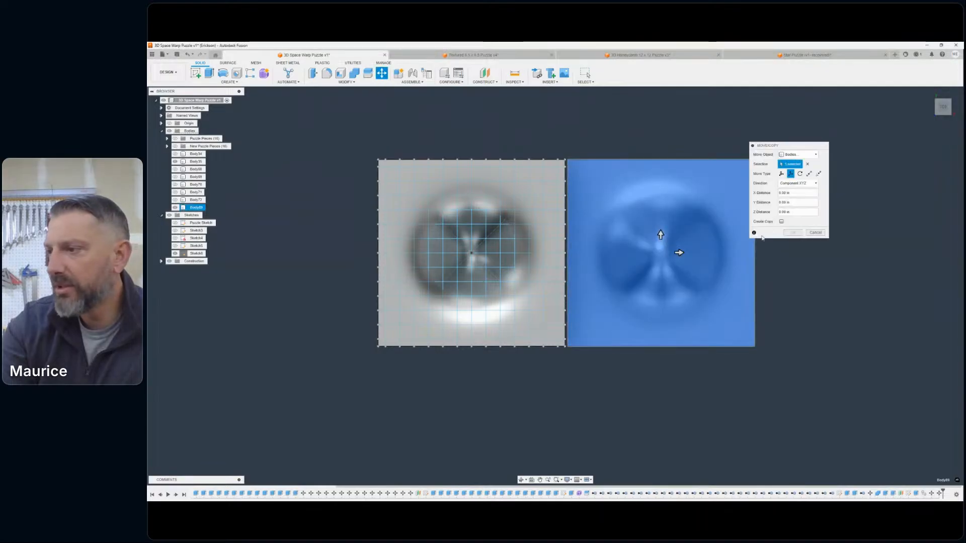
pyautogui.moveTo(677, 252); pyautogui.dragTo(491, 252)
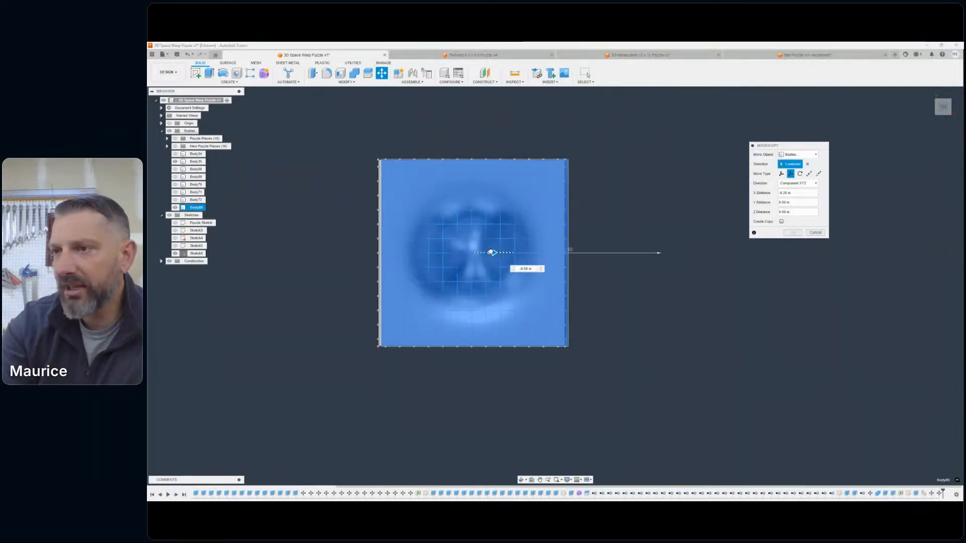
pyautogui.scroll(3, 548, 144)
pyautogui.scroll(5, 587, 176)
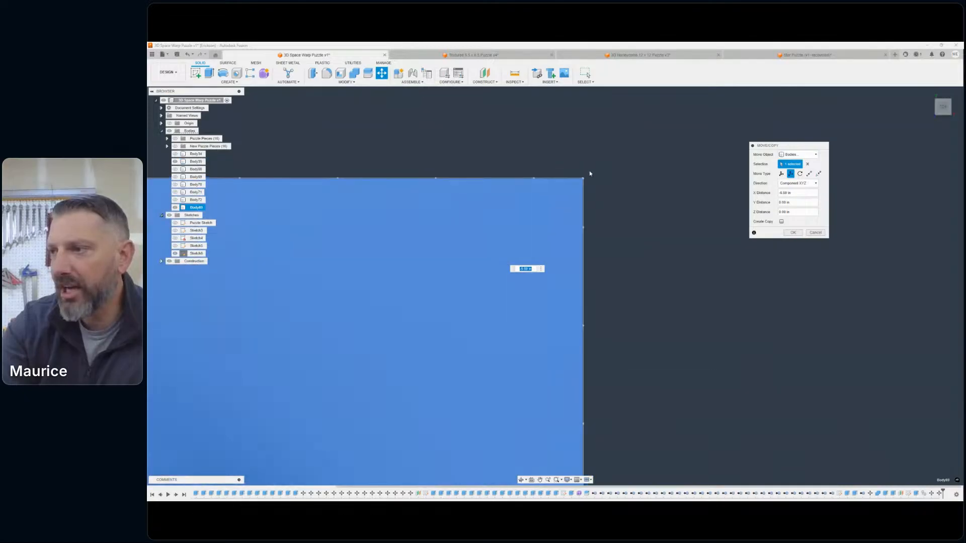
pyautogui.moveTo(566, 216); pyautogui.dragTo(555, 251, button='middle')
pyautogui.scroll(-8, 573, 279)
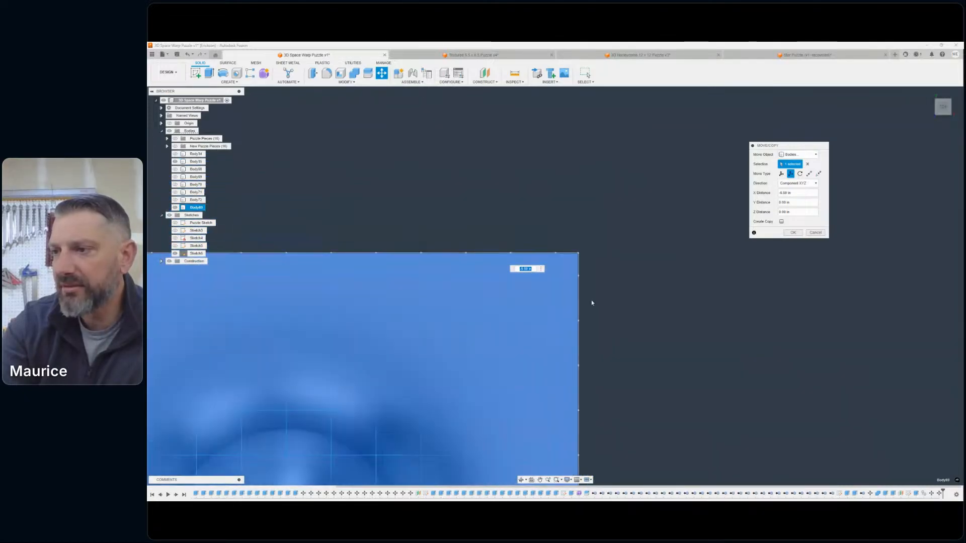
pyautogui.moveTo(704, 321); pyautogui.dragTo(672, 227, button='middle')
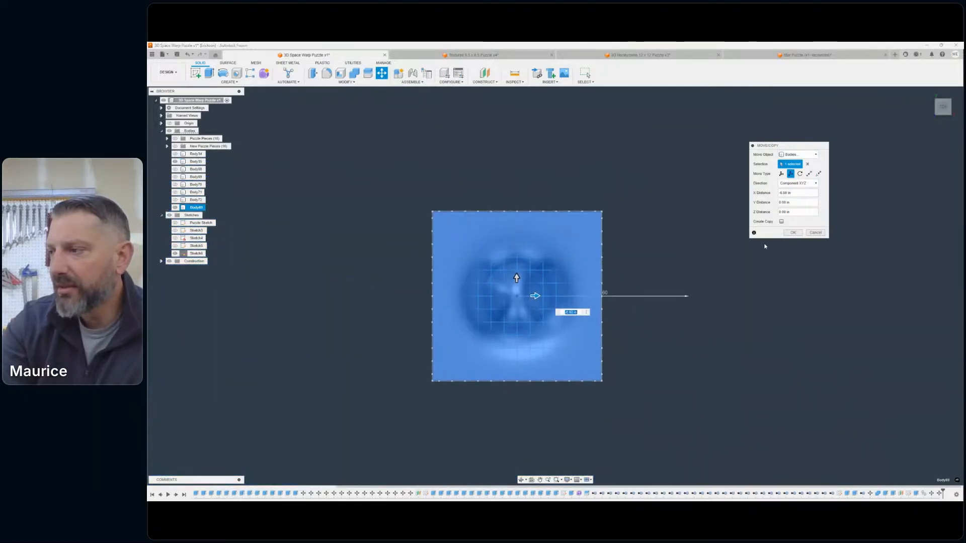
pyautogui.click(793, 232)
# - Hide the grid sketch and the original dished slab so that only the domed copy is shown
pyautogui.moveTo(941, 108); pyautogui.dragTo(939, 94)
pyautogui.moveTo(544, 235); pyautogui.dragTo(584, 218, button='middle')
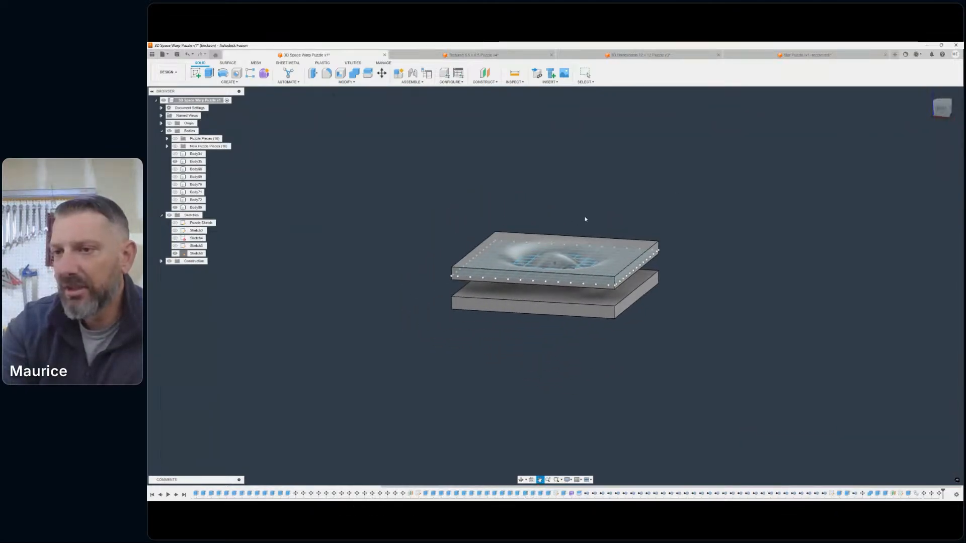
pyautogui.click(175, 253)
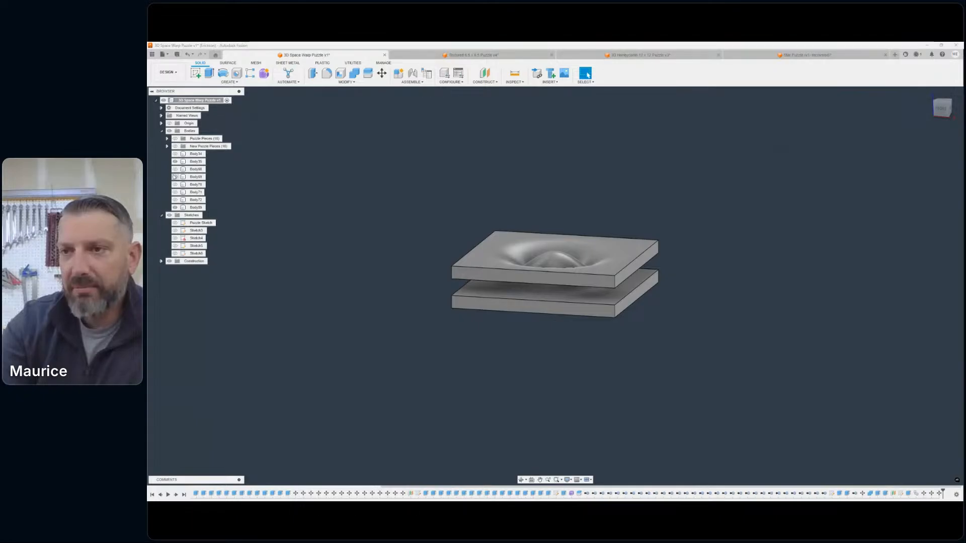
pyautogui.click(175, 162)
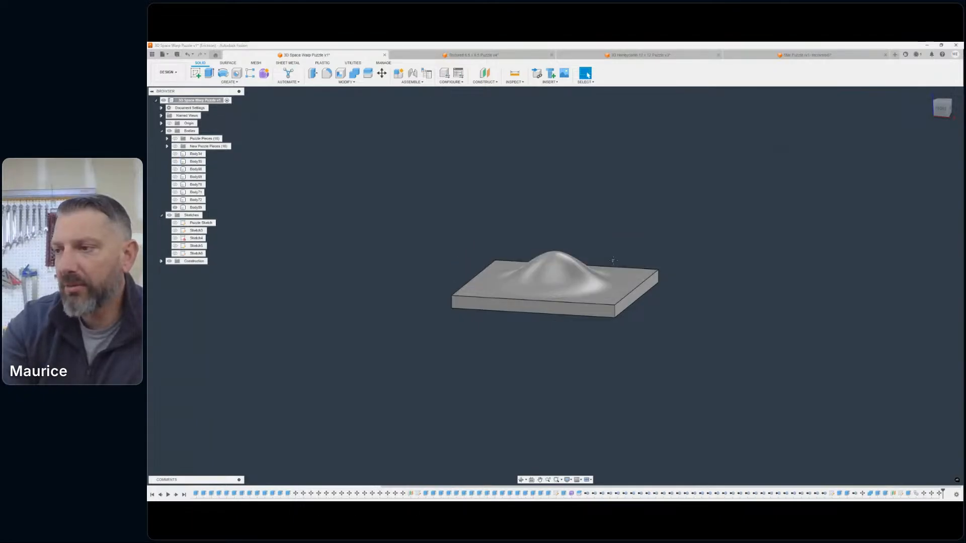
pyautogui.moveTo(612, 260); pyautogui.dragTo(564, 236, button='middle')
# - Return to the Manufacture workspace and create a new milling setup using relative size box stock flush with the domed slab's sides
pyautogui.click(167, 71)
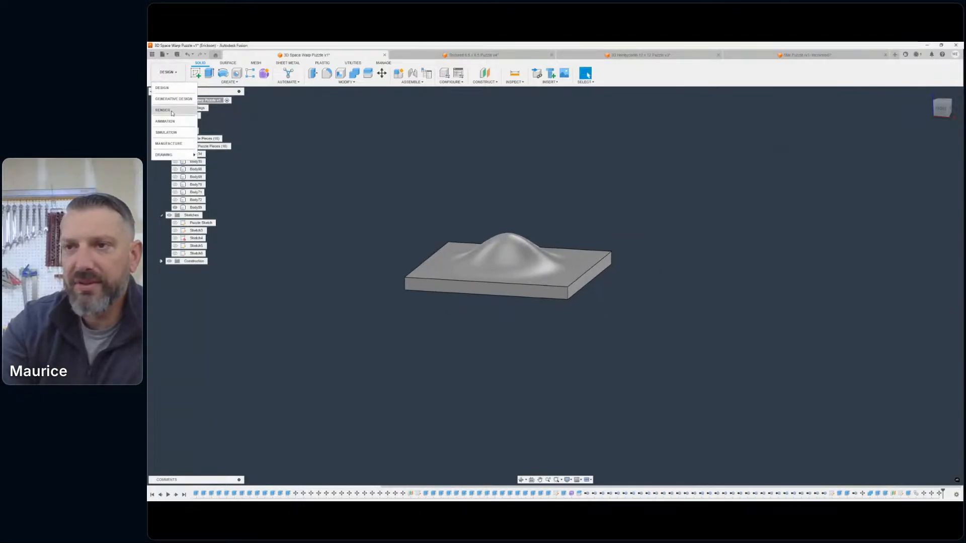
pyautogui.click(172, 144)
pyautogui.moveTo(603, 234); pyautogui.dragTo(706, 233, button='middle')
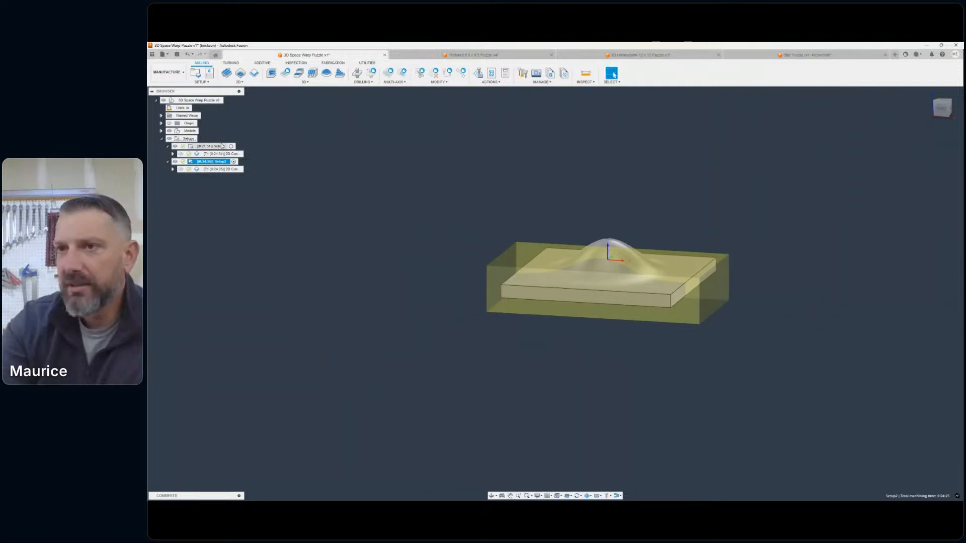
pyautogui.click(195, 74)
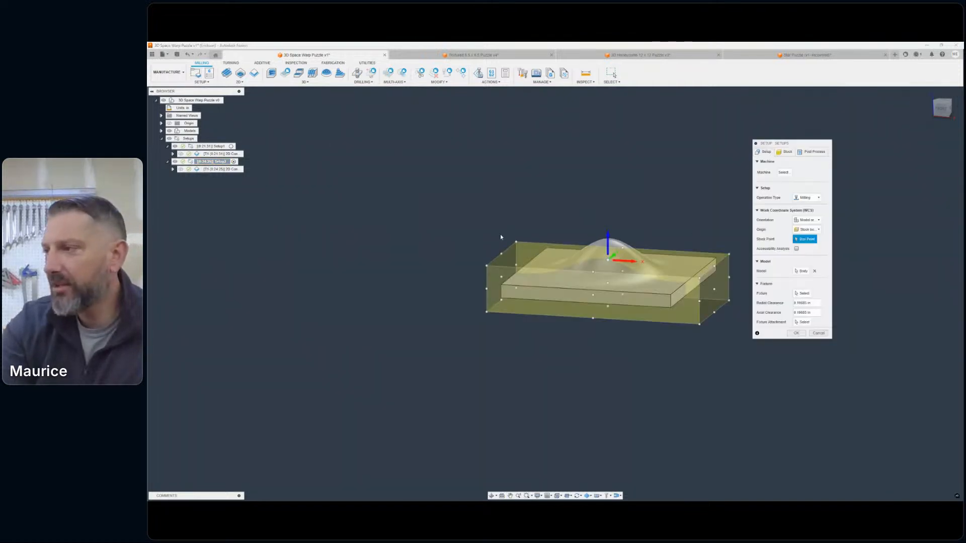
pyautogui.click(785, 151)
pyautogui.click(806, 171)
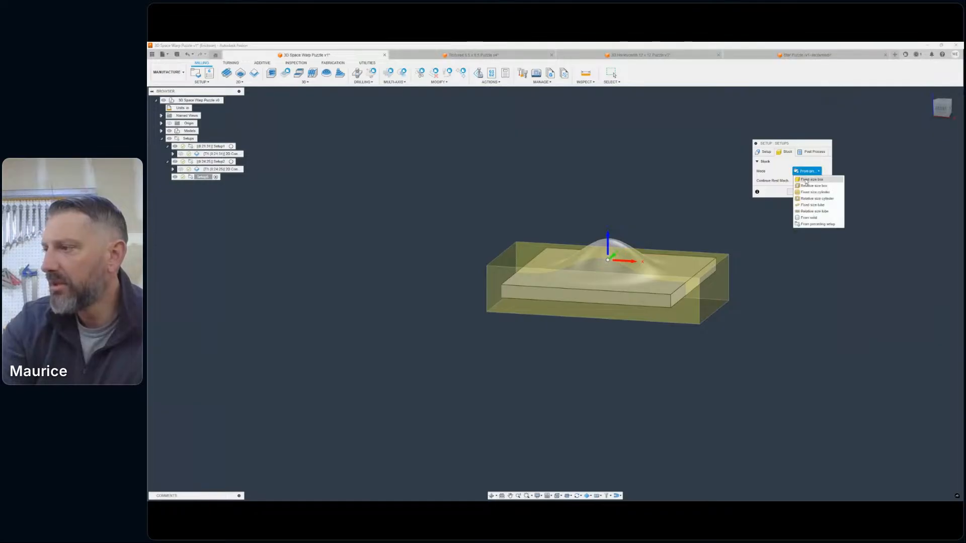
pyautogui.click(811, 188)
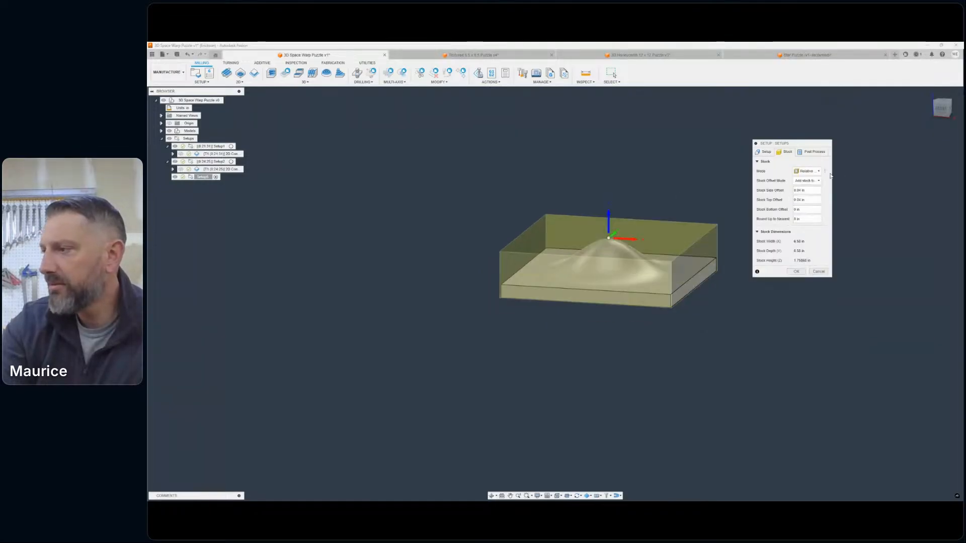
pyautogui.click(815, 181)
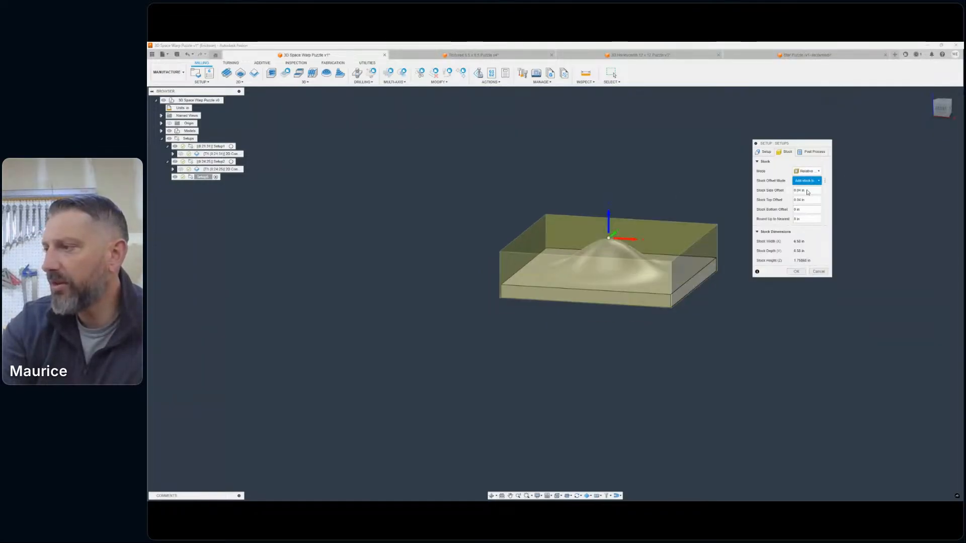
pyautogui.click(797, 190)
# - Place the new setup's origin at the top centre of the stock box and accept the setup
pyautogui.click(766, 152)
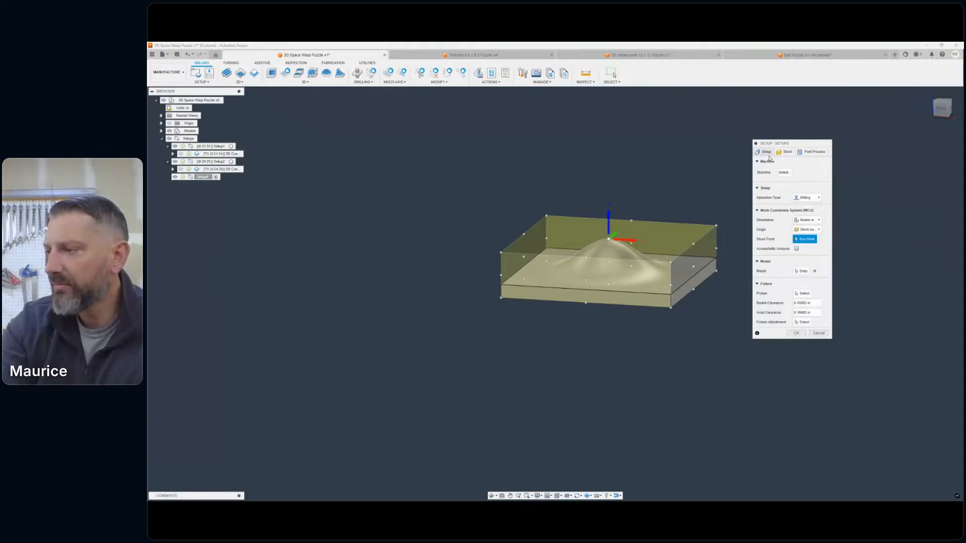
pyautogui.click(501, 252)
pyautogui.click(609, 240)
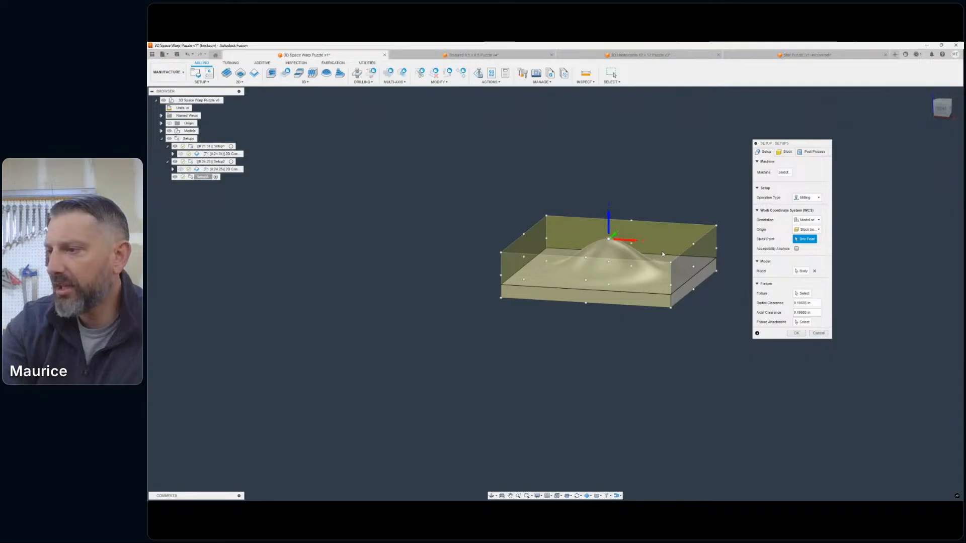
pyautogui.click(799, 335)
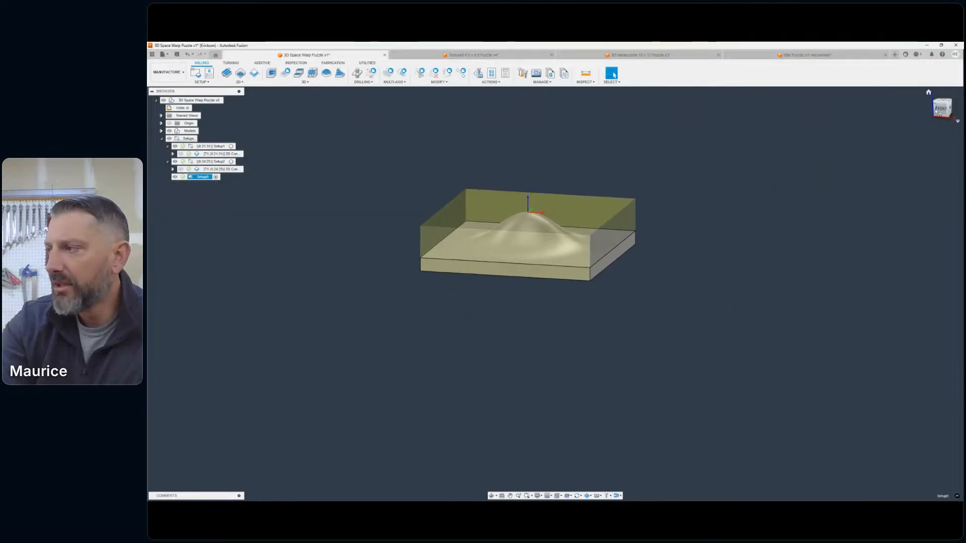
# - Examine the new setup's stock and origin around the domed slab in a closer, angled view
pyautogui.moveTo(936, 111)
pyautogui.mouseDown()
pyautogui.moveTo(930, 128)
pyautogui.moveTo(937, 117)
pyautogui.moveTo(944, 139)
pyautogui.moveTo(930, 126)
pyautogui.moveTo(929, 111)
pyautogui.moveTo(941, 115)
pyautogui.mouseUp()
pyautogui.scroll(5, 517, 213)
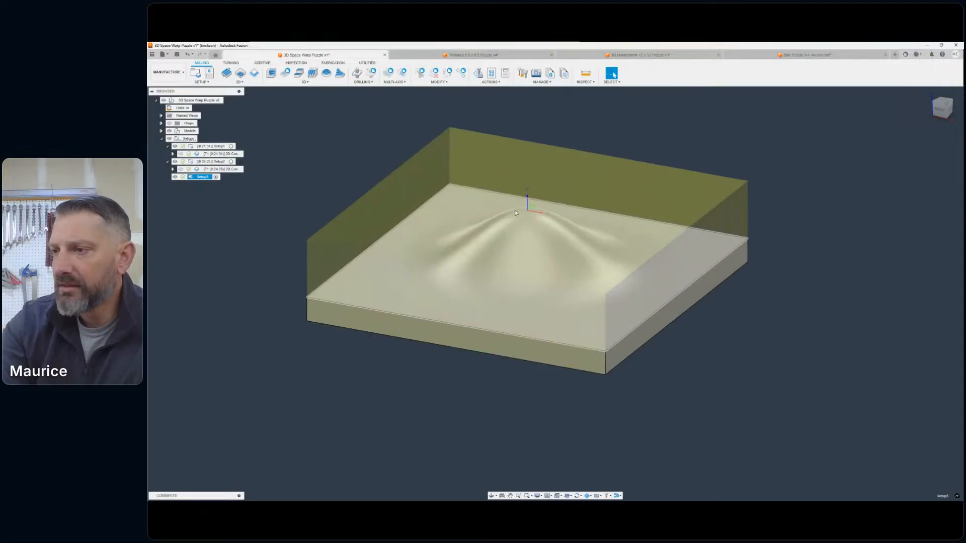
pyautogui.scroll(1, 515, 212)
pyautogui.moveTo(515, 212); pyautogui.dragTo(542, 192, button='middle')
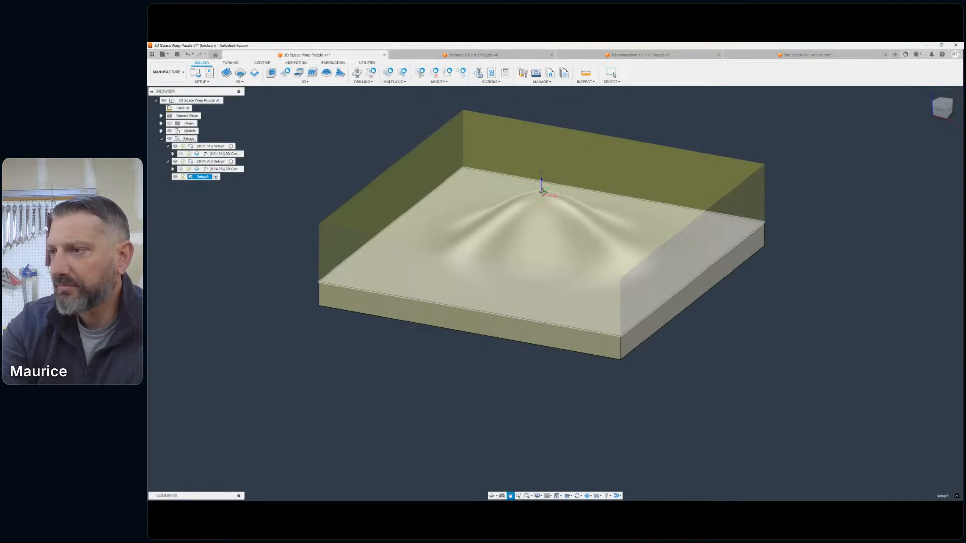
pyautogui.moveTo(543, 192); pyautogui.dragTo(546, 192, button='middle')
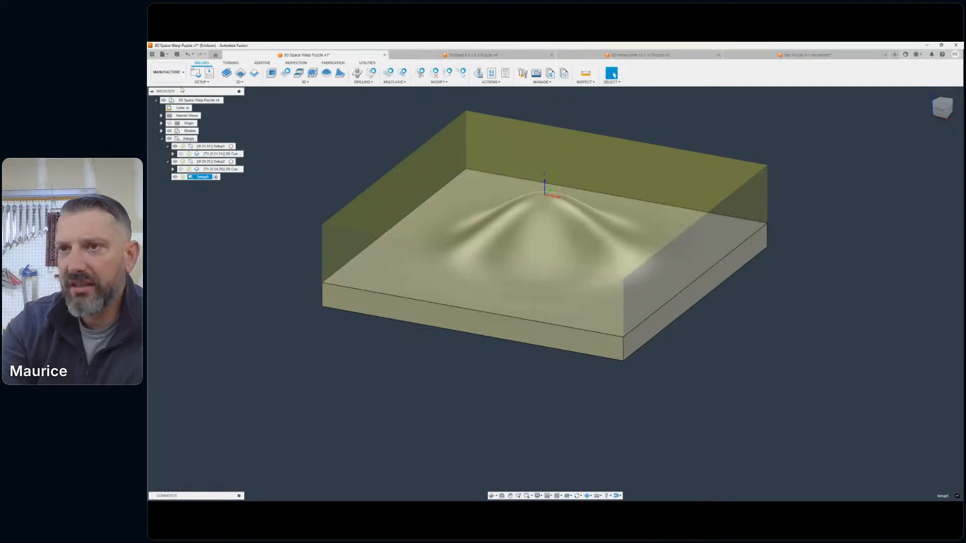
# - Leave the Manufacture workspace and return to the Design workspace
pyautogui.click(167, 72)
pyautogui.click(311, 115)
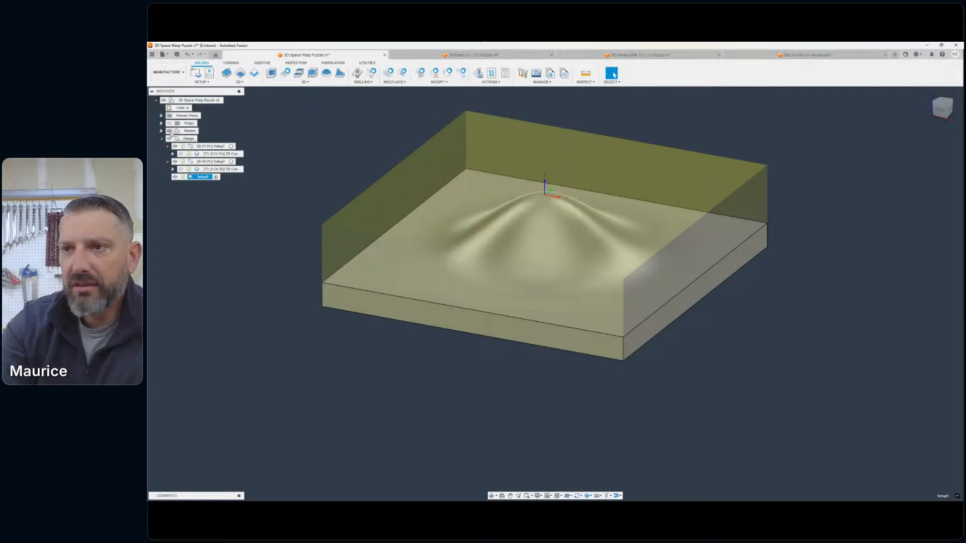
pyautogui.click(161, 131)
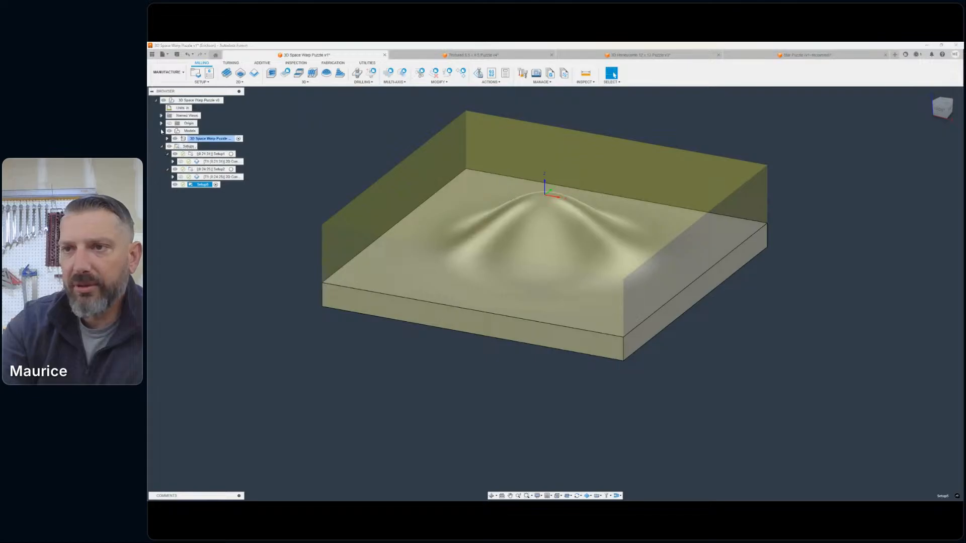
pyautogui.click(161, 132)
pyautogui.click(167, 72)
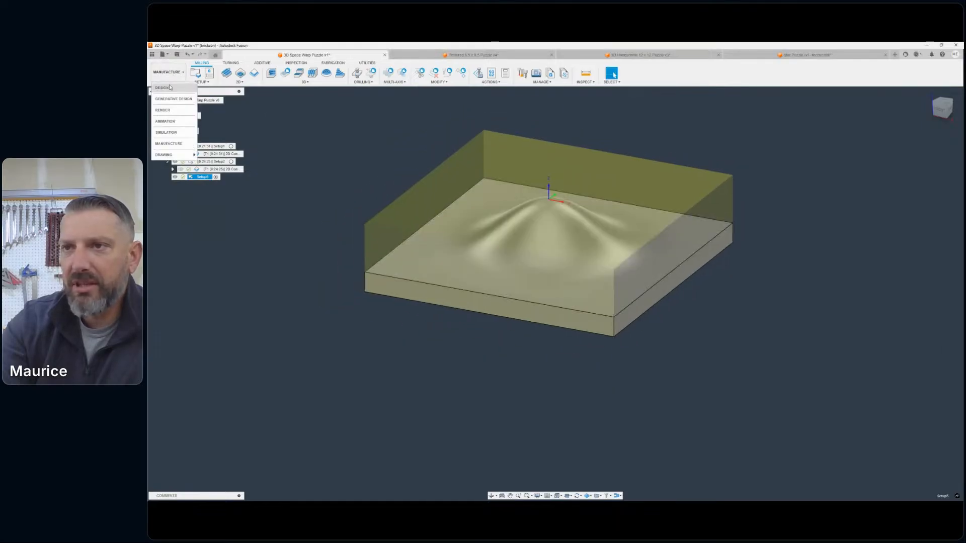
pyautogui.click(169, 88)
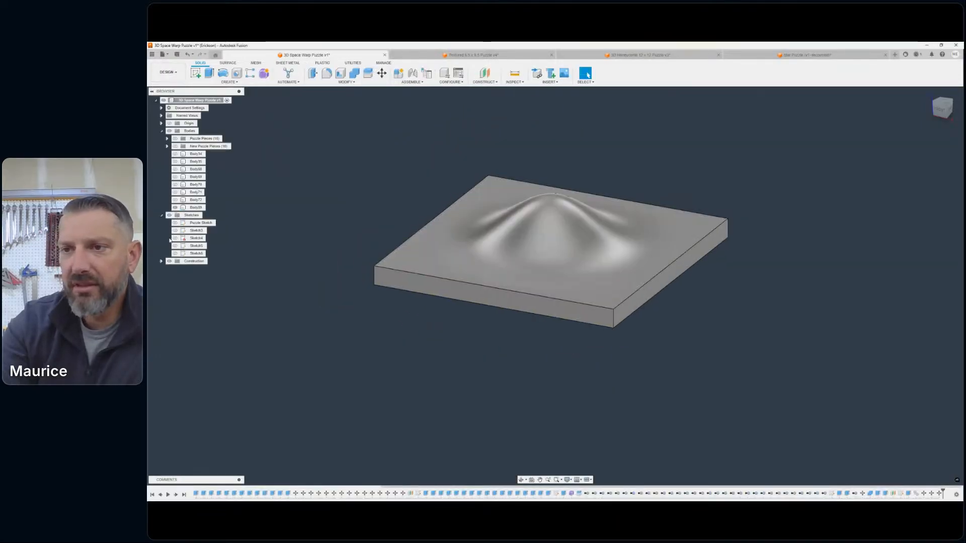
# - Show Sketch4 and Sketch5, the two square outlines beneath the domed slab
pyautogui.click(175, 231)
pyautogui.click(175, 232)
pyautogui.click(176, 239)
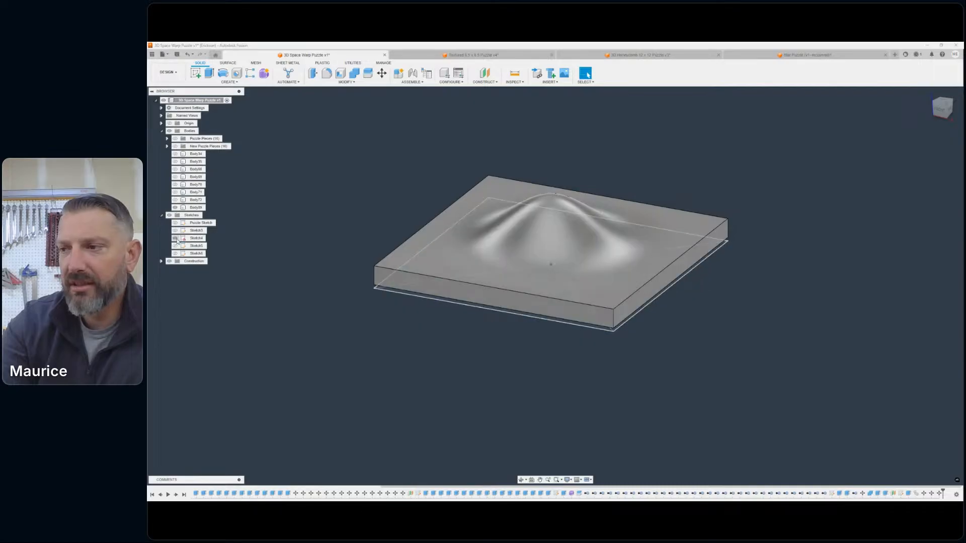
pyautogui.click(175, 246)
pyautogui.click(406, 284)
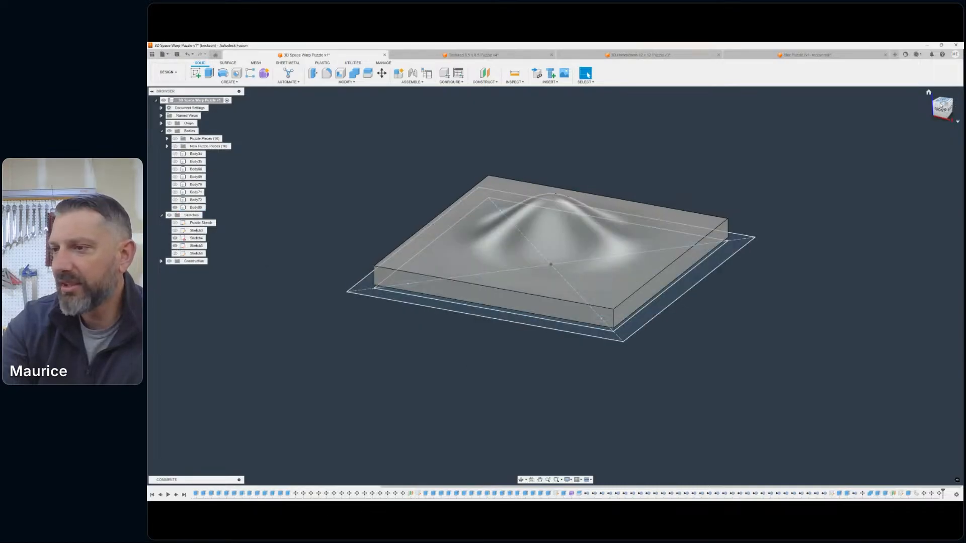
# - Examine how the two square outlines relate to the domed slab's edges, from above and from an angle
pyautogui.click(940, 106)
pyautogui.moveTo(429, 385); pyautogui.dragTo(453, 302, button='middle')
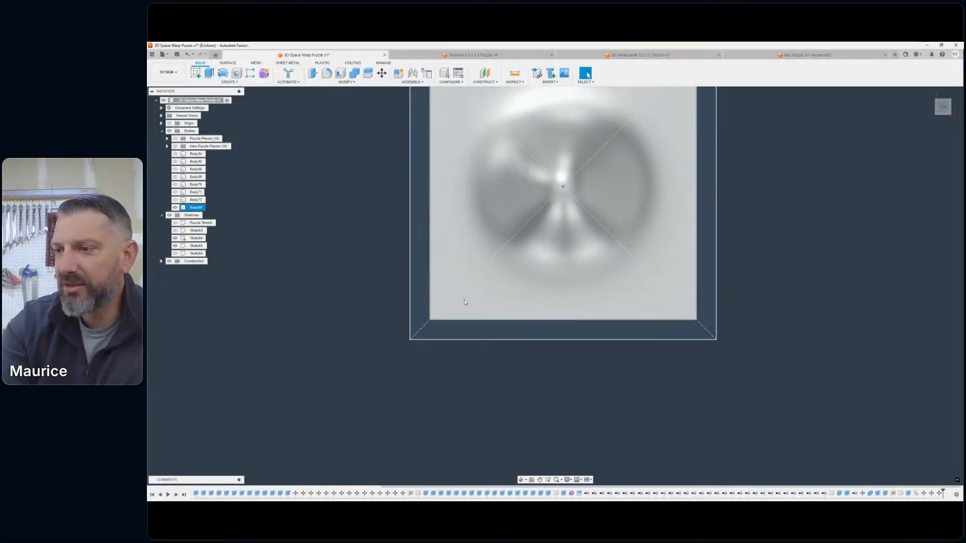
pyautogui.scroll(5, 452, 294)
pyautogui.scroll(-6, 527, 283)
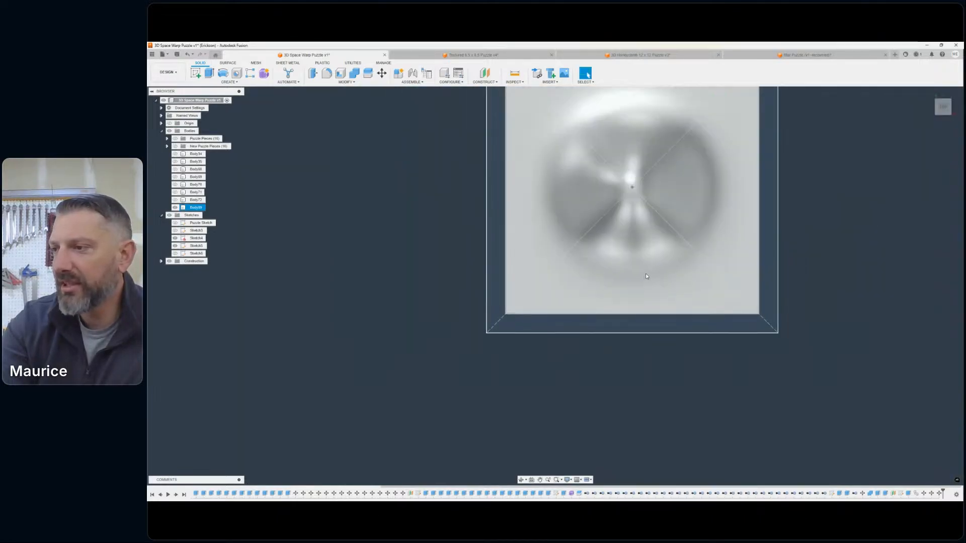
pyautogui.scroll(-3, 646, 276)
pyautogui.moveTo(749, 262); pyautogui.dragTo(688, 282, button='middle')
pyautogui.click(949, 113)
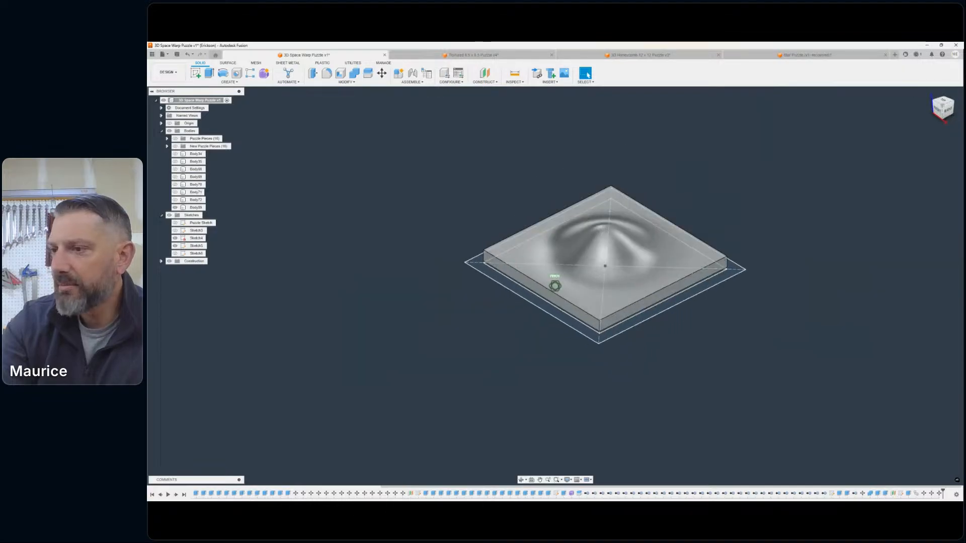
pyautogui.keyDown('shift'); pyautogui.moveTo(554, 286); pyautogui.dragTo(517, 286, button='middle'); pyautogui.keyUp('shift')
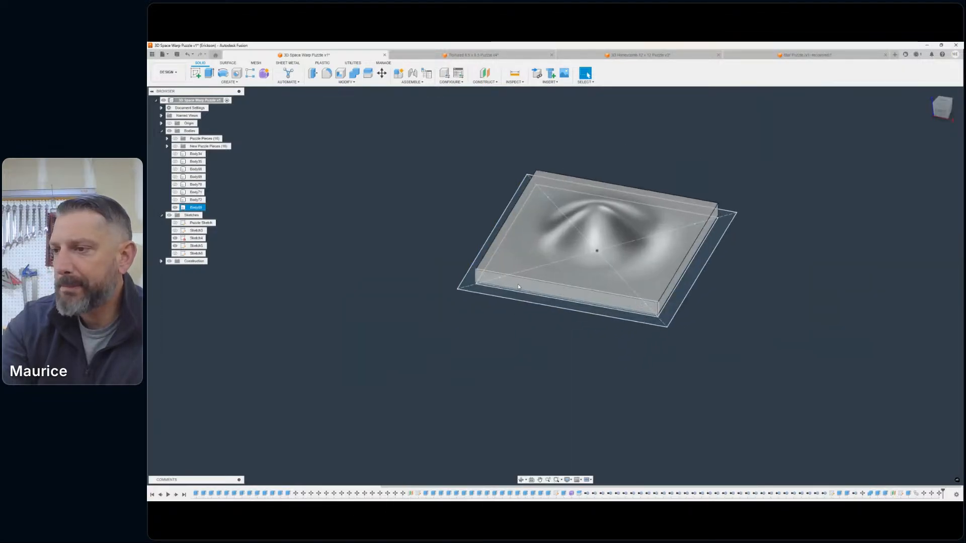
pyautogui.scroll(3, 517, 284)
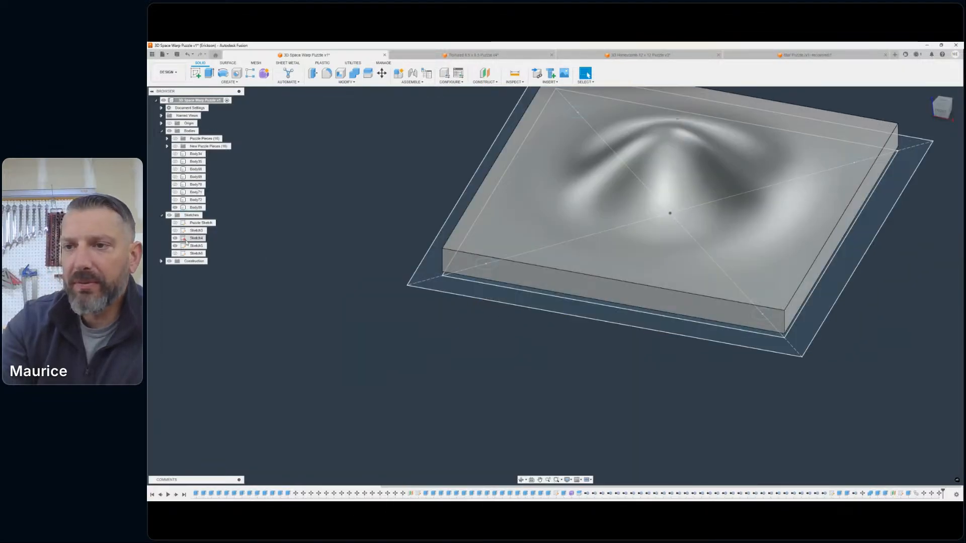
# - Export the inner square sketch, Sketch4, as a DXF file named "base hole" to the computer's desktop
pyautogui.rightClick(187, 240)
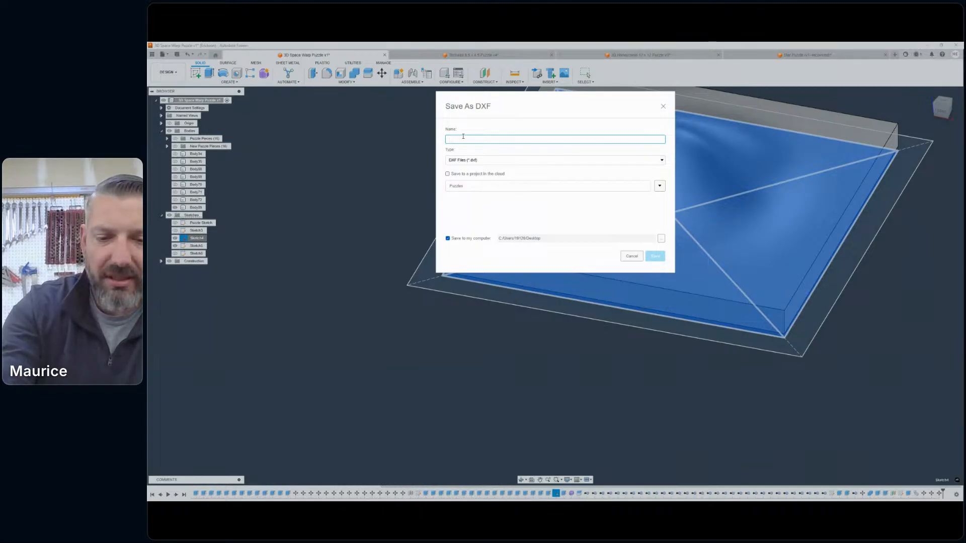
pyautogui.write('base hole')
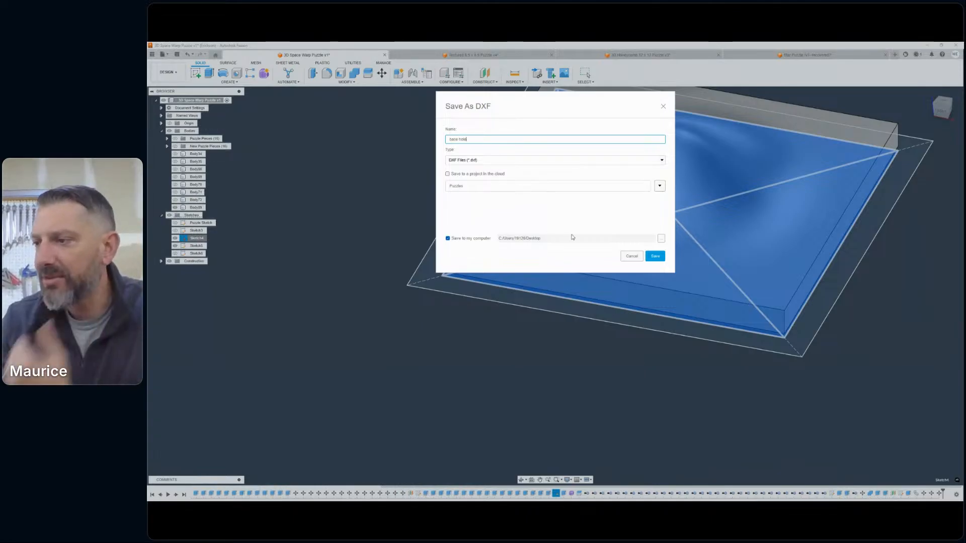
pyautogui.click(655, 256)
# - Hide both square outline sketches so that only the domed slab is shown
pyautogui.scroll(-4, 710, 168)
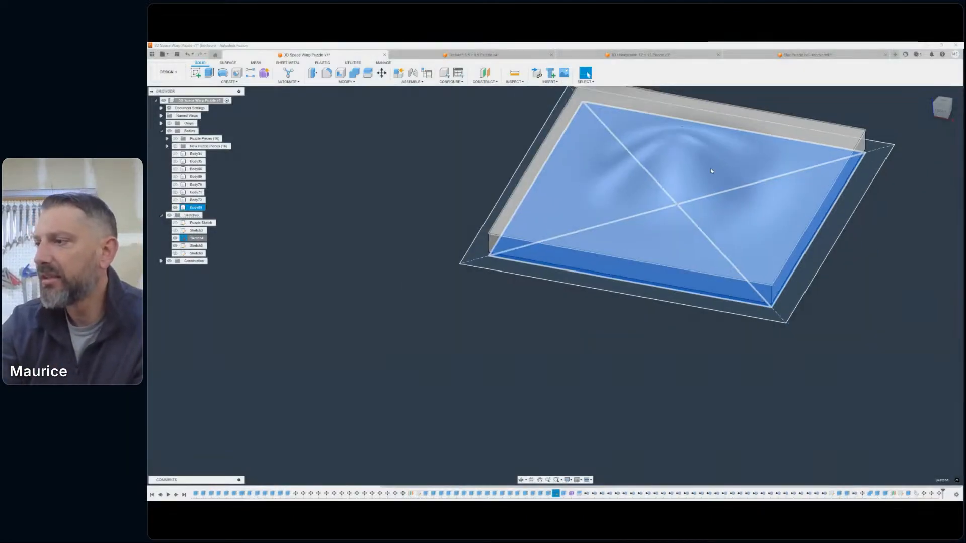
pyautogui.moveTo(496, 288); pyautogui.dragTo(401, 288, button='middle')
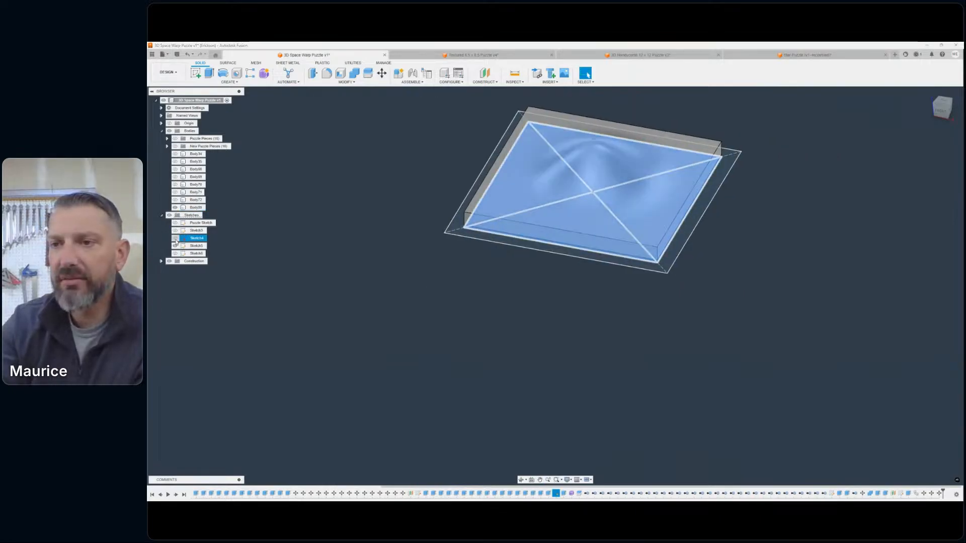
pyautogui.click(175, 239)
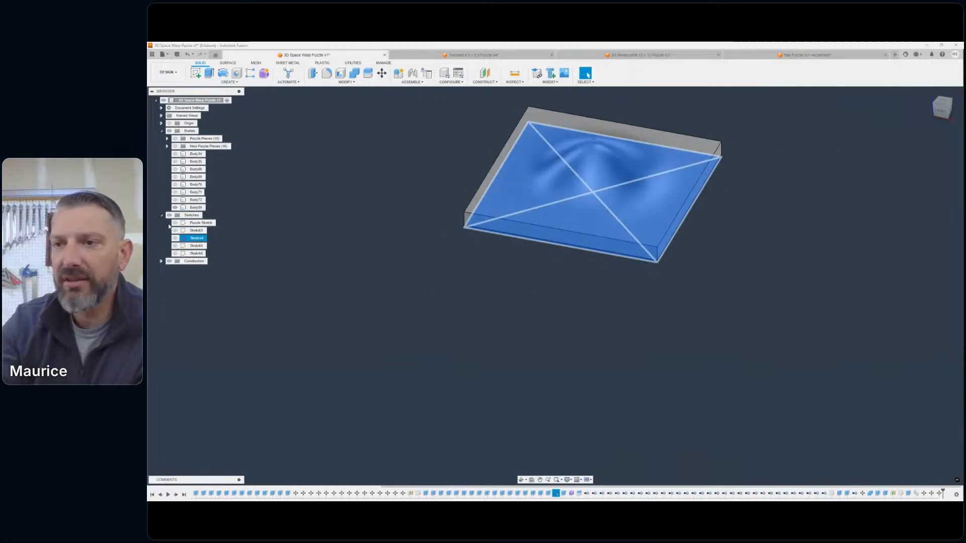
pyautogui.click(366, 245)
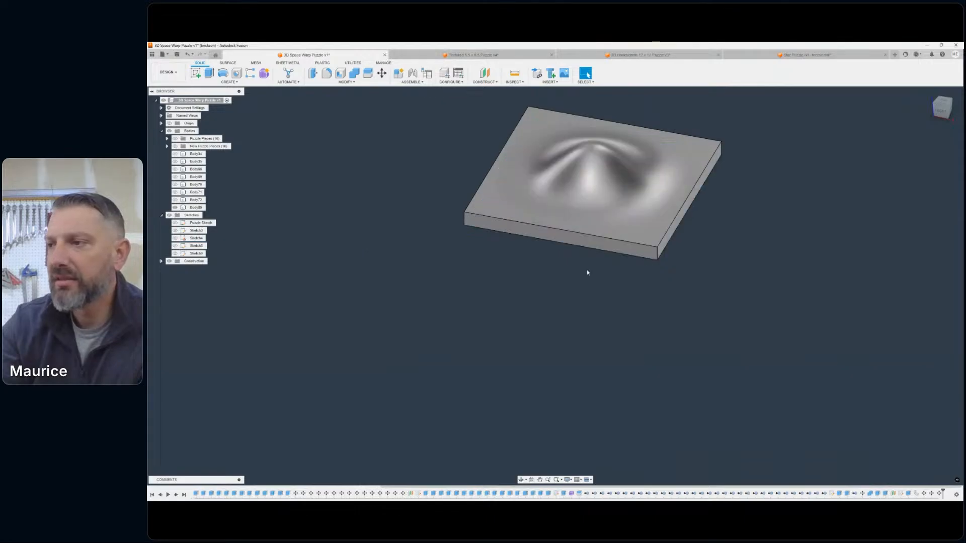
pyautogui.moveTo(614, 276); pyautogui.dragTo(636, 312, button='middle')
pyautogui.click(549, 83)
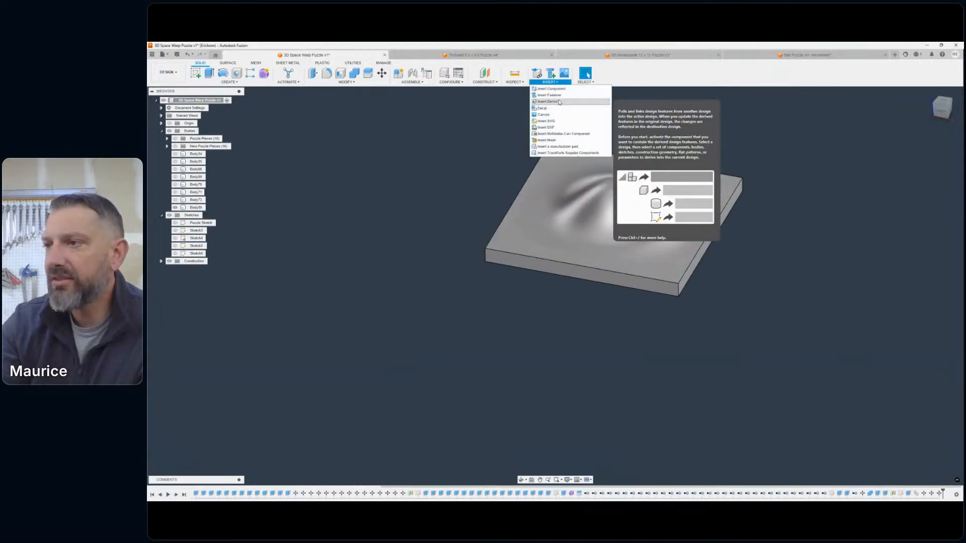
pyautogui.click(546, 127)
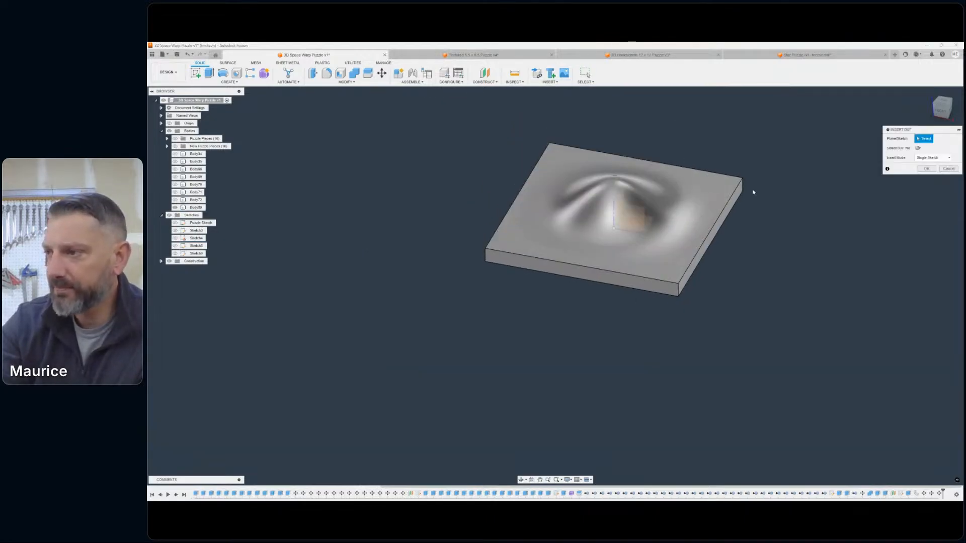
pyautogui.click(918, 148)
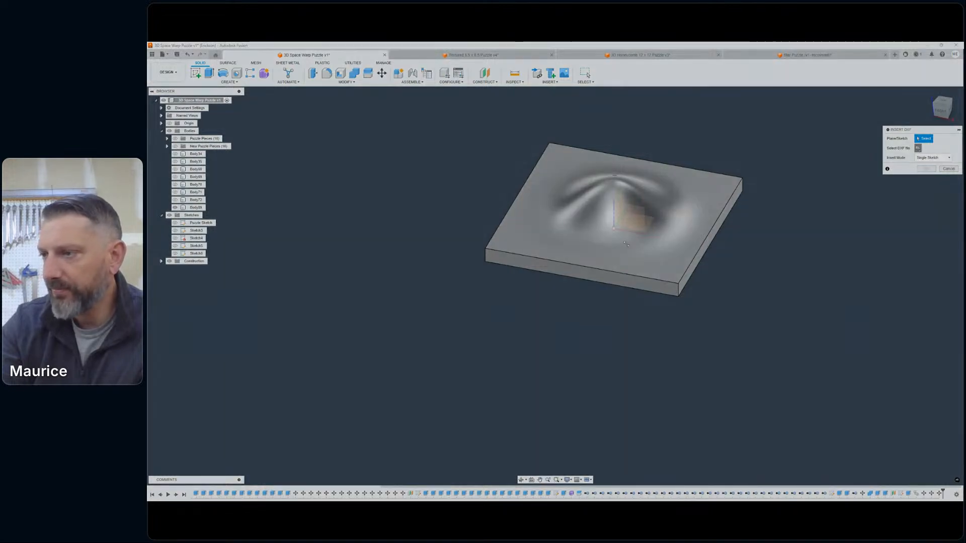
pyautogui.click(480, 339)
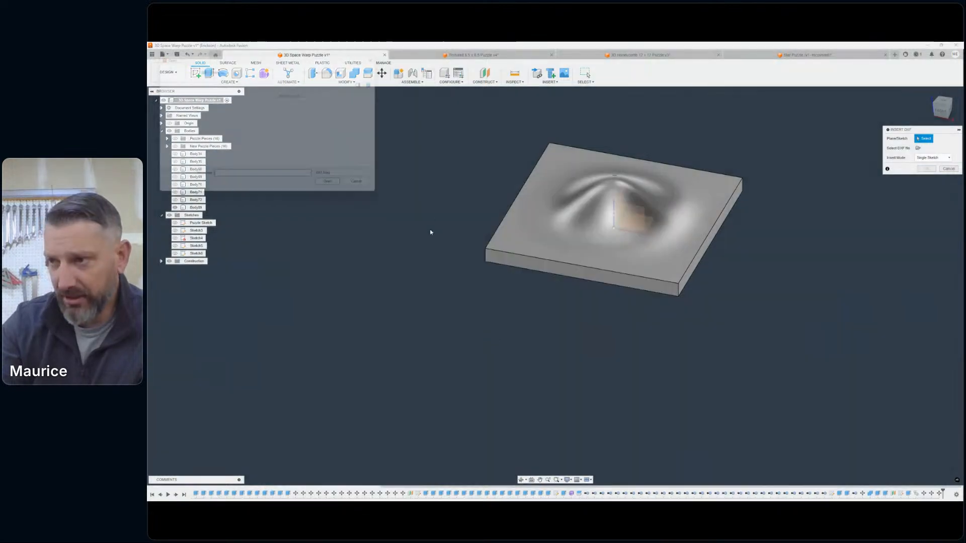
pyautogui.scroll(-10, 449, 209)
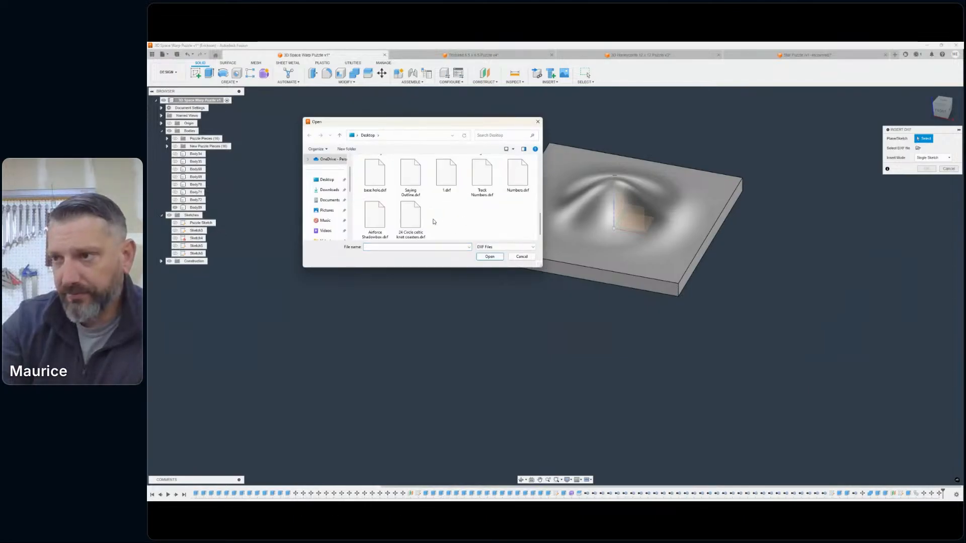
pyautogui.doubleClick(378, 173)
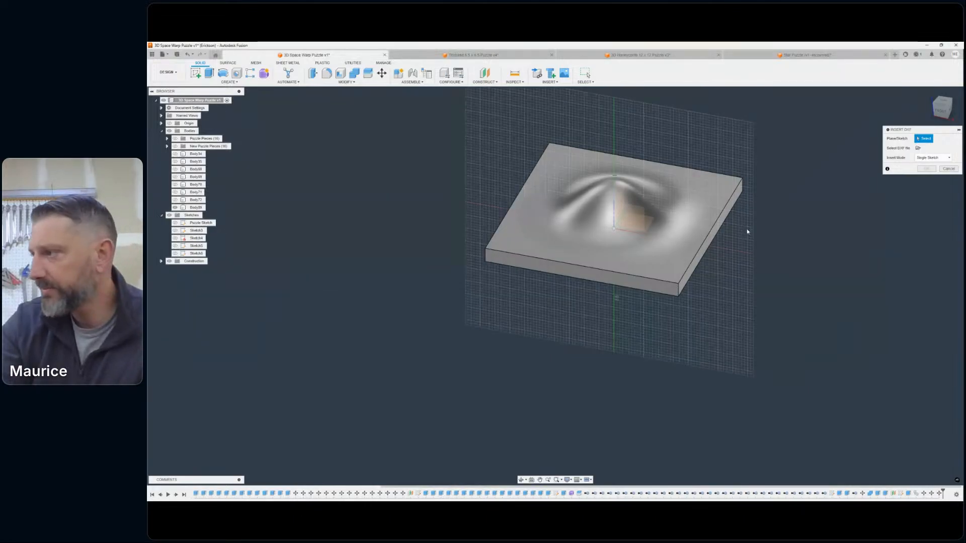
pyautogui.click(647, 219)
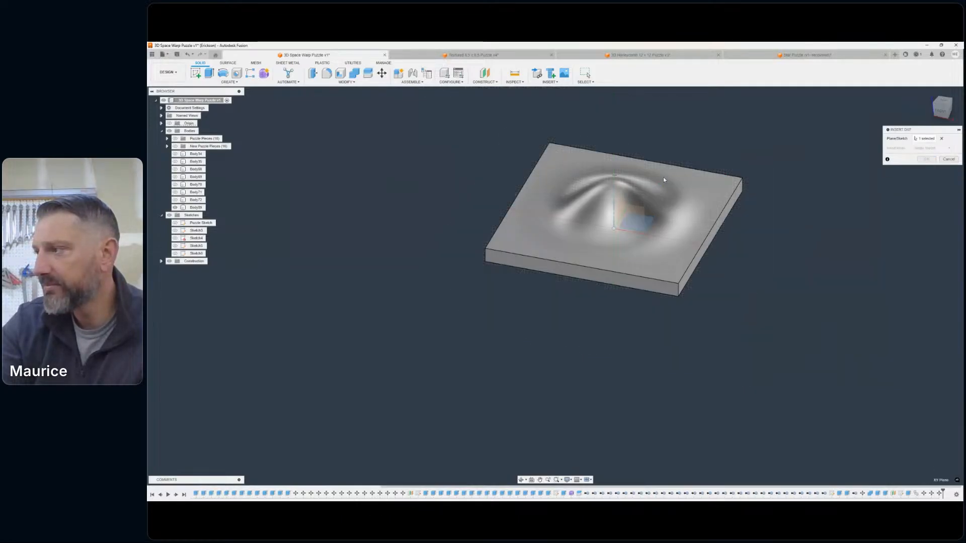
pyautogui.click(942, 102)
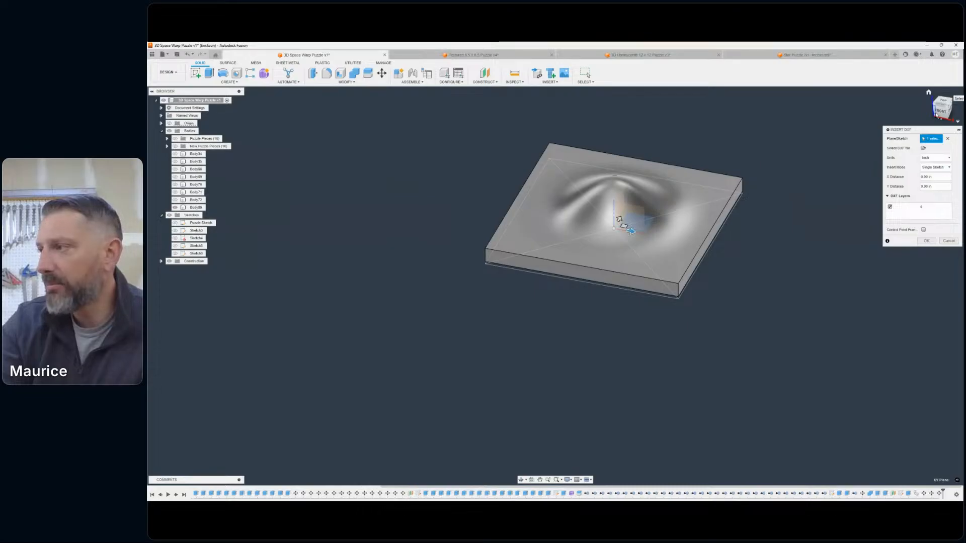
pyautogui.scroll(5, 580, 238)
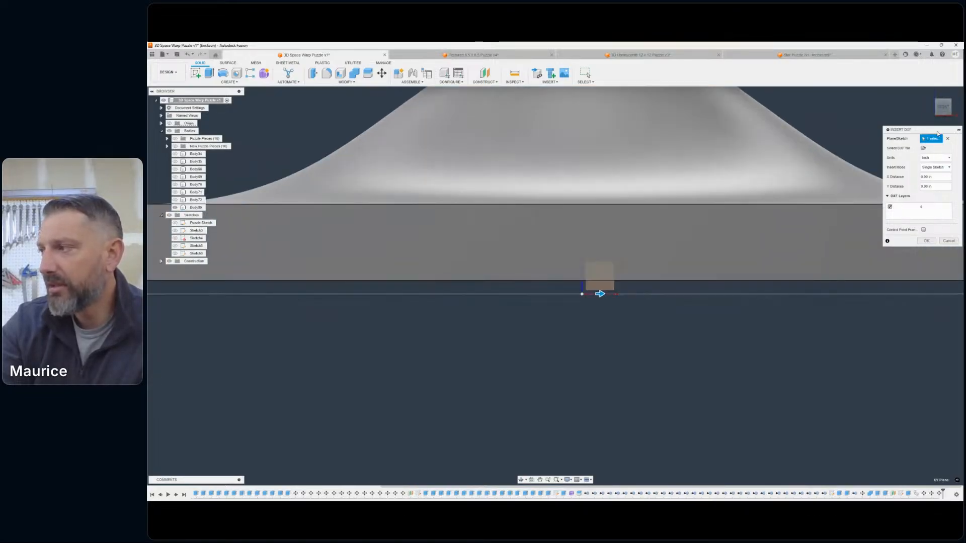
pyautogui.moveTo(941, 102); pyautogui.dragTo(931, 117)
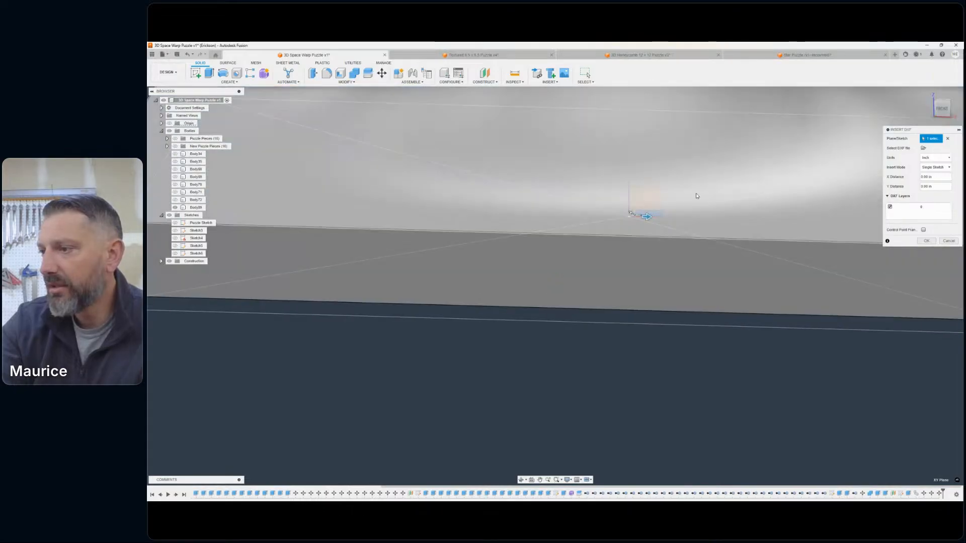
pyautogui.scroll(-3, 642, 217)
pyautogui.scroll(-1, 645, 219)
pyautogui.moveTo(646, 219); pyautogui.dragTo(617, 261, button='middle')
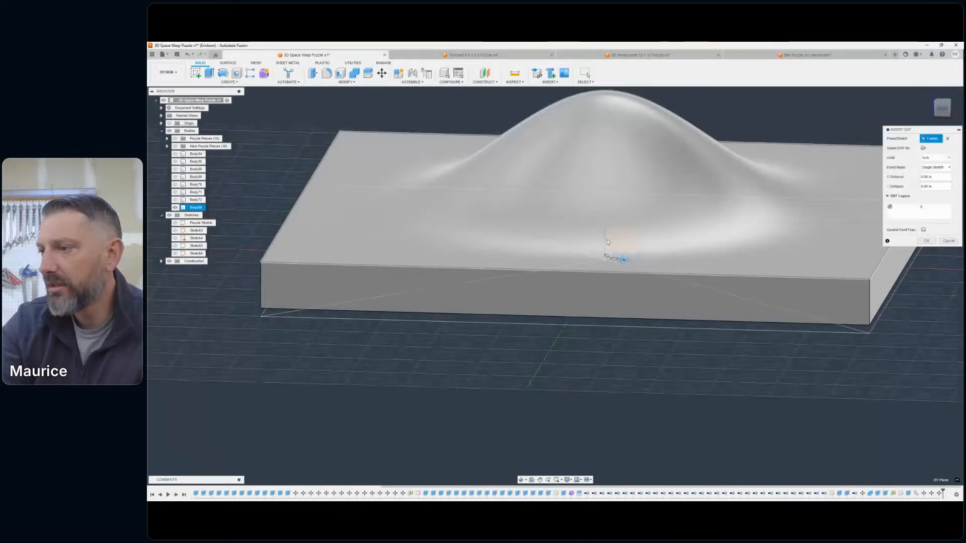
pyautogui.moveTo(618, 260); pyautogui.dragTo(605, 207)
pyautogui.scroll(-4, 605, 208)
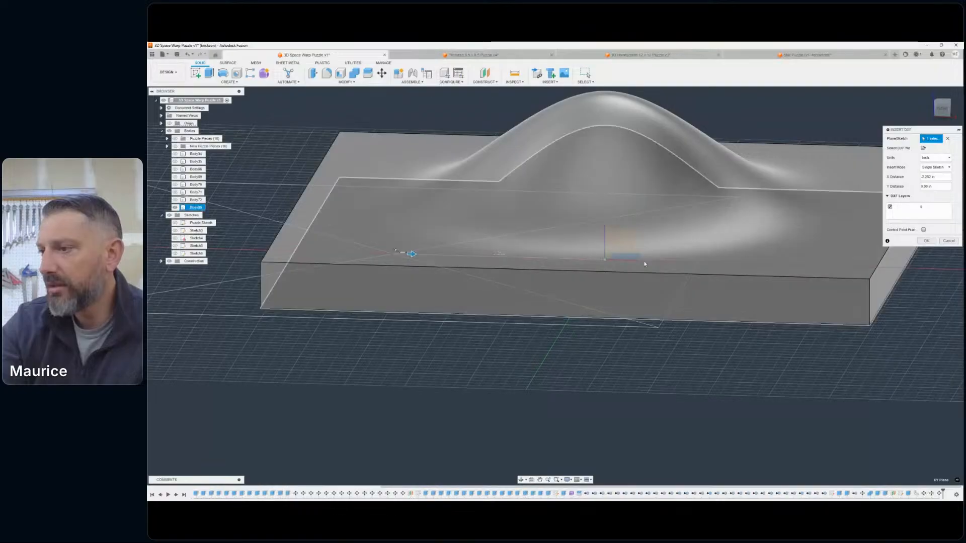
pyautogui.moveTo(942, 110)
pyautogui.mouseDown()
pyautogui.moveTo(922, 97)
pyautogui.moveTo(911, 110)
pyautogui.mouseUp()
pyautogui.click(938, 104)
pyautogui.click(948, 241)
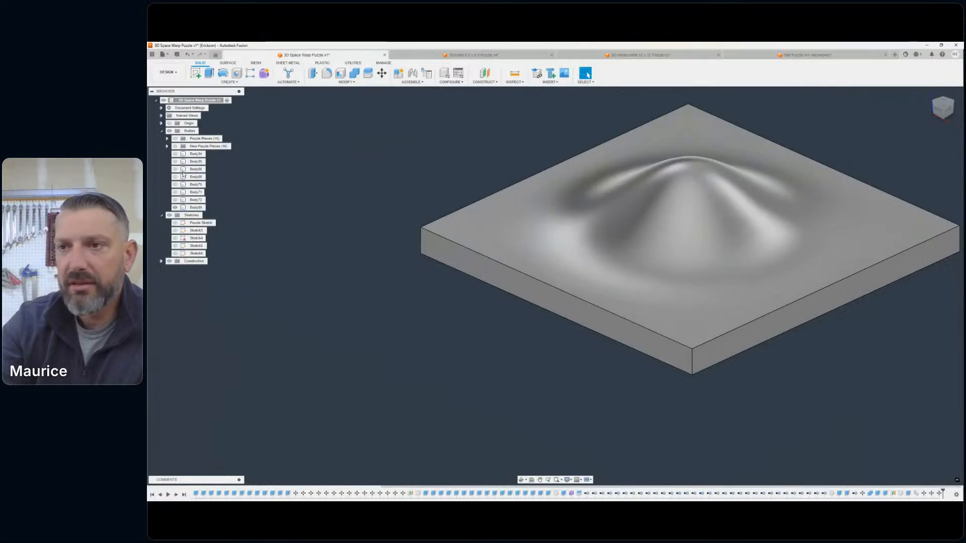
# - Hide the domed slab body
pyautogui.click(175, 207)
# - Insert the "base hole" DXF file from the desktop onto the horizontal XY origin plane as a single sketch in inches
pyautogui.click(550, 81)
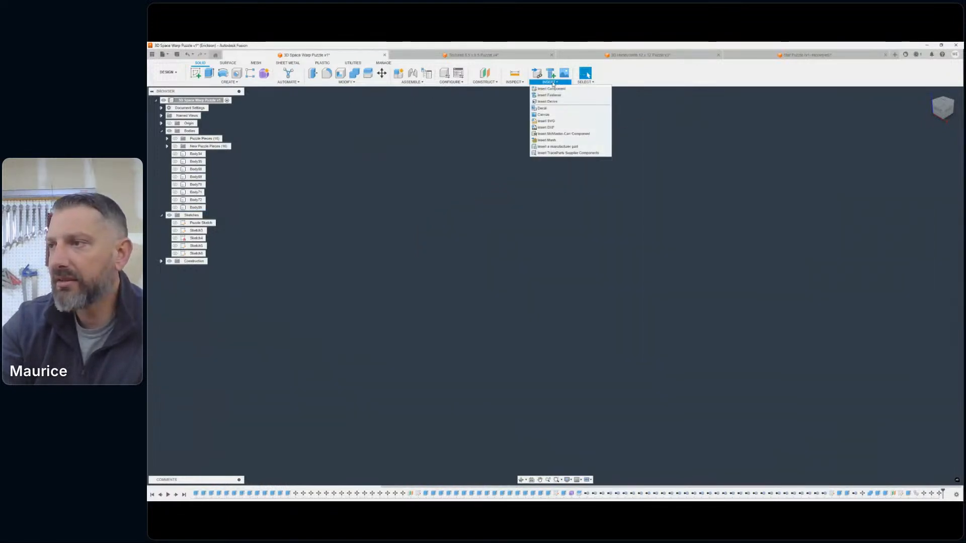
pyautogui.click(546, 127)
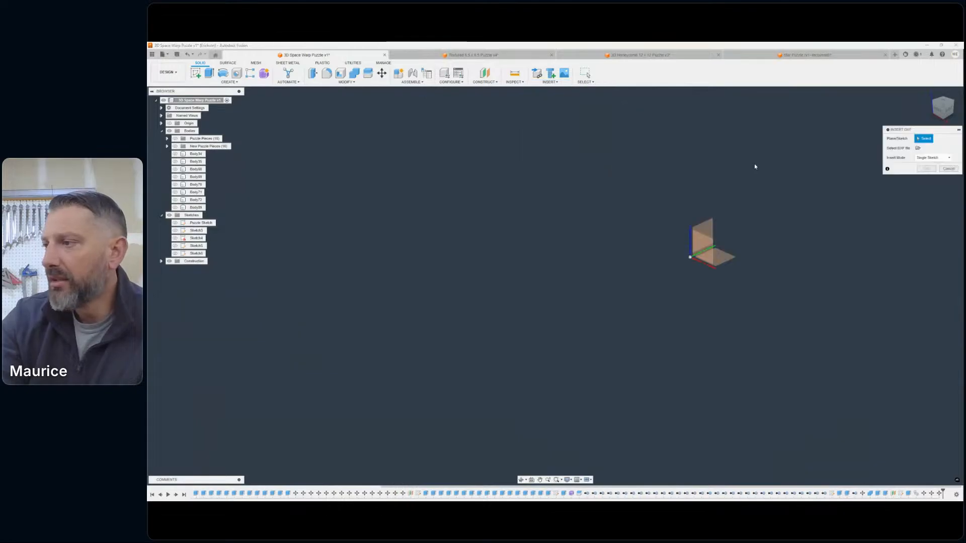
pyautogui.click(719, 254)
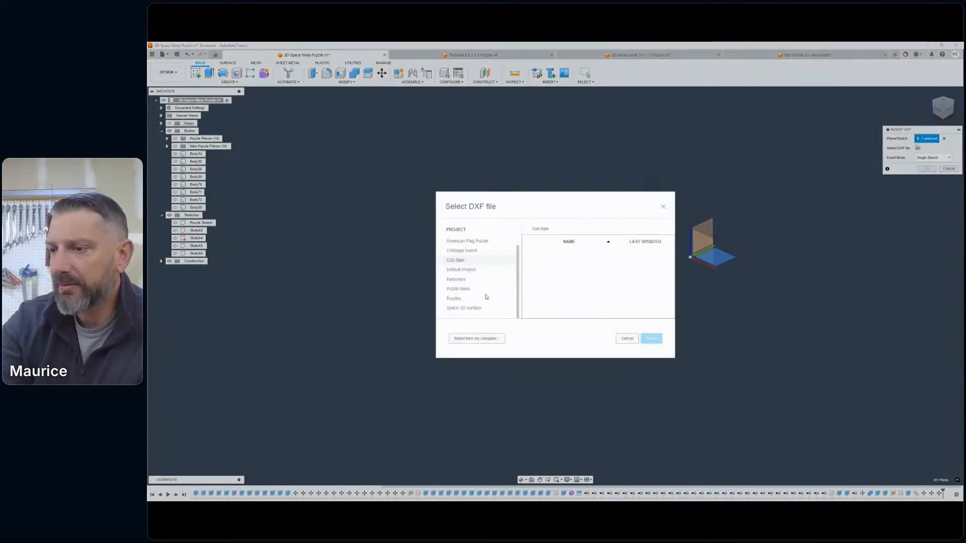
pyautogui.click(469, 339)
pyautogui.scroll(-5, 403, 221)
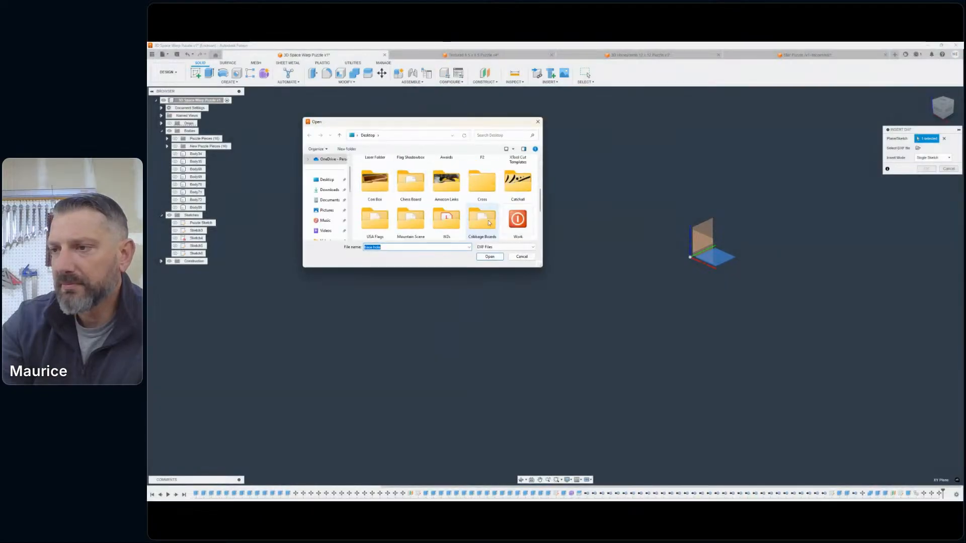
pyautogui.doubleClick(375, 173)
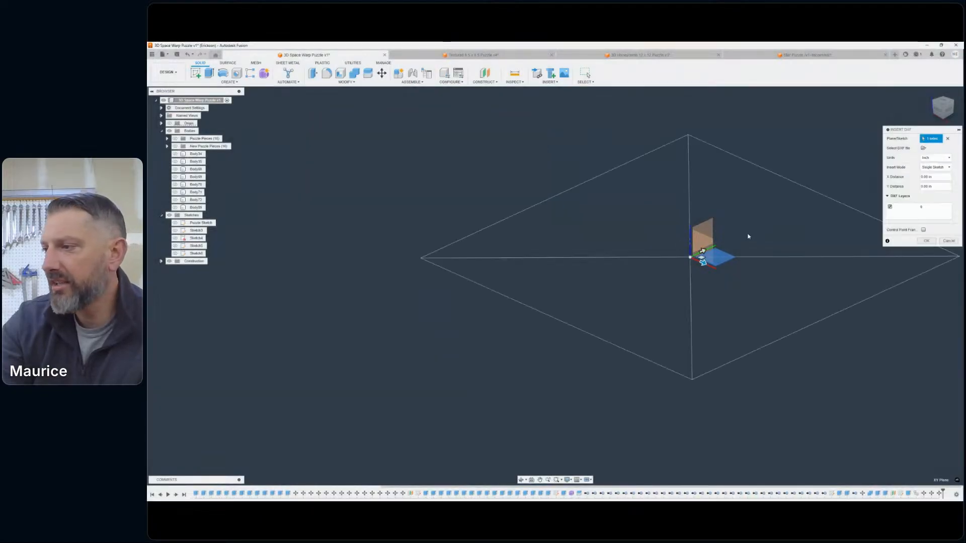
pyautogui.scroll(5, 726, 256)
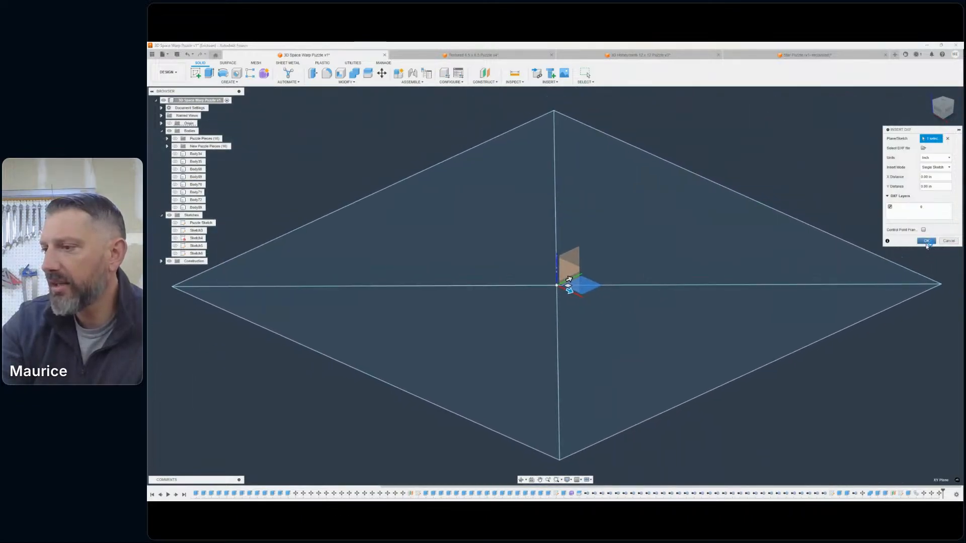
pyautogui.click(927, 241)
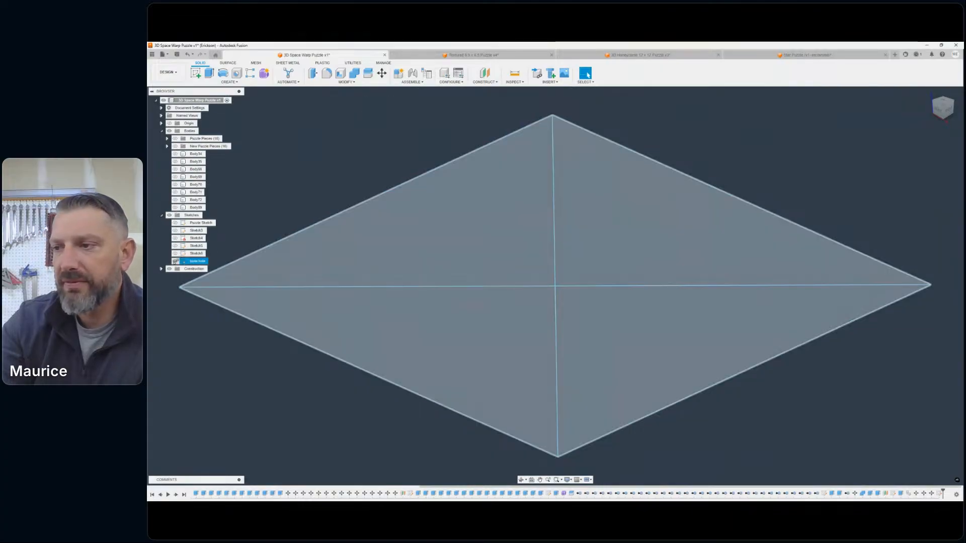
# - Check the inserted "base hole" sketch from an angle and delete it from the design
pyautogui.click(175, 261)
pyautogui.click(175, 261)
pyautogui.scroll(-3, 549, 255)
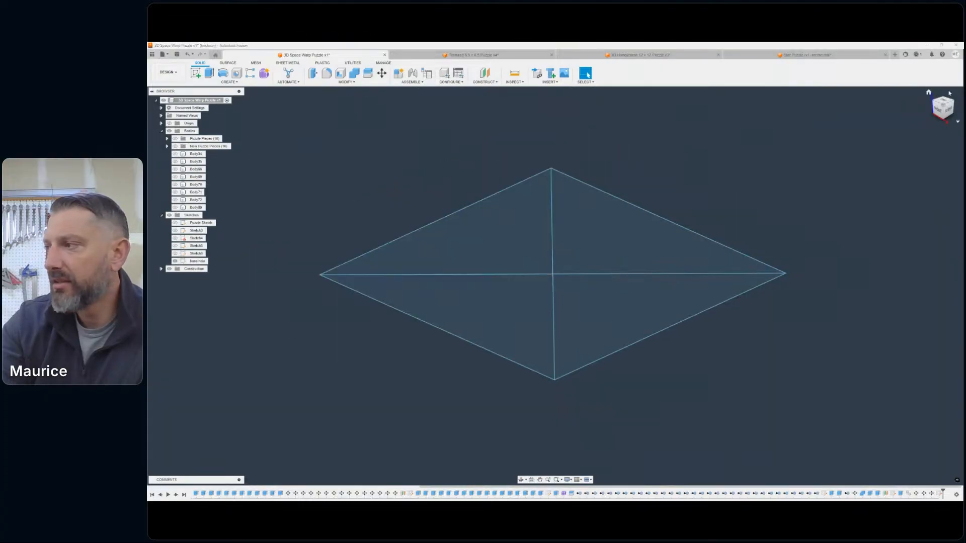
pyautogui.click(946, 103)
pyautogui.moveTo(941, 104); pyautogui.dragTo(931, 83)
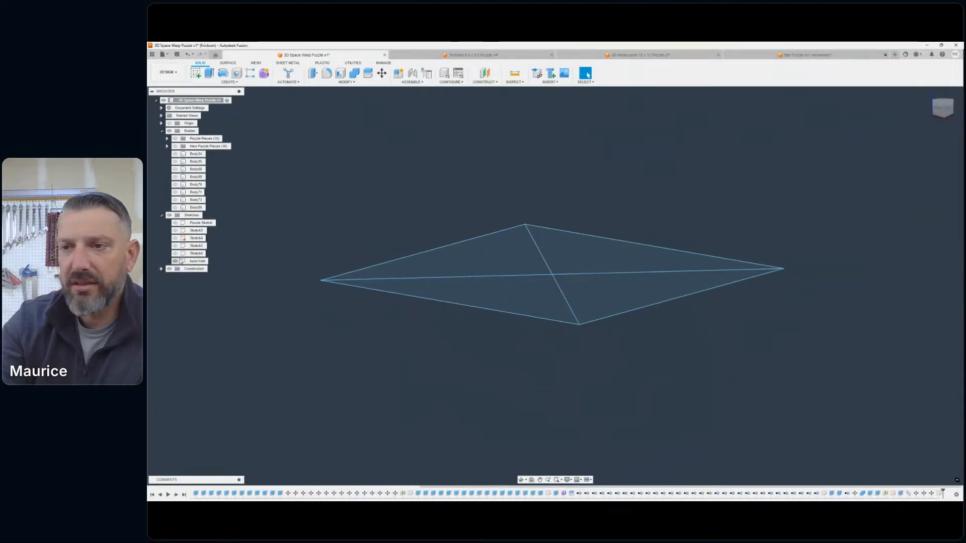
pyautogui.rightClick(181, 261)
pyautogui.click(205, 294)
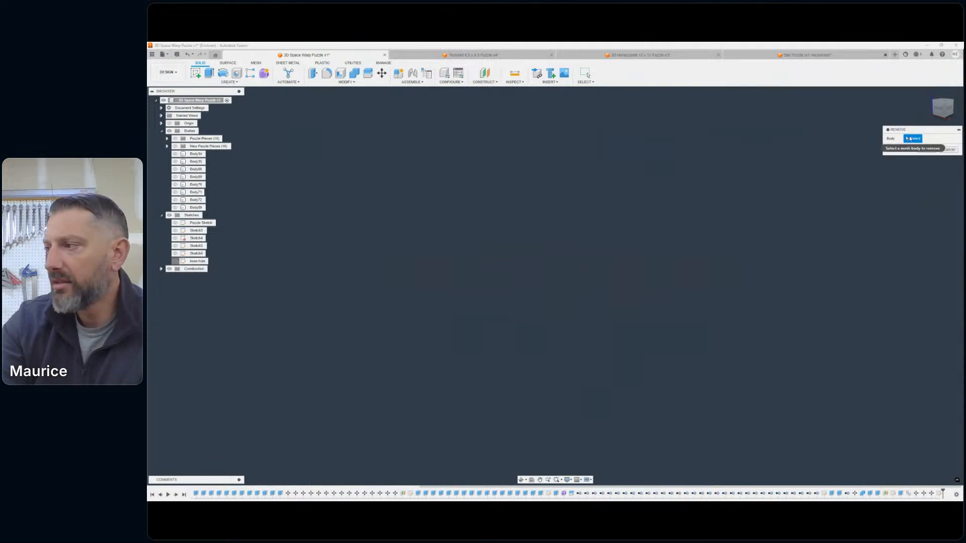
pyautogui.click(927, 150)
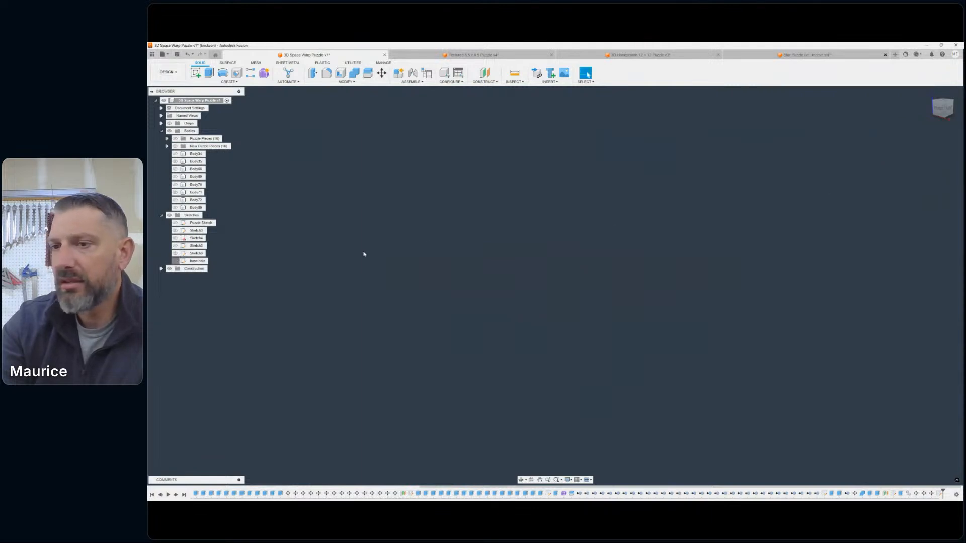
pyautogui.click(197, 261)
pyautogui.rightClick(195, 262)
pyautogui.click(207, 316)
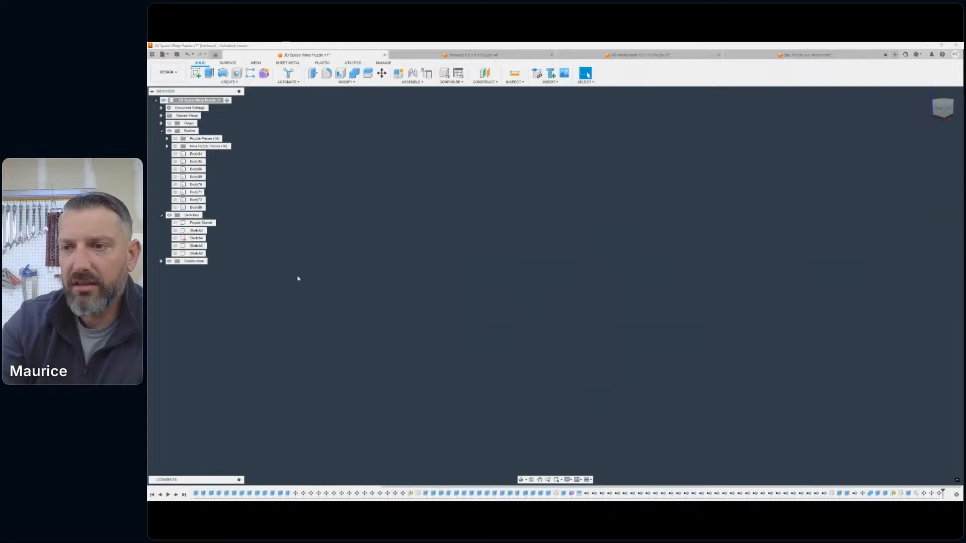
# - Show Sketch5, the square outline with four corner circles, and examine it from above and from an angle
pyautogui.click(175, 245)
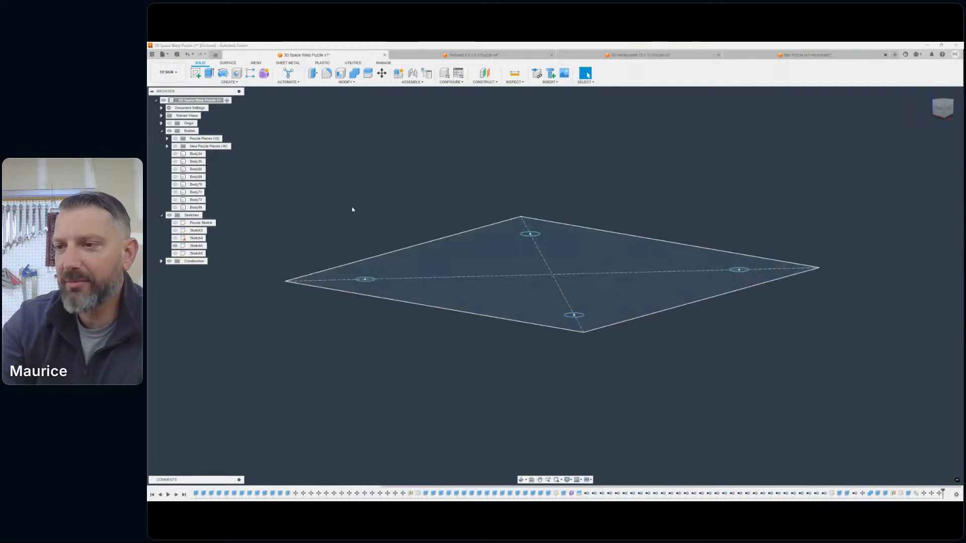
pyautogui.moveTo(352, 209); pyautogui.dragTo(436, 207, button='middle')
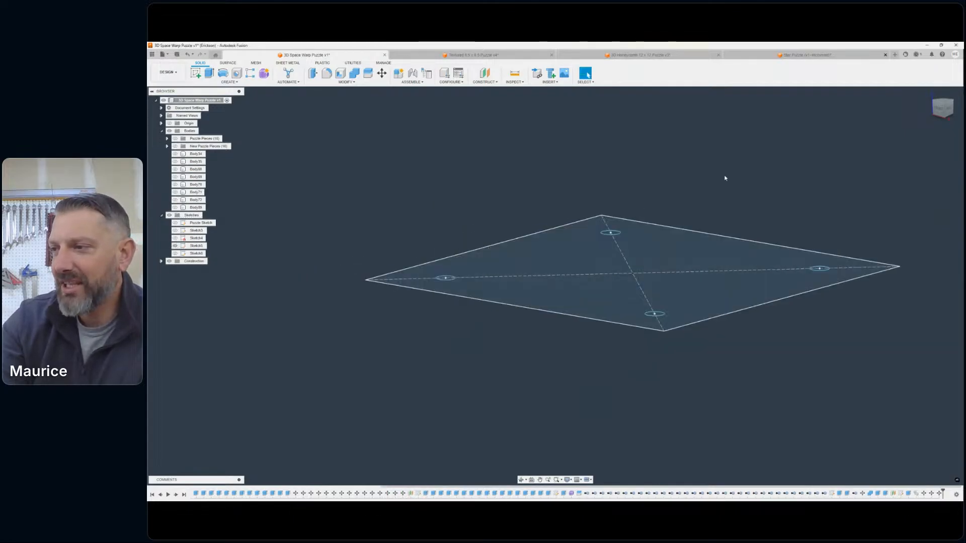
pyautogui.moveTo(724, 179); pyautogui.dragTo(669, 168, button='middle')
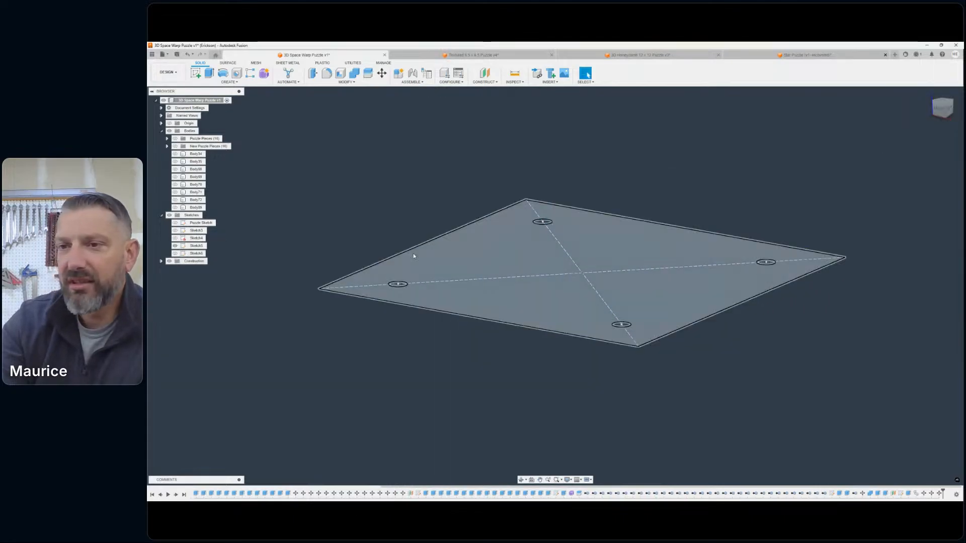
pyautogui.click(196, 246)
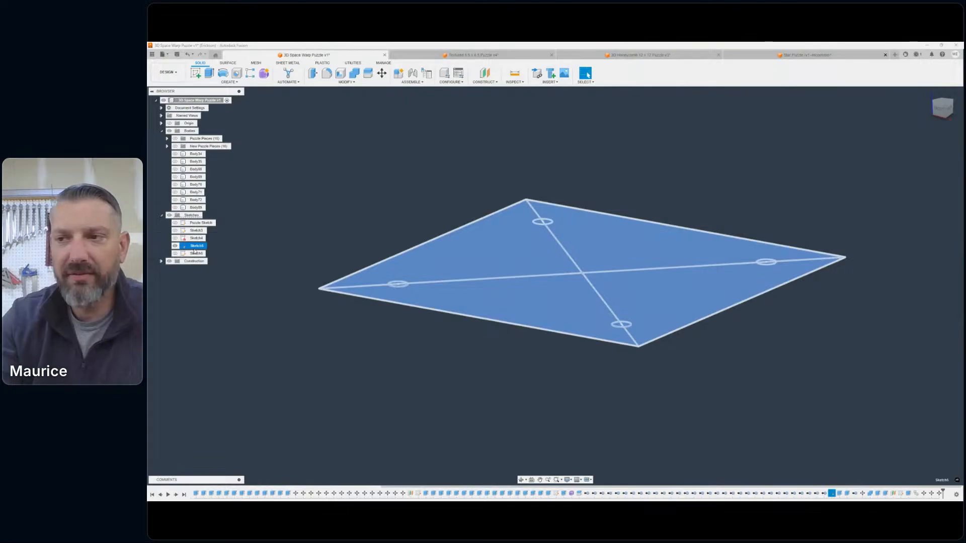
pyautogui.click(194, 215)
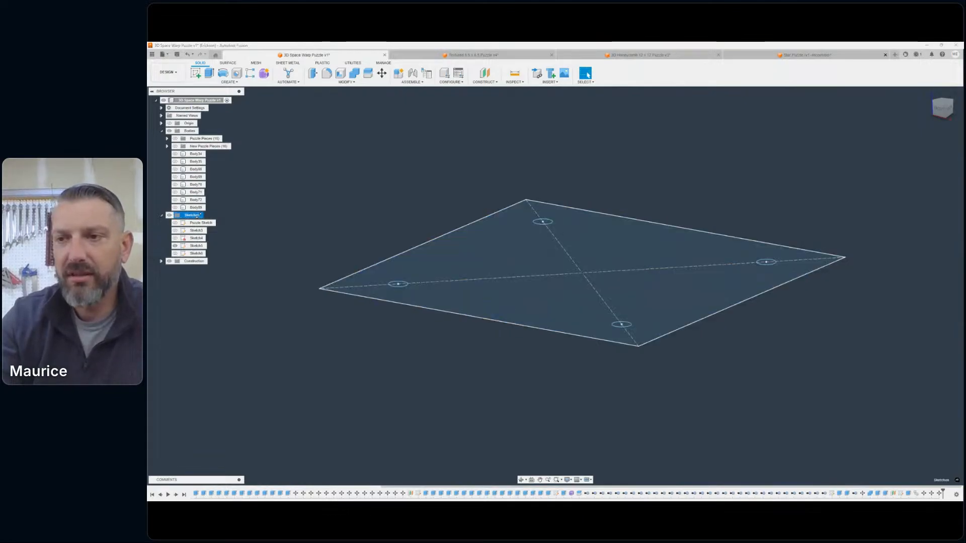
pyautogui.click(242, 239)
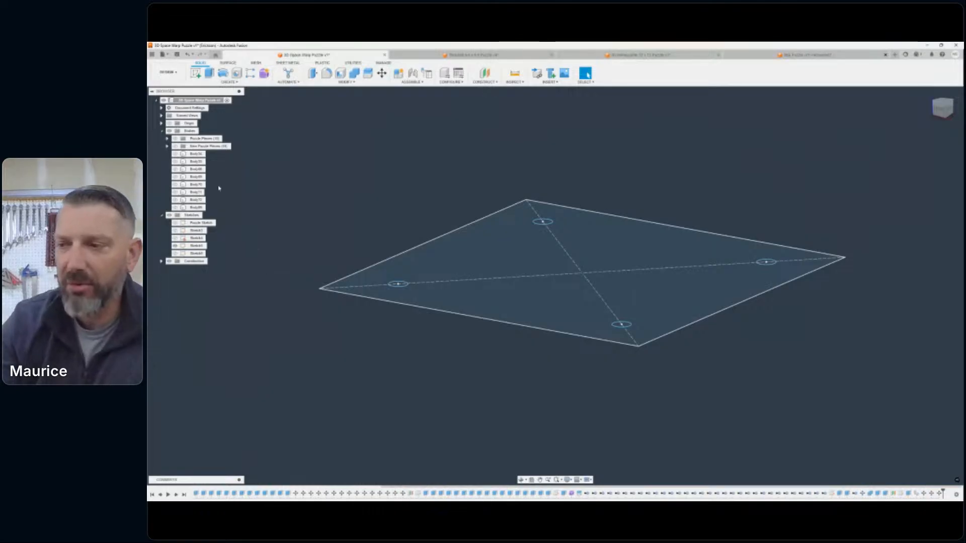
pyautogui.moveTo(483, 194); pyautogui.dragTo(515, 181, button='middle')
pyautogui.scroll(-4, 645, 260)
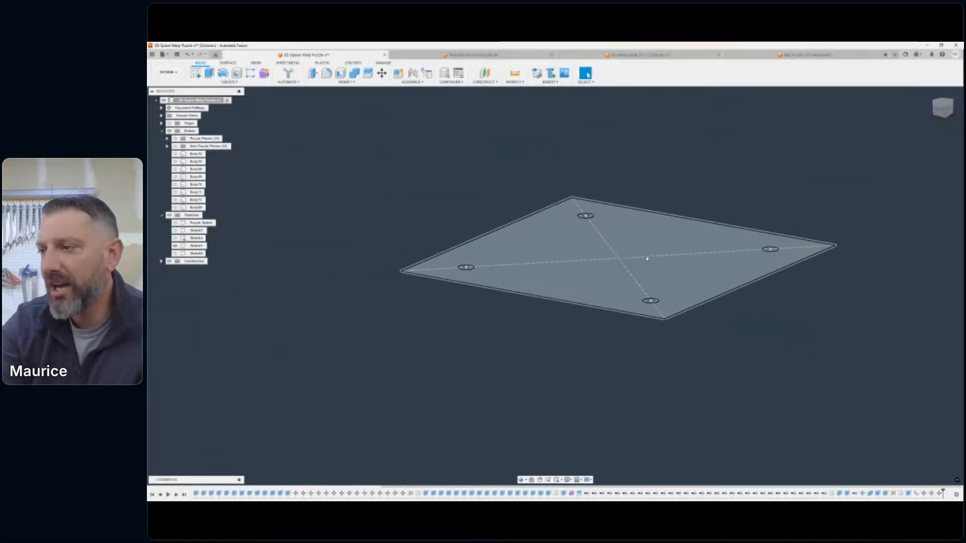
pyautogui.moveTo(648, 268); pyautogui.dragTo(650, 273, button='middle')
pyautogui.press('Escape')
pyautogui.click(944, 103)
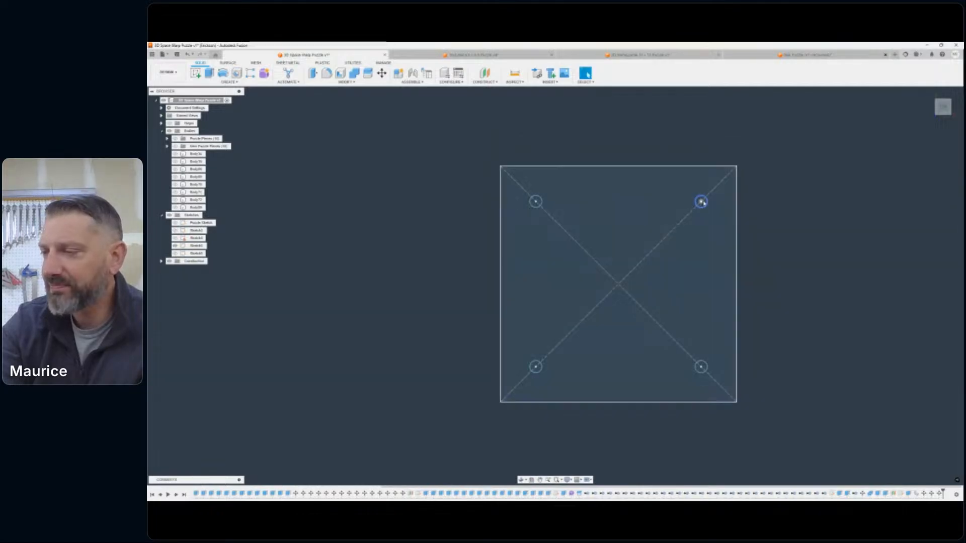
pyautogui.moveTo(943, 107); pyautogui.dragTo(925, 86)
pyautogui.moveTo(707, 130); pyautogui.dragTo(627, 89, button='middle')
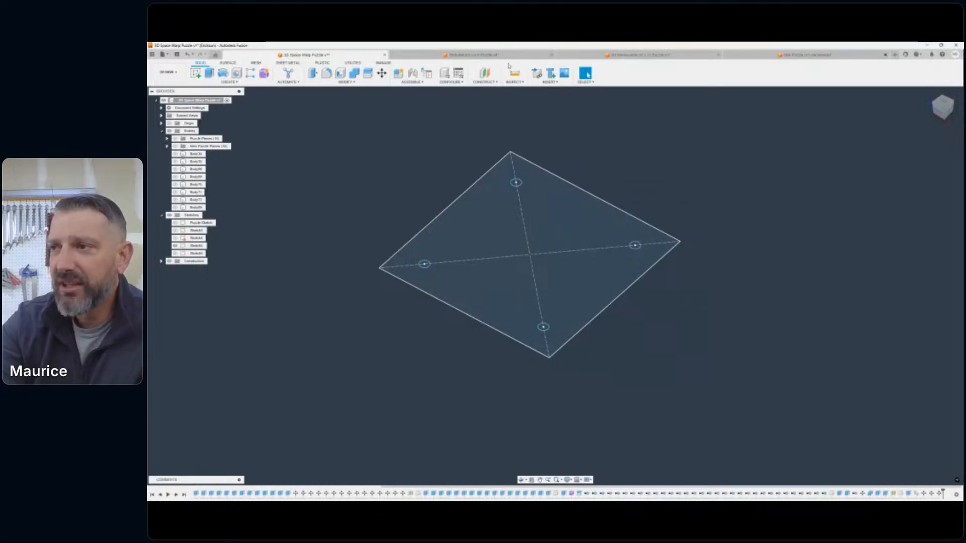
# - Construct an offset plane about 4 in above the horizontal XY origin plane
pyautogui.click(483, 74)
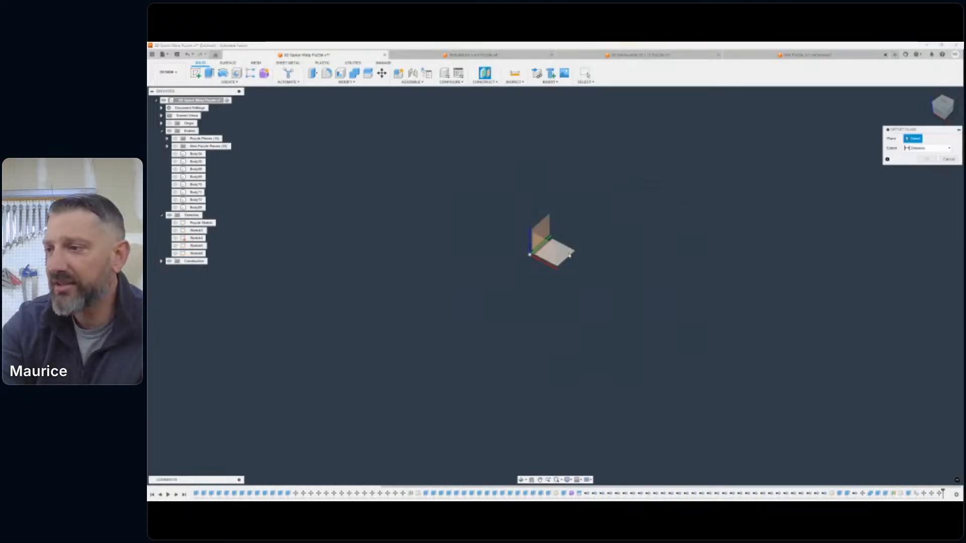
pyautogui.click(554, 250)
pyautogui.moveTo(553, 249); pyautogui.dragTo(569, 161)
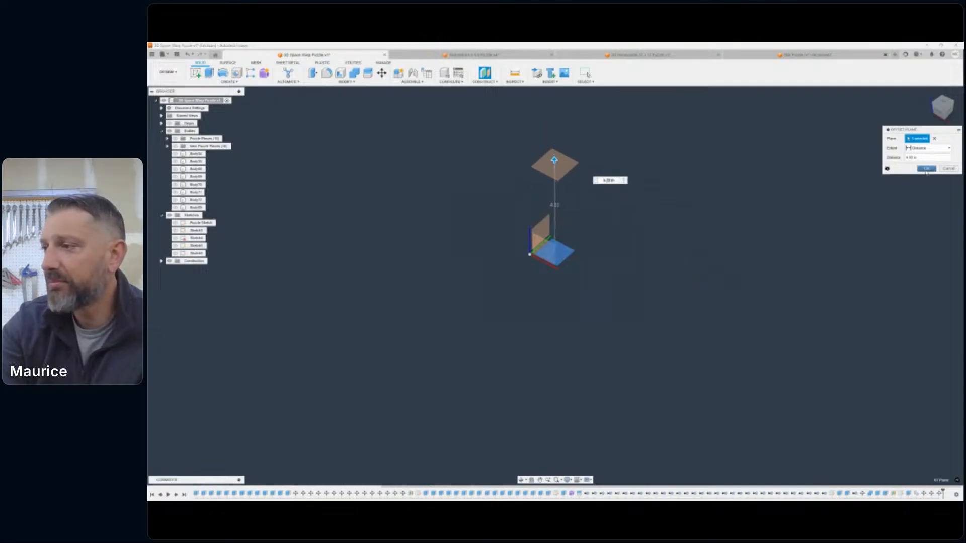
pyautogui.click(926, 169)
# - Create a sketch on the offset plane and project Sketch5's four corner circles into it with the projection link kept
pyautogui.click(195, 73)
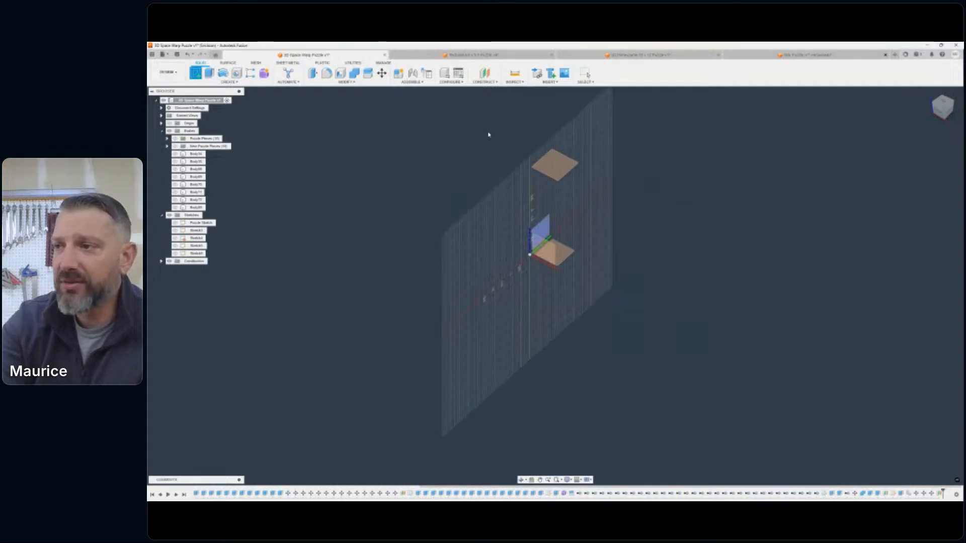
pyautogui.click(564, 168)
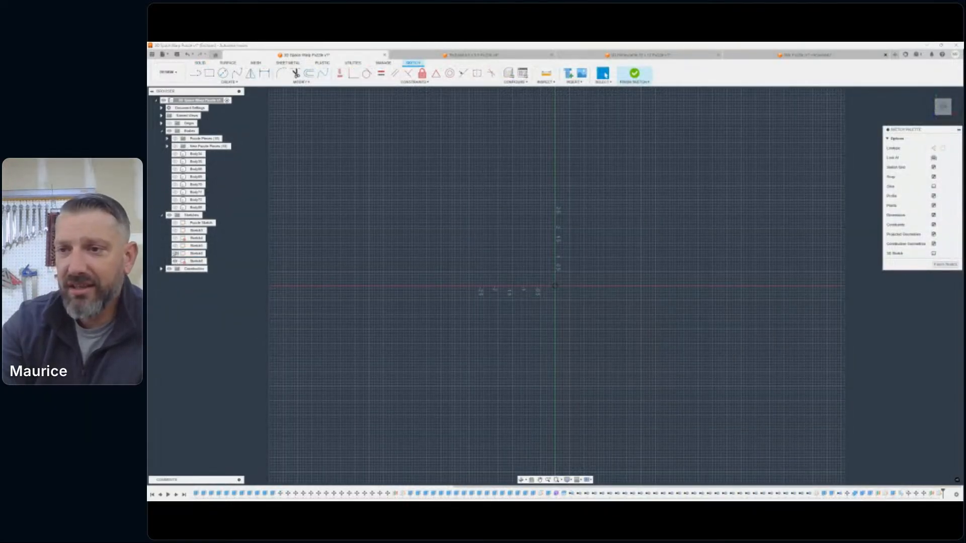
pyautogui.click(176, 246)
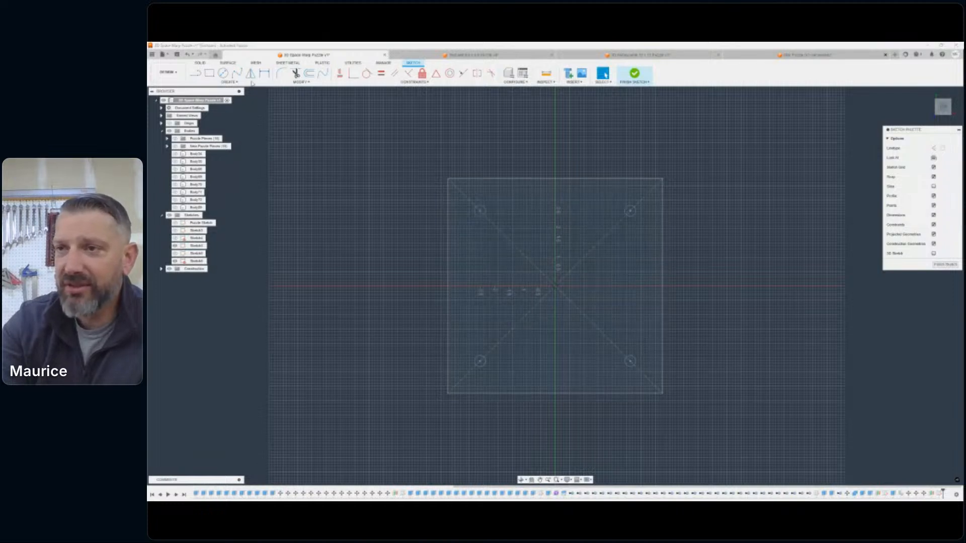
pyautogui.click(229, 81)
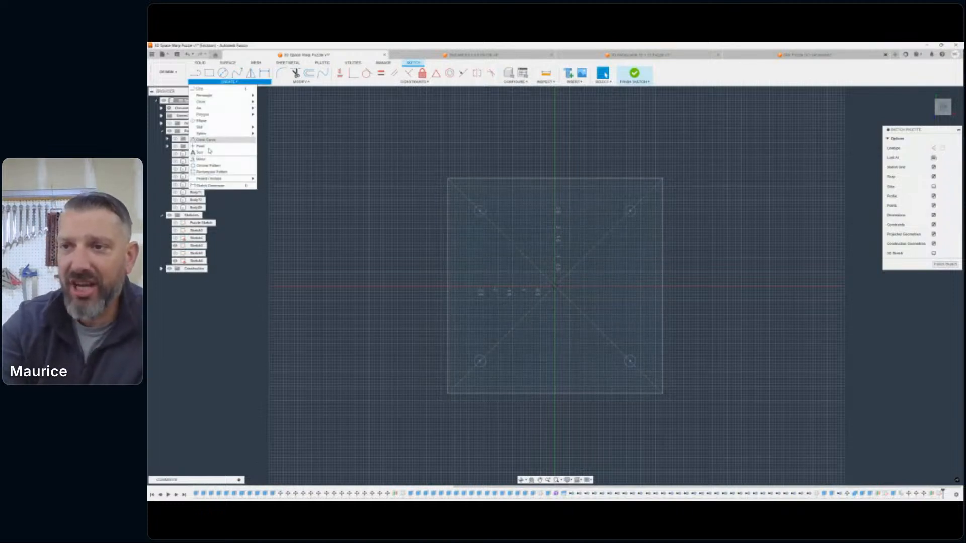
pyautogui.moveTo(237, 178)
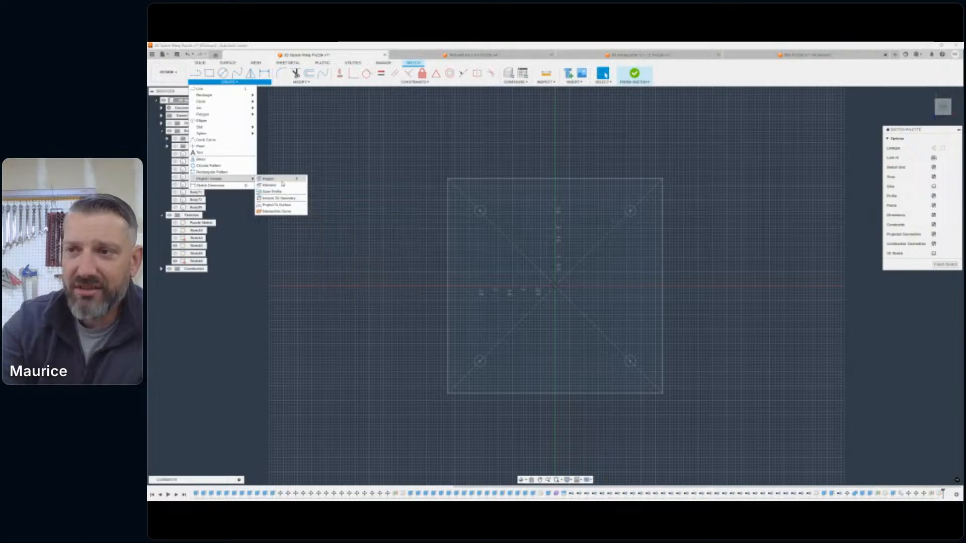
pyautogui.click(281, 180)
pyautogui.scroll(4, 496, 213)
pyautogui.click(470, 210)
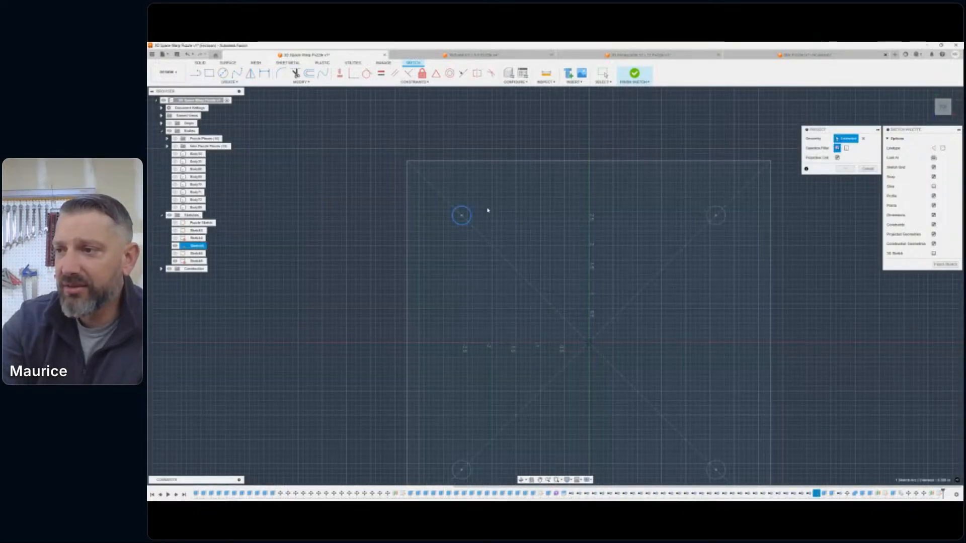
pyautogui.moveTo(720, 466); pyautogui.dragTo(651, 294, button='middle')
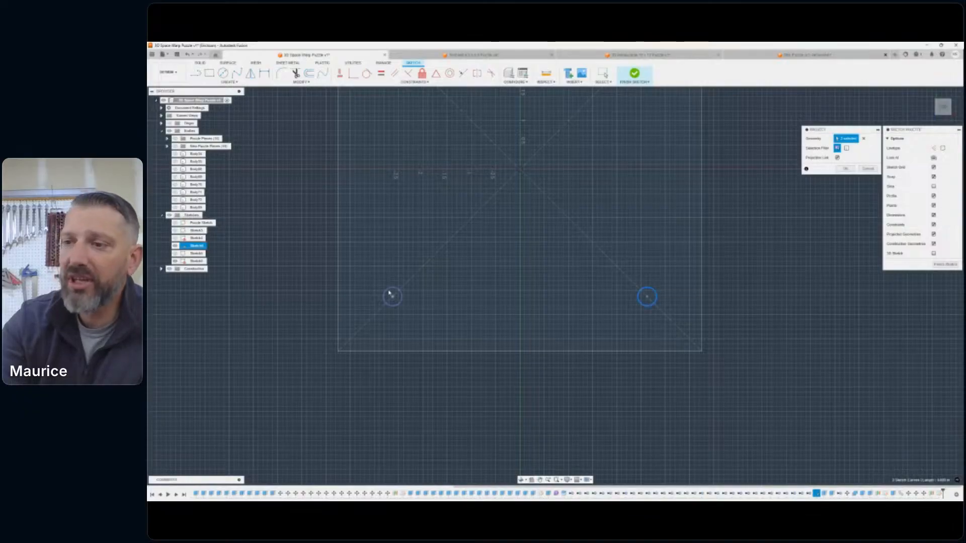
pyautogui.click(846, 169)
pyautogui.scroll(-5, 815, 207)
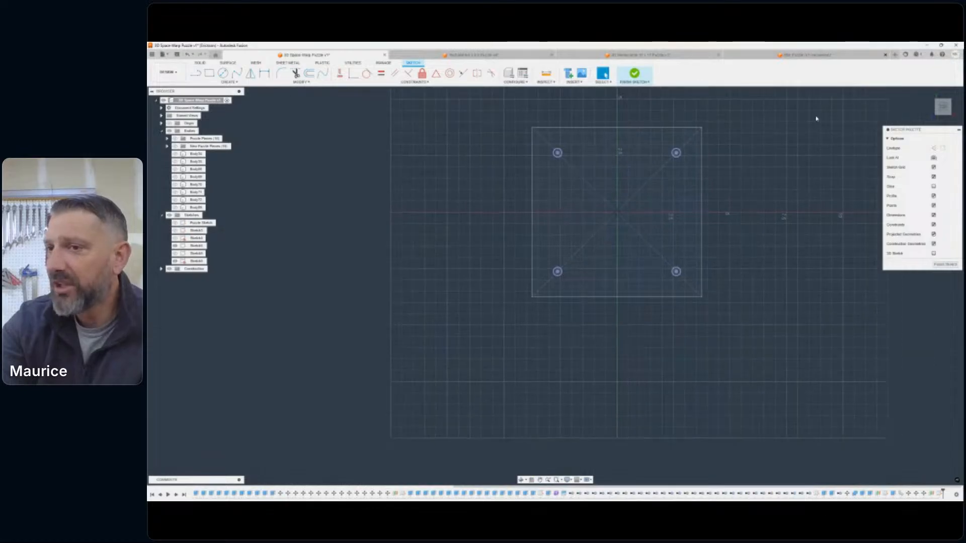
# - Hide Sketch5 and finish the new sketch, leaving only the four projected circles shown
pyautogui.click(175, 246)
pyautogui.moveTo(944, 110)
pyautogui.mouseDown()
pyautogui.moveTo(926, 92)
pyautogui.moveTo(925, 54)
pyautogui.moveTo(922, 65)
pyautogui.mouseUp()
pyautogui.scroll(6, 676, 231)
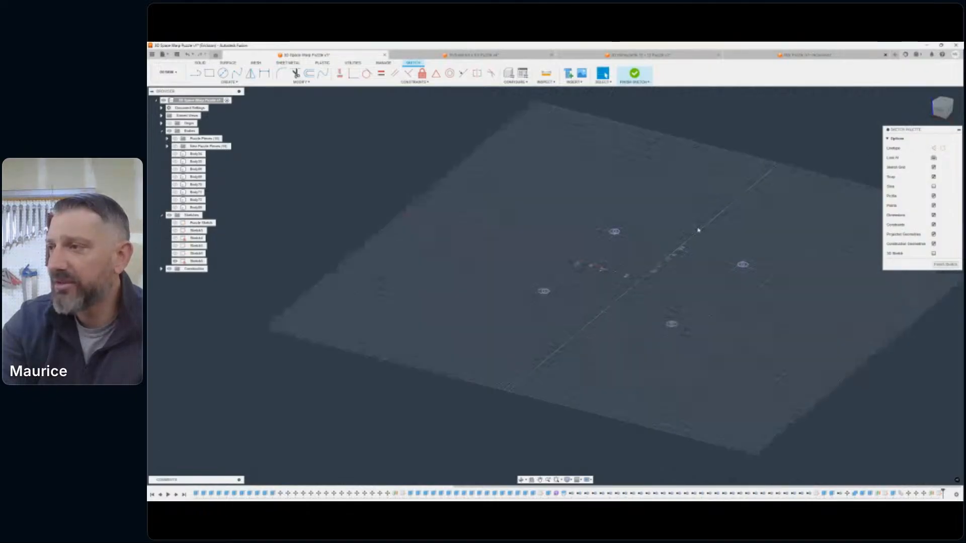
pyautogui.click(635, 76)
pyautogui.scroll(-1, 662, 201)
pyautogui.scroll(-2, 663, 201)
pyautogui.moveTo(663, 201); pyautogui.dragTo(620, 151, button='middle')
pyautogui.scroll(3, 587, 182)
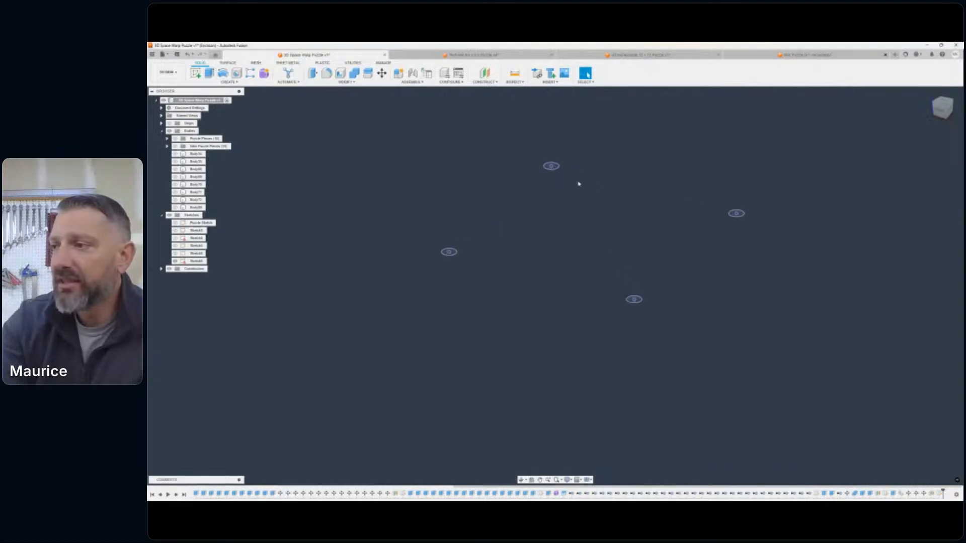
# - Show the last body in the Bodies list, the warped slab beneath the four projected corner circles
pyautogui.moveTo(628, 186); pyautogui.dragTo(523, 171, button='middle')
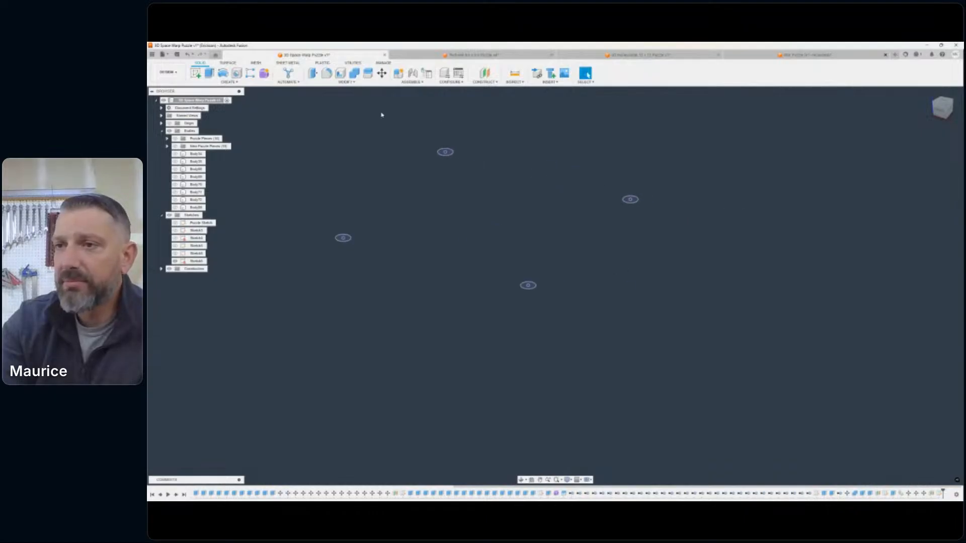
pyautogui.click(175, 184)
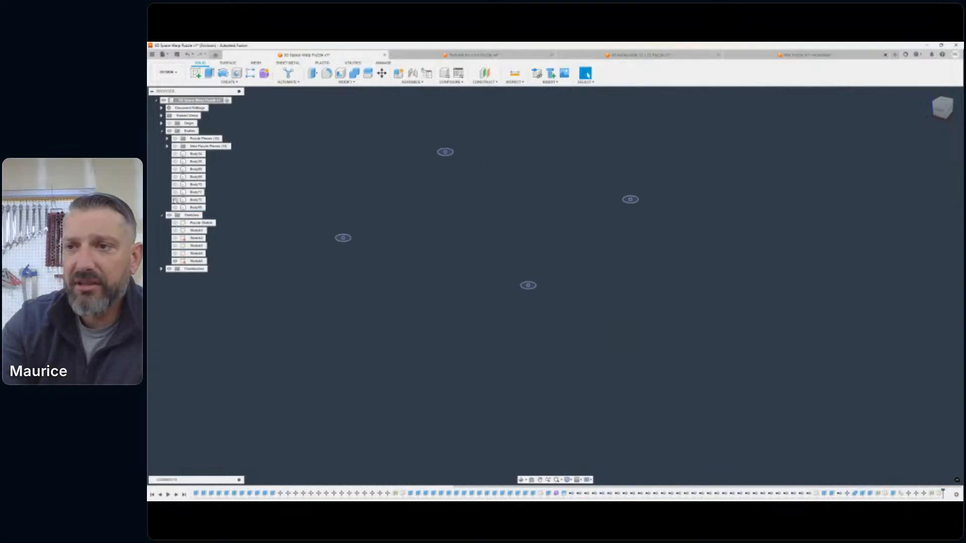
pyautogui.click(175, 207)
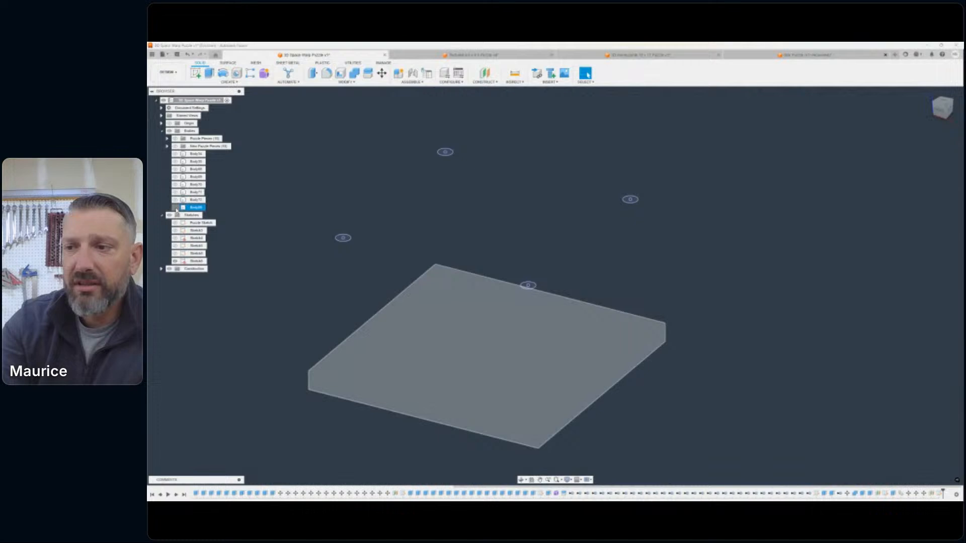
# - Extrude the four projected corner circles by -4 in as a cut into the warped slab
pyautogui.click(945, 103)
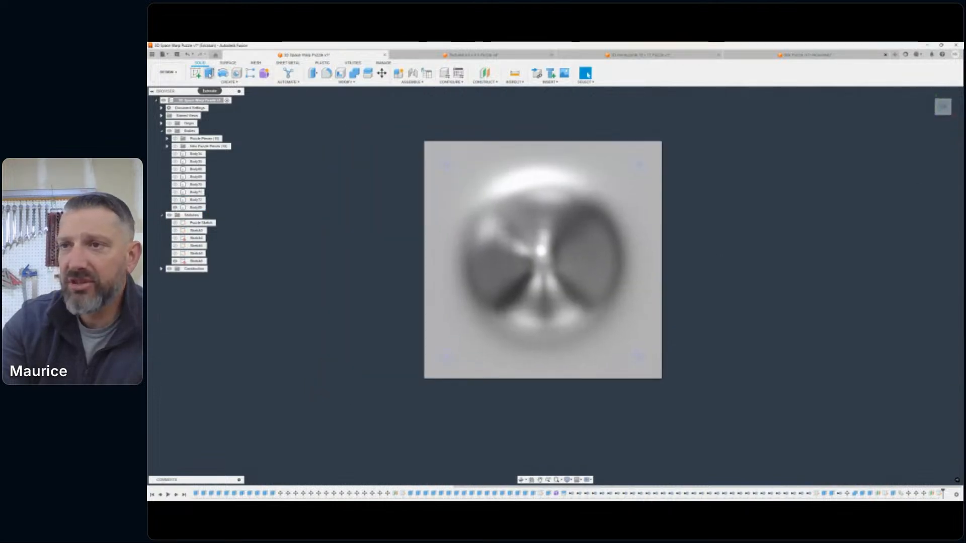
pyautogui.click(209, 74)
pyautogui.click(446, 164)
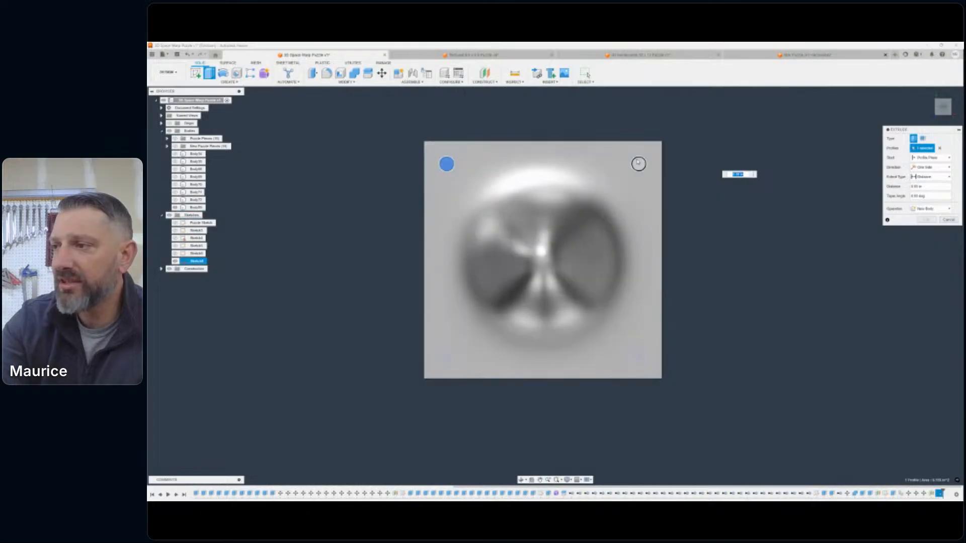
pyautogui.click(637, 164)
pyautogui.click(638, 356)
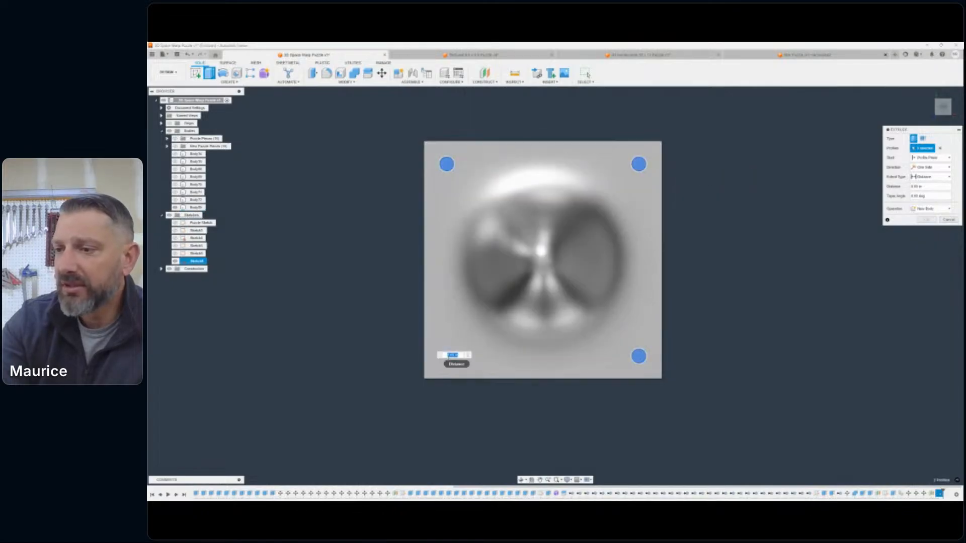
pyautogui.click(446, 356)
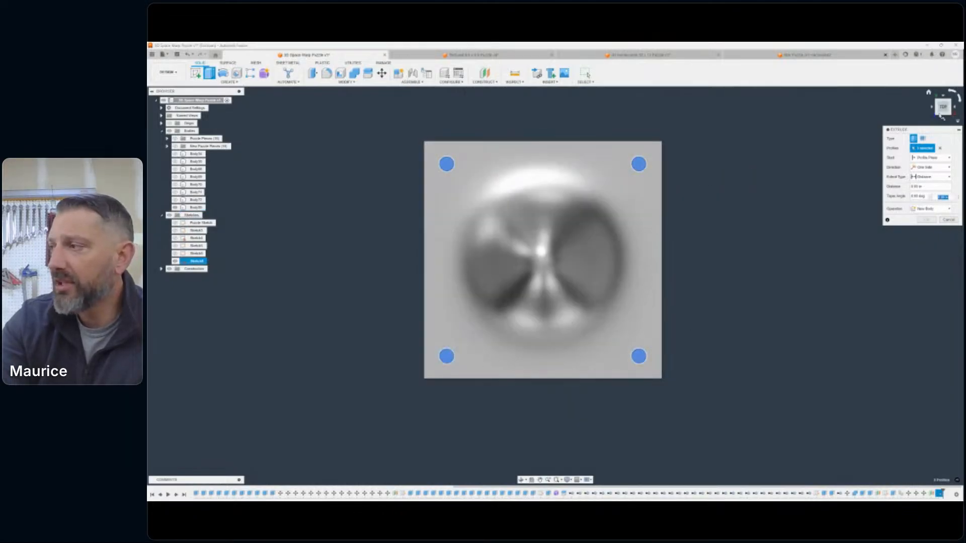
pyautogui.click(940, 114)
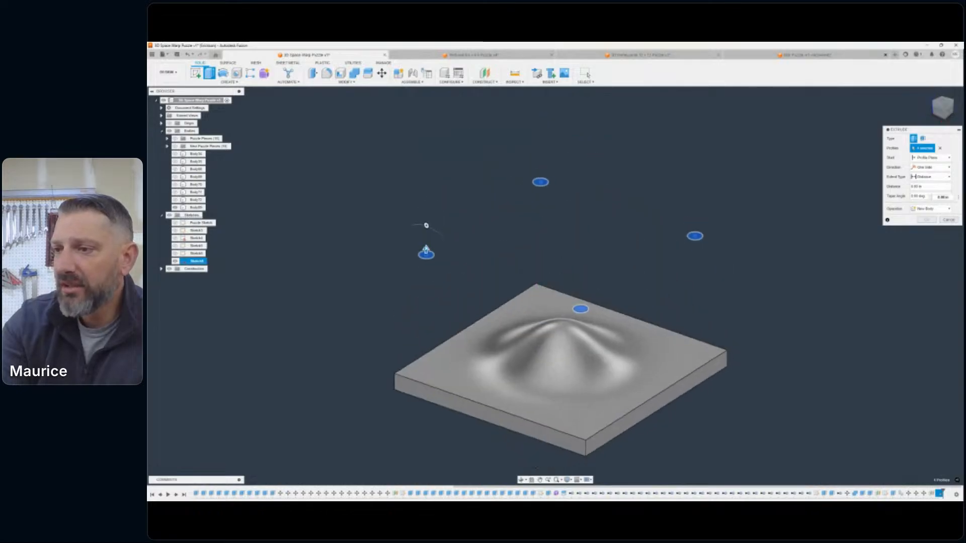
pyautogui.moveTo(426, 250); pyautogui.dragTo(420, 366)
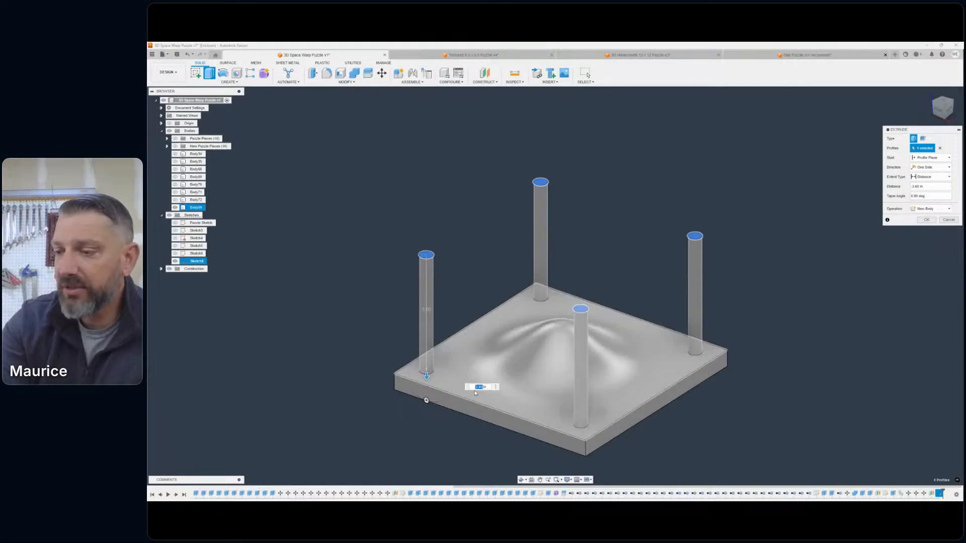
pyautogui.scroll(5, 482, 387)
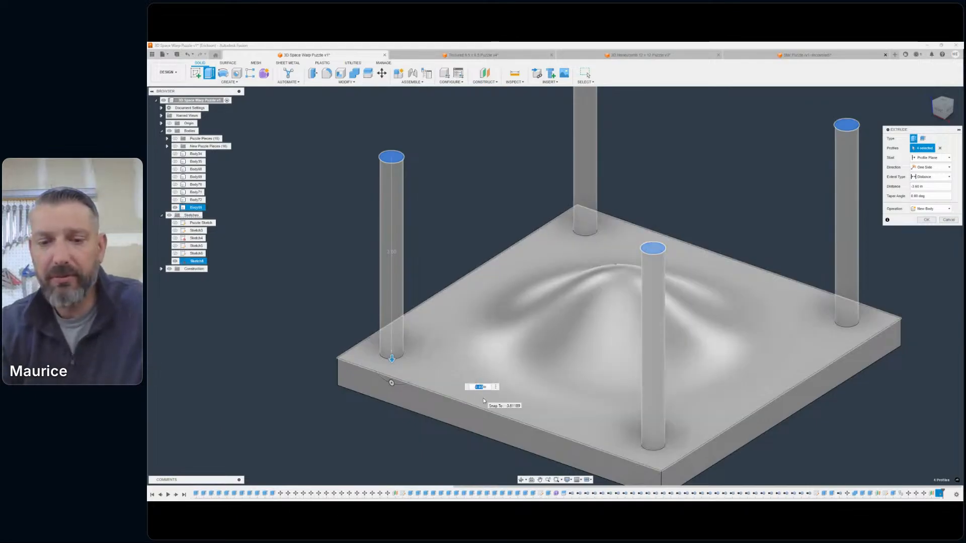
pyautogui.write('-4')
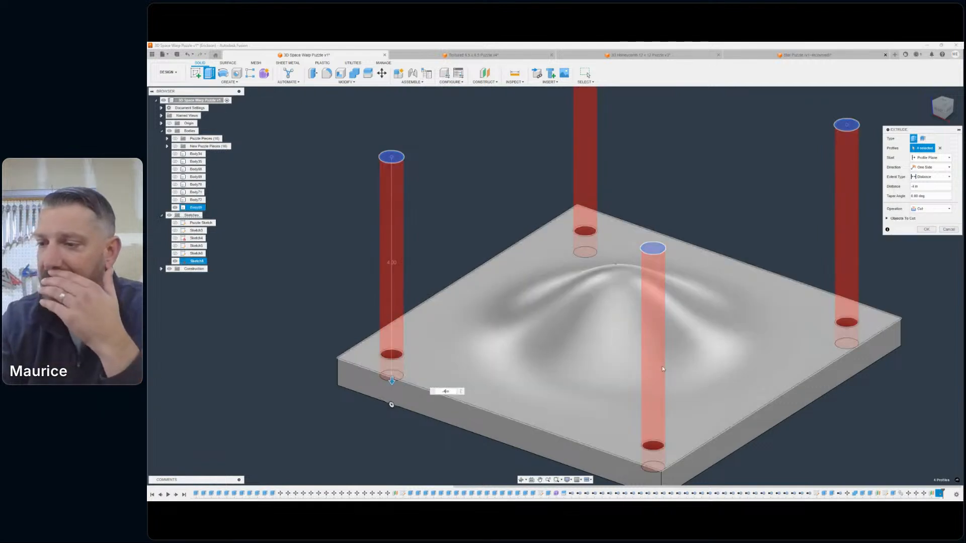
pyautogui.click(925, 230)
pyautogui.scroll(-3, 717, 226)
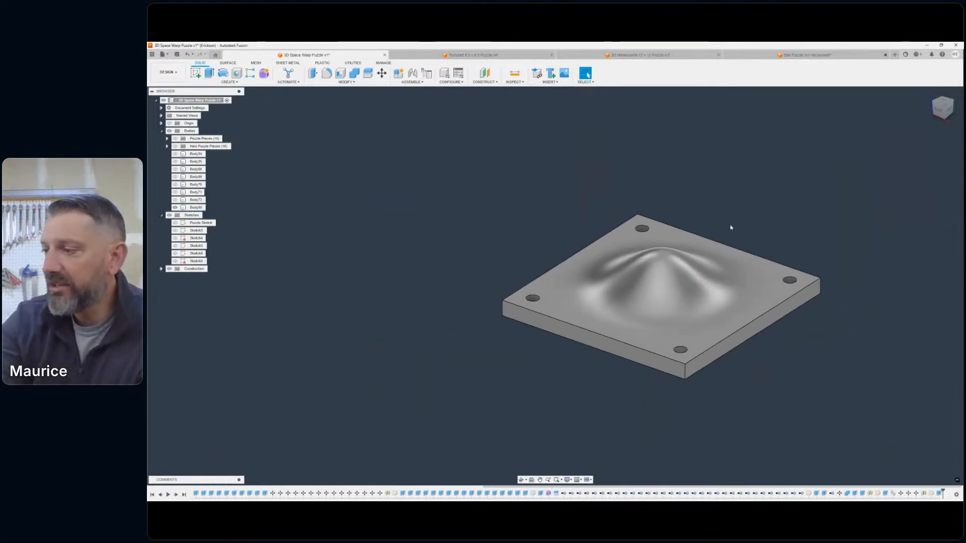
# - Switch from the Design workspace to the Manufacture workspace with the drilled slab shown
pyautogui.moveTo(941, 110)
pyautogui.mouseDown()
pyautogui.moveTo(948, 120)
pyautogui.moveTo(942, 110)
pyautogui.mouseUp()
pyautogui.scroll(-1, 541, 185)
pyautogui.moveTo(541, 185); pyautogui.dragTo(449, 193, button='middle')
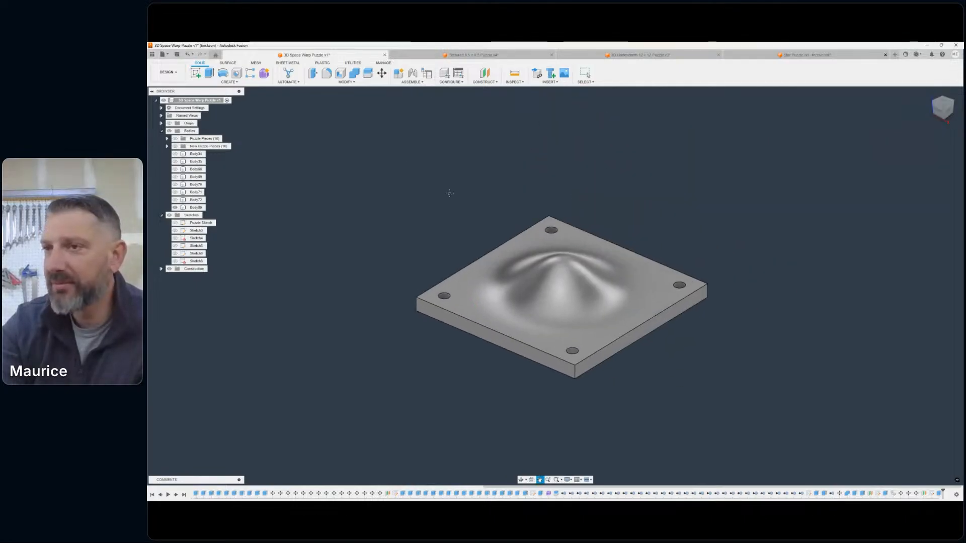
pyautogui.click(179, 73)
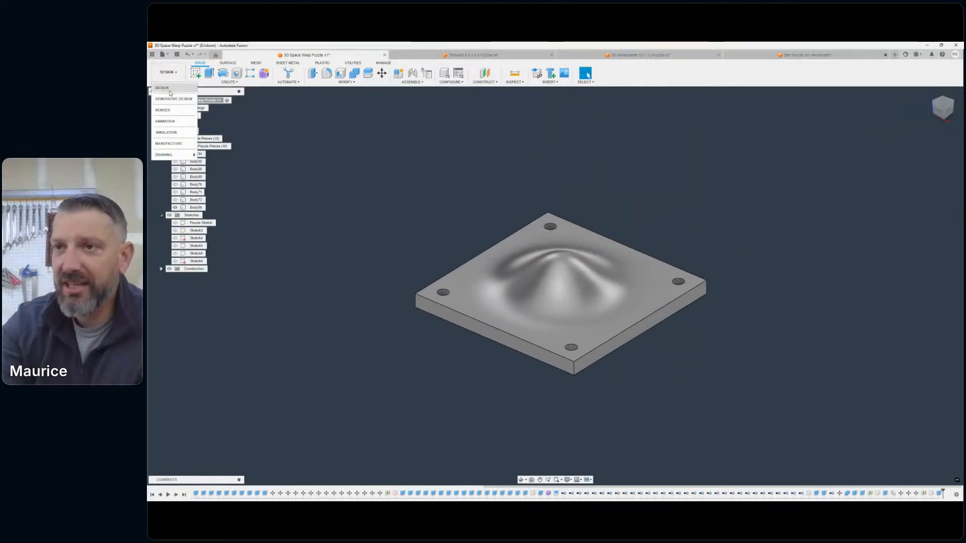
pyautogui.click(171, 136)
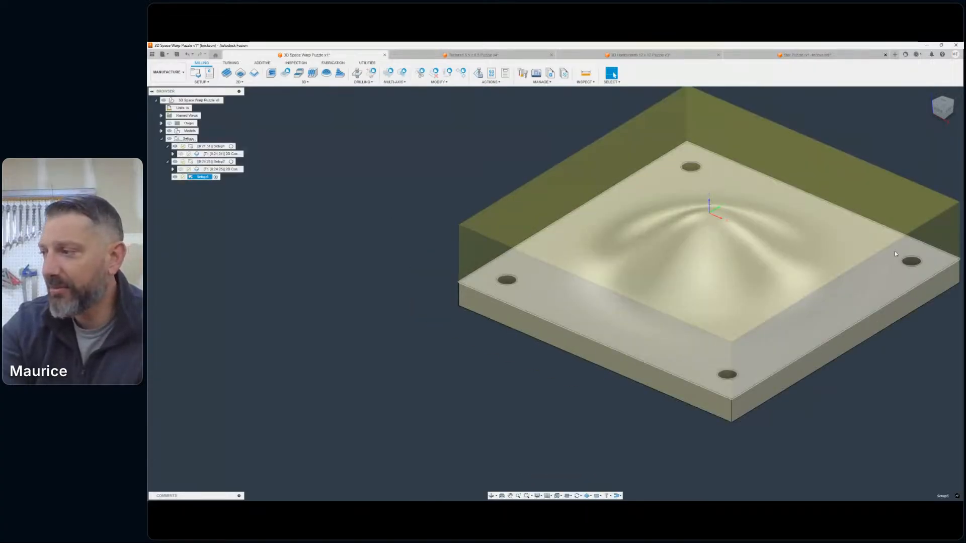
# - Examine how Setup3's stock encloses the slab with its corner holes, and clear the setup selection
pyautogui.scroll(-3, 809, 328)
pyautogui.moveTo(810, 328); pyautogui.dragTo(580, 298, button='middle')
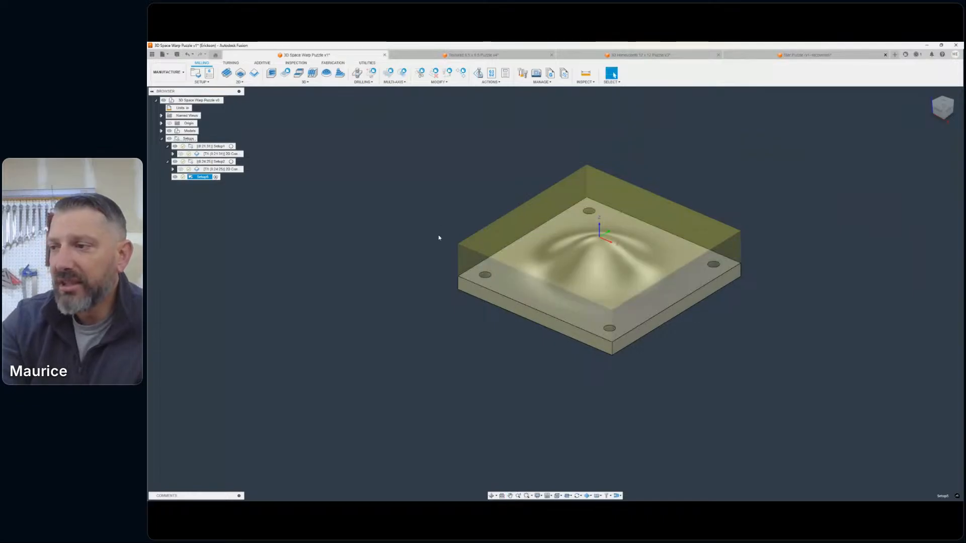
pyautogui.moveTo(437, 236); pyautogui.dragTo(363, 224, button='middle')
pyautogui.scroll(3, 503, 226)
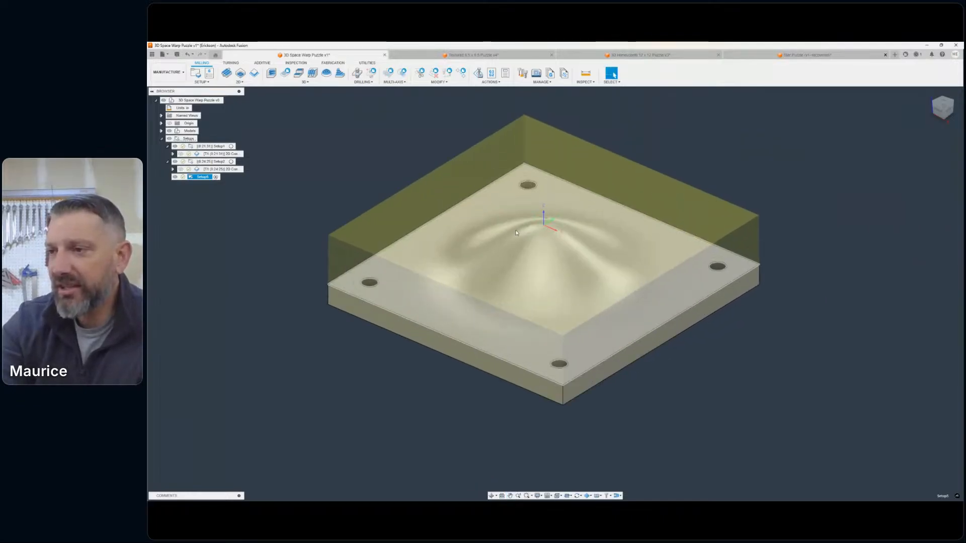
pyautogui.moveTo(515, 232); pyautogui.dragTo(525, 256, button='middle')
pyautogui.scroll(-1, 536, 248)
pyautogui.press('Escape')
pyautogui.click(309, 136)
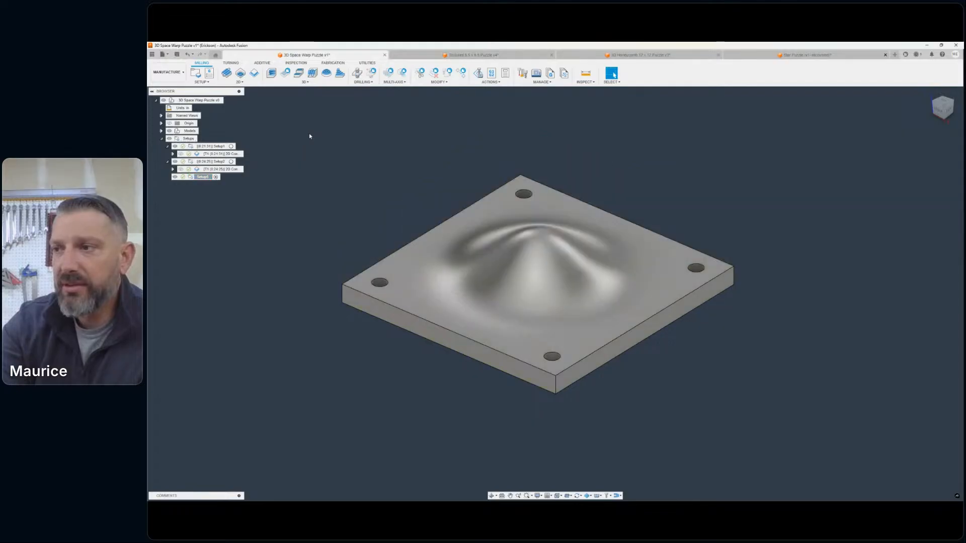
# - Add a 3D Pocket Clearing operation to Setup3, set its coolant to Disabled and open the tool selection
pyautogui.click(277, 82)
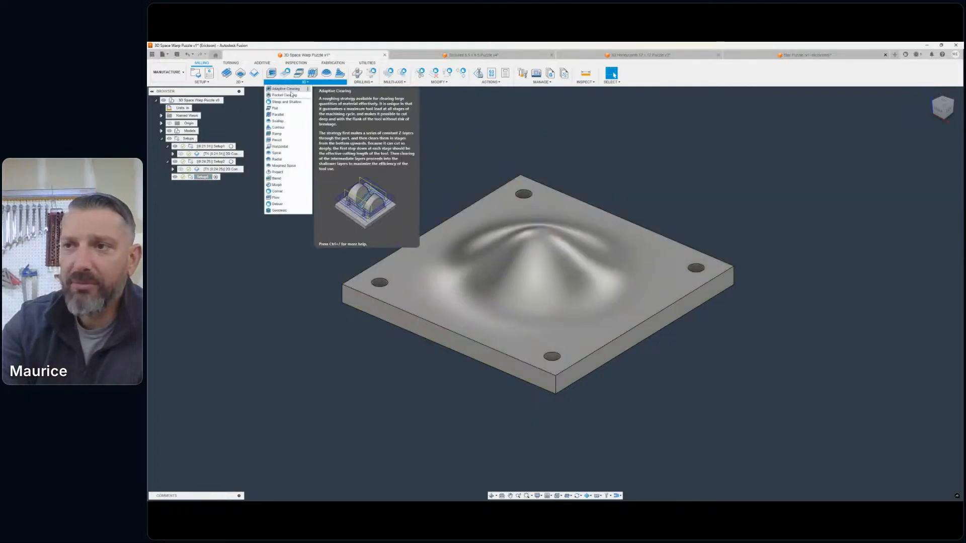
pyautogui.click(288, 96)
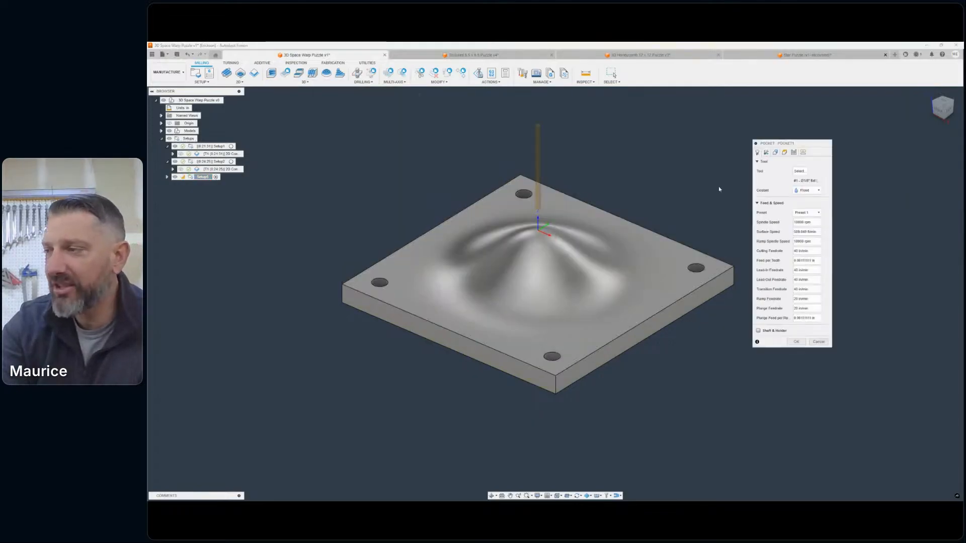
pyautogui.click(811, 190)
pyautogui.click(808, 189)
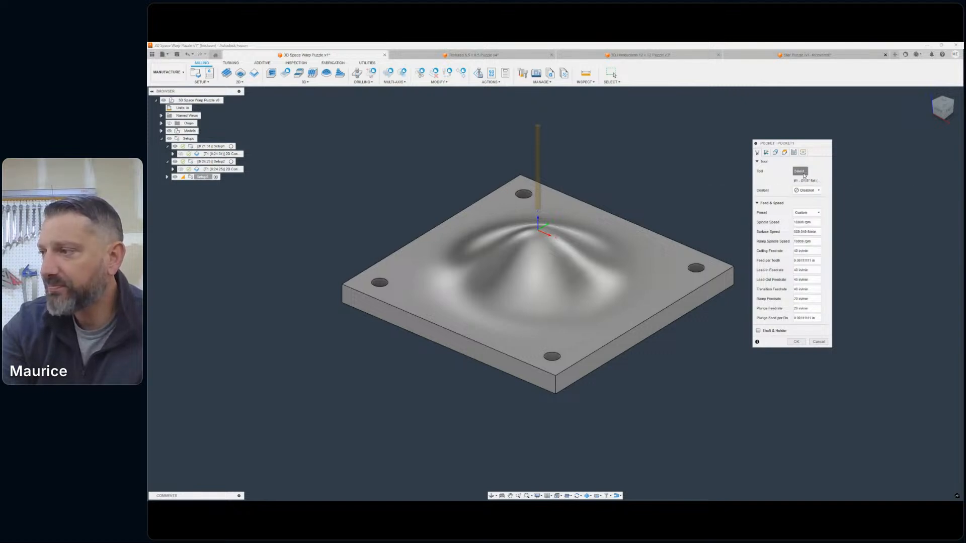
pyautogui.click(799, 171)
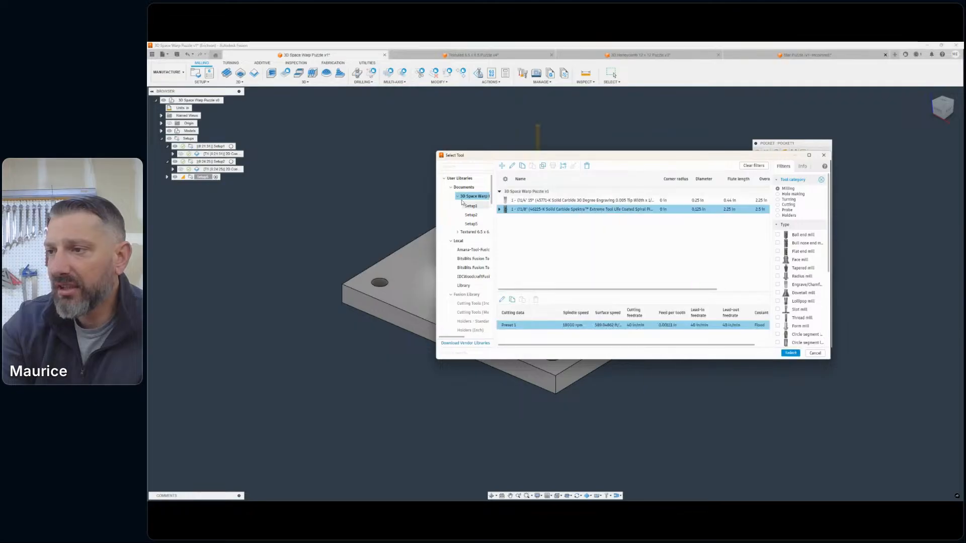
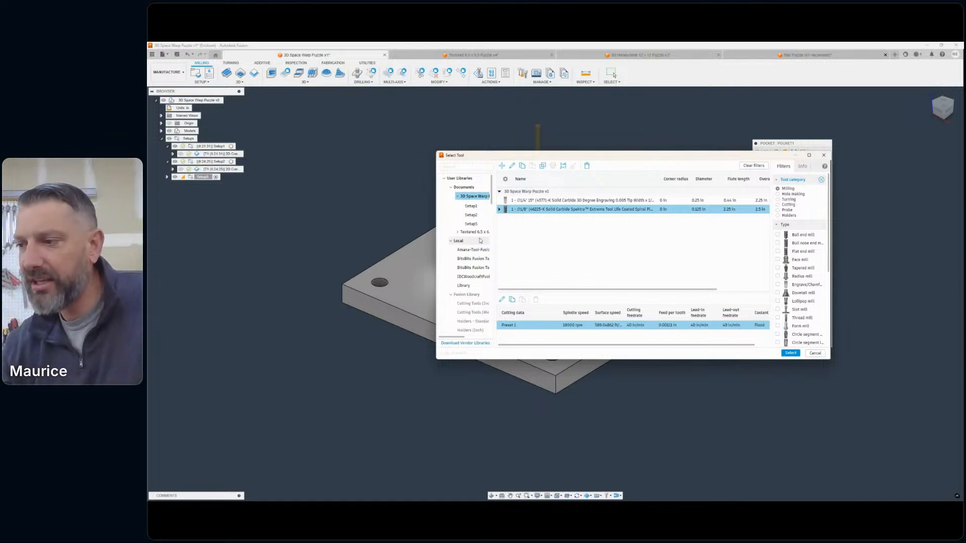
# - Assign the 1/4" 46202-K spiral plunge tool from the Amana library to the pocket and set the cutting feedrate to 90 in/min
pyautogui.moveTo(614, 159); pyautogui.dragTo(654, 180)
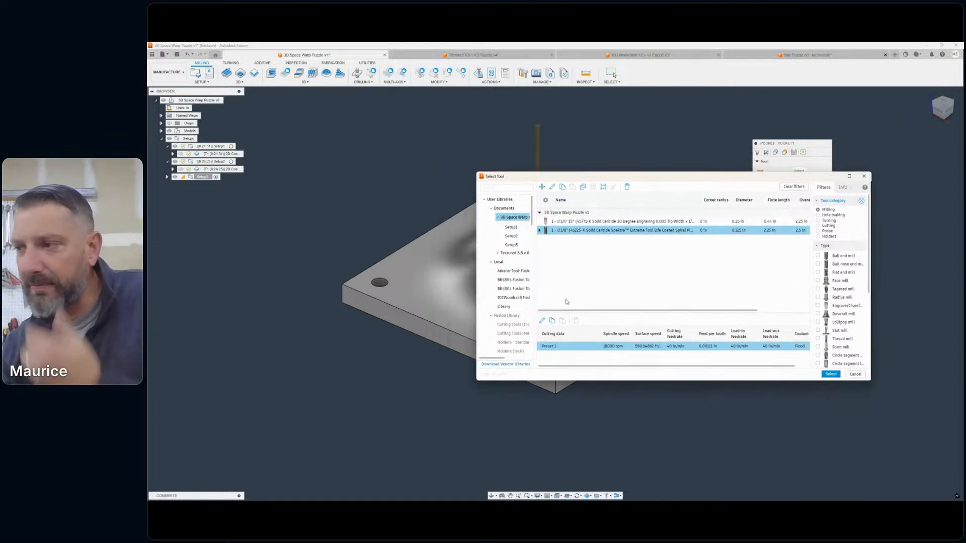
pyautogui.click(501, 186)
pyautogui.write('46202')
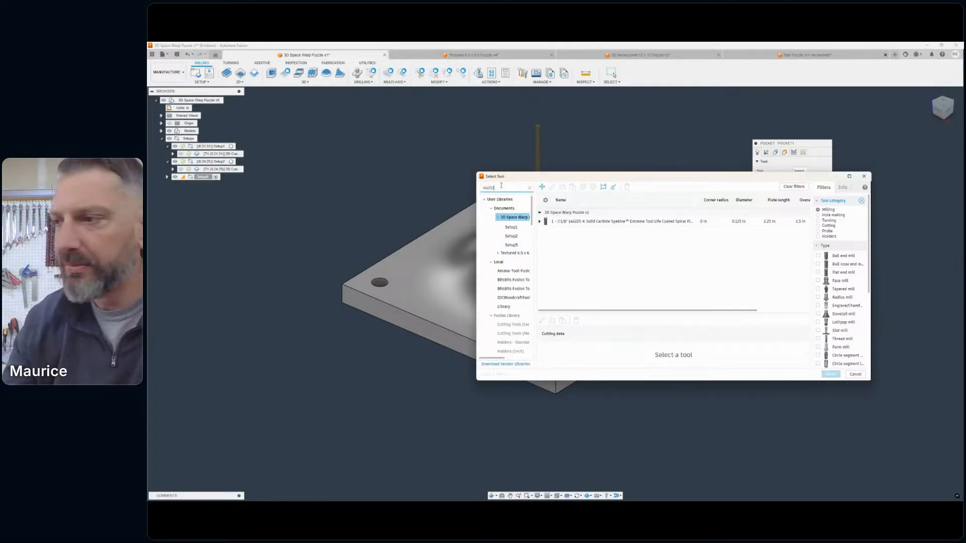
pyautogui.click(512, 270)
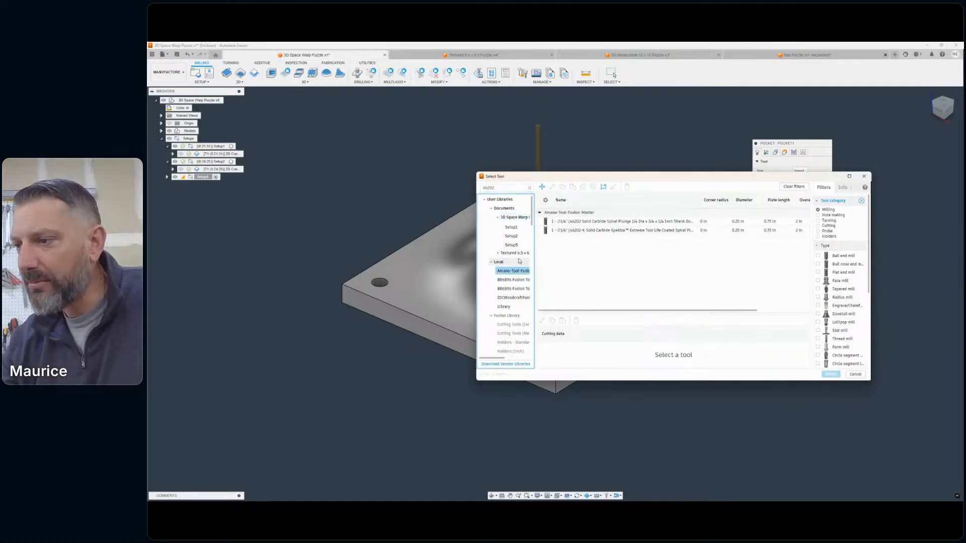
pyautogui.doubleClick(593, 230)
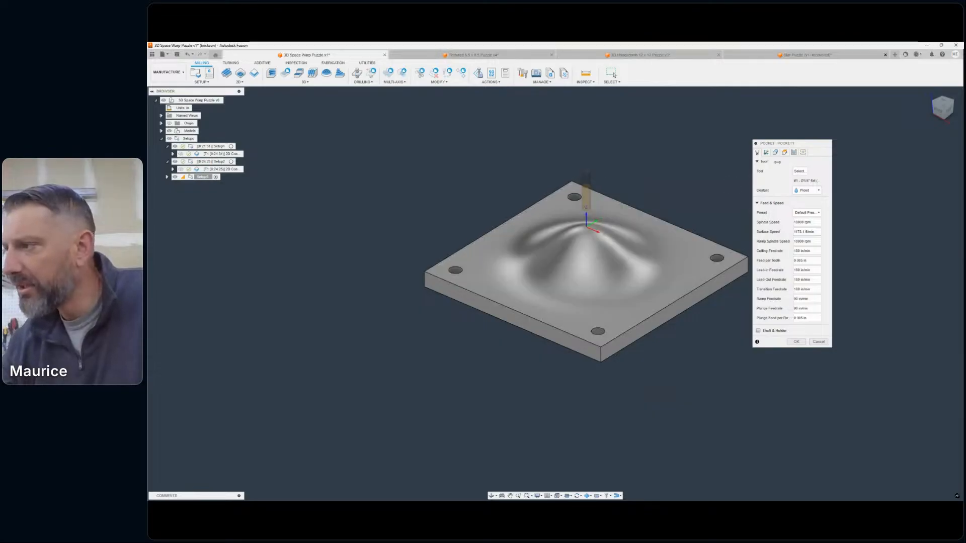
pyautogui.doubleClick(795, 251)
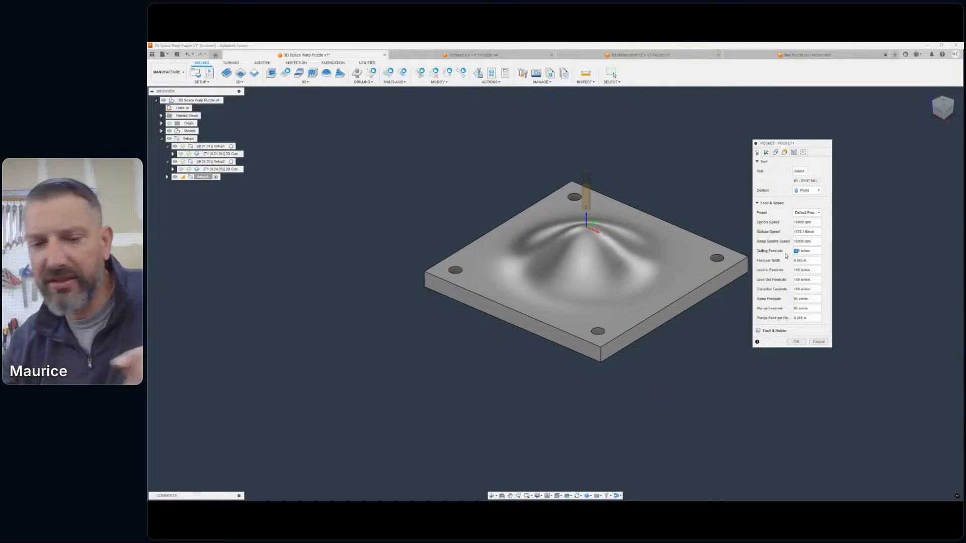
pyautogui.write('90')
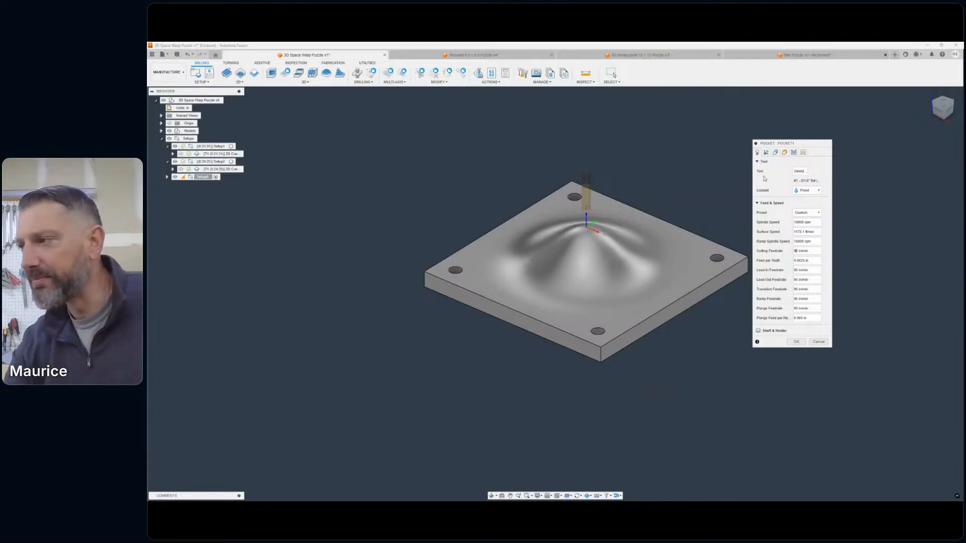
# - Set the pocket's machining boundary to Selection and pick the closed outer edge chain of the slab's top face
pyautogui.click(774, 153)
pyautogui.scroll(-1, 639, 156)
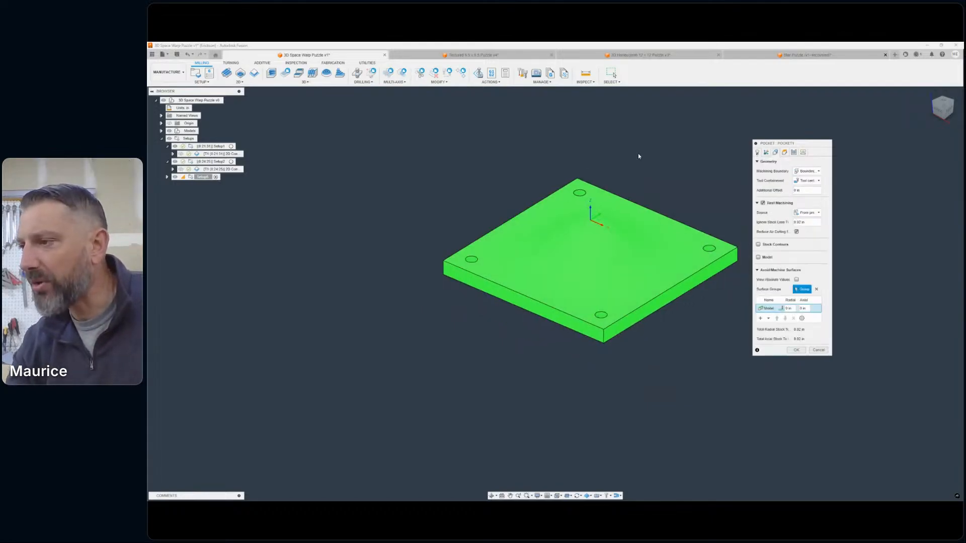
pyautogui.moveTo(648, 156); pyautogui.dragTo(605, 159, button='middle')
pyautogui.click(816, 171)
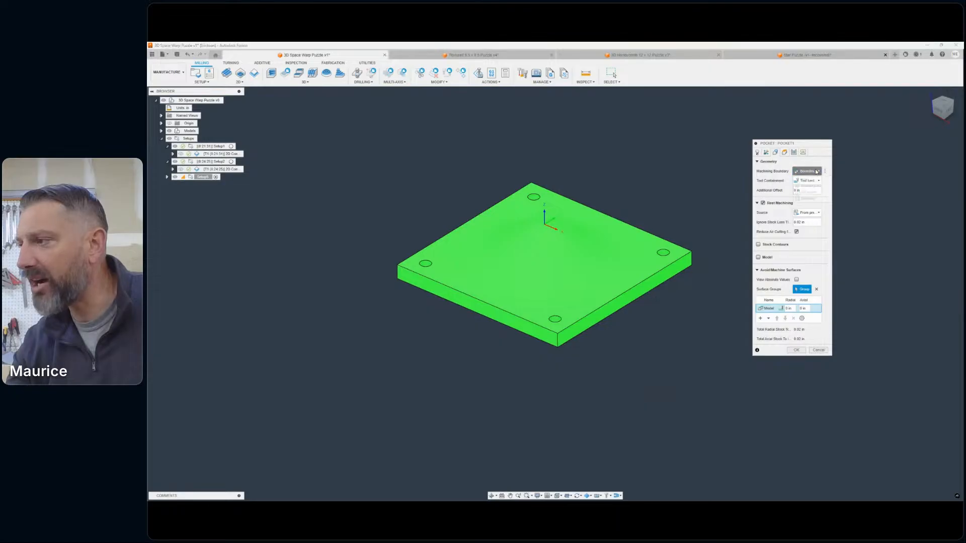
pyautogui.click(814, 201)
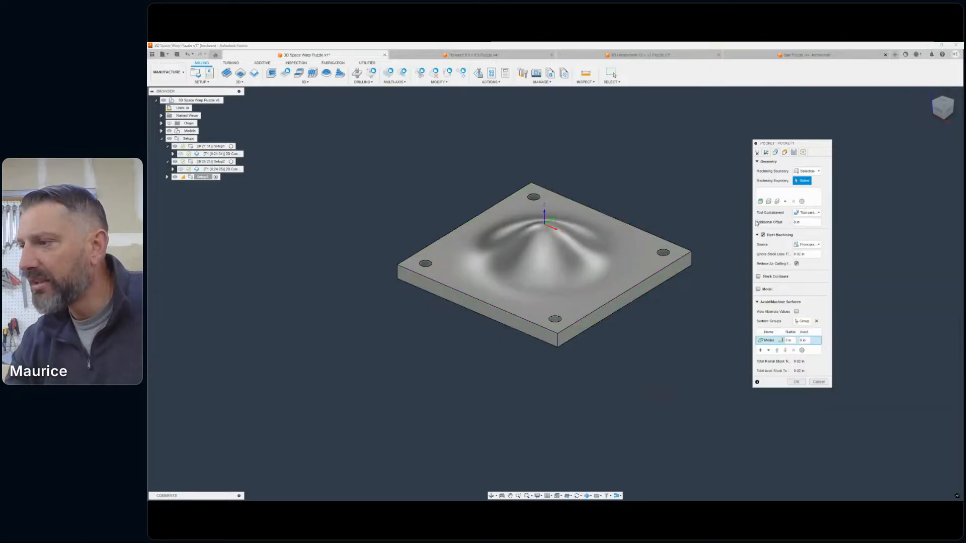
pyautogui.click(665, 241)
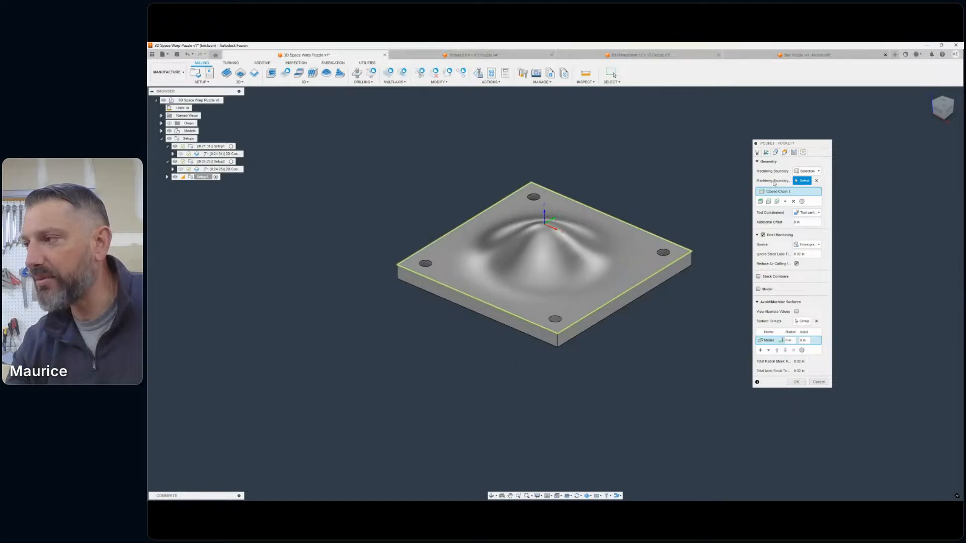
# - Set the maximum roughing stepdown to 0.2 in and the ramp type to Plunge, and generate the pocket toolpath
pyautogui.click(783, 153)
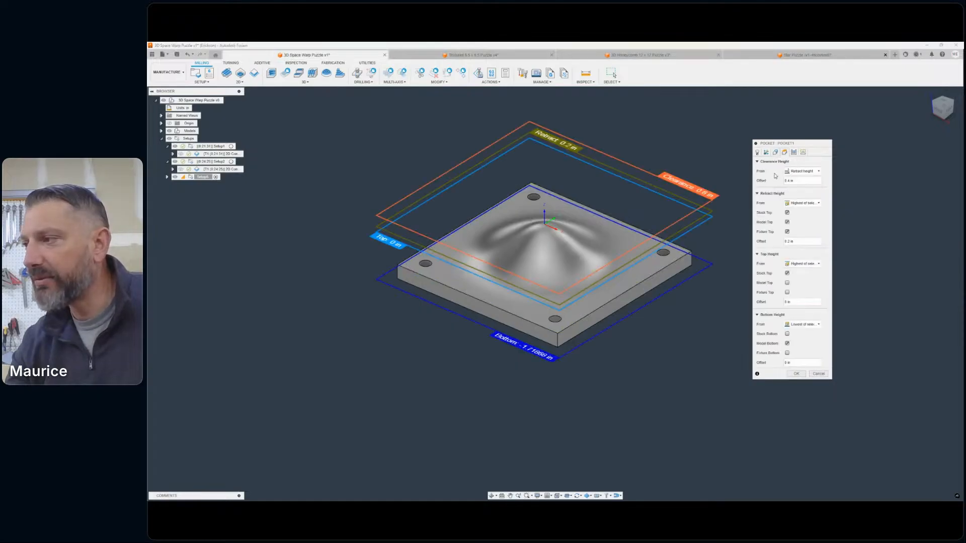
pyautogui.click(793, 153)
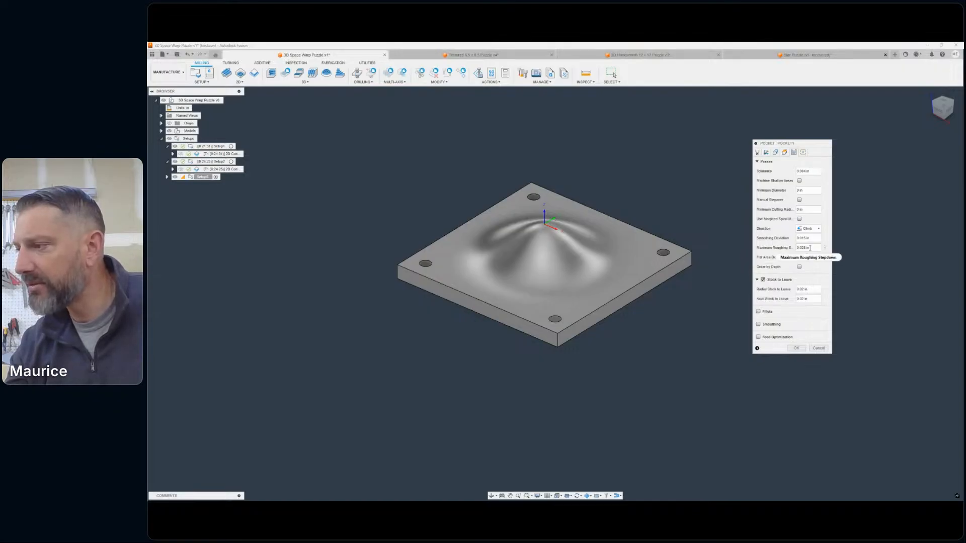
pyautogui.moveTo(806, 247)
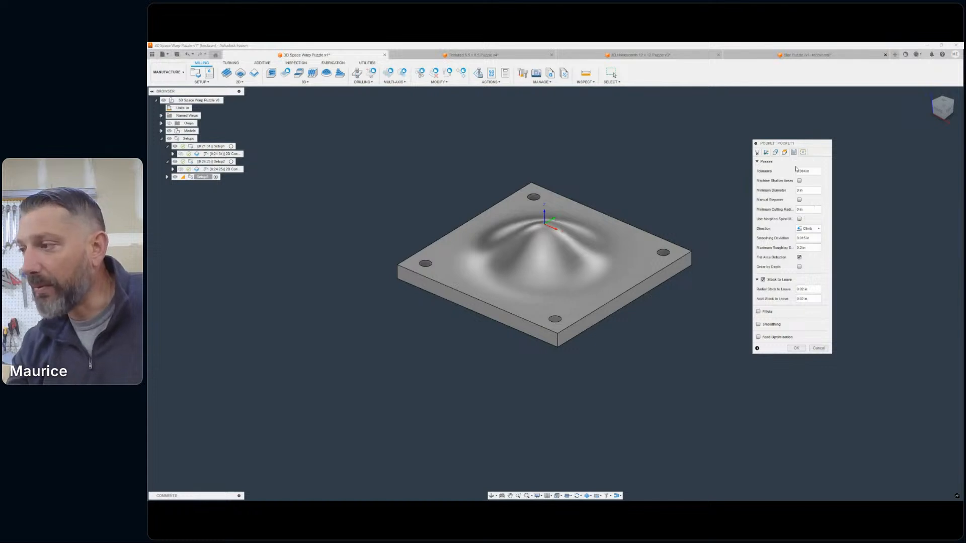
pyautogui.click(804, 152)
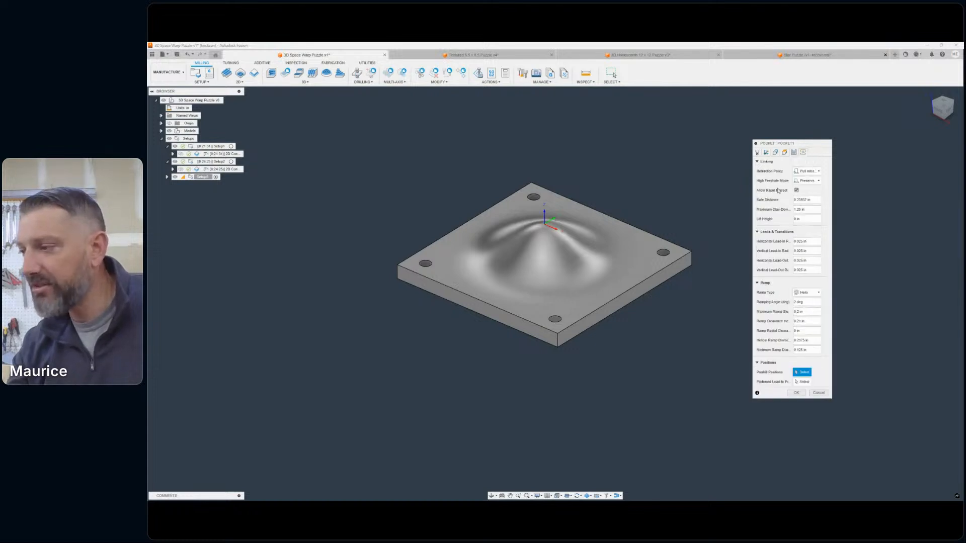
pyautogui.click(807, 292)
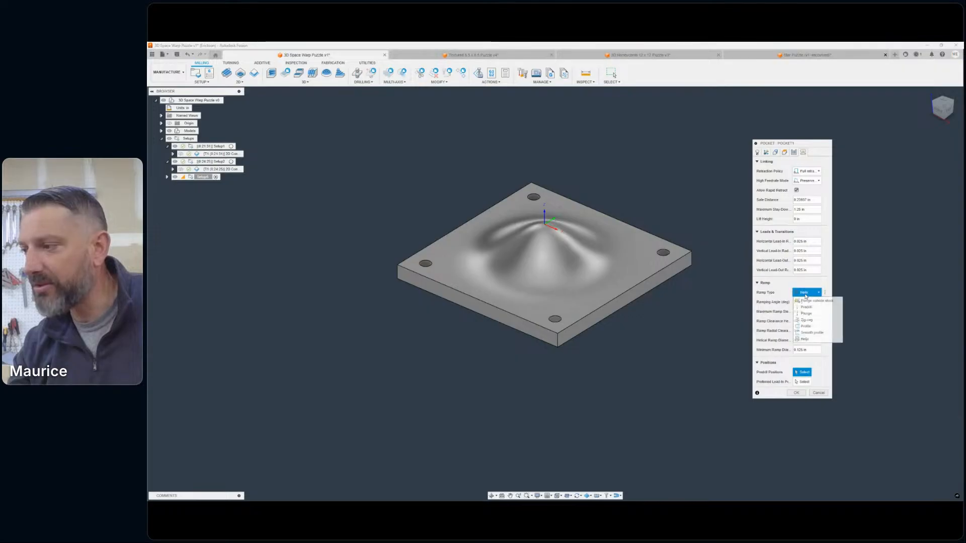
pyautogui.click(811, 315)
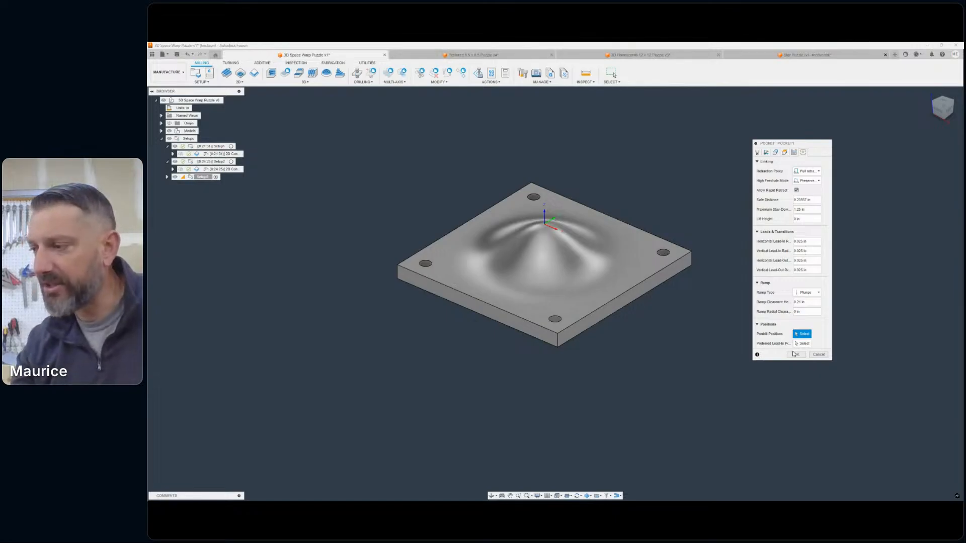
pyautogui.click(795, 354)
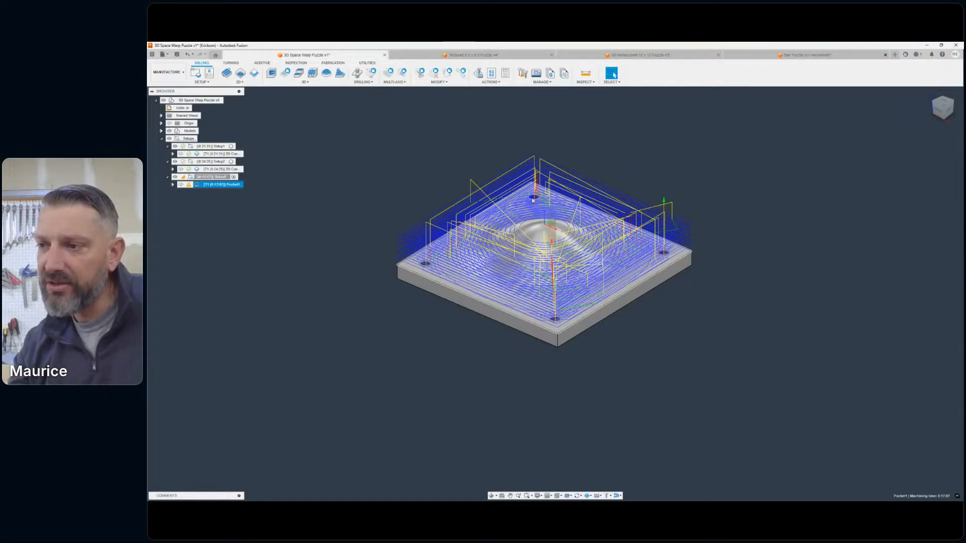
# - Examine how the generated pocket toolpath covers the slab and enters the corner holes
pyautogui.scroll(3, 378, 209)
pyautogui.scroll(6, 395, 213)
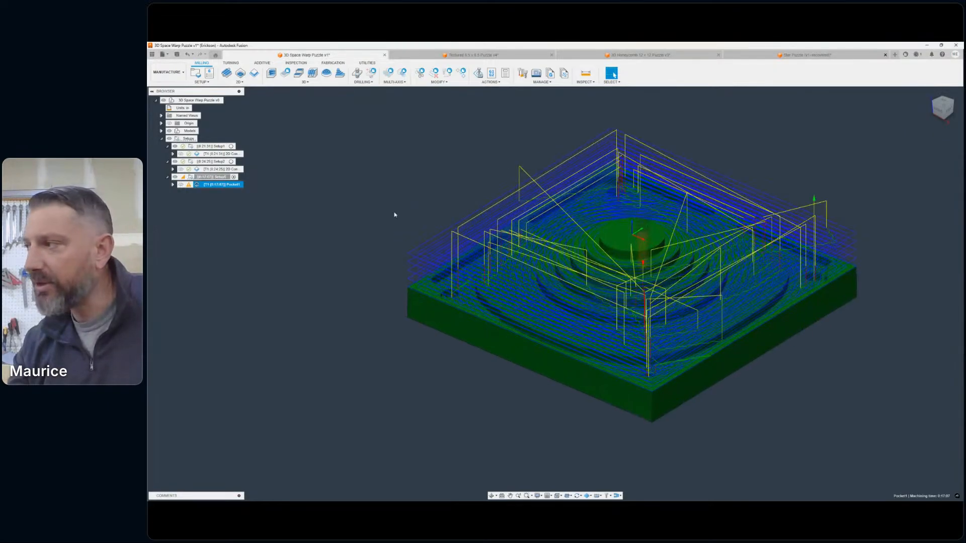
pyautogui.click(943, 102)
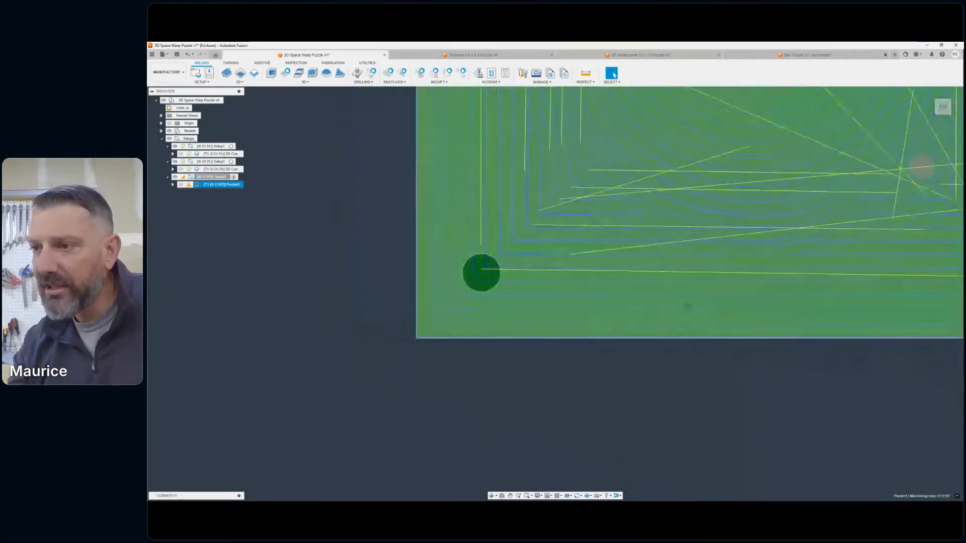
pyautogui.scroll(5, 520, 267)
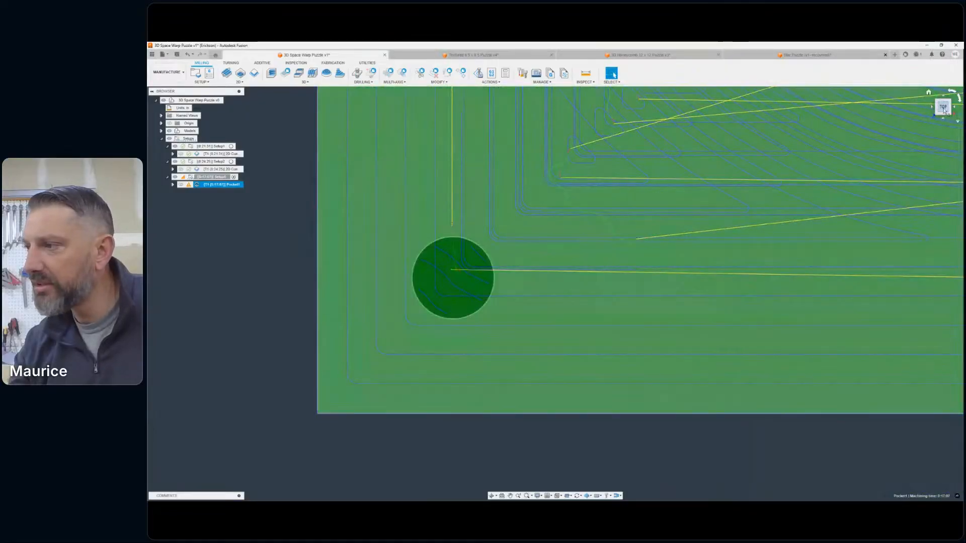
pyautogui.moveTo(520, 267)
pyautogui.keyDown('shift'); pyautogui.mouseDown(button='middle')
pyautogui.moveTo(443, 206)
pyautogui.moveTo(447, 174)
pyautogui.moveTo(518, 236)
pyautogui.moveTo(584, 228)
pyautogui.moveTo(589, 269)
pyautogui.moveTo(470, 212)
pyautogui.mouseUp(button='middle'); pyautogui.keyUp('shift')
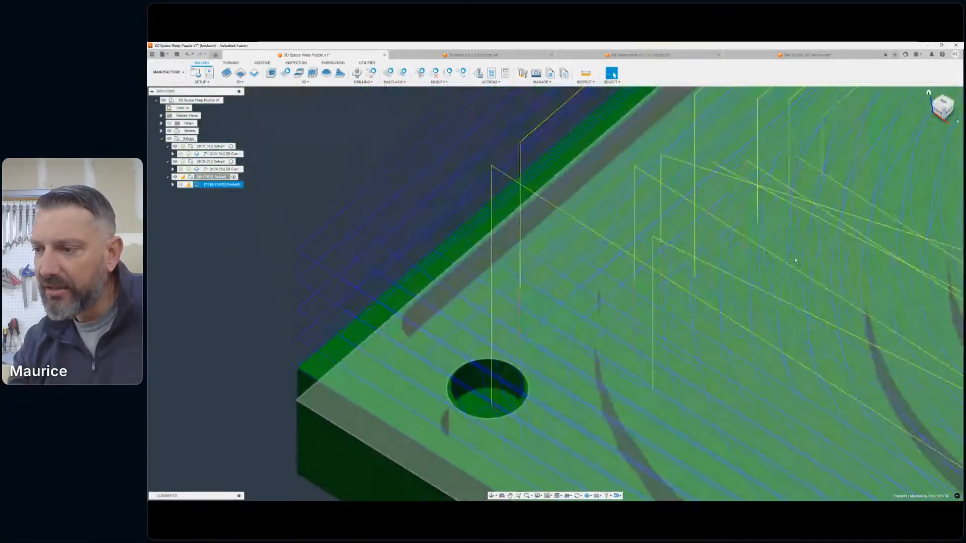
pyautogui.scroll(-6, 801, 290)
pyautogui.moveTo(801, 289); pyautogui.dragTo(450, 162, button='middle')
pyautogui.scroll(8, 653, 377)
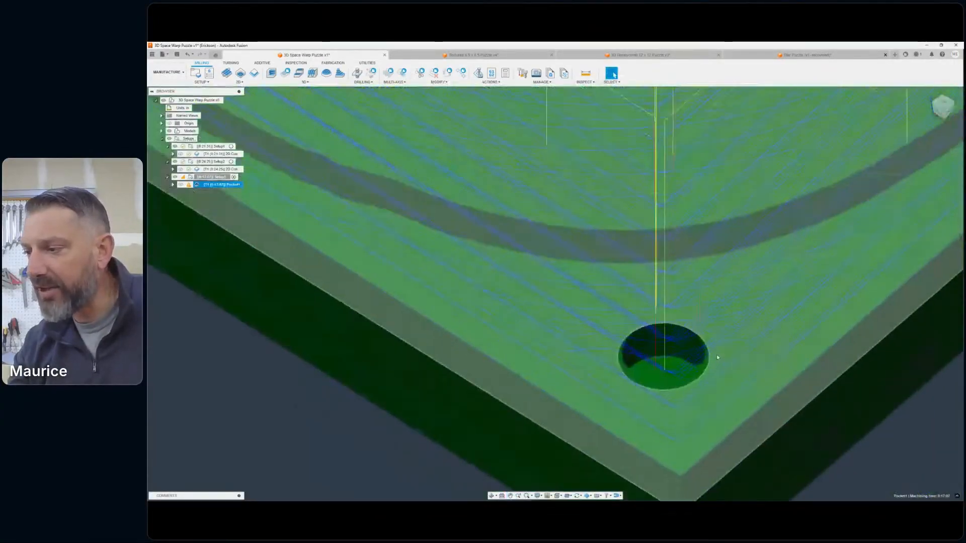
pyautogui.scroll(-9, 729, 343)
pyautogui.scroll(-6, 834, 281)
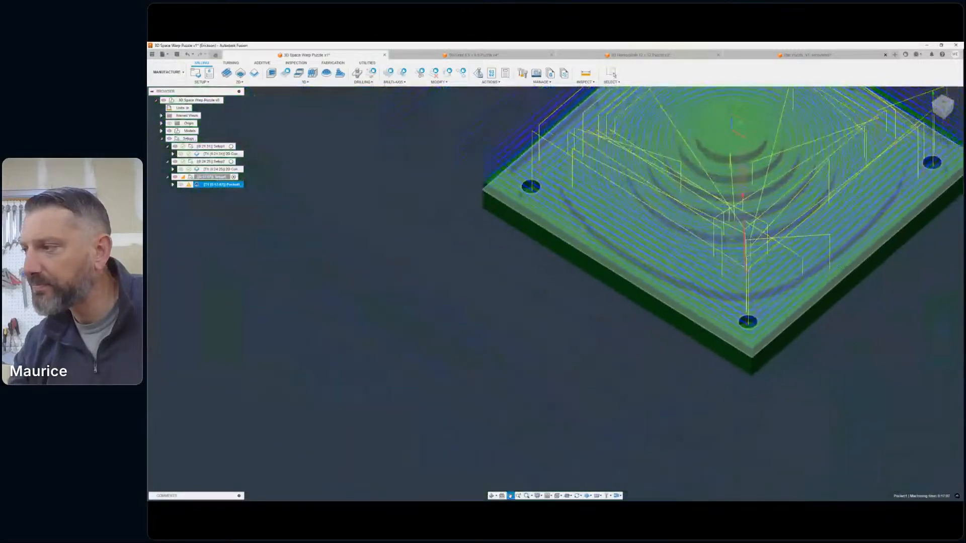
pyautogui.scroll(2, 789, 251)
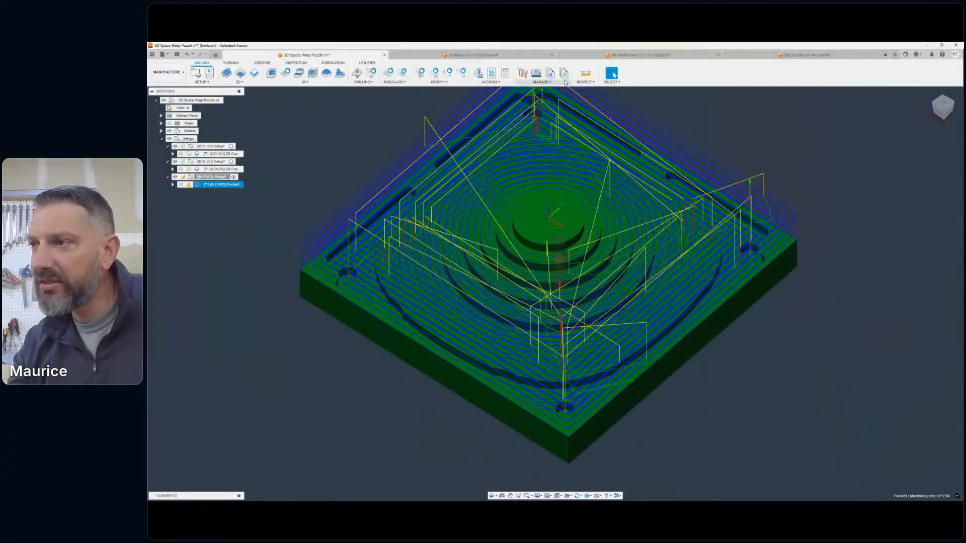
# - Run the machining simulation of the pocket operation at increased playback speed through to the end
pyautogui.click(491, 81)
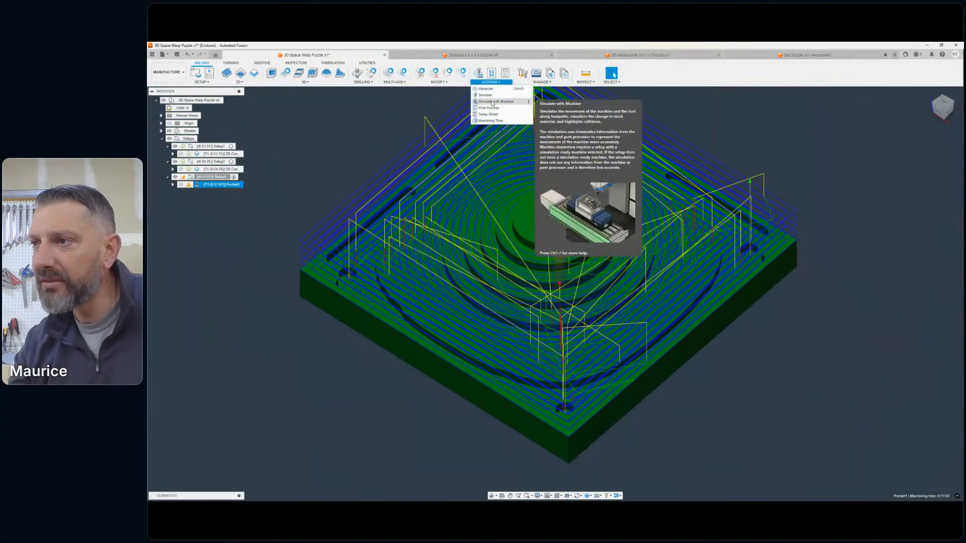
pyautogui.click(493, 102)
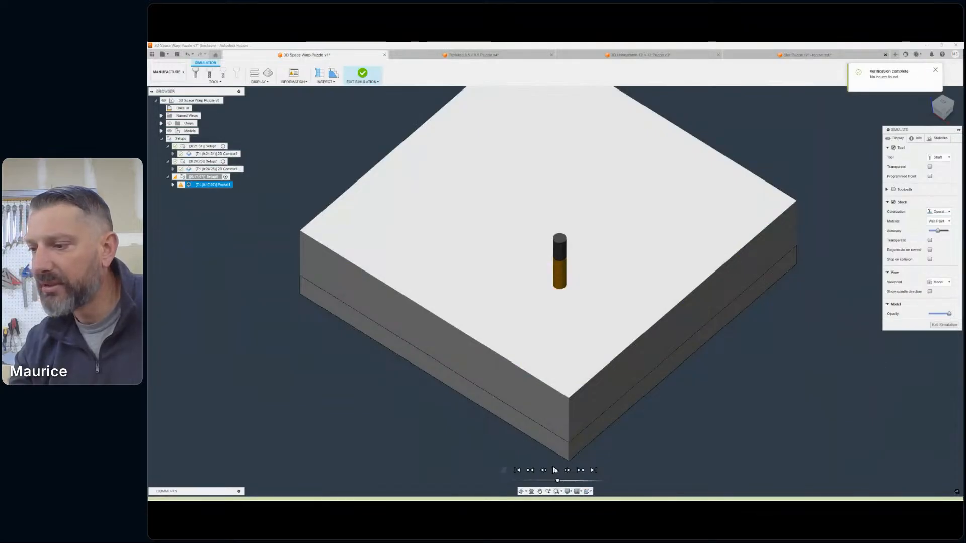
pyautogui.click(554, 470)
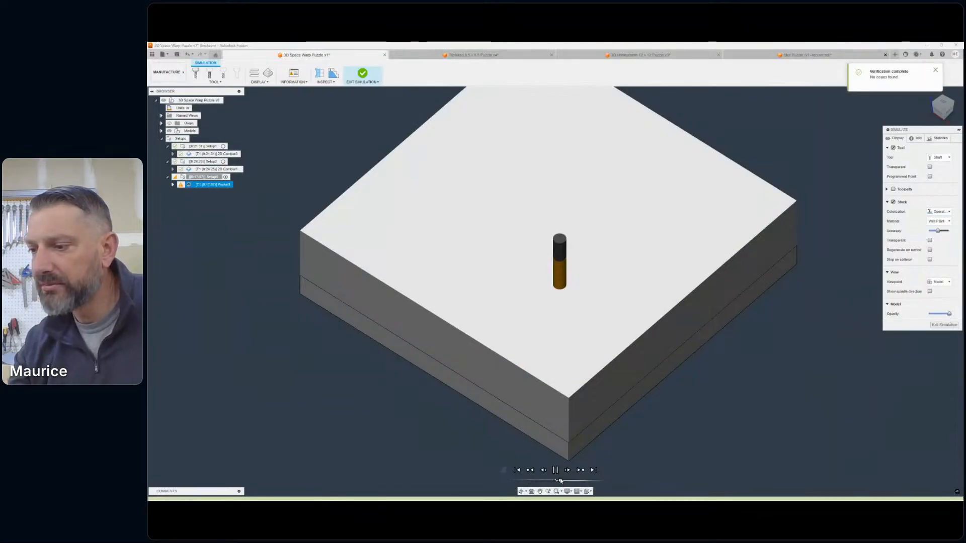
pyautogui.moveTo(564, 481); pyautogui.dragTo(580, 483)
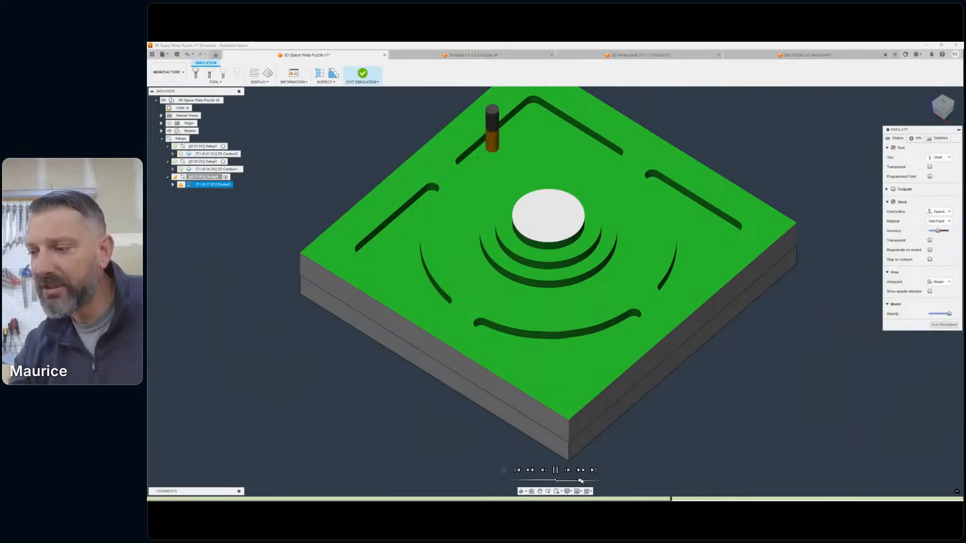
pyautogui.moveTo(584, 481); pyautogui.dragTo(586, 481)
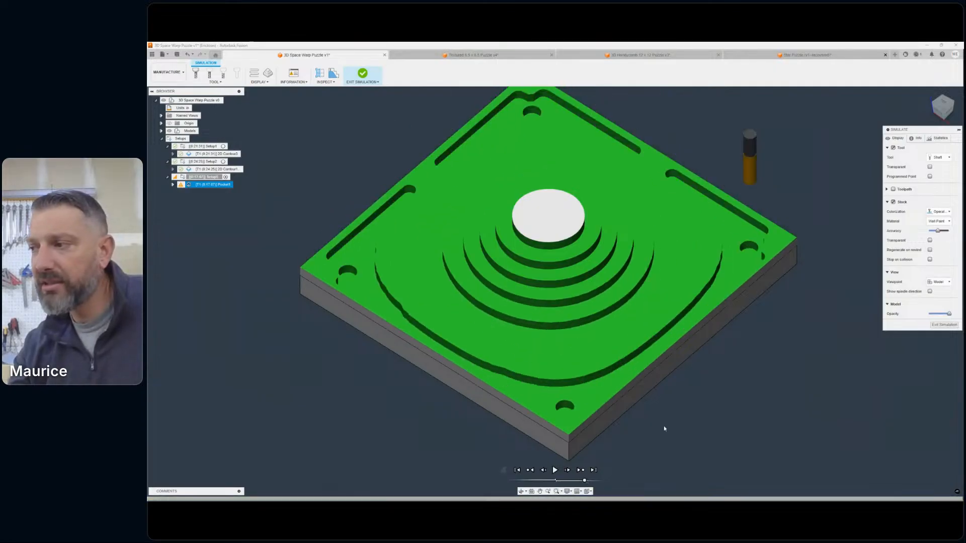
# - Inspect the terraced simulated stock and its corner holes from several angles, and exit the simulation
pyautogui.scroll(-3, 714, 317)
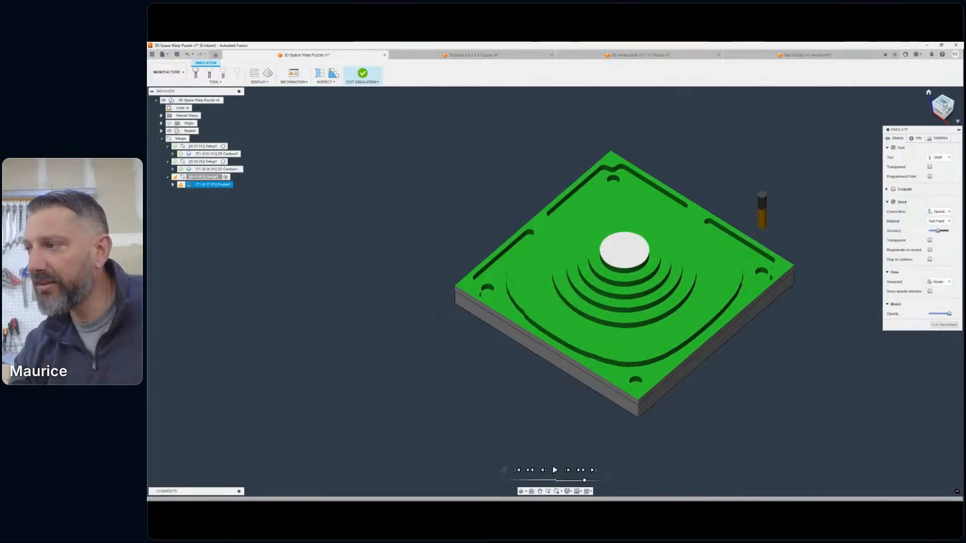
pyautogui.moveTo(944, 104)
pyautogui.mouseDown()
pyautogui.moveTo(939, 96)
pyautogui.moveTo(948, 107)
pyautogui.mouseUp()
pyautogui.moveTo(554, 292)
pyautogui.keyDown('shift'); pyautogui.mouseDown(button='middle')
pyautogui.moveTo(565, 300)
pyautogui.moveTo(508, 287)
pyautogui.moveTo(529, 264)
pyautogui.mouseUp(button='middle'); pyautogui.keyUp('shift')
pyautogui.scroll(3, 479, 273)
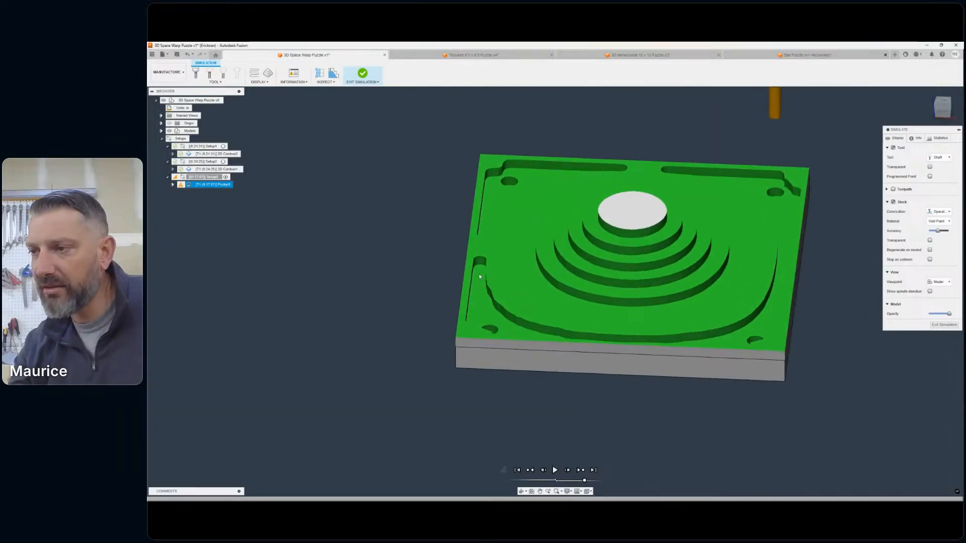
pyautogui.scroll(-3, 725, 216)
pyautogui.moveTo(725, 216); pyautogui.dragTo(670, 227, button='middle')
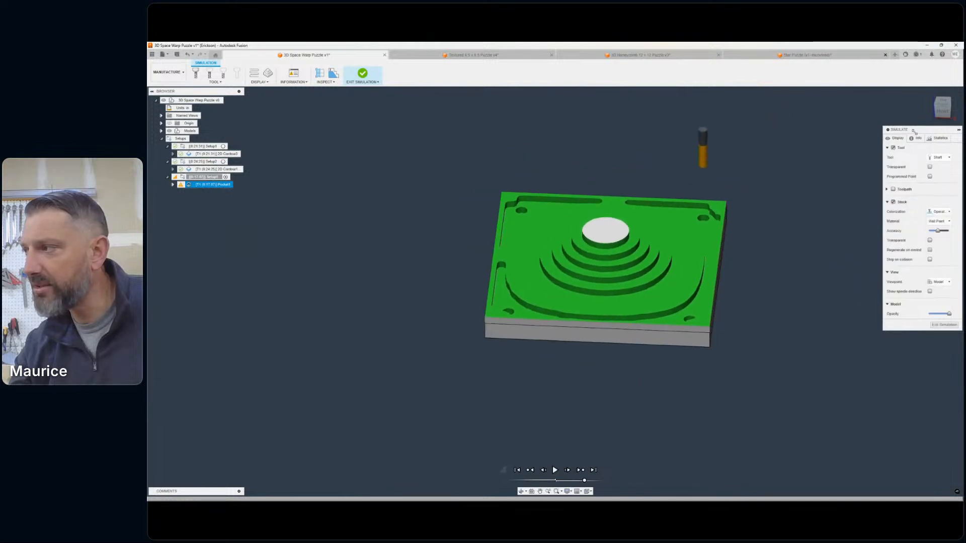
pyautogui.moveTo(942, 107)
pyautogui.mouseDown()
pyautogui.moveTo(906, 131)
pyautogui.moveTo(891, 96)
pyautogui.moveTo(905, 97)
pyautogui.mouseUp()
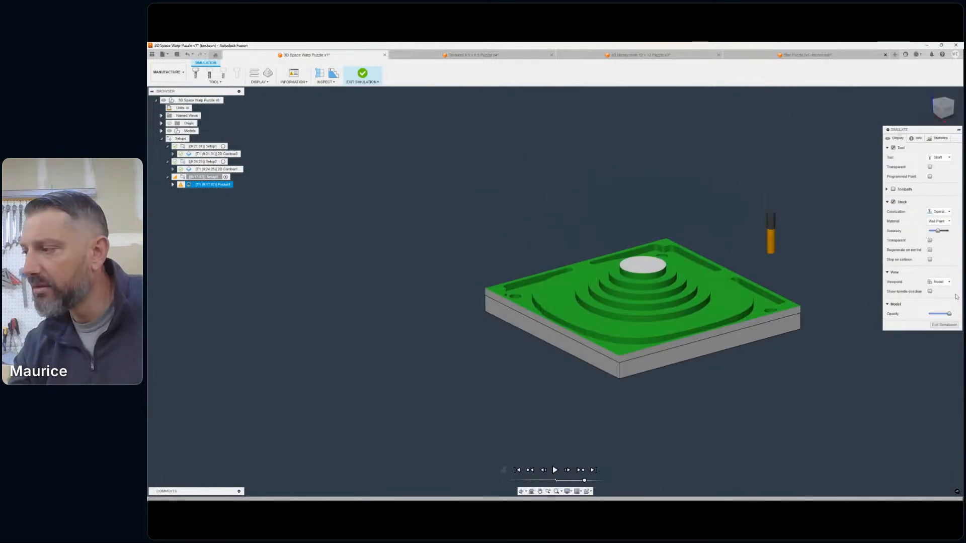
pyautogui.click(945, 326)
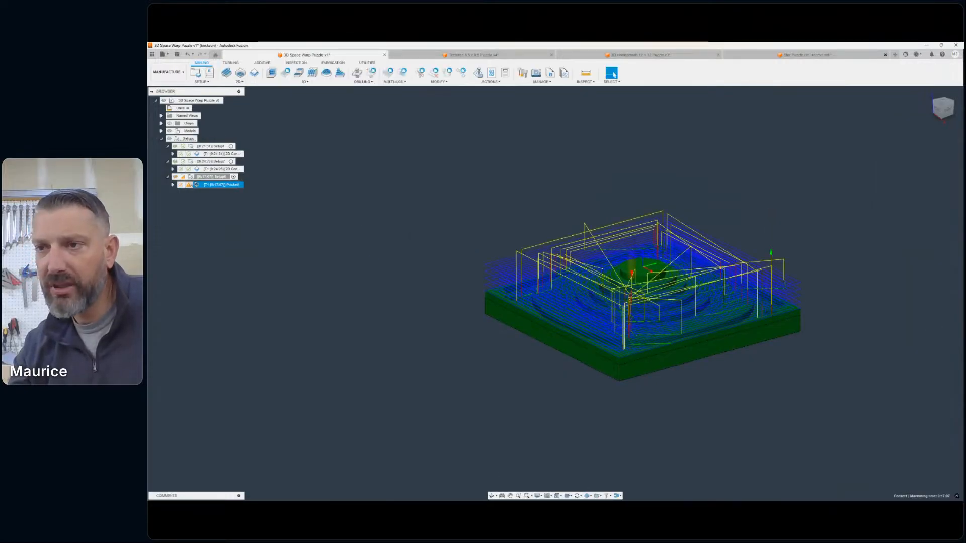
# - Clear the slab's edge chain from the pocket operation's machining boundary and regenerate the toolpath
pyautogui.doubleClick(217, 184)
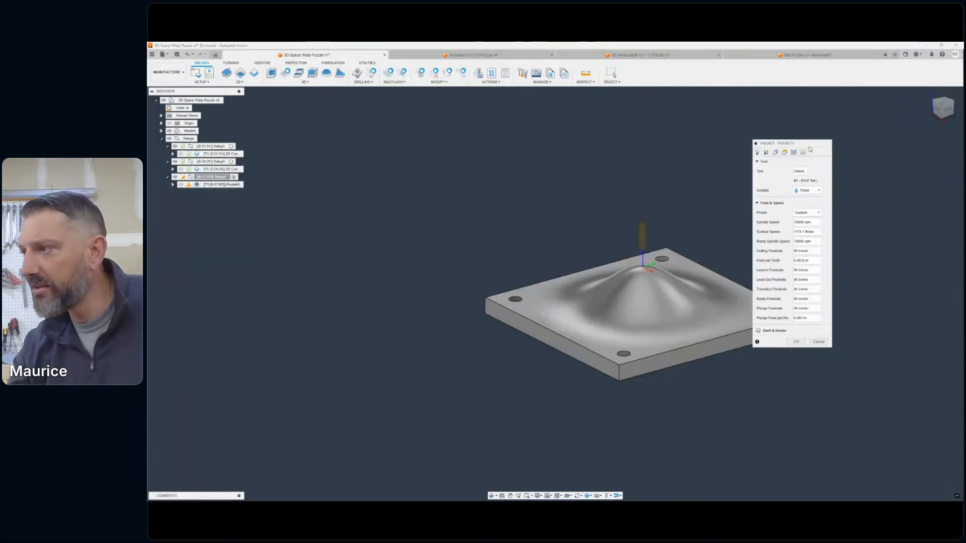
pyautogui.moveTo(797, 148); pyautogui.dragTo(766, 154)
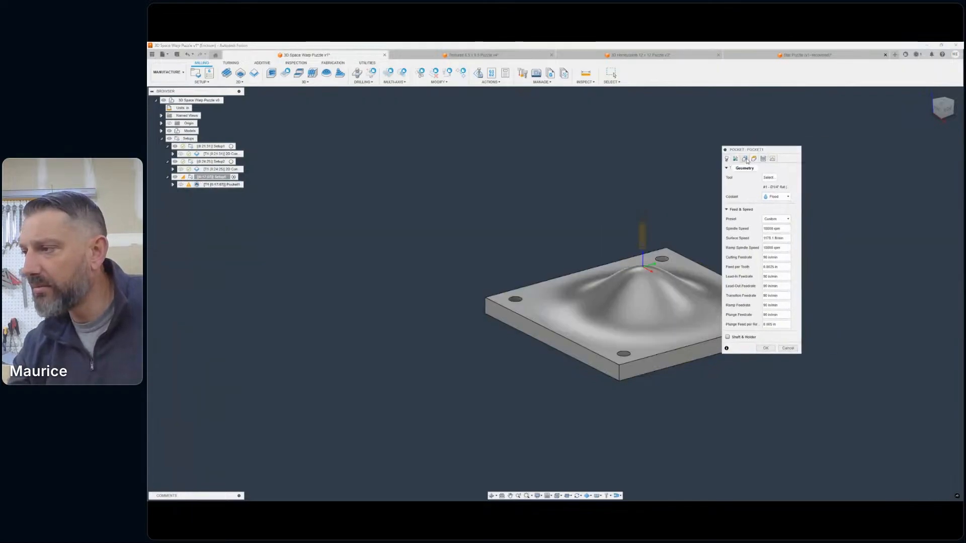
pyautogui.click(745, 159)
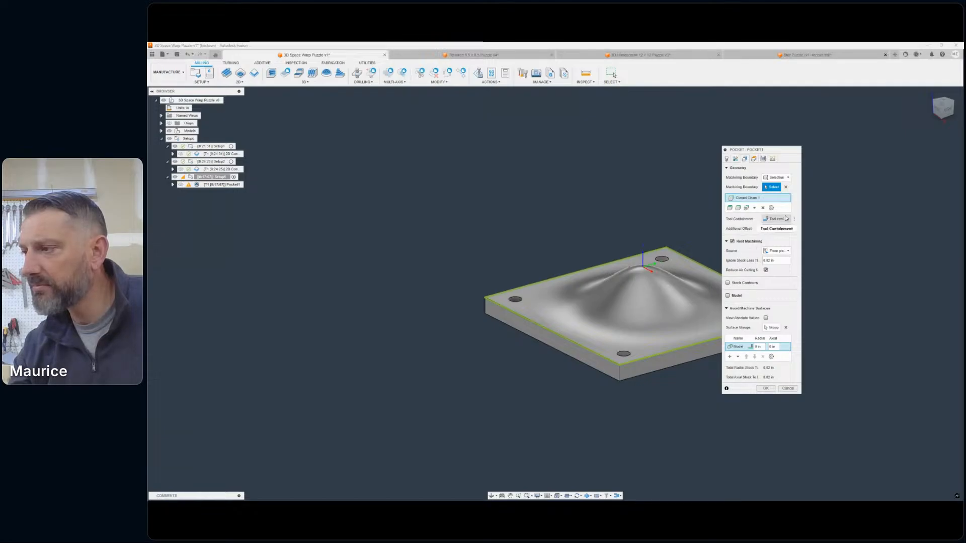
pyautogui.click(787, 179)
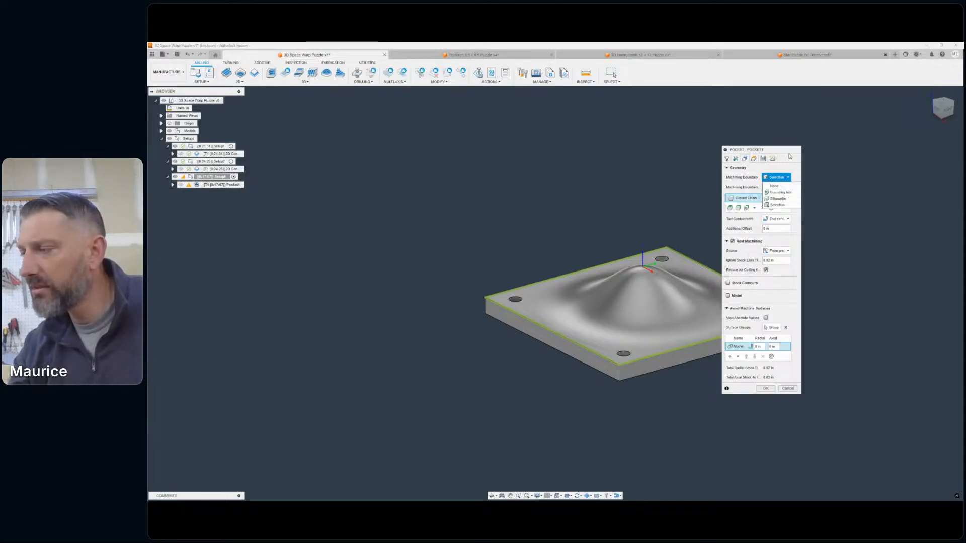
pyautogui.click(777, 204)
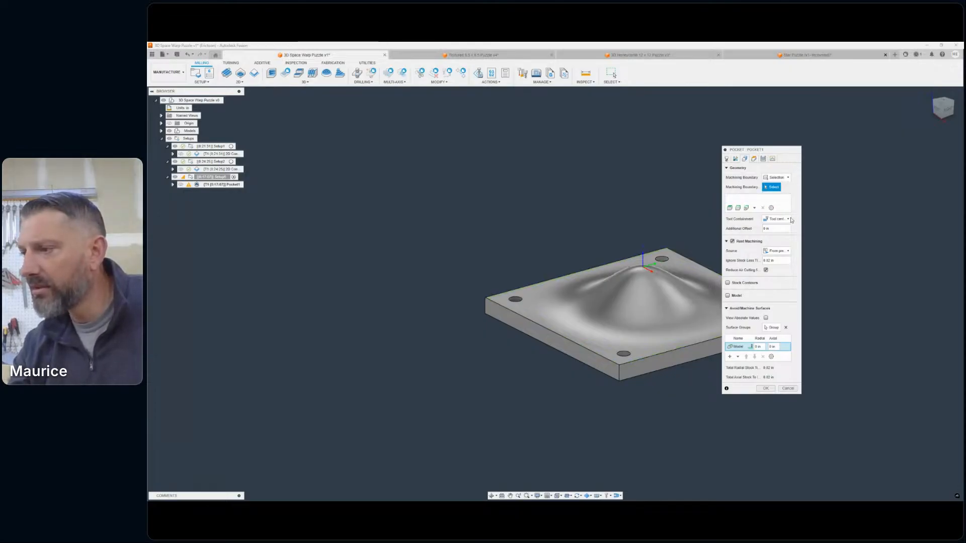
pyautogui.click(766, 388)
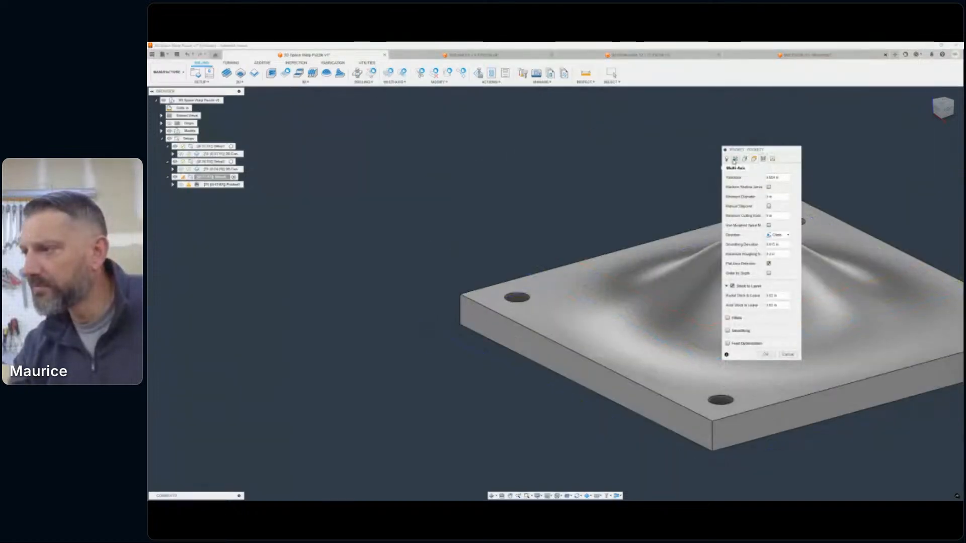
# - Turn off rest machining for the pocket operation, leaving the machining boundary on Selection, and regenerate the toolpath
pyautogui.click(736, 159)
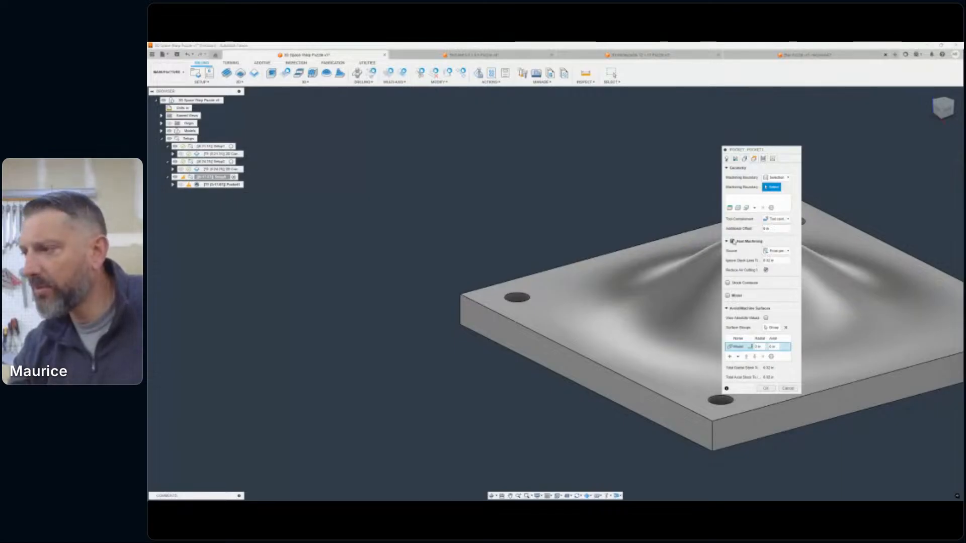
pyautogui.click(732, 242)
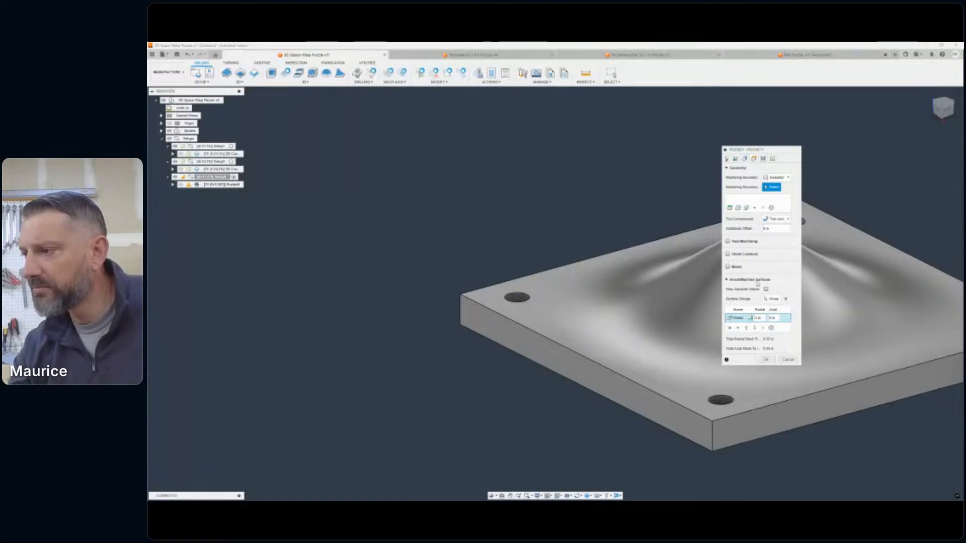
pyautogui.click(727, 280)
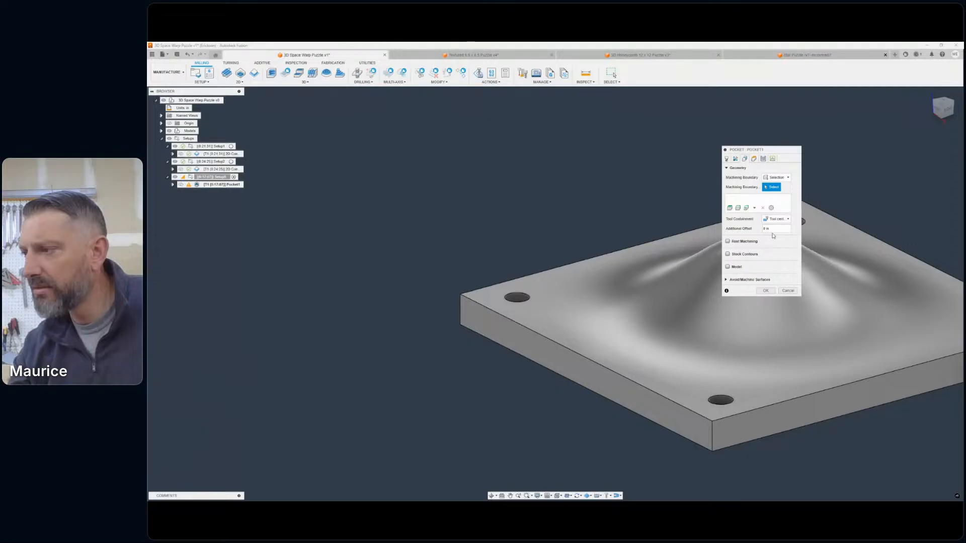
pyautogui.click(777, 177)
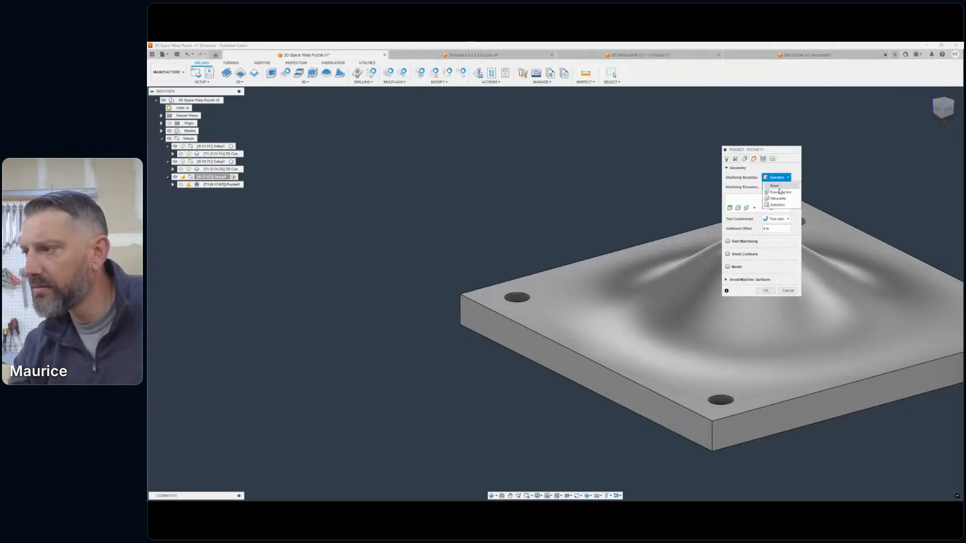
pyautogui.click(765, 204)
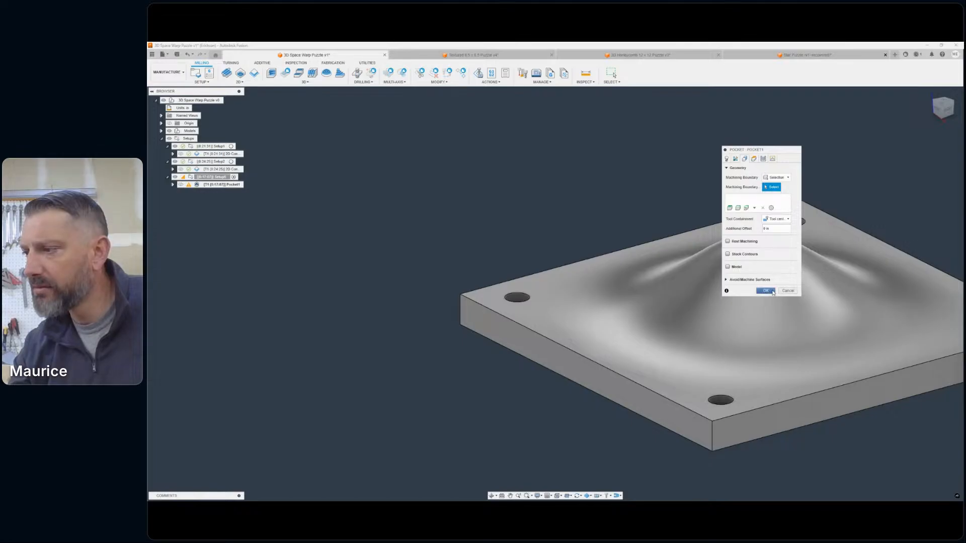
pyautogui.click(766, 290)
# - Set the pocket's tool containment to Tool outside boundary, select the slab's outer top edge chain as machining boundary, and regenerate
pyautogui.scroll(-1, 779, 310)
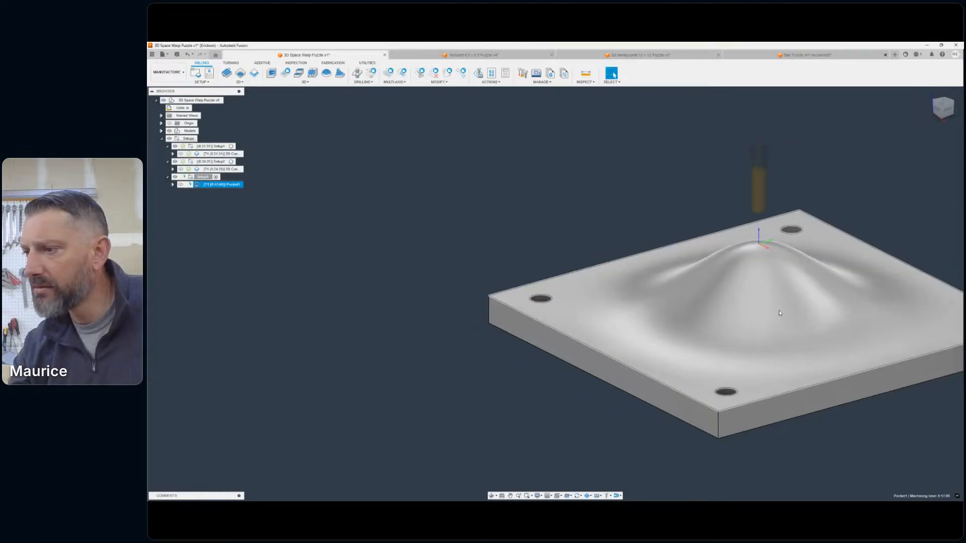
pyautogui.scroll(-2, 778, 309)
pyautogui.moveTo(779, 309); pyautogui.dragTo(692, 294, button='middle')
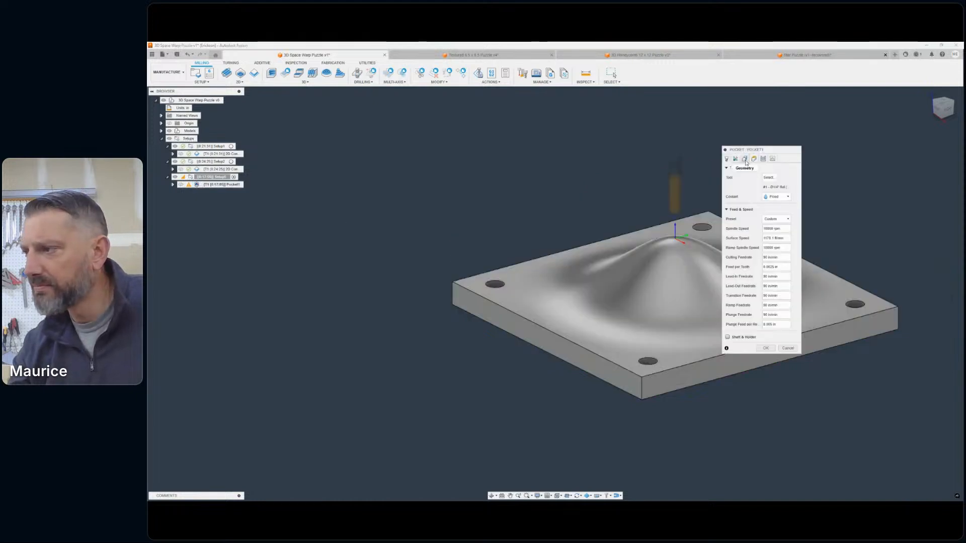
pyautogui.click(745, 159)
pyautogui.click(783, 219)
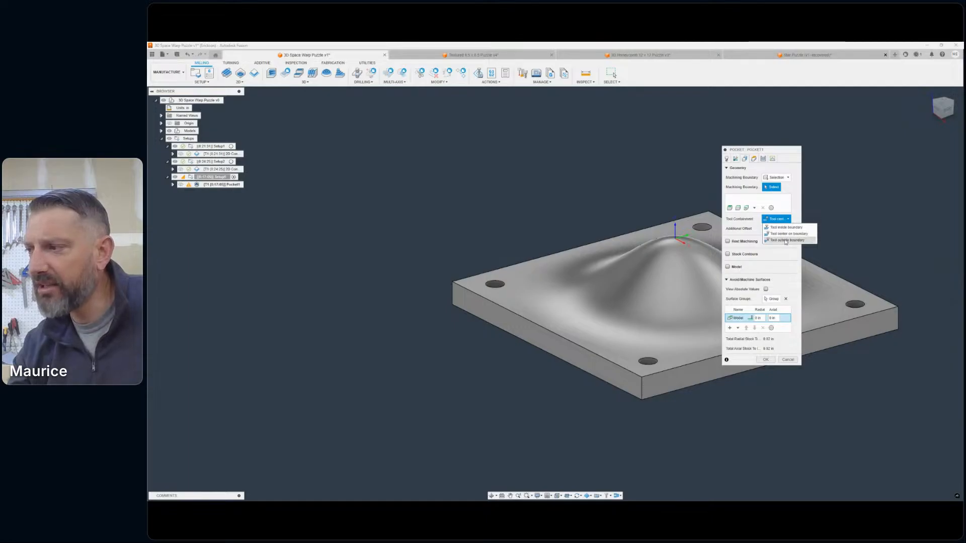
pyautogui.click(785, 241)
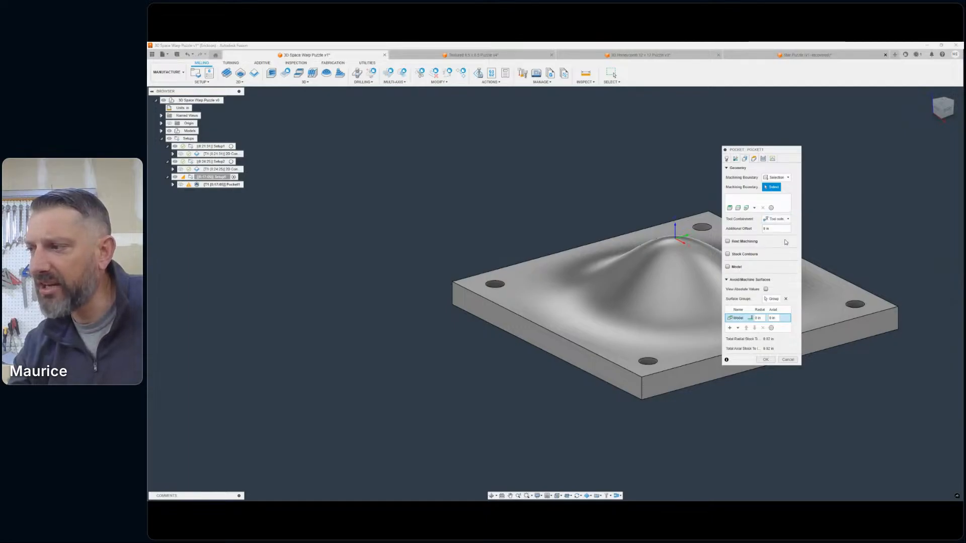
pyautogui.click(776, 178)
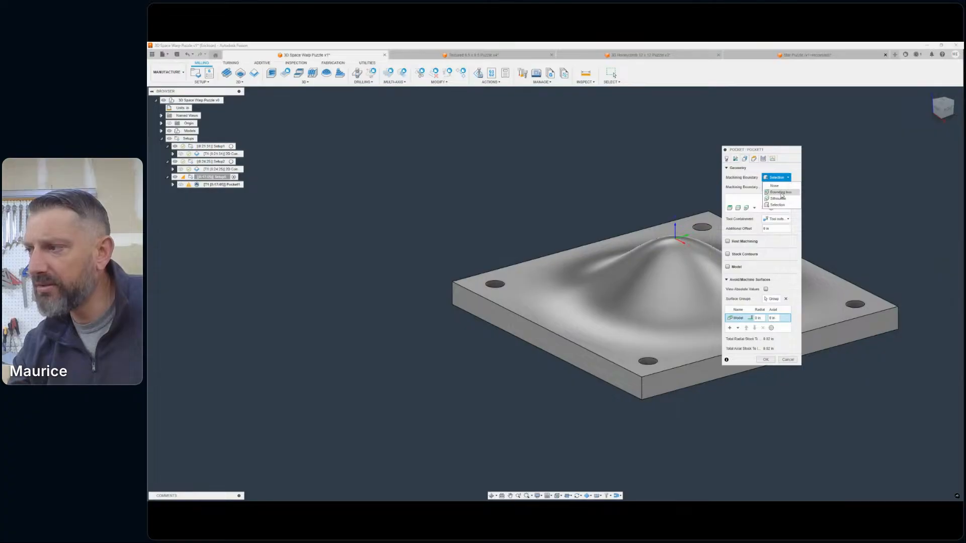
pyautogui.click(777, 204)
pyautogui.click(857, 285)
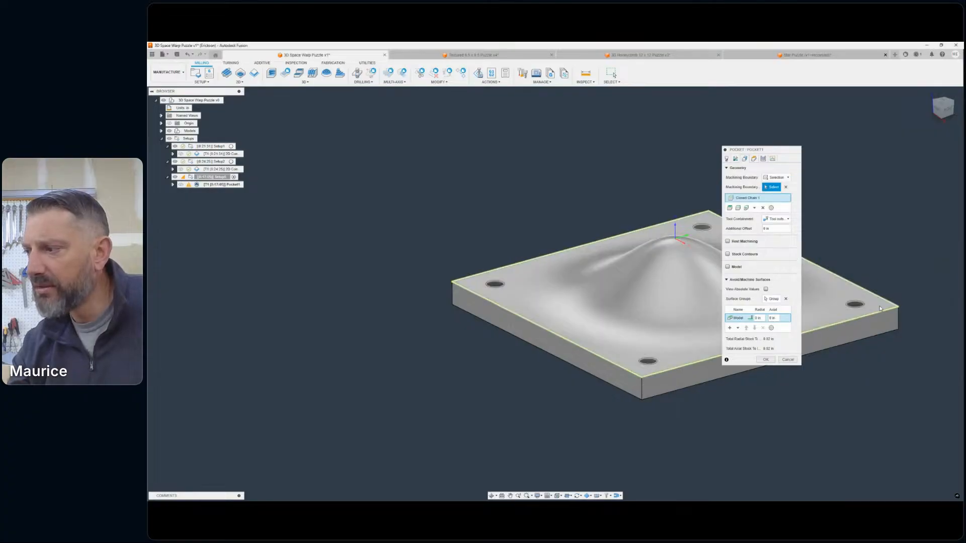
pyautogui.click(765, 359)
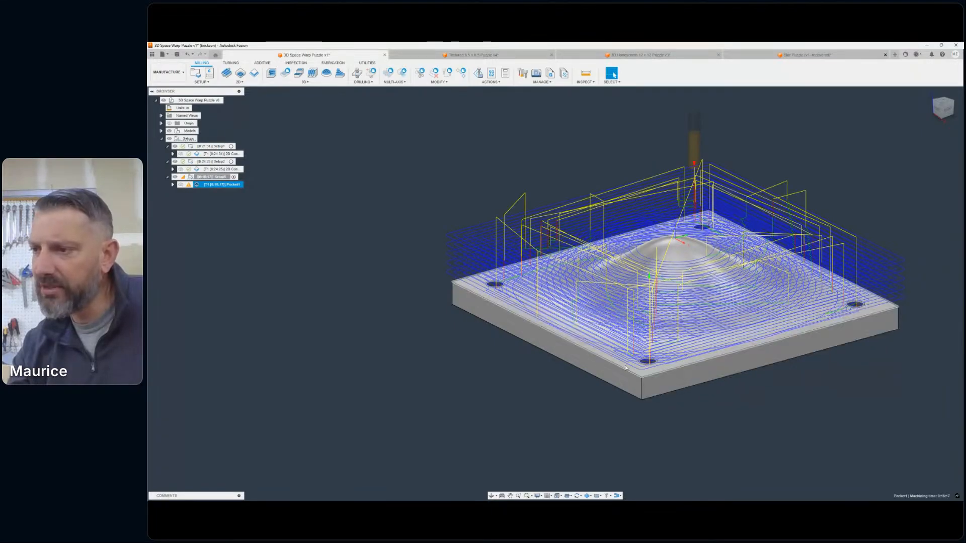
# - Examine how the regenerated pocket toolpath clears the slab's outer edge and the nearby corner hole
pyautogui.scroll(4, 469, 263)
pyautogui.scroll(-5, 469, 261)
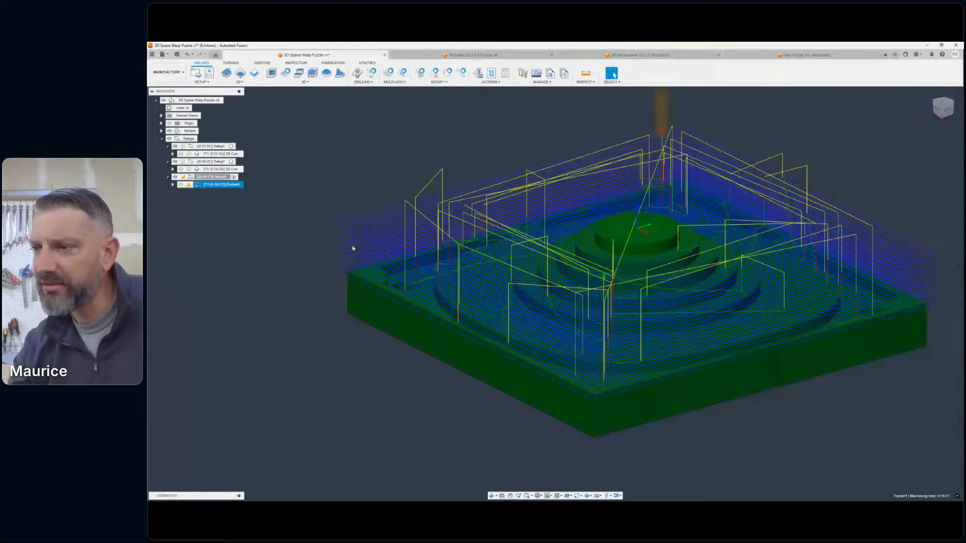
pyautogui.keyDown('shift'); pyautogui.moveTo(354, 254); pyautogui.dragTo(451, 245, button='middle'); pyautogui.keyUp('shift')
pyautogui.scroll(5, 404, 270)
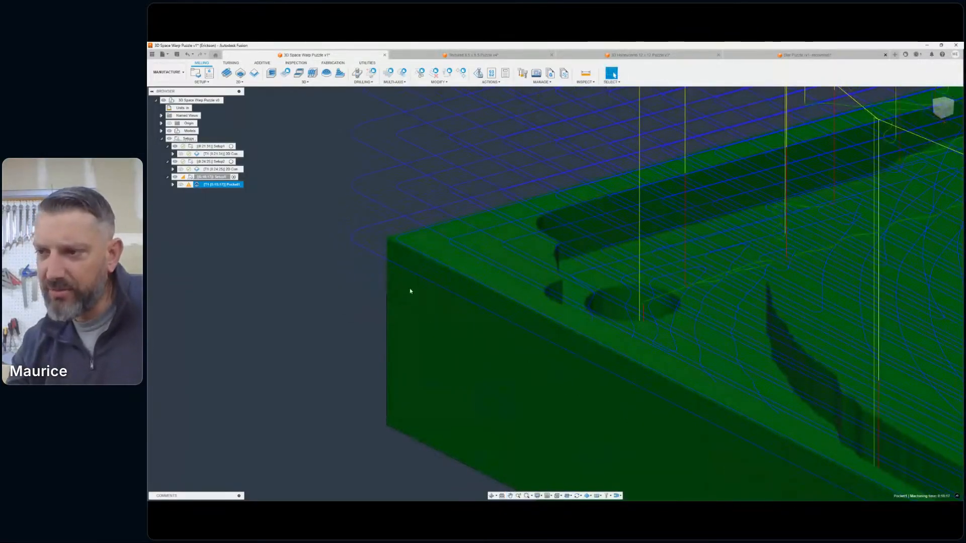
pyautogui.scroll(-5, 438, 298)
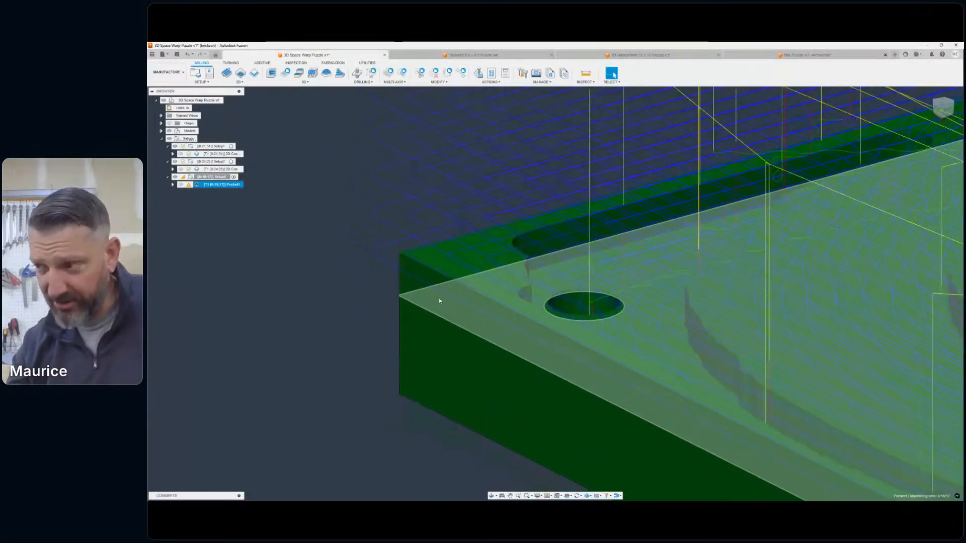
pyautogui.scroll(-5, 528, 304)
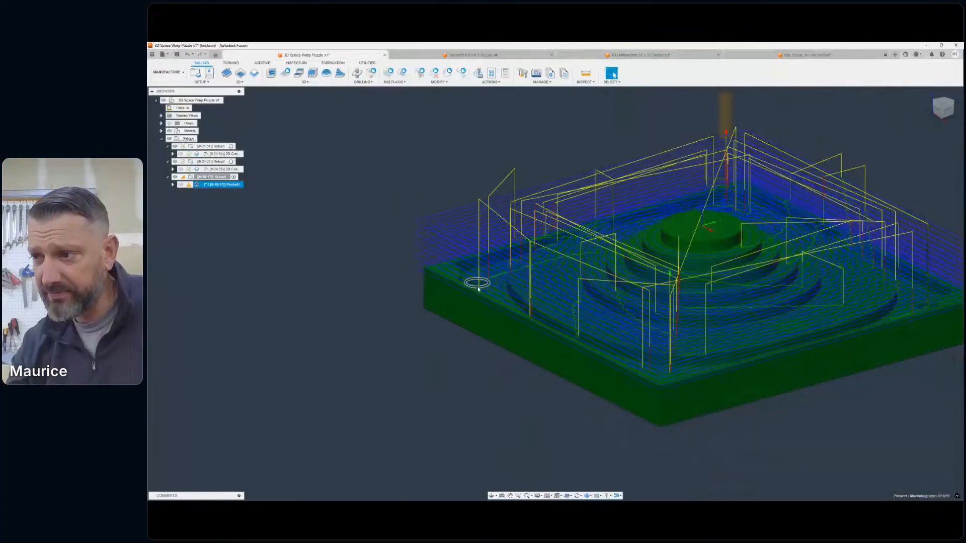
# - Clear the pocket's machining boundary chain, enable Model with the warped top face as model surface, and regenerate the toolpath
pyautogui.doubleClick(197, 185)
pyautogui.click(736, 159)
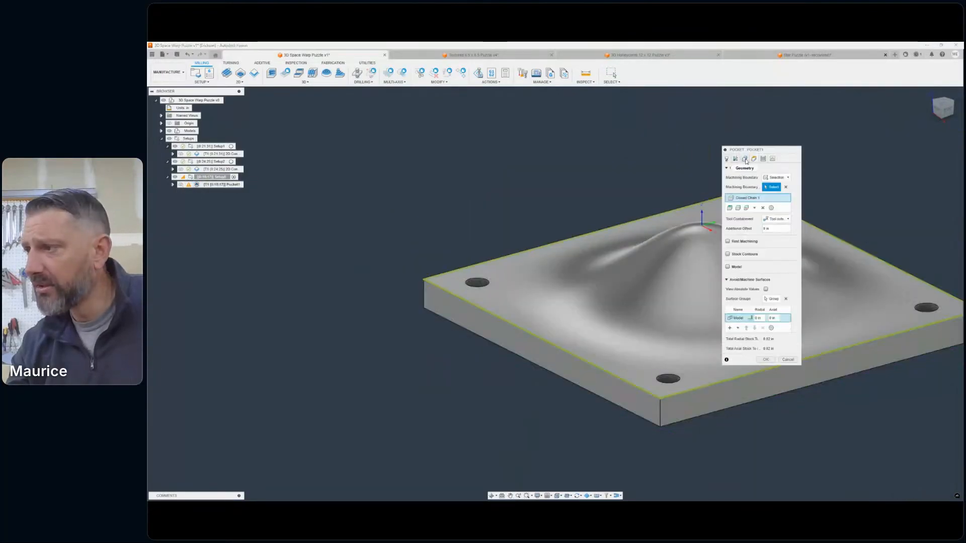
pyautogui.click(784, 187)
pyautogui.click(774, 187)
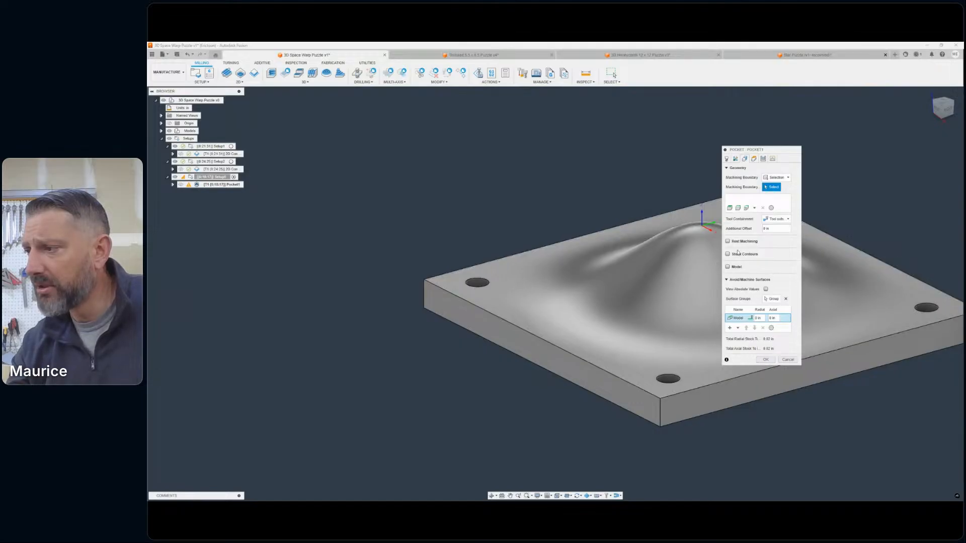
pyautogui.click(727, 267)
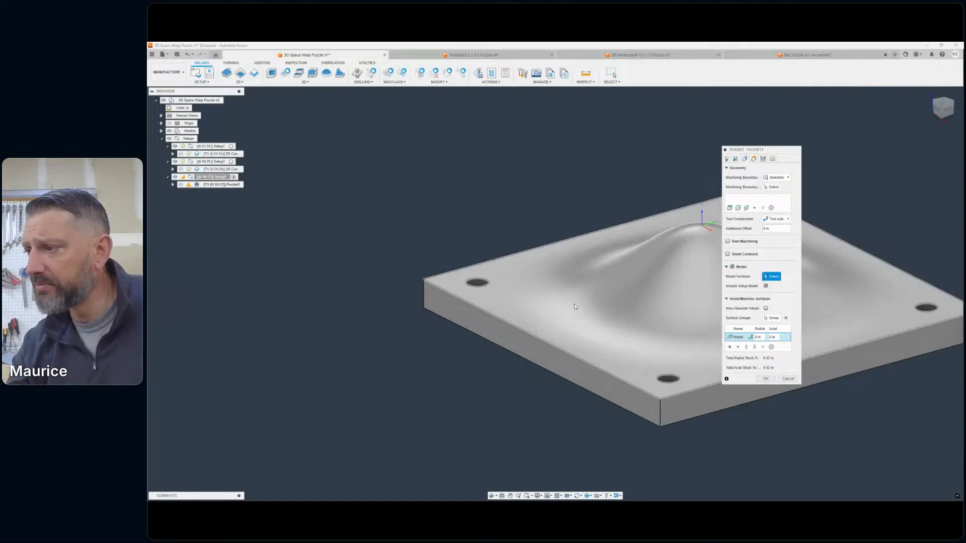
pyautogui.click(522, 283)
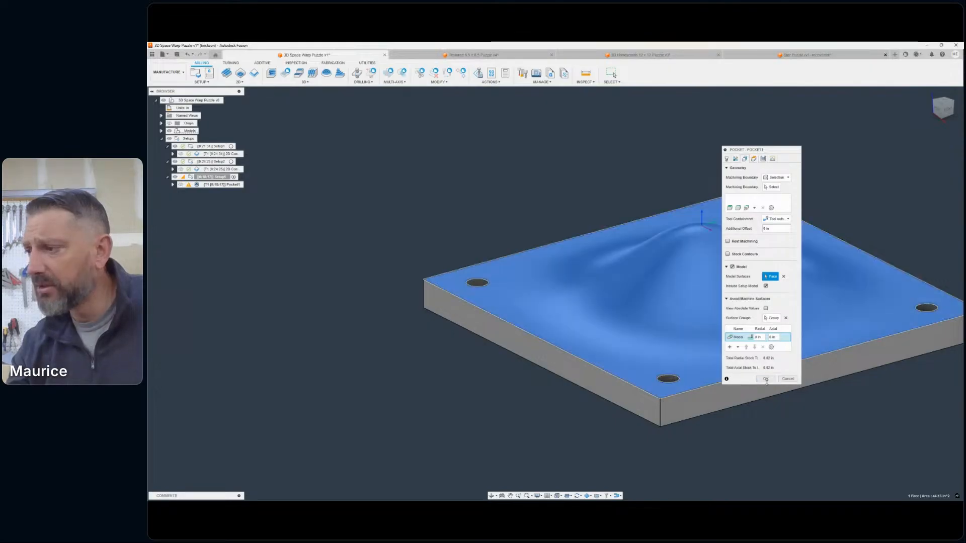
pyautogui.click(763, 377)
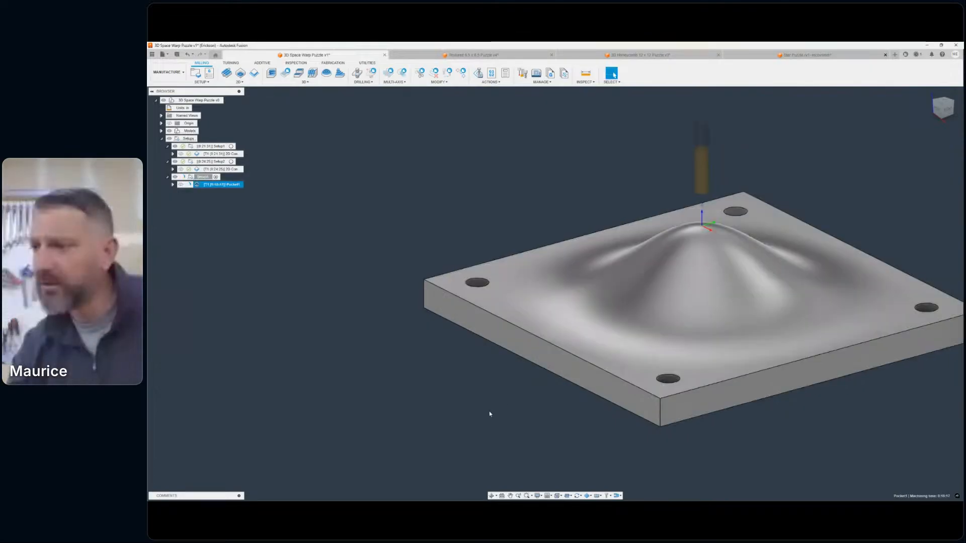
# - Inspect the new pocket toolpath over the whole slab and close up at its edges and corner holes
pyautogui.scroll(-4, 486, 377)
pyautogui.moveTo(487, 378); pyautogui.dragTo(498, 374, button='middle')
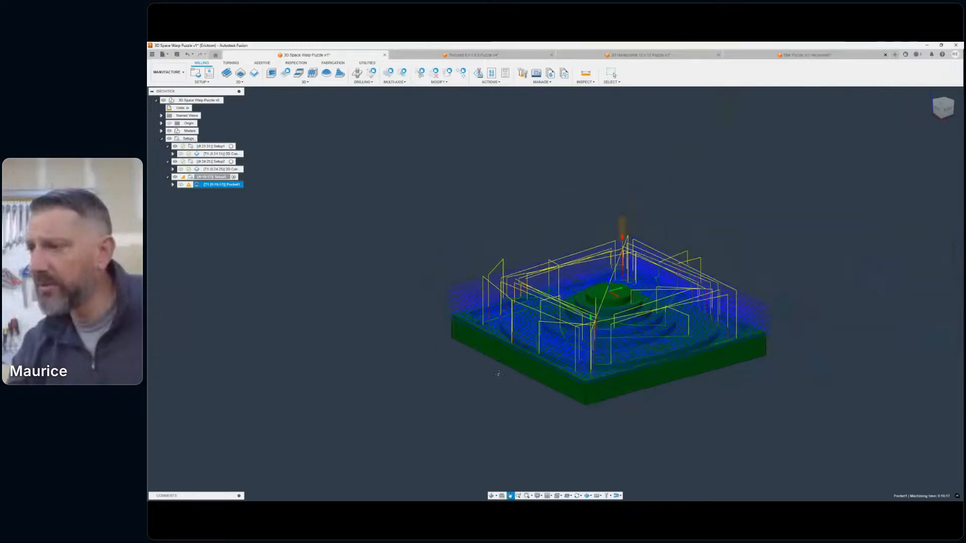
pyautogui.scroll(6, 498, 374)
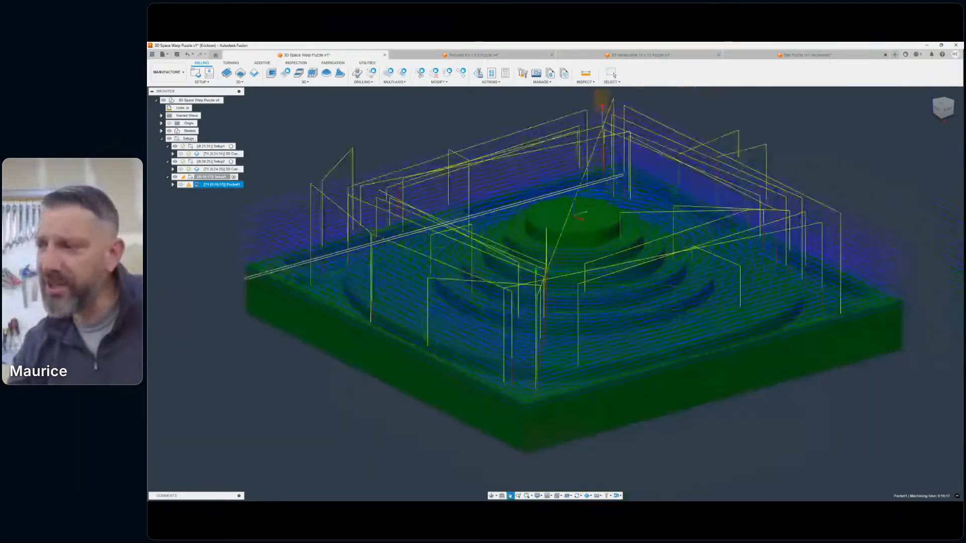
pyautogui.moveTo(590, 184); pyautogui.dragTo(622, 197, button='middle')
pyautogui.scroll(-1, 623, 197)
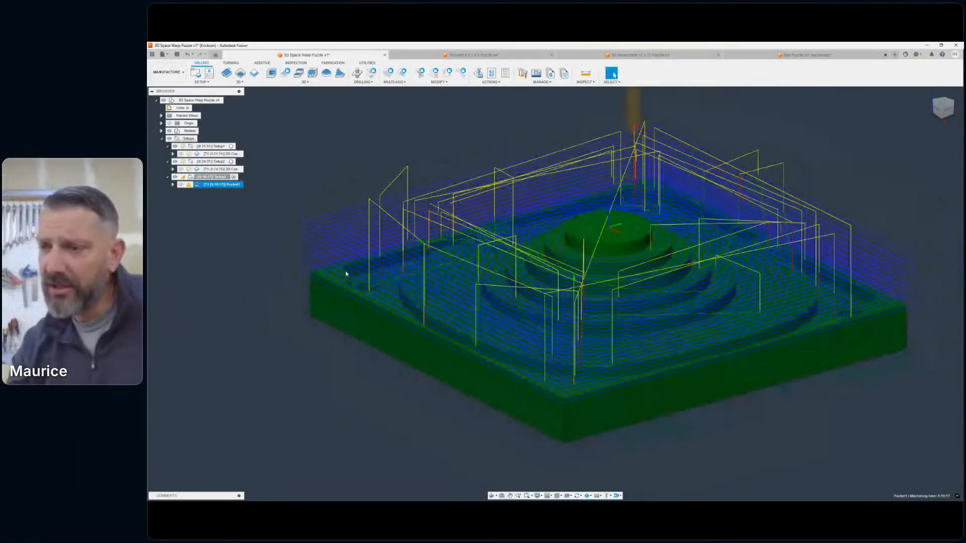
pyautogui.scroll(-3, 391, 270)
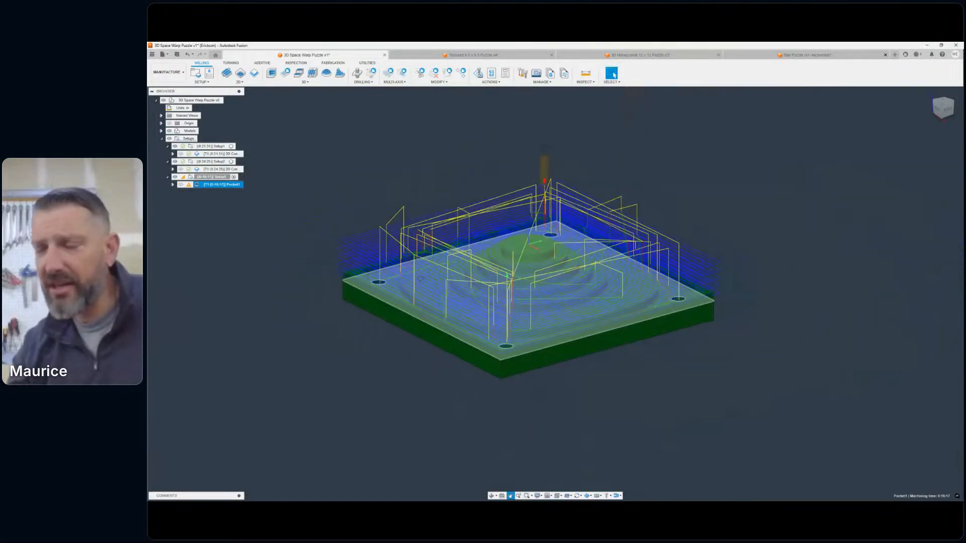
pyautogui.scroll(6, 421, 277)
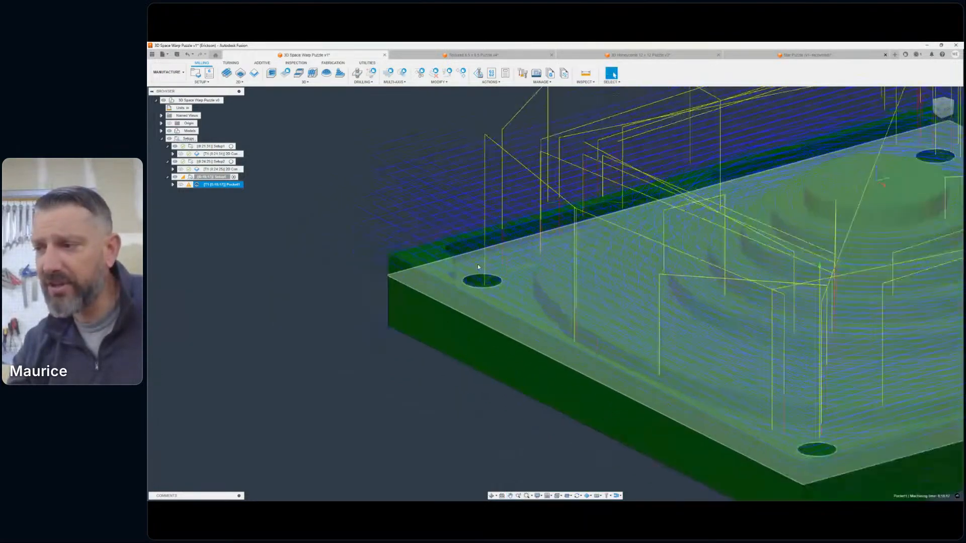
pyautogui.scroll(-5, 478, 267)
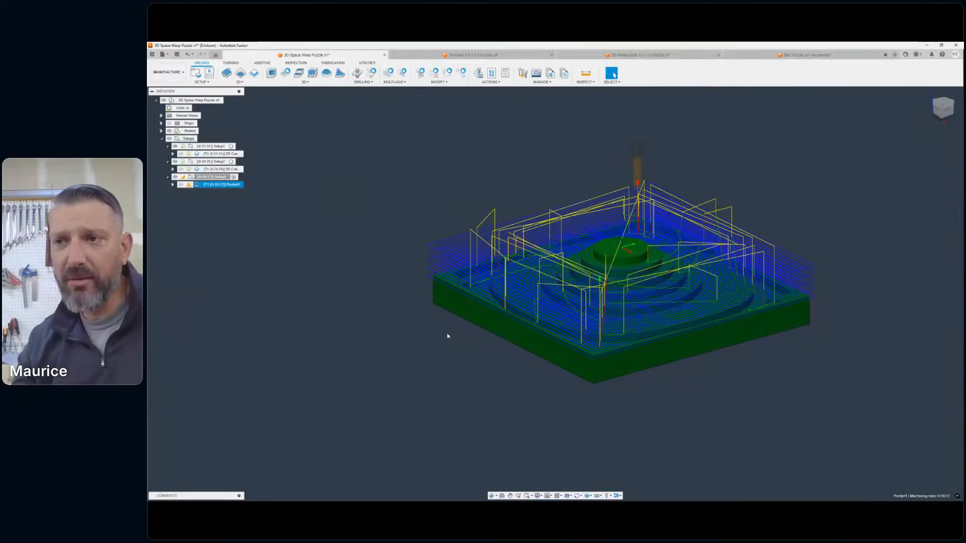
pyautogui.moveTo(190, 185)
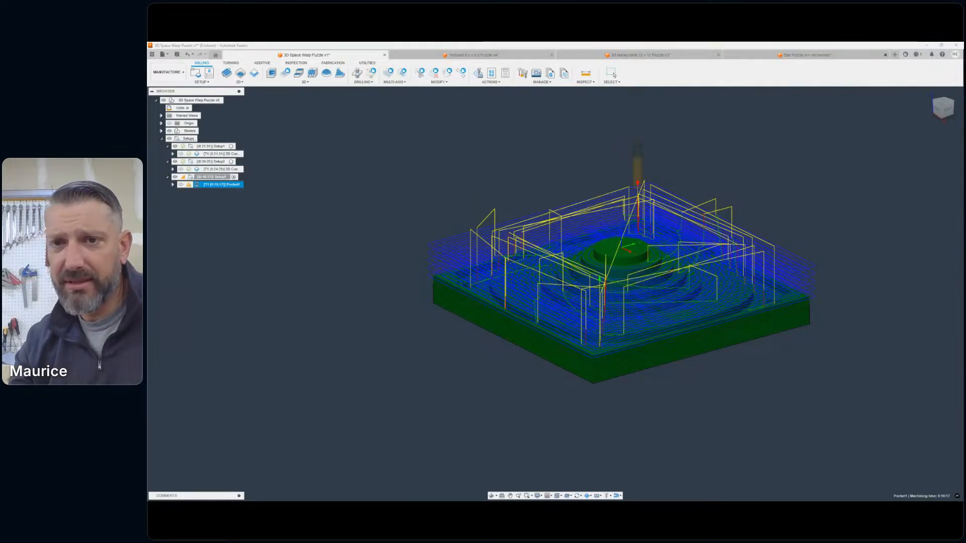
pyautogui.moveTo(436, 202); pyautogui.dragTo(493, 182, button='middle')
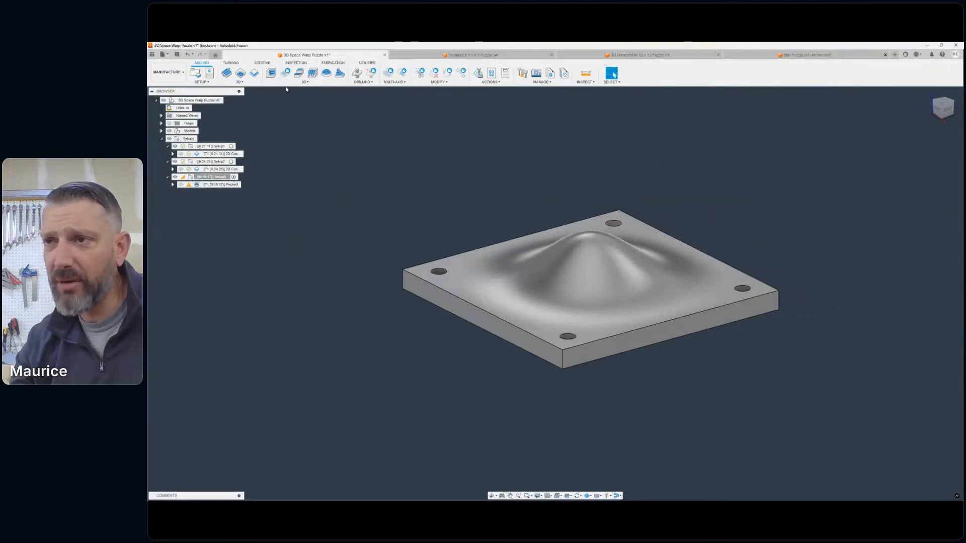
# - Create a 2D Pocket operation in the third setup and select the four corner holes as its pockets
pyautogui.click(239, 81)
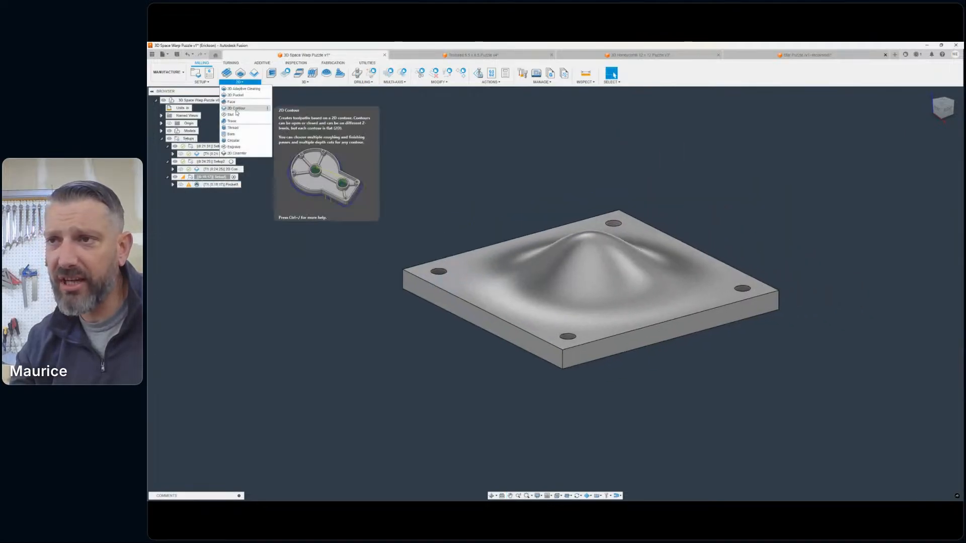
pyautogui.click(234, 95)
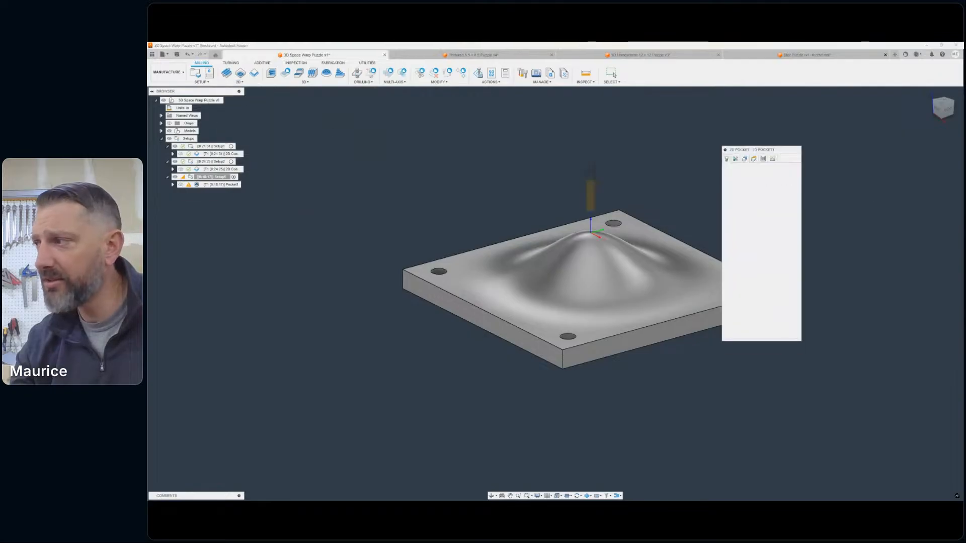
pyautogui.click(944, 100)
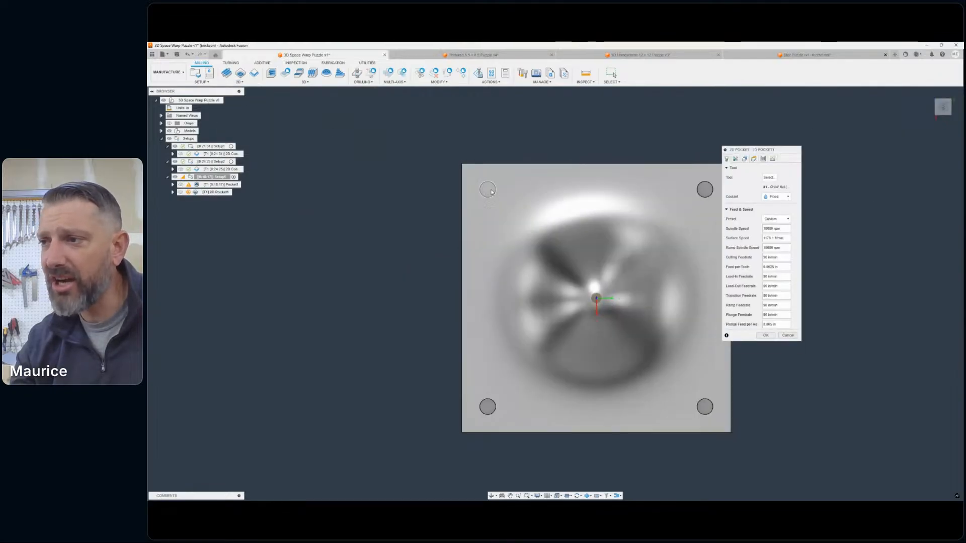
pyautogui.scroll(5, 491, 191)
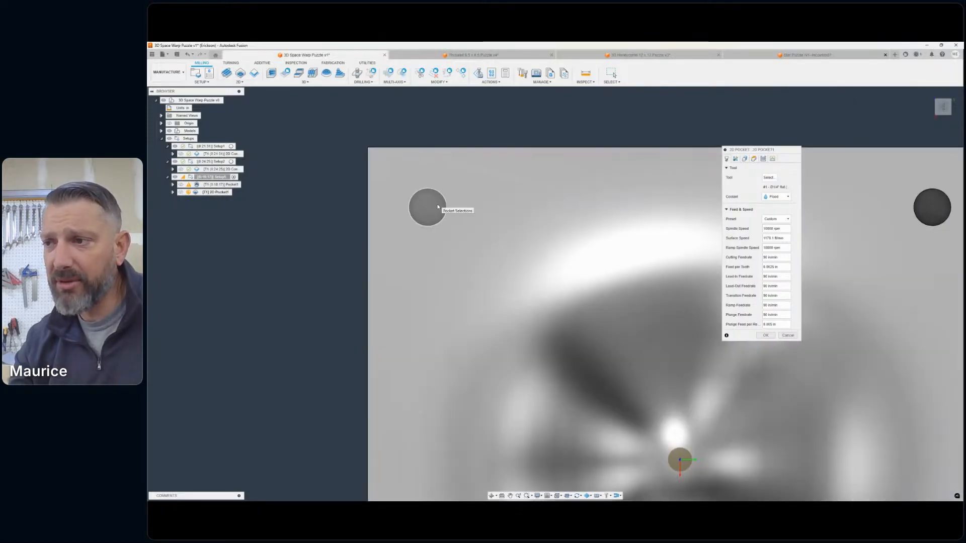
pyautogui.click(438, 208)
pyautogui.scroll(-2, 626, 274)
pyautogui.moveTo(626, 273); pyautogui.dragTo(369, 252, button='middle')
pyautogui.click(565, 210)
pyautogui.moveTo(571, 345); pyautogui.dragTo(625, 184, button='middle')
pyautogui.scroll(-1, 625, 183)
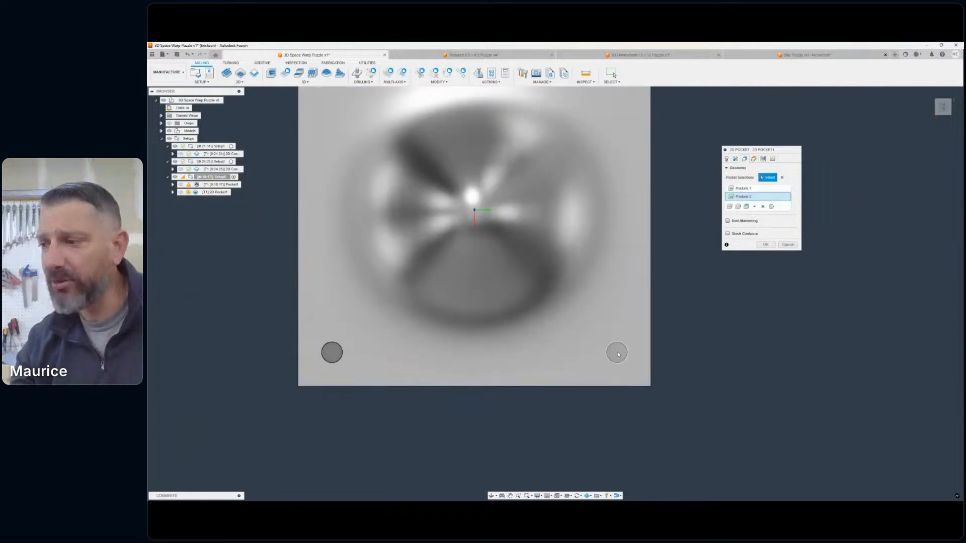
pyautogui.click(616, 352)
pyautogui.click(338, 351)
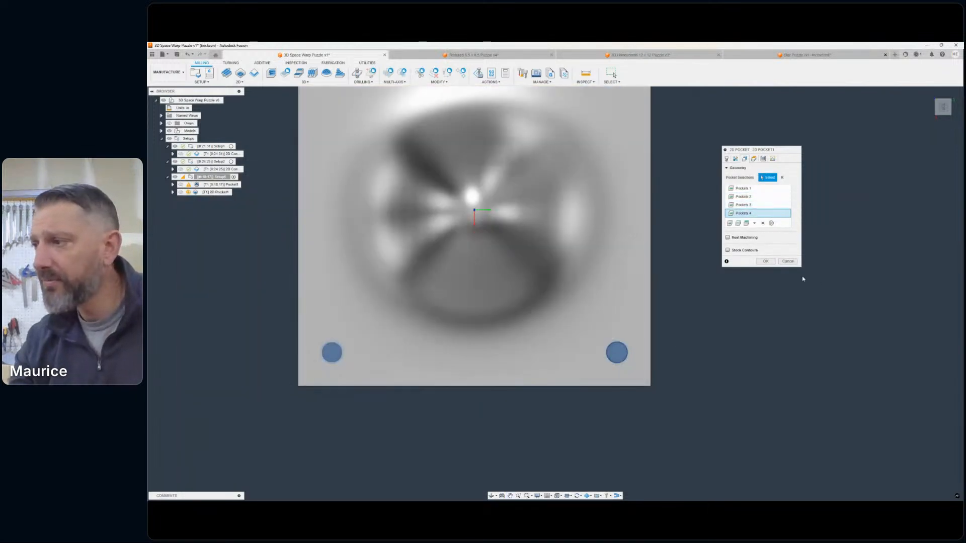
# - Turn off Stock to Leave for the 2D pocket and set its sideways compensation to Right
pyautogui.click(726, 159)
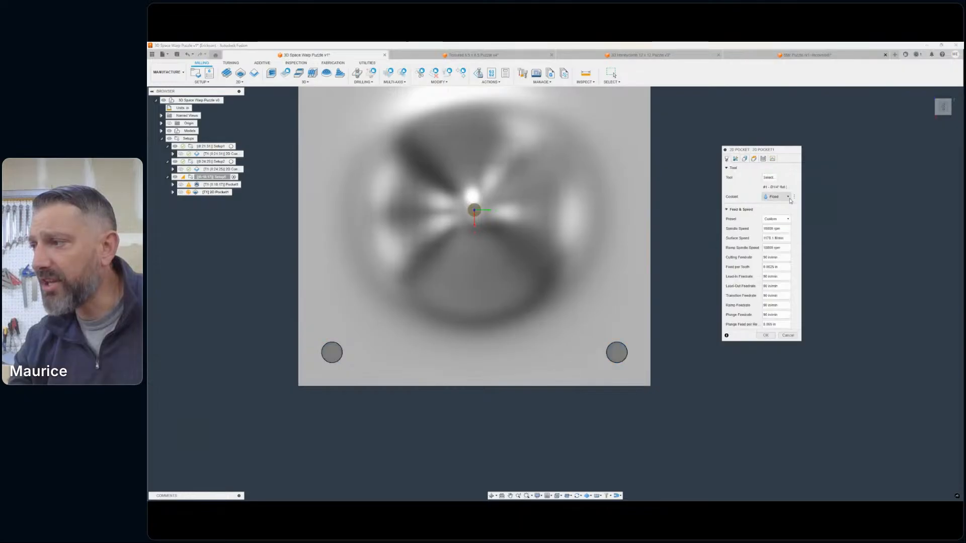
pyautogui.click(735, 159)
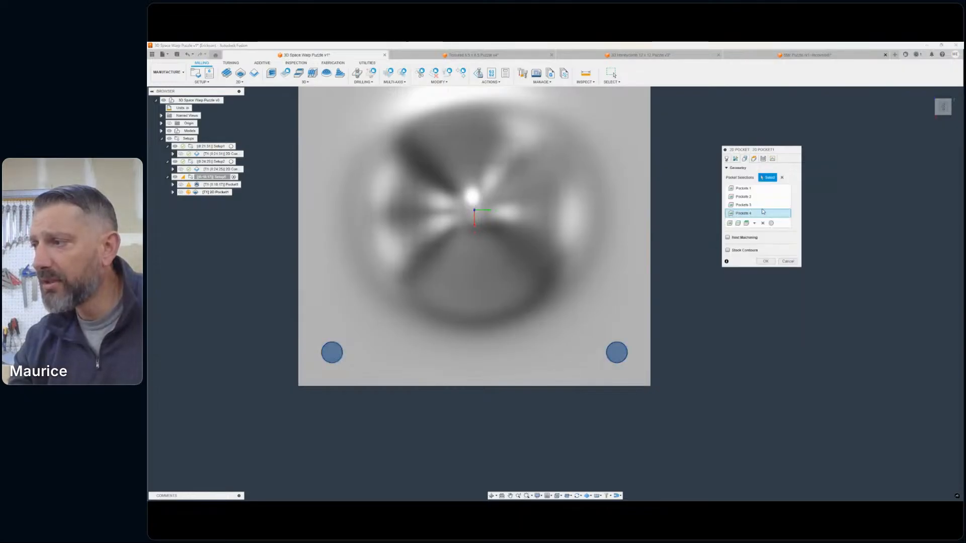
pyautogui.click(754, 159)
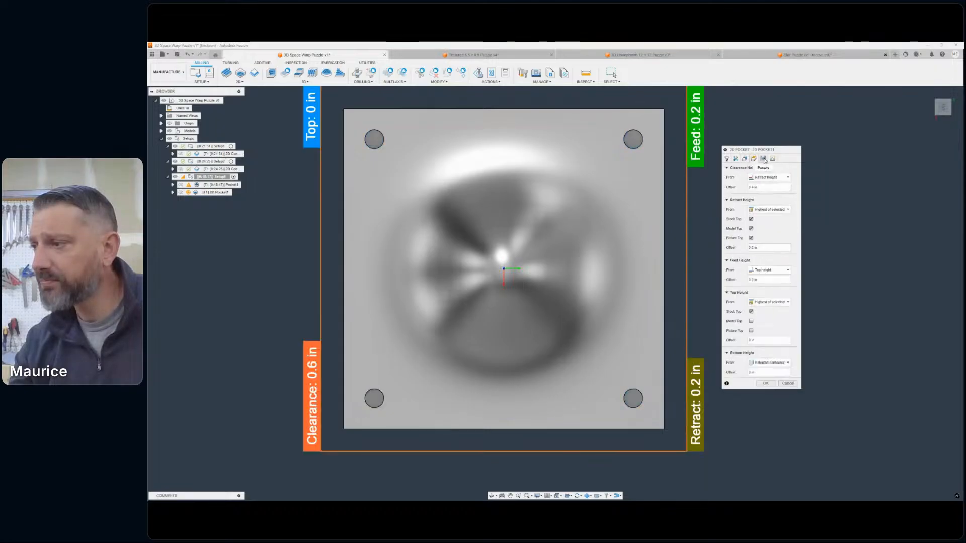
pyautogui.click(763, 159)
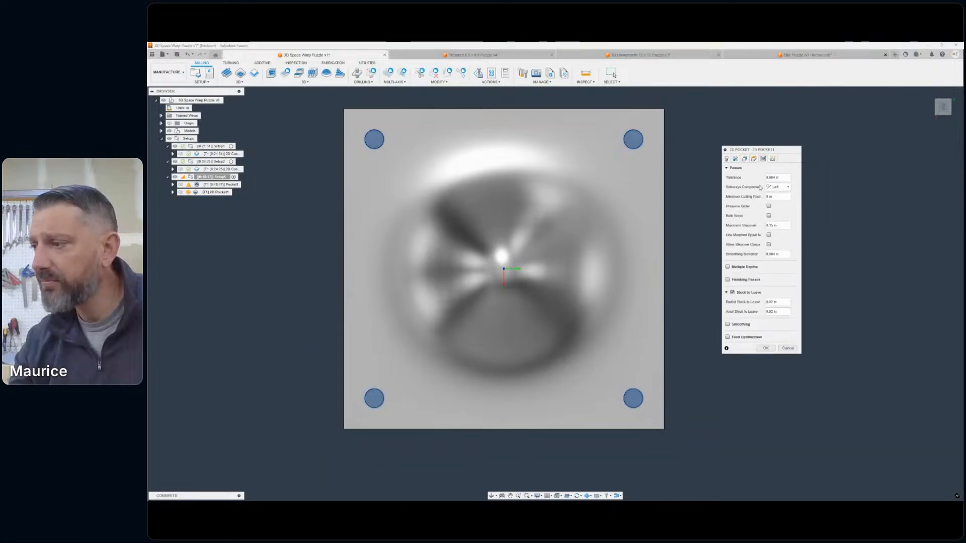
pyautogui.click(732, 292)
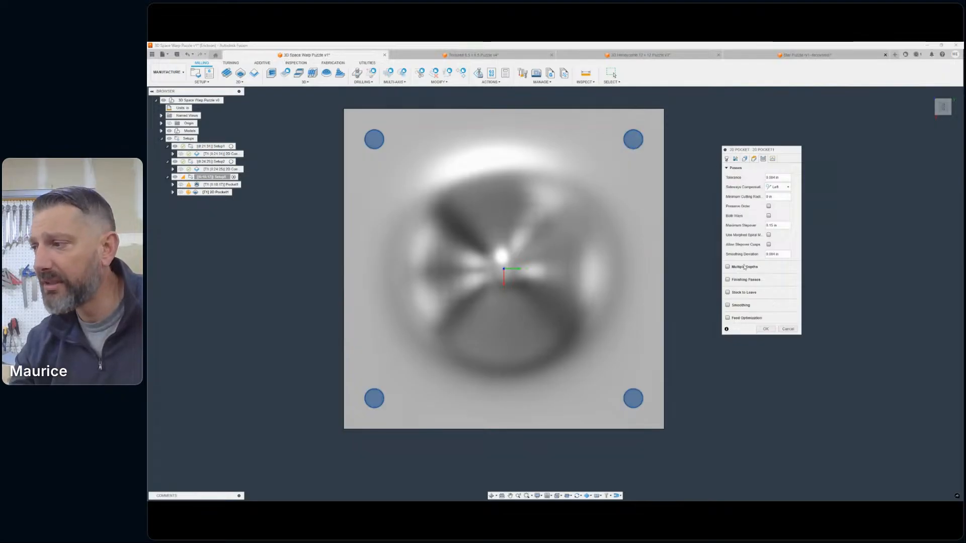
pyautogui.click(782, 188)
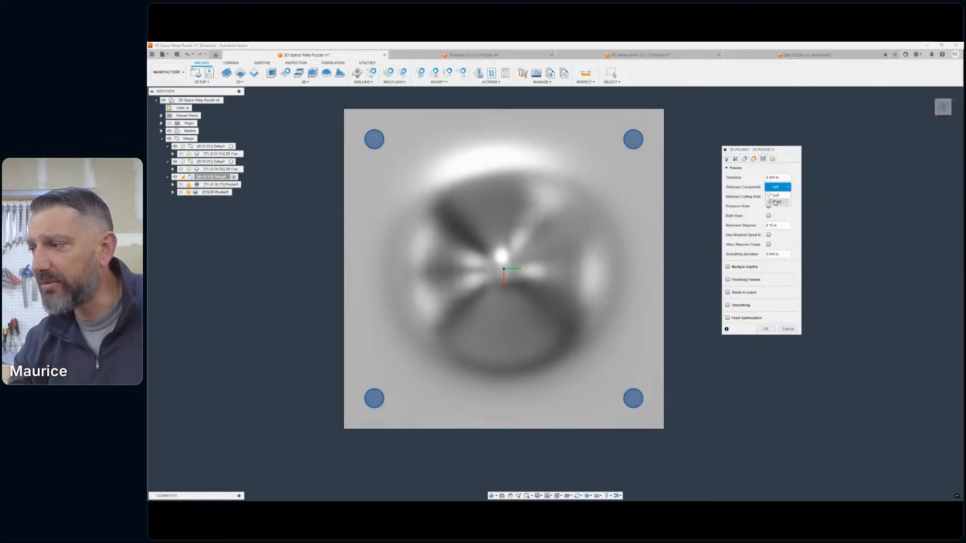
pyautogui.click(776, 202)
# - Set the 2D pocket's ramp type to Plunge and generate the toolpath
pyautogui.click(773, 158)
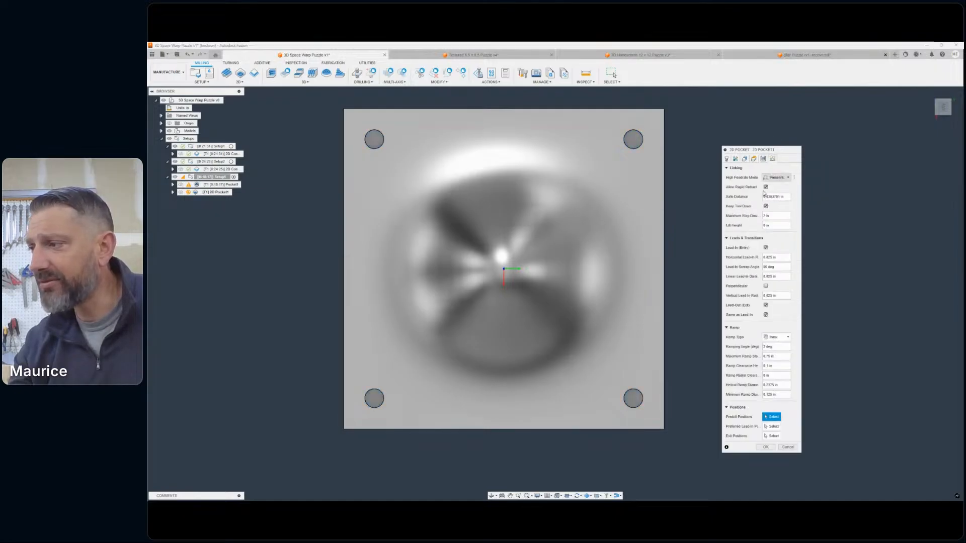
pyautogui.click(775, 336)
pyautogui.click(776, 358)
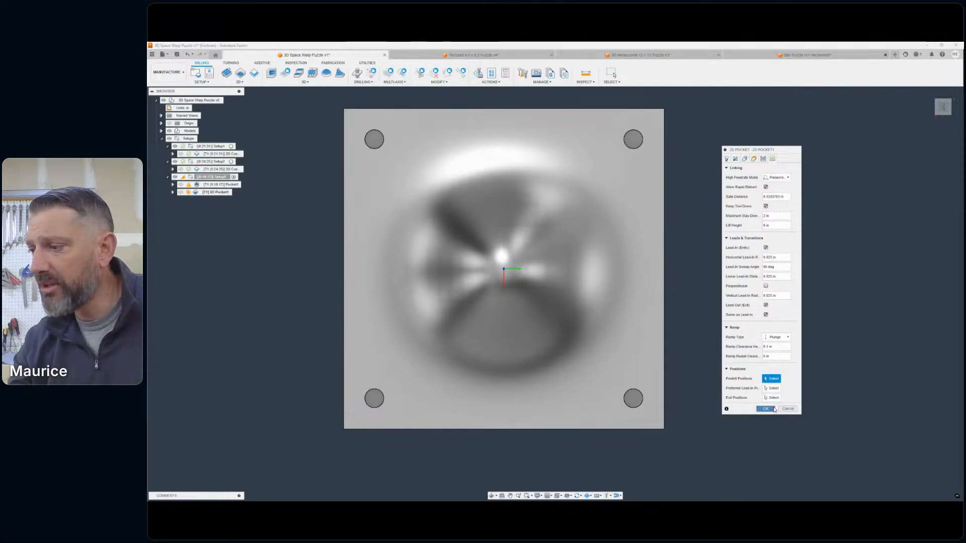
pyautogui.click(773, 409)
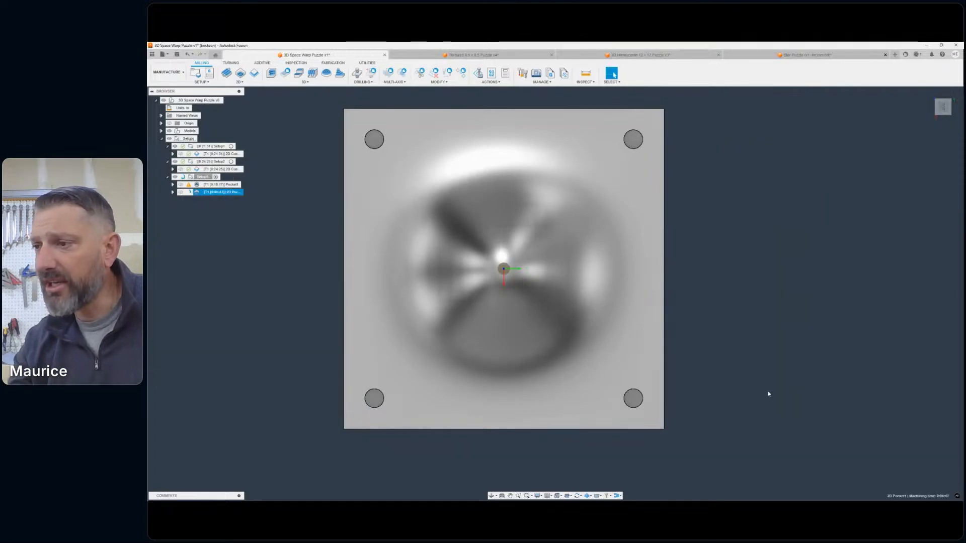
# - Examine the 2D pocket toolpath at the corner holes against the roughed stock and the bare model
pyautogui.click(941, 112)
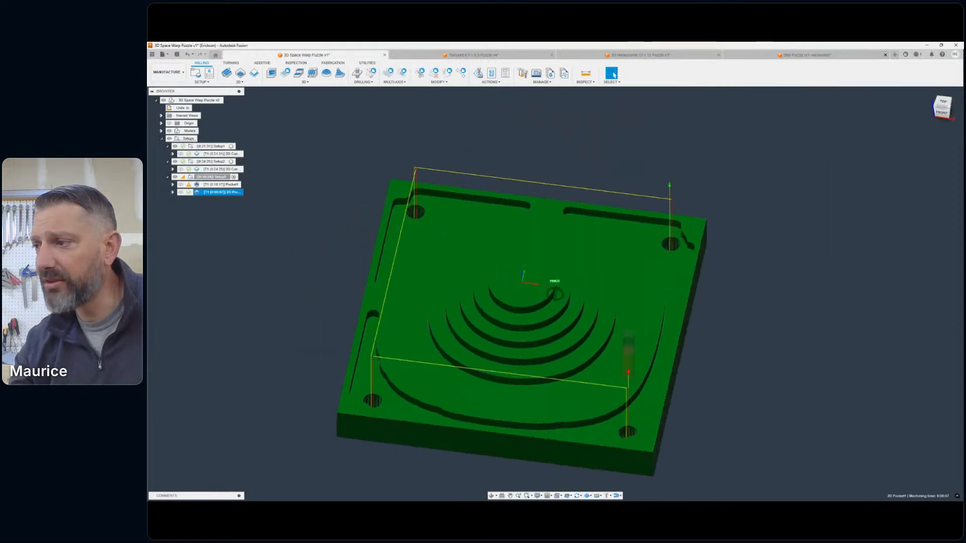
pyautogui.keyDown('shift'); pyautogui.moveTo(554, 293); pyautogui.dragTo(557, 342, button='middle'); pyautogui.keyUp('shift')
pyautogui.scroll(6, 662, 220)
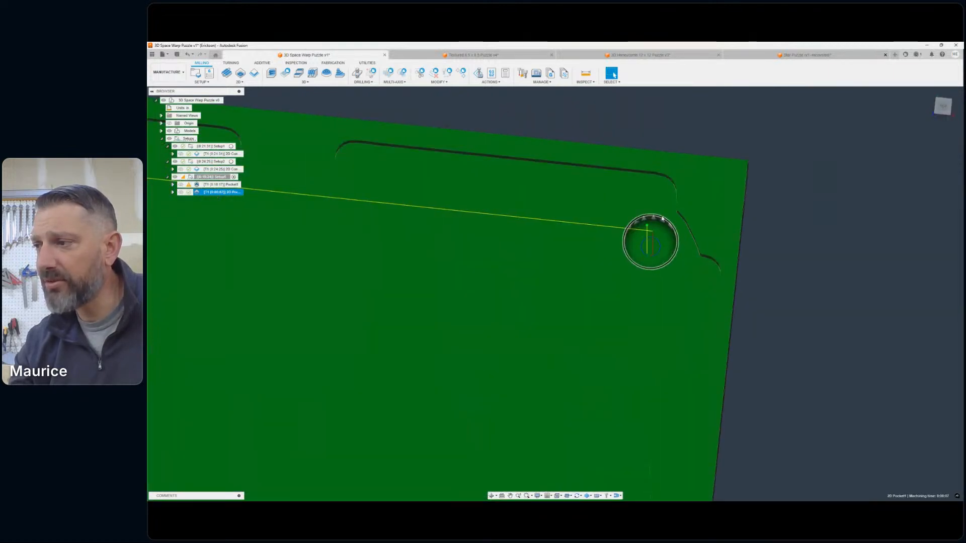
pyautogui.click(662, 218)
pyautogui.click(834, 362)
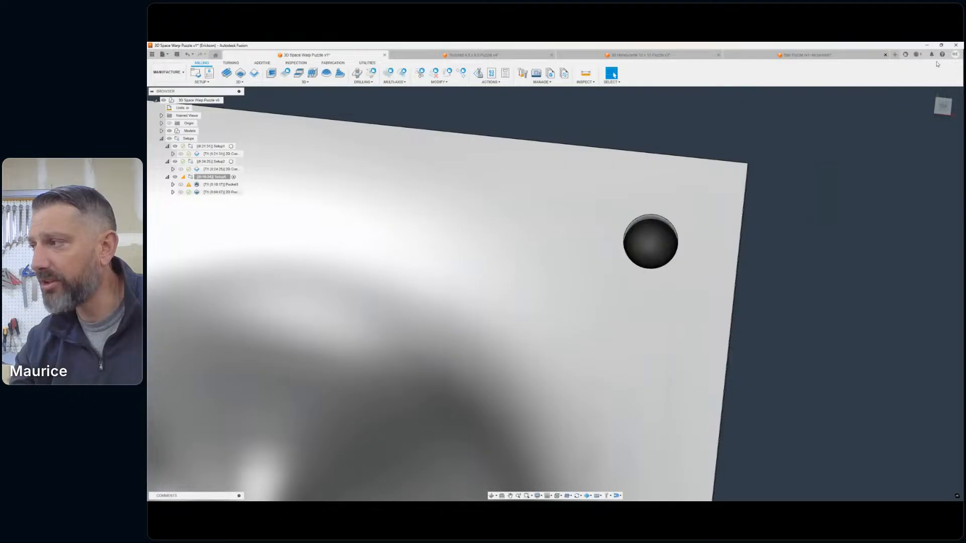
pyautogui.click(943, 111)
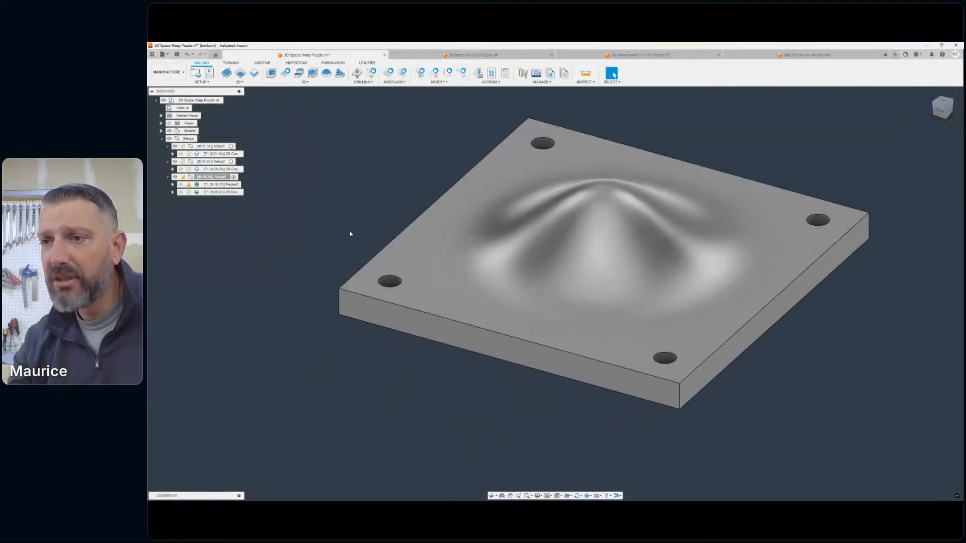
pyautogui.click(196, 191)
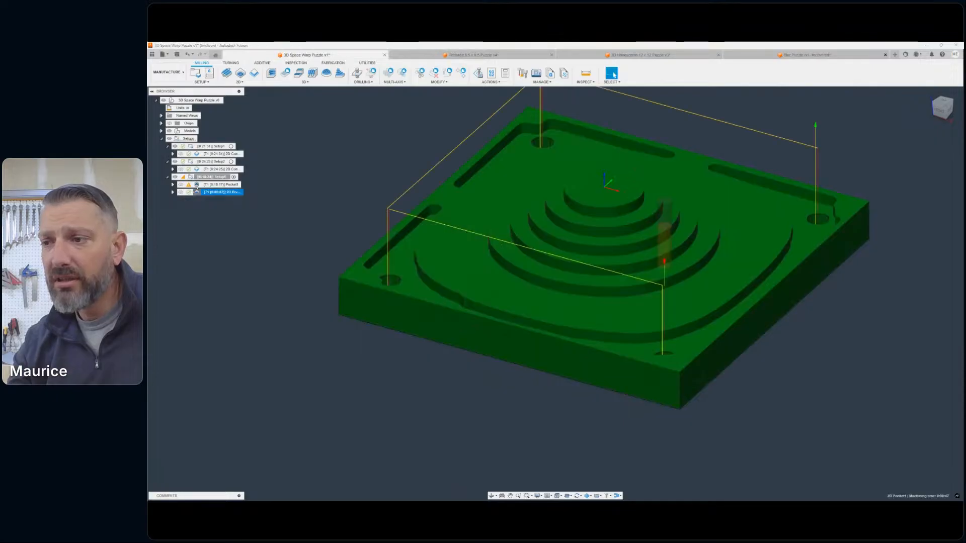
# - Edit the 2D pocket operation and enable Rest Machining in its geometry settings
pyautogui.doubleClick(196, 191)
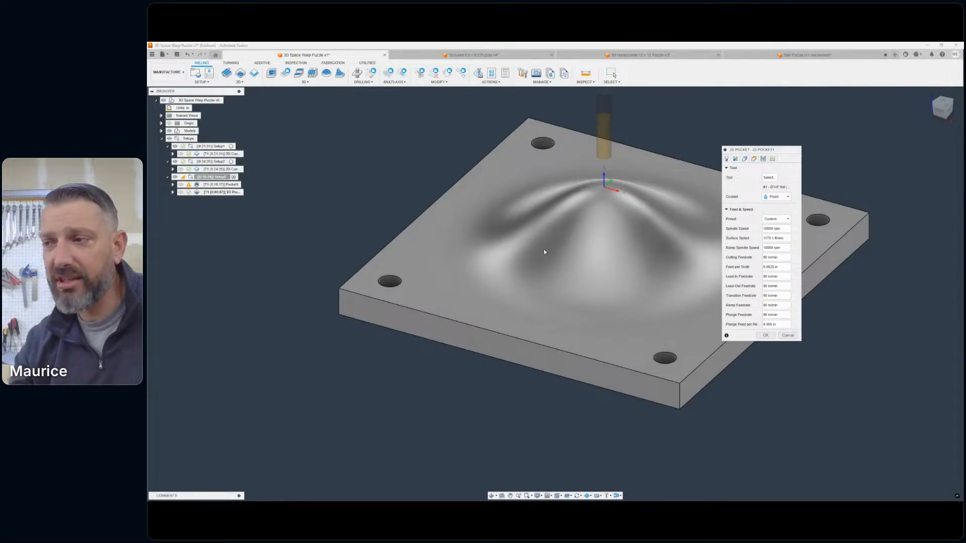
pyautogui.click(735, 158)
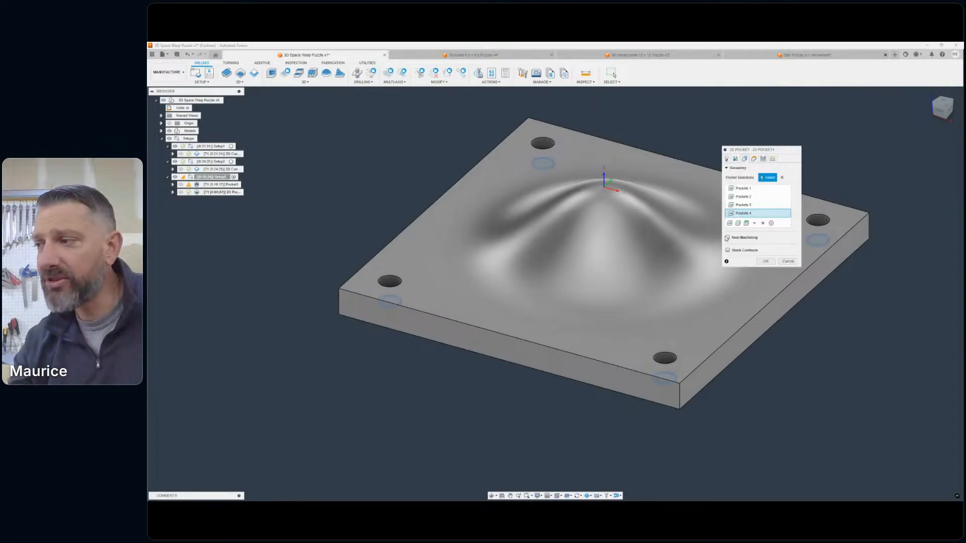
pyautogui.click(727, 237)
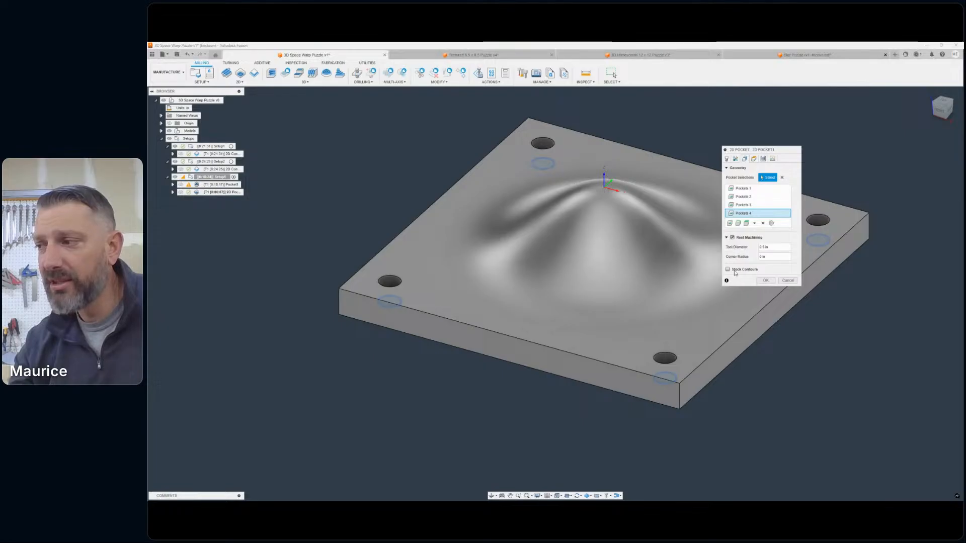
pyautogui.moveTo(621, 230); pyautogui.dragTo(559, 260, button='middle')
pyautogui.scroll(-5, 488, 252)
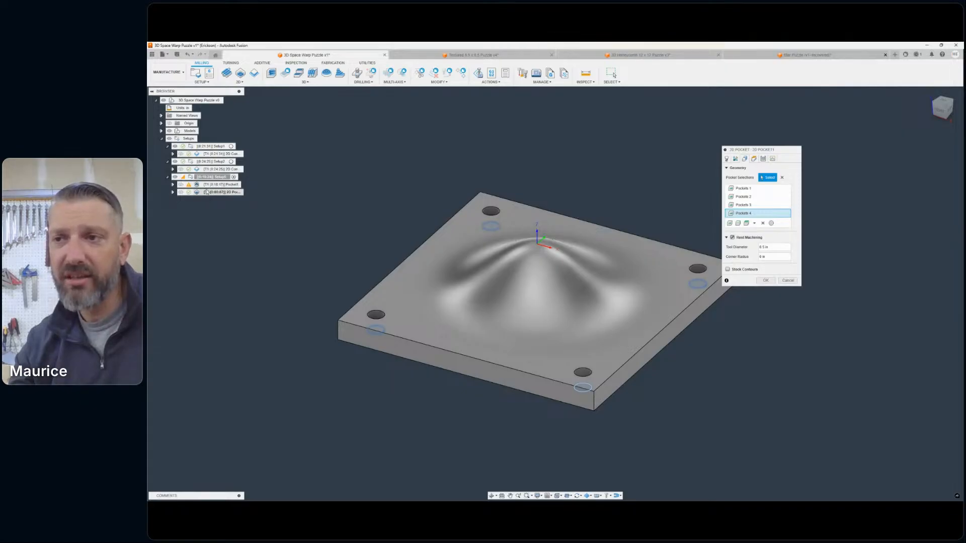
# - Enable Multiple Depths for the 2D pocket, set the maximum roughing stepdown to 0.2 in, and regenerate the toolpath
pyautogui.click(753, 159)
pyautogui.click(745, 158)
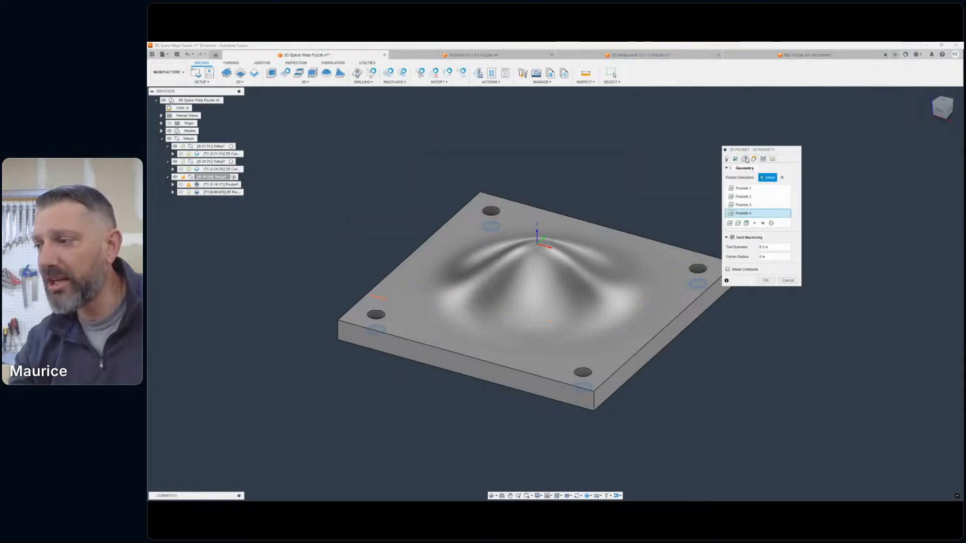
pyautogui.click(763, 159)
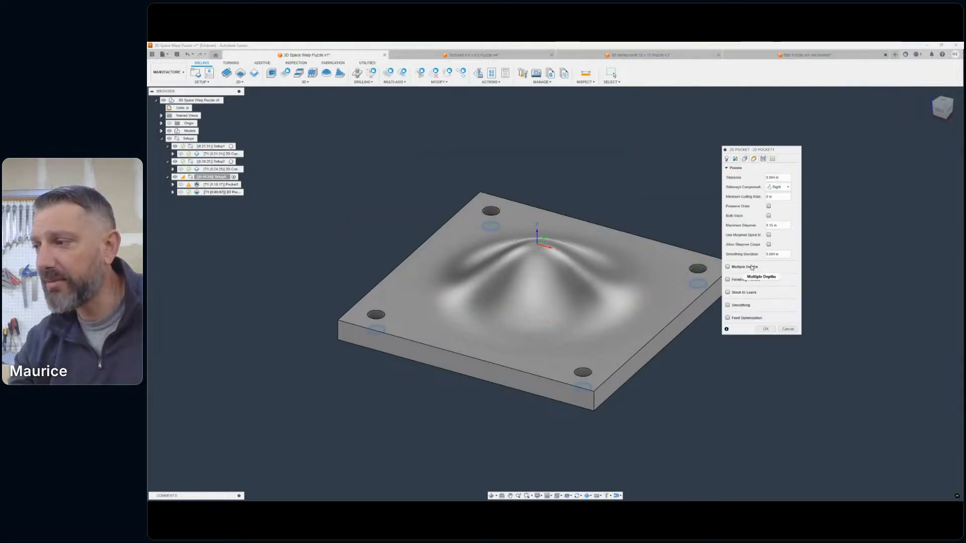
pyautogui.click(727, 267)
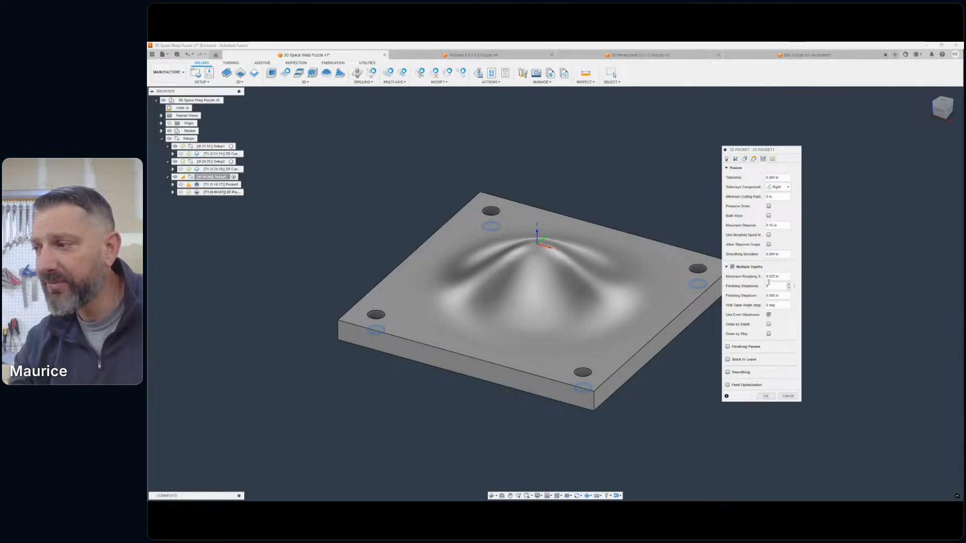
pyautogui.click(775, 276)
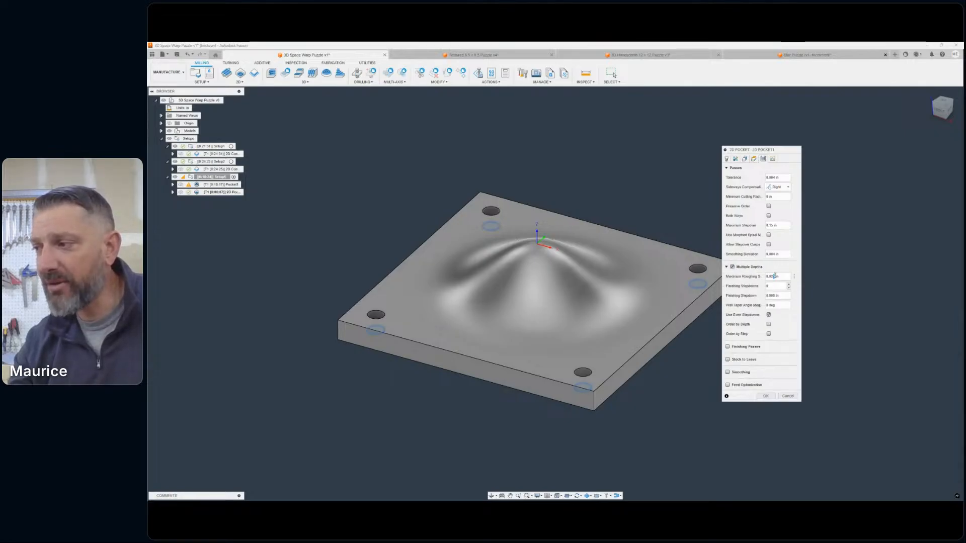
pyautogui.write('2')
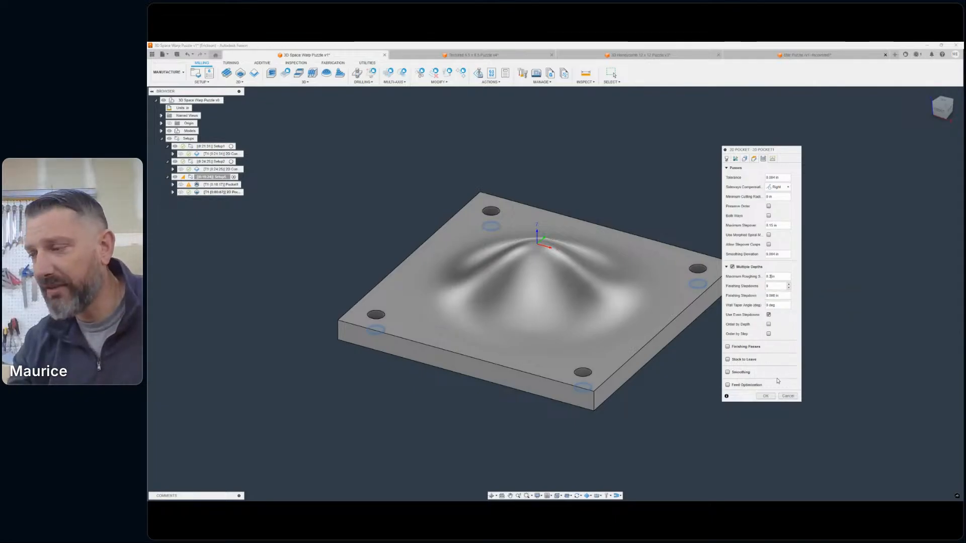
pyautogui.click(765, 396)
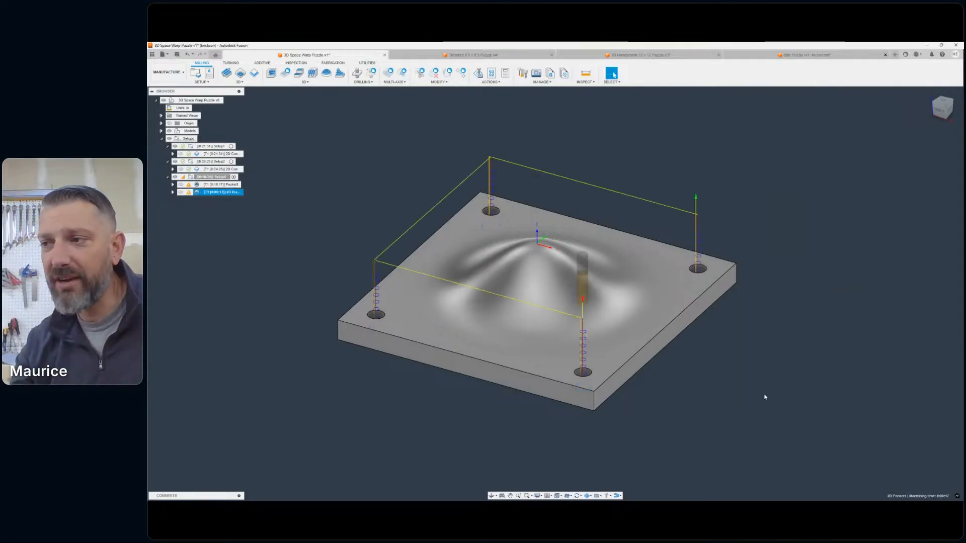
# - Inspect the 2D pocket's depth passes above the corner holes from a low side view
pyautogui.scroll(8, 387, 269)
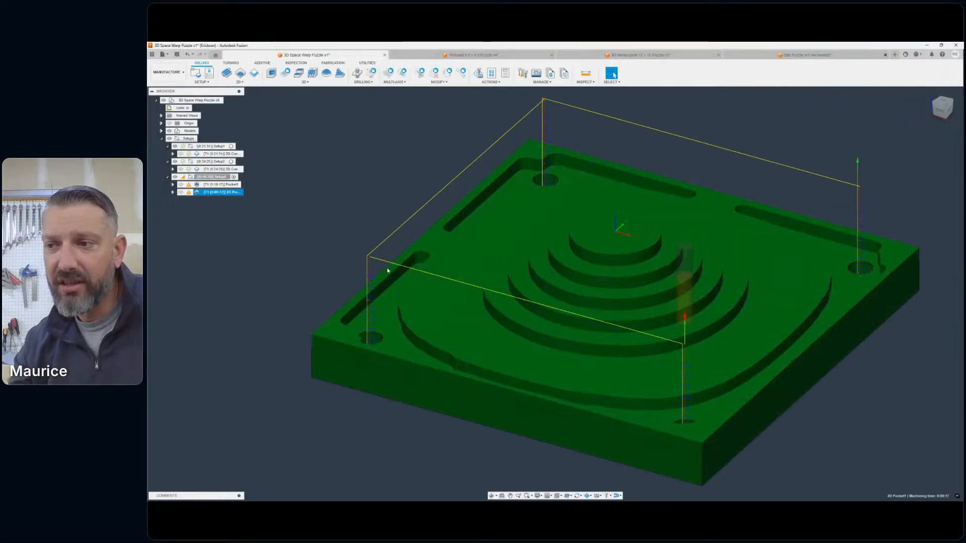
pyautogui.scroll(-5, 413, 287)
pyautogui.keyDown('shift'); pyautogui.moveTo(554, 291); pyautogui.dragTo(555, 294, button='middle'); pyautogui.keyUp('shift')
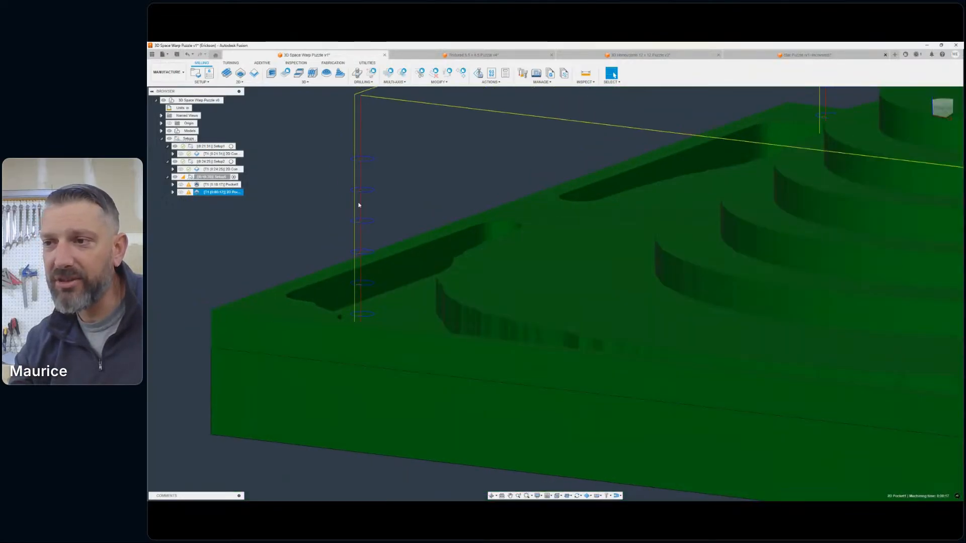
pyautogui.scroll(-6, 473, 336)
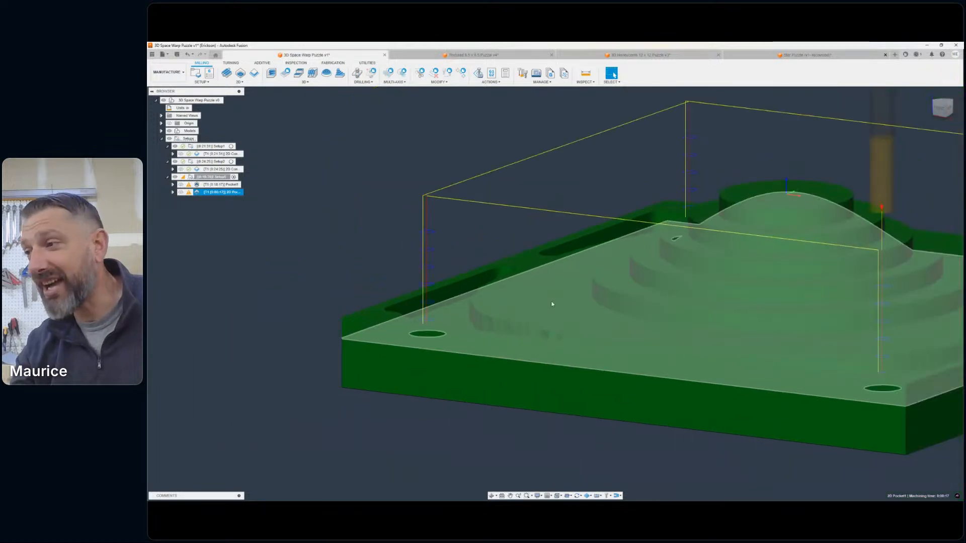
pyautogui.moveTo(692, 236); pyautogui.dragTo(649, 239, button='middle')
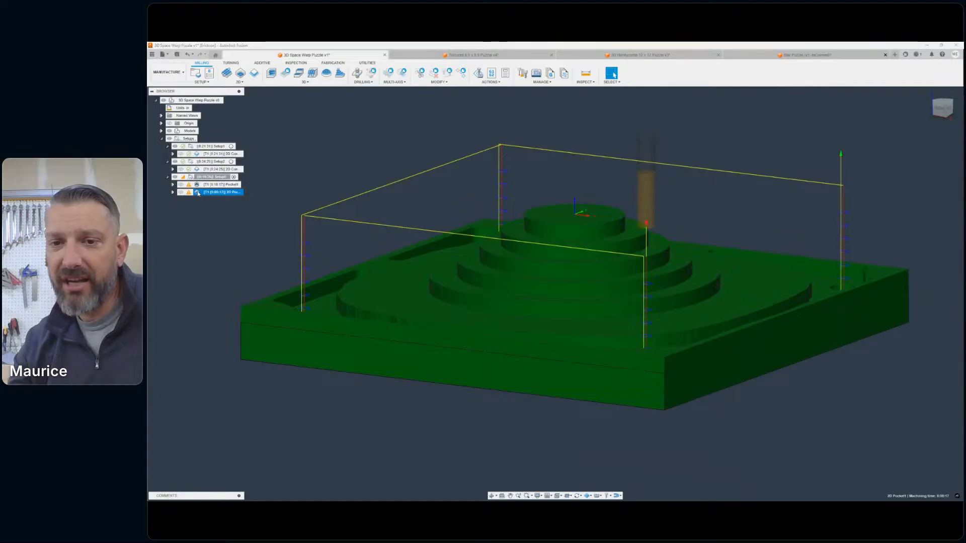
# - Edit the 2D pocket, toggle Rest Machining off and back on, regenerate the toolpath, and view it from an isometric angle
pyautogui.doubleClick(221, 192)
pyautogui.click(753, 159)
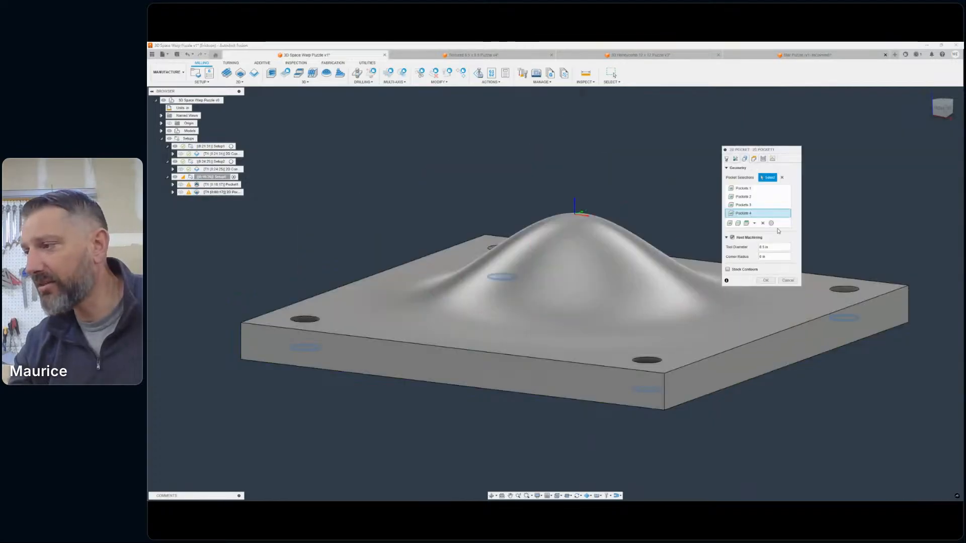
pyautogui.click(731, 238)
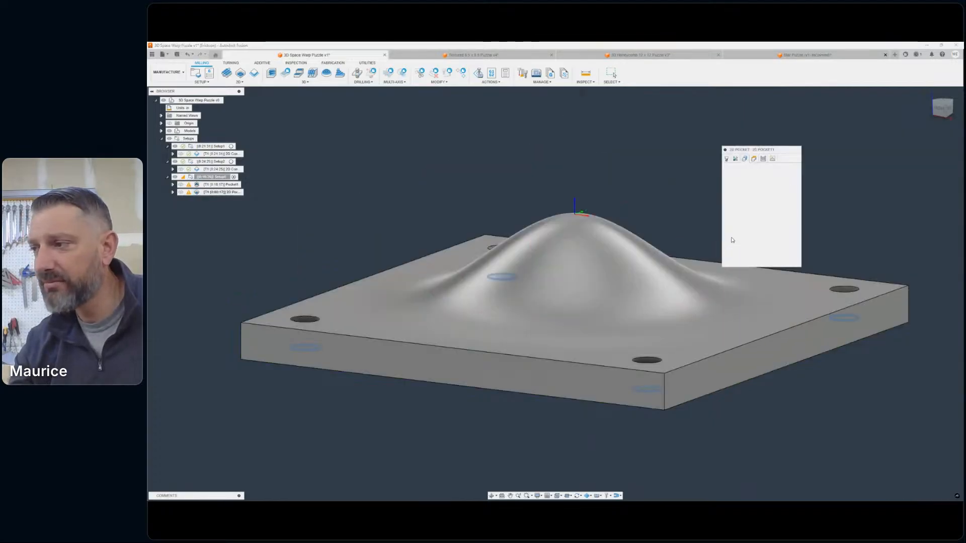
pyautogui.click(731, 239)
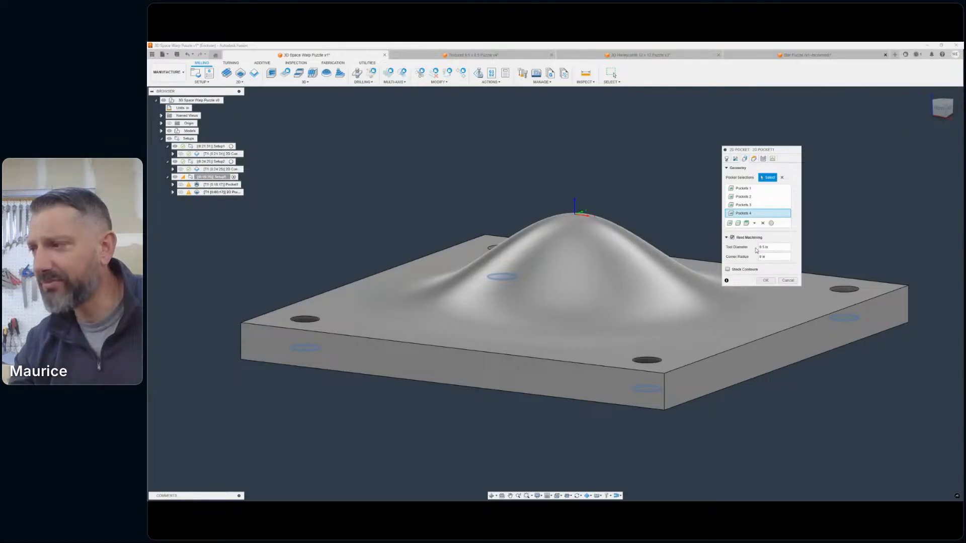
pyautogui.click(732, 239)
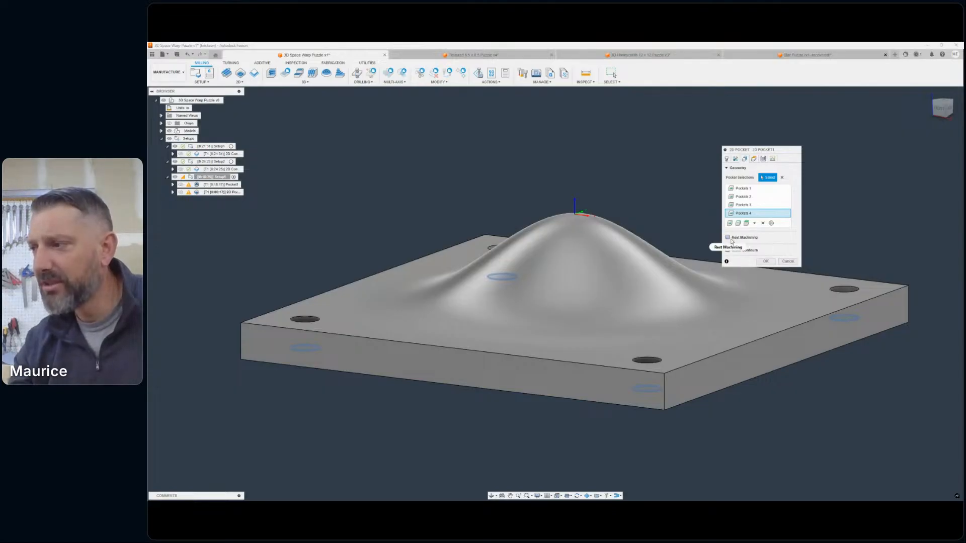
pyautogui.click(732, 238)
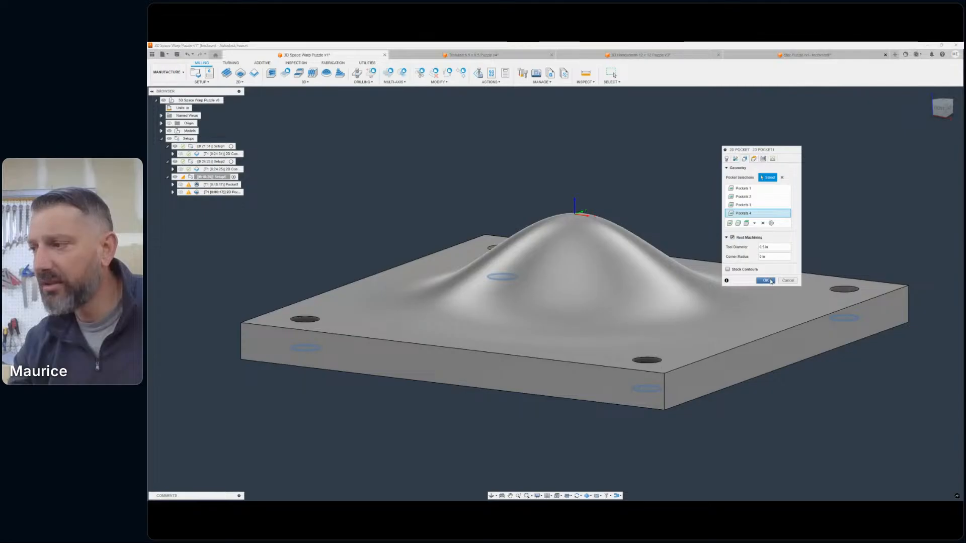
pyautogui.click(771, 281)
pyautogui.scroll(-1, 589, 213)
pyautogui.moveTo(589, 214); pyautogui.dragTo(629, 228, button='middle')
pyautogui.click(932, 118)
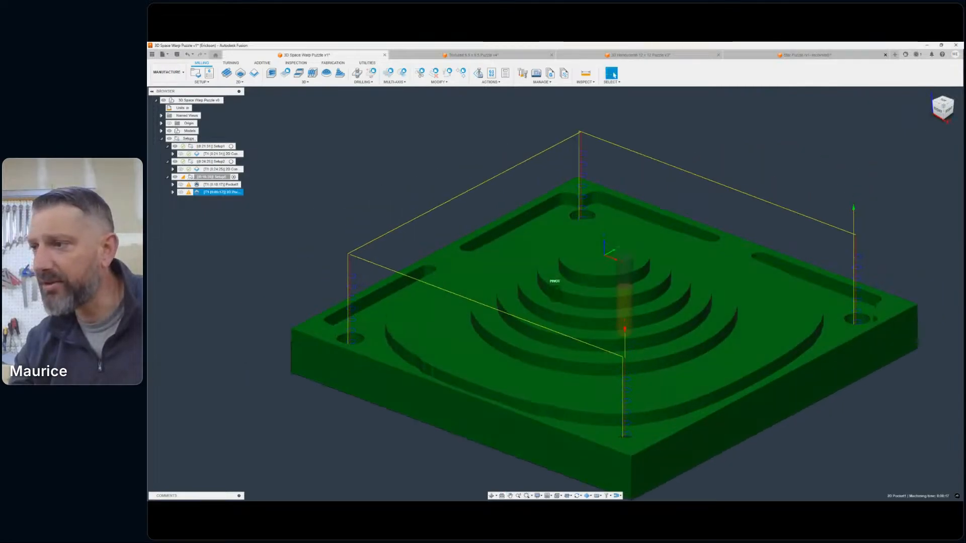
# - Disable Rest Machining in the 2D pocket's geometry settings and regenerate the toolpath
pyautogui.click(189, 184)
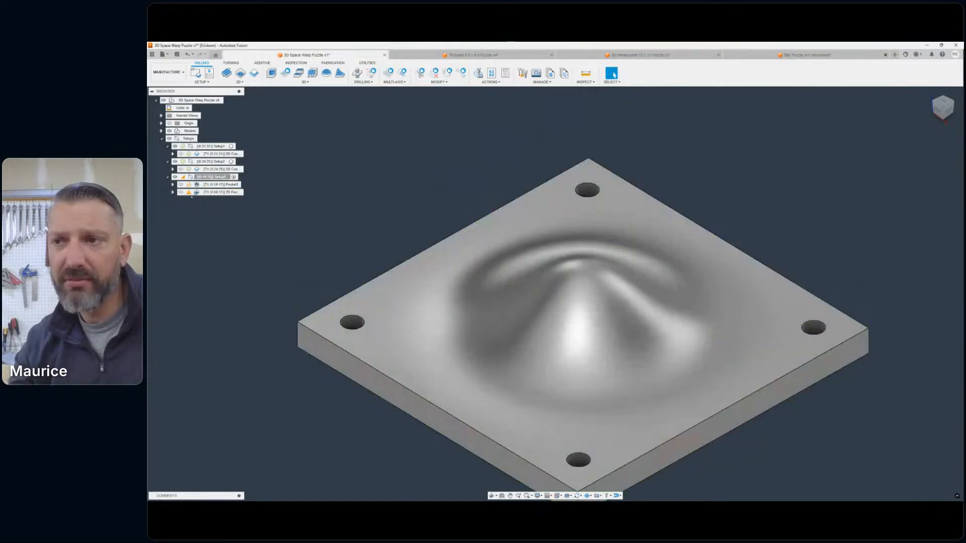
pyautogui.doubleClick(199, 192)
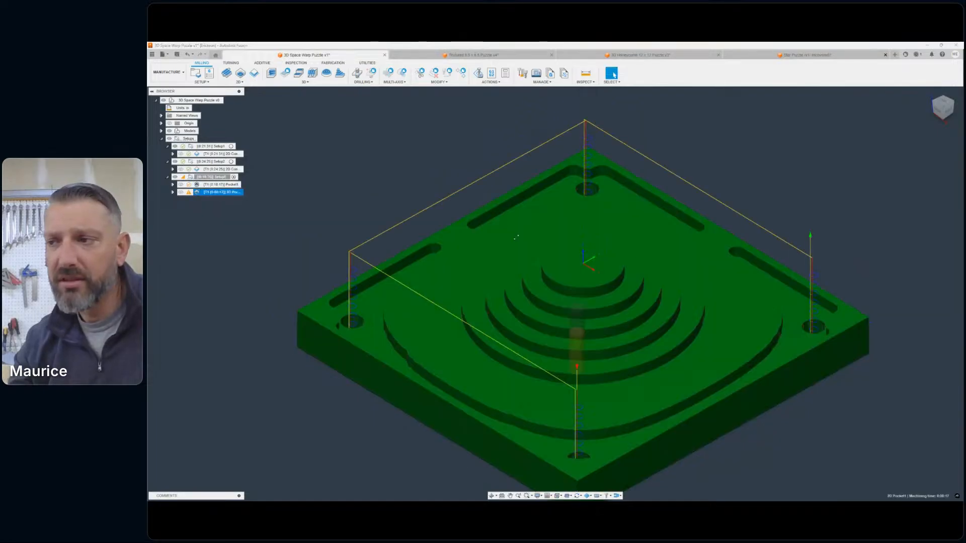
pyautogui.click(735, 158)
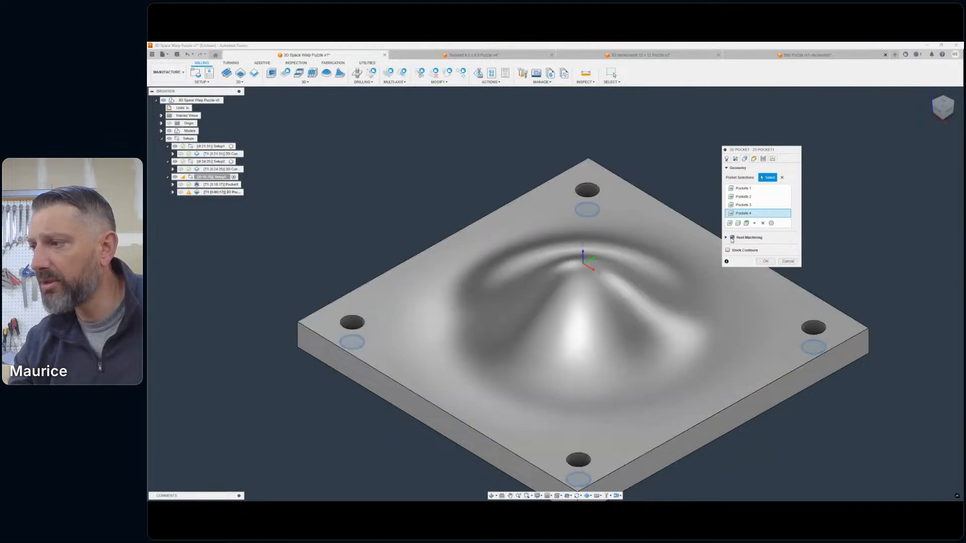
pyautogui.click(766, 261)
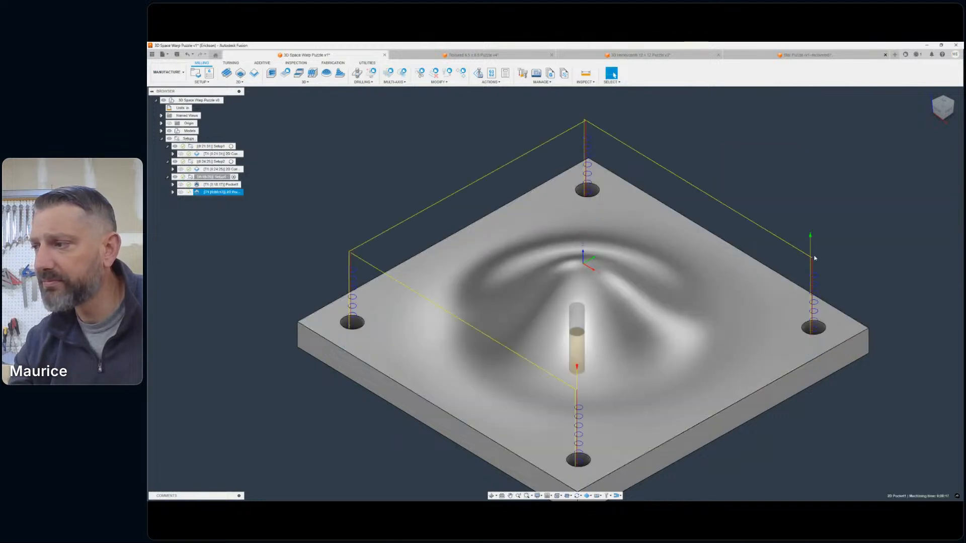
pyautogui.click(175, 206)
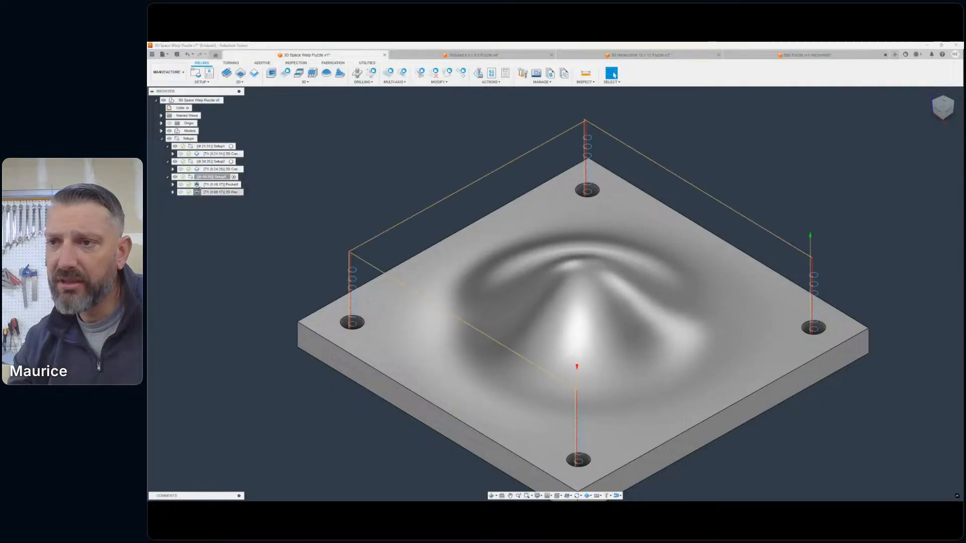
# - Enable Rest Machining for the 2D pocket with a 0.125 in rest tool diameter and regenerate the toolpath
pyautogui.doubleClick(211, 191)
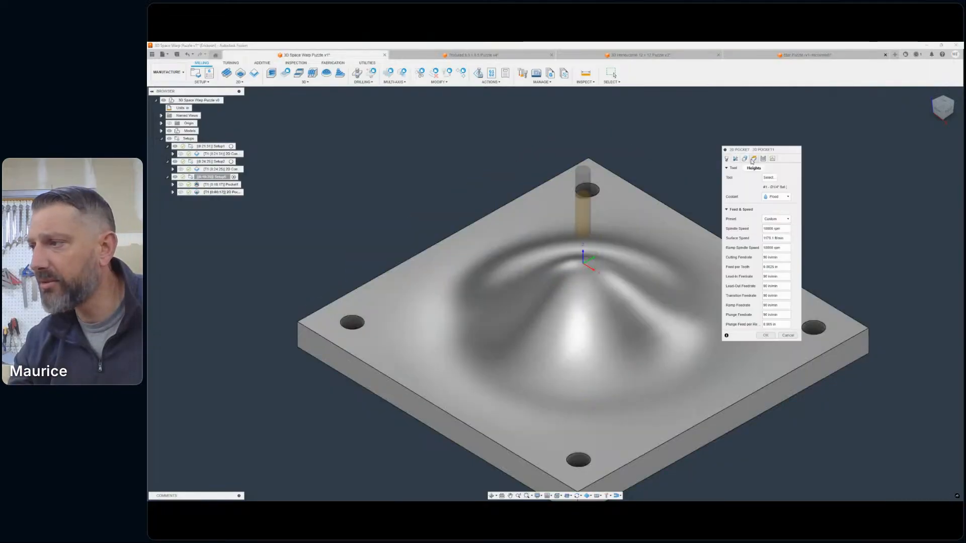
pyautogui.click(752, 161)
pyautogui.click(744, 160)
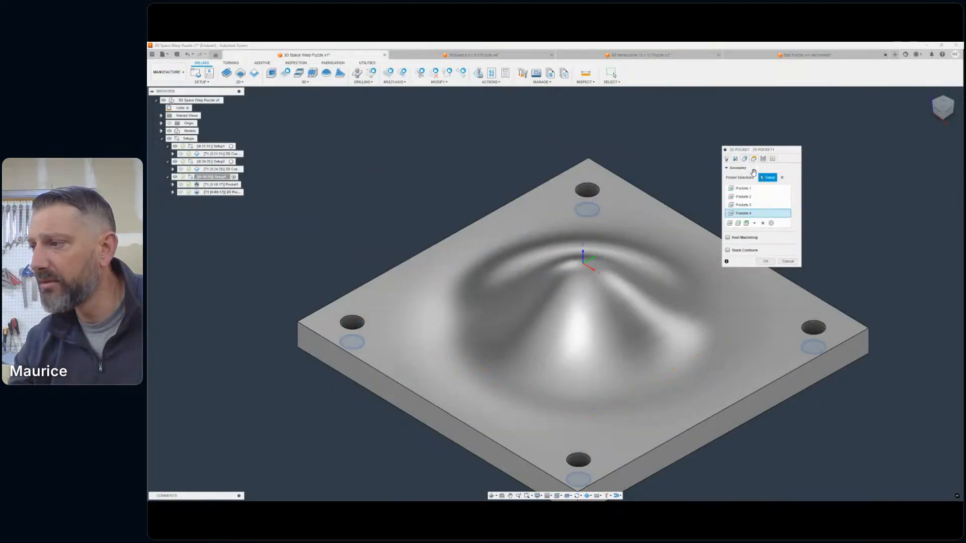
pyautogui.click(727, 237)
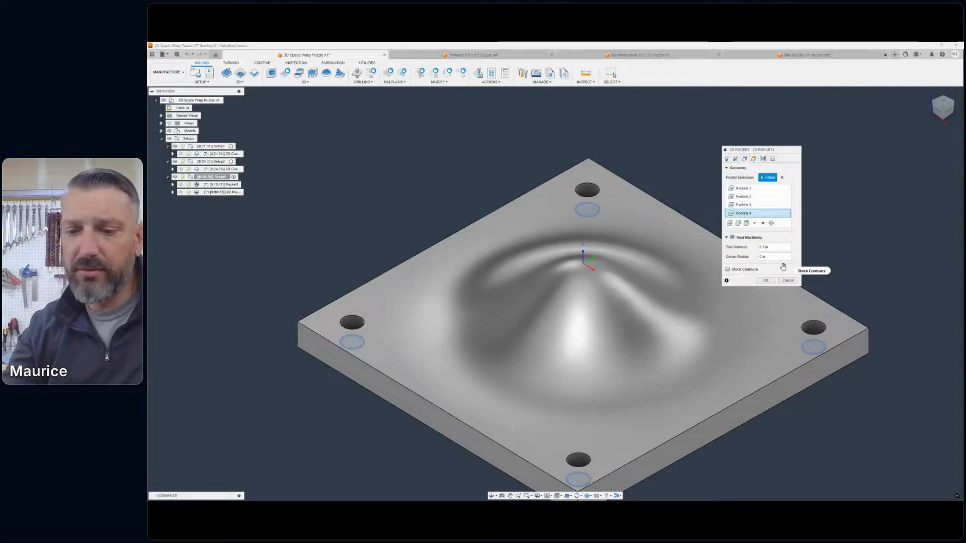
pyautogui.moveTo(782, 266)
pyautogui.write('5')
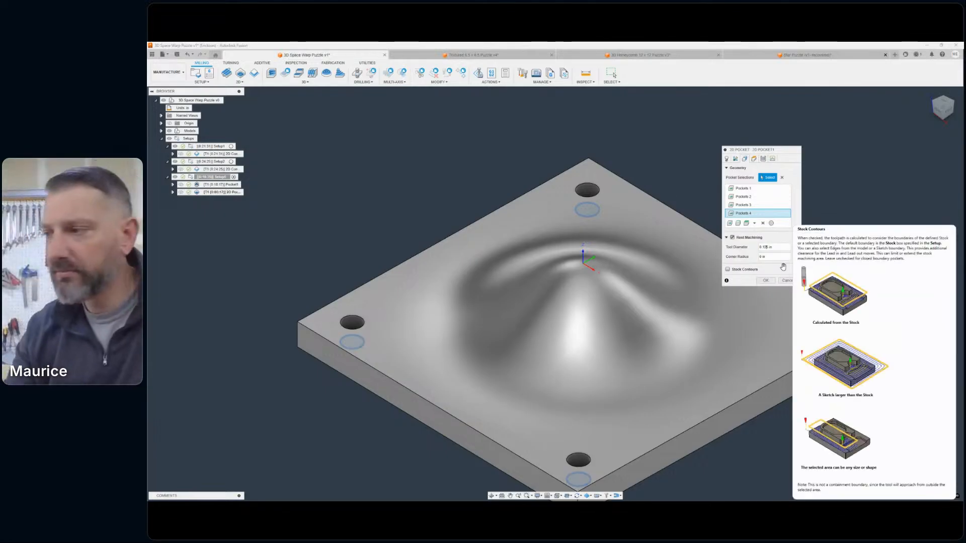
pyautogui.press('BackSpace')
pyautogui.write('2')
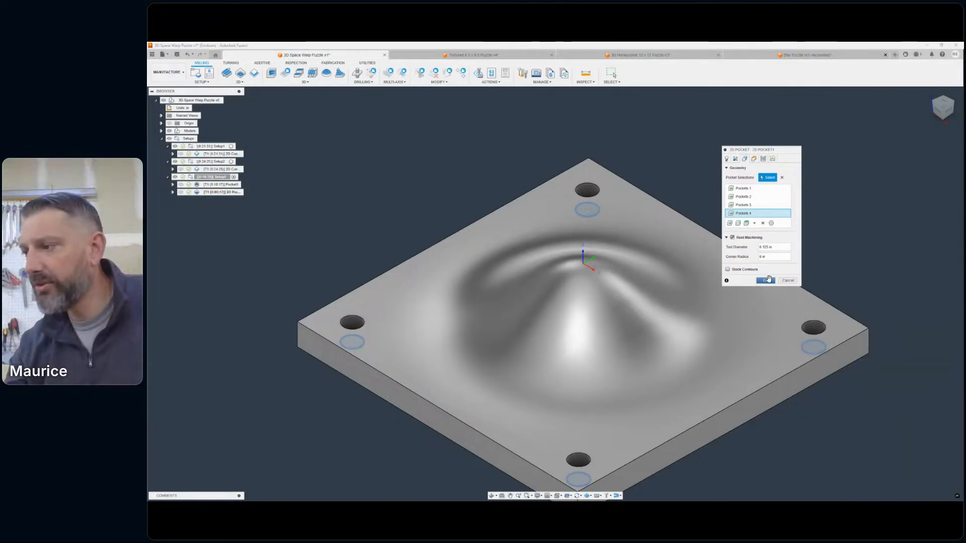
pyautogui.click(767, 280)
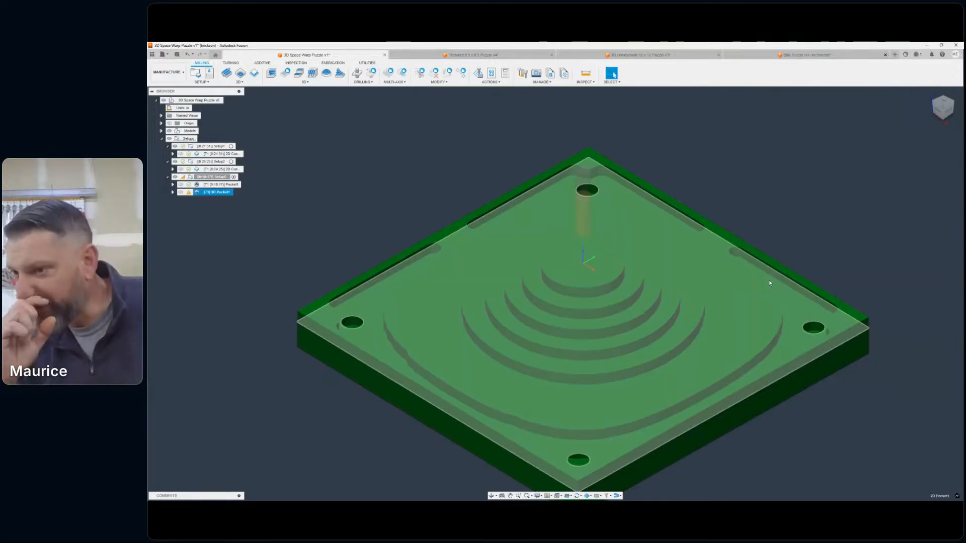
# - Set the 2D pocket's rest machining tool diameter to 0.25 in, regenerate the toolpath, and check the operation's warning
pyautogui.scroll(2, 810, 182)
pyautogui.scroll(-6, 823, 194)
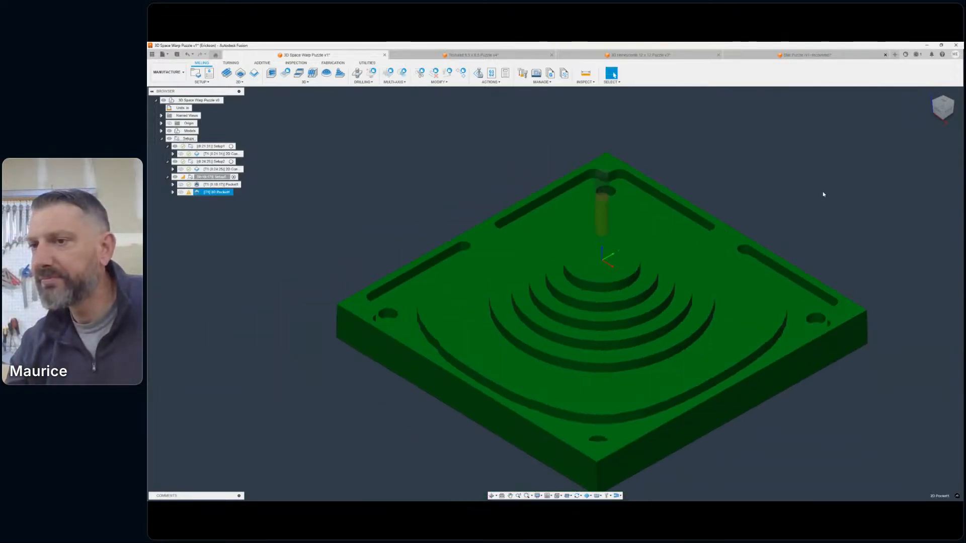
pyautogui.moveTo(190, 192)
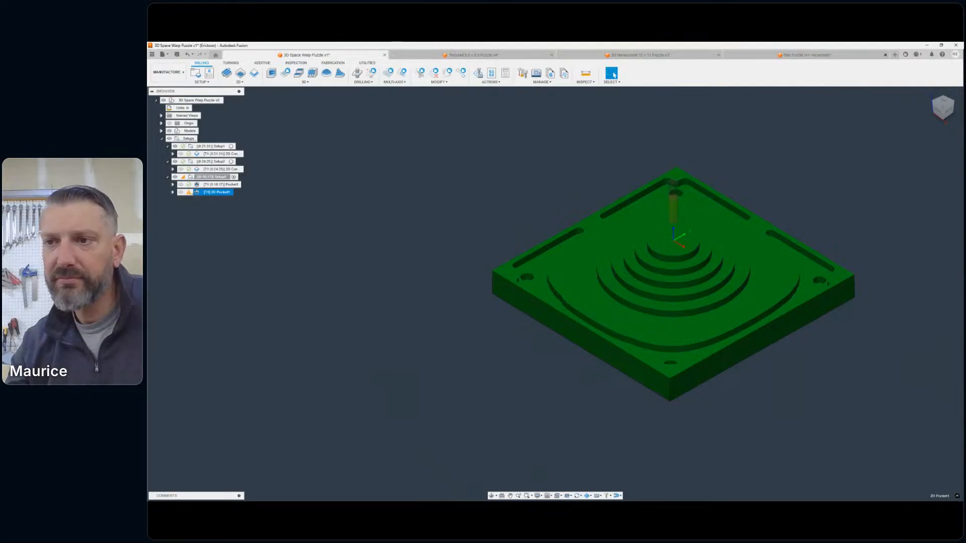
pyautogui.doubleClick(197, 192)
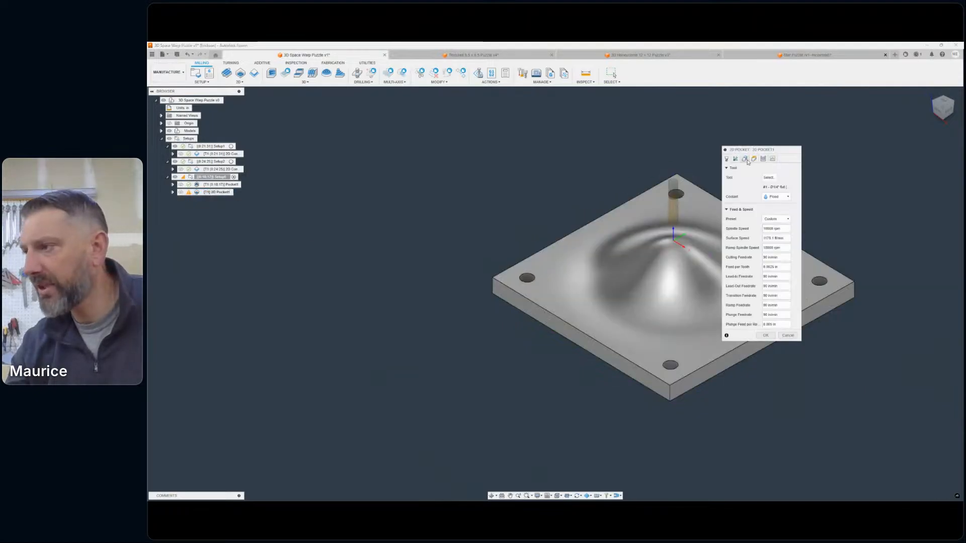
pyautogui.click(752, 159)
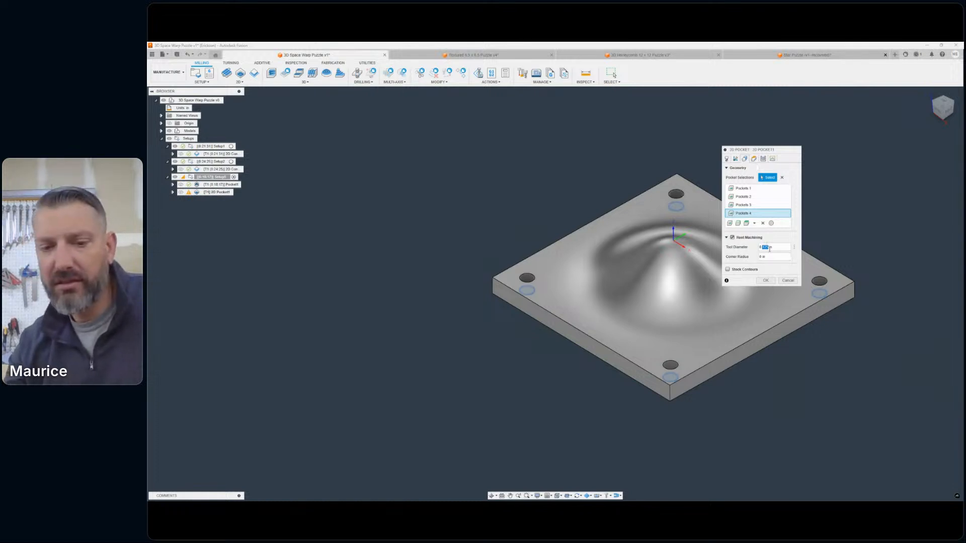
pyautogui.click(772, 281)
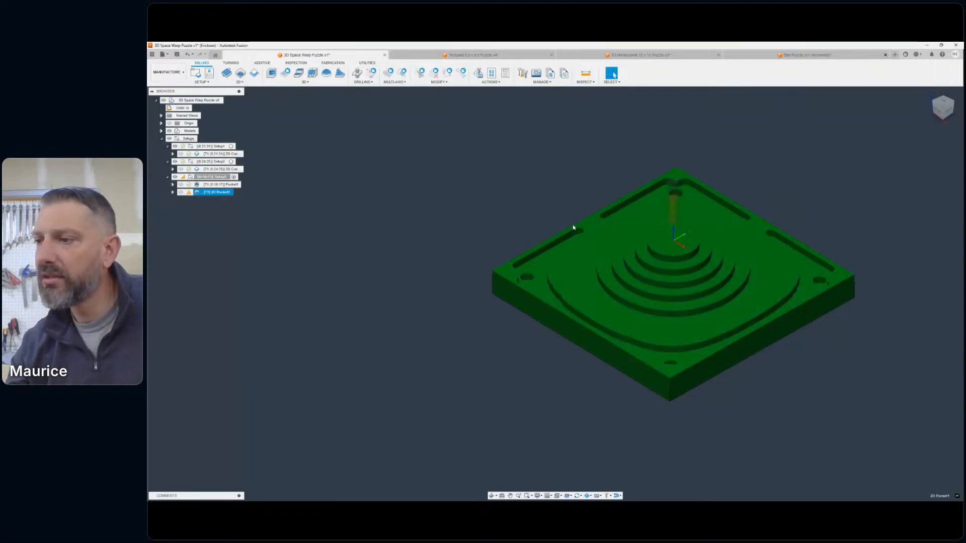
pyautogui.scroll(-2, 570, 226)
pyautogui.moveTo(570, 226); pyautogui.dragTo(527, 238, button='middle')
pyautogui.moveTo(189, 192)
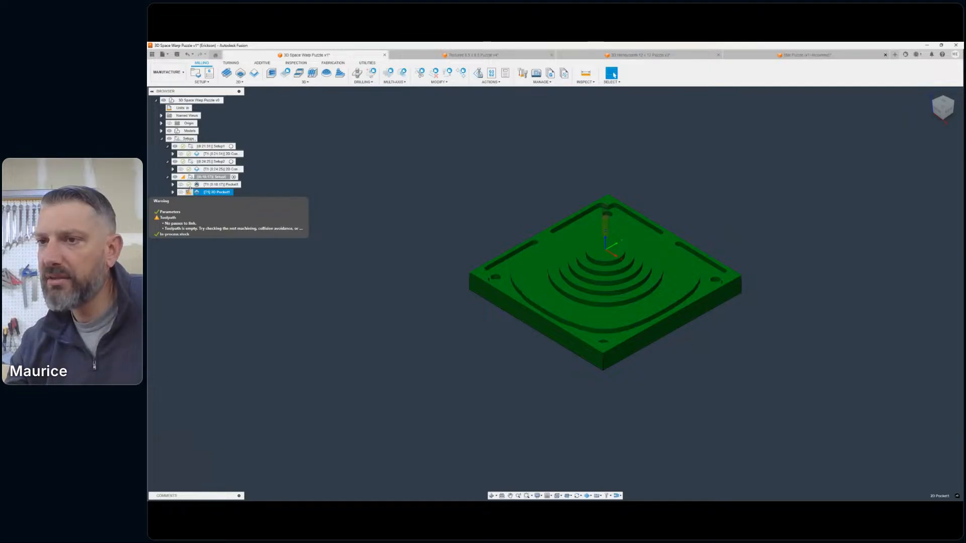
# - Disable Multiple Depths in the 2D pocket's passes, check its heights and rest machining settings, and regenerate the toolpath
pyautogui.doubleClick(191, 190)
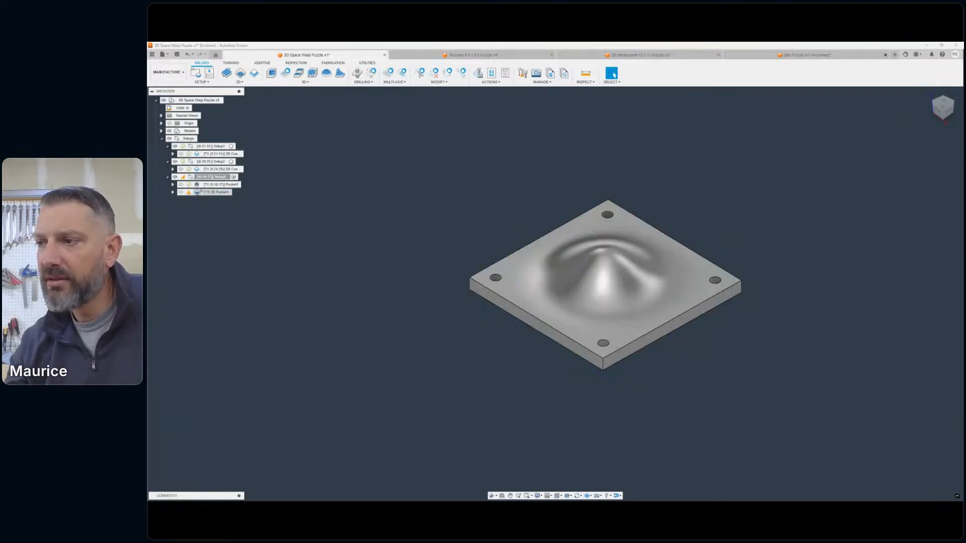
pyautogui.click(744, 159)
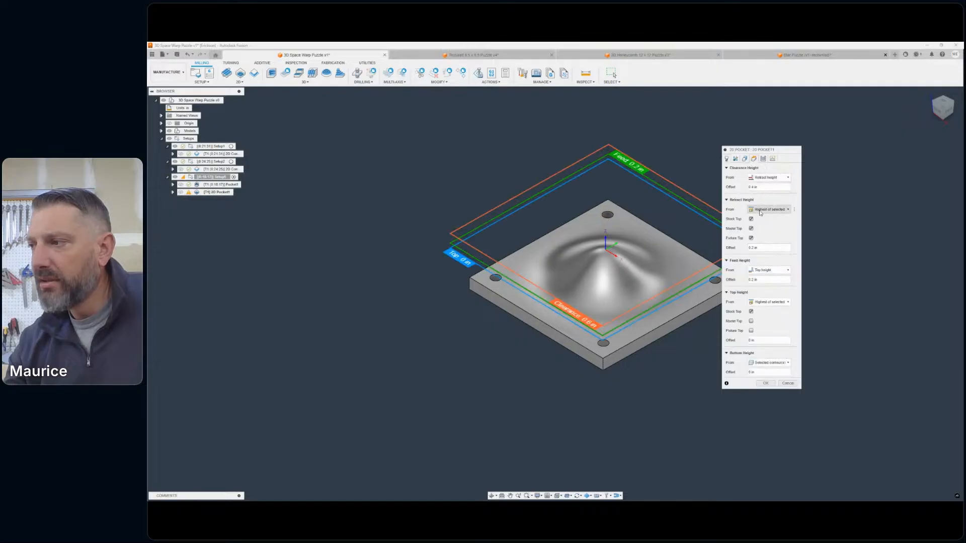
pyautogui.click(753, 159)
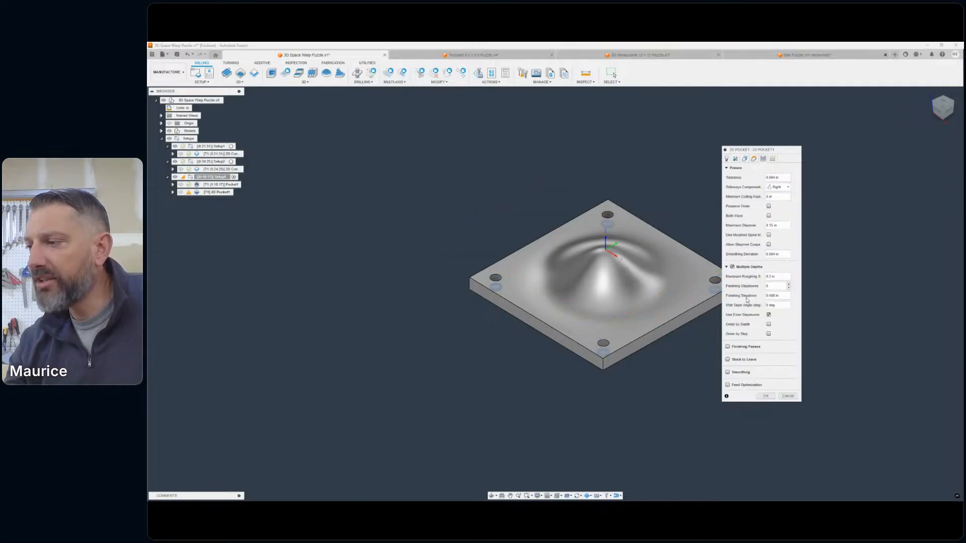
pyautogui.click(732, 266)
pyautogui.click(736, 159)
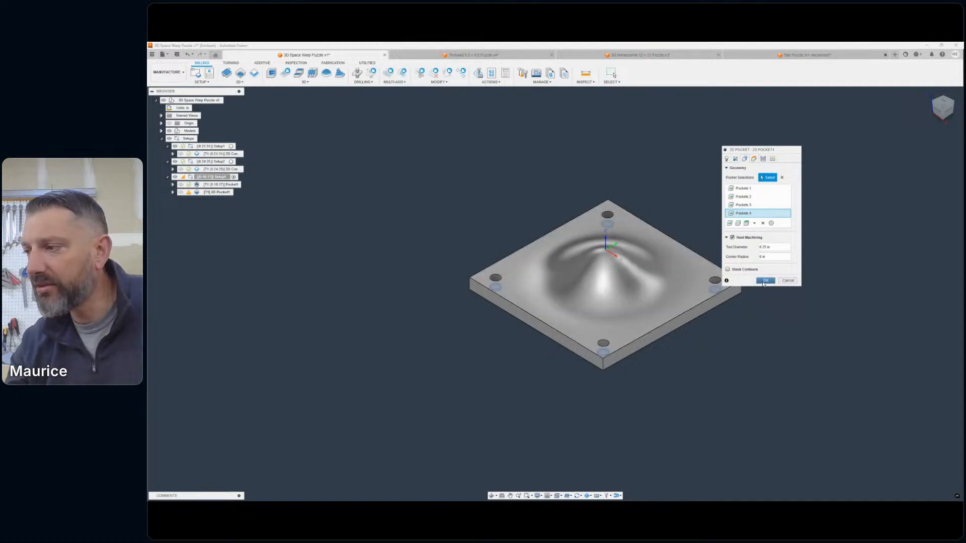
pyautogui.click(764, 280)
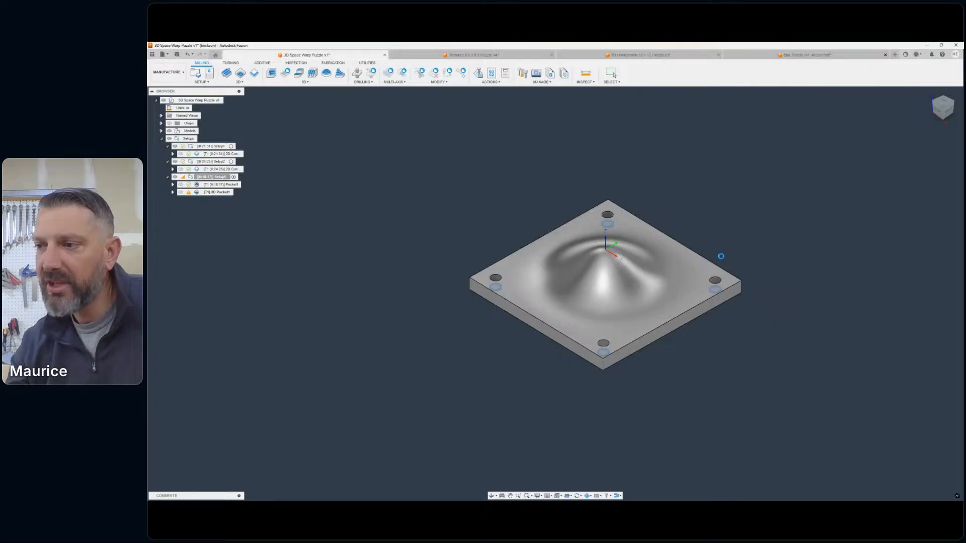
pyautogui.scroll(-2, 727, 245)
pyautogui.moveTo(726, 245); pyautogui.dragTo(688, 235, button='middle')
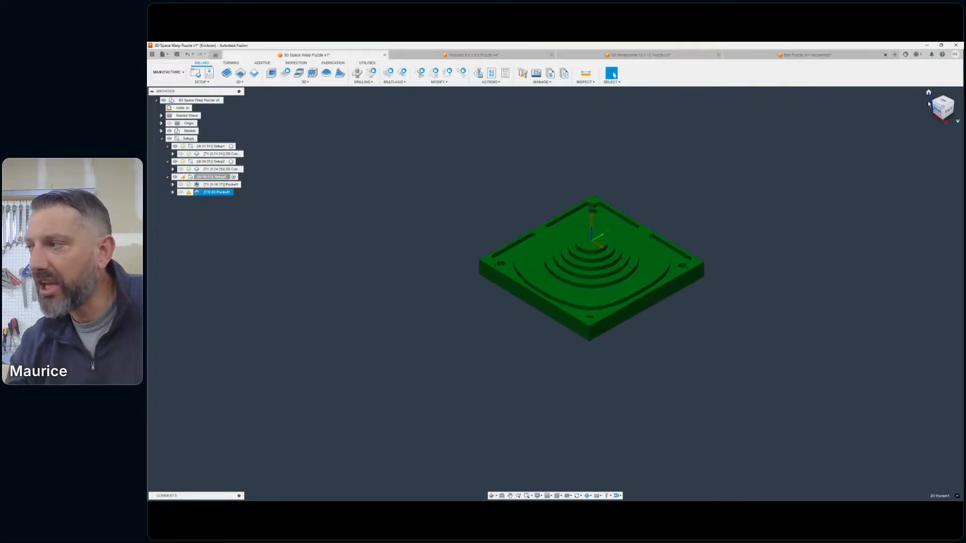
pyautogui.click(945, 97)
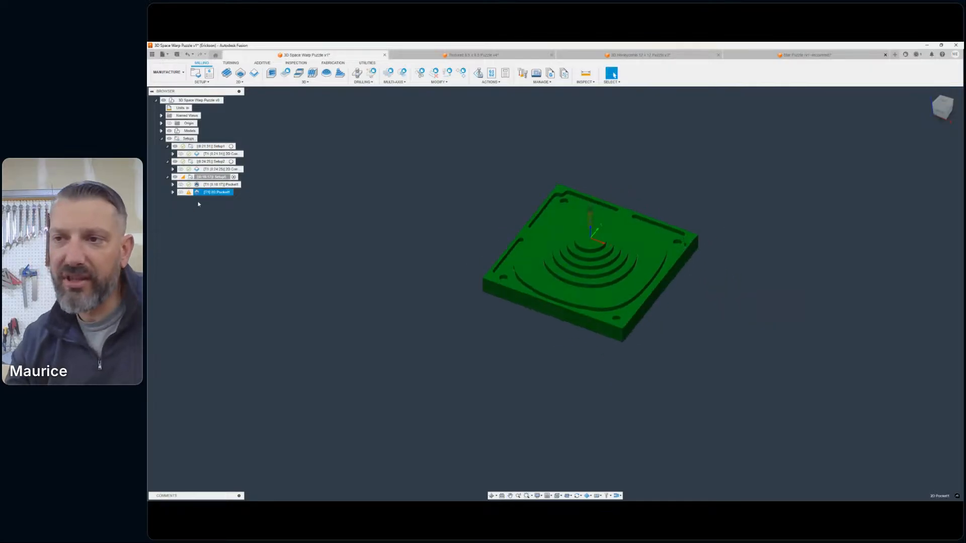
# - Open the post-processing settings for the 3D and 2D pocket operations together and close them without posting
pyautogui.click(216, 185)
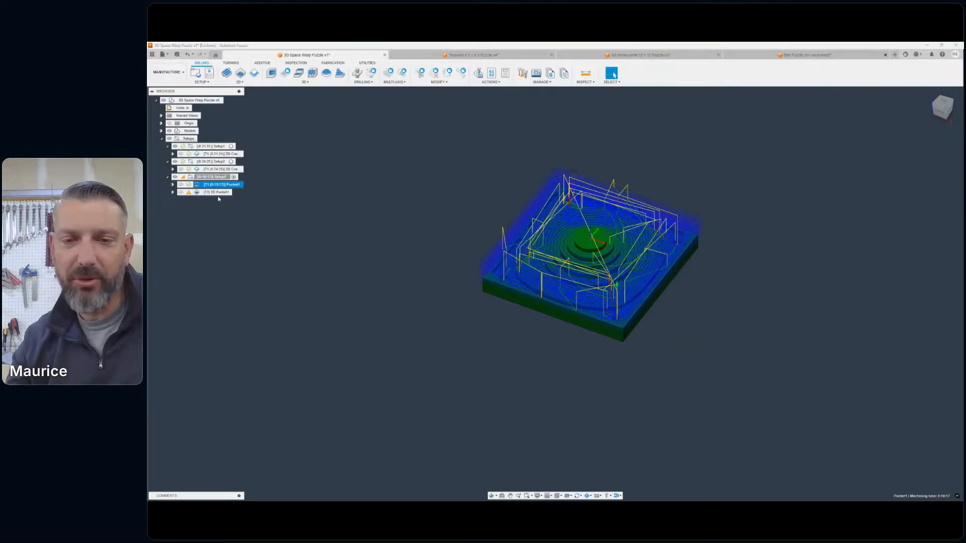
pyautogui.keyDown('ctrl'); pyautogui.click(214, 192); pyautogui.keyUp('ctrl')
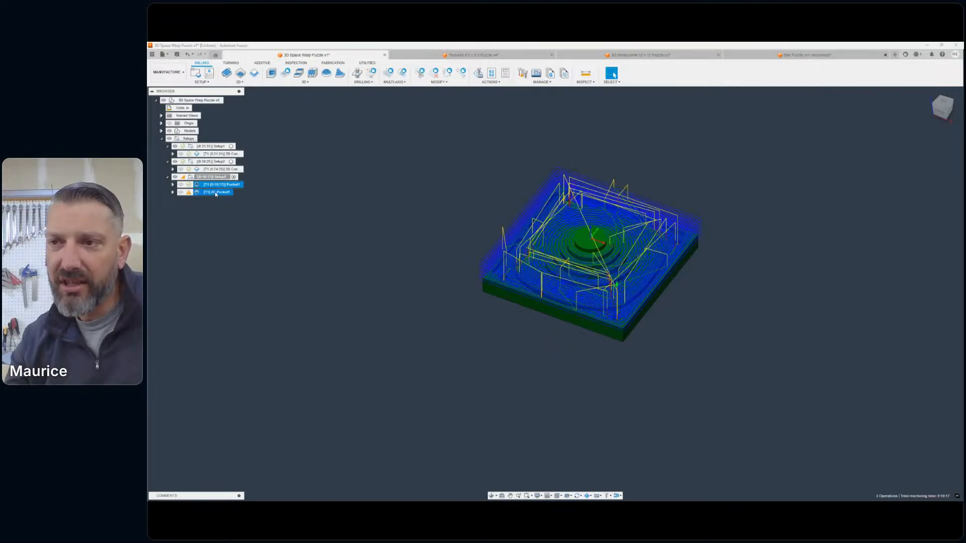
pyautogui.rightClick(216, 193)
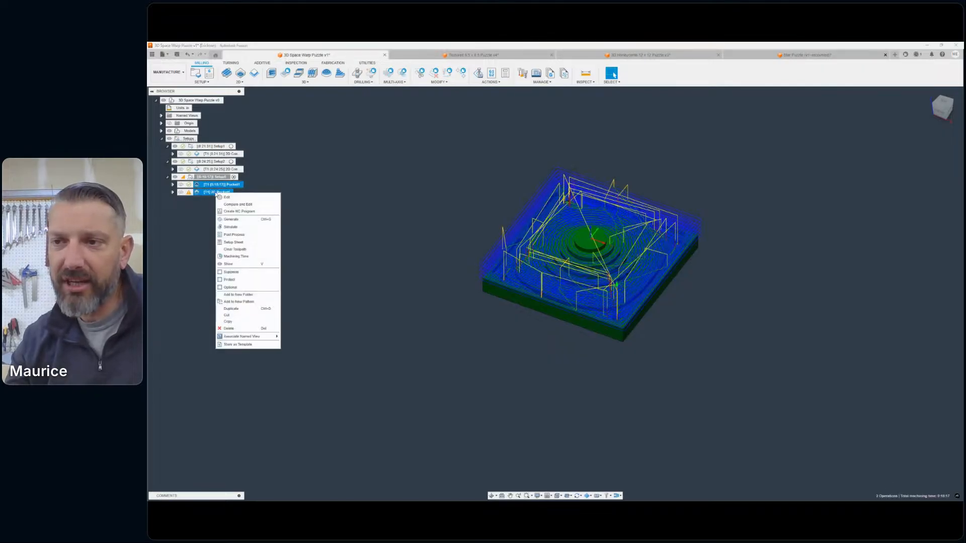
pyautogui.click(235, 235)
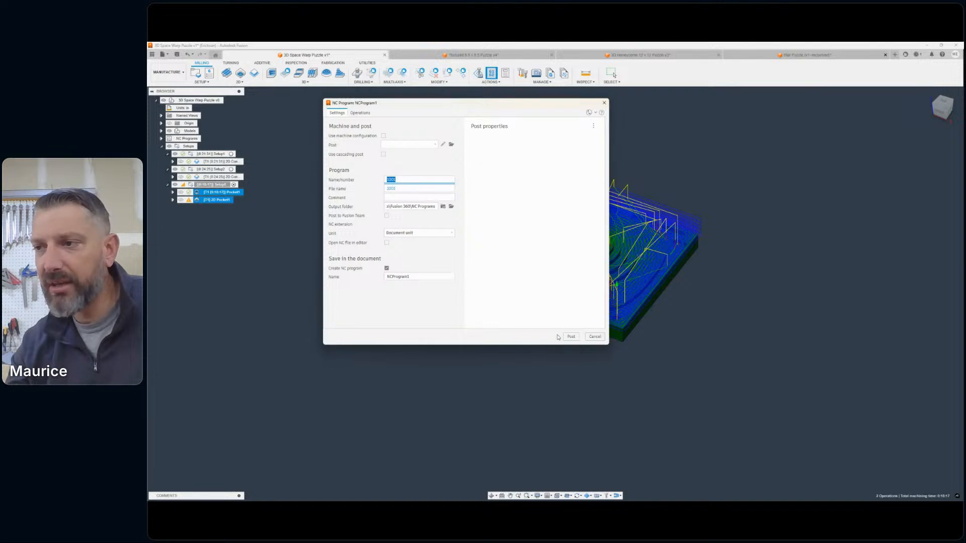
pyautogui.click(595, 337)
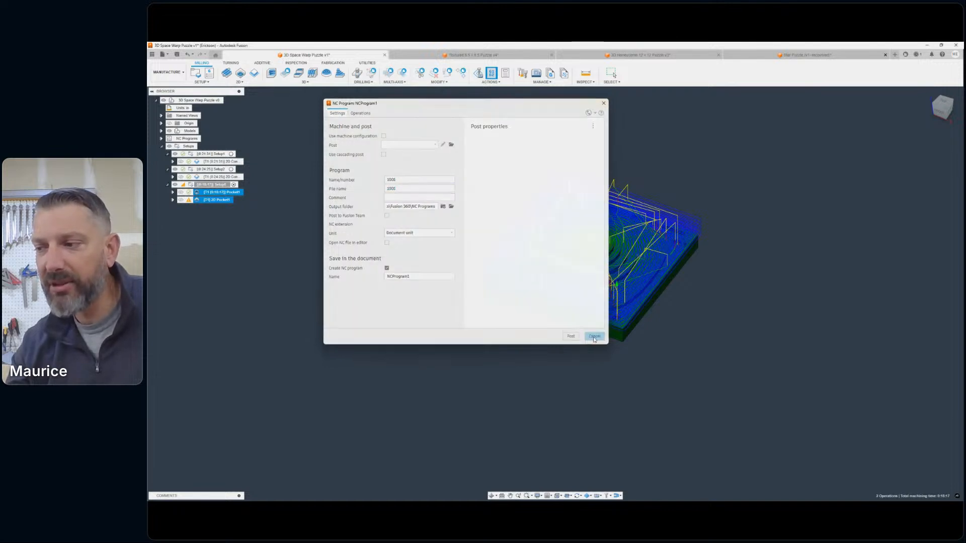
# - Protect both the 3D pocket and the 2D pocket operations in the third setup
pyautogui.click(270, 202)
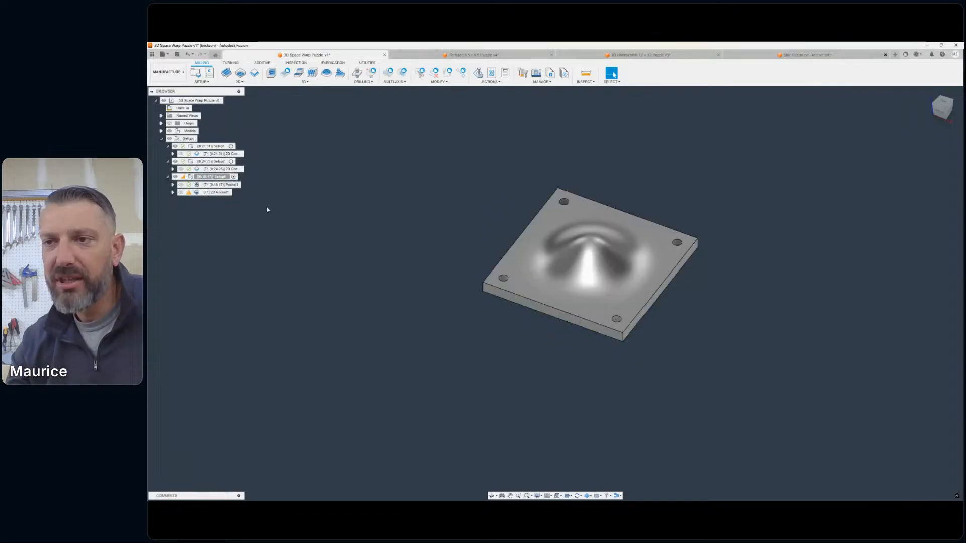
pyautogui.click(202, 185)
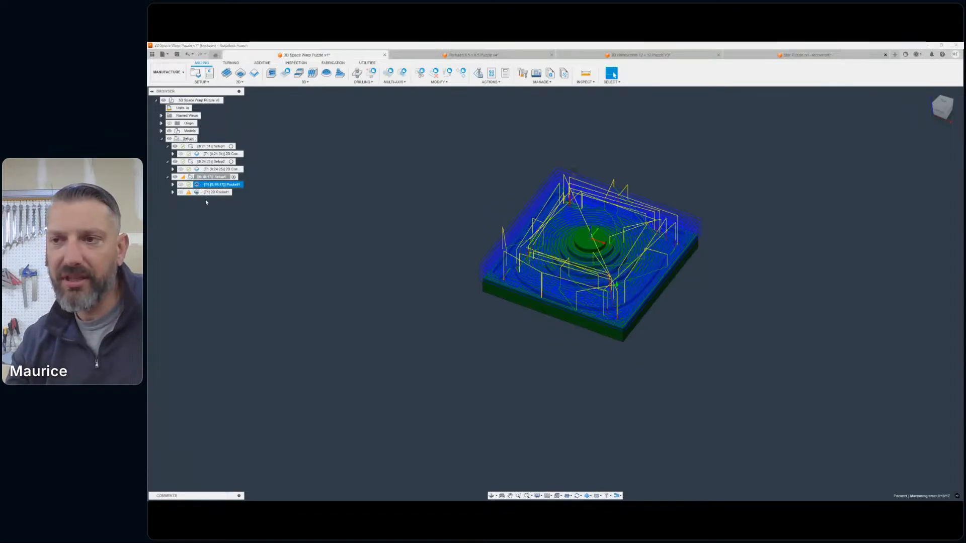
pyautogui.keyDown('ctrl'); pyautogui.click(201, 193); pyautogui.keyUp('ctrl')
pyautogui.rightClick(204, 193)
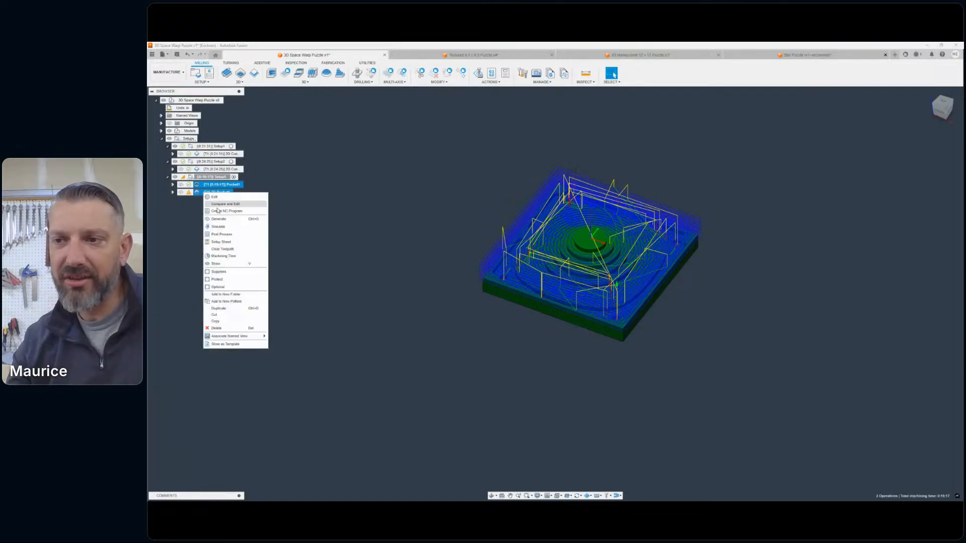
pyautogui.click(209, 280)
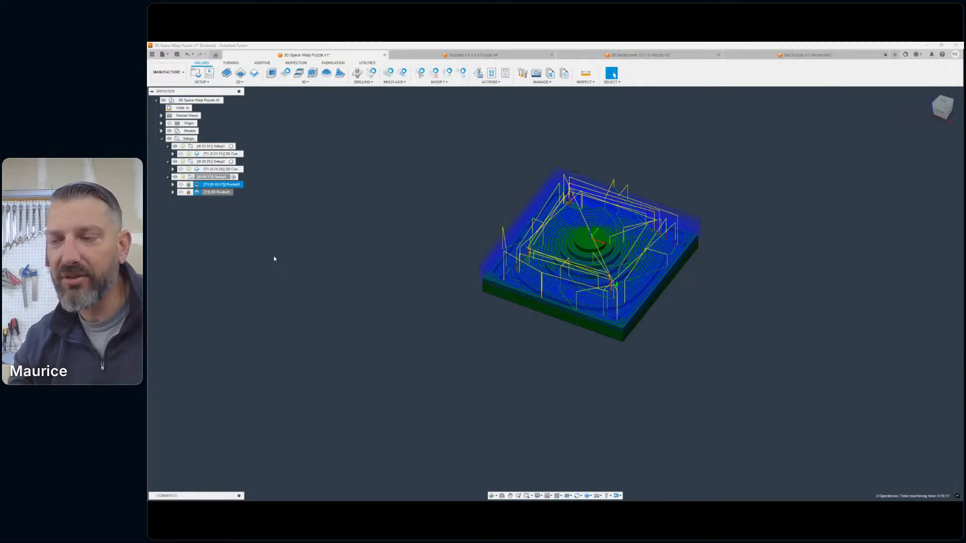
pyautogui.click(366, 250)
# - Suppress the extrude that cuts the four corner holes in the Design workspace, and return to the Manufacture workspace
pyautogui.scroll(6, 597, 230)
pyautogui.scroll(-1, 586, 250)
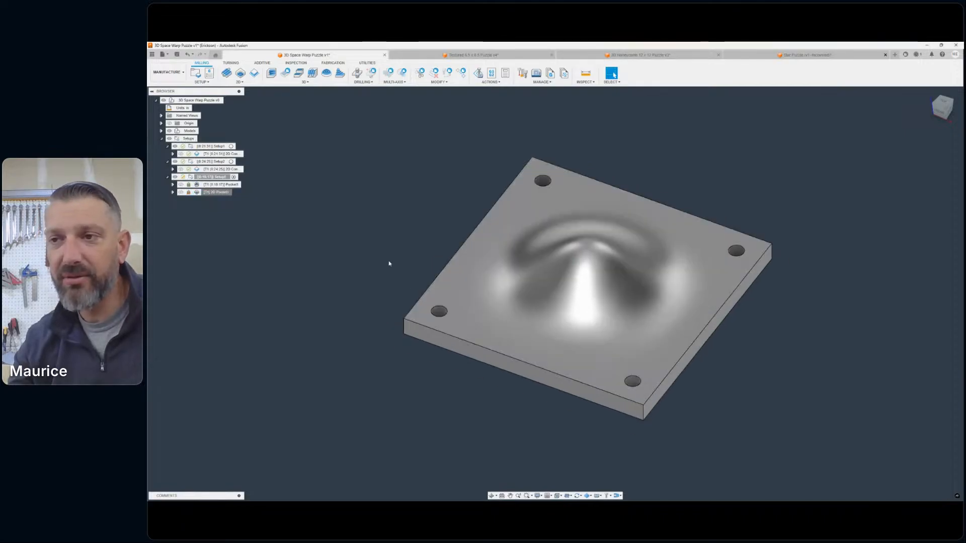
pyautogui.scroll(-1, 389, 254)
pyautogui.moveTo(390, 253); pyautogui.dragTo(368, 260, button='middle')
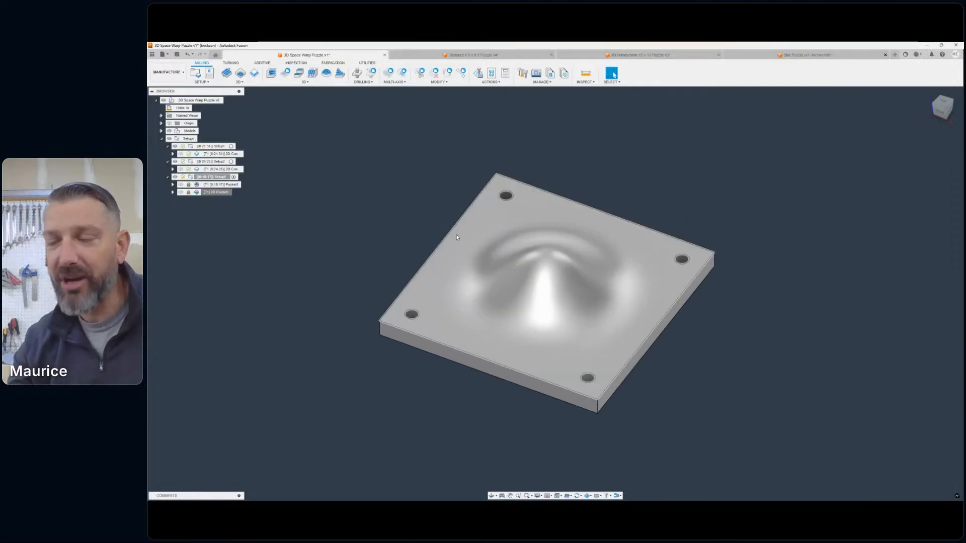
pyautogui.scroll(-4, 457, 237)
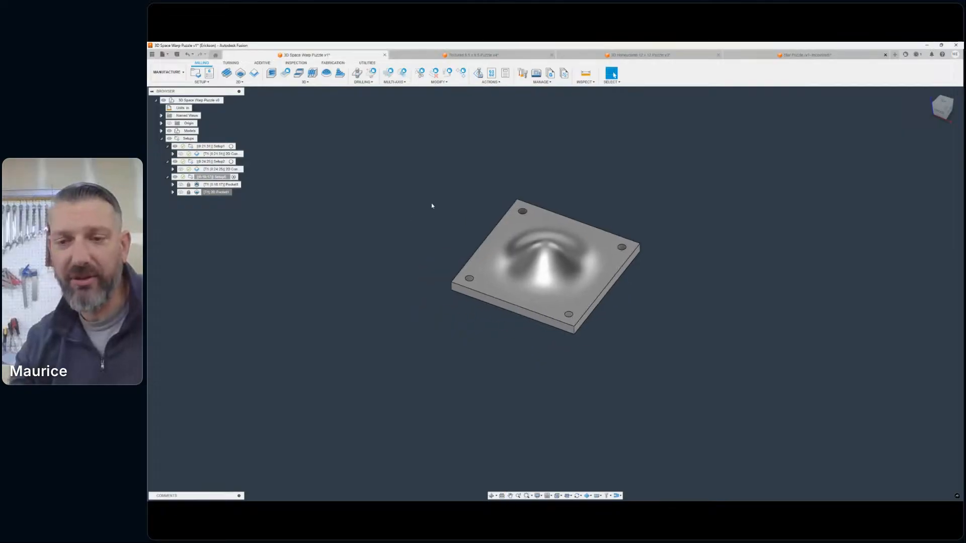
pyautogui.click(183, 76)
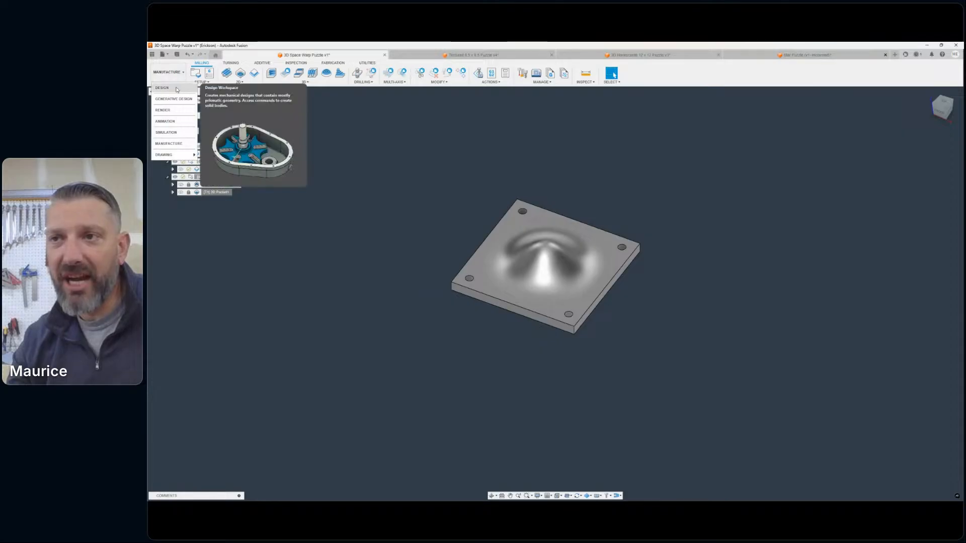
pyautogui.click(172, 95)
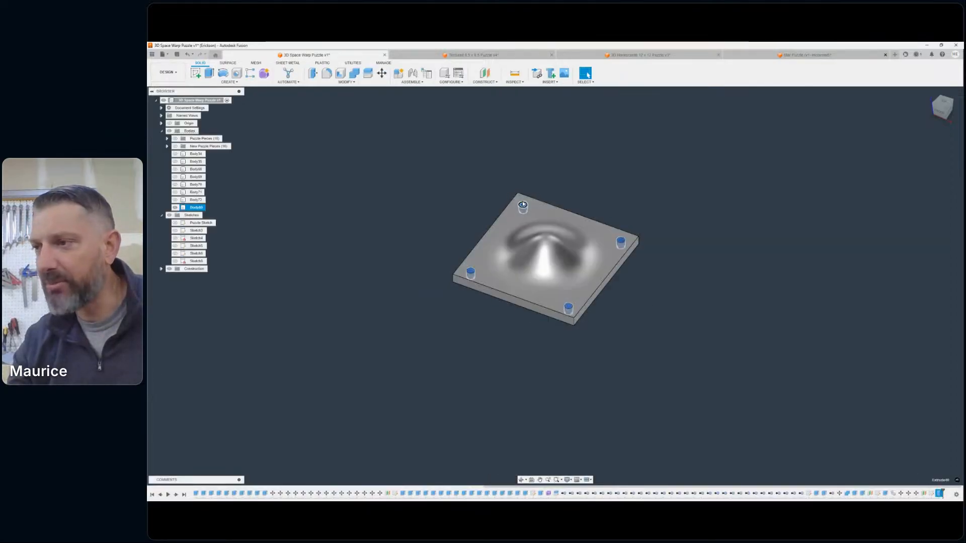
pyautogui.rightClick(941, 496)
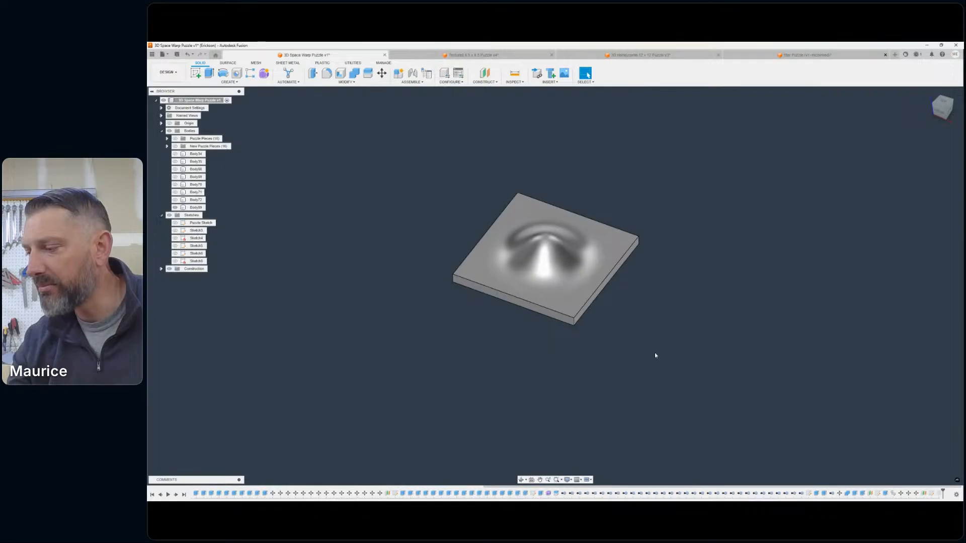
pyautogui.moveTo(527, 242); pyautogui.dragTo(498, 242, button='middle')
pyautogui.scroll(3, 481, 242)
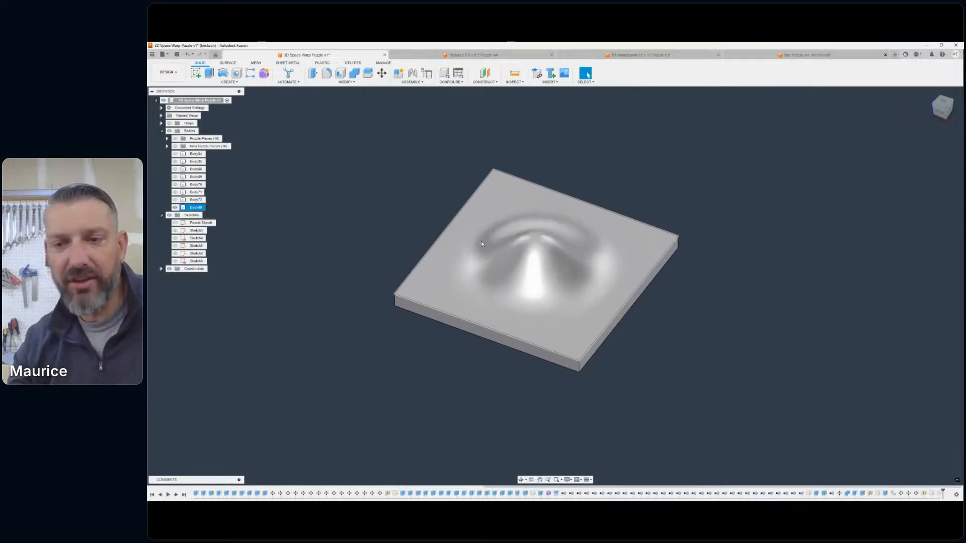
pyautogui.scroll(1, 481, 244)
pyautogui.click(168, 72)
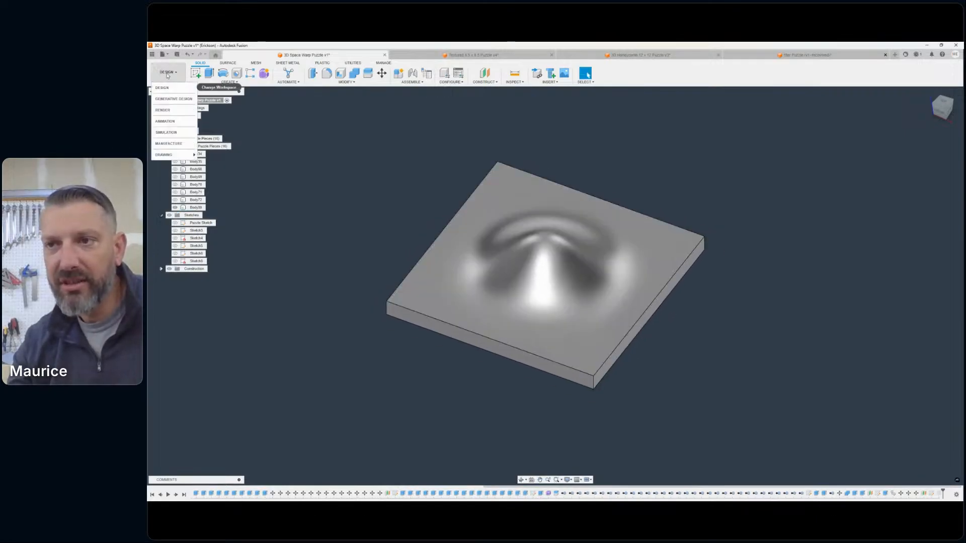
pyautogui.click(168, 144)
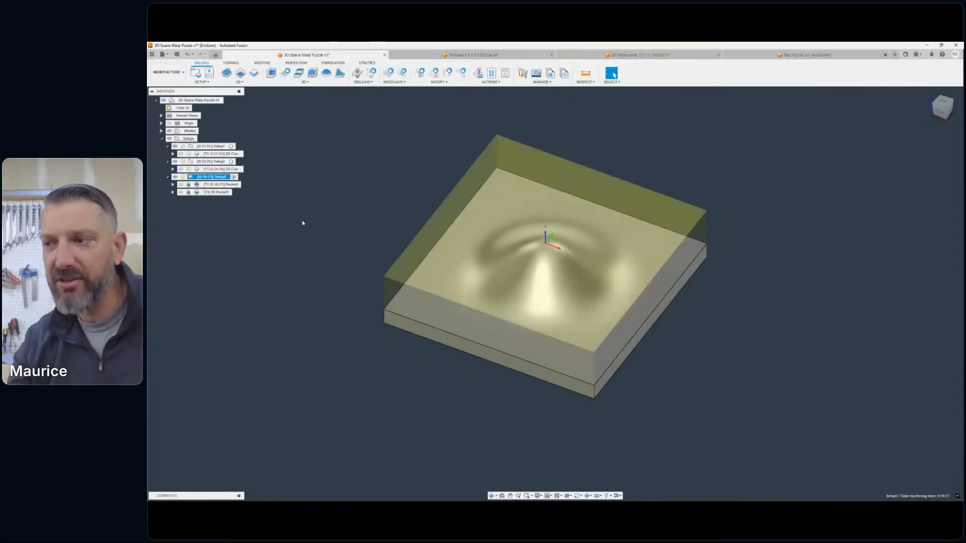
pyautogui.click(302, 223)
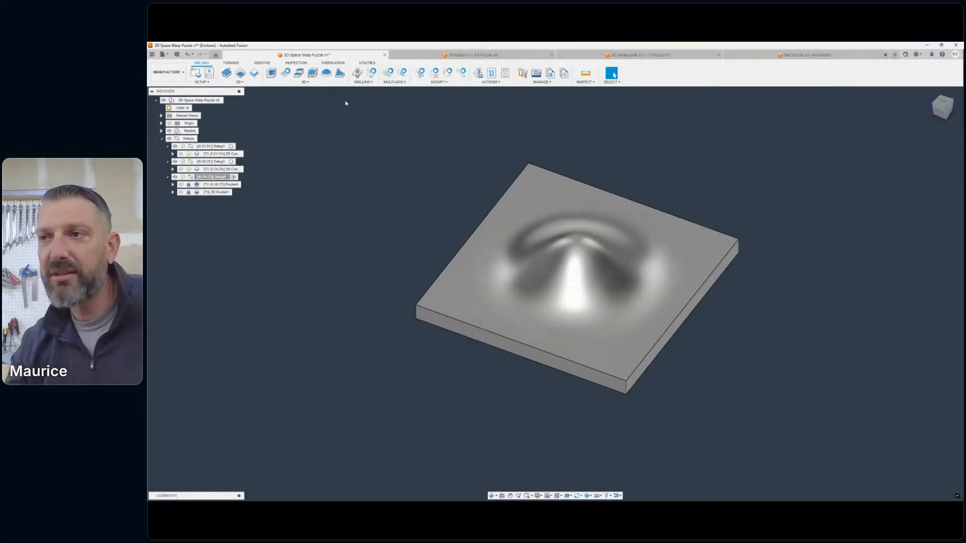
# - Start a 3D Parallel toolpath using the 1/4 in ball-tip carving tool from the Textured 6.5 x 6.5 Puzzle document
pyautogui.click(307, 83)
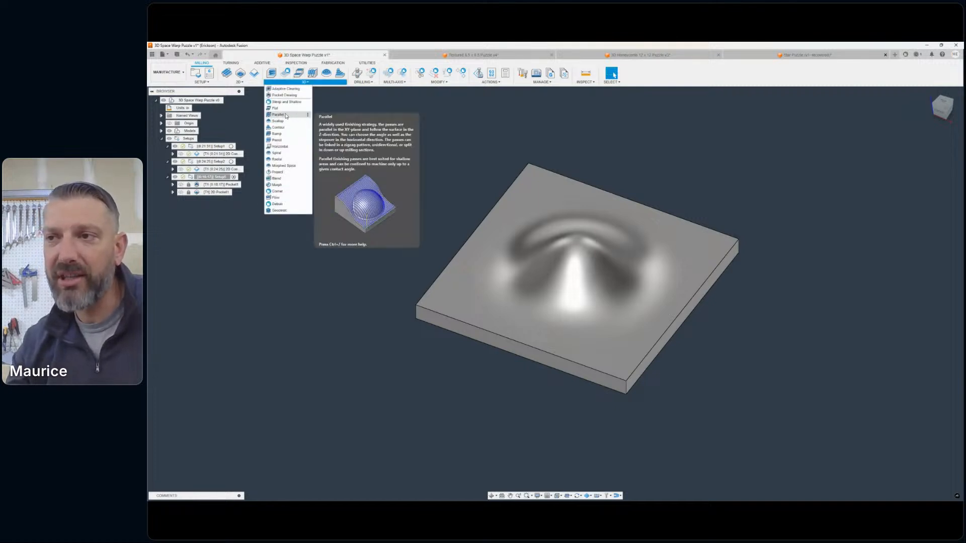
pyautogui.click(278, 114)
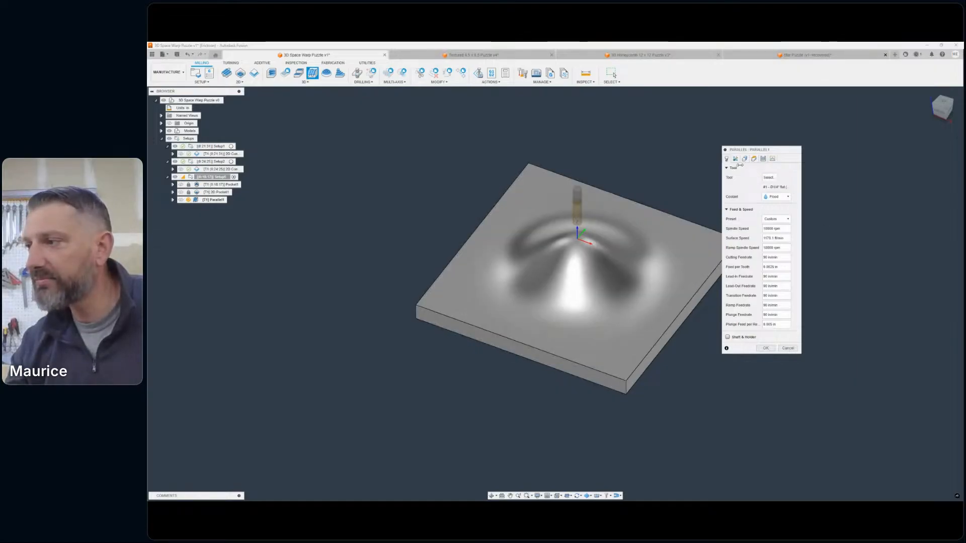
pyautogui.click(768, 177)
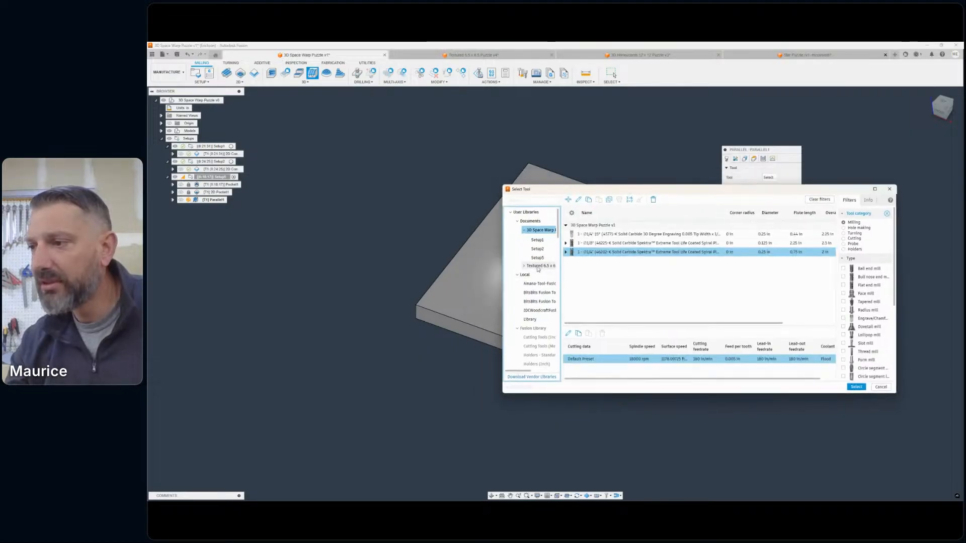
pyautogui.click(539, 266)
pyautogui.click(648, 234)
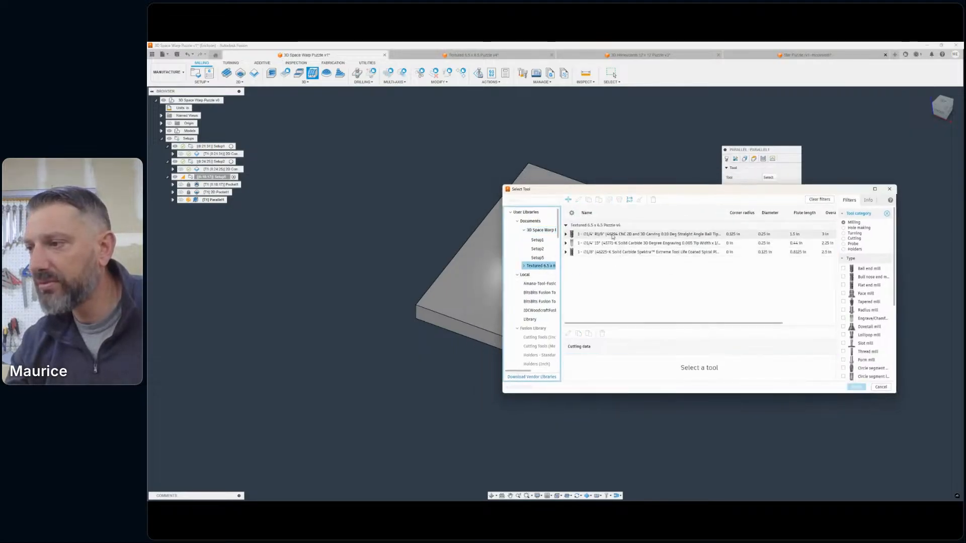
pyautogui.click(856, 386)
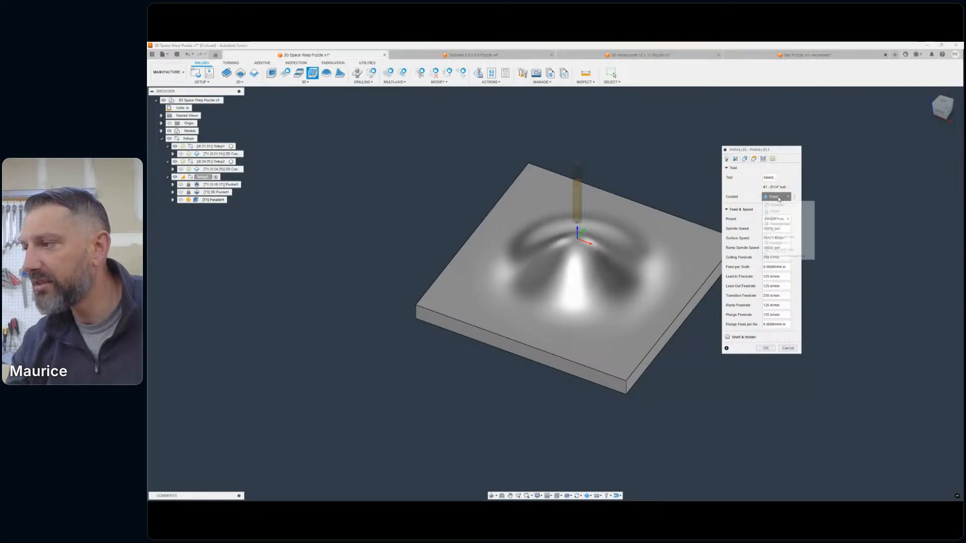
# - Set the Parallel toolpath's coolant to Disabled and its cutting feedrate to 100 in/min
pyautogui.click(774, 197)
pyautogui.click(764, 205)
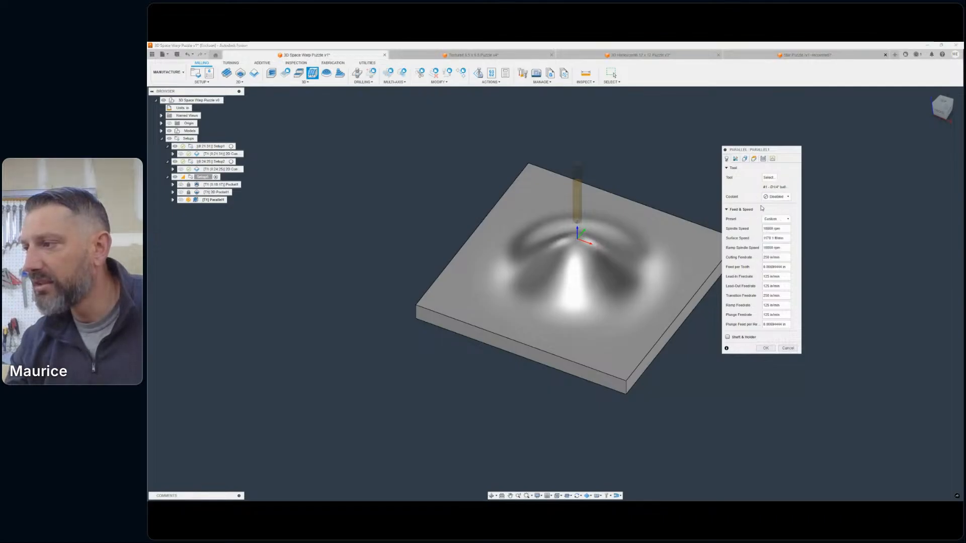
pyautogui.doubleClick(764, 258)
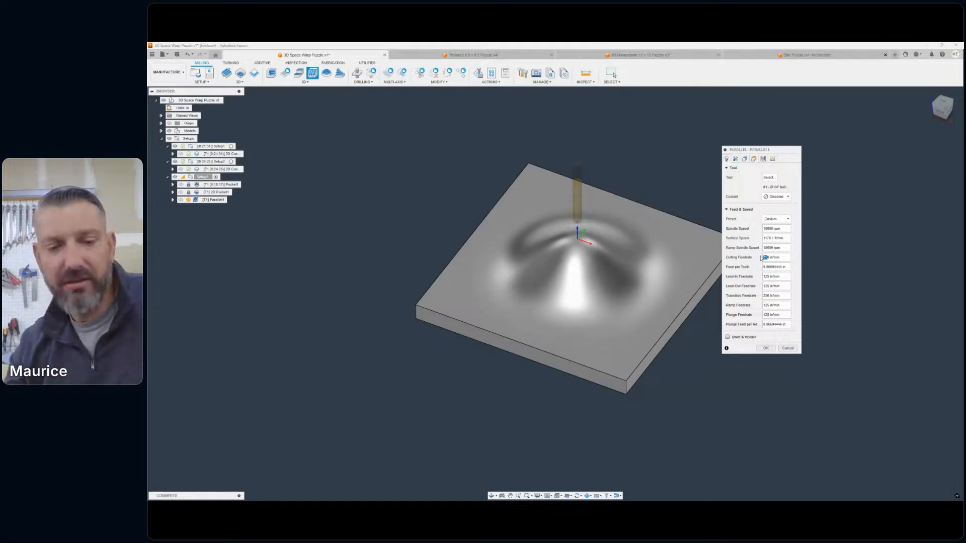
pyautogui.write('100')
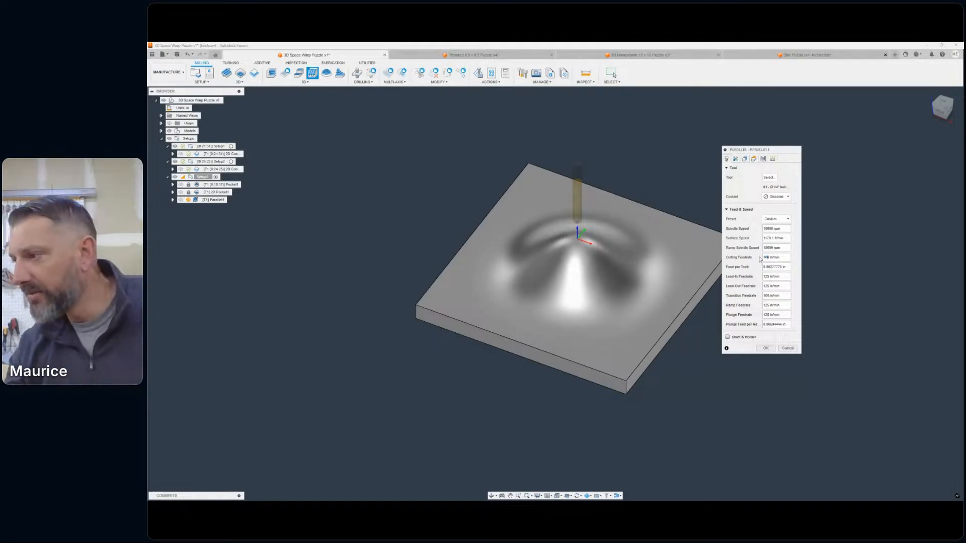
# - Set the Parallel machining boundary to Selection using the slab's top outer edge chain, and check the toolpath's heights
pyautogui.click(735, 159)
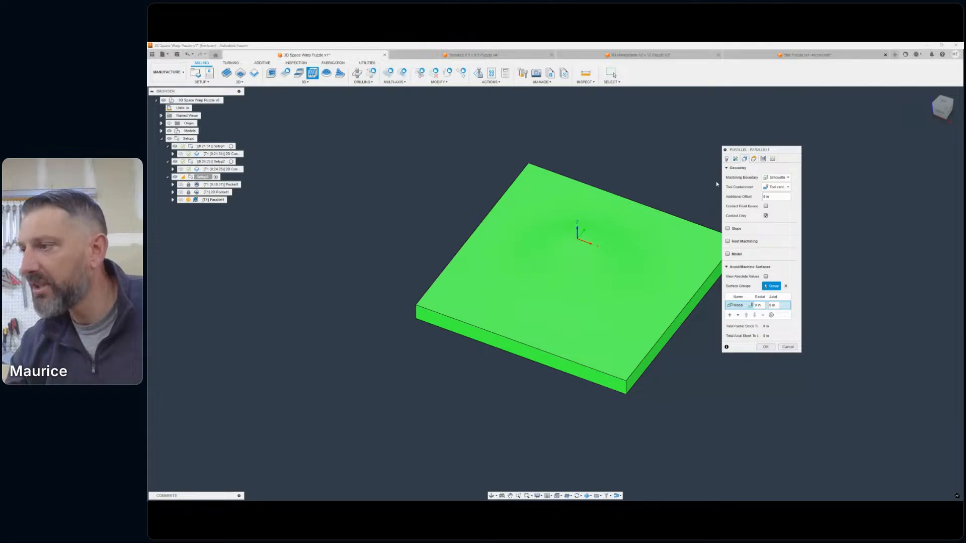
pyautogui.click(777, 177)
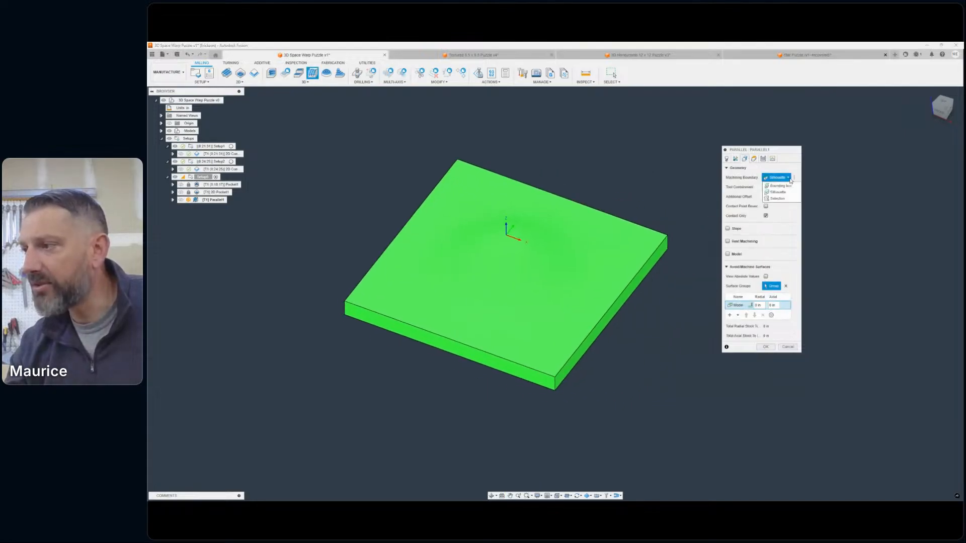
pyautogui.click(780, 185)
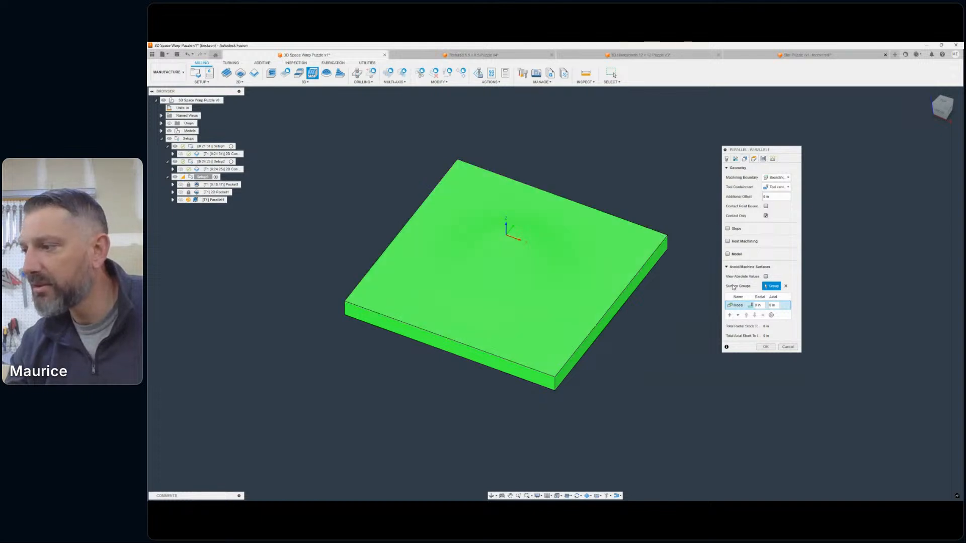
pyautogui.click(726, 267)
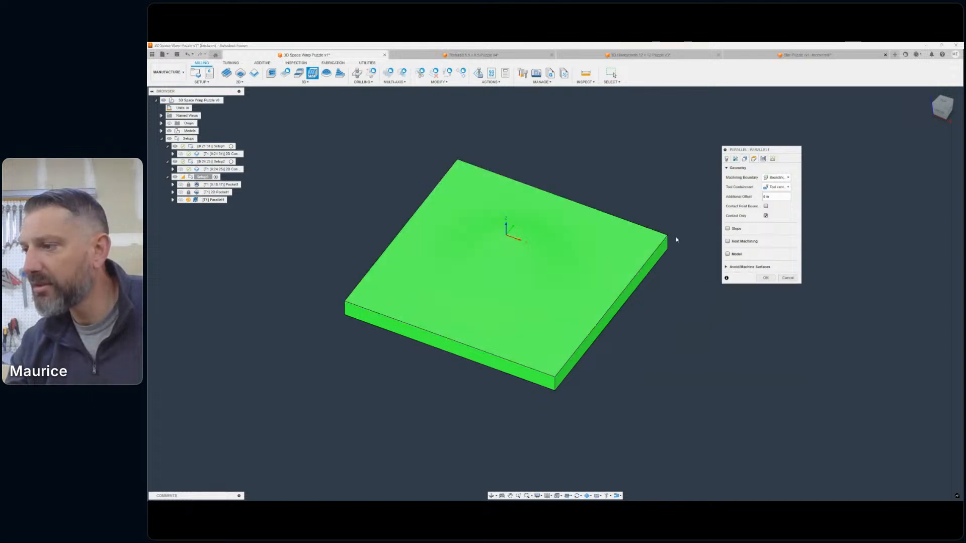
pyautogui.click(788, 178)
pyautogui.click(782, 200)
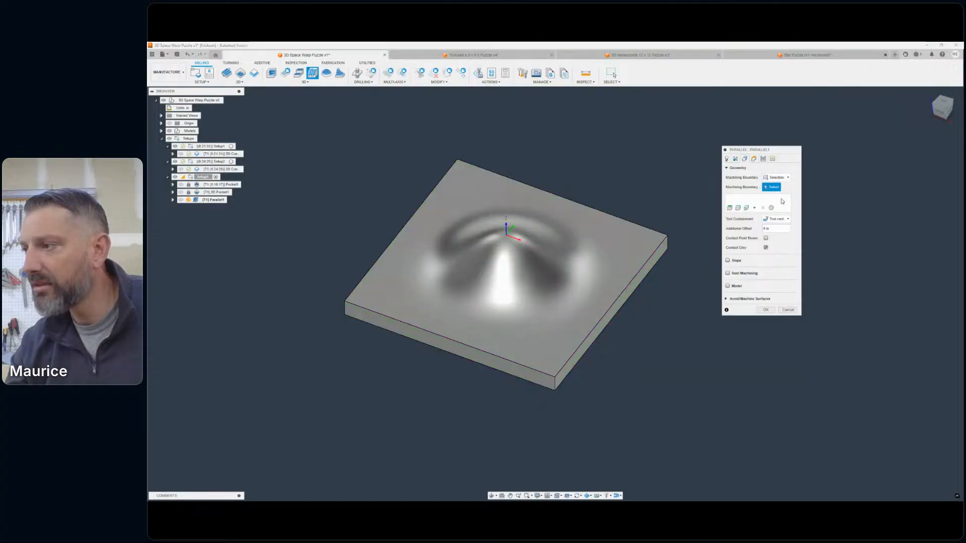
pyautogui.click(650, 230)
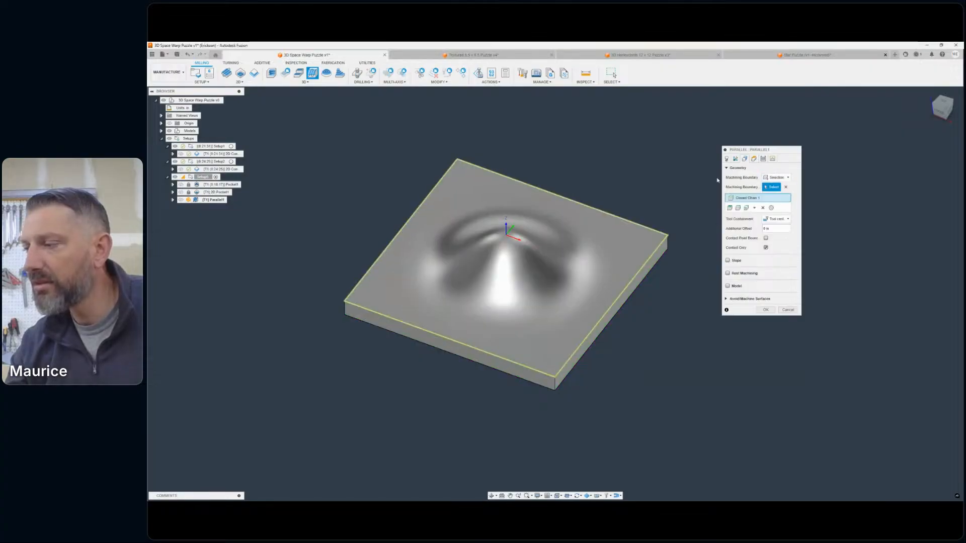
pyautogui.click(744, 159)
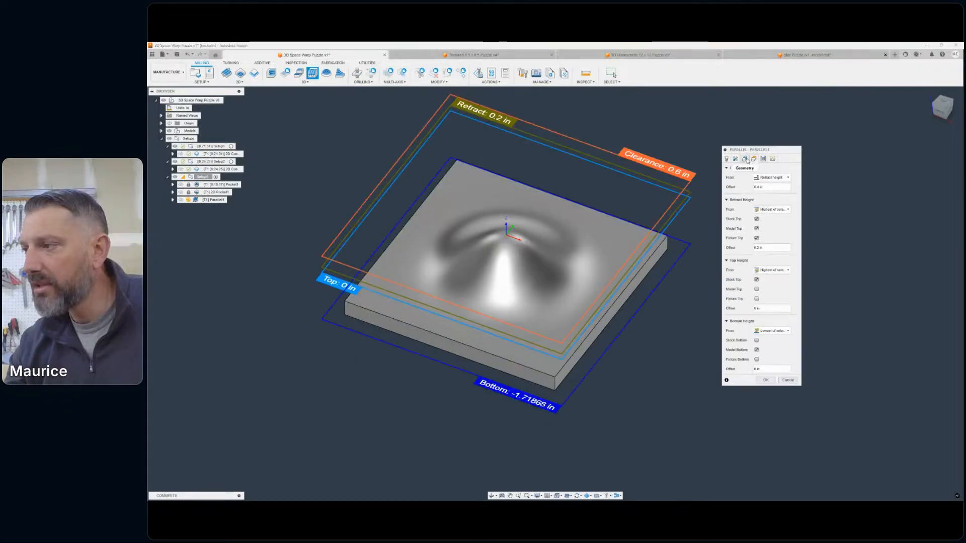
pyautogui.click(736, 159)
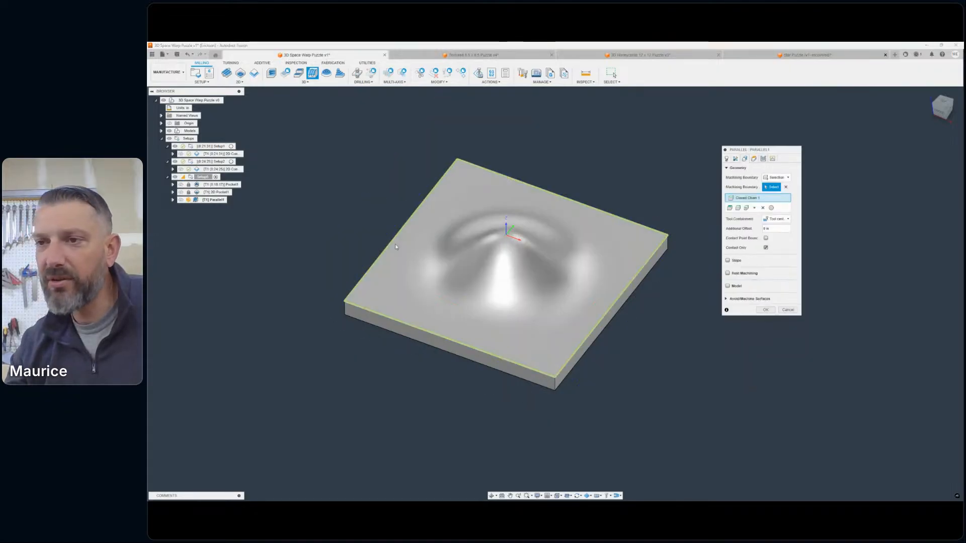
# - Review the passes, set the Parallel toolpath's retraction policy to Minimum retraction, and generate the toolpath
pyautogui.click(764, 159)
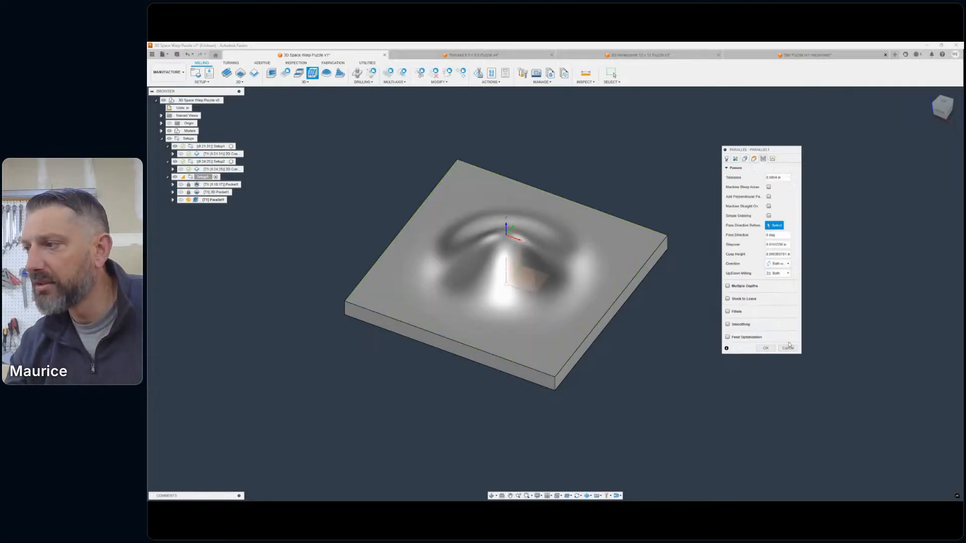
pyautogui.click(772, 159)
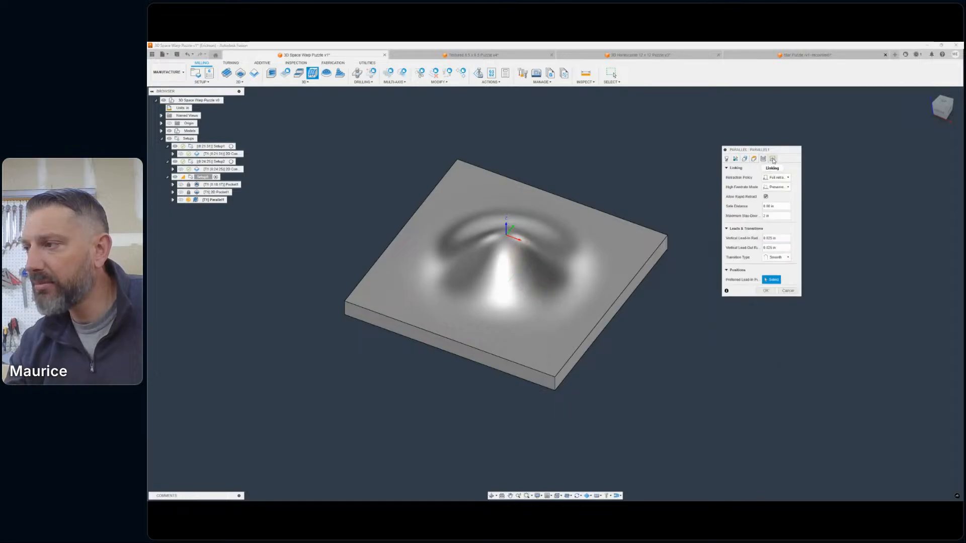
pyautogui.click(776, 177)
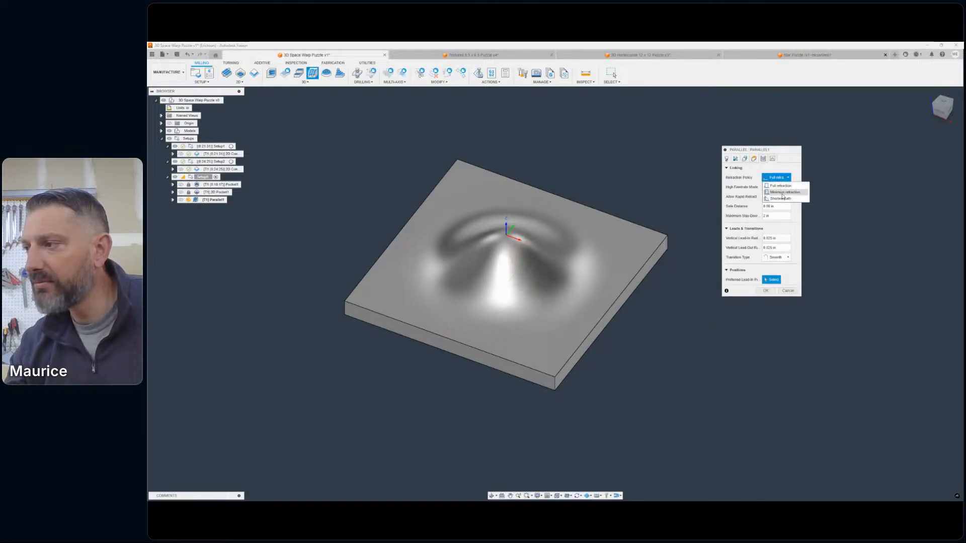
pyautogui.click(782, 195)
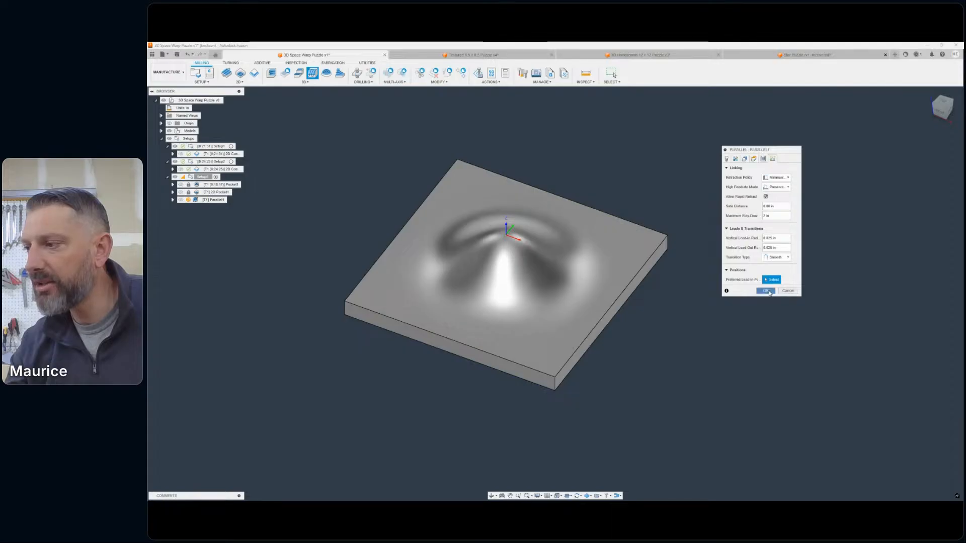
pyautogui.click(767, 290)
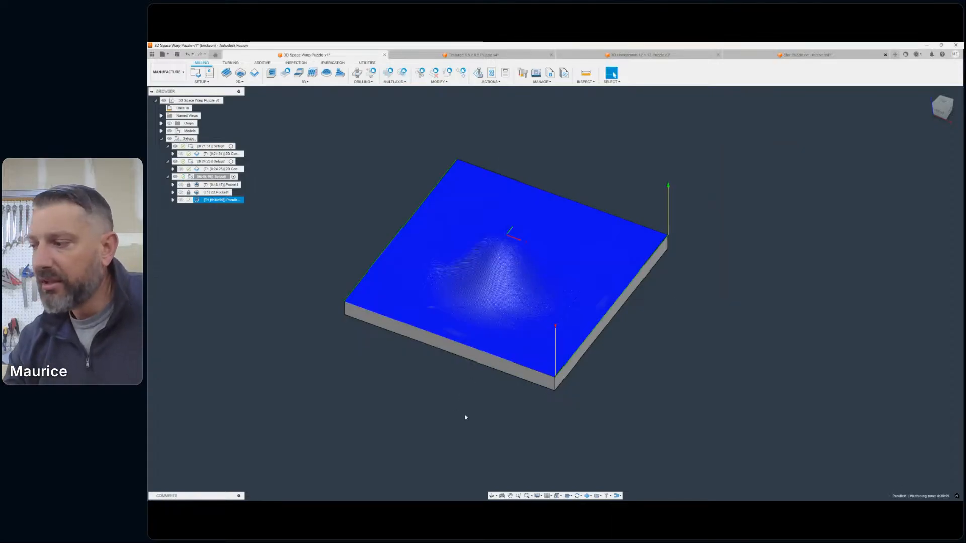
# - Edit the Parallel toolpath's passes to a stepover of 0.01 in and regenerate the toolpath
pyautogui.scroll(3, 638, 266)
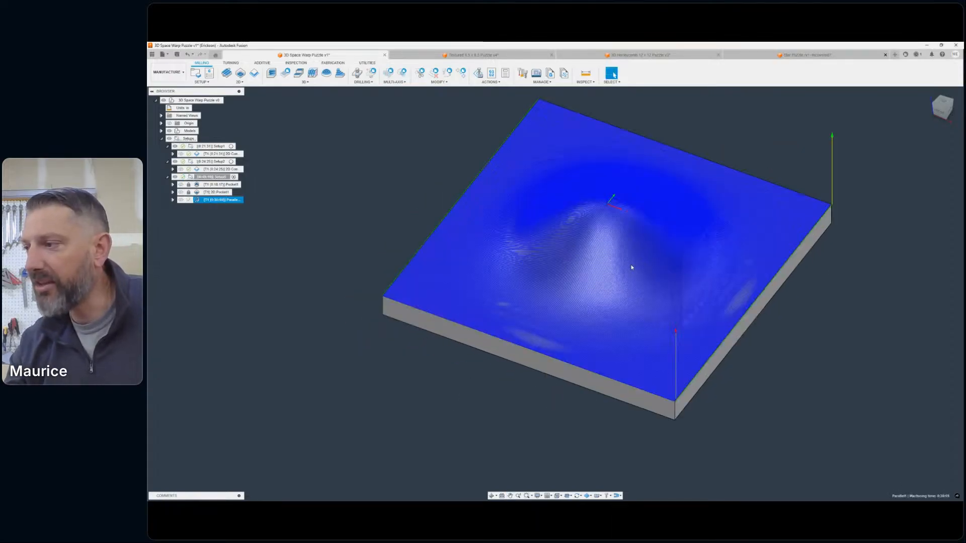
pyautogui.keyDown('shift'); pyautogui.moveTo(631, 267); pyautogui.dragTo(556, 271, button='middle'); pyautogui.keyUp('shift')
pyautogui.moveTo(610, 153); pyautogui.dragTo(645, 170, button='middle')
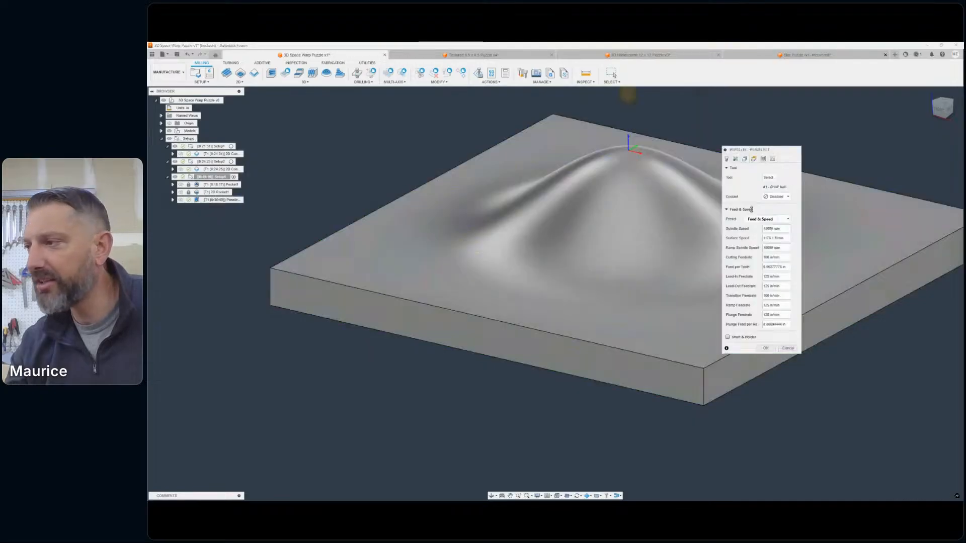
pyautogui.click(735, 158)
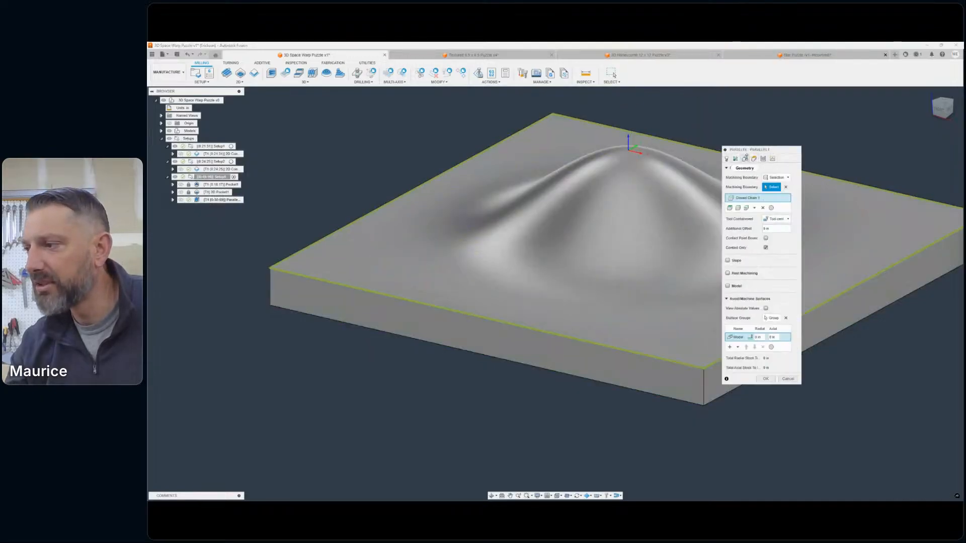
pyautogui.click(754, 159)
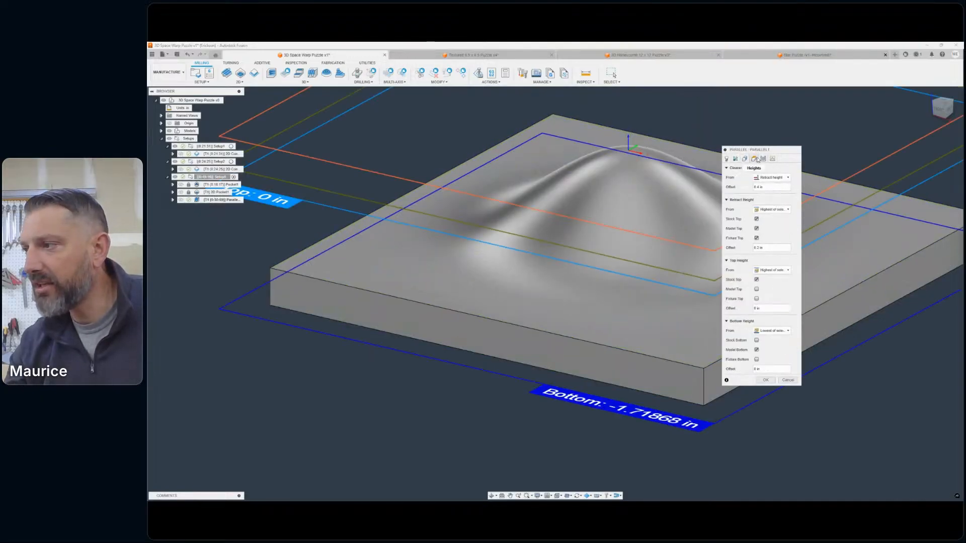
pyautogui.click(763, 159)
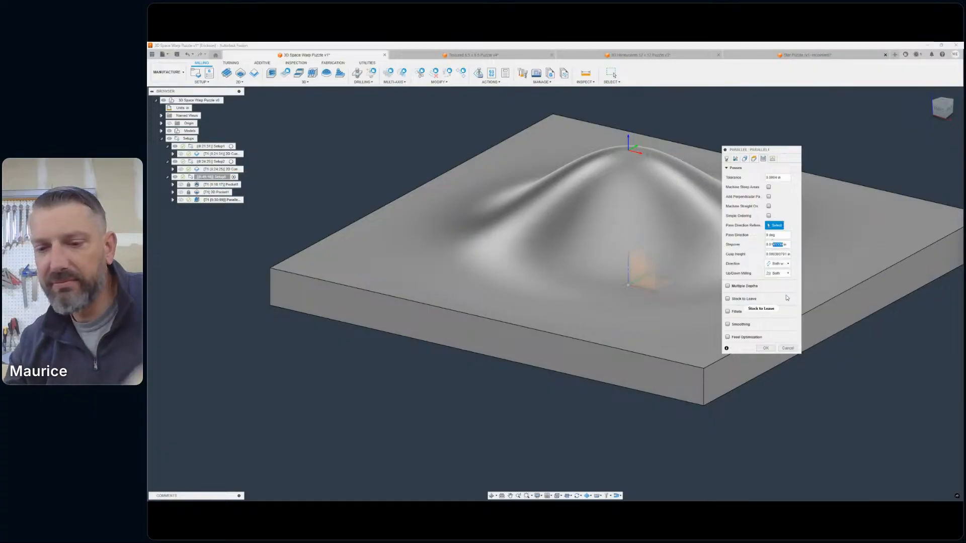
pyautogui.press('BackSpace')
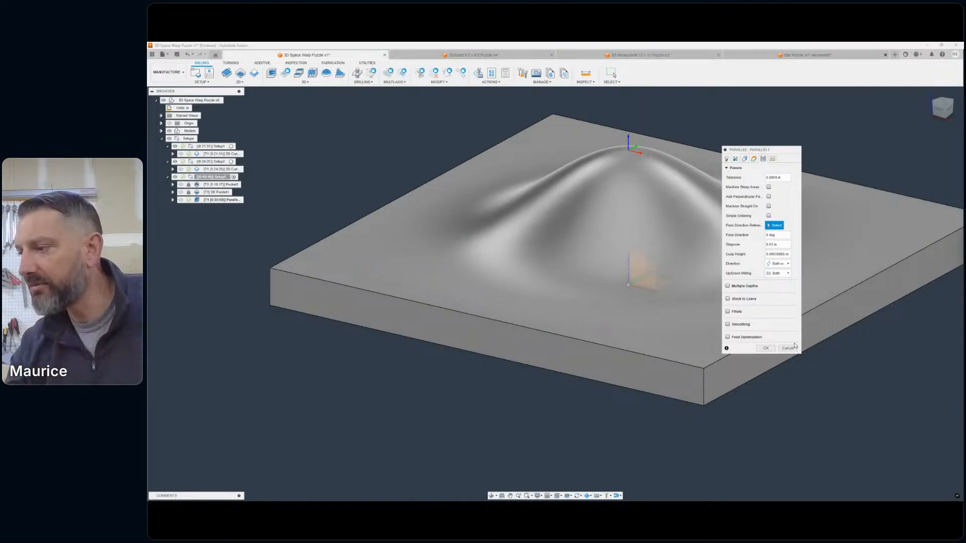
pyautogui.click(766, 348)
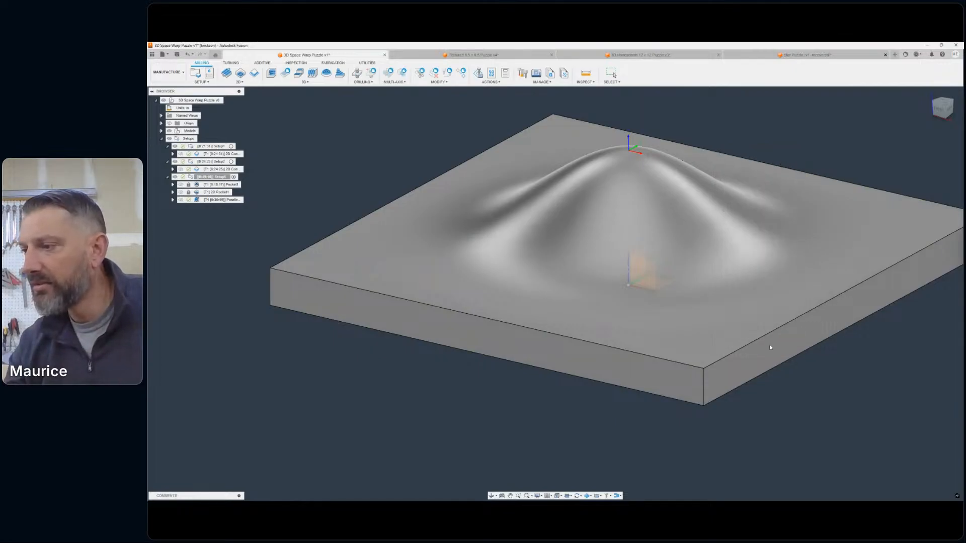
# - Examine the regenerated Parallel passes up close across the central bump and over a corner hole
pyautogui.scroll(-3, 656, 310)
pyautogui.moveTo(655, 307); pyautogui.dragTo(632, 311, button='middle')
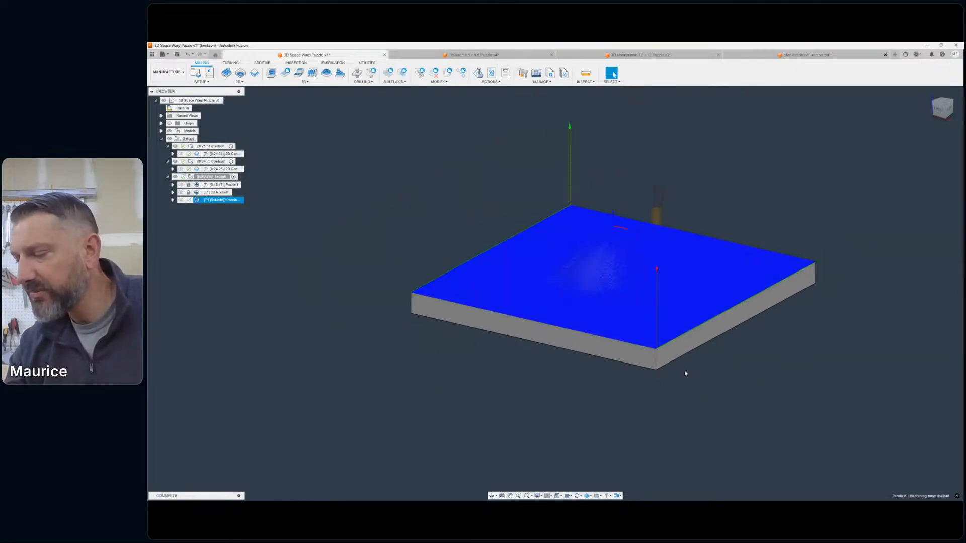
pyautogui.scroll(5, 499, 271)
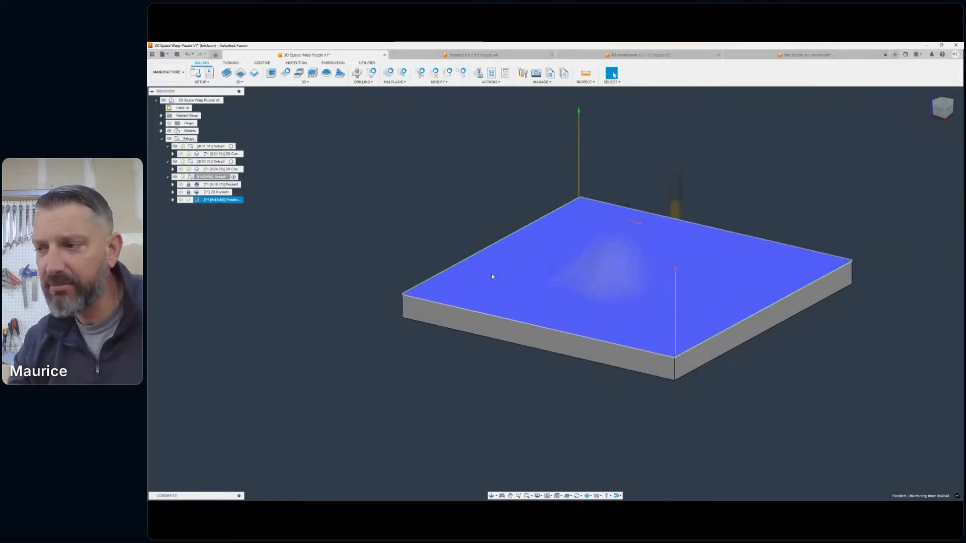
pyautogui.scroll(3, 580, 283)
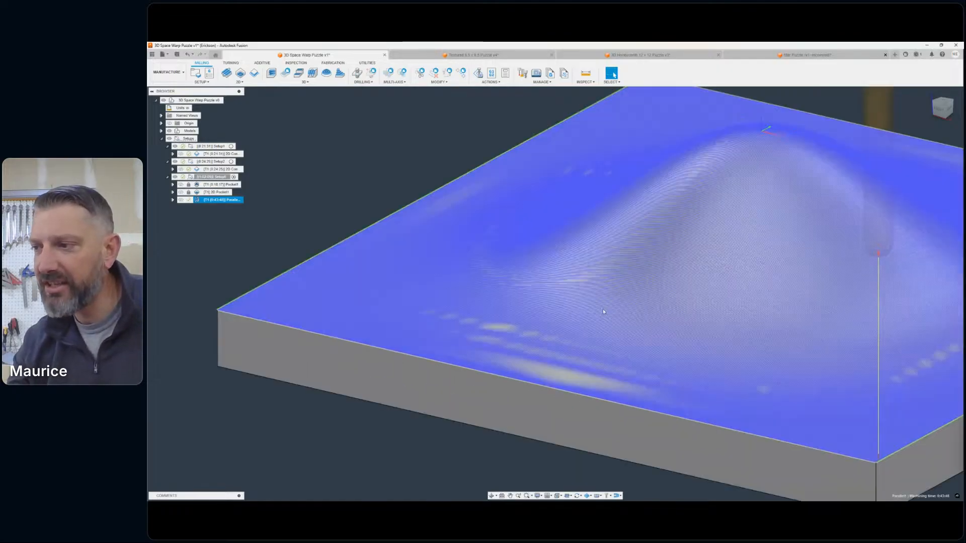
pyautogui.scroll(1, 603, 309)
pyautogui.scroll(3, 676, 289)
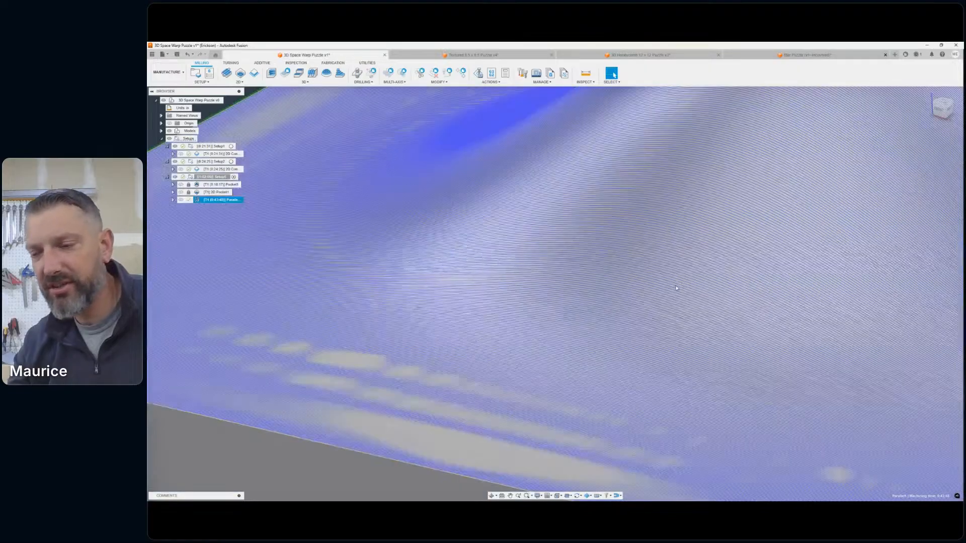
pyautogui.scroll(3, 599, 250)
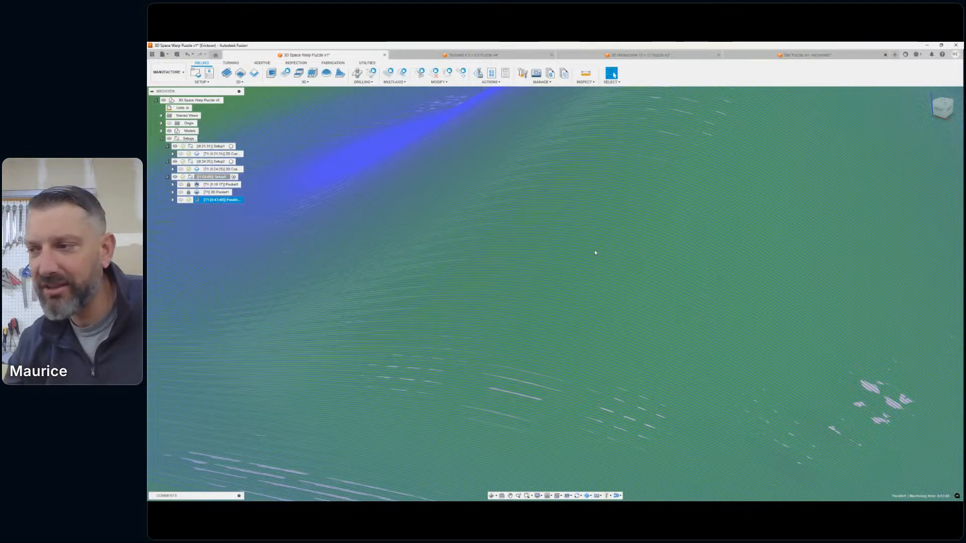
pyautogui.scroll(-10, 578, 250)
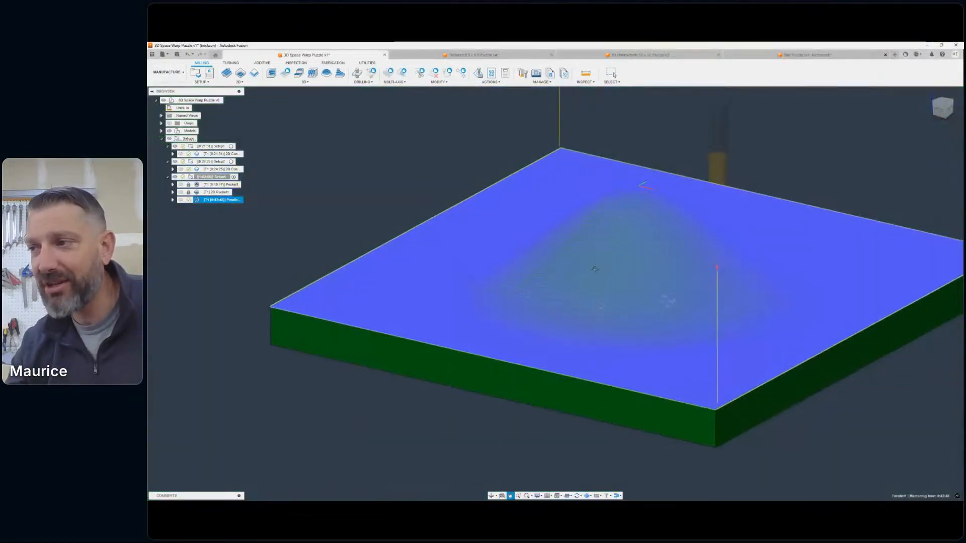
pyautogui.scroll(-3, 595, 269)
pyautogui.press('Escape')
pyautogui.scroll(8, 574, 226)
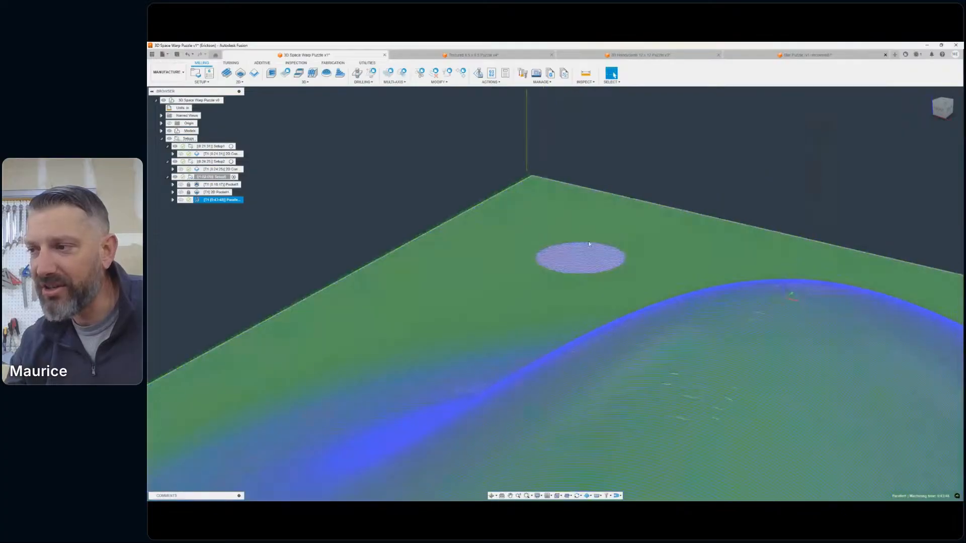
pyautogui.scroll(5, 588, 244)
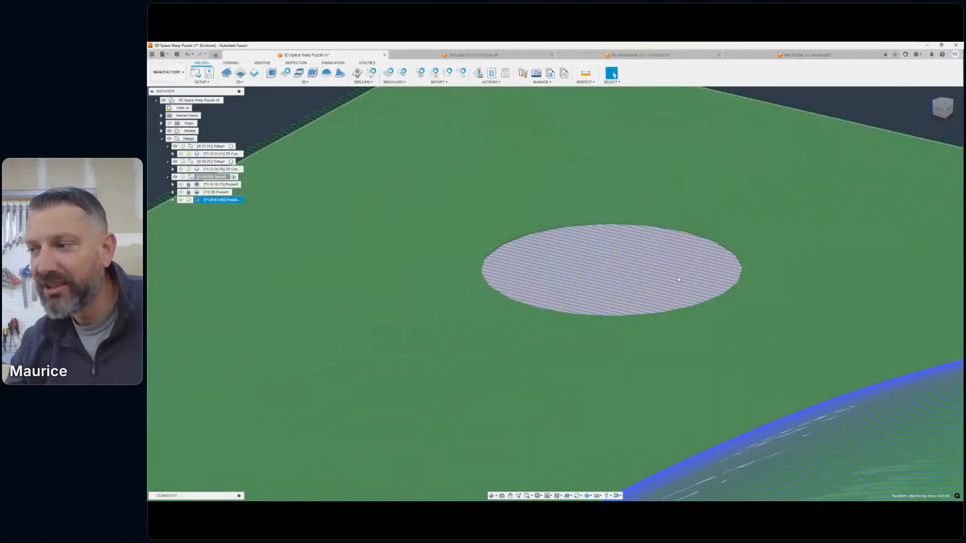
pyautogui.scroll(-8, 678, 276)
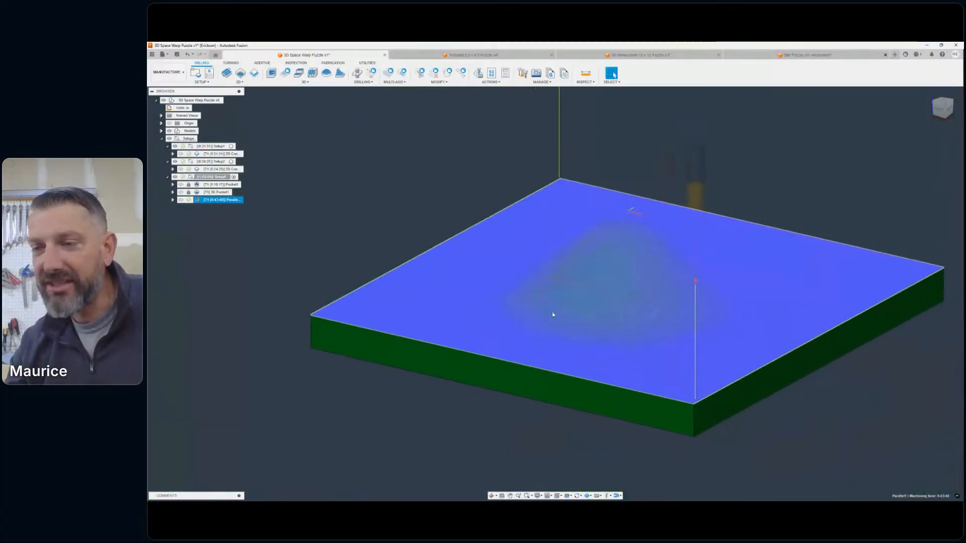
pyautogui.click(290, 262)
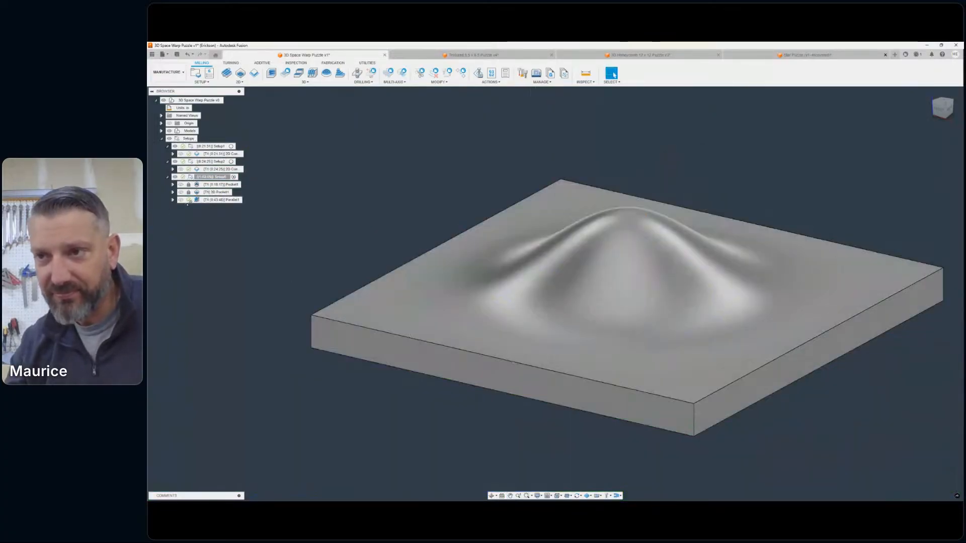
# - Examine the Parallel toolpath and inspect the slab's bump and hollow from the side, from below and in an isometric view
pyautogui.click(211, 201)
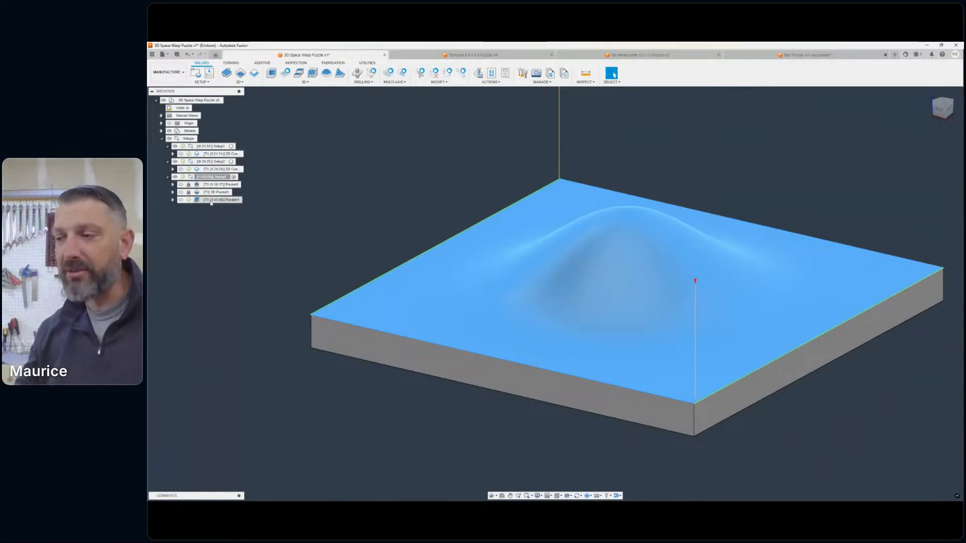
pyautogui.scroll(-5, 518, 214)
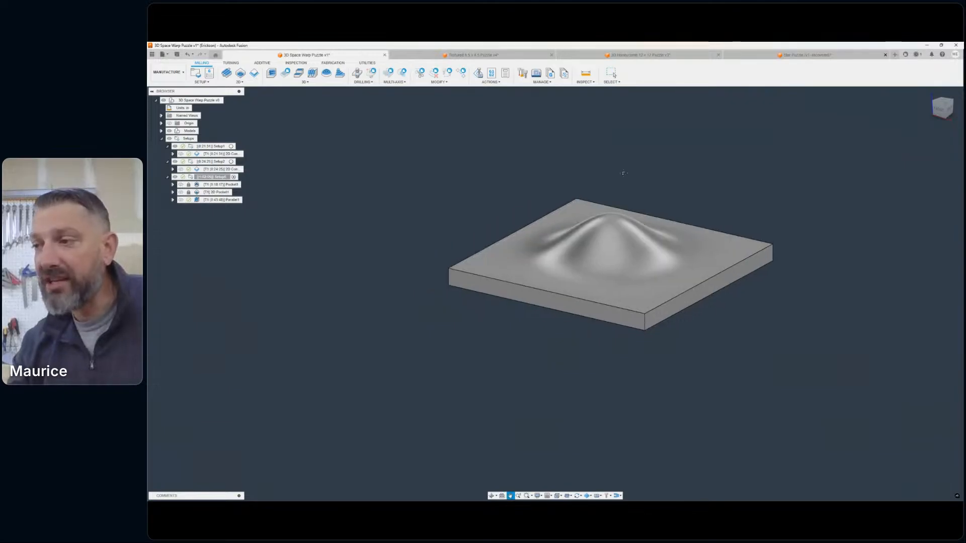
pyautogui.moveTo(584, 186); pyautogui.dragTo(545, 195, button='middle')
pyautogui.moveTo(555, 293)
pyautogui.keyDown('shift'); pyautogui.mouseDown(button='middle')
pyautogui.moveTo(571, 334)
pyautogui.moveTo(565, 415)
pyautogui.moveTo(576, 405)
pyautogui.mouseUp(button='middle'); pyautogui.keyUp('shift')
pyautogui.moveTo(942, 96)
pyautogui.mouseDown()
pyautogui.moveTo(944, 80)
pyautogui.moveTo(944, 102)
pyautogui.moveTo(960, 102)
pyautogui.mouseUp()
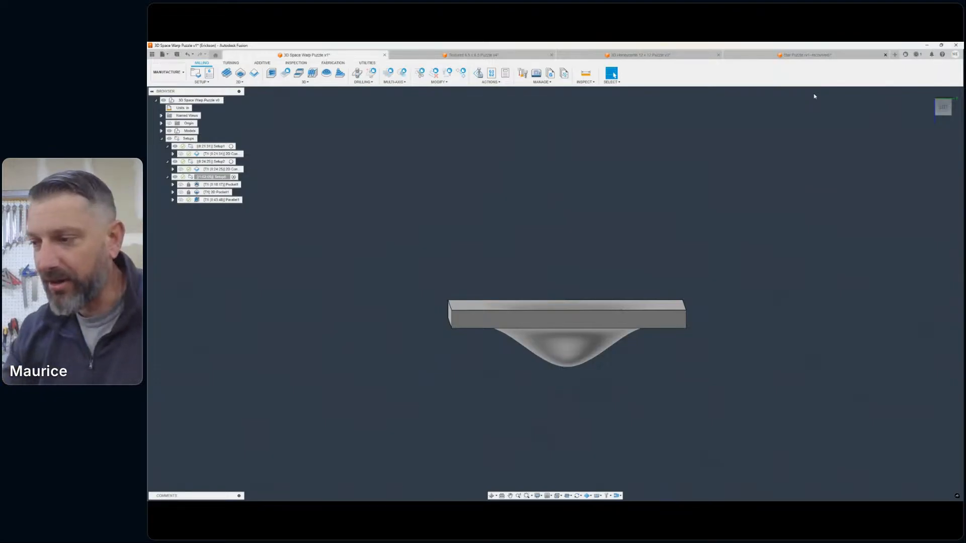
pyautogui.moveTo(944, 109); pyautogui.dragTo(940, 97)
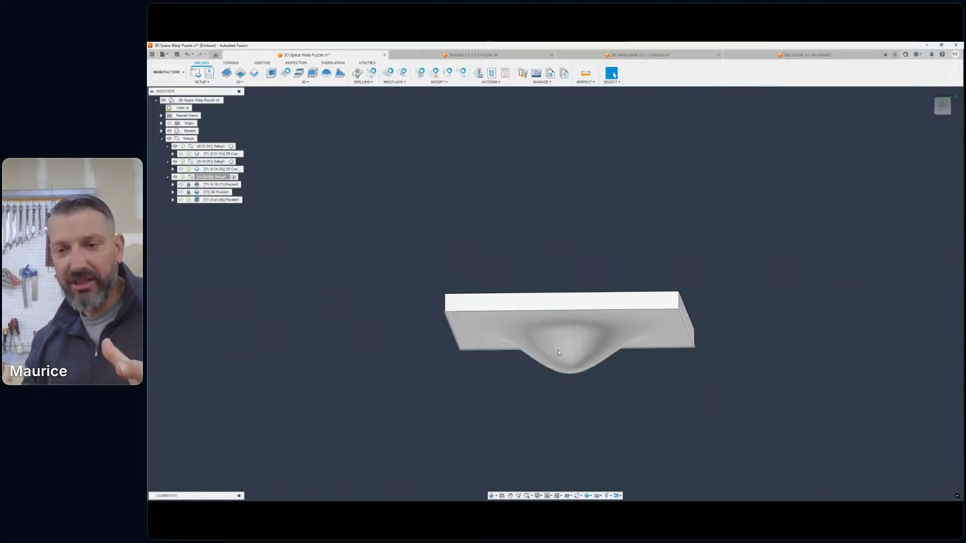
pyautogui.moveTo(924, 123)
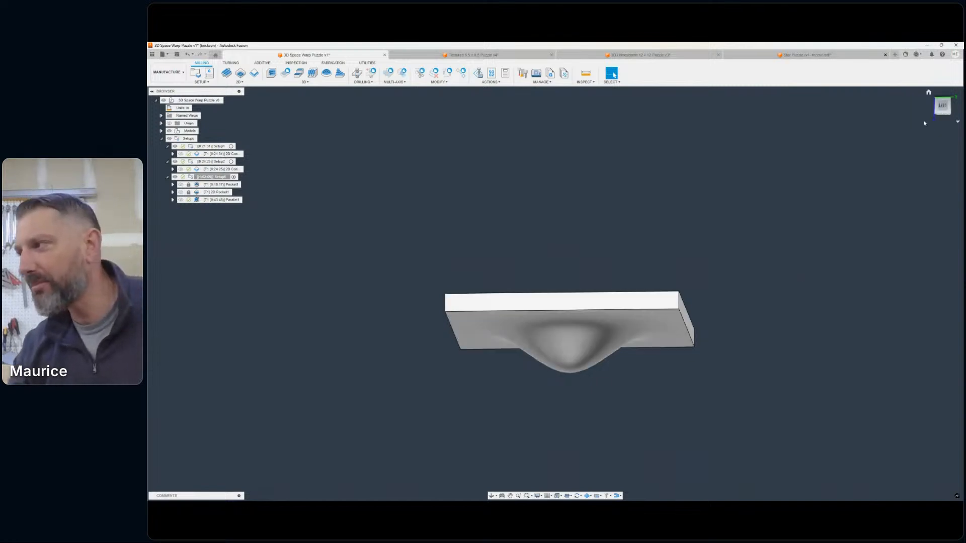
pyautogui.moveTo(943, 109)
pyautogui.mouseDown()
pyautogui.moveTo(930, 127)
pyautogui.moveTo(928, 120)
pyautogui.mouseUp()
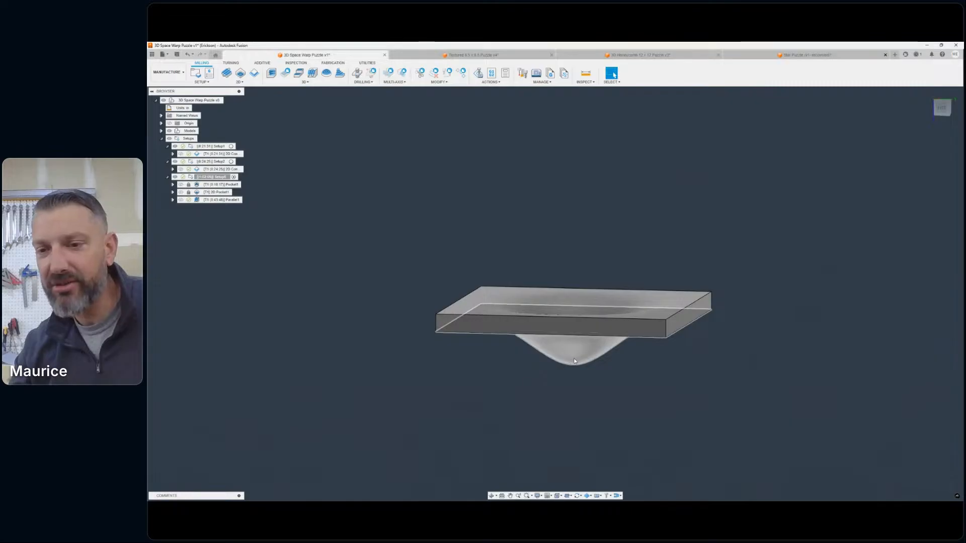
pyautogui.moveTo(572, 355); pyautogui.dragTo(605, 333, button='middle')
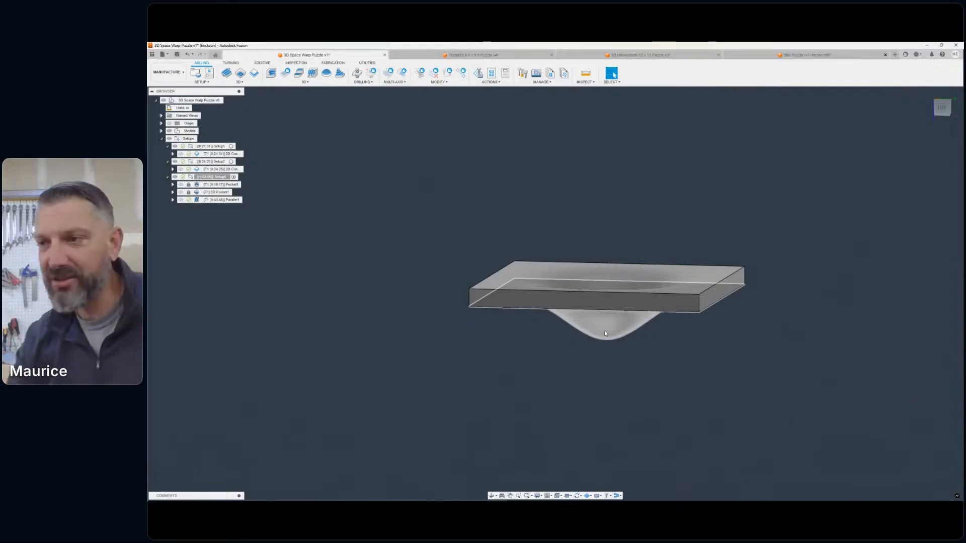
pyautogui.moveTo(604, 330)
pyautogui.keyDown('shift'); pyautogui.mouseDown(button='middle')
pyautogui.moveTo(604, 427)
pyautogui.moveTo(579, 382)
pyautogui.moveTo(603, 372)
pyautogui.moveTo(611, 389)
pyautogui.moveTo(533, 404)
pyautogui.moveTo(498, 442)
pyautogui.moveTo(523, 382)
pyautogui.moveTo(533, 432)
pyautogui.moveTo(543, 387)
pyautogui.mouseUp(button='middle'); pyautogui.keyUp('shift')
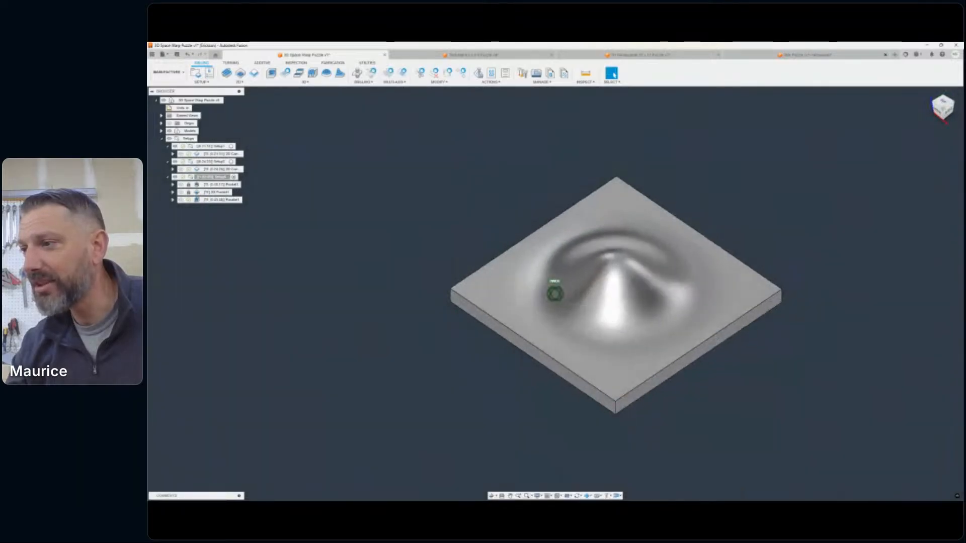
pyautogui.moveTo(705, 209)
pyautogui.mouseDown(button='middle')
pyautogui.moveTo(679, 179)
pyautogui.moveTo(661, 178)
pyautogui.mouseUp(button='middle')
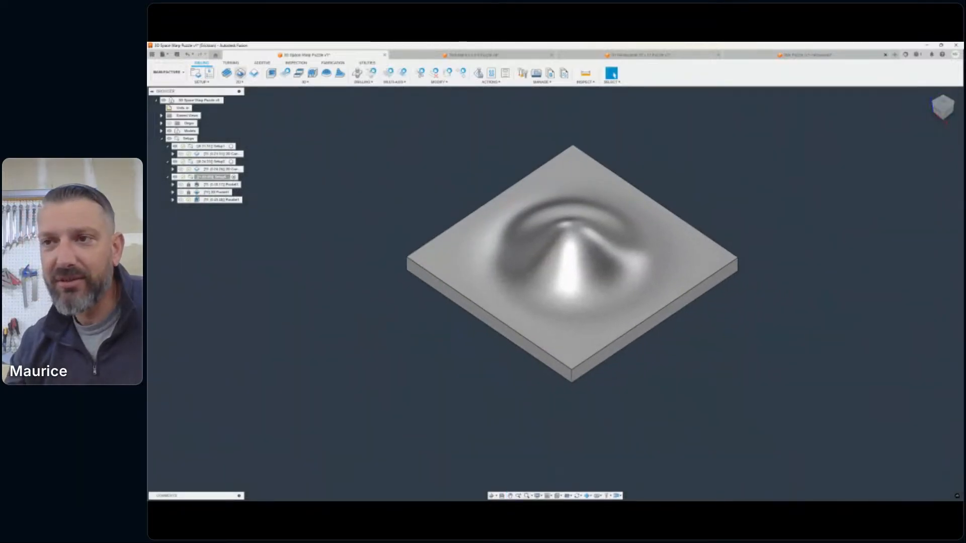
# - Expand the puzzle model's bodies and sketches, show the grid sketch above the slab, and view it from the front
pyautogui.click(162, 130)
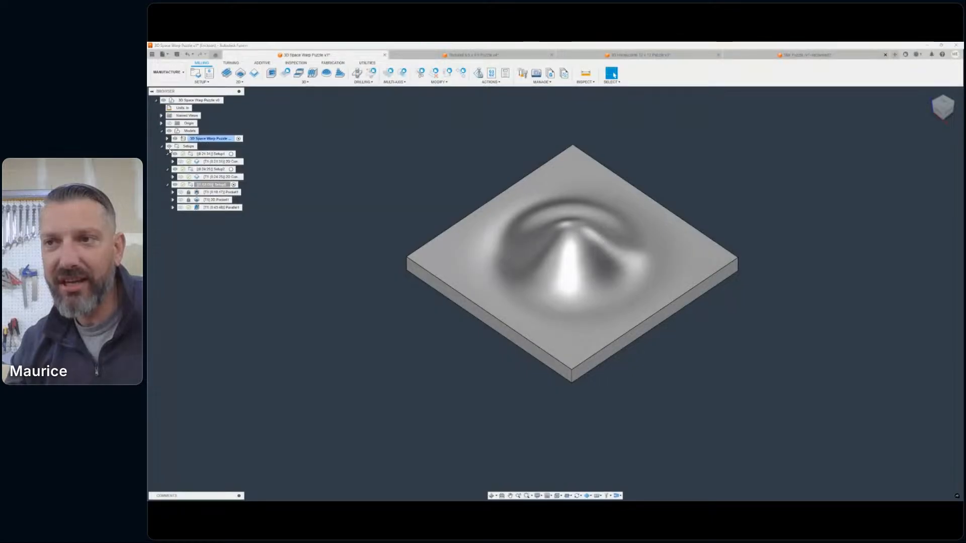
pyautogui.click(168, 138)
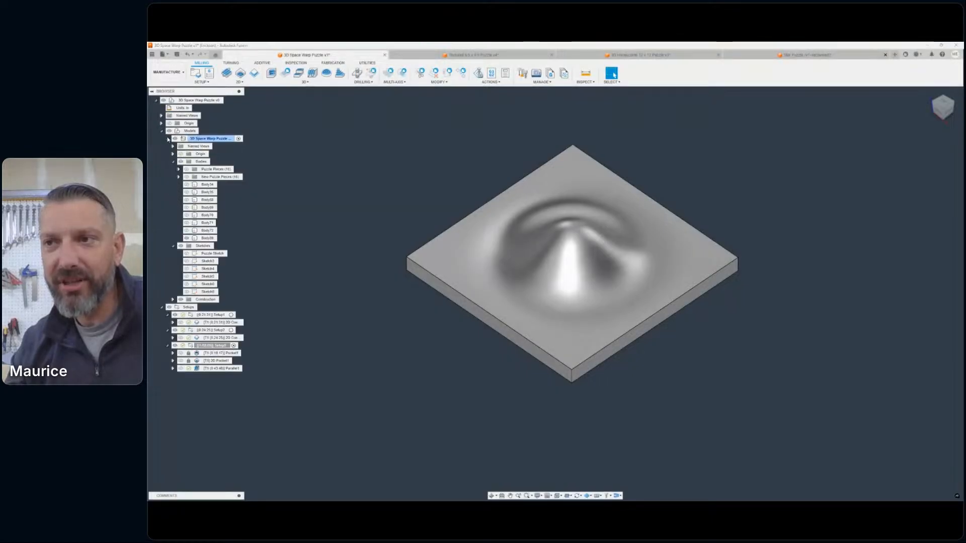
pyautogui.click(186, 292)
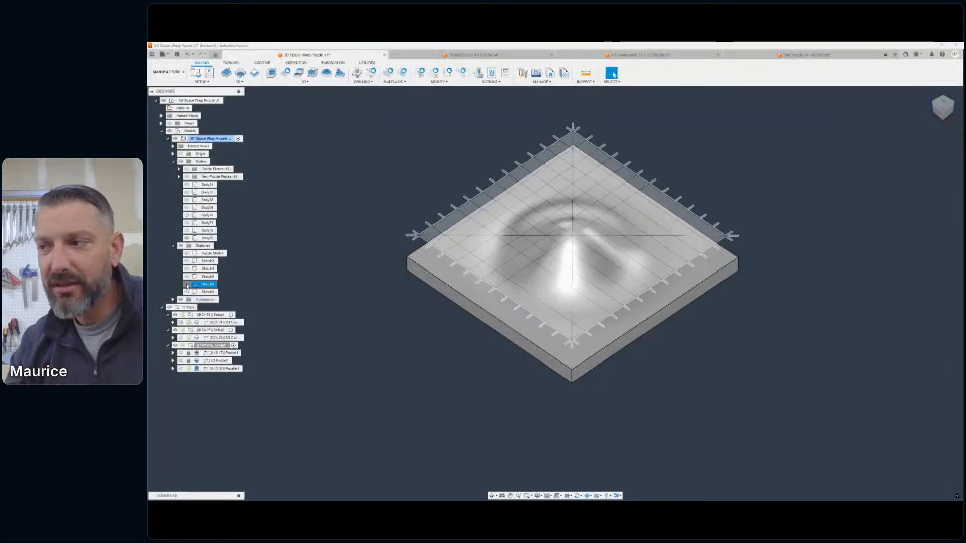
pyautogui.click(939, 114)
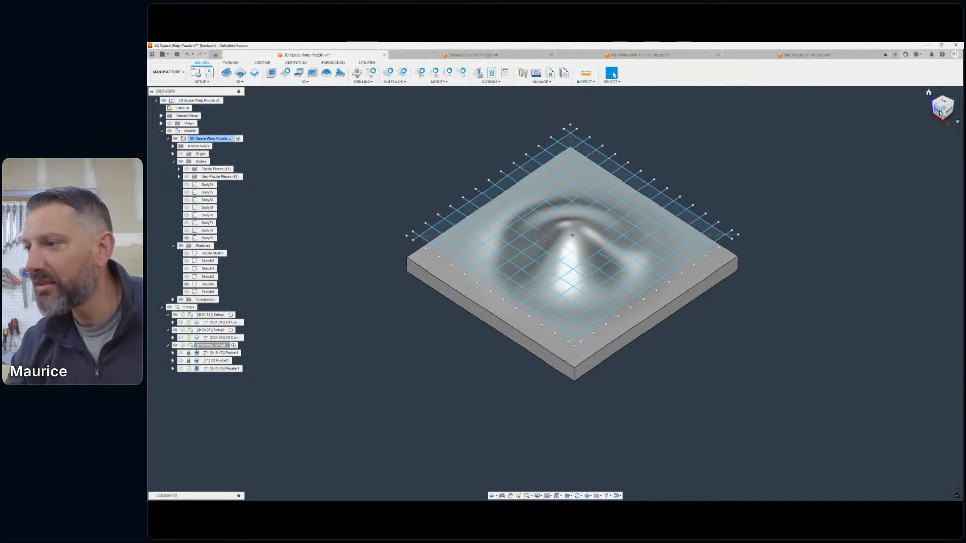
pyautogui.moveTo(538, 201); pyautogui.dragTo(571, 219, button='middle')
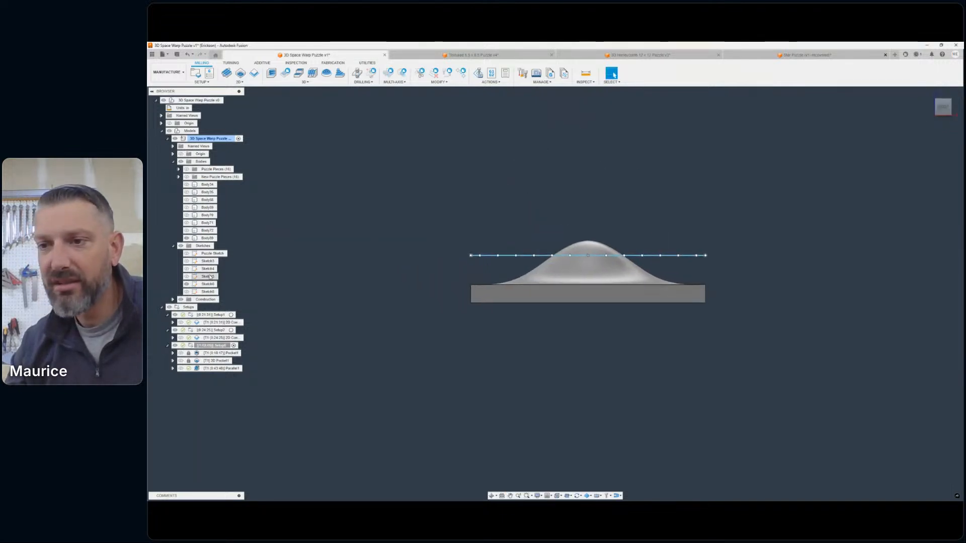
# - Check the sketch beneath the slab with the grid sketch hidden, and restore the grid sketch's display
pyautogui.click(187, 284)
pyautogui.click(187, 277)
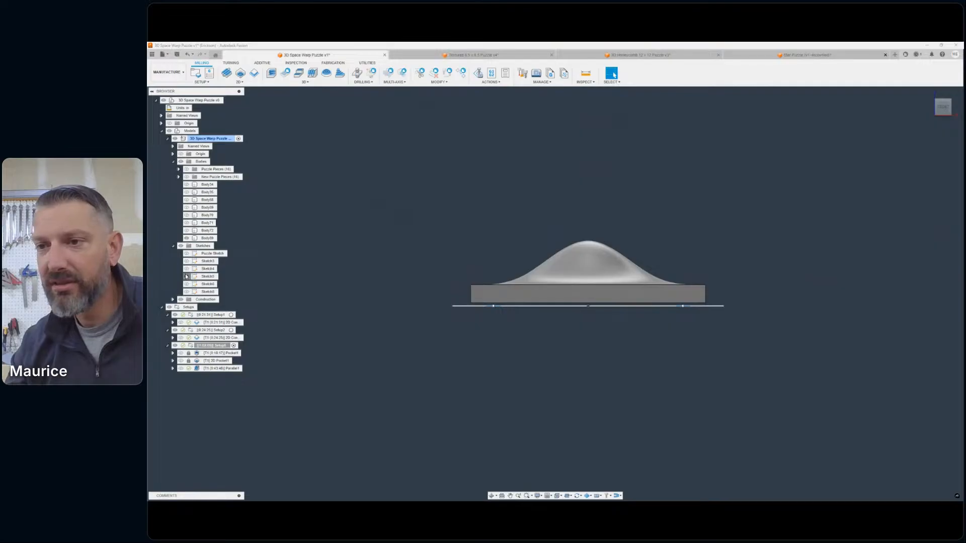
pyautogui.click(186, 276)
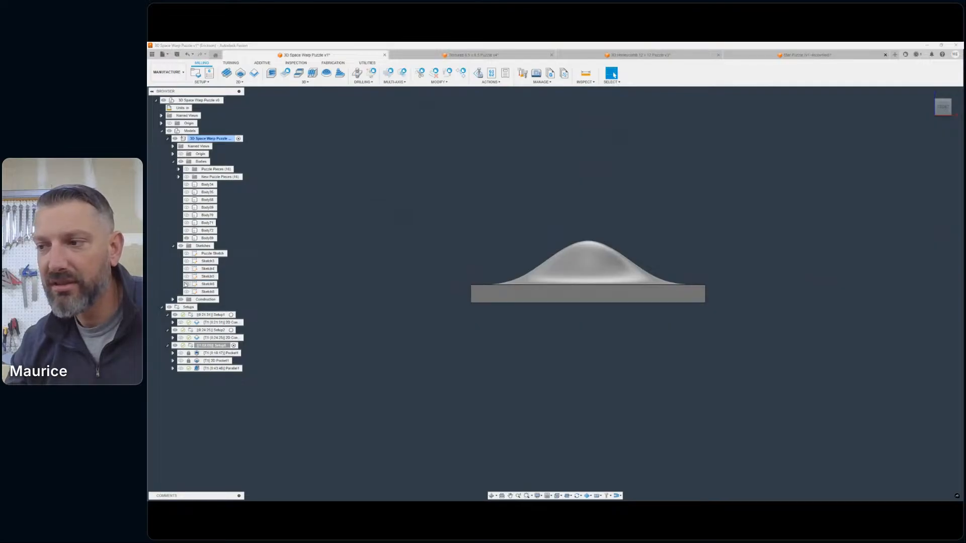
pyautogui.click(186, 285)
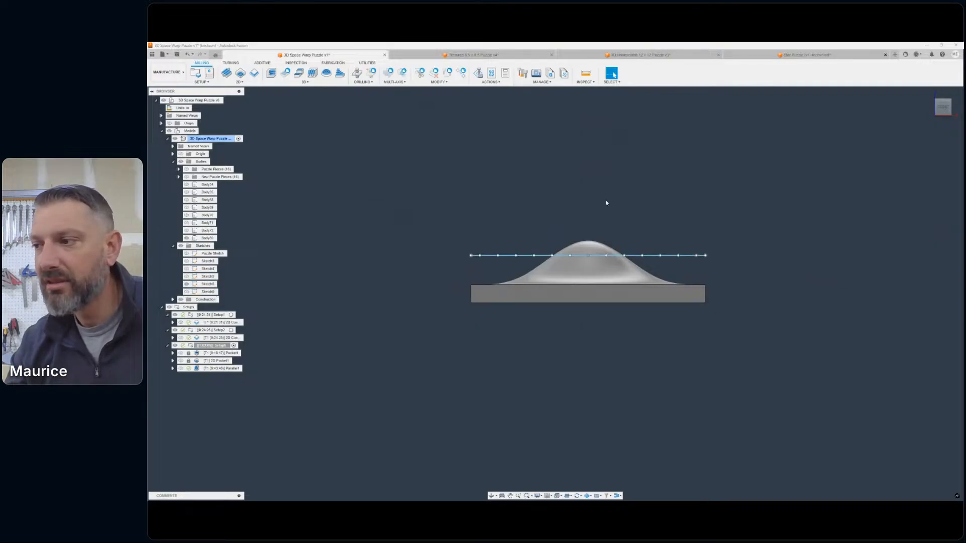
# - Switch from the Manufacture workspace to the Design workspace with the slab and grid sketch in front view
pyautogui.scroll(2, 628, 215)
pyautogui.moveTo(627, 216); pyautogui.dragTo(589, 173)
pyautogui.press('Escape')
pyautogui.click(167, 71)
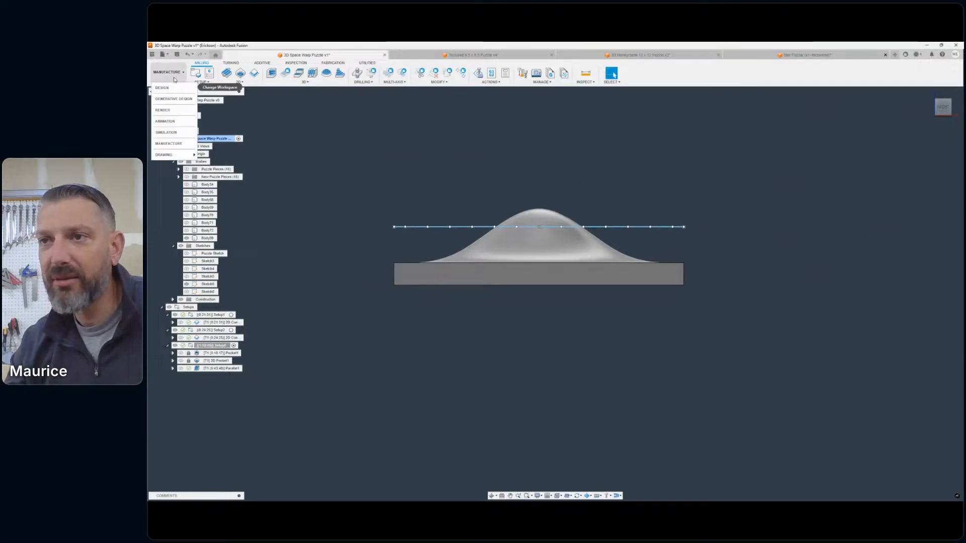
pyautogui.click(169, 95)
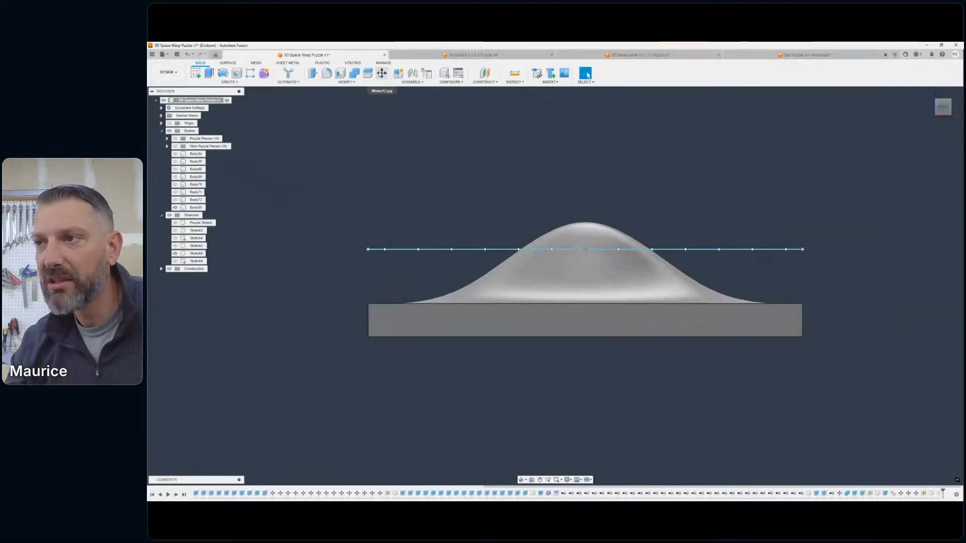
# - Try to move all the grid sketch's objects upward, clear of the slab's bump, using a Translate move
pyautogui.click(382, 73)
pyautogui.click(798, 154)
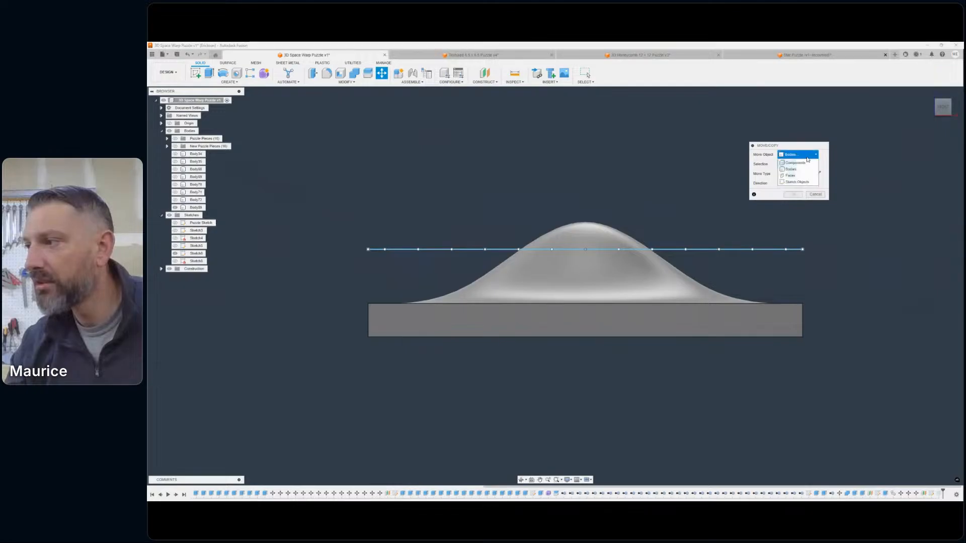
pyautogui.click(790, 175)
pyautogui.click(798, 154)
pyautogui.click(796, 182)
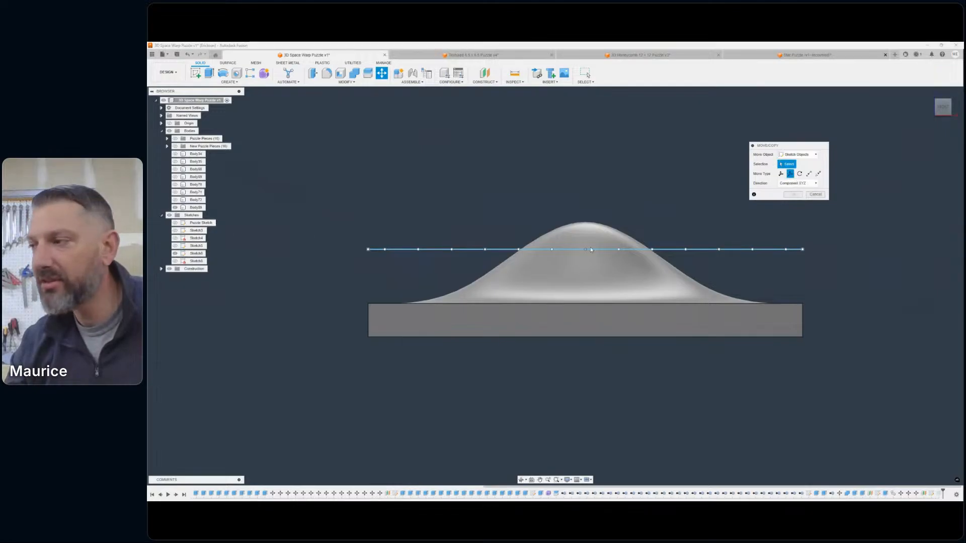
pyautogui.scroll(1, 832, 228)
pyautogui.moveTo(832, 232); pyautogui.dragTo(852, 227, button='middle')
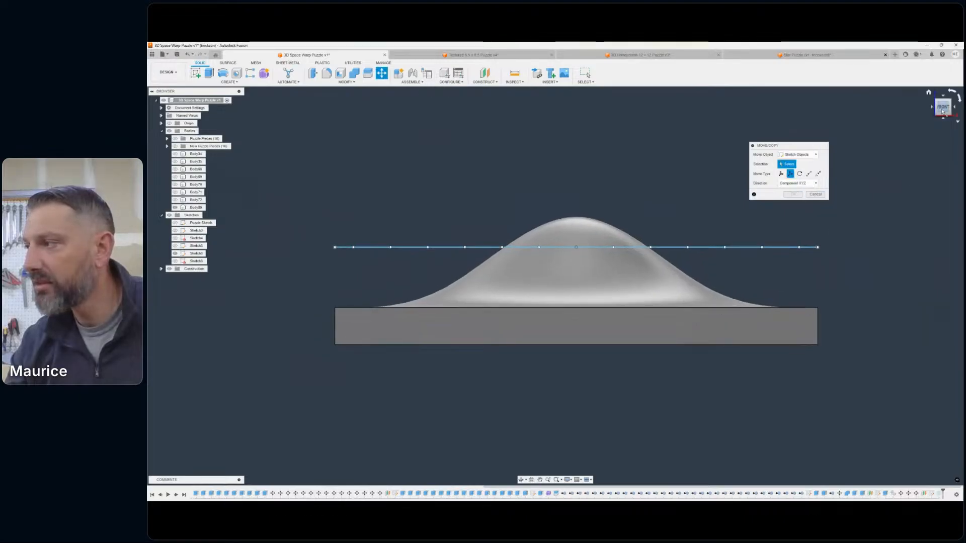
pyautogui.moveTo(942, 111); pyautogui.dragTo(923, 186)
pyautogui.scroll(-4, 925, 226)
pyautogui.moveTo(913, 338); pyautogui.dragTo(740, 345, button='middle')
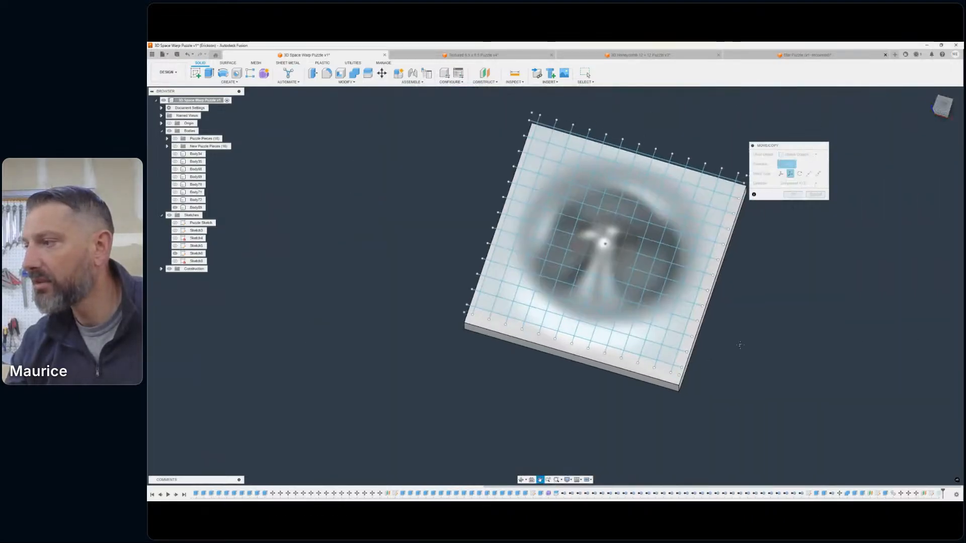
pyautogui.scroll(-2, 805, 403)
pyautogui.moveTo(835, 416)
pyautogui.mouseDown()
pyautogui.moveTo(470, 201)
pyautogui.moveTo(435, 137)
pyautogui.mouseUp()
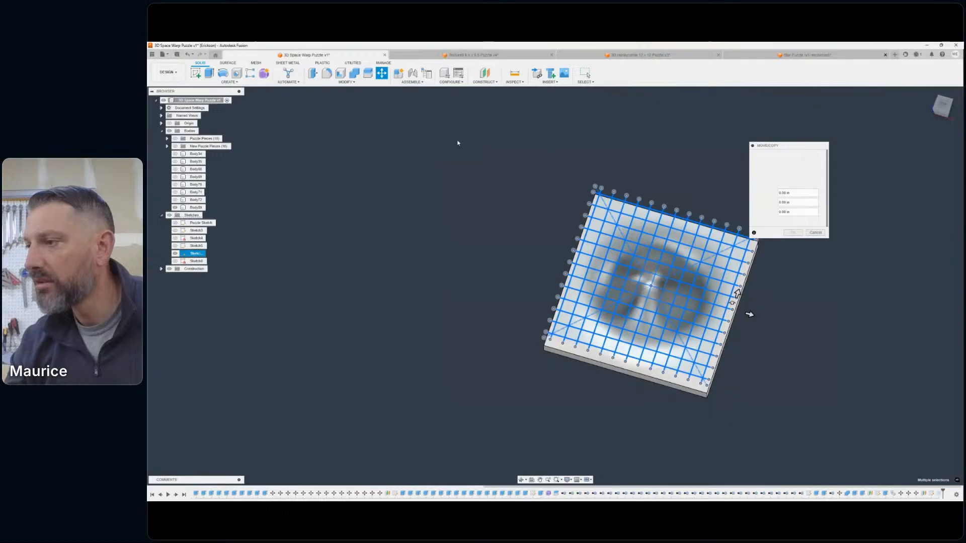
pyautogui.click(941, 116)
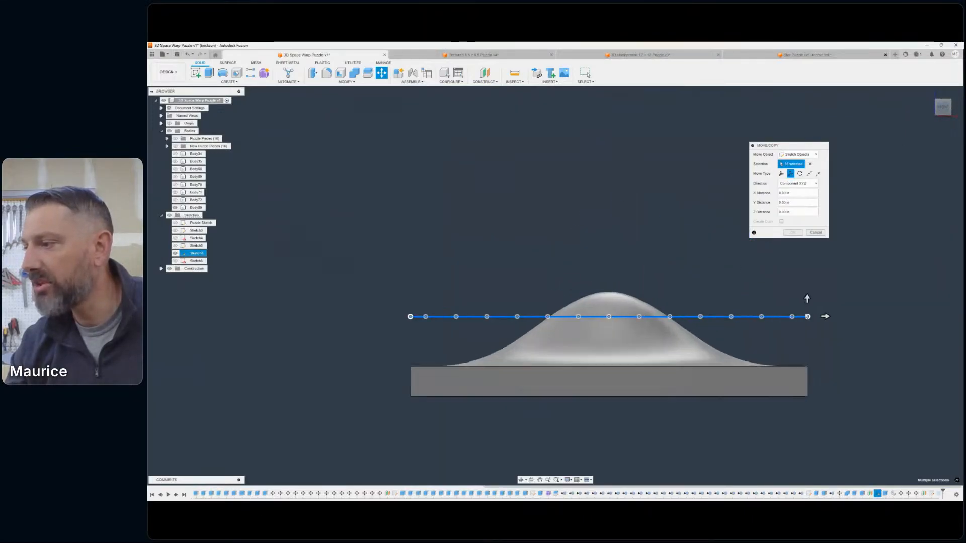
pyautogui.moveTo(807, 299); pyautogui.dragTo(807, 261)
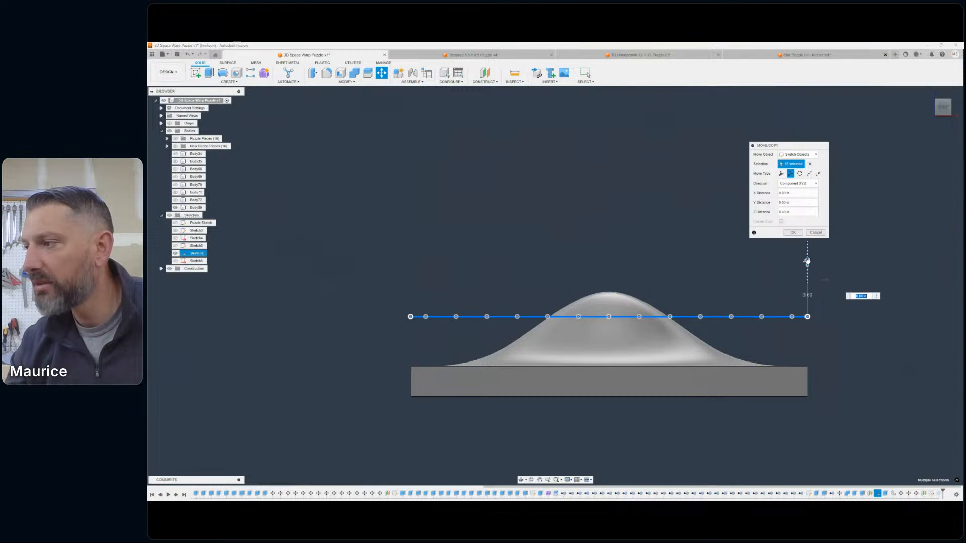
pyautogui.moveTo(792, 141); pyautogui.dragTo(764, 140)
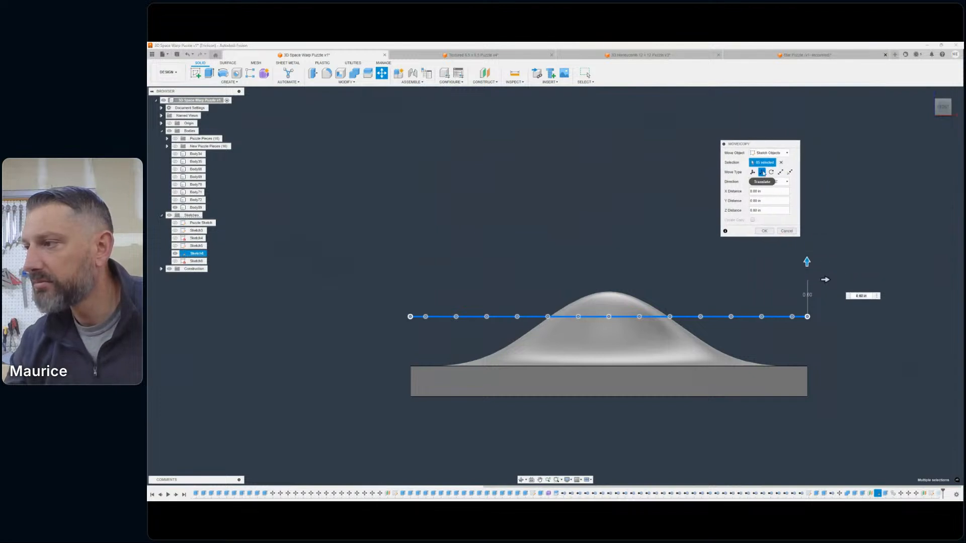
pyautogui.click(786, 232)
pyautogui.scroll(-1, 559, 228)
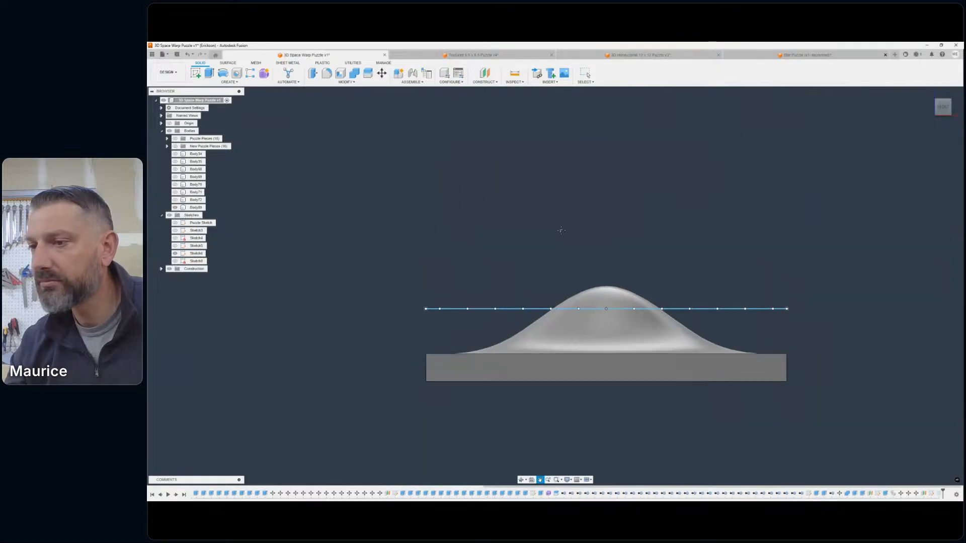
# - Open the grid sketch for editing, inspect its lines at an angle, and finish the sketch
pyautogui.moveTo(560, 228)
pyautogui.mouseDown(button='middle')
pyautogui.moveTo(593, 218)
pyautogui.moveTo(558, 218)
pyautogui.mouseUp(button='middle')
pyautogui.doubleClick(181, 254)
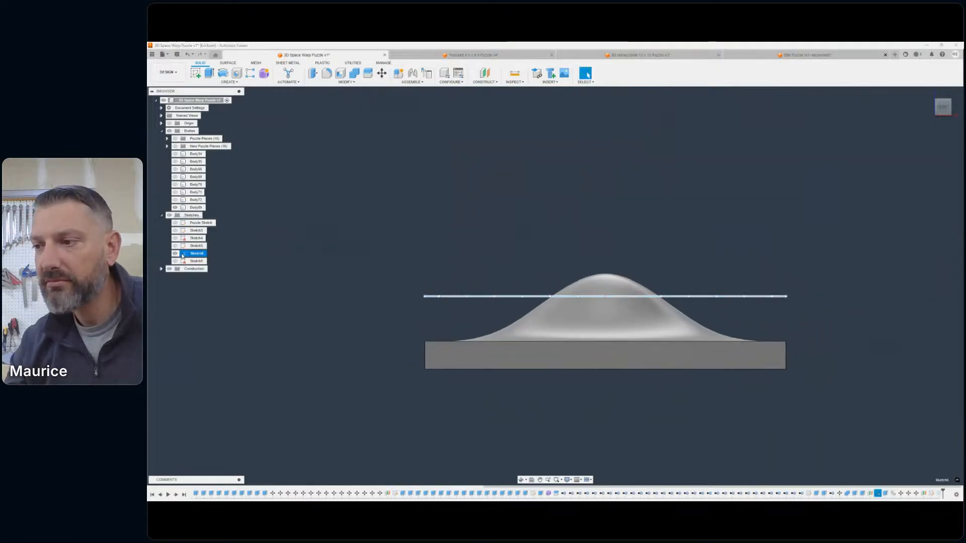
pyautogui.click(941, 110)
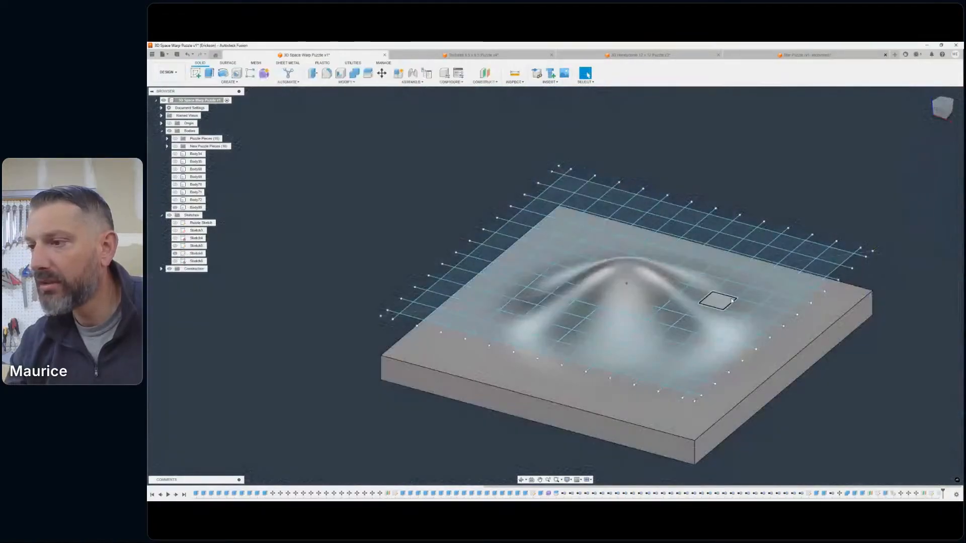
pyautogui.scroll(-2, 748, 280)
pyautogui.moveTo(748, 279); pyautogui.dragTo(714, 273, button='middle')
# - Show the last listed construction plane and check its height above the grid sketch and slab from the front and in isometric view
pyautogui.click(161, 269)
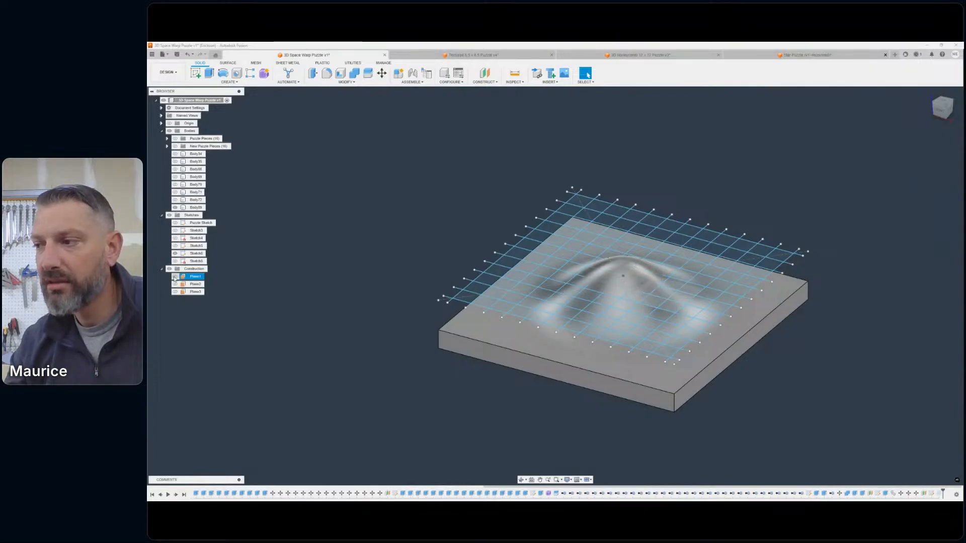
pyautogui.click(175, 292)
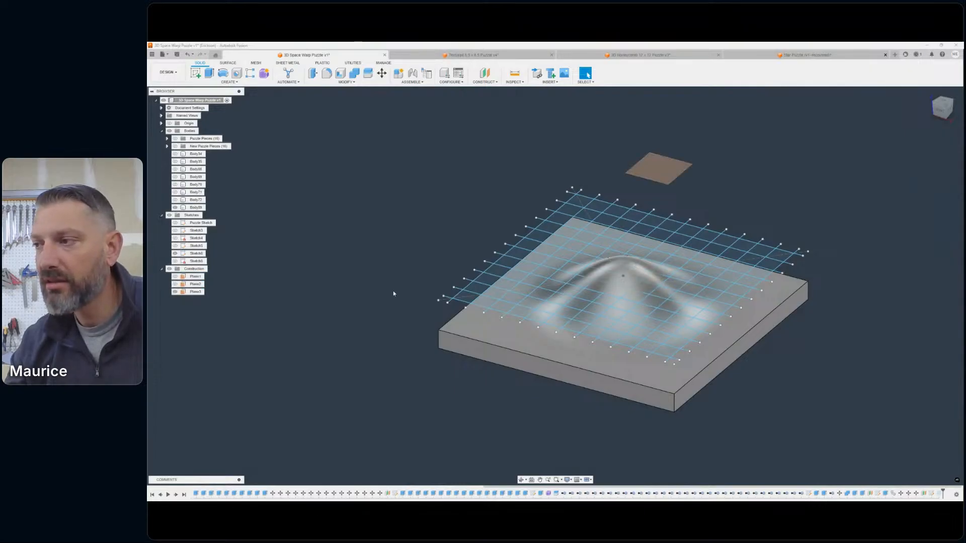
pyautogui.click(938, 110)
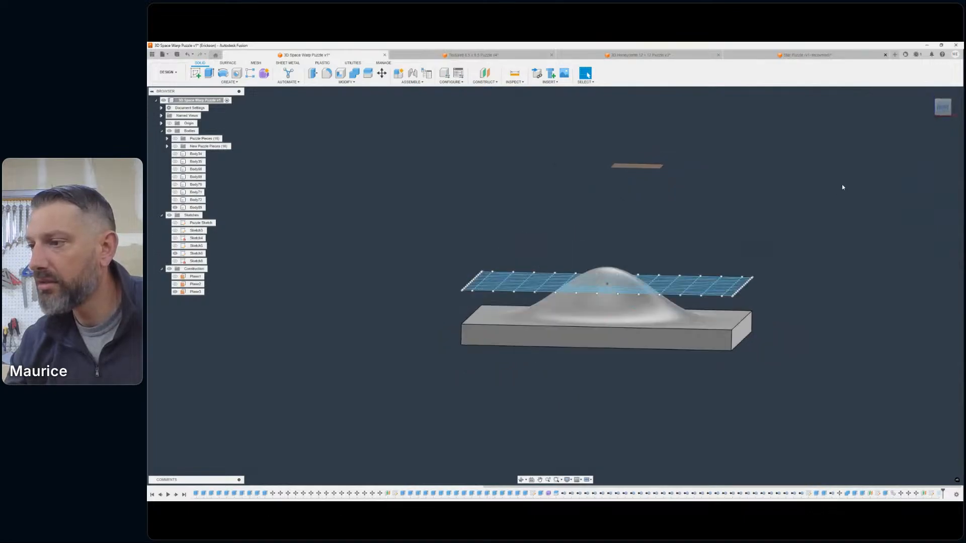
pyautogui.moveTo(943, 112); pyautogui.dragTo(917, 143)
pyautogui.scroll(-1, 730, 229)
pyautogui.moveTo(726, 230)
pyautogui.mouseDown(button='middle')
pyautogui.moveTo(739, 217)
pyautogui.moveTo(710, 235)
pyautogui.mouseUp(button='middle')
pyautogui.scroll(1, 709, 235)
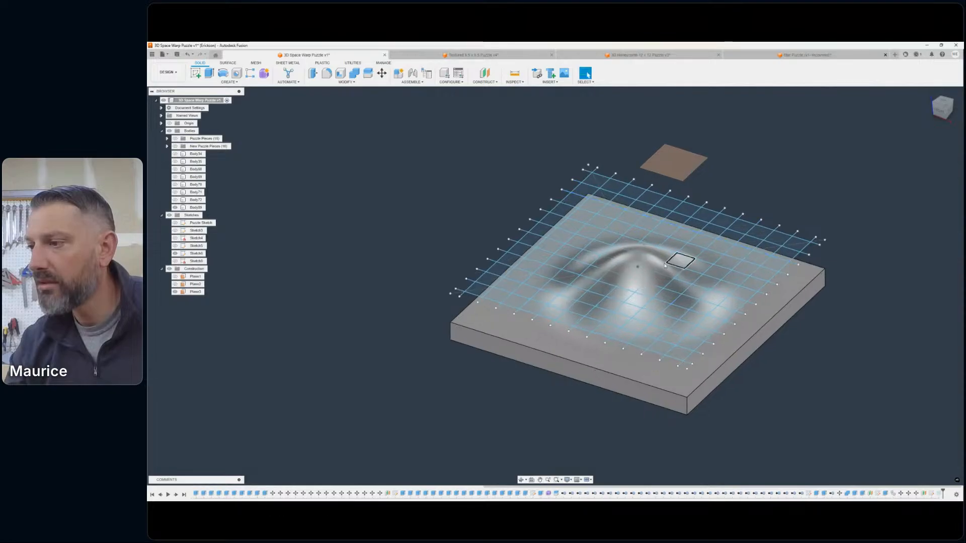
pyautogui.scroll(5, 674, 259)
pyautogui.scroll(-8, 685, 257)
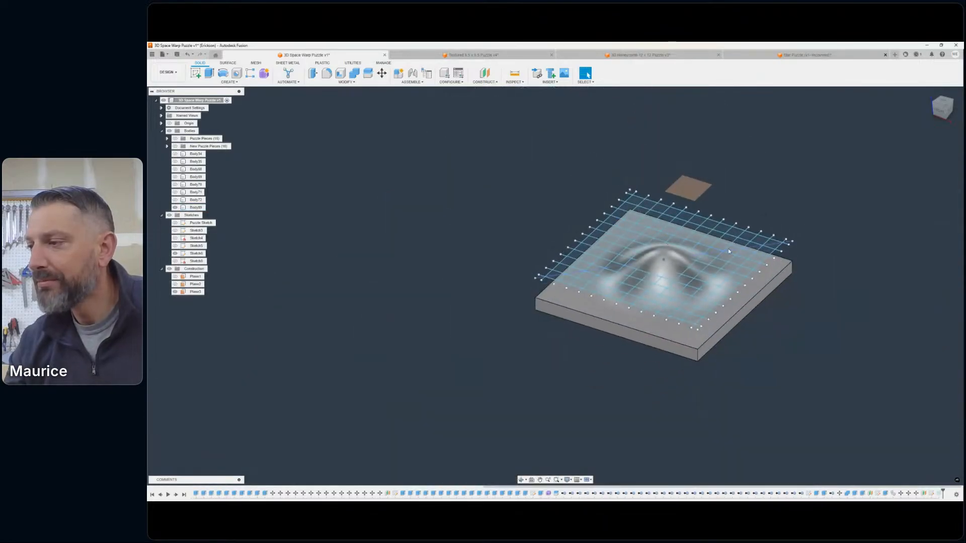
pyautogui.moveTo(813, 209); pyautogui.dragTo(782, 210, button='middle')
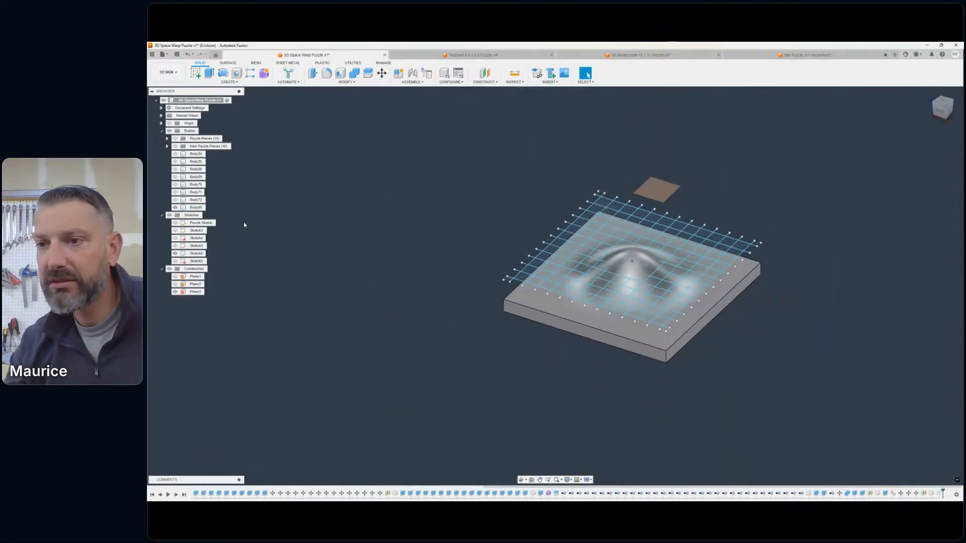
# - Edit the second listed construction plane's offset distance to raise the grid sketch clear above the slab's bump
pyautogui.click(188, 285)
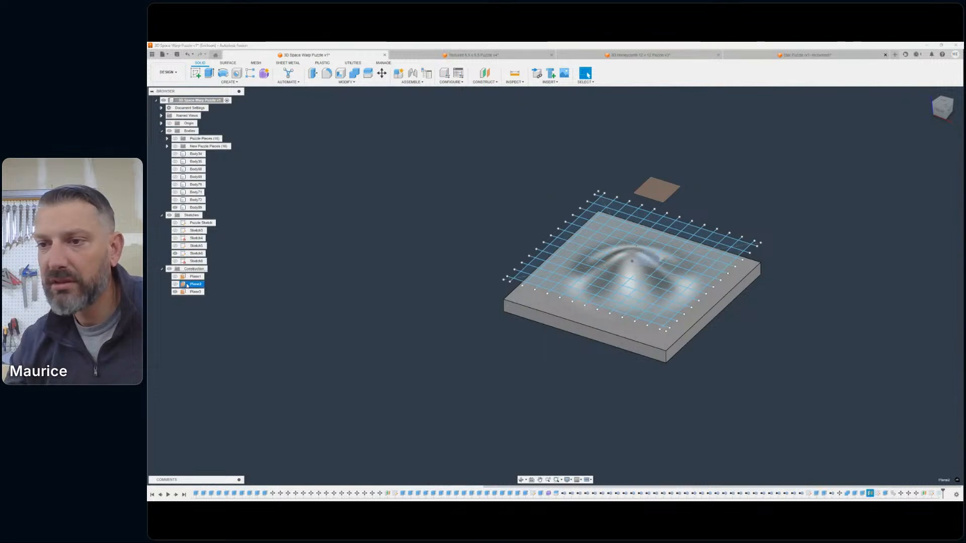
pyautogui.rightClick(187, 285)
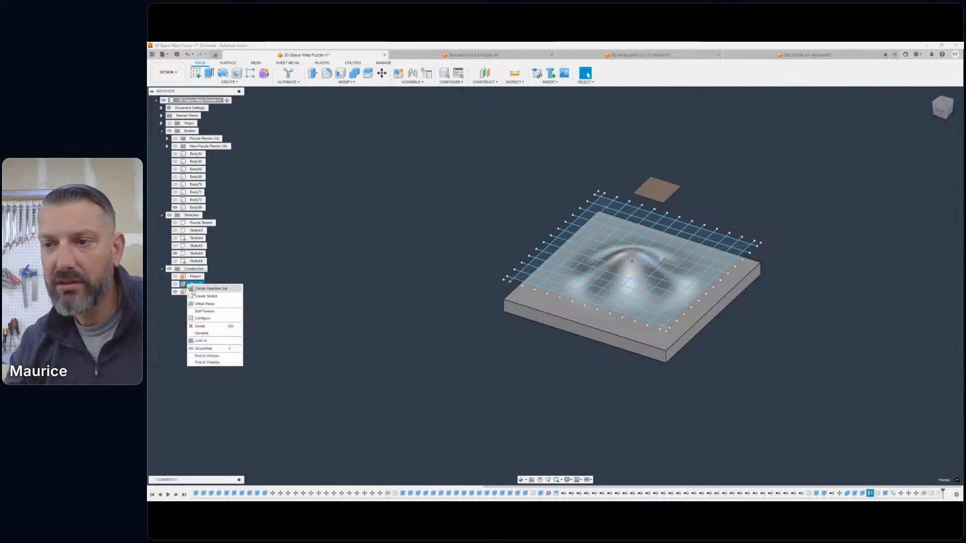
pyautogui.click(204, 311)
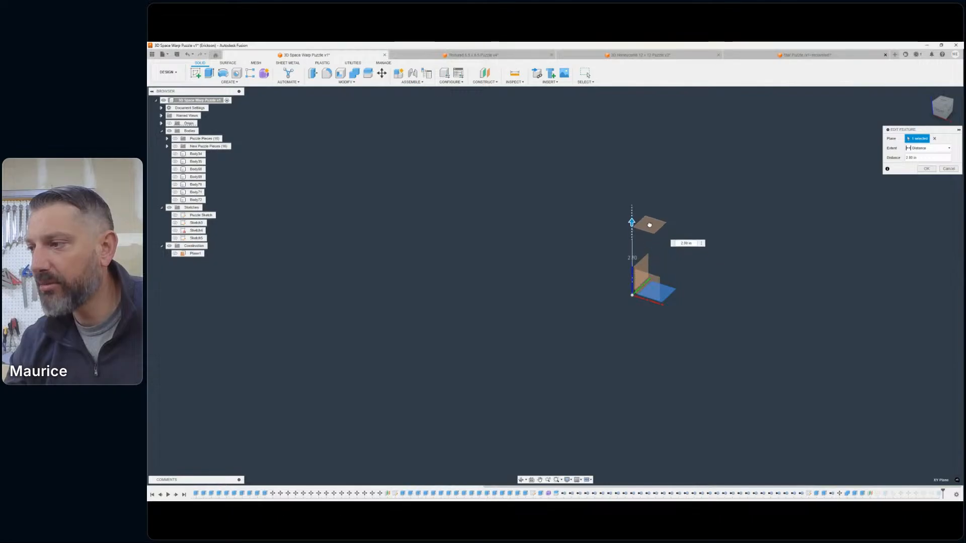
pyautogui.click(925, 169)
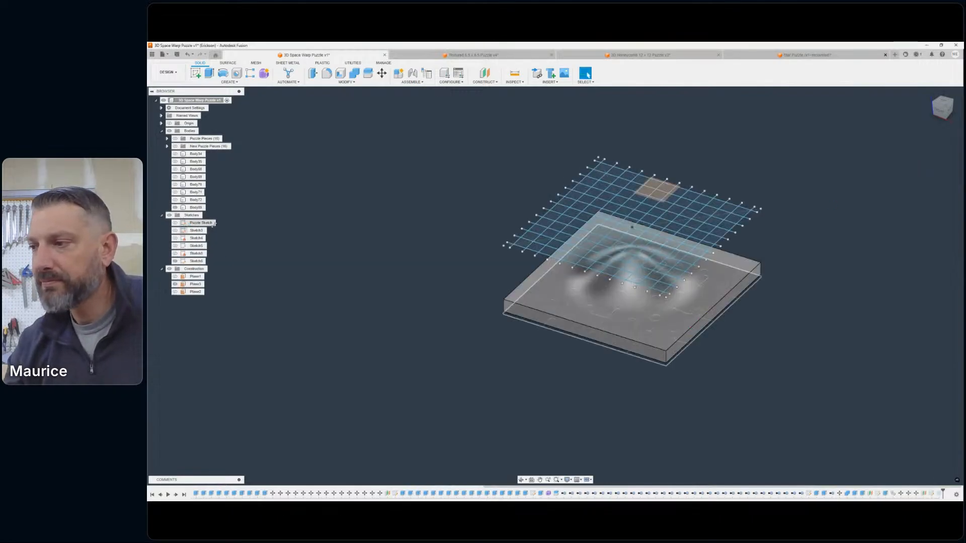
pyautogui.click(940, 114)
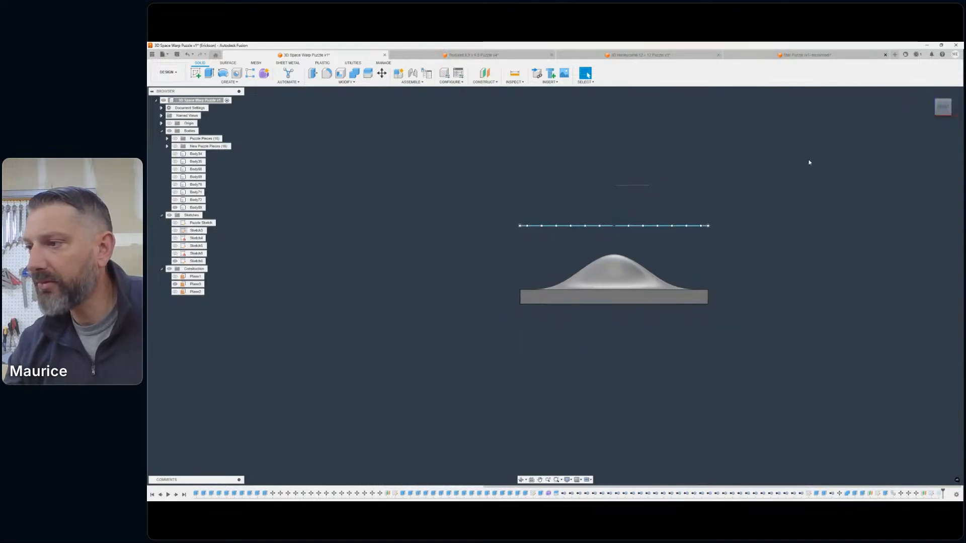
pyautogui.scroll(3, 607, 239)
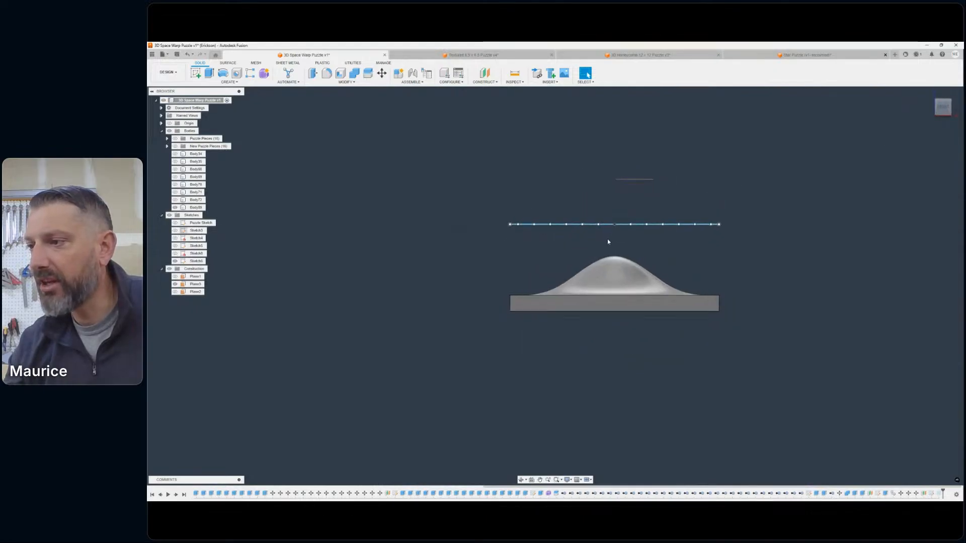
# - Return to the Manufacture workspace and collapse the model tree so the setups and their operations are easily reachable
pyautogui.click(162, 270)
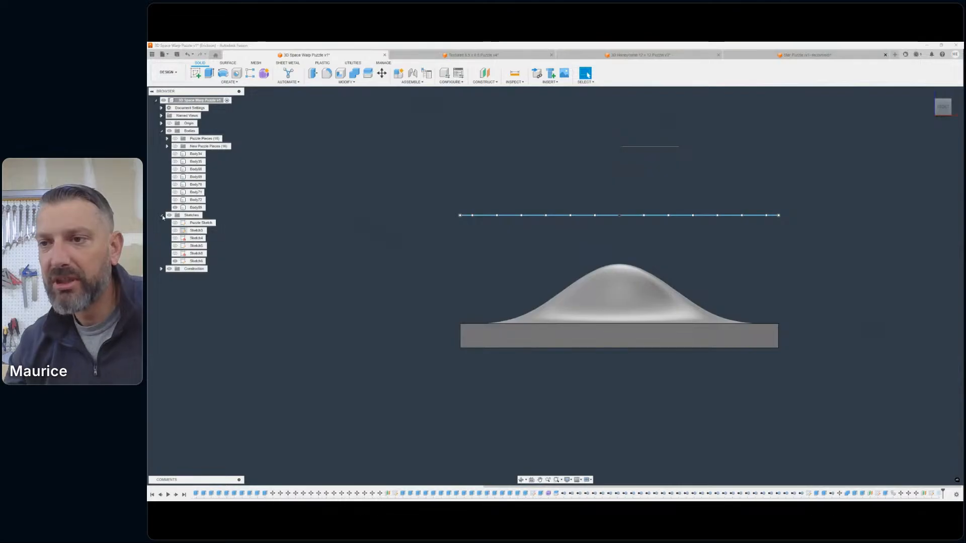
pyautogui.click(161, 216)
pyautogui.click(180, 72)
pyautogui.click(168, 144)
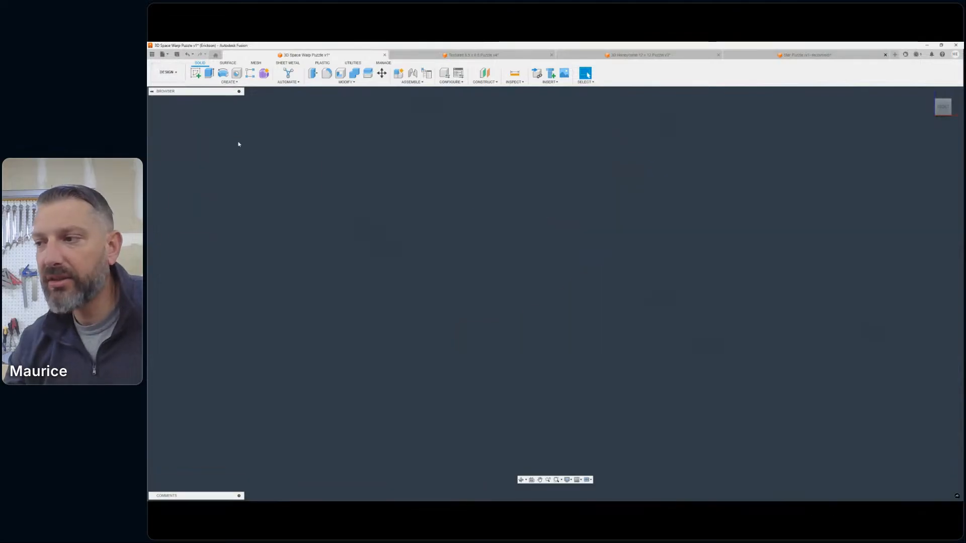
pyautogui.click(948, 107)
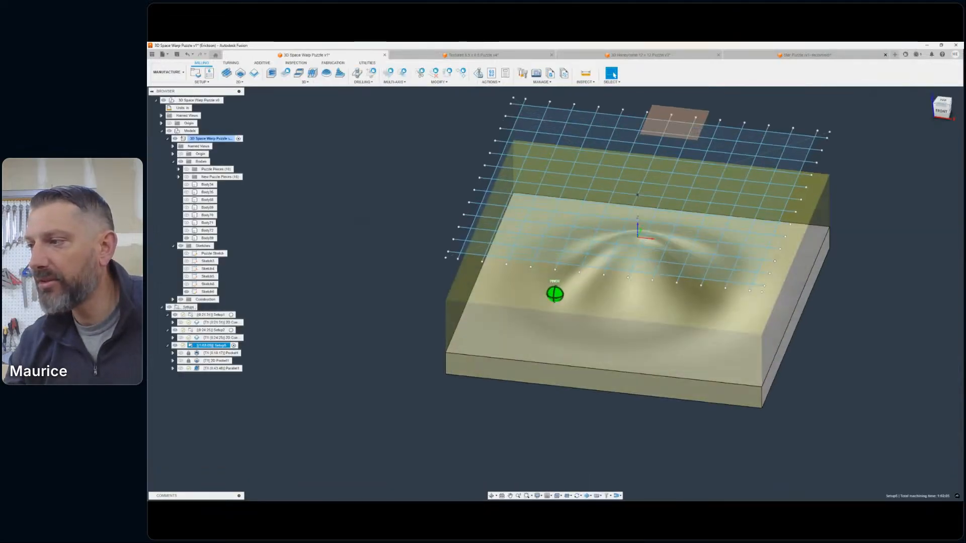
pyautogui.click(160, 406)
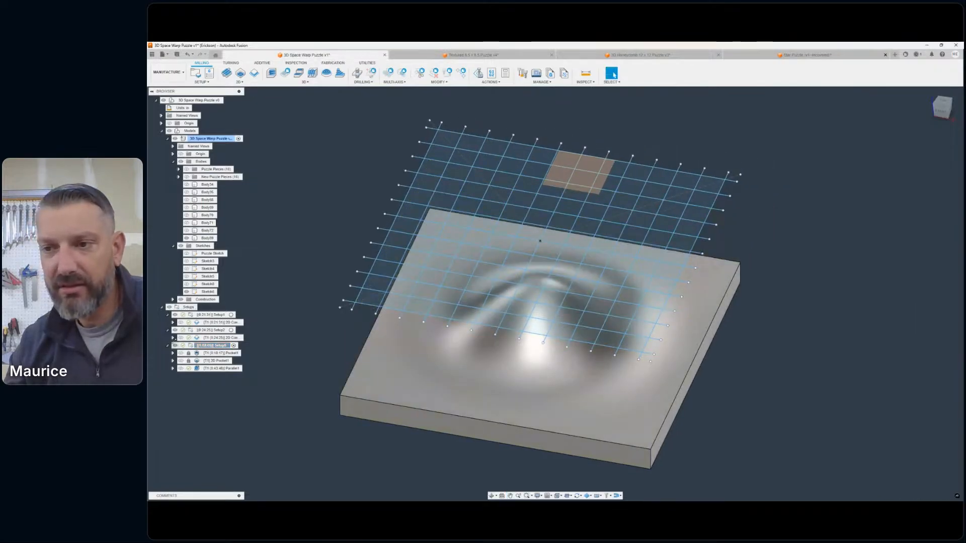
pyautogui.click(161, 131)
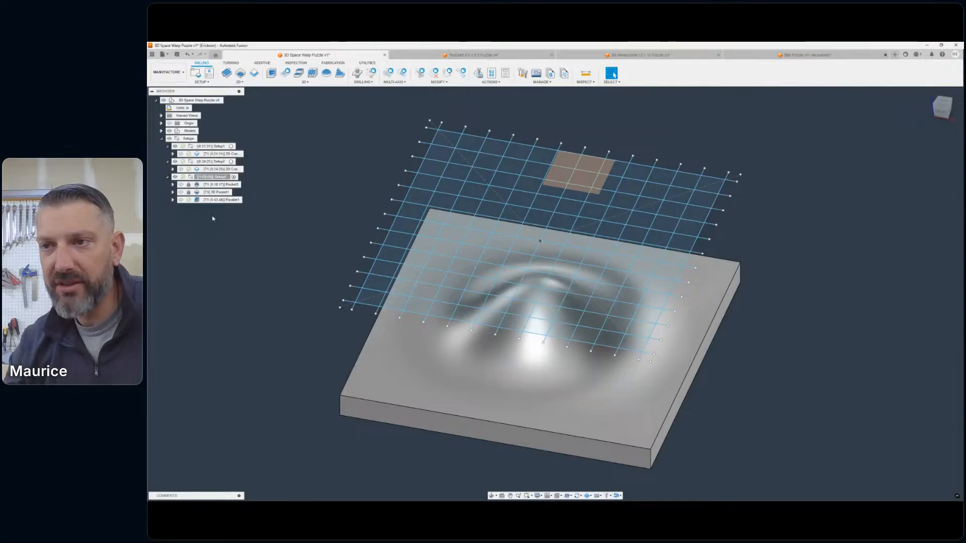
# - Start a 3D Project toolpath operation in the slab's setup for projecting the grid sketch
pyautogui.click(304, 82)
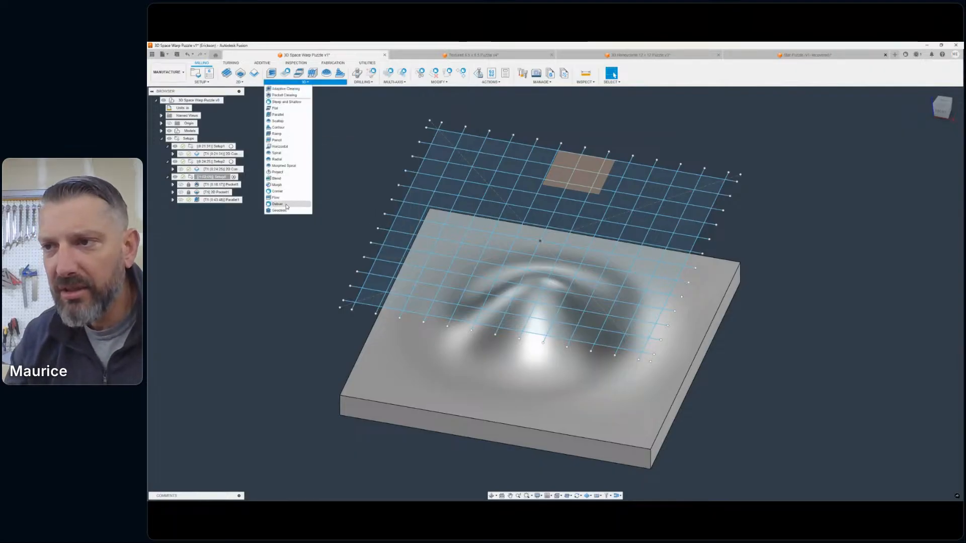
pyautogui.click(277, 172)
pyautogui.scroll(-1, 592, 200)
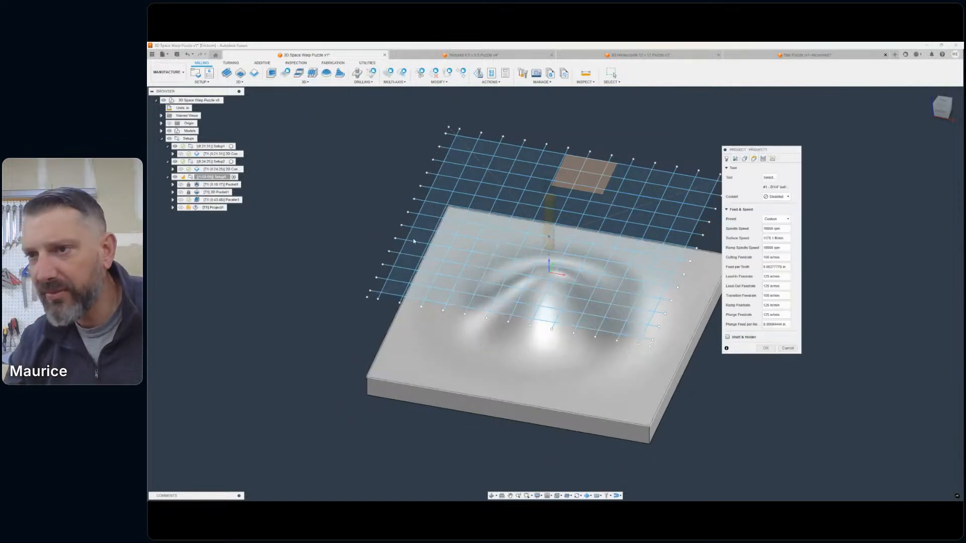
# - Switch to the Design workspace and hide the construction plane shown above the grid sketch
pyautogui.click(168, 72)
pyautogui.click(177, 88)
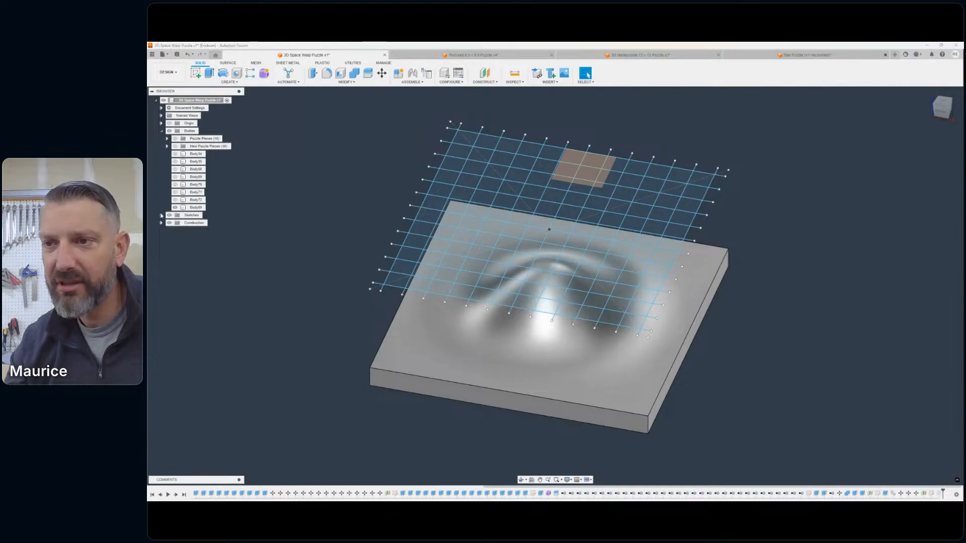
pyautogui.click(161, 216)
pyautogui.click(176, 261)
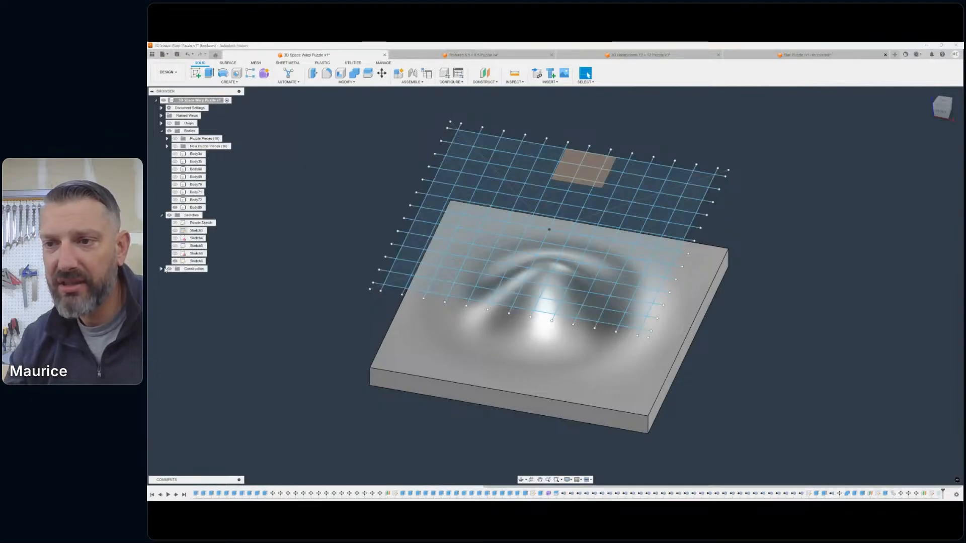
pyautogui.click(162, 269)
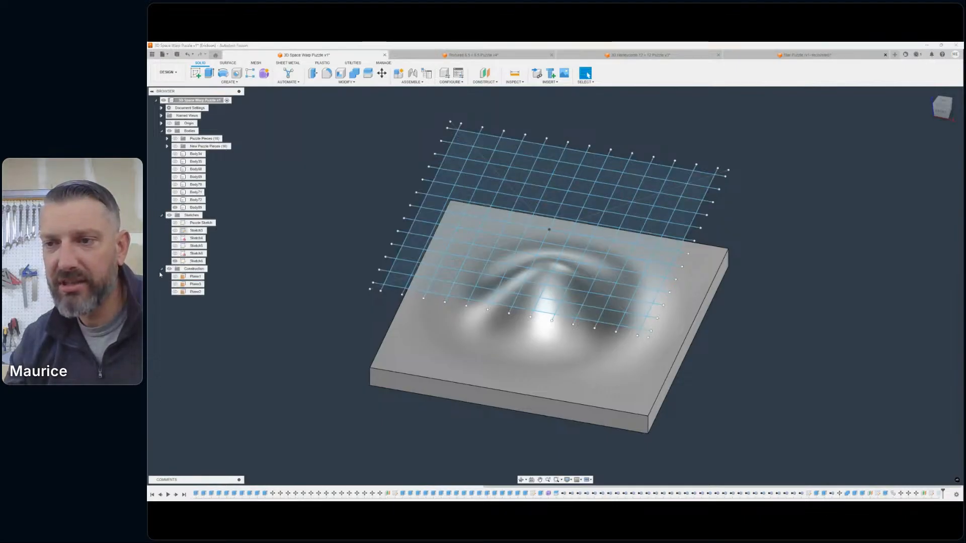
# - Collapse the construction, sketches and bodies folders and return to the Manufacture workspace
pyautogui.click(162, 268)
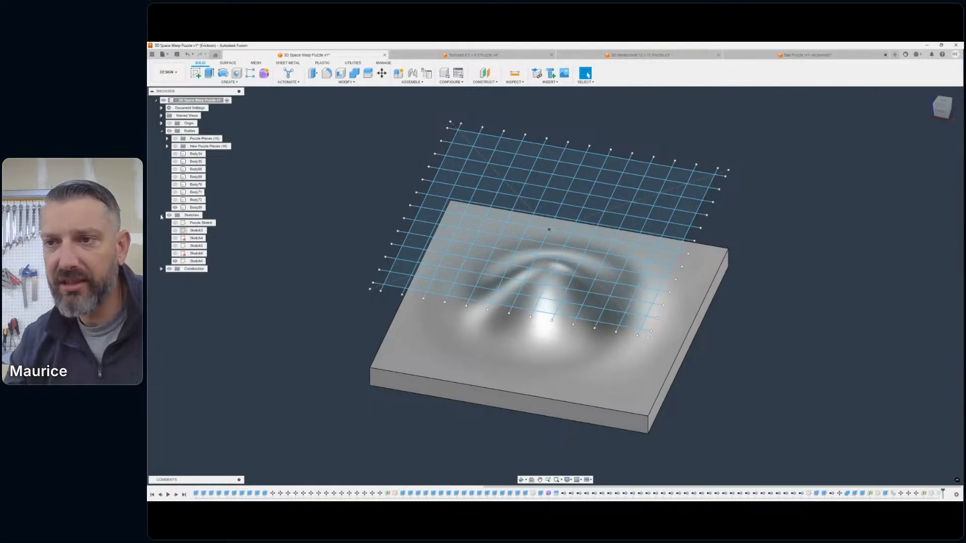
pyautogui.click(161, 215)
pyautogui.click(161, 131)
pyautogui.click(168, 72)
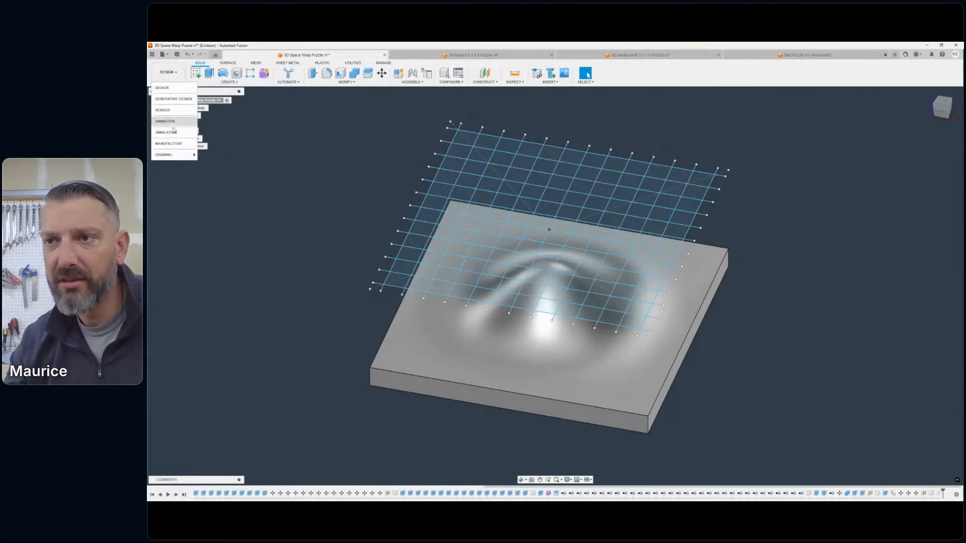
pyautogui.click(179, 146)
# - Start a 3D Project operation in the slab's setup with the 1/4" 30 Degree Engraving tool and set its coolant to Disabled
pyautogui.scroll(-3, 595, 264)
pyautogui.moveTo(660, 240); pyautogui.dragTo(701, 246, button='middle')
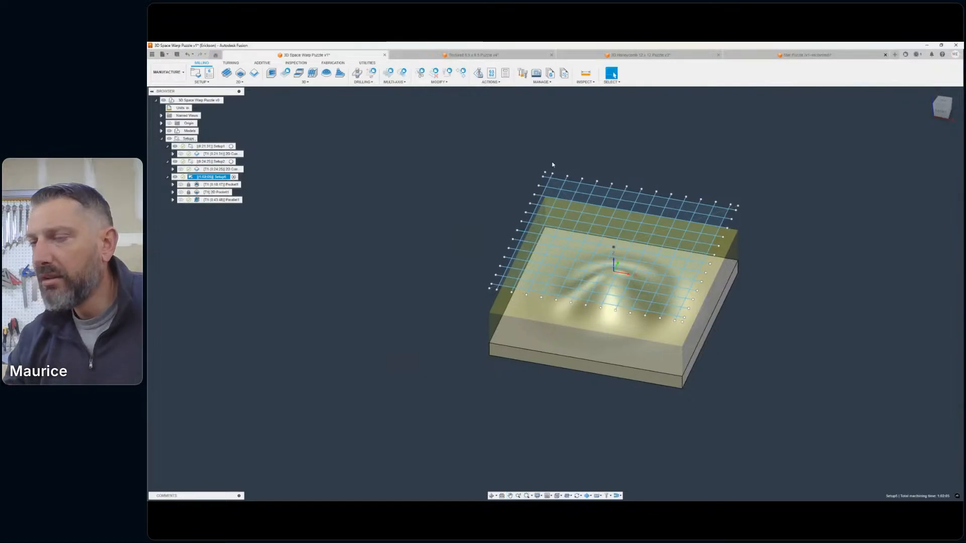
pyautogui.click(305, 82)
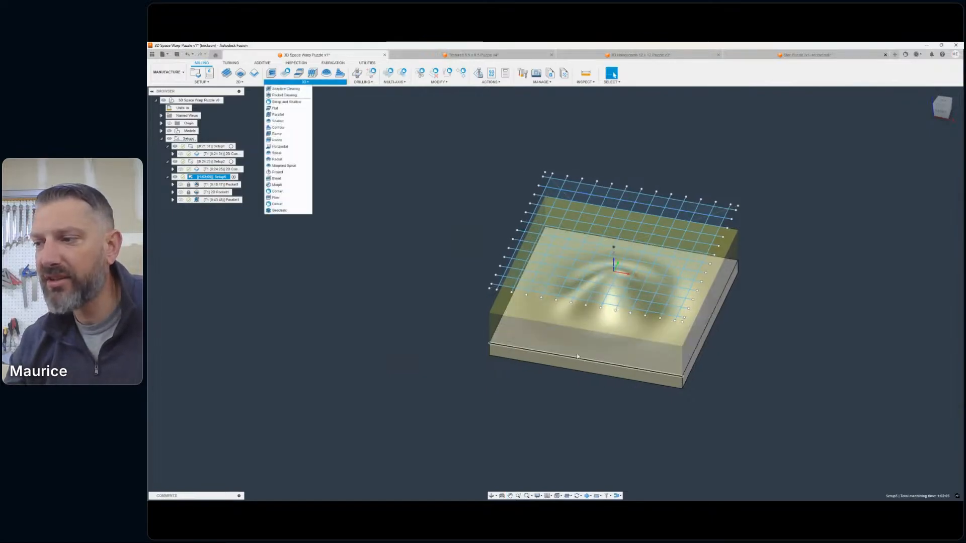
pyautogui.click(278, 172)
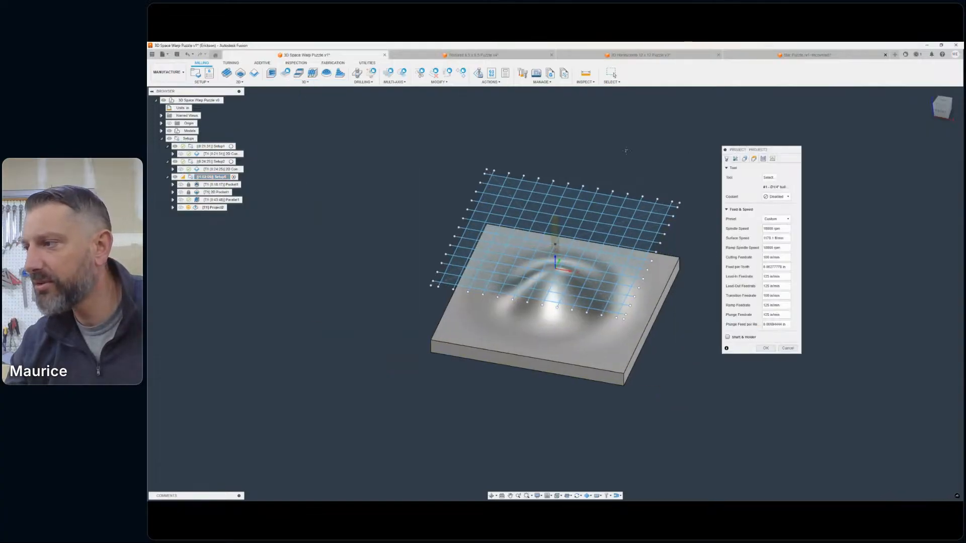
pyautogui.click(767, 178)
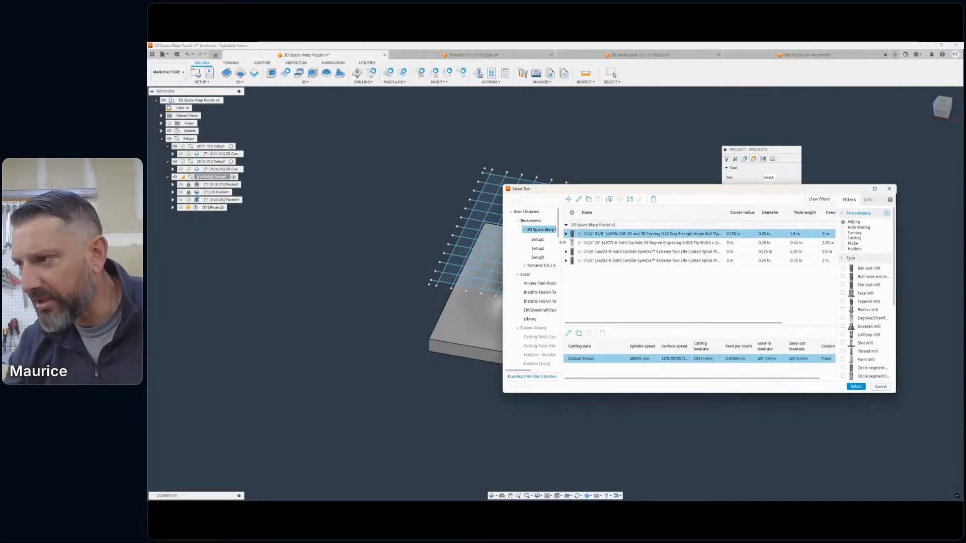
pyautogui.click(597, 282)
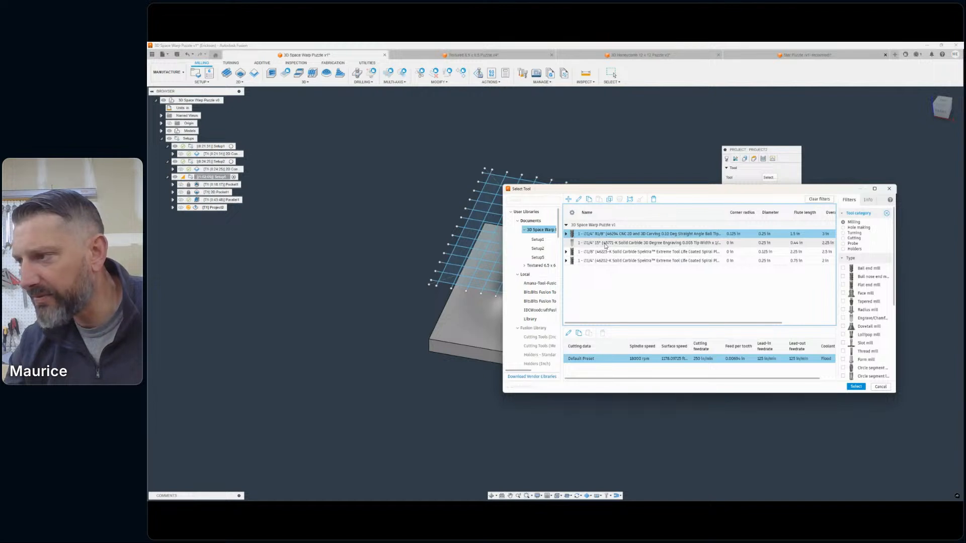
pyautogui.doubleClick(605, 243)
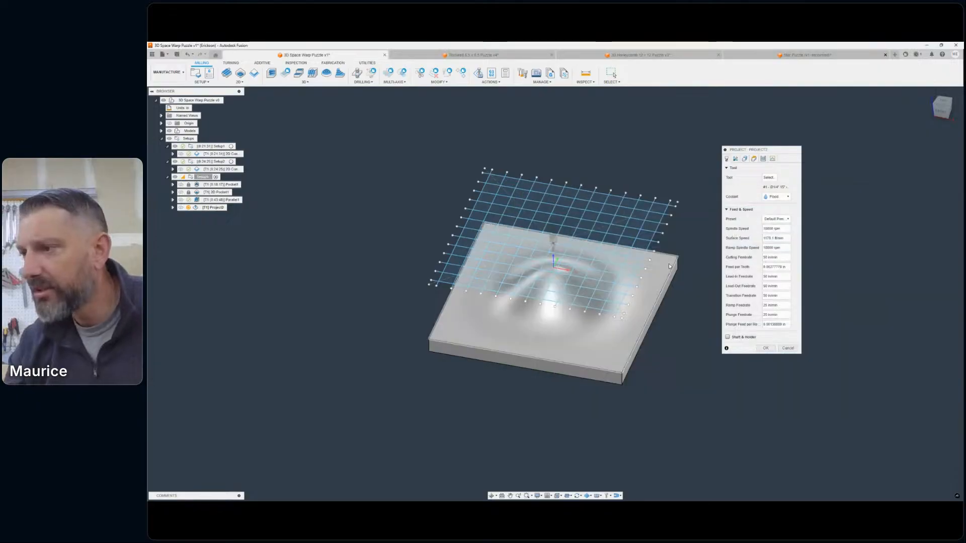
pyautogui.click(776, 196)
pyautogui.click(778, 206)
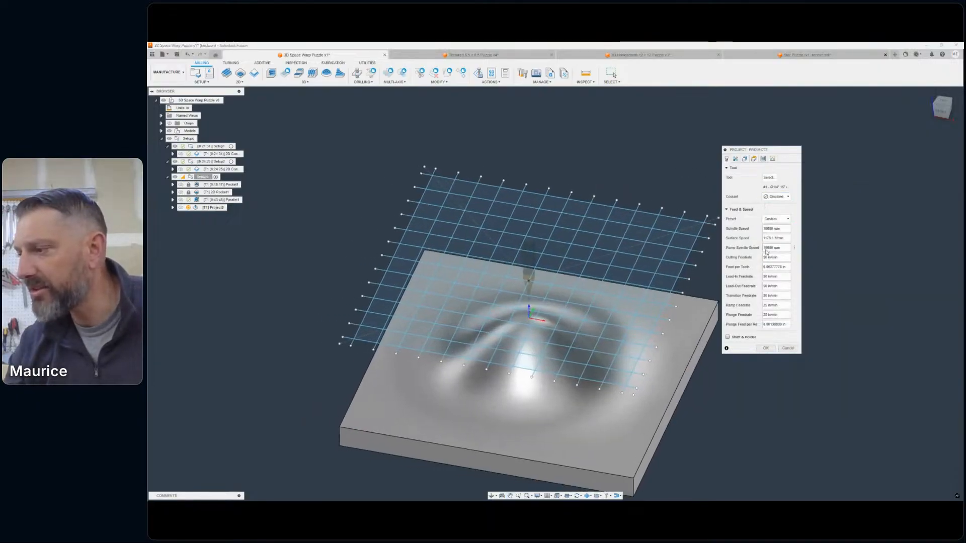
# - Select the slab's top outer edge as a closed chain for the Project operation's curve geometry
pyautogui.click(744, 158)
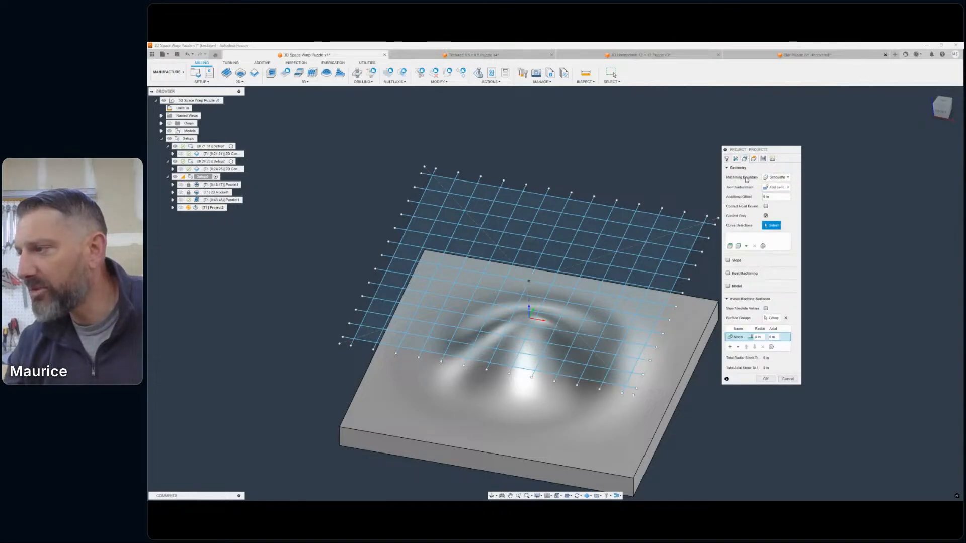
pyautogui.moveTo(715, 308); pyautogui.dragTo(645, 258, button='middle')
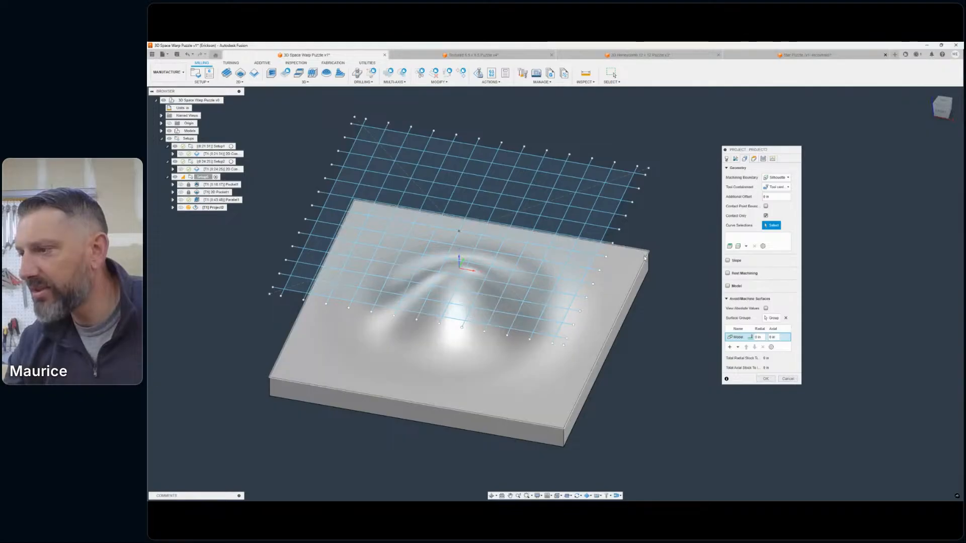
pyautogui.click(645, 258)
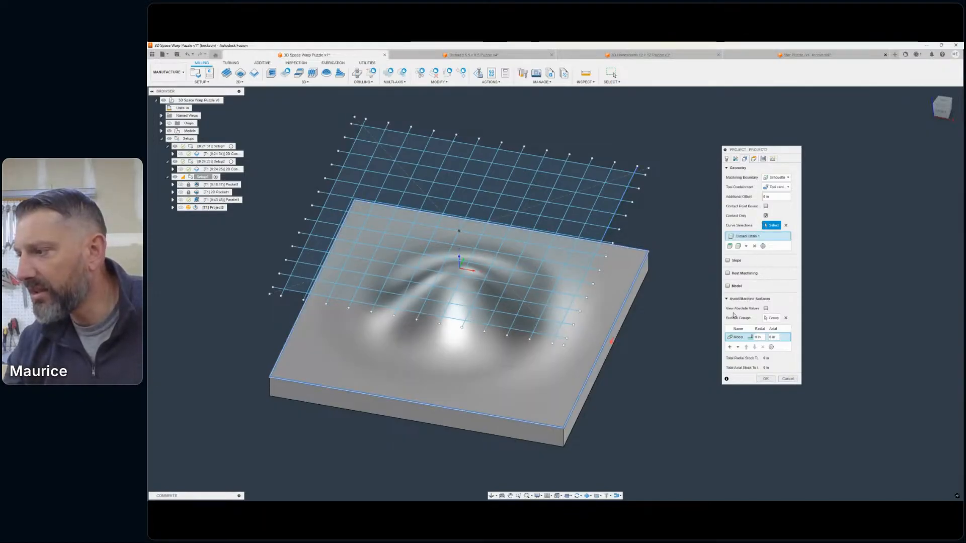
pyautogui.click(726, 299)
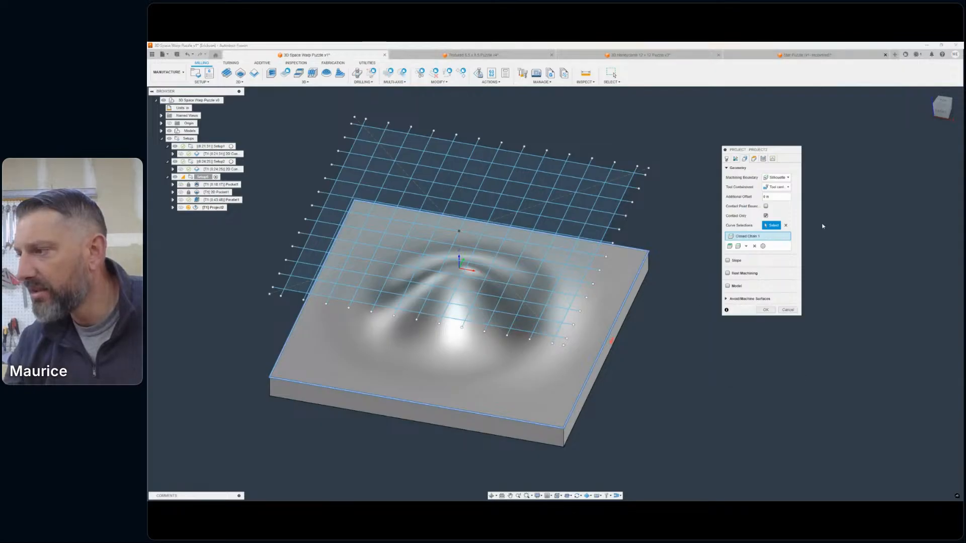
# - Add a Sketch Profiles selection to the Project operation's curves using the raised grid sketch
pyautogui.click(747, 247)
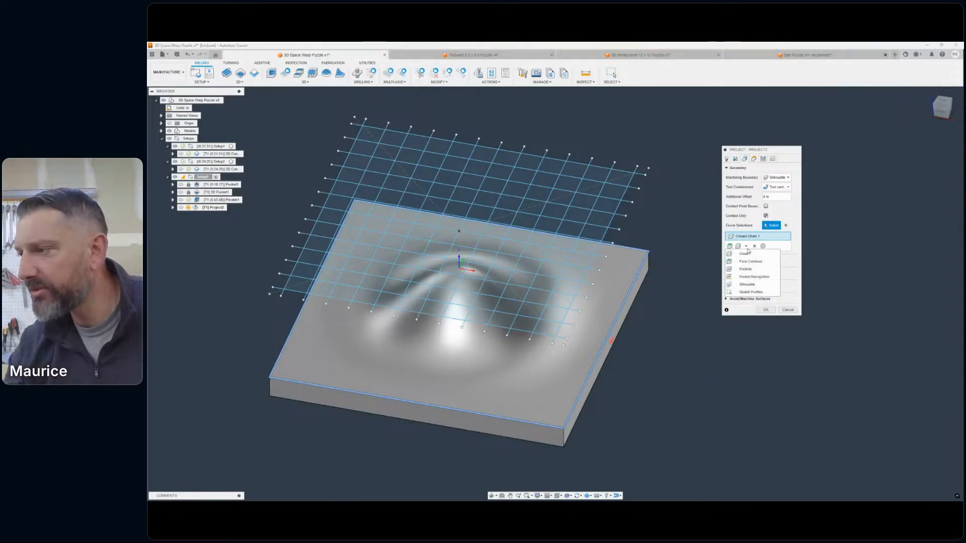
pyautogui.click(750, 292)
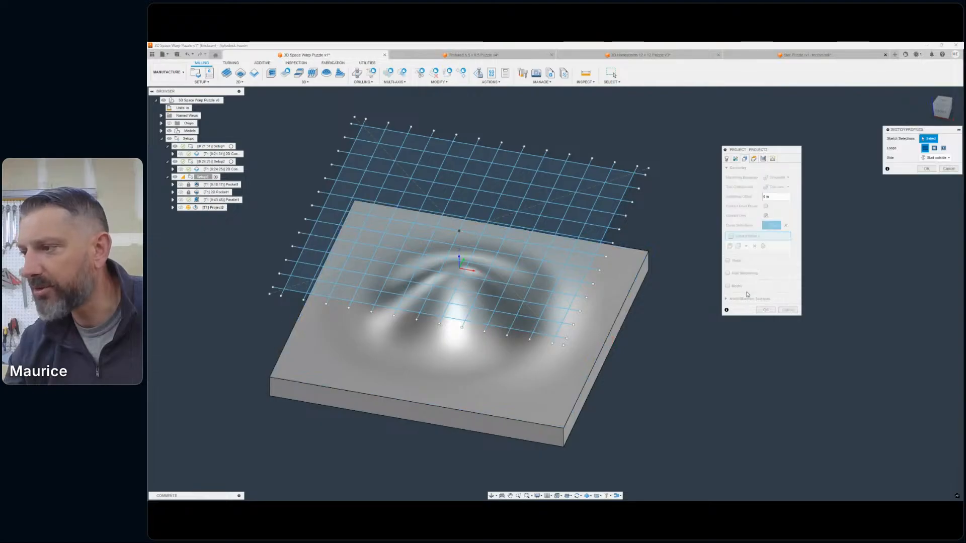
pyautogui.click(161, 131)
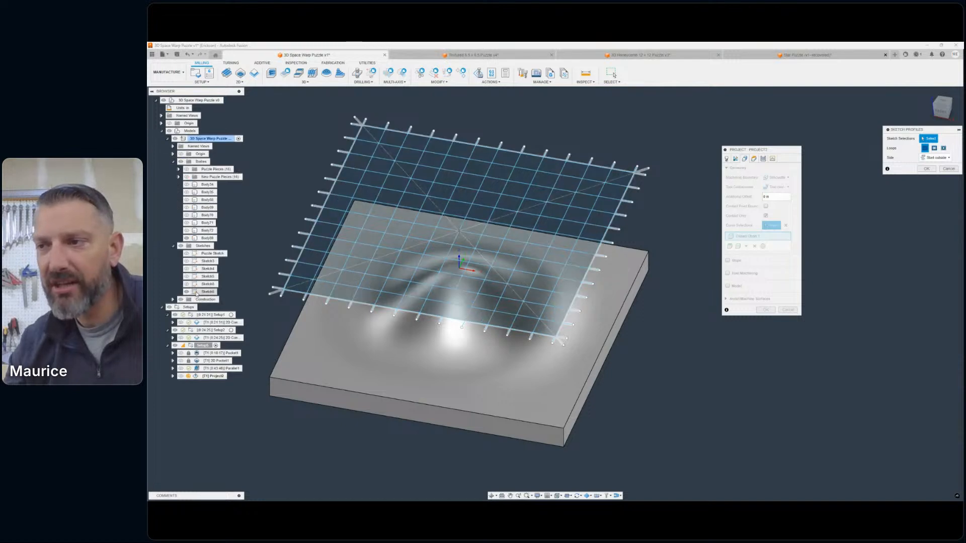
pyautogui.click(207, 291)
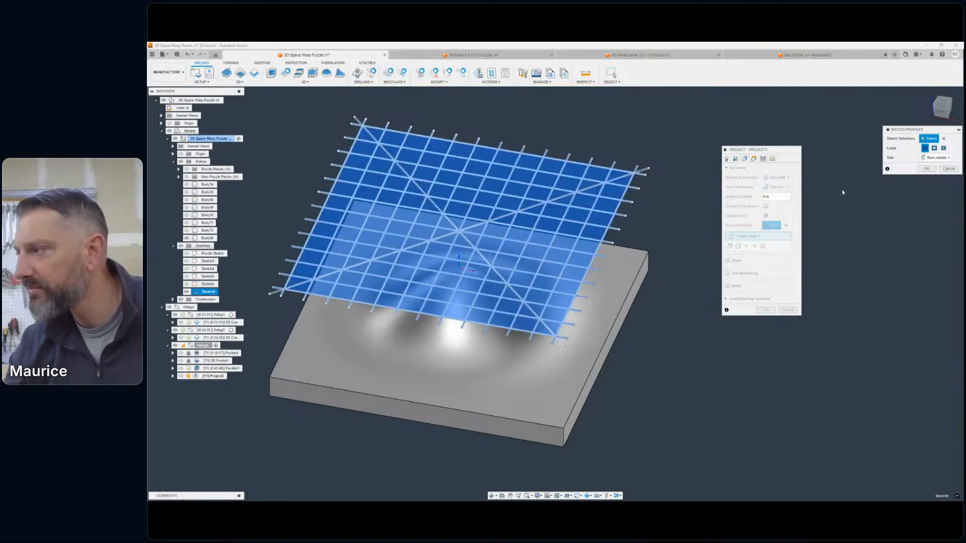
pyautogui.click(926, 169)
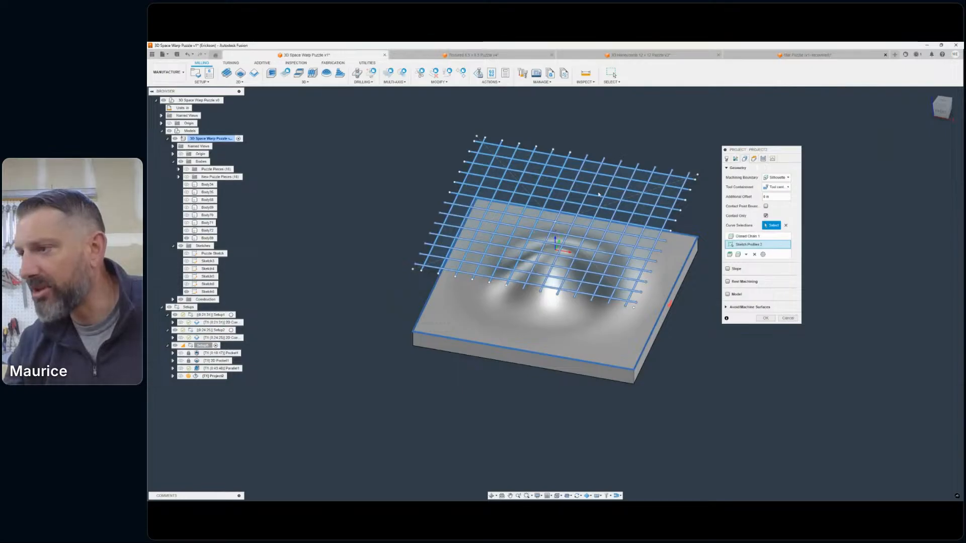
pyautogui.moveTo(622, 174); pyautogui.dragTo(566, 182, button='middle')
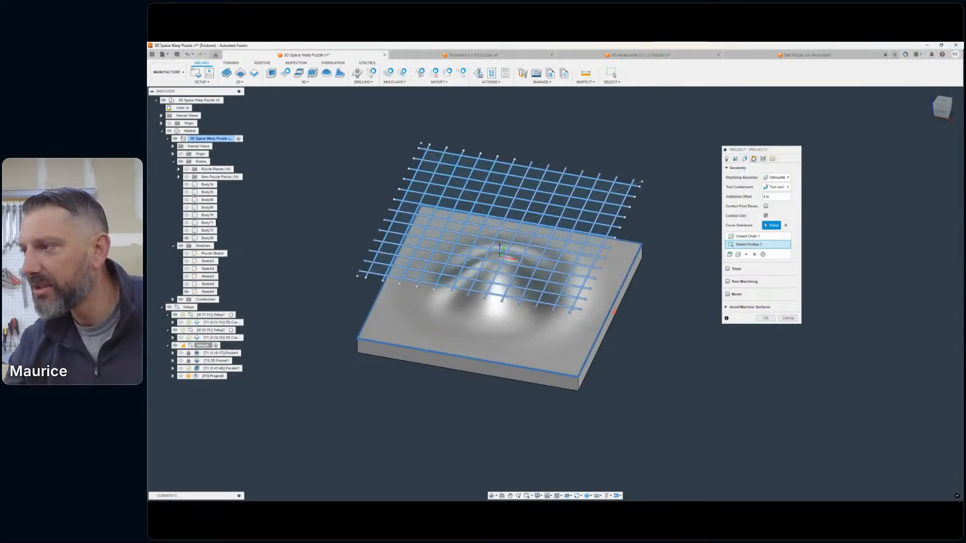
# - Review the Project operation's passes, set its retraction policy to Minimum retraction and generate the toolpath
pyautogui.click(753, 158)
pyautogui.click(763, 158)
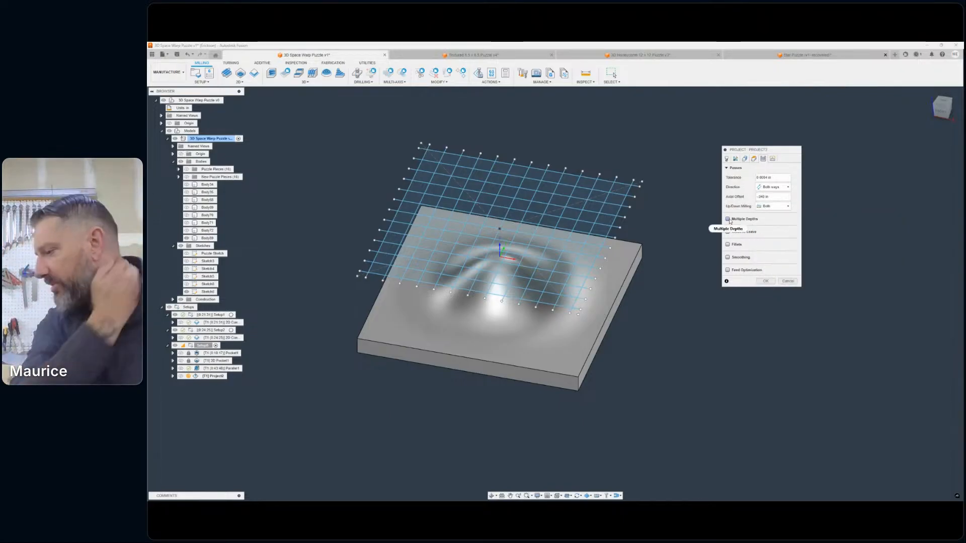
pyautogui.moveTo(730, 221)
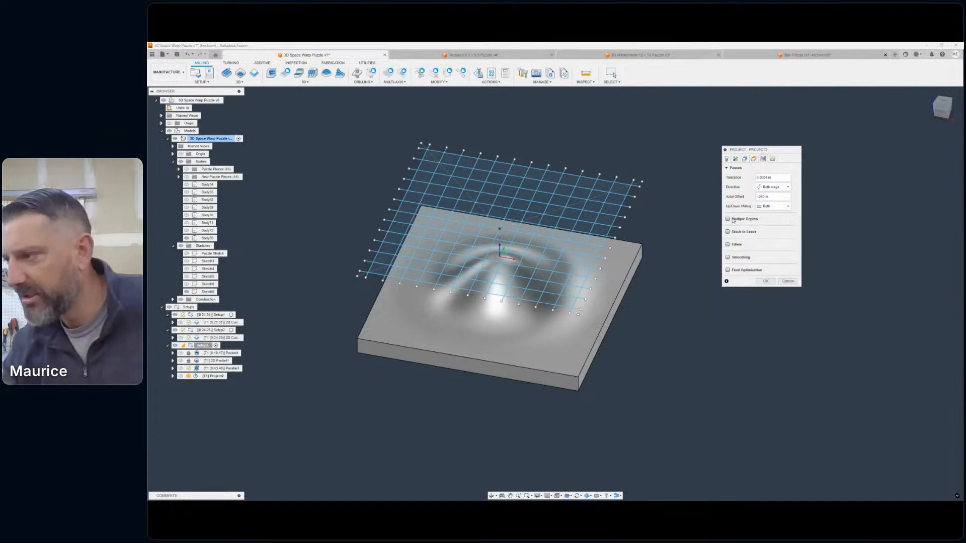
pyautogui.click(772, 159)
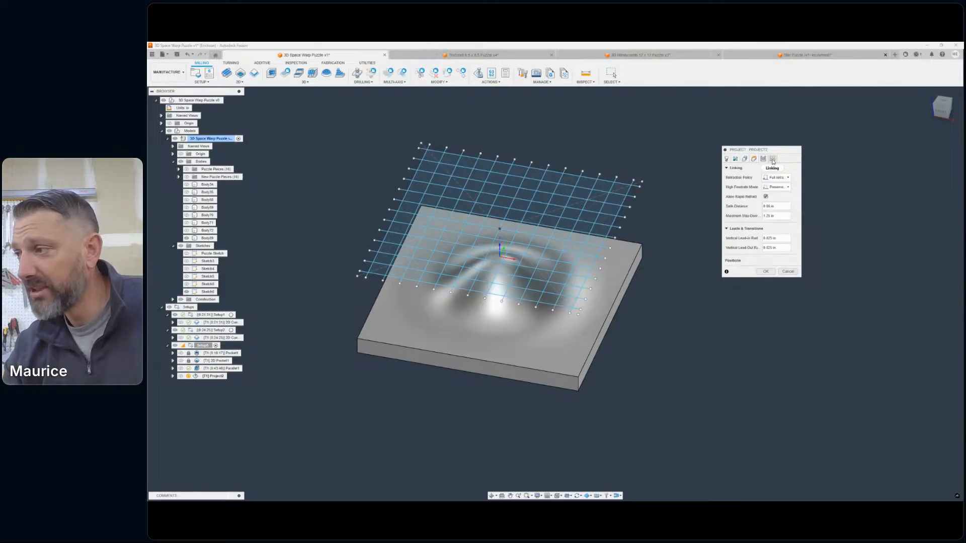
pyautogui.click(775, 178)
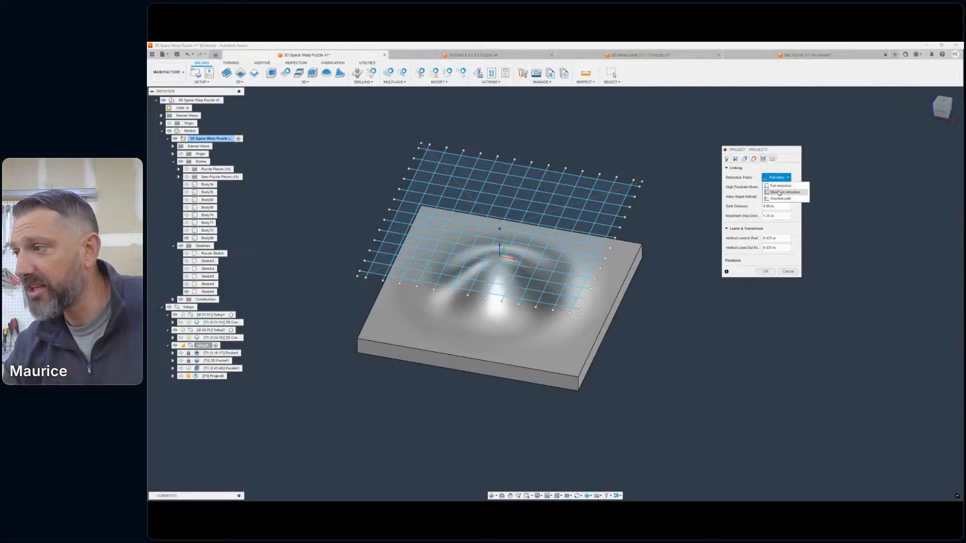
pyautogui.click(779, 193)
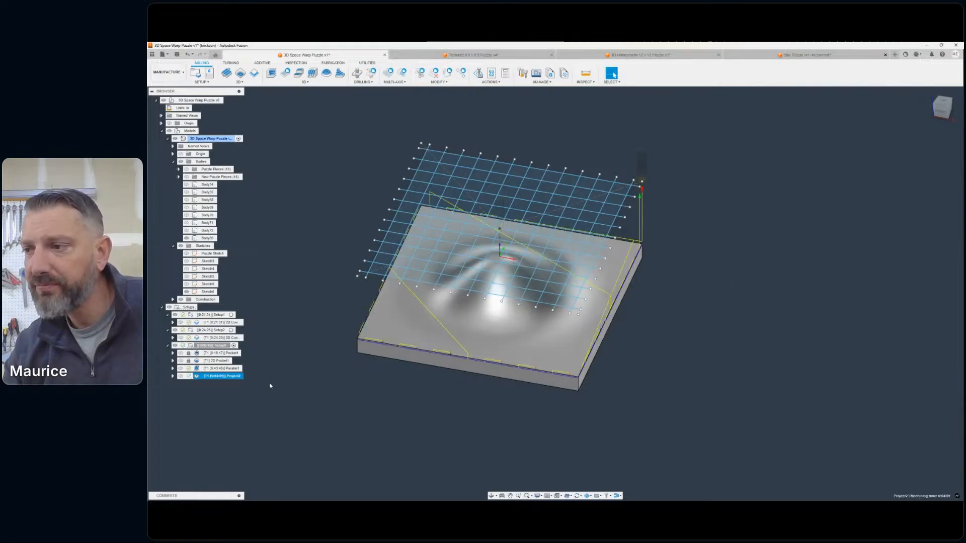
# - Hide the raised grid sketch and the slab body, leaving the model tree collapsed so the toolpath is unobstructed
pyautogui.moveTo(654, 309); pyautogui.dragTo(714, 314, button='middle')
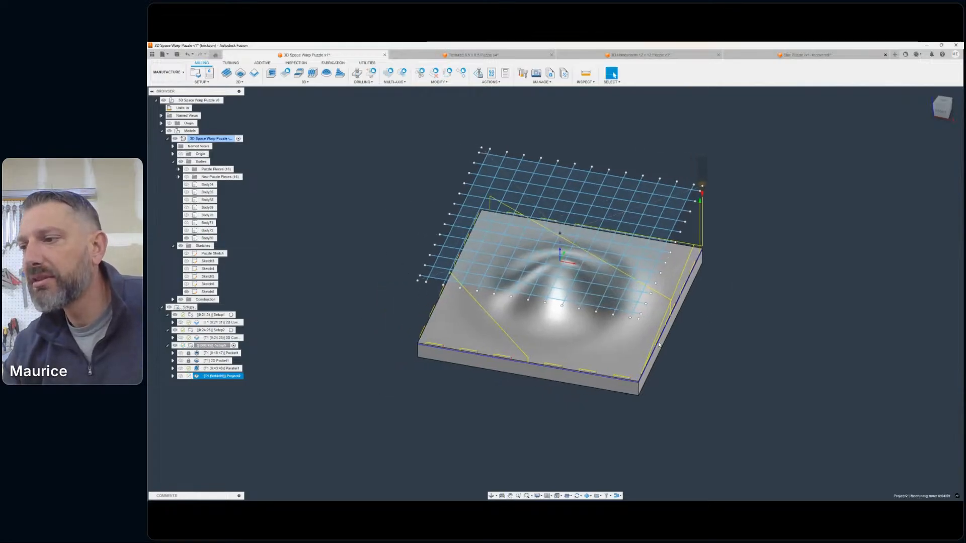
pyautogui.scroll(3, 540, 386)
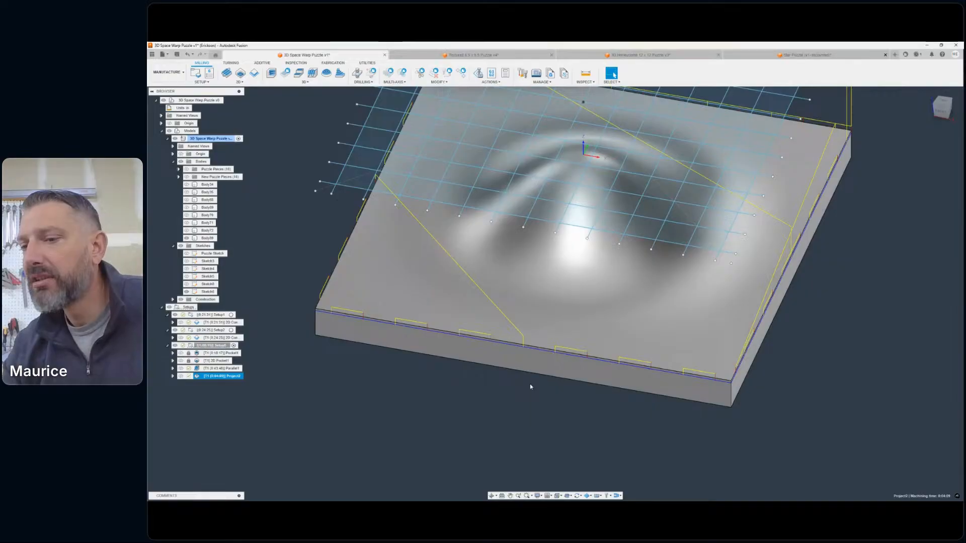
pyautogui.scroll(-3, 530, 386)
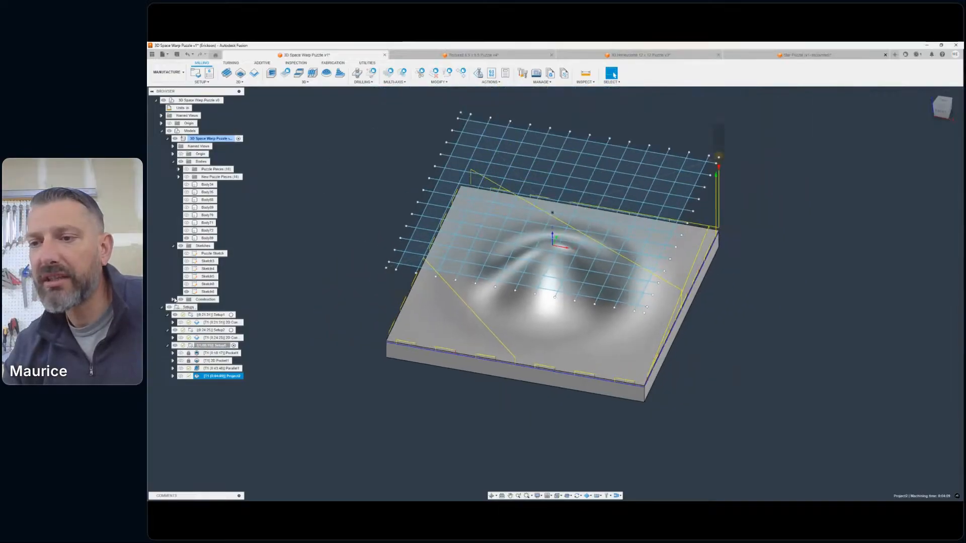
pyautogui.click(162, 131)
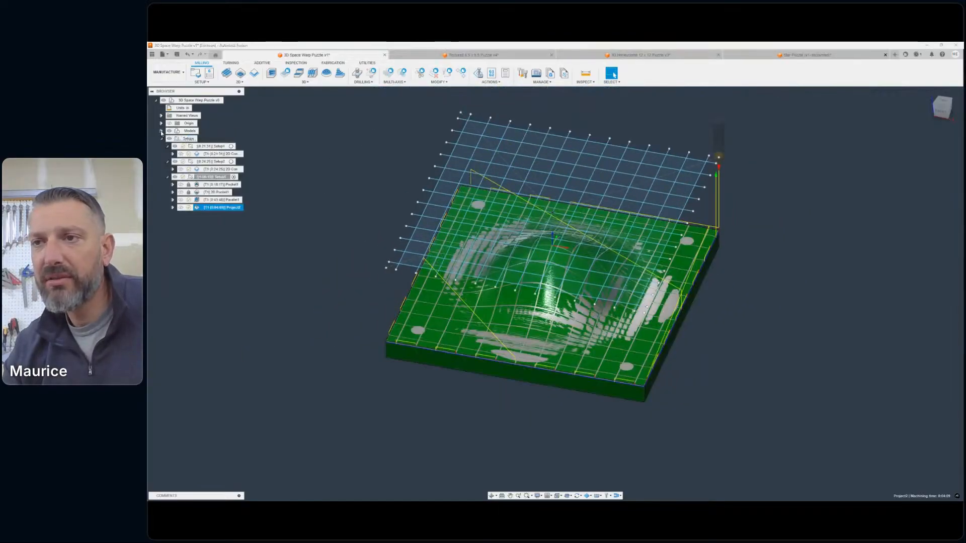
pyautogui.click(162, 131)
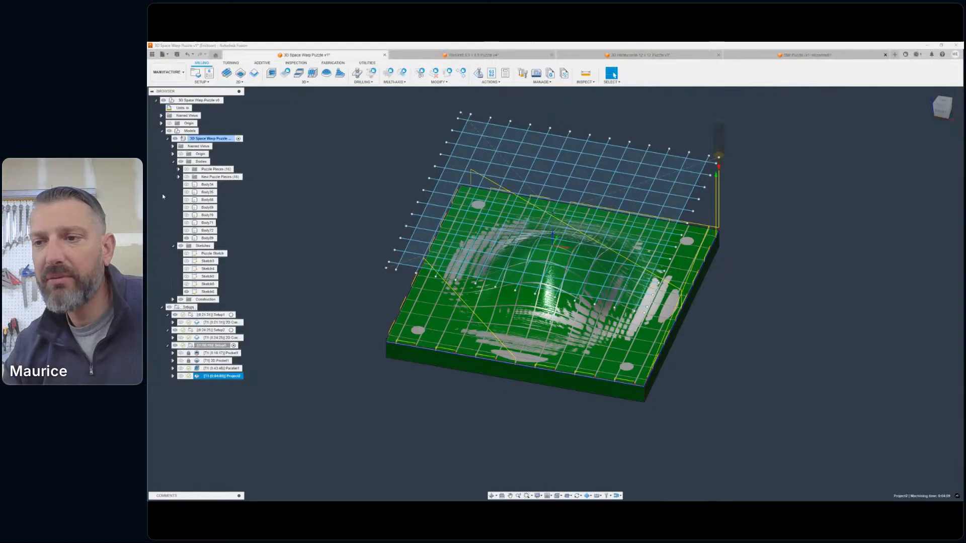
pyautogui.click(186, 291)
pyautogui.click(160, 131)
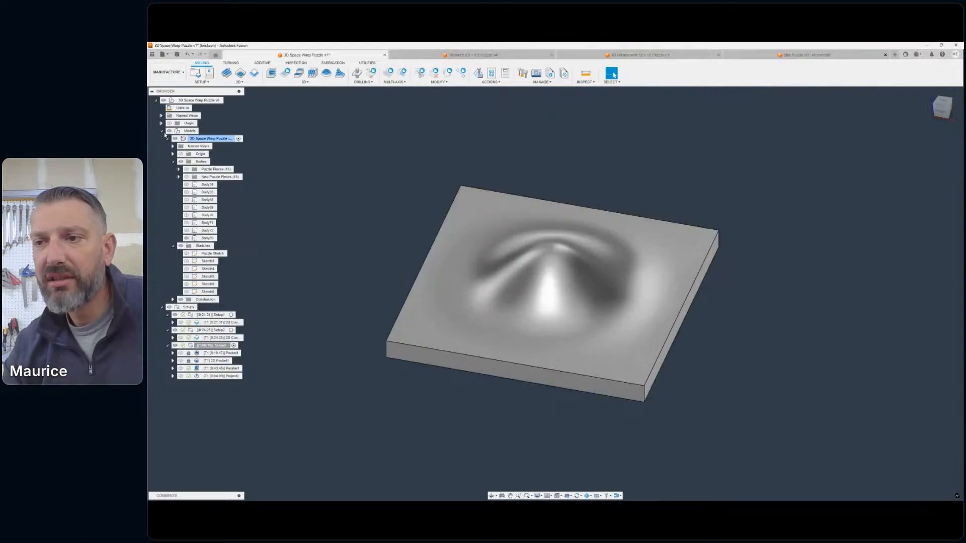
pyautogui.click(186, 237)
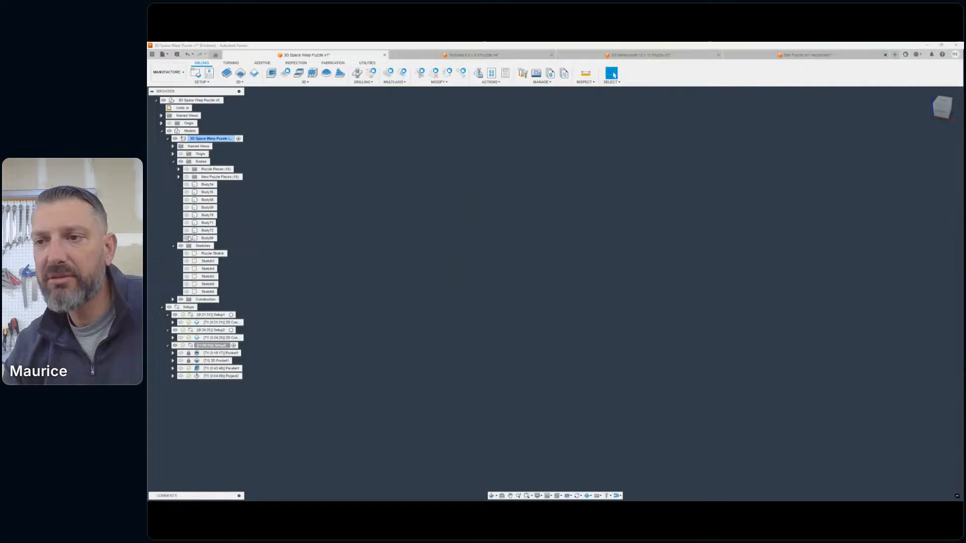
pyautogui.click(162, 131)
# - Select the new Project operation and examine its projected grid cuts across the machined stock from several angles
pyautogui.click(218, 207)
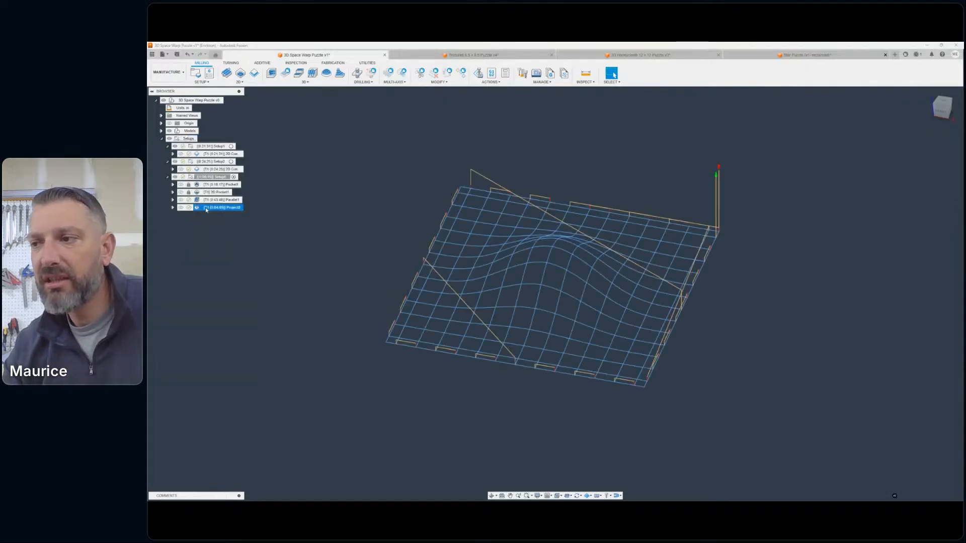
pyautogui.scroll(5, 598, 224)
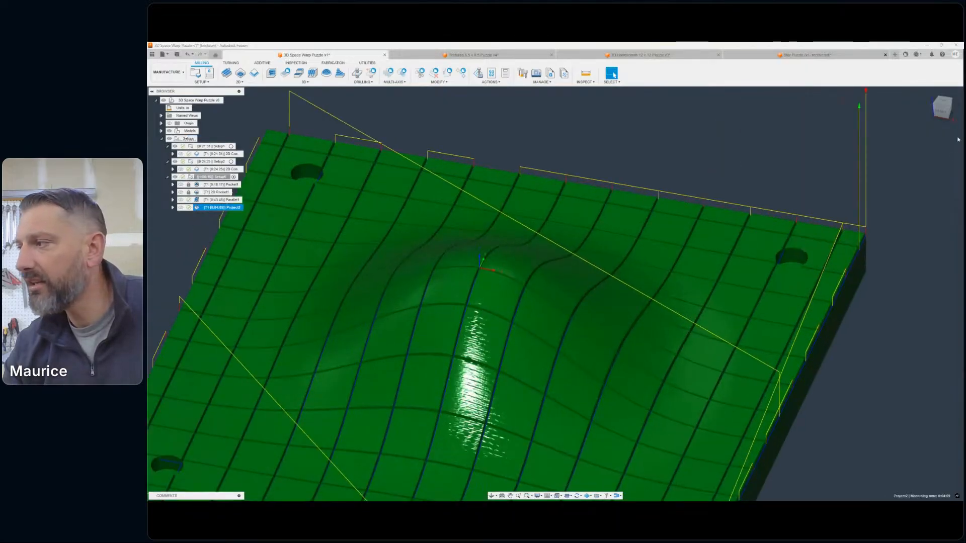
pyautogui.moveTo(554, 294)
pyautogui.keyDown('shift'); pyautogui.mouseDown(button='middle')
pyautogui.moveTo(538, 251)
pyautogui.moveTo(498, 272)
pyautogui.moveTo(535, 297)
pyautogui.moveTo(586, 285)
pyautogui.mouseUp(button='middle'); pyautogui.keyUp('shift')
pyautogui.scroll(-4, 700, 252)
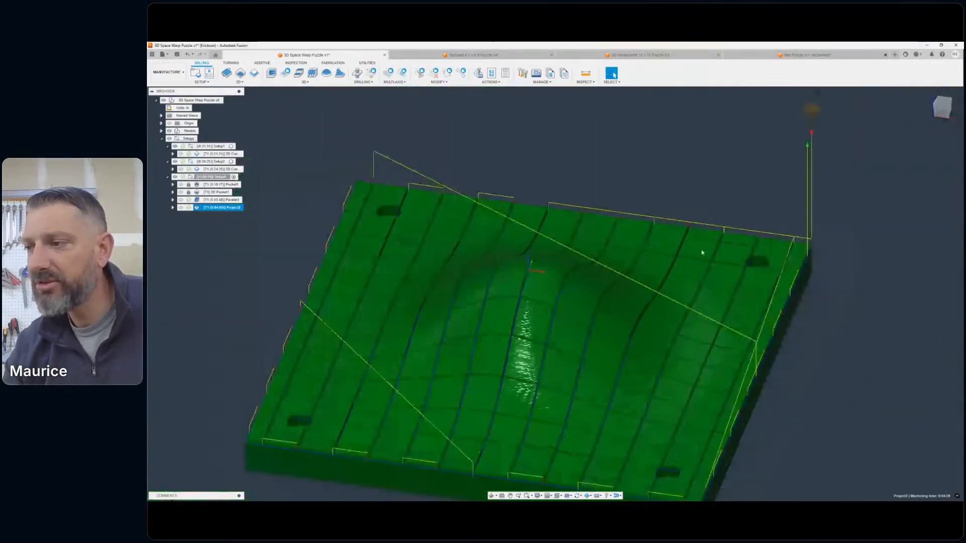
pyautogui.moveTo(701, 252); pyautogui.dragTo(773, 228, button='middle')
pyautogui.click(937, 105)
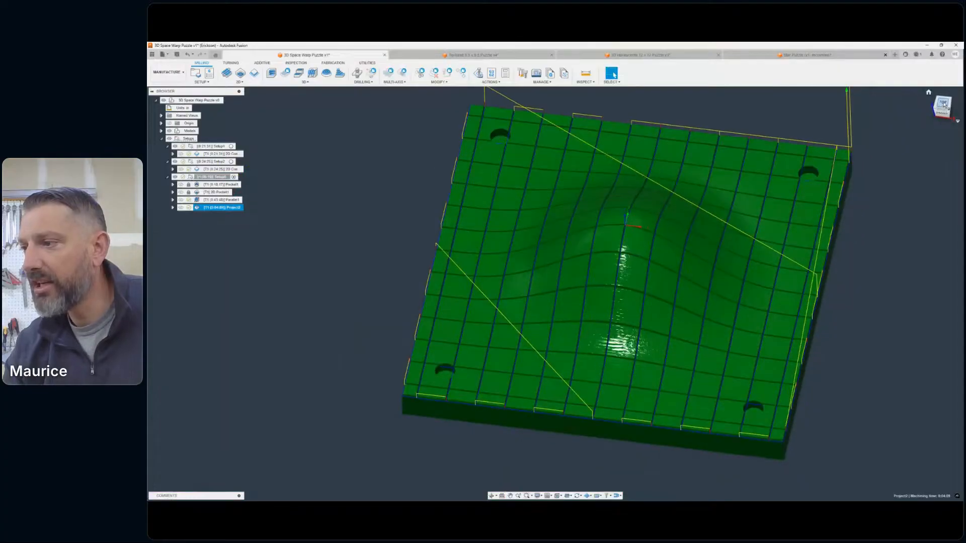
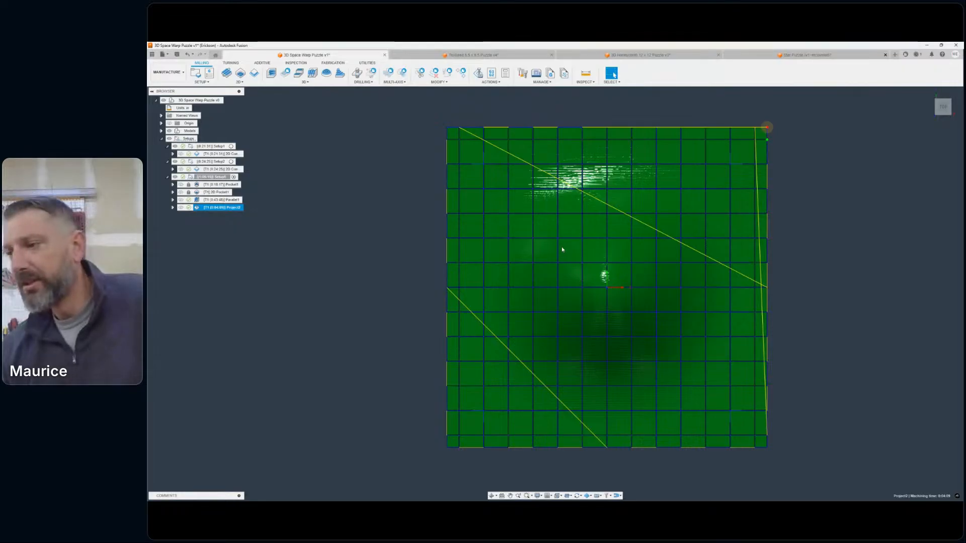
# - Inspect the engraved grid toolpath over the bump from overhead, underside and angled views, checking the linking moves along the slab edges
pyautogui.click(945, 109)
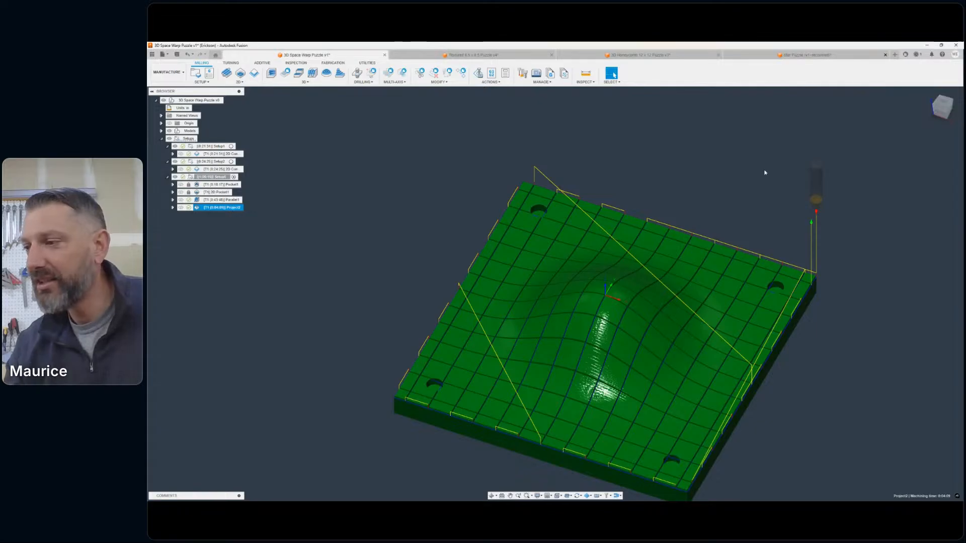
pyautogui.scroll(-4, 664, 239)
pyautogui.scroll(10, 664, 239)
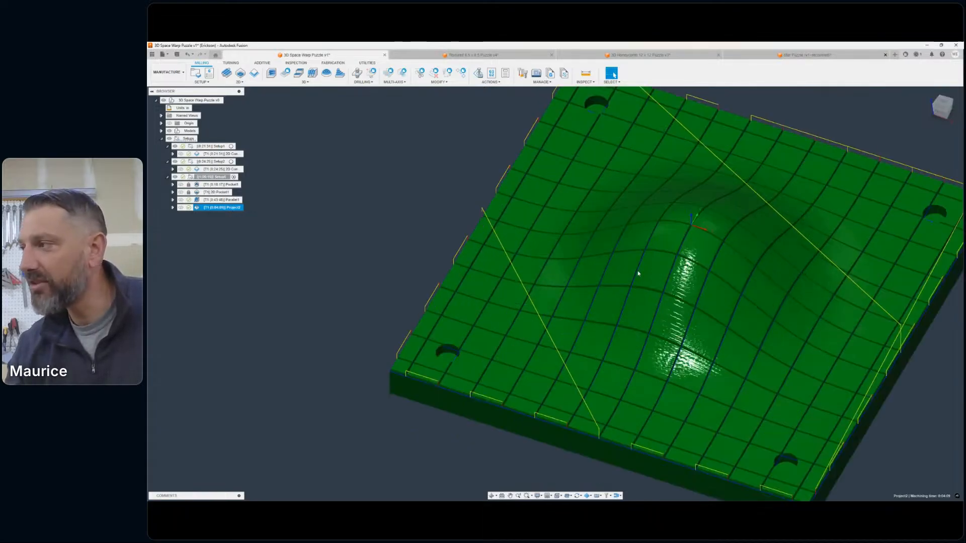
pyautogui.moveTo(555, 292)
pyautogui.keyDown('shift'); pyautogui.mouseDown(button='middle')
pyautogui.moveTo(636, 239)
pyautogui.moveTo(558, 293)
pyautogui.moveTo(616, 311)
pyautogui.mouseUp(button='middle'); pyautogui.keyUp('shift')
pyautogui.scroll(-5, 823, 231)
pyautogui.moveTo(855, 198); pyautogui.dragTo(750, 233, button='middle')
pyautogui.scroll(-3, 805, 244)
pyautogui.scroll(-2, 806, 244)
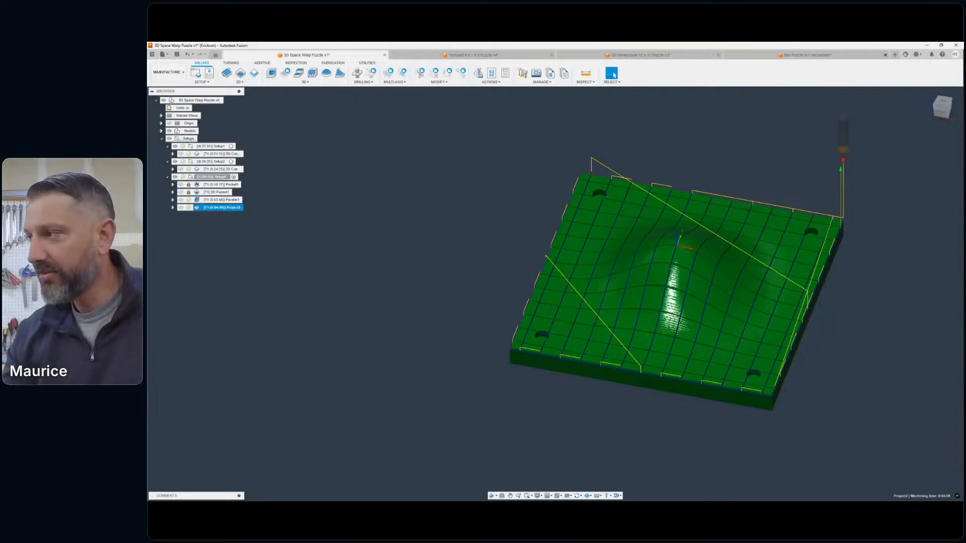
pyautogui.moveTo(555, 295)
pyautogui.keyDown('shift'); pyautogui.mouseDown(button='middle')
pyautogui.moveTo(558, 413)
pyautogui.moveTo(588, 248)
pyautogui.mouseUp(button='middle'); pyautogui.keyUp('shift')
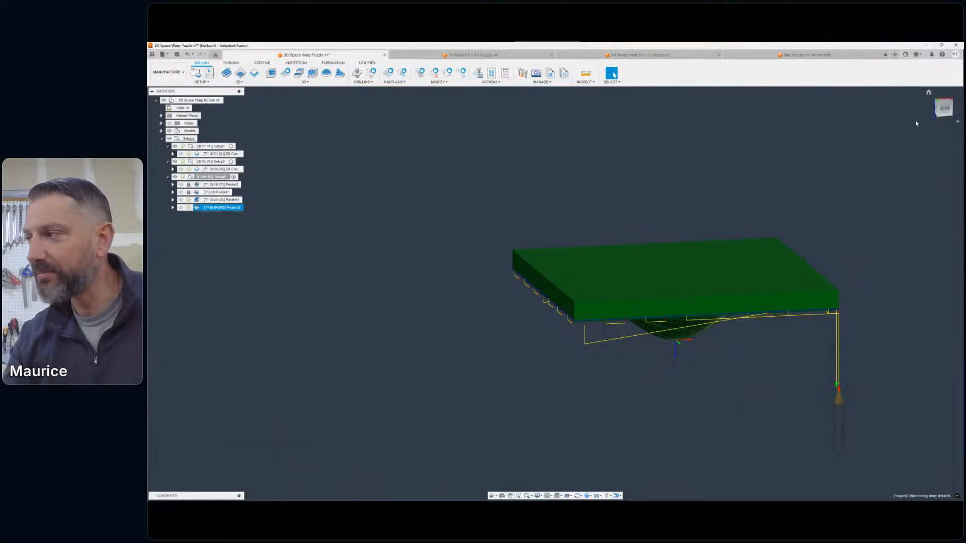
pyautogui.click(946, 117)
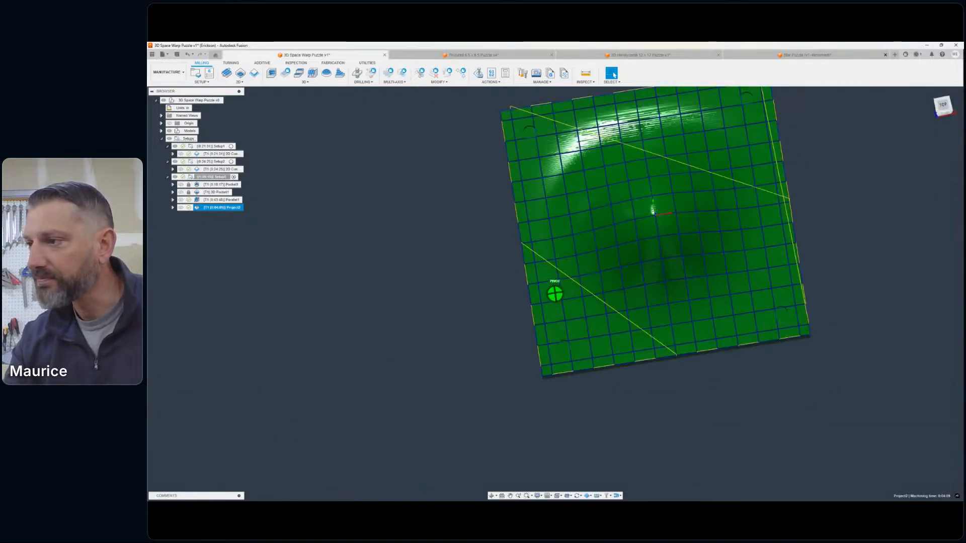
pyautogui.moveTo(946, 112); pyautogui.dragTo(931, 117)
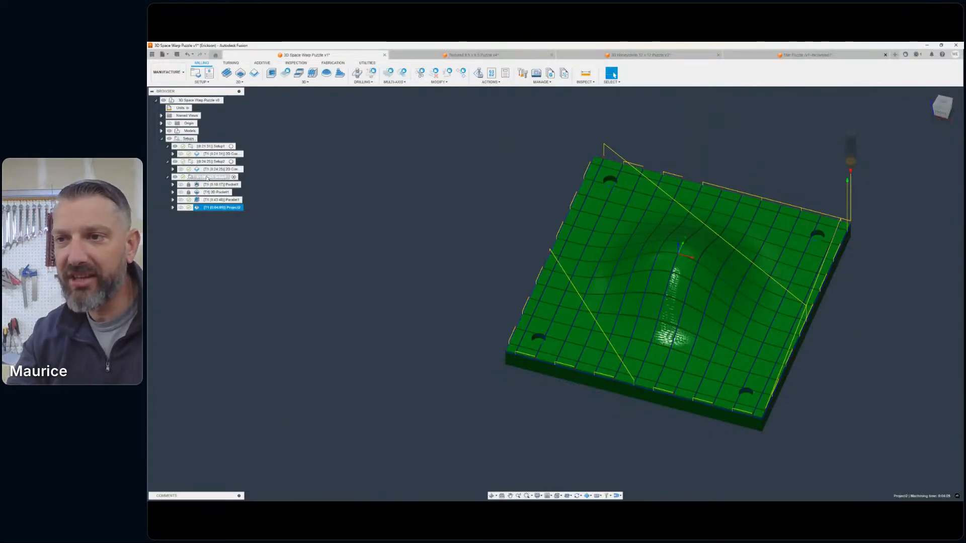
# - Collapse the three existing setups in the browser so their operations are folded away
pyautogui.moveTo(209, 190)
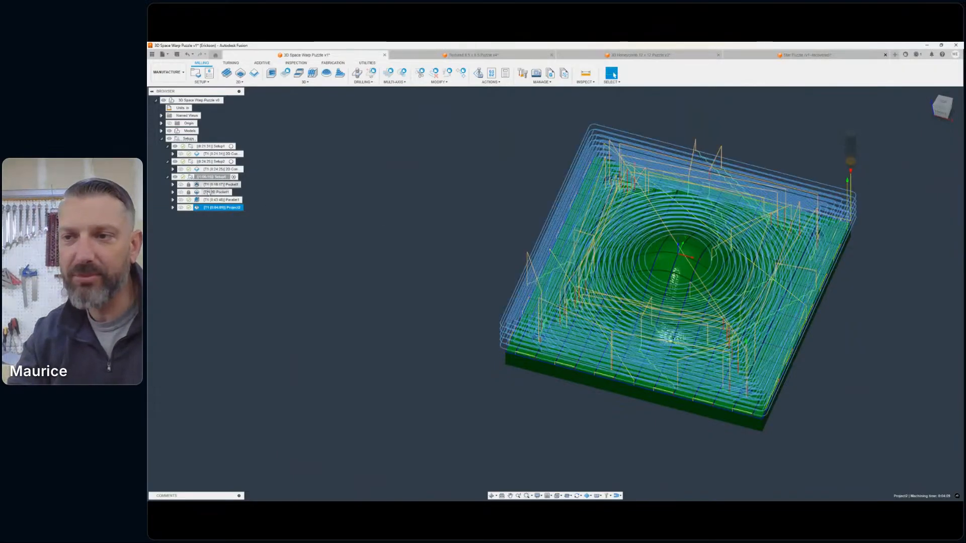
pyautogui.click(167, 177)
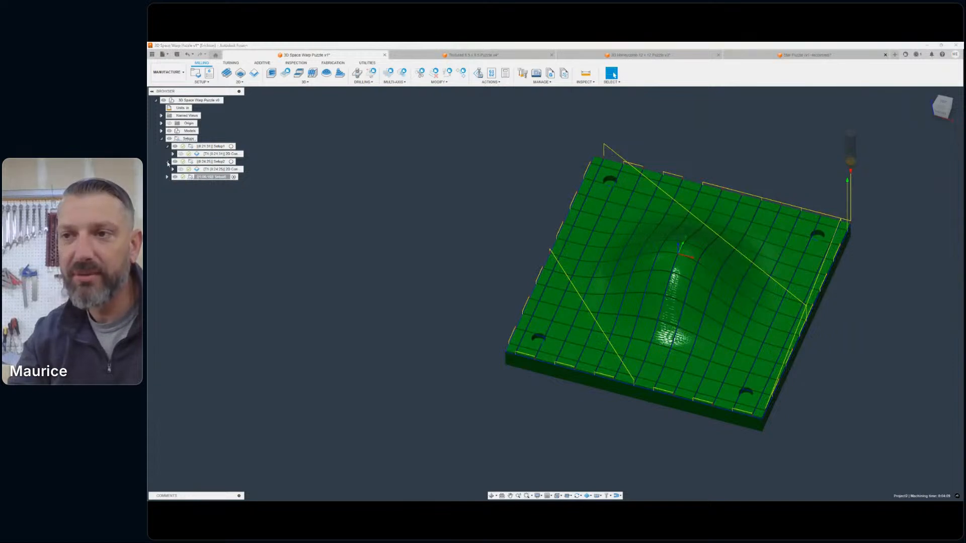
pyautogui.click(167, 162)
pyautogui.click(167, 146)
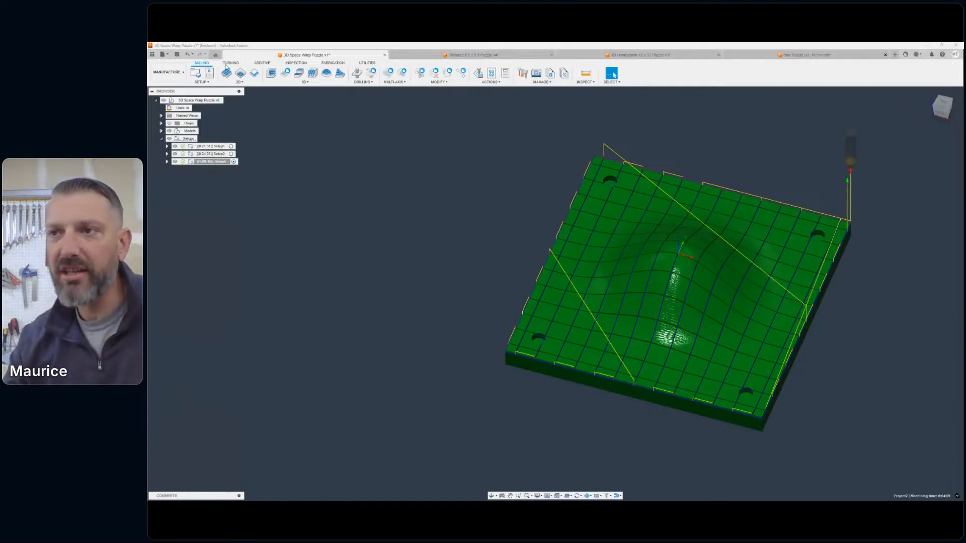
pyautogui.scroll(-3, 673, 178)
pyautogui.moveTo(673, 178); pyautogui.dragTo(585, 197, button='middle')
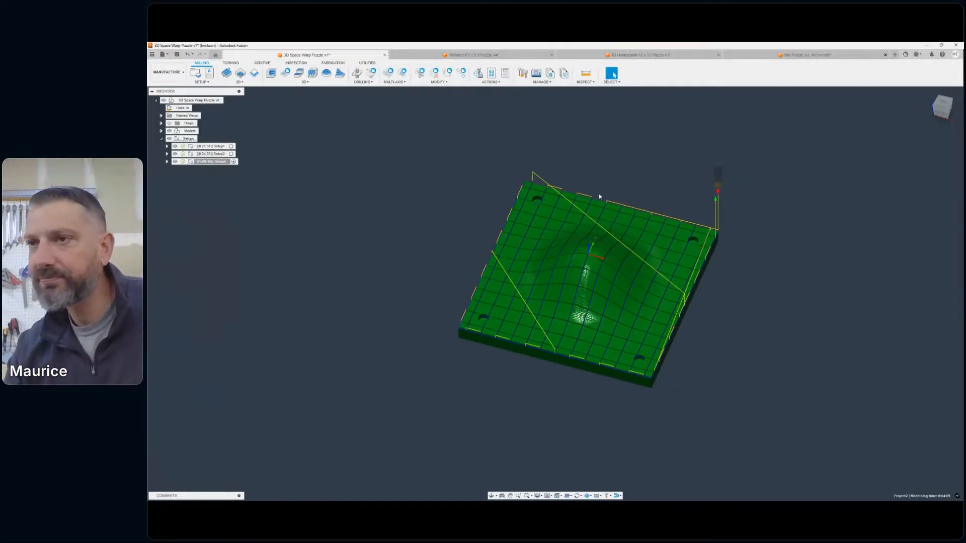
# - Expand the model's body list, toggle bodies to identify them, and show only the slab with the central hollow
pyautogui.click(161, 131)
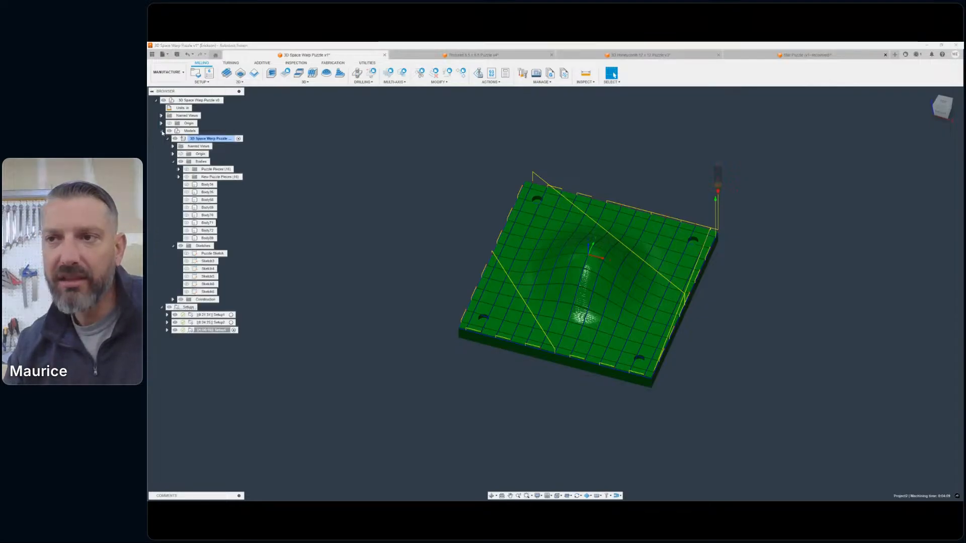
pyautogui.click(186, 238)
pyautogui.click(187, 239)
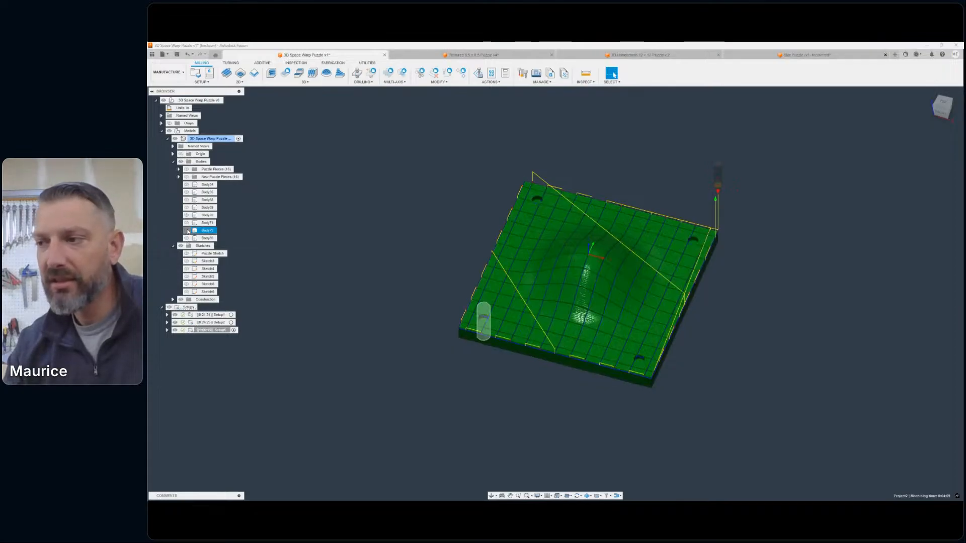
pyautogui.click(188, 223)
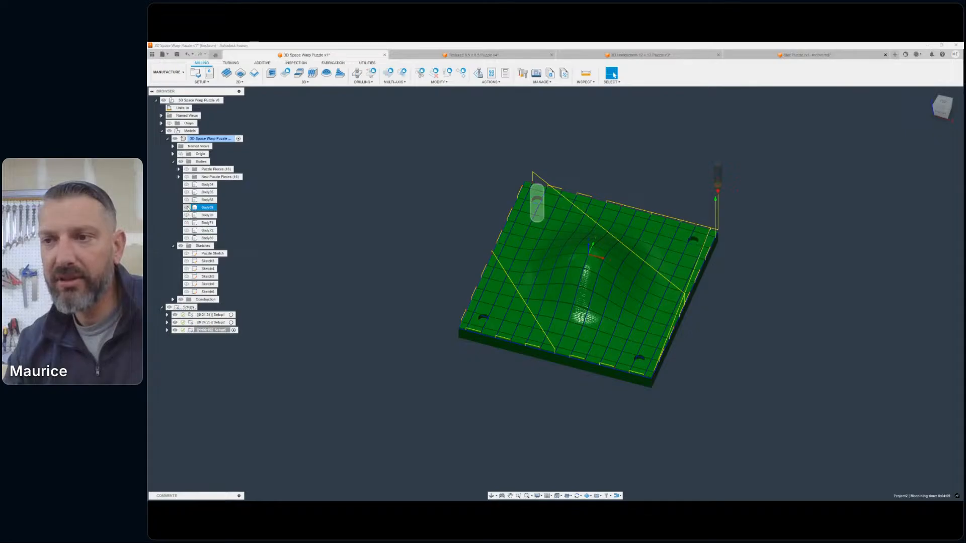
pyautogui.click(187, 200)
pyautogui.click(188, 201)
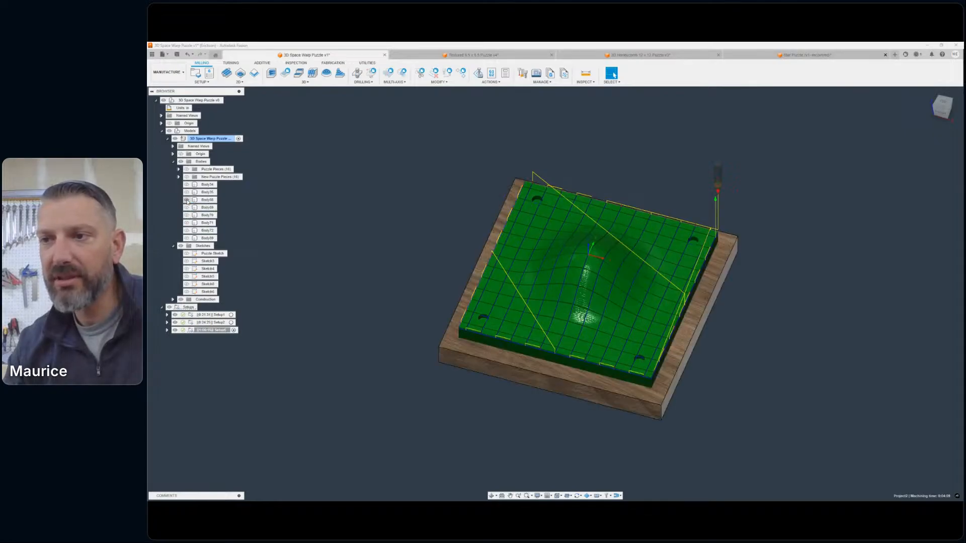
pyautogui.click(187, 201)
pyautogui.click(186, 193)
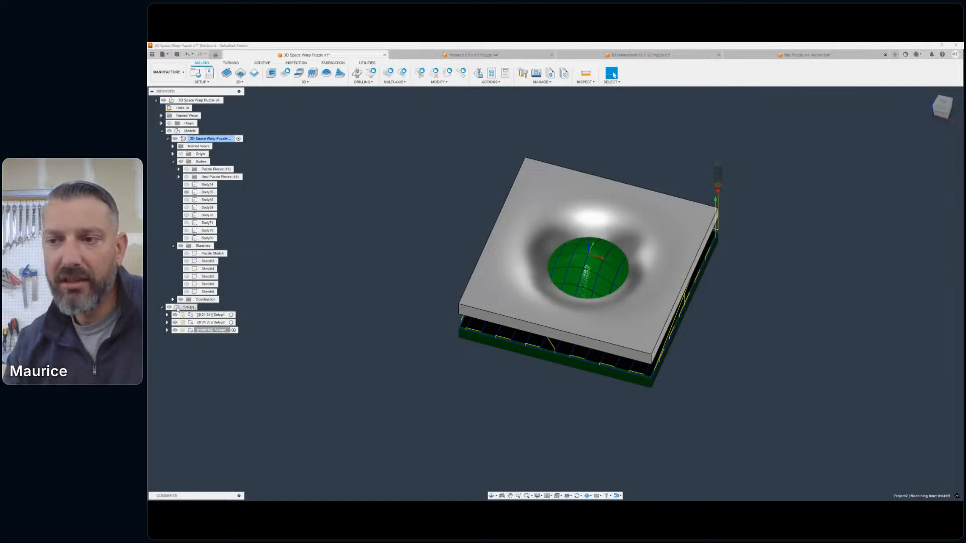
# - Start a new milling setup for the hollowed slab, with a relative size box as stock and no additional stock
pyautogui.click(199, 357)
pyautogui.moveTo(402, 289); pyautogui.dragTo(471, 280, button='middle')
pyautogui.click(196, 74)
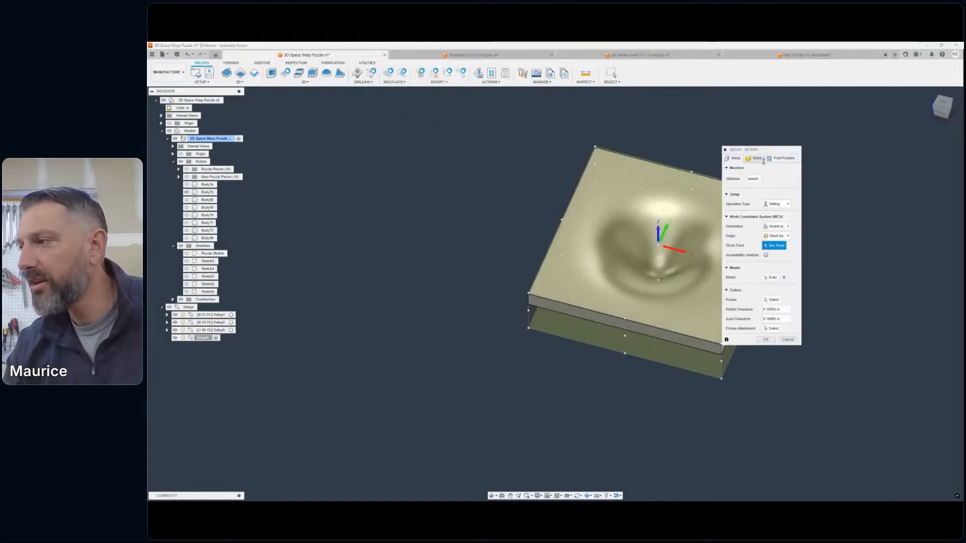
pyautogui.click(754, 158)
pyautogui.click(776, 177)
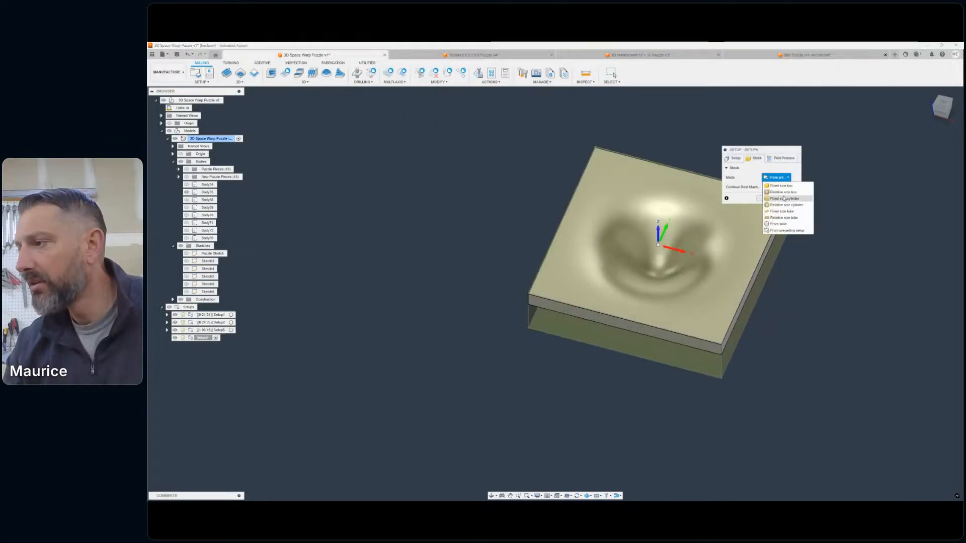
pyautogui.click(780, 184)
pyautogui.click(775, 186)
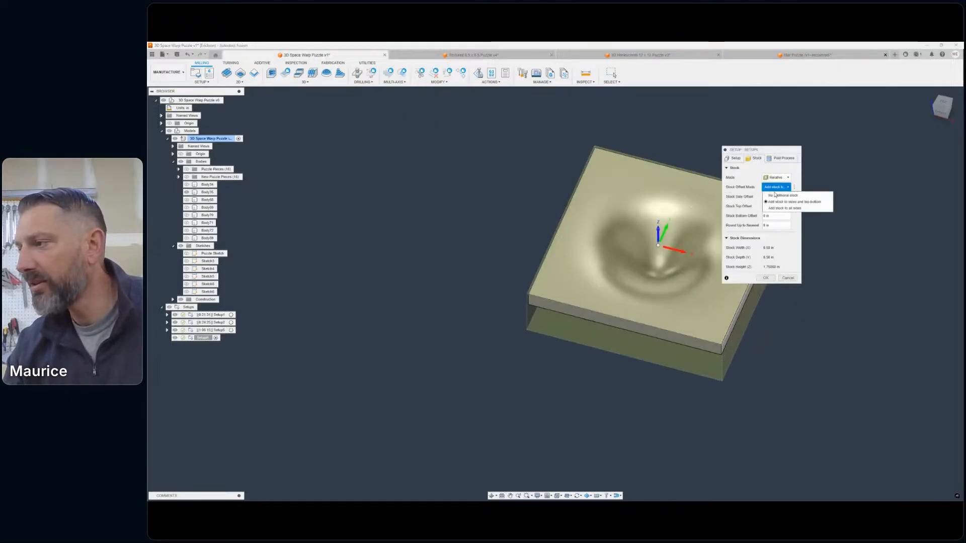
pyautogui.click(777, 206)
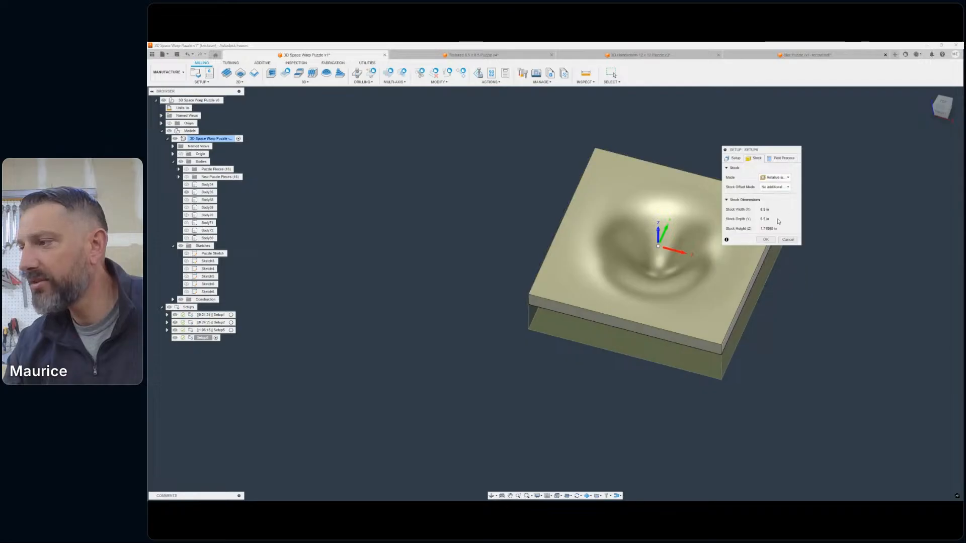
# - Check the stock against the hollowed slab, place the setup's origin at the stock's top centre point and accept the setup
pyautogui.click(941, 113)
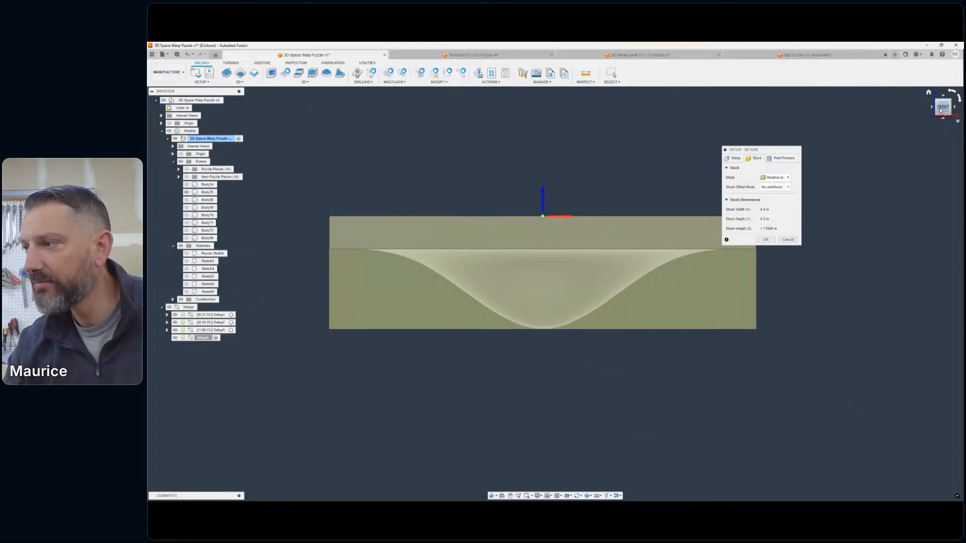
pyautogui.moveTo(945, 106); pyautogui.dragTo(931, 120)
pyautogui.scroll(-4, 876, 270)
pyautogui.moveTo(875, 274); pyautogui.dragTo(792, 313, button='middle')
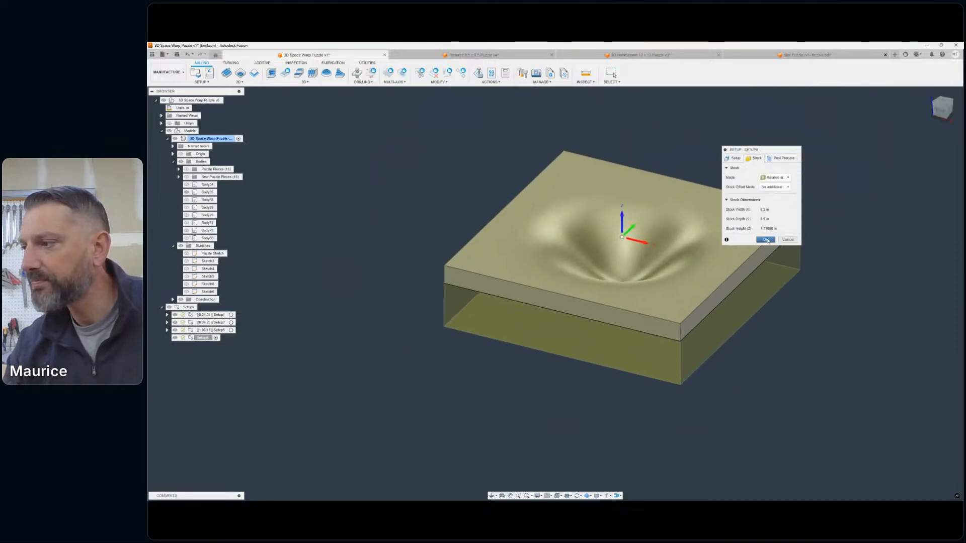
pyautogui.click(732, 157)
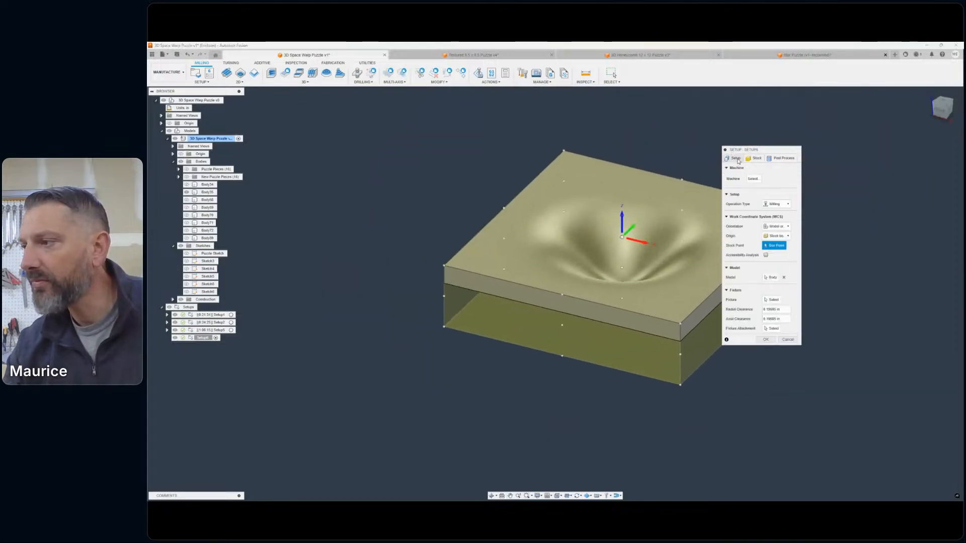
pyautogui.click(445, 266)
pyautogui.click(622, 237)
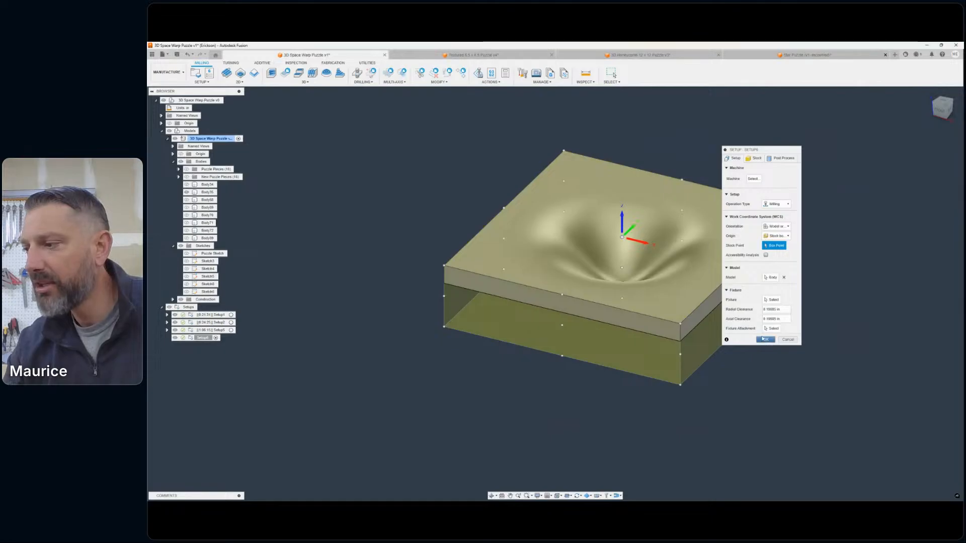
pyautogui.click(765, 340)
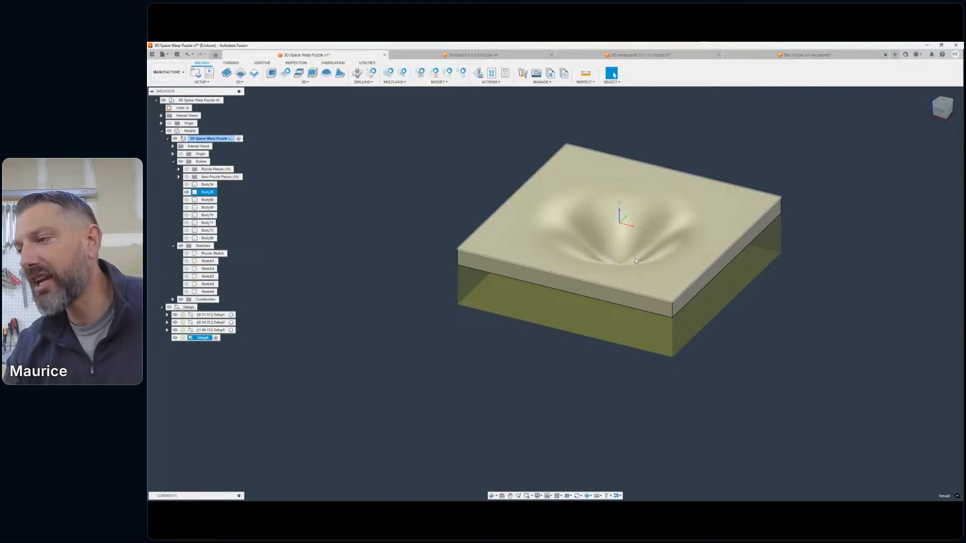
pyautogui.moveTo(497, 125); pyautogui.dragTo(469, 143, button='middle')
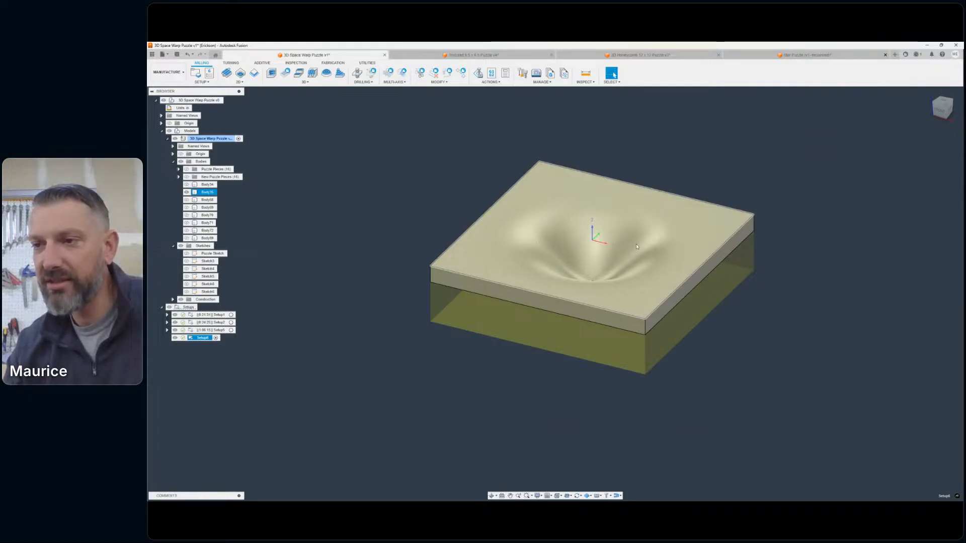
pyautogui.click(357, 218)
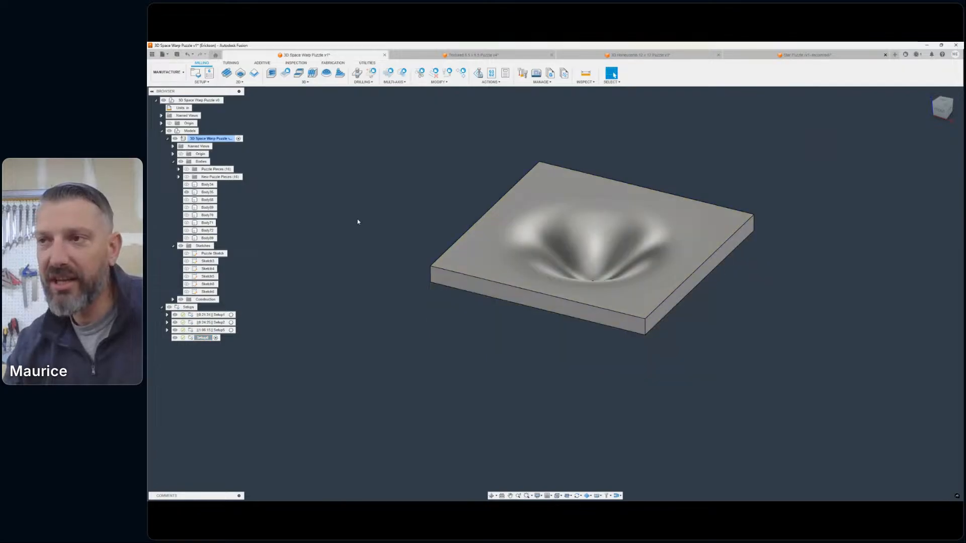
pyautogui.click(305, 82)
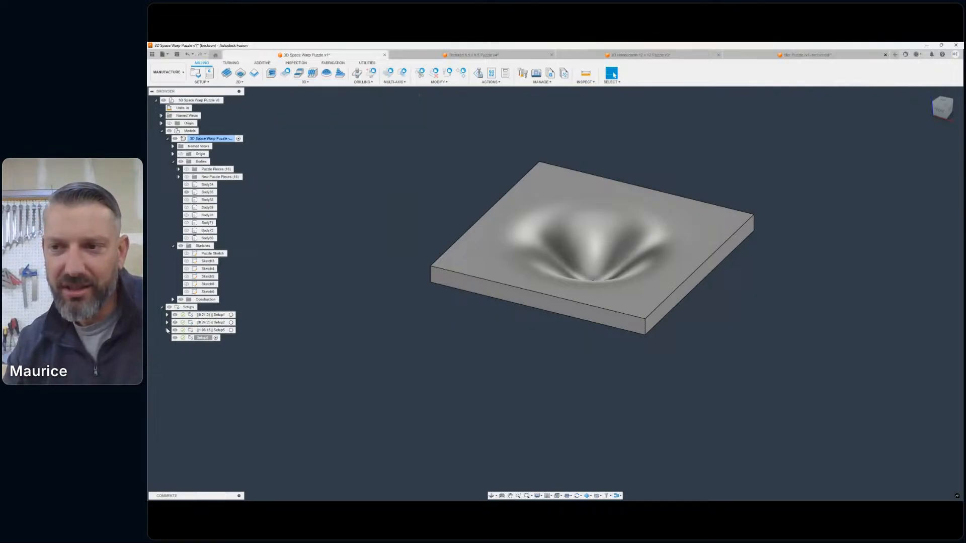
# - Copy the first pocket roughing operation from the bump slab's setup into the new setup and expand that setup
pyautogui.click(167, 329)
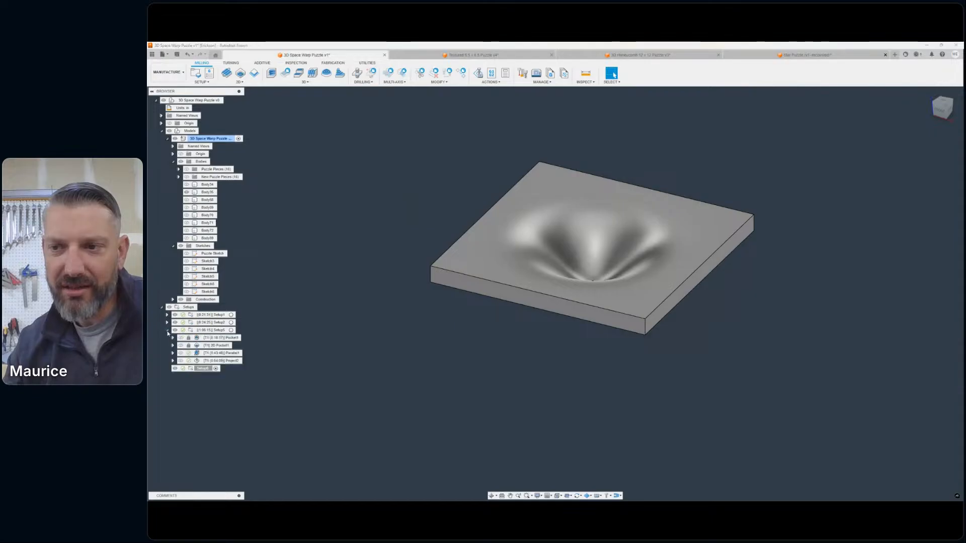
pyautogui.click(224, 339)
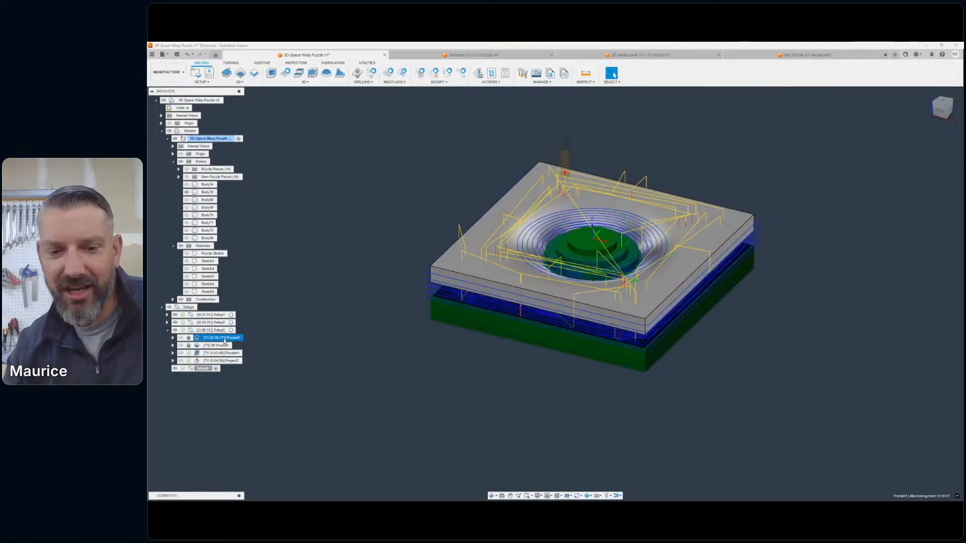
pyautogui.click(197, 377)
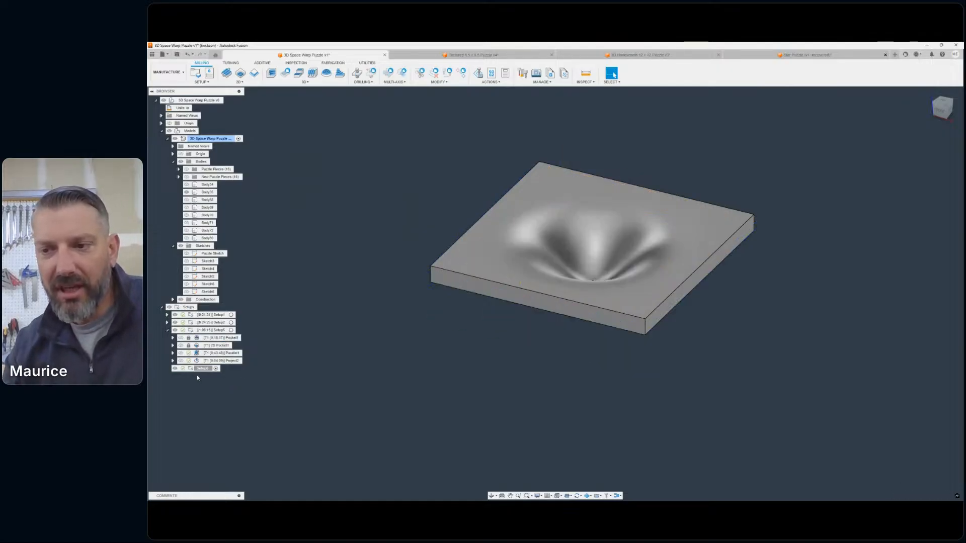
pyautogui.rightClick(194, 368)
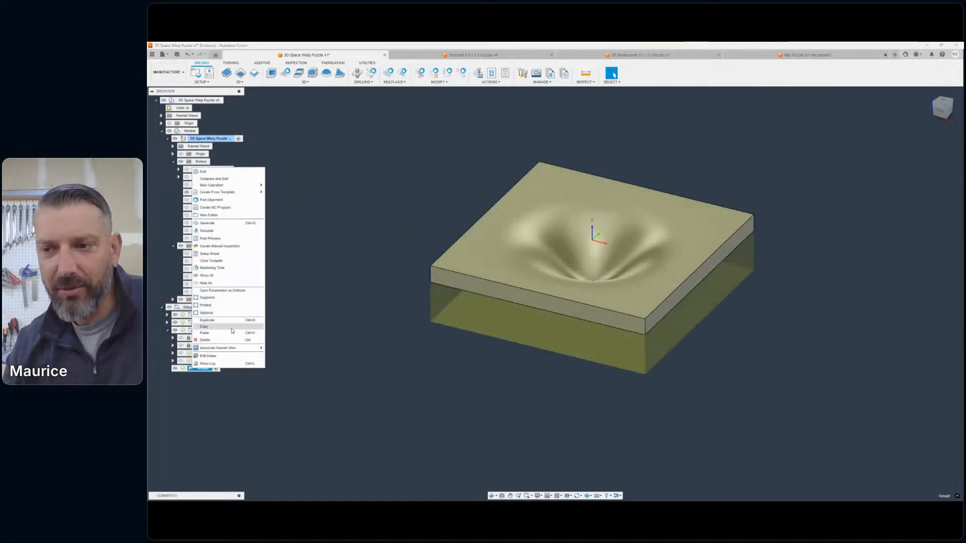
pyautogui.click(231, 327)
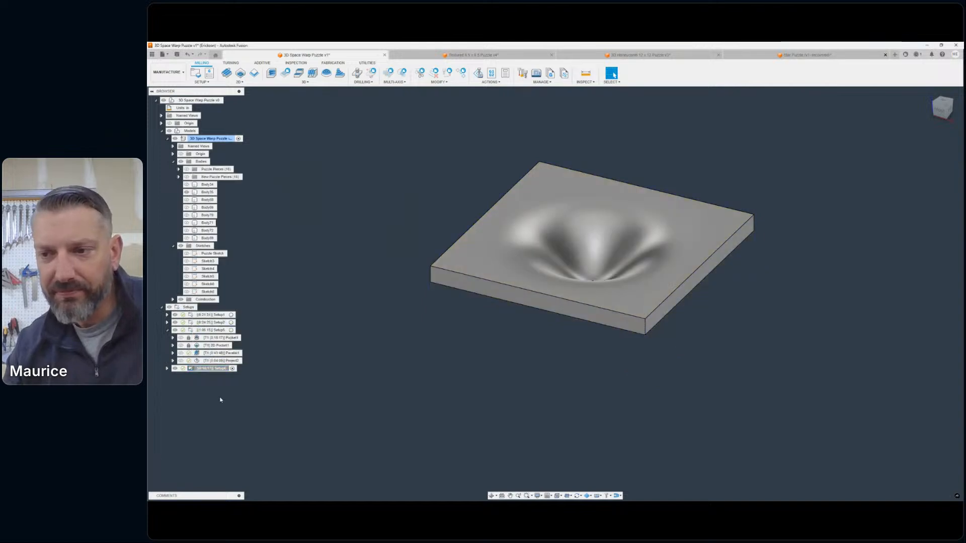
pyautogui.click(168, 368)
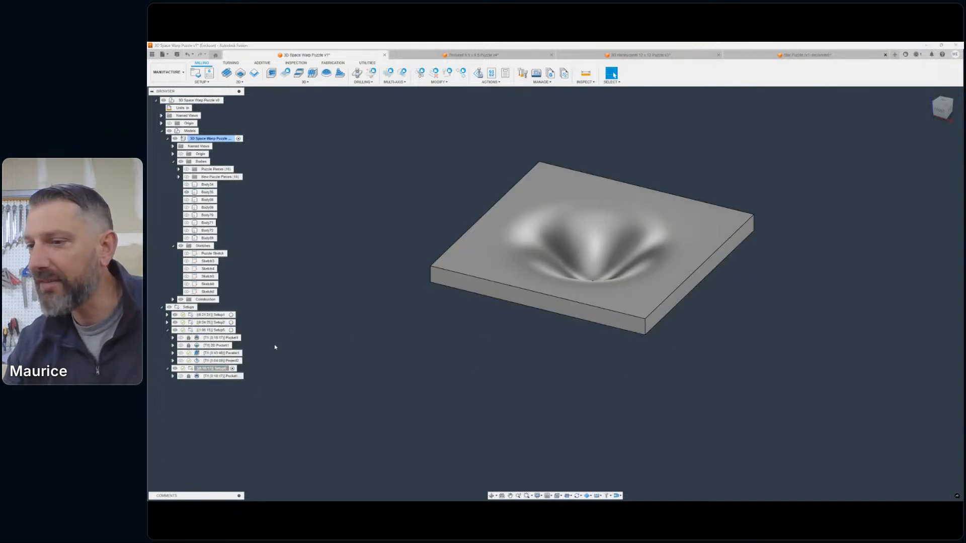
# - Remove the protection from the copied pocket operation in the new setup
pyautogui.click(197, 376)
pyautogui.rightClick(198, 376)
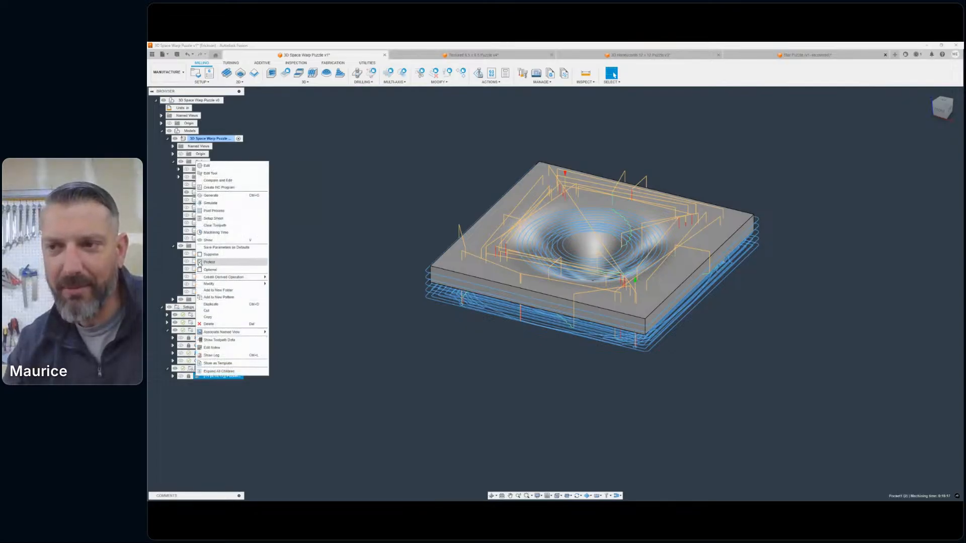
pyautogui.click(200, 263)
pyautogui.click(224, 413)
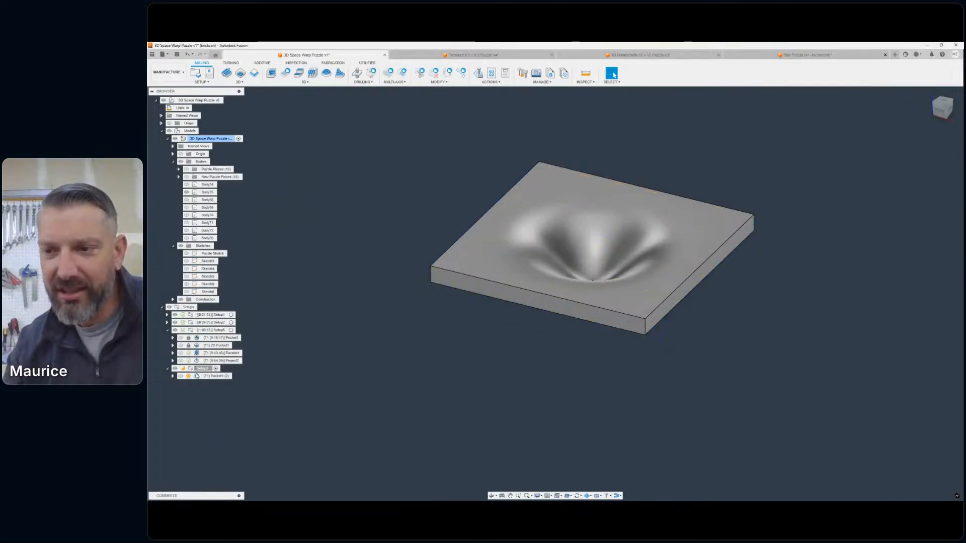
# - Edit the copied pocket operation to use the hollowed slab's top outline as machining boundary, disable its Model override, review the settings and accept
pyautogui.click(199, 377)
pyautogui.doubleClick(199, 377)
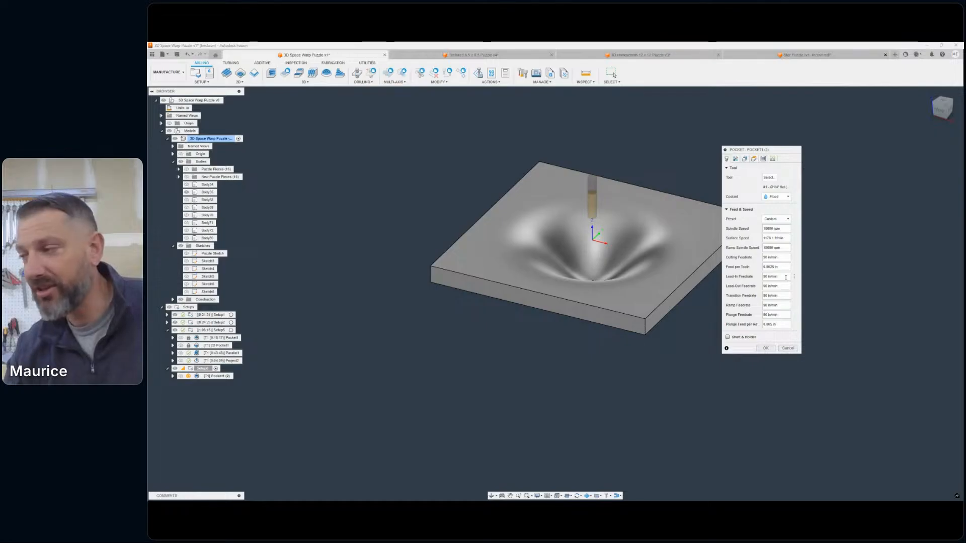
pyautogui.click(744, 159)
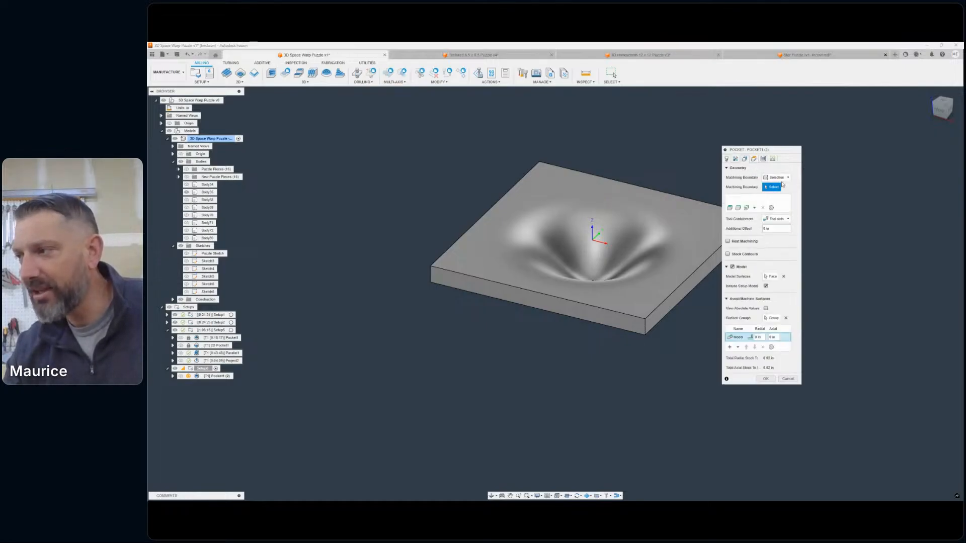
pyautogui.click(444, 255)
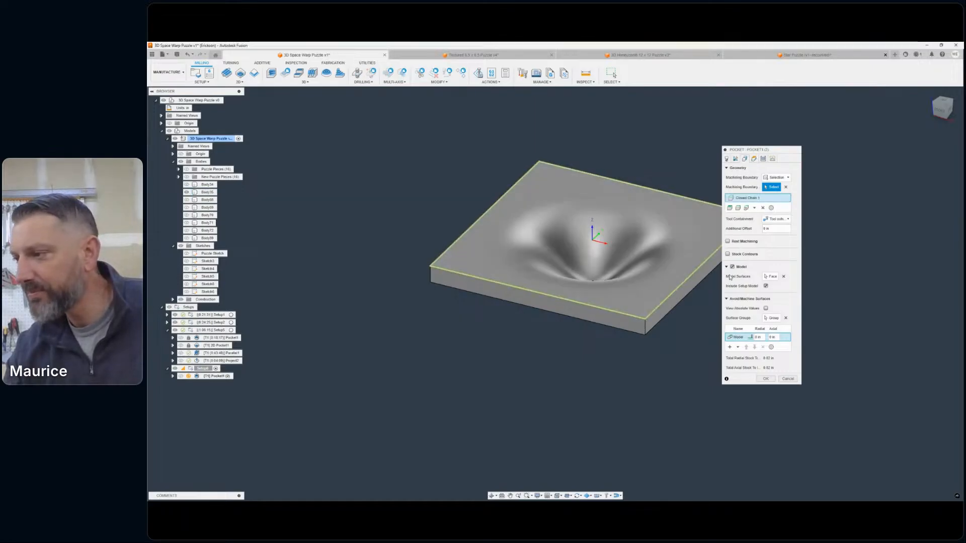
pyautogui.click(732, 268)
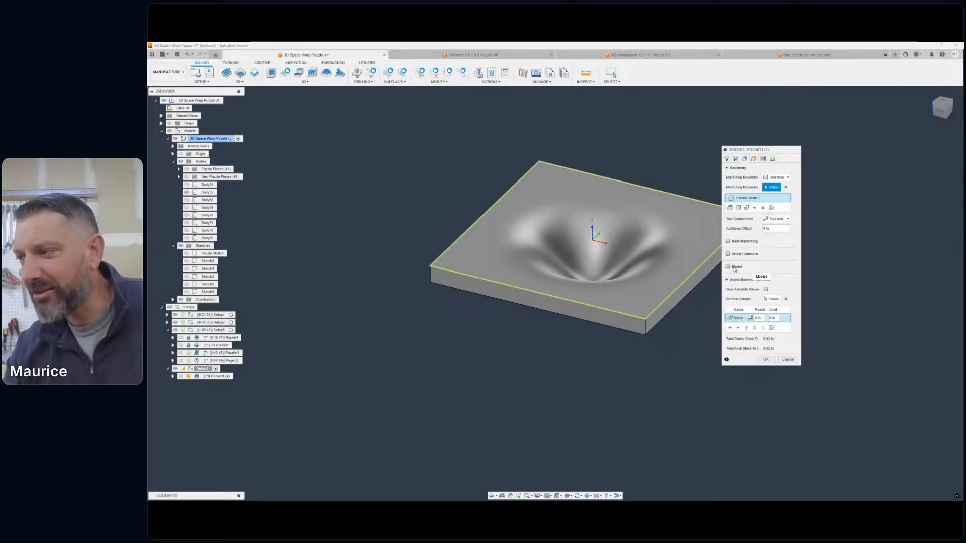
pyautogui.click(754, 159)
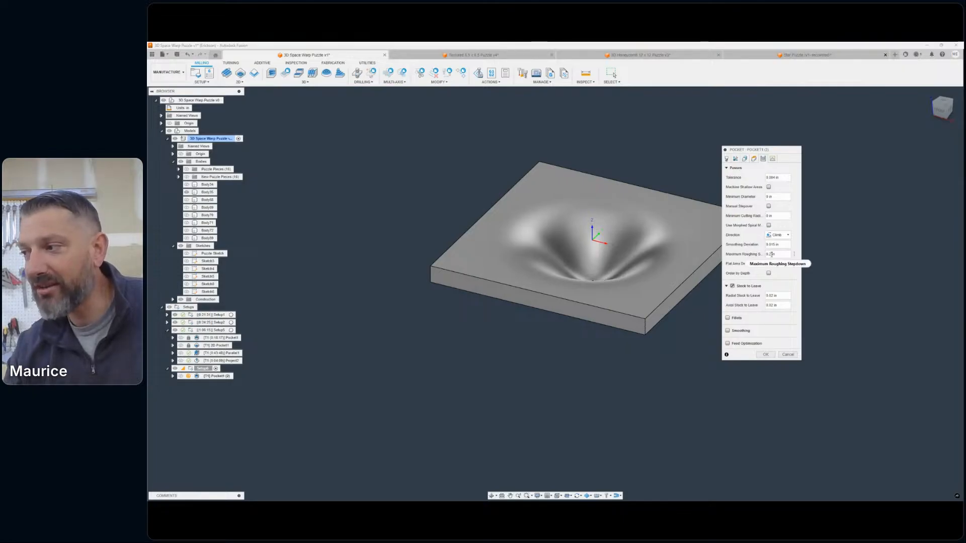
pyautogui.click(763, 158)
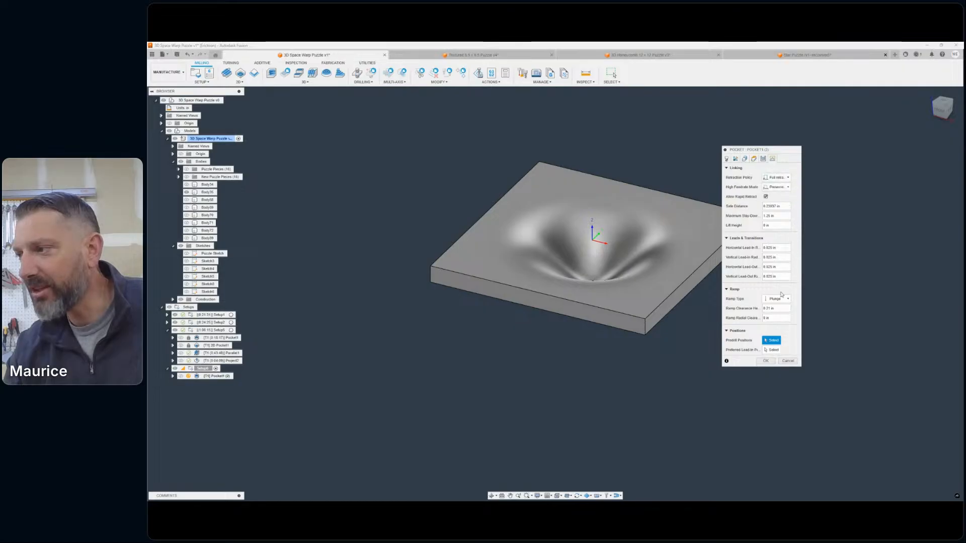
pyautogui.click(765, 361)
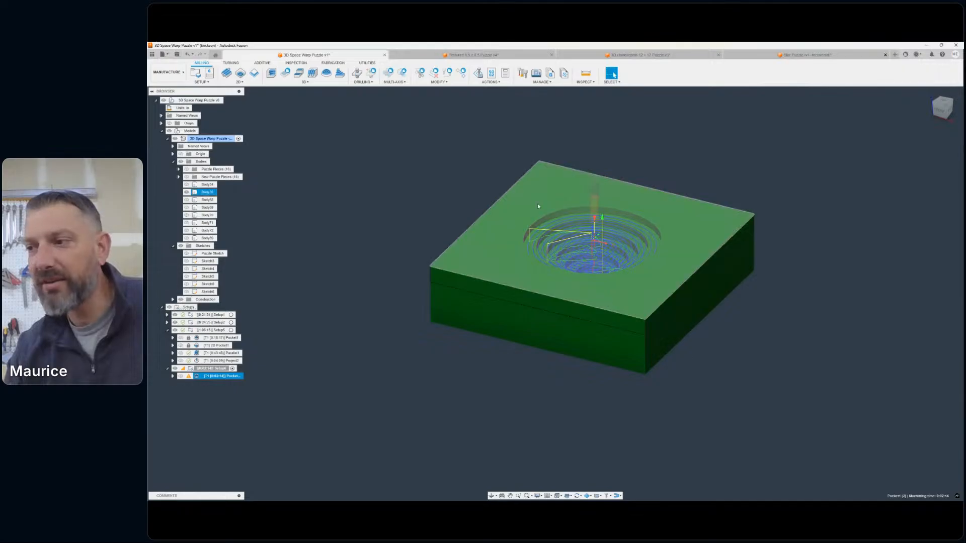
# - Inspect the generated pocket toolpath in the hollow and clear the operation's retract height warning
pyautogui.scroll(4, 547, 253)
pyautogui.moveTo(548, 260); pyautogui.dragTo(517, 288, button='middle')
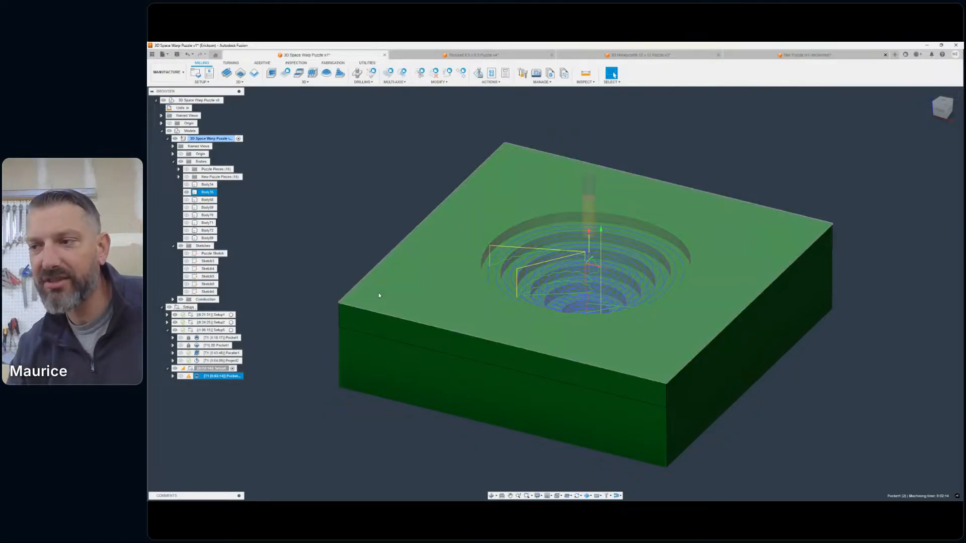
pyautogui.click(369, 252)
pyautogui.moveTo(369, 252); pyautogui.dragTo(403, 240, button='middle')
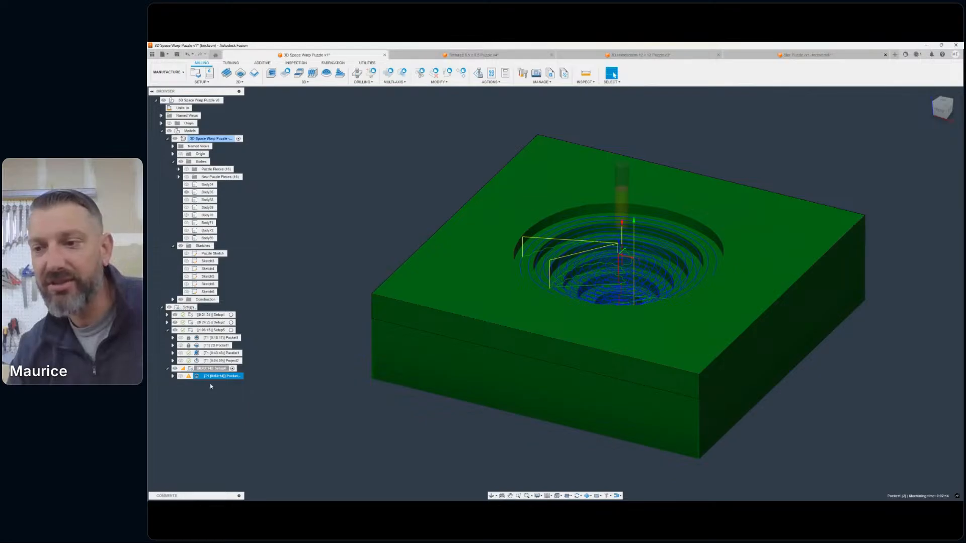
pyautogui.moveTo(188, 376)
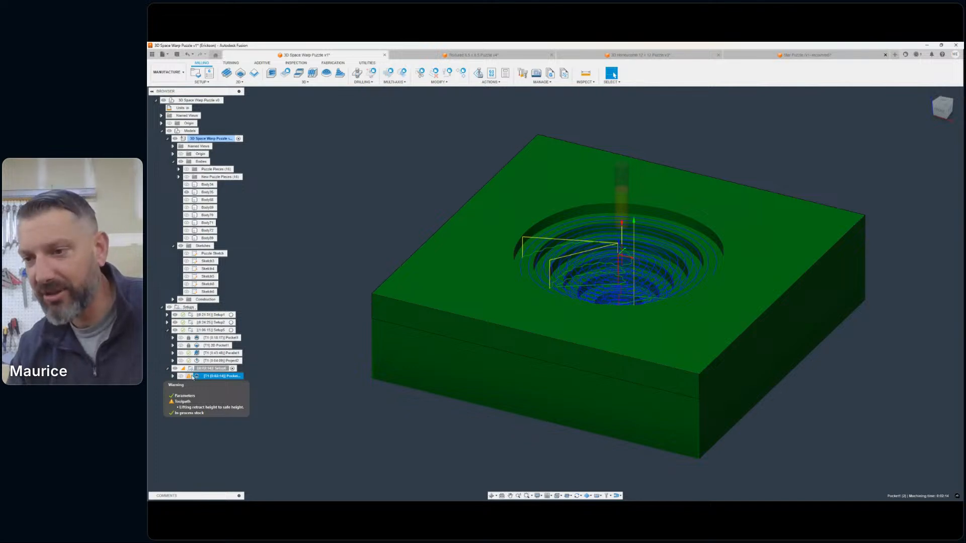
pyautogui.rightClick(191, 377)
pyautogui.click(187, 386)
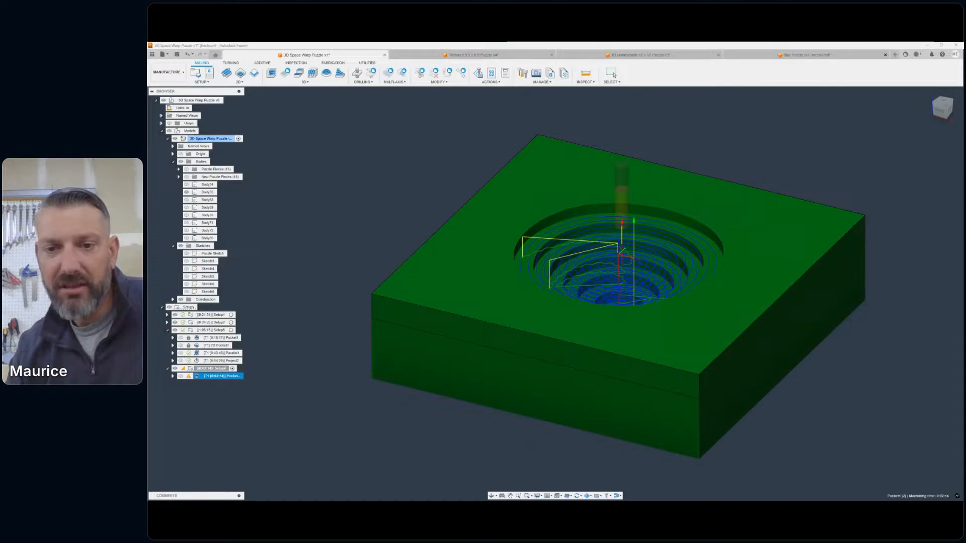
pyautogui.click(314, 305)
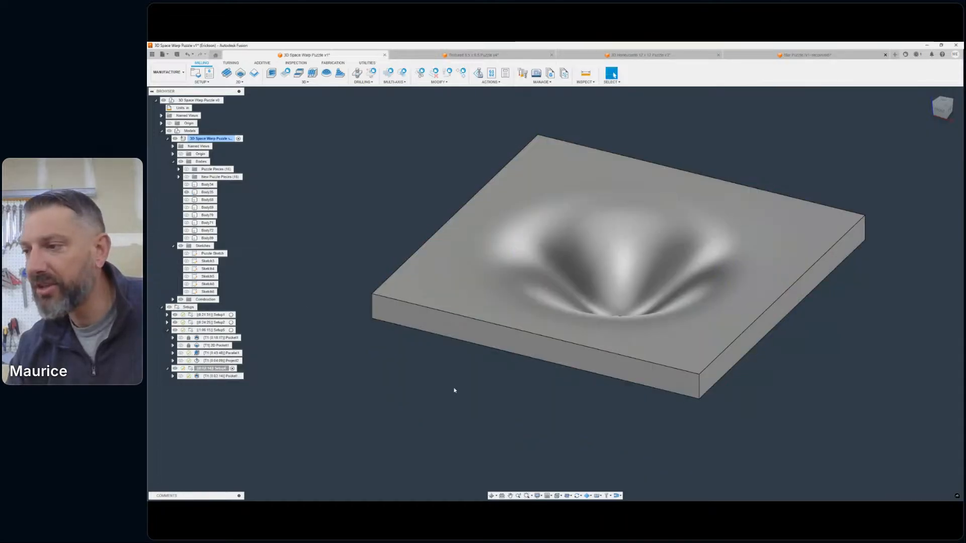
# - Collapse the Models folder in the browser and bring the whole hollowed slab into view
pyautogui.moveTo(454, 390); pyautogui.dragTo(423, 399, button='middle')
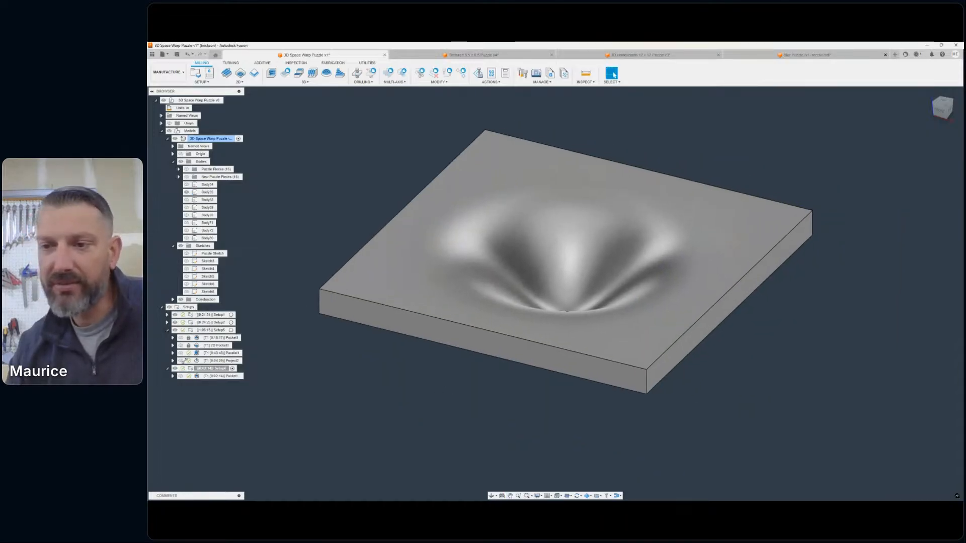
pyautogui.click(161, 131)
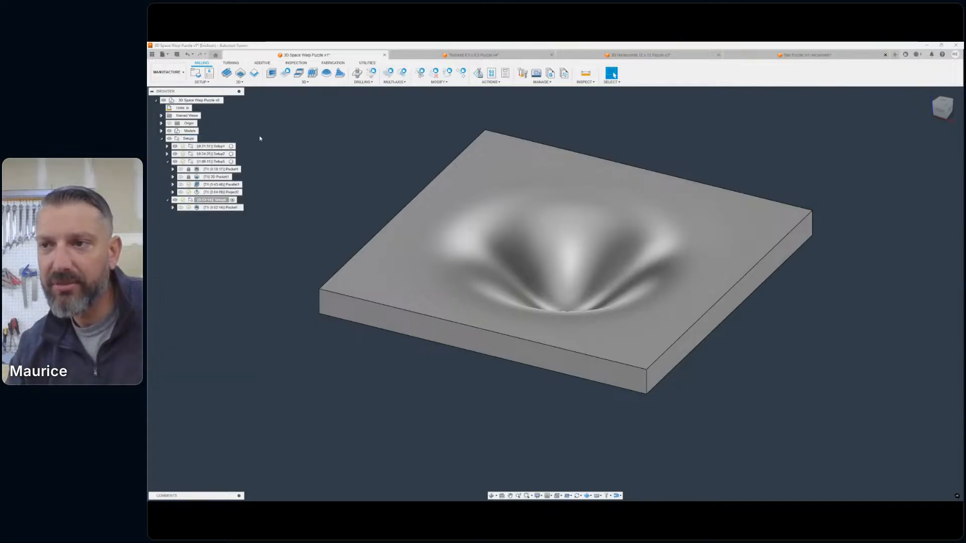
pyautogui.moveTo(533, 208); pyautogui.dragTo(573, 239, button='middle')
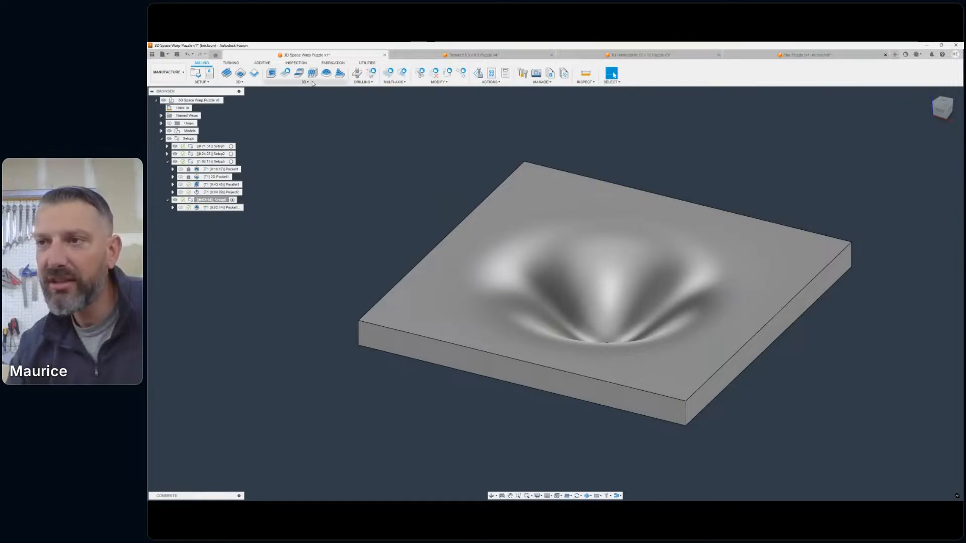
pyautogui.click(312, 83)
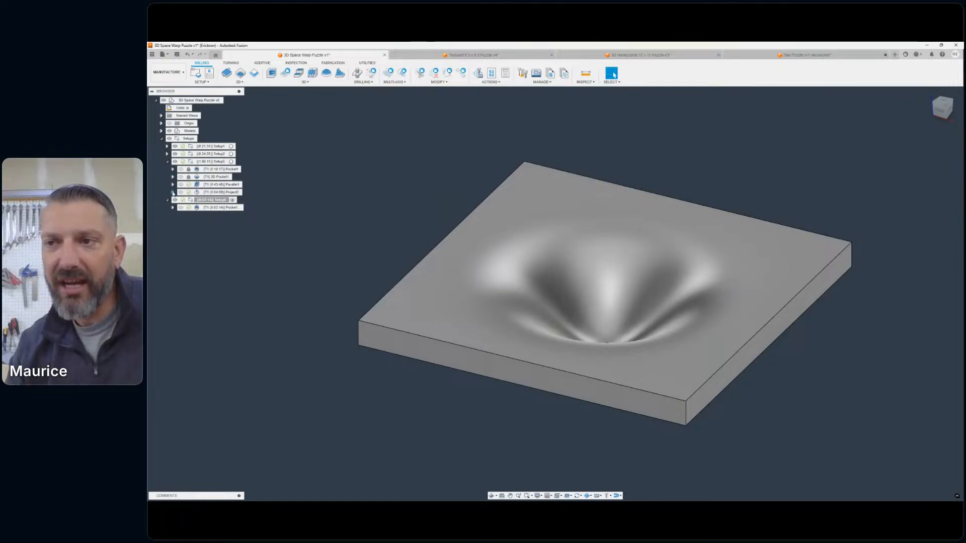
pyautogui.click(173, 192)
pyautogui.click(173, 192)
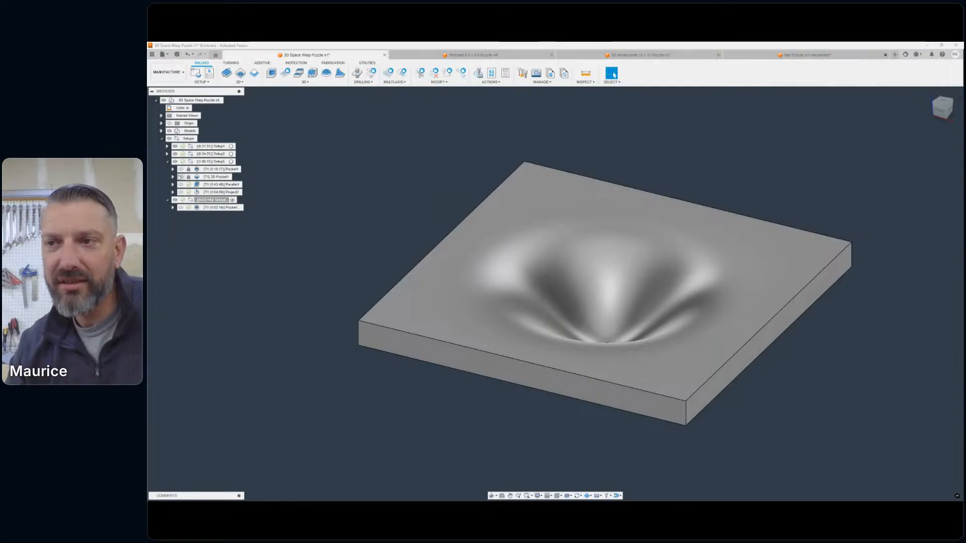
# - Copy the parallel finishing operation from the bump slab's setup into the hollowed slab's setup
pyautogui.click(229, 186)
pyautogui.click(235, 186)
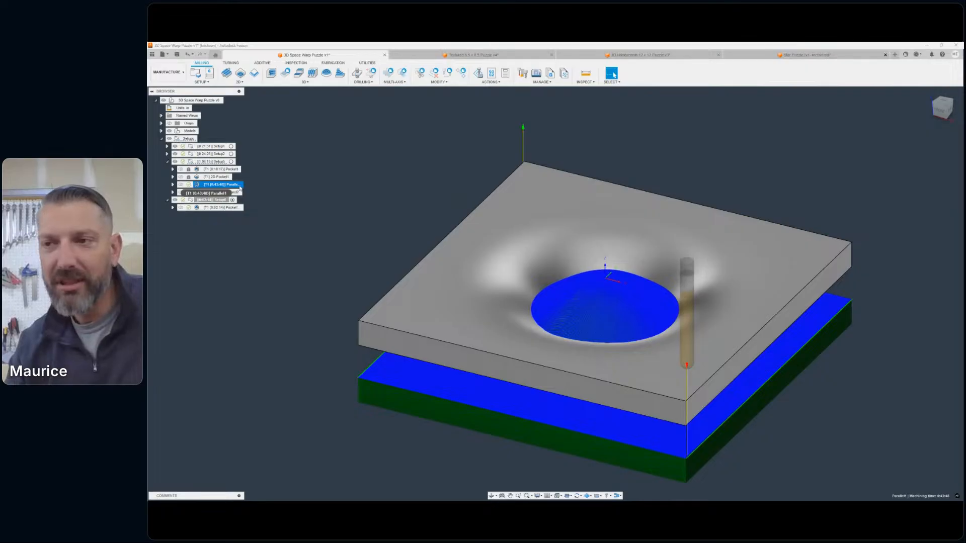
pyautogui.click(227, 228)
pyautogui.click(211, 199)
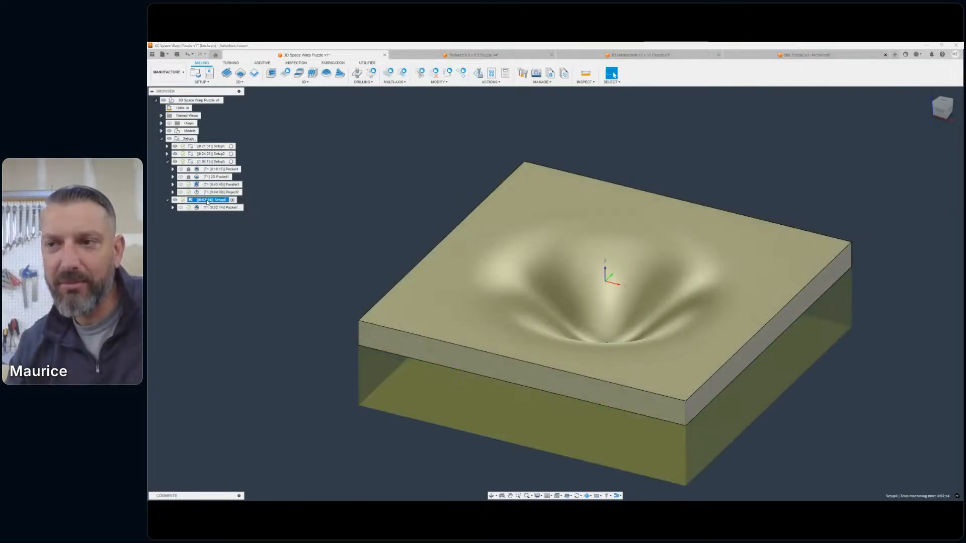
pyautogui.rightClick(208, 201)
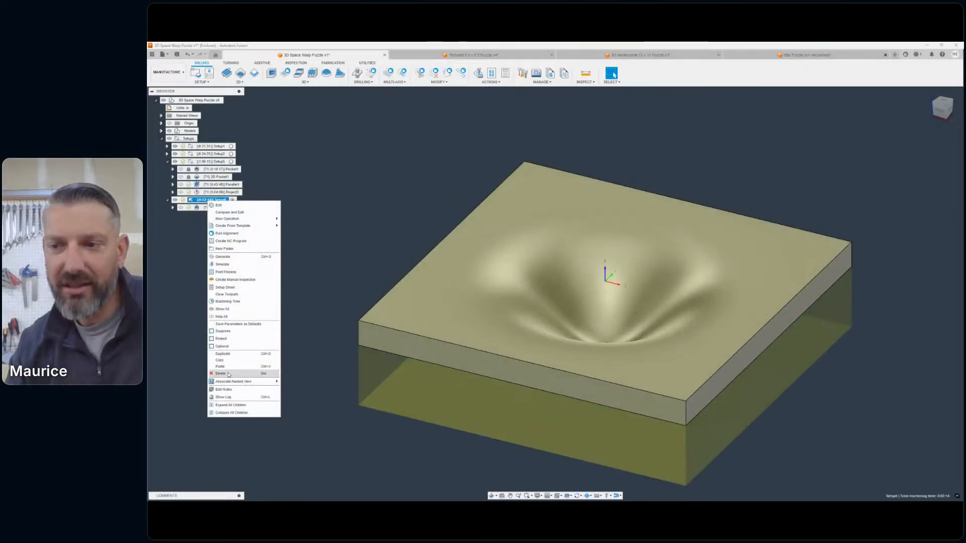
pyautogui.click(227, 354)
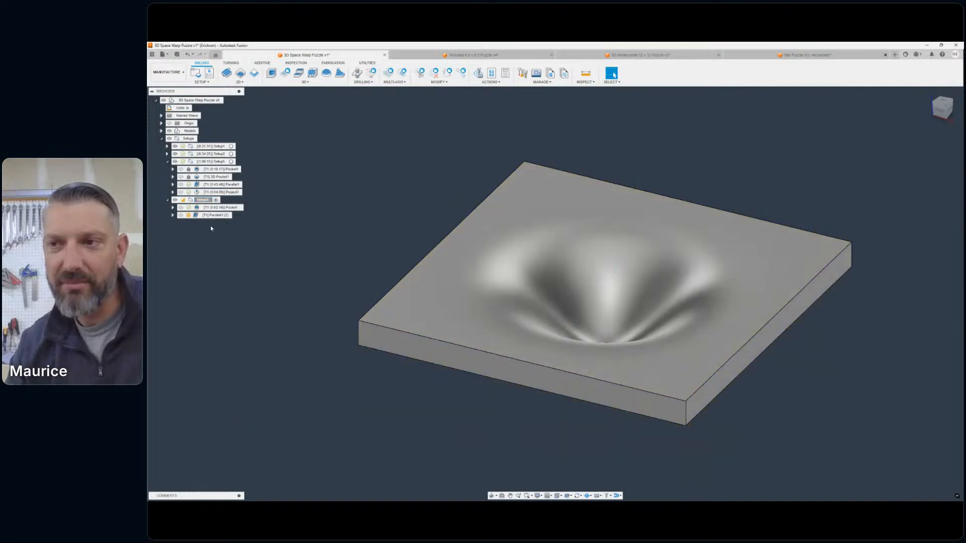
# - Edit the copied parallel operation, replace its machining boundary with the hollowed slab's top outline, review heights, passes and linking, and accept
pyautogui.doubleClick(196, 215)
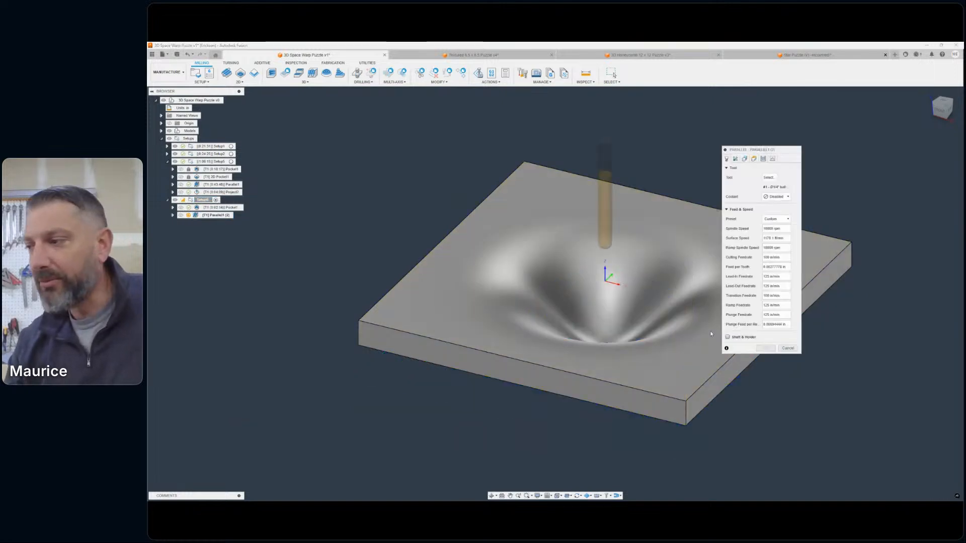
pyautogui.click(753, 158)
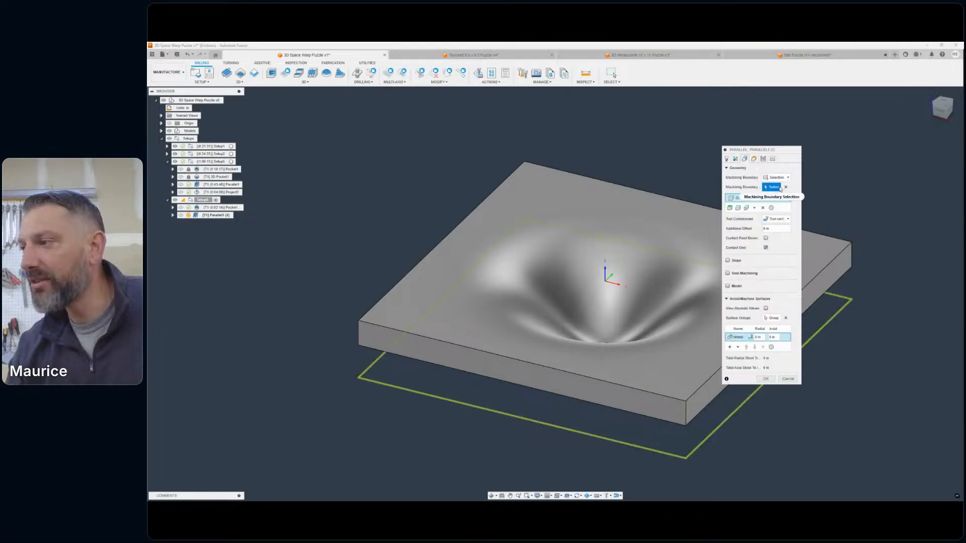
pyautogui.click(786, 187)
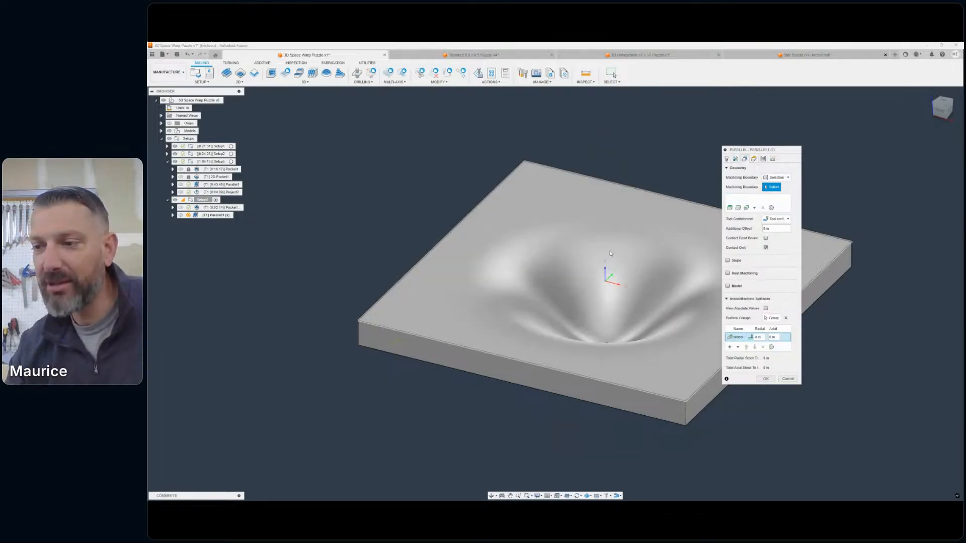
pyautogui.click(375, 324)
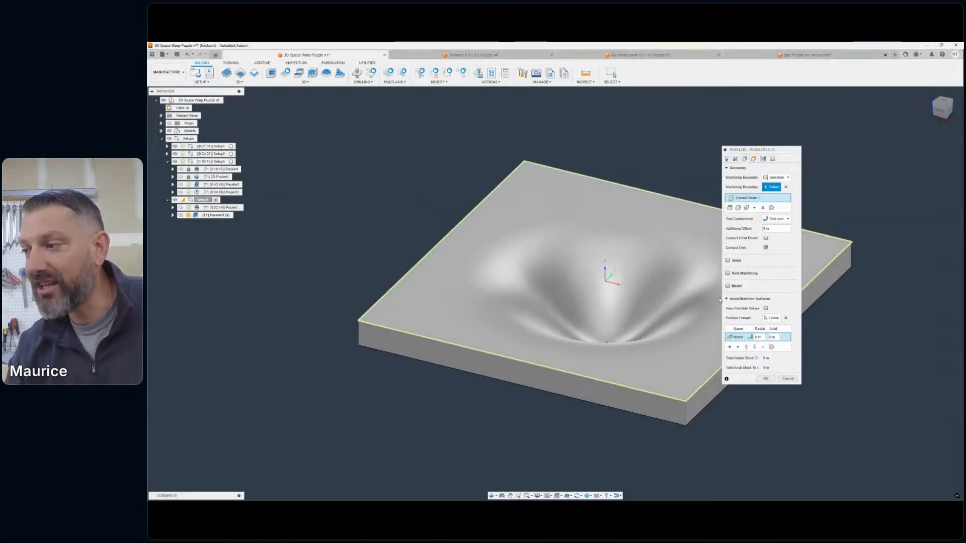
pyautogui.click(753, 159)
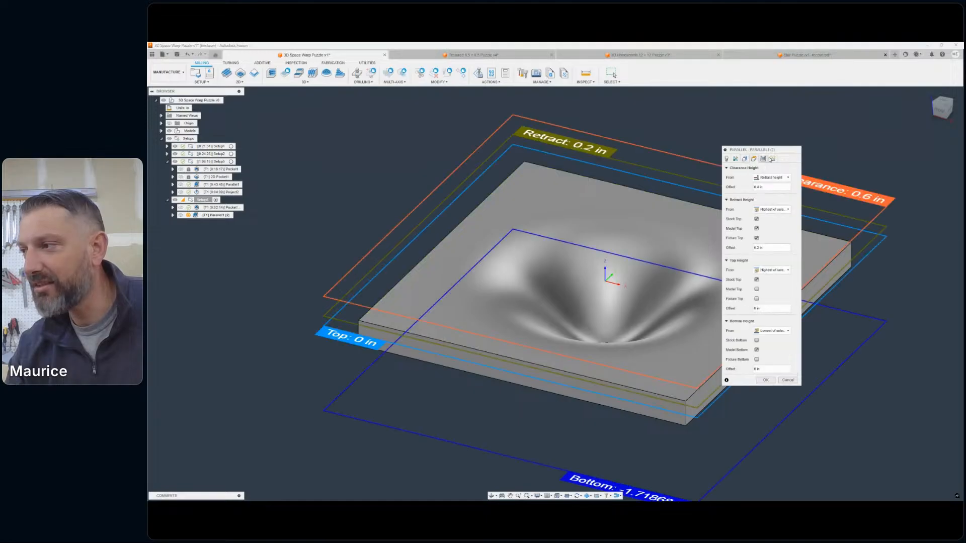
pyautogui.click(762, 159)
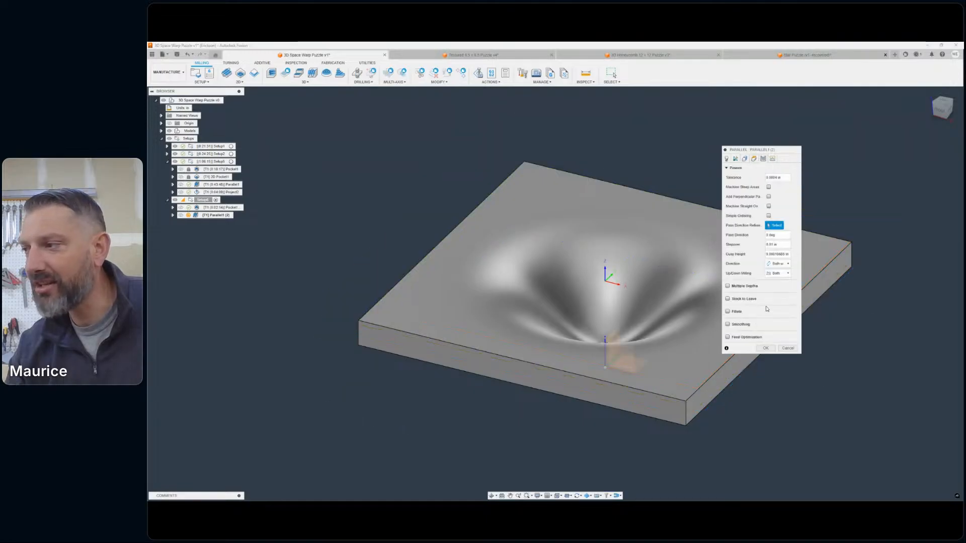
pyautogui.click(773, 159)
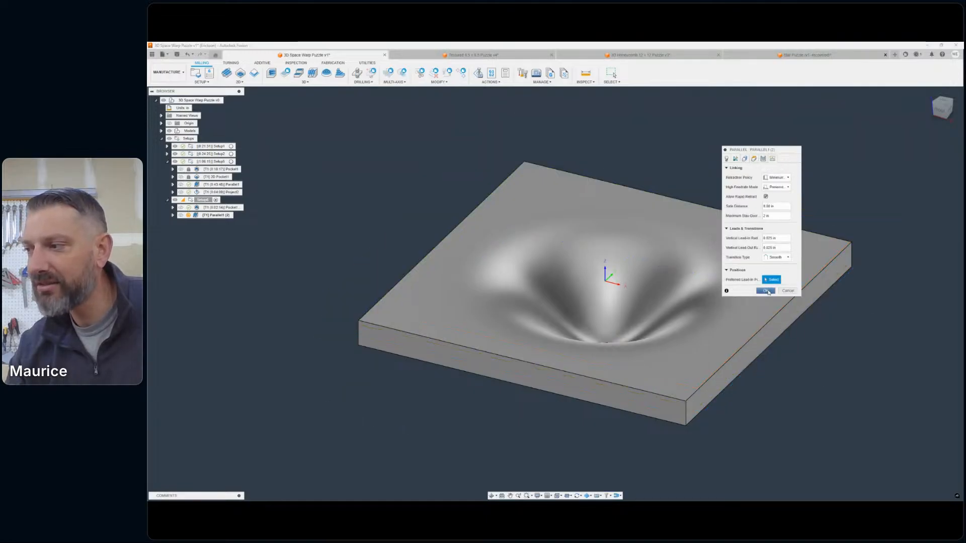
pyautogui.click(764, 291)
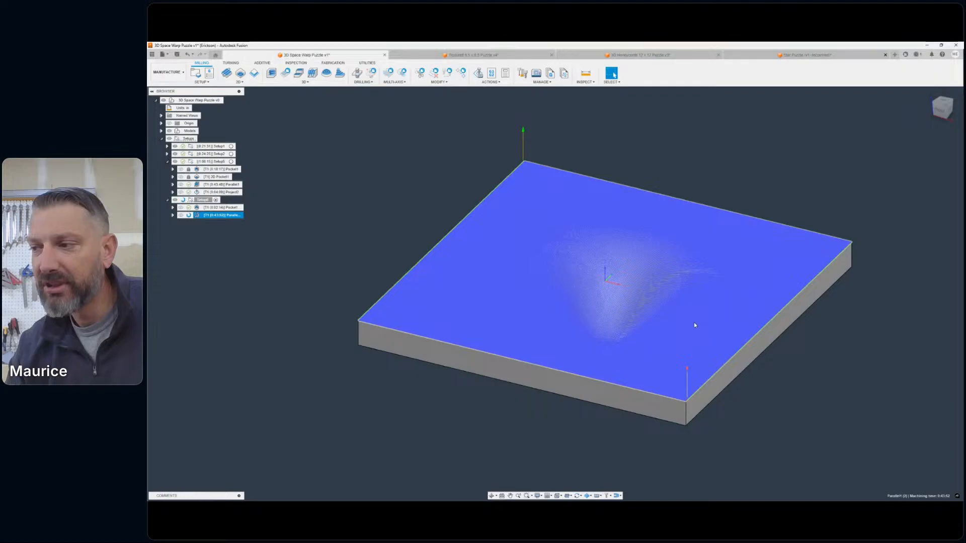
# - Examine the generated parallel toolpath over the hollowed slab's surface from several angles and zoom levels
pyautogui.scroll(2, 695, 325)
pyautogui.keyDown('shift'); pyautogui.moveTo(694, 325); pyautogui.dragTo(763, 183, button='middle'); pyautogui.keyUp('shift')
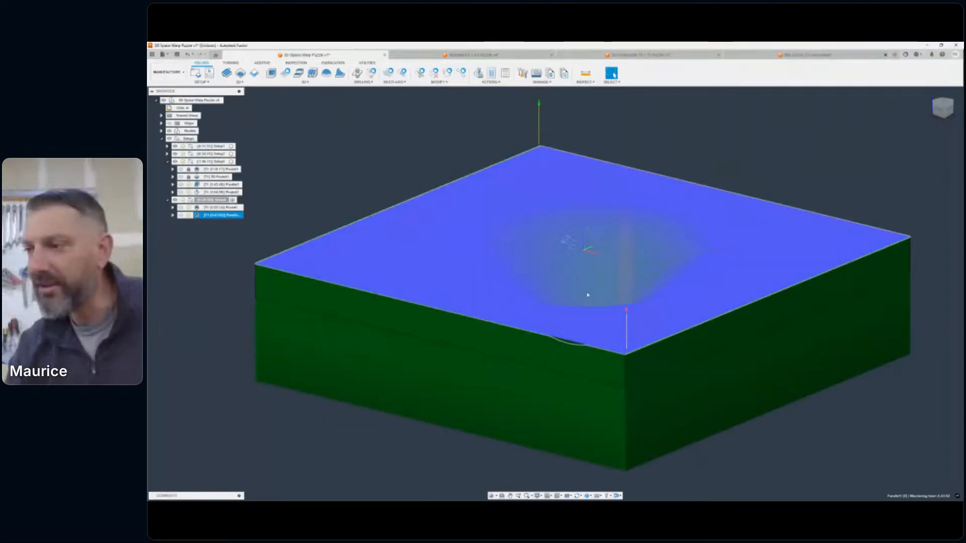
pyautogui.scroll(-3, 702, 337)
pyautogui.moveTo(865, 399); pyautogui.dragTo(800, 389, button='middle')
pyautogui.moveTo(531, 204); pyautogui.dragTo(551, 219, button='middle')
pyautogui.scroll(3, 693, 256)
pyautogui.moveTo(694, 249); pyautogui.dragTo(722, 181, button='middle')
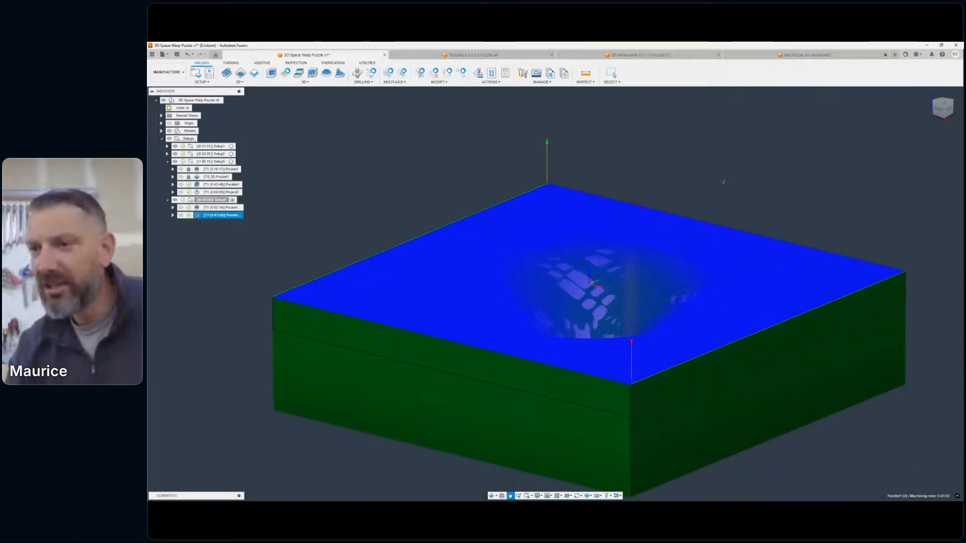
pyautogui.click(333, 219)
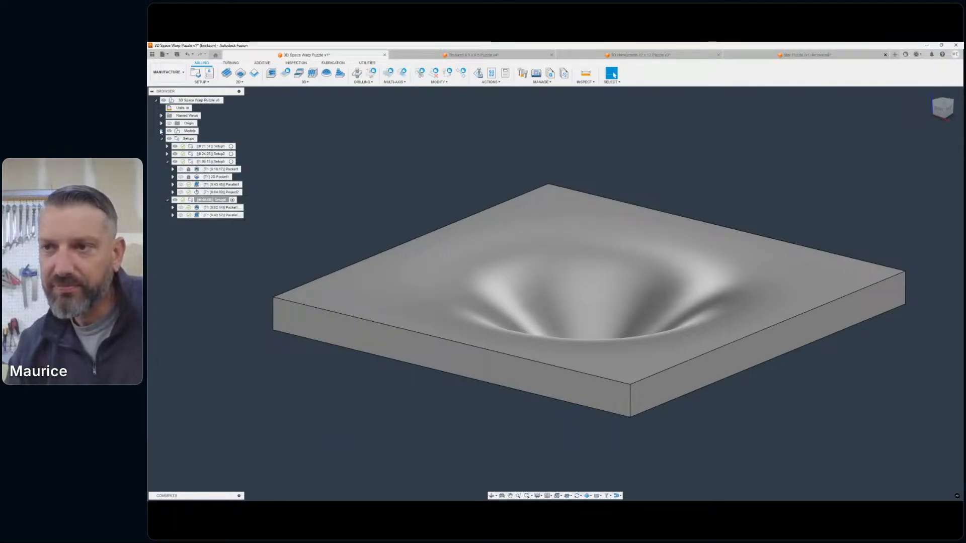
# - Copy the project operation for the grid lines from the bump slab's setup into the hollowed slab's setup
pyautogui.click(229, 193)
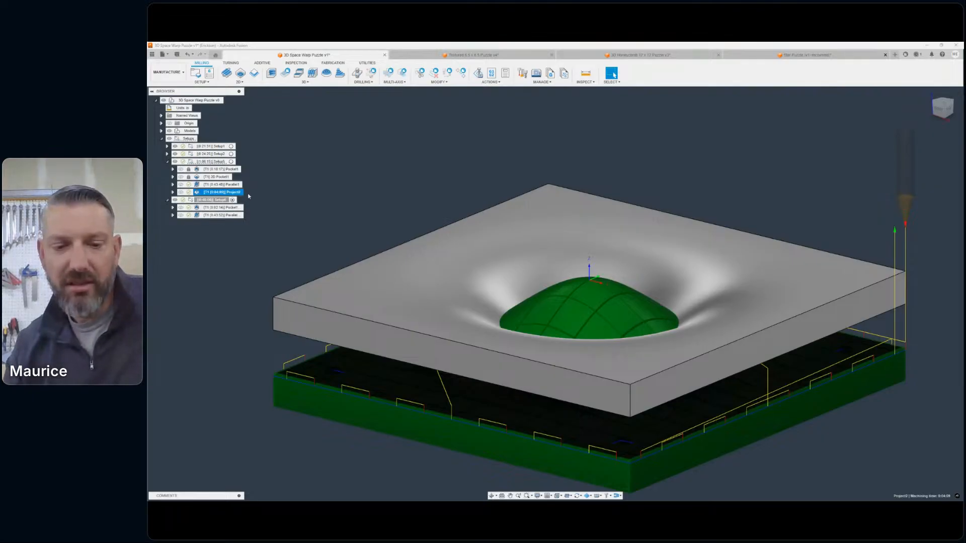
pyautogui.click(196, 231)
pyautogui.click(211, 199)
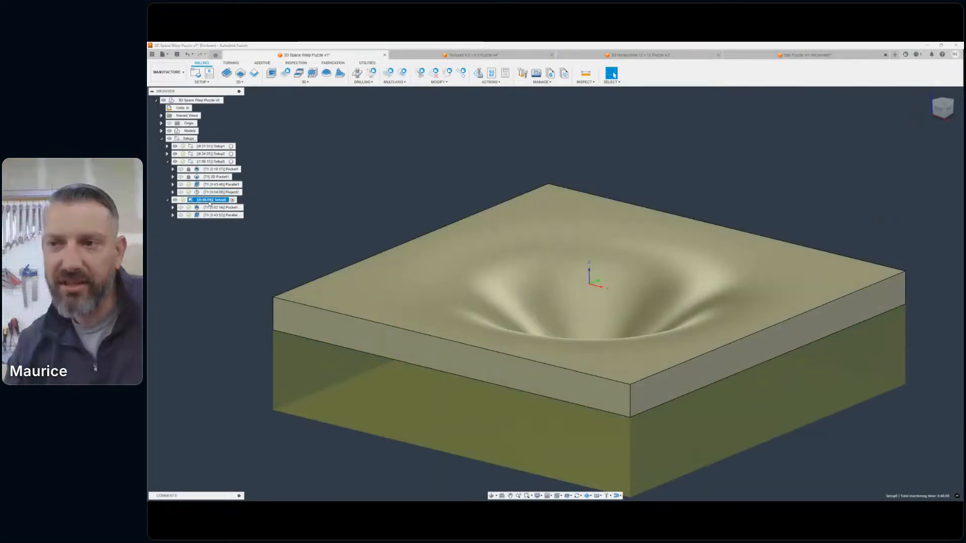
pyautogui.rightClick(209, 201)
pyautogui.click(236, 367)
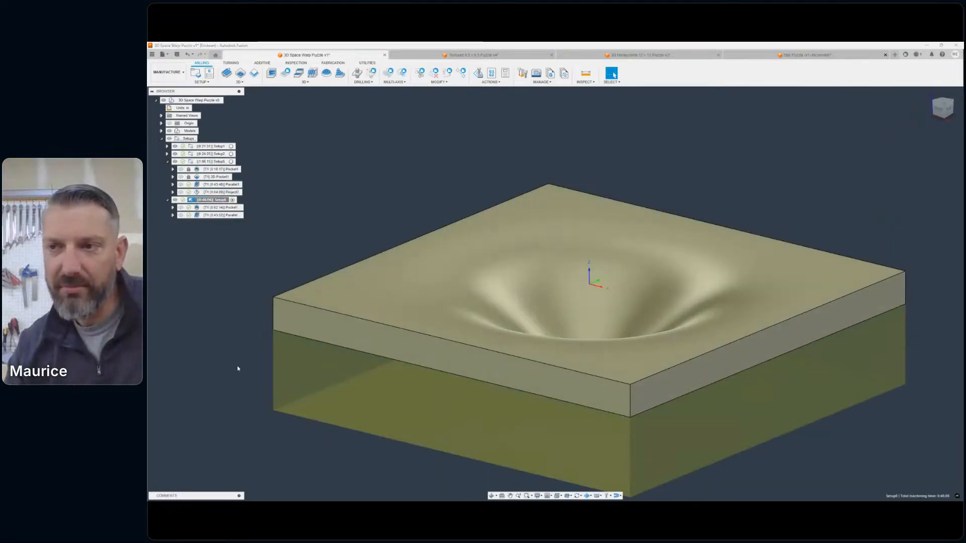
# - Edit the copied project operation, clear its inherited curve selections, and set the machining boundary to Selection using the hollowed slab's top outline
pyautogui.click(211, 223)
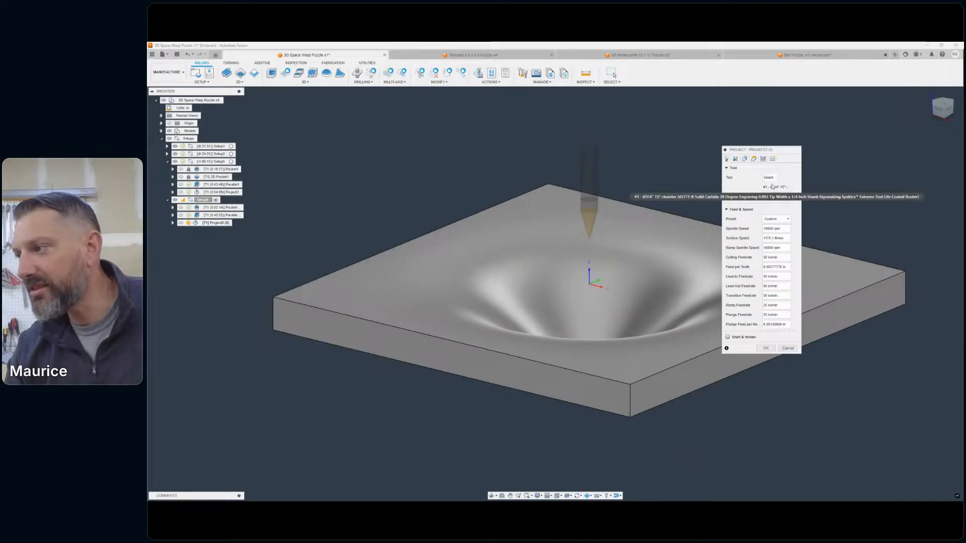
pyautogui.click(745, 159)
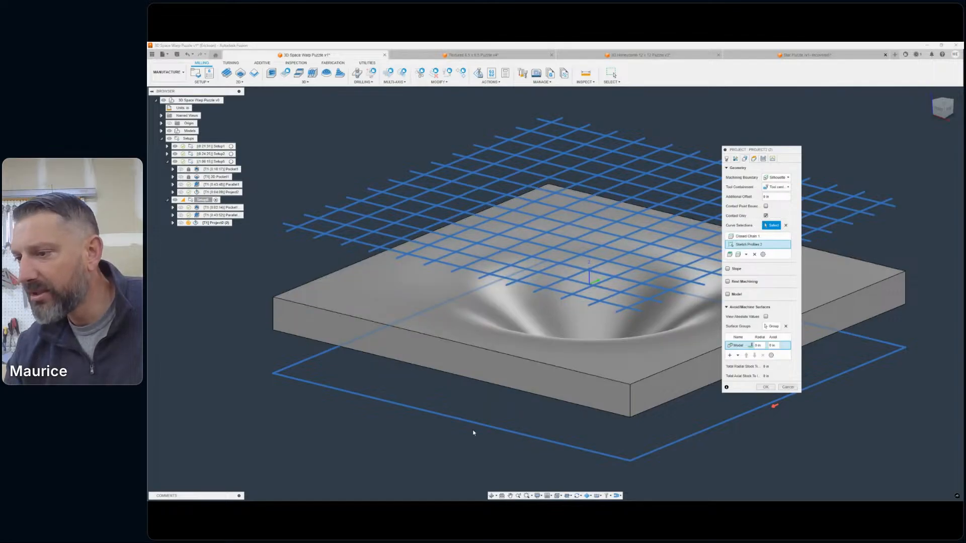
pyautogui.click(776, 177)
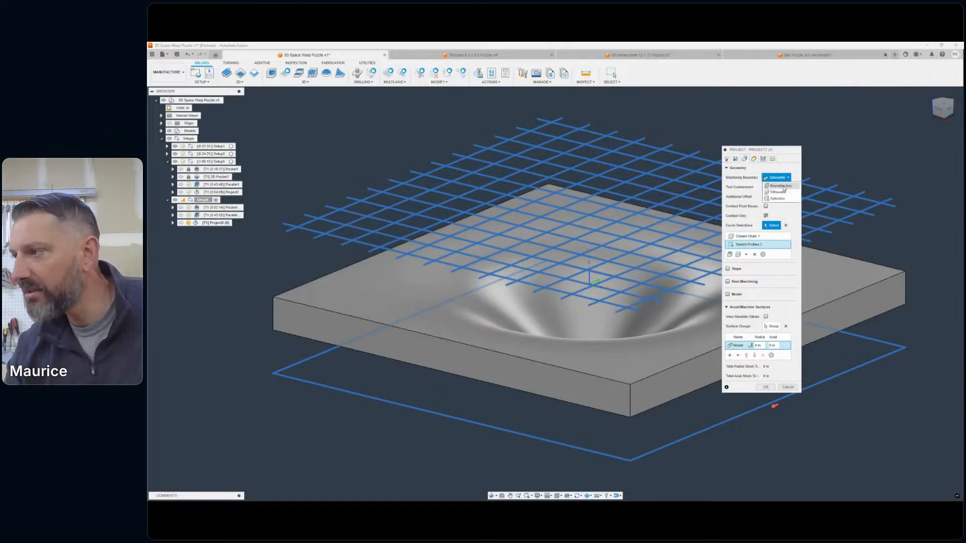
pyautogui.click(786, 187)
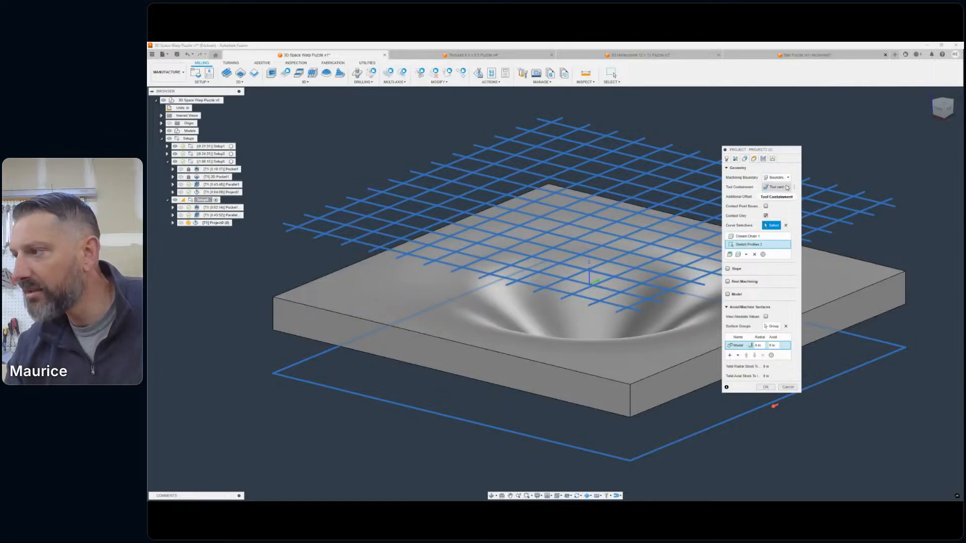
pyautogui.click(786, 226)
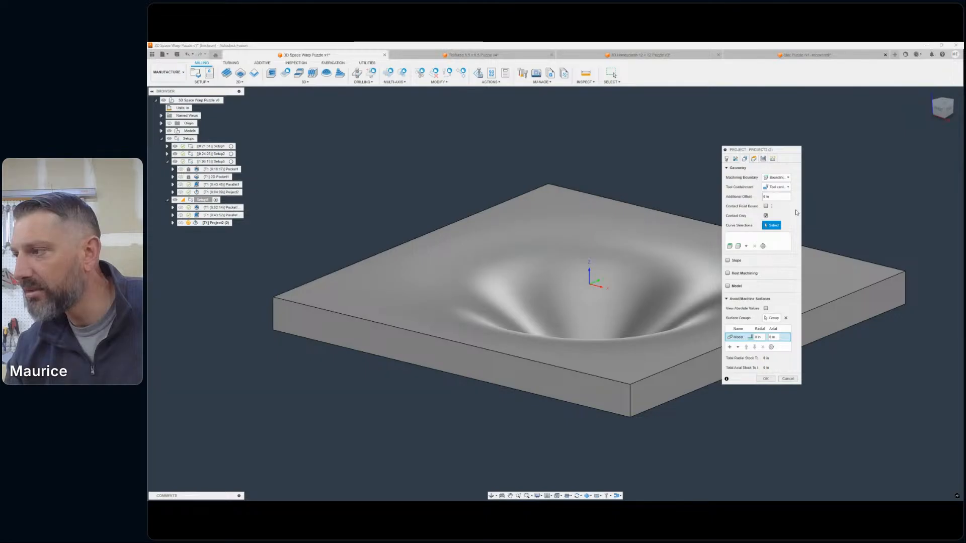
pyautogui.click(776, 178)
pyautogui.click(776, 204)
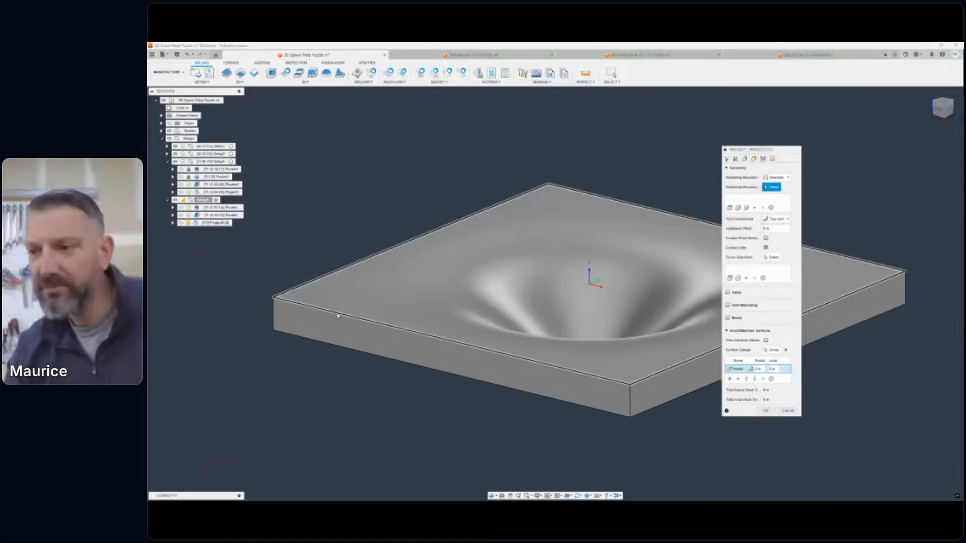
pyautogui.click(340, 313)
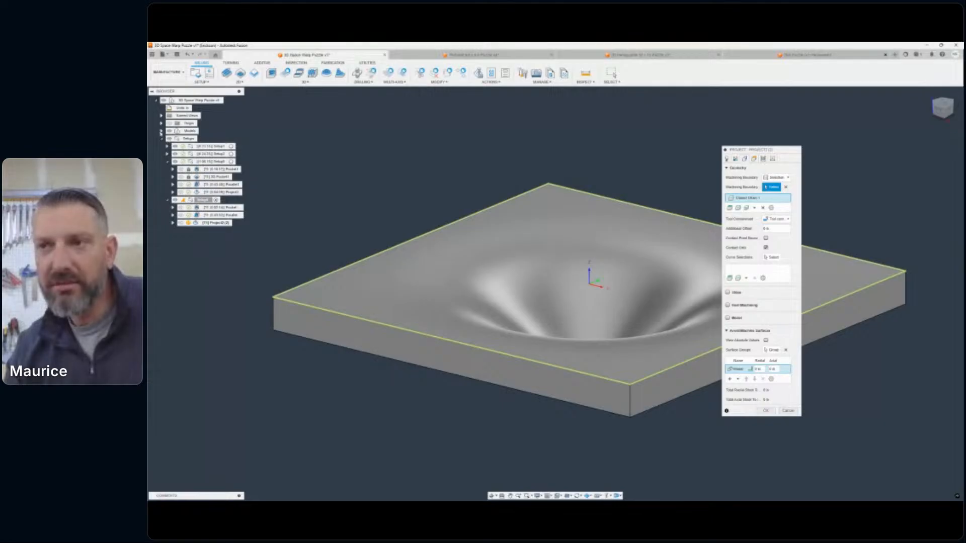
# - Select the grid-line sketch as the curves to project, review the passes and linking settings, and accept the operation
pyautogui.click(162, 131)
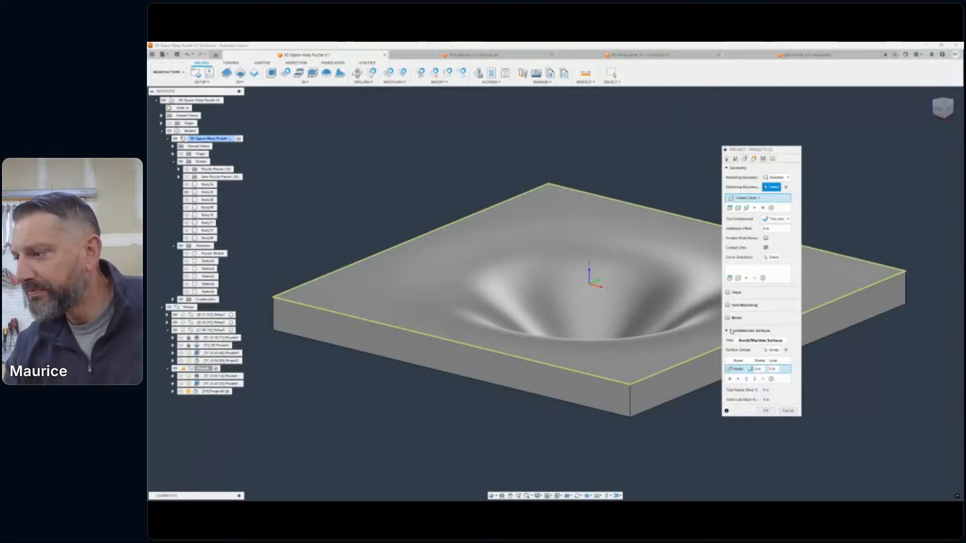
pyautogui.click(728, 331)
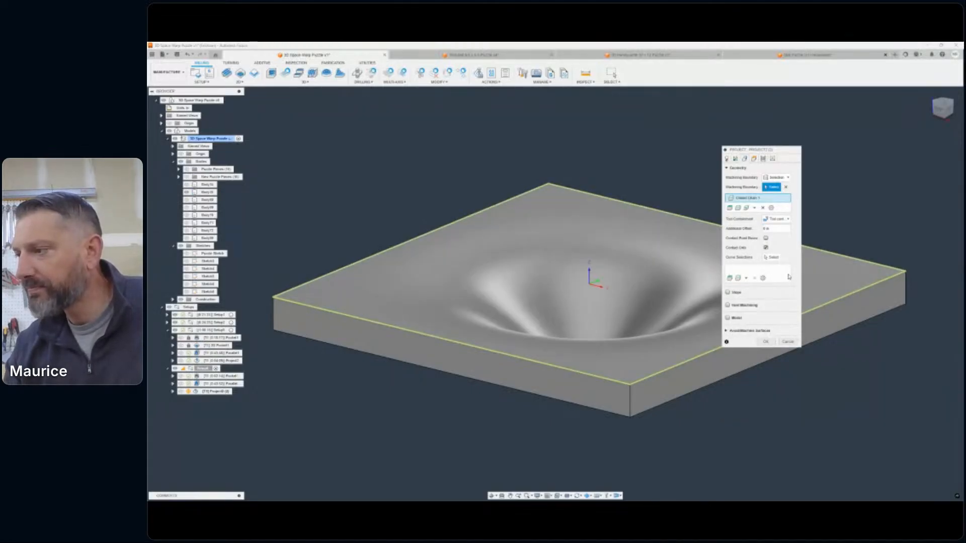
pyautogui.click(769, 258)
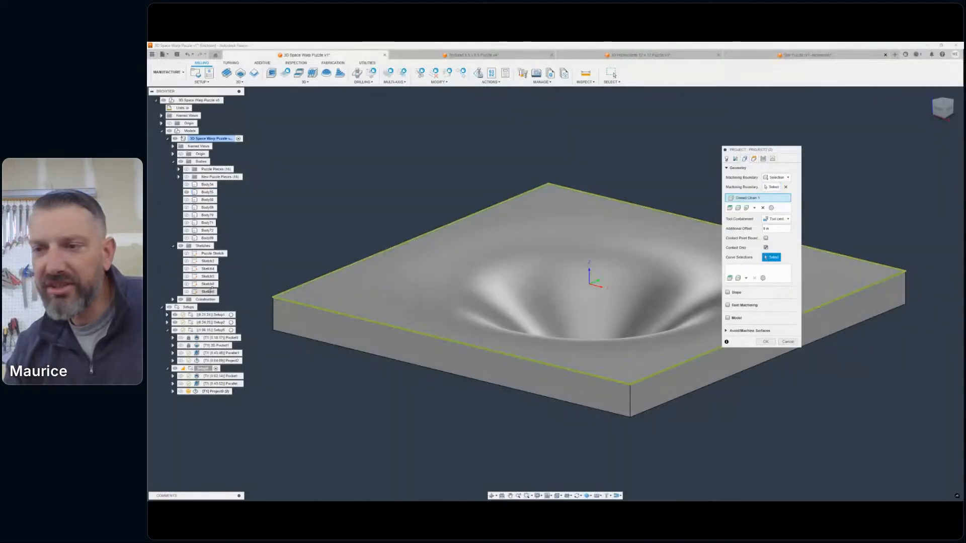
pyautogui.click(196, 292)
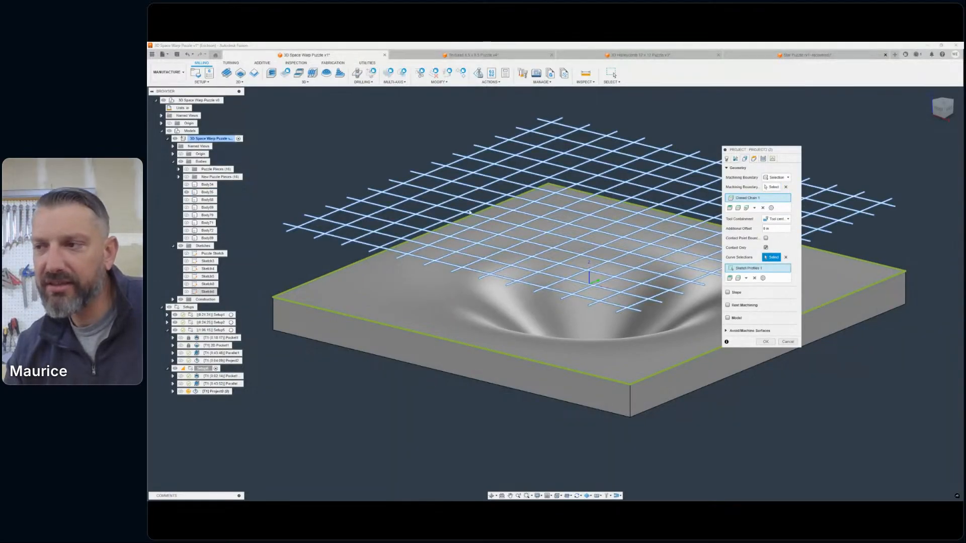
pyautogui.click(770, 343)
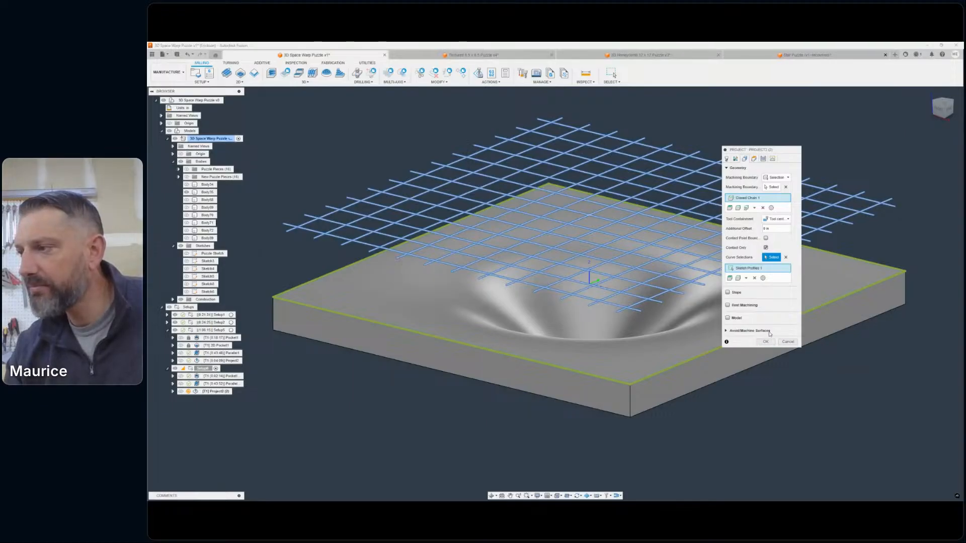
pyautogui.click(763, 158)
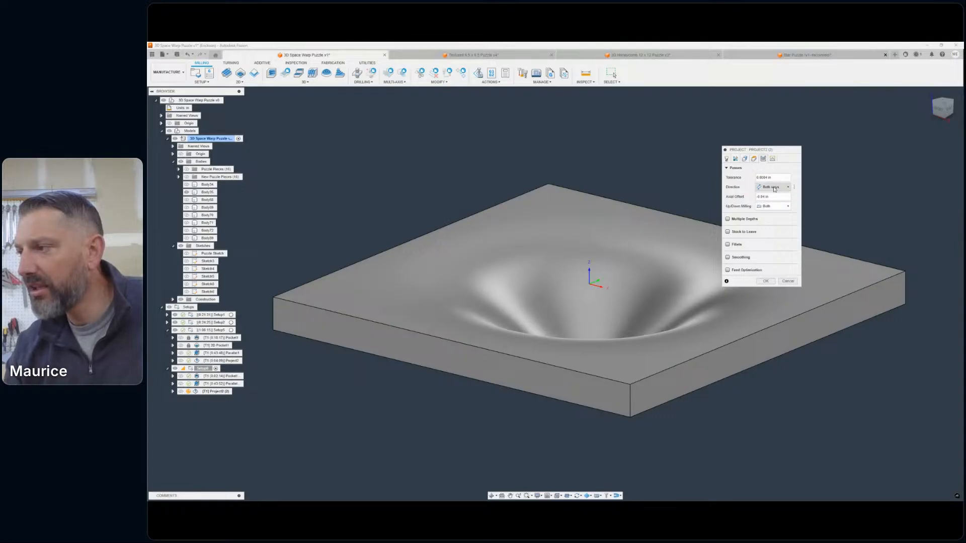
pyautogui.click(775, 158)
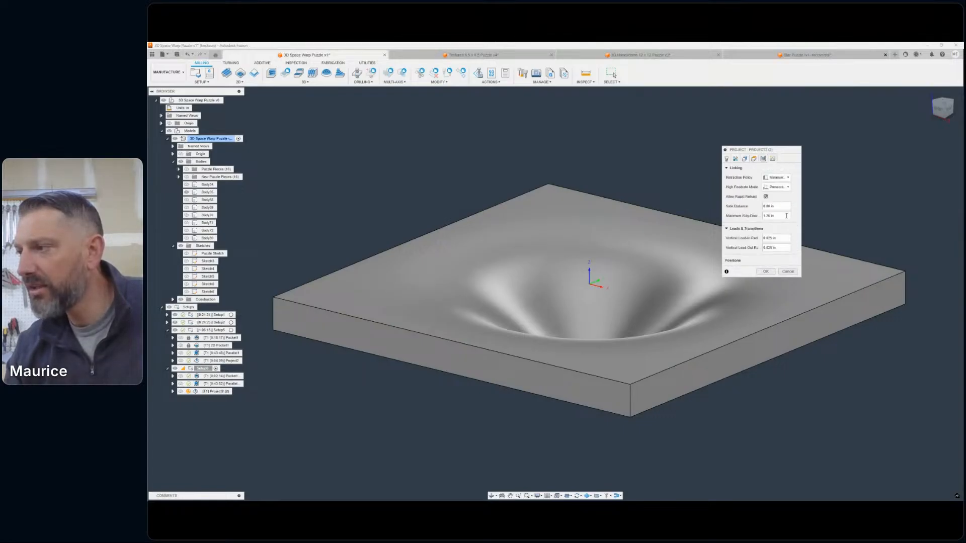
pyautogui.click(764, 272)
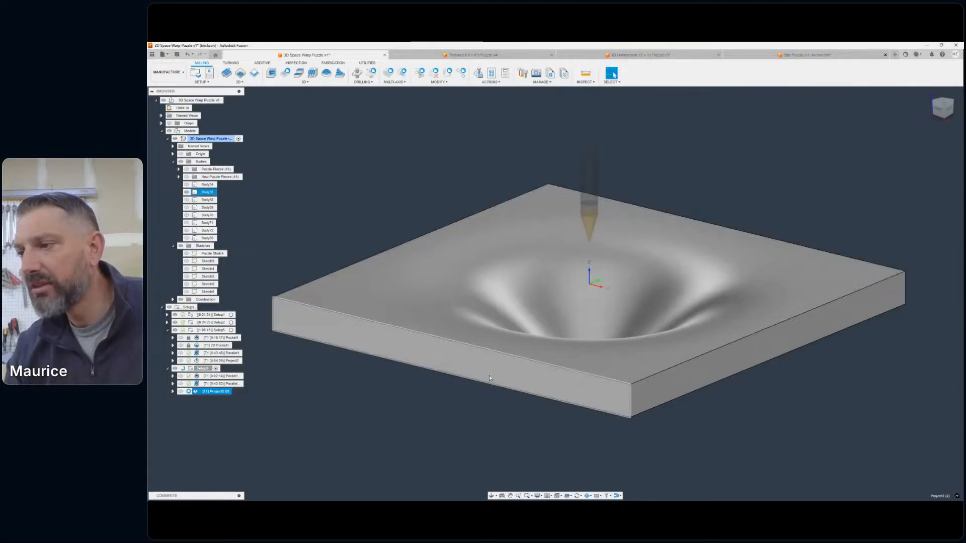
# - Hide the hollowed slab's body and examine the projected grid-line toolpath on the simulated stock from several angles
pyautogui.scroll(-3, 486, 431)
pyautogui.scroll(-2, 486, 433)
pyautogui.moveTo(488, 434); pyautogui.dragTo(555, 423, button='middle')
pyautogui.scroll(5, 560, 417)
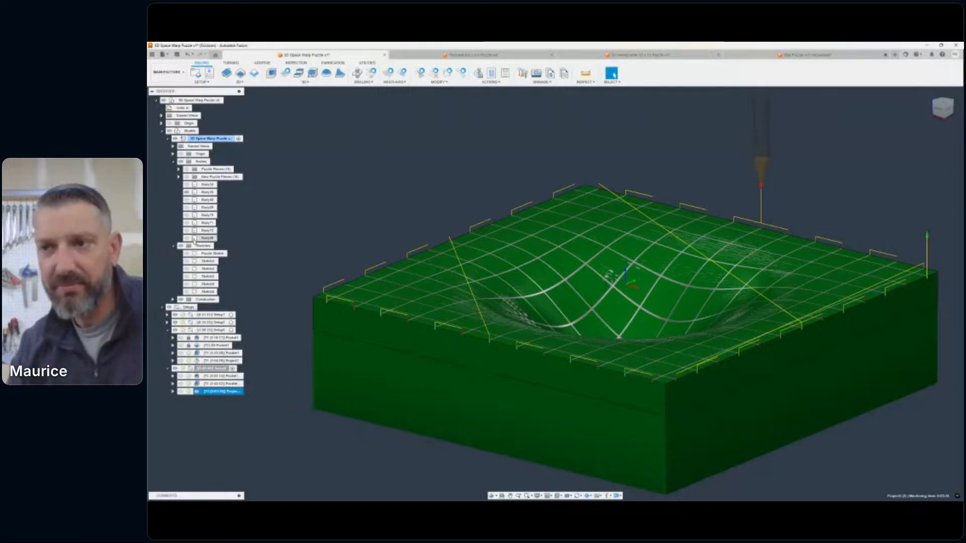
pyautogui.click(187, 192)
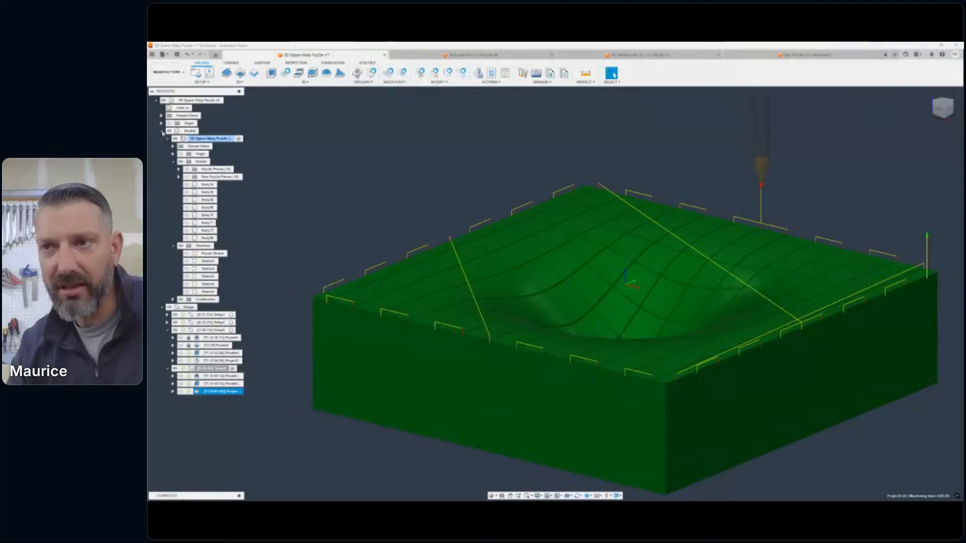
pyautogui.click(162, 131)
pyautogui.scroll(-3, 641, 265)
pyautogui.moveTo(641, 266); pyautogui.dragTo(609, 279, button='middle')
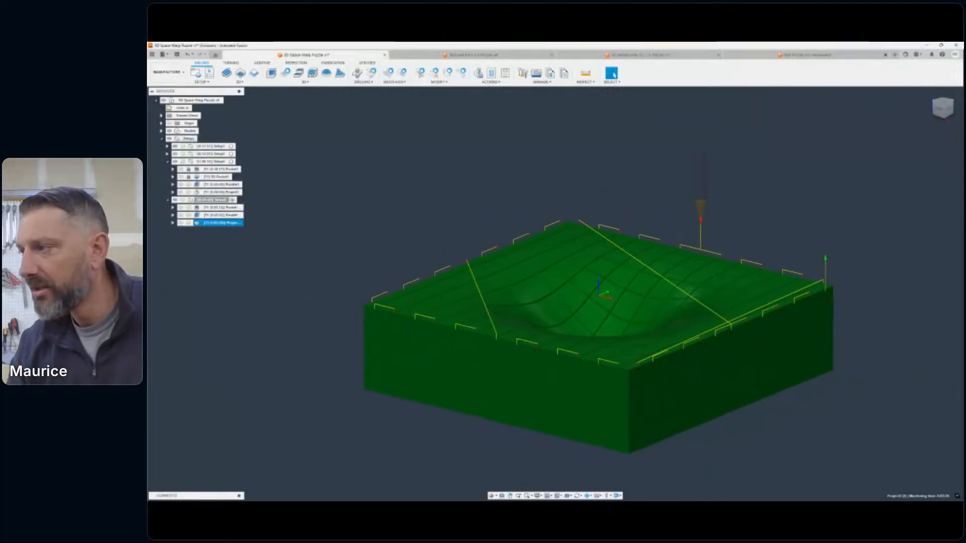
pyautogui.click(943, 104)
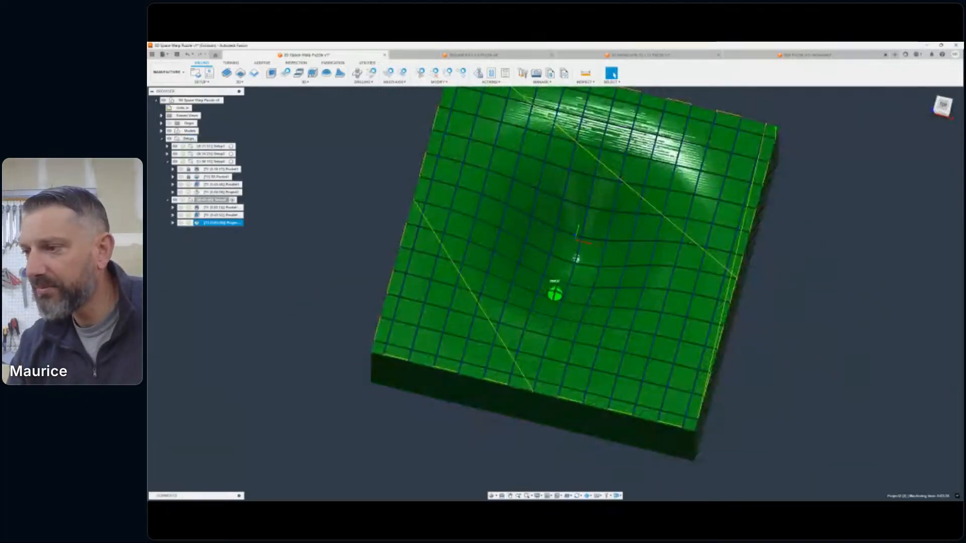
pyautogui.moveTo(555, 293)
pyautogui.keyDown('shift'); pyautogui.mouseDown(button='middle')
pyautogui.moveTo(568, 243)
pyautogui.moveTo(520, 208)
pyautogui.moveTo(496, 207)
pyautogui.moveTo(490, 223)
pyautogui.moveTo(504, 221)
pyautogui.mouseUp(button='middle'); pyautogui.keyUp('shift')
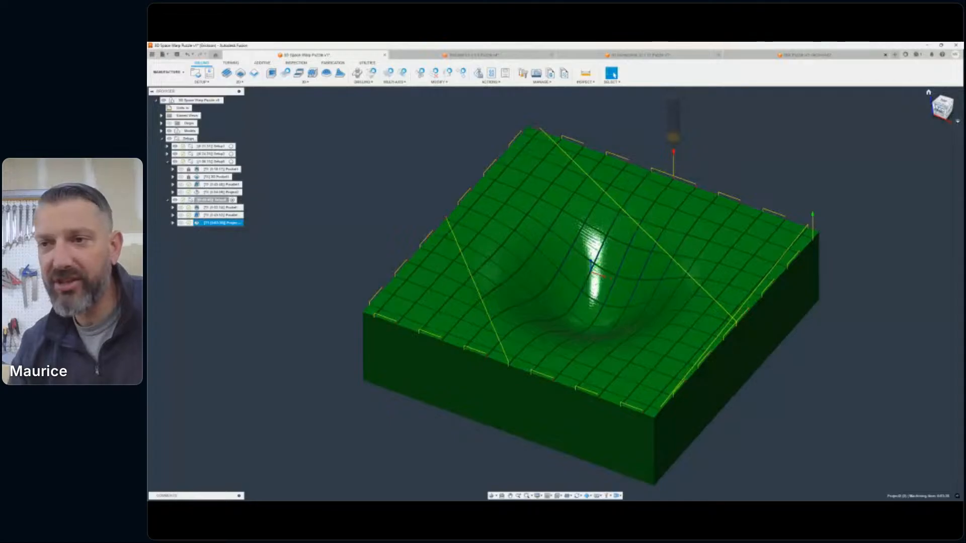
pyautogui.moveTo(594, 267); pyautogui.dragTo(527, 305, button='middle')
# - Compare the project toolpath on the bump slab's stock with the one on the hollowed slab's stock
pyautogui.click(168, 200)
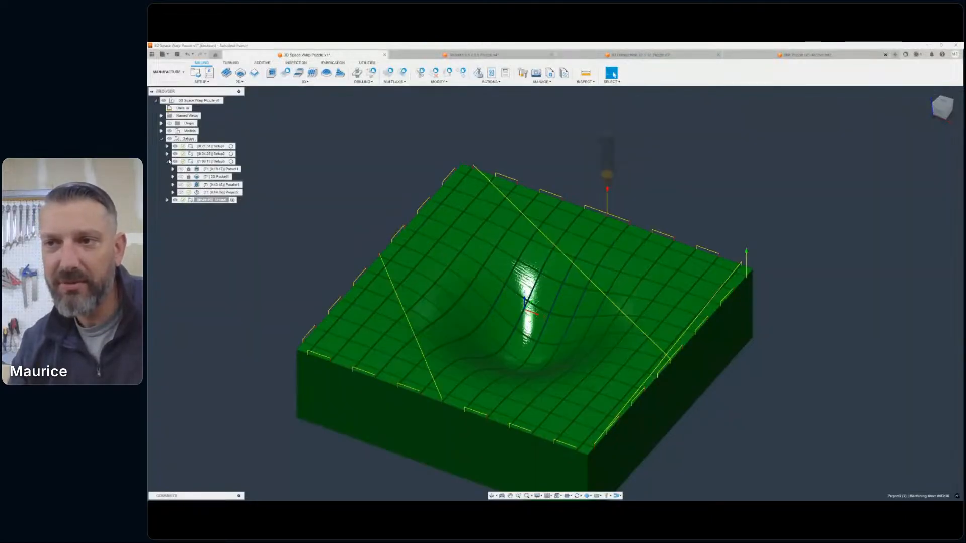
pyautogui.click(168, 161)
pyautogui.click(204, 161)
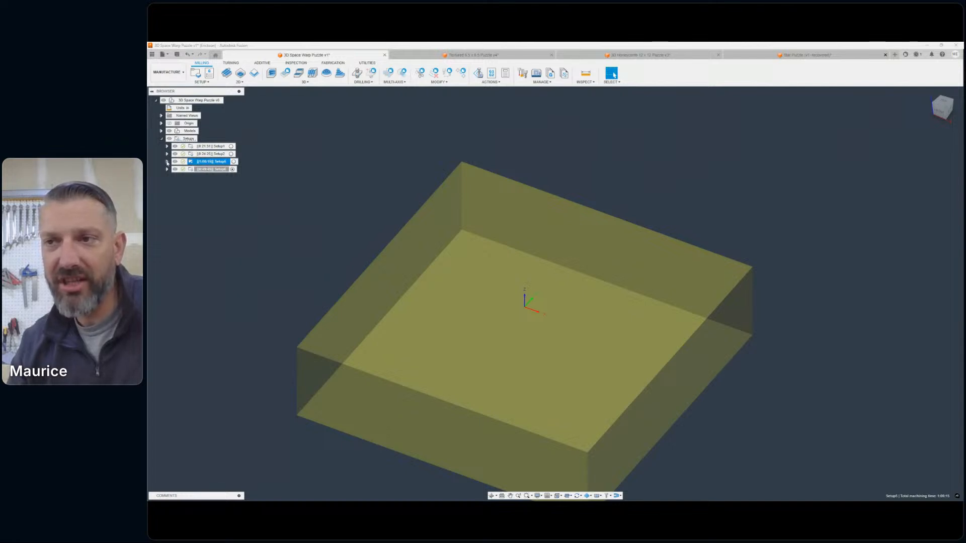
pyautogui.click(168, 162)
pyautogui.click(198, 192)
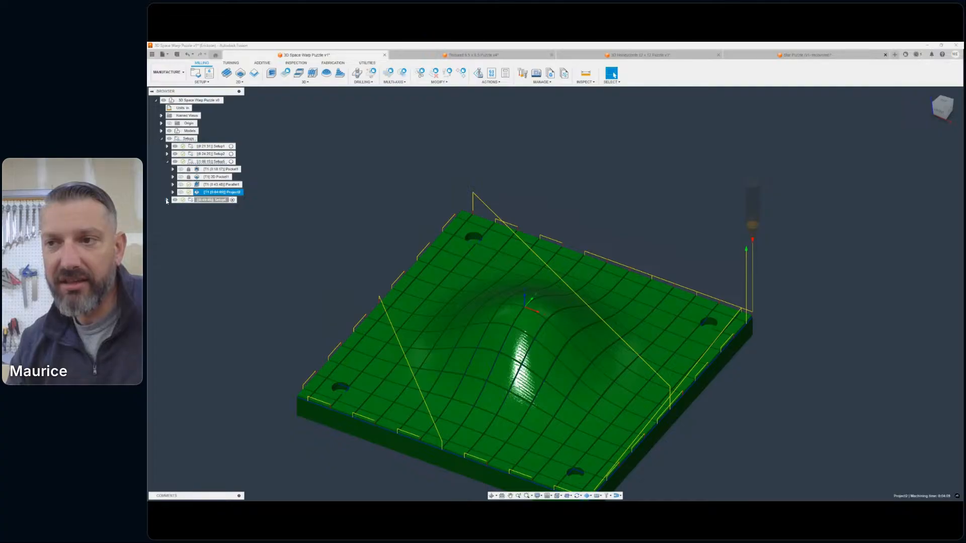
pyautogui.click(167, 200)
pyautogui.click(216, 223)
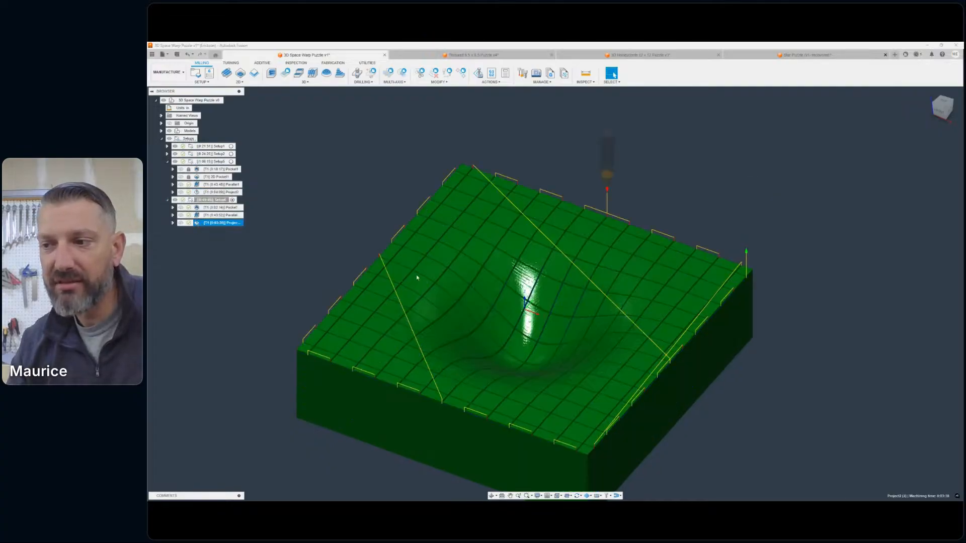
pyautogui.scroll(-1, 417, 277)
pyautogui.moveTo(424, 295); pyautogui.dragTo(477, 265, button='middle')
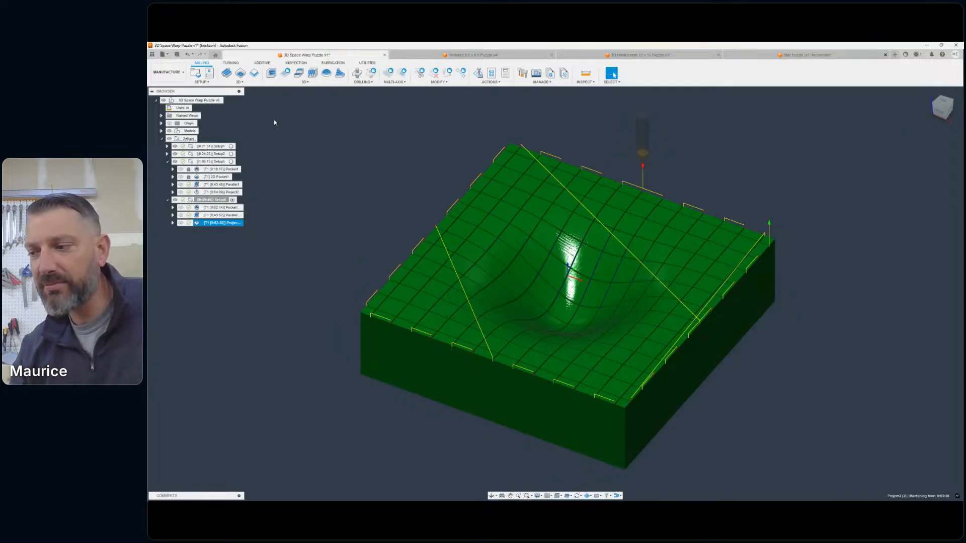
# - Switch to the Design workspace and show only the New Puzzle Pieces body group
pyautogui.click(169, 72)
pyautogui.click(168, 95)
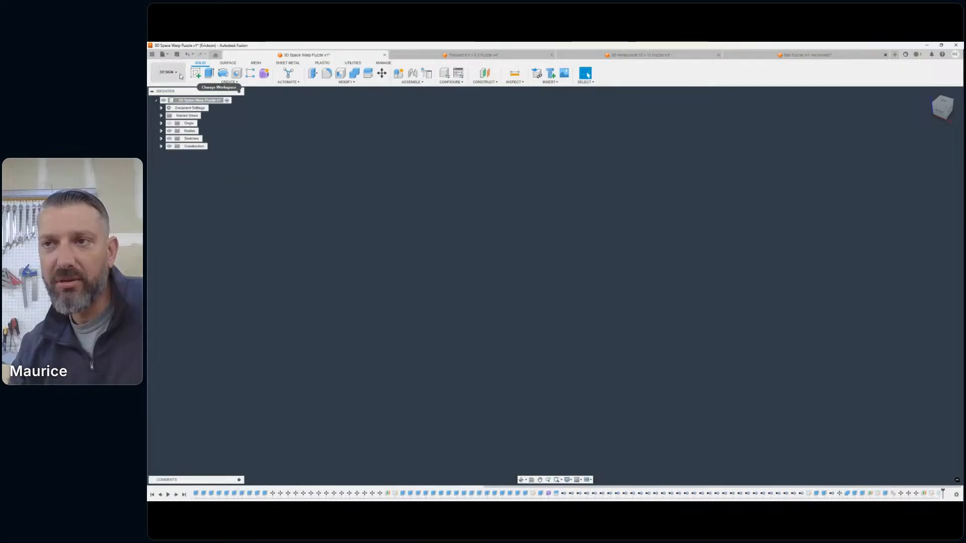
pyautogui.click(161, 131)
pyautogui.click(176, 139)
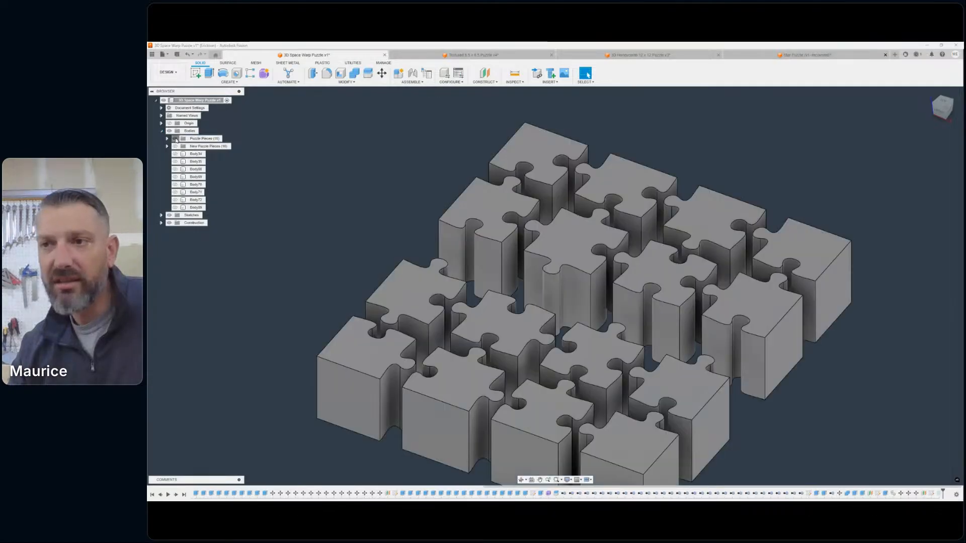
pyautogui.click(176, 138)
pyautogui.click(175, 146)
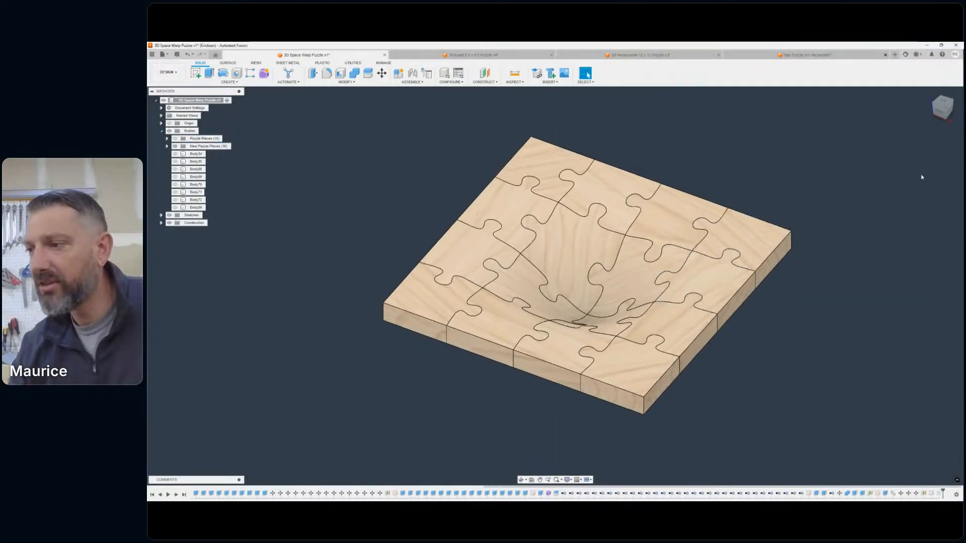
# - Examine the assembled warped puzzle from above, the side and an angle, including the pieces around its central funnel
pyautogui.moveTo(945, 108)
pyautogui.mouseDown()
pyautogui.moveTo(944, 82)
pyautogui.moveTo(943, 116)
pyautogui.mouseUp()
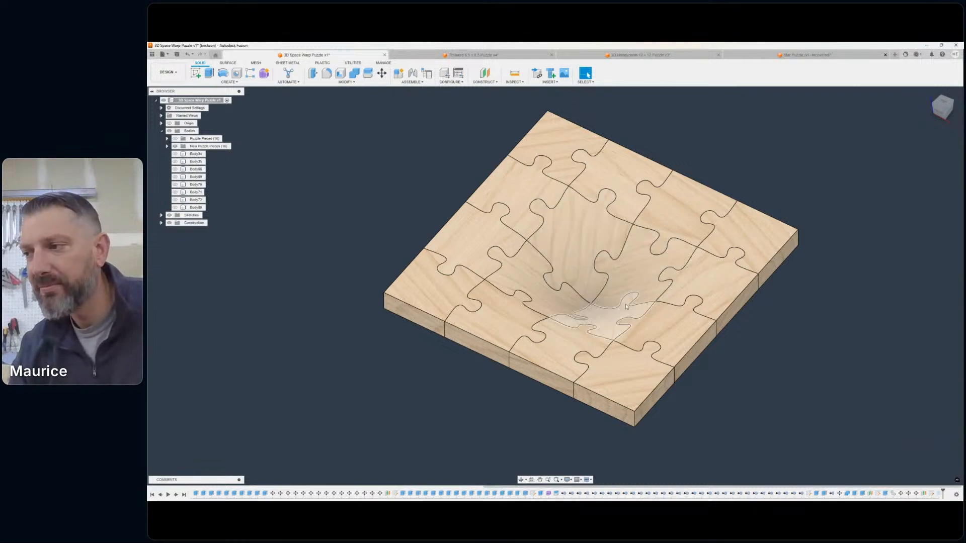
pyautogui.moveTo(626, 306)
pyautogui.keyDown('shift'); pyautogui.mouseDown(button='middle')
pyautogui.moveTo(624, 279)
pyautogui.moveTo(679, 288)
pyautogui.moveTo(632, 298)
pyautogui.mouseUp(button='middle'); pyautogui.keyUp('shift')
pyautogui.scroll(-2, 679, 287)
pyautogui.moveTo(943, 109)
pyautogui.mouseDown()
pyautogui.moveTo(933, 94)
pyautogui.moveTo(928, 111)
pyautogui.mouseUp()
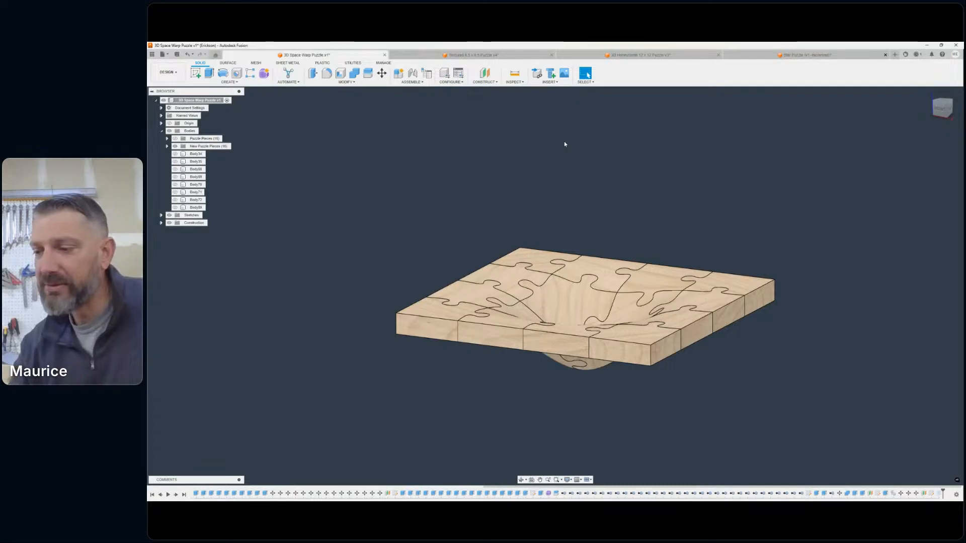
pyautogui.scroll(-5, 694, 392)
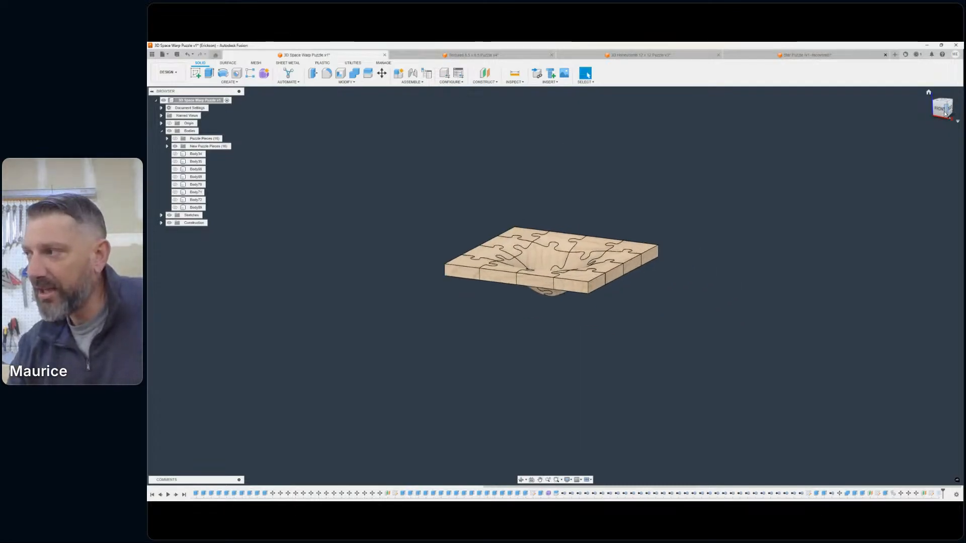
pyautogui.moveTo(555, 285)
pyautogui.keyDown('shift'); pyautogui.mouseDown(button='middle')
pyautogui.moveTo(554, 301)
pyautogui.moveTo(549, 283)
pyautogui.mouseUp(button='middle'); pyautogui.keyUp('shift')
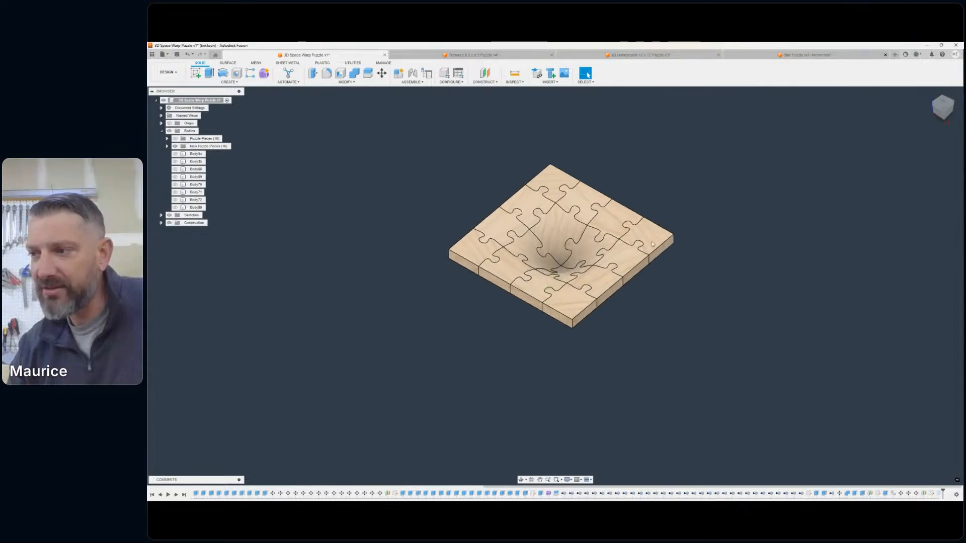
pyautogui.scroll(5, 545, 281)
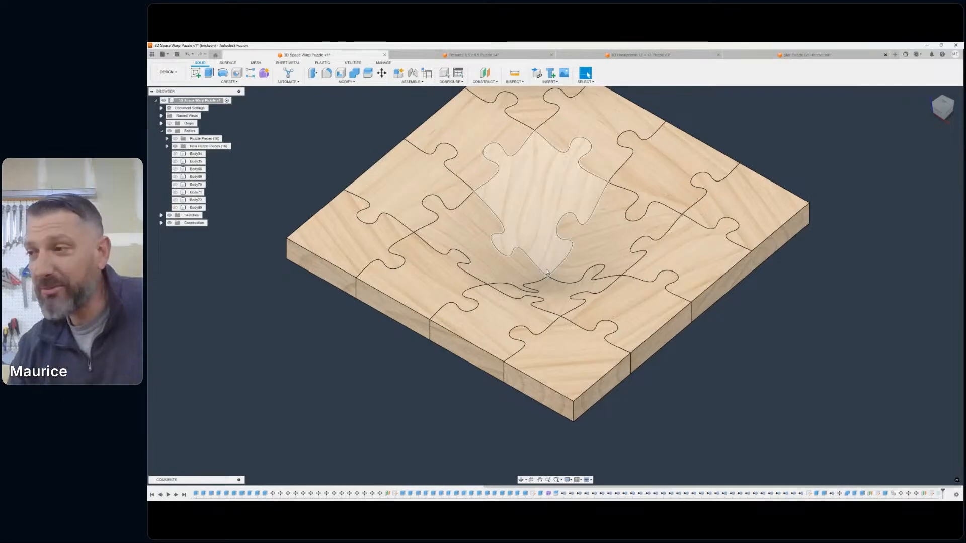
pyautogui.scroll(-2, 547, 269)
pyautogui.moveTo(551, 268); pyautogui.dragTo(582, 318, button='middle')
pyautogui.scroll(-1, 591, 318)
pyautogui.scroll(1, 558, 306)
pyautogui.scroll(2, 556, 305)
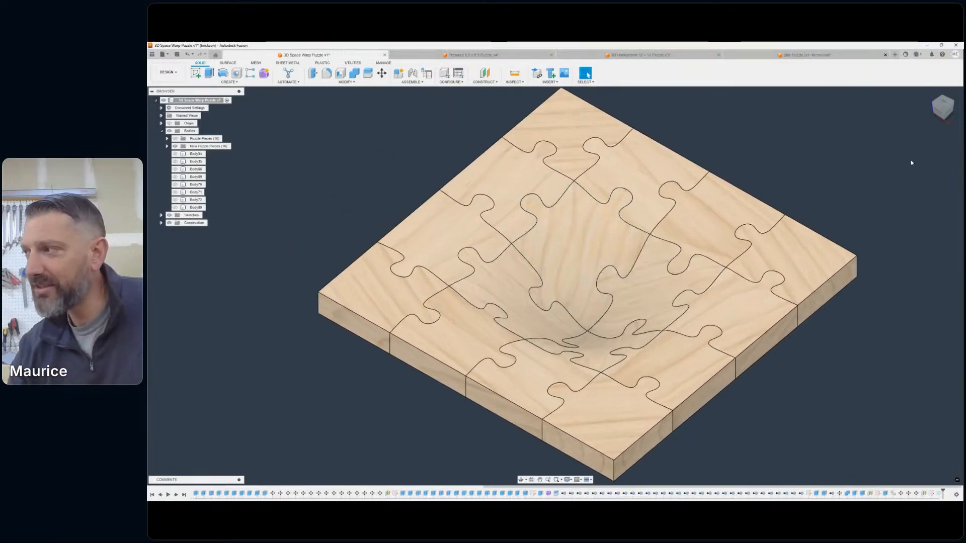
pyautogui.keyDown('shift'); pyautogui.moveTo(555, 286); pyautogui.dragTo(656, 342, button='middle'); pyautogui.keyUp('shift')
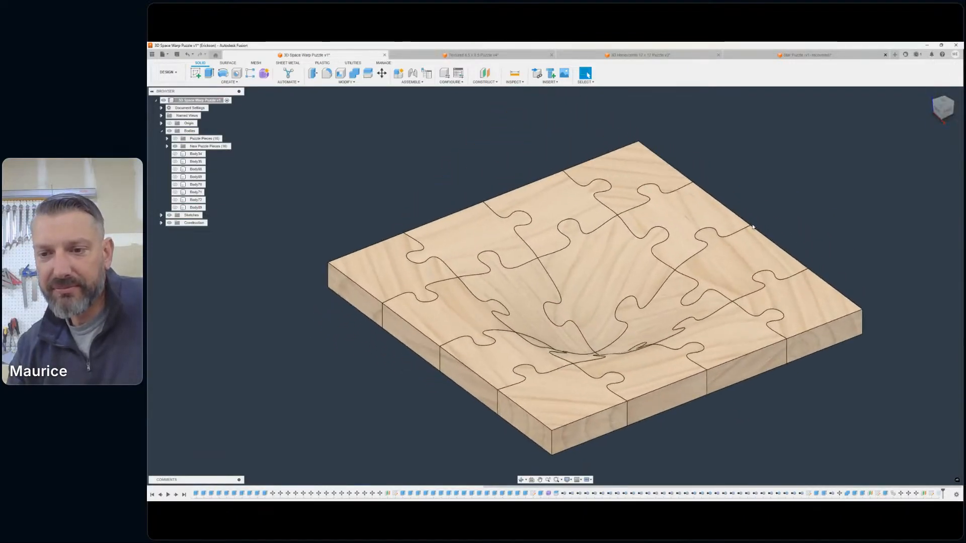
pyautogui.scroll(-1, 759, 217)
pyautogui.moveTo(760, 218); pyautogui.dragTo(737, 216, button='middle')
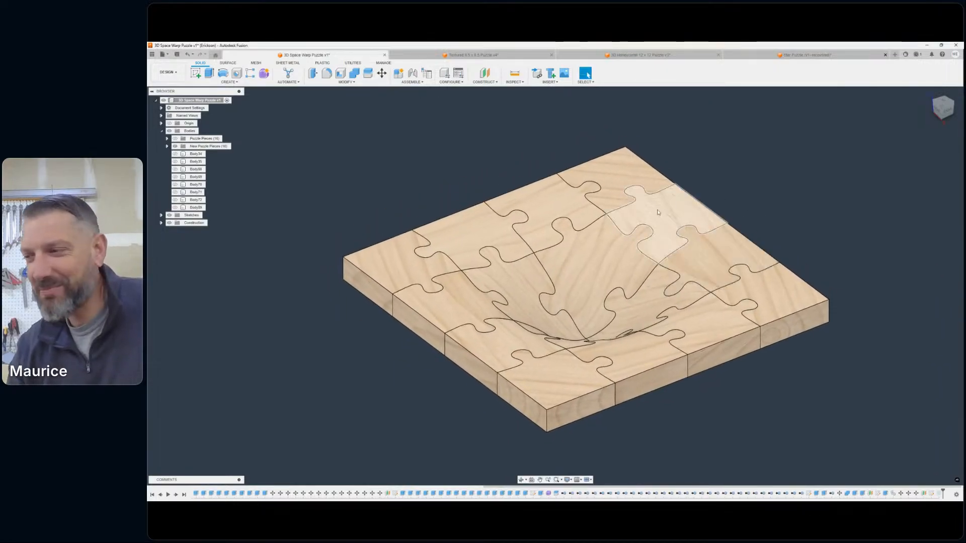
pyautogui.scroll(5, 559, 291)
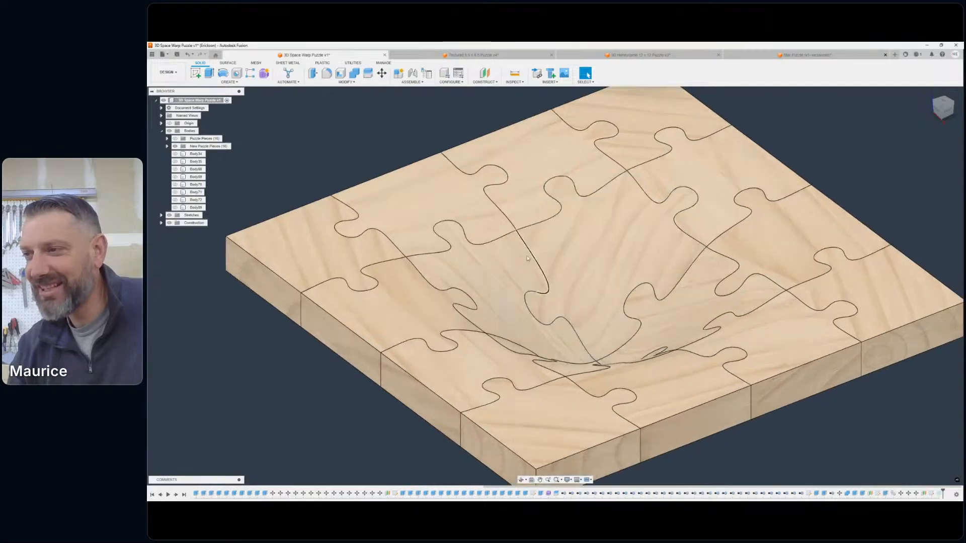
pyautogui.scroll(-5, 527, 259)
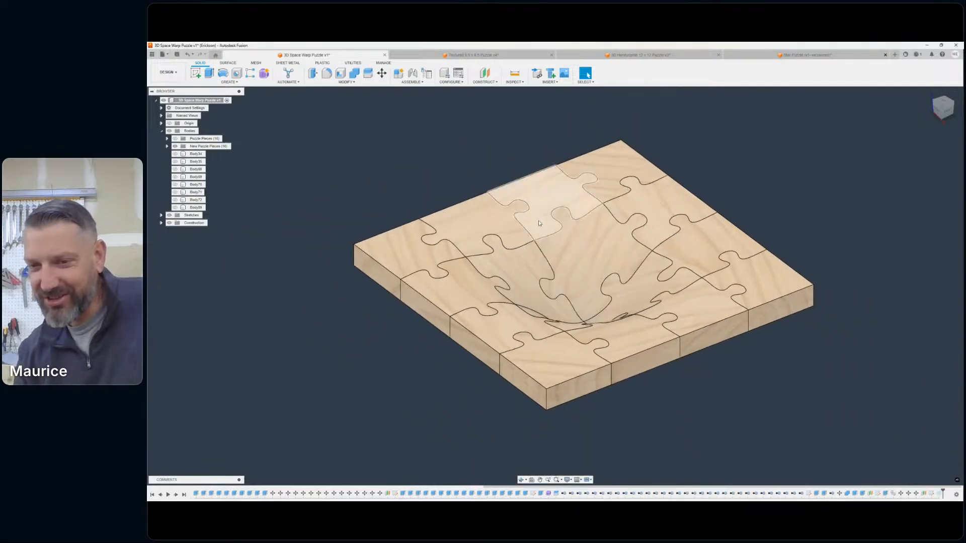